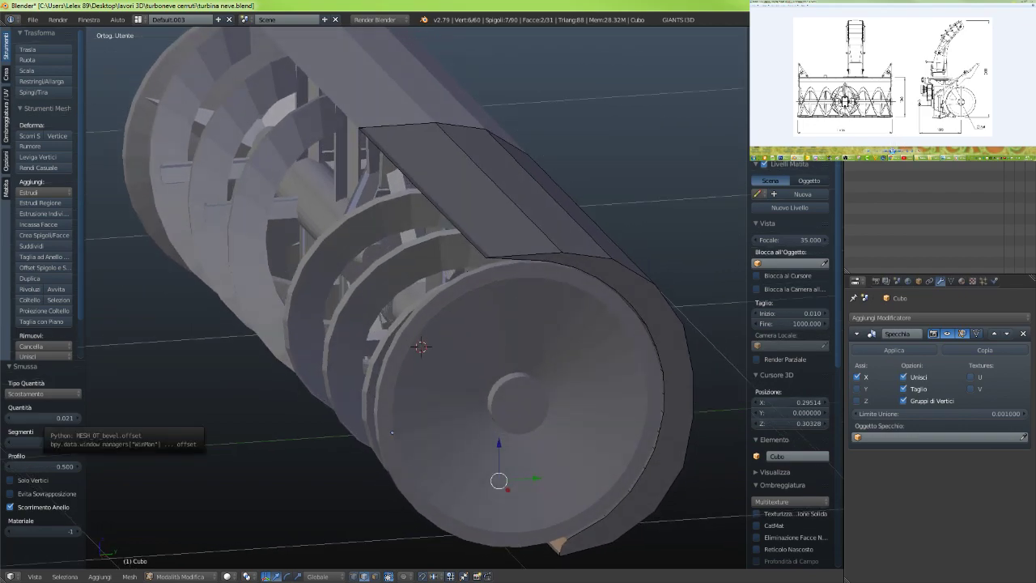
Bring up the reference photo of the orange snow blower mounted on the tractor
key(Right)
key(Right)
key(Right)
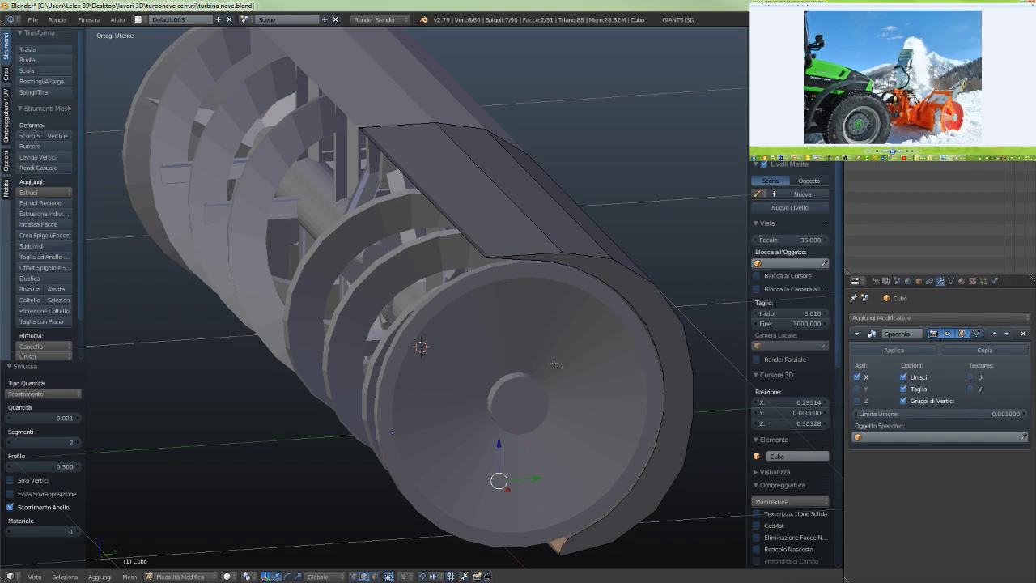
Subdivide the two opposite edges of the housing's front top face near the end plate
middle_drag(553, 360, 538, 345)
scroll(491, 196, up, 3)
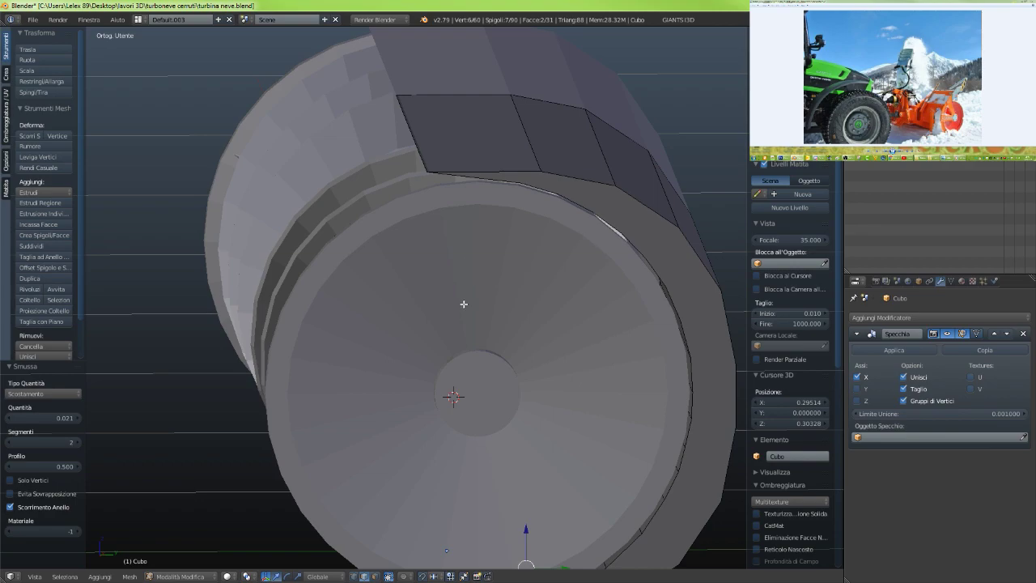
middle_drag(467, 315, 491, 232)
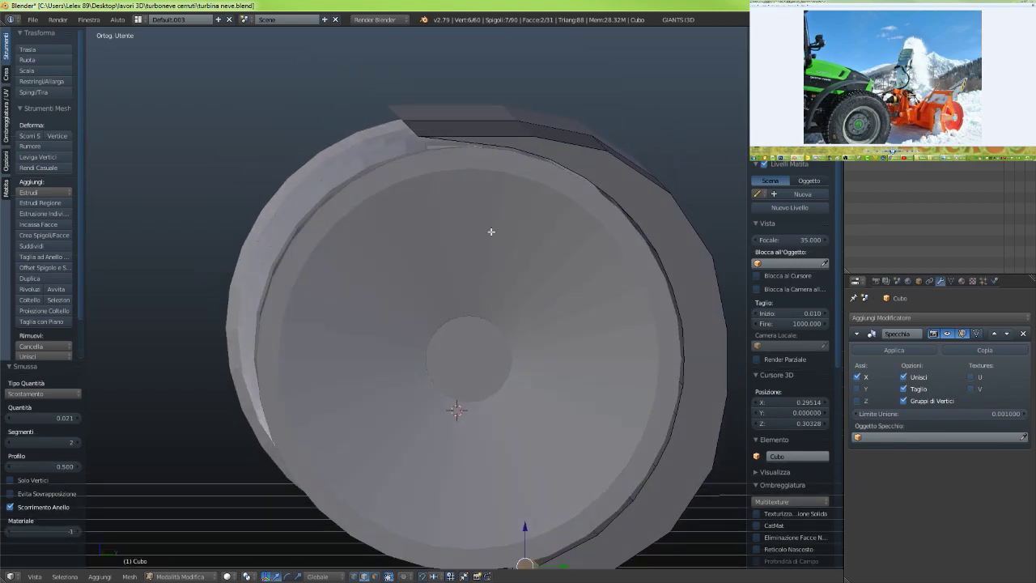
right_click(476, 135)
shift+right_click(469, 119)
key(w)
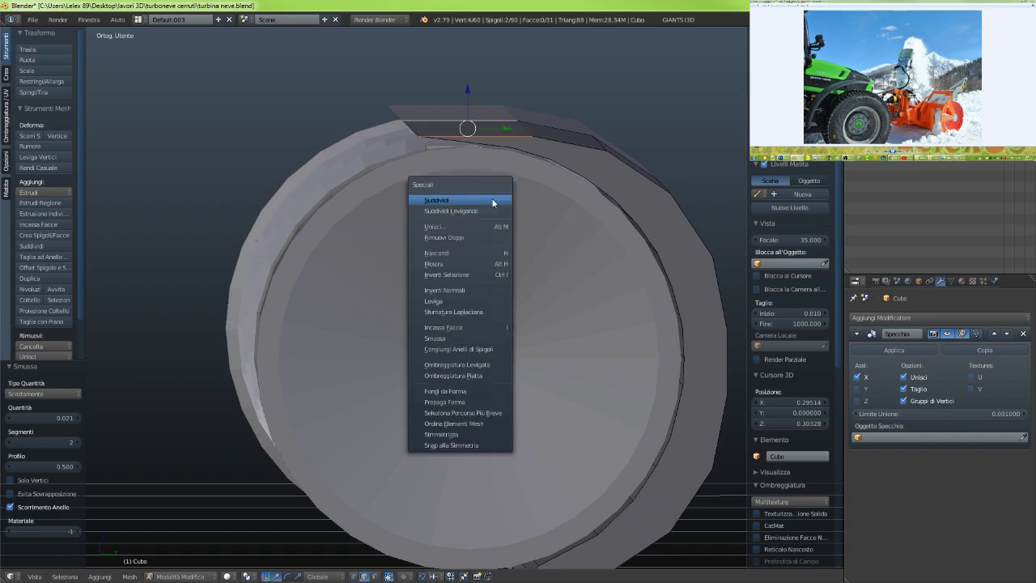
click(491, 199)
Raise the new crosswise edge about 0.055 along Z and shift it towards negative Y, finishing with a further -0.038
right_click(467, 128)
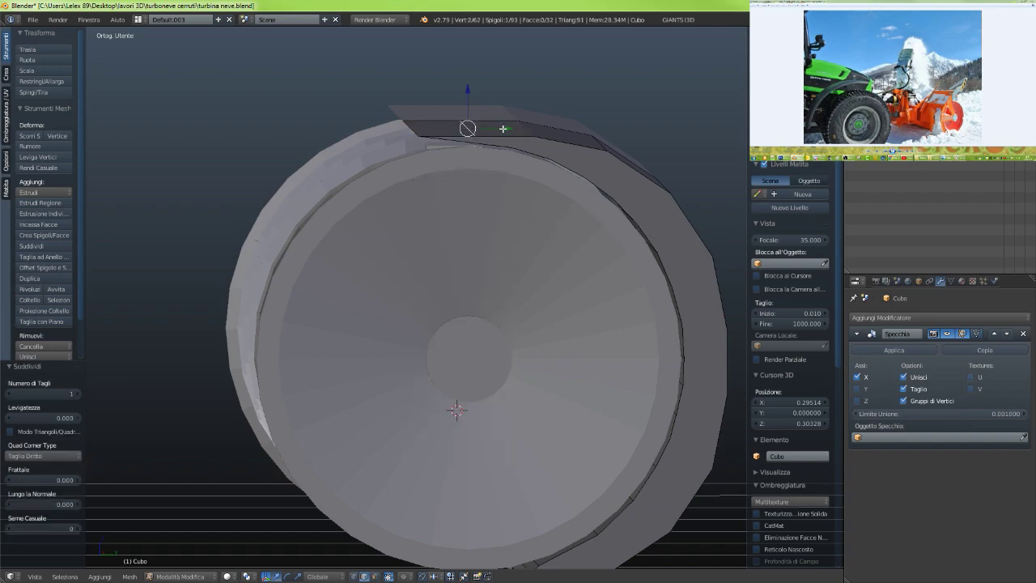
drag(502, 129, 483, 127)
drag(447, 90, 433, 60)
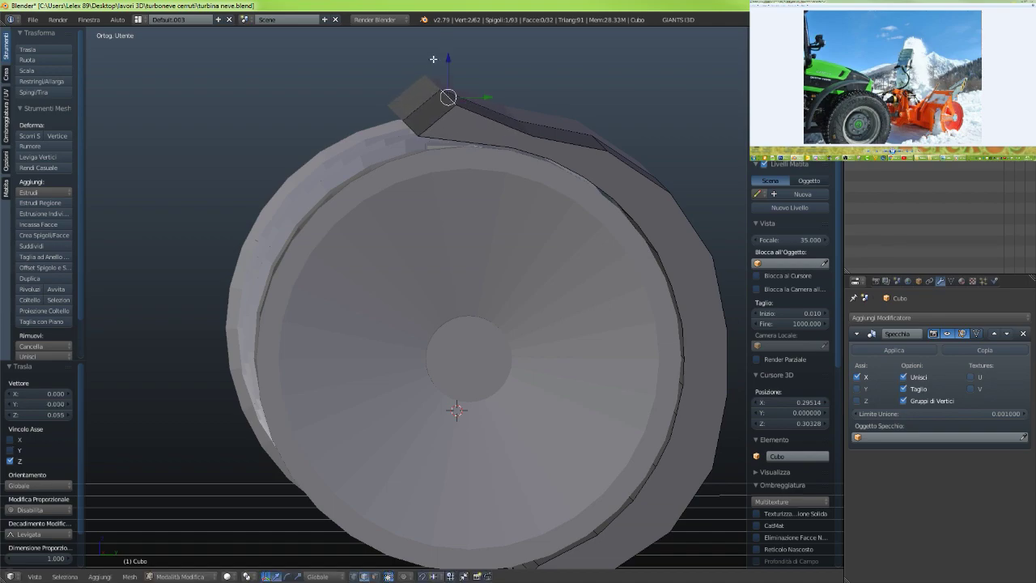
drag(485, 95, 465, 92)
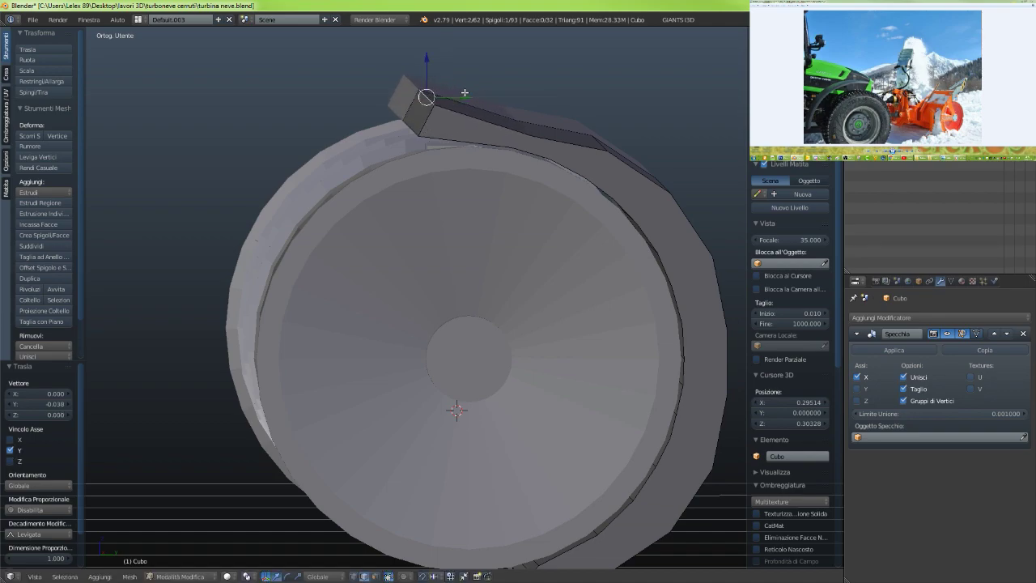
In the right side view, move the raised edge -0.029 along Y so it sits vertically above the housing's front lip
key(KP_3)
scroll(461, 101, up, 1)
shift+middle_drag(459, 102, 485, 204)
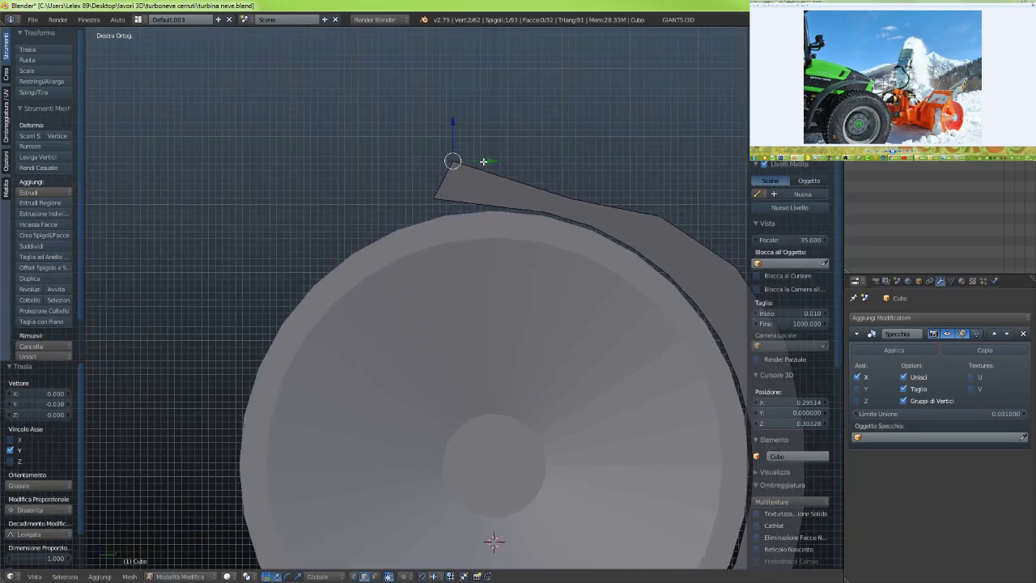
drag(490, 160, 484, 160)
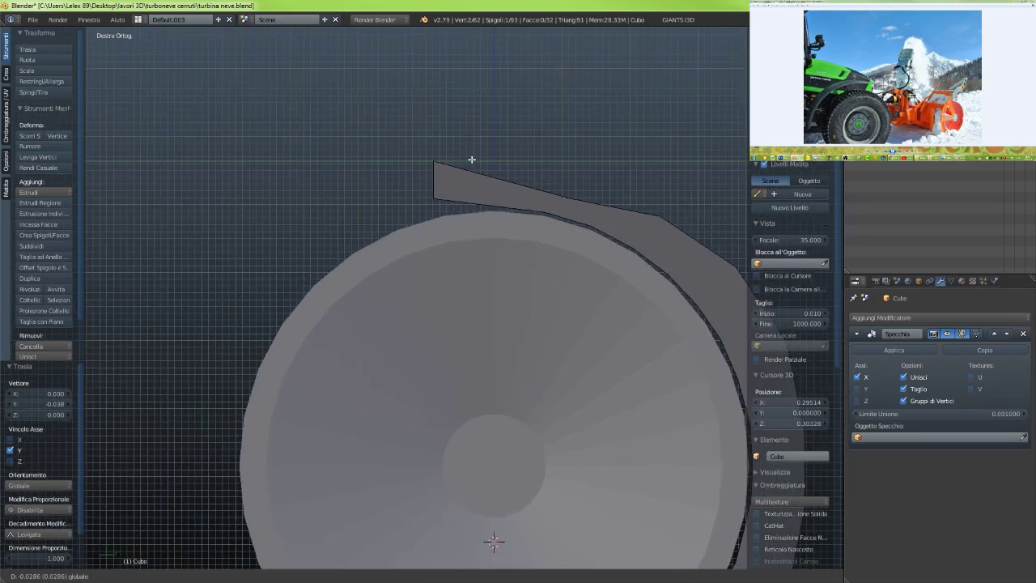
click(472, 160)
scroll(473, 171, up, 2)
scroll(488, 152, down, 2)
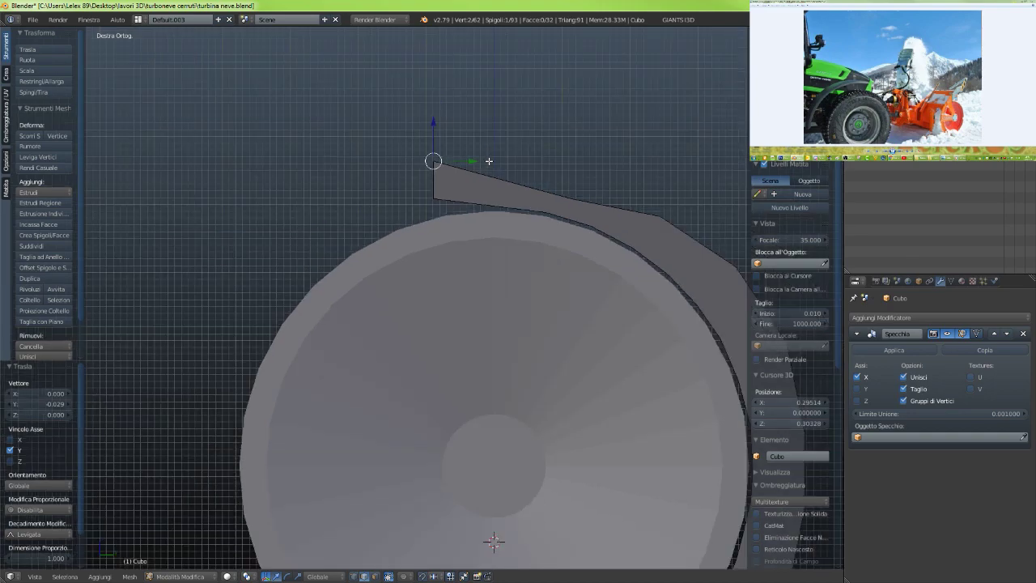
Raise the upper front edge of the housing by 0.042 along Z
mouse_move(488, 159)
middle_down()
mouse_move(488, 171)
mouse_move(488, 162)
middle_up()
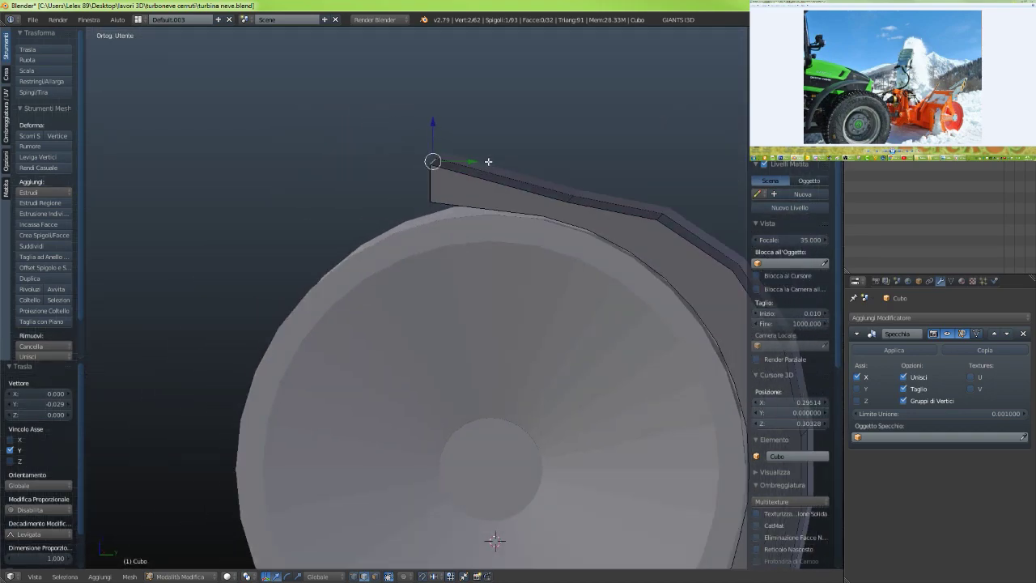
right_click(570, 198)
middle_drag(555, 222, 535, 198)
right_click(430, 162)
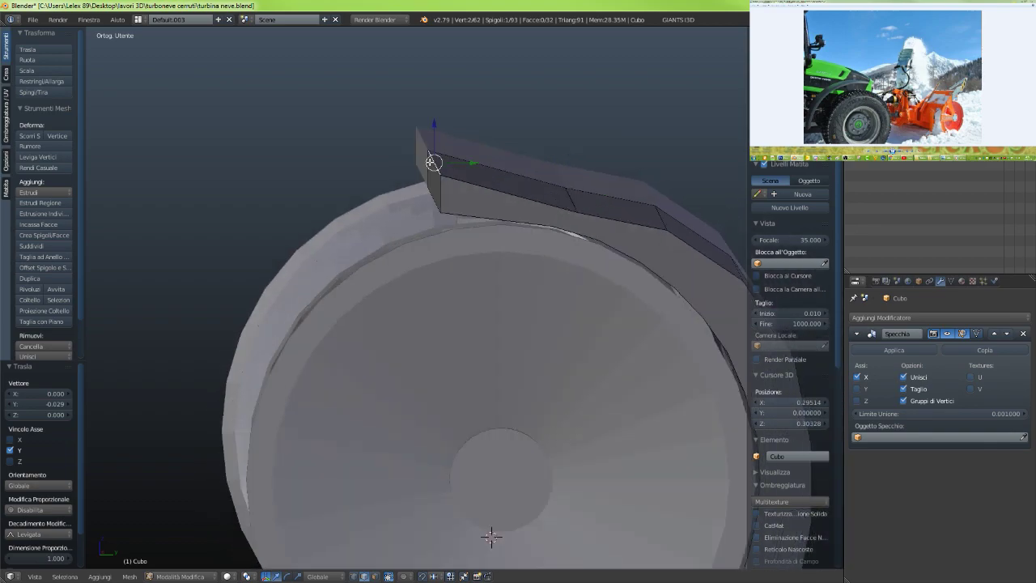
key(g)
key(z)
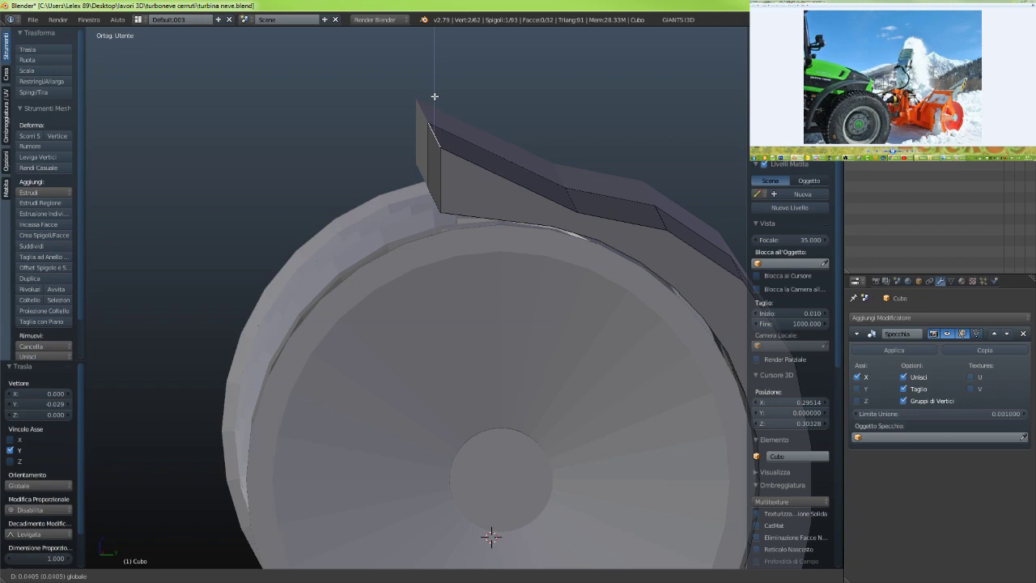
click(434, 95)
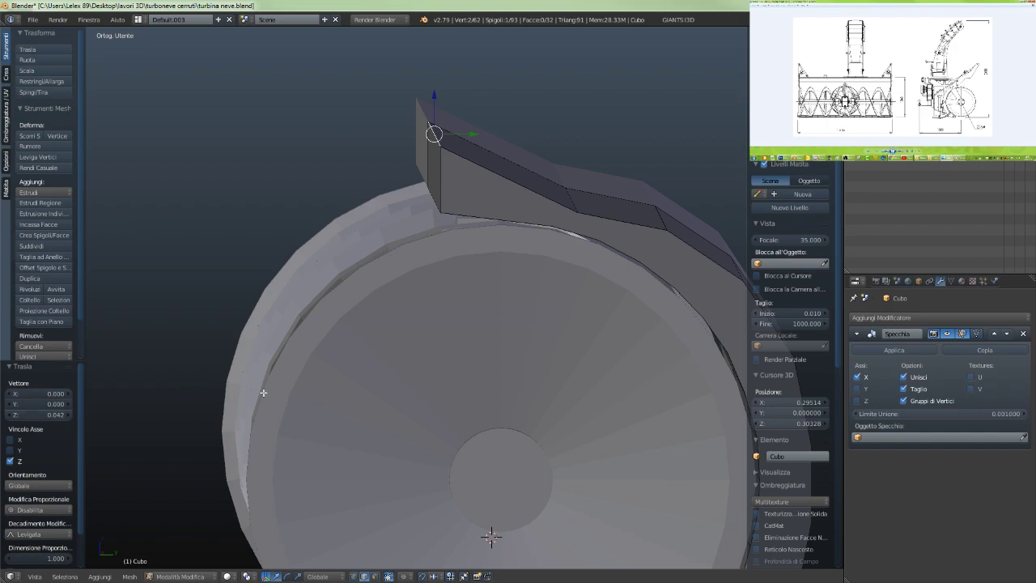
Move the next crosswise edge behind the front lip -0.021 along Y, up about 0.021 along Z, and another -0.021 along Y
middle_drag(458, 286, 472, 271)
right_click(571, 211)
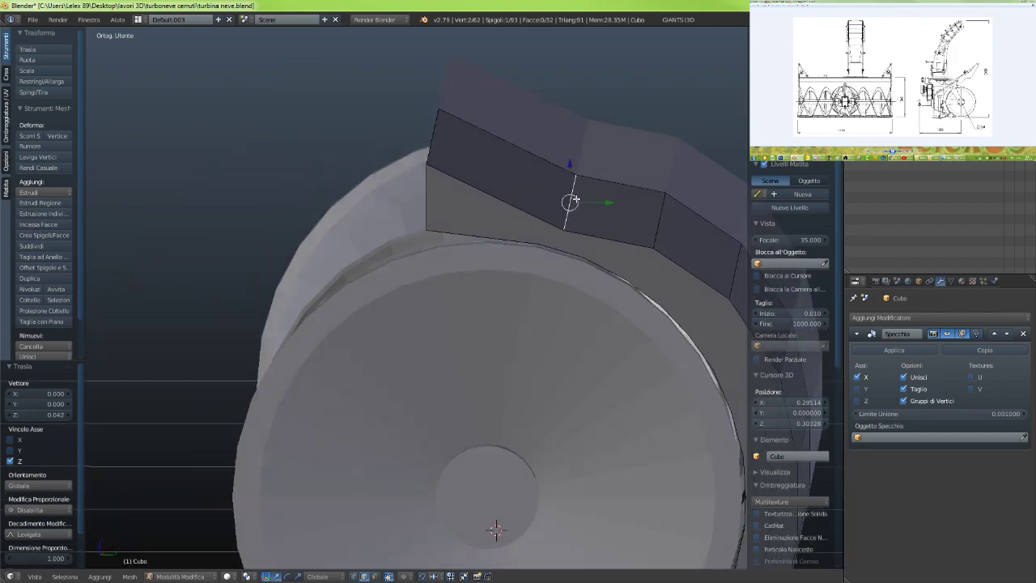
key(g)
key(y)
click(561, 199)
key(g)
key(z)
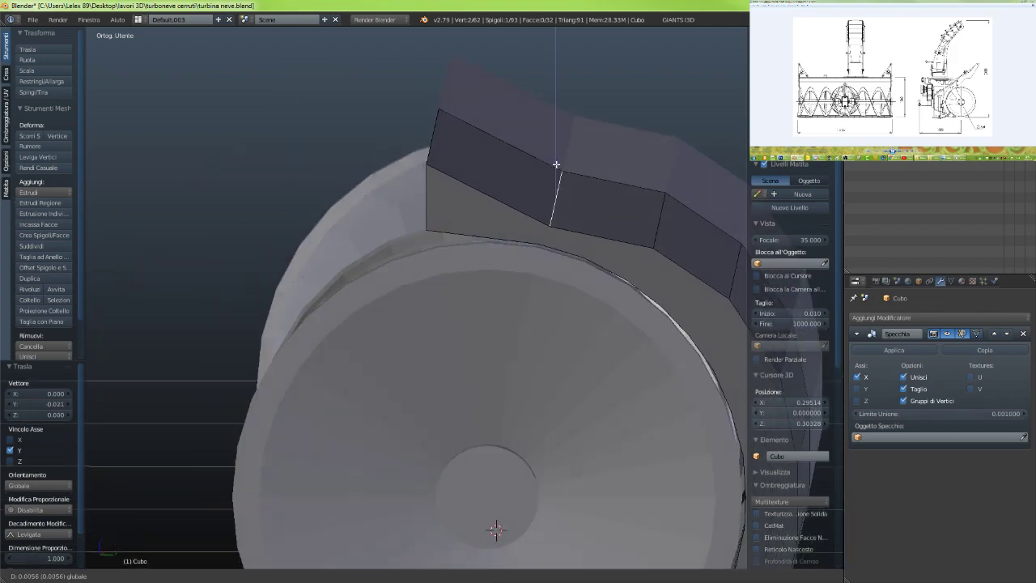
click(560, 169)
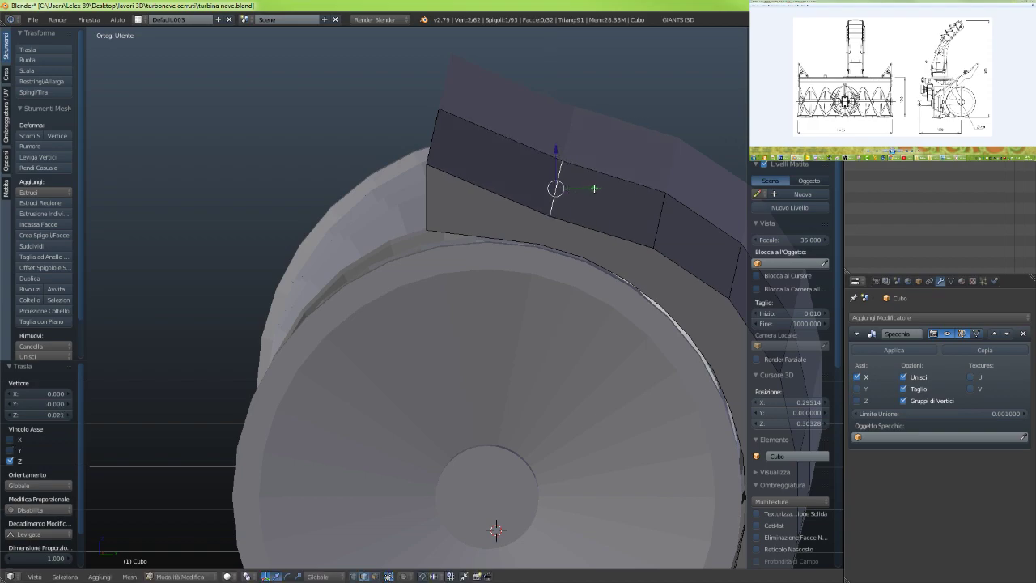
drag(593, 188, 579, 190)
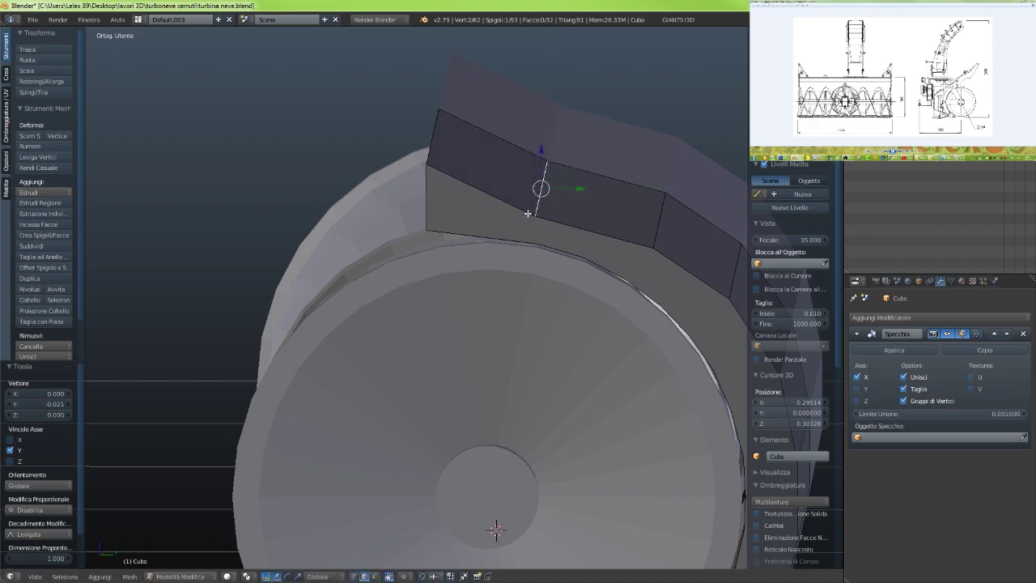
Raise that crosswise edge level with the upper front edge, and shift it -0.008 and -0.036 along Y to form a flat top
middle_drag(527, 212, 524, 201)
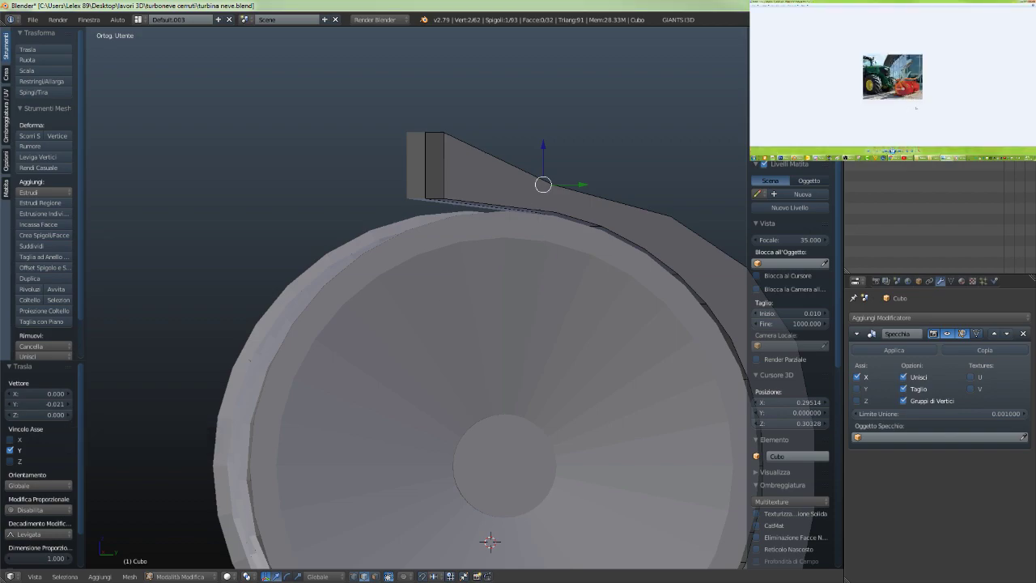
middle_drag(469, 240, 540, 212)
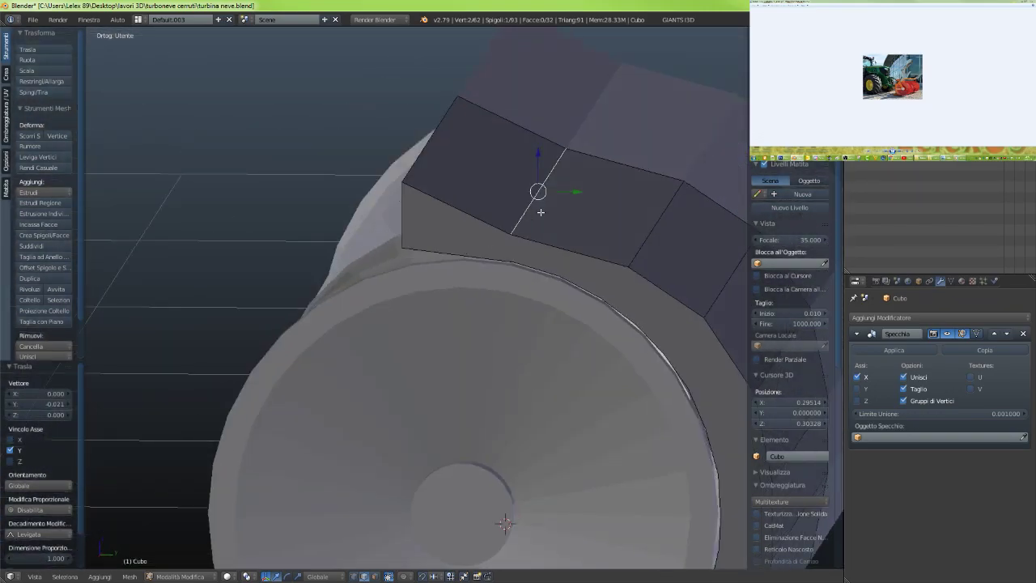
drag(577, 192, 569, 190)
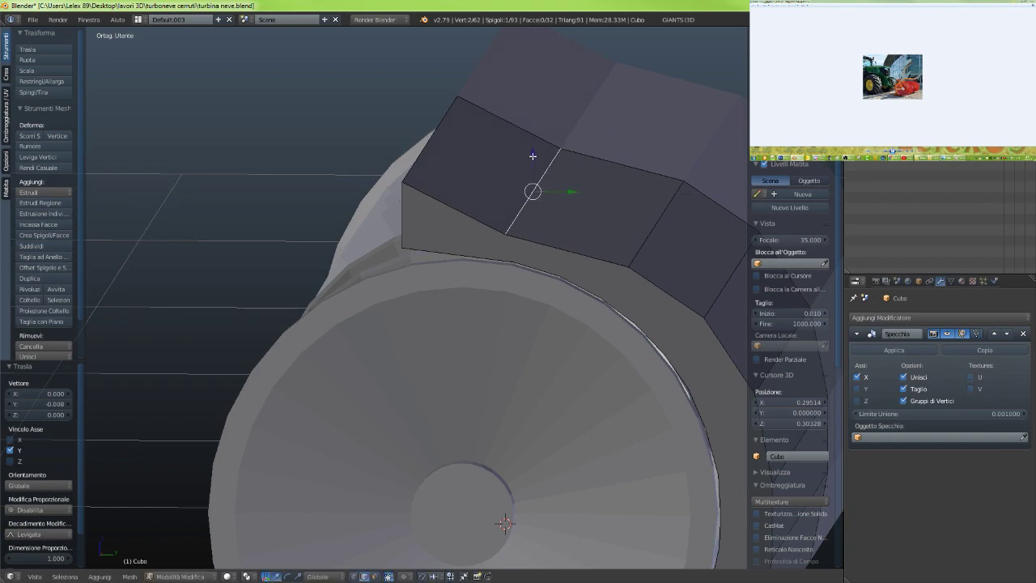
drag(533, 155, 540, 92)
key(KP_3)
drag(574, 133, 549, 132)
Subdivide the two long edges of the sloped face behind the flat top with one cut
middle_drag(567, 176, 562, 176)
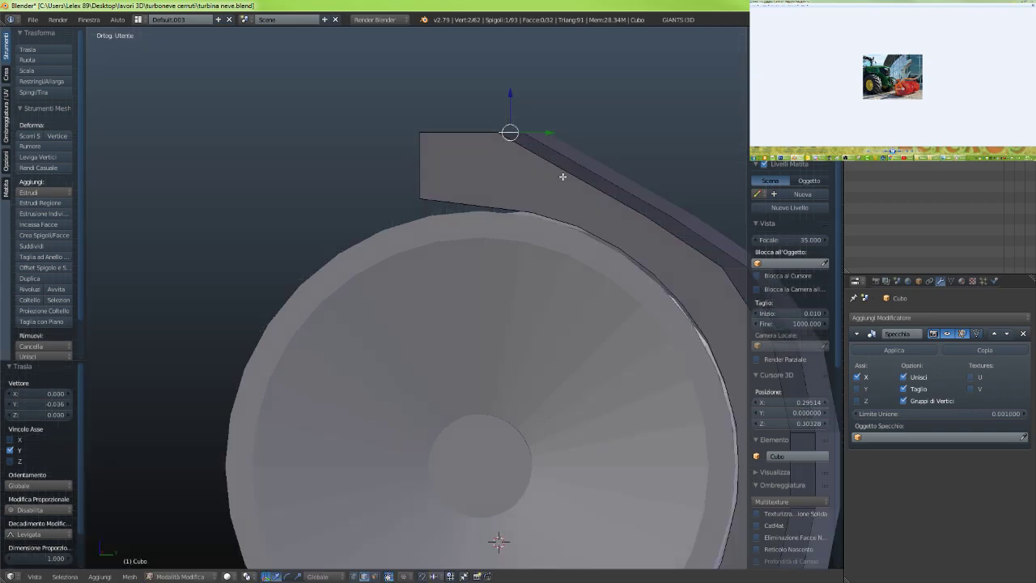
shift+right_click(558, 167)
shift+right_click(573, 159)
right_click(574, 158)
shift+right_click(565, 179)
key(w)
click(567, 193)
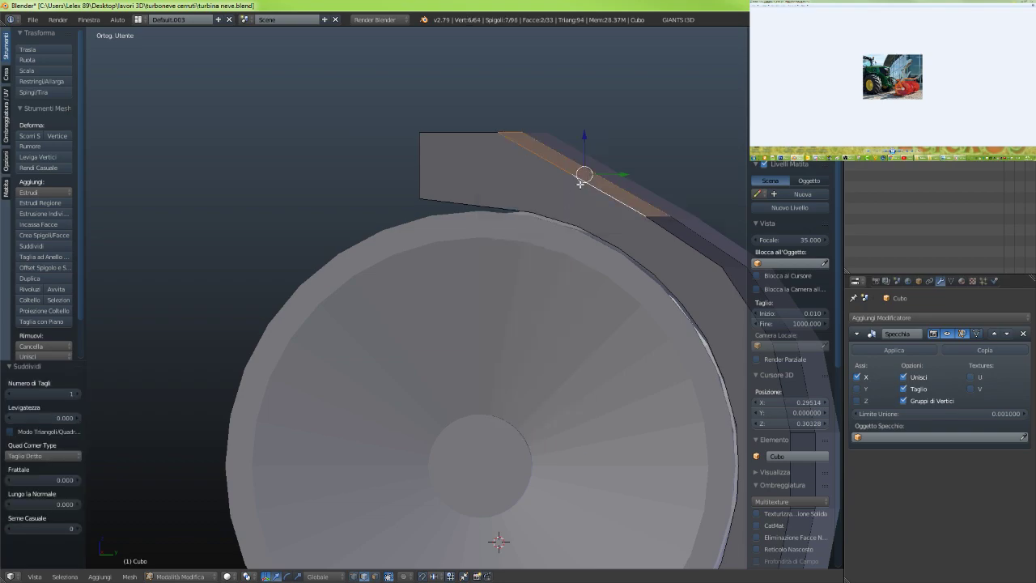
Try to dent the slope by moving its new middle edge -0.041 along Y and slightly down along Z
right_click(581, 178)
middle_drag(580, 178, 578, 183)
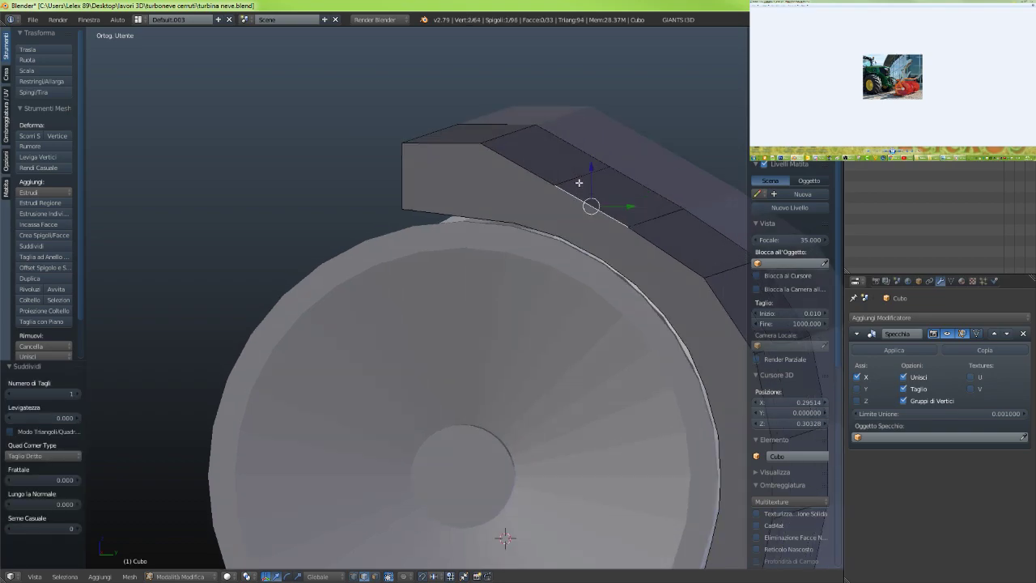
key(KP_2)
key(KP_2)
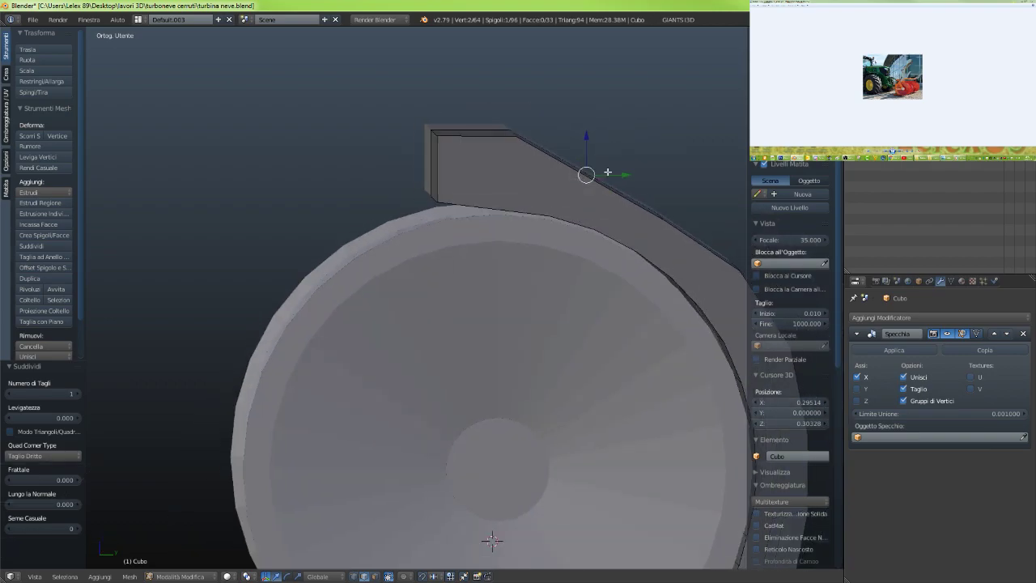
key(g)
key(y)
click(596, 175)
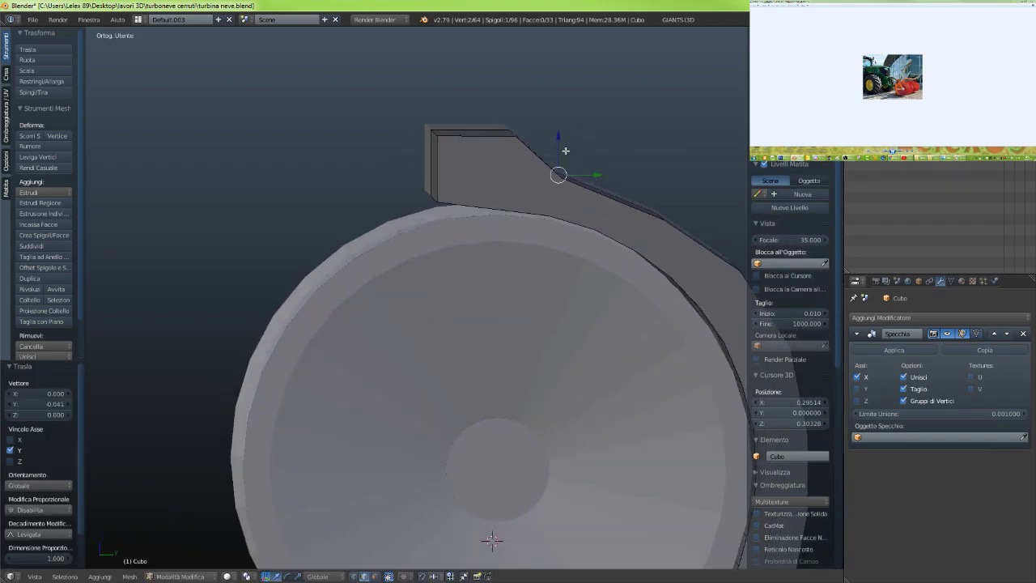
key(g)
key(z)
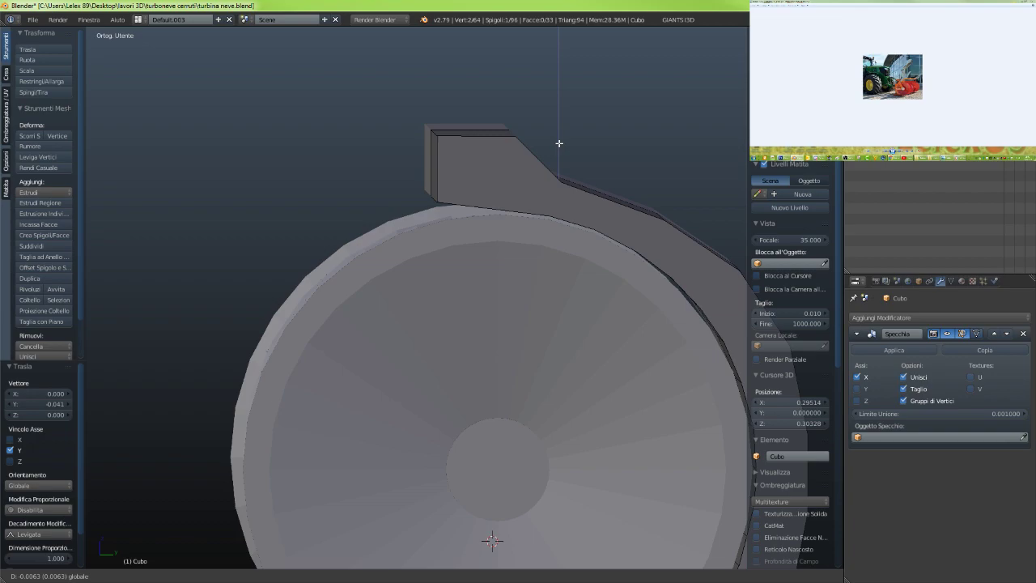
click(560, 143)
middle_drag(592, 184, 556, 223)
key(ctrl+z)
key(ctrl+z)
Examine the reshaped housing top and its fit around the augers from the side and front
scroll(619, 211, down, 1)
key(KP_6)
key(KP_6)
key(KP_6)
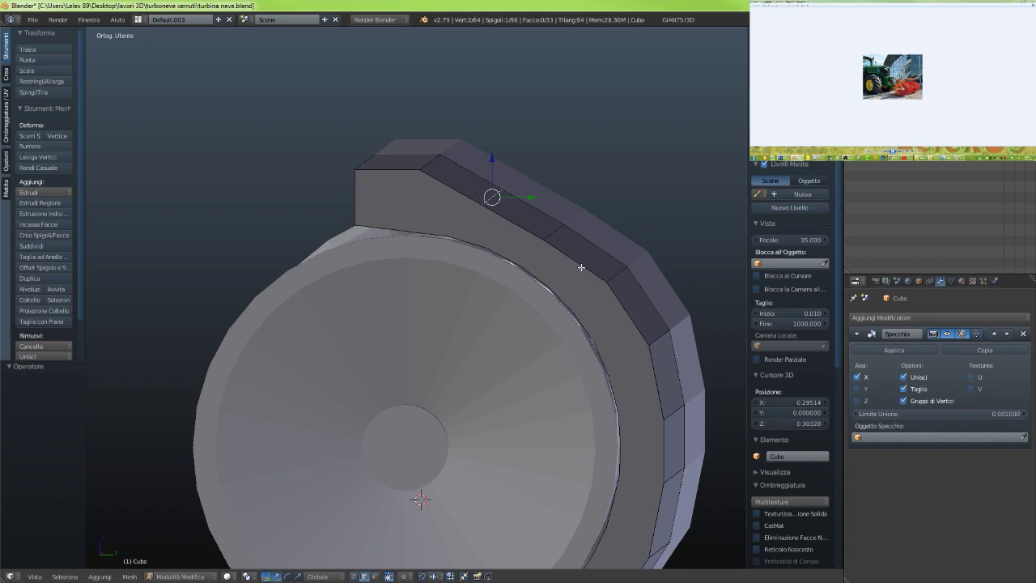
middle_drag(579, 284, 622, 280)
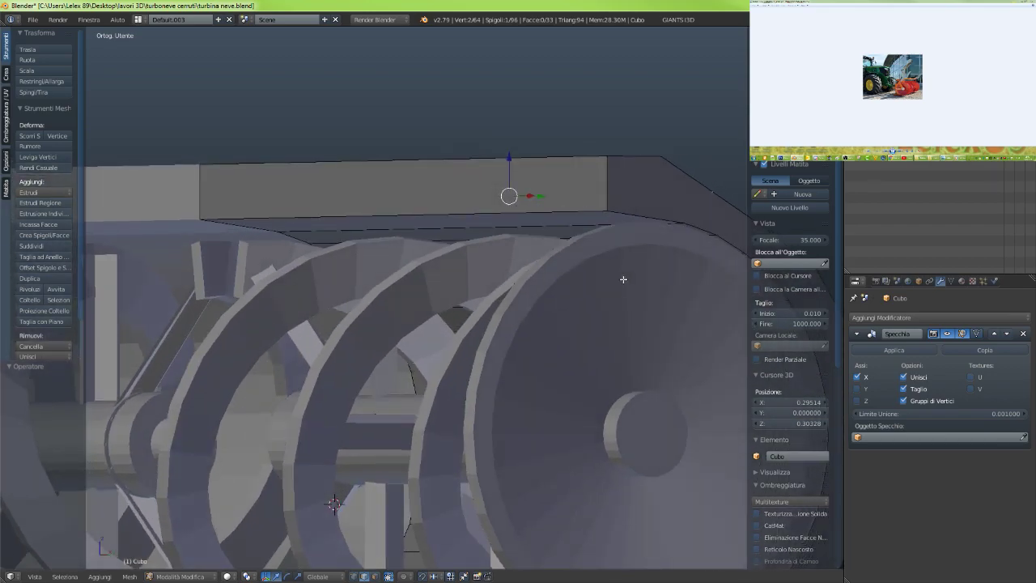
scroll(598, 251, down, 2)
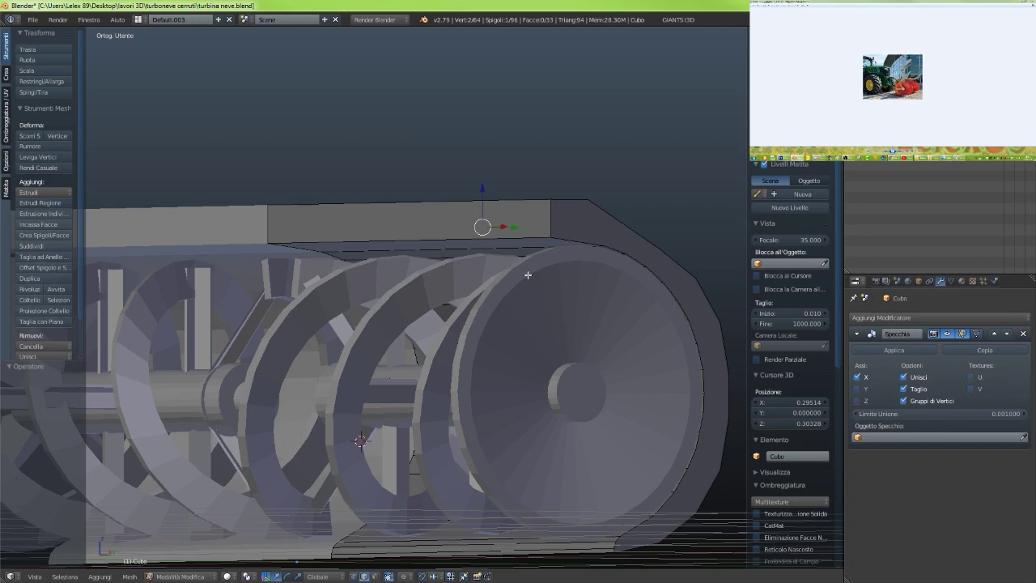
middle_drag(563, 296, 545, 279)
middle_drag(428, 262, 487, 276)
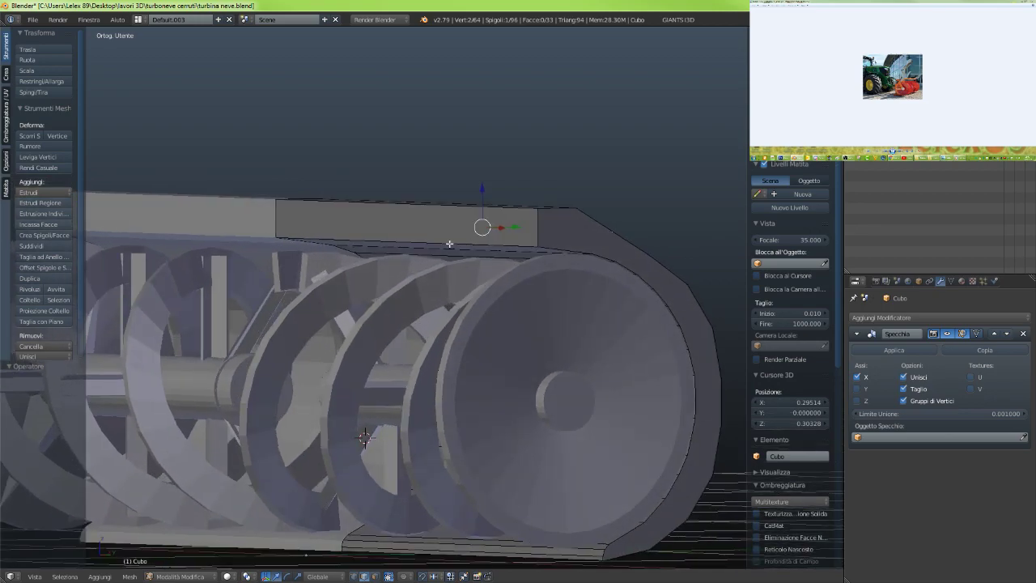
mouse_move(460, 243)
middle_down()
mouse_move(482, 243)
mouse_move(444, 256)
middle_up()
Select the faces of the housing's raised top box in face mode and snap the 3D cursor to the selection
click(375, 576)
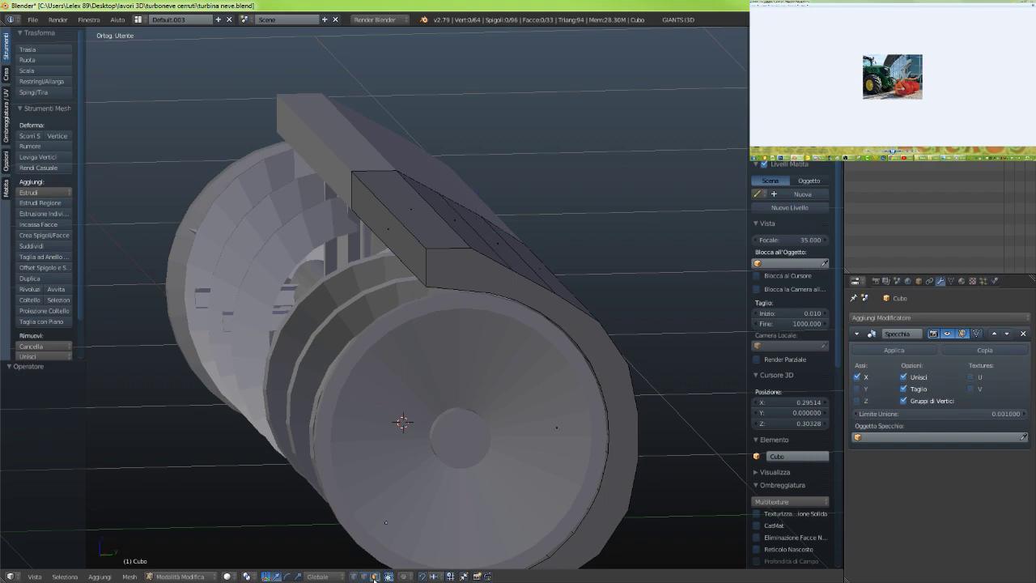
click(420, 206)
middle_drag(421, 207, 436, 246)
shift+click(442, 228)
shift+click(443, 232)
key(shift+s)
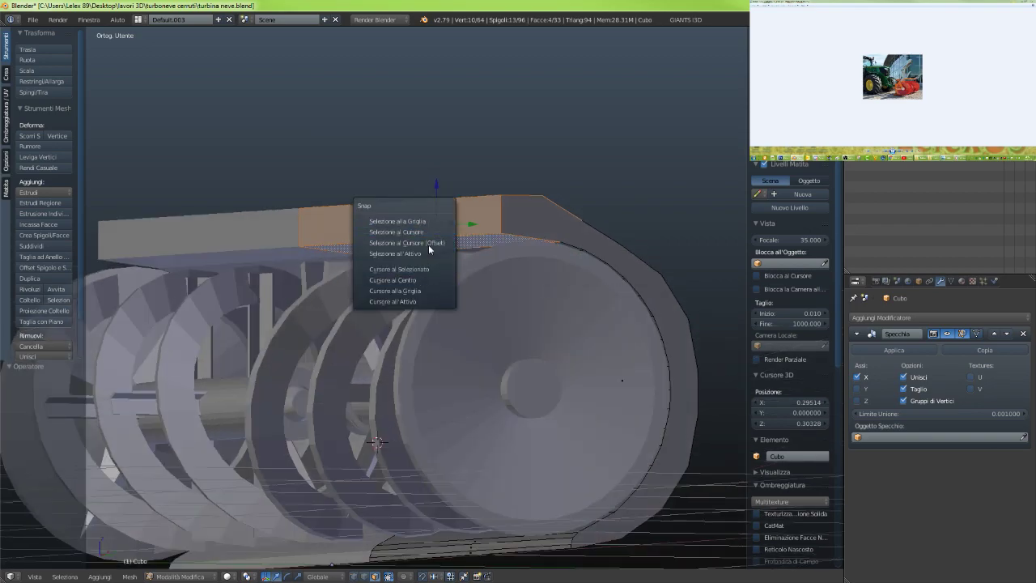
click(421, 269)
Add a cube to the mesh at the 3D cursor
mouse_move(421, 269)
middle_down()
mouse_move(449, 263)
mouse_move(440, 266)
middle_up()
key(shift+a)
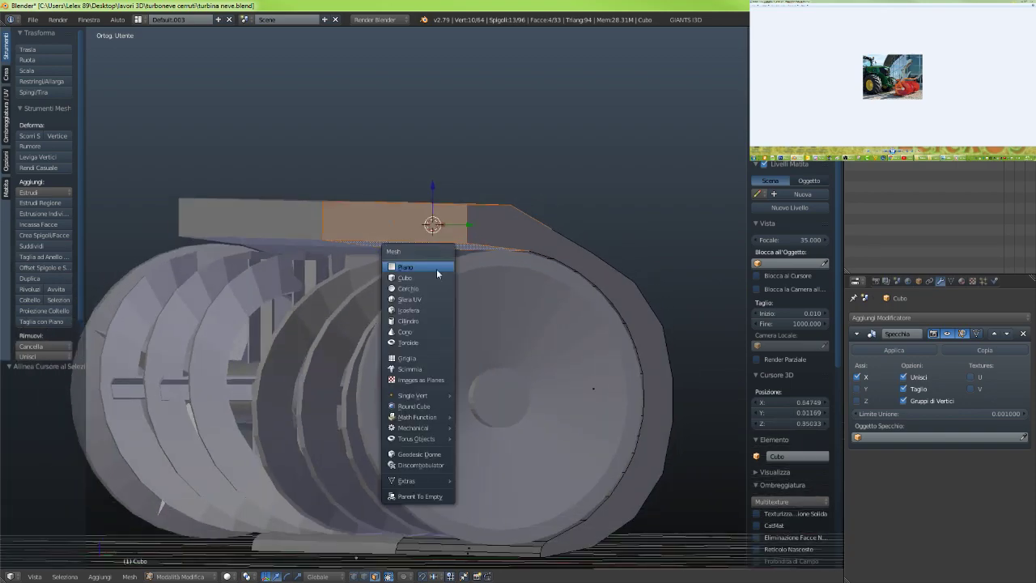
click(424, 276)
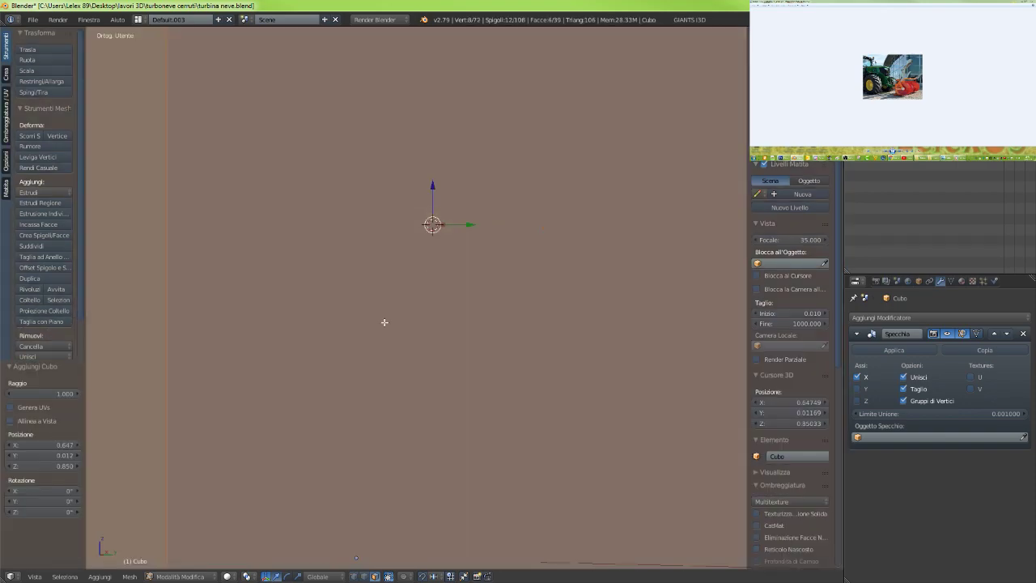
Scale the new cube to 0.071 and extend it 0.534 along X across the housing's top box
key(s)
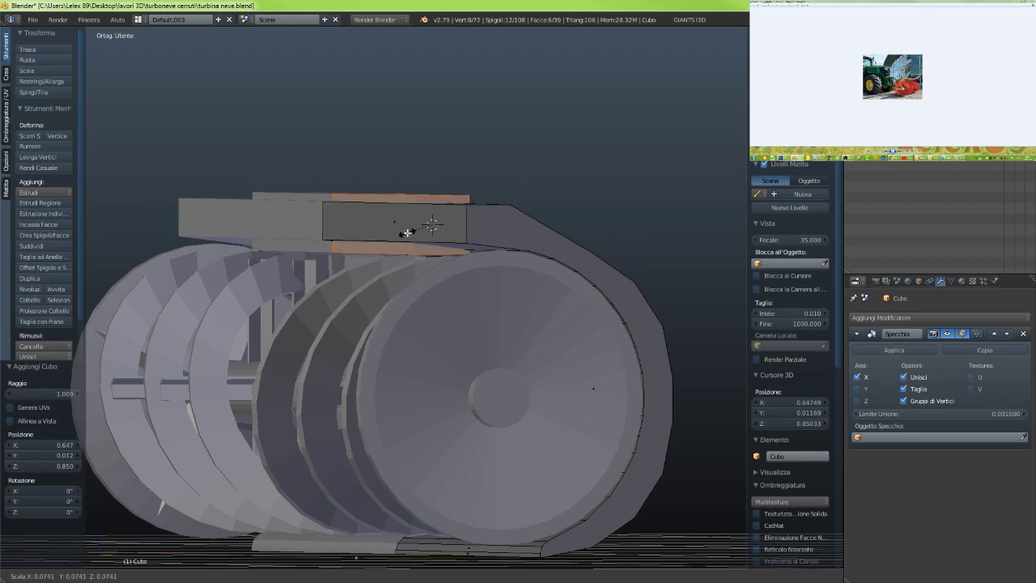
click(412, 230)
middle_drag(413, 229, 445, 230)
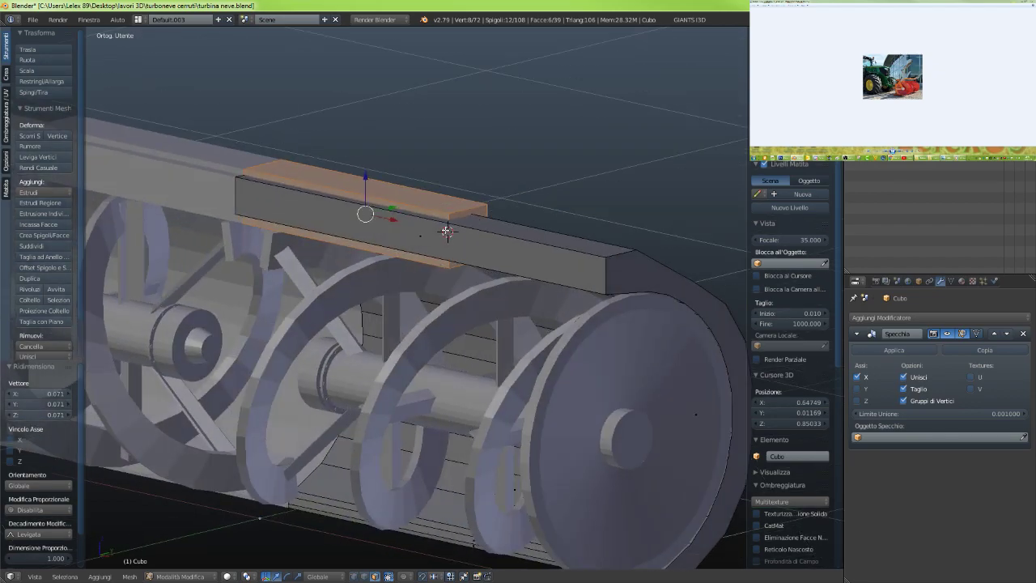
key(g)
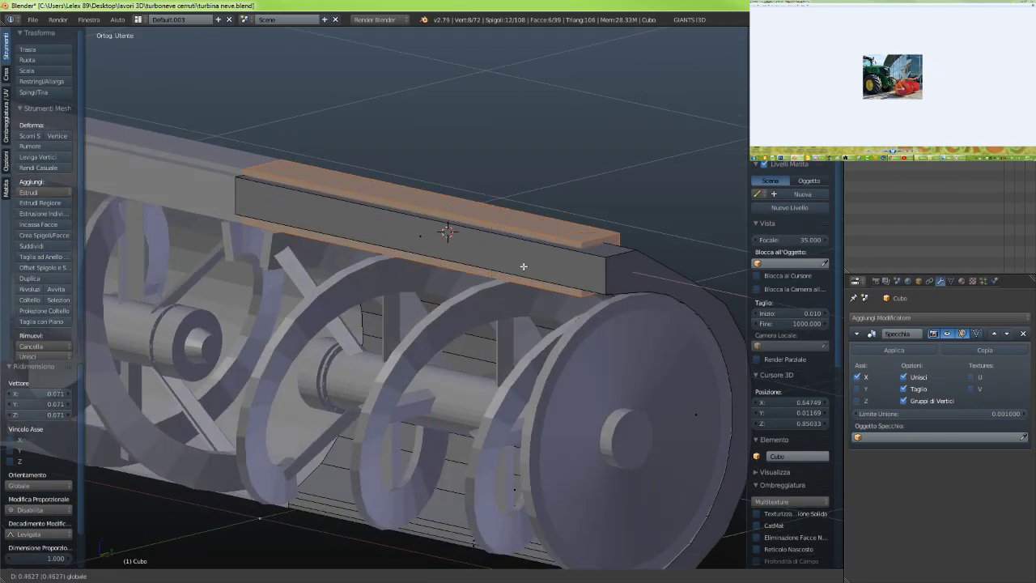
click(538, 275)
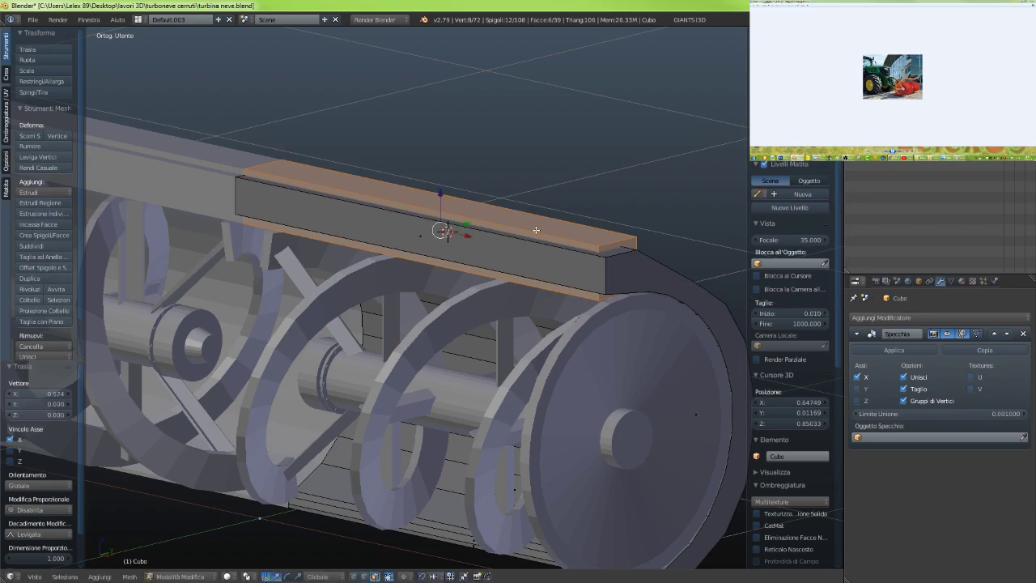
Move the cube -0.038 along Z and -0.022 along Y so it projects through the top box's underside
drag(442, 192, 446, 208)
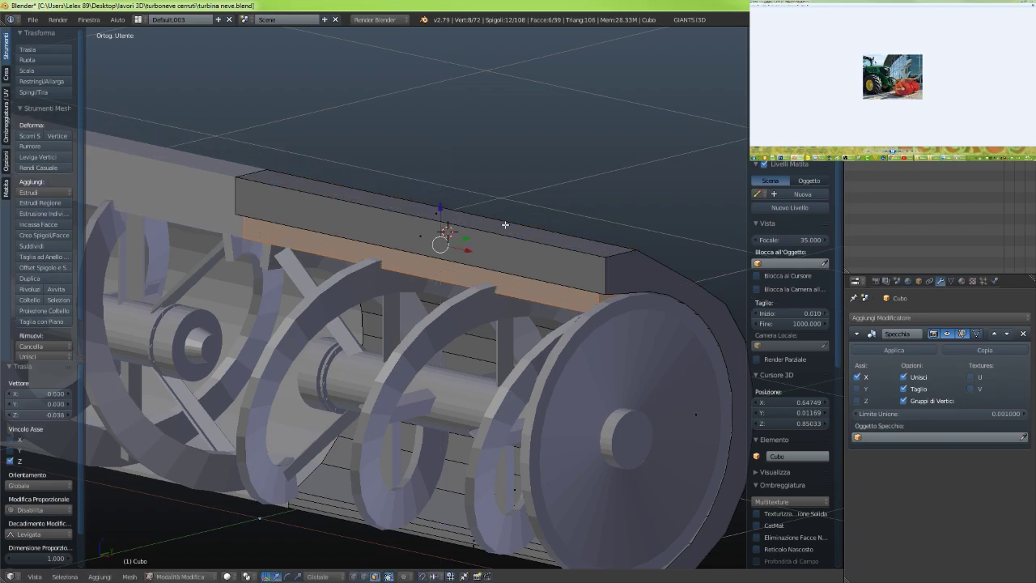
mouse_move(504, 225)
middle_down()
mouse_move(465, 229)
mouse_move(449, 201)
middle_up()
key(z)
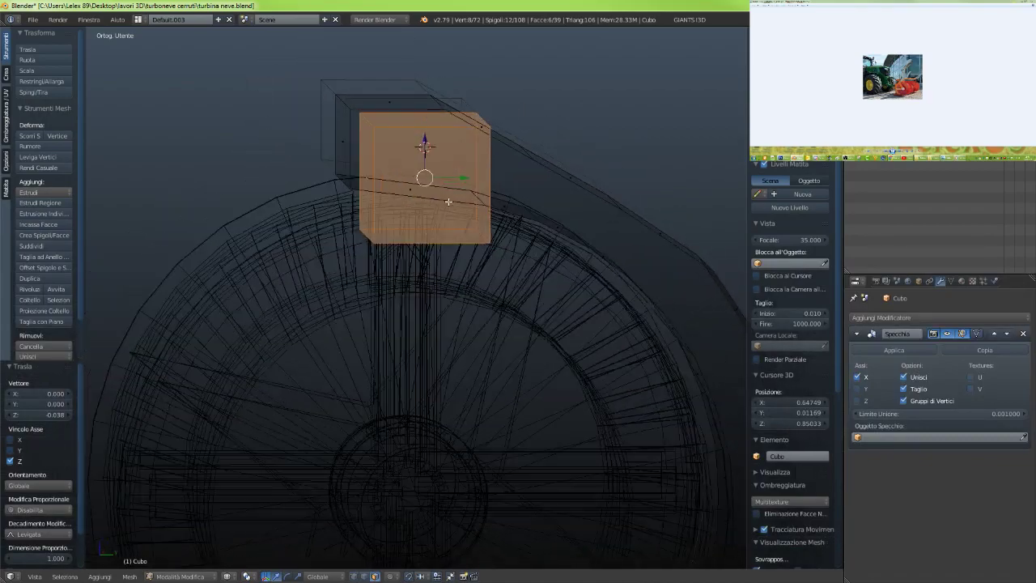
key(KP_3)
scroll(448, 200, up, 3)
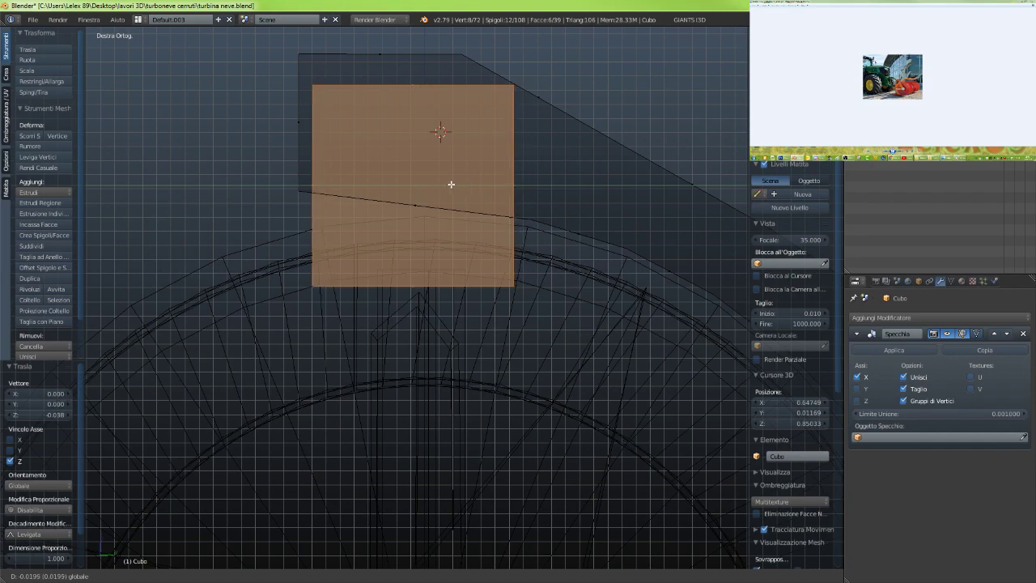
drag(450, 184, 447, 184)
Shift the cube's lower edge beside the housing curve 0.120 and a further 0.011 along Y, sloping that side
middle_drag(442, 190, 488, 219)
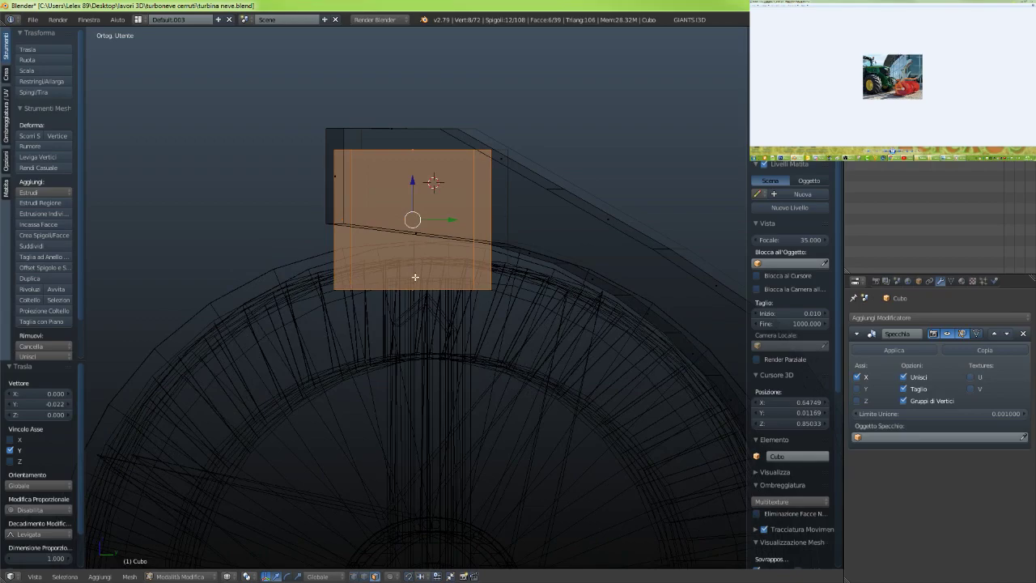
scroll(421, 276, down, 2)
scroll(459, 296, up, 2)
shift+middle_drag(464, 288, 438, 267)
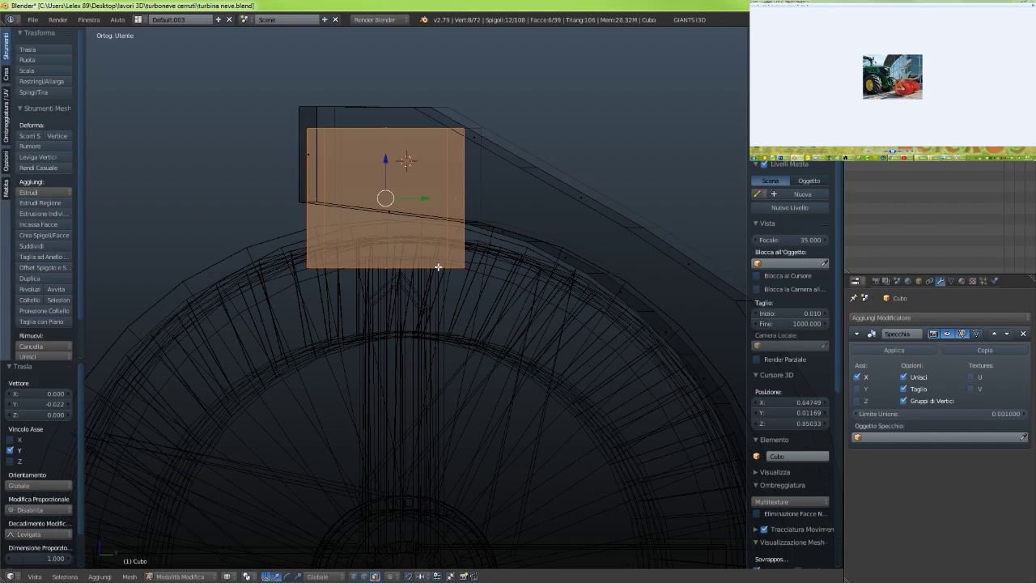
mouse_move(460, 269)
middle_down()
mouse_move(439, 250)
mouse_move(449, 259)
middle_up()
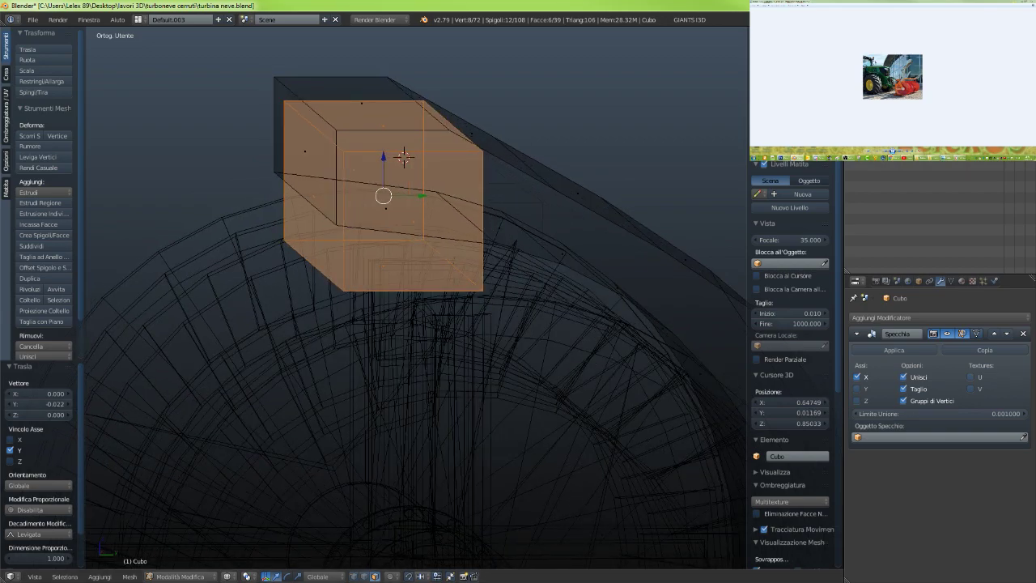
right_click(453, 267)
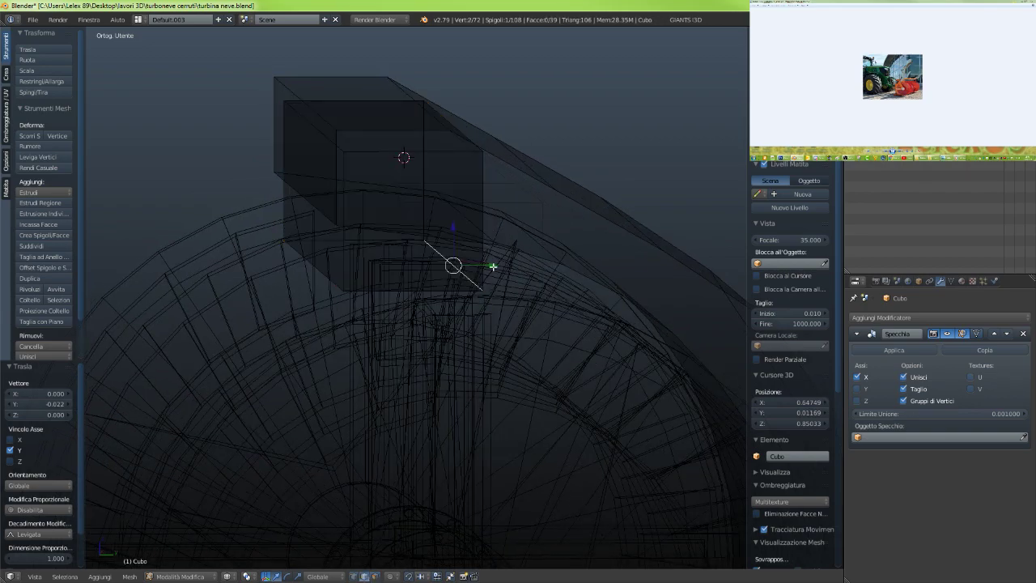
drag(491, 266, 606, 273)
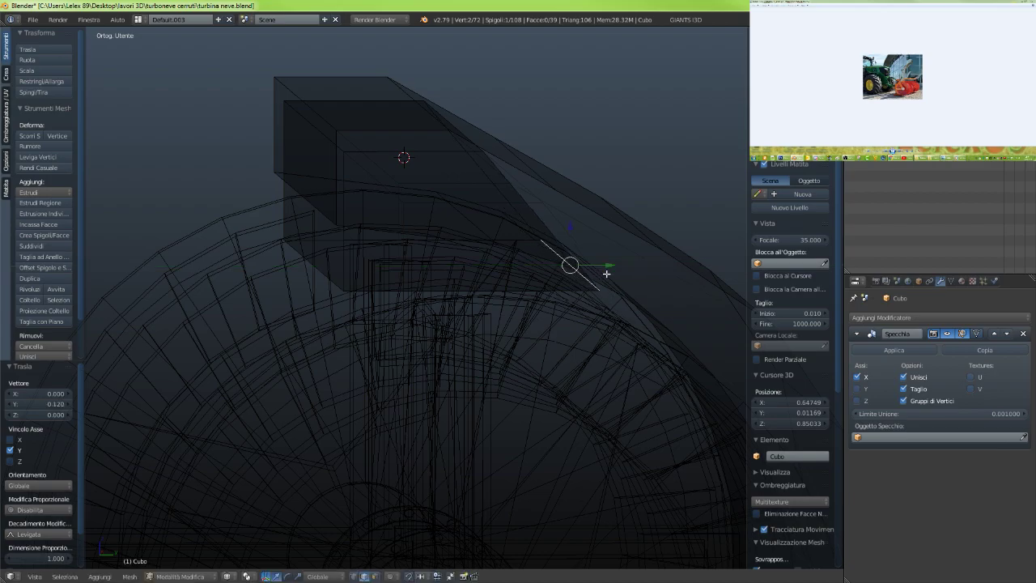
key(KP_3)
scroll(570, 298, up, 2)
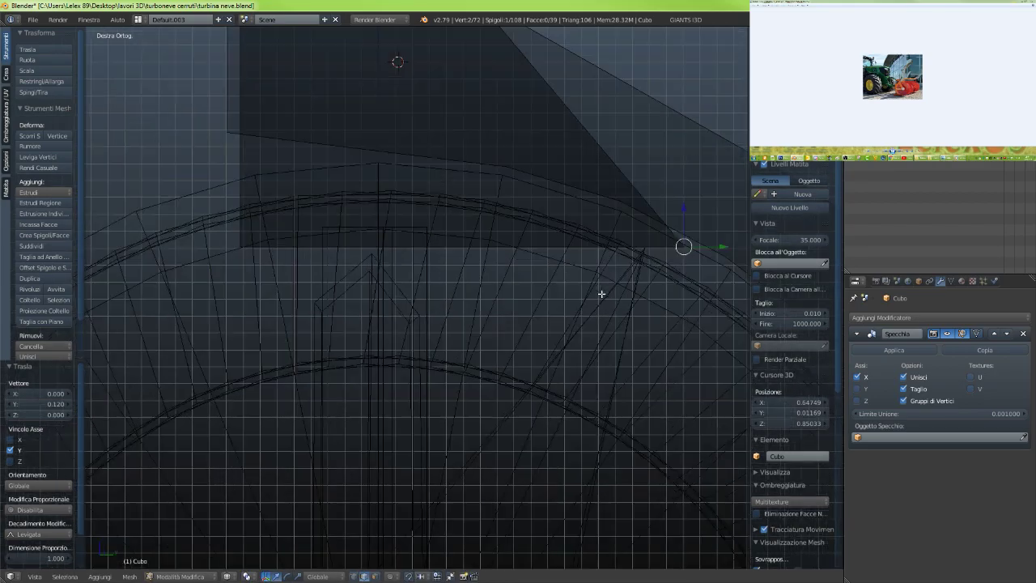
shift+middle_drag(601, 294, 263, 315)
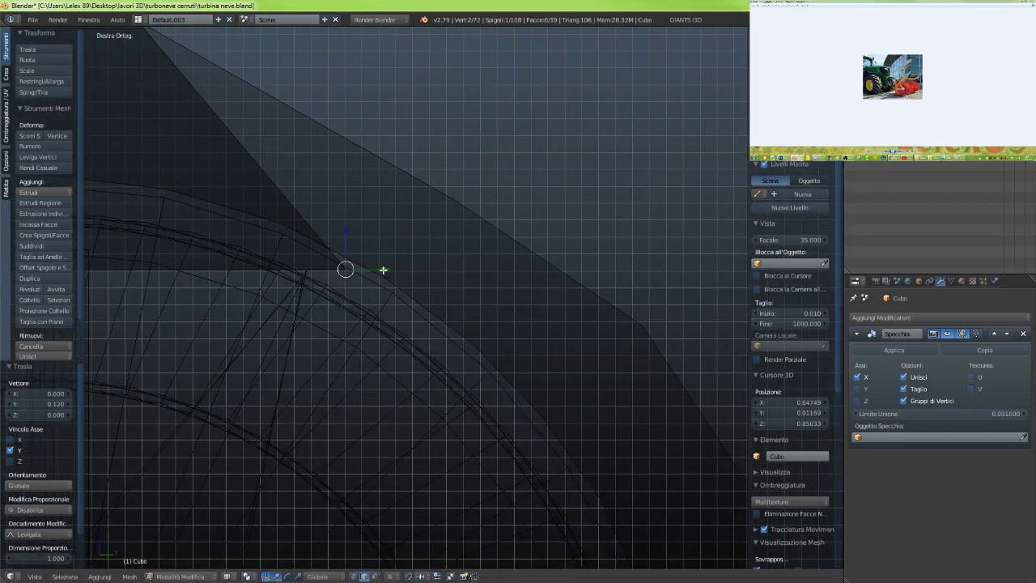
drag(383, 270, 403, 271)
Select all six faces of the sloped cube in face mode, leaving the housing faces unselected
scroll(322, 292, down, 5)
middle_drag(259, 306, 278, 314)
key(z)
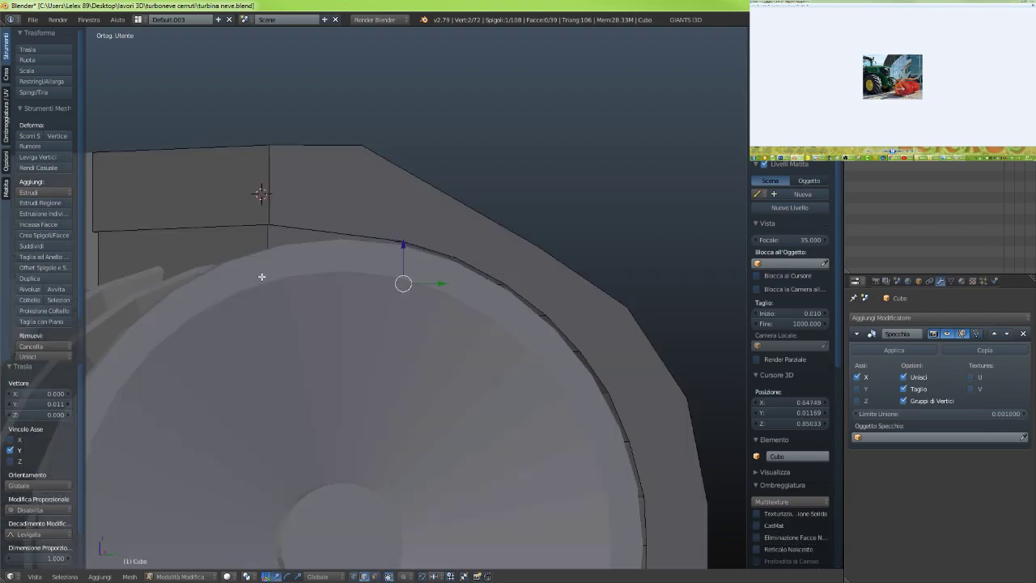
key(z)
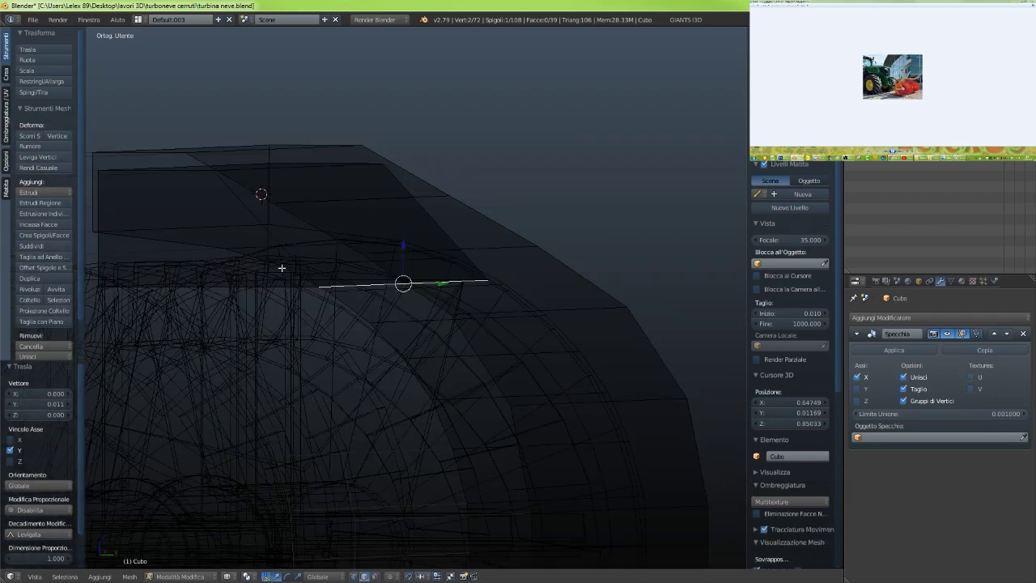
mouse_move(283, 268)
middle_down()
mouse_move(269, 282)
mouse_move(266, 266)
middle_up()
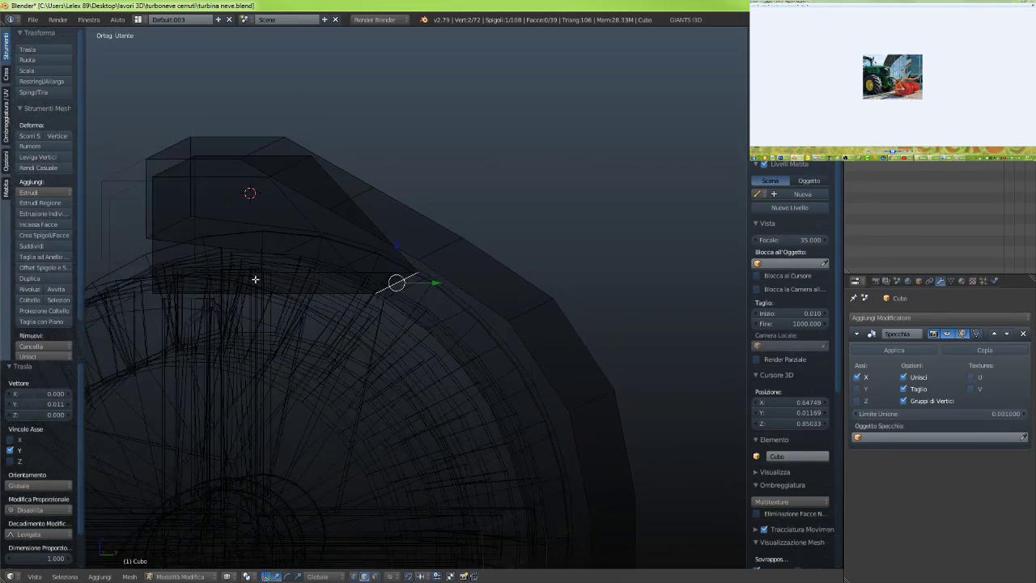
click(373, 576)
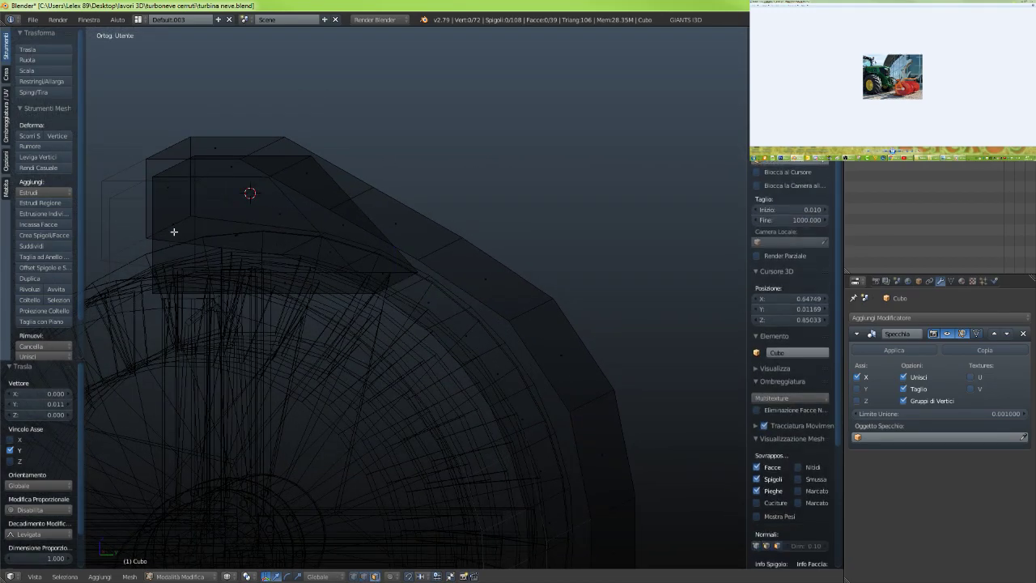
key(a)
key(a)
right_click(175, 241)
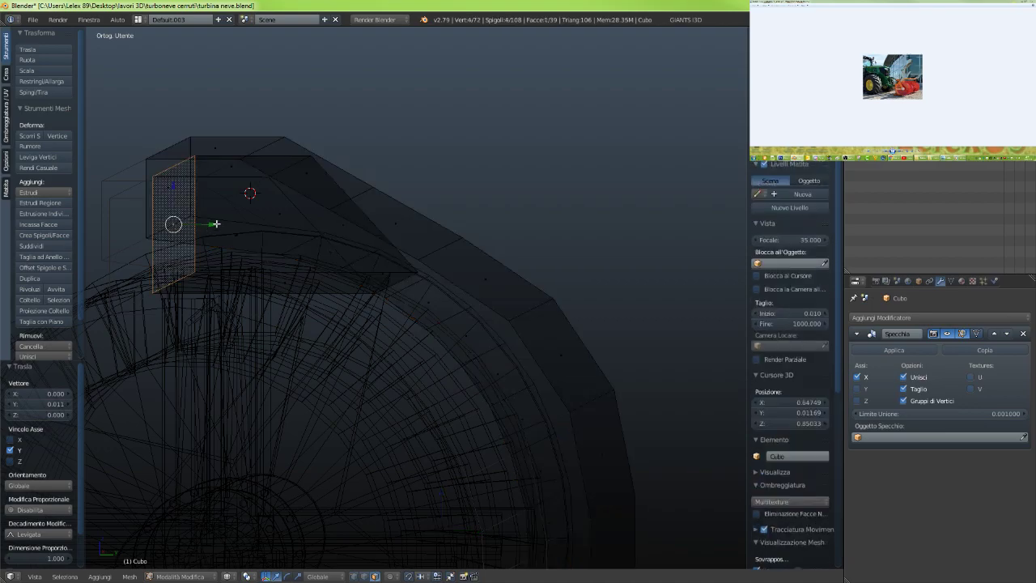
middle_drag(246, 221, 217, 264)
alt+right_click(186, 271)
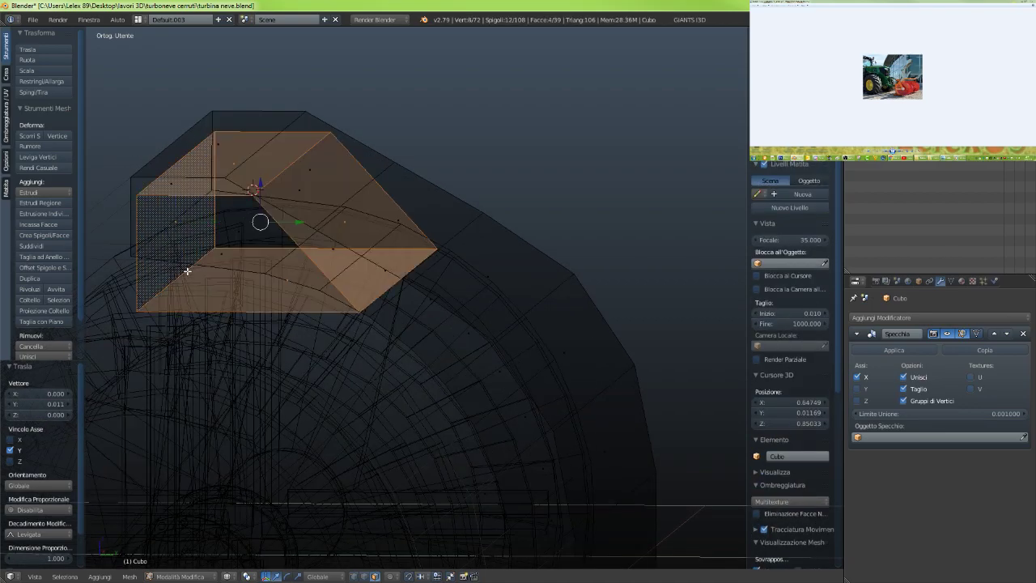
middle_drag(279, 214, 274, 218)
shift+right_click(261, 232)
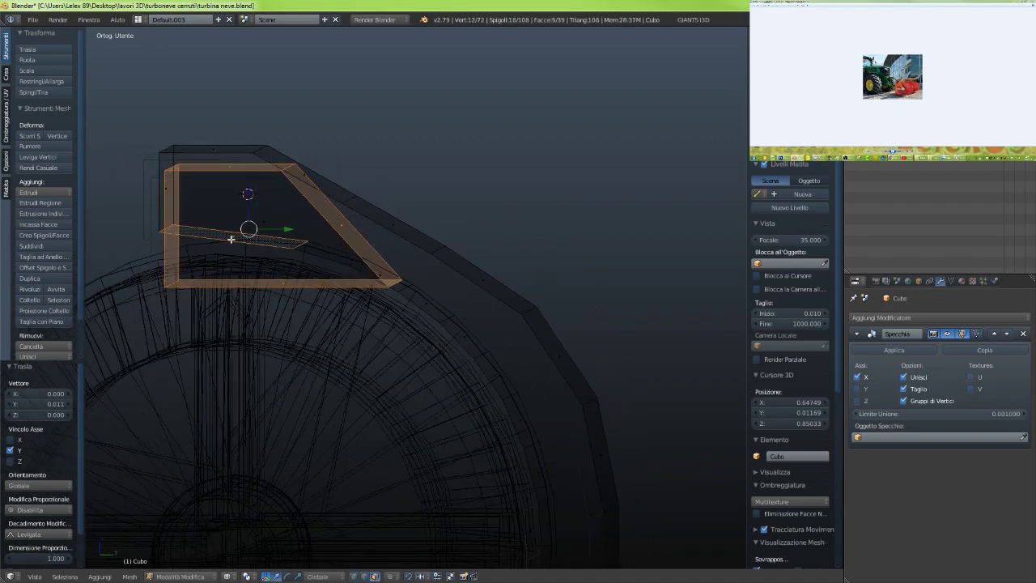
shift+right_click(231, 240)
shift+right_click(250, 227)
shift+right_click(266, 221)
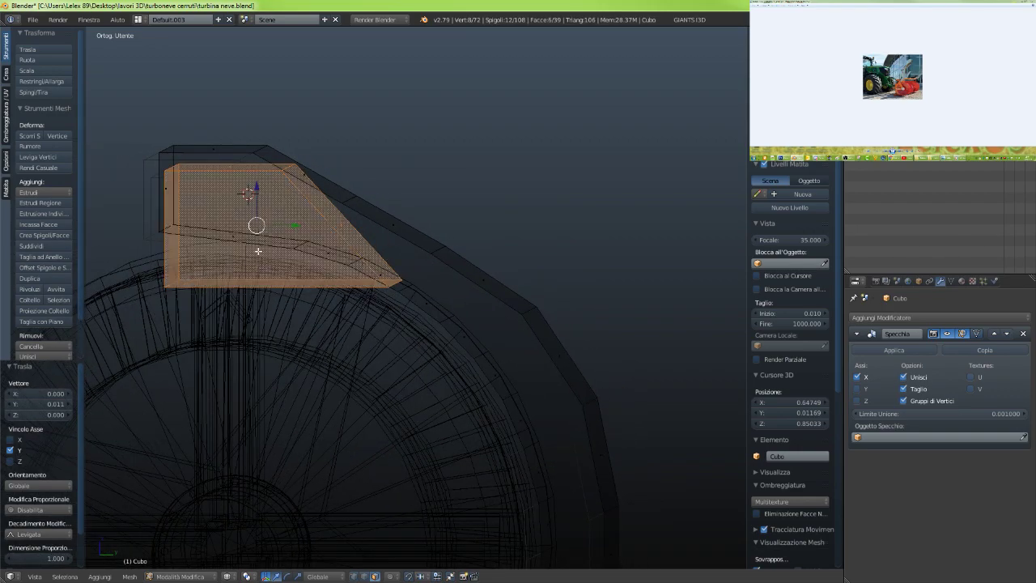
Cut the selected cube out of the housing with Intersect (Boolean) set to Difference
scroll(258, 251, down, 3)
key(z)
middle_drag(258, 280, 278, 287)
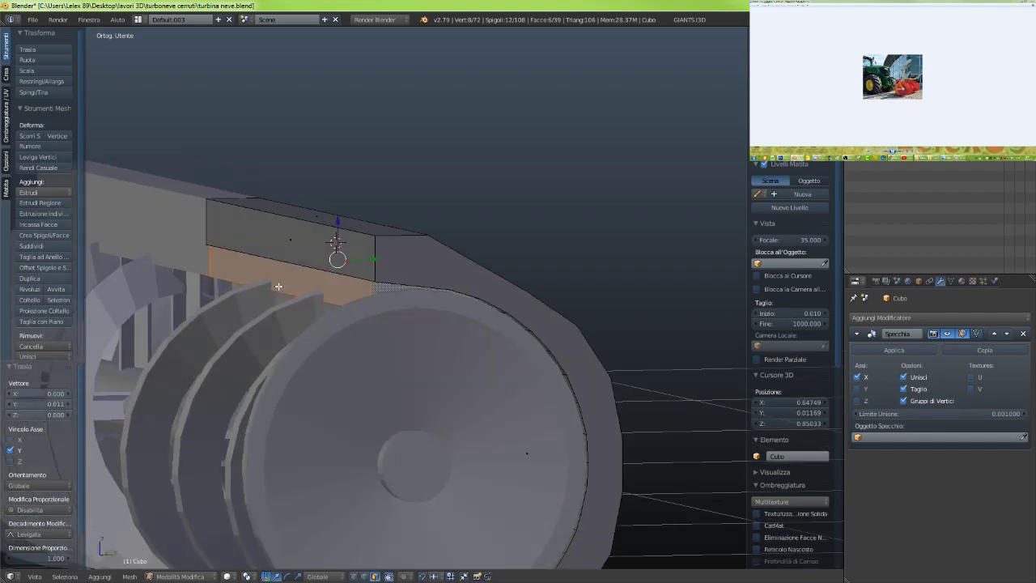
key(ctrl+f)
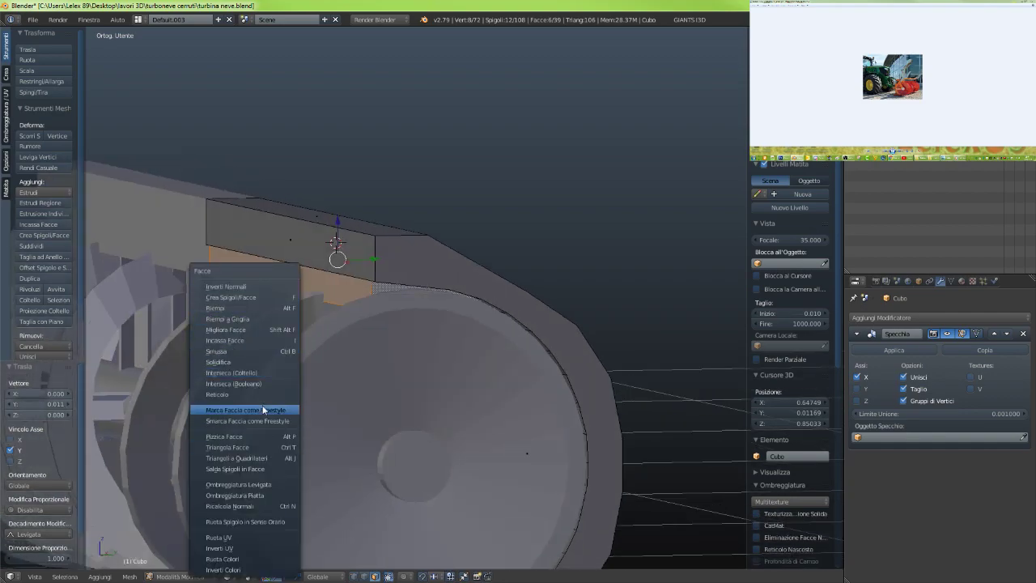
click(262, 383)
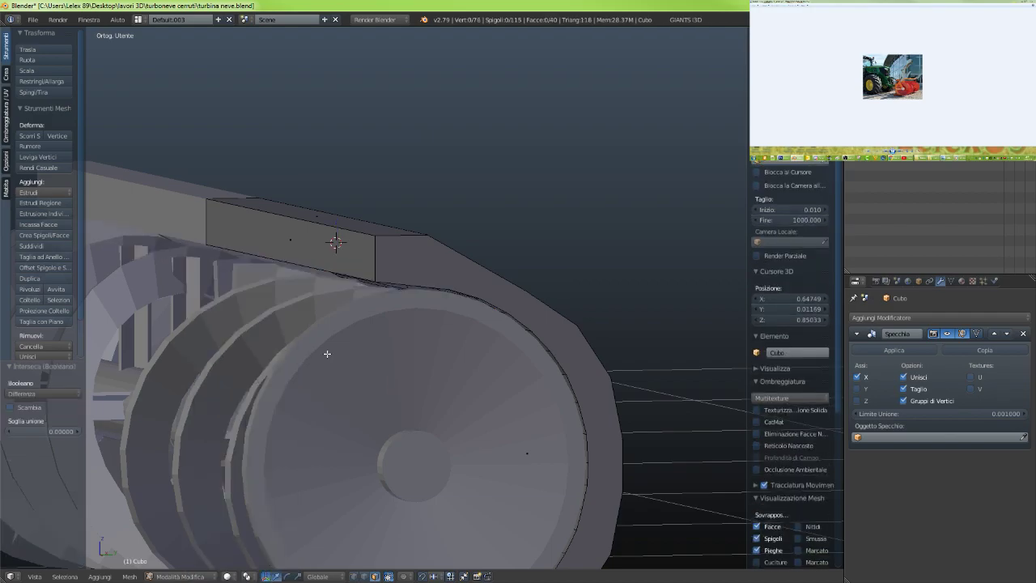
Isolate the housing in local view and examine the inner faces around the Boolean cut in solid and wireframe shading
mouse_move(357, 327)
middle_down()
mouse_move(363, 316)
mouse_move(474, 310)
mouse_move(487, 321)
mouse_move(363, 326)
mouse_move(317, 352)
mouse_move(356, 307)
mouse_move(391, 313)
mouse_move(300, 303)
mouse_move(320, 307)
middle_up()
key(z)
scroll(353, 280, up, 4)
key(z)
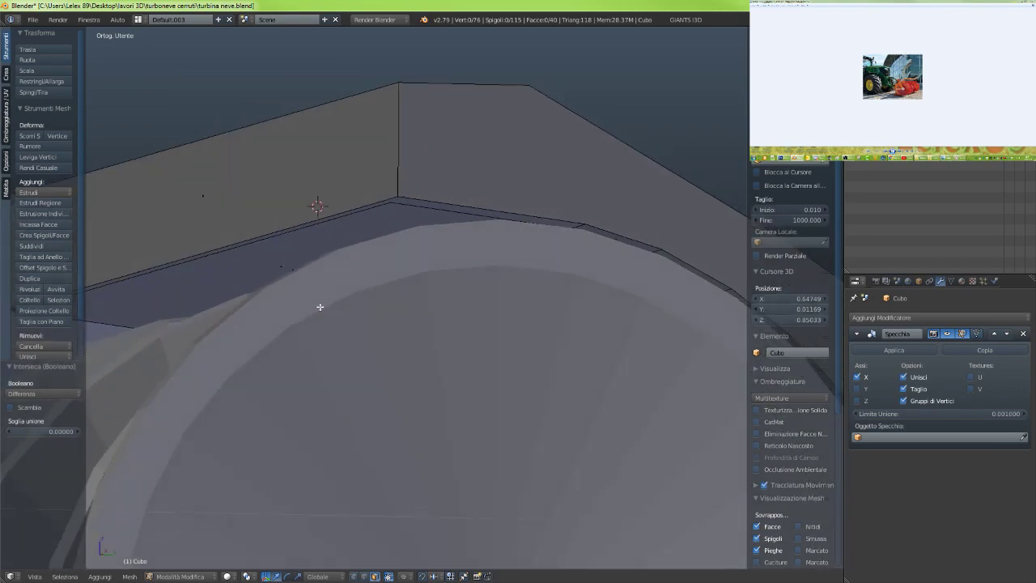
key(KP_Divide)
scroll(391, 285, up, 8)
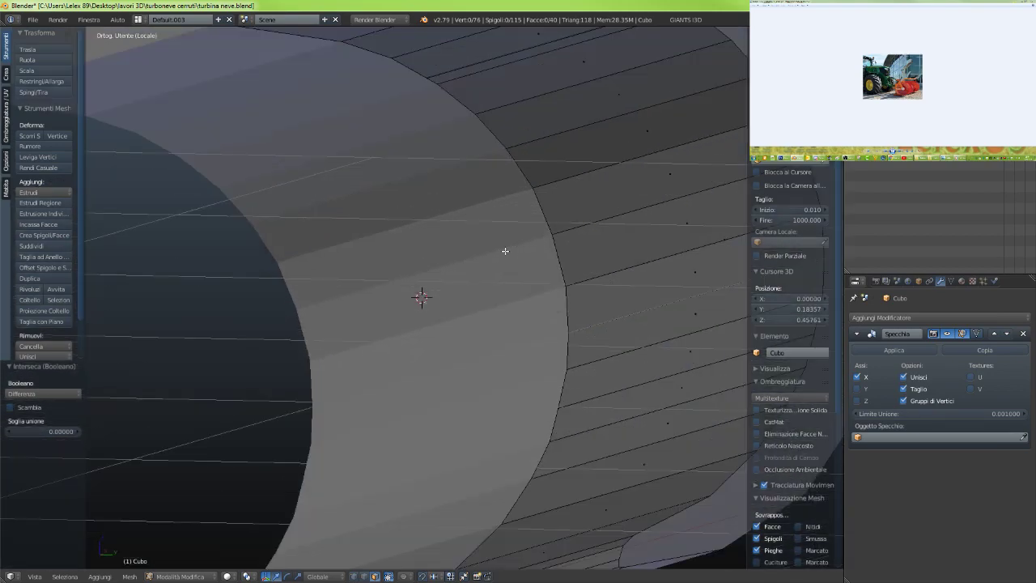
shift+middle_drag(504, 250, 468, 385)
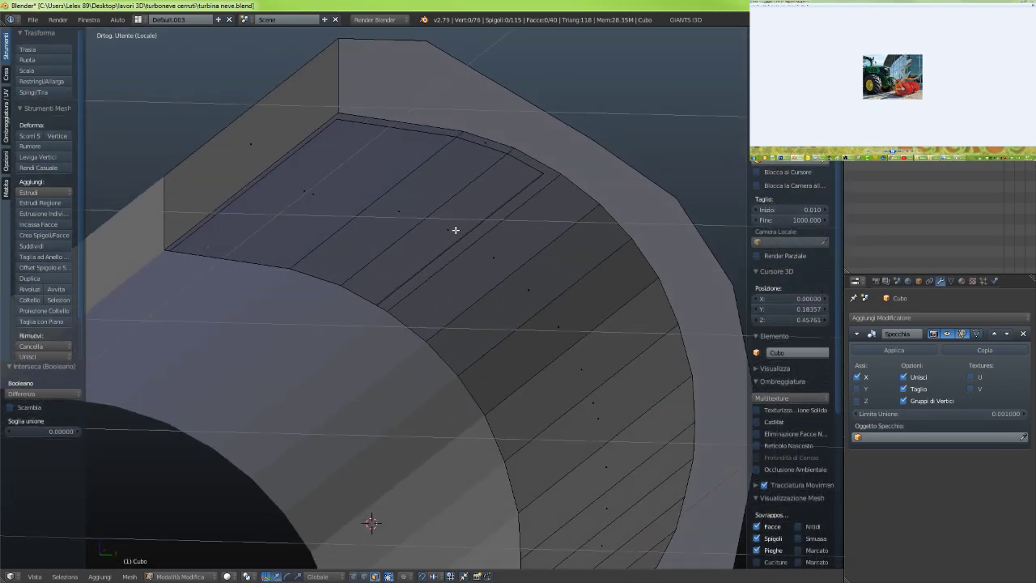
right_click(455, 230)
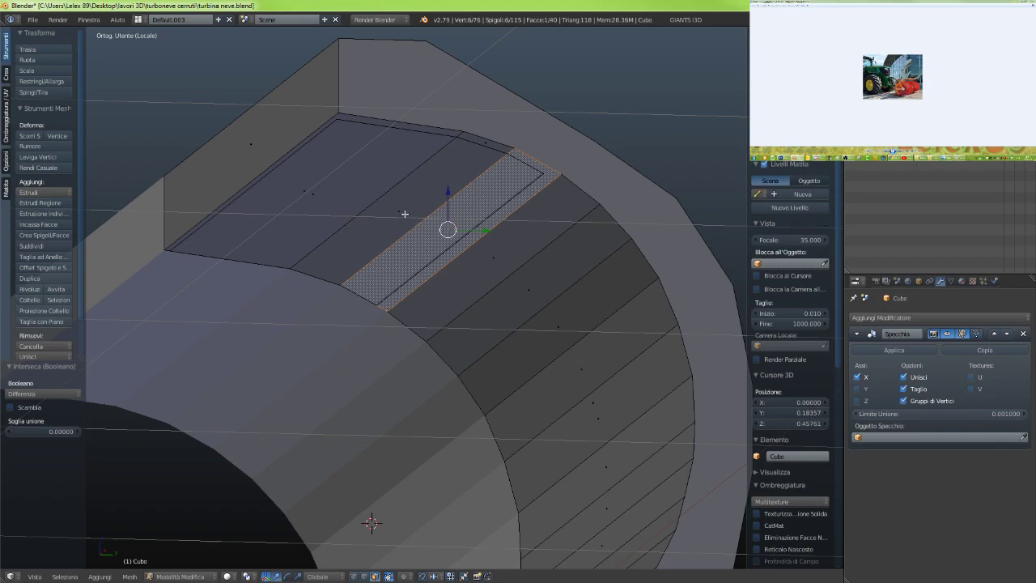
key(z)
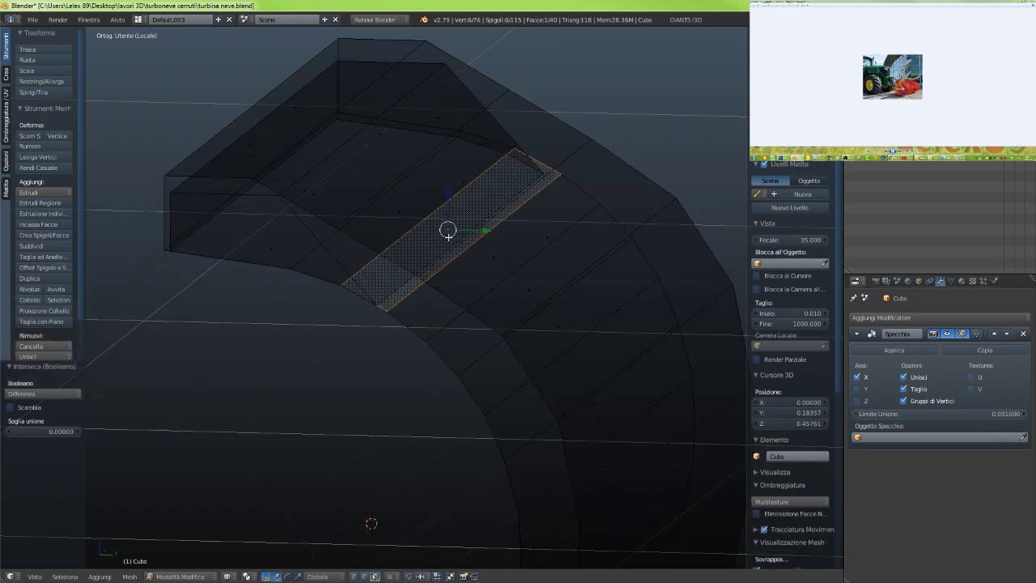
right_click(426, 210)
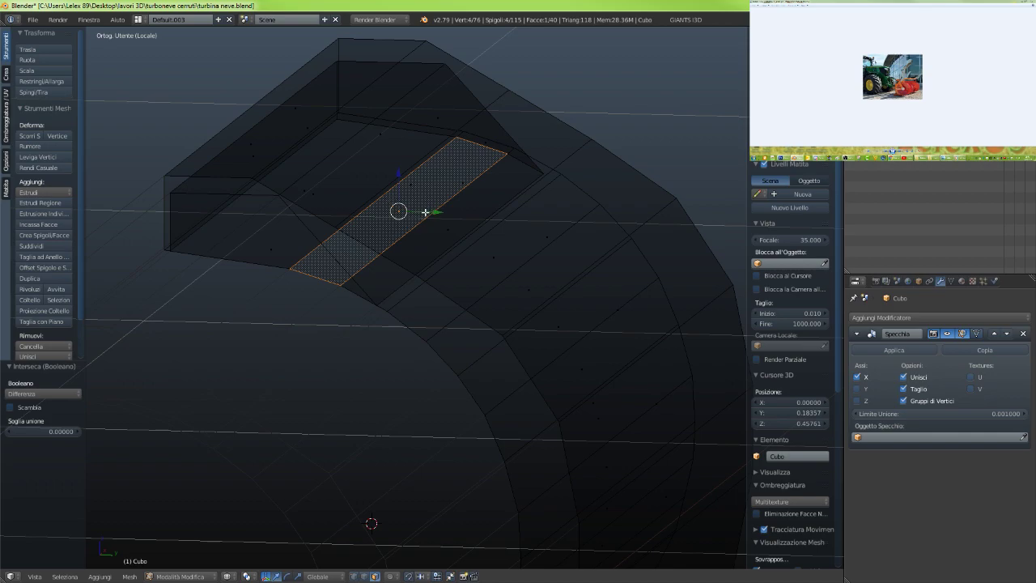
key(a)
key(a)
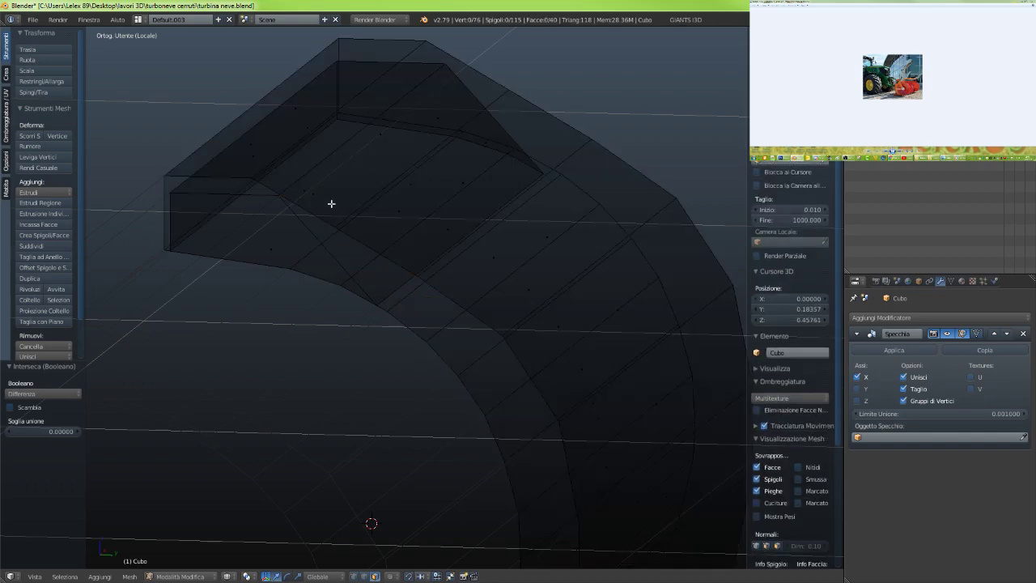
scroll(329, 202, up, 5)
middle_drag(329, 202, 412, 220)
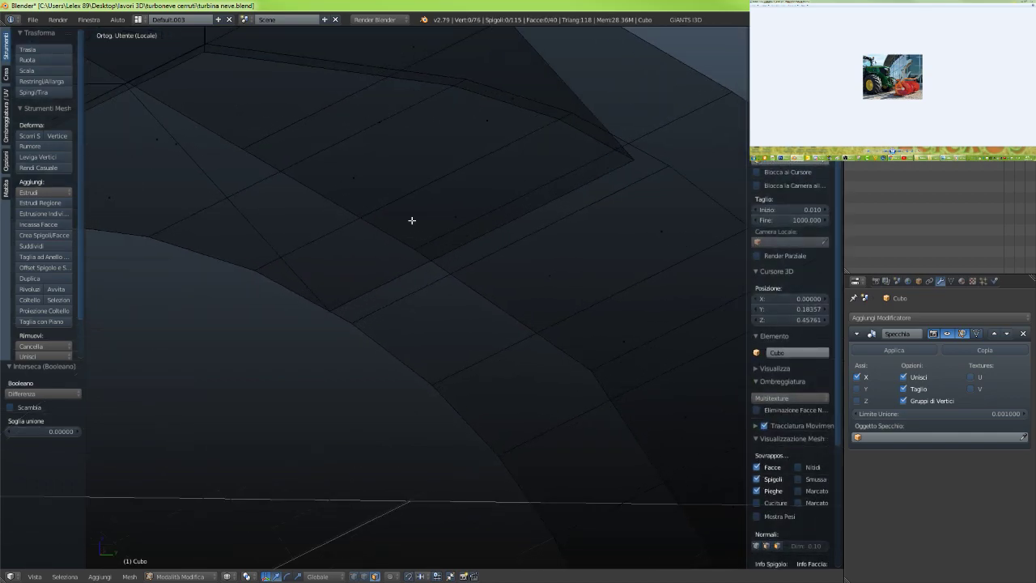
Examine the curved strip face and the end face around the Boolean cut by selecting them in wireframe
right_click(457, 216)
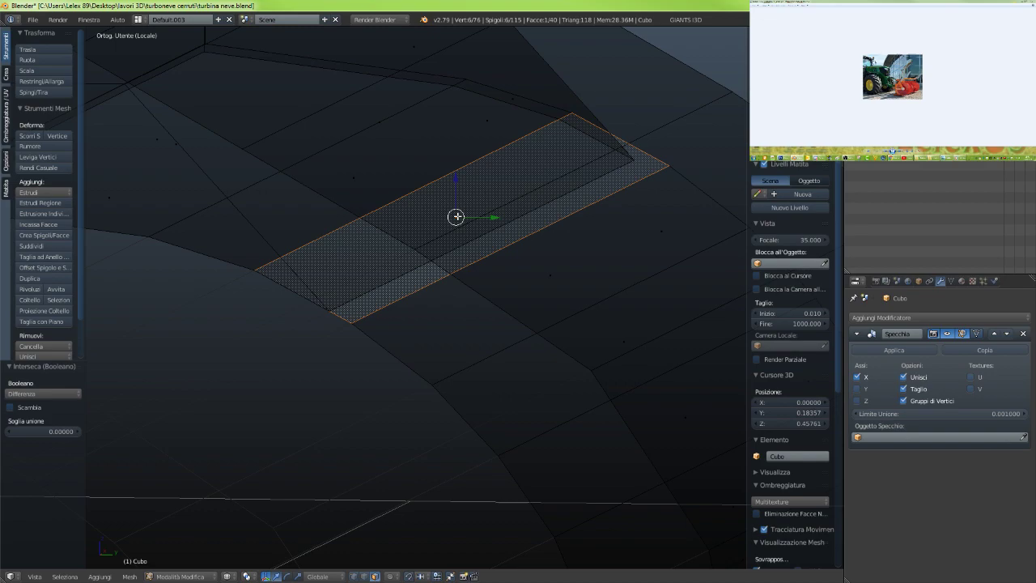
right_click(484, 125)
scroll(473, 132, down, 3)
middle_drag(469, 198, 503, 194)
shift+right_click(262, 233)
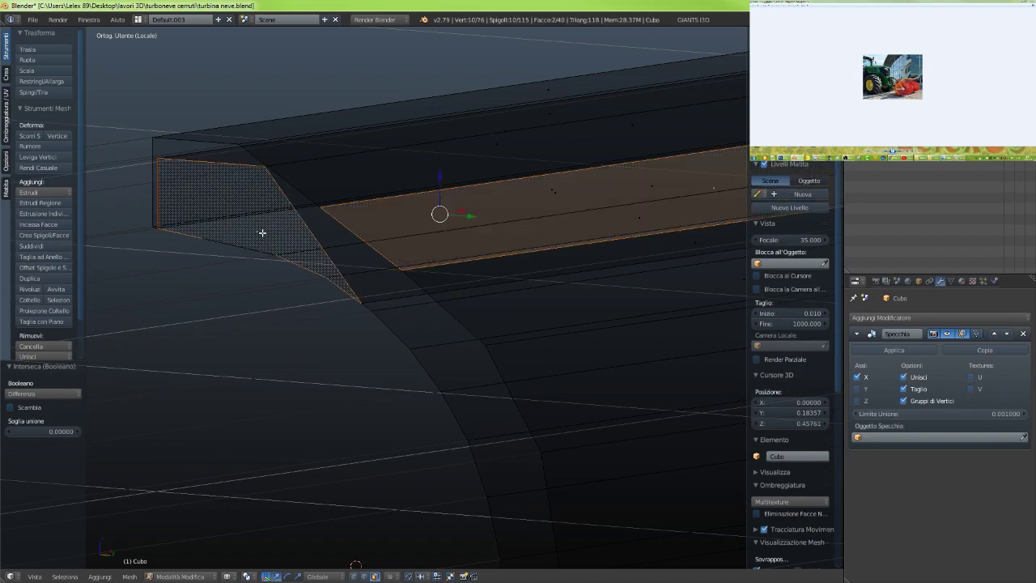
middle_drag(310, 235, 406, 235)
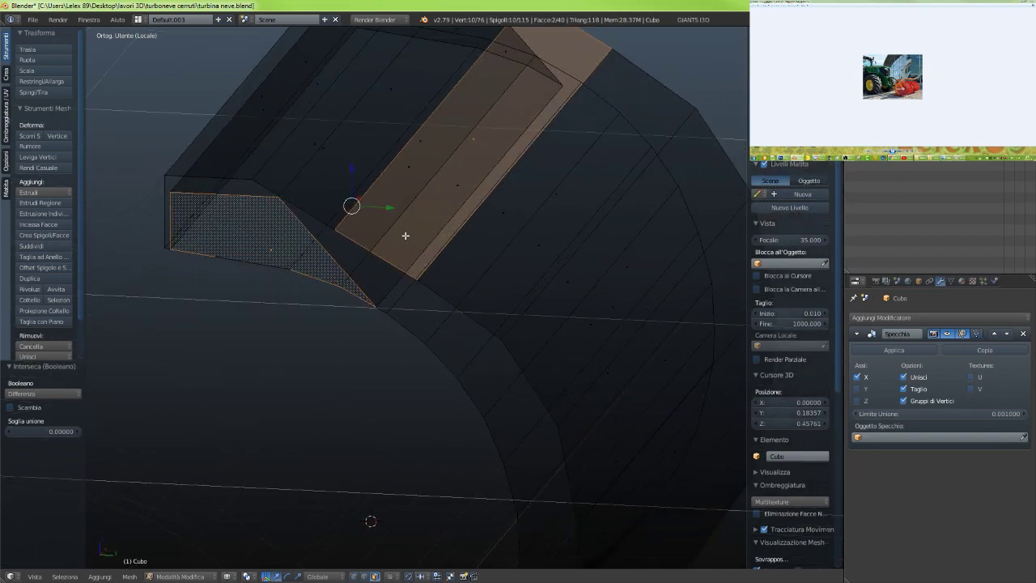
Select the two inner curved faces covering the Boolean cut and delete them as faces
right_click(323, 150)
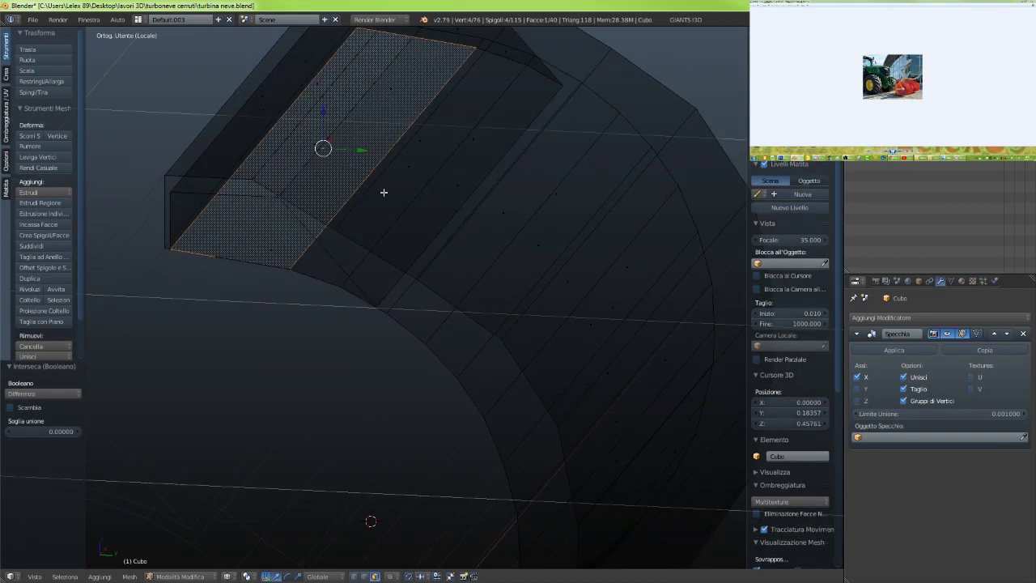
shift+right_click(414, 171)
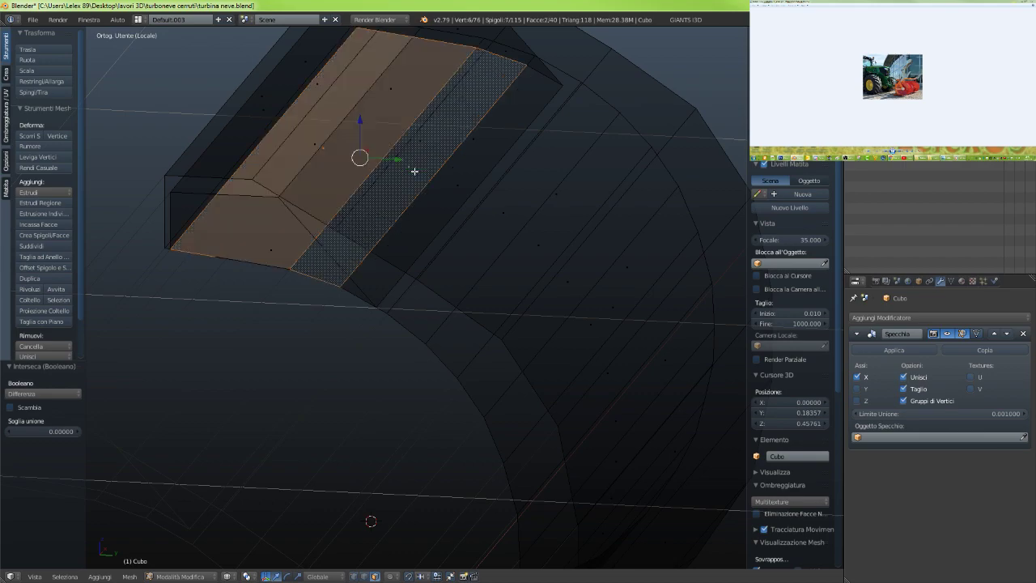
shift+right_click(456, 186)
shift+right_click(456, 183)
shift+right_click(474, 152)
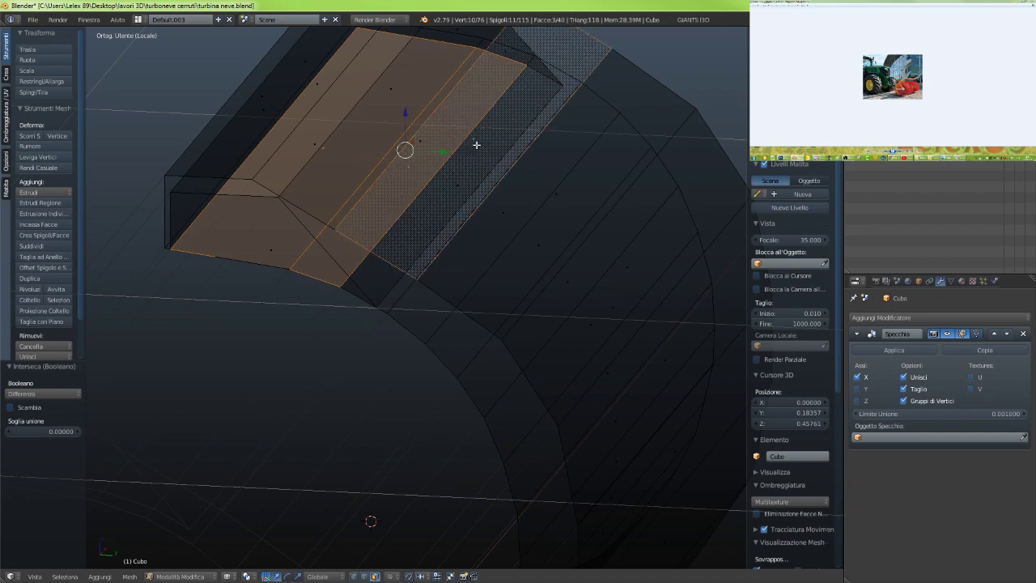
shift+right_click(476, 147)
middle_drag(441, 213, 401, 245)
key(z)
key(x)
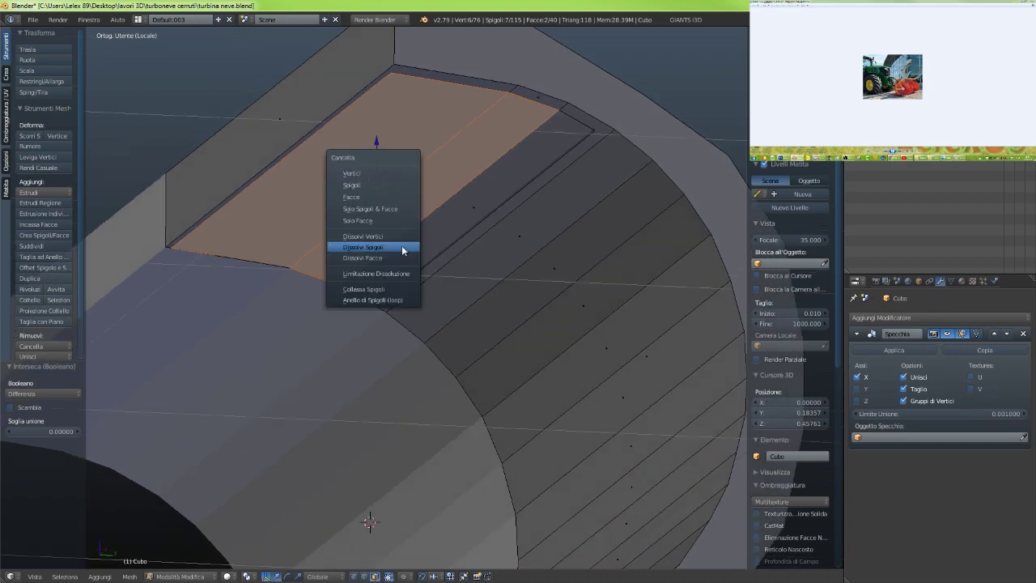
click(383, 196)
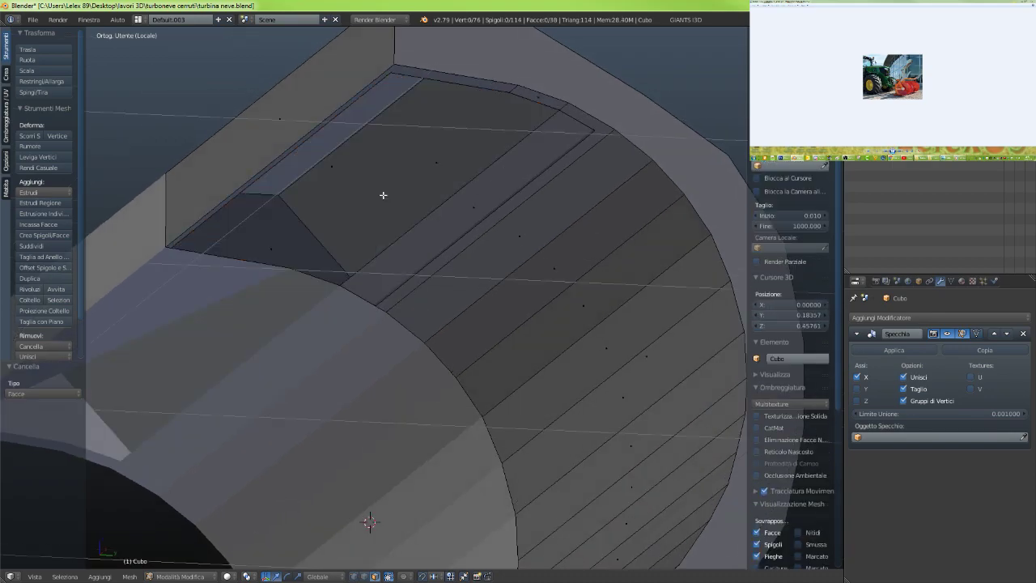
Delete the dark end face closing the side of the cut pocket
right_click(418, 229)
mouse_move(419, 229)
middle_down()
mouse_move(446, 229)
mouse_move(457, 243)
mouse_move(416, 222)
mouse_move(435, 213)
mouse_move(555, 219)
mouse_move(400, 235)
middle_up()
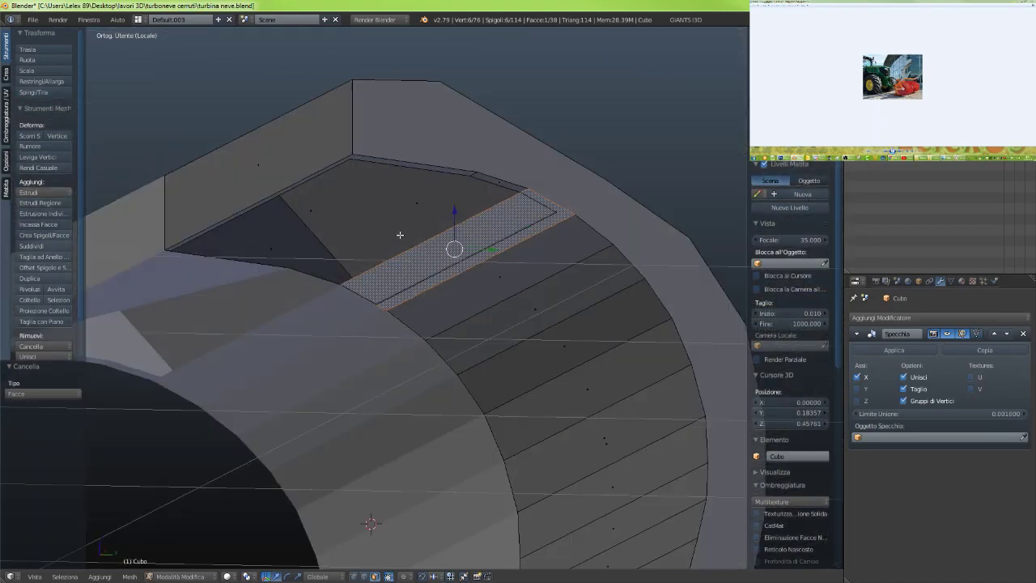
right_click(266, 254)
key(x)
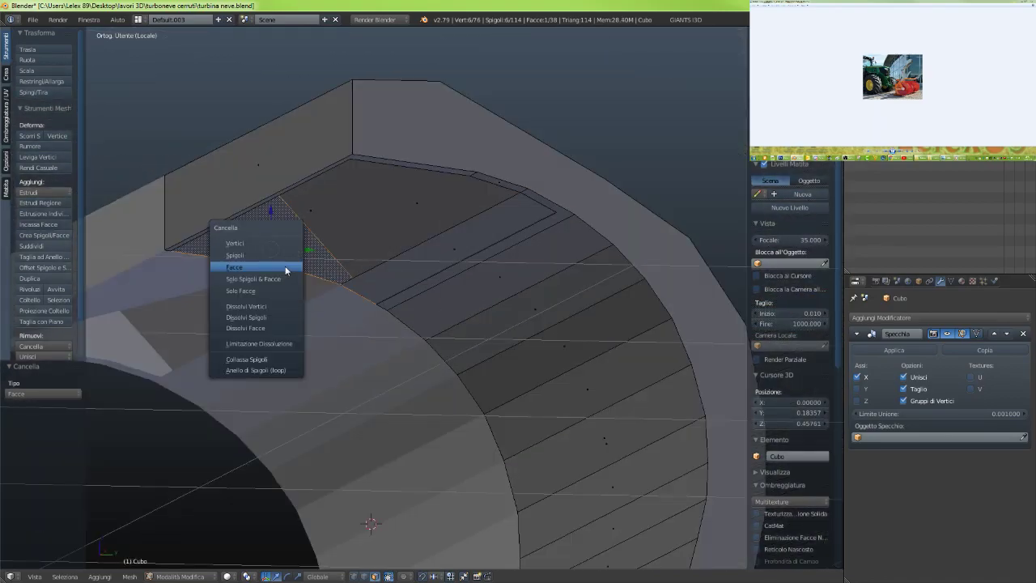
click(286, 268)
Delete the three leftover edge segments along the side opening of the cut in edge mode
mouse_move(275, 243)
middle_down()
mouse_move(370, 219)
mouse_move(438, 219)
mouse_move(308, 220)
mouse_move(256, 243)
mouse_move(268, 229)
mouse_move(324, 218)
mouse_move(261, 237)
middle_up()
middle_drag(230, 269, 250, 257)
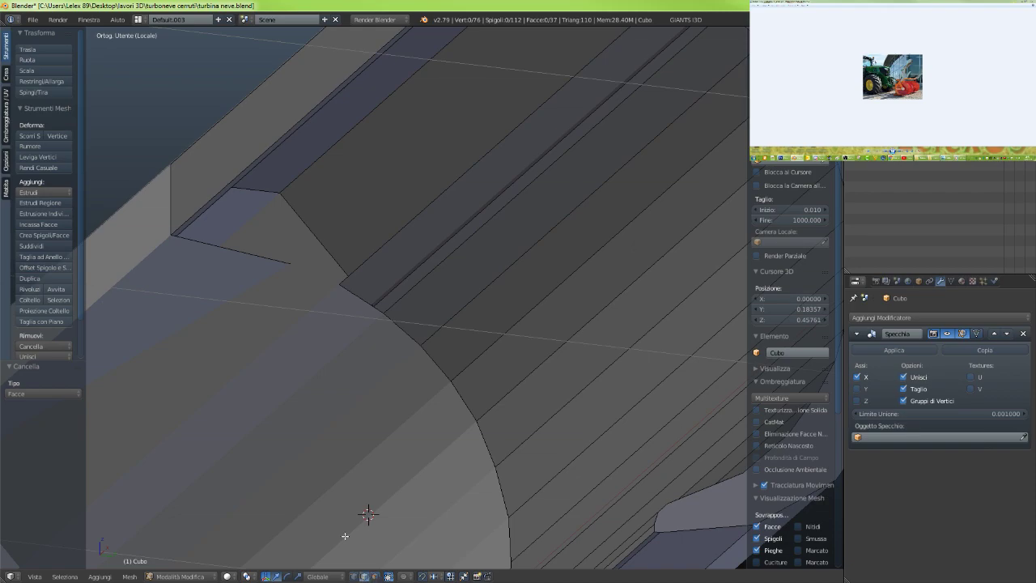
right_click(233, 252)
key(x)
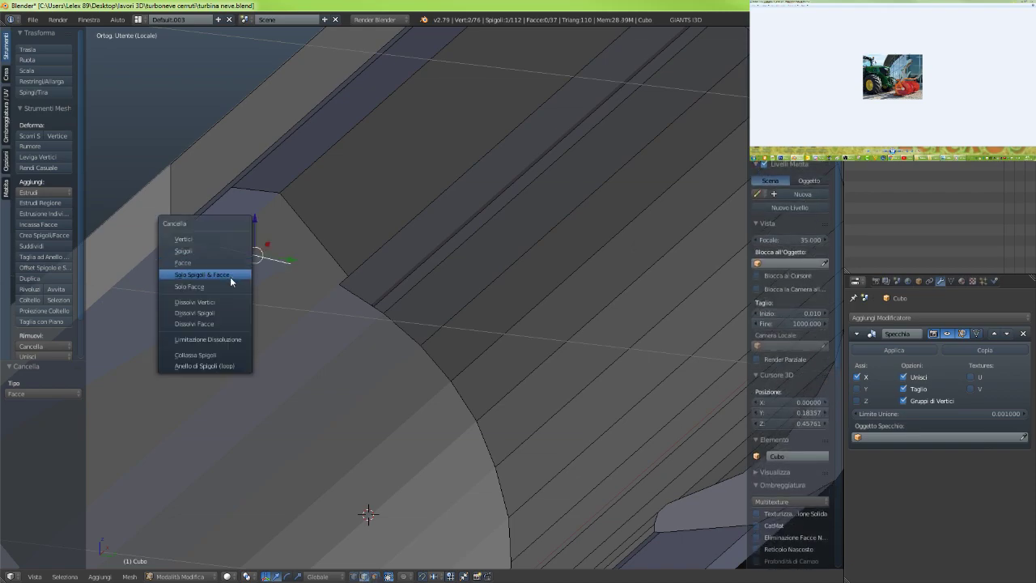
click(184, 251)
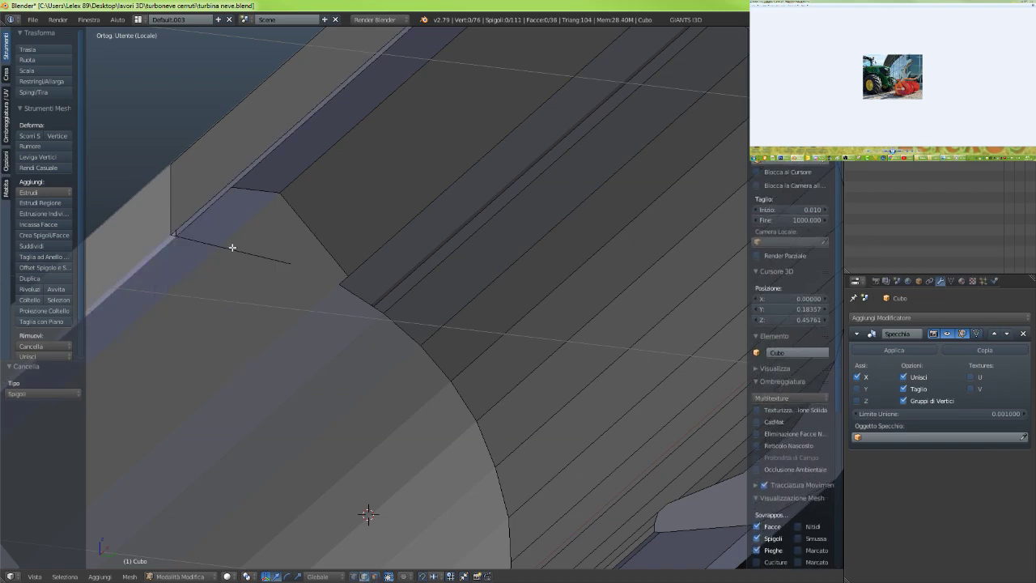
right_click(232, 248)
key(x)
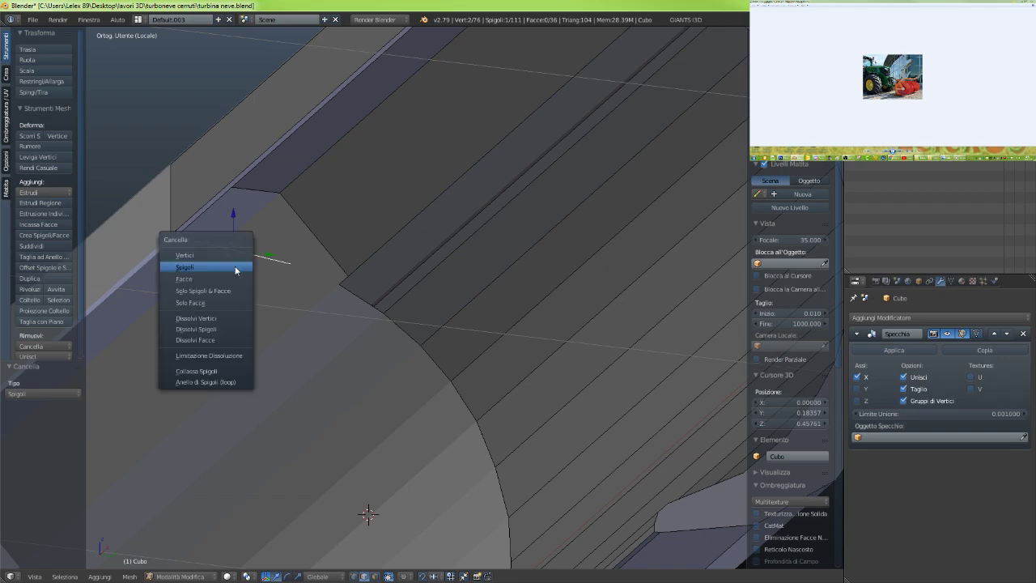
click(232, 267)
right_click(212, 245)
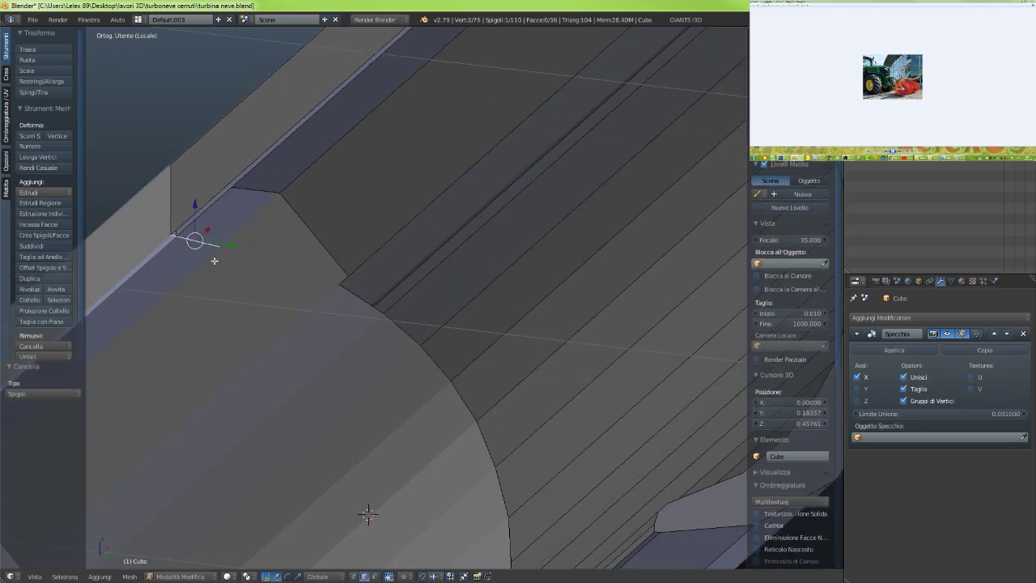
key(x)
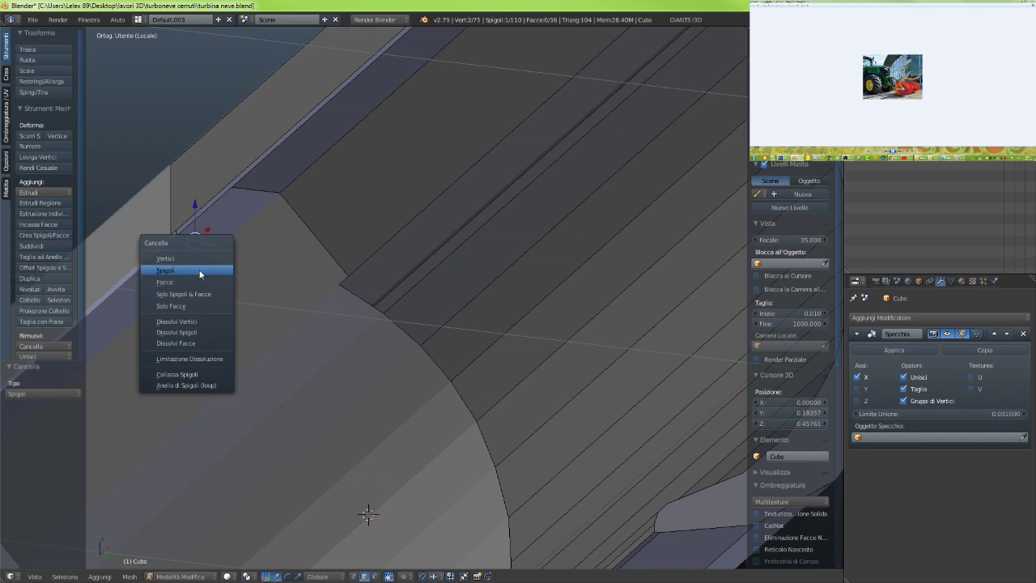
click(200, 271)
Examine the curved strip and the sloped pocket face beside the opening in solid and wireframe shading
scroll(212, 270, down, 2)
middle_drag(249, 295, 358, 342)
right_click(369, 328)
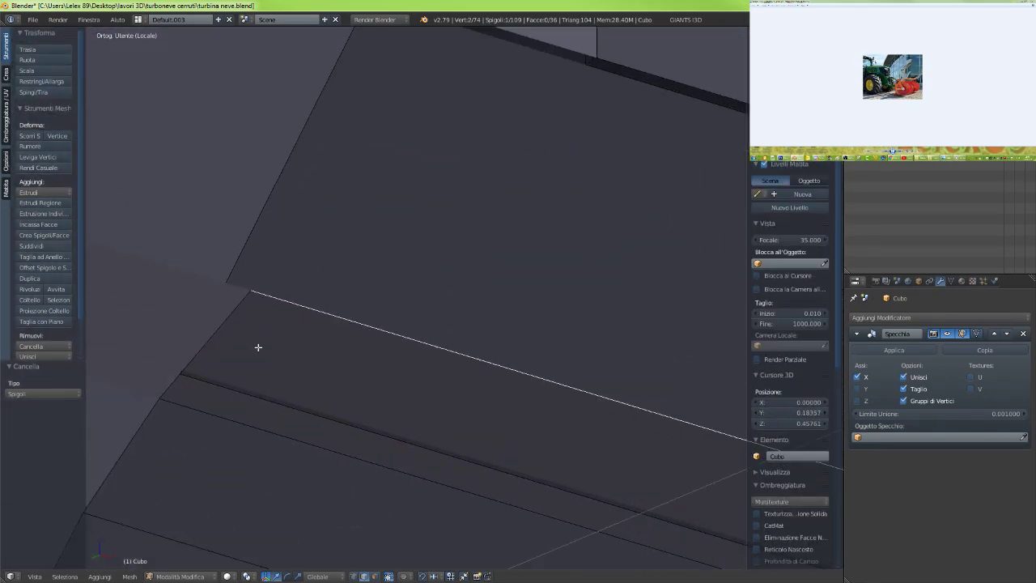
scroll(279, 351, down, 2)
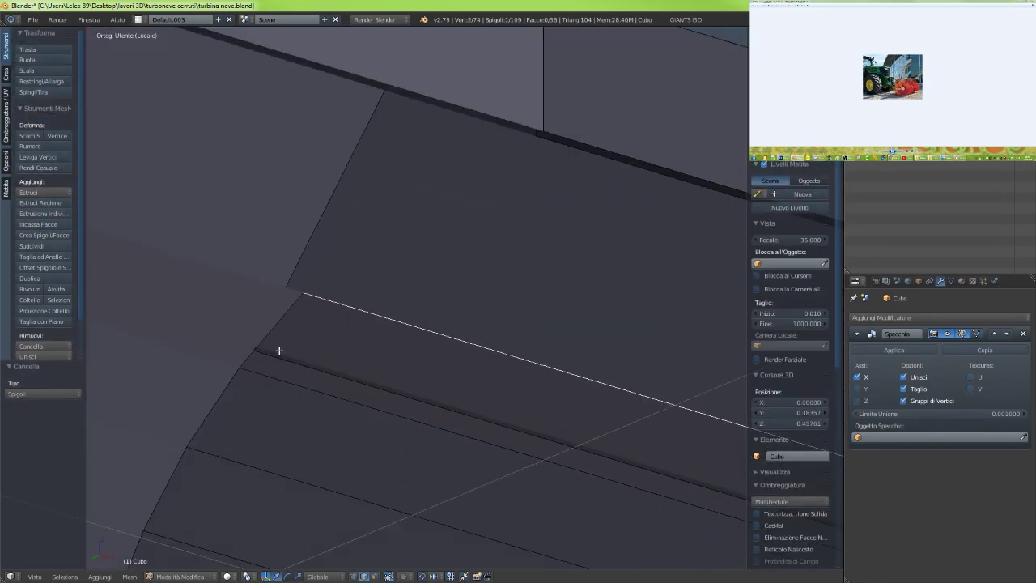
click(374, 576)
right_click(351, 341)
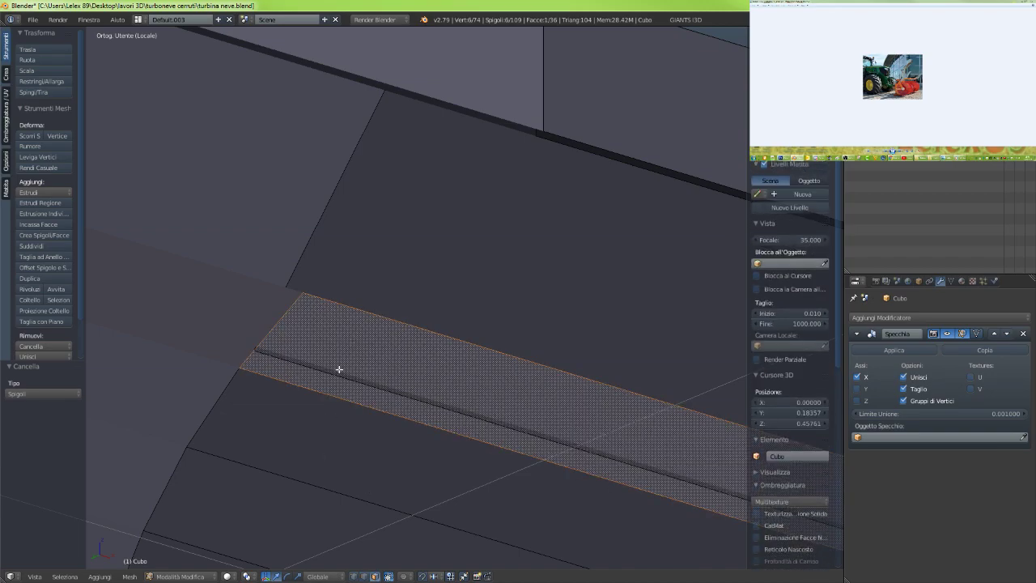
middle_drag(341, 353, 238, 337)
scroll(395, 423, up, 3)
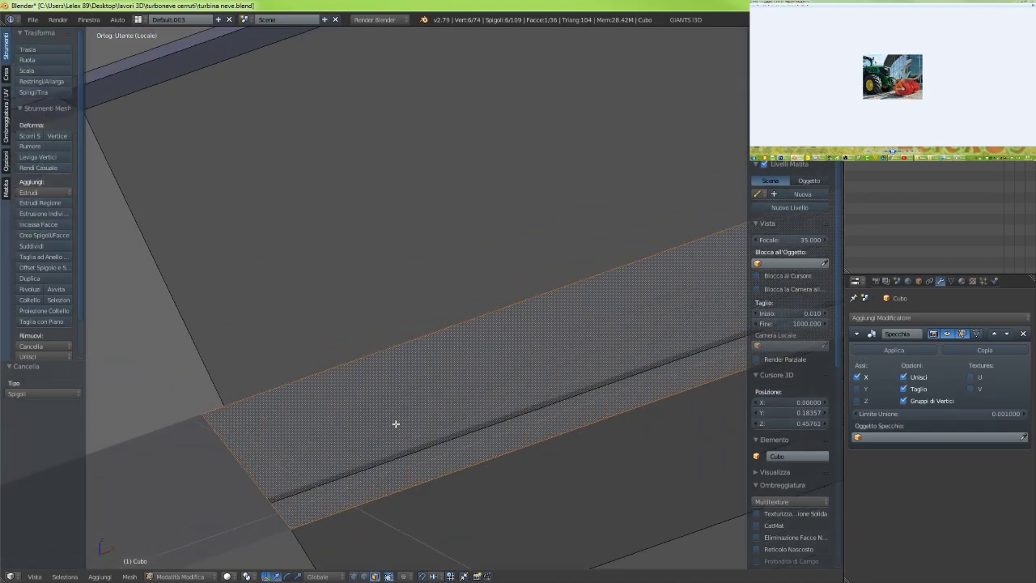
shift+middle_drag(396, 423, 306, 314)
scroll(316, 328, down, 2)
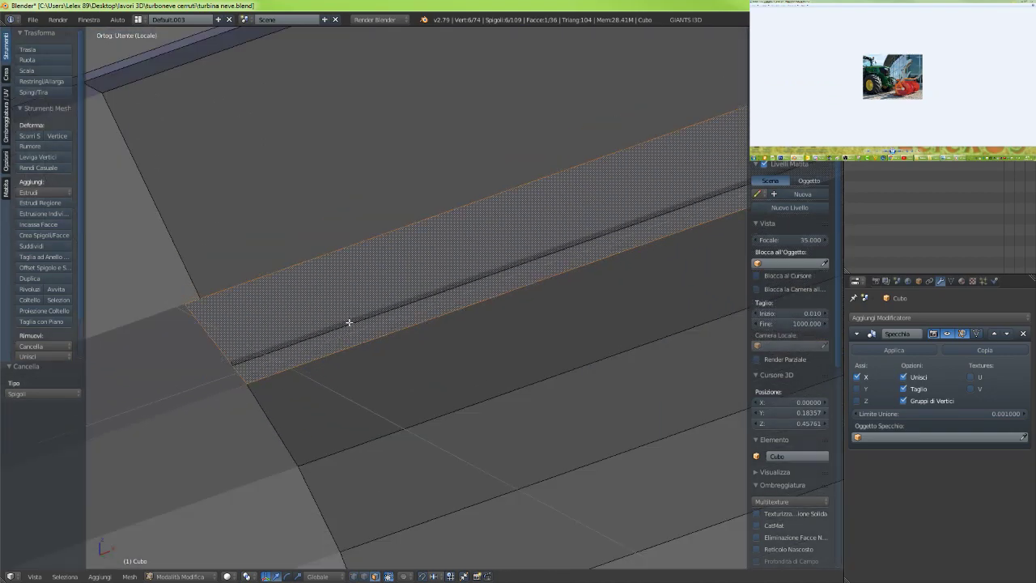
key(z)
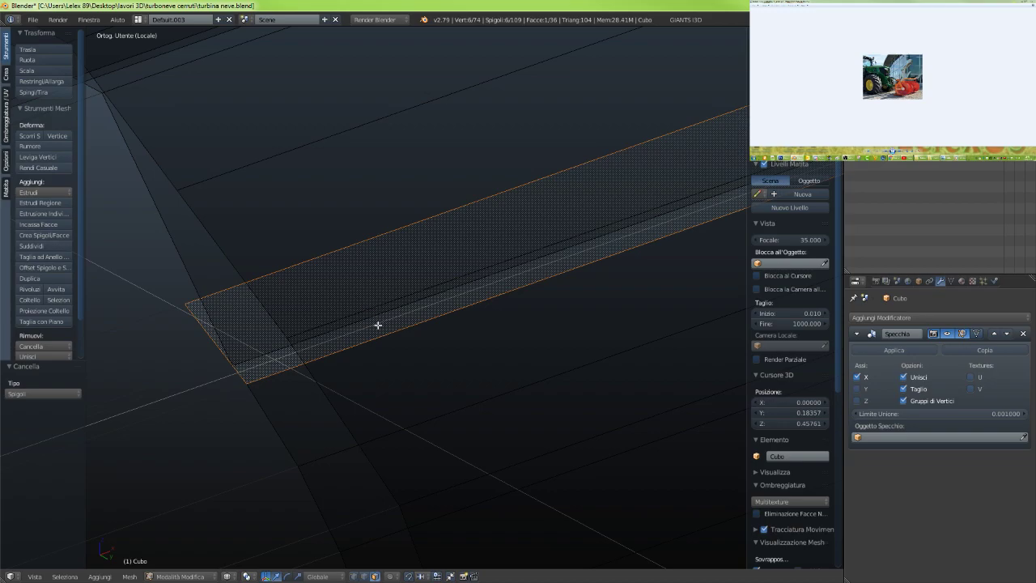
key(z)
mouse_move(347, 337)
middle_down()
mouse_move(476, 357)
mouse_move(289, 354)
mouse_move(291, 340)
mouse_move(277, 351)
mouse_move(283, 364)
mouse_move(296, 363)
mouse_move(283, 351)
mouse_move(291, 364)
mouse_move(397, 321)
mouse_move(386, 332)
mouse_move(368, 268)
middle_up()
scroll(398, 321, up, 3)
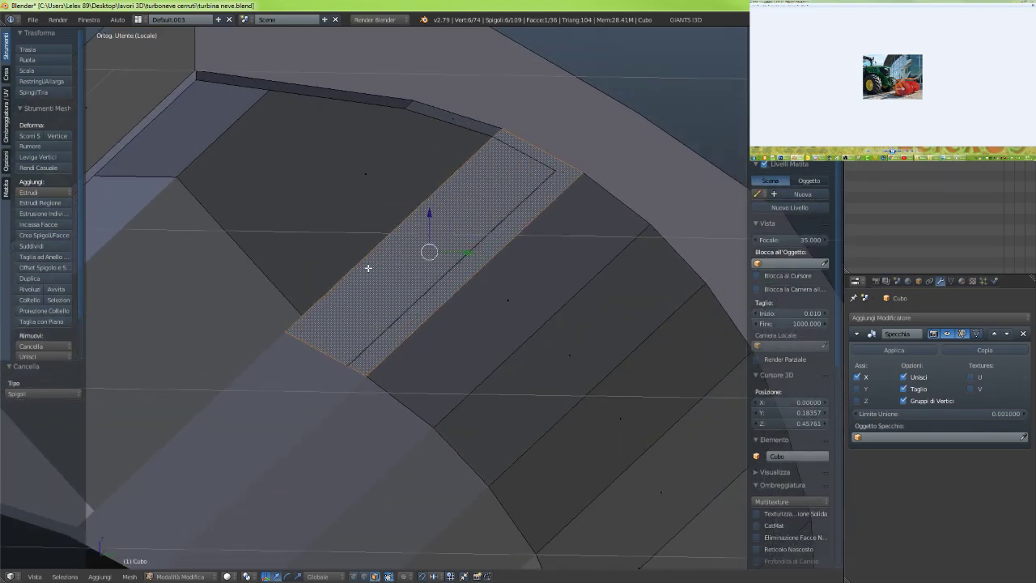
right_click(367, 257)
scroll(355, 313, down, 3)
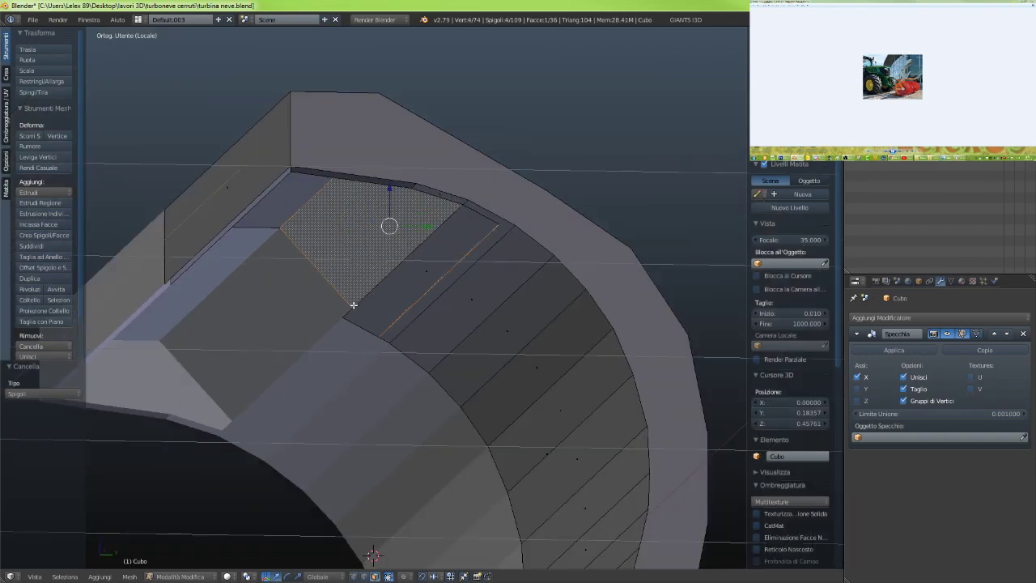
scroll(365, 311, up, 2)
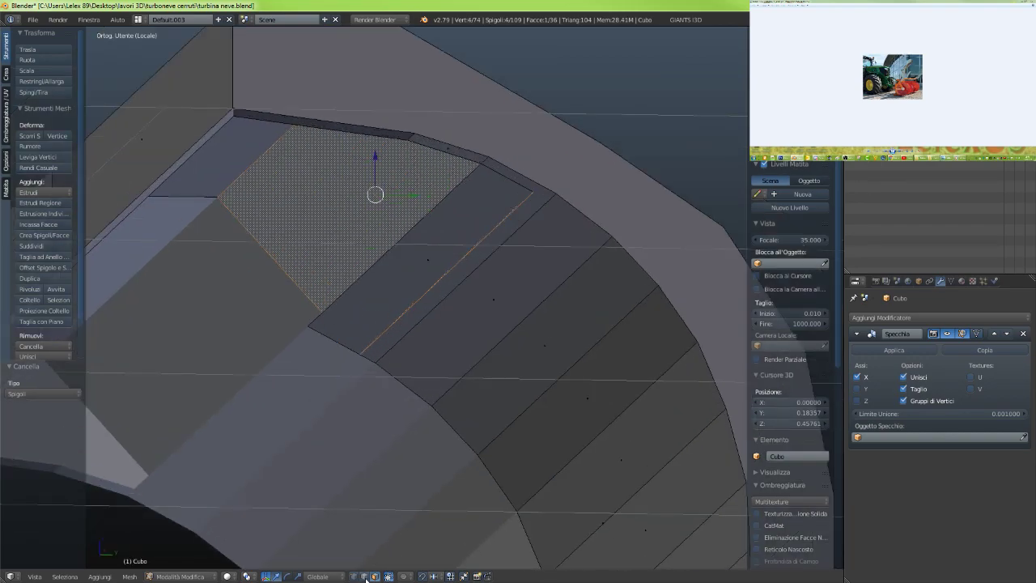
Try repositioning the long edge between the sloped pocket face and the curved strip, shifting it 0.003 along Z, and check the adjoining faces
right_click(378, 263)
drag(432, 249, 444, 247)
mouse_move(406, 208)
mouse_down()
mouse_move(417, 267)
mouse_move(420, 207)
mouse_up()
middle_drag(420, 207, 518, 245)
middle_drag(460, 239, 488, 230)
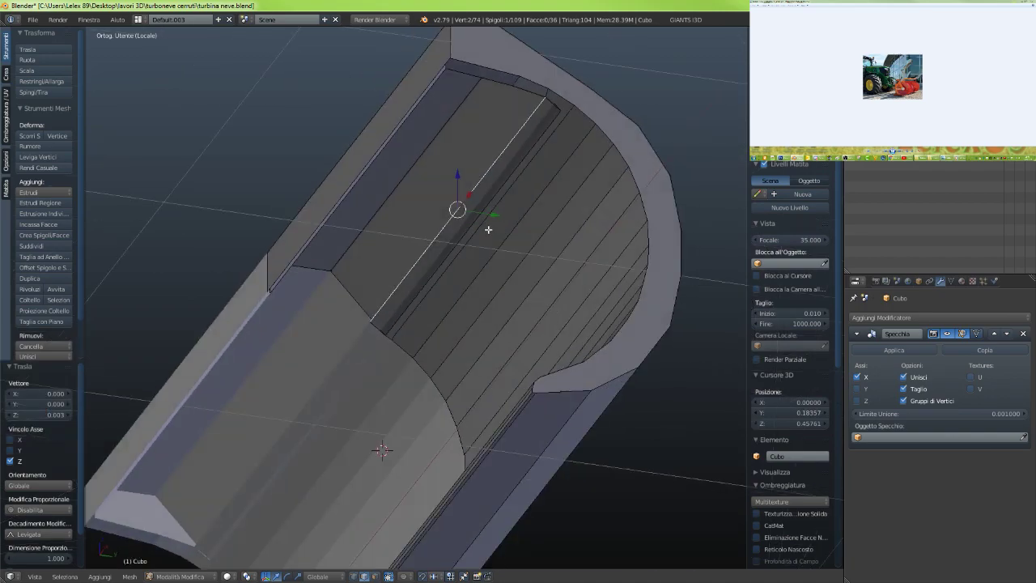
right_click(447, 251)
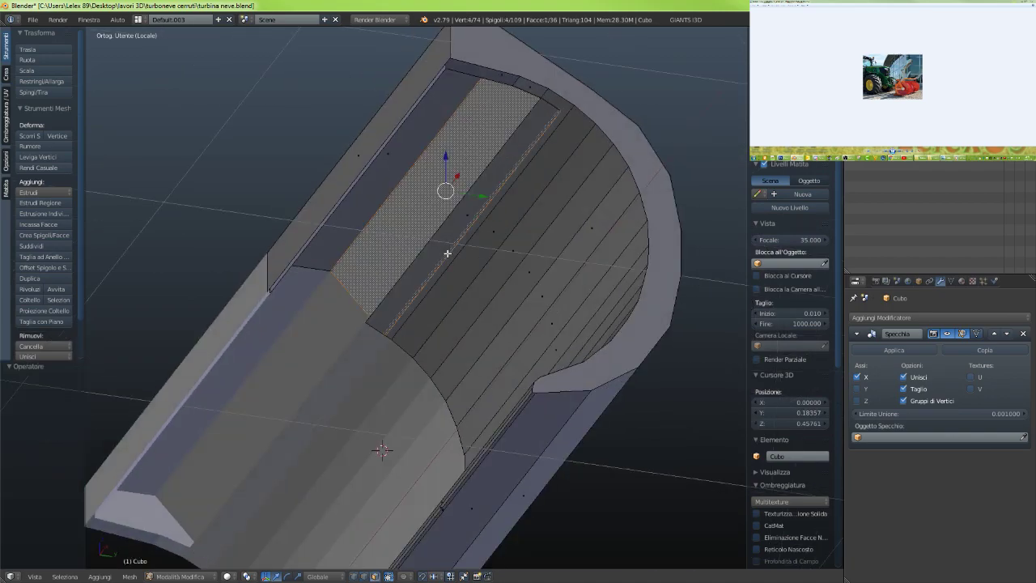
right_click(447, 253)
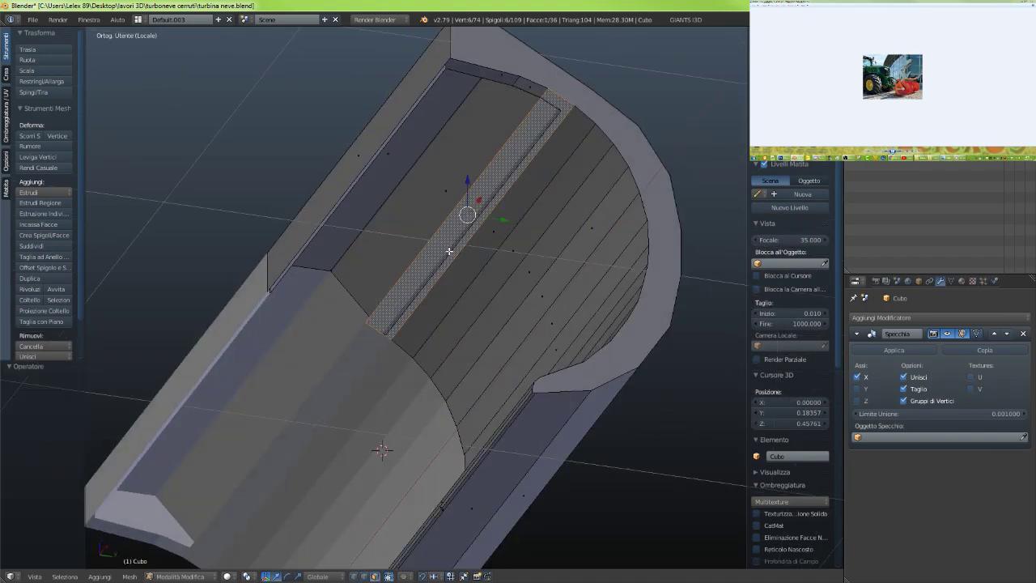
Undo the edge move and the edge and face deletions, back to the selected inner curved faces
key(ctrl+z)
key(ctrl+z)
key(ctrl+z)
key(ctrl+z)
key(ctrl+z)
key(ctrl+z)
key(ctrl+z)
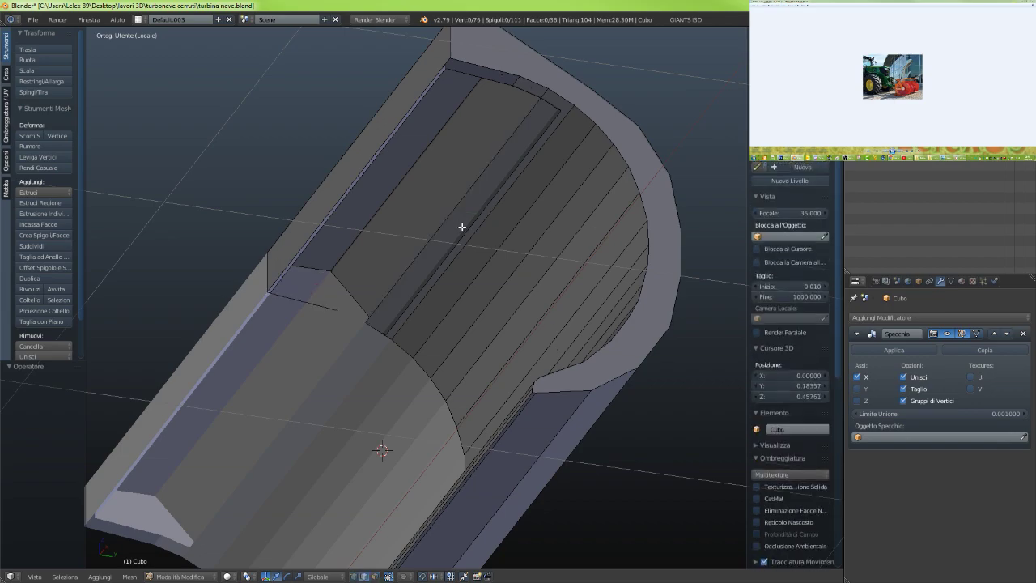
key(ctrl+z)
key(ctrl+z)
key(ctrl+z)
key(ctrl+z)
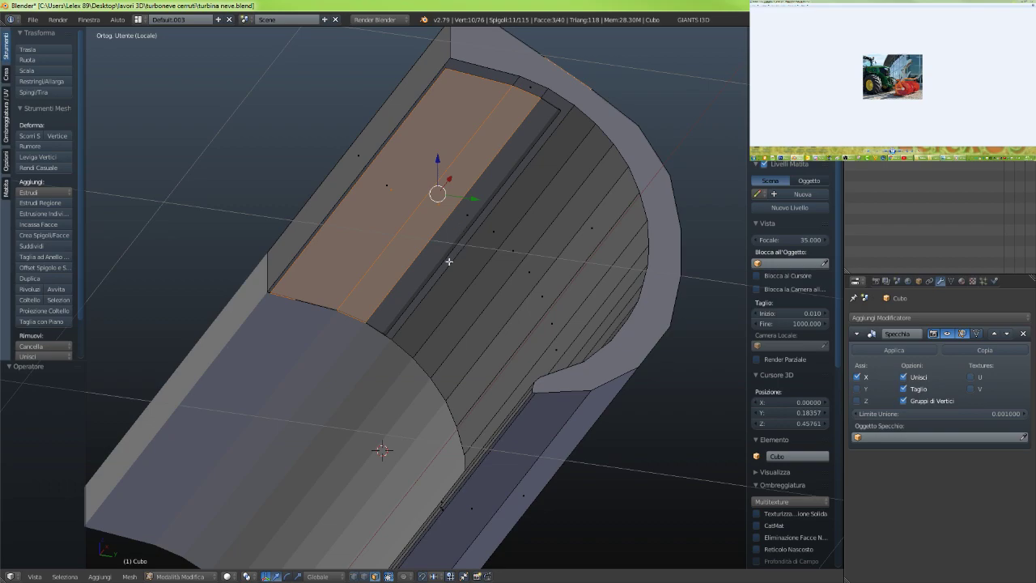
Widen the 3D viewport by narrowing the properties editor and inspect the housing's inner faces around the cut
middle_drag(449, 261, 380, 287)
scroll(477, 243, up, 2)
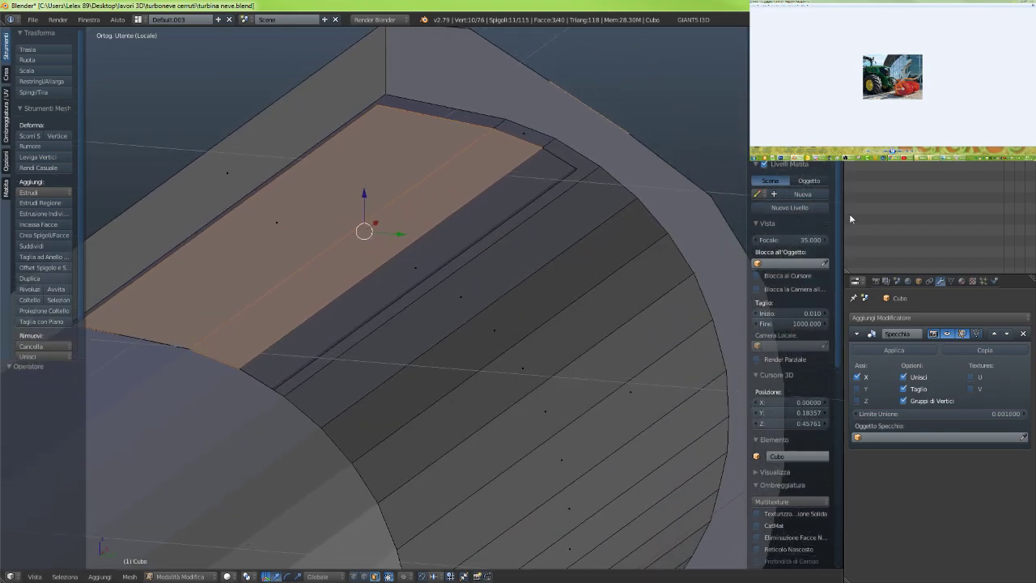
drag(842, 204, 934, 206)
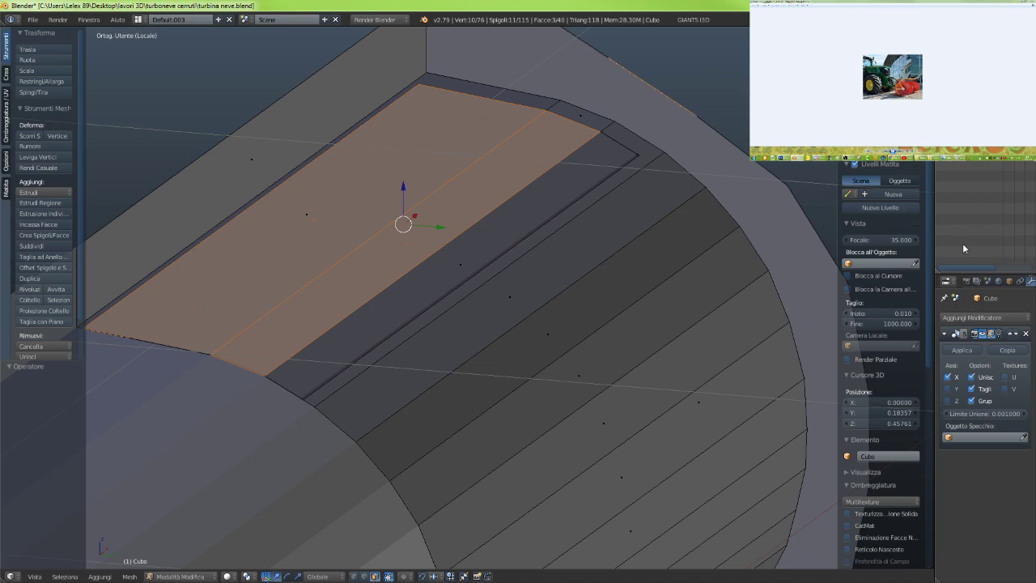
middle_drag(640, 254, 501, 283)
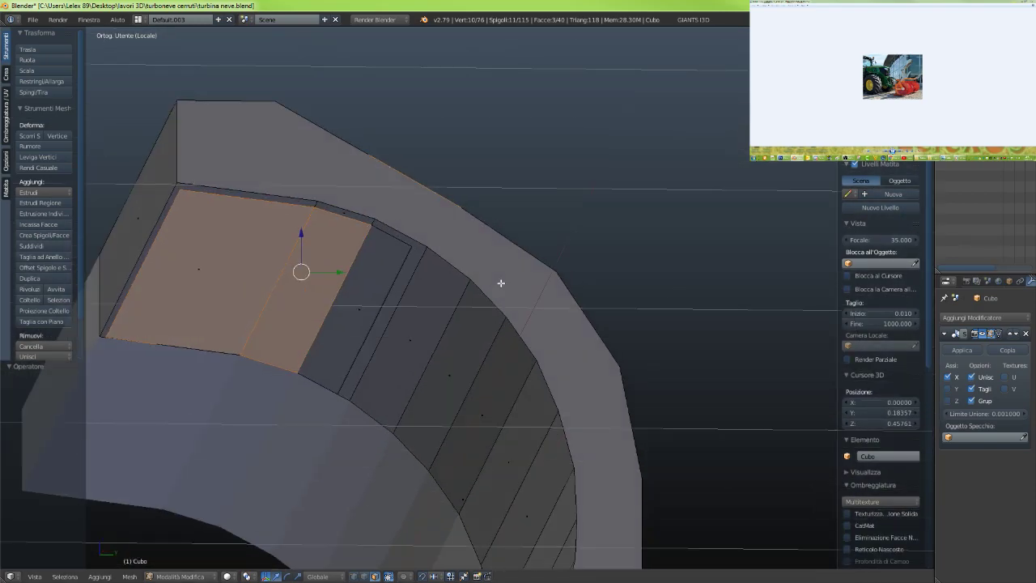
scroll(400, 303, up, 2)
scroll(393, 301, down, 2)
middle_drag(392, 300, 403, 280)
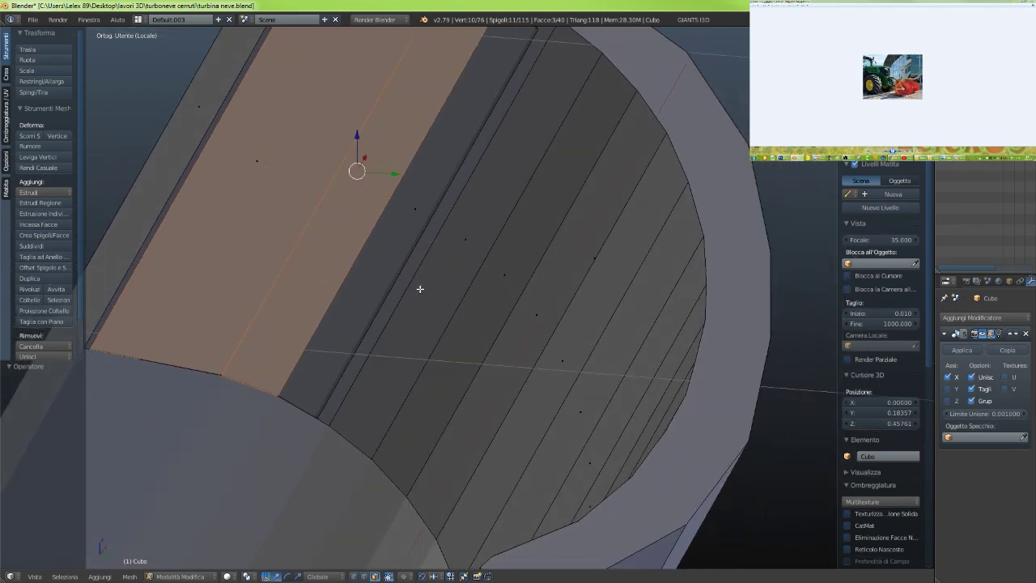
scroll(443, 278, down, 2)
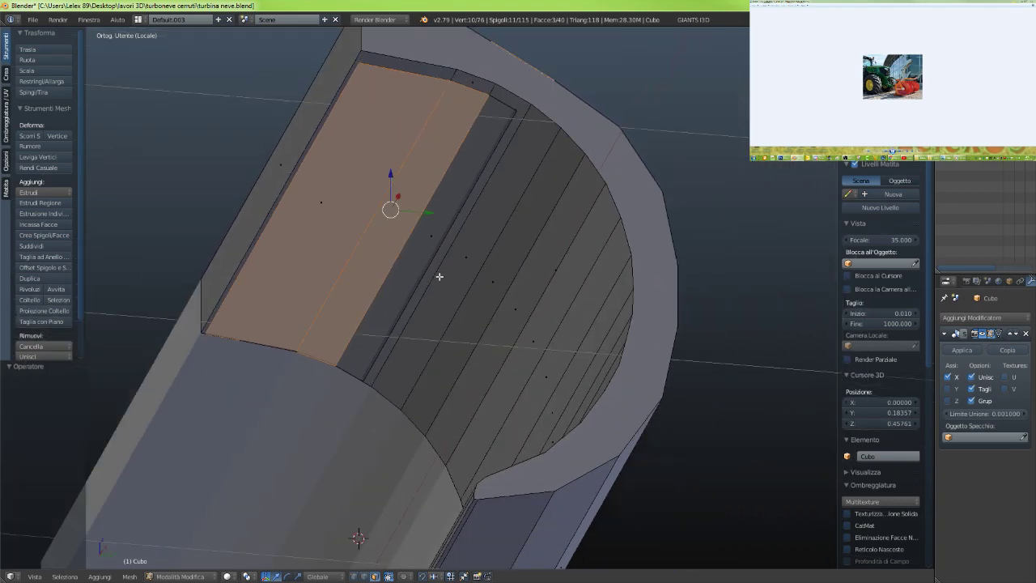
Delete the wide flat inner face and the narrow strip face beside it to expose the pocket behind them
mouse_move(439, 275)
middle_down()
mouse_move(530, 254)
mouse_move(577, 259)
mouse_move(636, 284)
mouse_move(576, 292)
mouse_move(437, 280)
mouse_move(449, 282)
middle_up()
scroll(452, 280, up, 5)
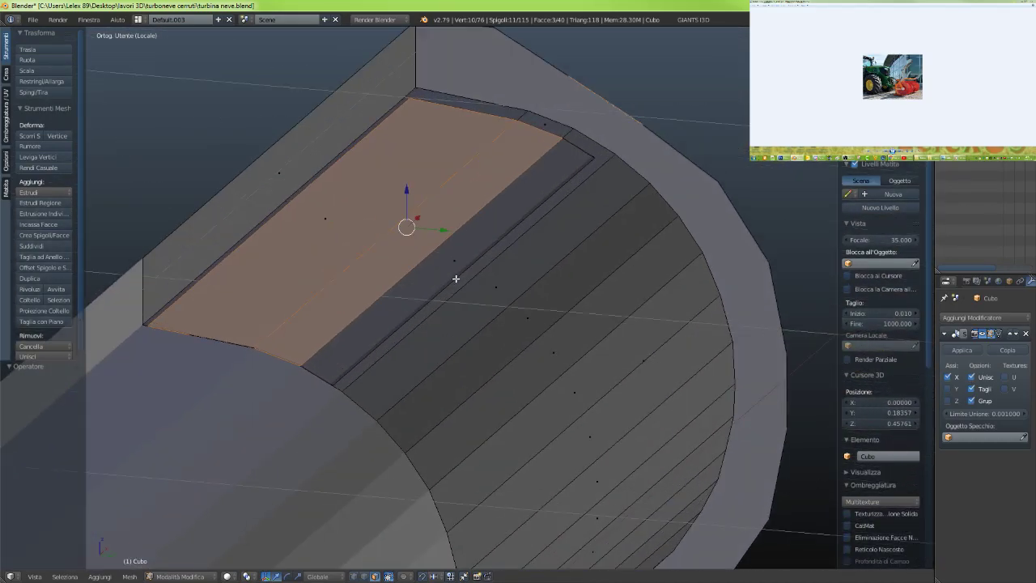
scroll(430, 275, down, 4)
key(a)
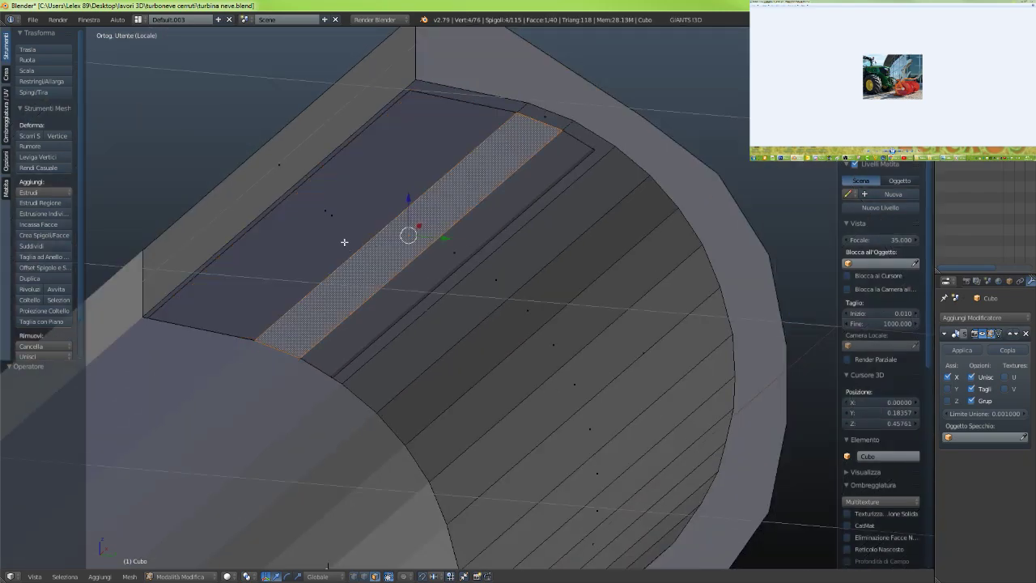
right_click(321, 209)
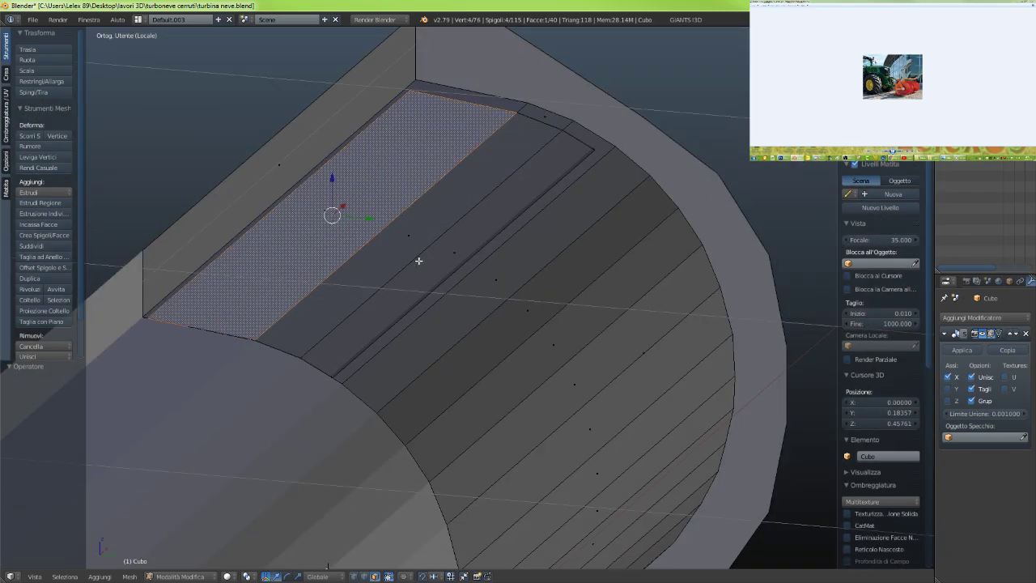
key(x)
click(395, 273)
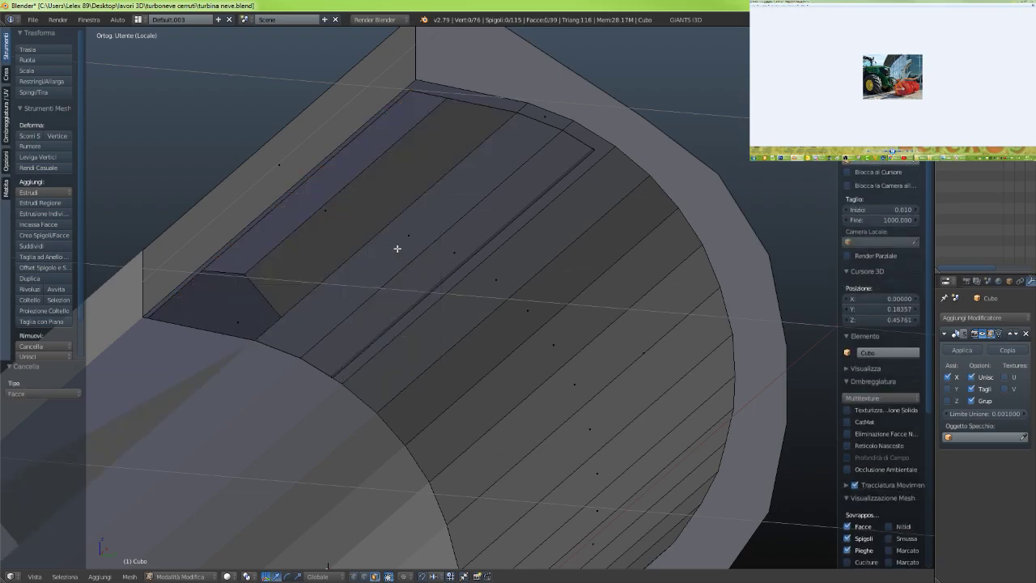
right_click(407, 240)
key(x)
click(407, 240)
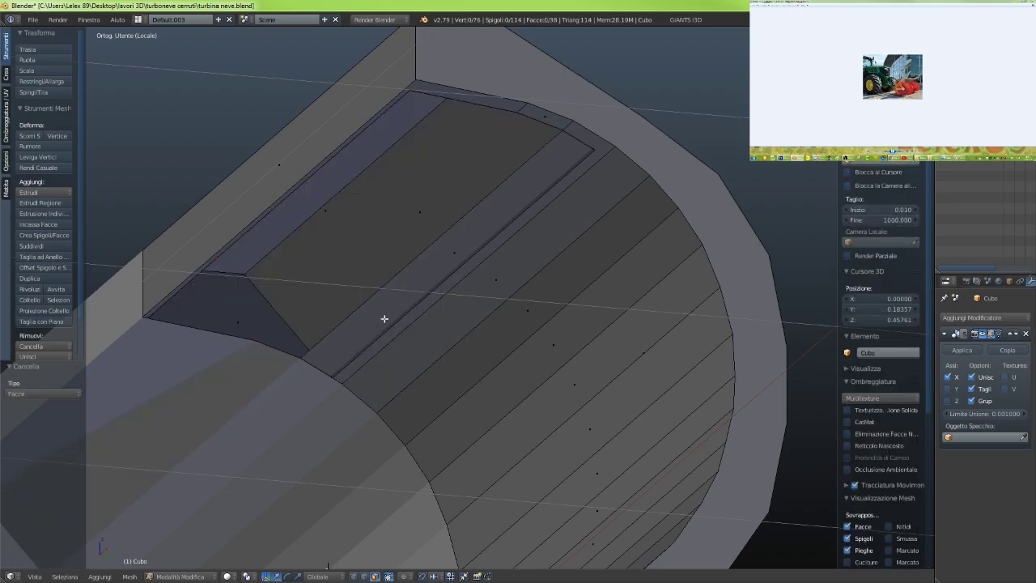
Try dissolving the sloped end face of the pocket and its edges, inspect the housing, and undo it
middle_drag(384, 317, 707, 281)
scroll(322, 335, down, 4)
scroll(317, 335, down, 3)
scroll(414, 326, down, 2)
scroll(420, 316, up, 10)
right_click(345, 310)
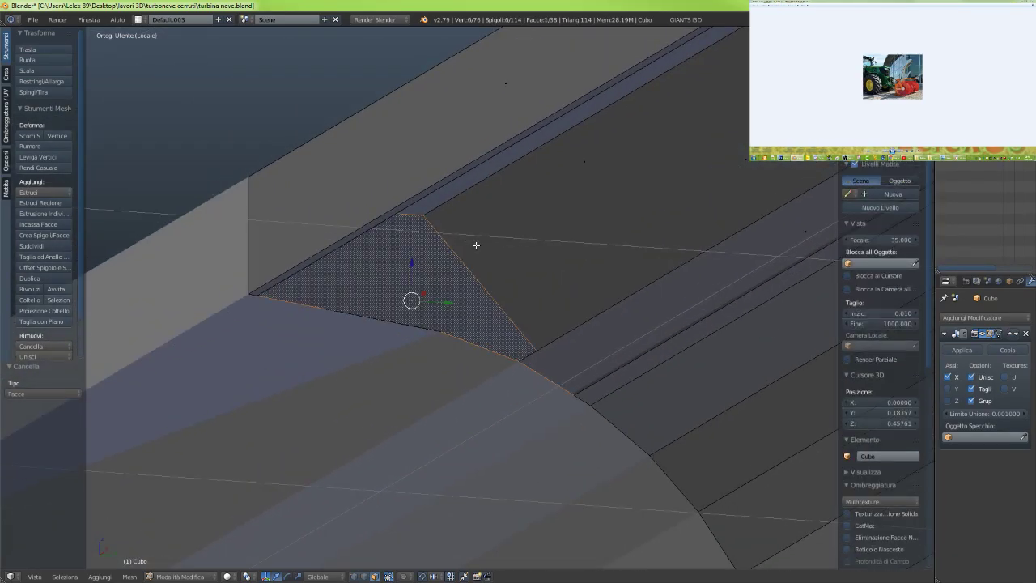
key(x)
click(444, 331)
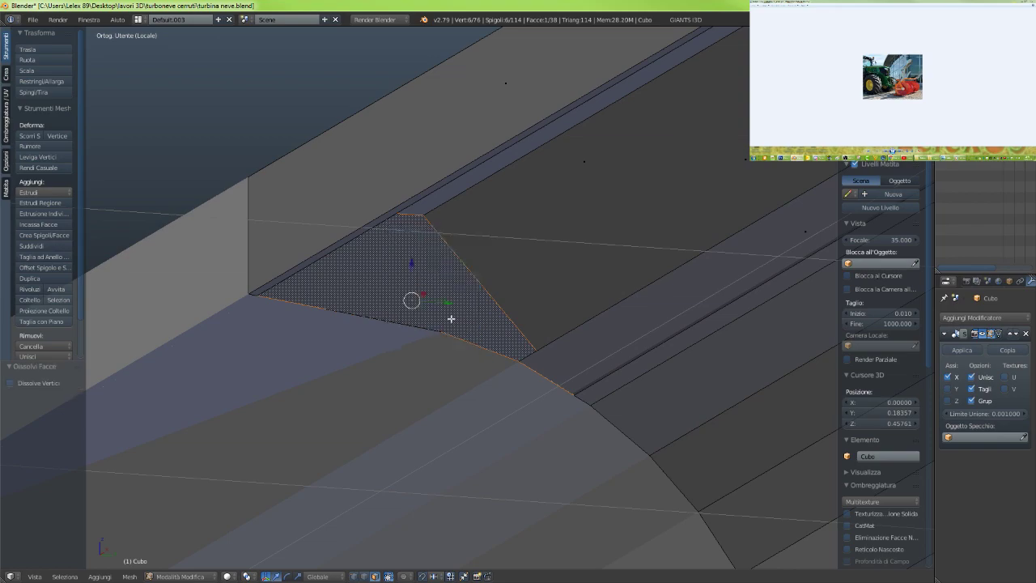
key(x)
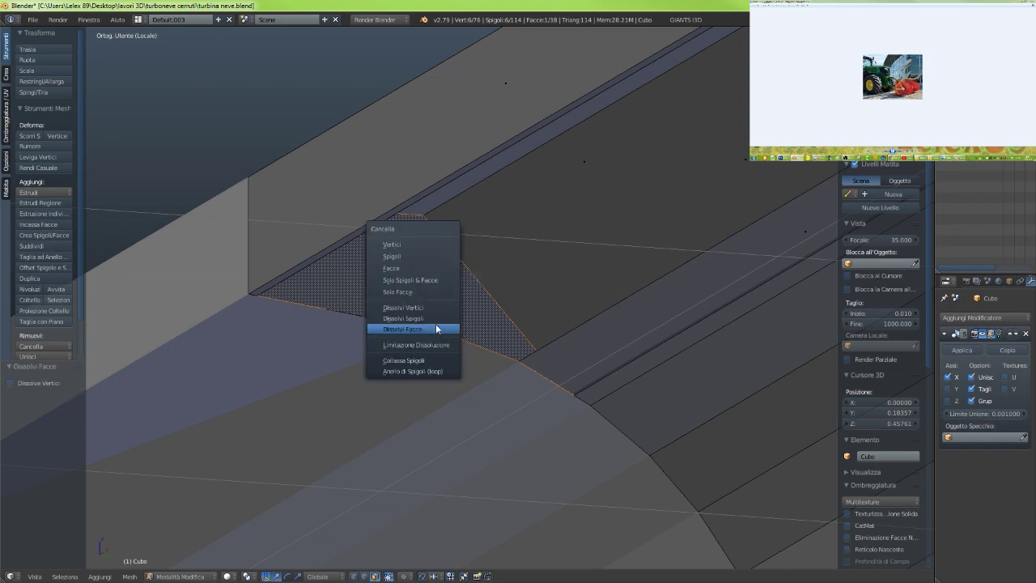
click(435, 319)
scroll(434, 319, down, 3)
scroll(482, 322, down, 2)
scroll(480, 320, down, 2)
middle_drag(480, 321, 470, 306)
key(ctrl+z)
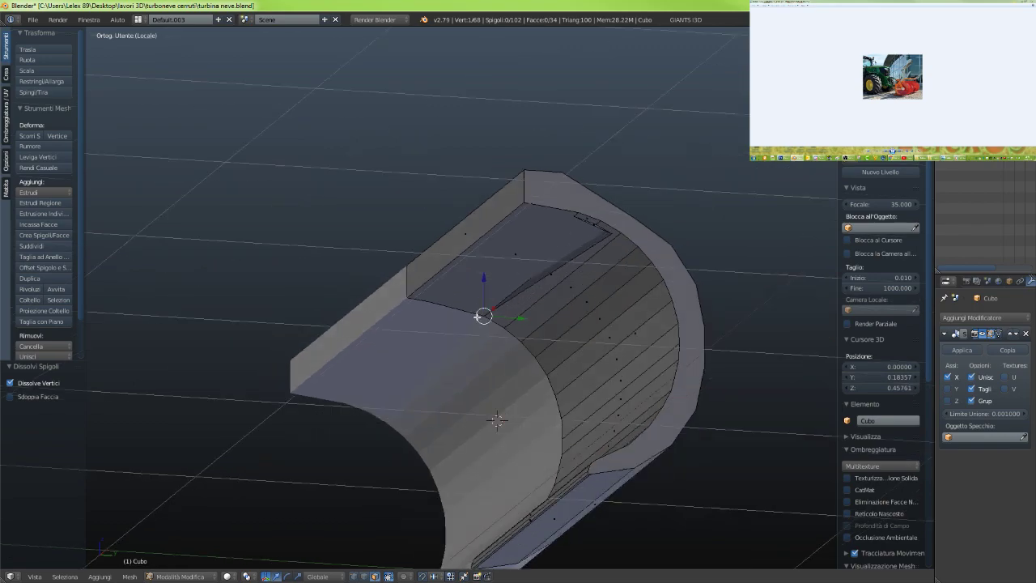
Move the long edge between the dark pocket face and the curved strip 0.022 along Y
scroll(470, 307, up, 5)
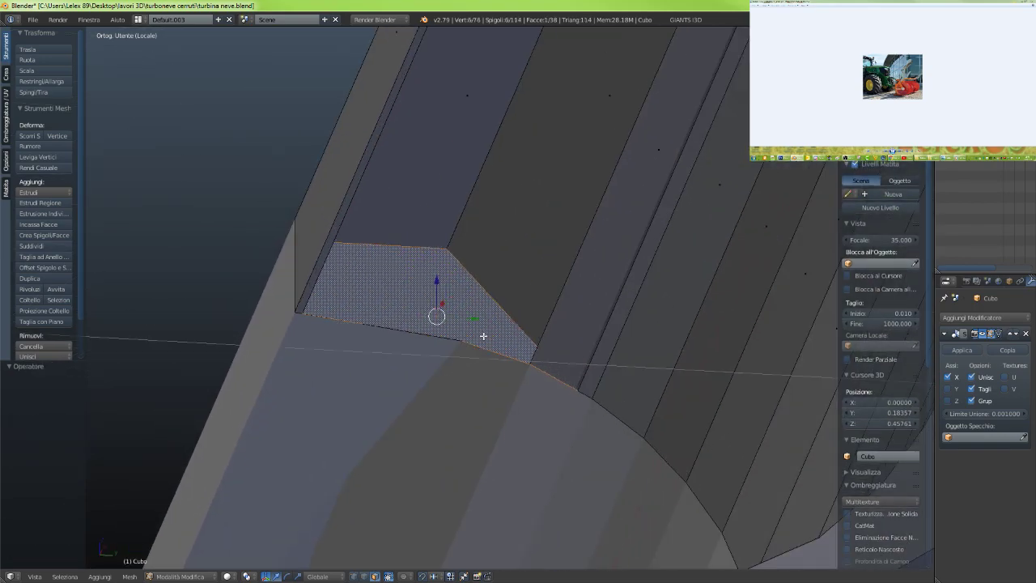
mouse_move(483, 335)
middle_down()
mouse_move(712, 261)
mouse_move(650, 254)
mouse_move(752, 270)
mouse_move(591, 353)
mouse_move(550, 358)
mouse_move(637, 356)
mouse_move(513, 347)
mouse_move(571, 301)
mouse_move(499, 342)
middle_up()
right_click(571, 353)
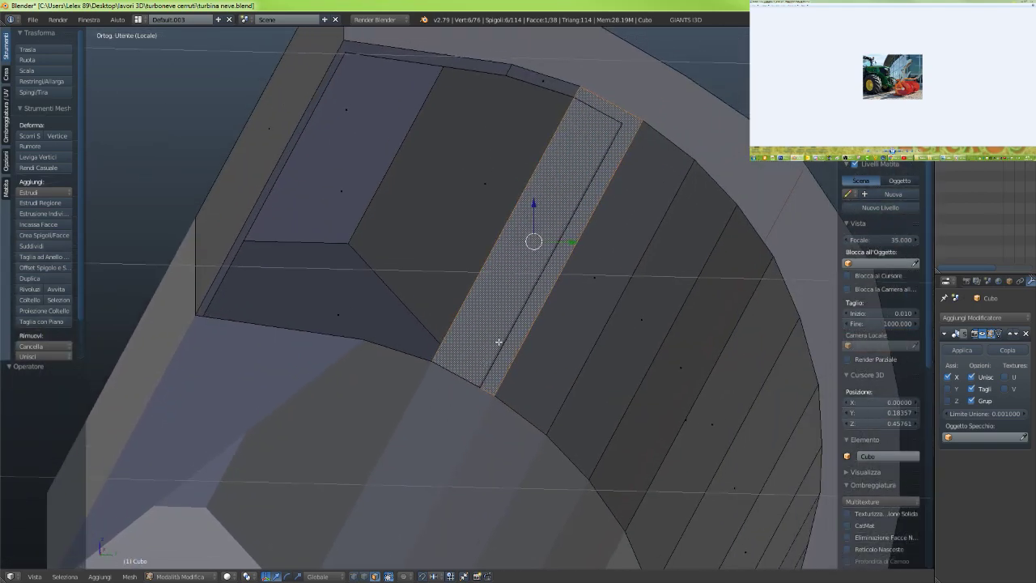
right_click(491, 246)
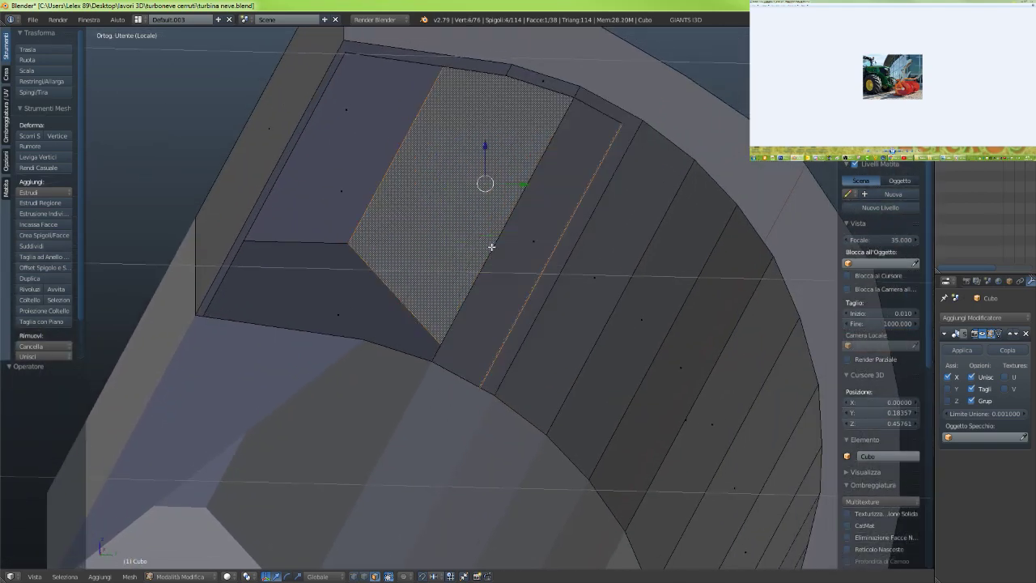
right_click(497, 243)
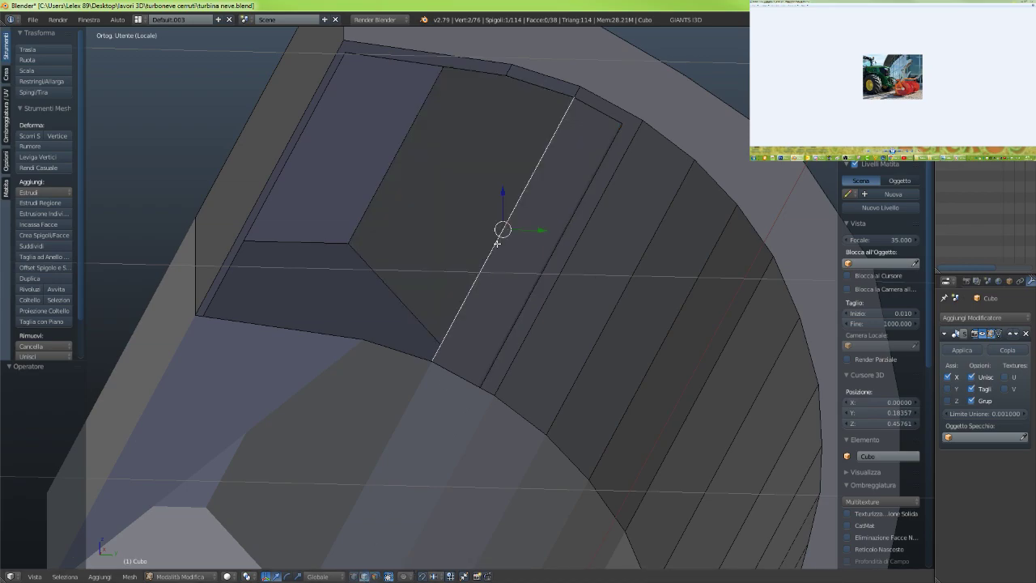
key(g)
key(y)
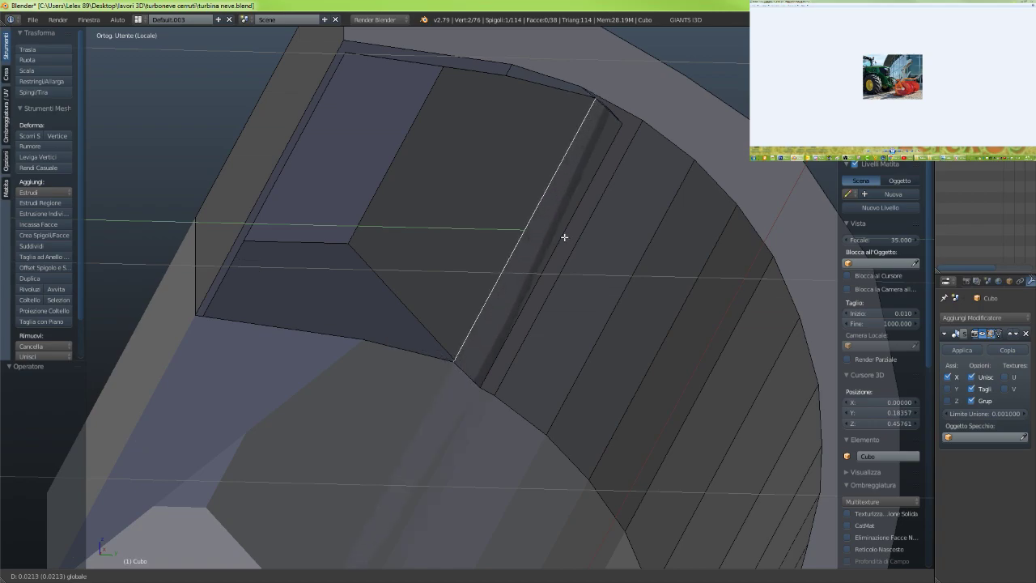
click(564, 236)
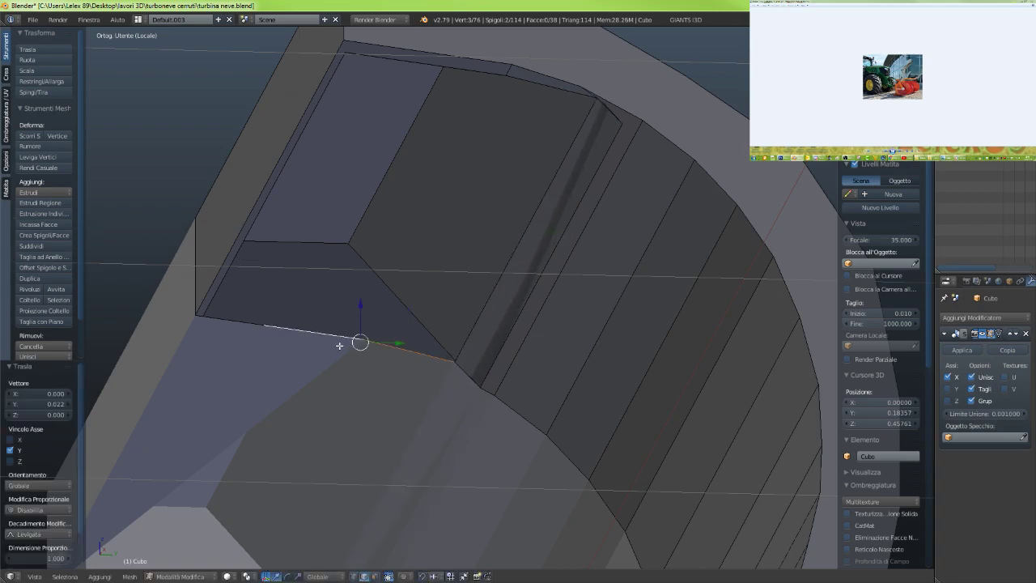
Delete the border edges below the sloped end face together with the loose edge left across the opening
key(x)
click(255, 307)
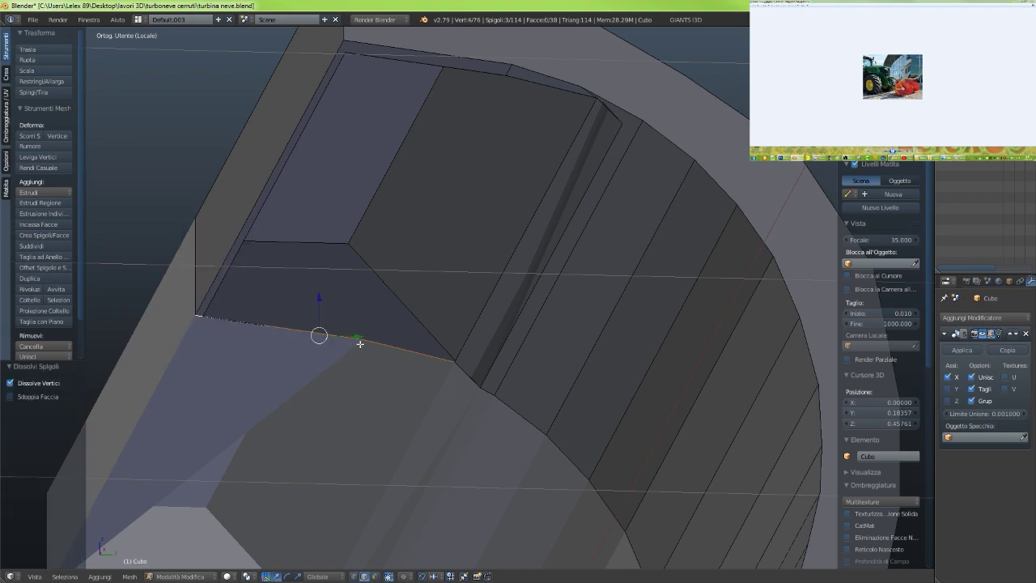
key(x)
click(346, 283)
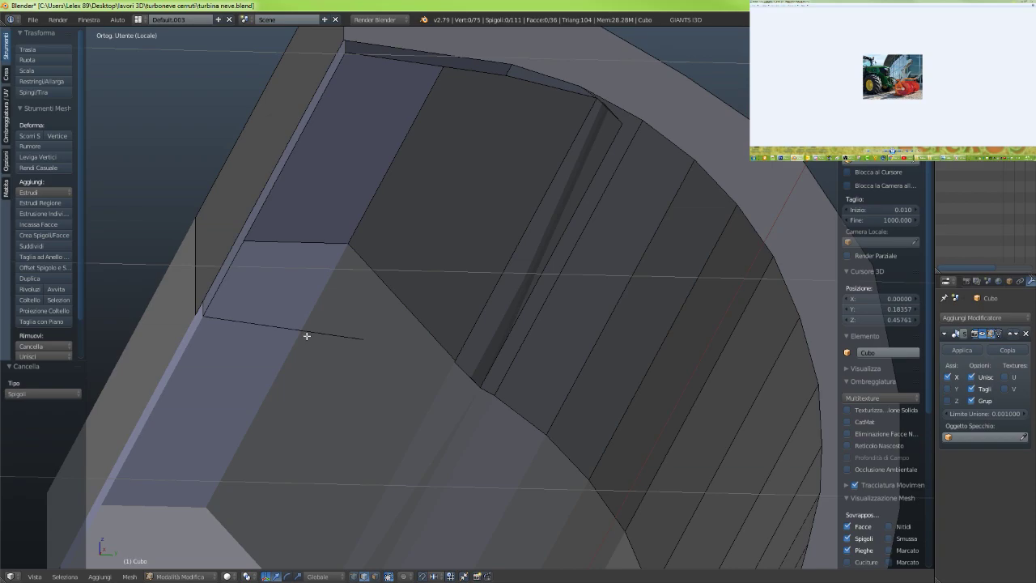
scroll(284, 323, up, 3)
right_click(247, 336)
key(x)
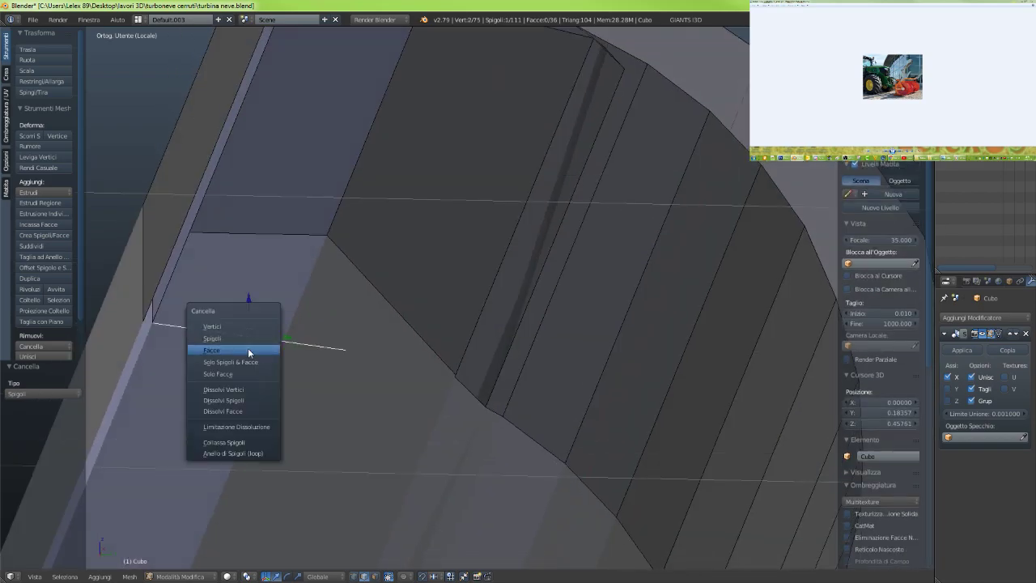
click(241, 339)
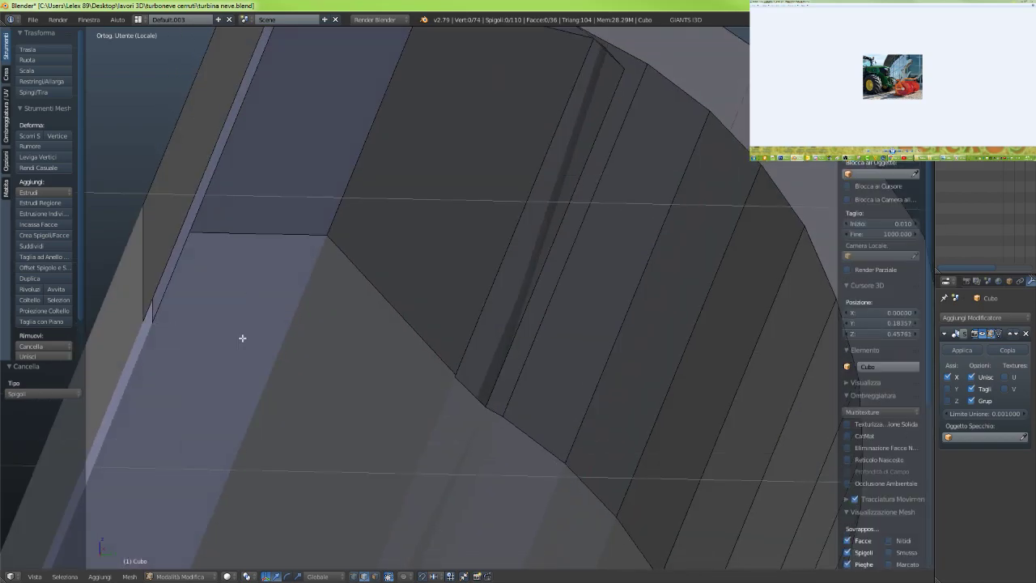
Connect the two nearby vertices at the pocket's open corner with a new edge
right_click(147, 318)
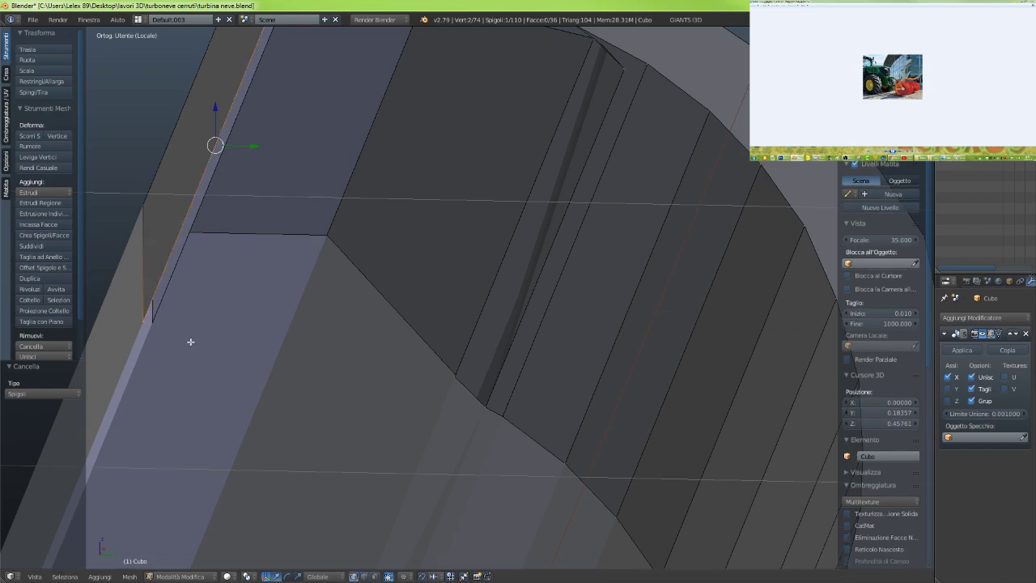
right_click(147, 321)
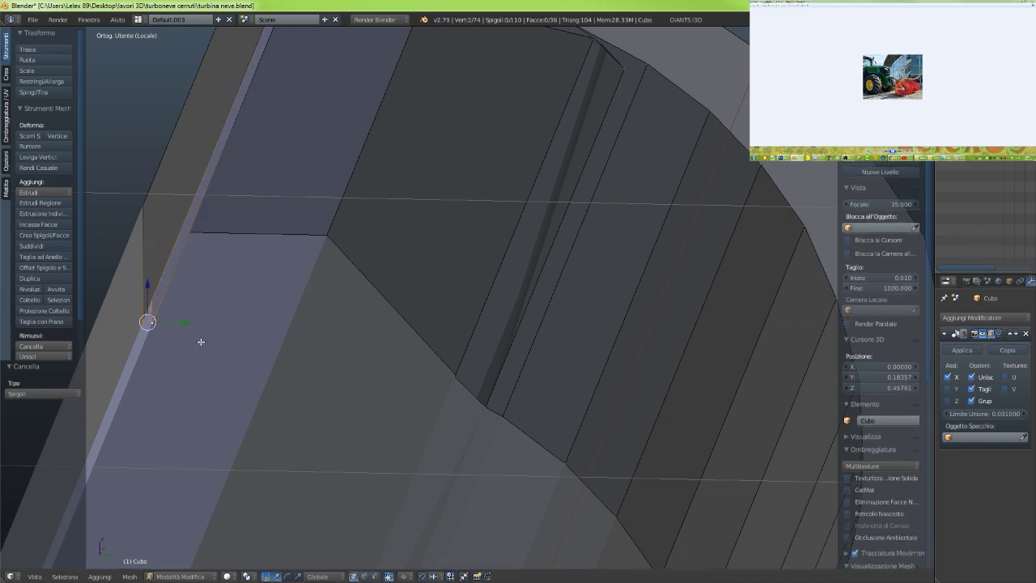
key(f)
scroll(215, 295, down, 2)
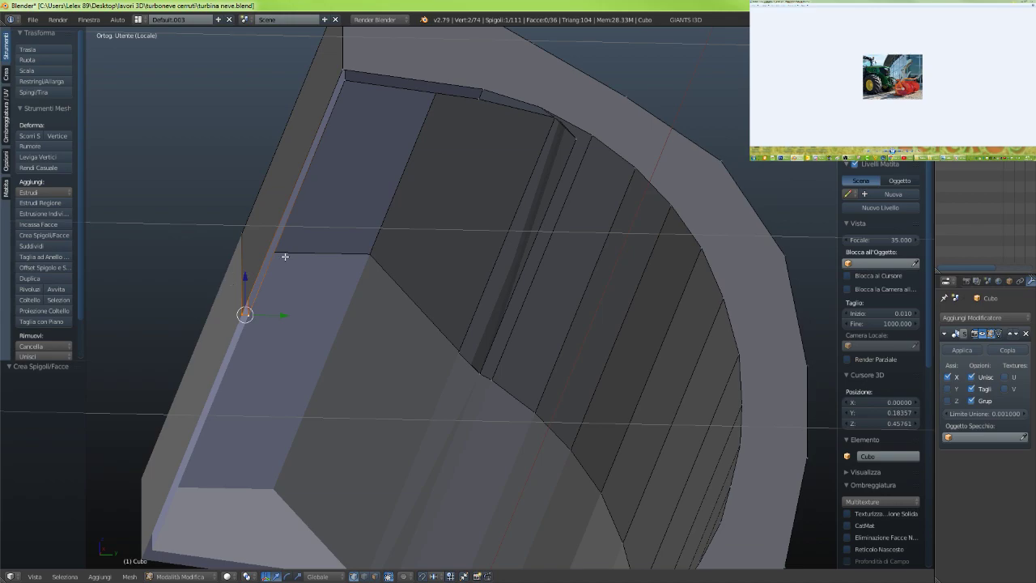
Select the edge chain along the narrow gap beside the pocket's long side and fill it with a face
middle_drag(320, 251, 451, 302)
scroll(513, 254, up, 2)
shift+middle_drag(465, 258, 560, 301)
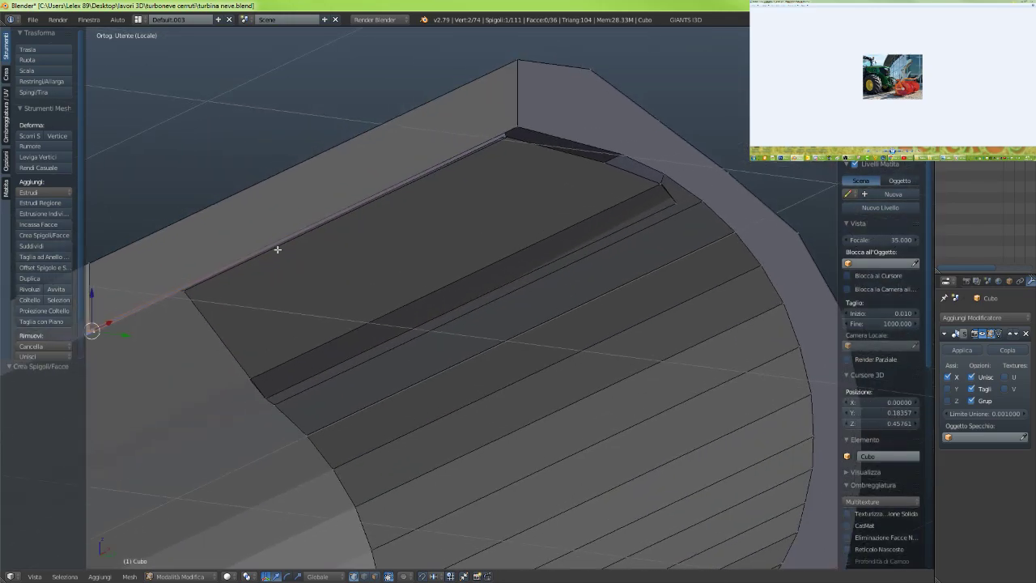
alt+right_click(285, 244)
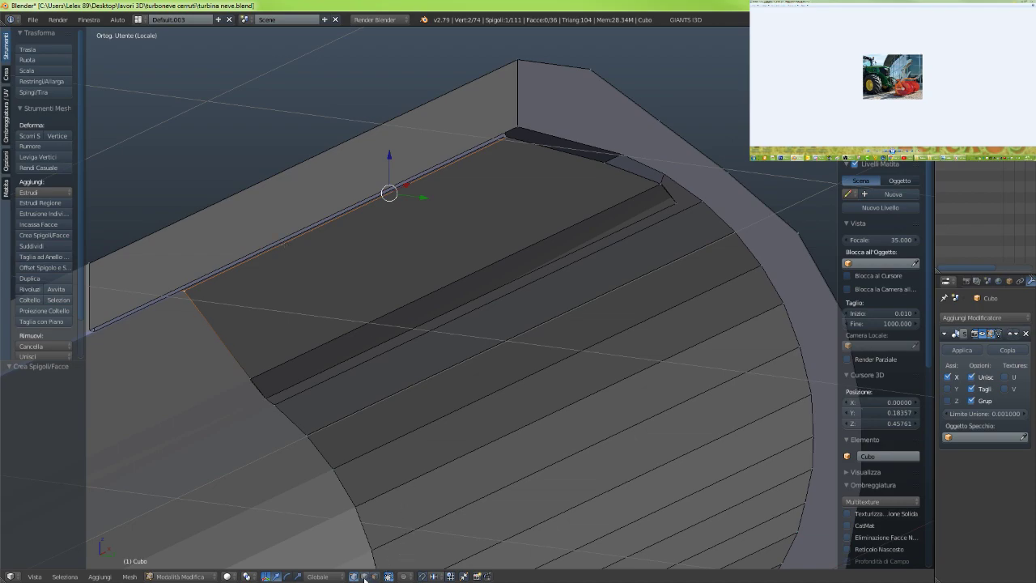
middle_drag(399, 193, 357, 188)
alt+right_click(180, 258)
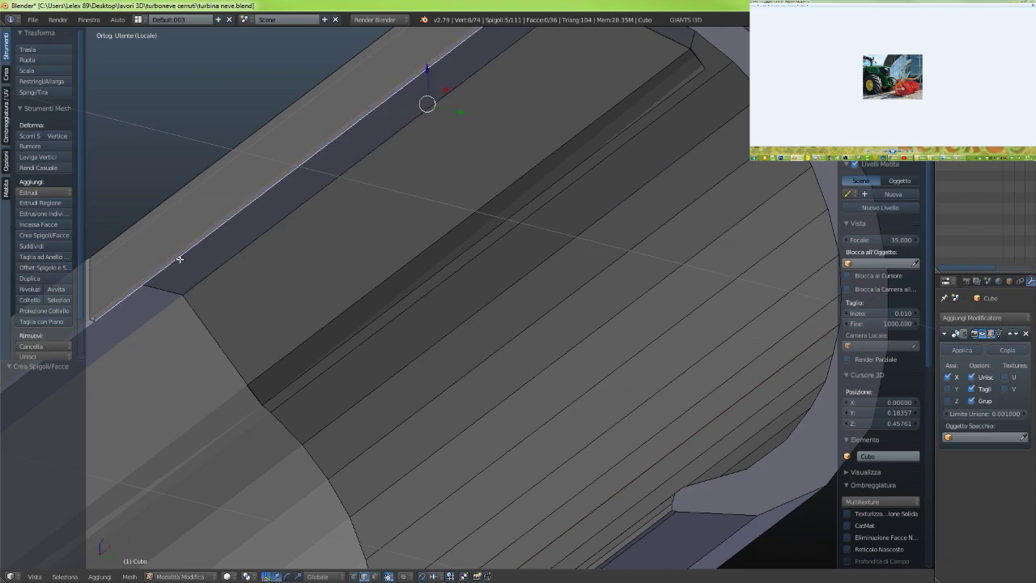
scroll(220, 236, down, 1)
shift+middle_drag(464, 186, 471, 243)
key(f)
scroll(554, 251, up, 5)
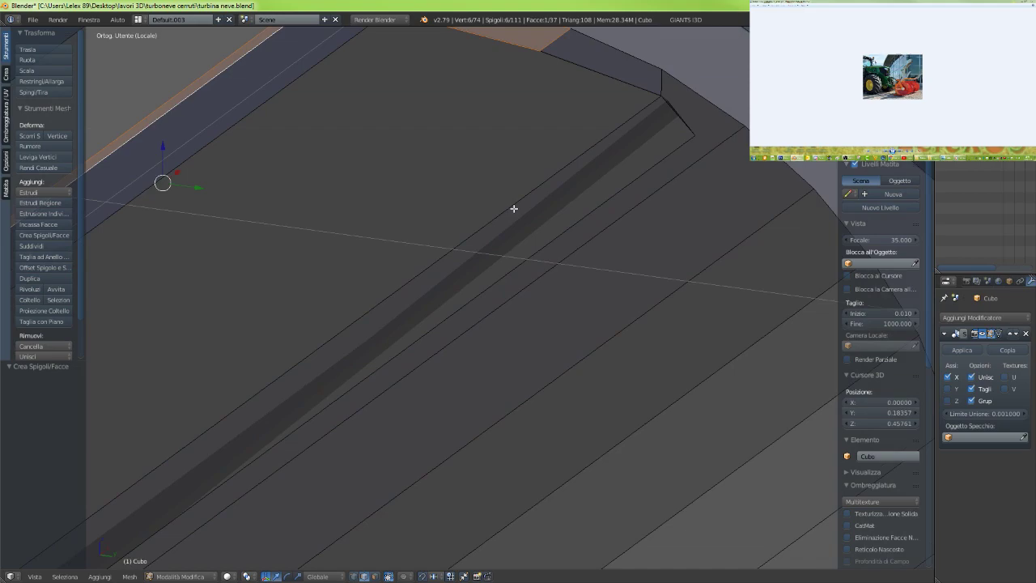
Move the long edge between the pocket face and the curved strip 0.002 along Y and -0.023 along Z
middle_drag(514, 209, 548, 199)
scroll(523, 202, down, 2)
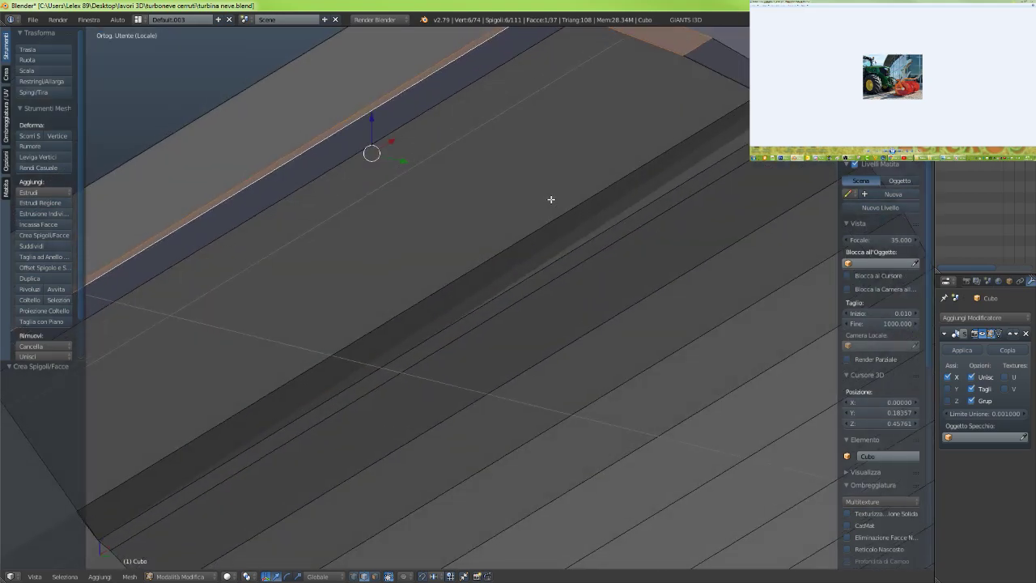
right_click(719, 74)
key(KP_Decimal)
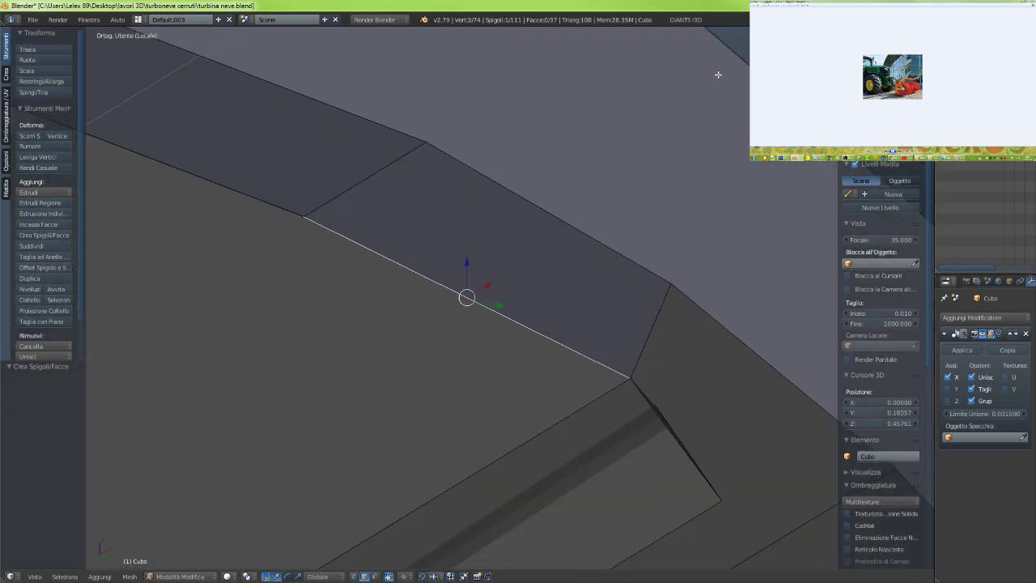
middle_drag(420, 356, 520, 321)
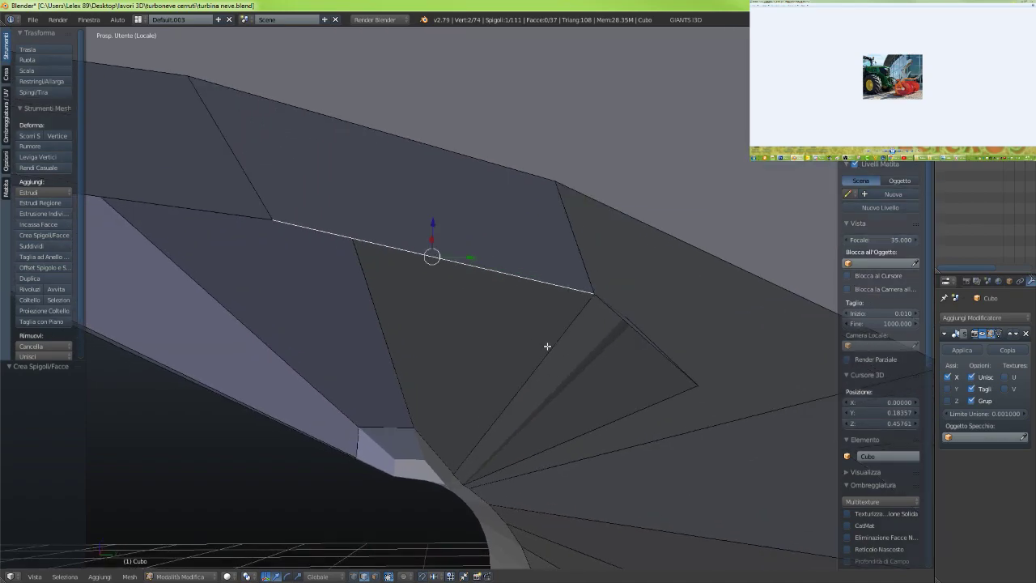
key(g)
key(x)
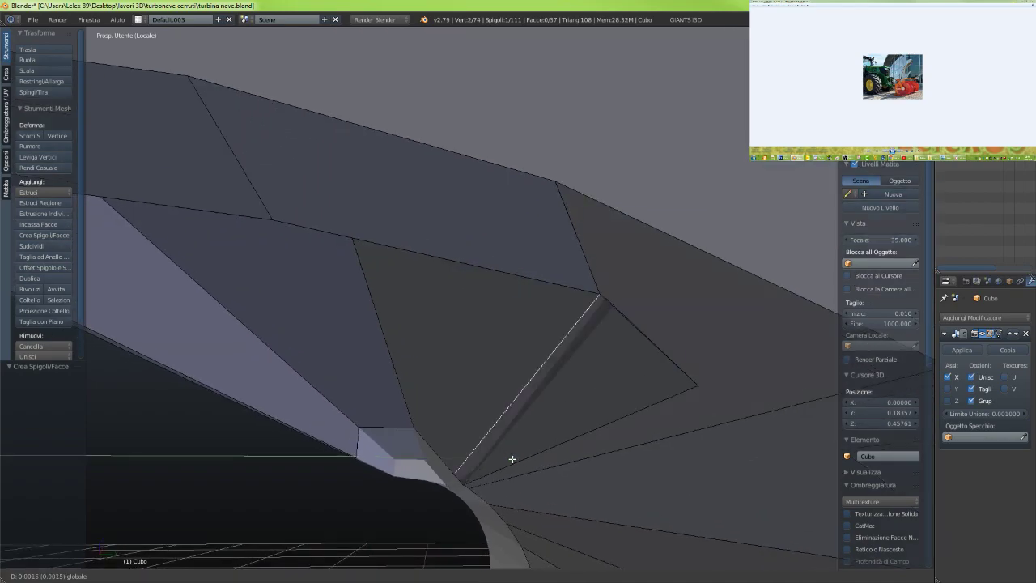
click(512, 458)
key(g)
key(z)
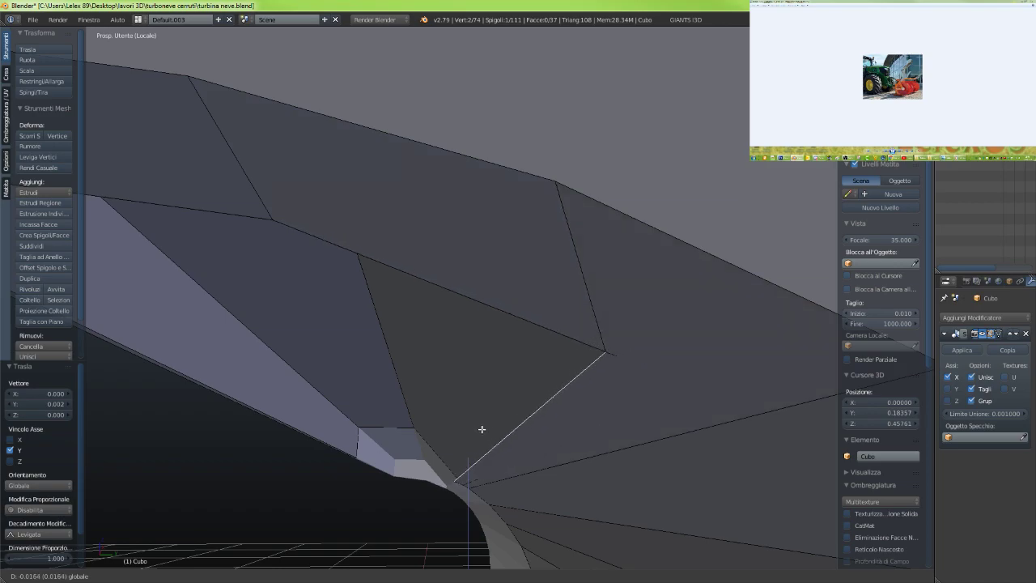
click(486, 433)
Shift the lowered long edge -0.009 along Y in wireframe shading, and check the adjoining faces in solid shading
mouse_move(486, 434)
middle_down()
mouse_move(520, 426)
mouse_move(480, 456)
mouse_move(520, 493)
mouse_move(530, 518)
mouse_move(491, 507)
mouse_move(478, 426)
mouse_move(543, 493)
middle_up()
key(z)
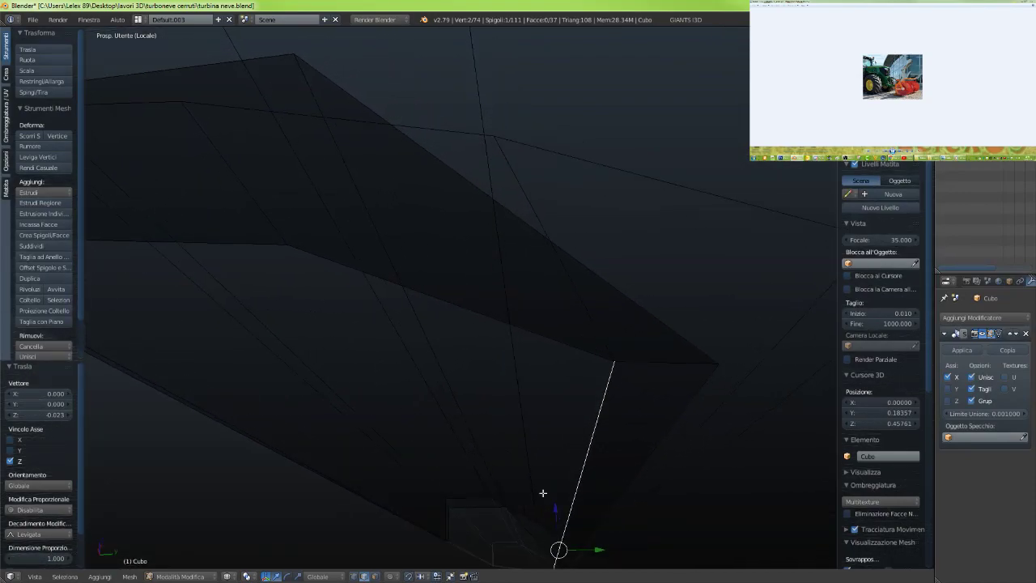
drag(598, 548, 590, 546)
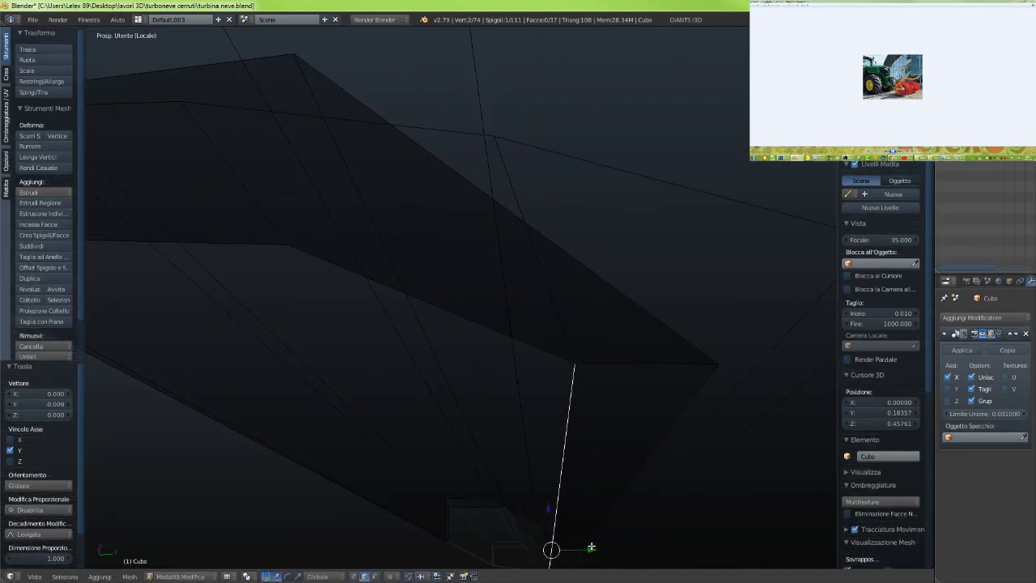
key(z)
middle_drag(576, 539, 509, 287)
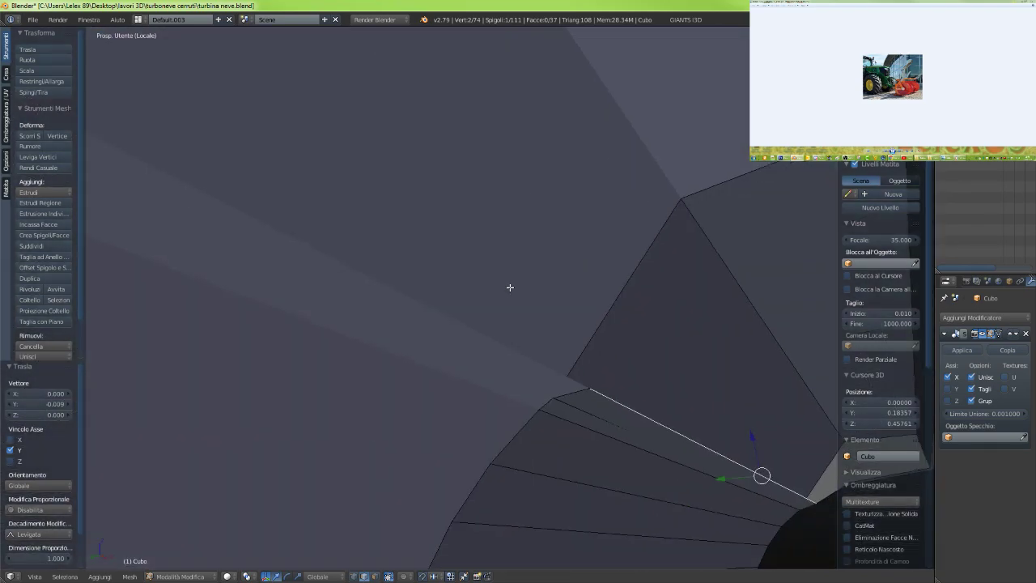
scroll(584, 395, up, 2)
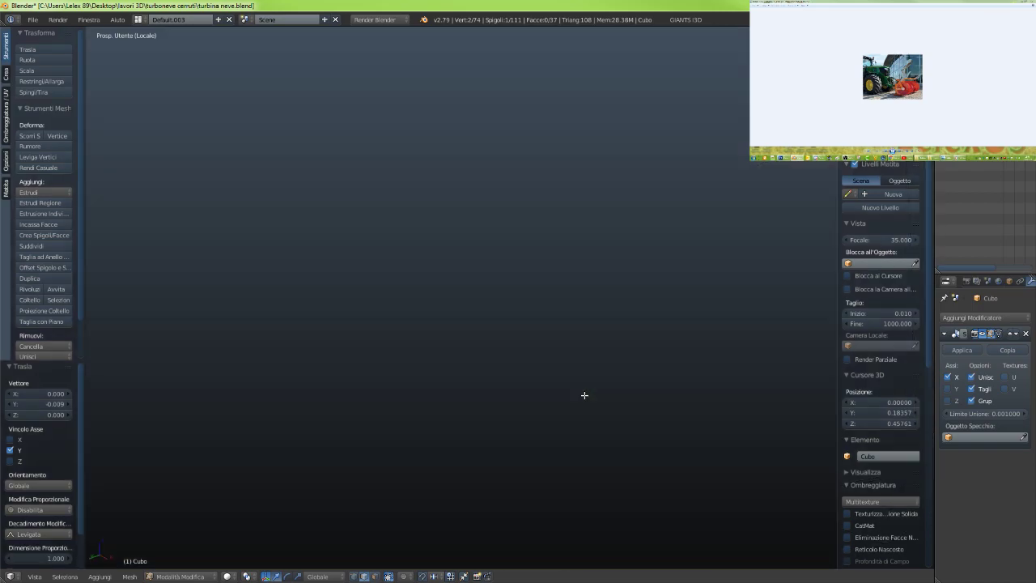
Delete the long lowered edge between the pocket face and the curved strip, together with its adjoining faces
key(KP_Decimal)
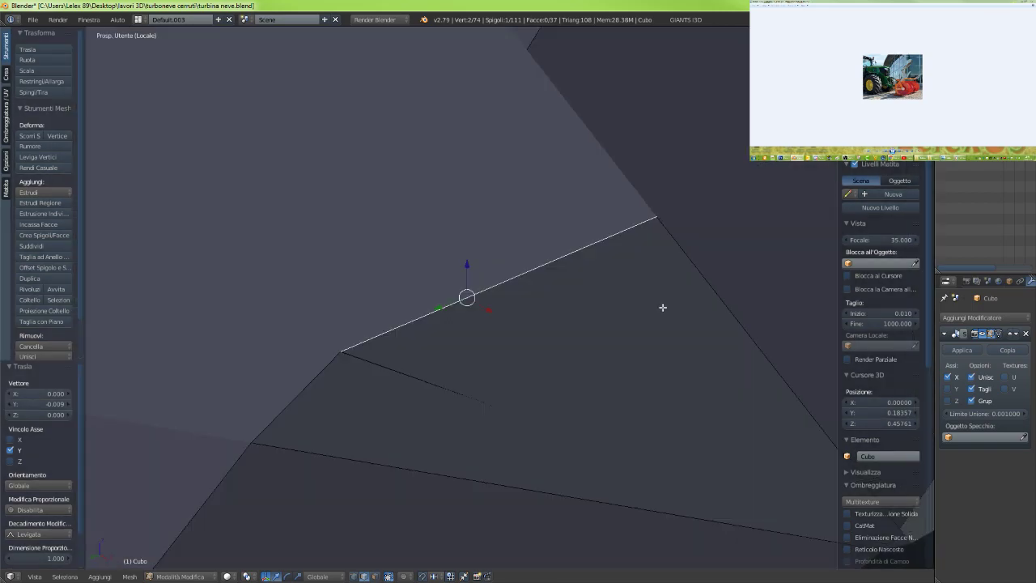
middle_drag(662, 306, 478, 308)
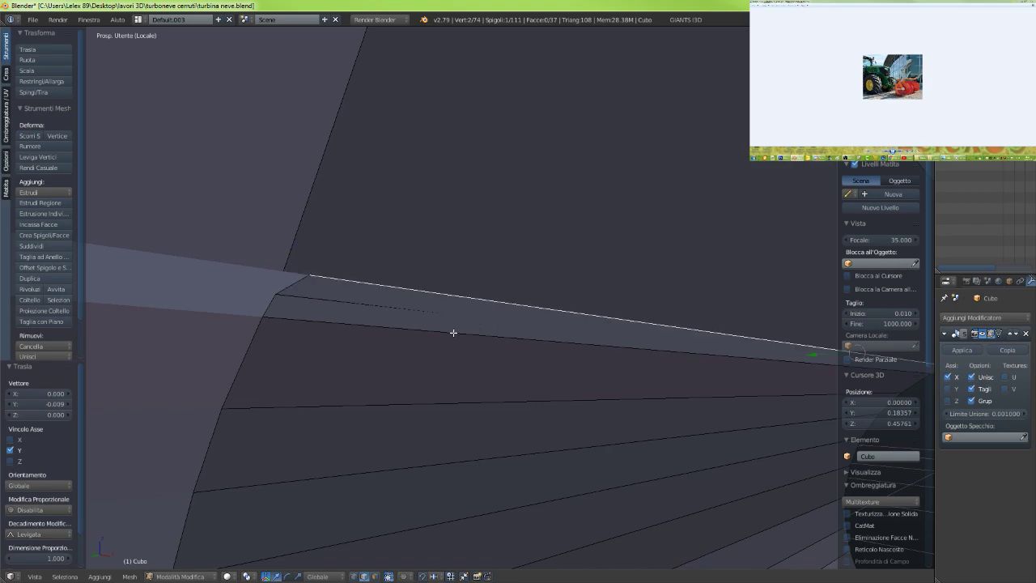
key(x)
click(455, 396)
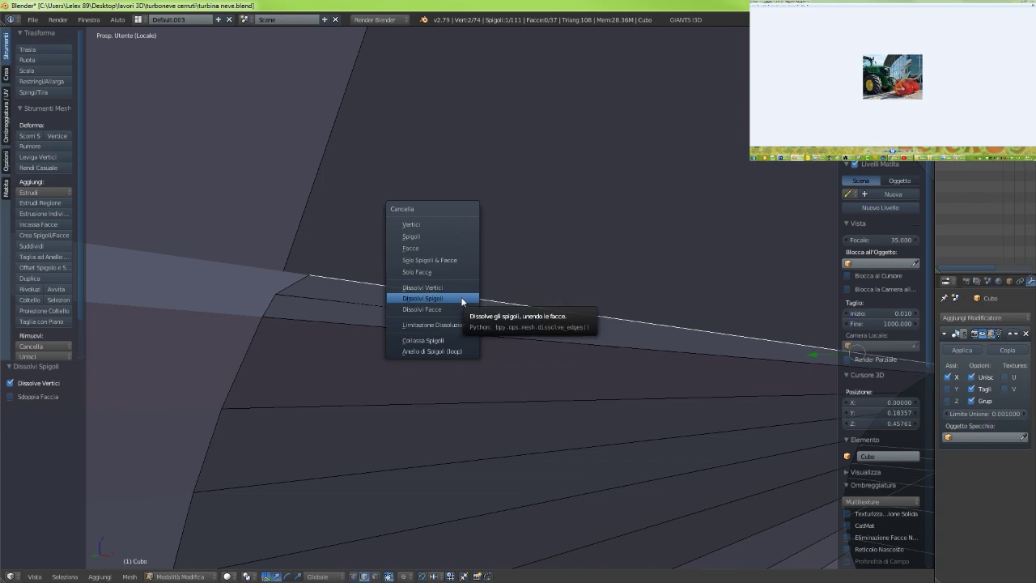
click(436, 235)
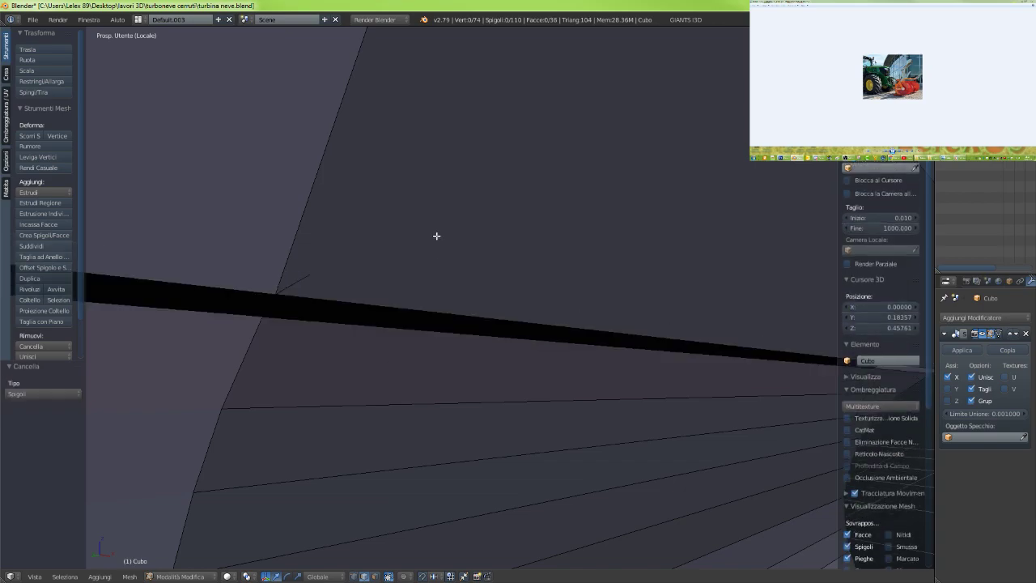
Delete the leftover short loose edges at the inner end of the narrow gap beneath the pocket
middle_drag(434, 236, 465, 344)
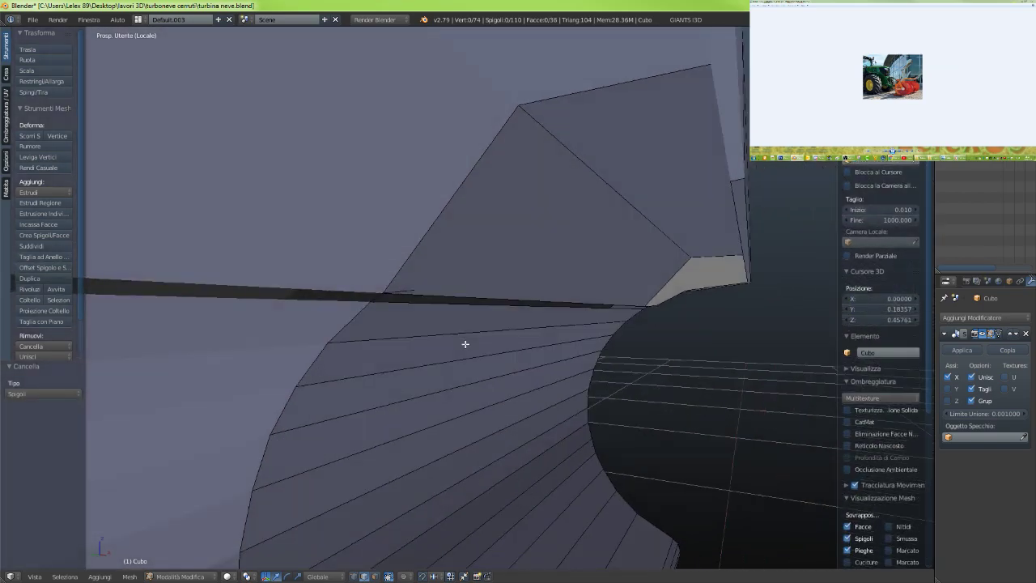
right_click(409, 292)
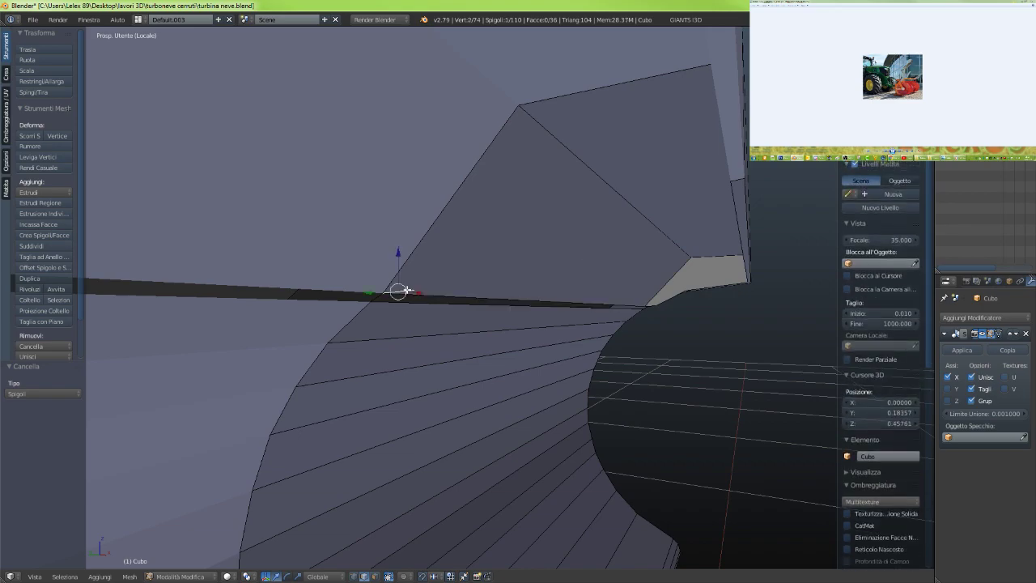
key(x)
click(401, 354)
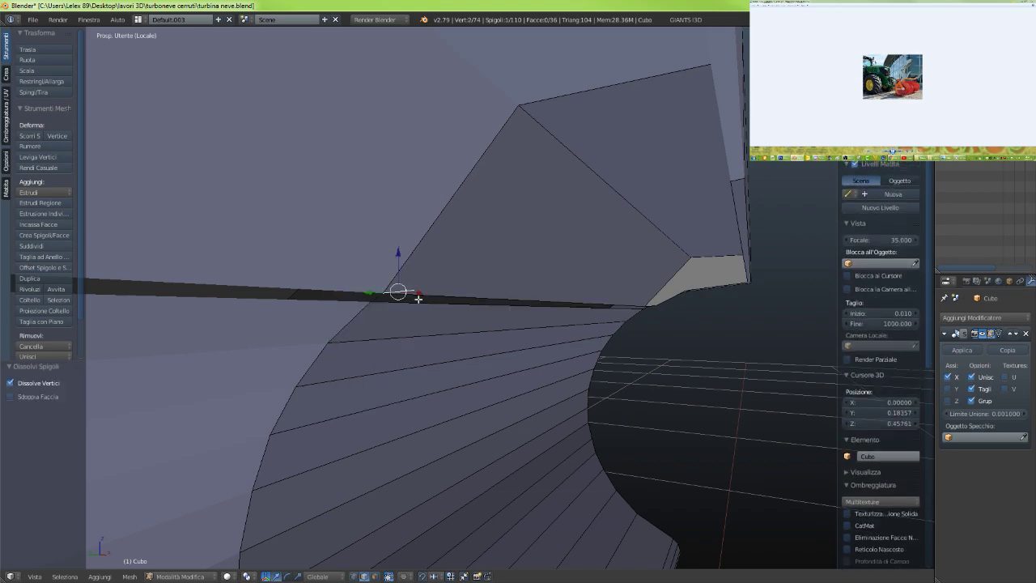
key(x)
key(Escape)
key(x)
click(384, 231)
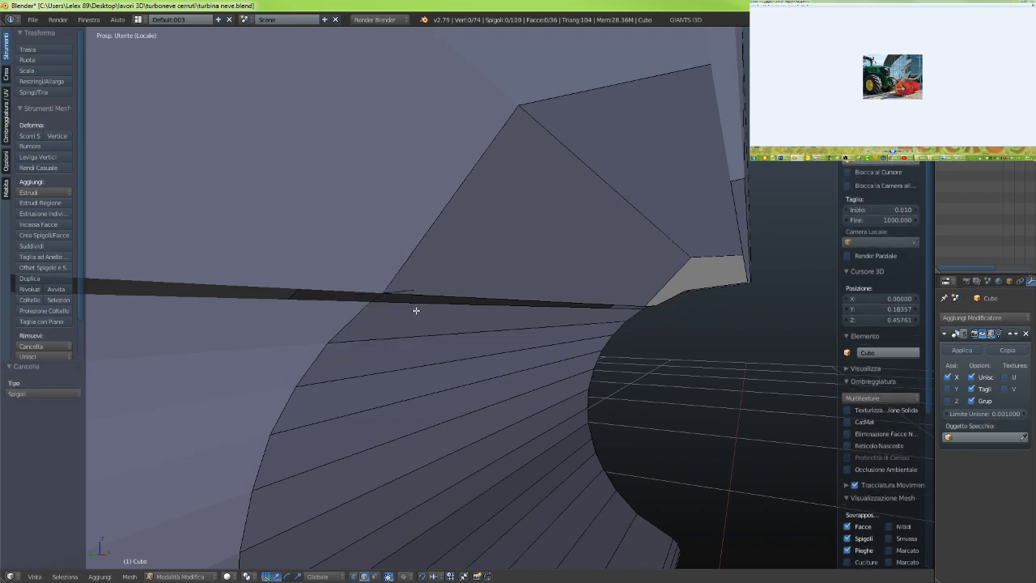
right_click(397, 293)
key(x)
click(386, 285)
scroll(439, 309, up, 2)
scroll(459, 330, up, 3)
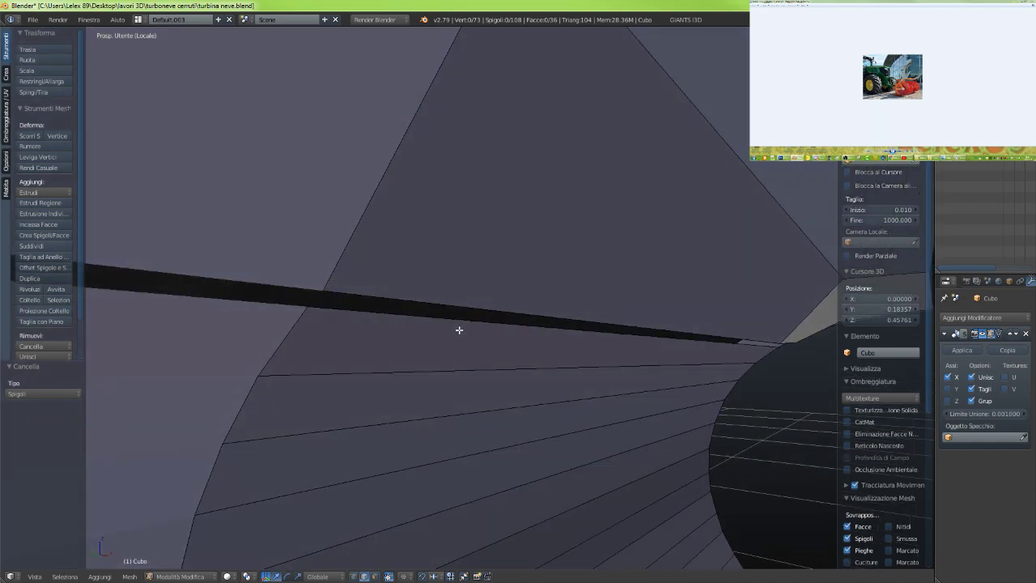
scroll(459, 329, down, 1)
middle_drag(613, 337, 599, 324)
scroll(599, 324, down, 4)
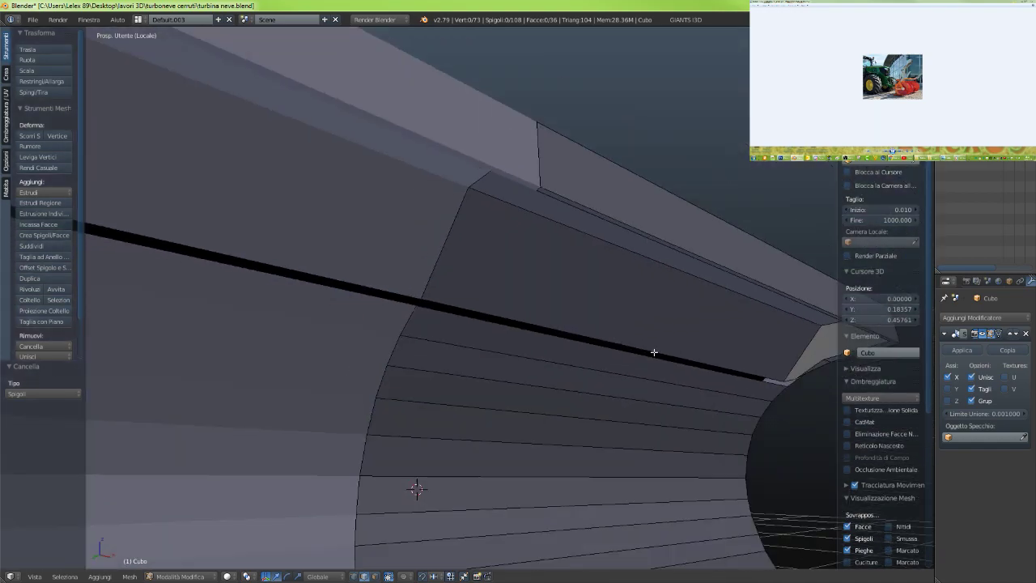
right_click(796, 381)
key(KP_Decimal)
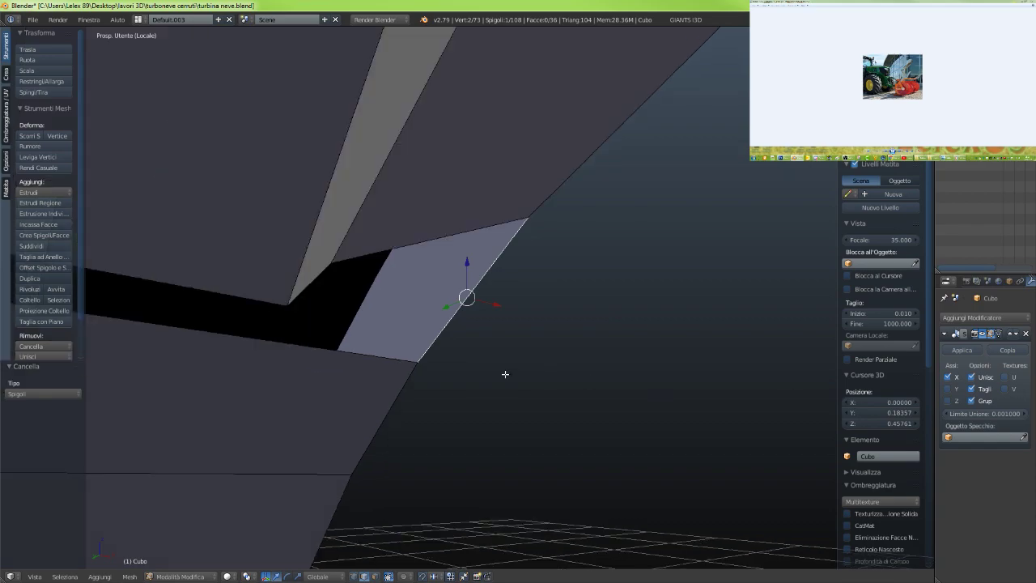
middle_drag(415, 358, 432, 259)
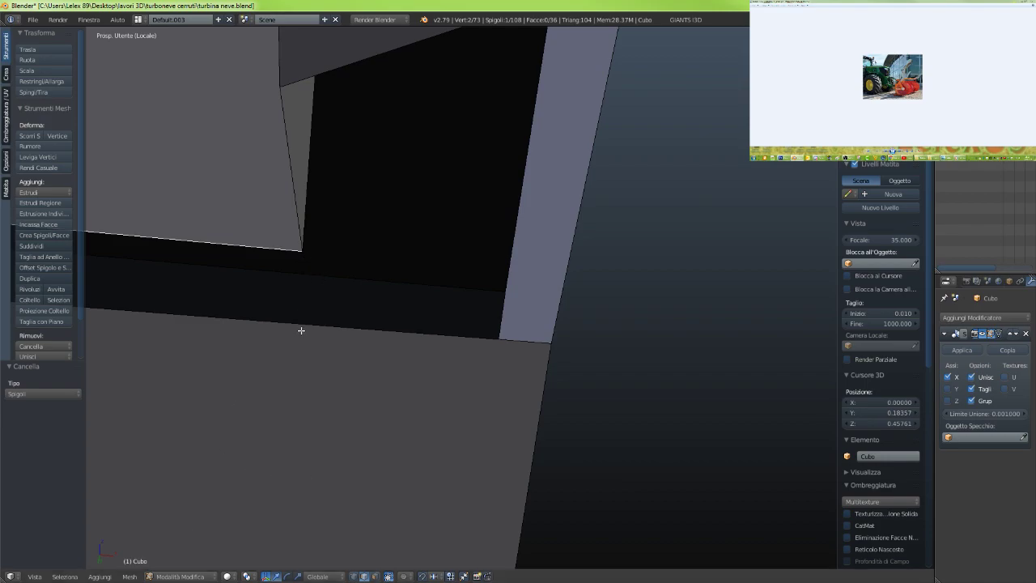
key(k)
key(ctrl)
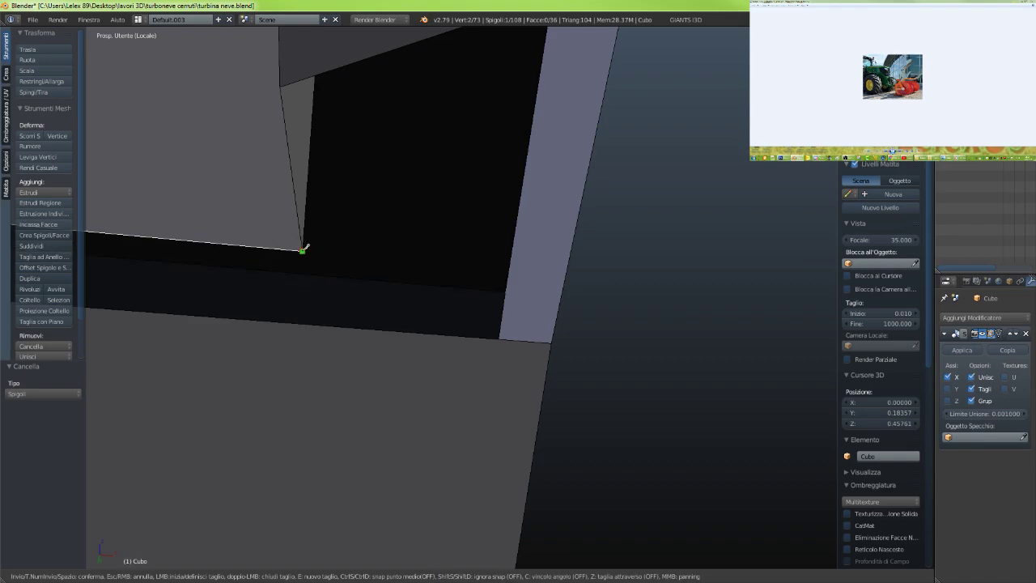
click(302, 250)
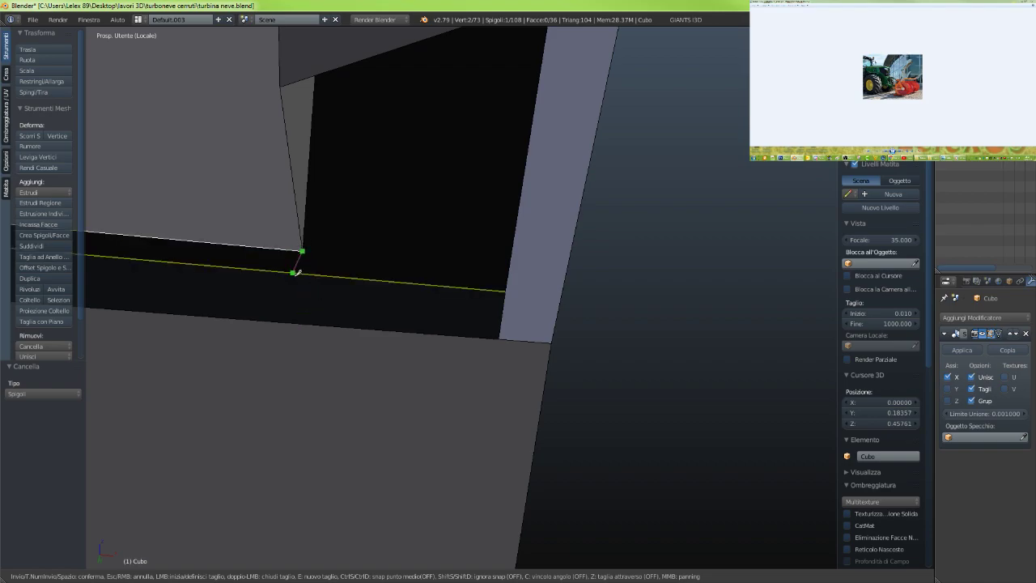
key(Escape)
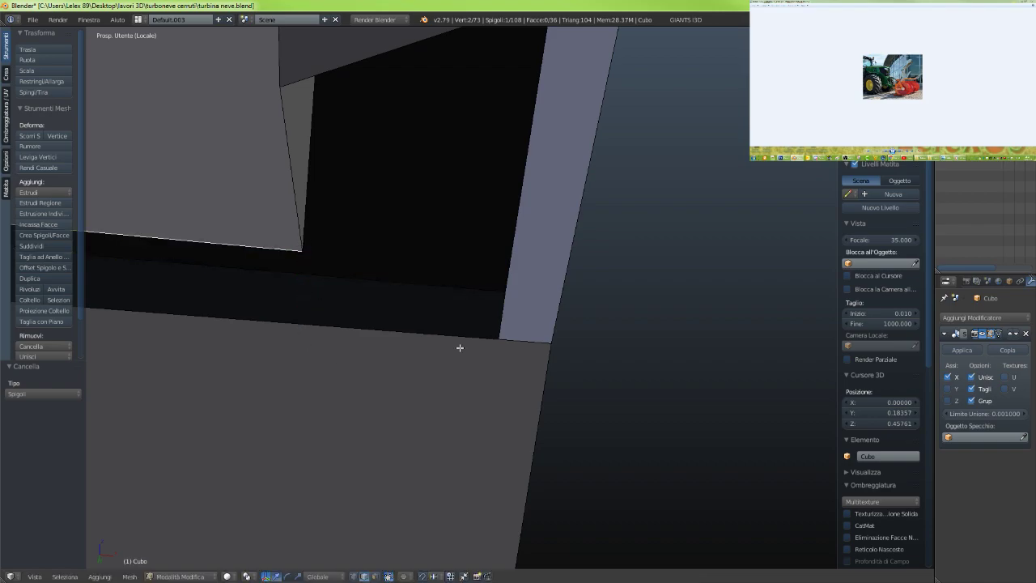
In vertex selection mode, select both end vertices of the curved strip's upper long edge and subdivide that edge once
right_click(549, 344)
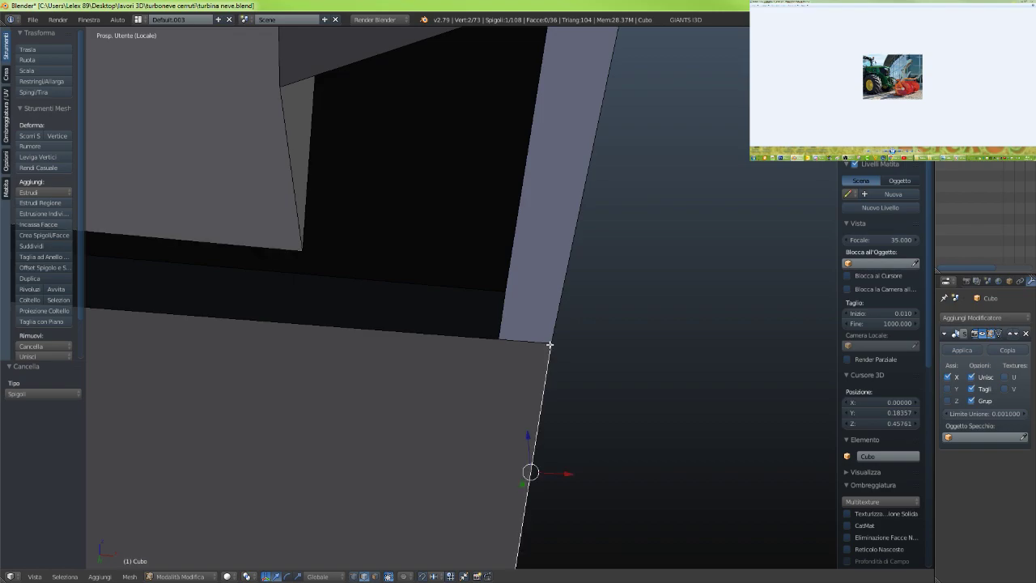
click(354, 577)
right_click(549, 344)
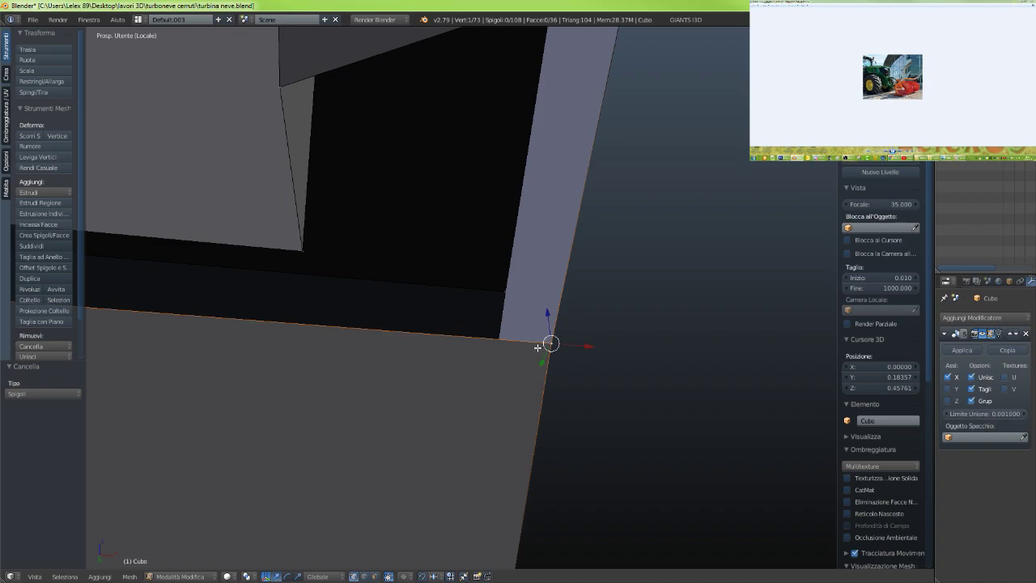
scroll(448, 363, down, 6)
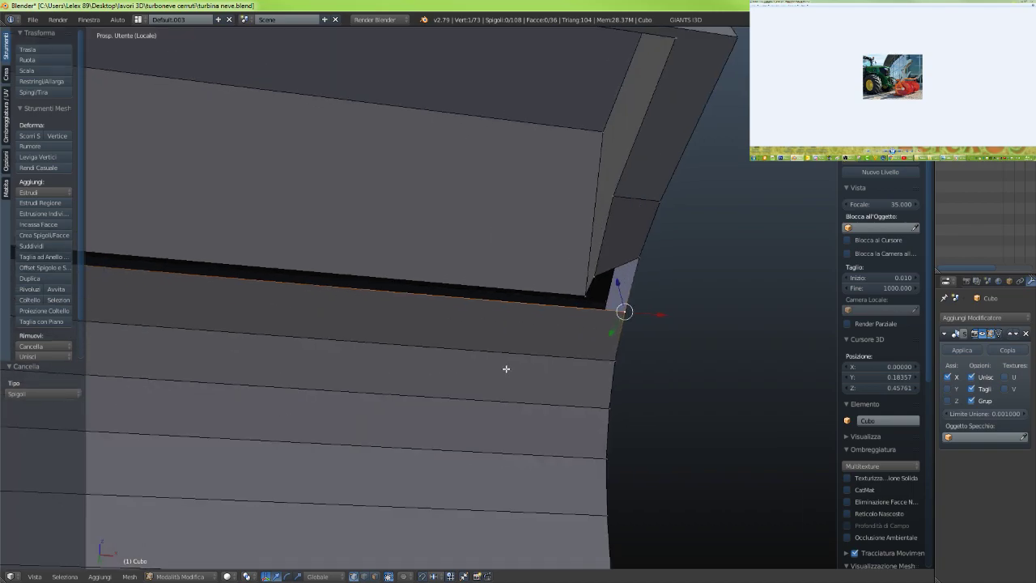
shift+middle_drag(431, 357, 596, 347)
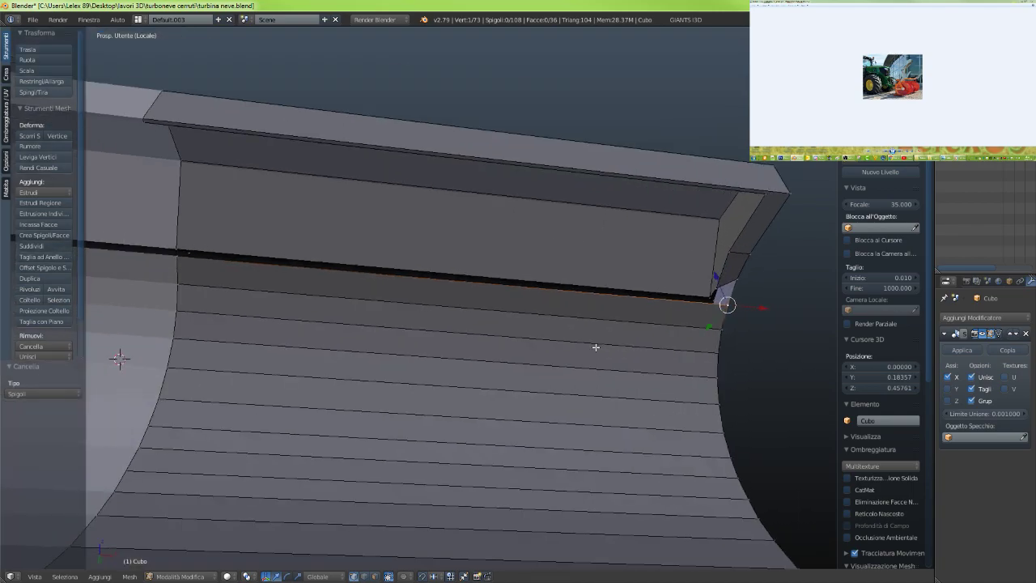
shift+right_click(179, 261)
key(w)
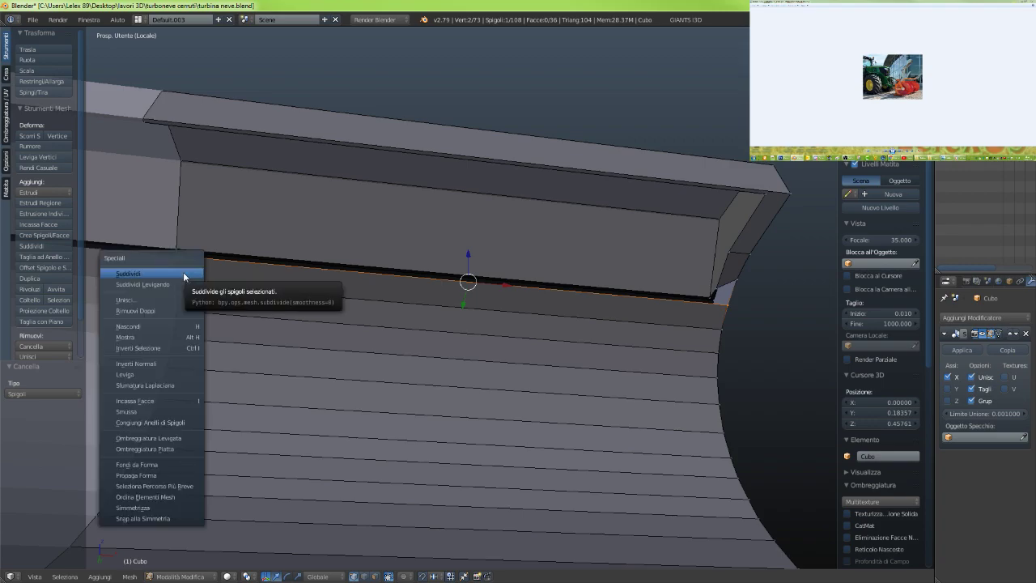
click(183, 273)
Move the new midpoint vertex 0.553 along X towards the pocket's open corner
scroll(468, 281, up, 2)
shift+middle_drag(504, 302, 173, 291)
key(g)
key(x)
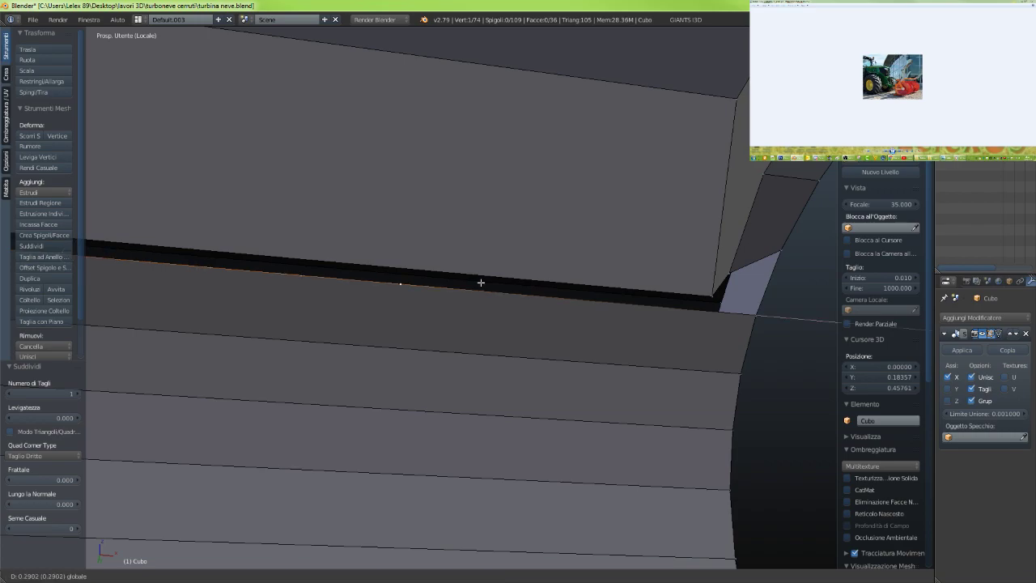
click(706, 299)
In front orthographic view, shift the strip-edge vertex a further 0.041 along X to sit beneath the pocket's corner
key(KP_1)
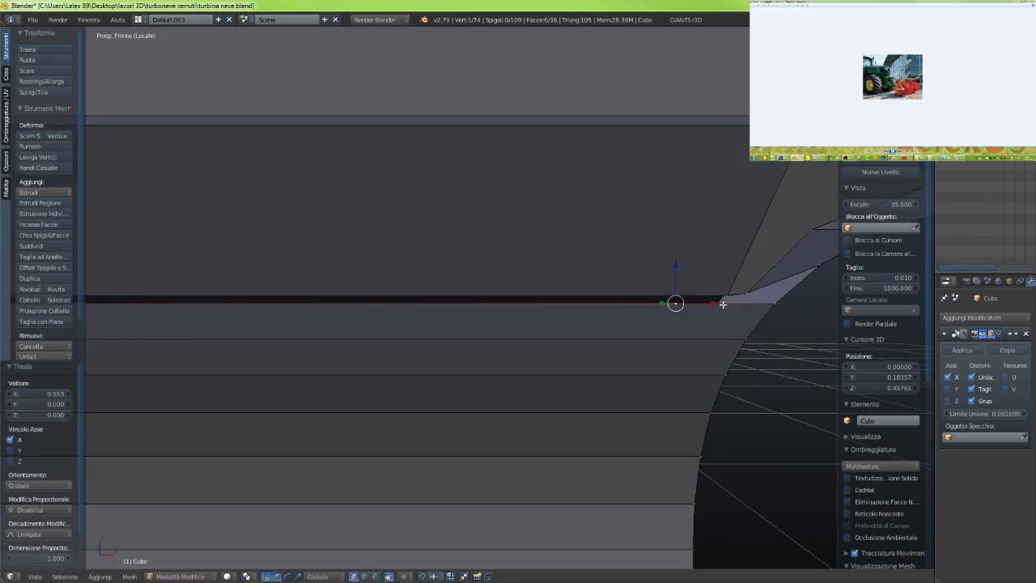
scroll(717, 324, up, 3)
shift+middle_drag(717, 324, 469, 296)
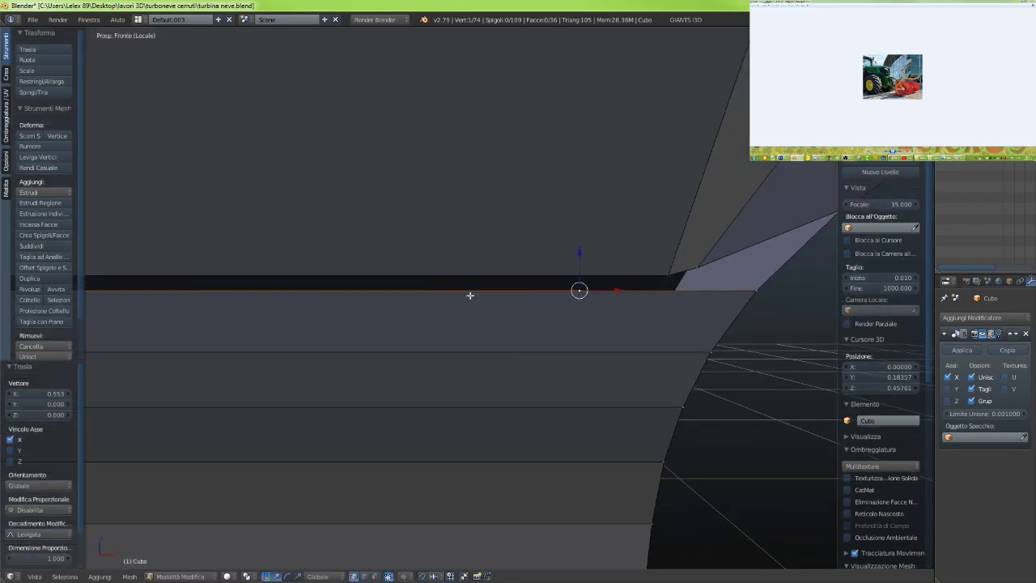
key(KP_5)
scroll(564, 312, up, 5)
shift+middle_drag(785, 309, 427, 307)
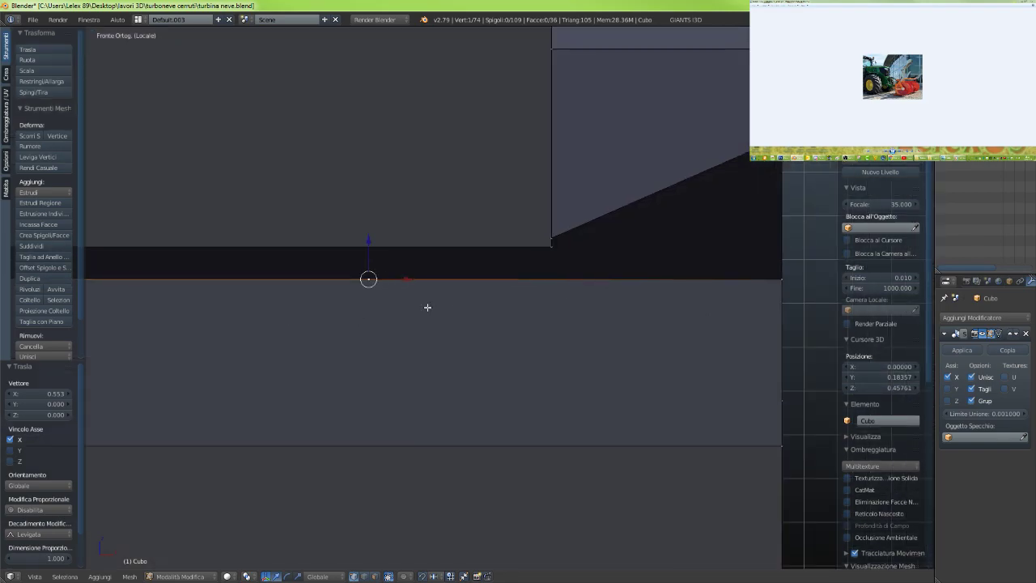
key(g)
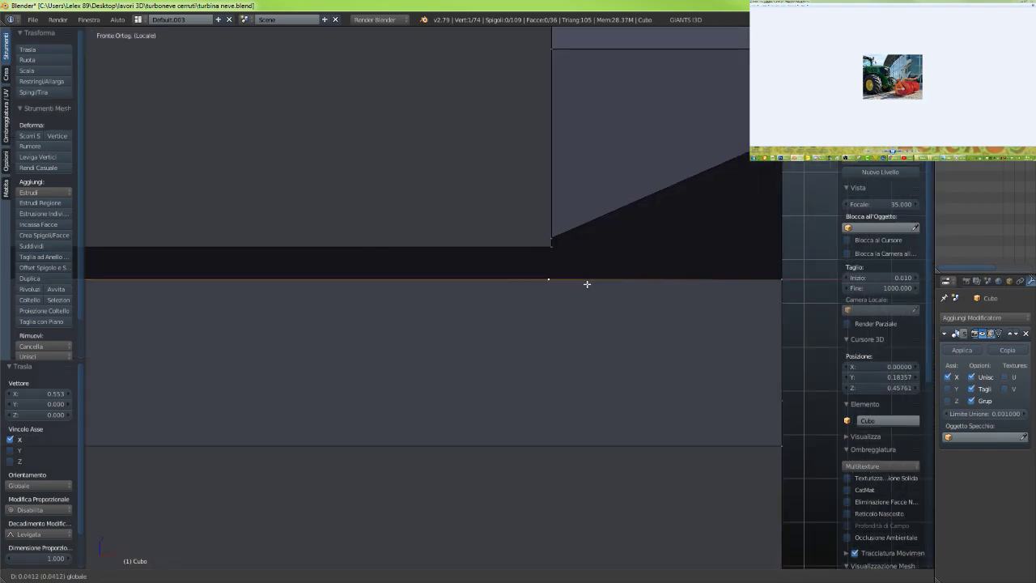
click(586, 283)
Connect the pocket's lower corner vertex to the strip-edge vertex beneath it with a new edge across the gap
scroll(603, 277, up, 4)
shift+middle_drag(618, 272, 450, 325)
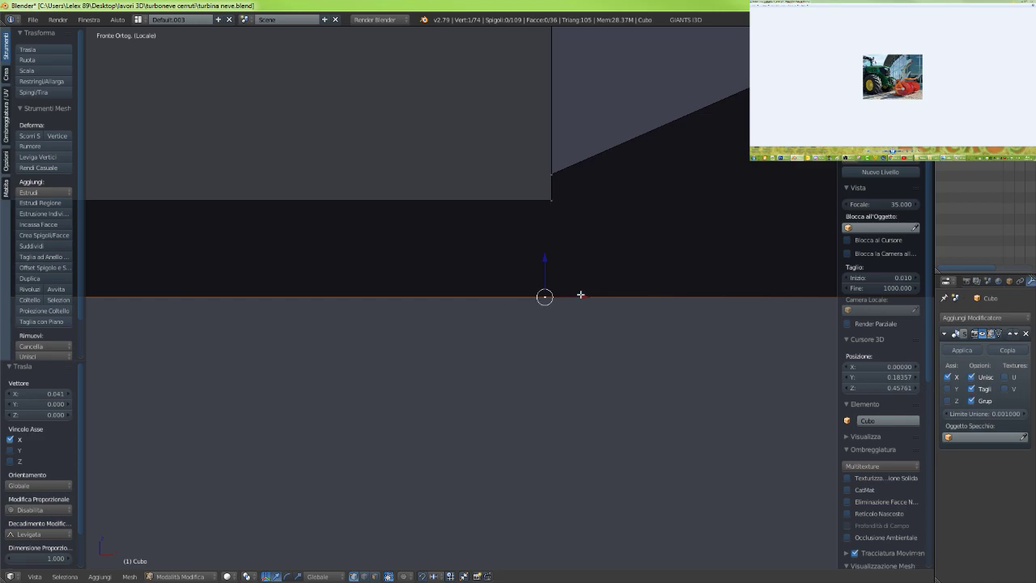
middle_drag(580, 295, 574, 256)
middle_drag(595, 179, 464, 198)
scroll(306, 255, down, 2)
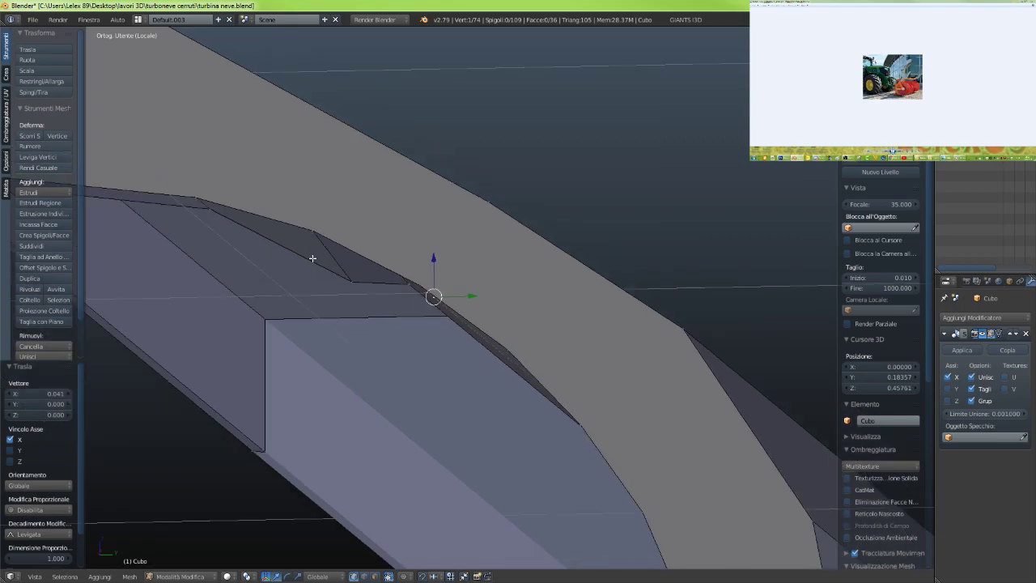
key(KP_1)
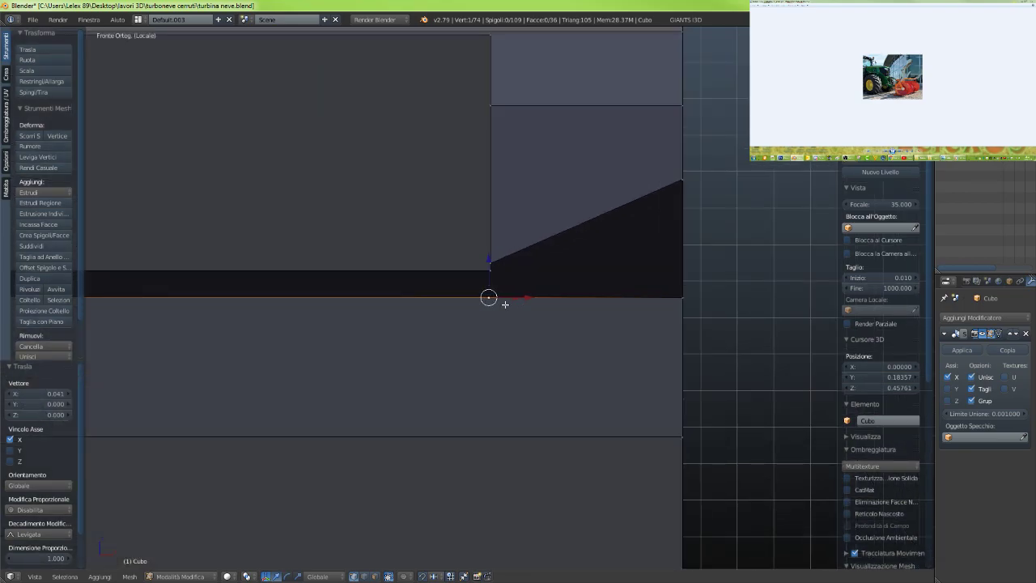
scroll(552, 270, up, 5)
key(a)
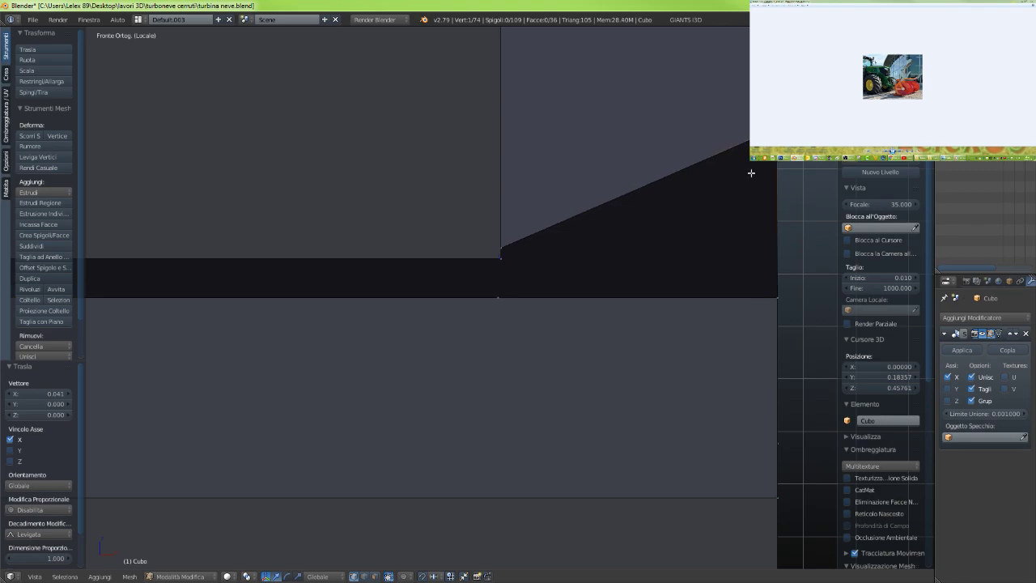
scroll(496, 301, up, 3)
scroll(526, 273, down, 5)
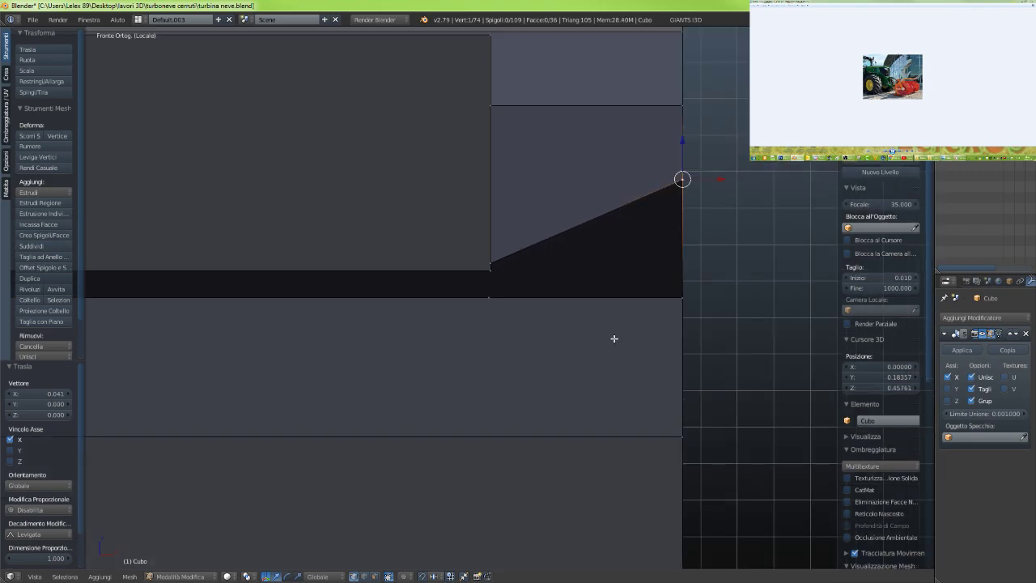
scroll(513, 324, up, 3)
right_click(517, 242)
shift+right_click(512, 301)
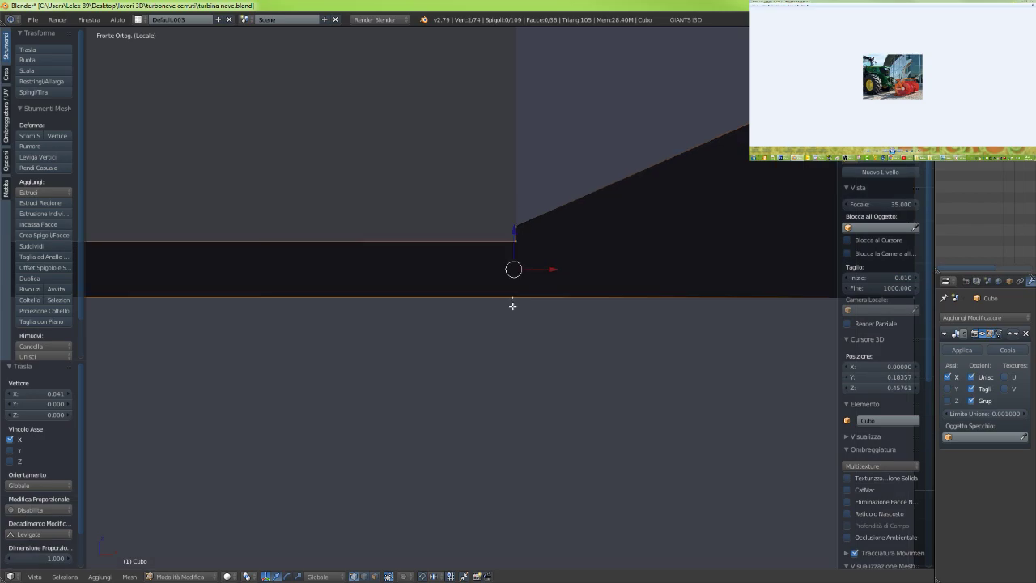
key(f)
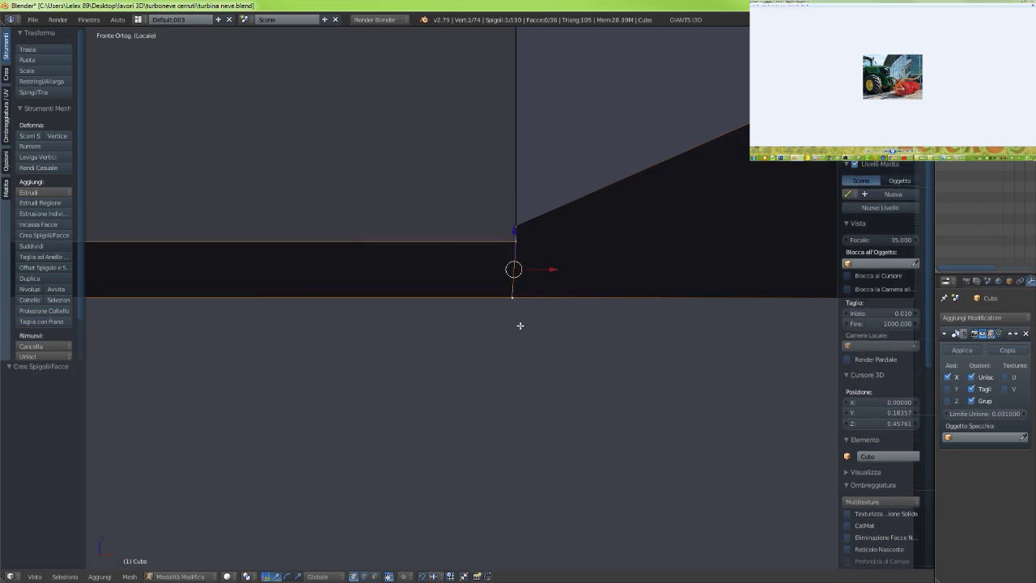
Nudge the connecting edge's lower vertex 0.000495 along X so it lines up vertically with the pocket's corner
scroll(520, 324, down, 1)
scroll(532, 310, up, 2)
right_click(532, 297)
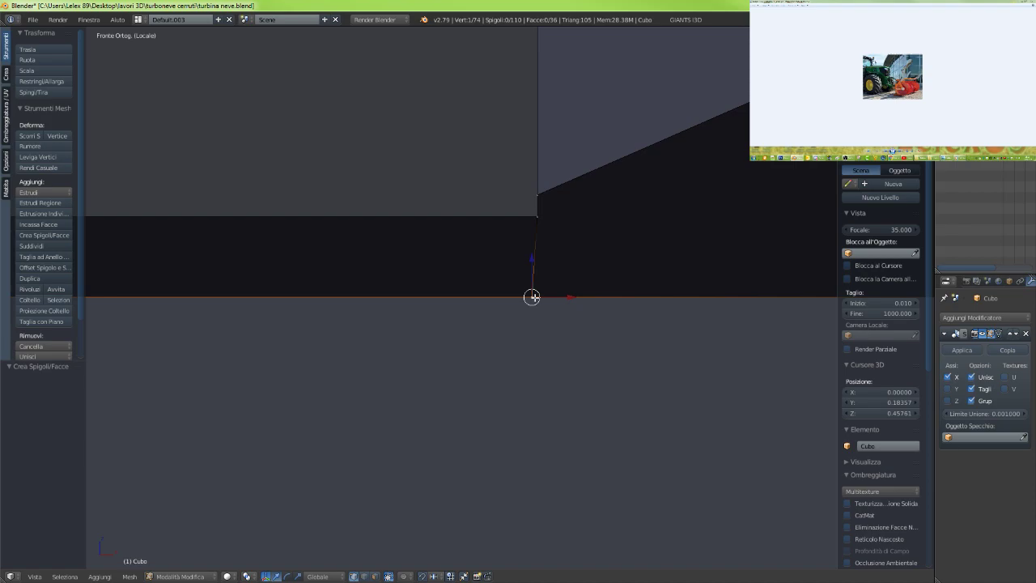
key(g)
click(577, 301)
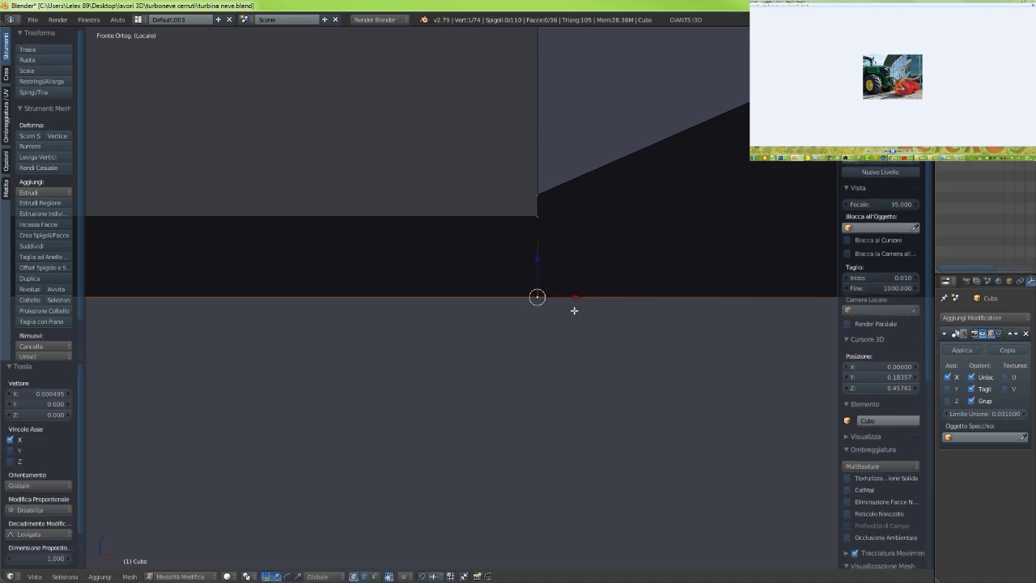
Select the pocket's inner side vertex just above the filled corner and raise it 0.026 along Z
scroll(587, 317, down, 4)
middle_drag(589, 317, 586, 259)
right_click(574, 261)
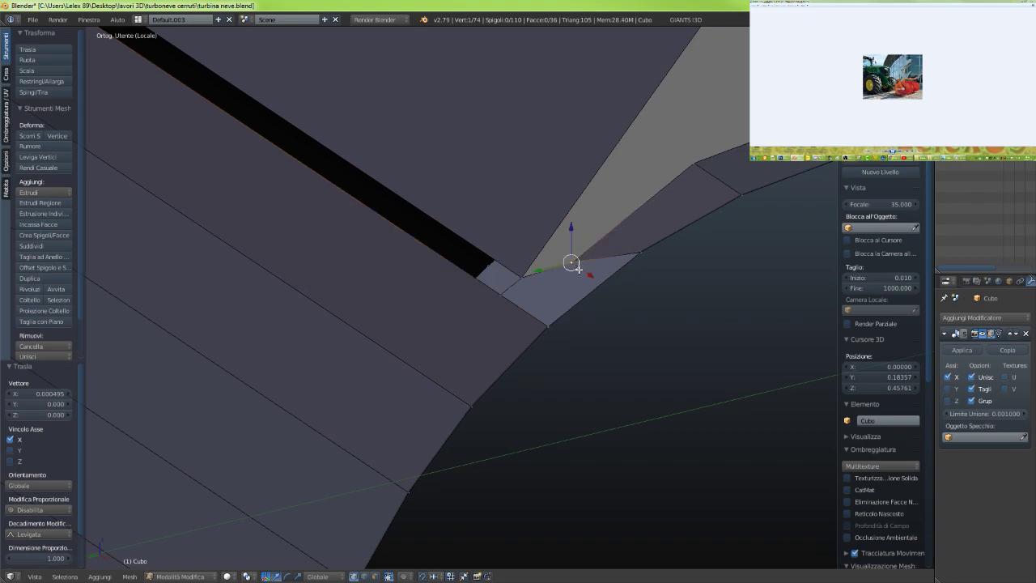
drag(572, 232, 581, 186)
In right wireframe view, move the vertex -0.014 along Y and about -0.003 along Z onto the curved profile's corner
key(KP_3)
key(z)
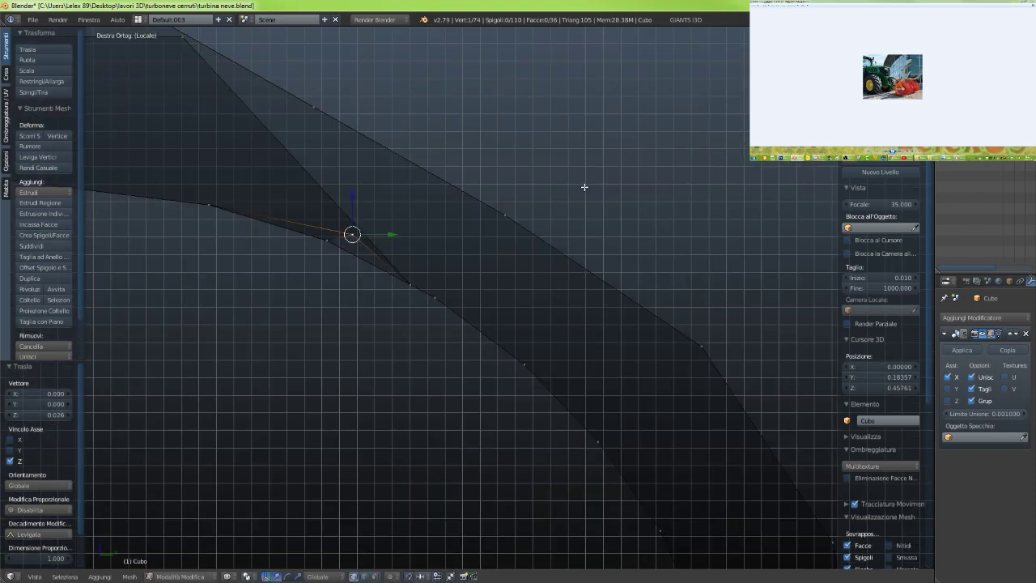
scroll(373, 299, up, 4)
shift+middle_drag(373, 299, 649, 384)
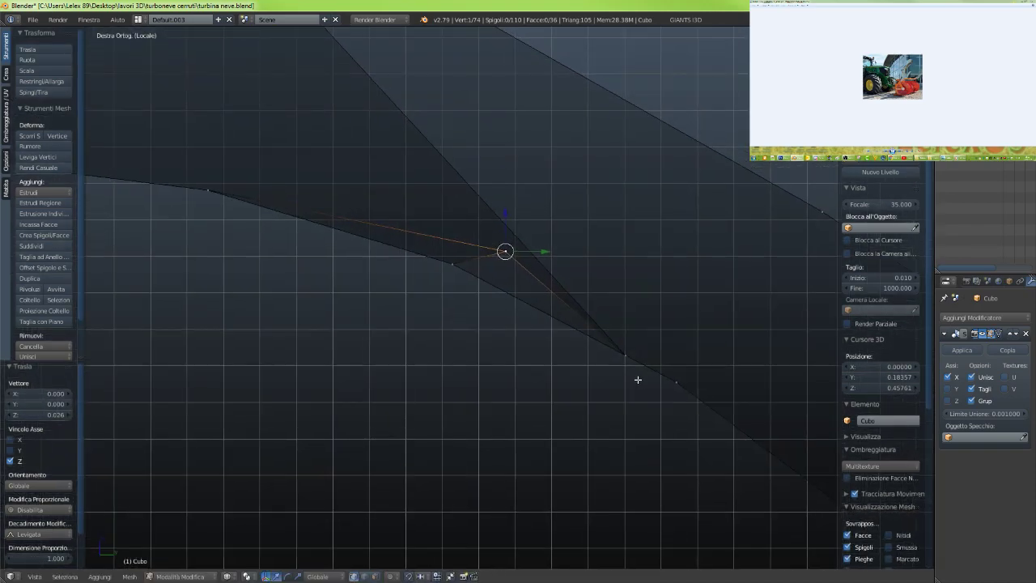
scroll(582, 306, up, 4)
shift+middle_drag(541, 294, 540, 331)
key(g)
key(y)
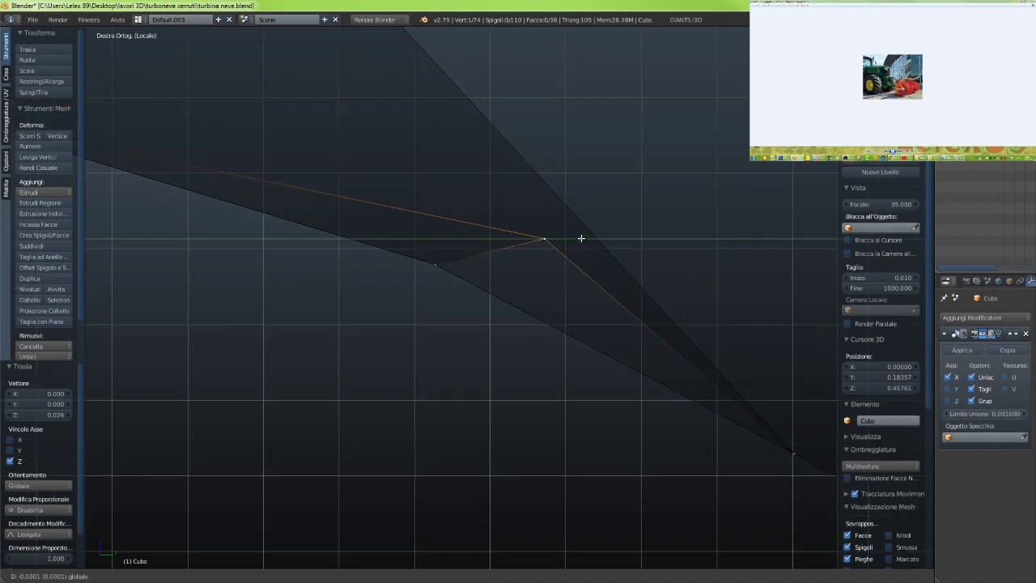
click(478, 268)
key(g)
key(z)
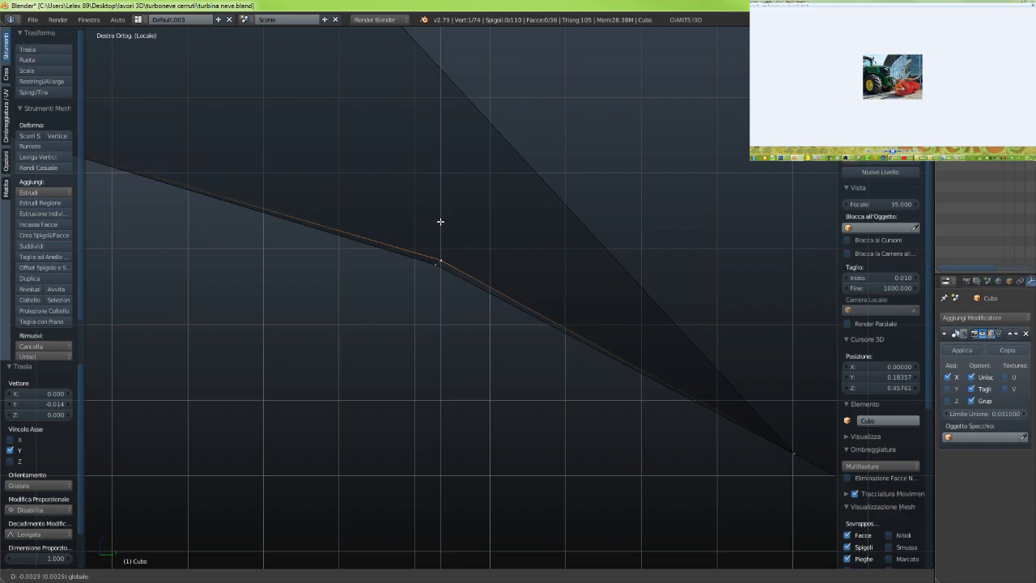
click(439, 226)
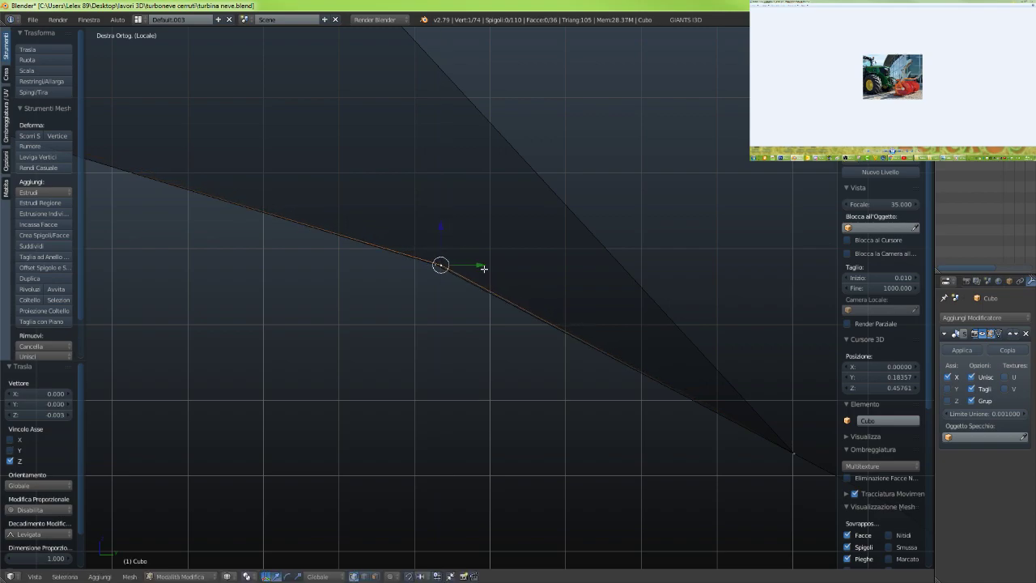
Fine-align the vertex with the profile corner, shifting it -0.000499 and -0.000177 along Y, then 0.000056 along Z
scroll(475, 270, up, 6)
shift+middle_drag(432, 243, 606, 464)
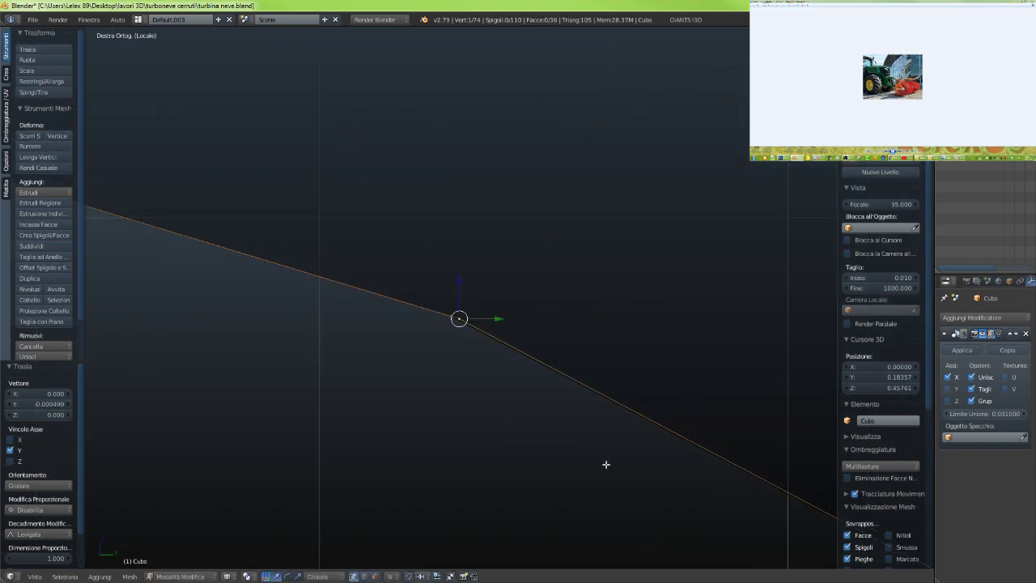
scroll(502, 396, up, 9)
shift+middle_drag(495, 371, 524, 257)
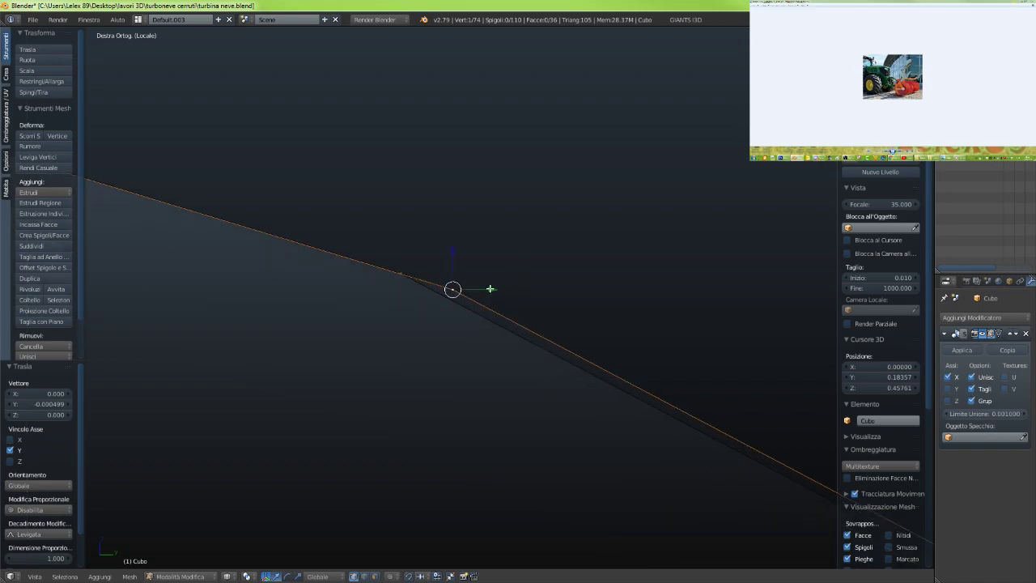
drag(490, 289, 437, 279)
key(g)
key(z)
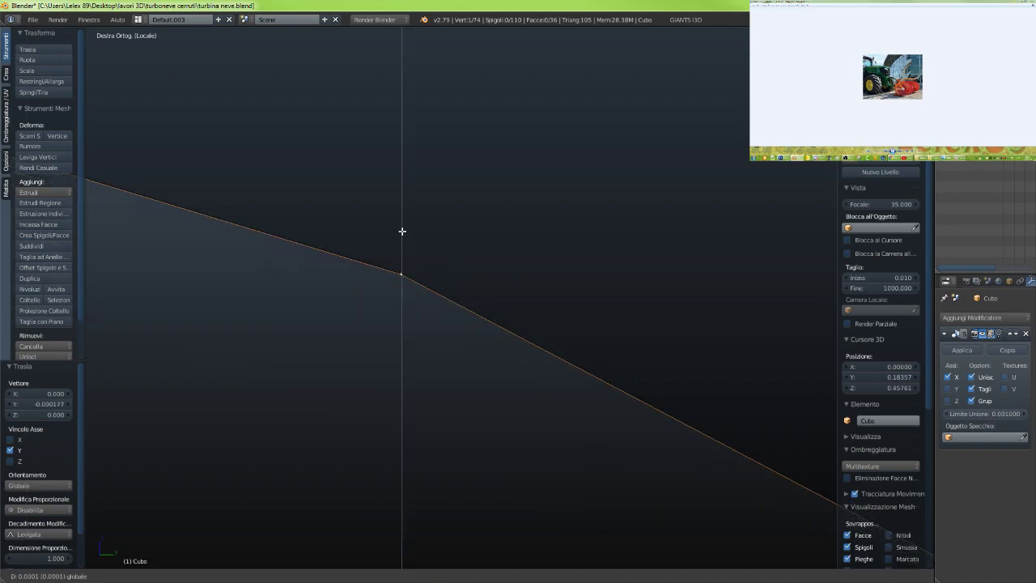
click(405, 266)
scroll(429, 313, down, 6)
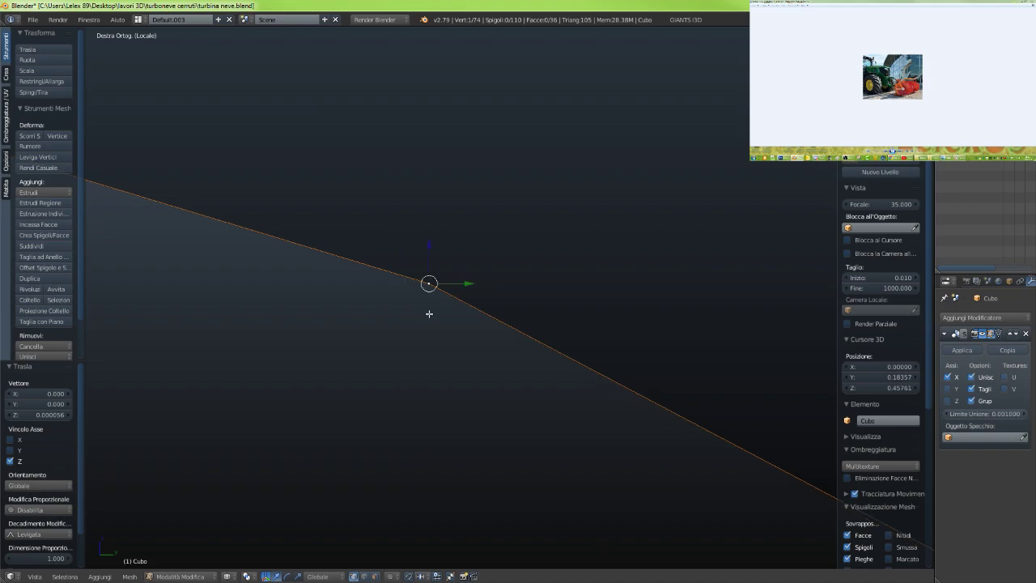
middle_drag(442, 332, 548, 346)
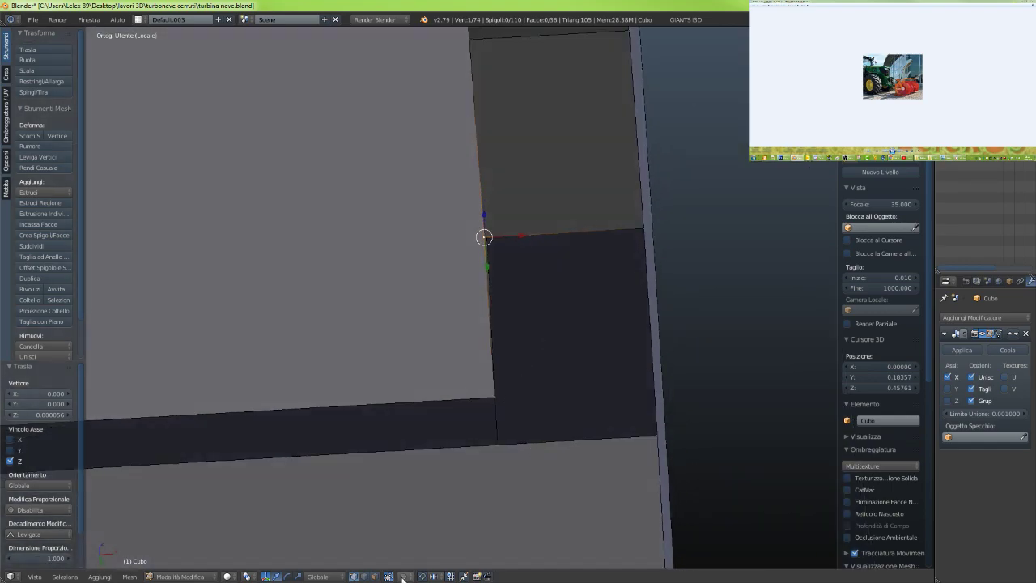
Fill a face from the five boundary edges around the open corner between the pocket and the side wall
click(365, 577)
alt+right_click(660, 313)
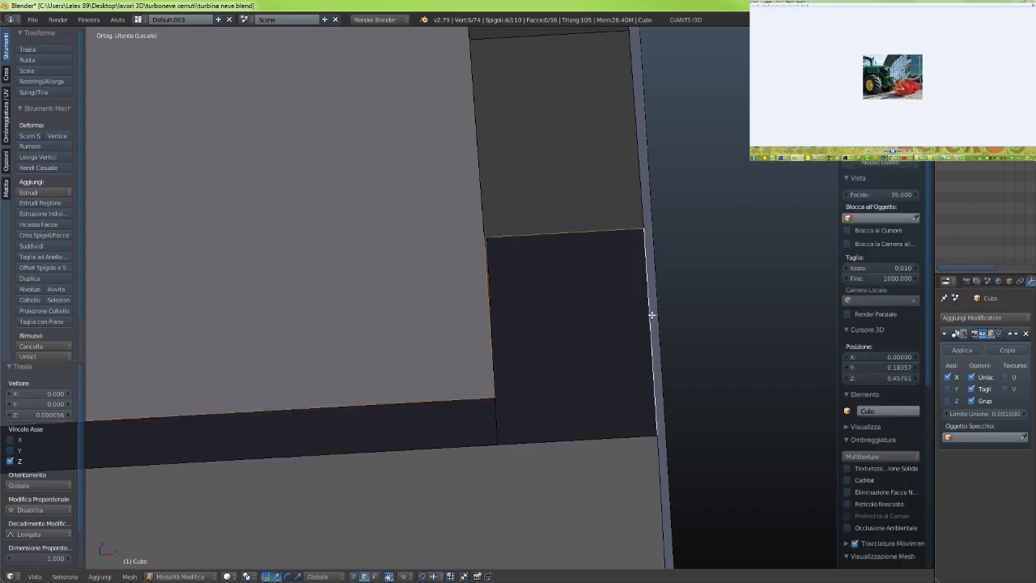
middle_drag(657, 314, 602, 360)
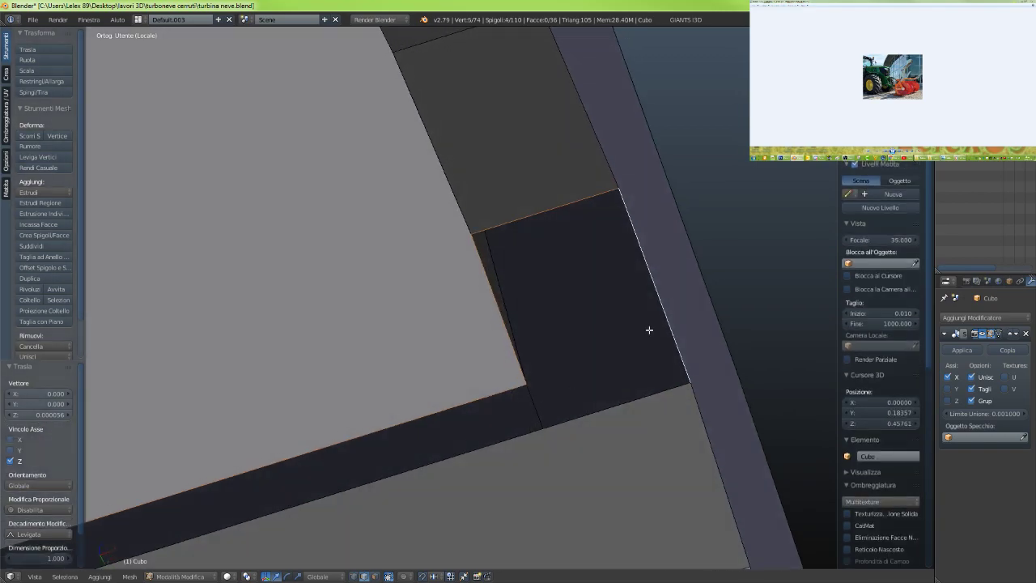
right_click(655, 283)
shift+right_click(582, 208)
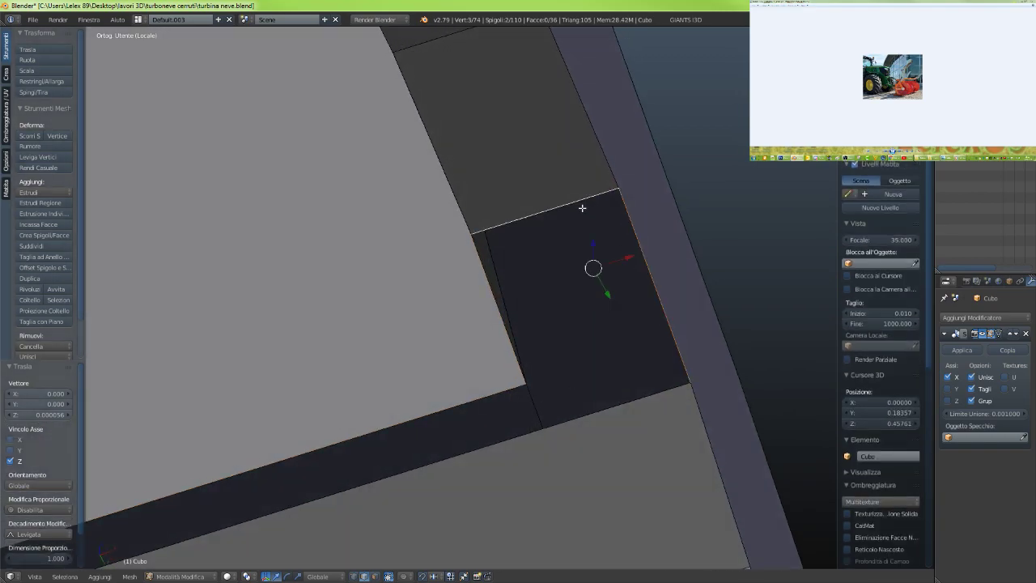
shift+right_click(505, 351)
shift+right_click(541, 419)
shift+right_click(582, 414)
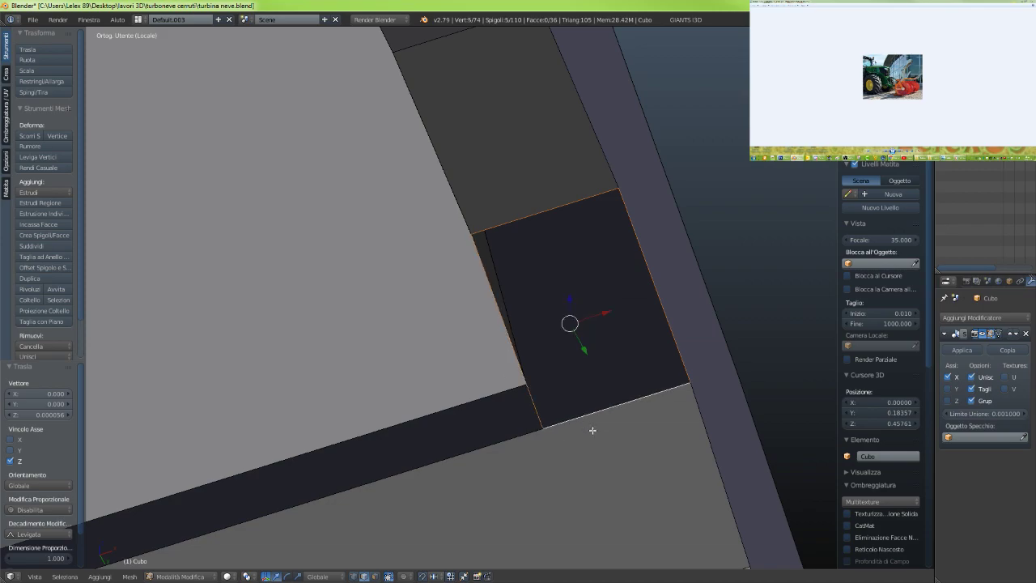
key(f)
Fill the long narrow gap beneath the pocket with a face from its long and short border edges
middle_drag(596, 455, 758, 304)
shift+right_click(451, 346)
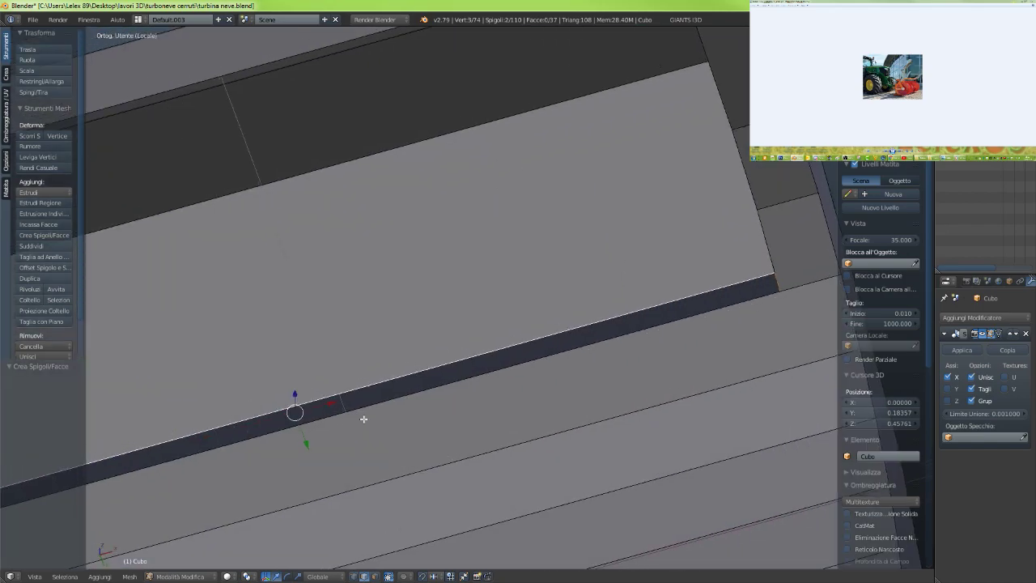
scroll(364, 420, down, 4)
shift+middle_drag(374, 418, 622, 332)
shift+right_click(175, 404)
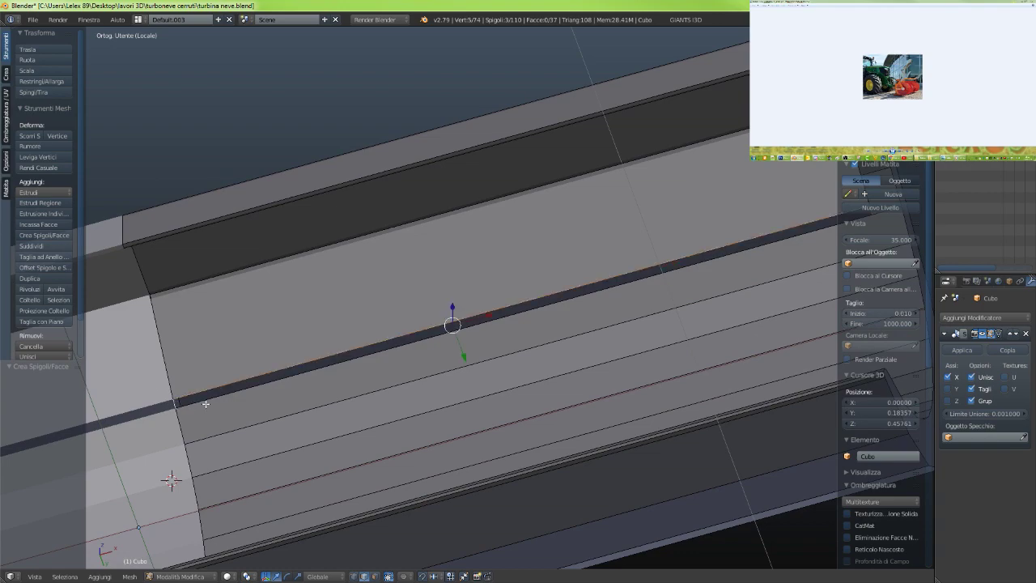
shift+right_click(210, 405)
scroll(516, 358, down, 3)
shift+middle_drag(661, 308, 383, 457)
key(f)
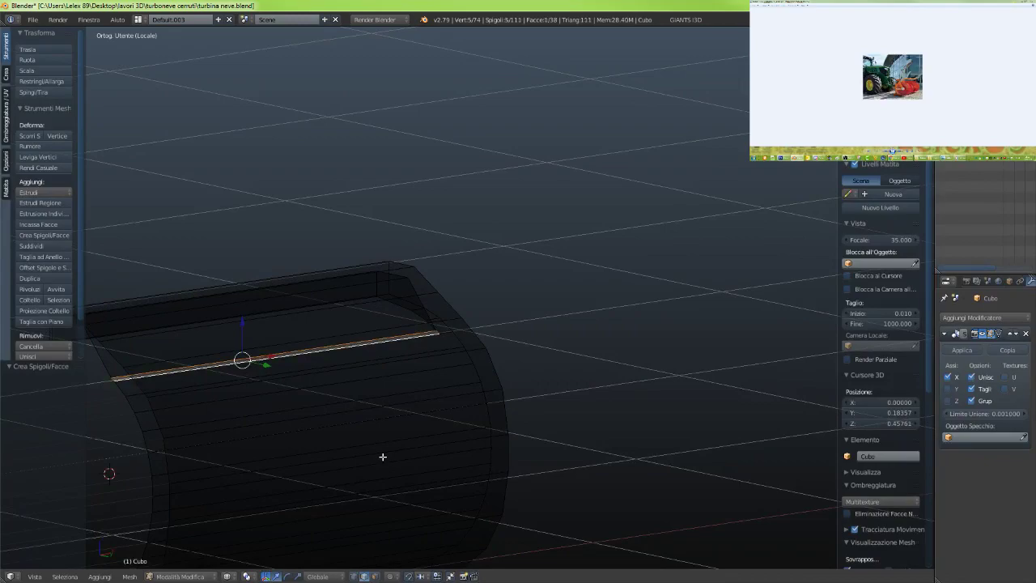
Return to solid shading and examine the rebuilt pocket edges and the housing's side profile from several angles
key(z)
scroll(335, 423, up, 4)
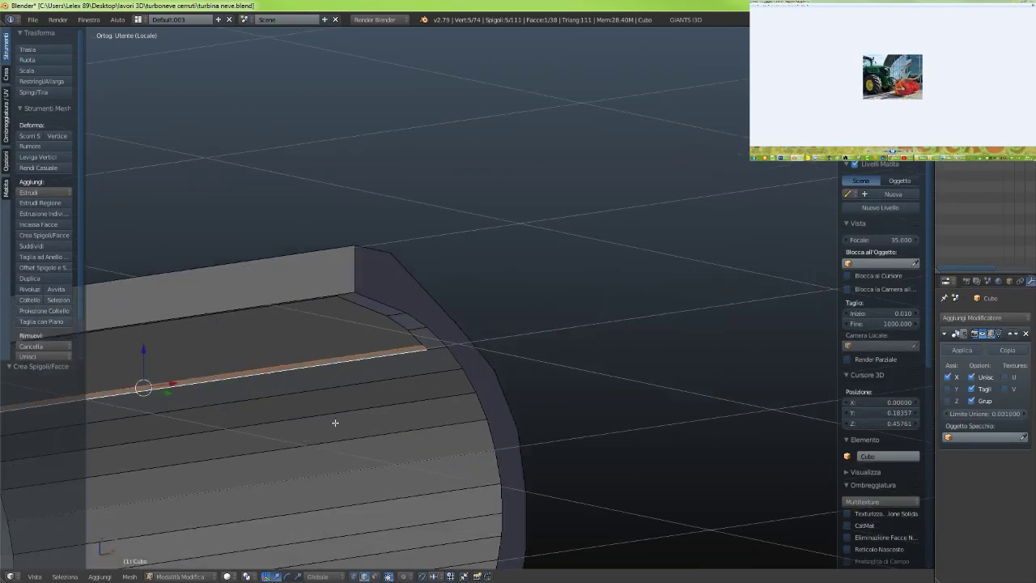
mouse_move(347, 419)
middle_down()
mouse_move(319, 394)
mouse_move(315, 365)
mouse_move(270, 370)
mouse_move(238, 410)
mouse_move(430, 388)
mouse_move(478, 423)
mouse_move(365, 428)
mouse_move(262, 370)
mouse_move(244, 422)
mouse_move(237, 418)
middle_up()
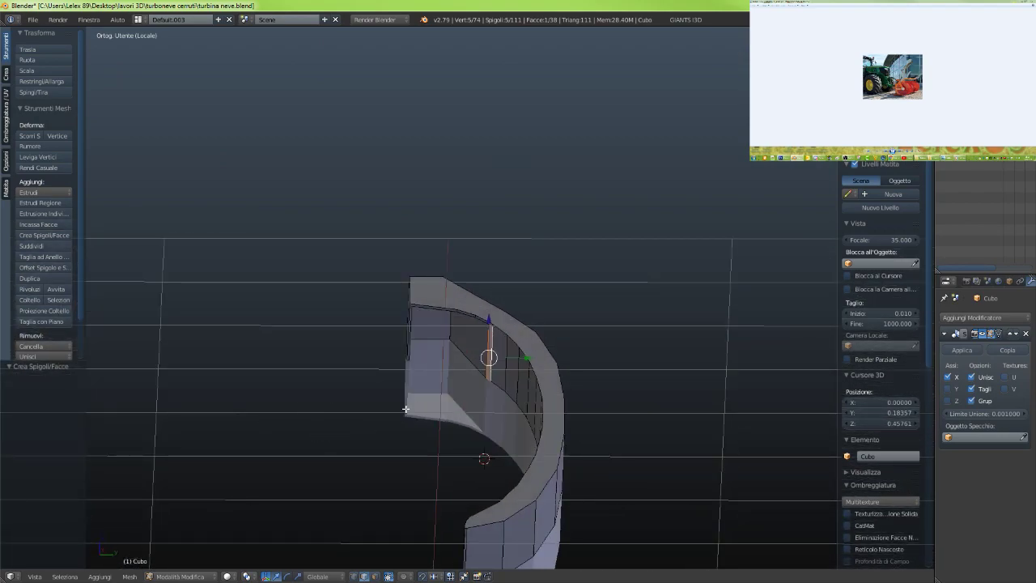
scroll(434, 361, up, 7)
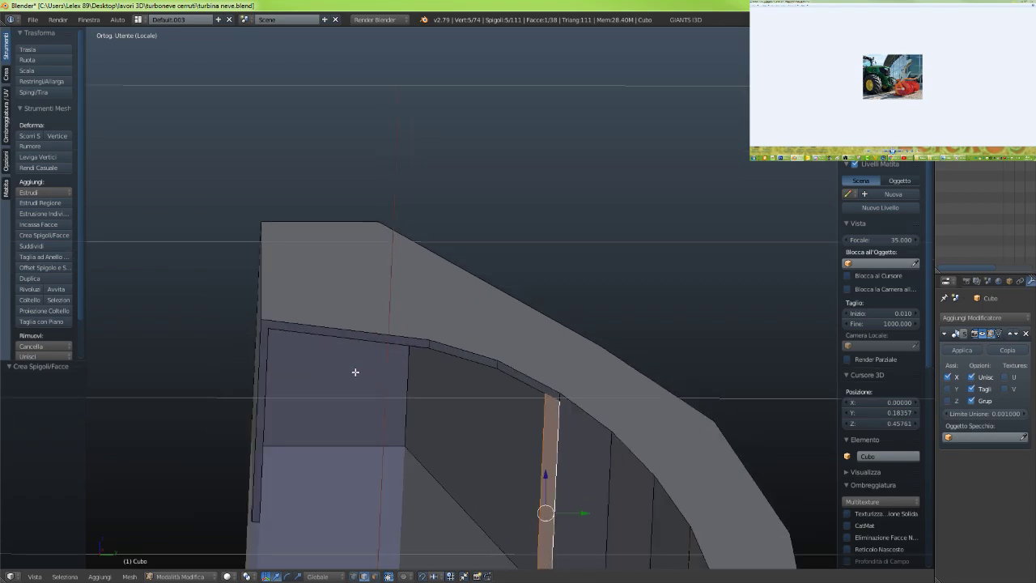
middle_drag(355, 371, 184, 343)
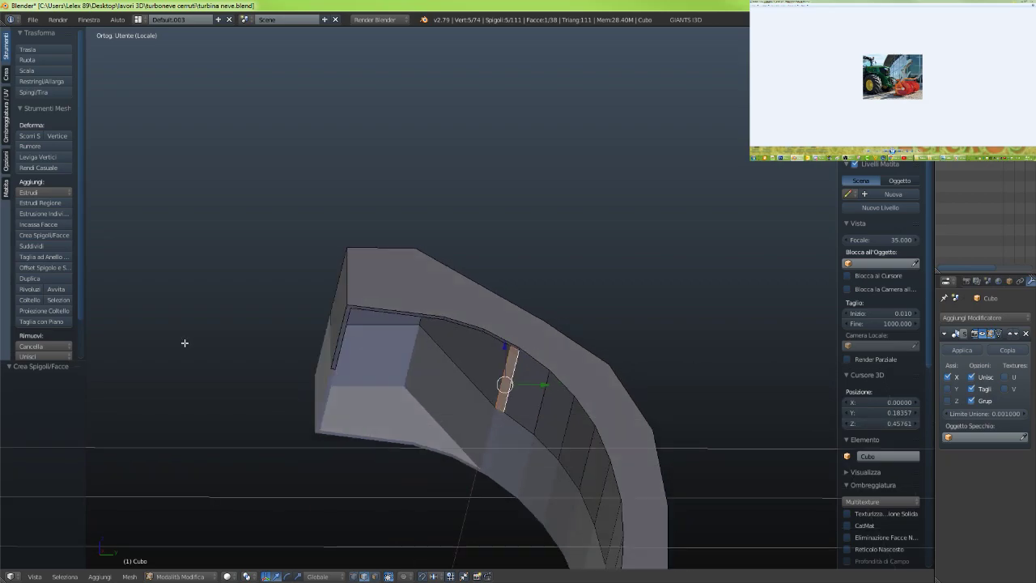
scroll(362, 378, up, 8)
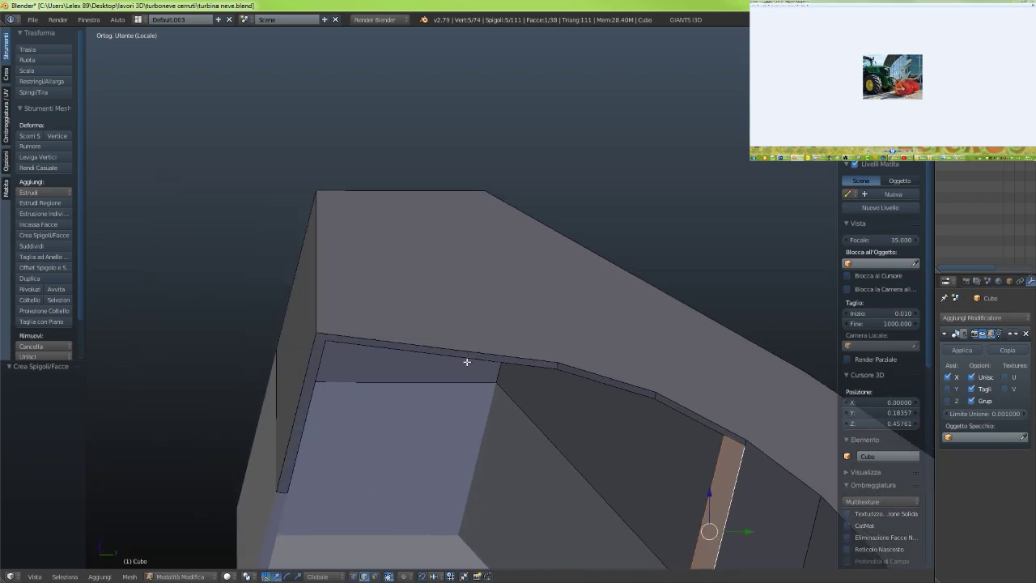
key(KP_3)
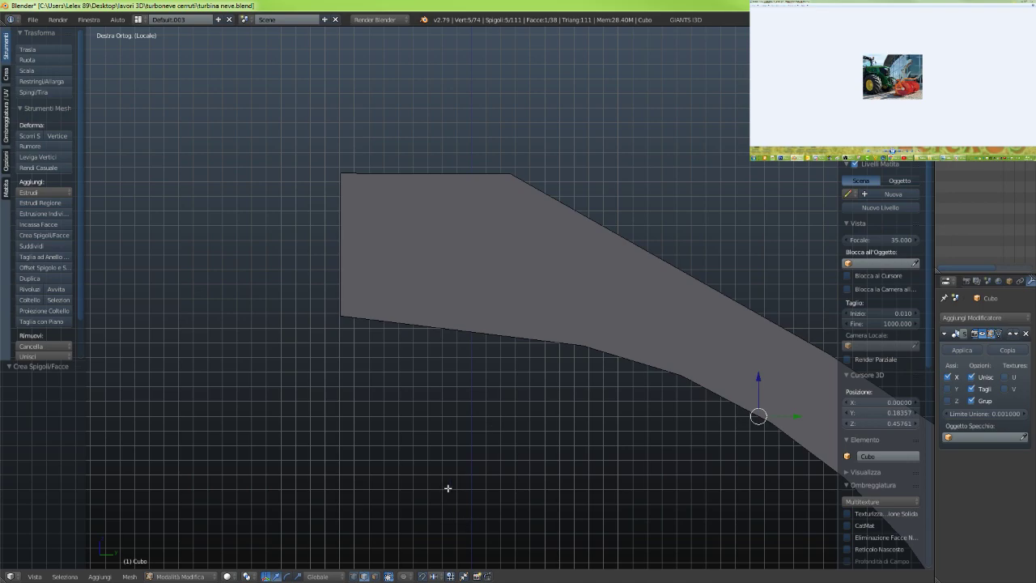
scroll(354, 372, down, 3)
middle_drag(354, 372, 402, 358)
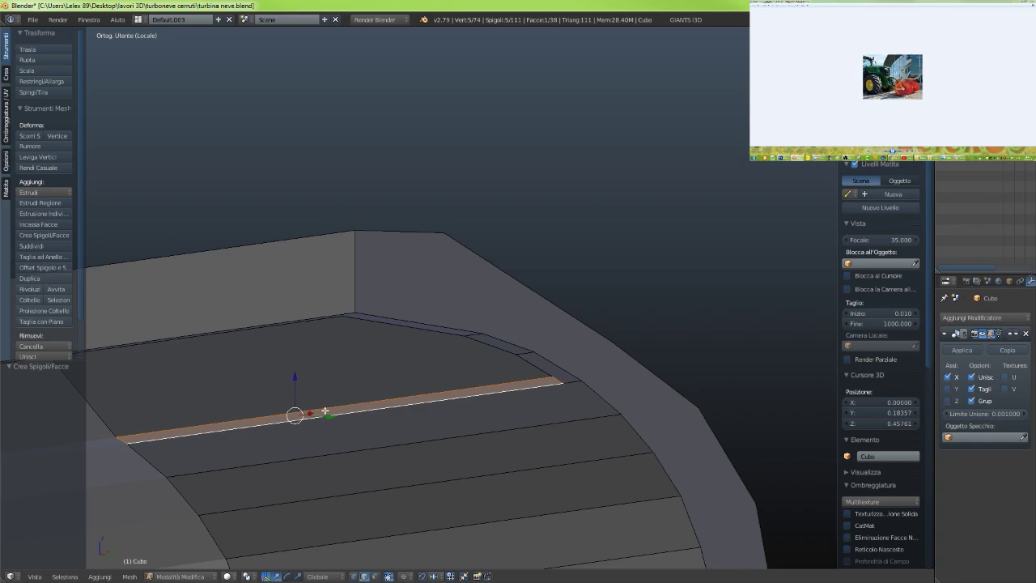
scroll(324, 411, down, 4)
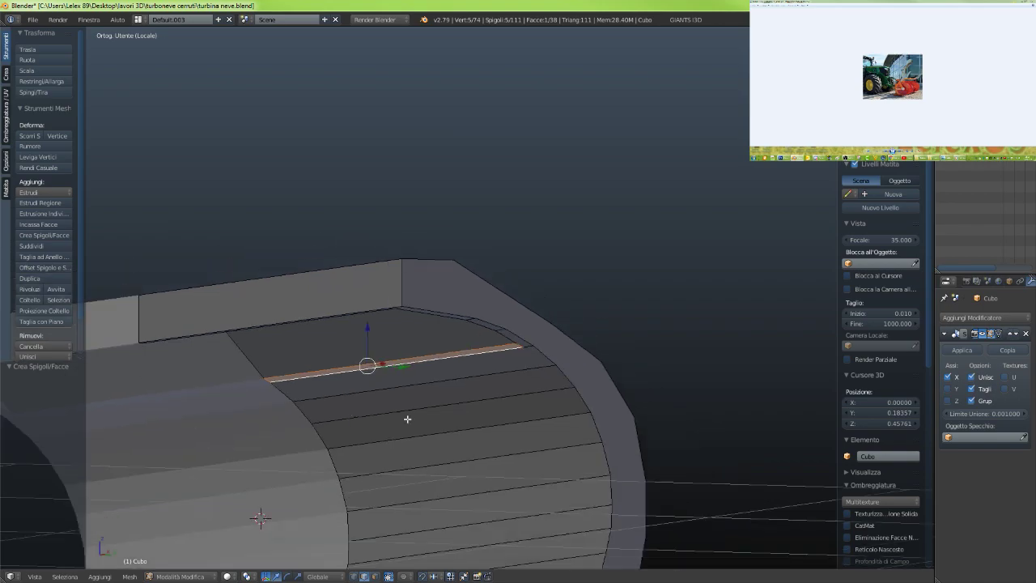
mouse_move(407, 418)
middle_down()
mouse_move(440, 410)
mouse_move(497, 476)
mouse_move(396, 422)
mouse_move(405, 428)
mouse_move(386, 428)
mouse_move(406, 417)
middle_up()
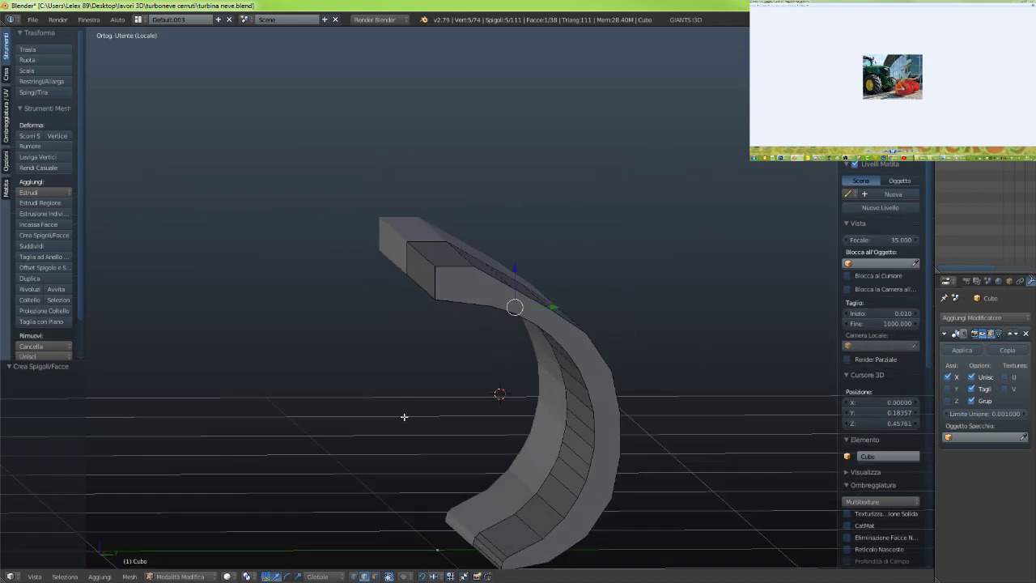
scroll(413, 408, up, 2)
In face selection mode, select the flat top face of the front box and raise it 0.009 along Z
click(373, 576)
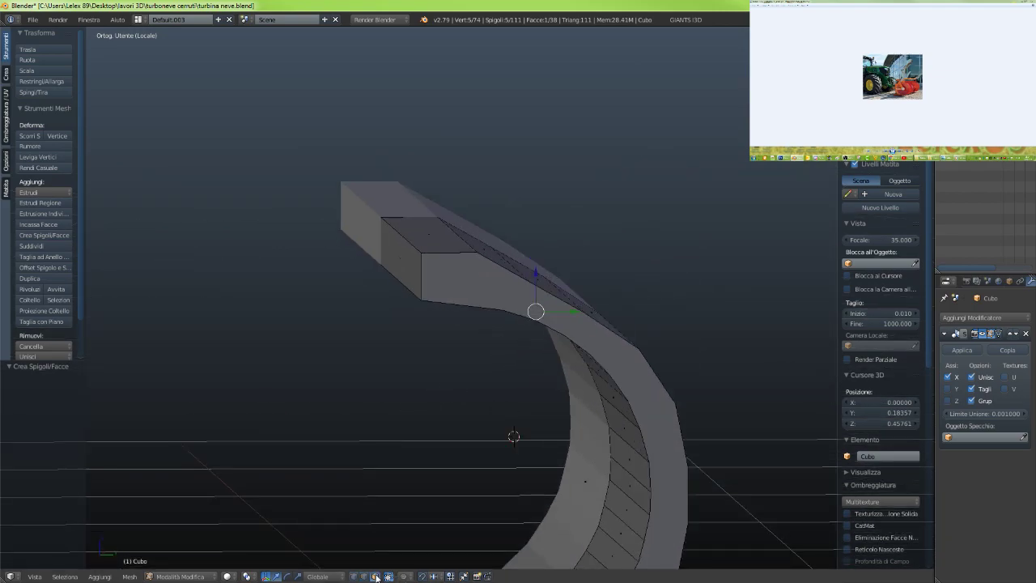
right_click(428, 232)
drag(430, 192, 430, 194)
middle_drag(430, 194, 513, 252)
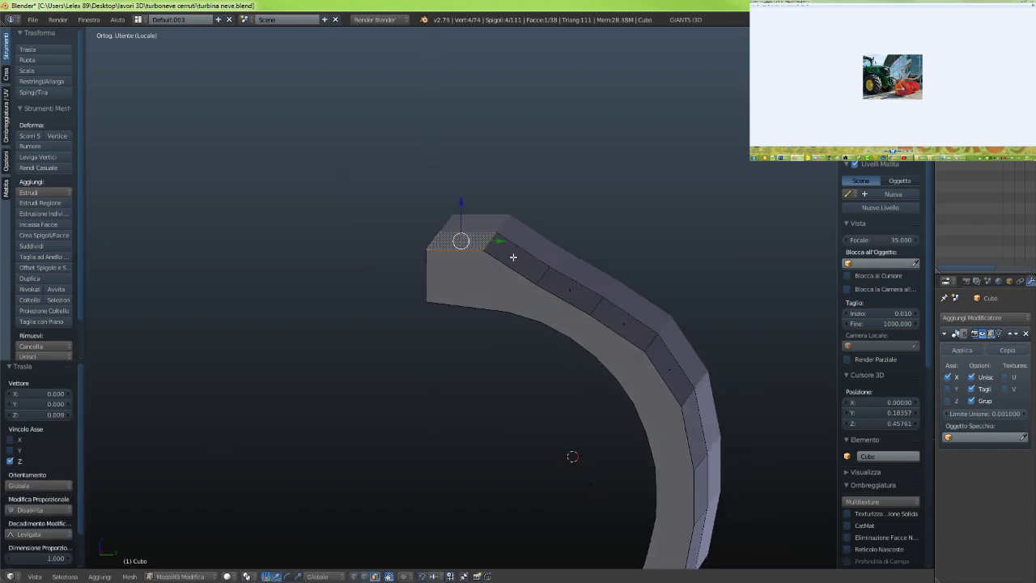
Add the first two sloped outer faces behind the top face to the selection and raise all three 0.017 along Z
shift+right_click(513, 254)
drag(488, 218, 488, 213)
middle_drag(504, 271, 511, 262)
key(KP_3)
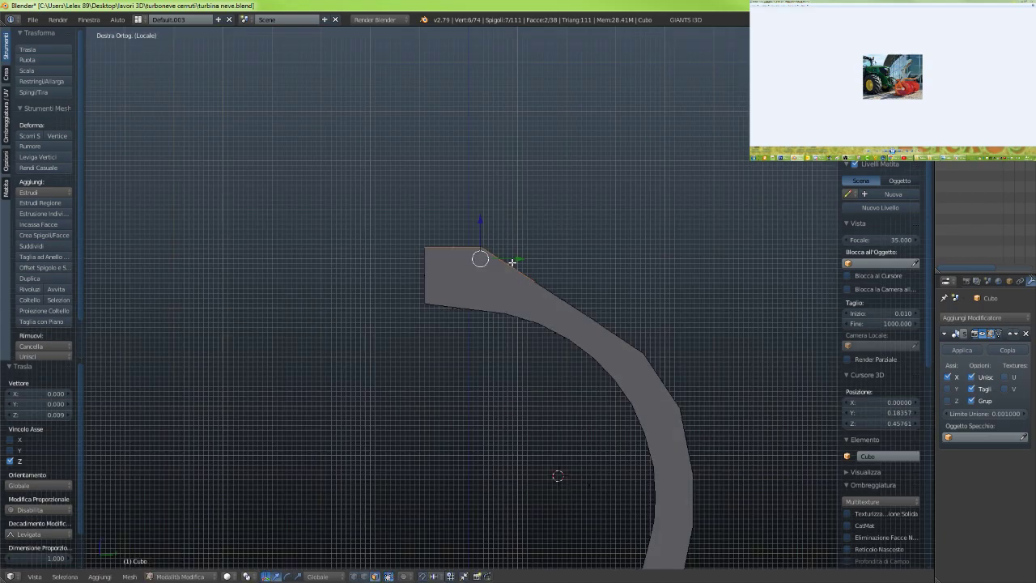
scroll(525, 289, down, 1)
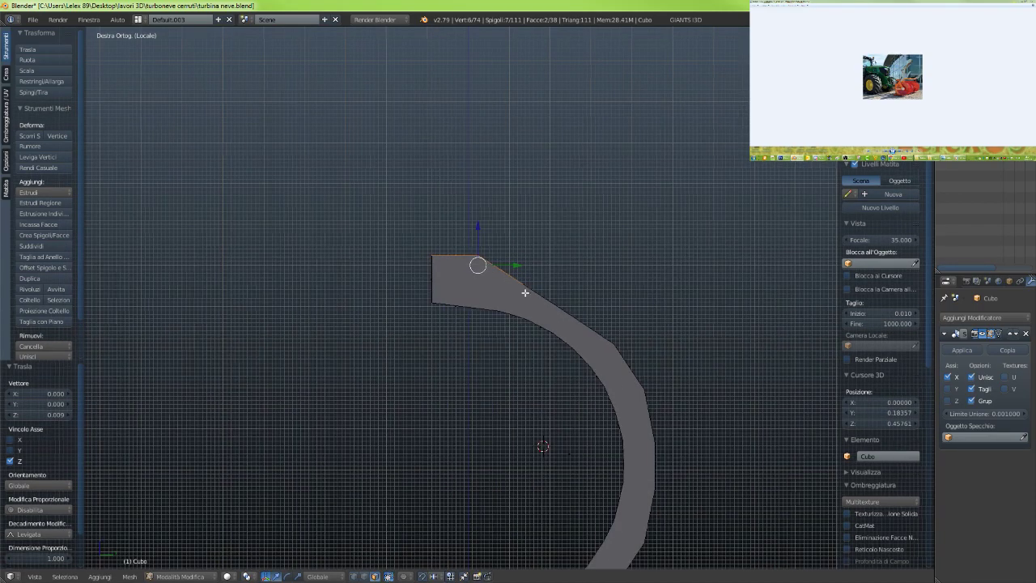
shift+middle_drag(525, 290, 481, 335)
shift+right_click(472, 348)
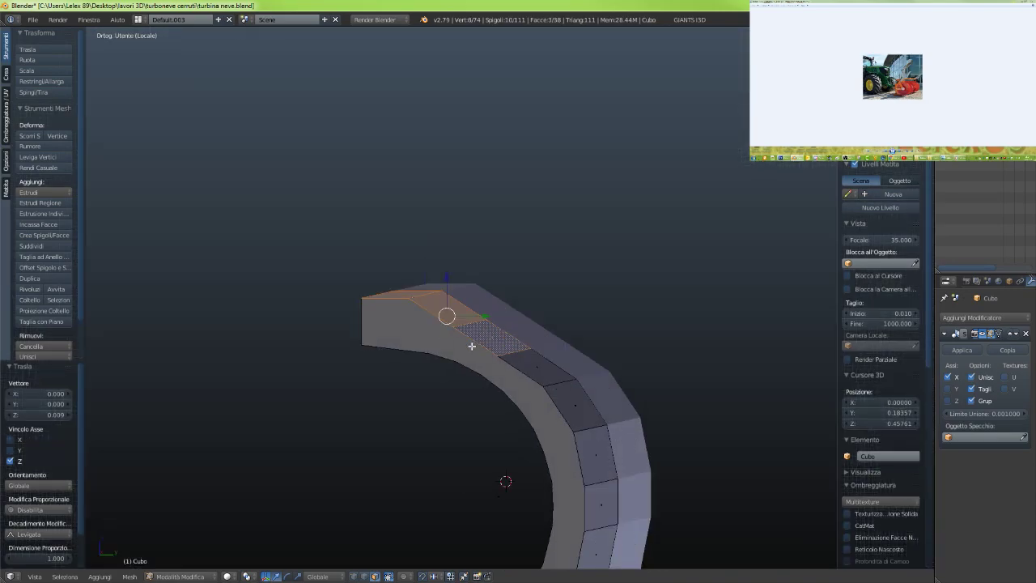
key(KP_3)
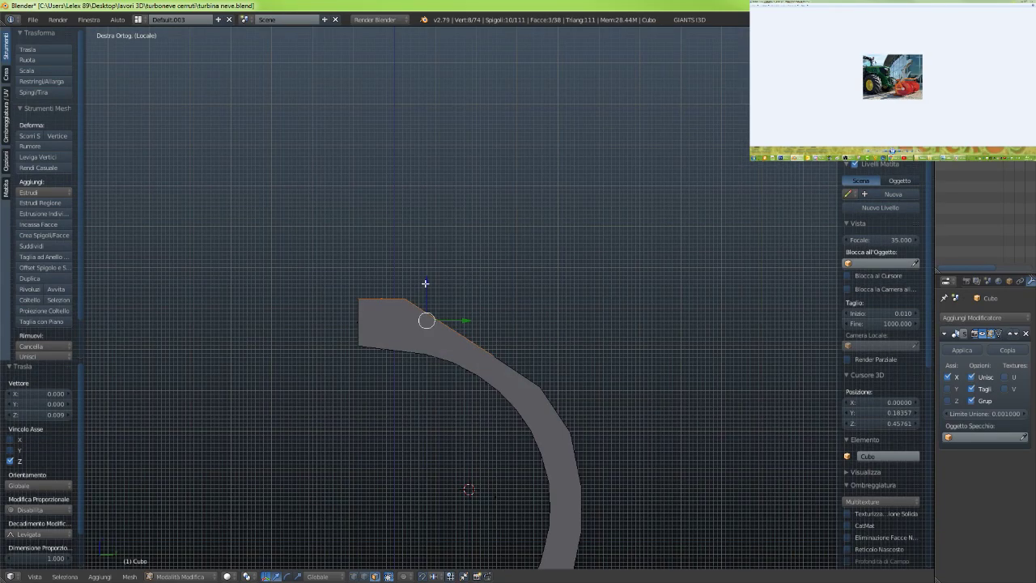
drag(425, 281, 419, 307)
mouse_move(418, 308)
middle_down()
mouse_move(426, 289)
mouse_move(416, 323)
middle_up()
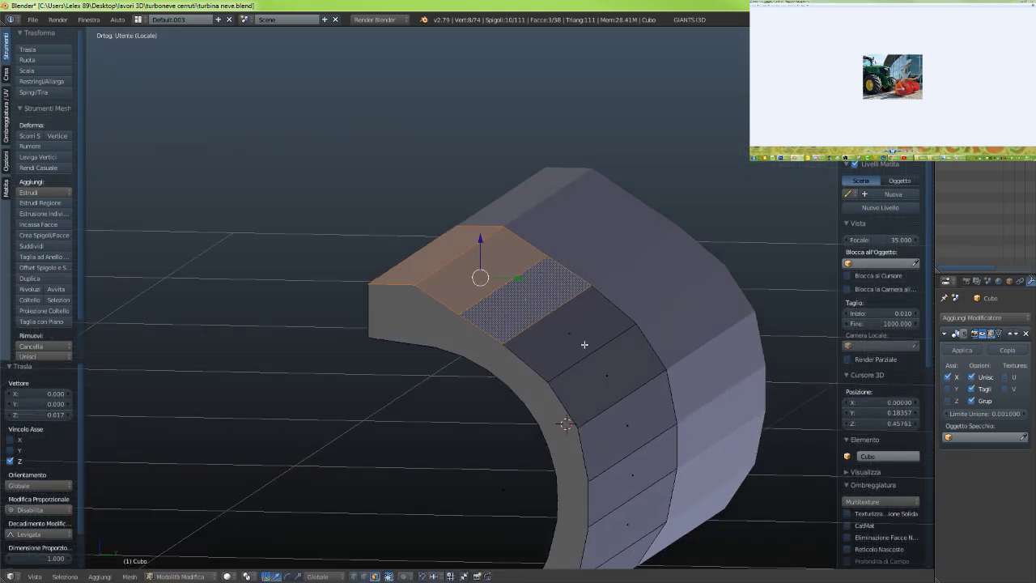
middle_drag(562, 381, 539, 363)
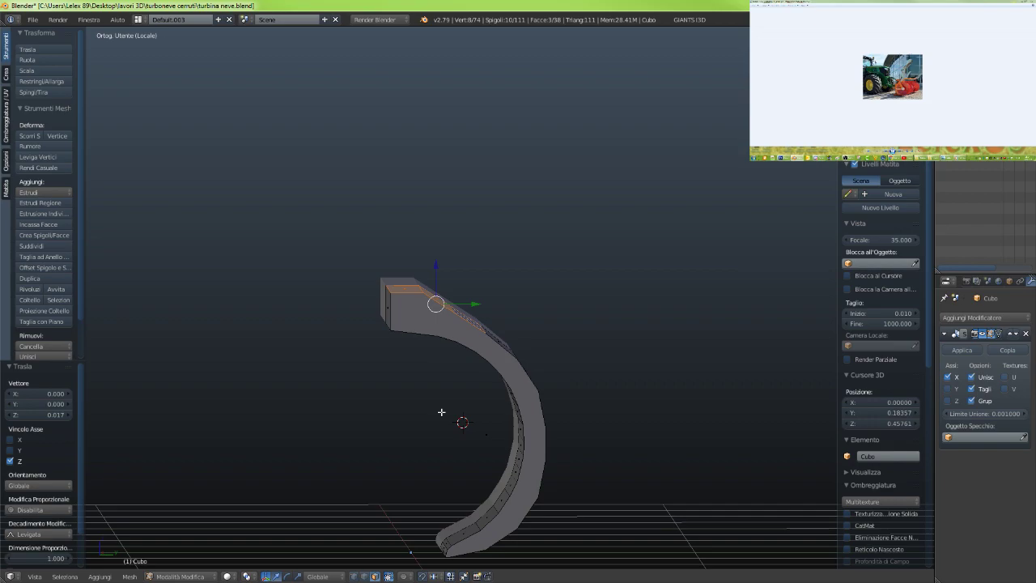
Leave local view and examine how the raised top of the housing sits above the rotor drum
scroll(432, 416, up, 2)
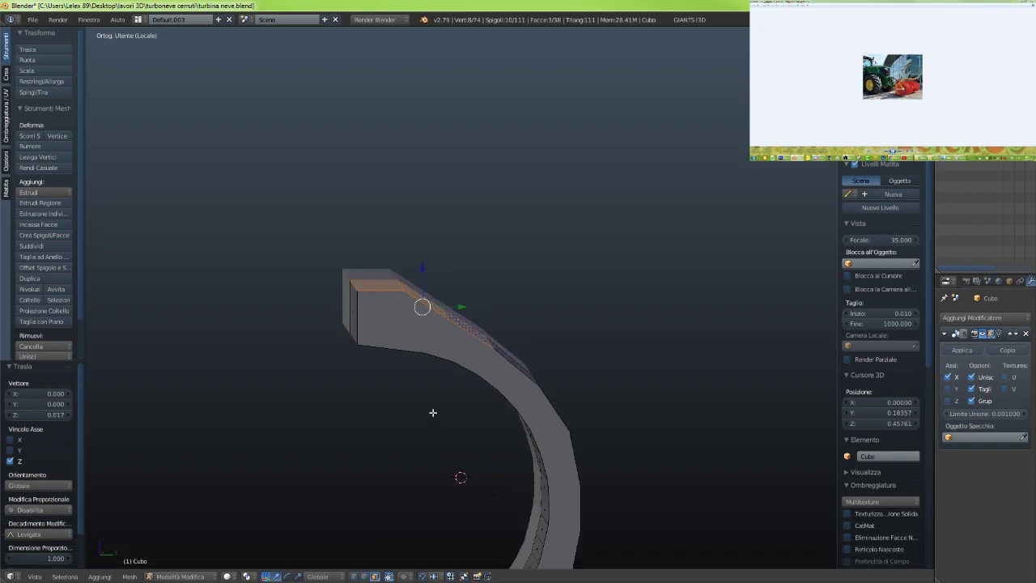
key(KP_Divide)
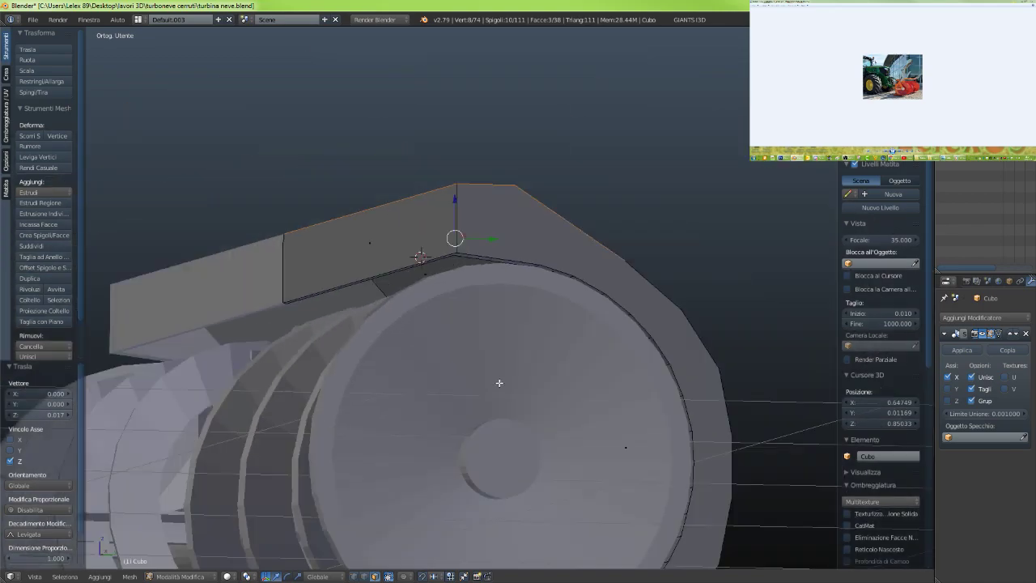
middle_drag(501, 378, 472, 403)
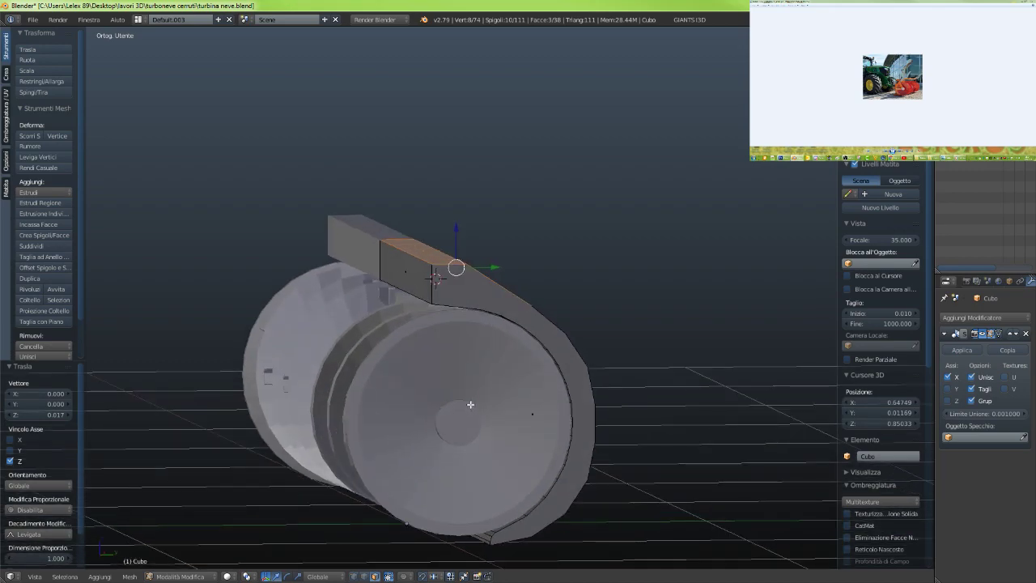
scroll(458, 364, up, 5)
middle_drag(474, 335, 442, 307)
scroll(349, 262, up, 3)
shift+middle_drag(349, 262, 433, 334)
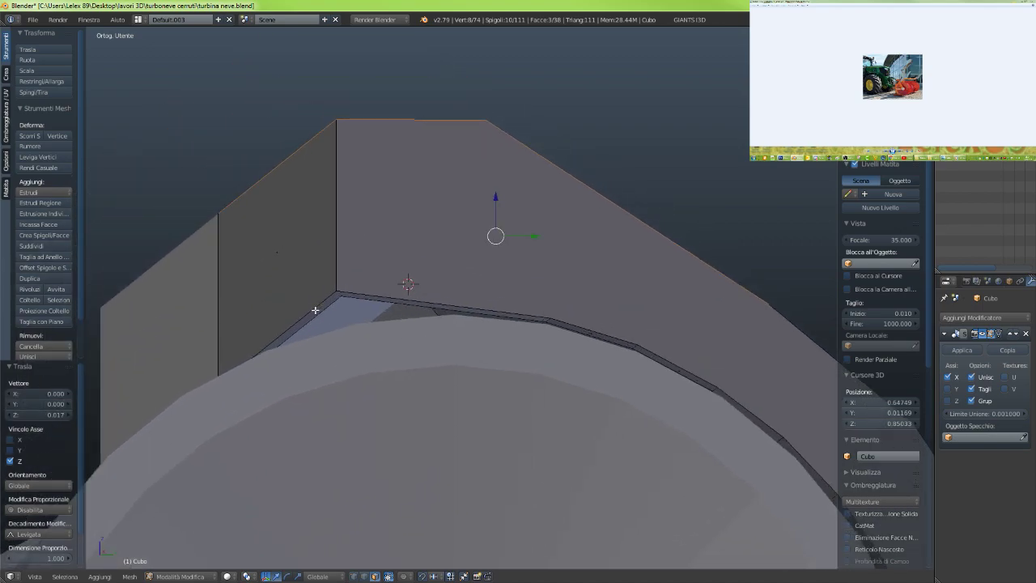
In edge selection mode, select the edge loop under the front face and examine its clearance to the rotor drum from several angles
right_click(318, 312)
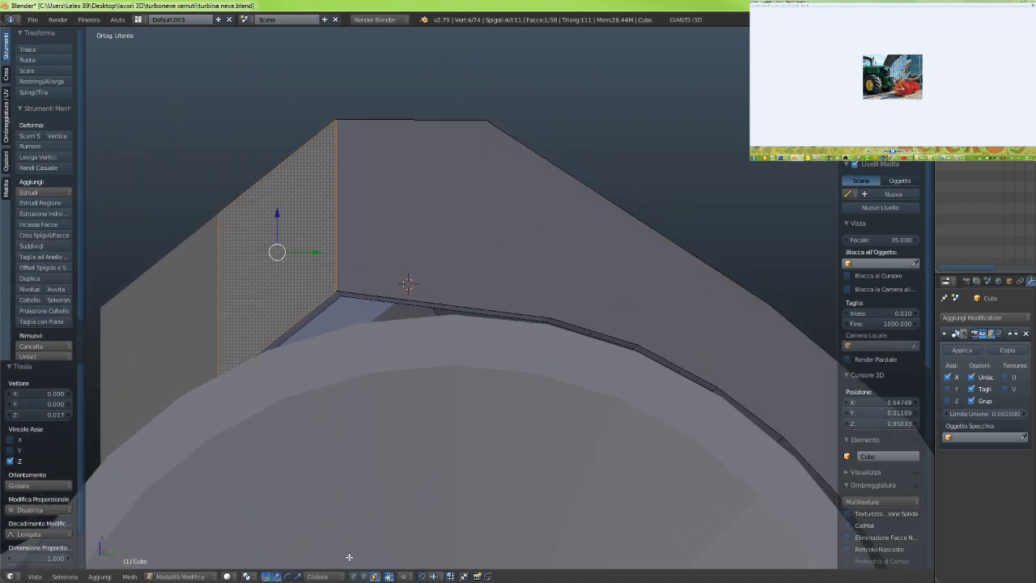
click(366, 577)
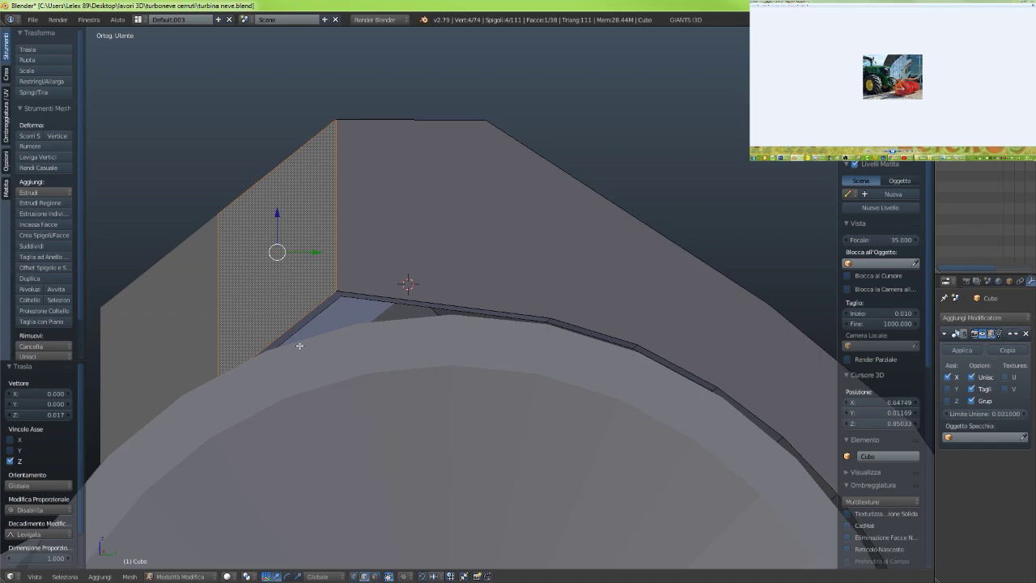
alt+right_click(320, 303)
mouse_move(379, 306)
middle_down()
mouse_move(370, 302)
mouse_move(385, 302)
middle_up()
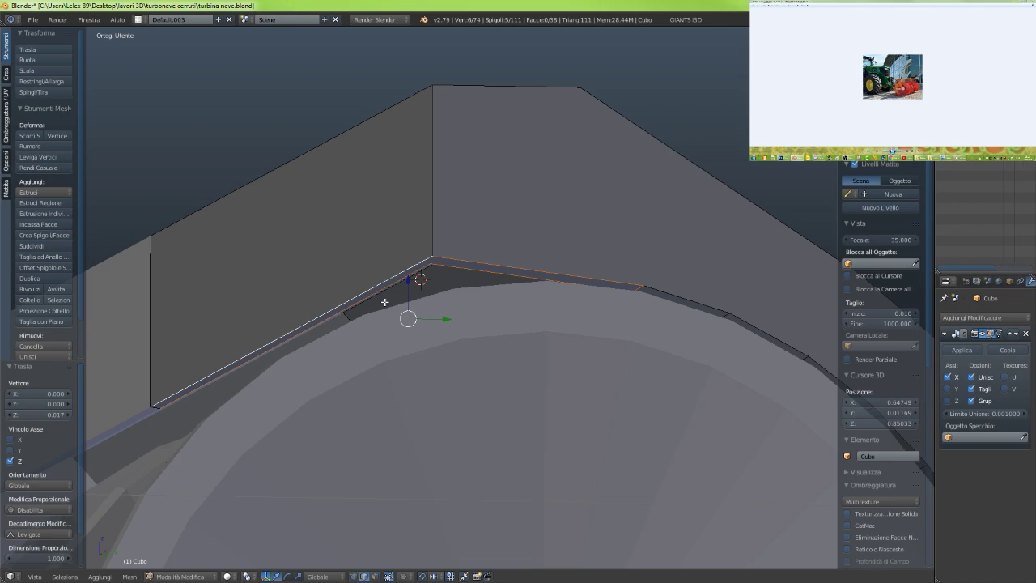
middle_drag(387, 301, 449, 280)
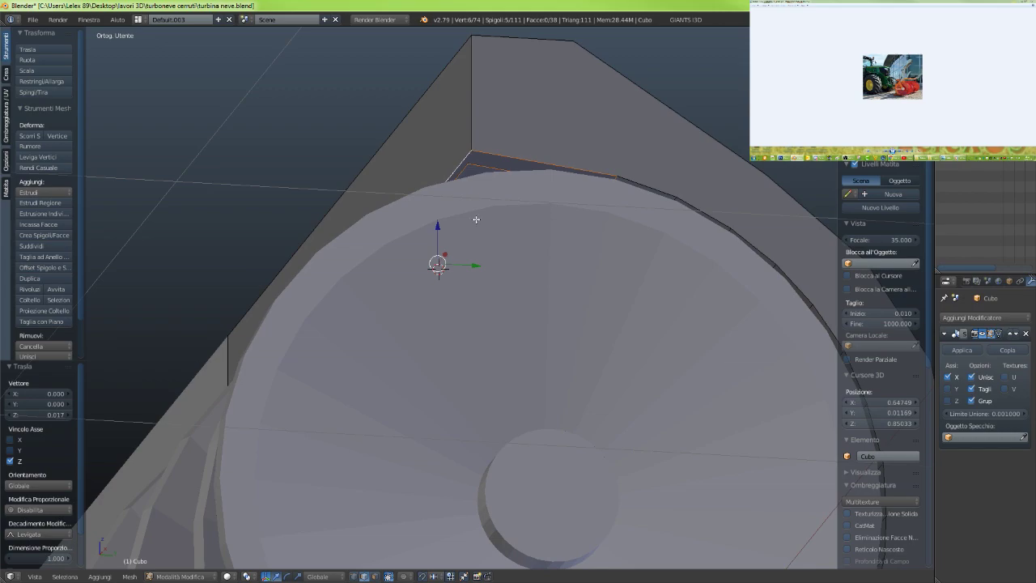
scroll(490, 174, up, 3)
scroll(490, 174, down, 3)
middle_drag(492, 178, 437, 287)
scroll(493, 363, up, 3)
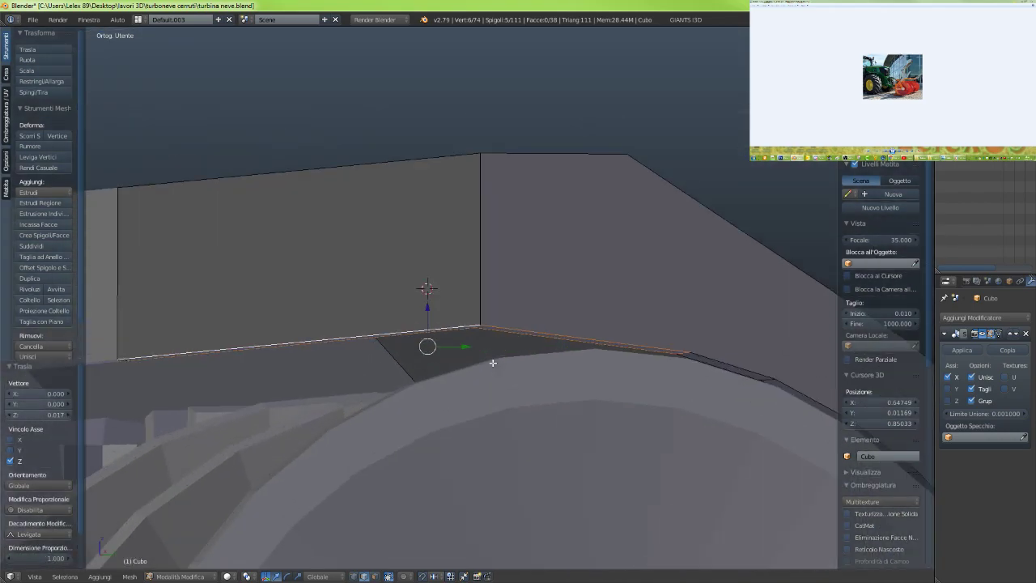
scroll(493, 363, down, 2)
middle_drag(513, 382, 497, 368)
scroll(424, 295, up, 1)
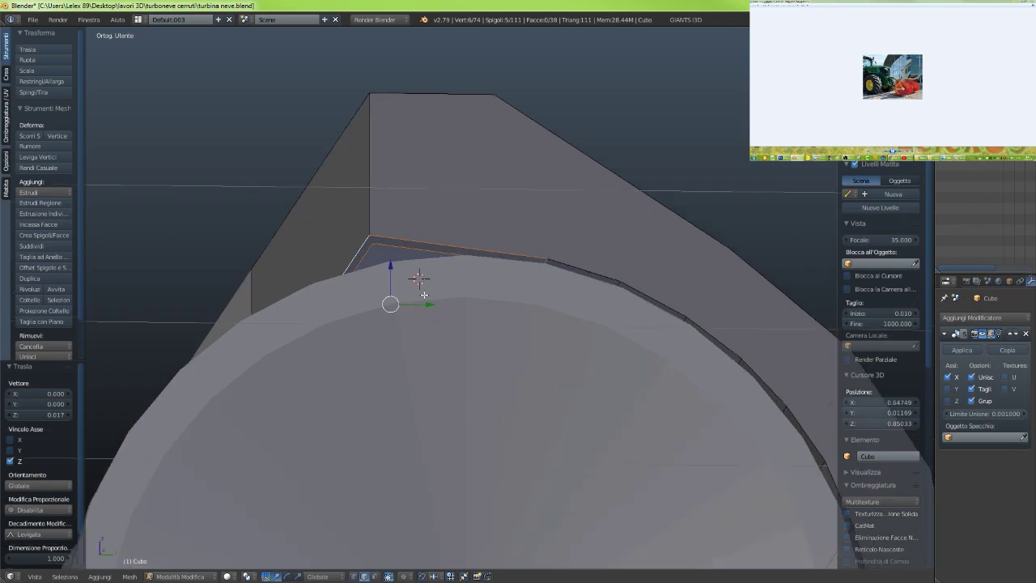
scroll(424, 294, up, 3)
shift+middle_drag(389, 280, 477, 399)
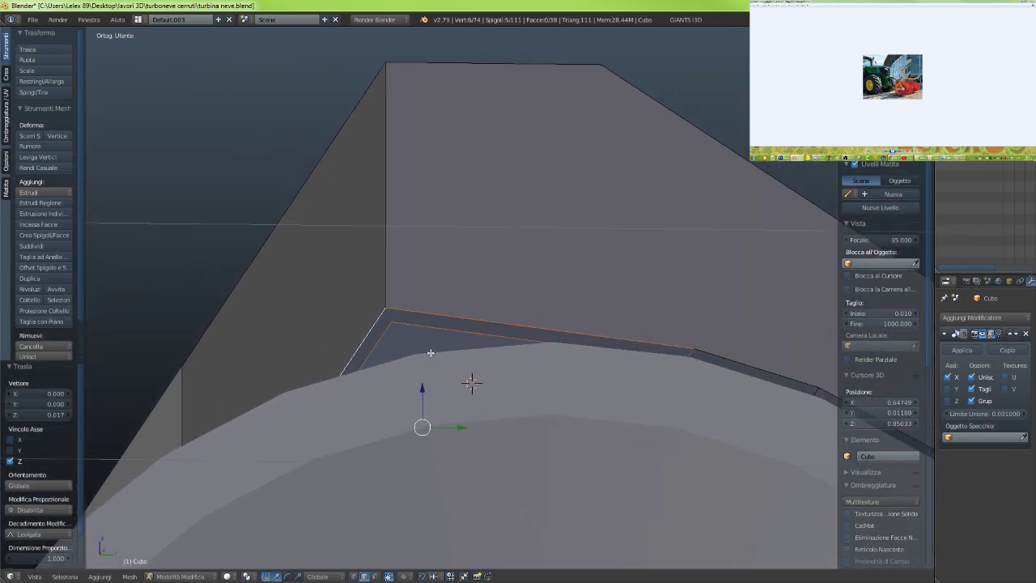
middle_drag(396, 315, 416, 306)
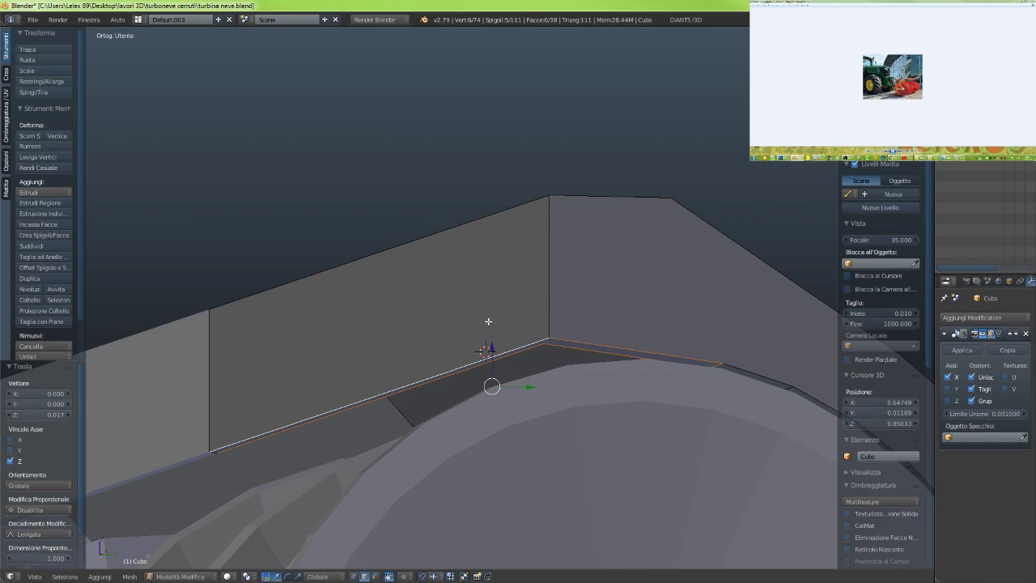
middle_drag(488, 322, 462, 307)
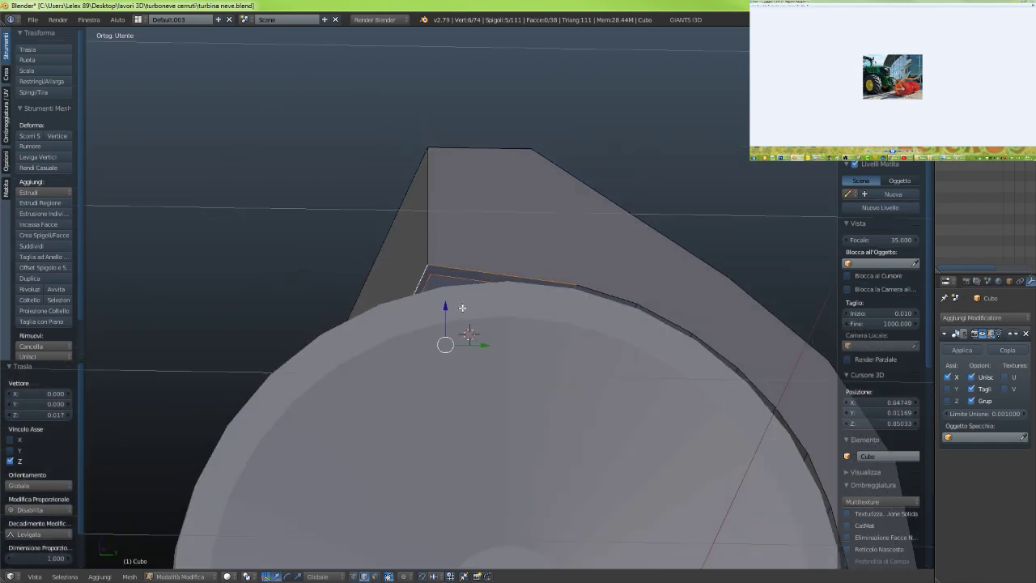
Isolate the housing in local view and examine the narrow strip beneath the front face and its inner corner from below
key(KP_Divide)
scroll(463, 307, up, 5)
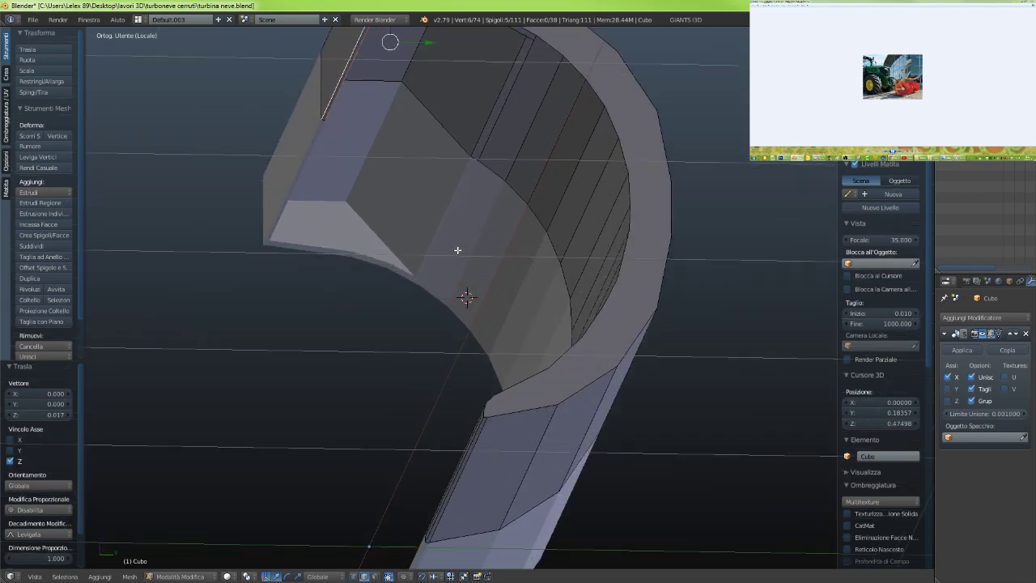
middle_drag(457, 250, 414, 271)
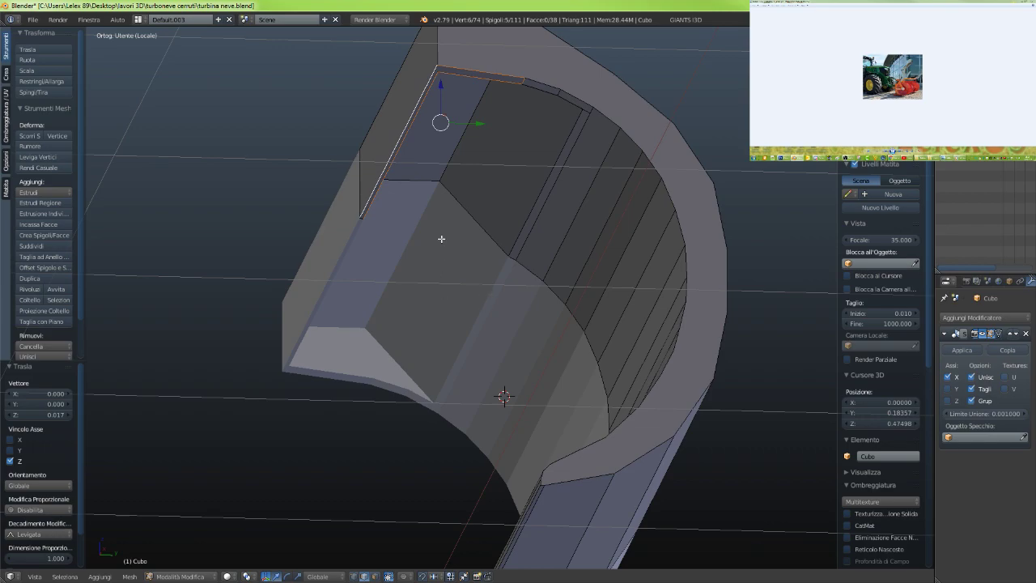
middle_drag(433, 165, 455, 216)
scroll(467, 184, down, 4)
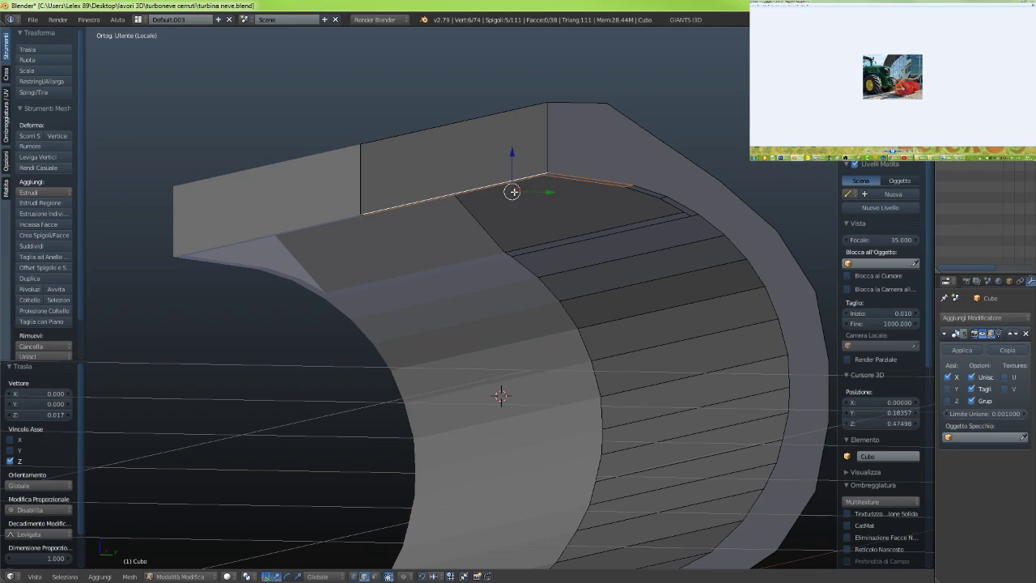
middle_drag(493, 199, 481, 199)
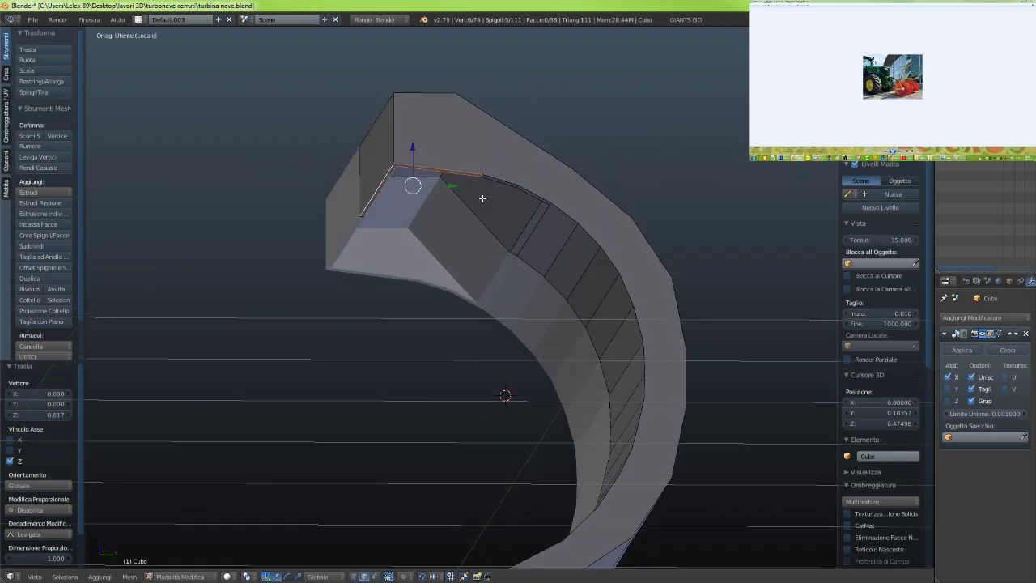
scroll(426, 176, up, 6)
scroll(470, 154, down, 5)
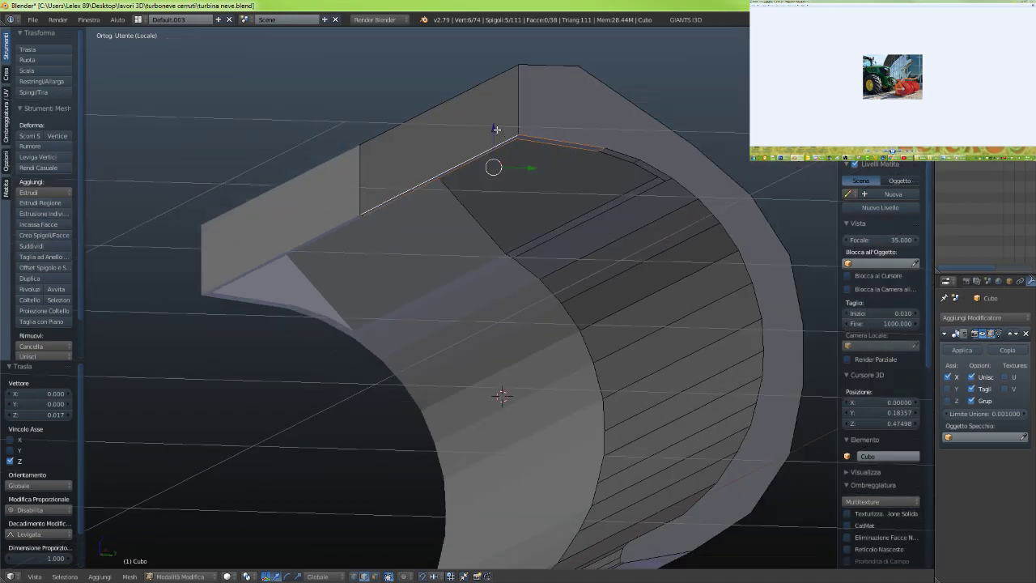
scroll(511, 164, up, 4)
middle_drag(519, 140, 537, 132)
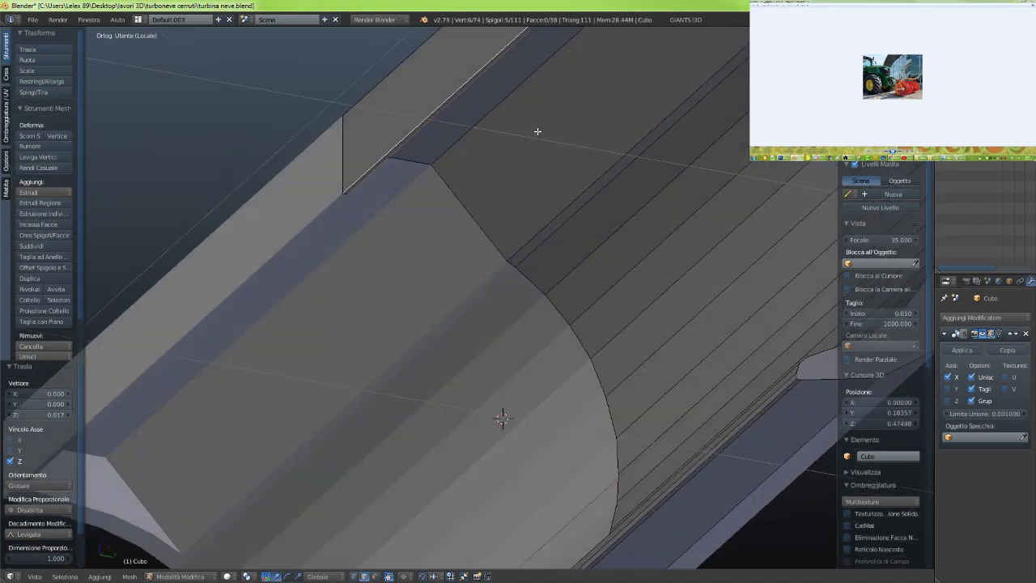
scroll(538, 131, down, 5)
middle_drag(657, 203, 478, 312)
scroll(478, 312, up, 8)
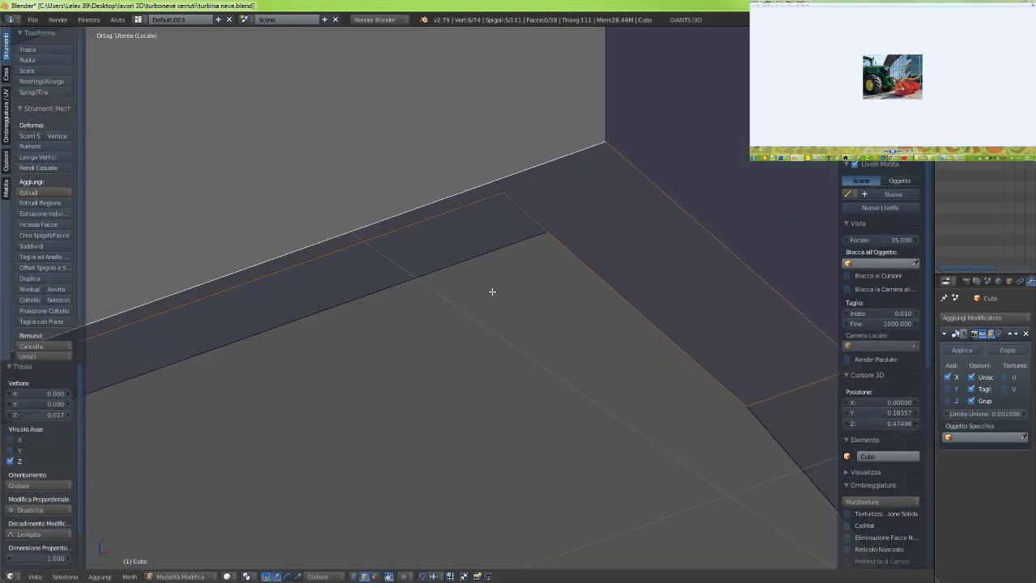
shift+middle_drag(491, 274, 518, 494)
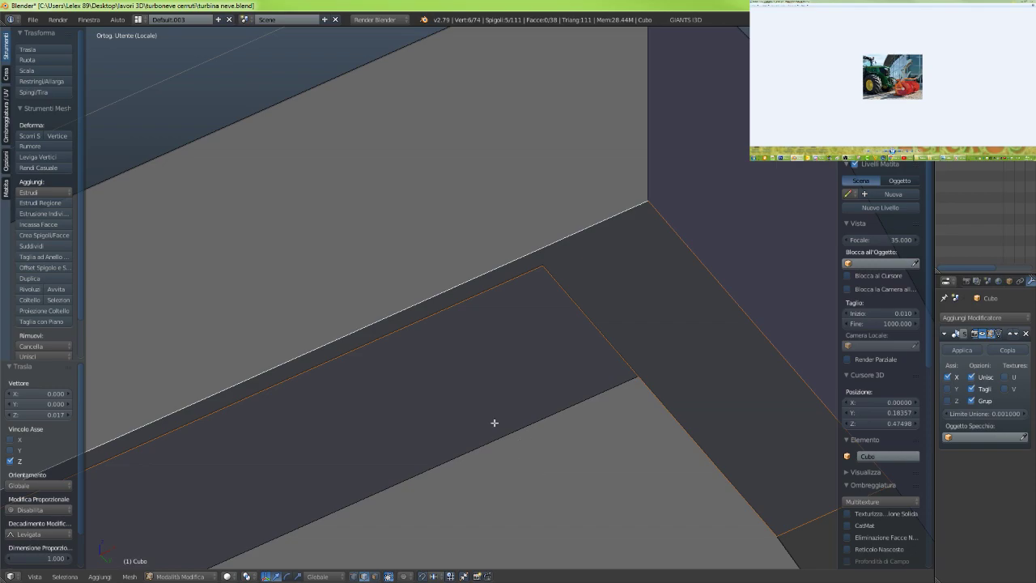
scroll(494, 422, down, 4)
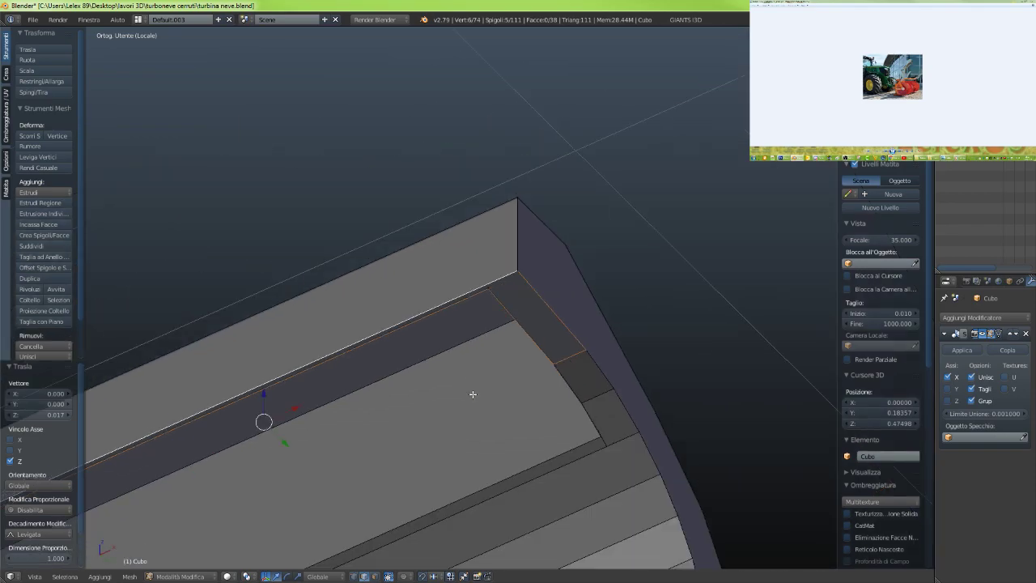
middle_drag(473, 394, 470, 356)
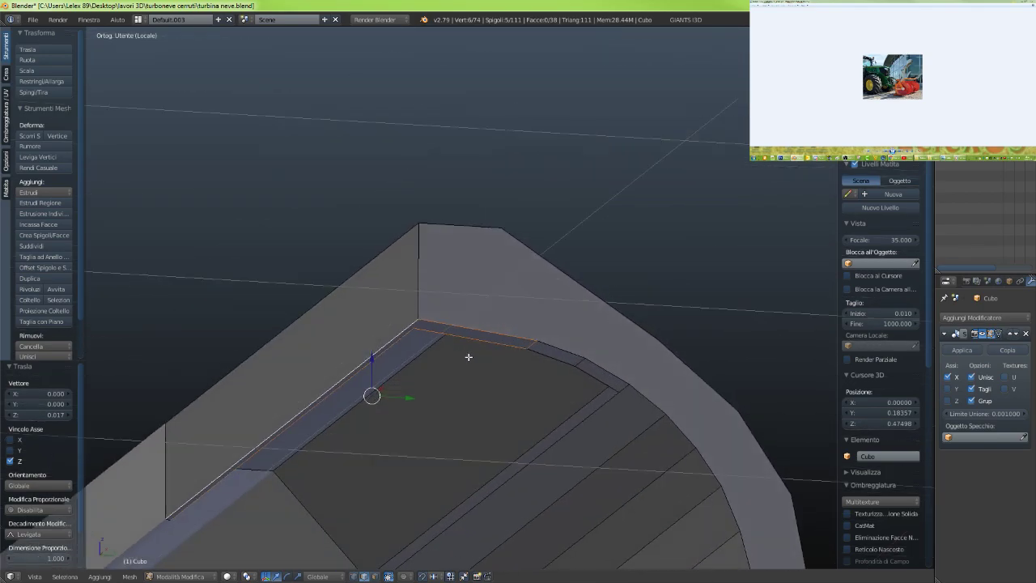
middle_drag(407, 354, 464, 377)
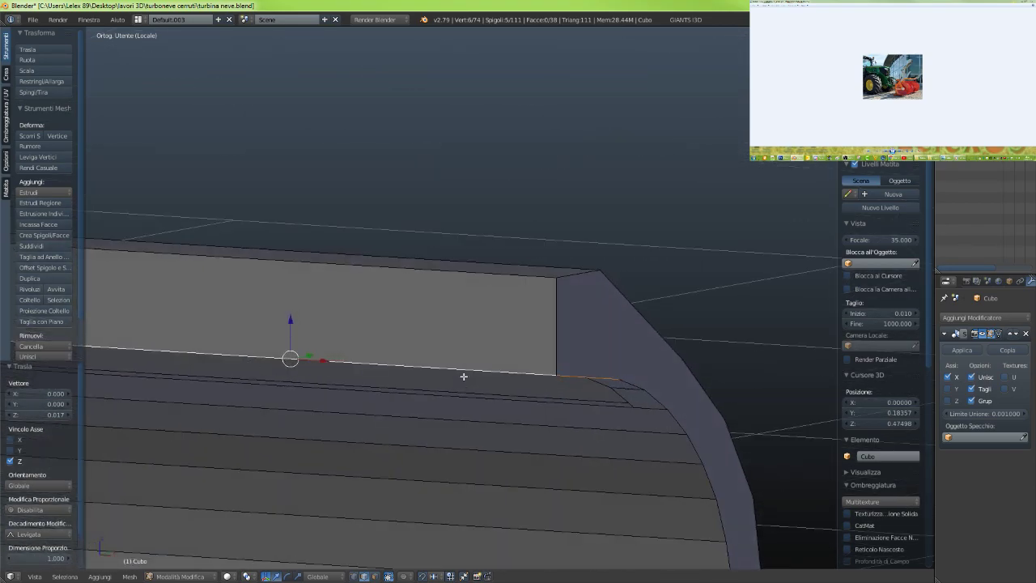
In face selection mode, select the long front face of the upper box and delete it
click(374, 576)
right_click(358, 337)
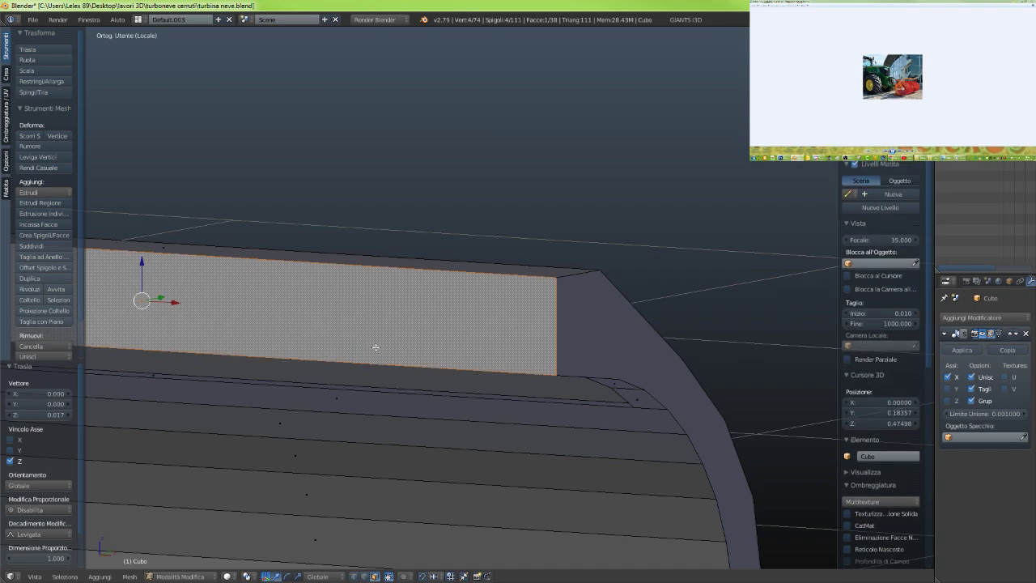
key(x)
click(376, 360)
Select the long inner face exposed behind the front opening and delete it as a face
middle_drag(376, 361, 349, 346)
right_click(351, 346)
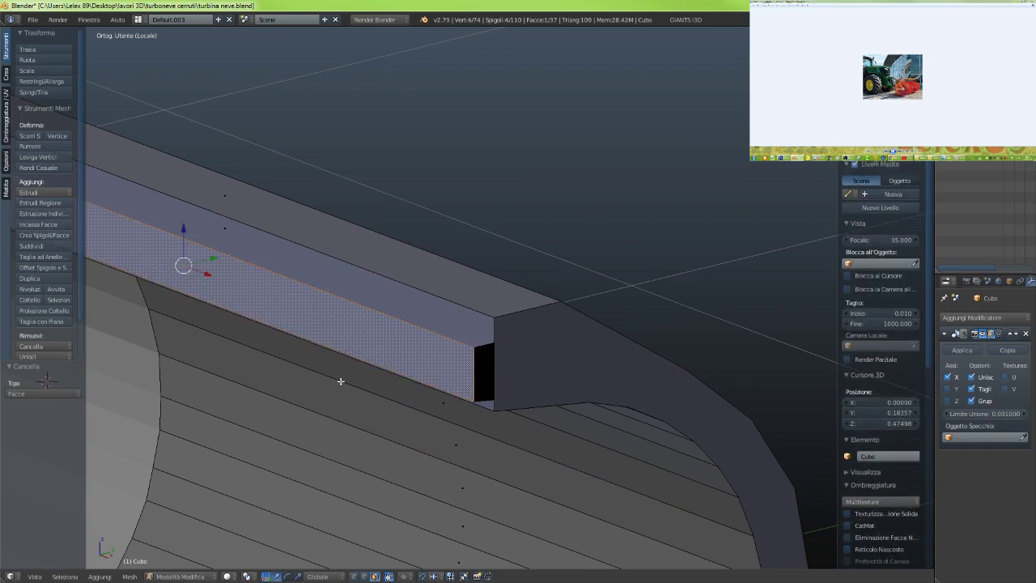
key(x)
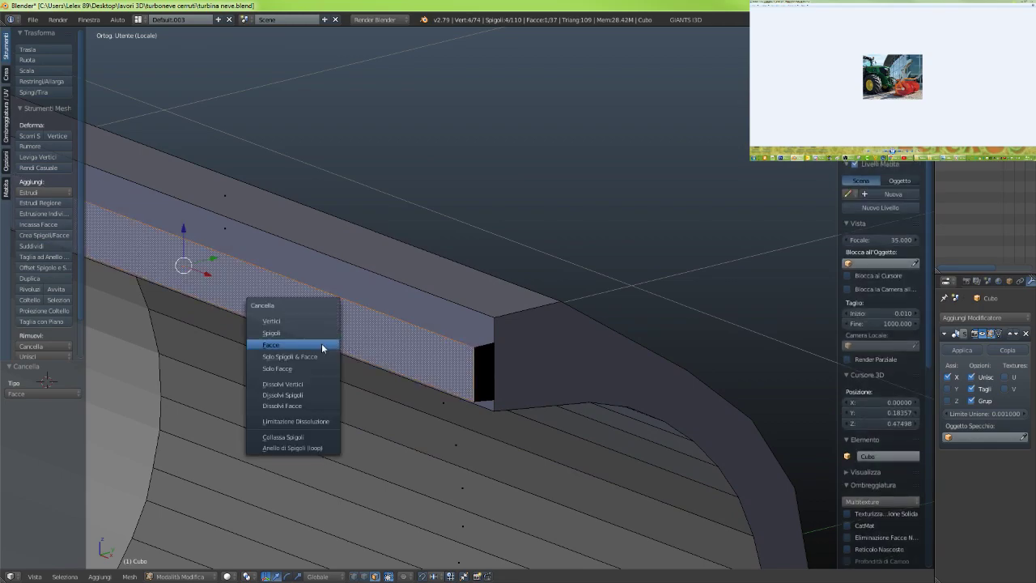
click(304, 349)
In vertex selection mode, use the Knife to cut the bottom strip from the opening's inner corner vertex to the front edge, and check it in top view
middle_drag(313, 358, 381, 300)
scroll(467, 284, up, 6)
middle_drag(441, 283, 435, 142)
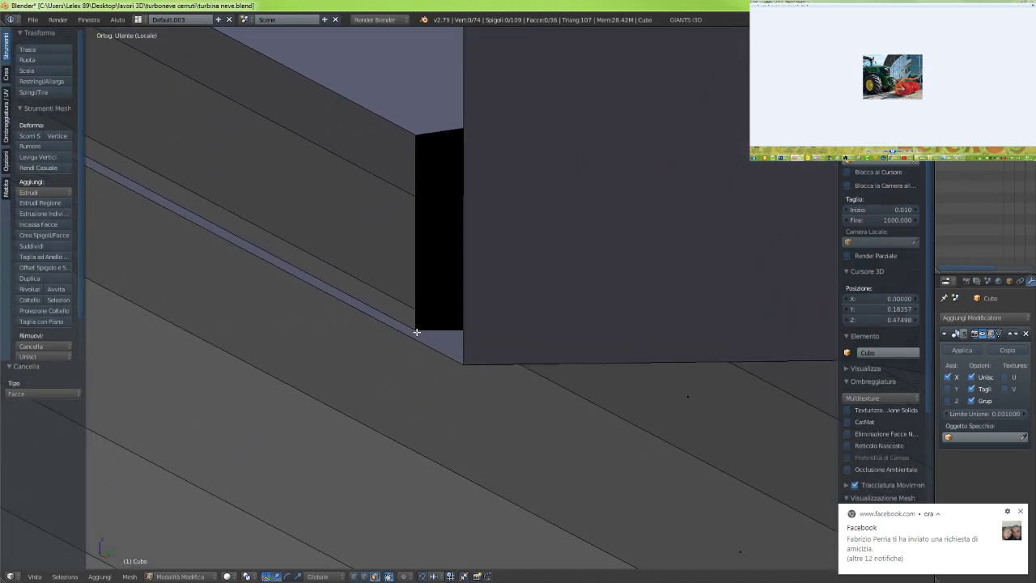
scroll(406, 334, down, 3)
mouse_move(403, 331)
middle_down()
mouse_move(384, 284)
mouse_move(415, 292)
mouse_move(413, 331)
middle_up()
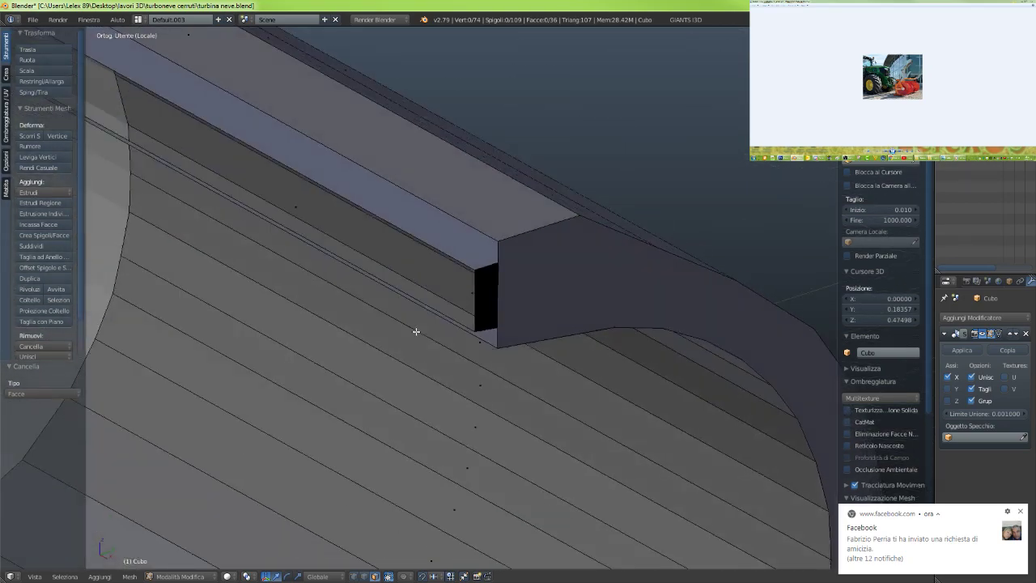
scroll(494, 342, up, 8)
shift+middle_drag(493, 314, 476, 233)
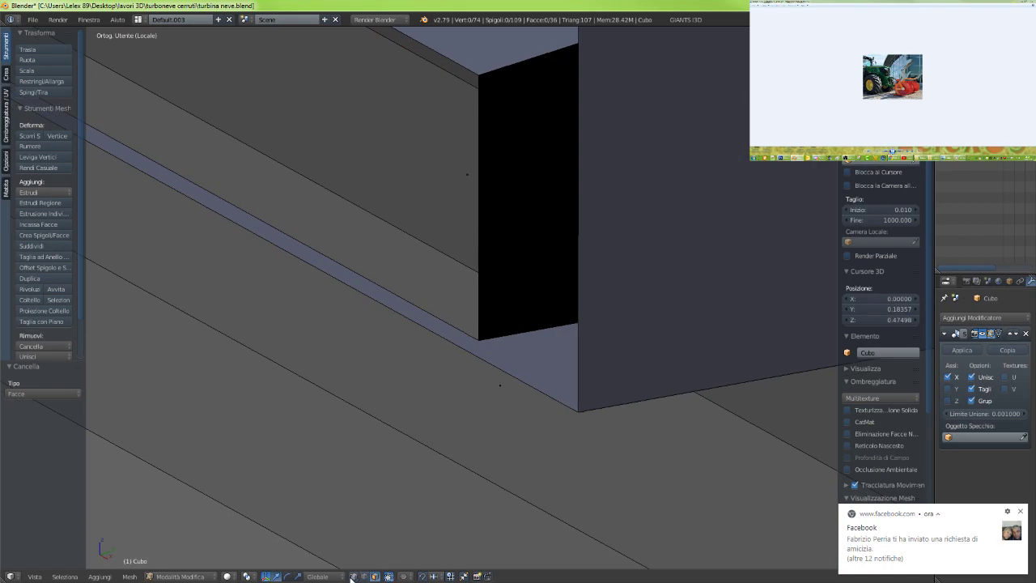
right_click(480, 339)
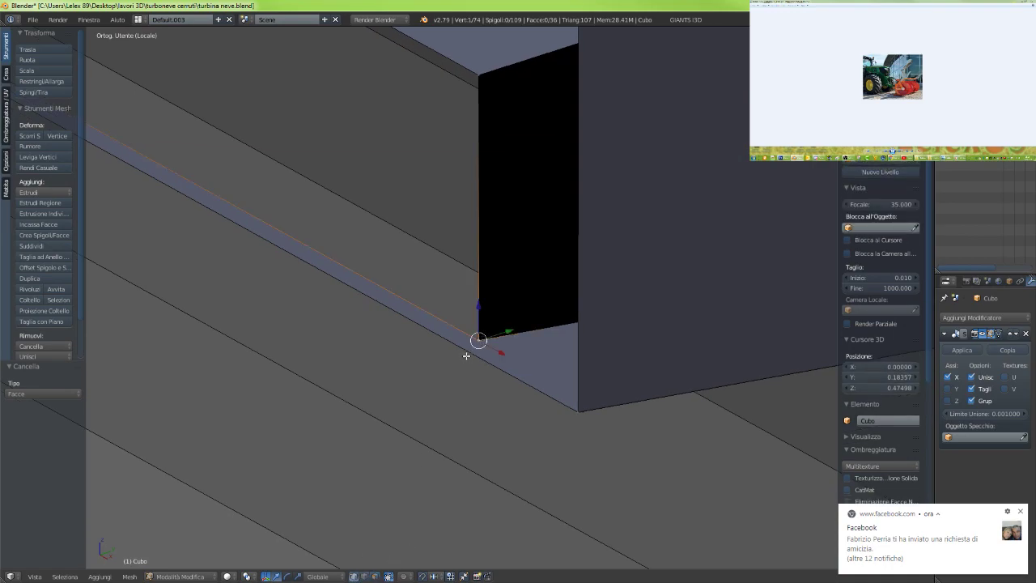
key(k)
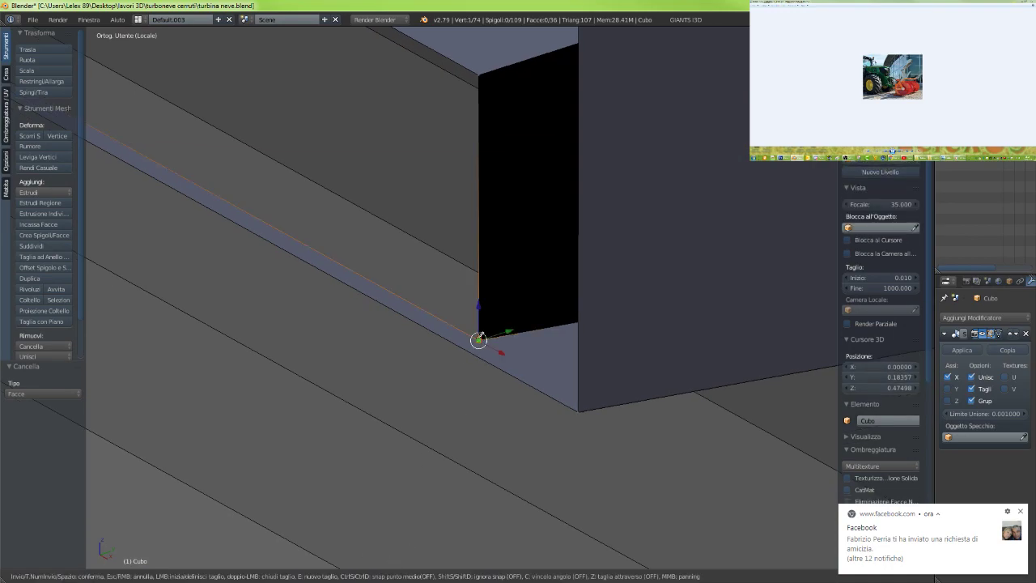
click(479, 338)
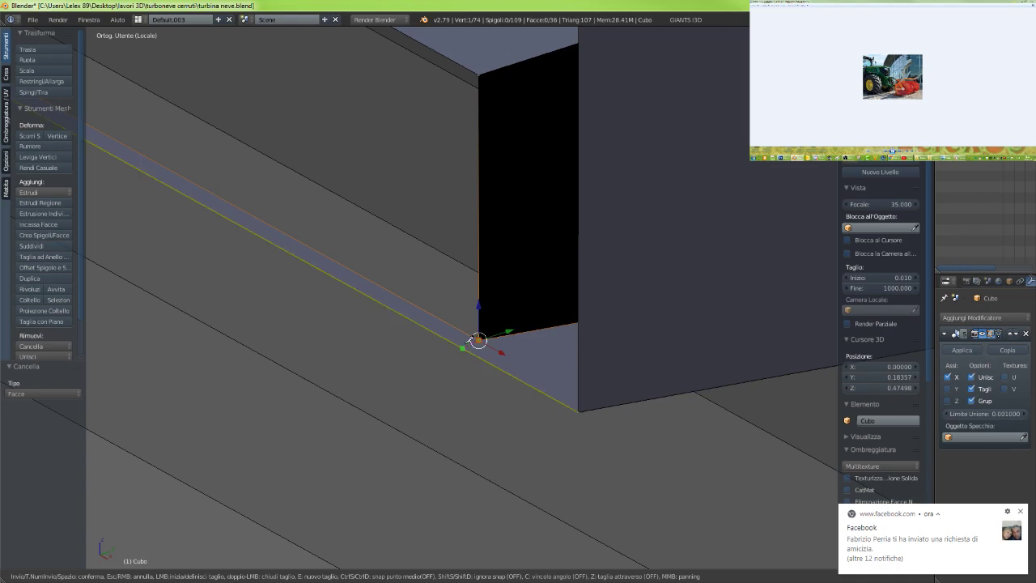
key(ctrl)
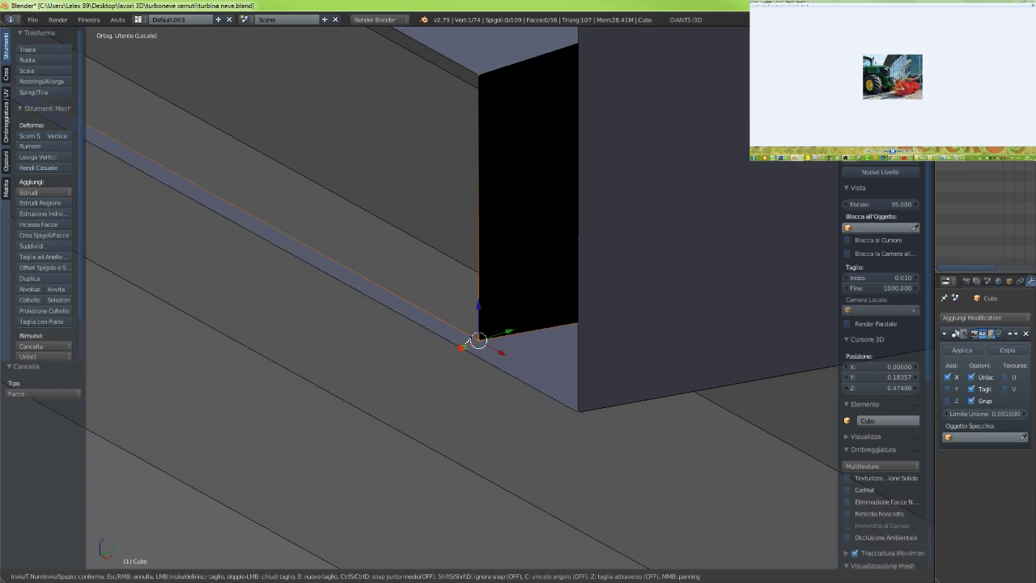
key(Return)
middle_drag(462, 393, 473, 395)
key(KP_7)
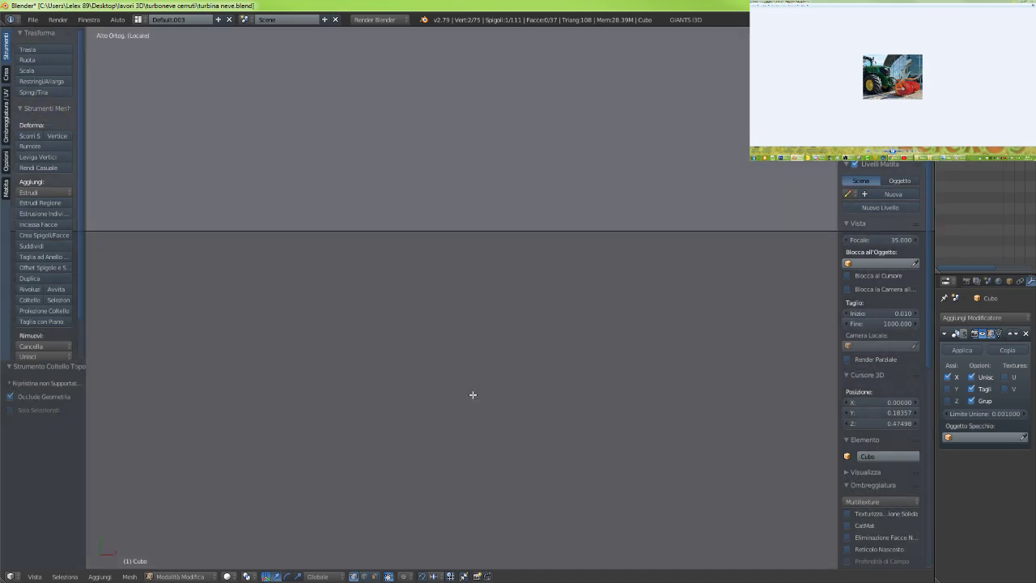
In wireframe top view, move the cut's front-edge vertex about -0.003 along X in line with the opening's inner corner vertex
key(z)
key(KP_Decimal)
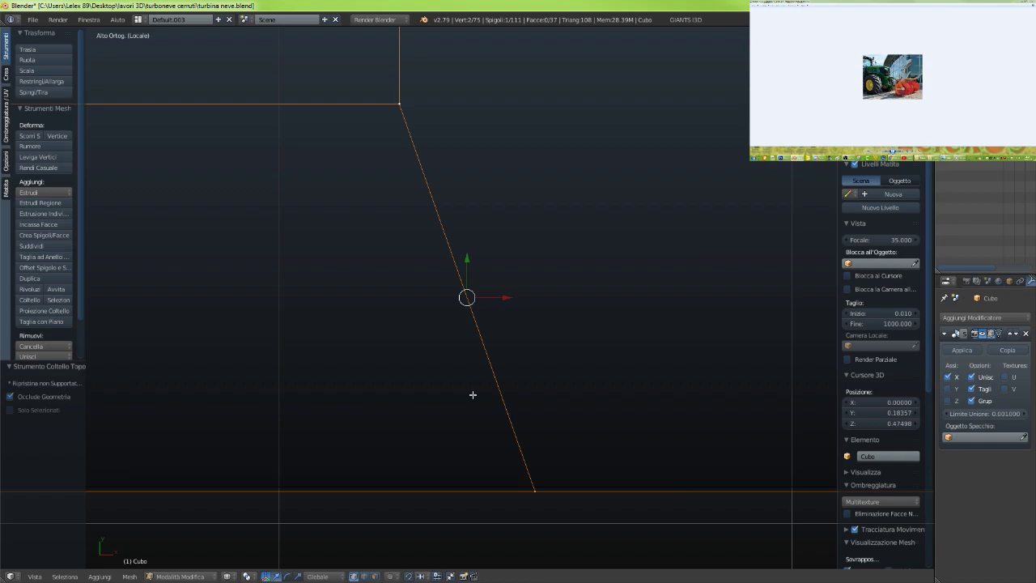
scroll(473, 394, down, 2)
right_click(511, 431)
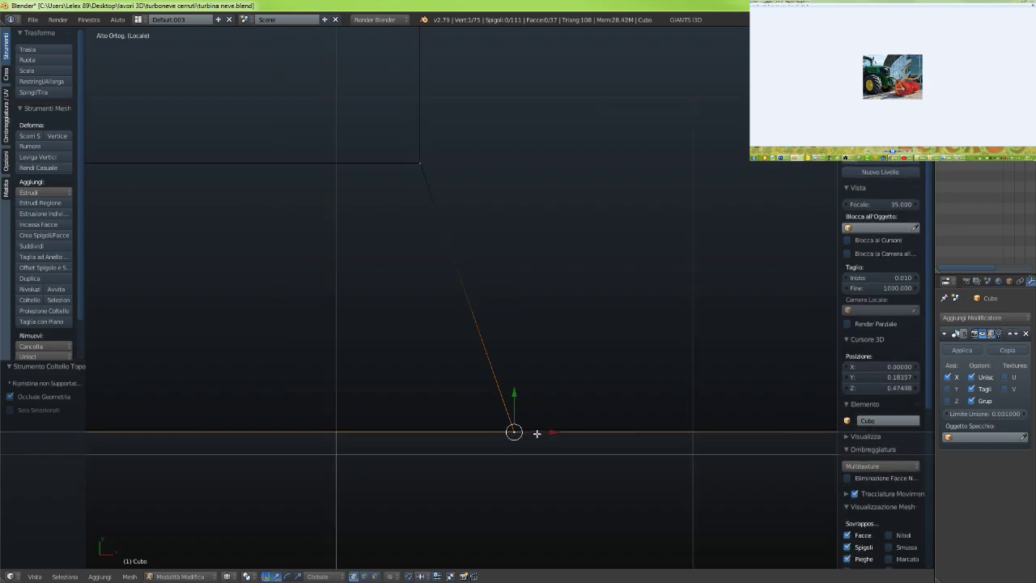
key(g)
key(x)
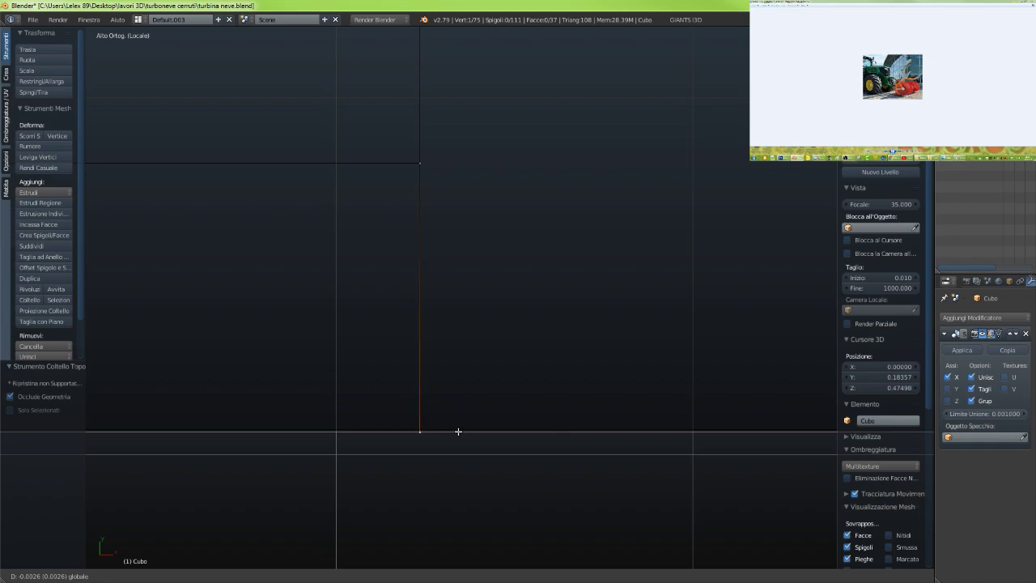
click(458, 431)
scroll(458, 430, down, 2)
Fine-tune the front-edge vertex along X with two tiny moves of about -0.00002 and 0.000008 to straighten the cut edge
scroll(459, 429, up, 4)
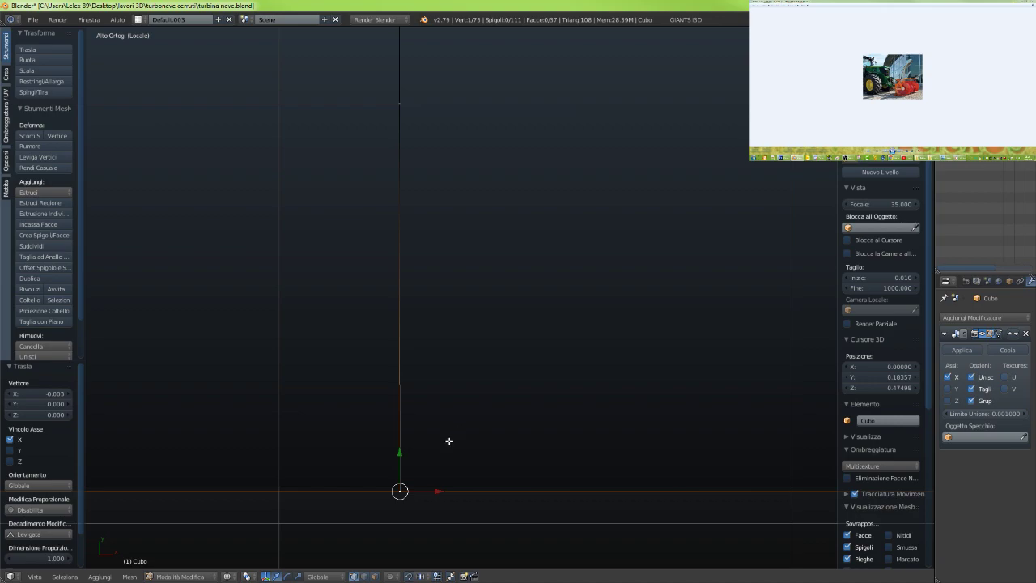
key(g)
key(x)
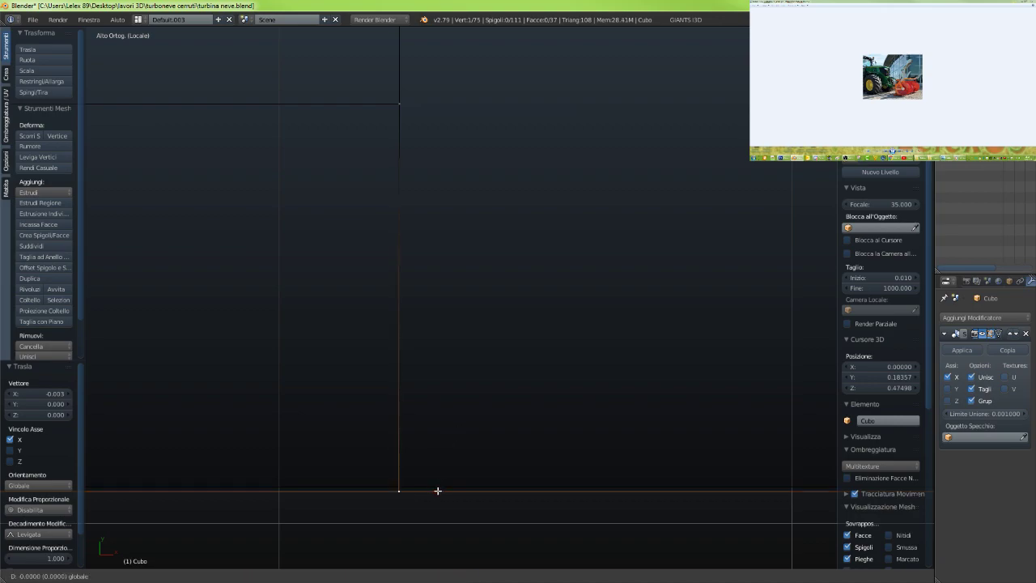
click(437, 490)
scroll(453, 456, down, 2)
scroll(454, 453, up, 2)
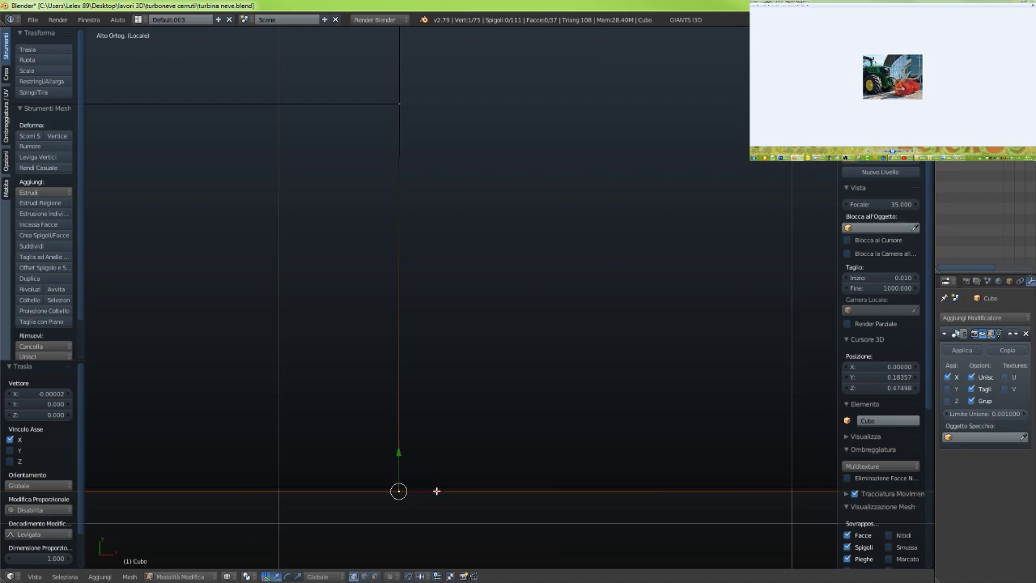
key(g)
key(x)
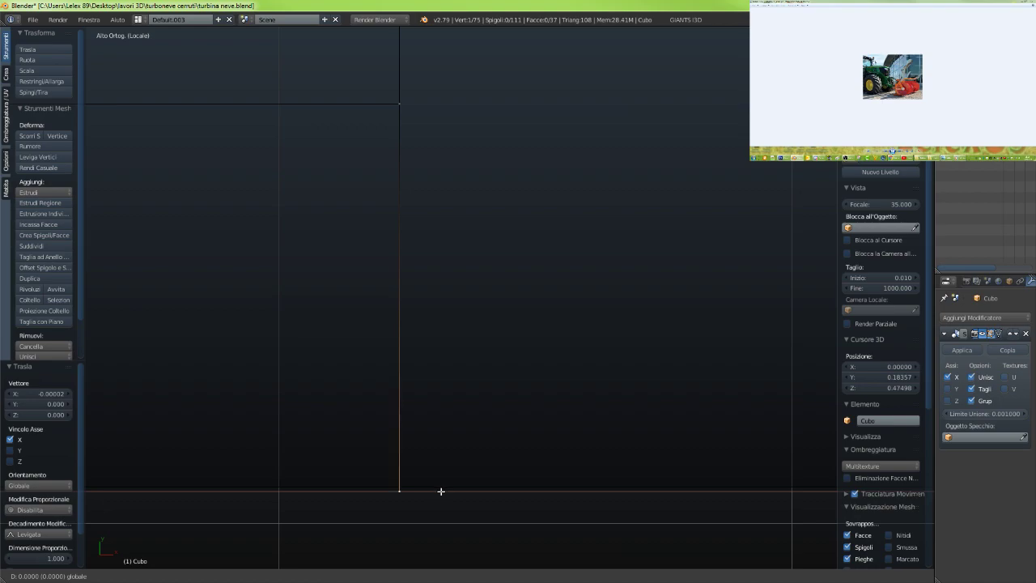
click(440, 491)
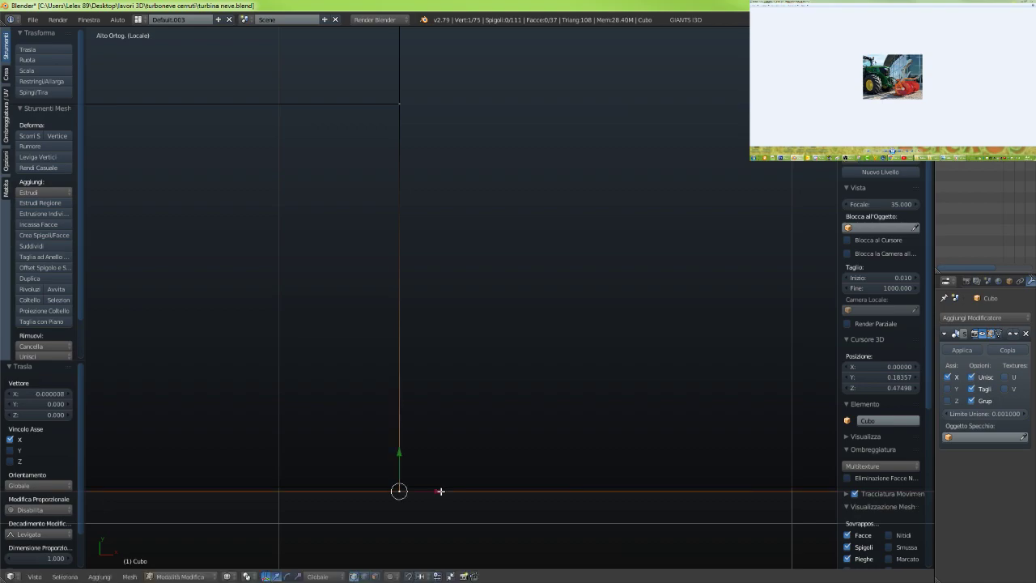
In solid shading and face selection mode, delete the long narrow strip face under the front opening
middle_drag(440, 490, 437, 380)
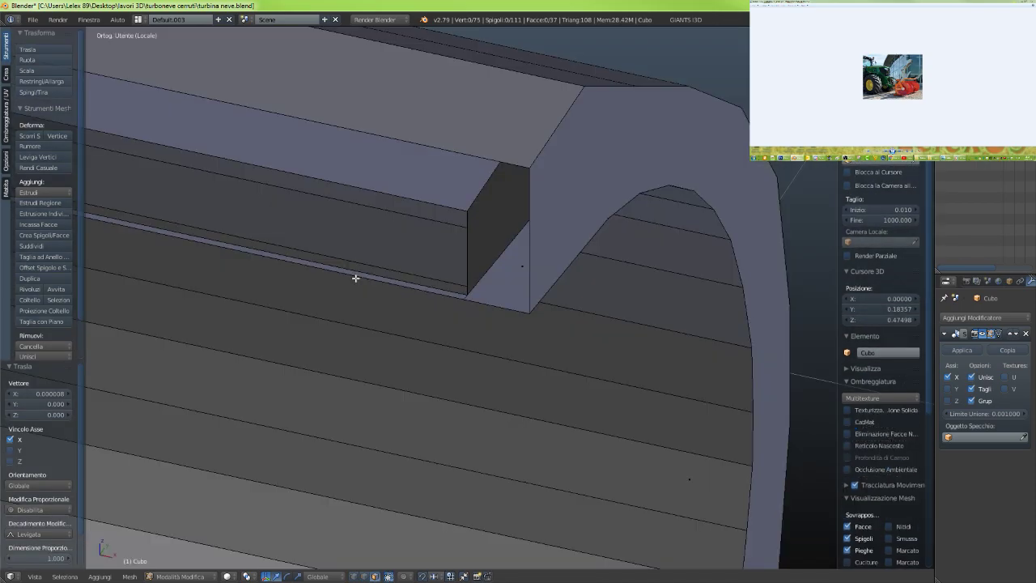
right_click(360, 277)
key(x)
click(370, 294)
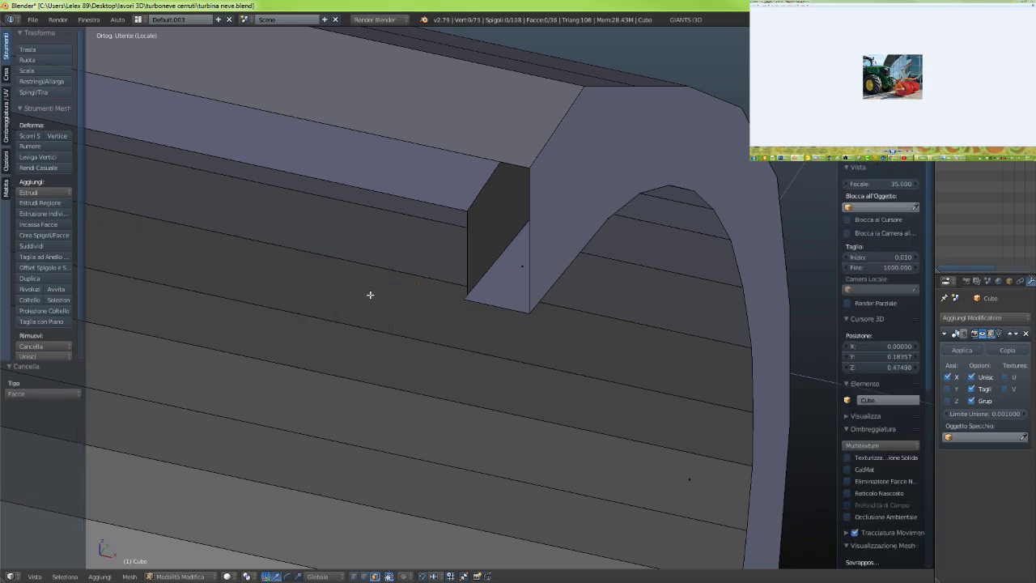
In vertex selection mode, select the inner corner vertex at the base of the opening's side wall and dissolve it
middle_drag(405, 358, 368, 345)
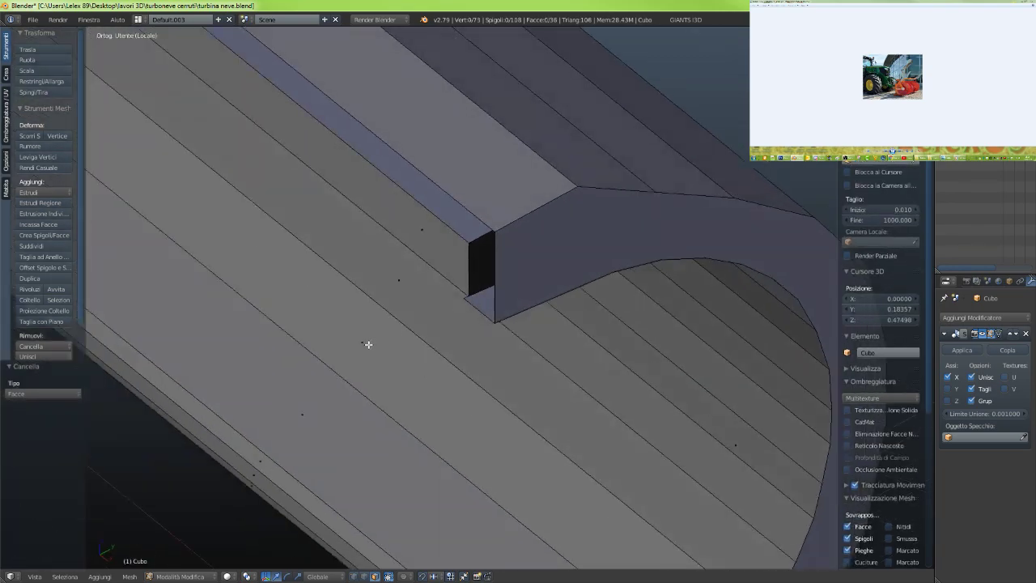
scroll(476, 307, up, 4)
scroll(477, 309, up, 2)
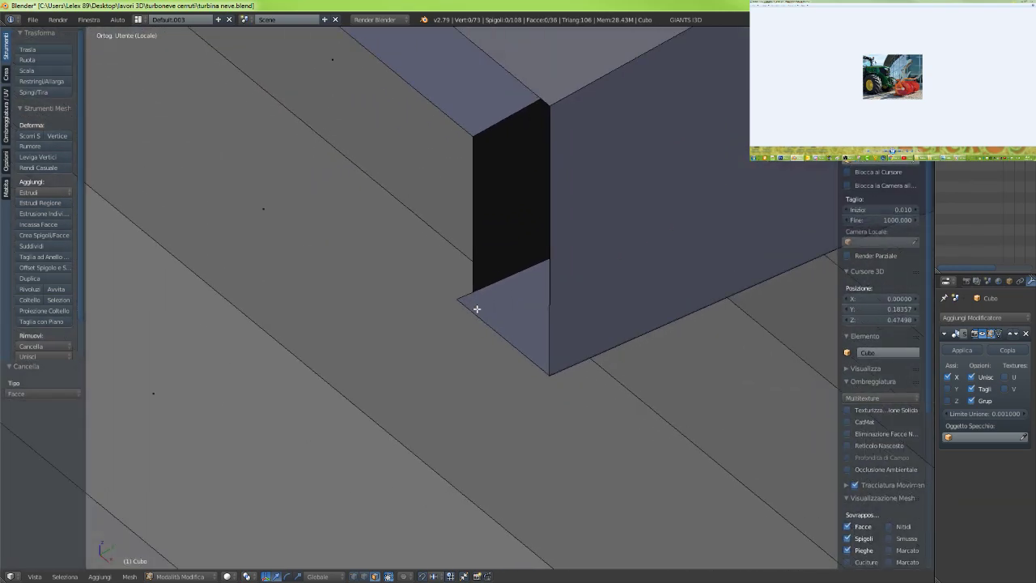
scroll(478, 300, up, 2)
right_click(473, 317)
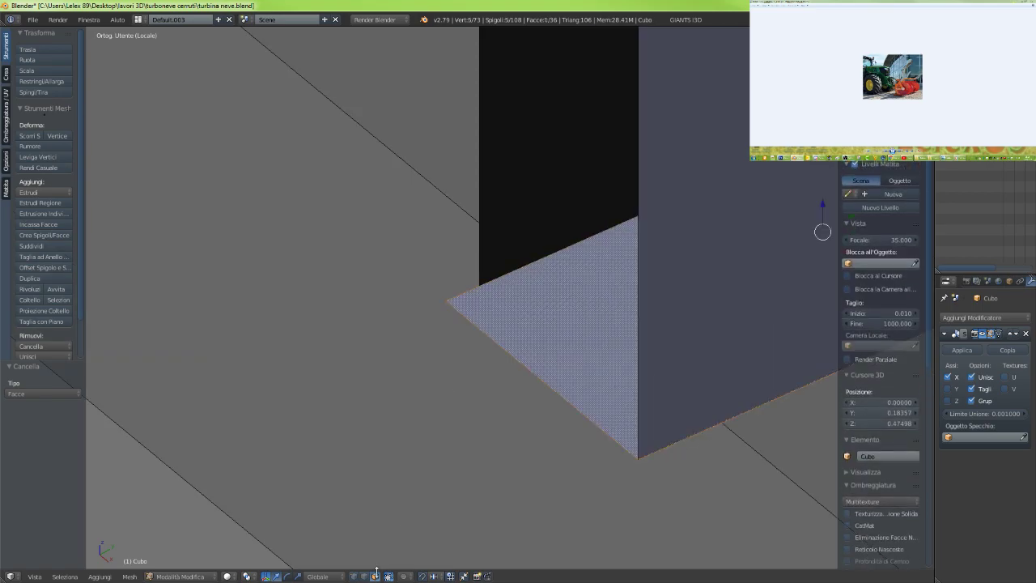
right_click(483, 287)
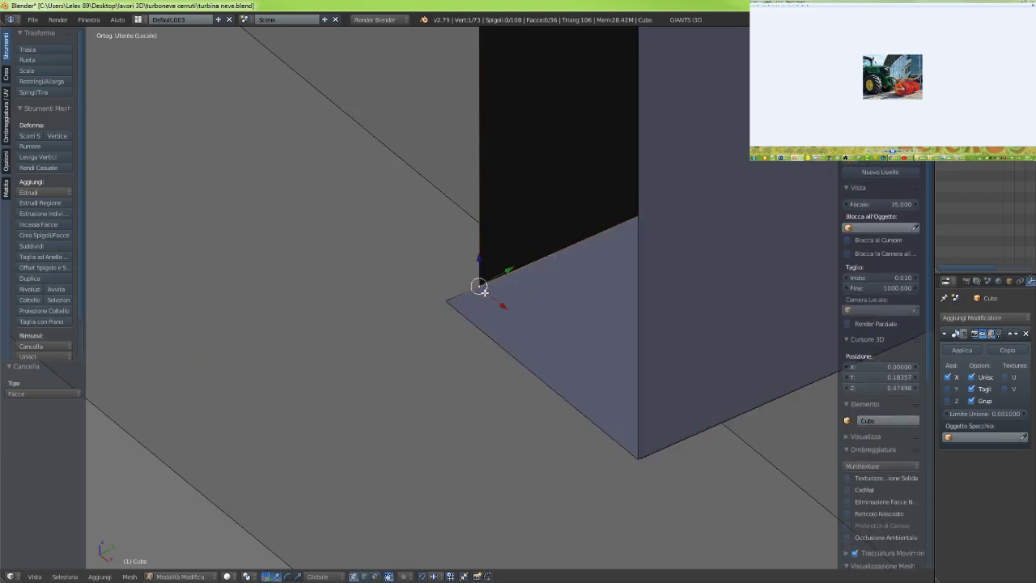
key(x)
click(470, 333)
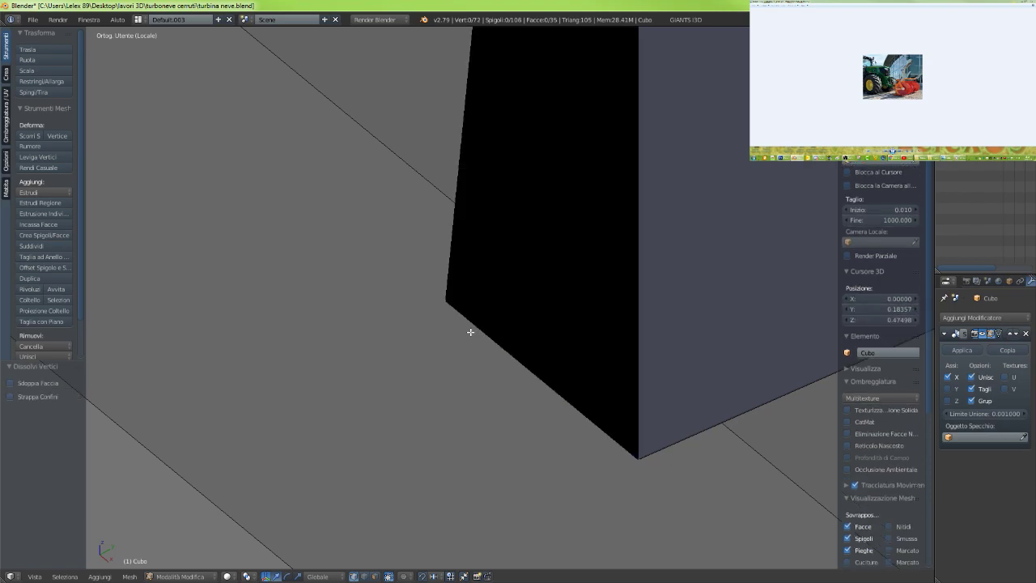
Select the long inner edge of the opening and, in wireframe right view, move it about -0.007 along Y toward the front plane
mouse_move(472, 335)
middle_down()
mouse_move(480, 264)
mouse_move(437, 192)
mouse_move(469, 219)
mouse_move(392, 203)
middle_up()
scroll(437, 192, down, 4)
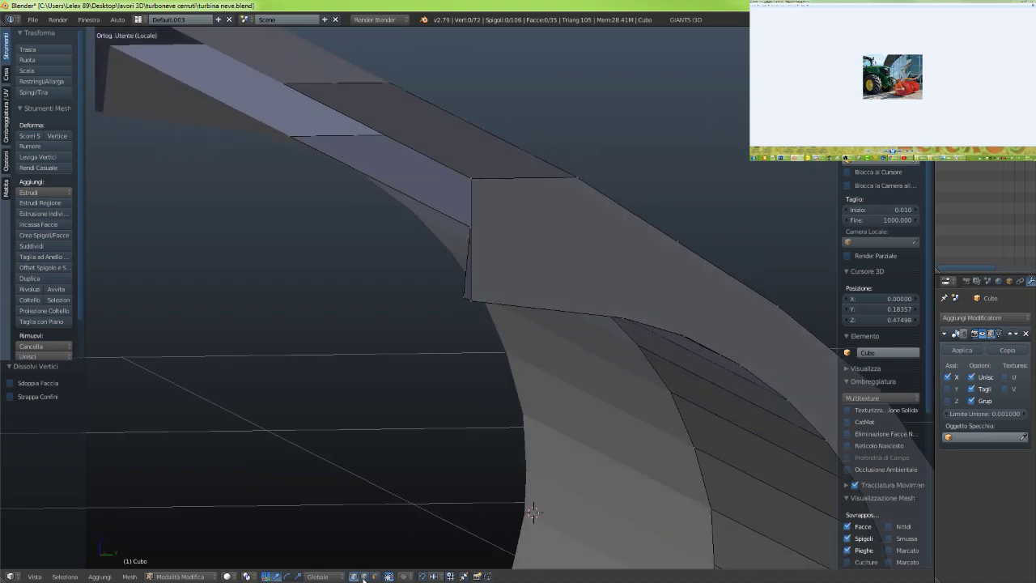
right_click(418, 200)
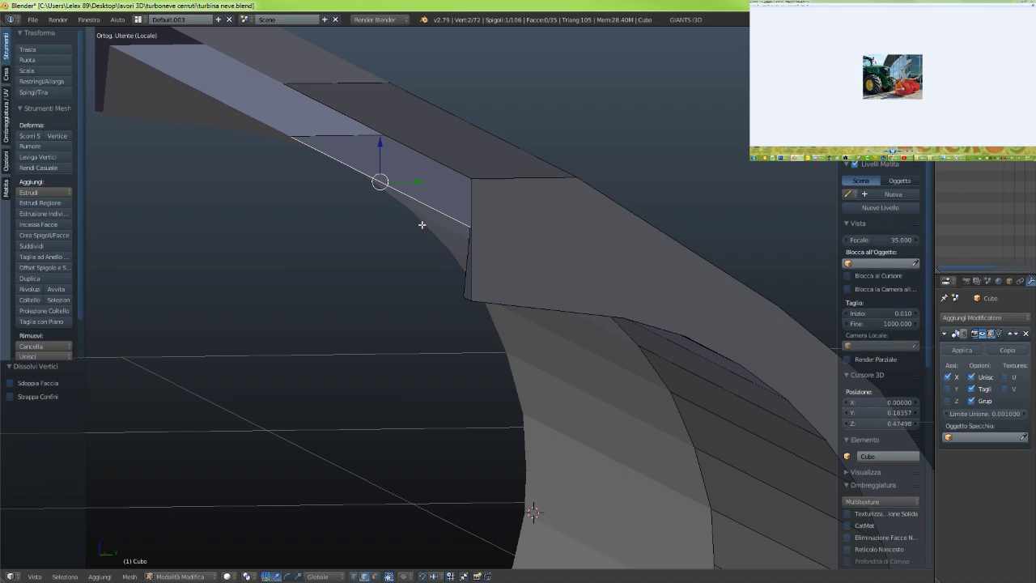
key(KP_3)
key(z)
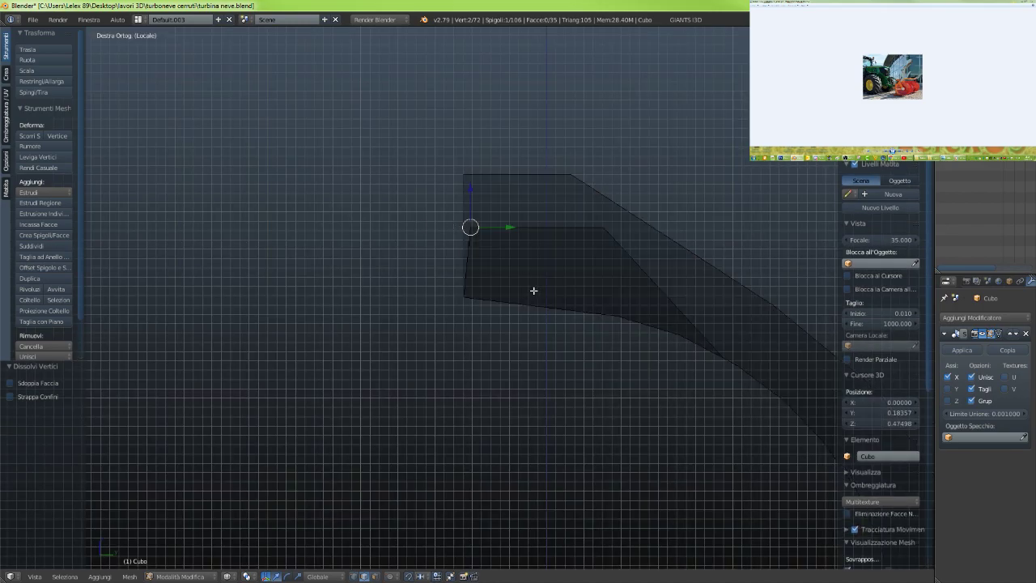
scroll(533, 291, up, 6)
shift+middle_drag(506, 160, 509, 264)
drag(519, 196, 499, 199)
scroll(501, 202, up, 5)
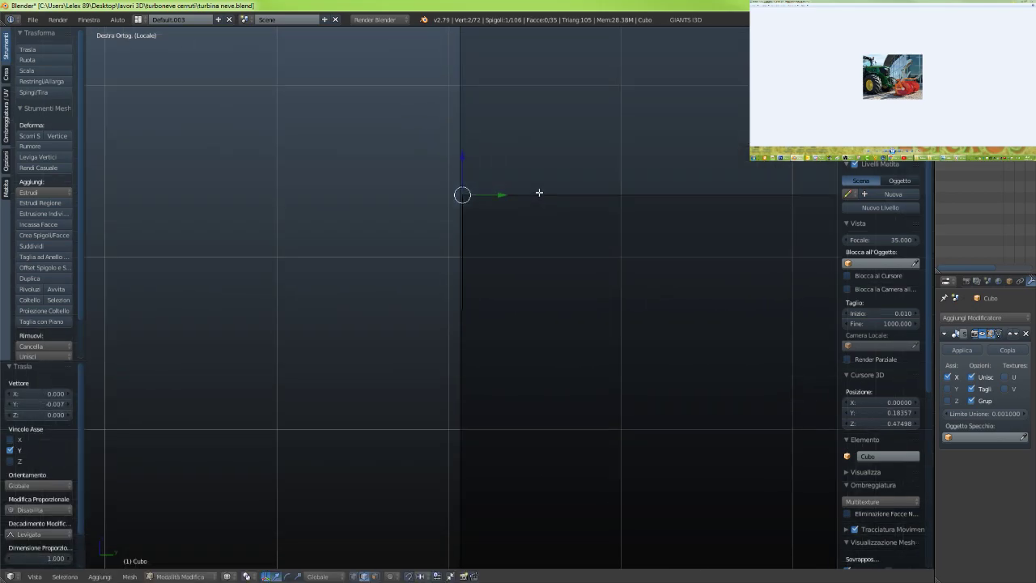
Nudge the same edge about -0.000116 along Y so it lines up exactly with the housing's vertical front edge
shift+middle_drag(539, 192, 536, 219)
scroll(516, 241, up, 6)
shift+middle_drag(488, 121, 510, 294)
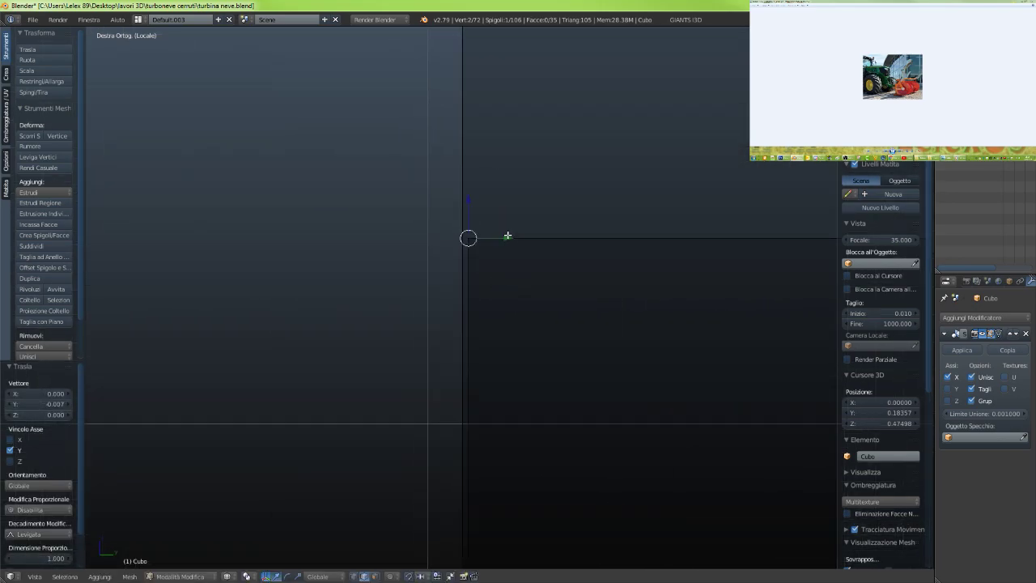
drag(507, 239, 500, 238)
scroll(496, 243, up, 9)
shift+middle_drag(499, 188, 490, 456)
In edge selection mode, select the edges bordering the gap at the front of the opening and fill them with a new L-shaped face
mouse_move(492, 364)
middle_down()
mouse_move(495, 326)
mouse_move(490, 354)
mouse_move(522, 357)
mouse_move(488, 357)
middle_up()
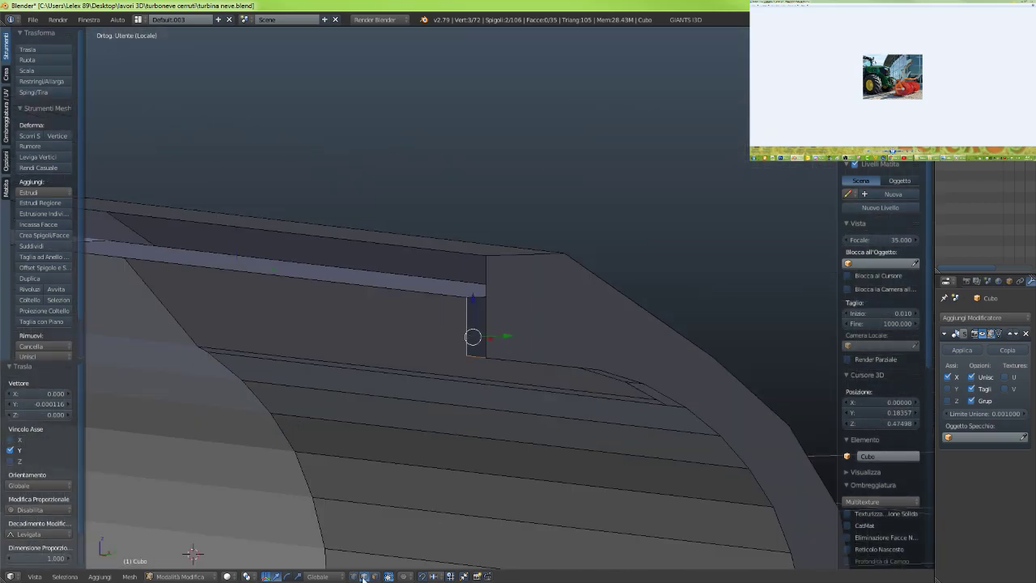
ctrl+click(491, 313)
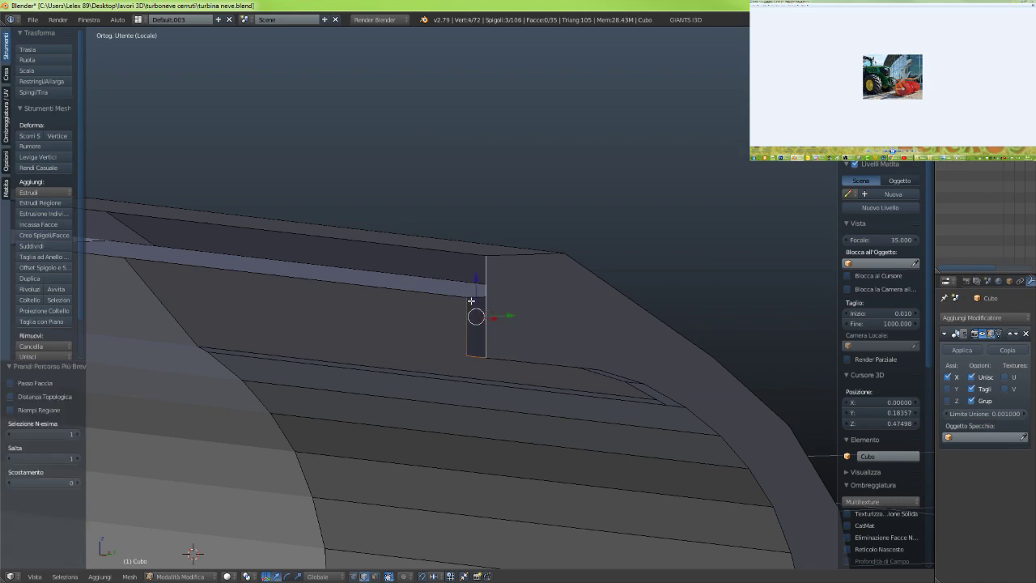
ctrl+click(320, 283)
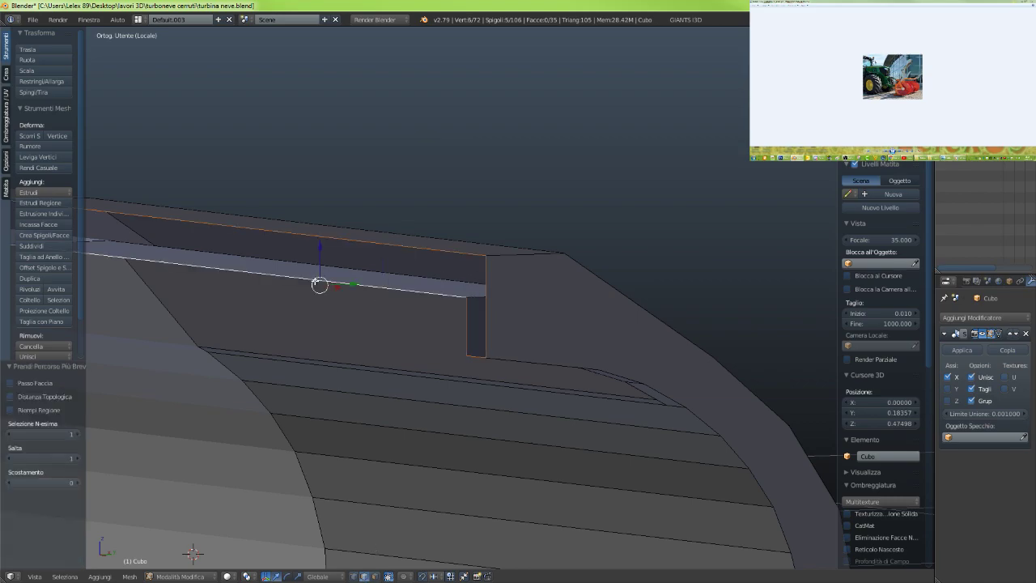
middle_drag(319, 283, 652, 326)
key(f)
scroll(442, 286, down, 4)
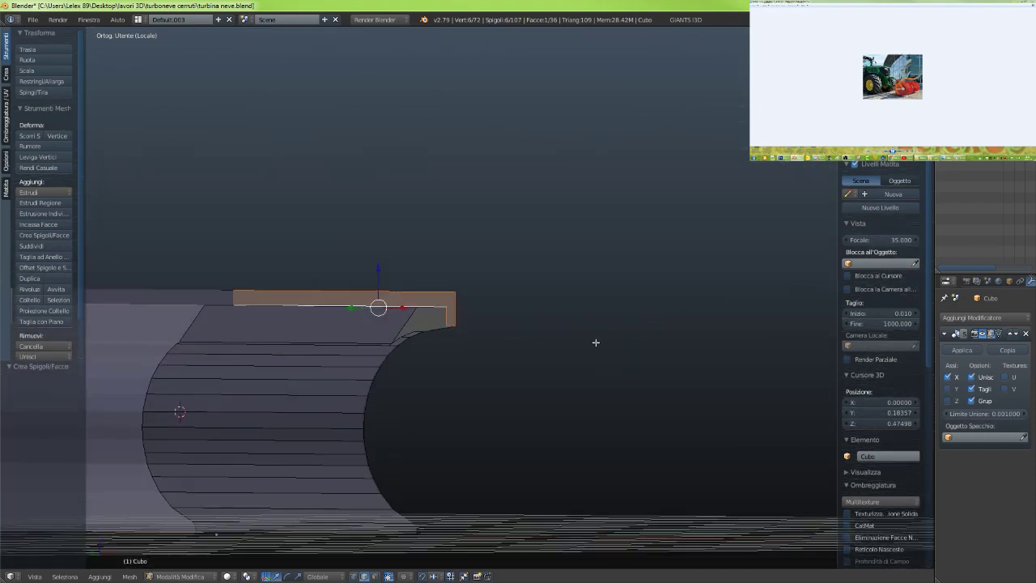
Connect the front face's lower inner corner vertex to the next vertex on the curved underside, splitting the side face
scroll(461, 349, up, 9)
middle_drag(373, 391, 360, 535)
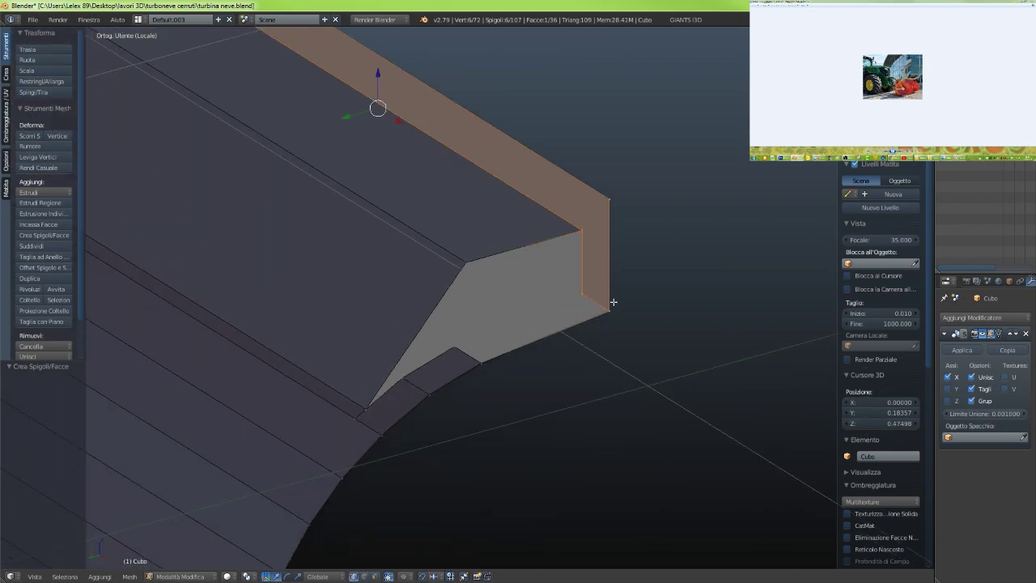
right_click(582, 293)
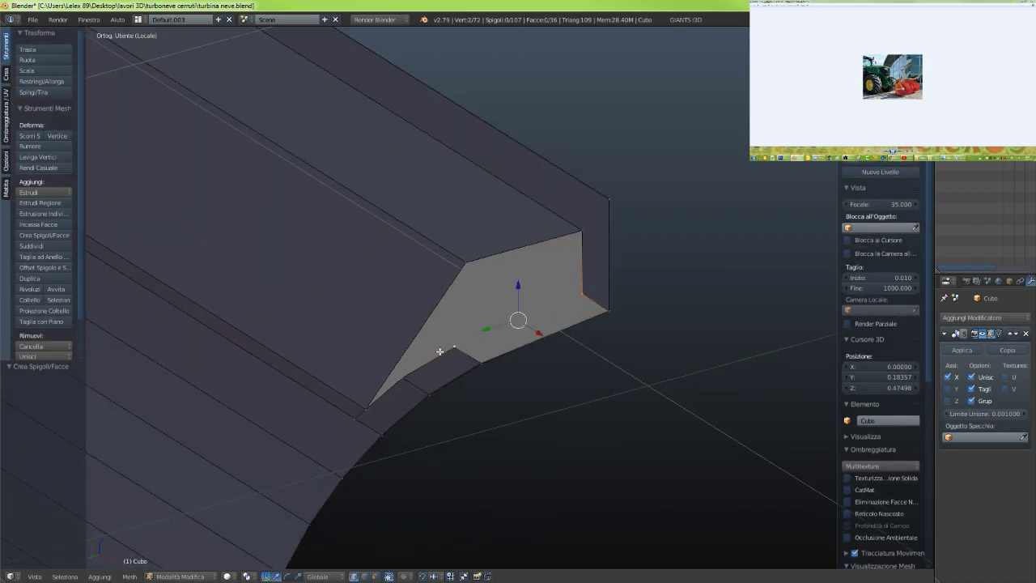
key(j)
mouse_move(439, 351)
middle_down()
mouse_move(467, 348)
mouse_move(428, 358)
mouse_move(407, 347)
mouse_move(448, 342)
middle_up()
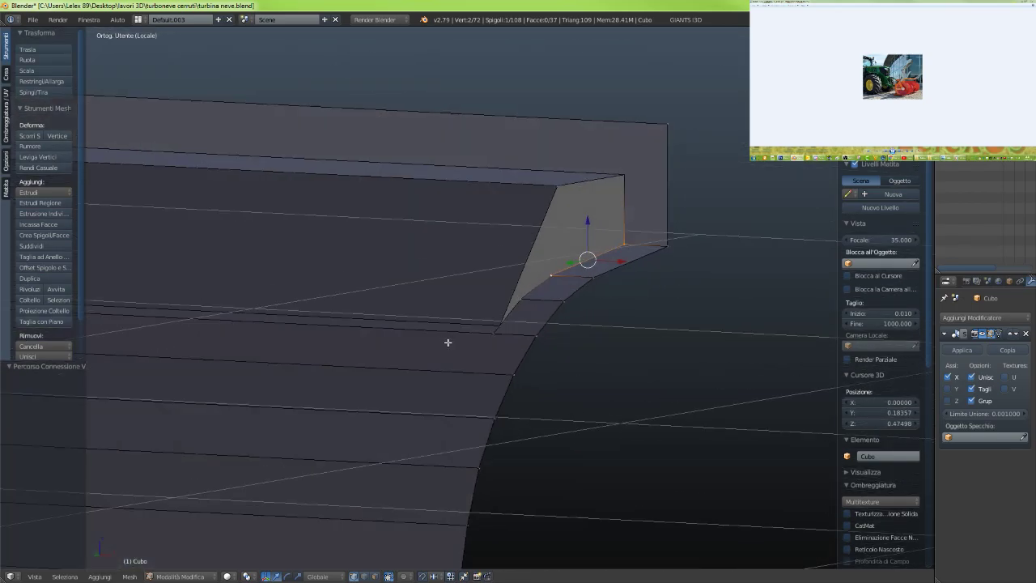
Examine the new connecting edge and the rebuilt inner side face of the housing from several angles
scroll(544, 309, down, 5)
middle_drag(536, 313, 503, 313)
middle_drag(551, 329, 477, 326)
scroll(446, 321, up, 6)
middle_drag(364, 322, 293, 324)
scroll(327, 326, down, 3)
scroll(317, 335, up, 3)
scroll(303, 329, down, 4)
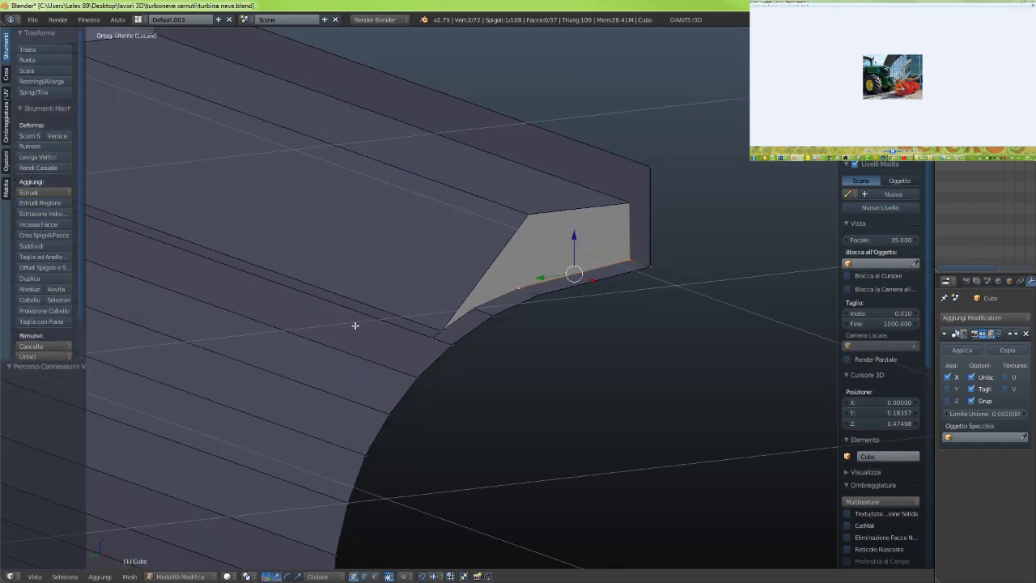
scroll(376, 332, down, 2)
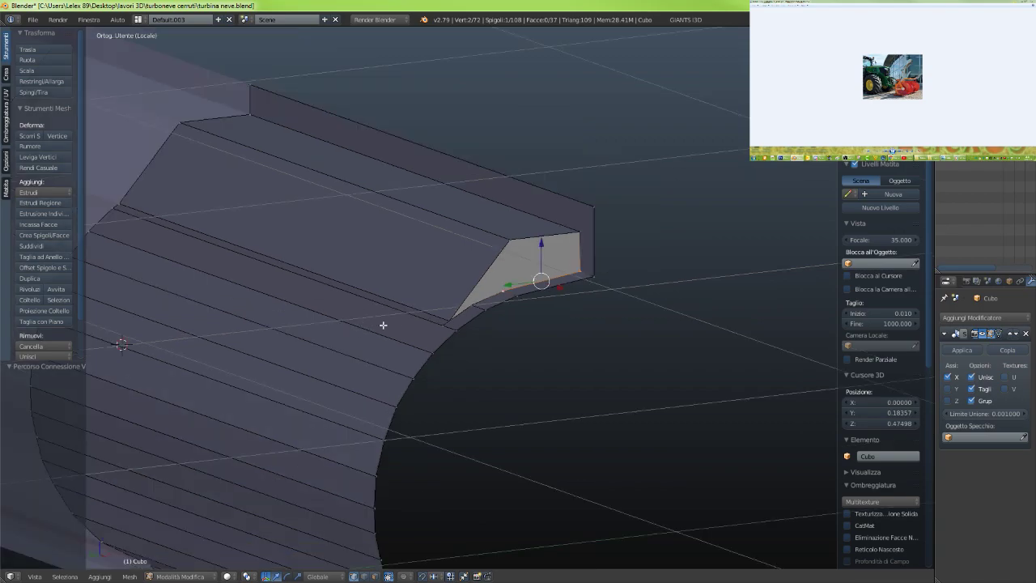
In edge selection mode, select the long edge running from the inner side face's lower tip and dissolve it
right_click(447, 319)
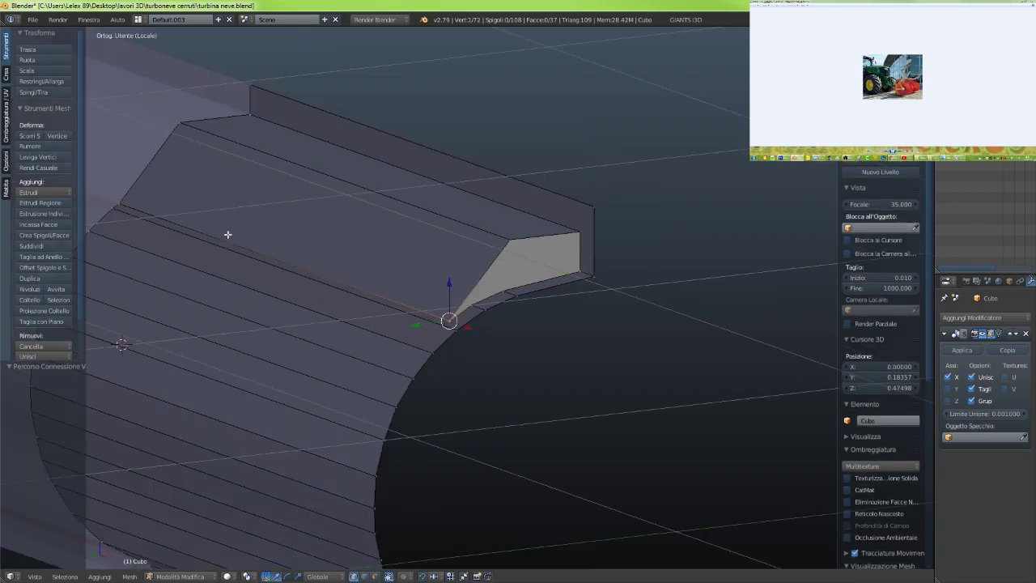
click(364, 576)
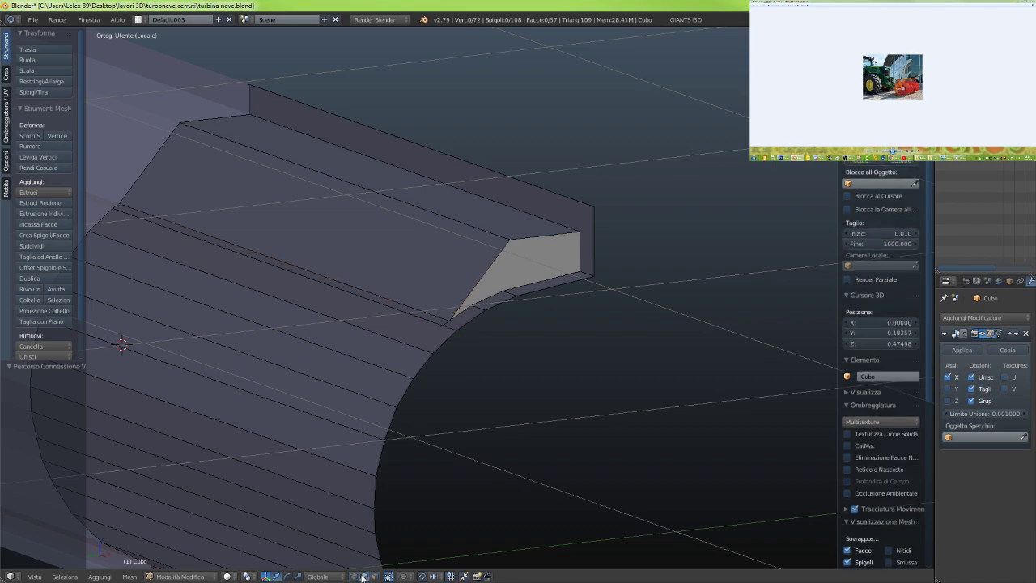
right_click(347, 285)
key(x)
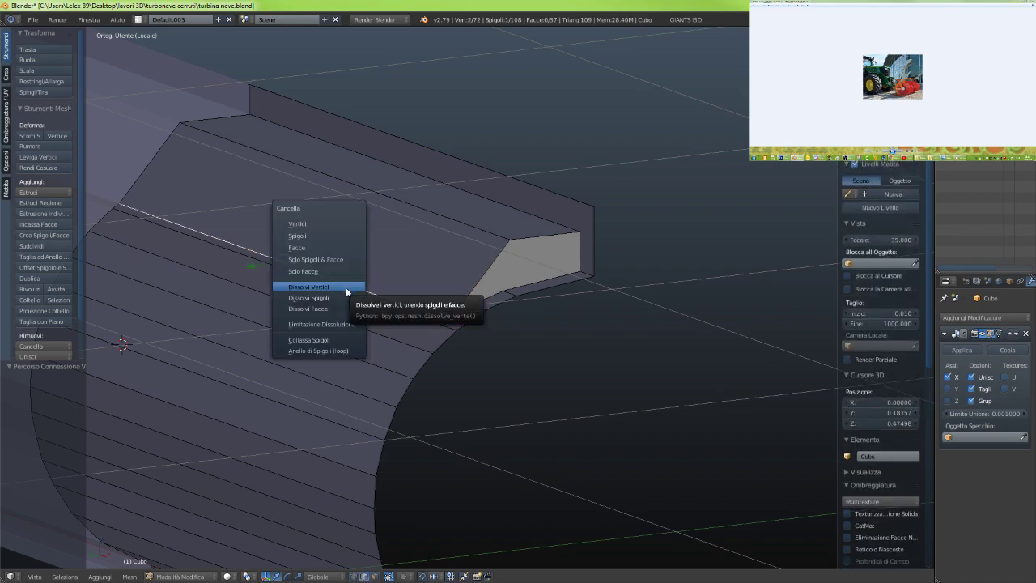
click(348, 340)
In vertex selection mode, dissolve the leftover vertex at the lower tip of the inner side face
scroll(357, 301, up, 8)
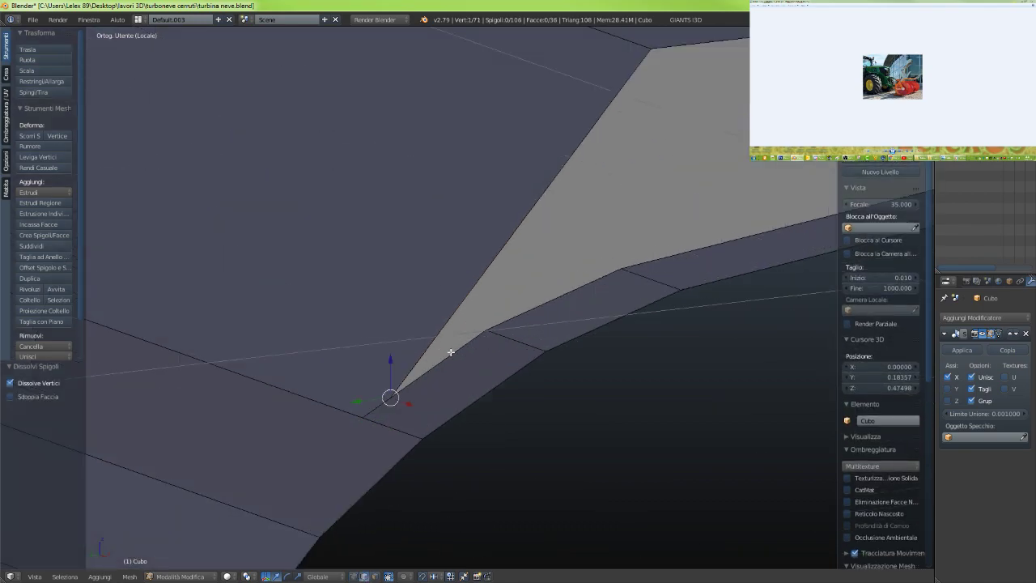
shift+click(357, 579)
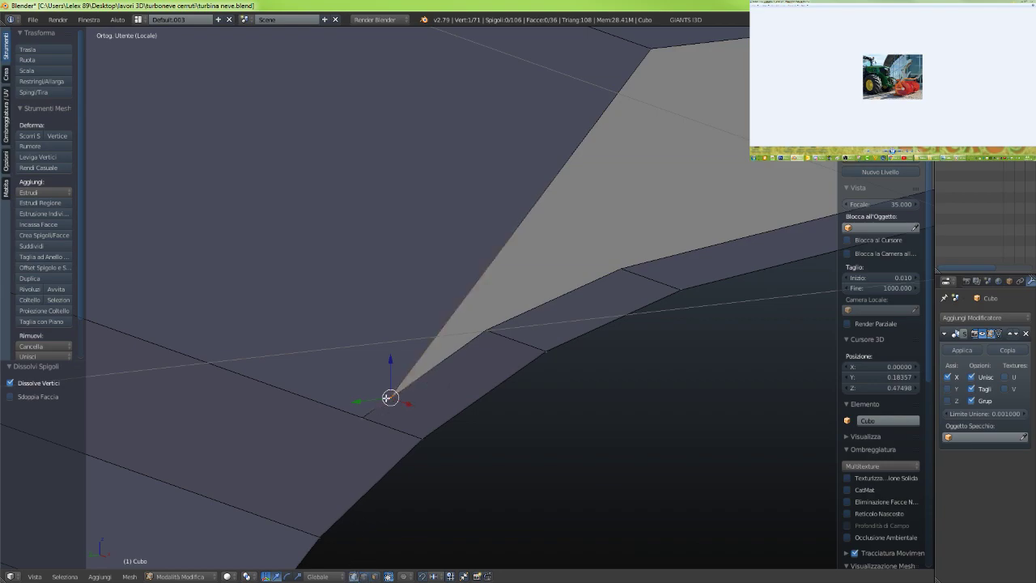
key(x)
click(381, 405)
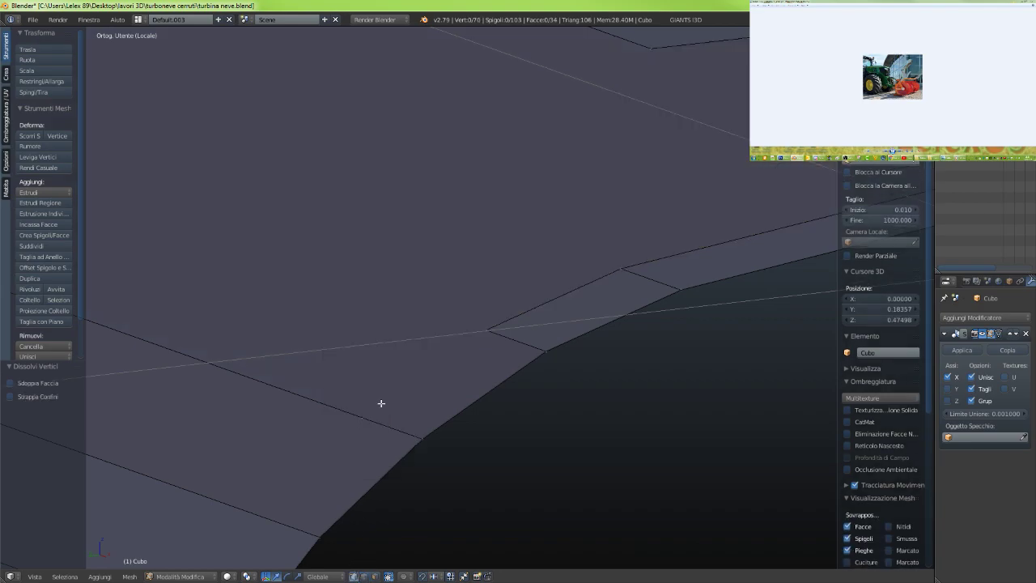
Undo the last dissolves at the lower tip of the inner side face
key(ctrl+z)
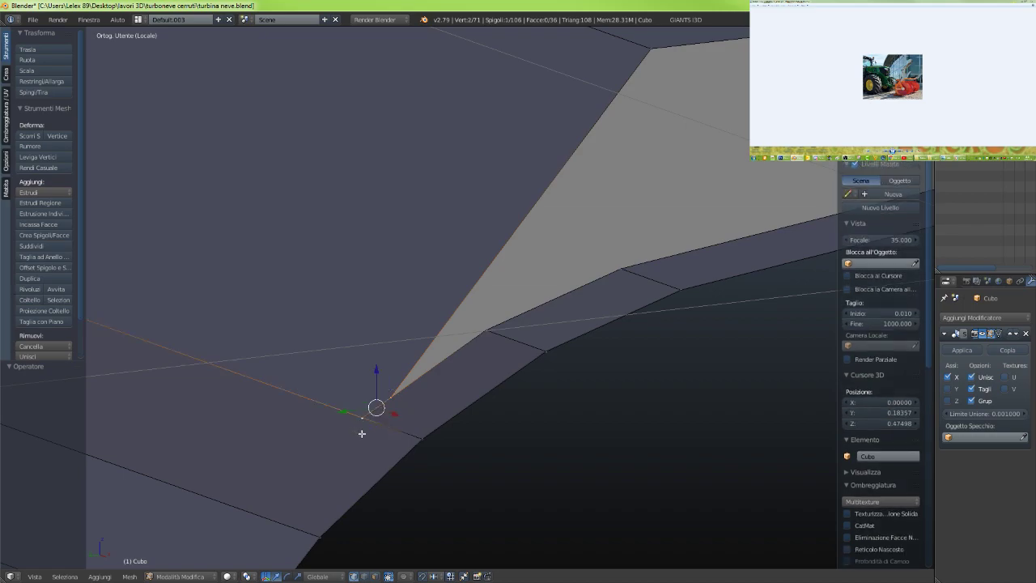
Try to merge the two selected vertices at the inner side face's lower tip at the first one
key(ctrl+v)
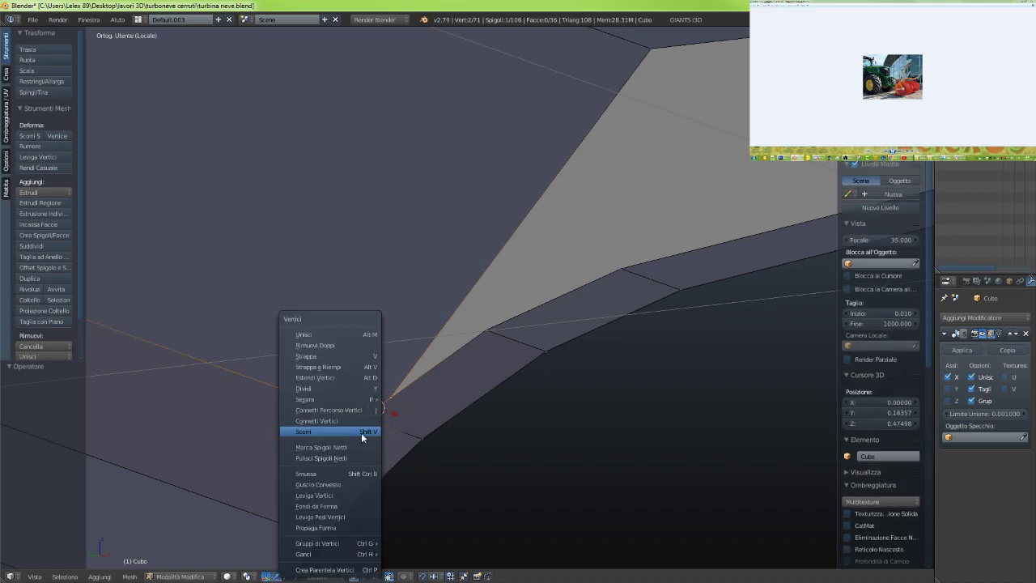
click(344, 335)
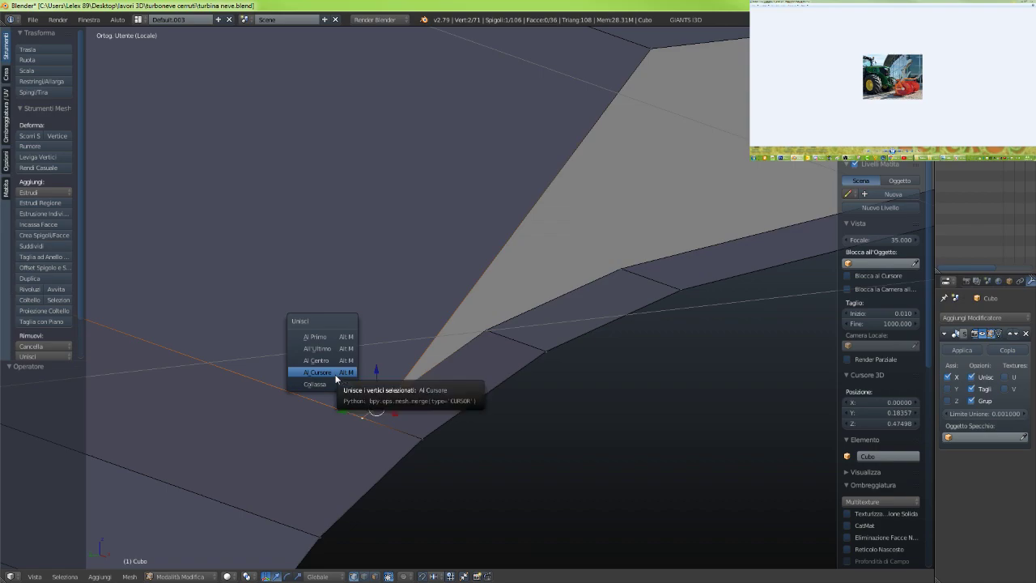
click(336, 337)
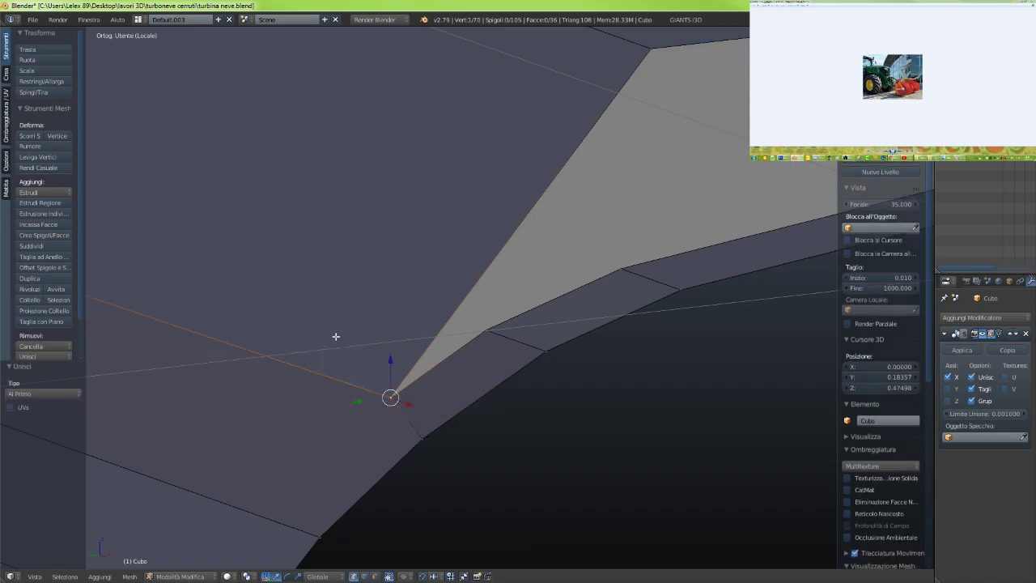
key(ctrl+z)
Merge the two selected vertices at the inner side face's lower tip at the last selected one
key(ctrl+v)
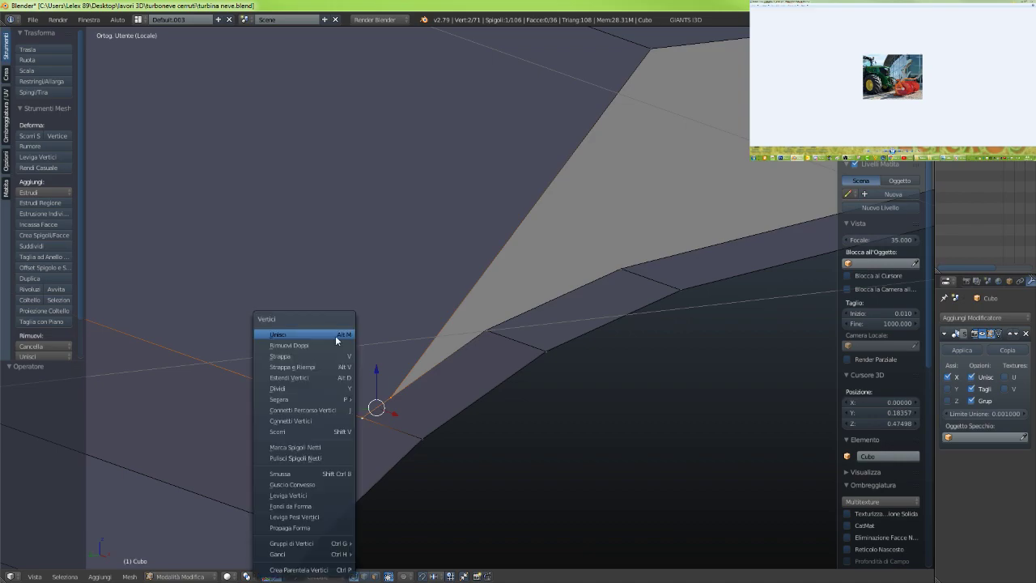
click(335, 335)
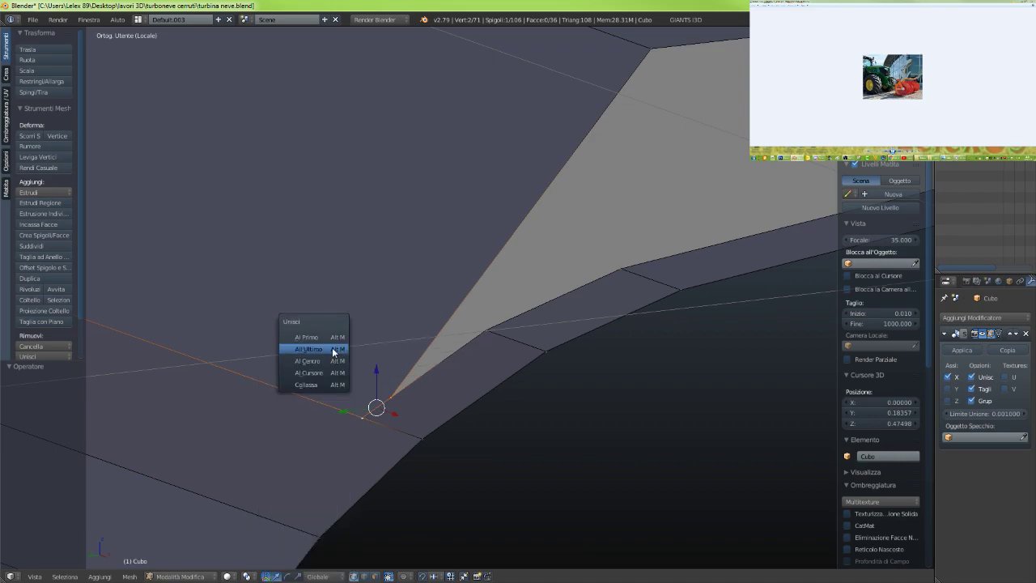
click(334, 349)
Dissolve the leftover vertex on the mirror-side border of the housing's inner surface, just below the large sloping face
middle_drag(332, 347, 402, 316)
scroll(331, 311, up, 5)
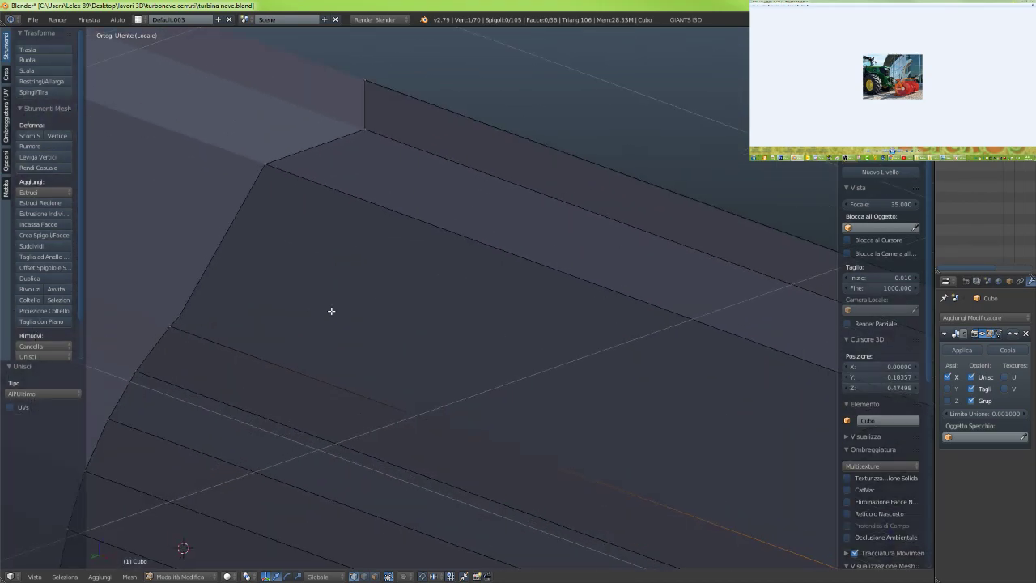
shift+middle_drag(331, 311, 404, 308)
right_click(249, 315)
key(x)
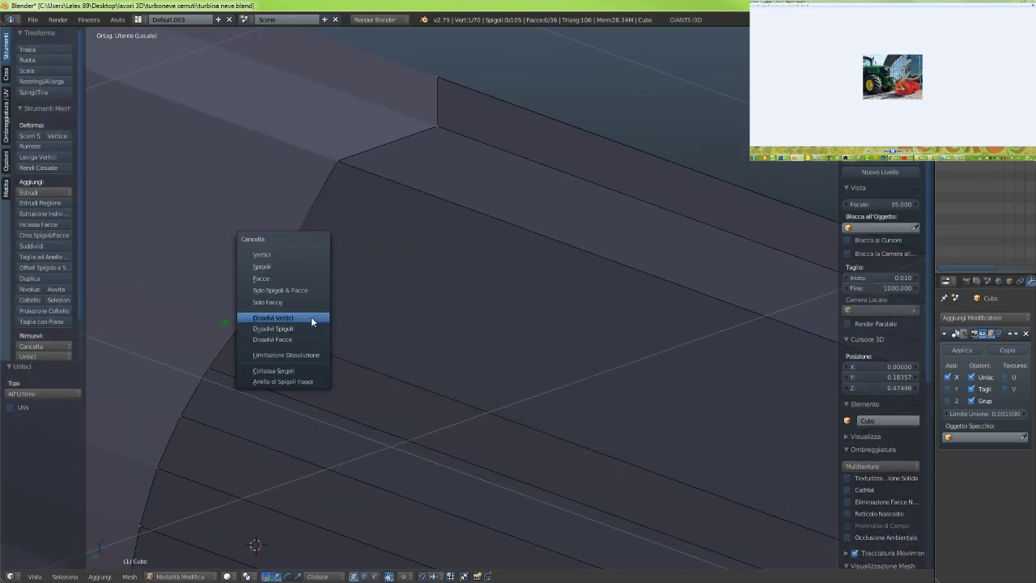
click(311, 318)
scroll(304, 326, down, 5)
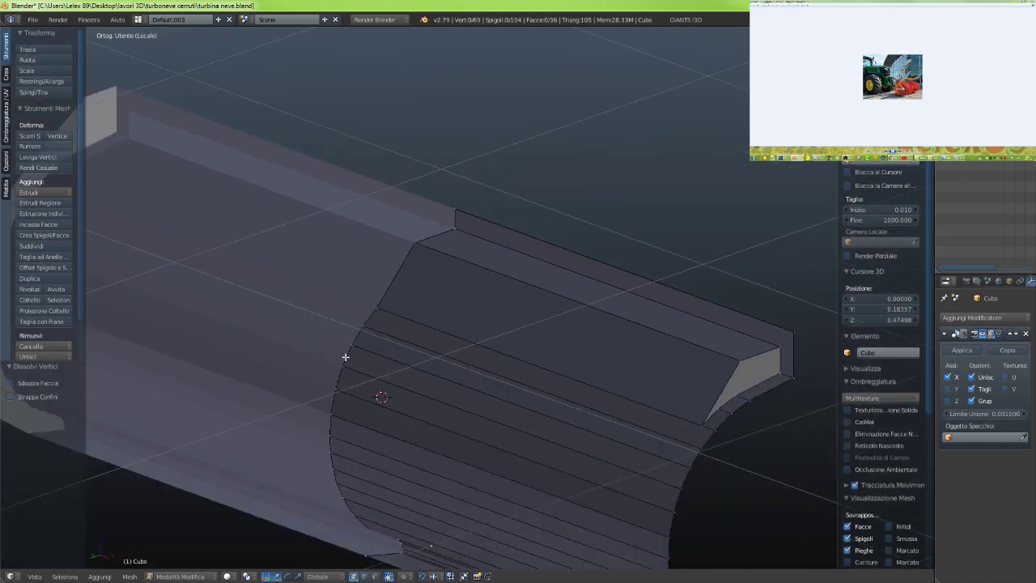
In edge selection mode, select the short tip edge and the adjoining long inner edge and move them 0.001 along Y
middle_drag(345, 356, 369, 359)
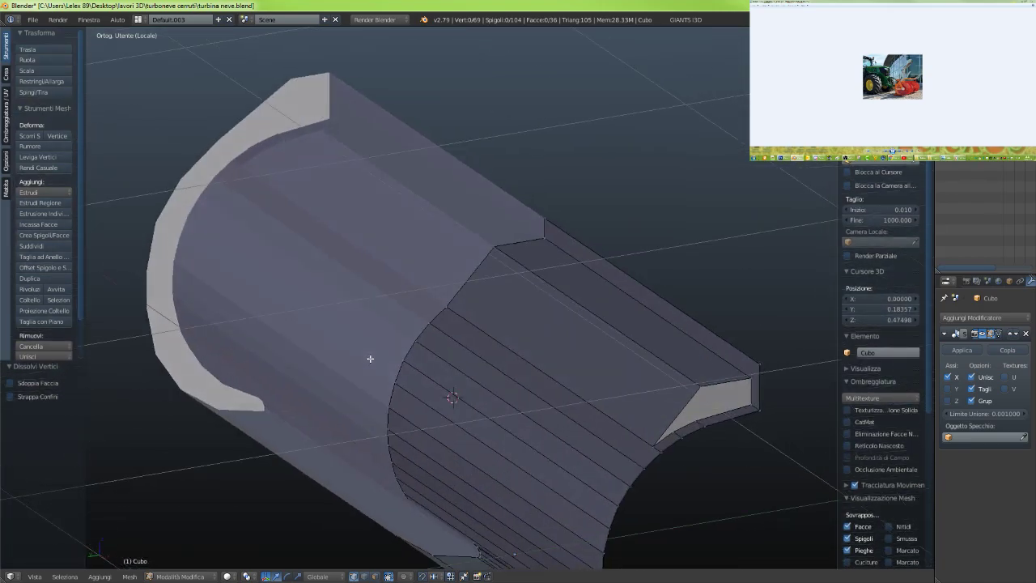
scroll(369, 358, up, 4)
shift+middle_drag(557, 368, 323, 215)
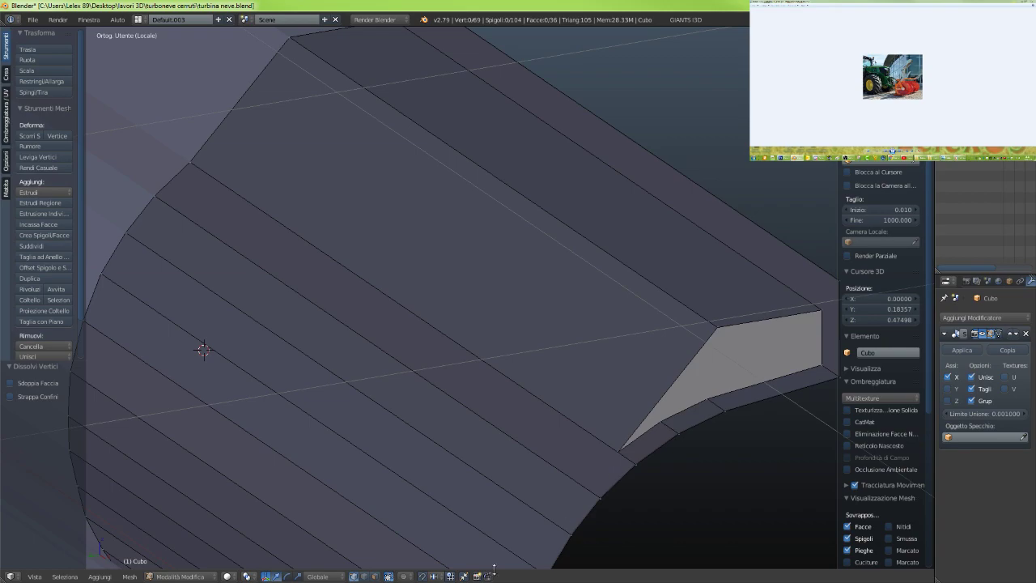
click(364, 576)
right_click(625, 459)
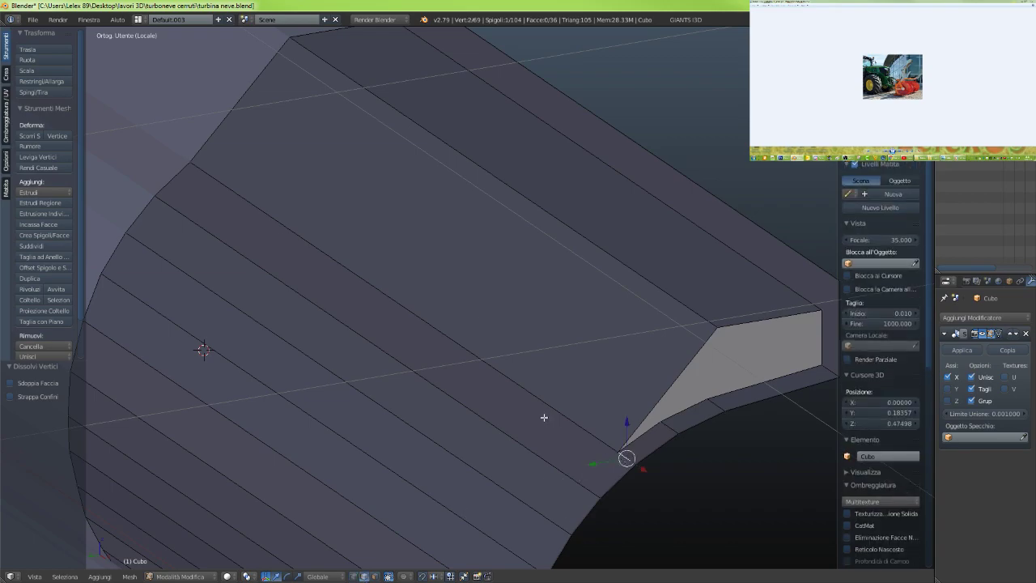
shift+right_click(543, 416)
scroll(365, 409, down, 4)
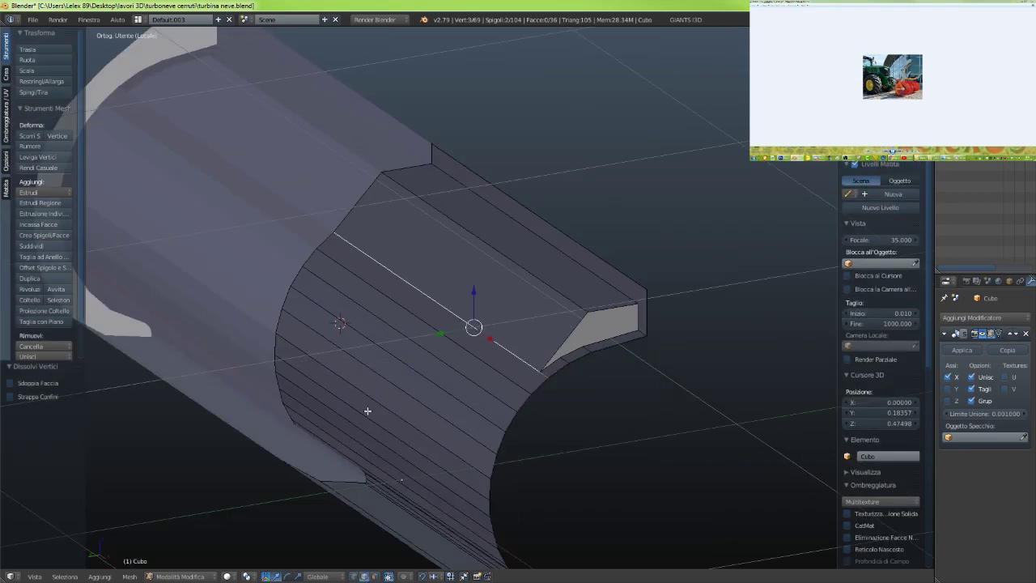
middle_drag(365, 409, 403, 432)
scroll(454, 357, up, 2)
scroll(454, 357, up, 2)
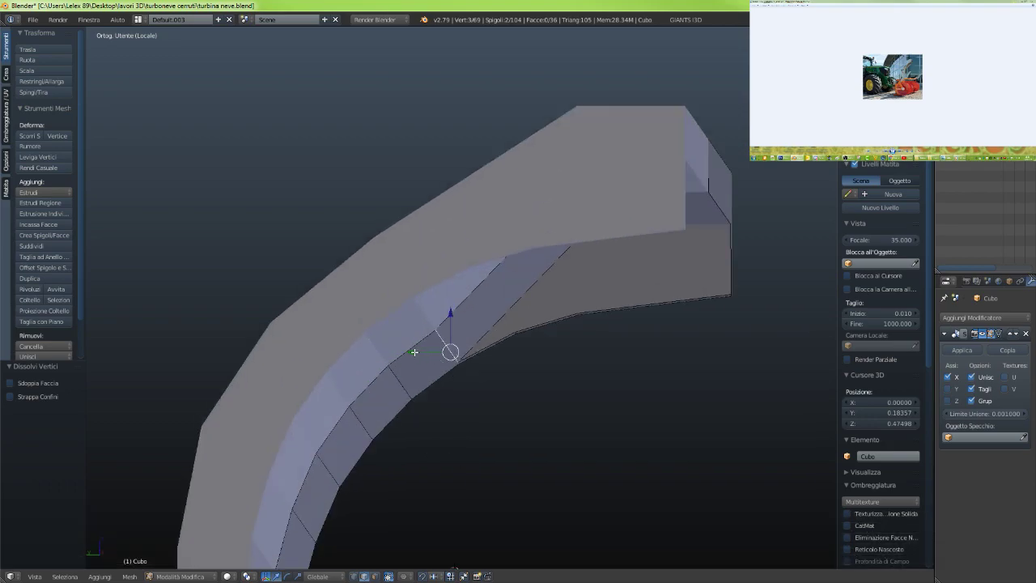
drag(414, 352, 413, 352)
Try to bevel the long inner edge with two segments, and try to shift it vertically
scroll(419, 354, down, 3)
middle_drag(488, 369, 434, 361)
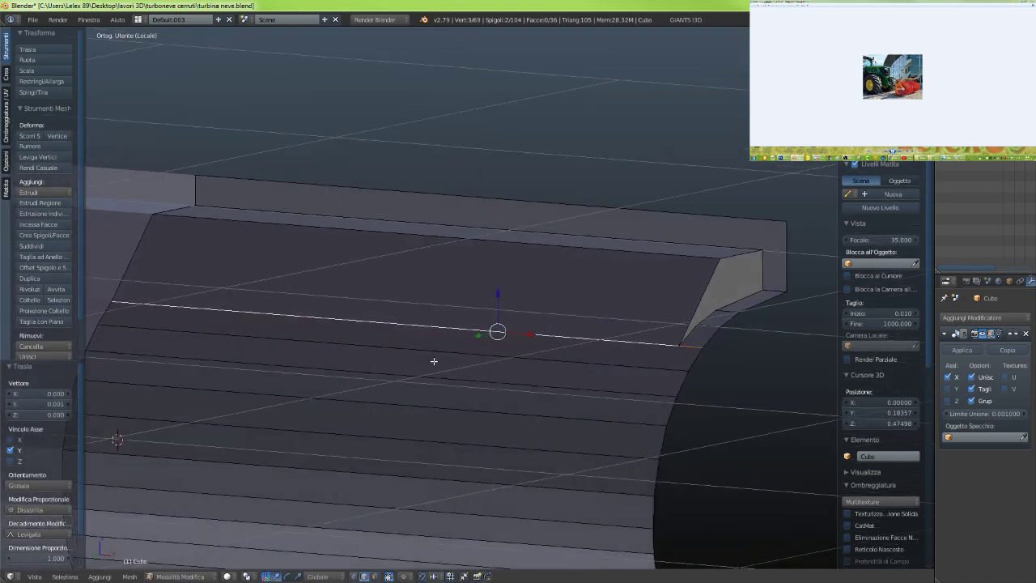
middle_drag(577, 393, 432, 374)
right_click(431, 332)
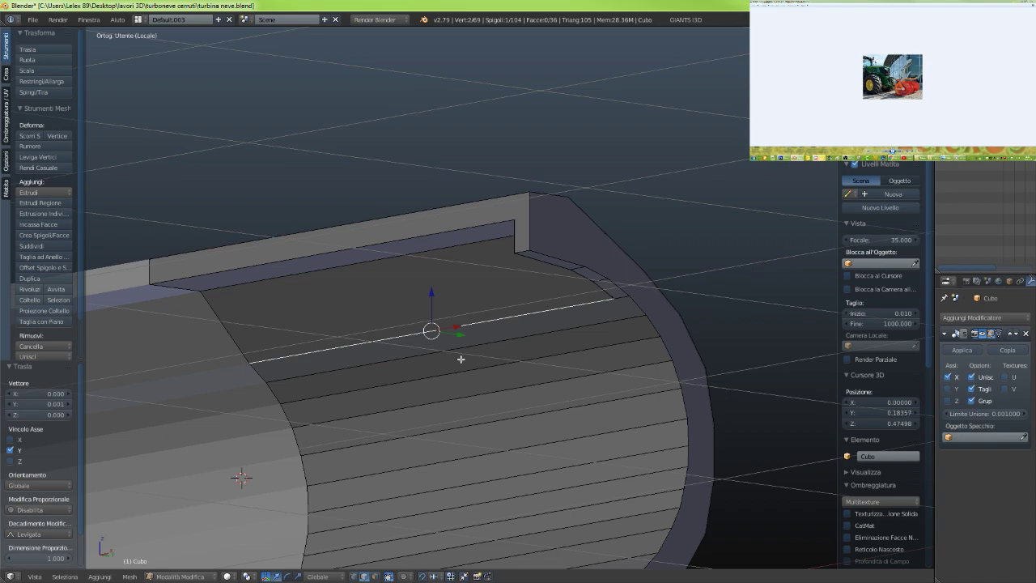
key(ctrl+b)
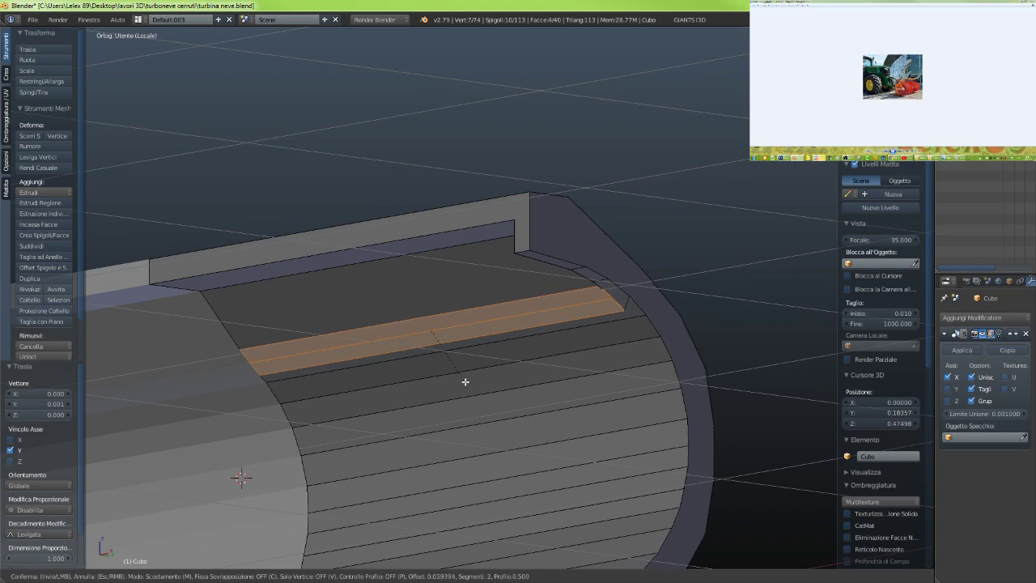
right_click(465, 382)
middle_drag(382, 407, 534, 404)
scroll(527, 401, up, 4)
key(ctrl+b)
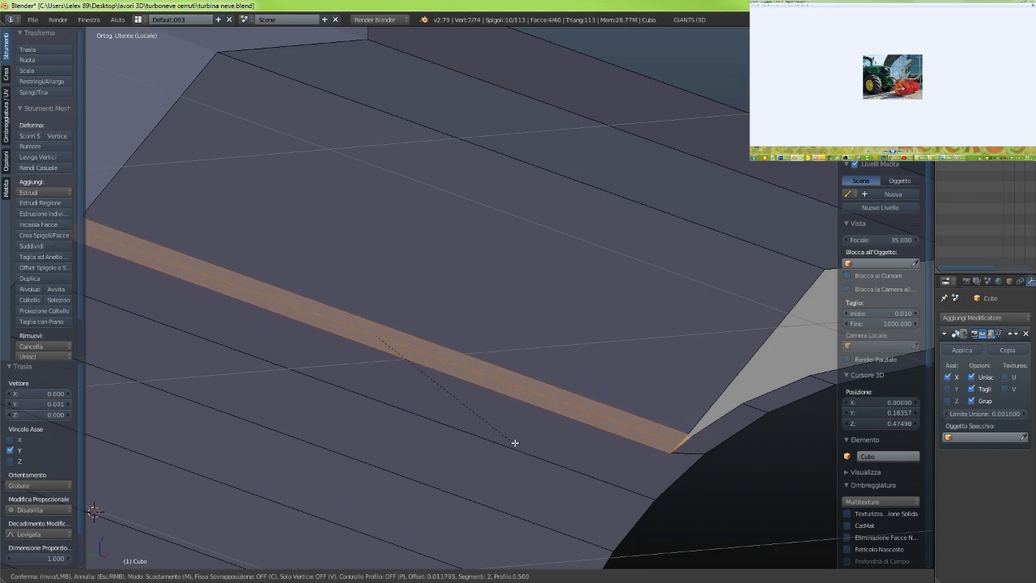
key(Escape)
scroll(510, 439, down, 3)
scroll(442, 419, down, 3)
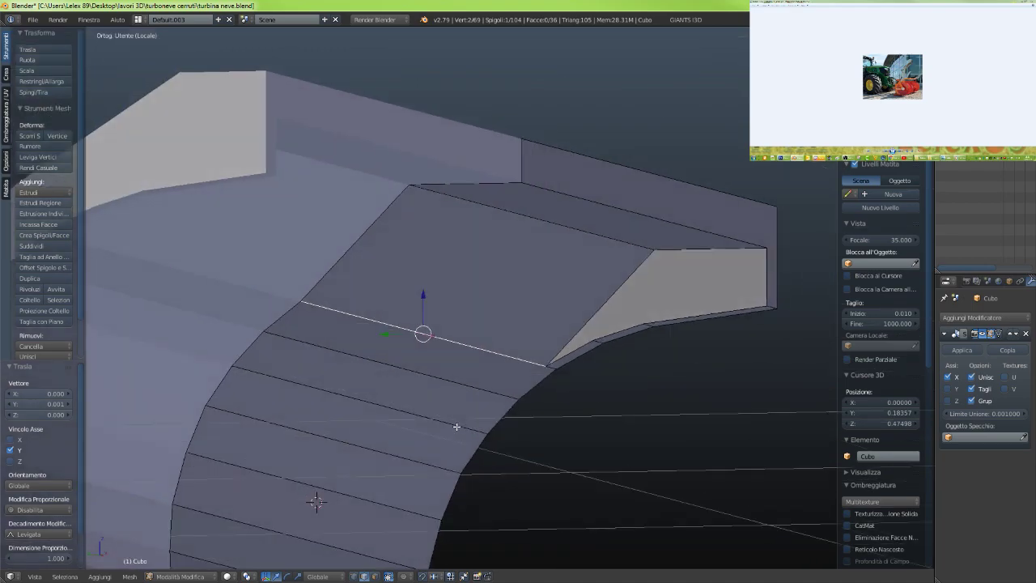
mouse_move(421, 298)
mouse_down()
mouse_move(422, 276)
mouse_move(425, 298)
mouse_up()
key(ctrl+z)
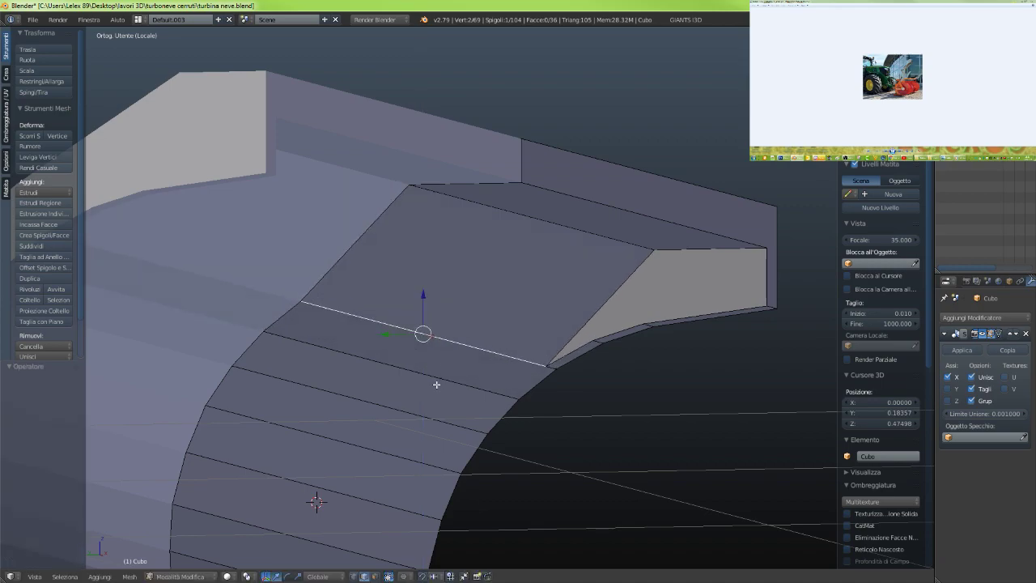
Bevel the short lower front corner edge of the housing's side plate with a 0.021 offset and three segments
scroll(437, 386, down, 5)
middle_drag(439, 388, 239, 385)
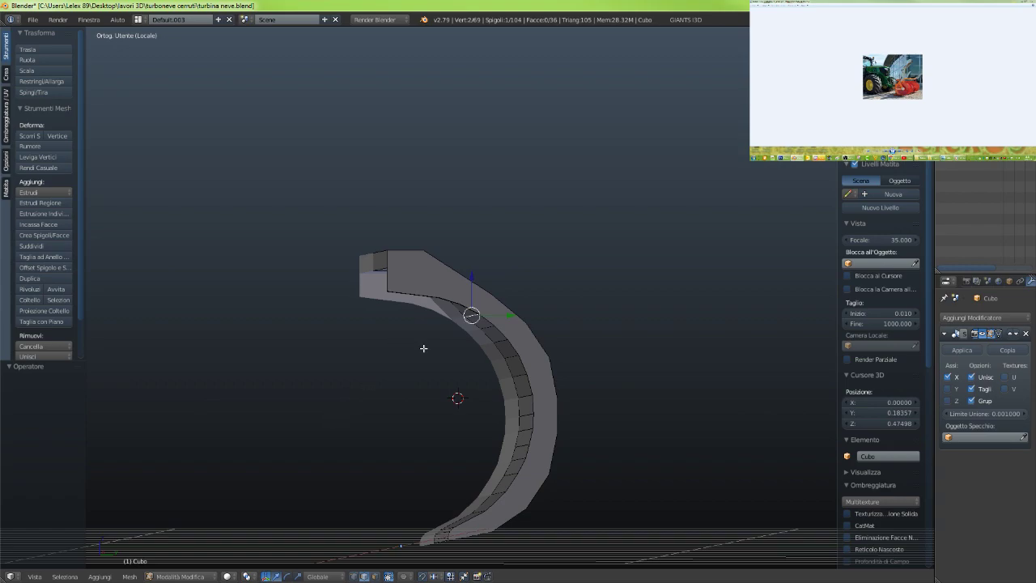
scroll(421, 345, down, 2)
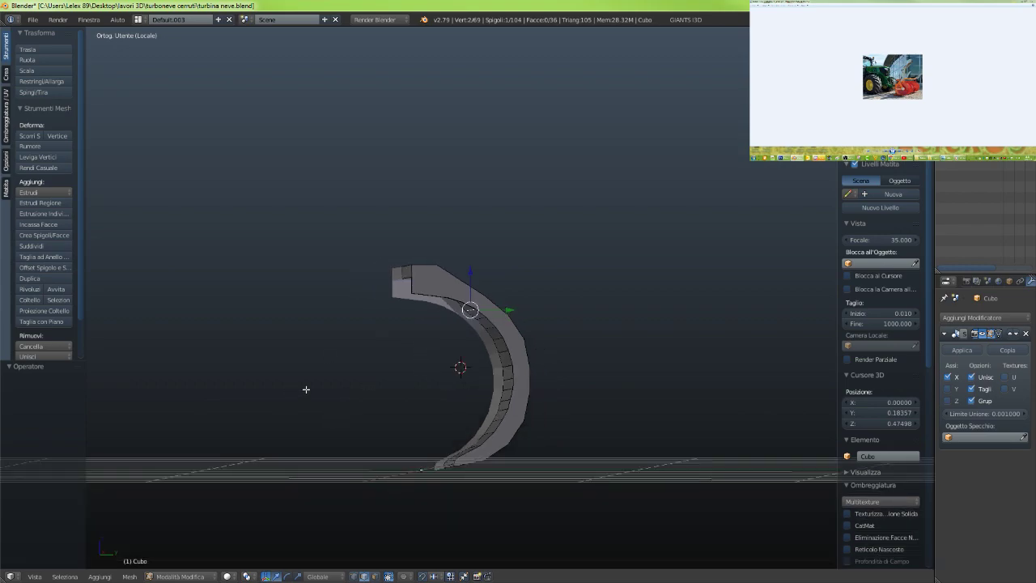
scroll(437, 306, up, 8)
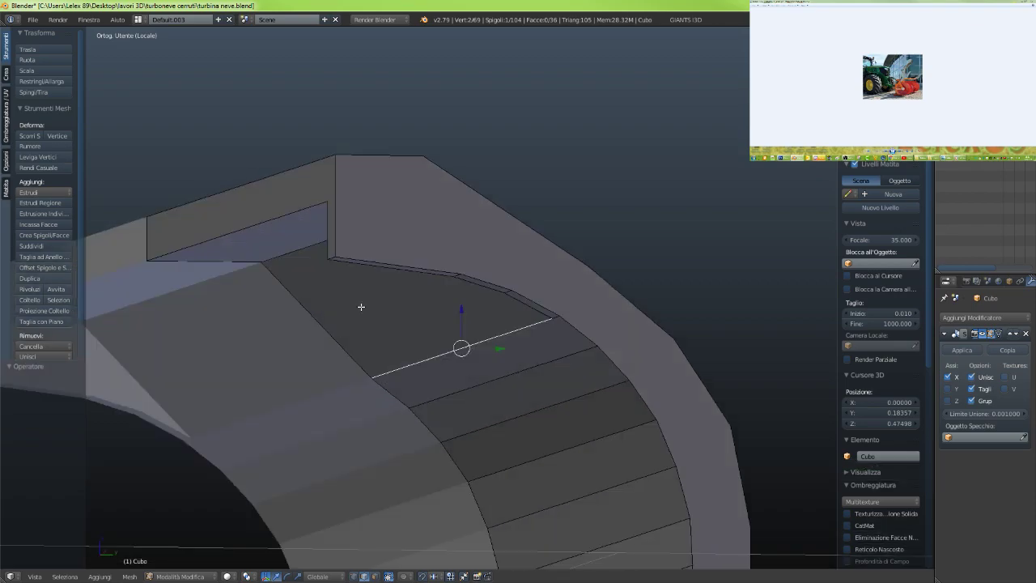
middle_drag(367, 296, 361, 294)
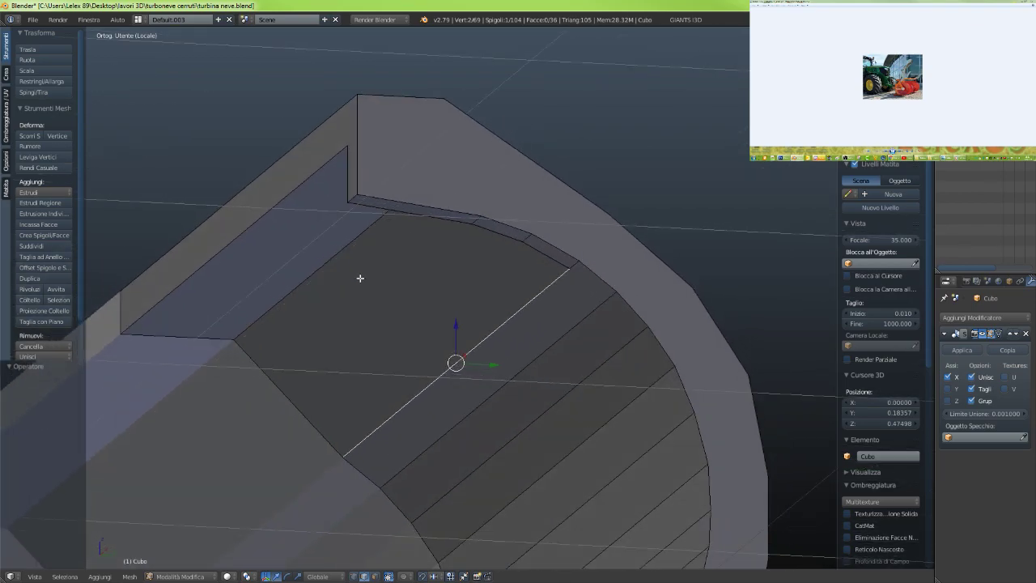
right_click(359, 200)
middle_drag(355, 213, 340, 223)
key(ctrl+b)
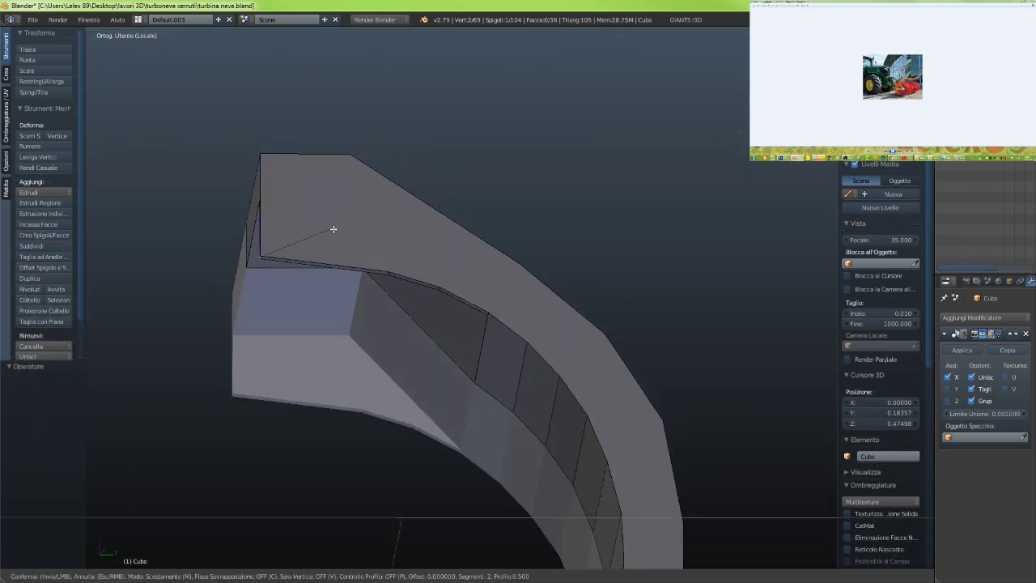
scroll(381, 273, up, 2)
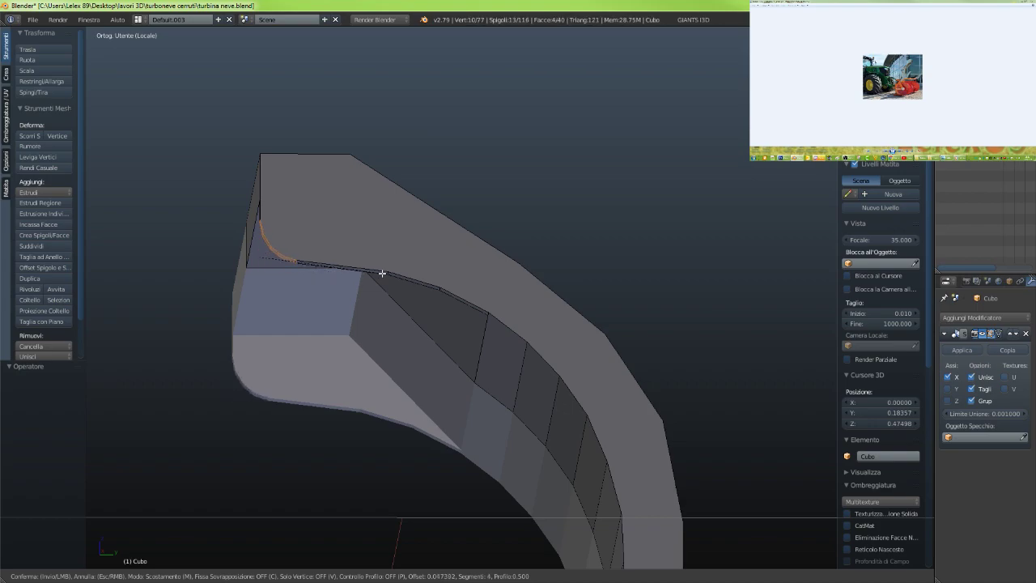
scroll(360, 280, down, 1)
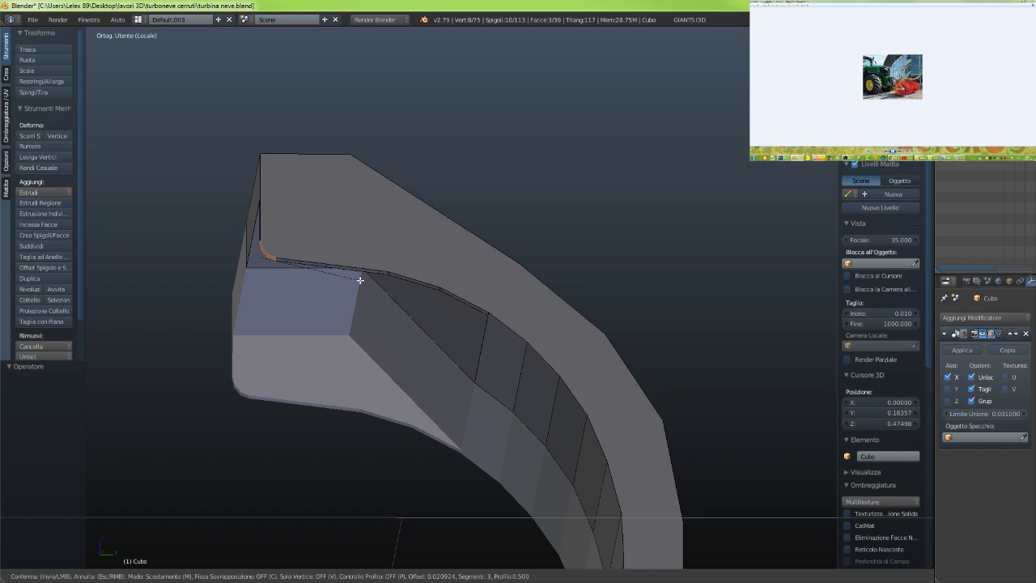
click(360, 280)
key(KP_3)
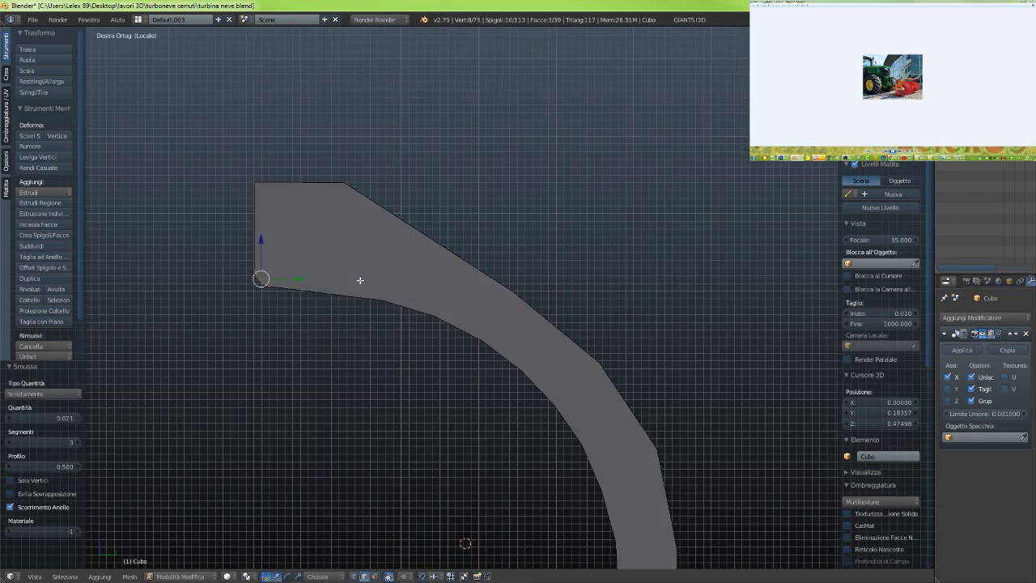
scroll(358, 302, down, 4)
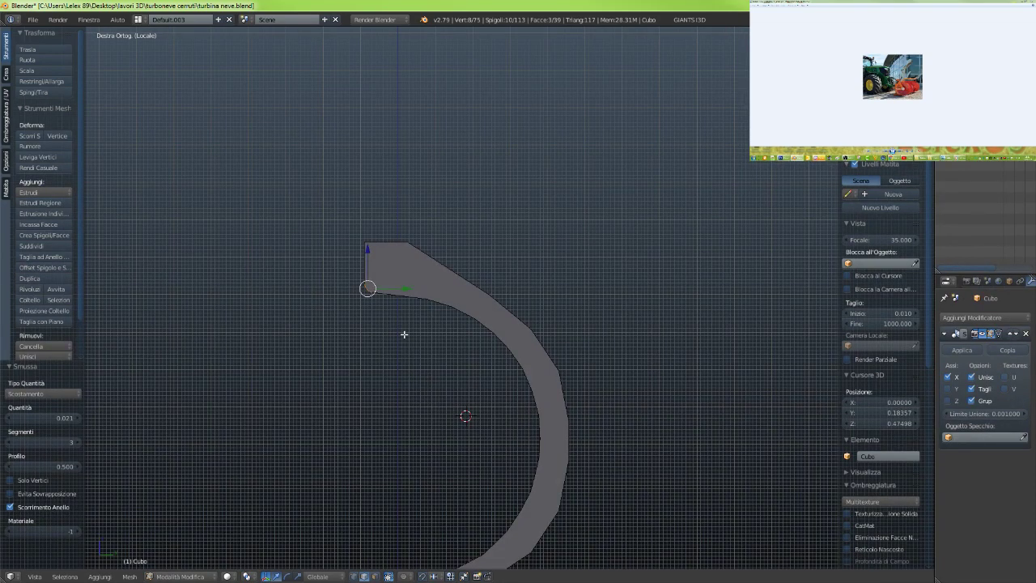
scroll(359, 344, up, 3)
middle_drag(349, 312, 339, 244)
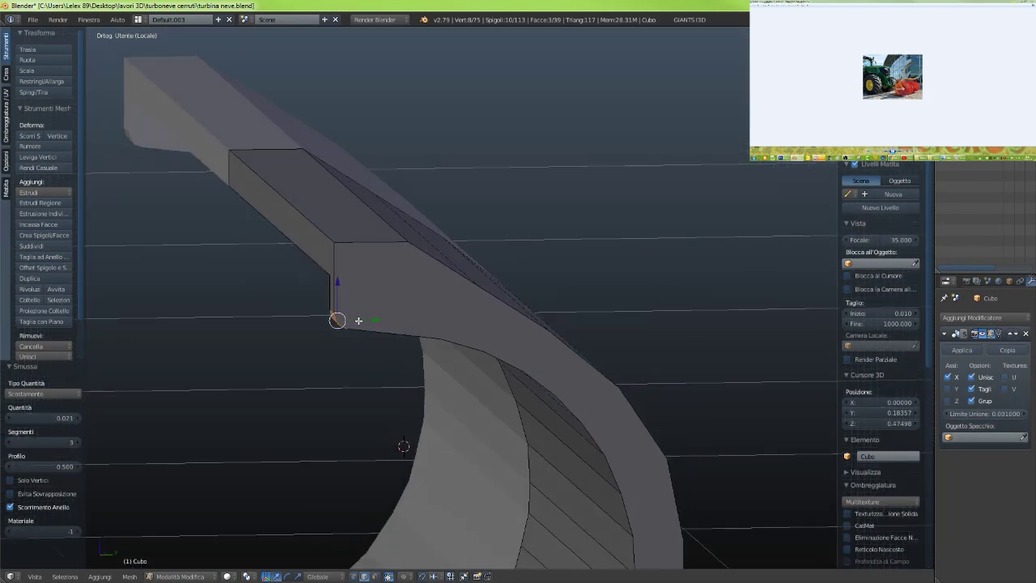
shift+right_click(322, 227)
key(ctrl+b)
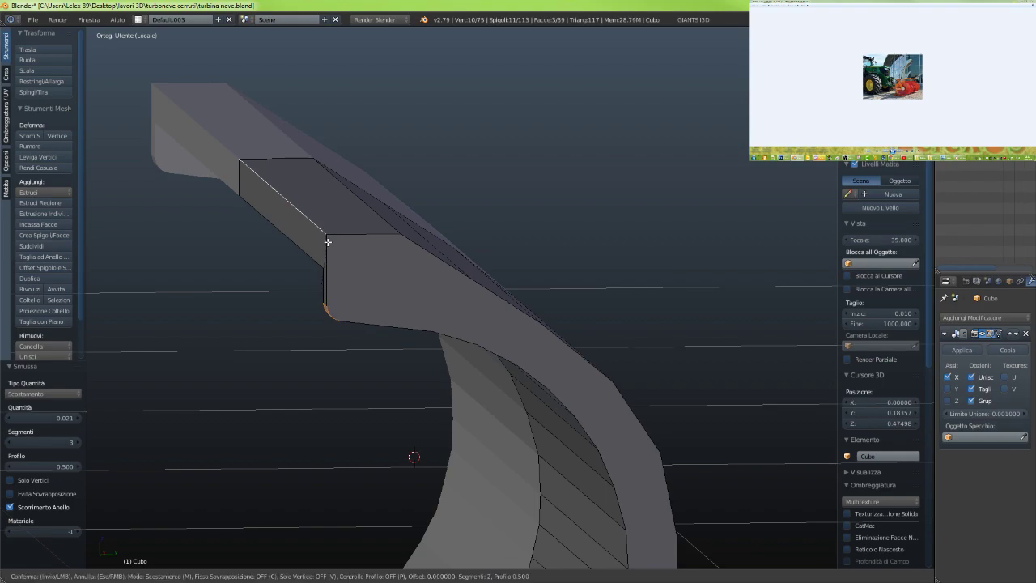
right_click(338, 246)
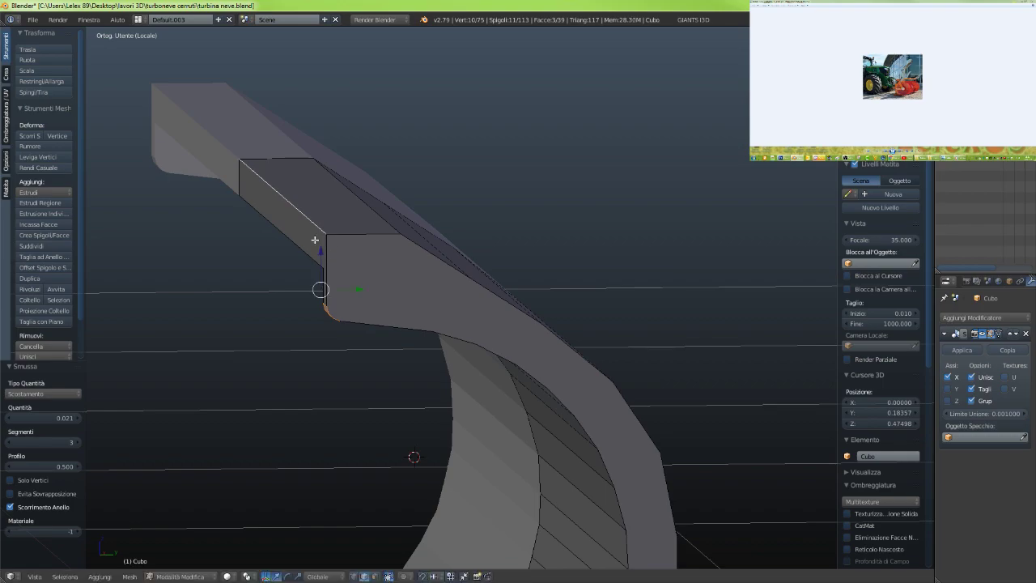
Bevel the long upper front edge of the housing with a 0.026 offset and three segments
right_click(308, 215)
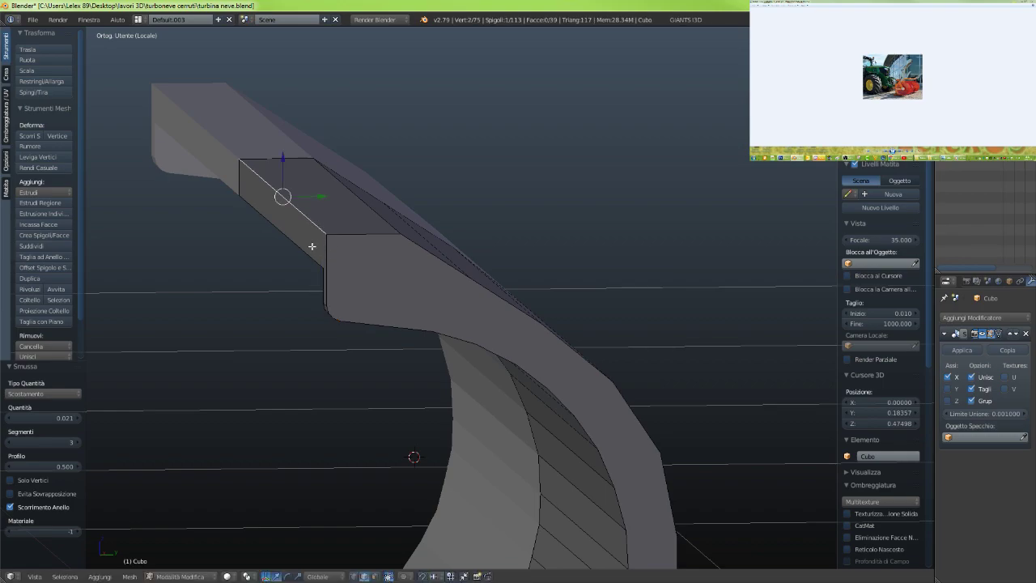
key(ctrl+b)
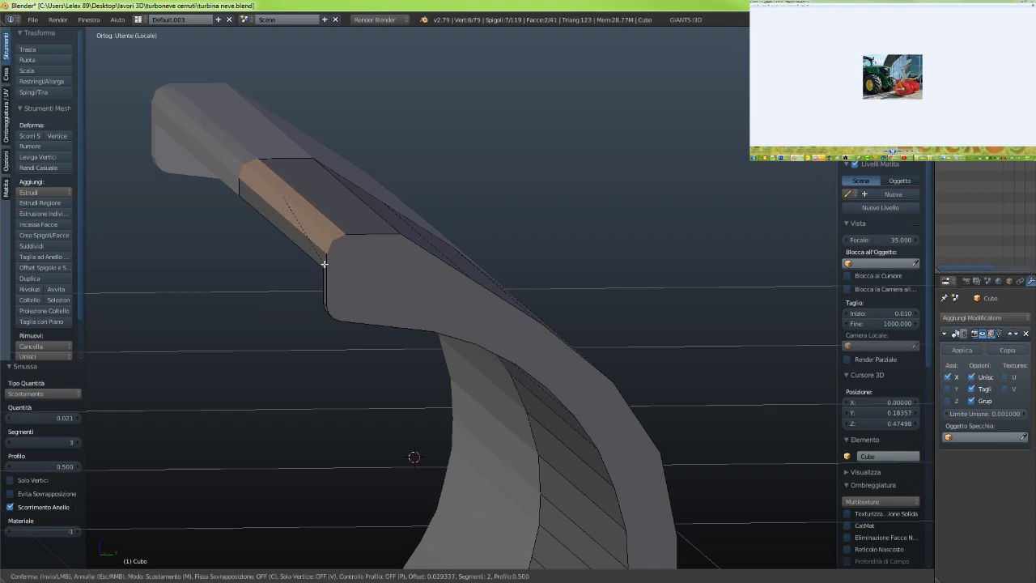
scroll(324, 264, up, 1)
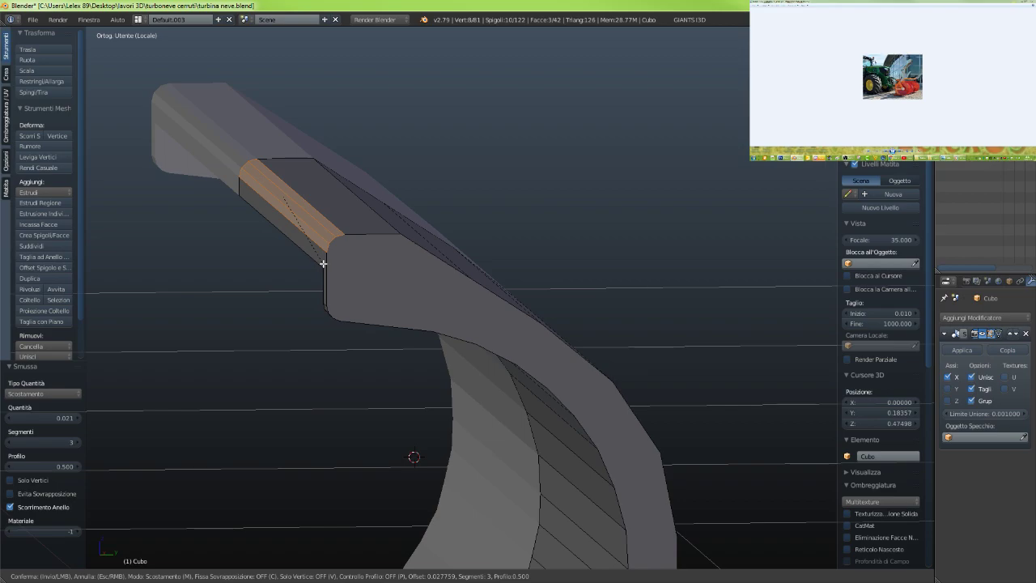
click(328, 266)
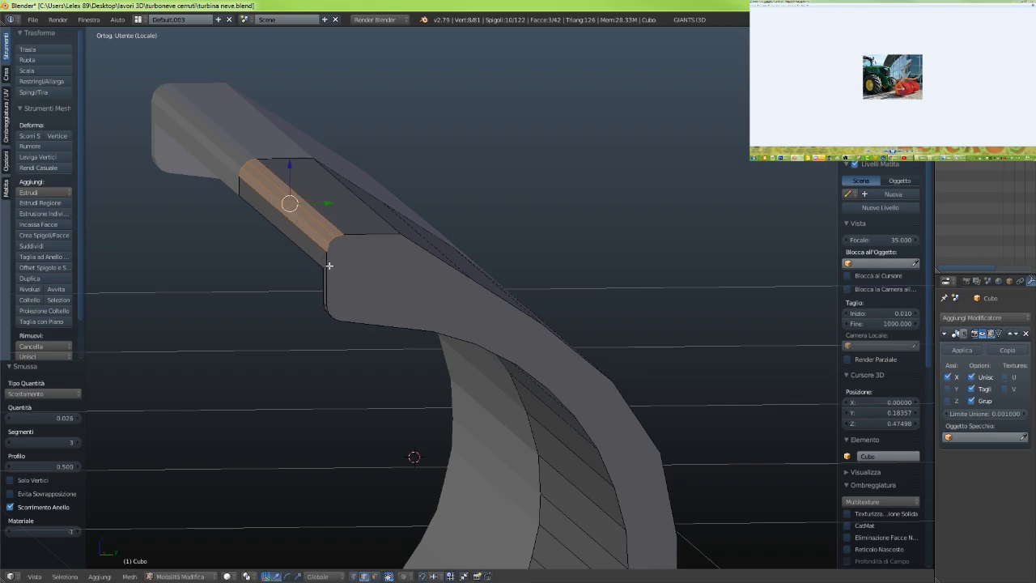
Examine the housing's rounded front corners, inner surface, lower tip and curved back from several angles
middle_drag(329, 266, 377, 283)
scroll(380, 285, down, 6)
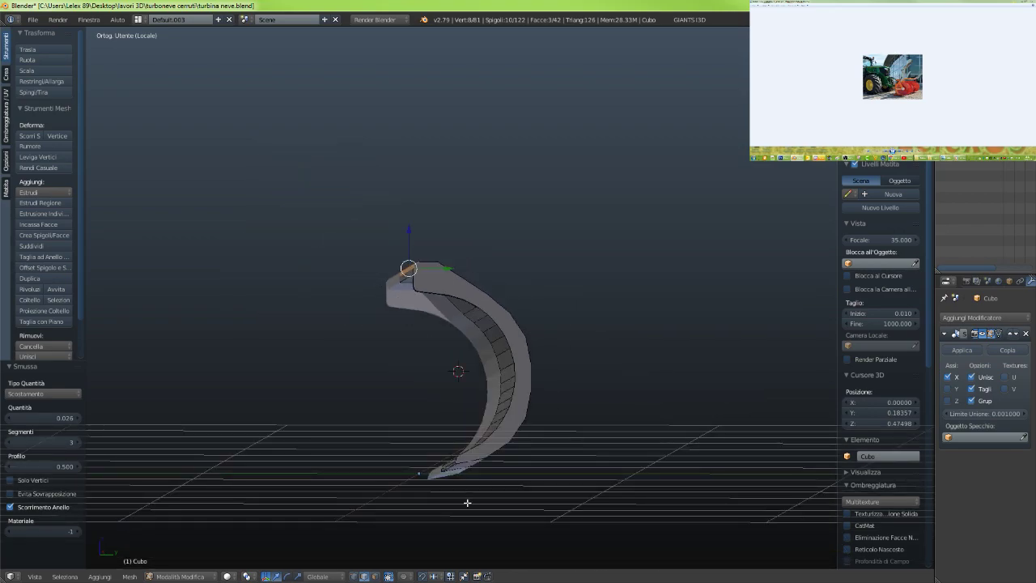
scroll(466, 502, up, 6)
middle_drag(467, 453, 561, 387)
scroll(610, 450, up, 3)
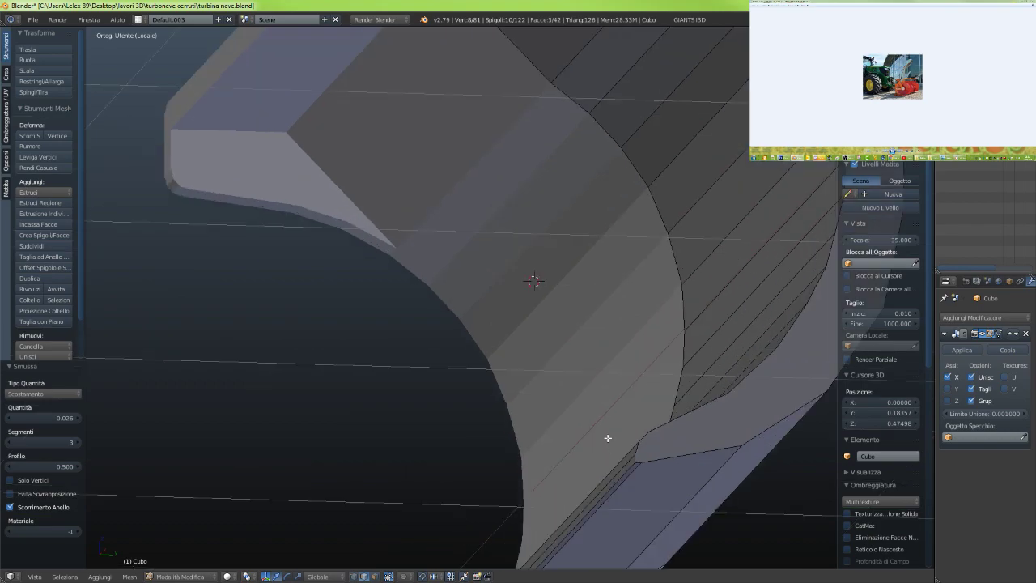
shift+middle_drag(608, 437, 412, 248)
middle_drag(472, 295, 529, 322)
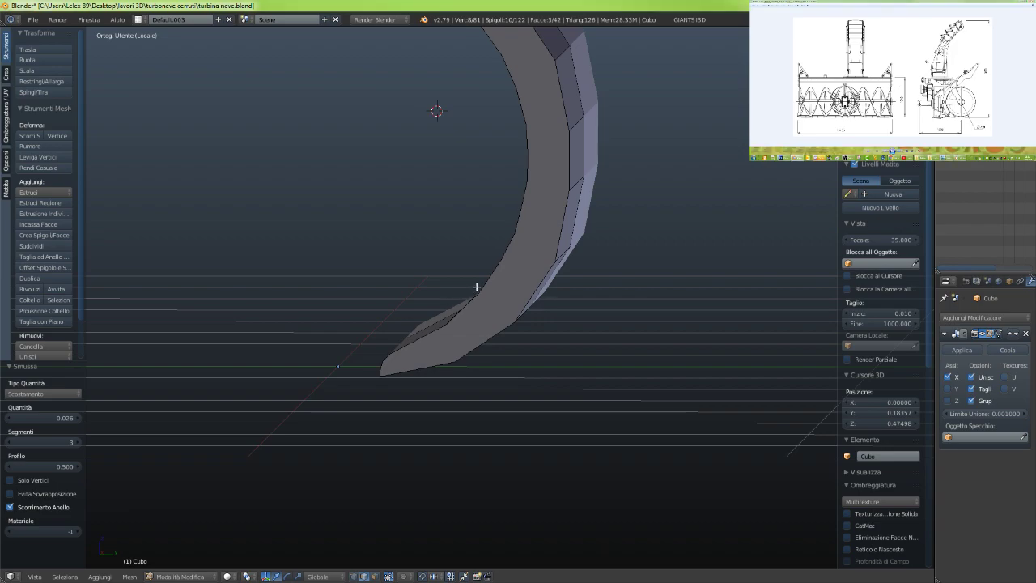
scroll(477, 287, down, 3)
middle_drag(476, 286, 427, 267)
scroll(446, 285, up, 4)
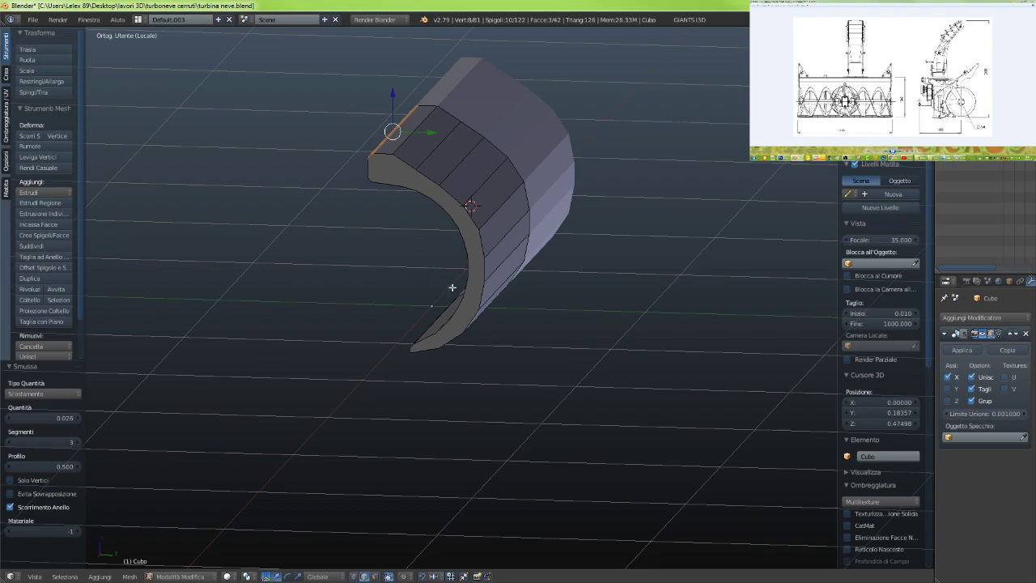
scroll(494, 263, up, 3)
scroll(502, 256, down, 3)
middle_drag(511, 246, 472, 250)
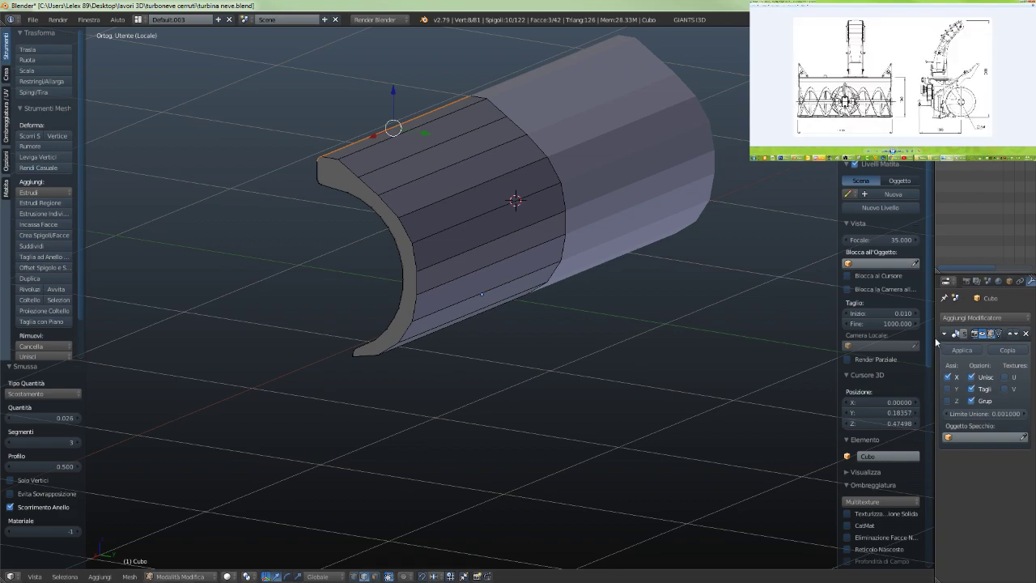
Switch to the right side orthographic view and add an empty background image slot
scroll(890, 486, down, 10)
scroll(925, 541, down, 1)
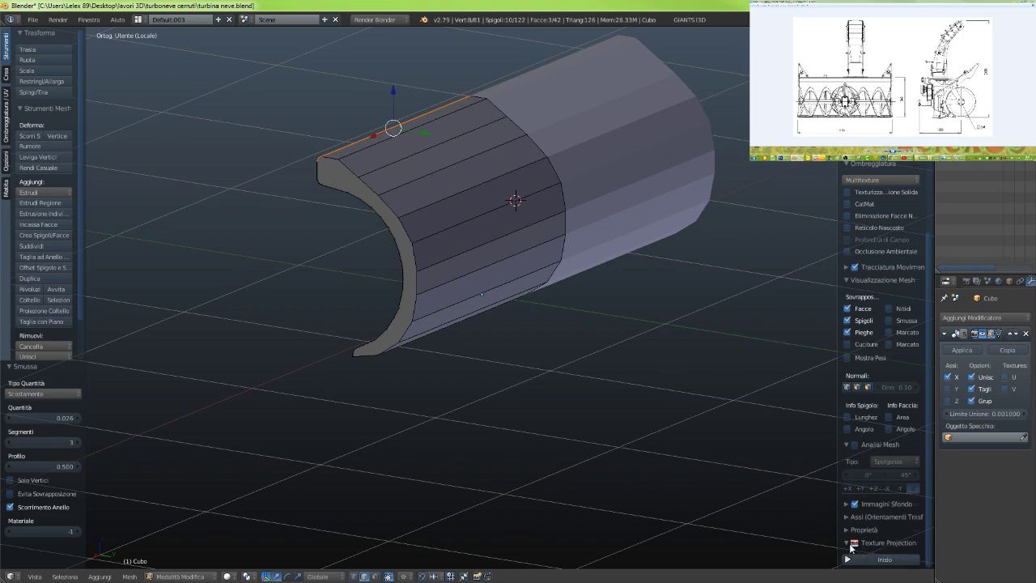
key(KP_3)
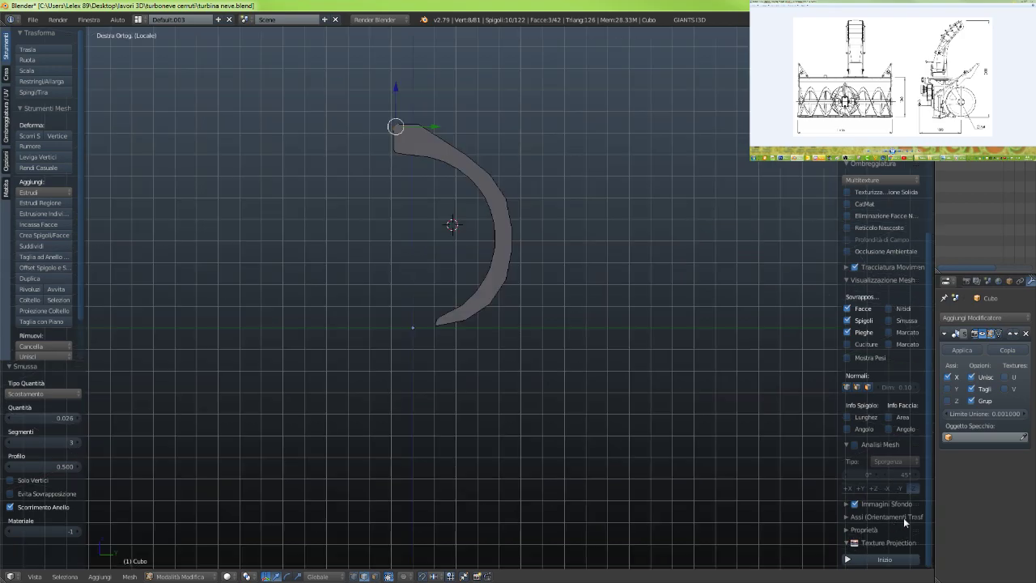
click(846, 504)
click(880, 521)
scroll(894, 541, down, 3)
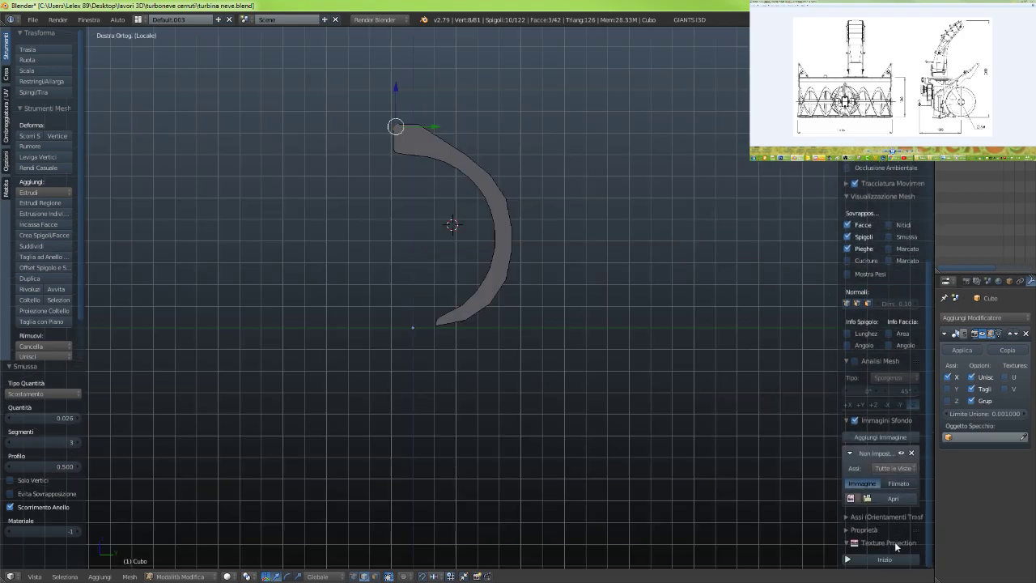
Try the photo turbina_neve_snowblower_cerruti_big_750_0006_400x0.jpg as the background image behind the housing profile, and unlink it
click(888, 499)
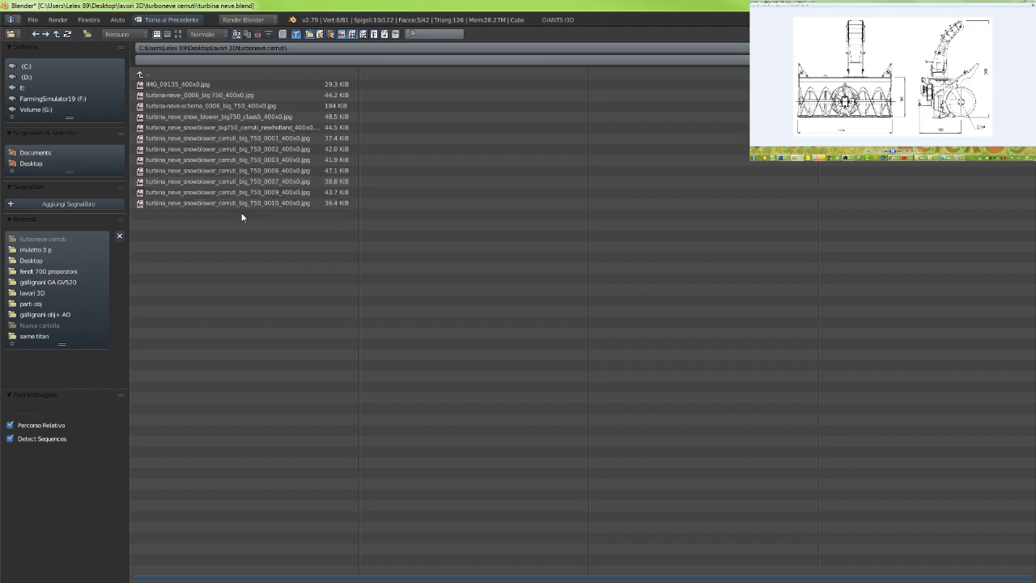
click(273, 171)
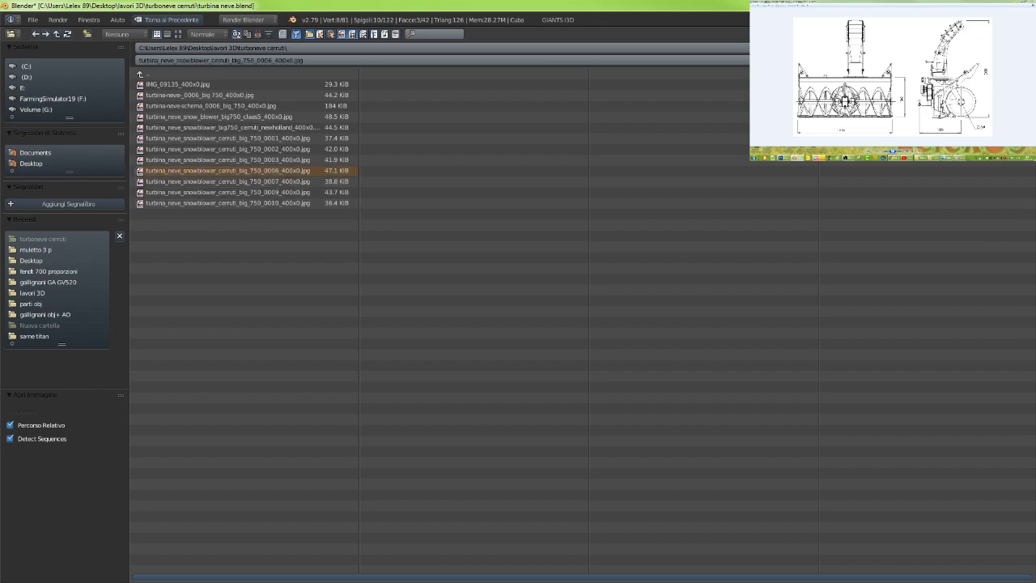
key(Return)
scroll(398, 250, down, 5)
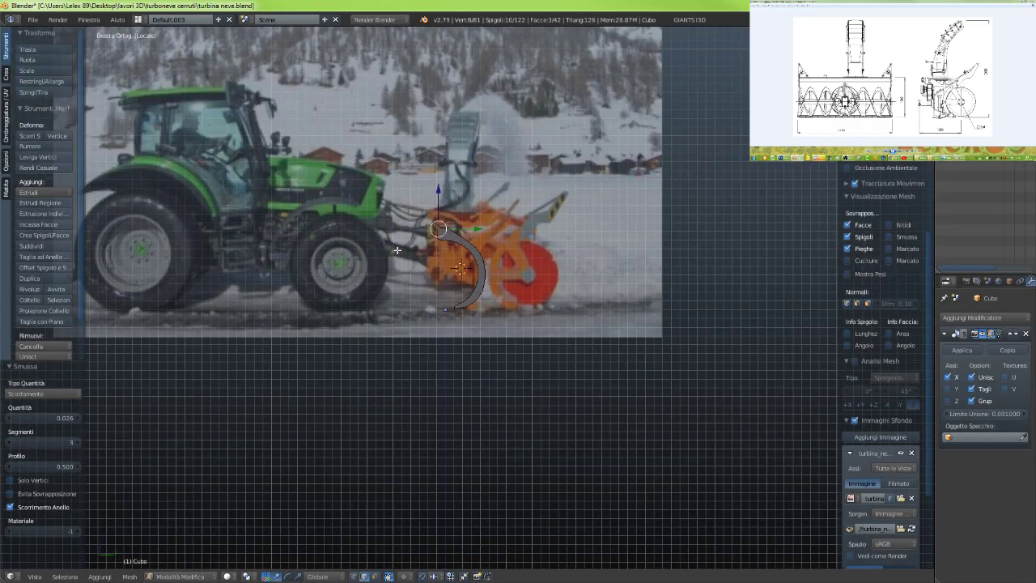
scroll(397, 250, up, 3)
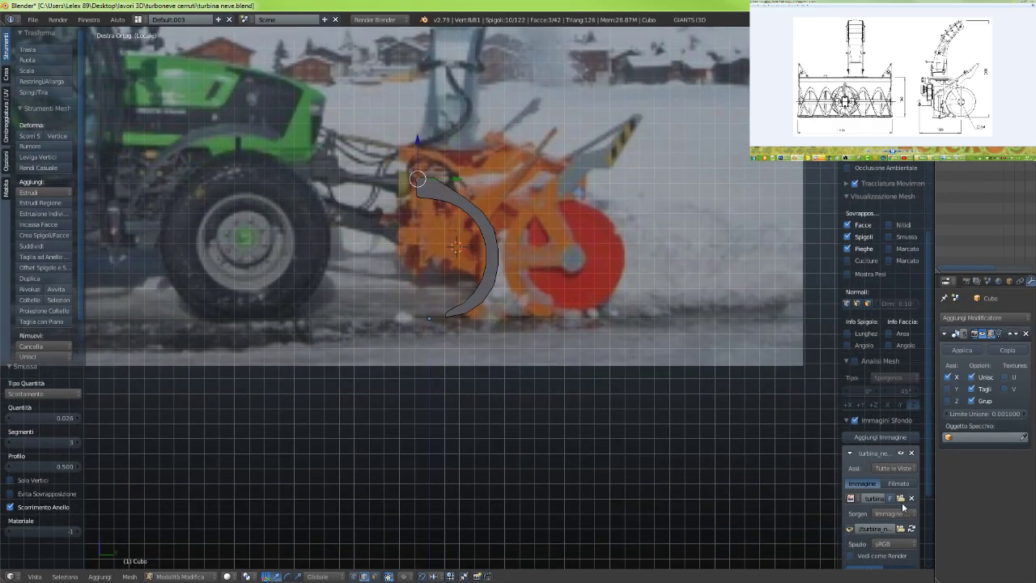
click(912, 499)
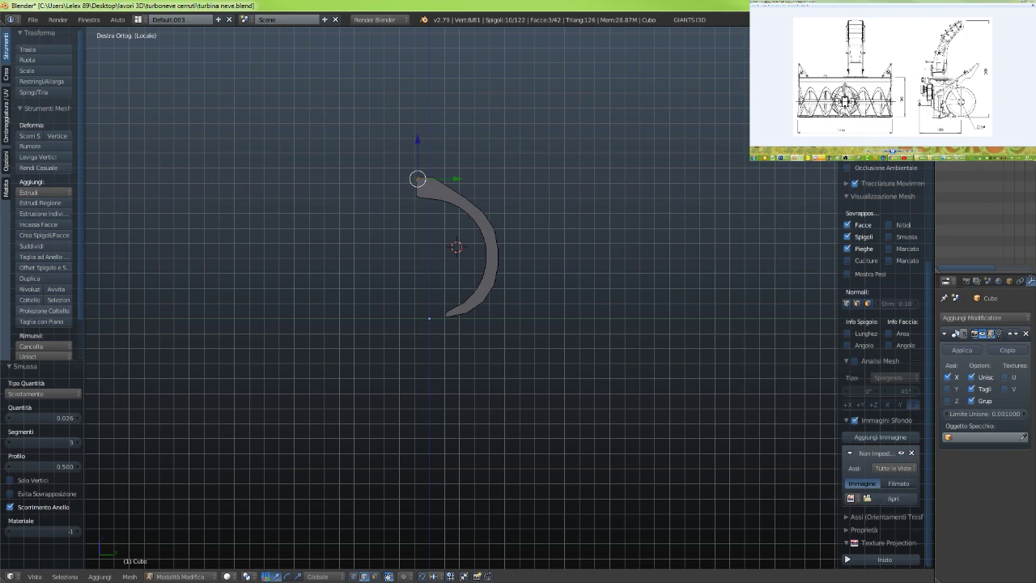
Load the technical drawing turbina-neve-schema_0006_big_750_400x0.jpg as the background image
click(892, 498)
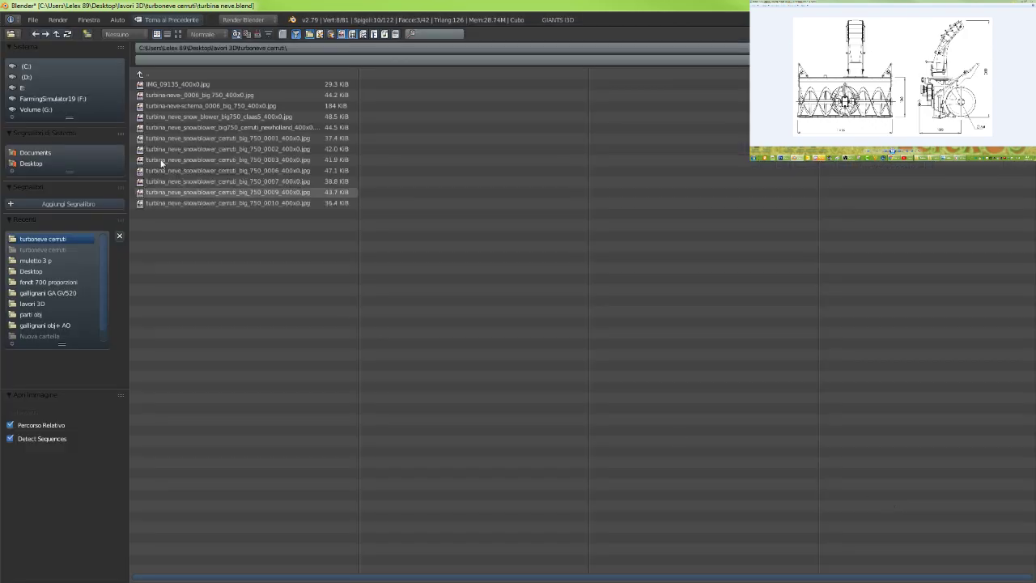
click(209, 105)
click(983, 48)
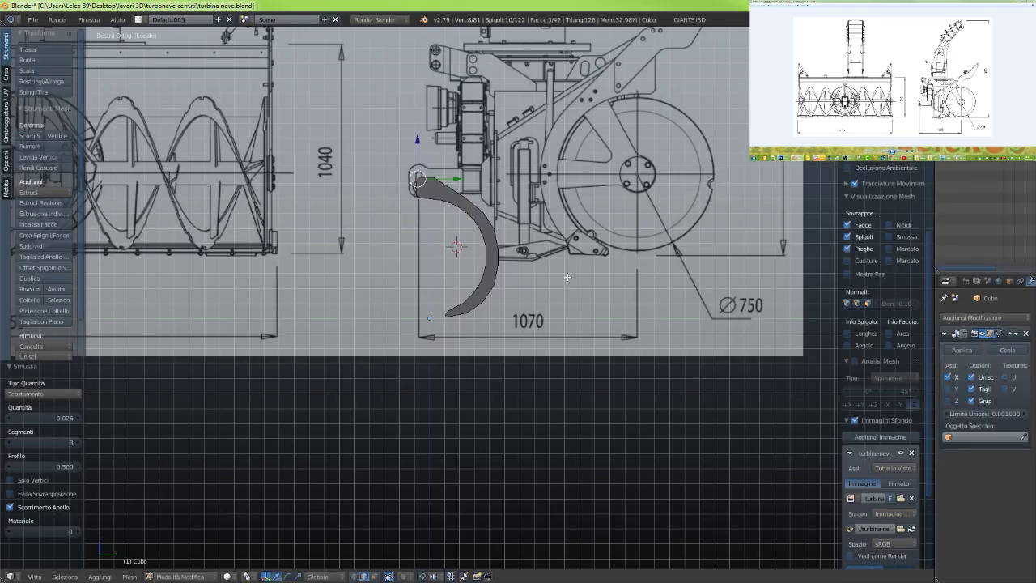
scroll(375, 285, down, 4)
scroll(406, 294, up, 2)
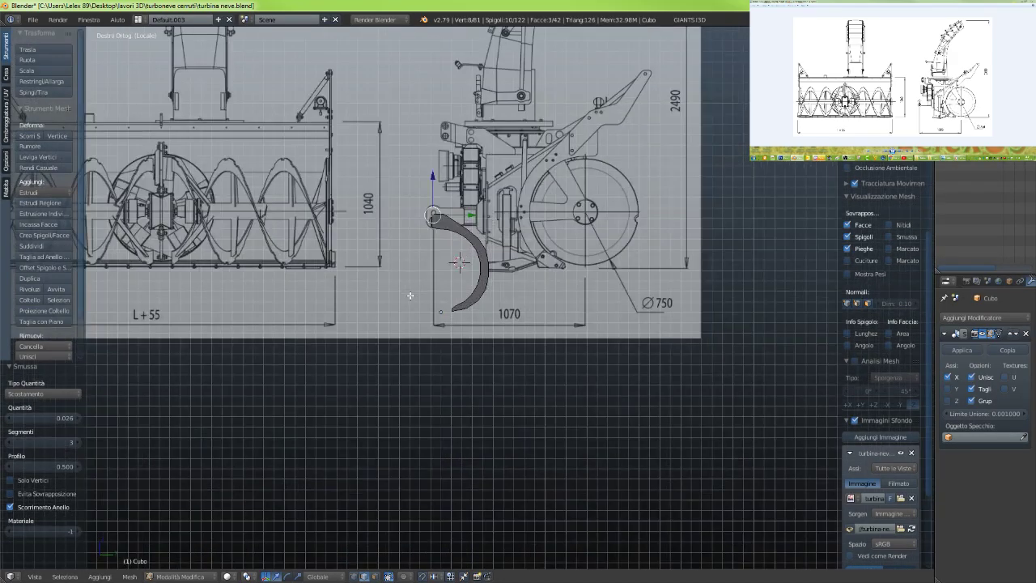
Flip the background drawing horizontally
scroll(925, 469, down, 5)
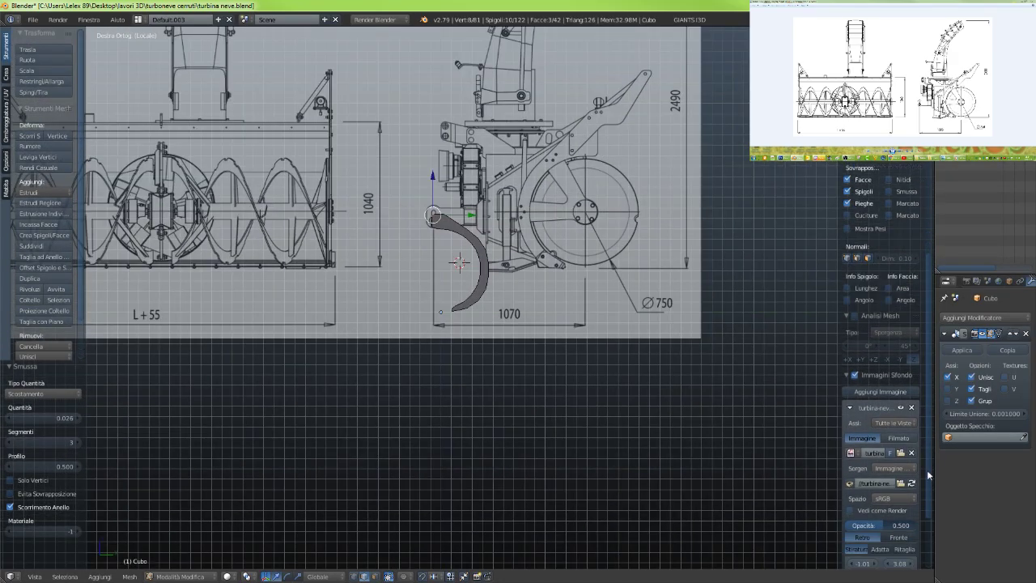
scroll(490, 310, up, 1)
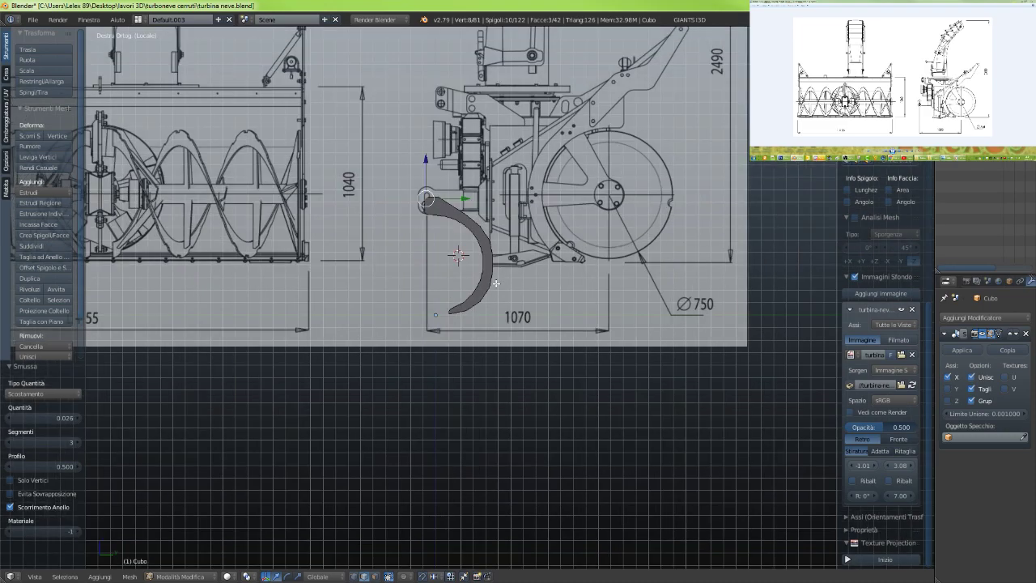
shift+middle_drag(500, 288, 509, 418)
scroll(509, 419, down, 2)
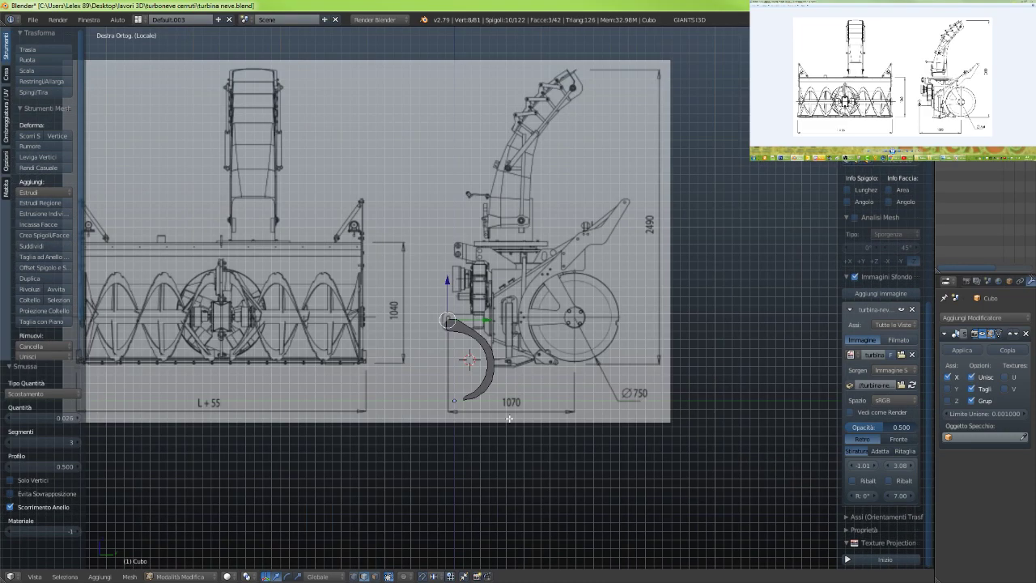
click(853, 481)
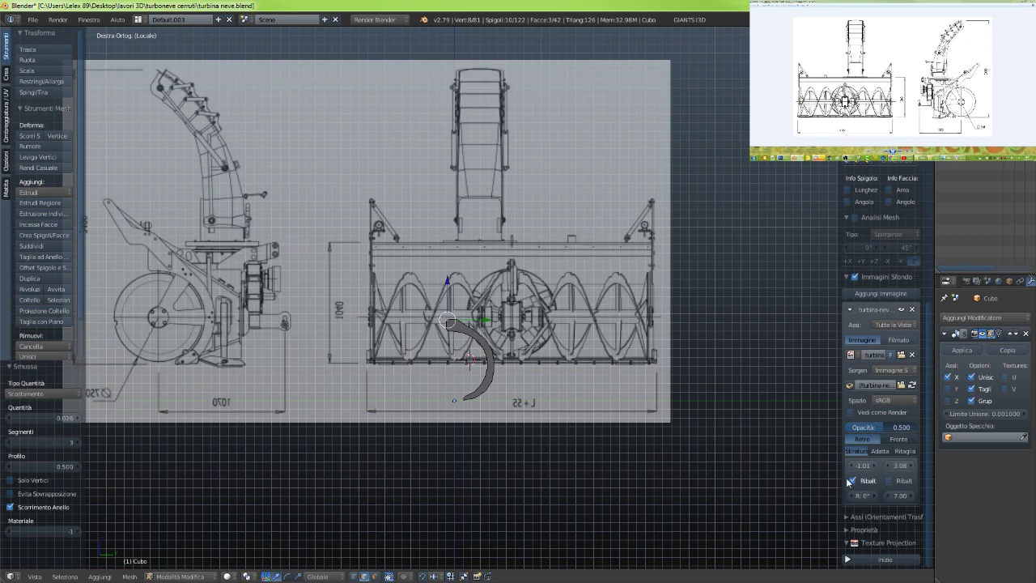
Offset the background image to X 2.29 and Y 2.38, bringing the side-view drawing over the curved plate
shift+middle_drag(479, 455, 577, 464)
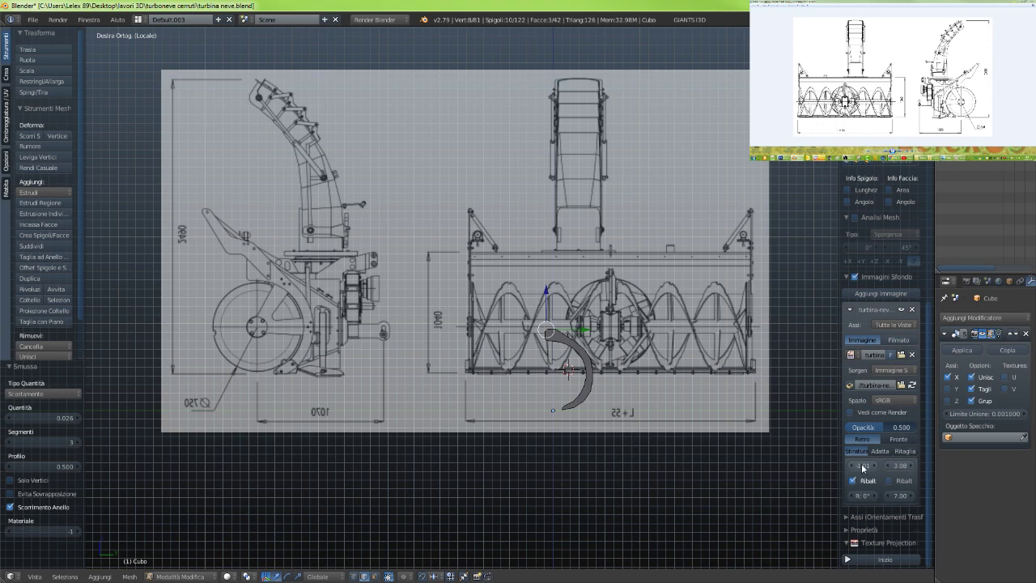
drag(863, 468, 931, 468)
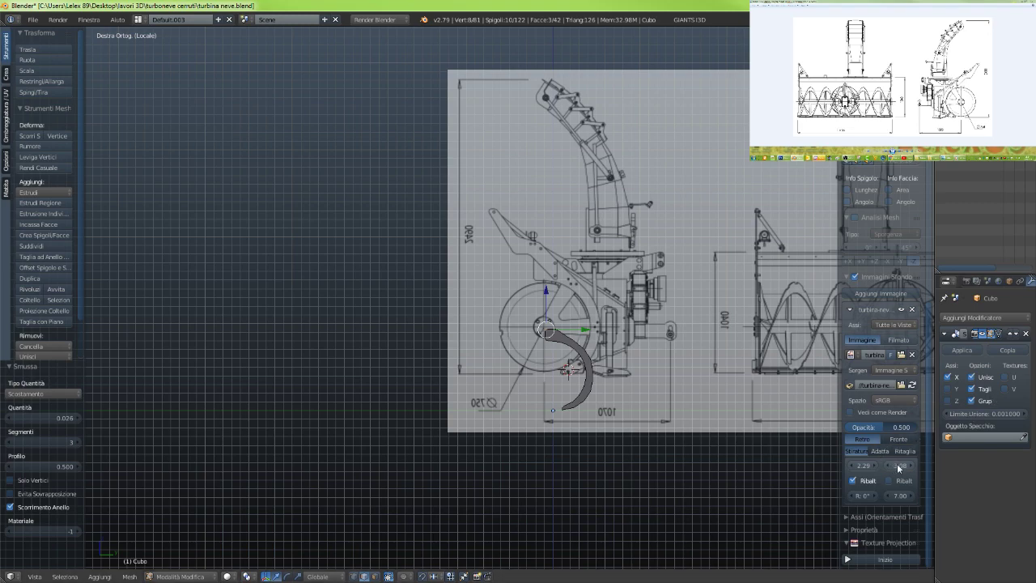
mouse_move(898, 465)
mouse_down()
mouse_move(918, 465)
mouse_move(886, 465)
mouse_up()
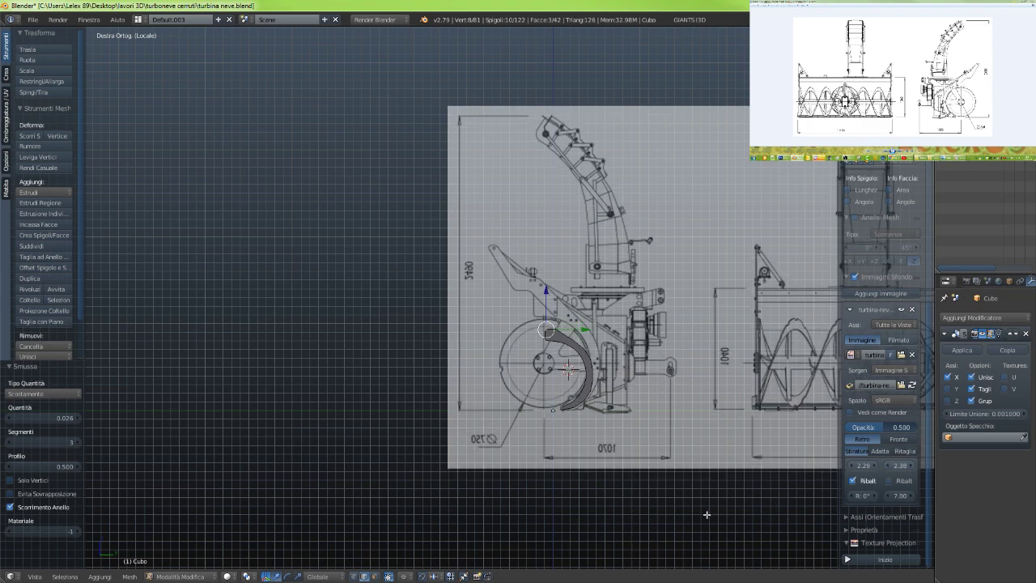
scroll(662, 485, up, 4)
shift+middle_drag(657, 455, 533, 378)
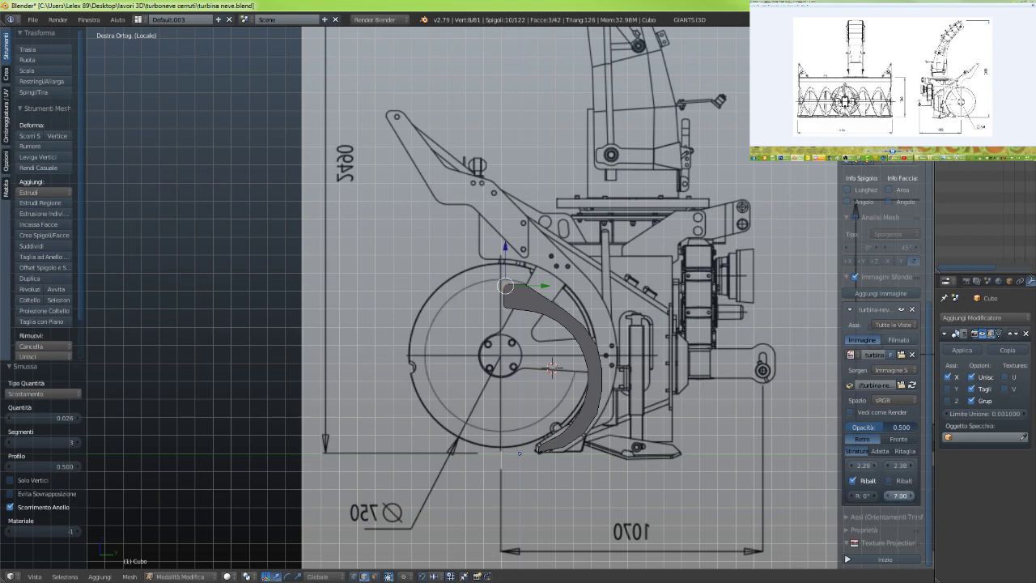
Scale the background image to size 4.49 and offset it to X 1.47, Y 1.55 around the curved plate
mouse_move(900, 495)
mouse_down()
mouse_move(845, 495)
mouse_move(876, 465)
mouse_move(857, 466)
mouse_move(887, 465)
mouse_move(871, 465)
mouse_up()
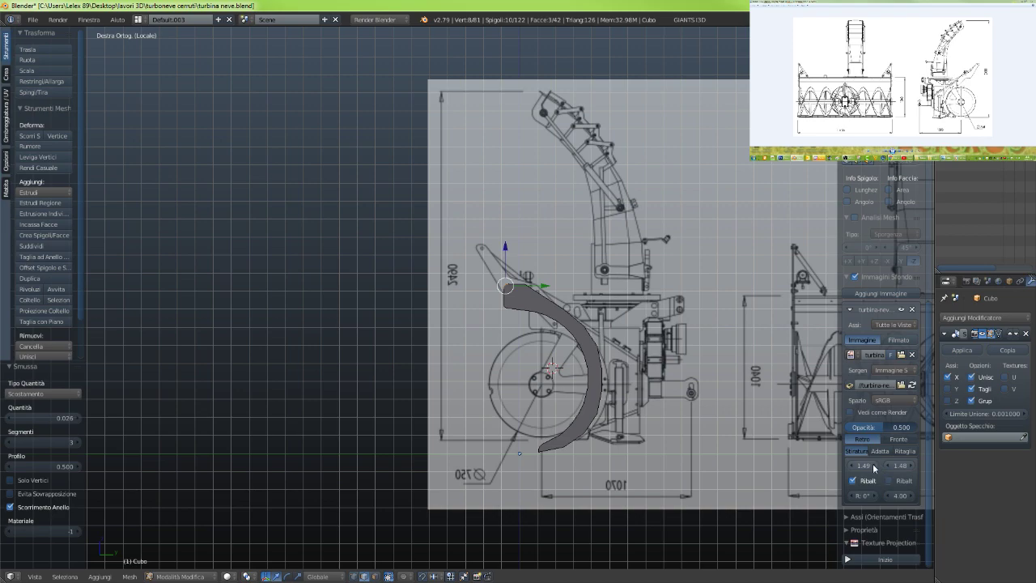
drag(862, 465, 858, 465)
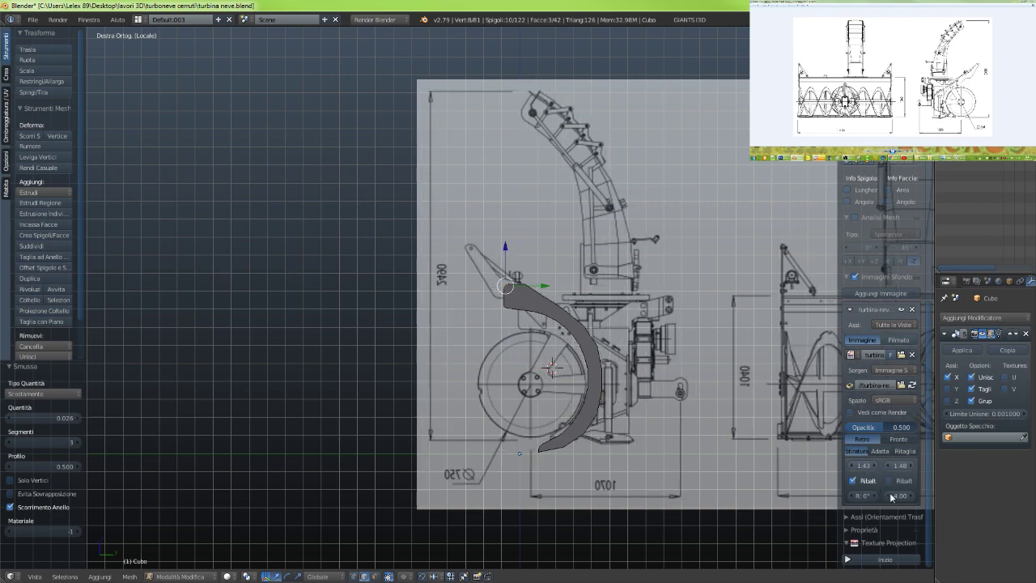
drag(891, 496, 940, 496)
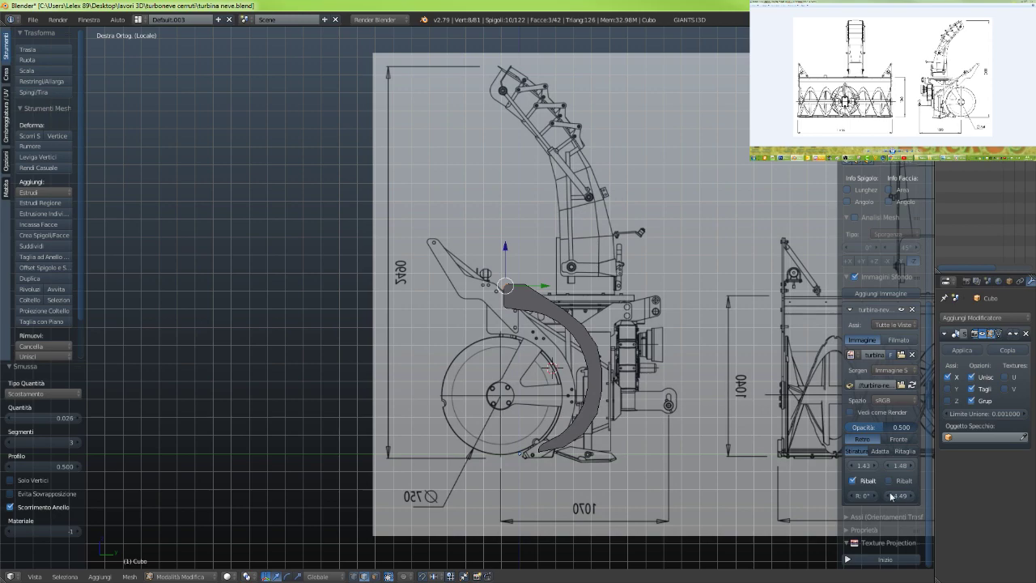
drag(862, 465, 912, 466)
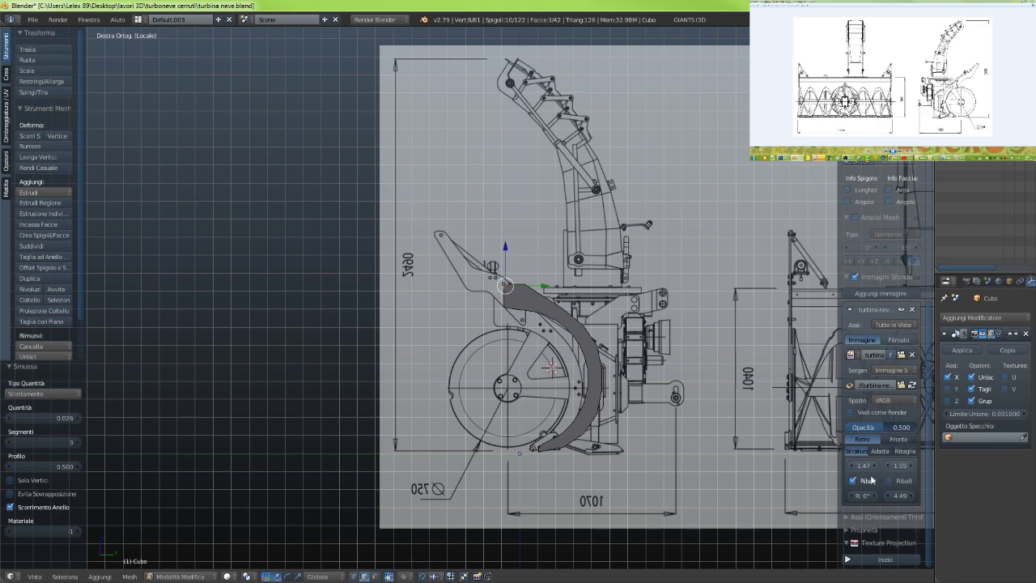
Enlarge the background image to size 4.77 and offset it to X 1.60, Y 1.64 to fit the curved plate
scroll(671, 435, up, 3)
shift+middle_drag(676, 423, 675, 264)
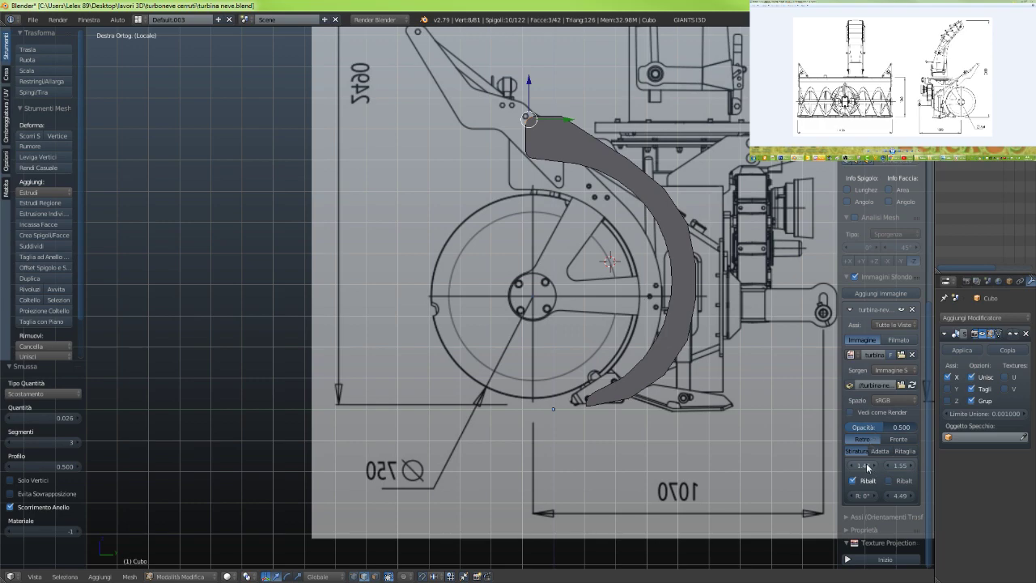
drag(864, 466, 886, 465)
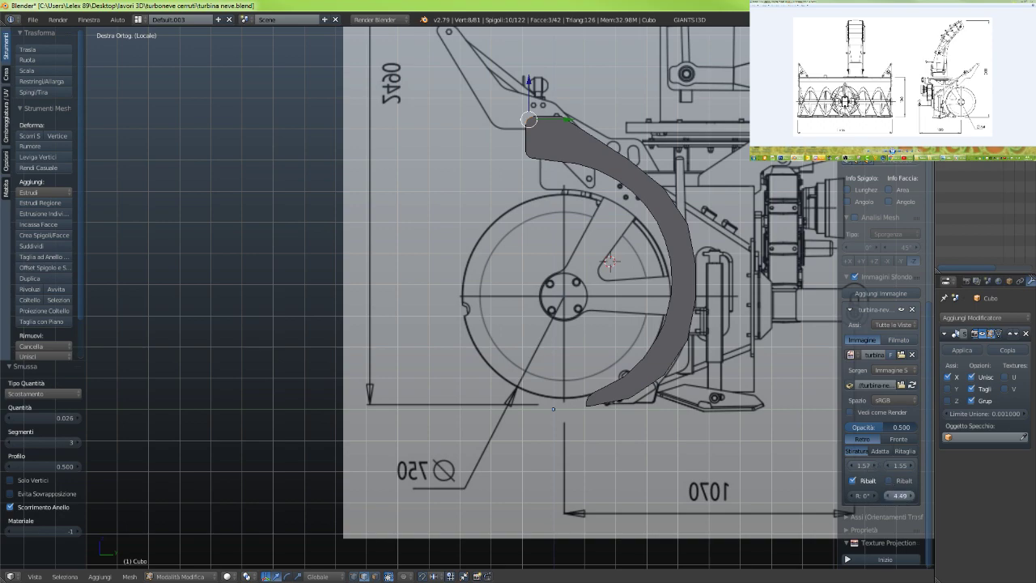
drag(900, 495, 922, 495)
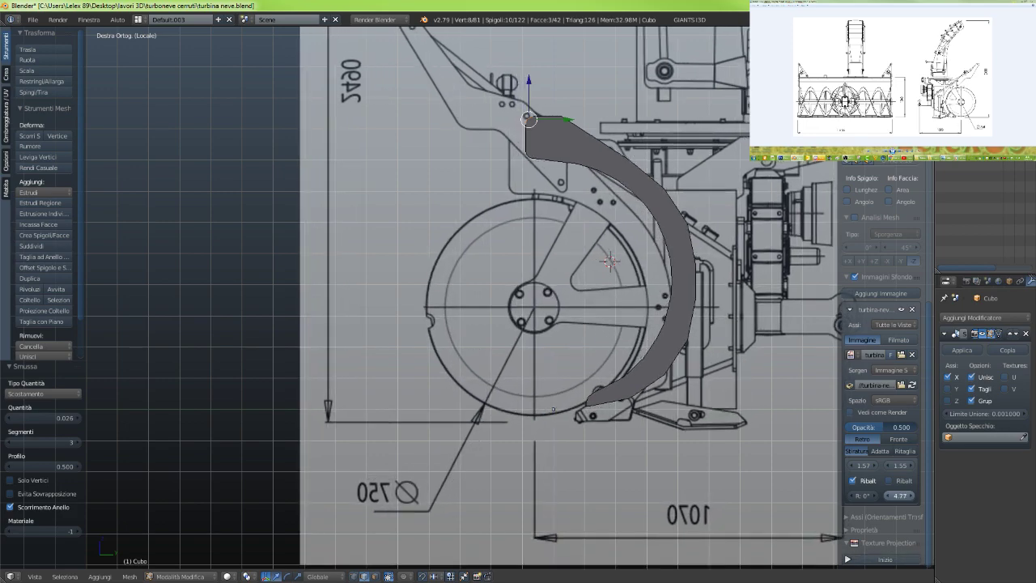
mouse_move(863, 465)
mouse_down()
mouse_move(923, 465)
mouse_move(861, 467)
mouse_up()
Leave local view and show the whole model in wireframe from the right orthographic view
key(KP_Divide)
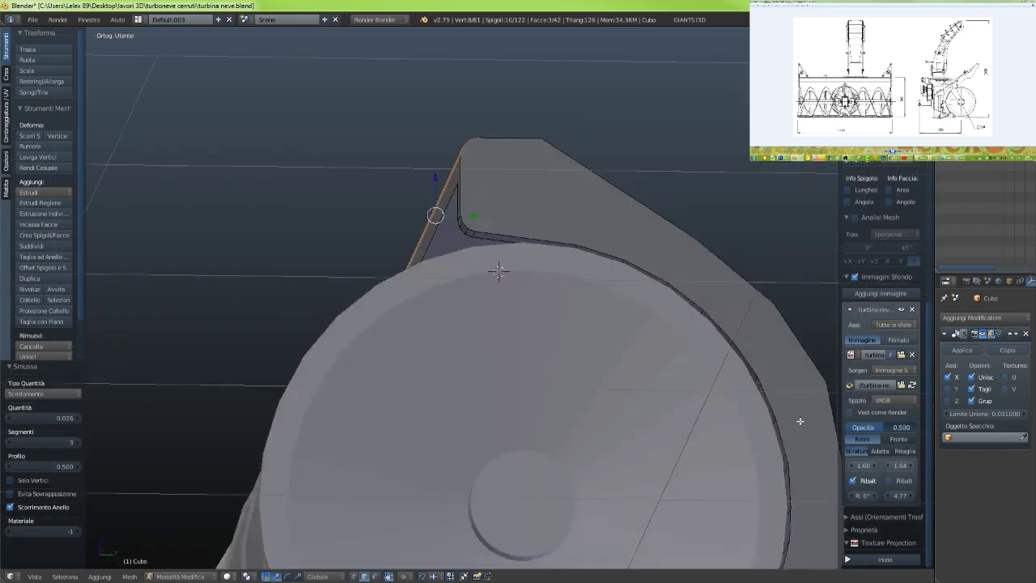
scroll(799, 421, down, 7)
key(KP_3)
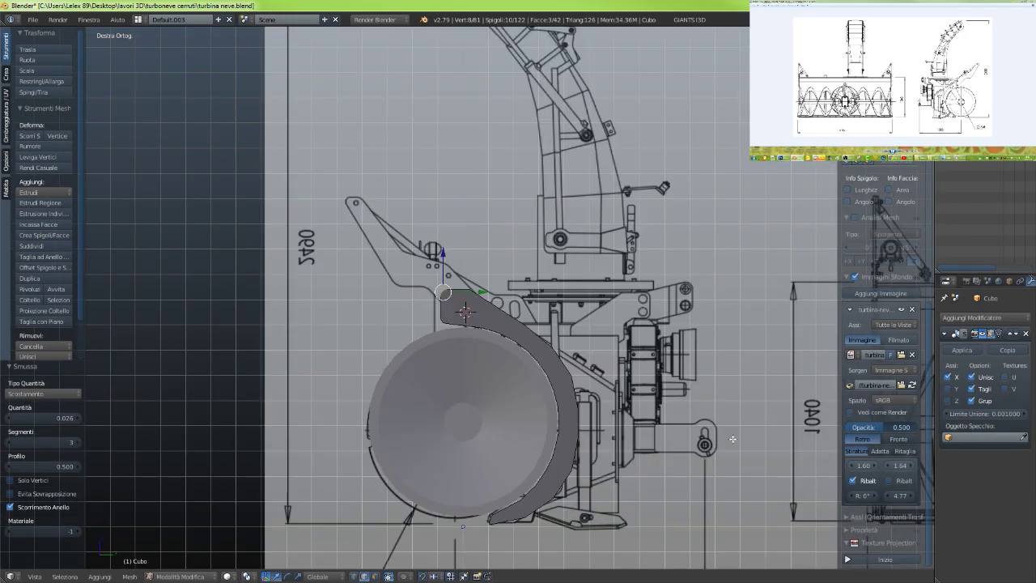
scroll(550, 455, up, 2)
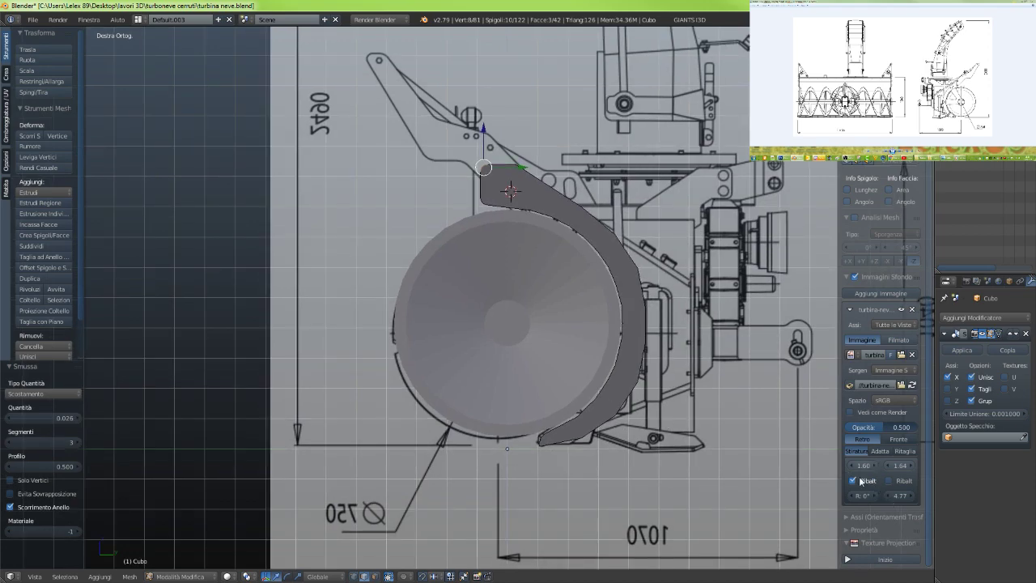
key(z)
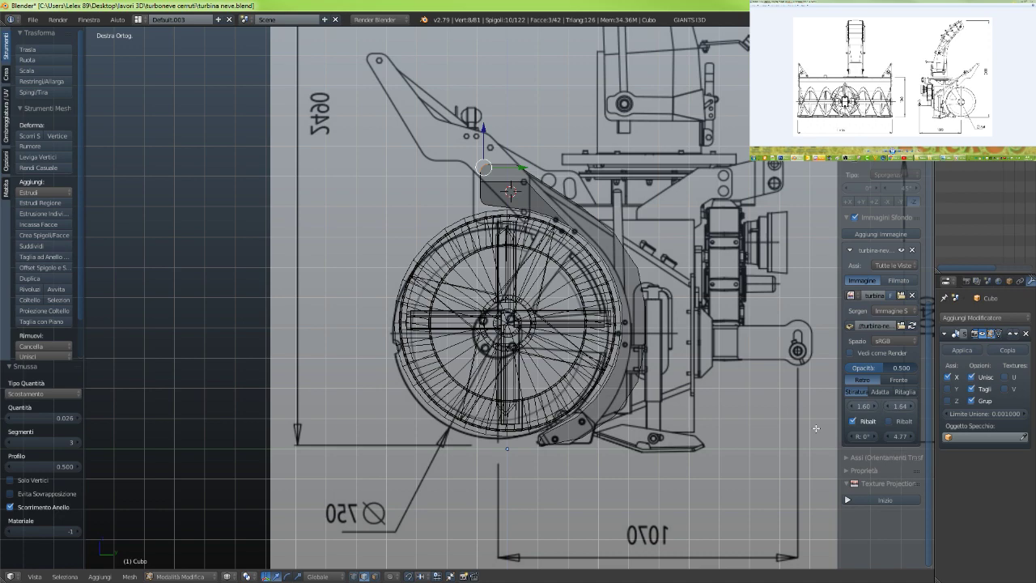
Match the drawing's wheel to the wheel mesh with background image size 4.87 and offset X 1.67, Y 1.72
drag(860, 408, 863, 406)
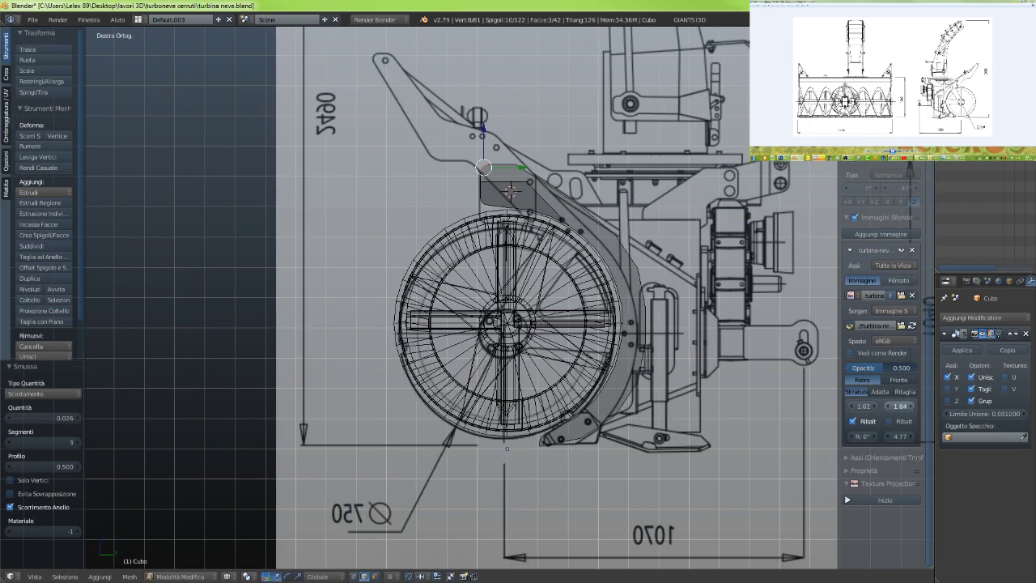
drag(899, 406, 905, 405)
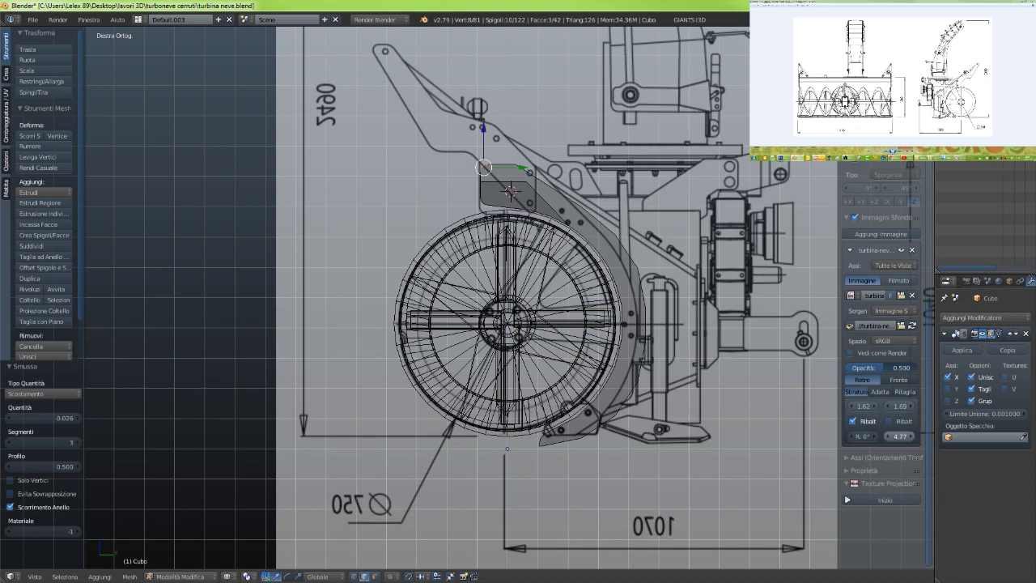
drag(899, 436, 921, 436)
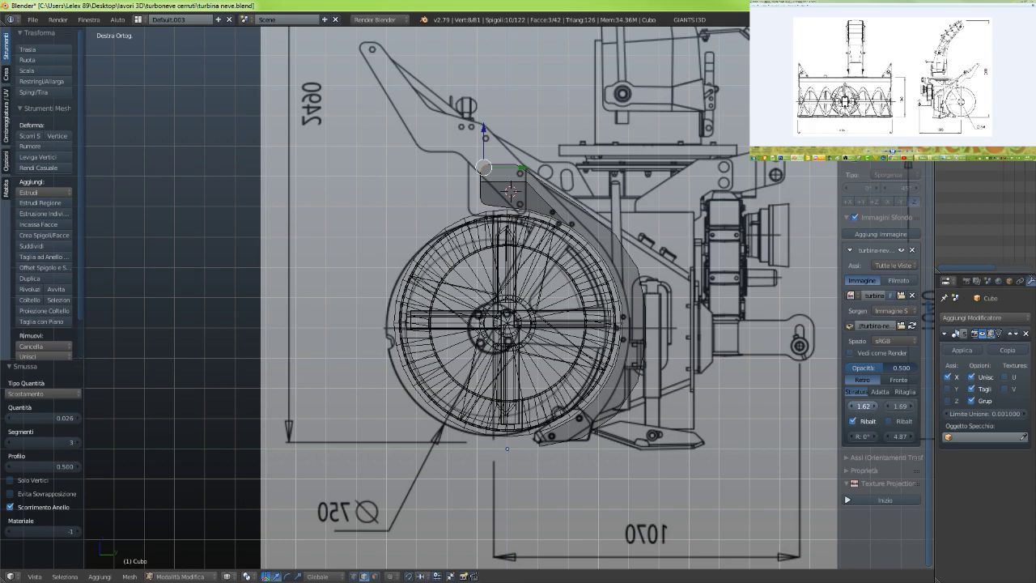
drag(863, 406, 867, 405)
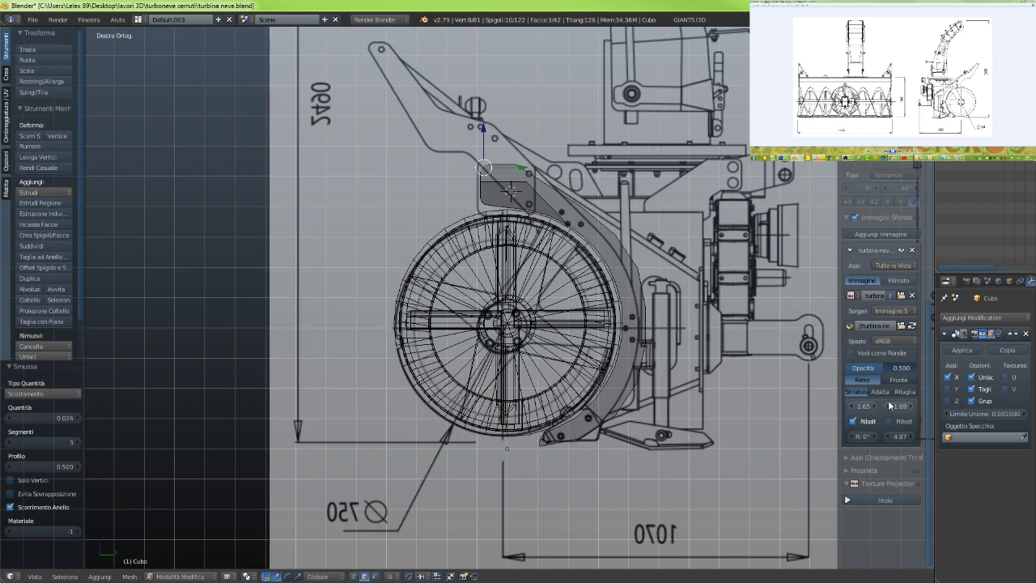
drag(900, 405, 905, 406)
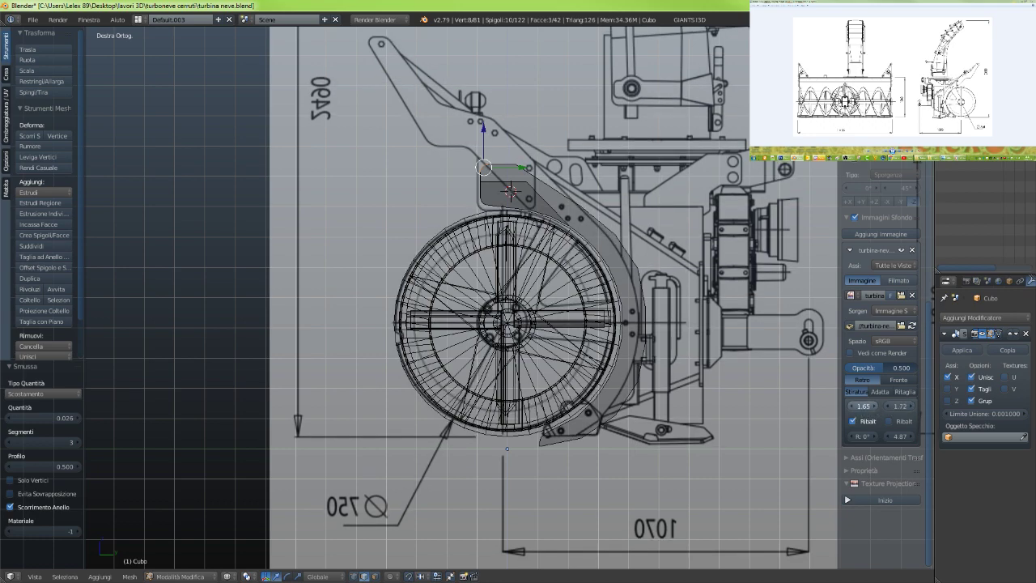
drag(863, 405, 866, 406)
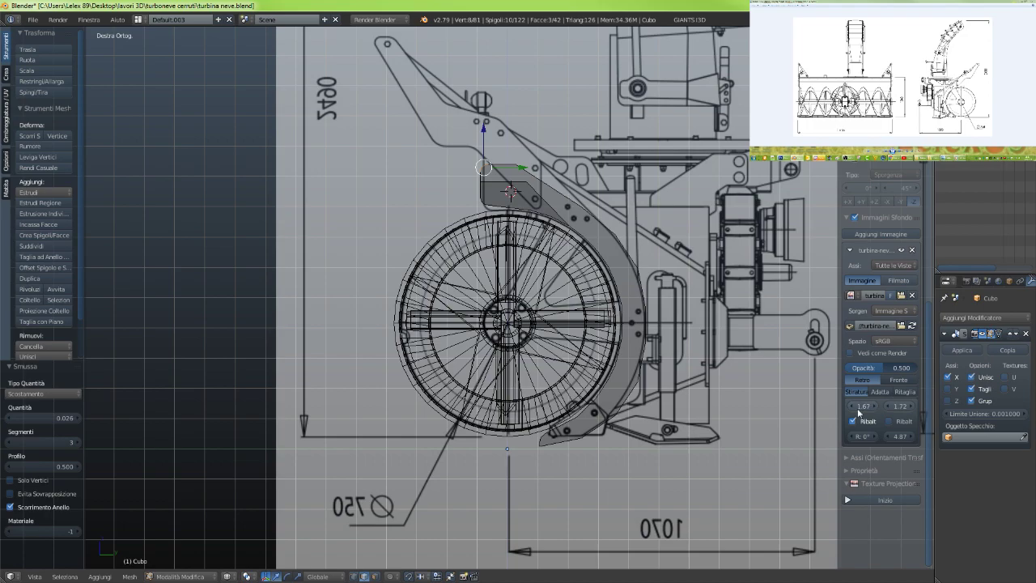
Fine-tune the background image to size 4.97 and offset X 1.70, Y 1.74 so the wheel outline and hub coincide with the mesh
scroll(517, 439, up, 3)
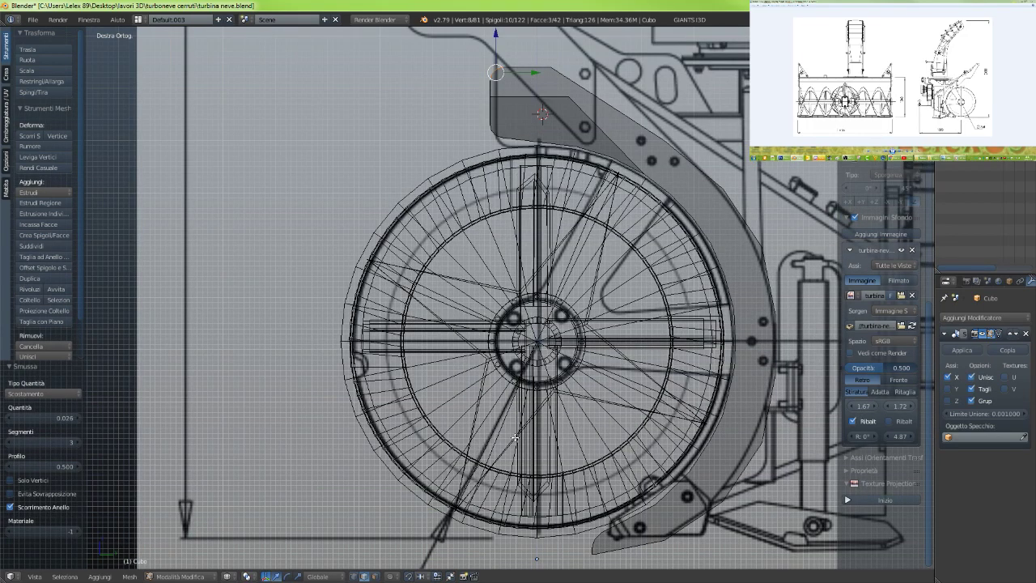
scroll(514, 438, down, 4)
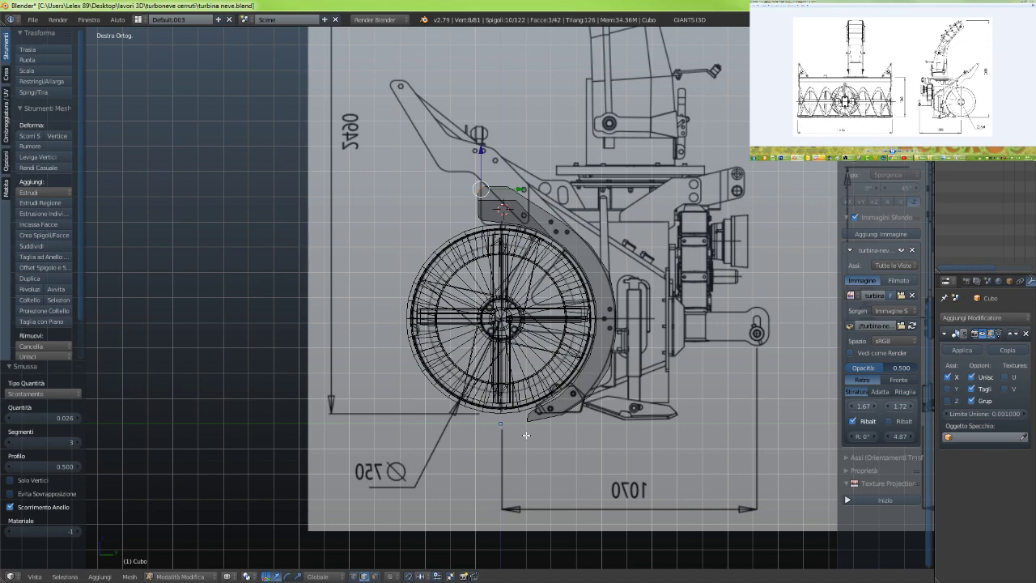
key(z)
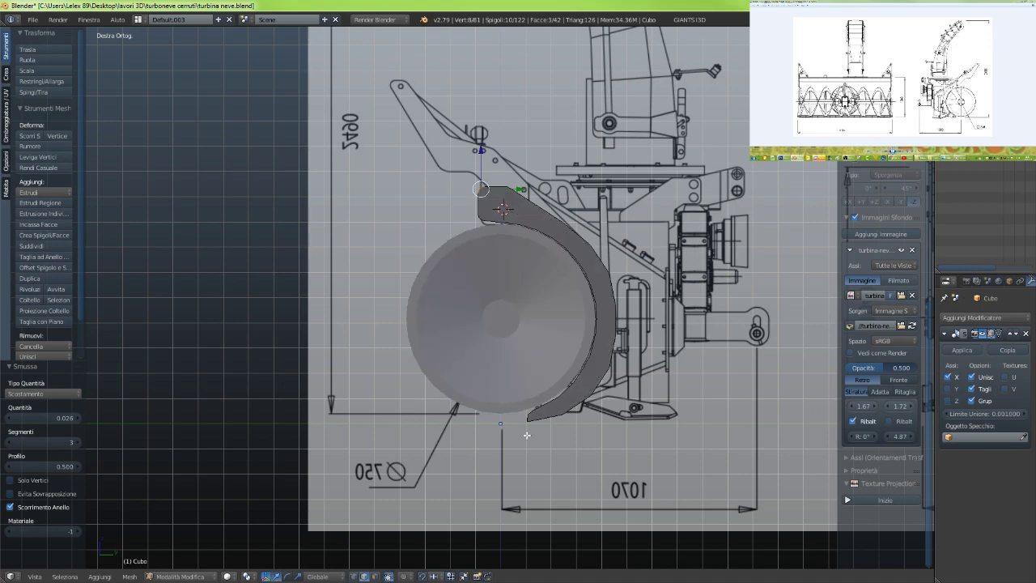
key(z)
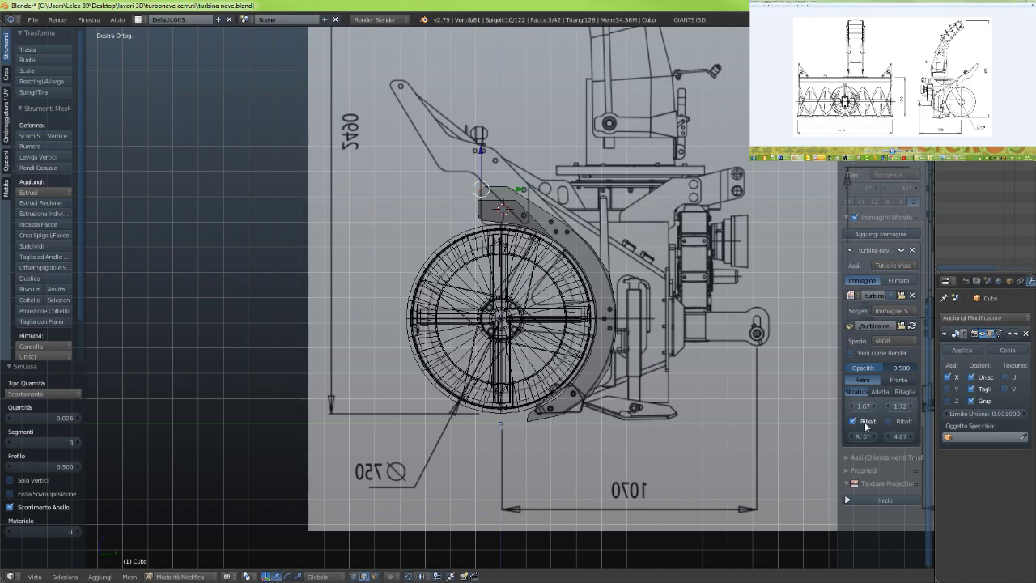
scroll(696, 402, up, 4)
shift+middle_drag(696, 401, 616, 364)
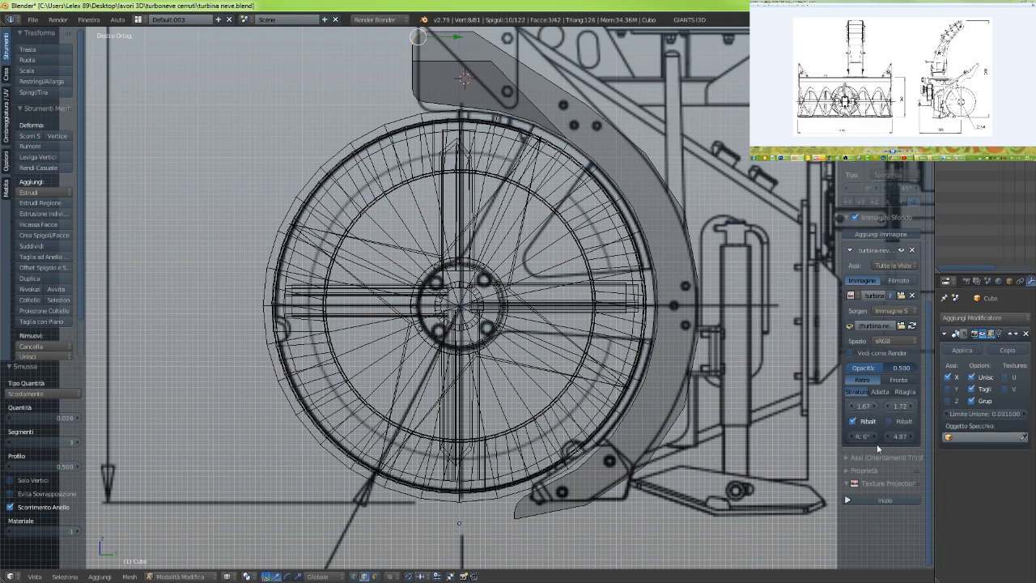
drag(896, 436, 908, 436)
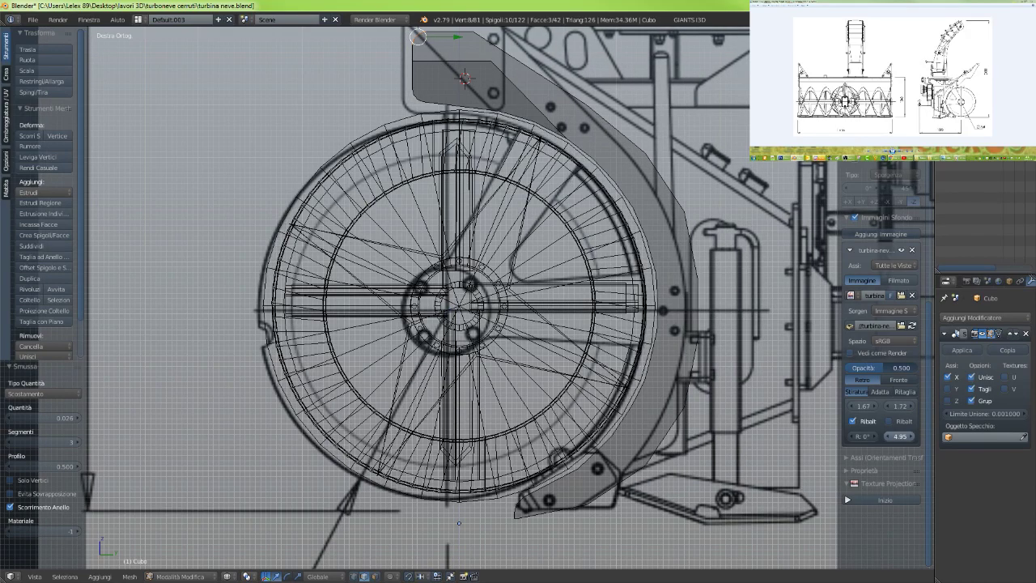
drag(908, 436, 910, 436)
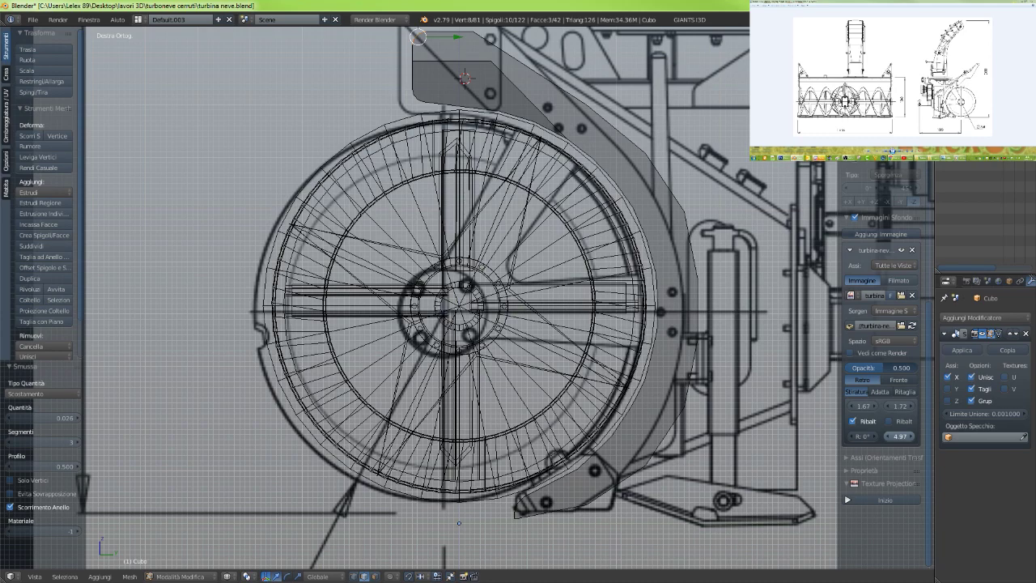
drag(863, 405, 869, 406)
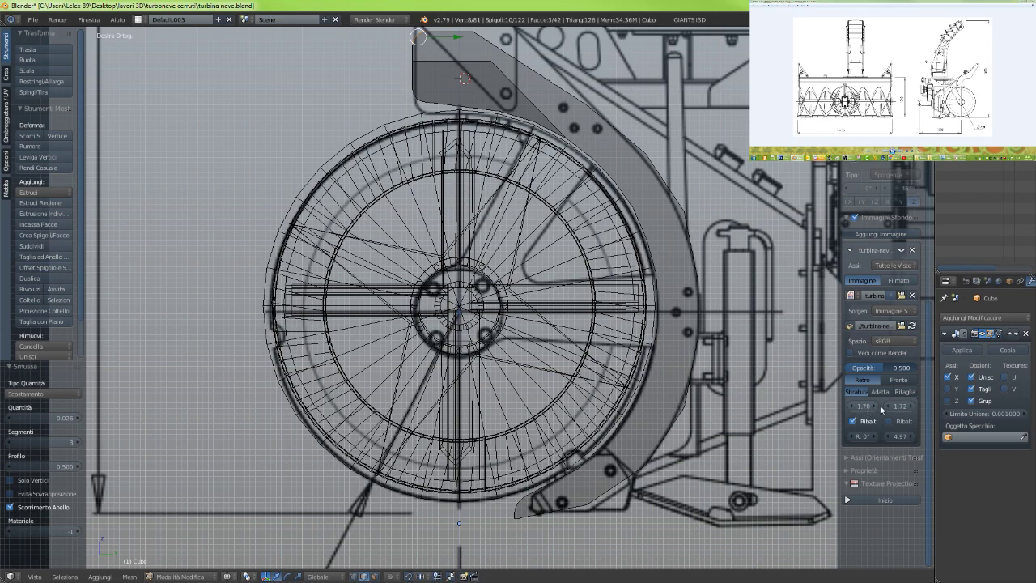
drag(900, 406, 901, 406)
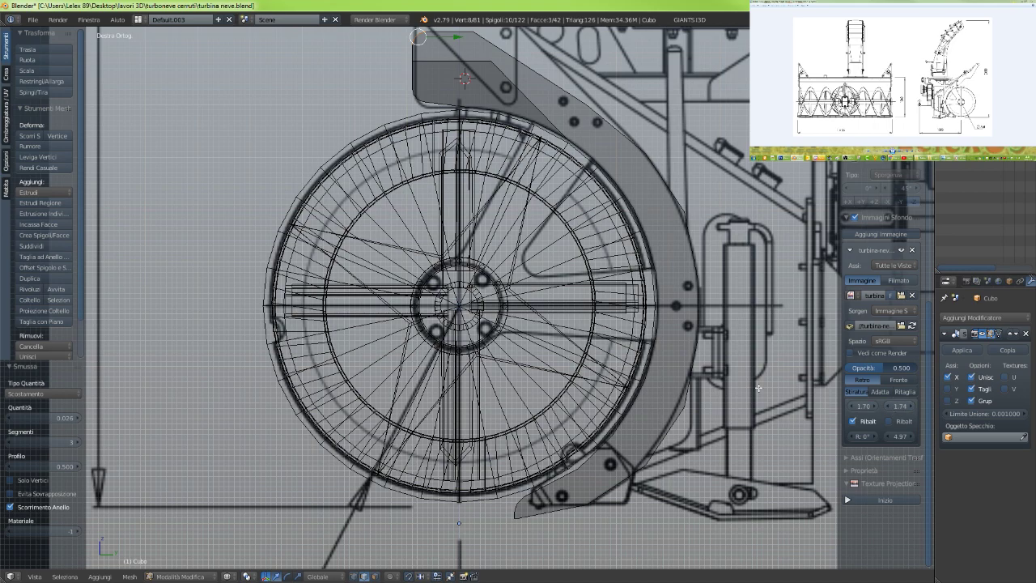
Check the wheel and curved plate against the side-view drawing and return the viewport to solid shading
scroll(749, 387, down, 2)
scroll(750, 387, down, 1)
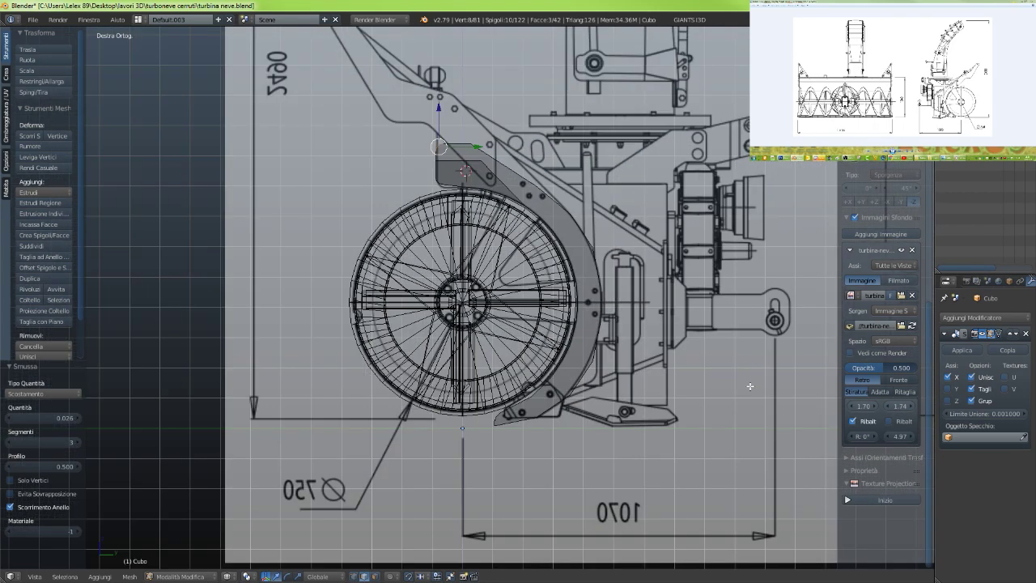
scroll(750, 386, down, 1)
scroll(749, 387, up, 2)
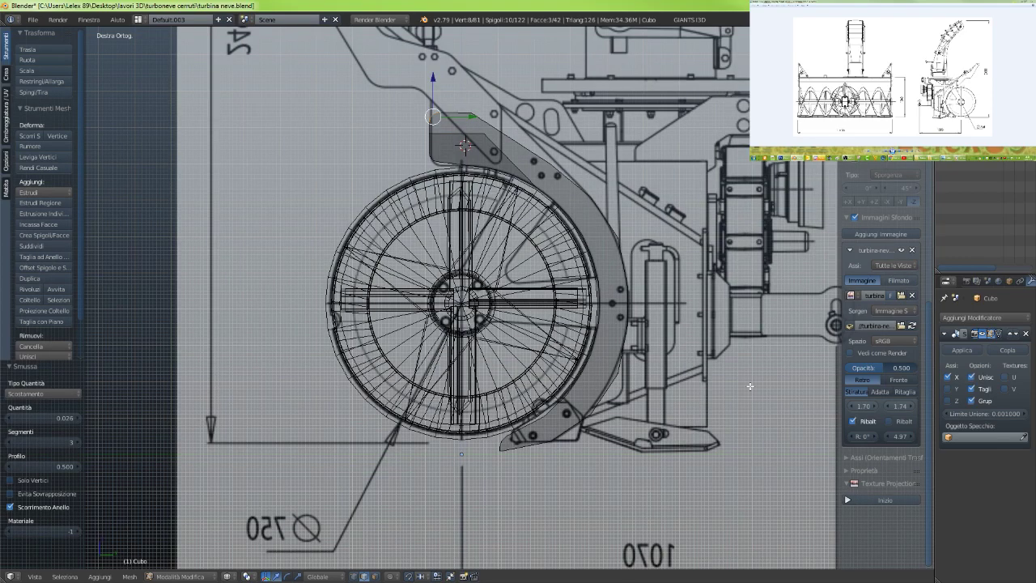
scroll(749, 387, down, 2)
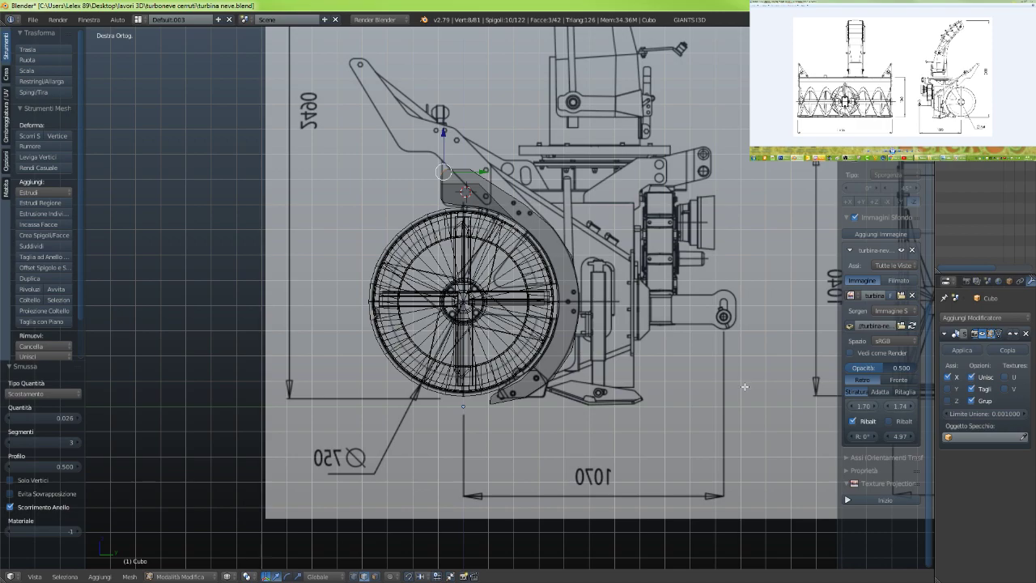
key(z)
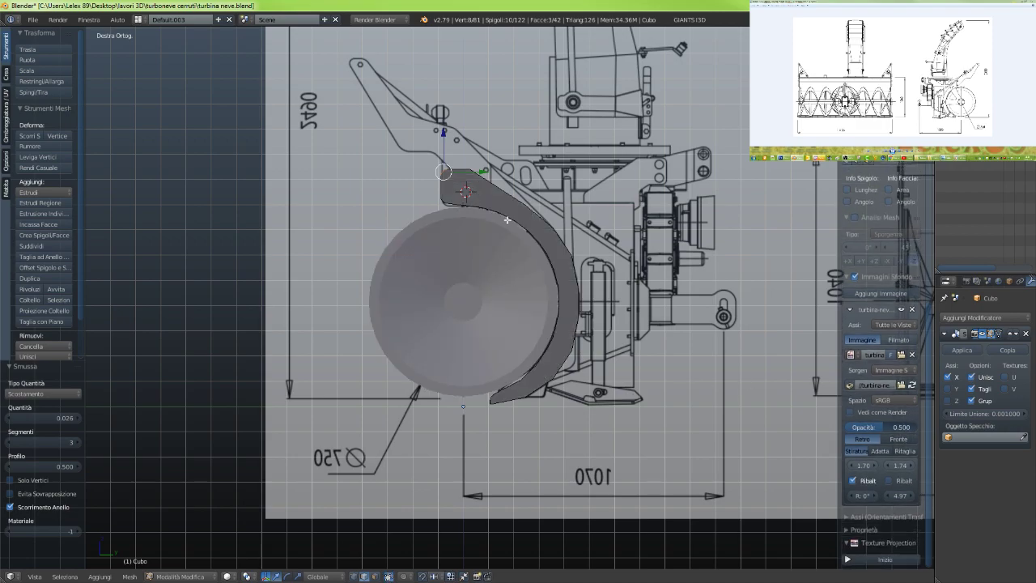
scroll(507, 218, up, 3)
scroll(506, 216, down, 2)
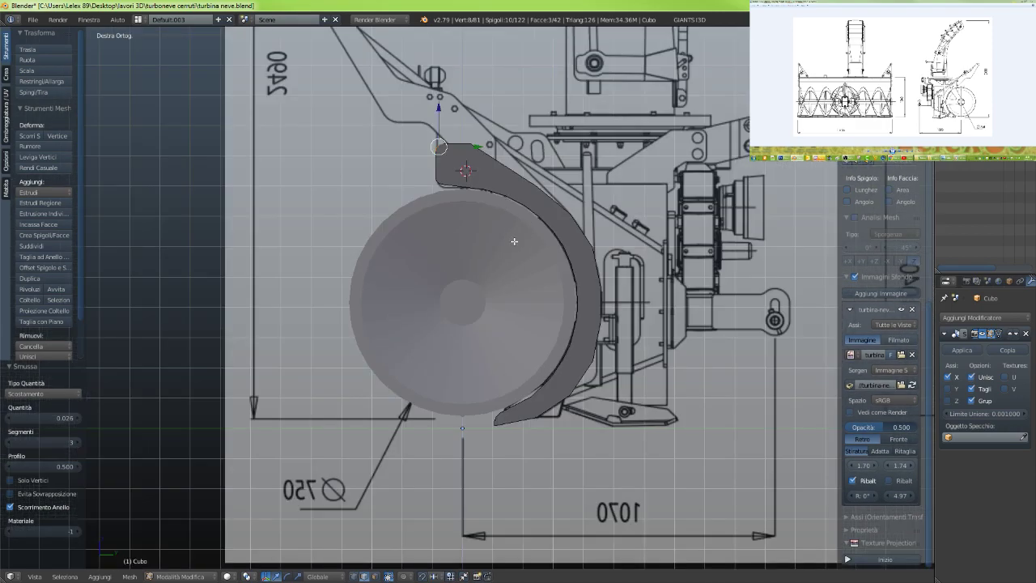
Move the small bevel faces at the side plate's lower front corner by -0.011 along Z to match the drawing
scroll(486, 174, up, 3)
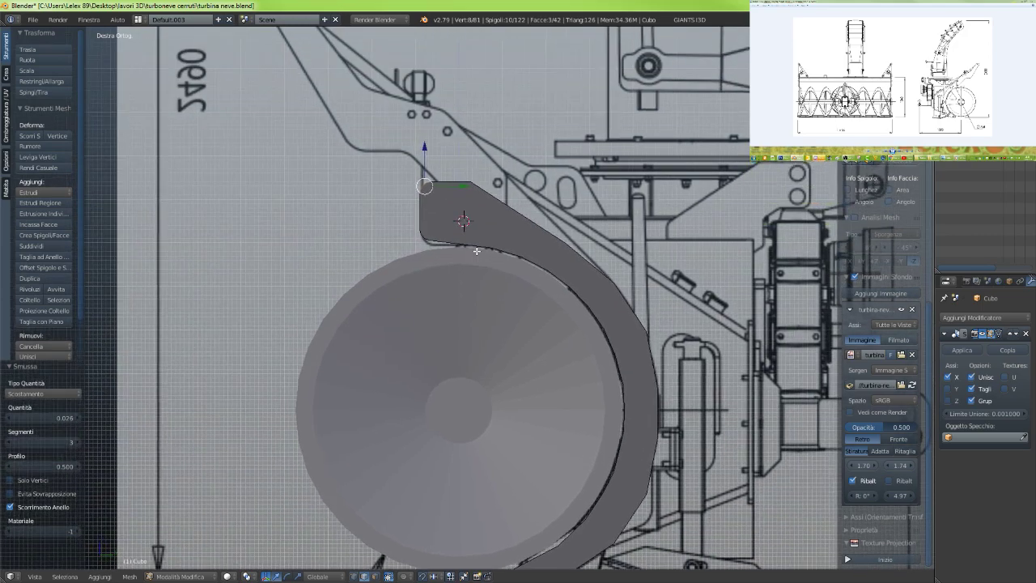
middle_drag(460, 233, 487, 226)
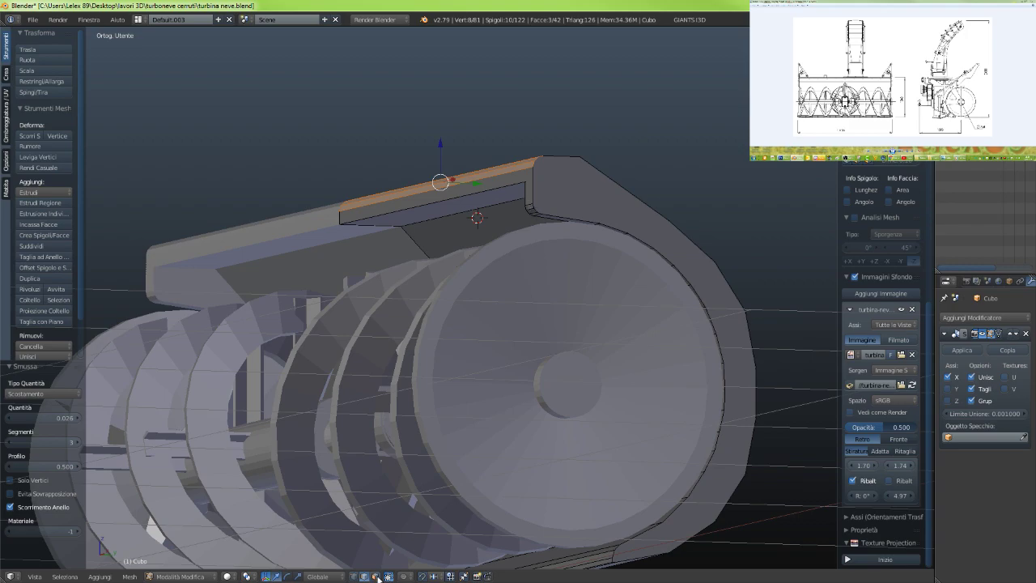
alt+right_click(531, 216)
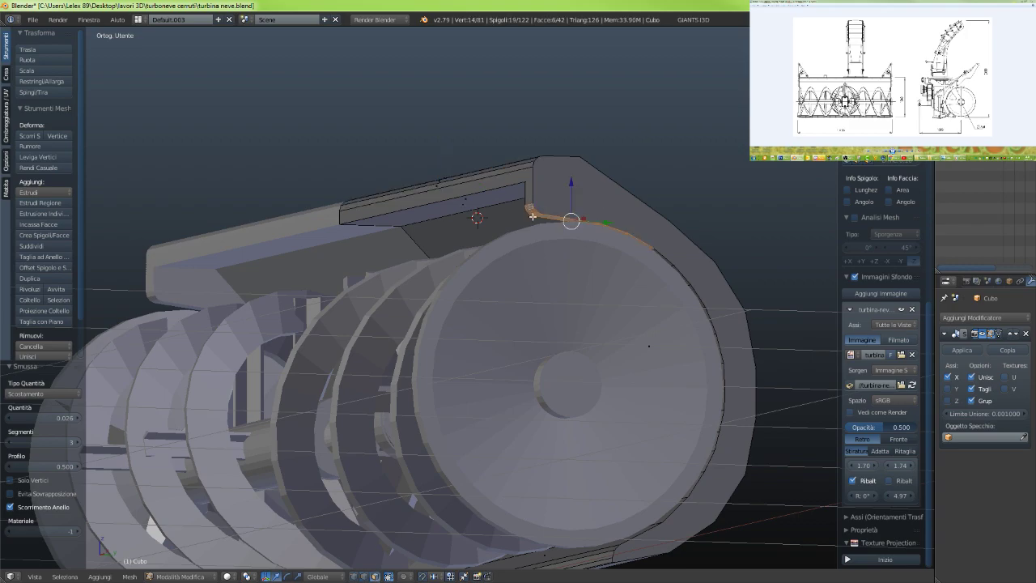
right_click(529, 207)
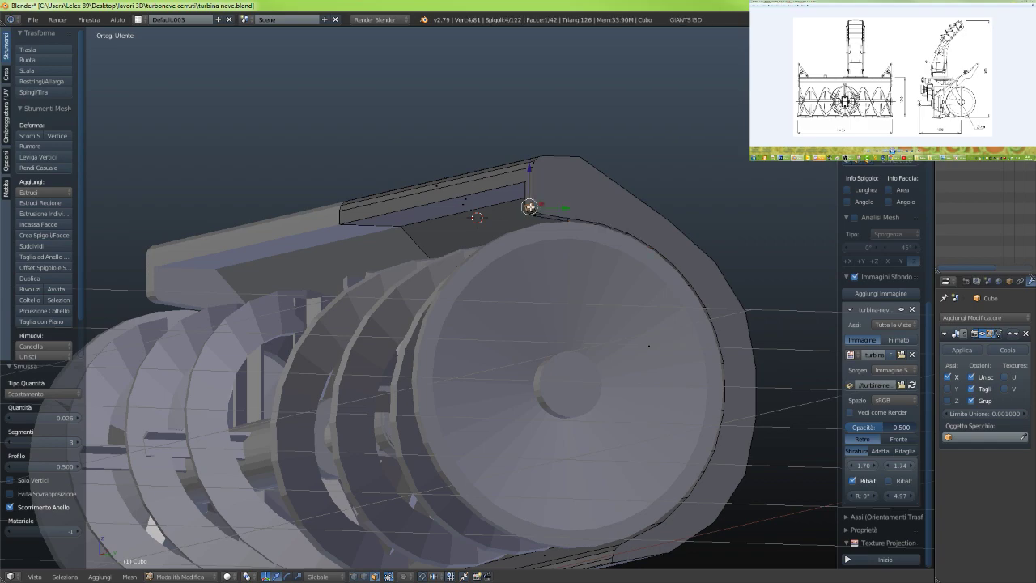
ctrl+right_click(532, 212)
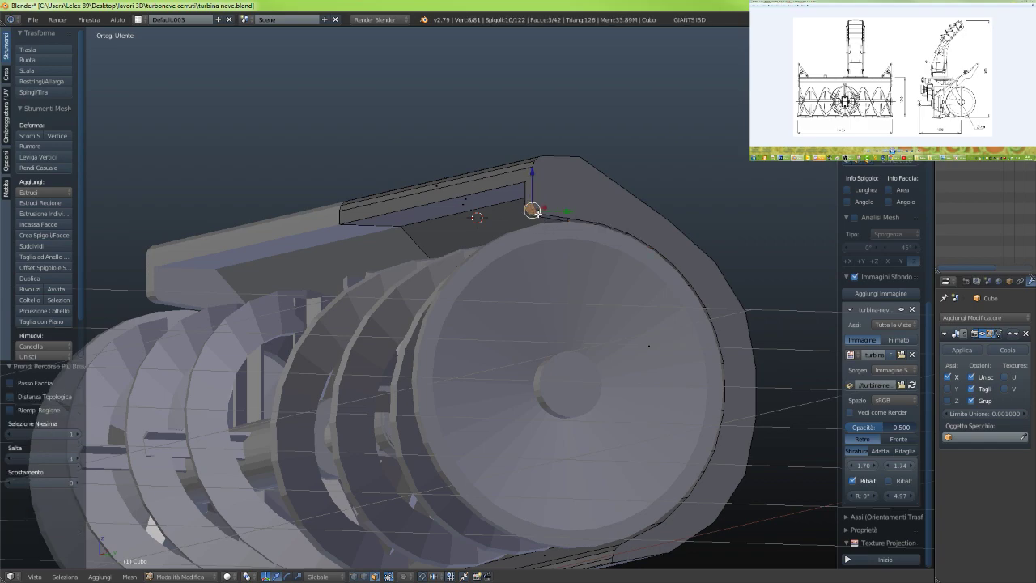
key(KP_3)
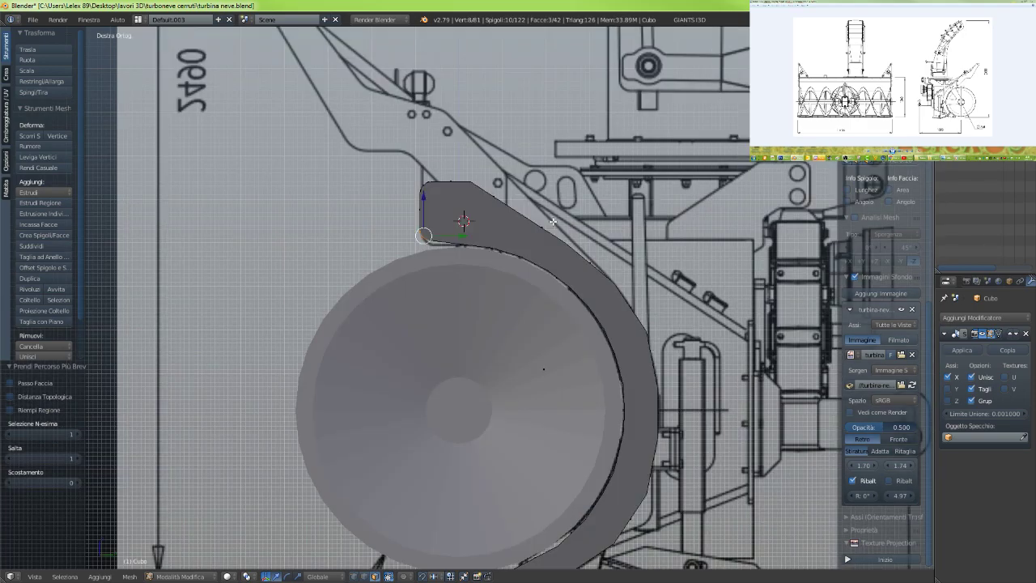
key(KP_Decimal)
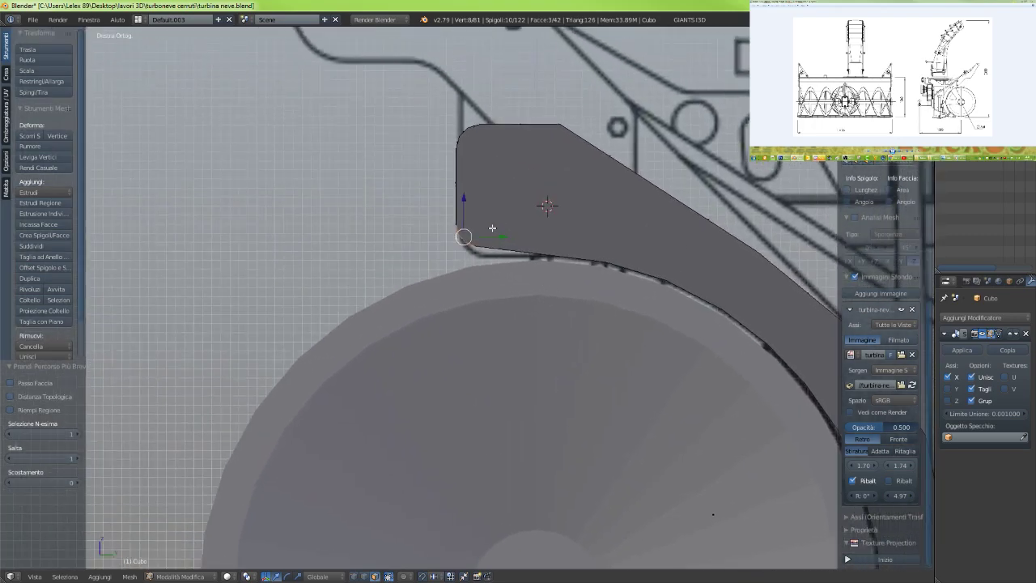
drag(464, 197, 469, 207)
scroll(496, 204, down, 2)
middle_drag(499, 209, 504, 218)
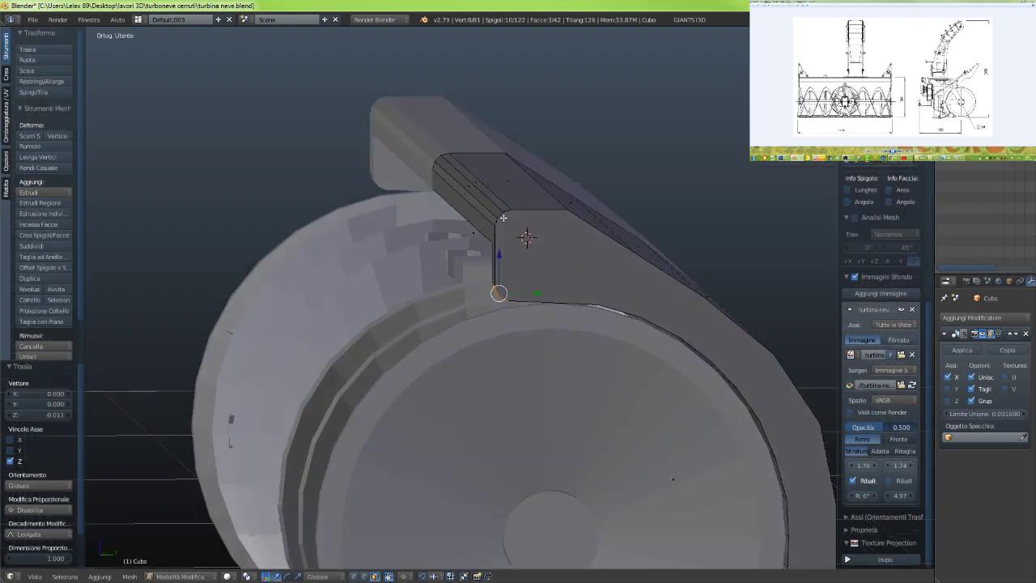
scroll(501, 215, down, 1)
key(KP_3)
scroll(502, 214, down, 3)
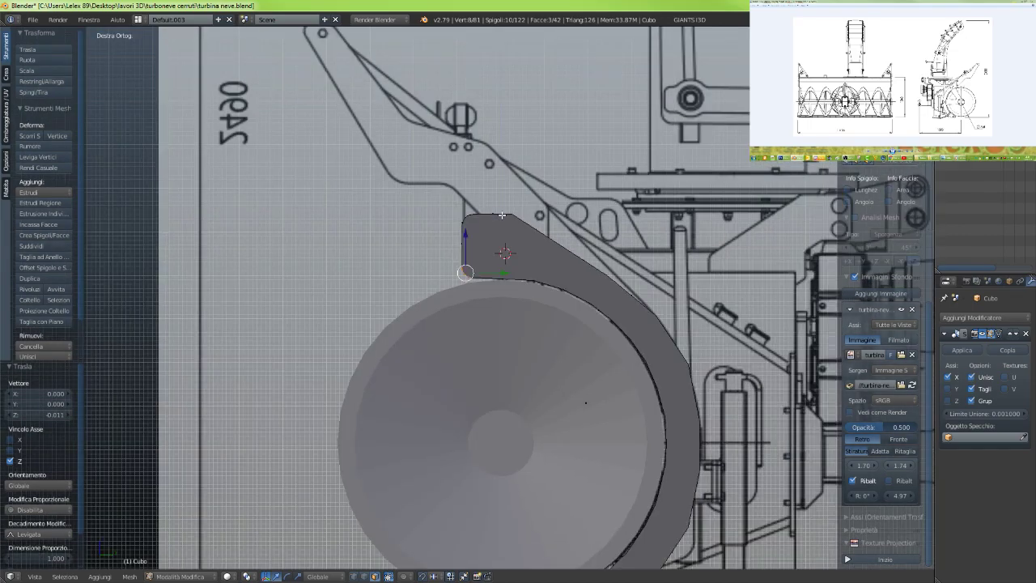
In wireframe, select the side plate's top and adjoining sloped faces and raise them along Z, finishing with a 0.020 move
scroll(499, 261, up, 4)
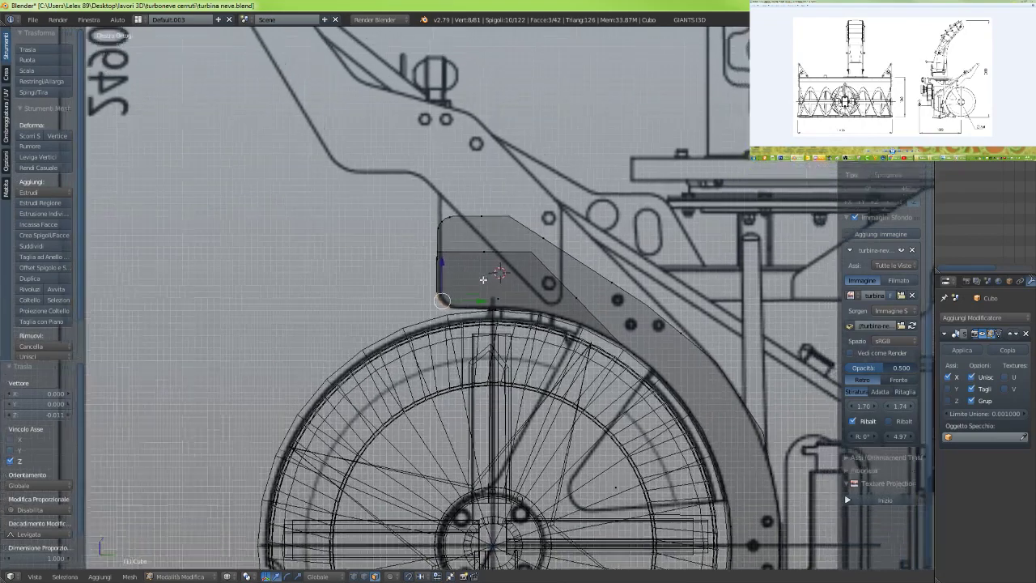
shift+middle_drag(483, 279, 477, 300)
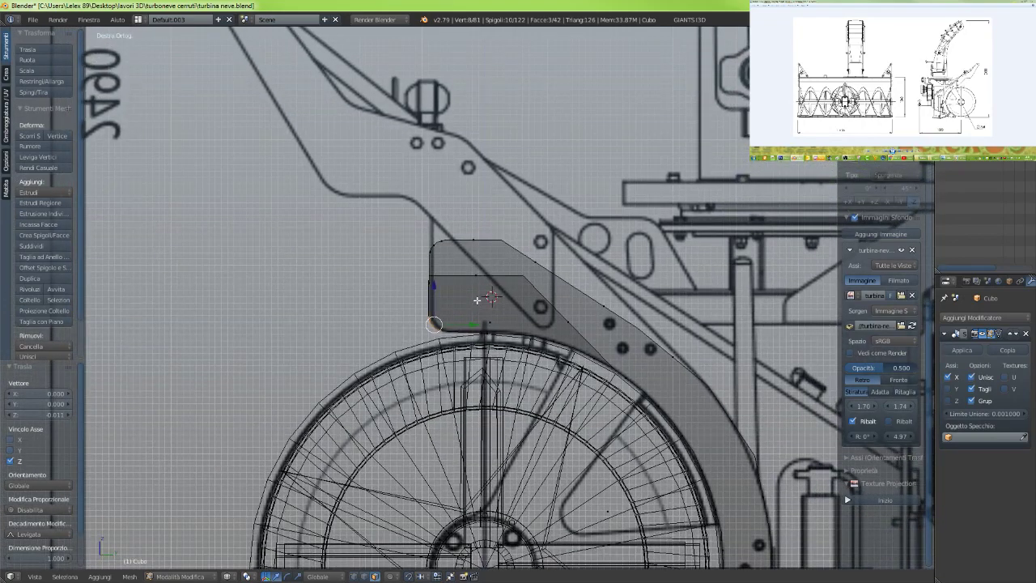
scroll(476, 301, down, 1)
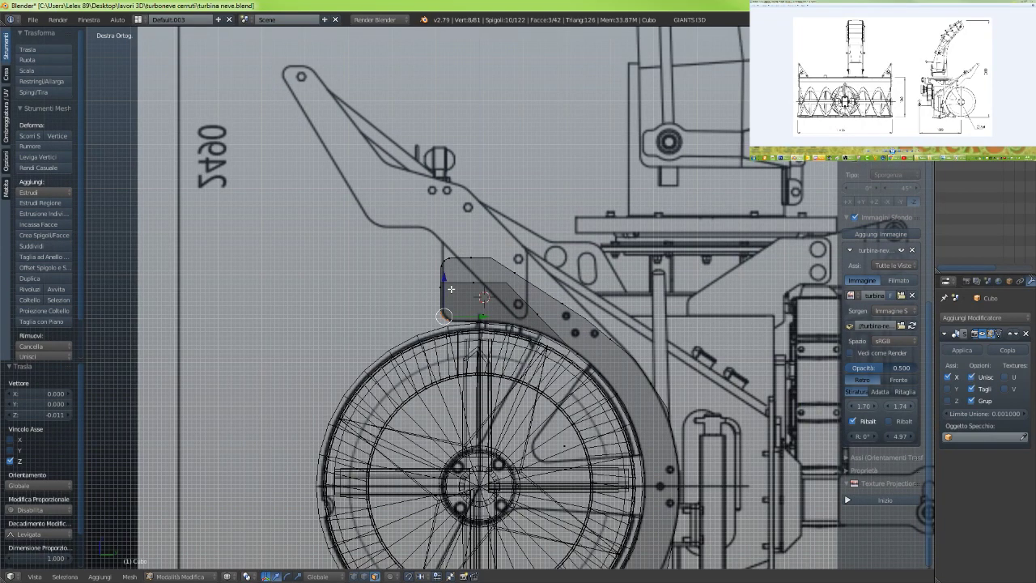
key(c)
scroll(455, 316, down, 2)
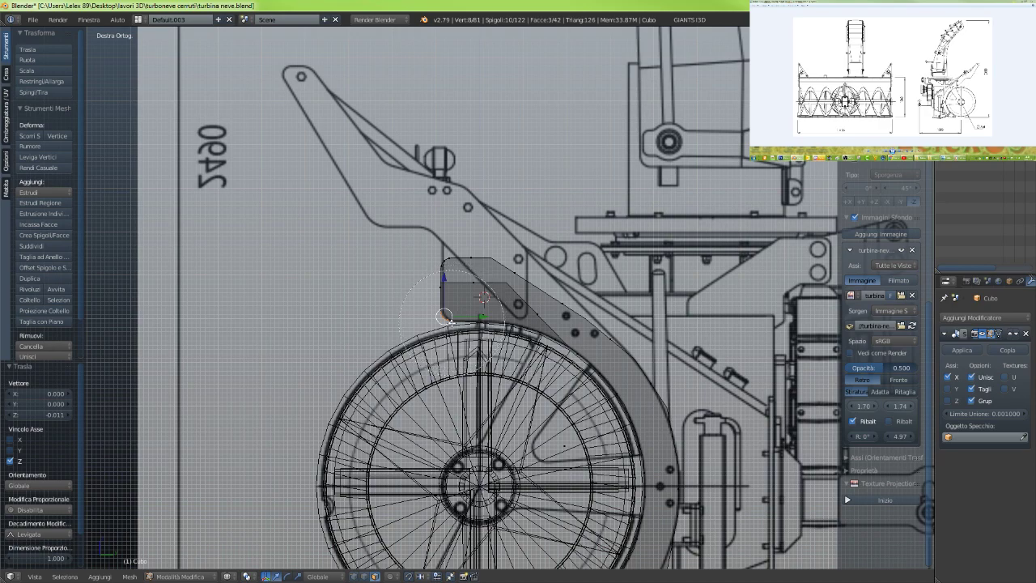
scroll(455, 316, up, 8)
middle_click(443, 321)
drag(445, 272, 469, 257)
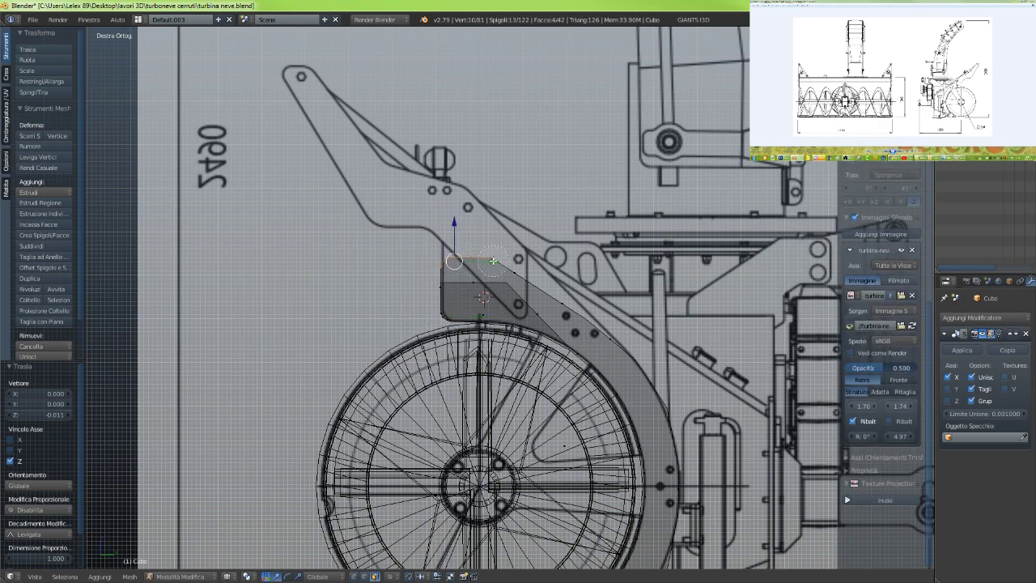
drag(497, 262, 502, 265)
click(556, 289)
middle_click(563, 304)
right_click(503, 288)
mouse_move(468, 226)
mouse_down()
mouse_move(474, 201)
mouse_move(474, 224)
mouse_up()
shift+right_click(554, 305)
drag(483, 237, 482, 226)
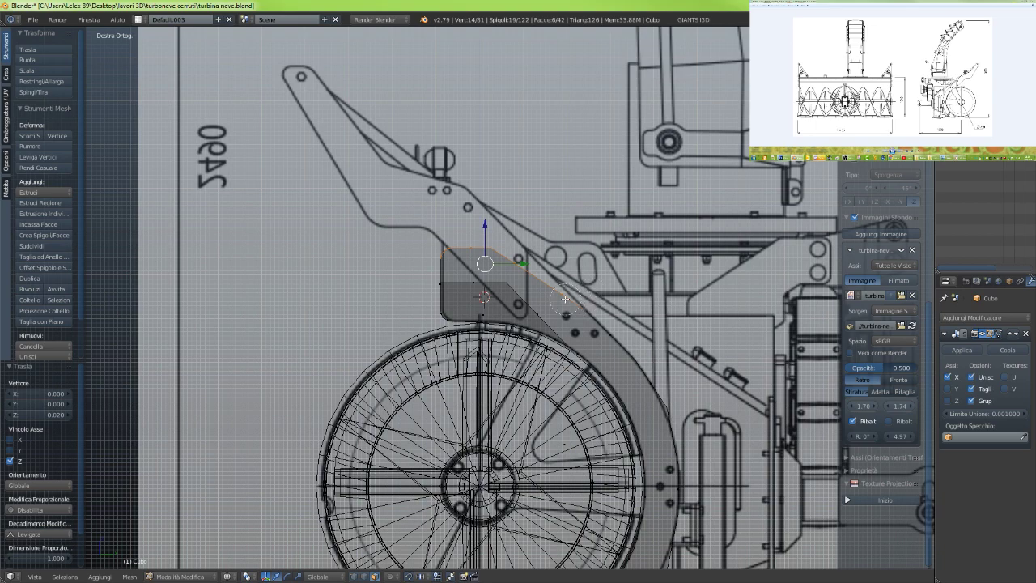
Deselect the sloped faces progressively and raise the remaining top faces by 0.035 and 0.041 along Z, then restore solid shading
shift+right_click(565, 298)
drag(466, 215, 467, 196)
shift+right_click(522, 254)
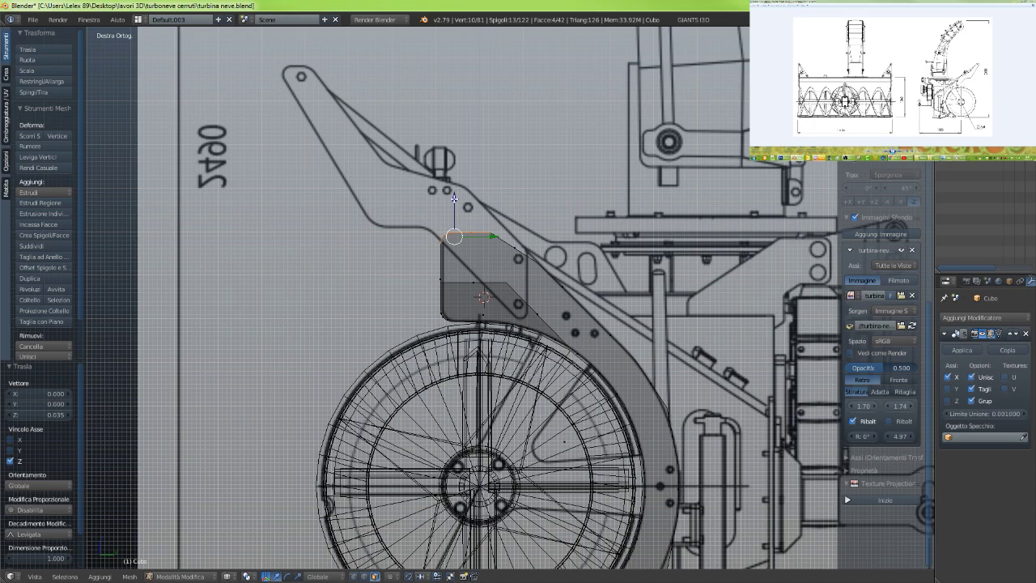
drag(454, 197, 454, 177)
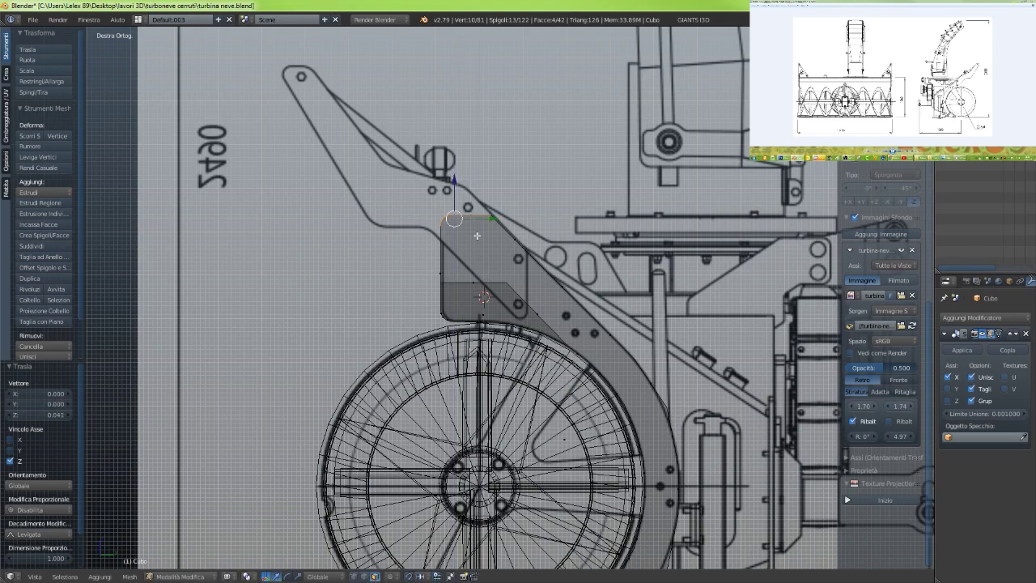
scroll(486, 267, down, 2)
key(z)
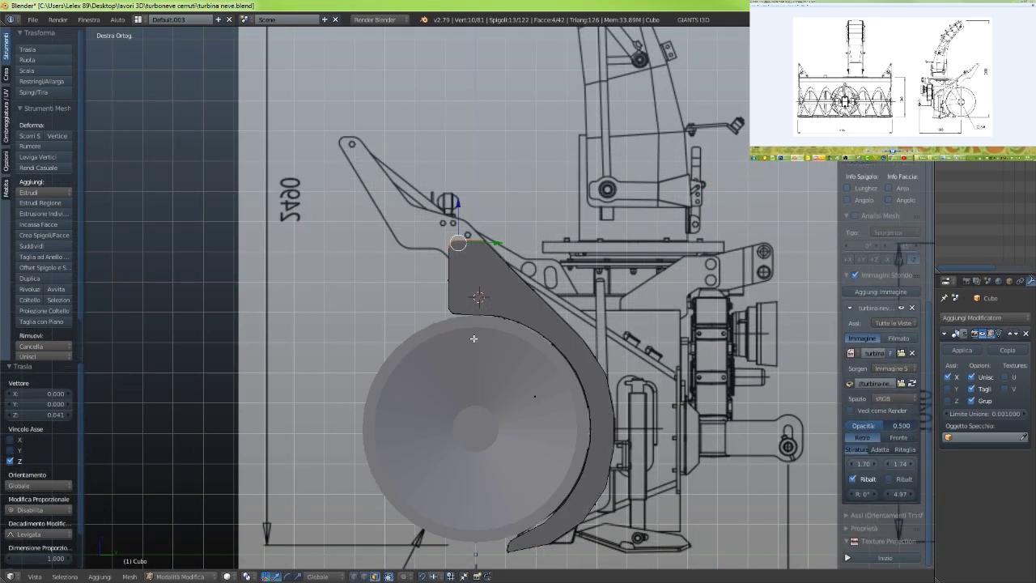
Select the horizontal face on the underside of the upper crossbeam and raise it 0.019 along Z
middle_drag(472, 341, 492, 330)
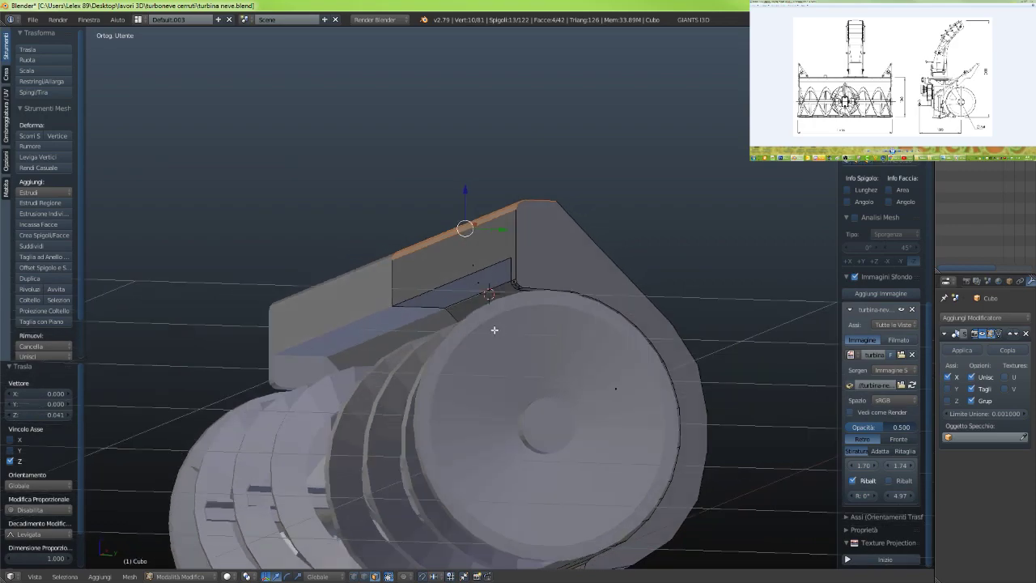
right_click(483, 282)
key(z)
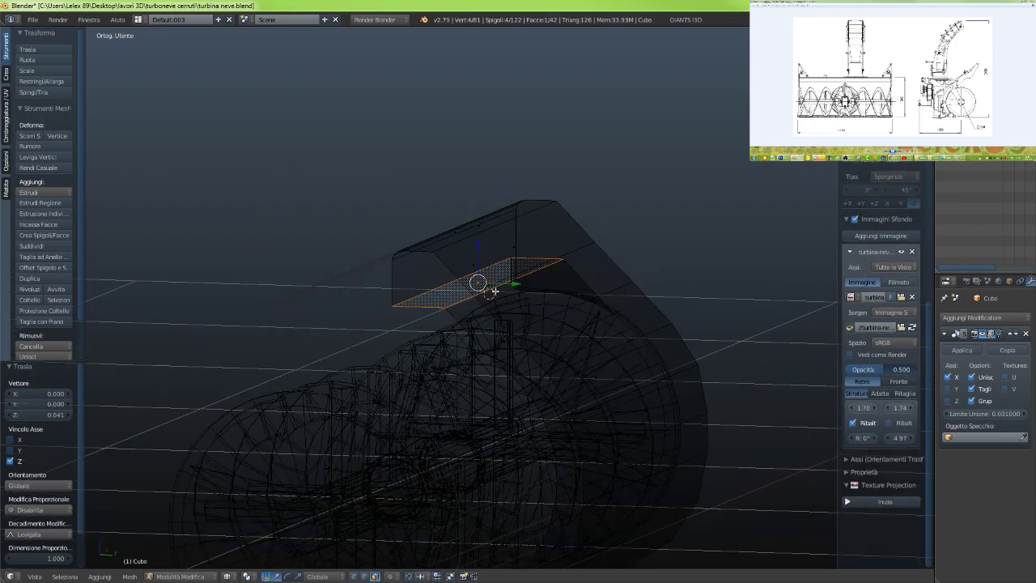
middle_drag(481, 284, 481, 289)
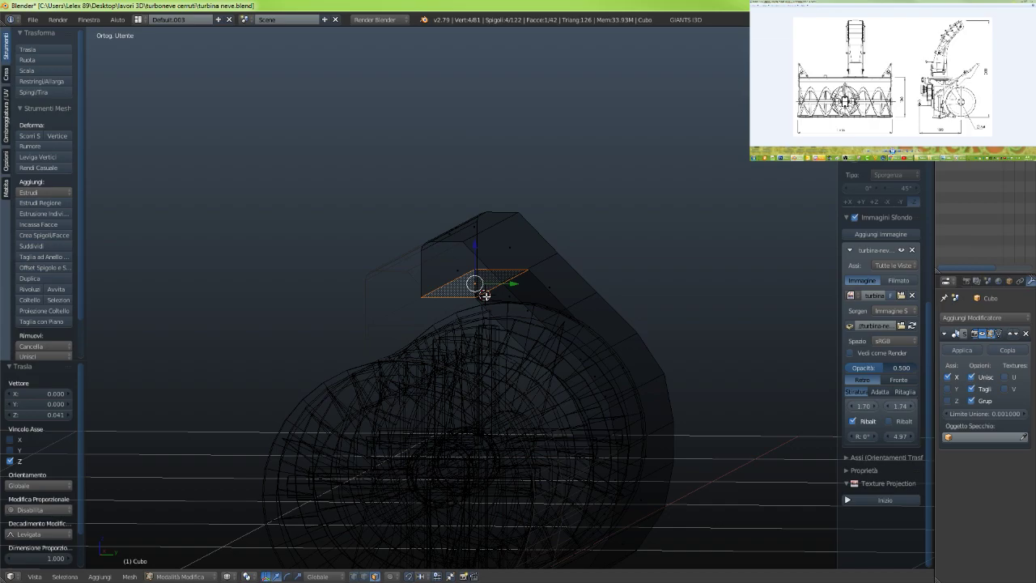
key(KP_3)
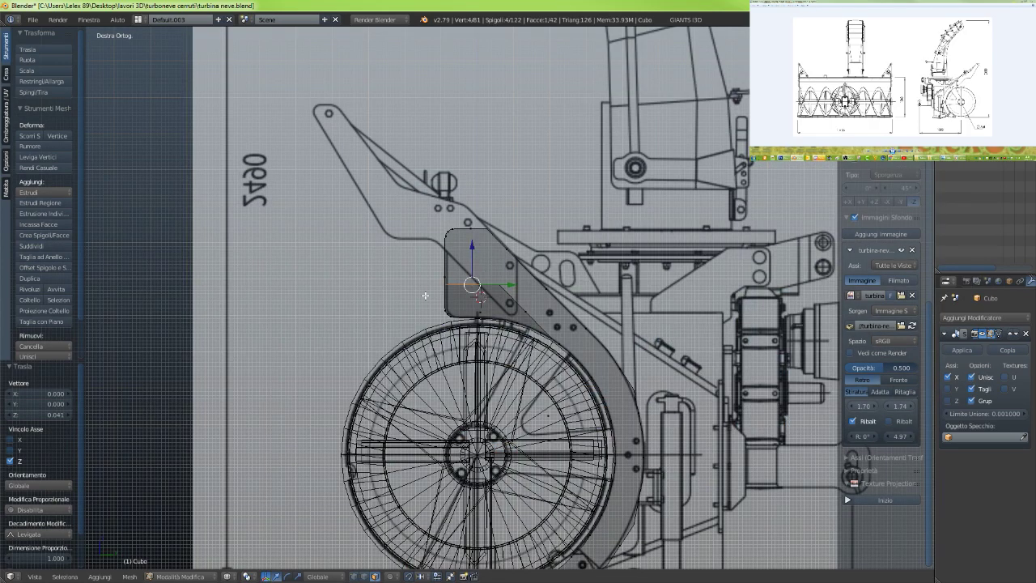
scroll(491, 370, up, 4)
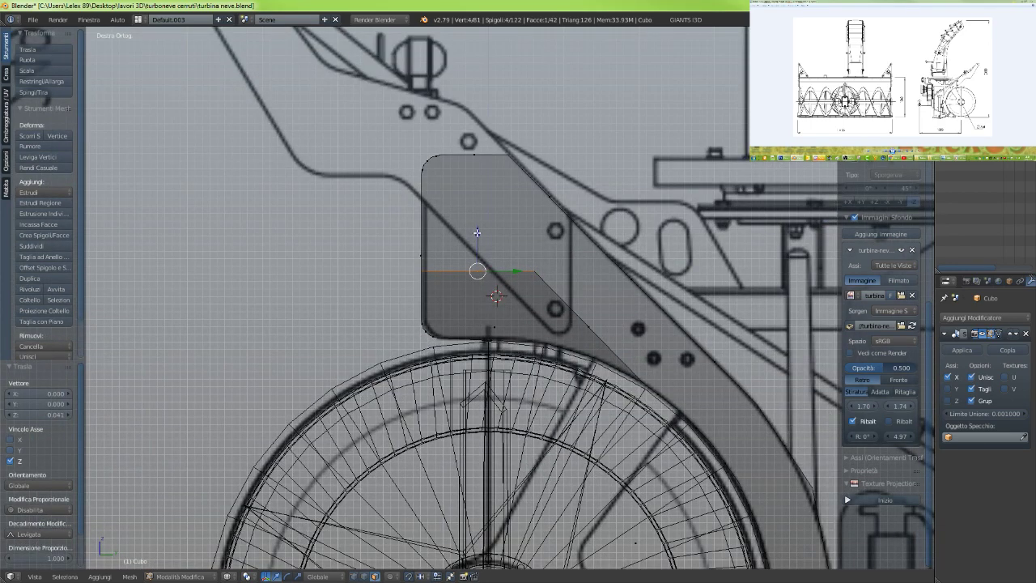
key(g)
key(z)
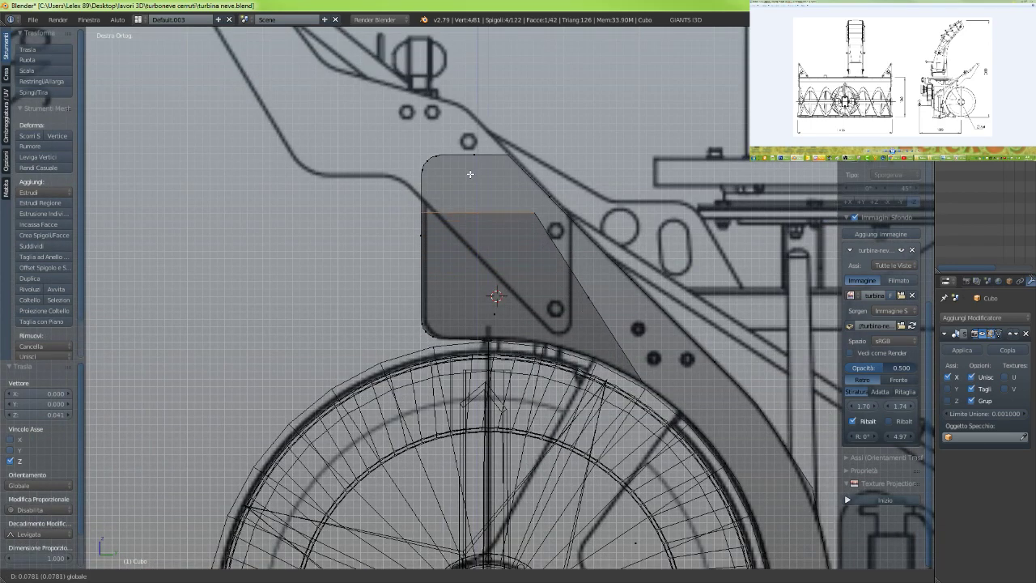
click(463, 220)
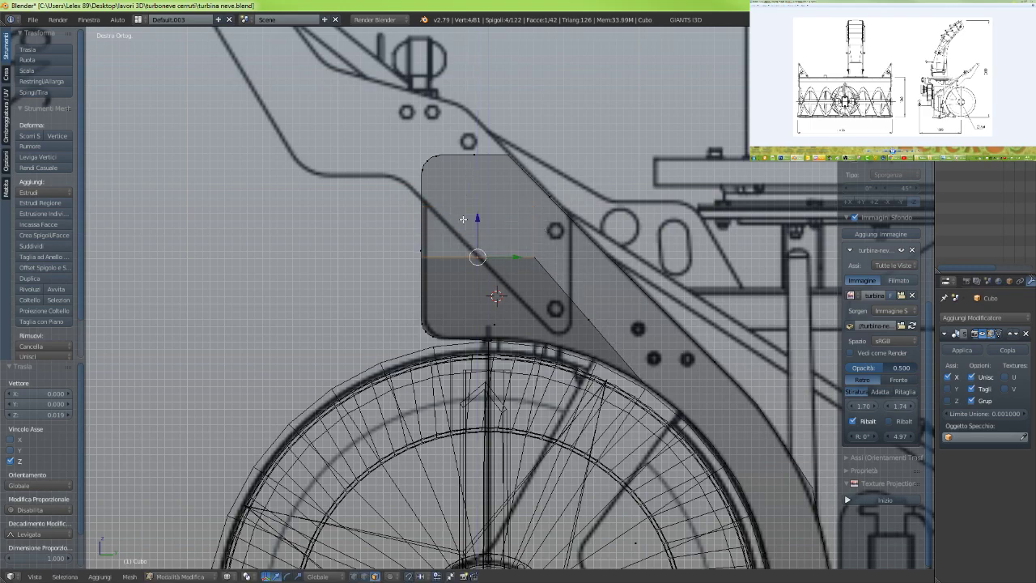
Raise the crossbeam's underside face a further 0.052 along Z in the right orthographic view
mouse_move(545, 361)
middle_down()
mouse_move(571, 347)
mouse_move(566, 326)
mouse_move(546, 360)
middle_up()
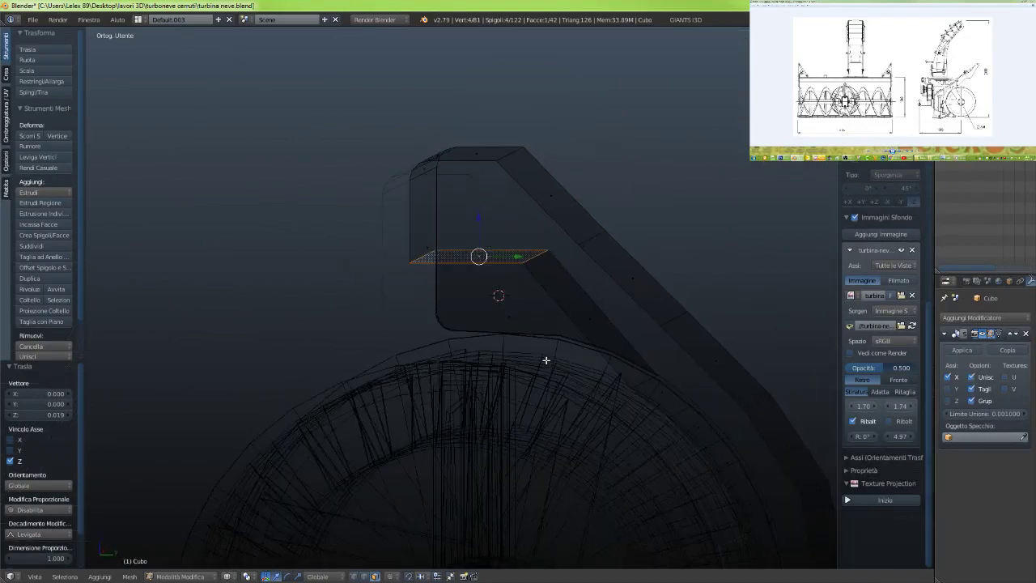
key(KP_3)
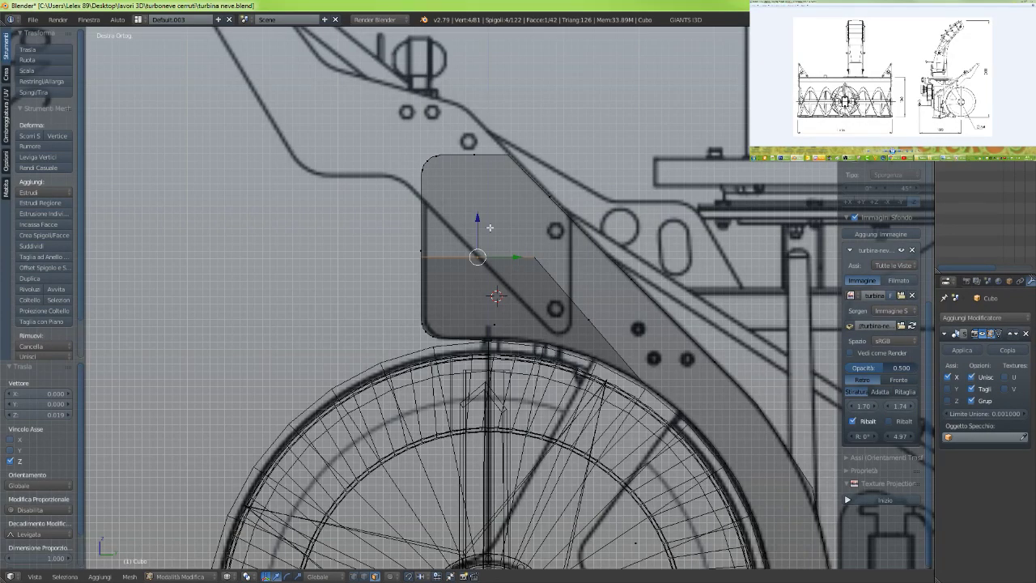
drag(477, 218, 478, 179)
scroll(592, 391, down, 4)
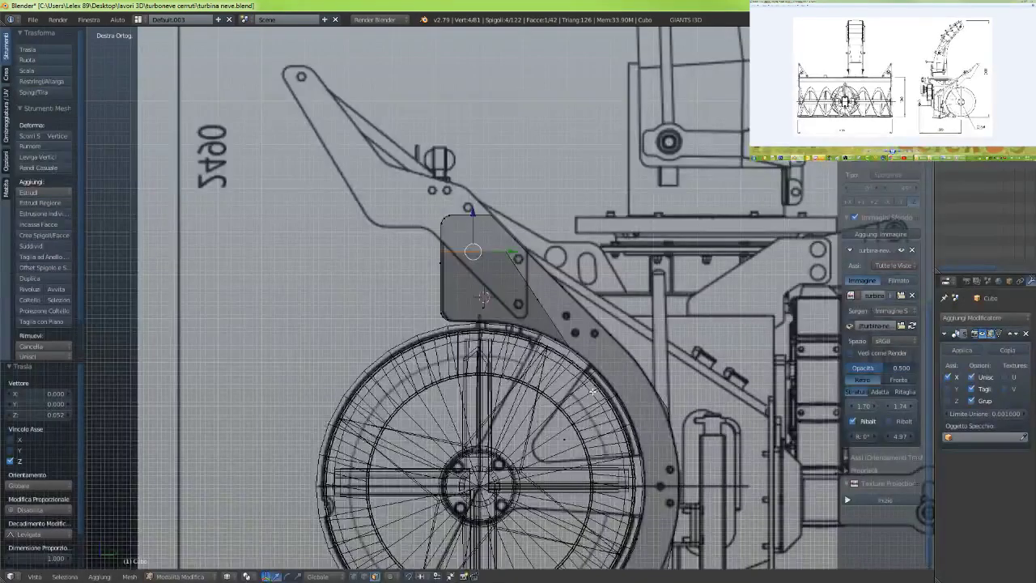
Compare the reshaped side plate with the side-view drawing in solid and wireframe shading, and examine the upper bracket's outline
key(z)
scroll(605, 393, up, 4)
mouse_move(561, 397)
middle_down()
mouse_move(671, 398)
mouse_move(704, 381)
mouse_move(623, 370)
mouse_move(557, 401)
middle_up()
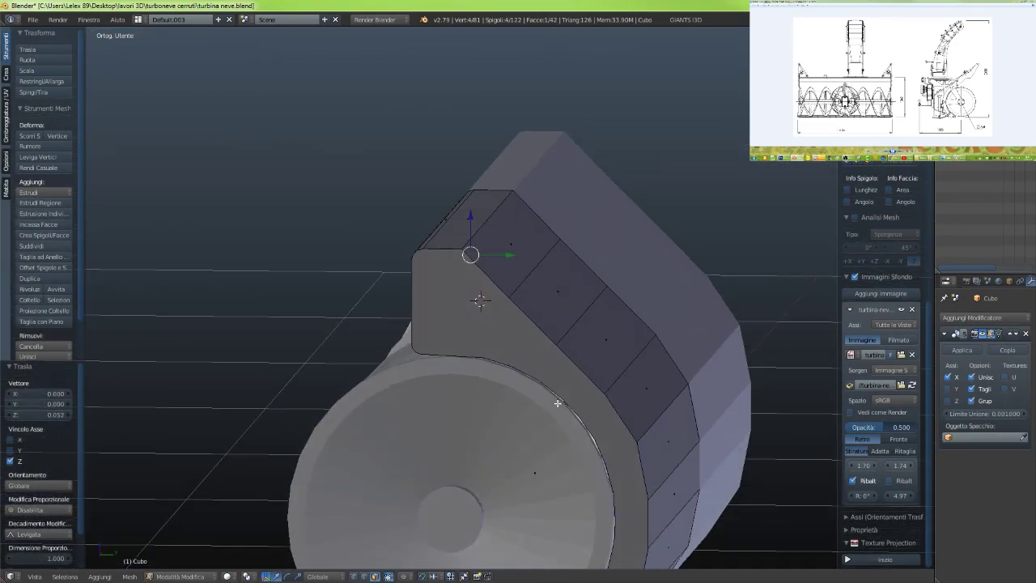
key(KP_3)
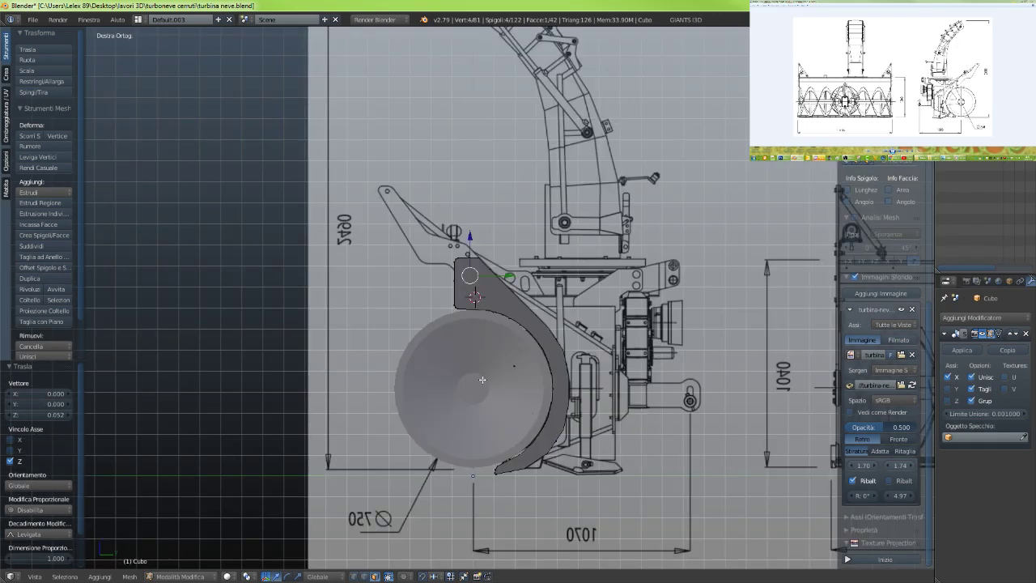
scroll(483, 380, up, 5)
key(Tab)
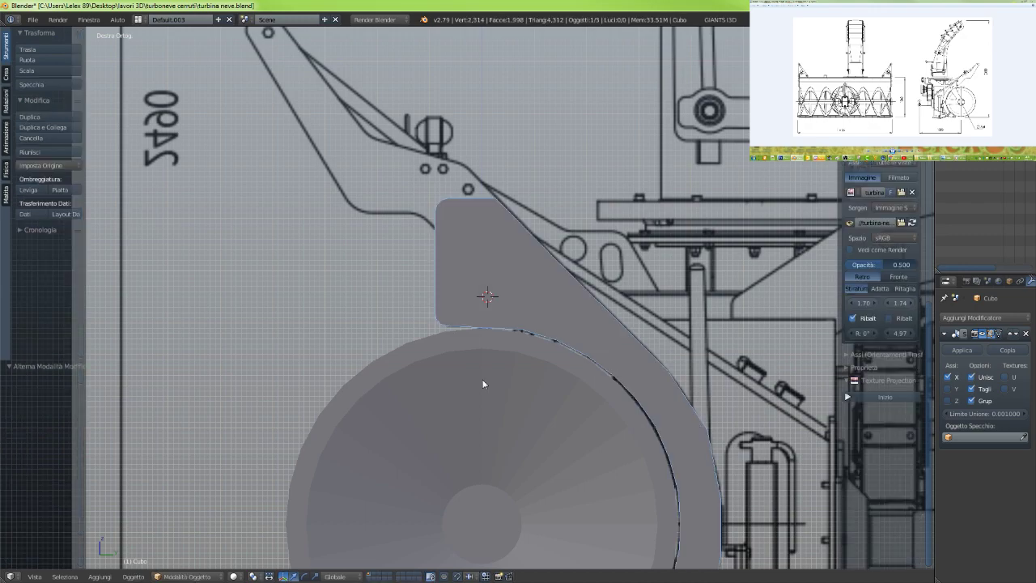
key(Tab)
key(z)
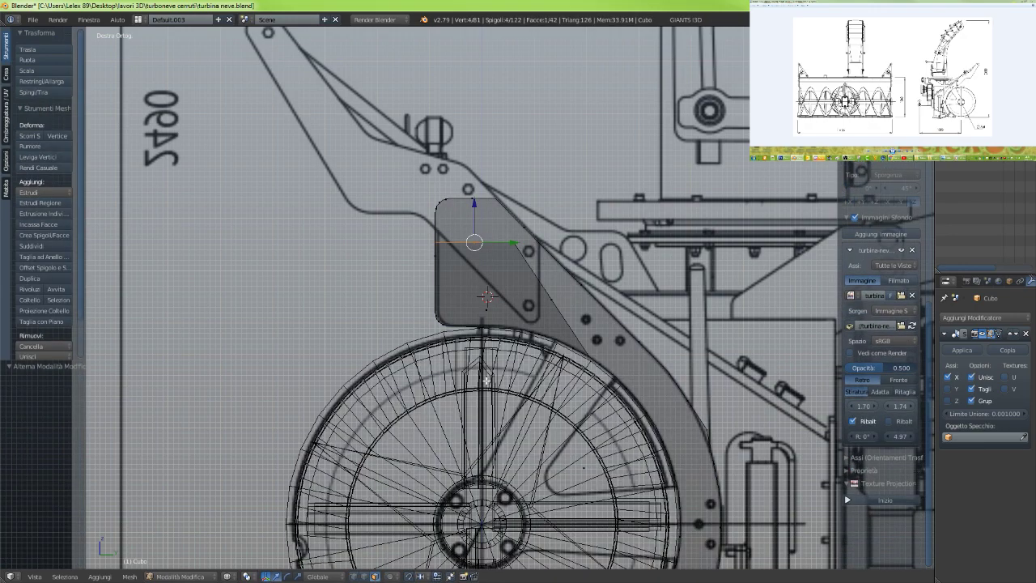
scroll(491, 380, down, 3)
shift+middle_drag(518, 389, 519, 276)
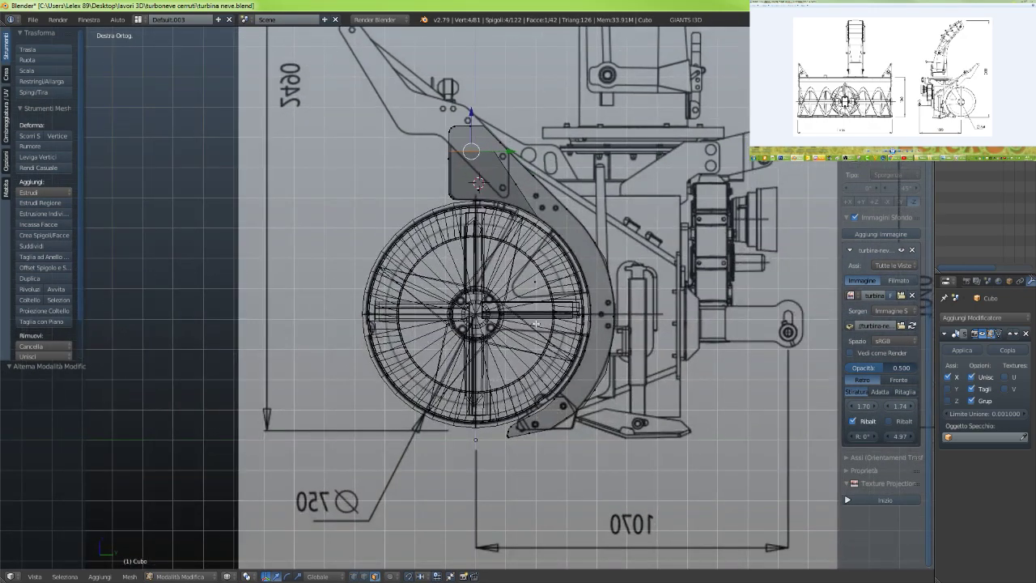
scroll(544, 335, up, 3)
scroll(544, 334, down, 4)
shift+scroll(483, 406, up, 5)
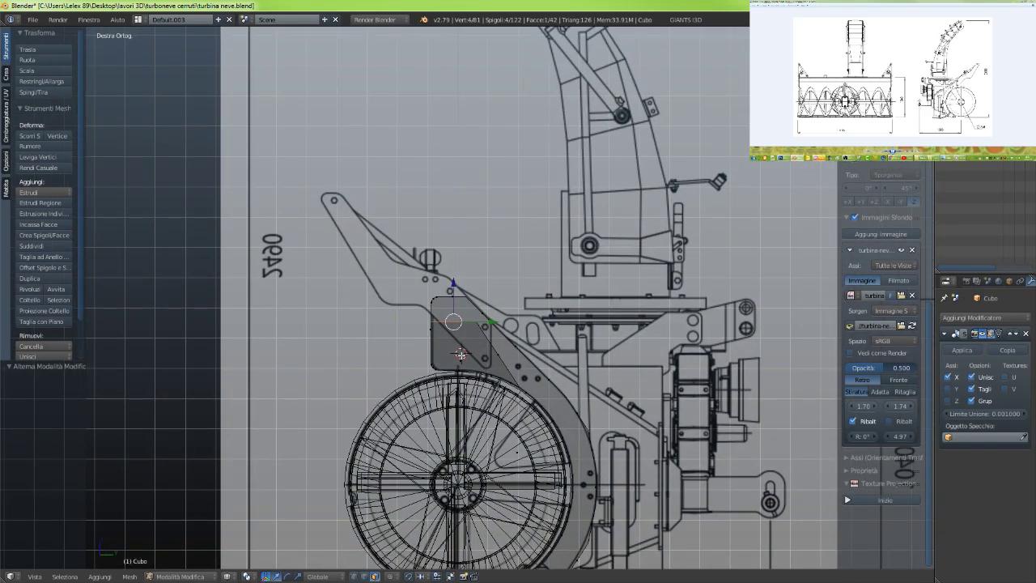
scroll(455, 316, up, 6)
scroll(444, 338, down, 3)
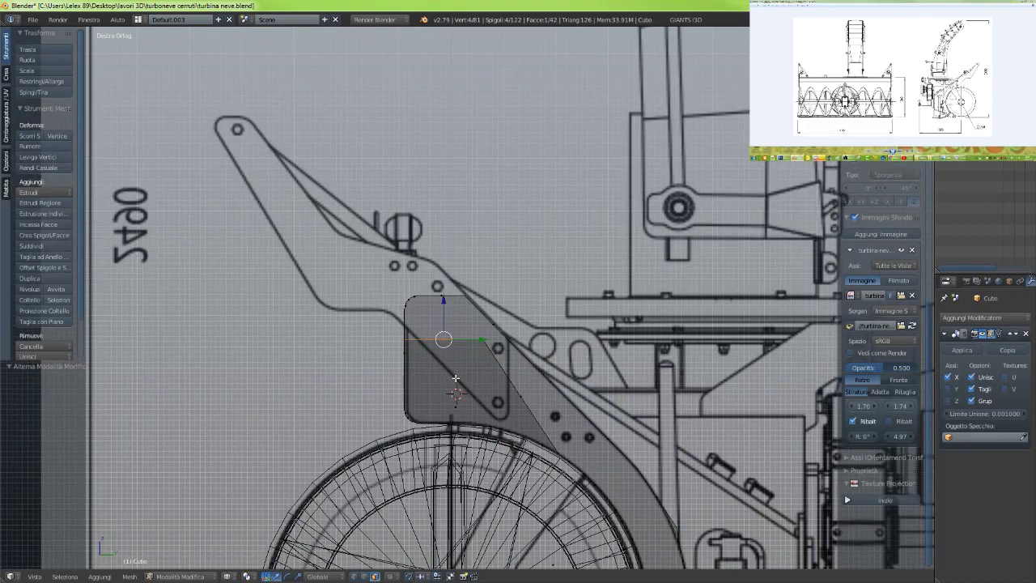
Examine the slanted arm and bracket above the side plate against the blueprint in the right orthographic view
shift+middle_drag(455, 374, 541, 366)
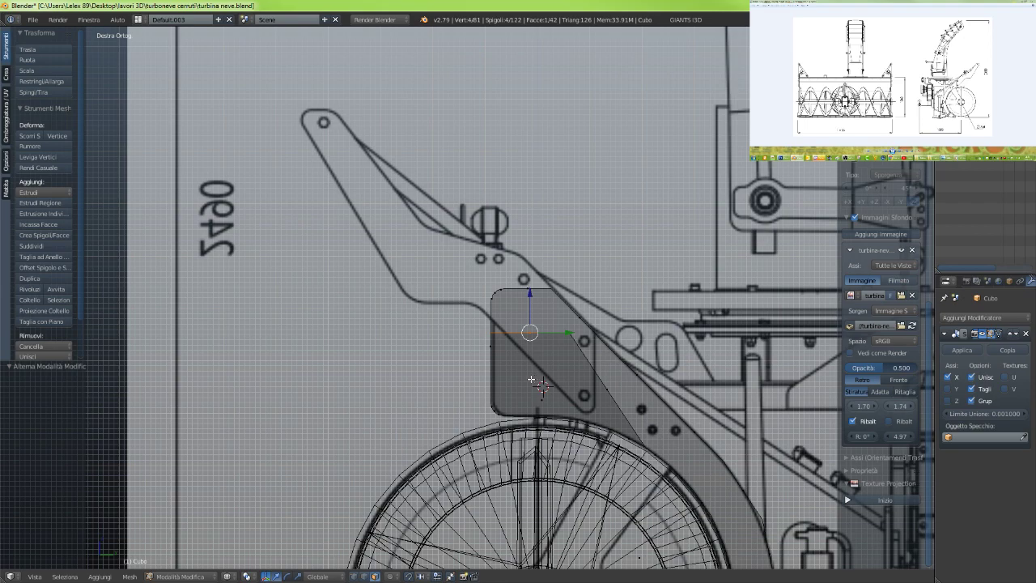
scroll(546, 354, down, 5)
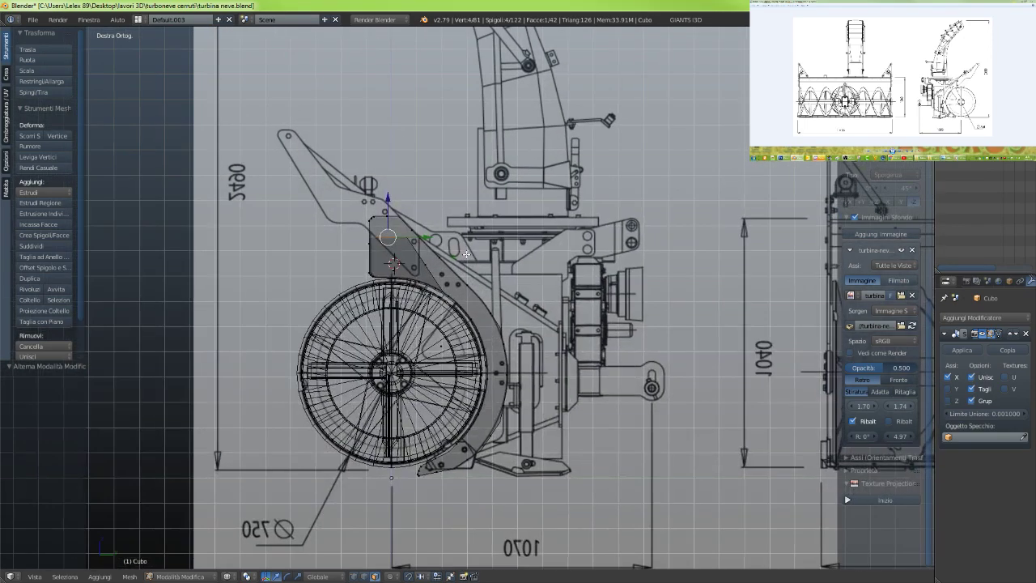
scroll(500, 331, up, 3)
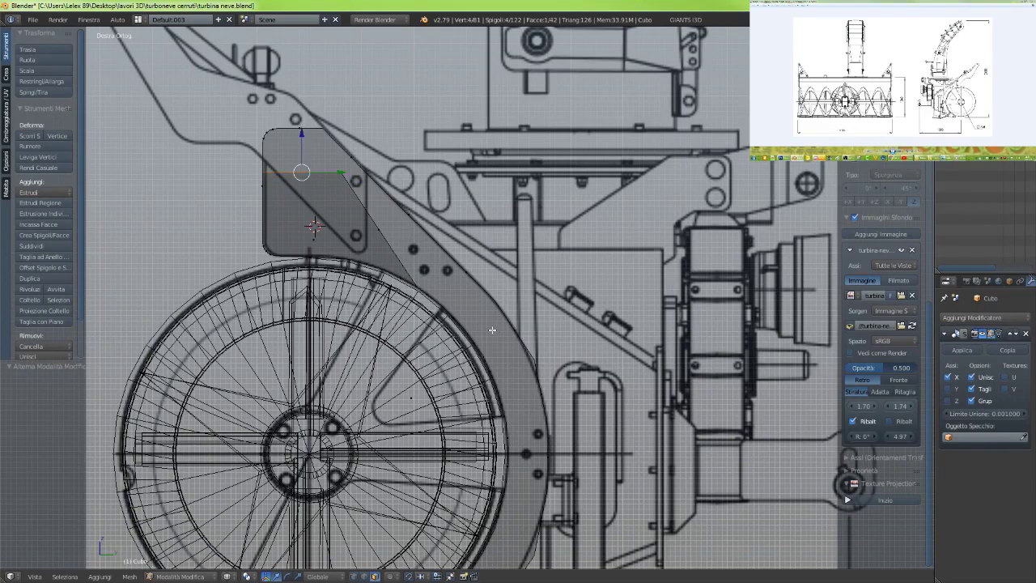
scroll(492, 329, down, 2)
shift+middle_drag(492, 329, 480, 242)
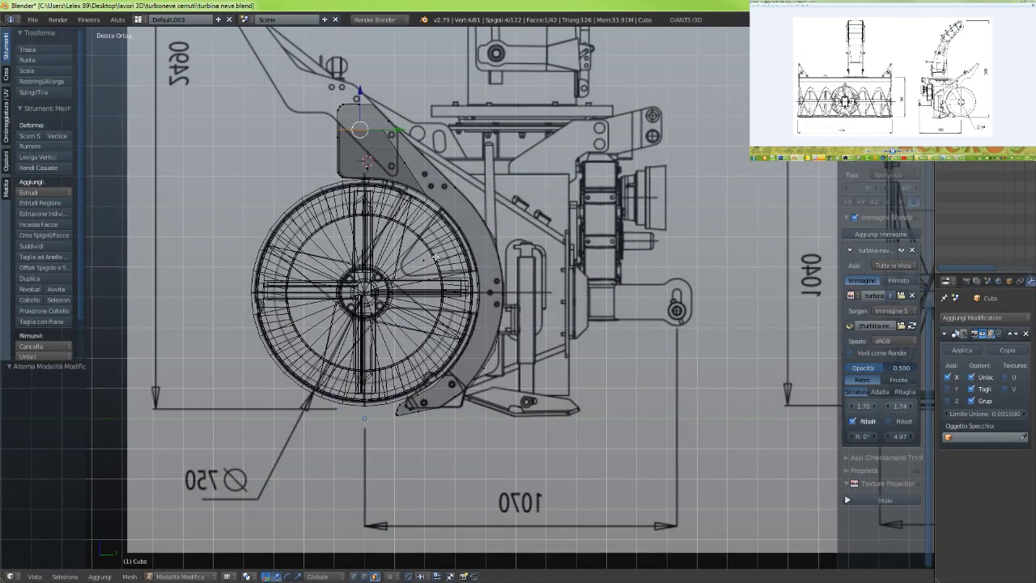
shift+middle_drag(436, 257, 458, 301)
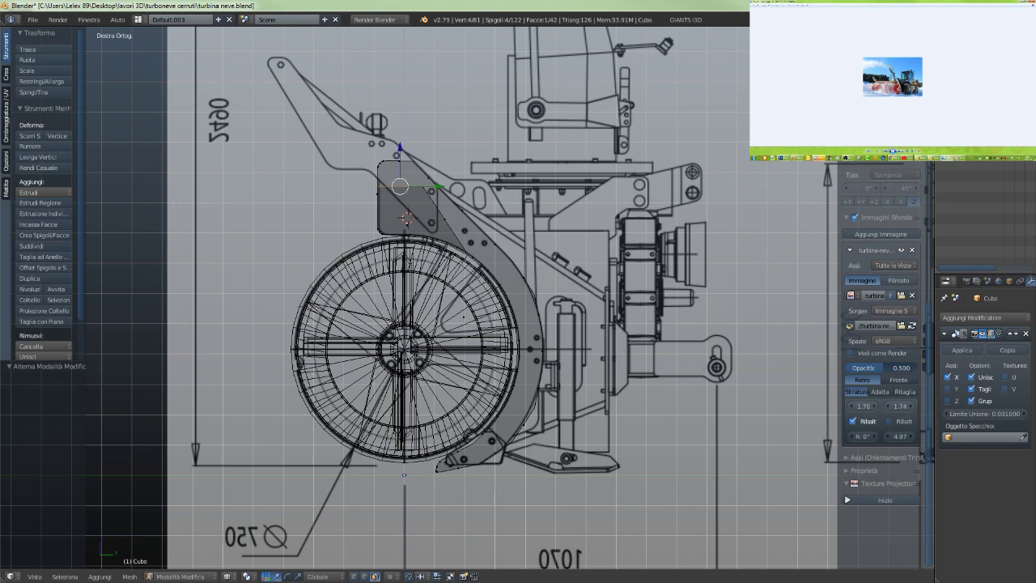
mouse_move(921, 157)
middle_drag(451, 384, 429, 378)
scroll(423, 365, up, 4)
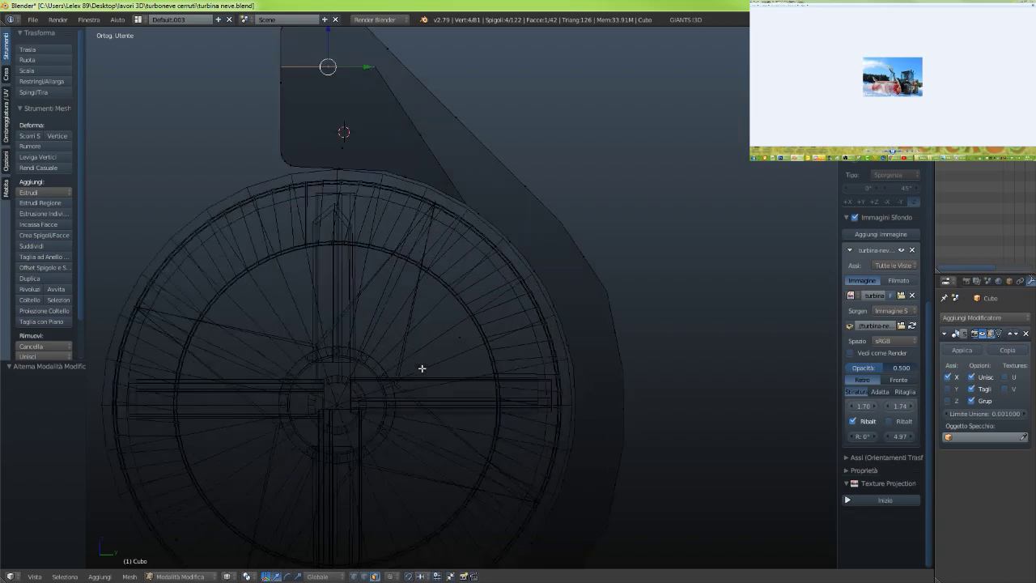
scroll(424, 365, down, 3)
key(KP_3)
scroll(413, 349, up, 3)
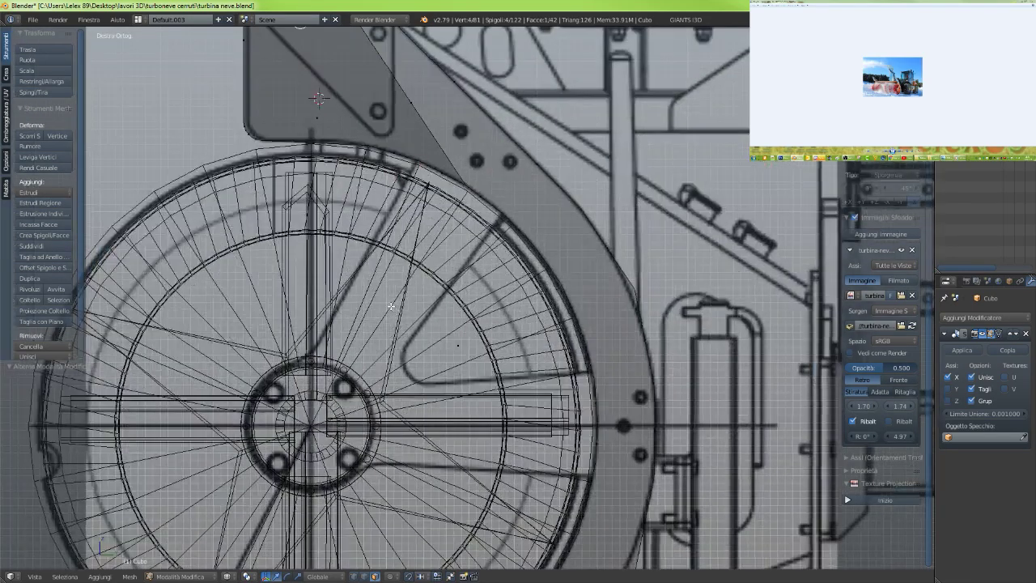
shift+middle_drag(327, 204, 489, 448)
scroll(489, 447, down, 3)
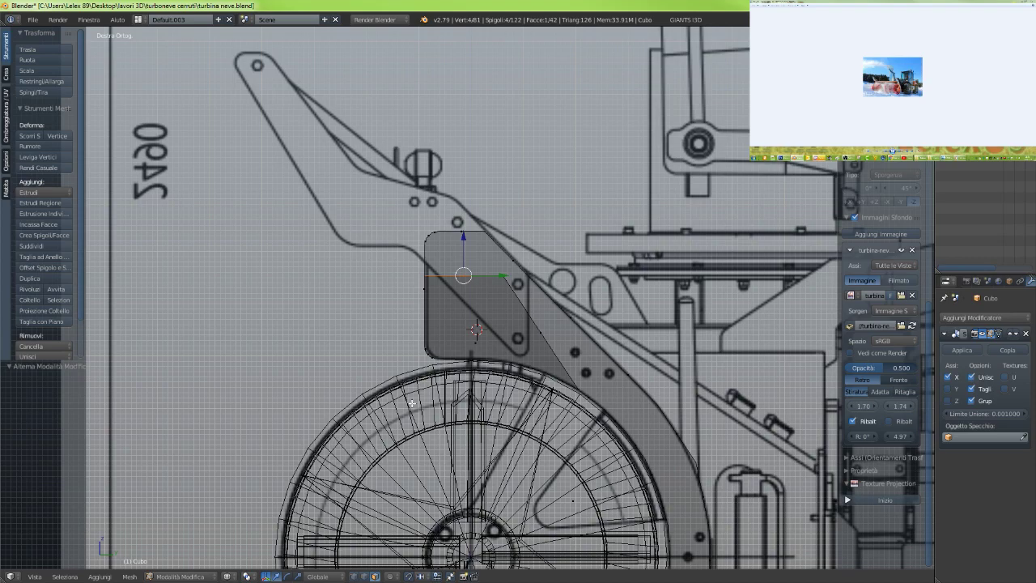
middle_drag(413, 403, 410, 403)
key(KP_3)
key(Tab)
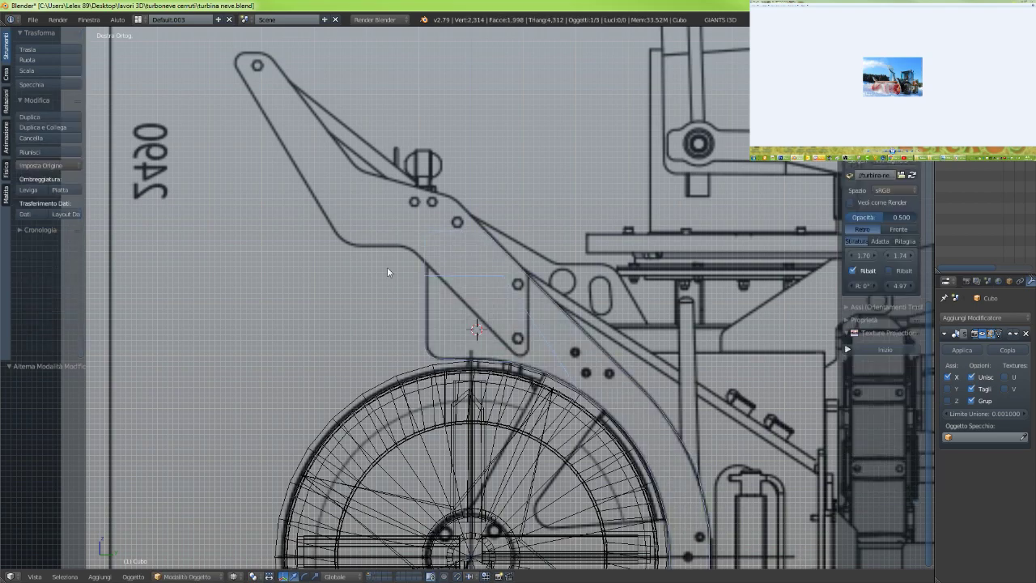
key(Tab)
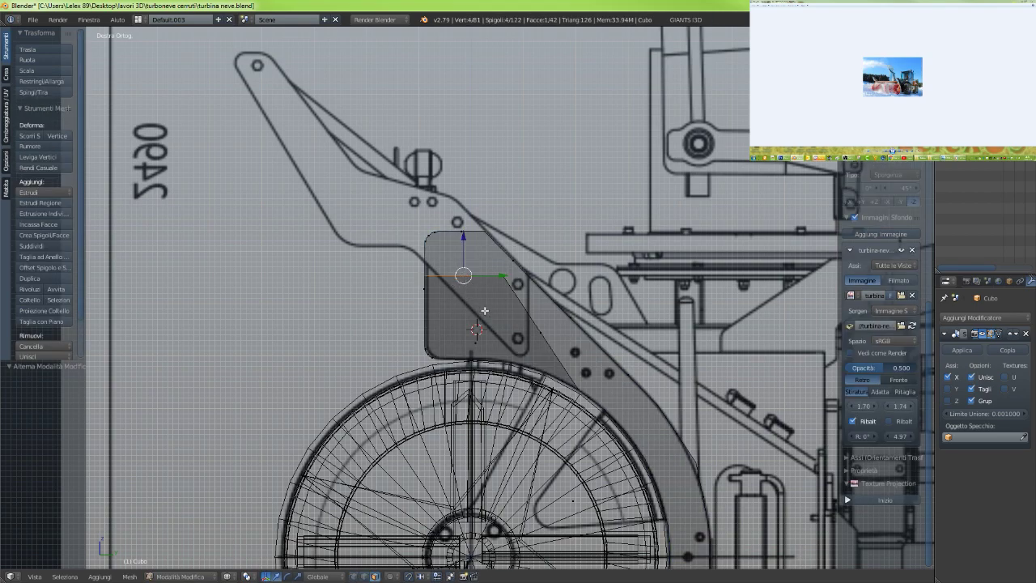
Select the side plate's large outer face and snap the 3D cursor to the selection
right_click(477, 335)
alt+right_click(477, 257)
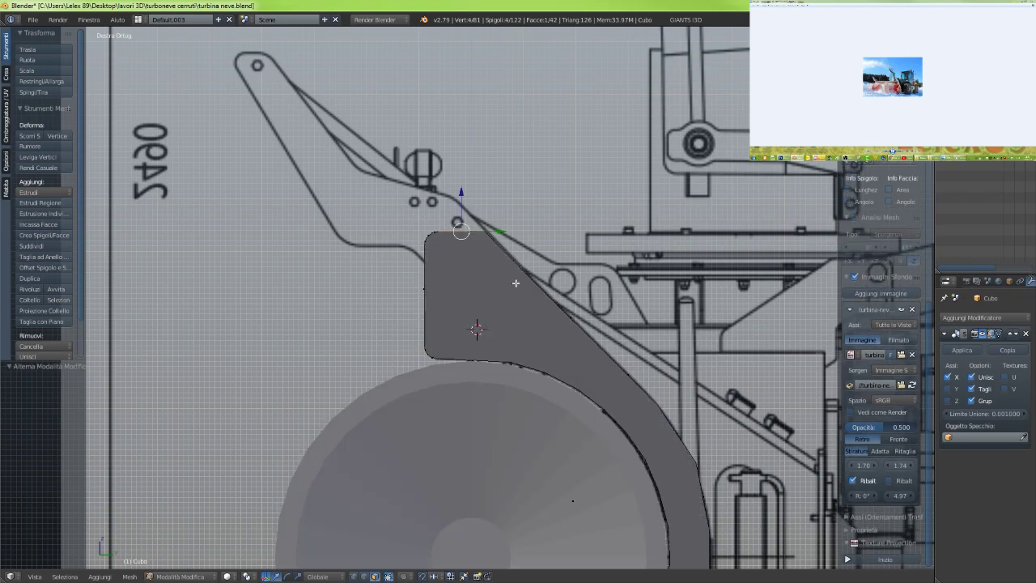
alt+right_click(490, 313)
scroll(882, 364, down, 3)
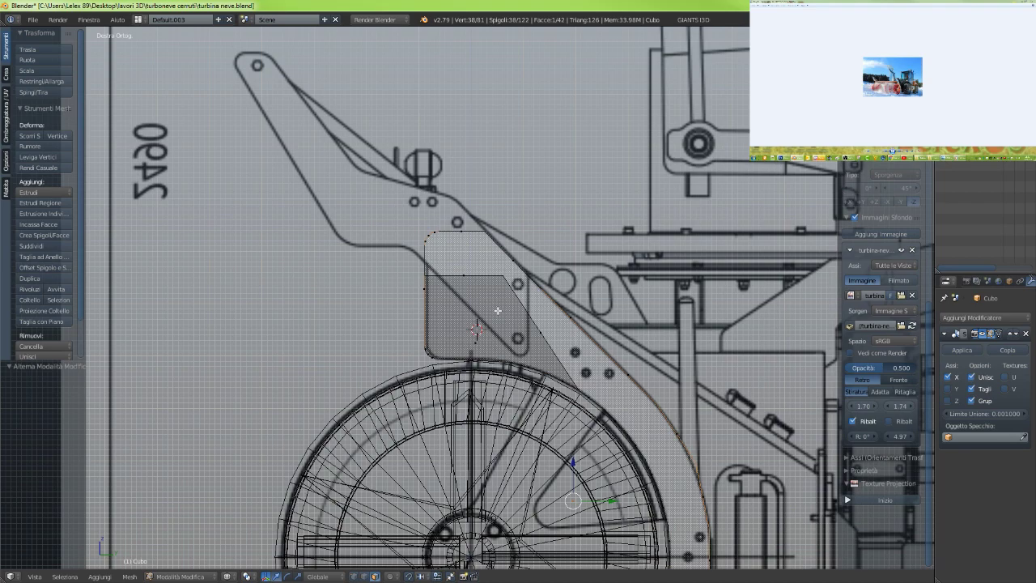
key(z)
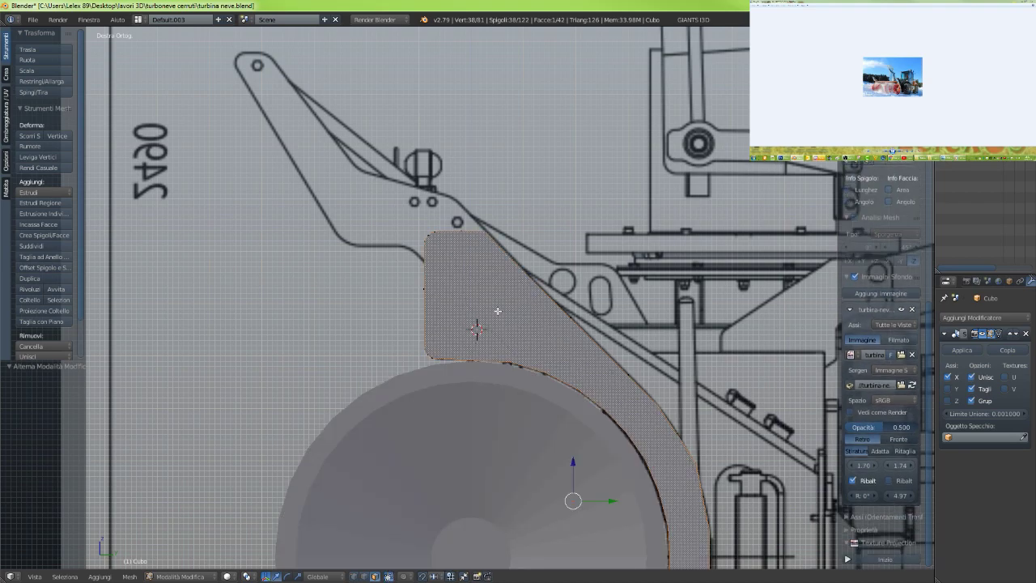
scroll(497, 310, down, 5)
scroll(497, 313, up, 6)
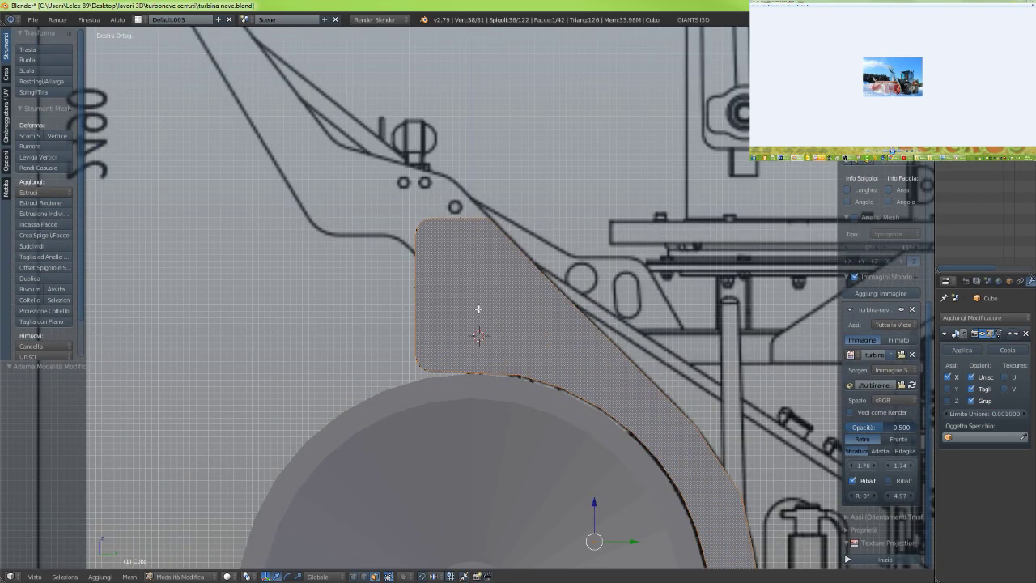
scroll(478, 308, down, 4)
scroll(476, 323, up, 3)
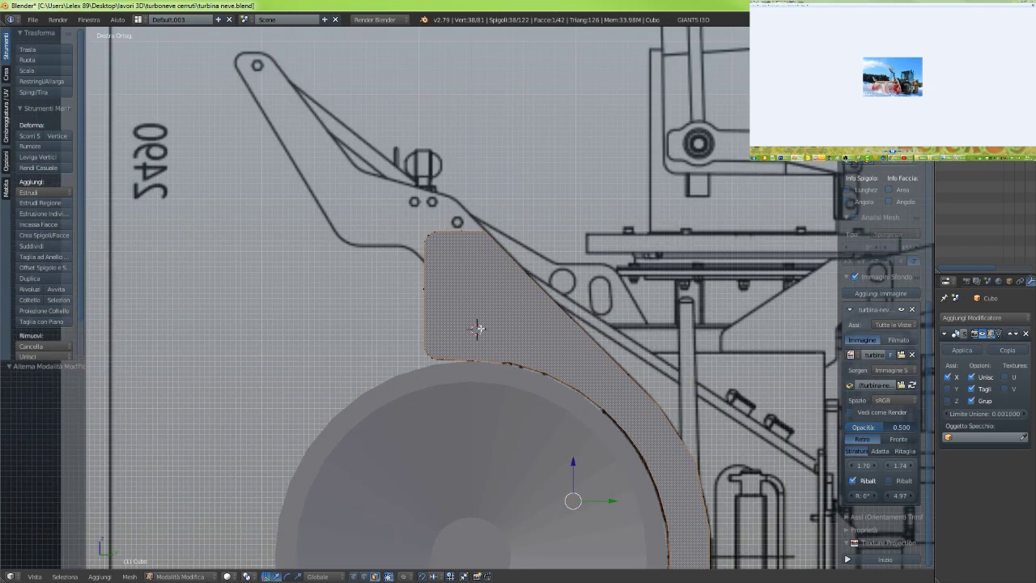
key(shift+s)
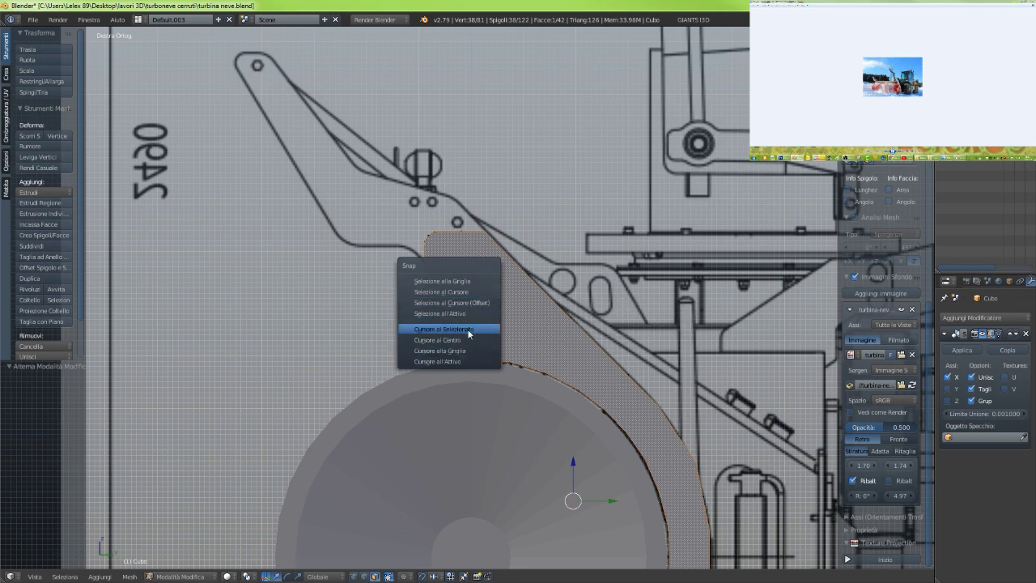
click(467, 333)
Add a cube at the 3D cursor and separate it from the side plate into its own object
scroll(468, 334, down, 4)
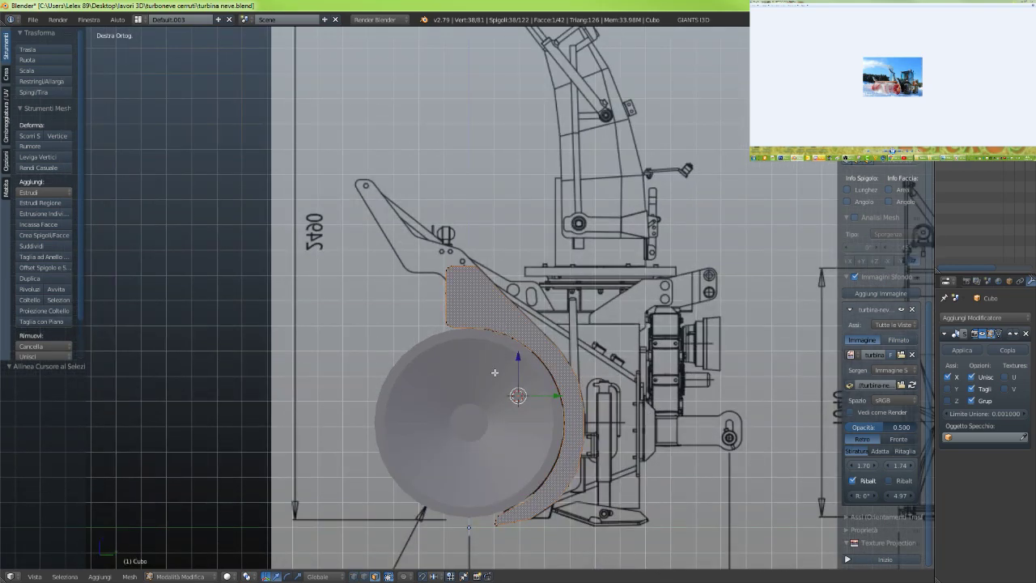
key(shift+a)
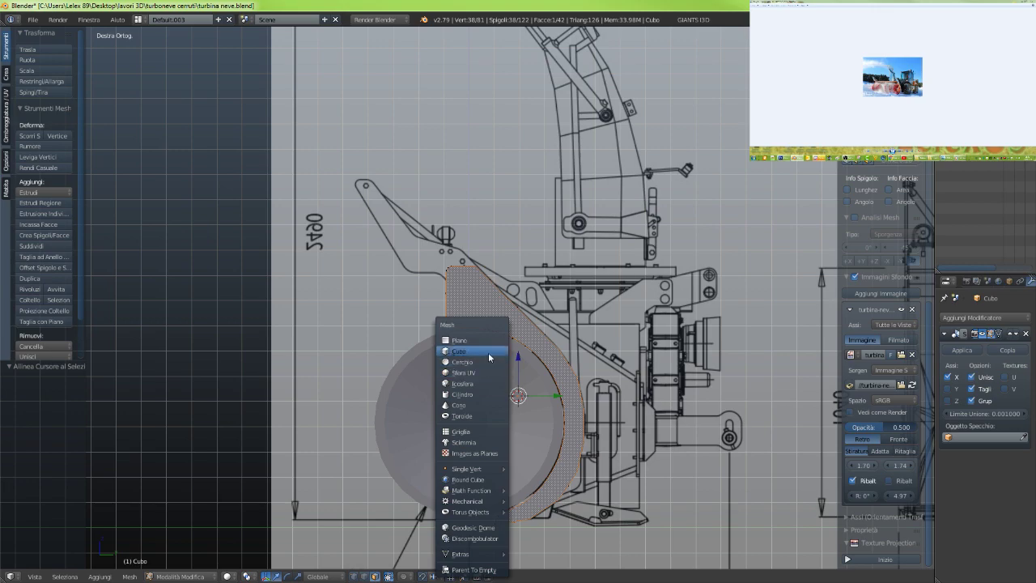
click(489, 357)
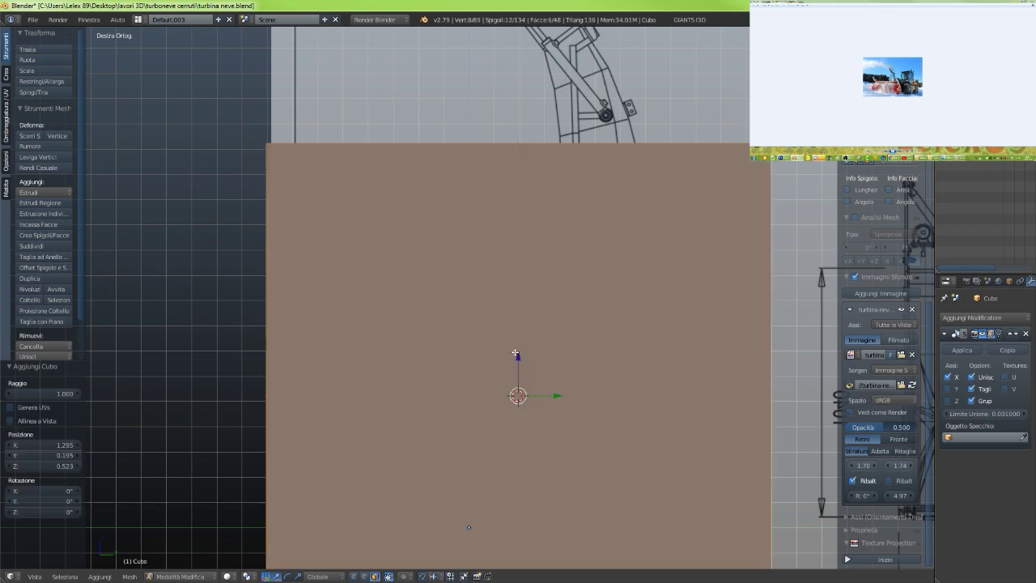
key(p)
click(514, 354)
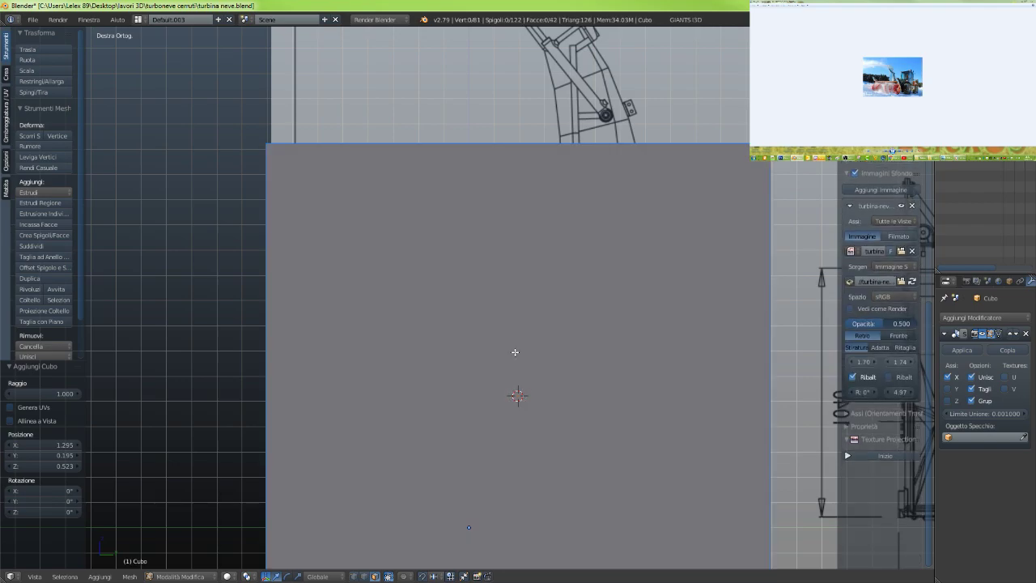
Open the separated cube for mesh editing in wireframe shading and select all of its geometry
key(Tab)
right_click(502, 351)
key(Tab)
key(z)
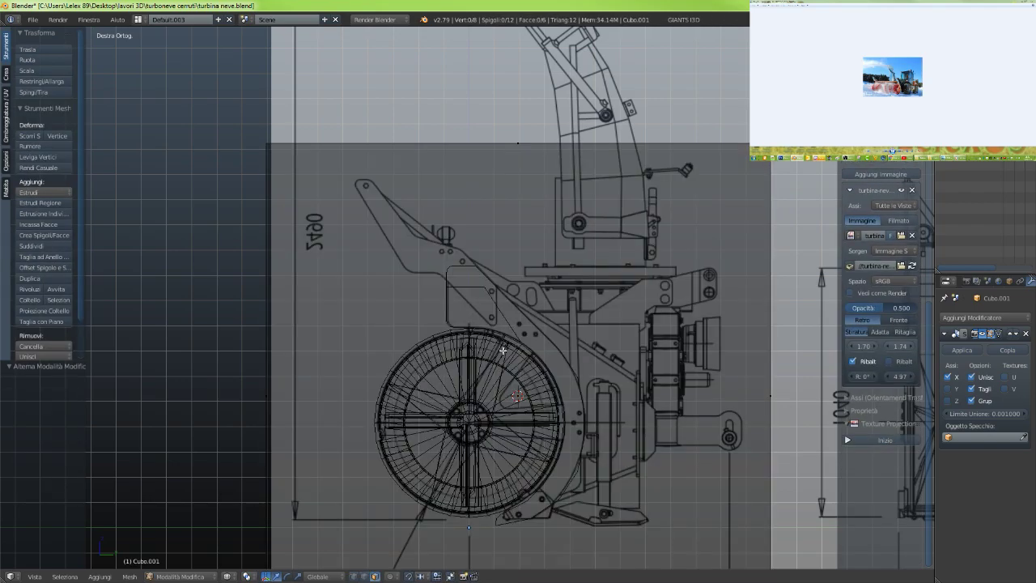
scroll(486, 372, up, 2)
scroll(469, 384, down, 1)
scroll(459, 395, up, 1)
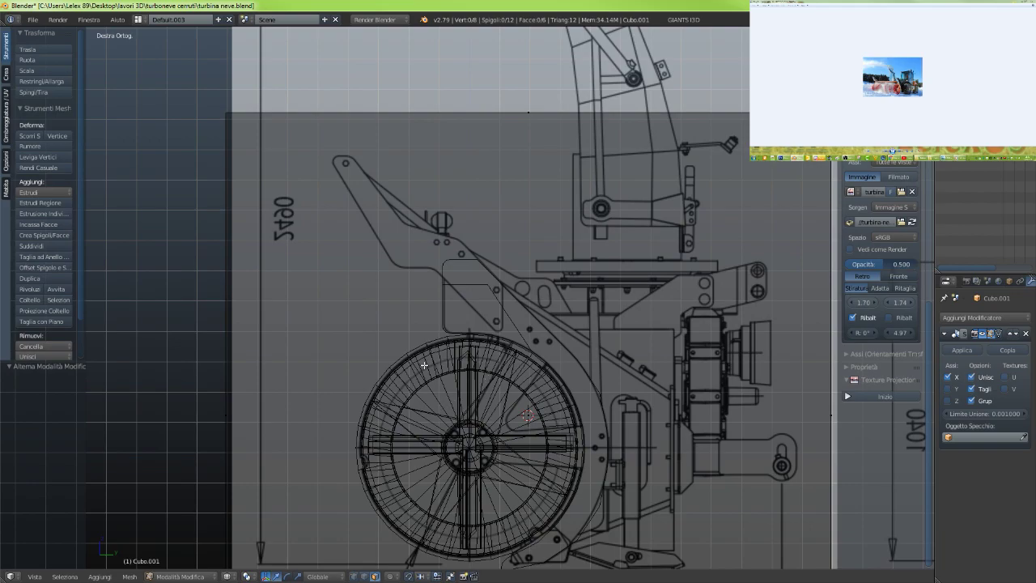
key(a)
scroll(396, 394, down, 2)
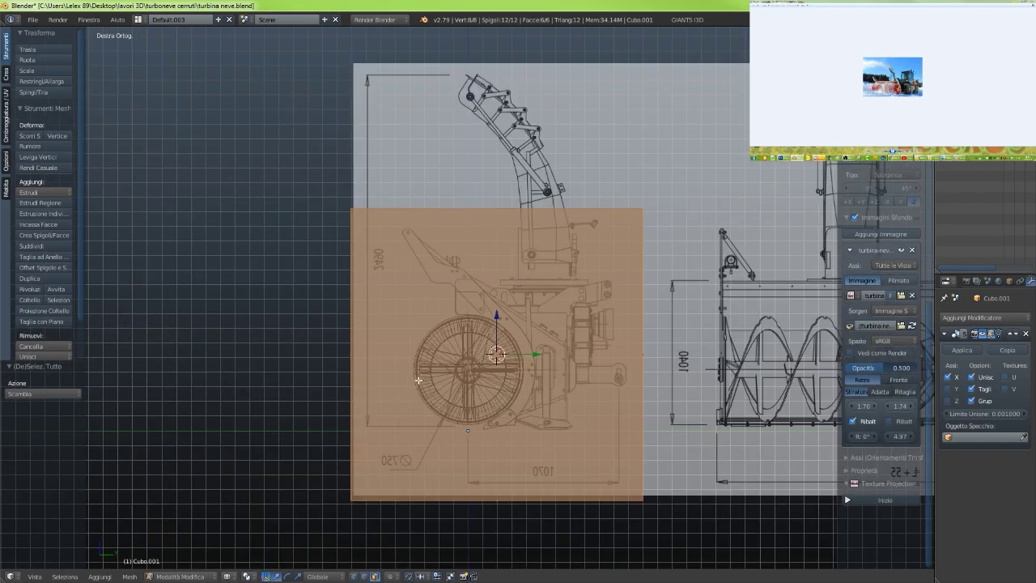
middle_drag(418, 380, 344, 396)
middle_drag(360, 432, 365, 407)
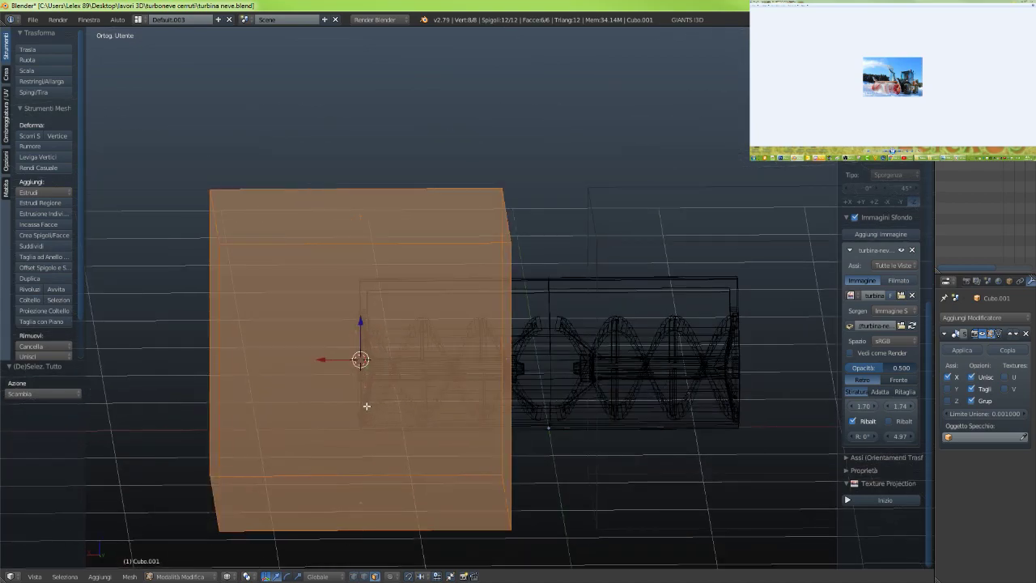
key(s)
key(x)
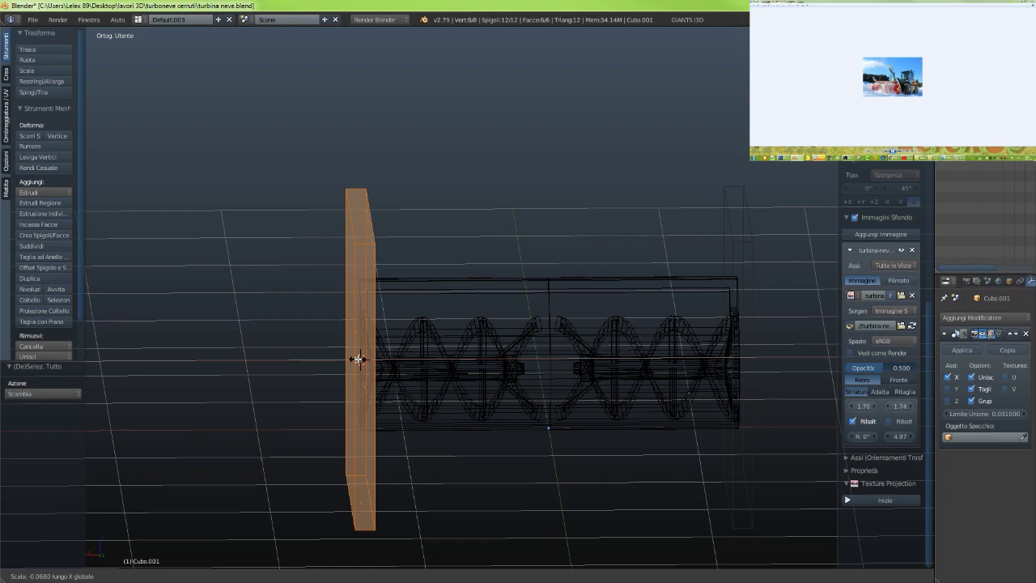
click(358, 359)
key(z)
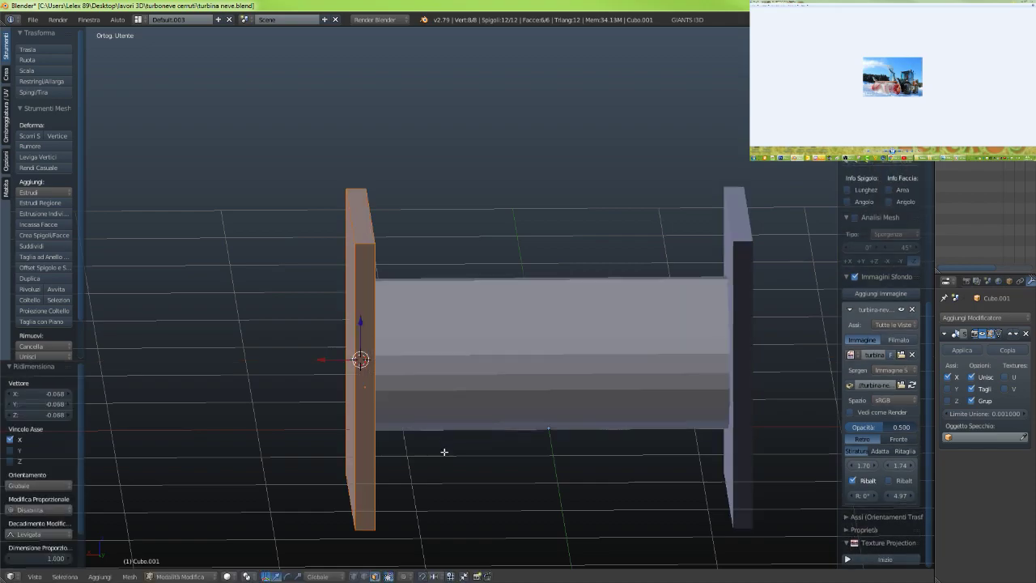
key(ctrl+z)
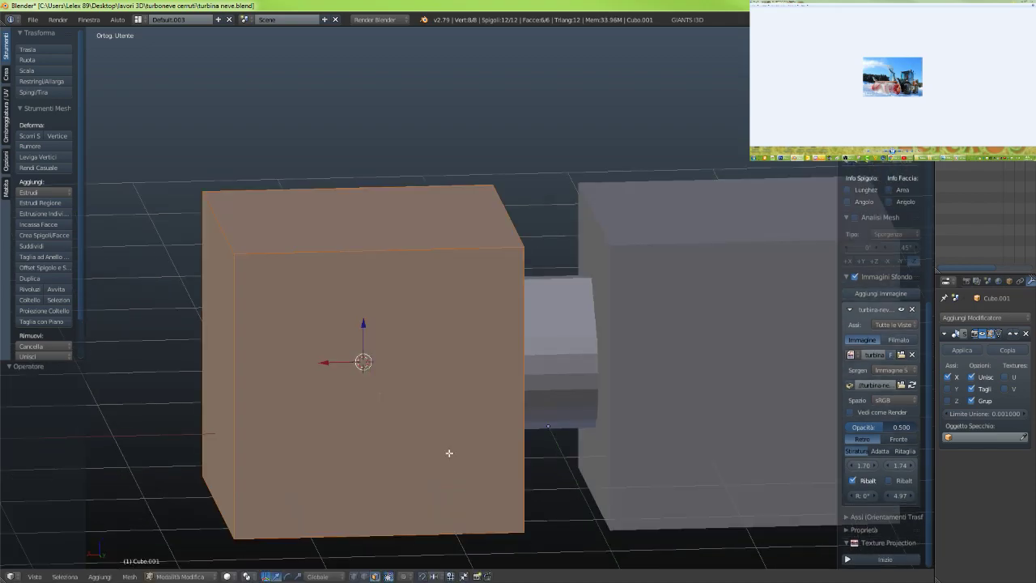
Flatten the cube into a thin plate by scaling it along X by 0.051 and again by 0.441
key(s)
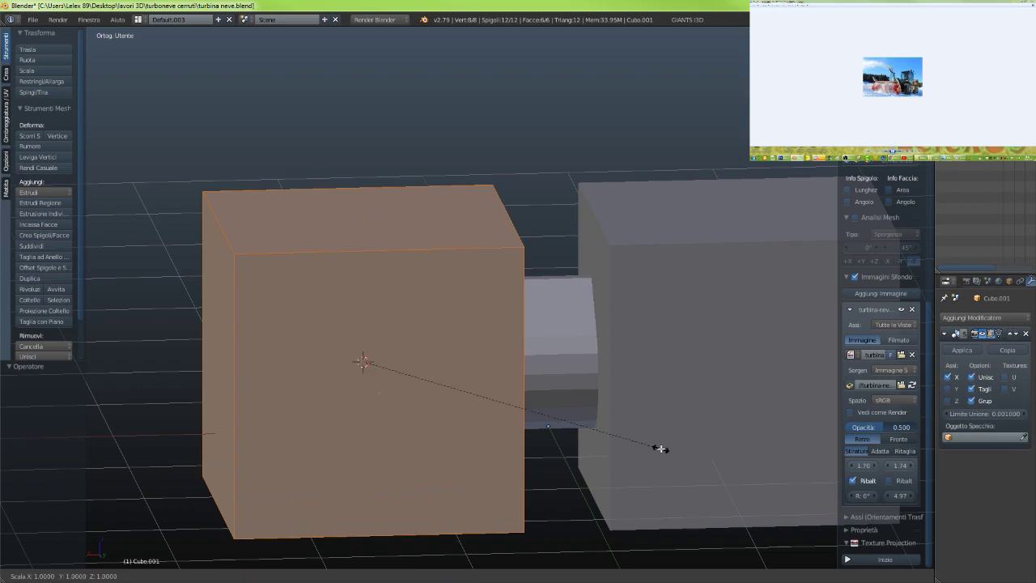
key(x)
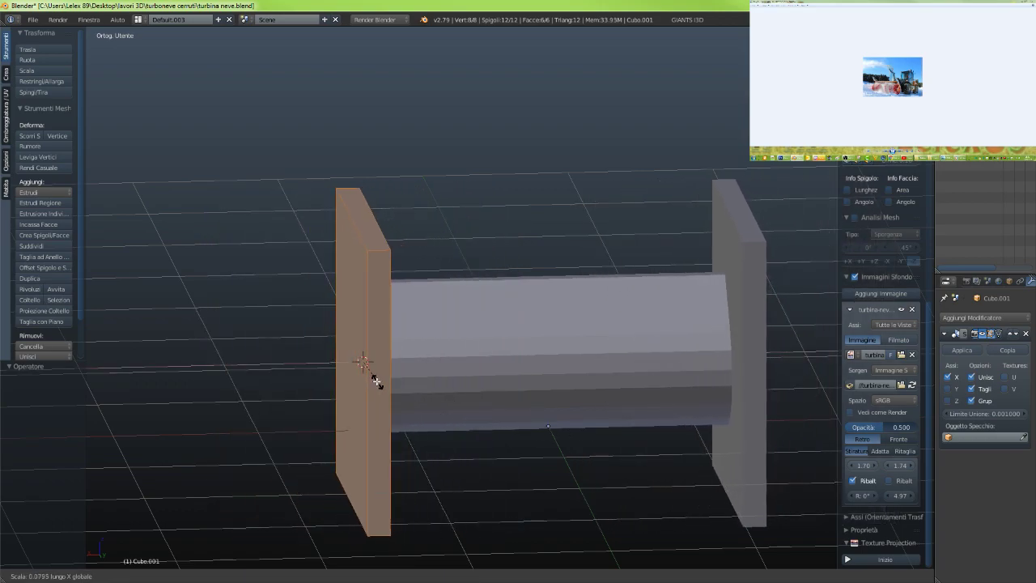
click(366, 373)
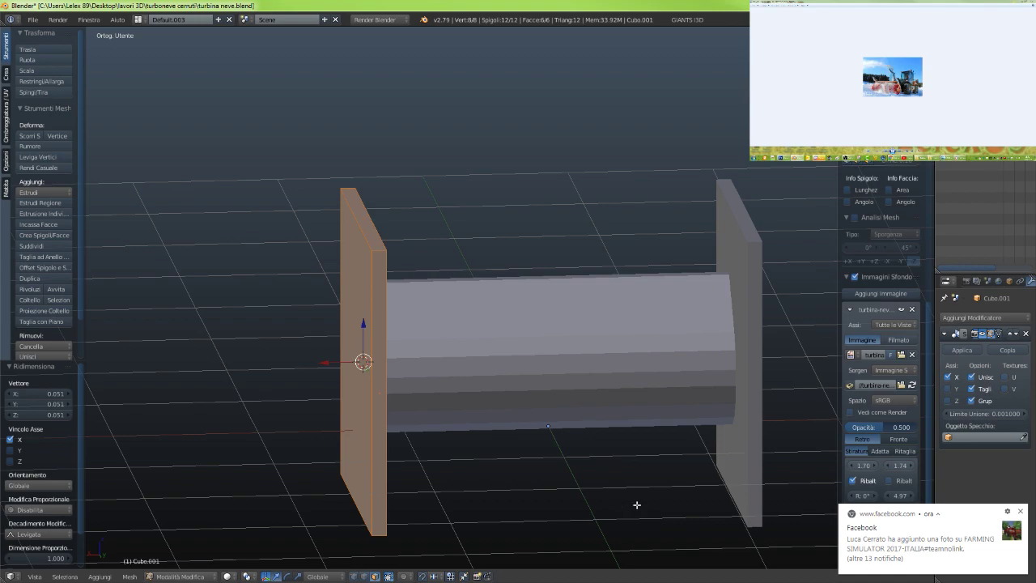
key(s)
key(x)
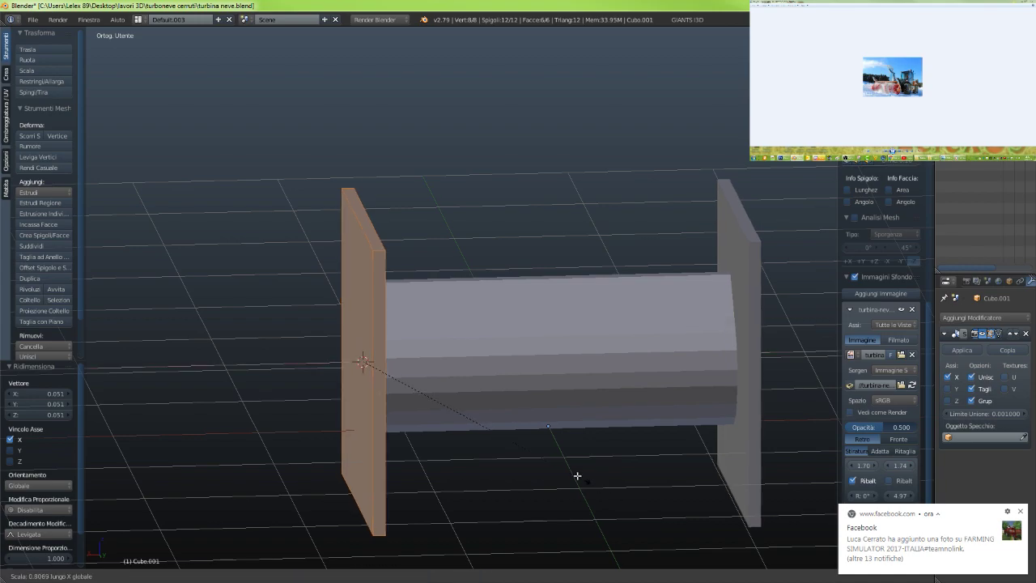
click(475, 439)
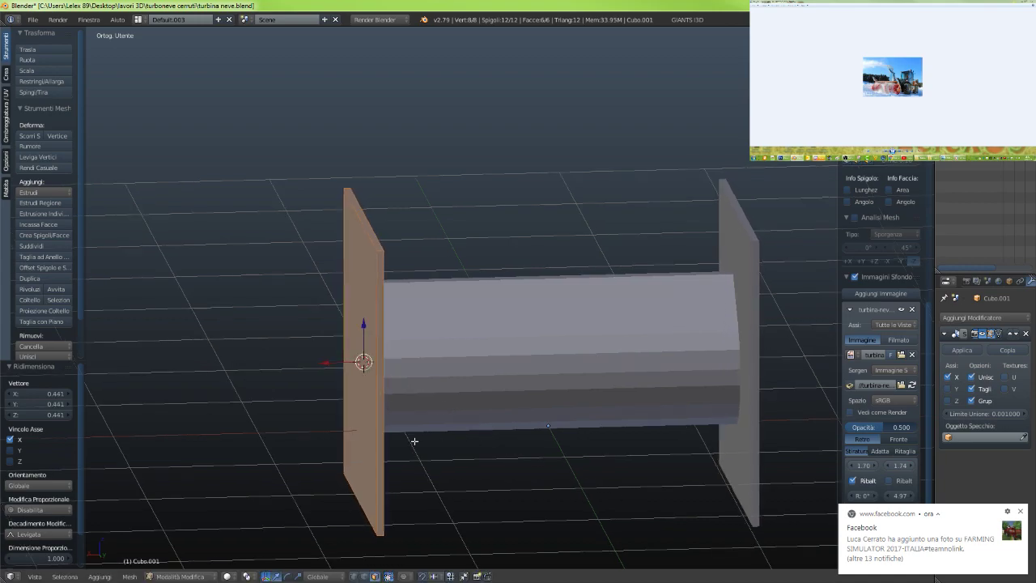
Scale the plate down uniformly in the right side view, with wireframe shading over the blueprint
middle_drag(416, 437, 471, 443)
key(KP_3)
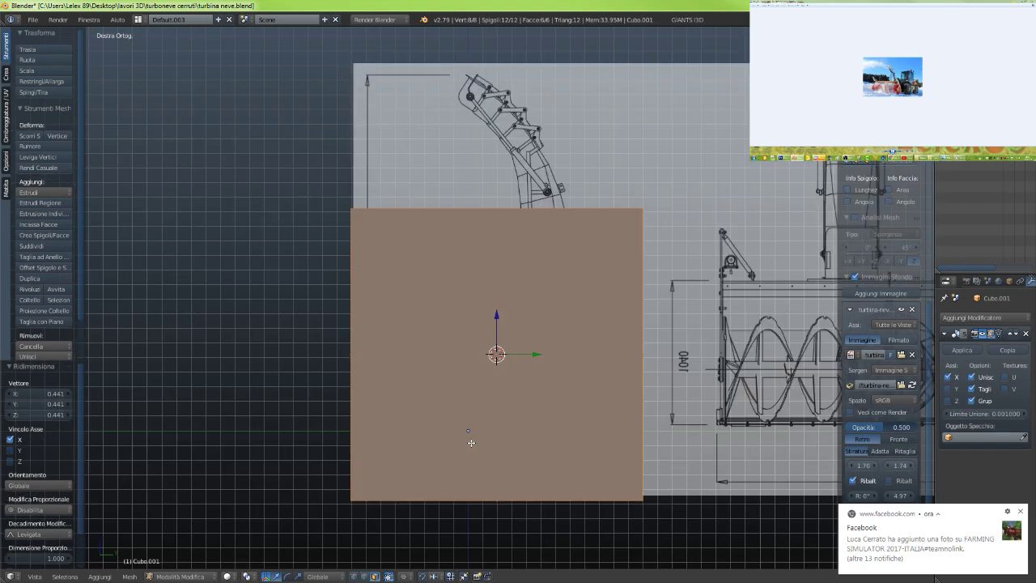
key(z)
scroll(457, 469, up, 3)
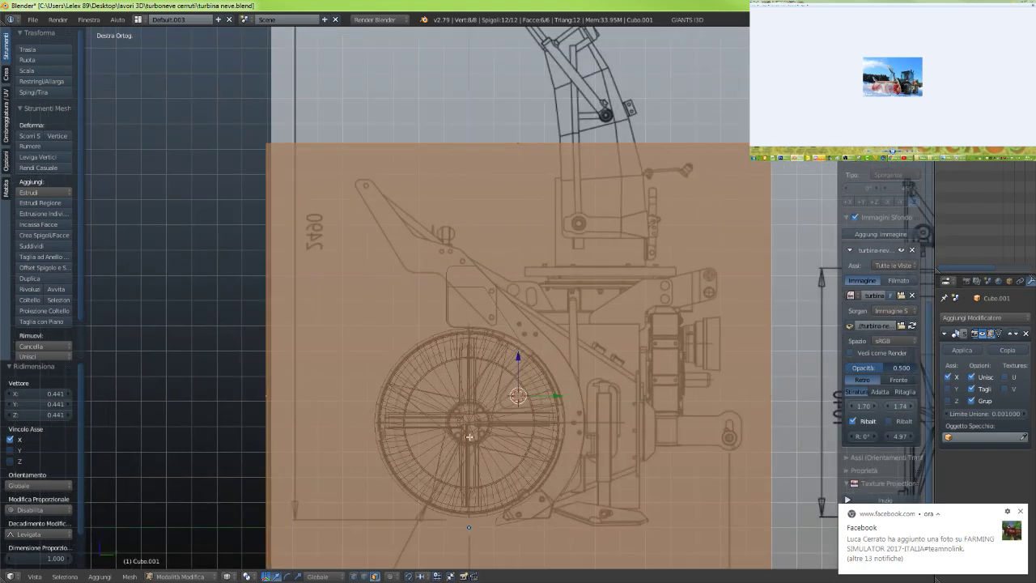
text(s.37)
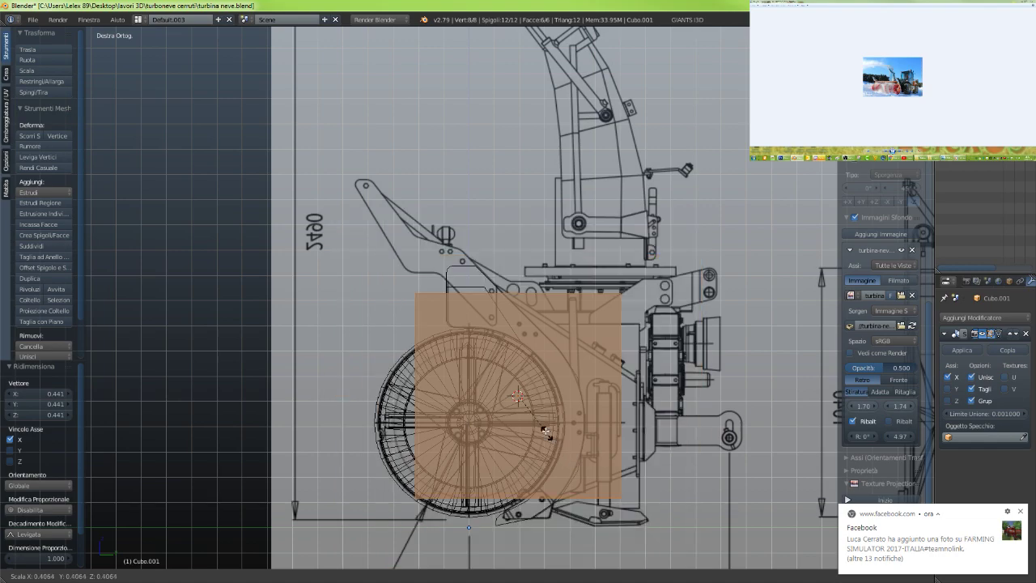
key(Return)
Move the plate along Y and Z so its lower rear corner sits on the blueprint bracket's lower corner above the wheel
drag(518, 358, 518, 240)
drag(555, 279, 416, 194)
scroll(416, 194, up, 5)
scroll(420, 285, down, 1)
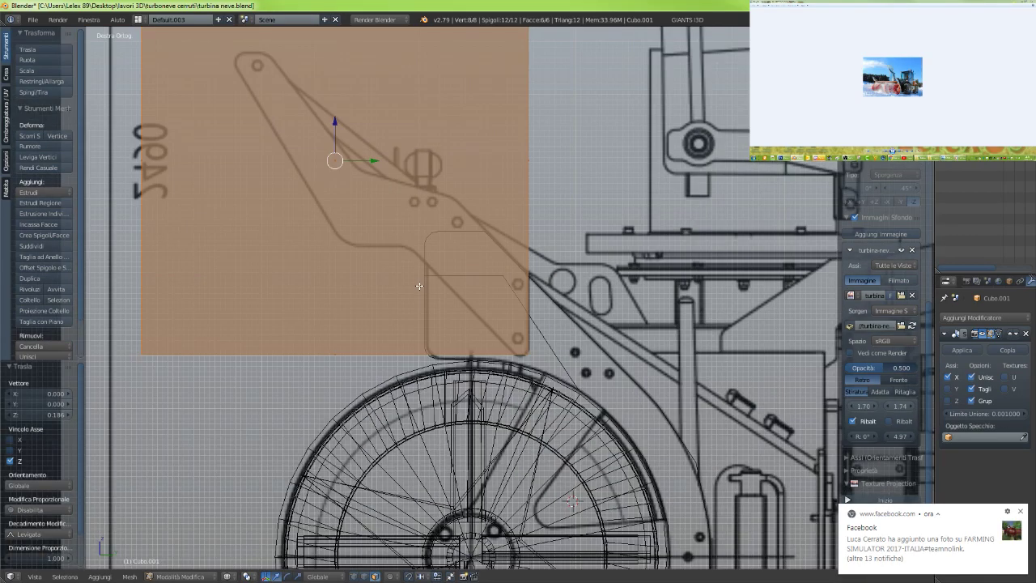
shift+middle_drag(419, 285, 446, 358)
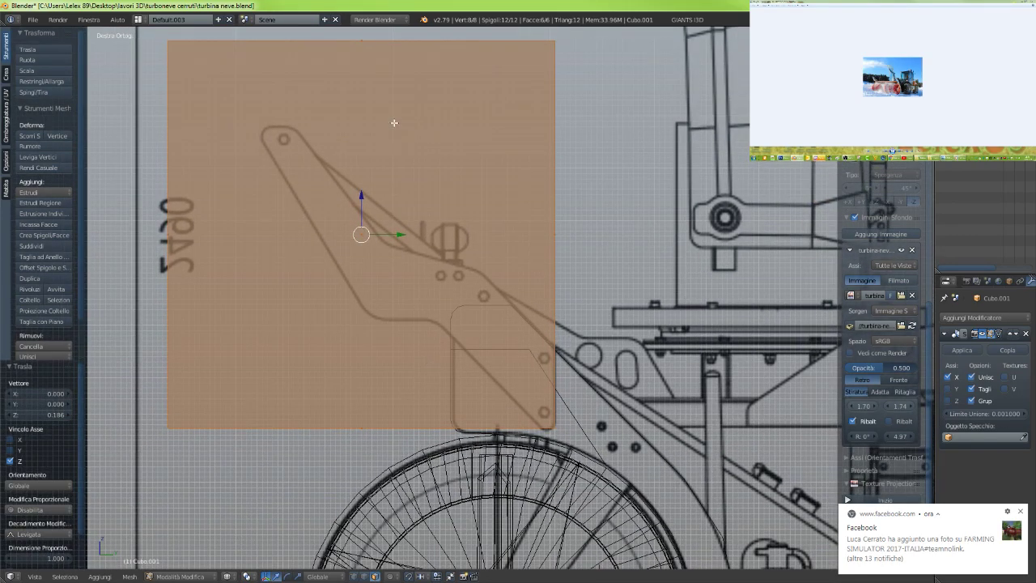
Select the plate's top face and lower it by 0.438 along Z to the base of the blueprint arm
right_click(361, 39)
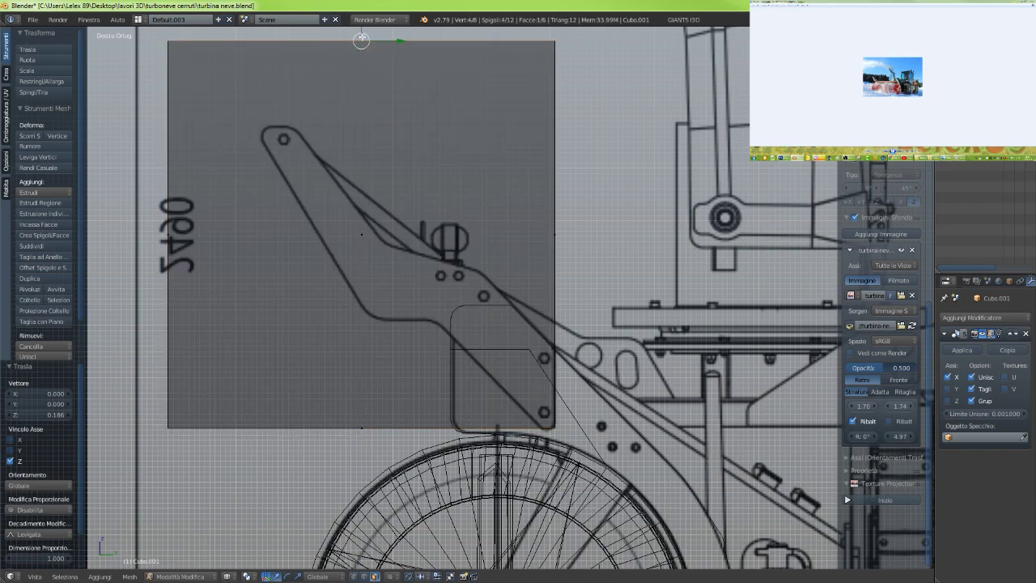
shift+middle_drag(374, 92, 396, 130)
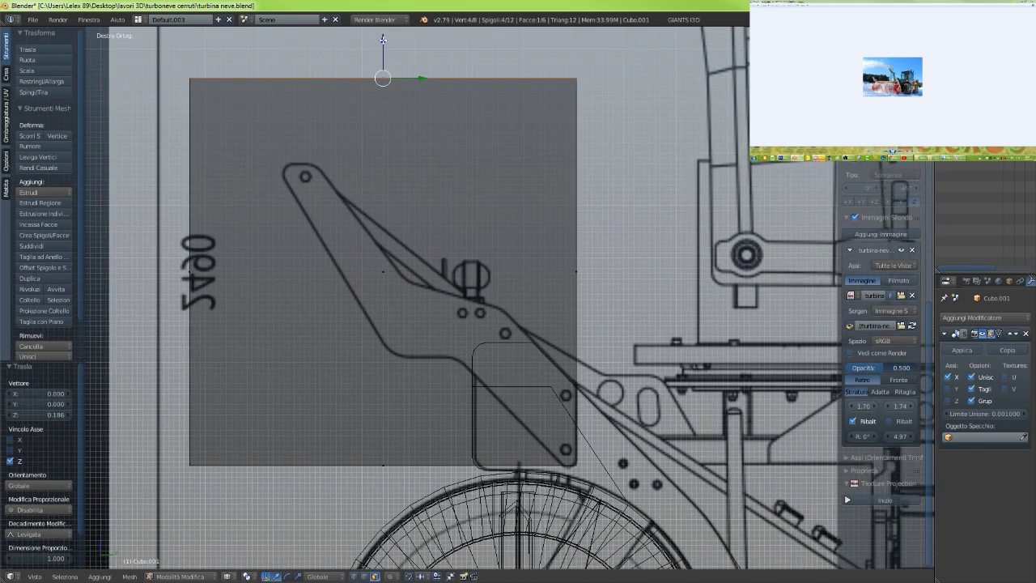
drag(383, 40, 407, 270)
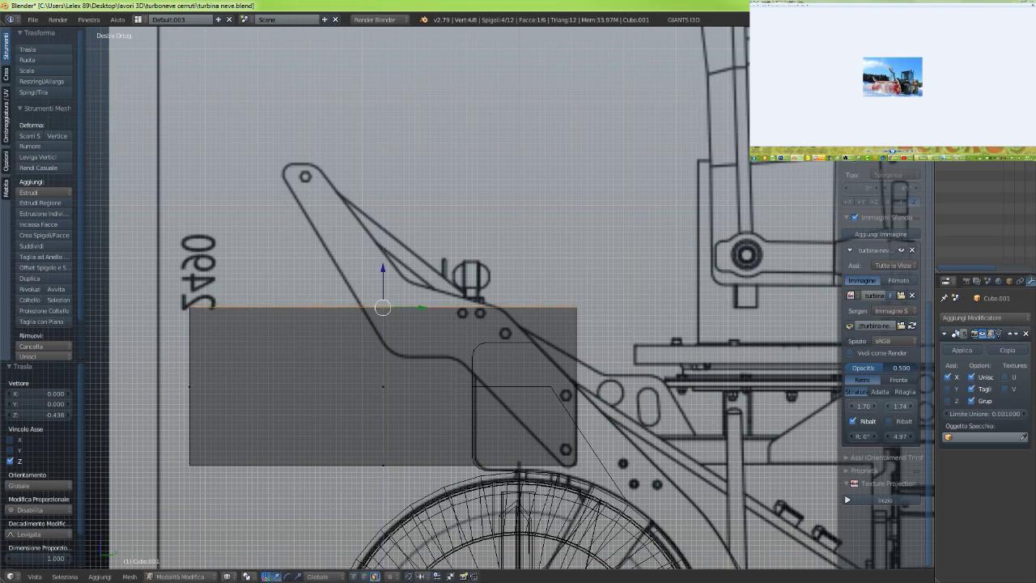
In edge selection, isolate the plate's lower front corner edge and move it inward along Y and up by 0.206 along Z
click(364, 576)
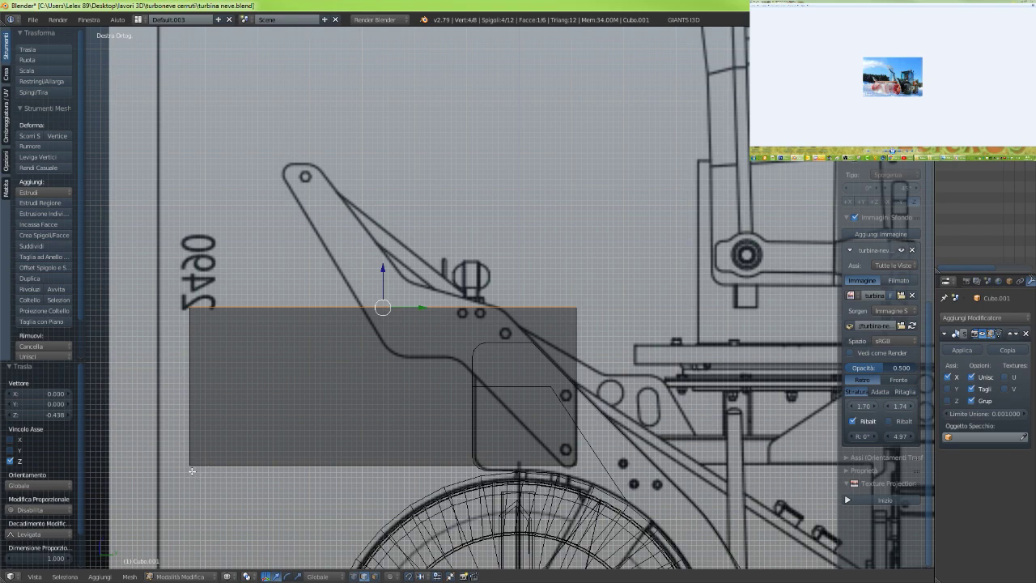
key(z)
middle_drag(192, 471, 242, 479)
key(z)
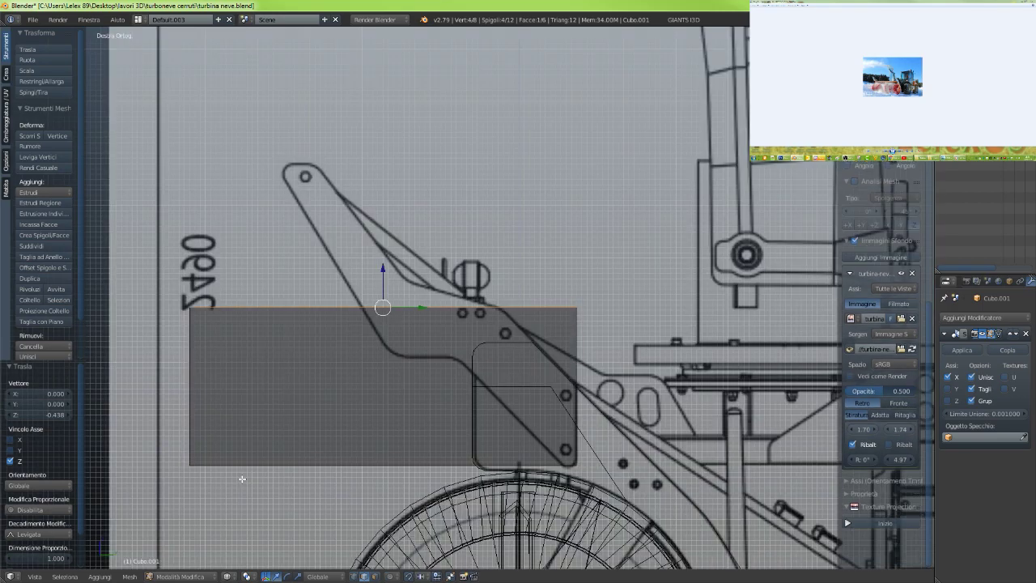
key(a)
middle_click(191, 380)
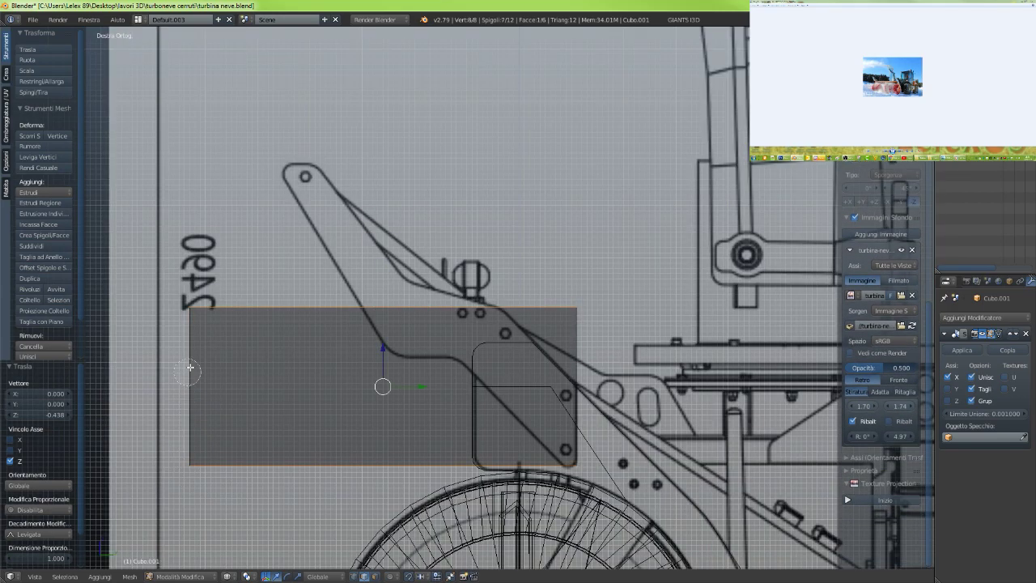
middle_click(324, 310)
middle_click(393, 462)
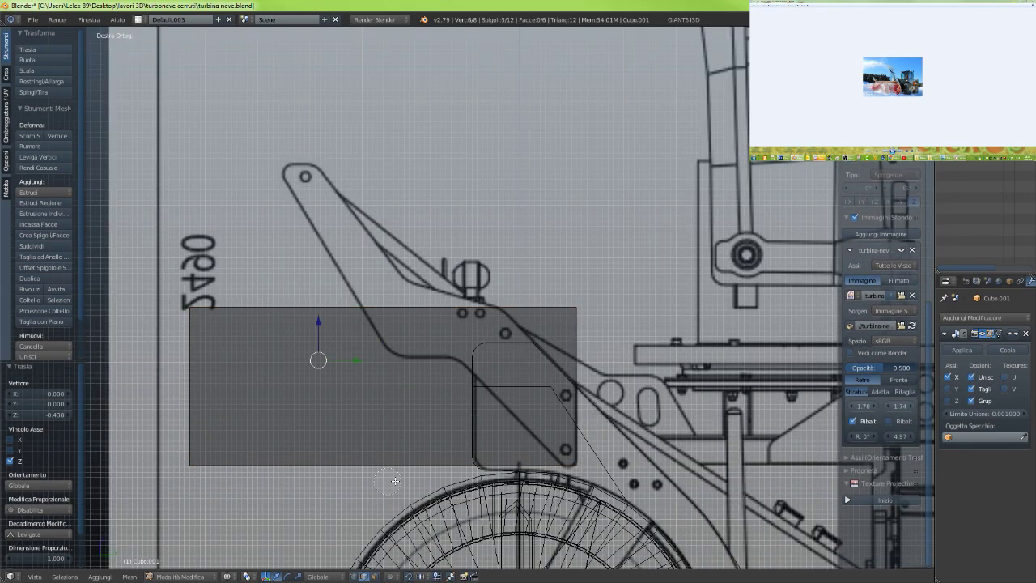
middle_click(578, 312)
middle_click(191, 314)
right_click(182, 310)
drag(228, 466, 481, 317)
Undo the last upward move of the lower front corner edge
scroll(378, 433, down, 2)
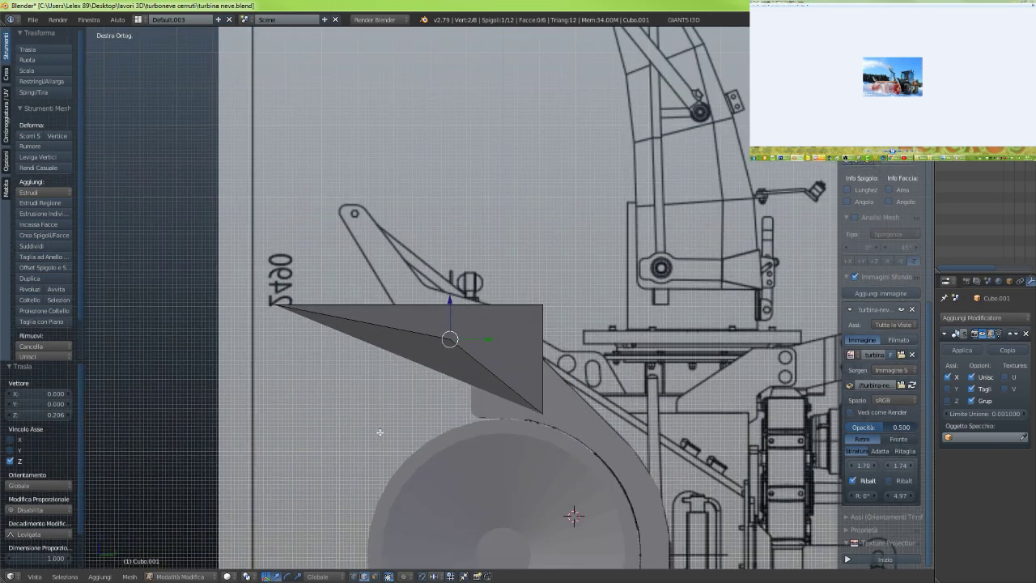
middle_drag(377, 432, 477, 441)
key(ctrl+z)
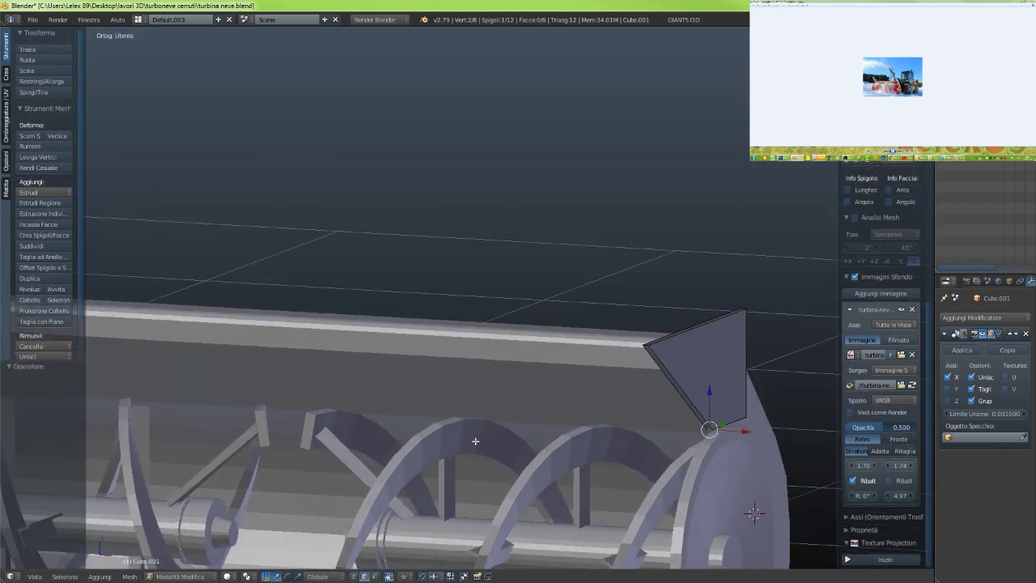
Move the plate's lower front corner edge up by 0.193 along Z
middle_drag(646, 444, 550, 429)
scroll(491, 421, up, 4)
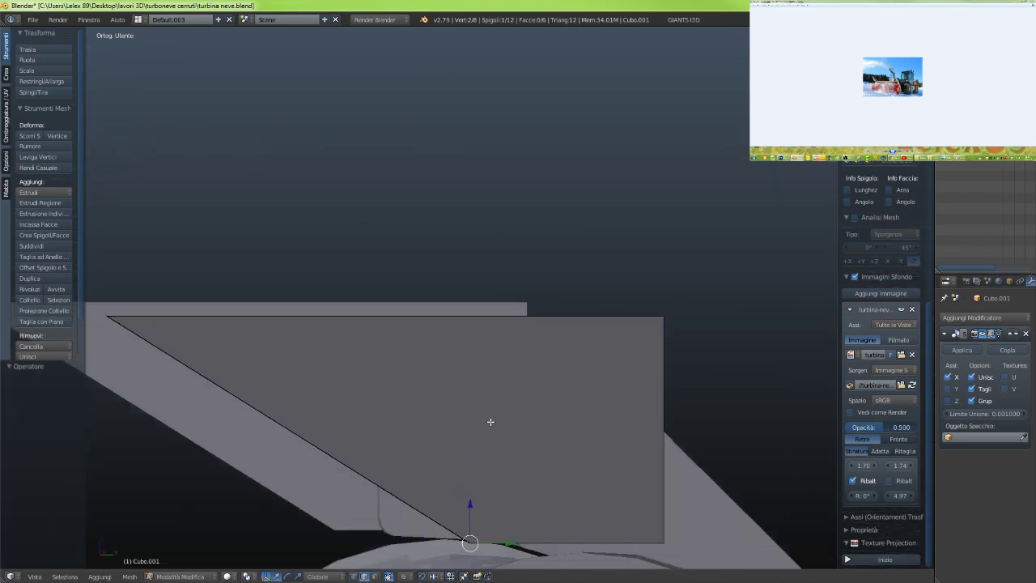
key(KP_1)
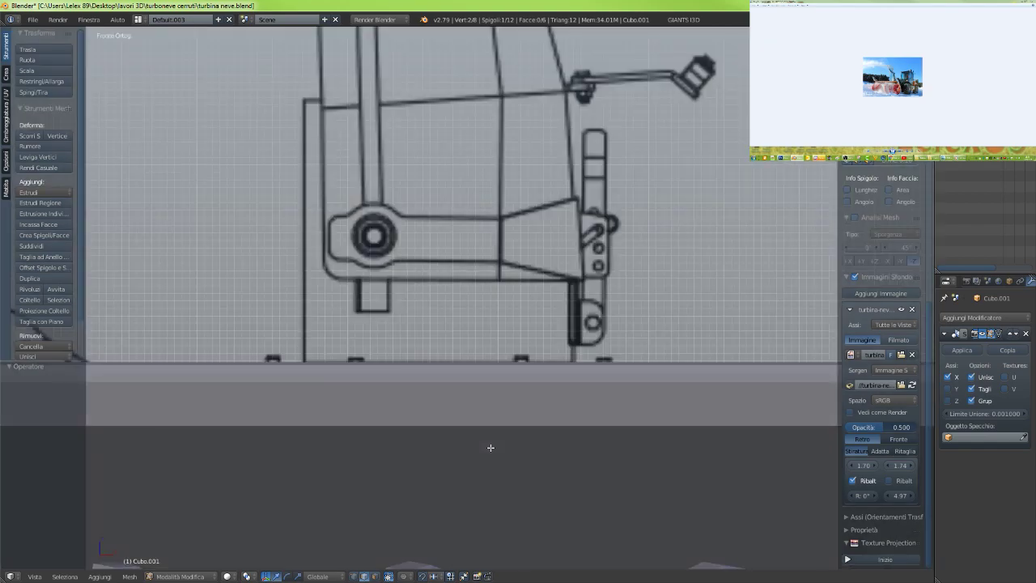
key(KP_3)
key(z)
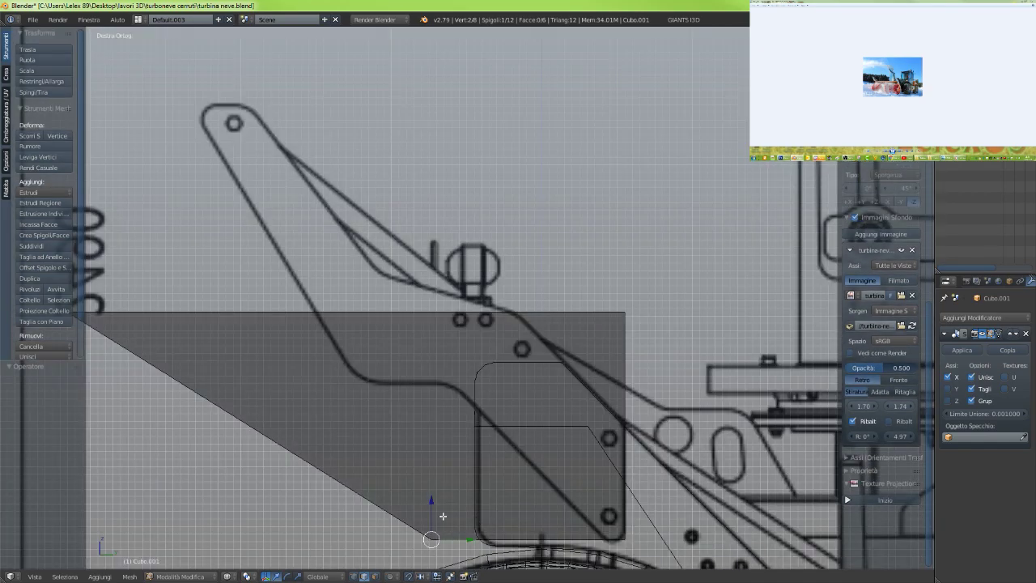
key(g)
key(z)
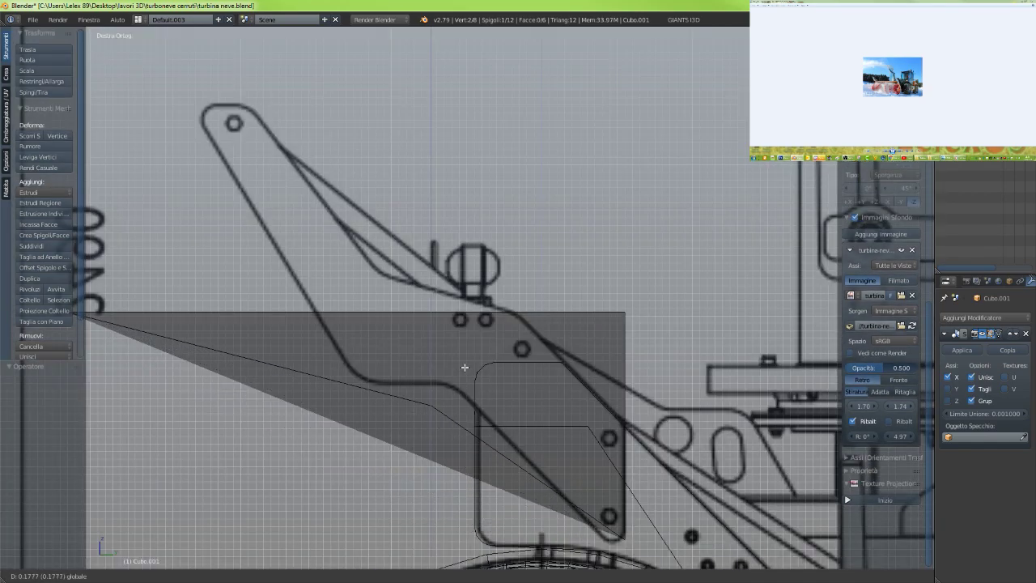
click(467, 353)
Lower the same corner edge along Z in two moves, by 0.131 and by 0.046
middle_drag(468, 353, 419, 417)
scroll(557, 403, up, 2)
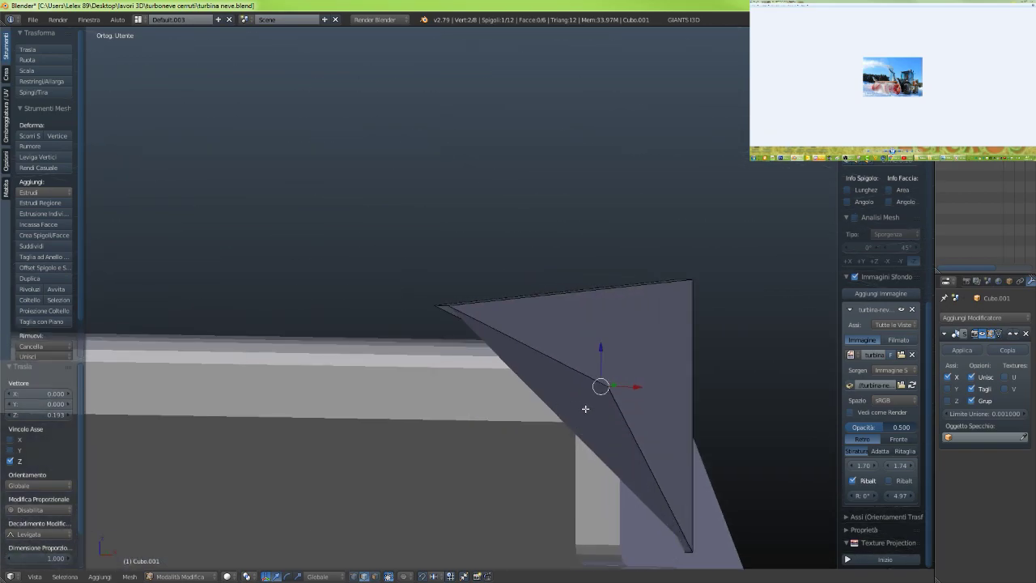
middle_drag(588, 412, 522, 348)
key(g)
key(z)
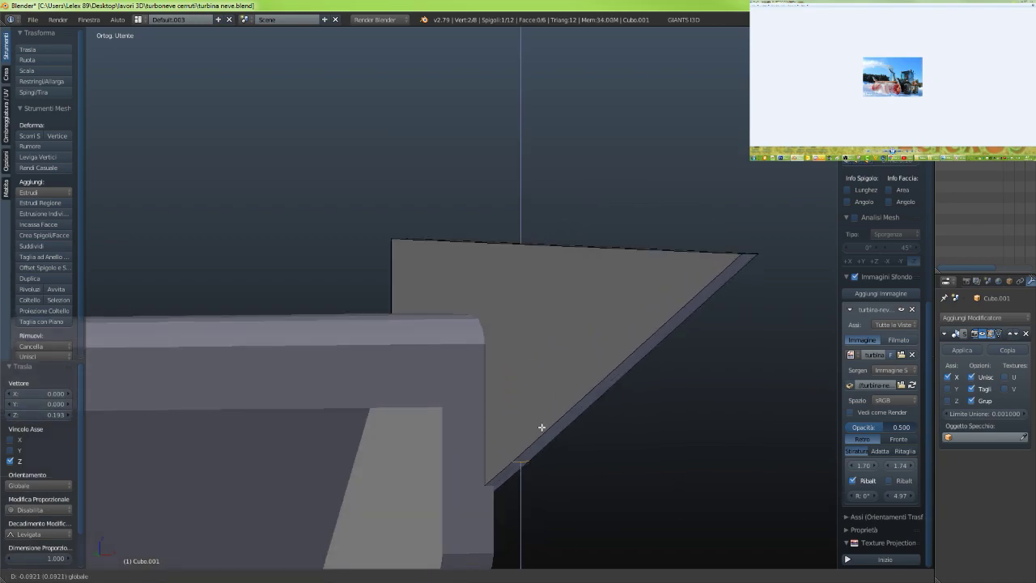
click(522, 494)
middle_drag(523, 494, 475, 473)
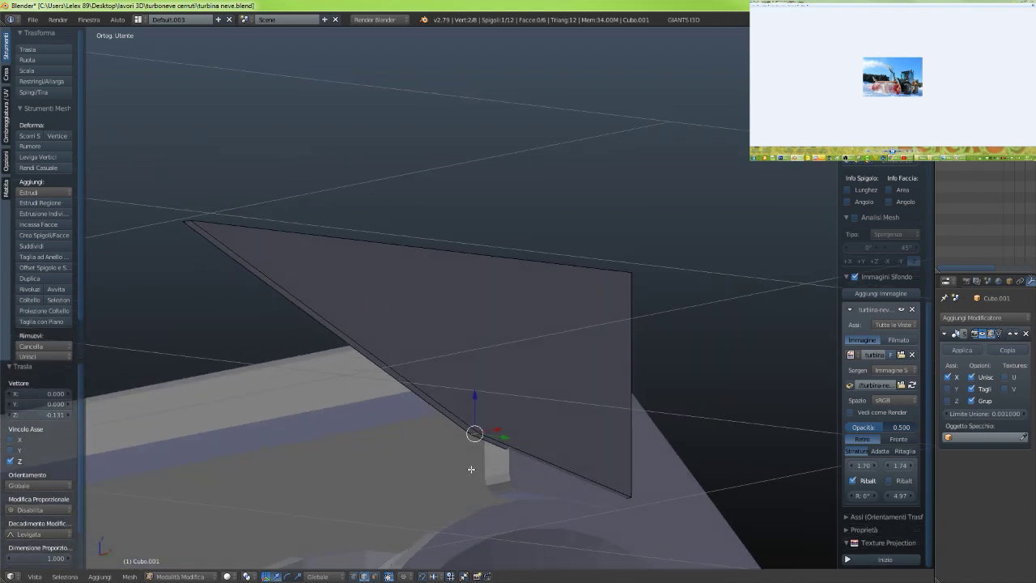
scroll(471, 469, up, 2)
scroll(483, 481, down, 2)
drag(475, 396, 484, 430)
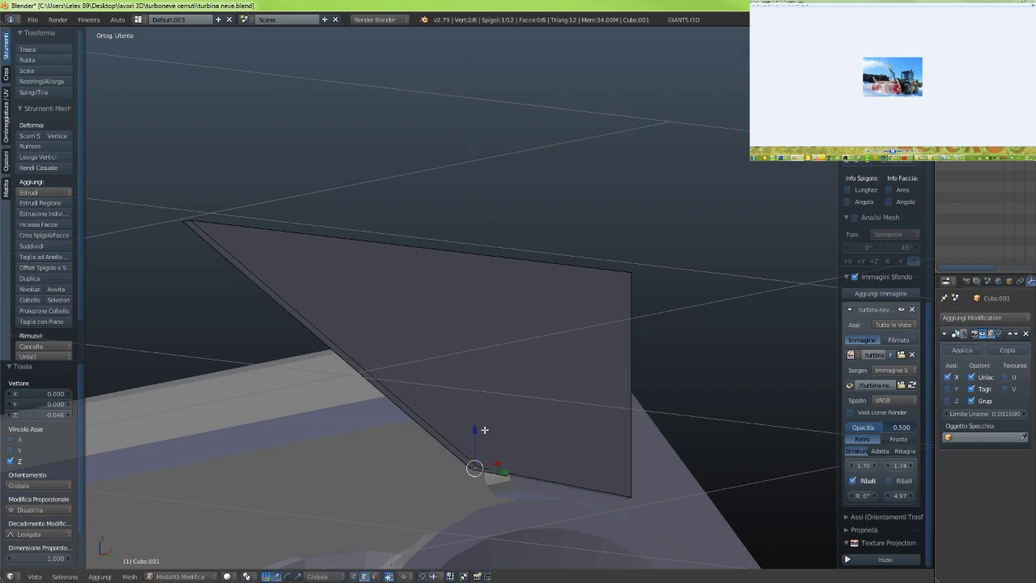
Isolate the plate's upper front corner edge and move it inward and up onto the bend in the blueprint arm's upper contour
key(KP_3)
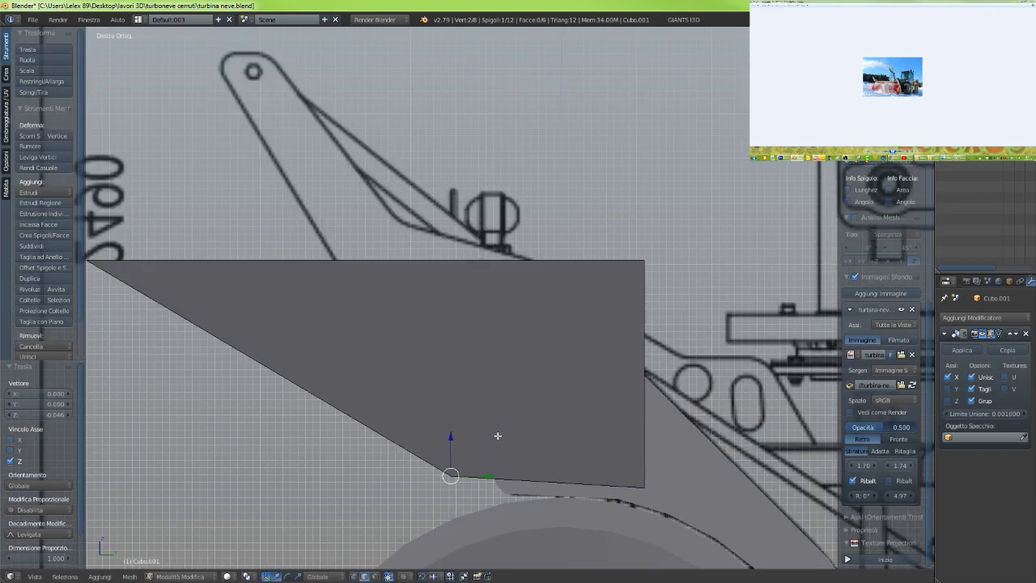
key(z)
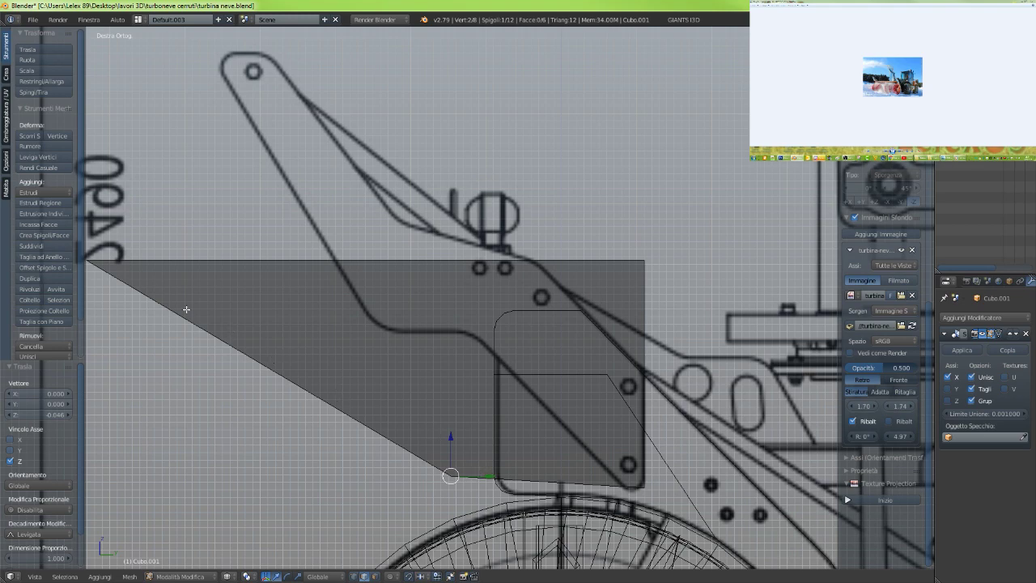
shift+middle_drag(126, 274, 210, 290)
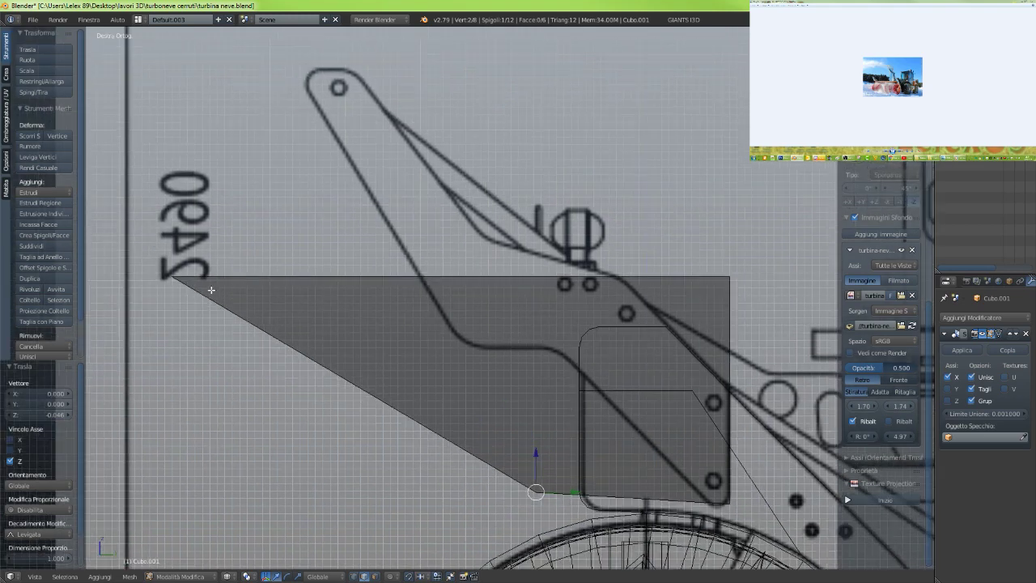
key(a)
key(c)
click(173, 276)
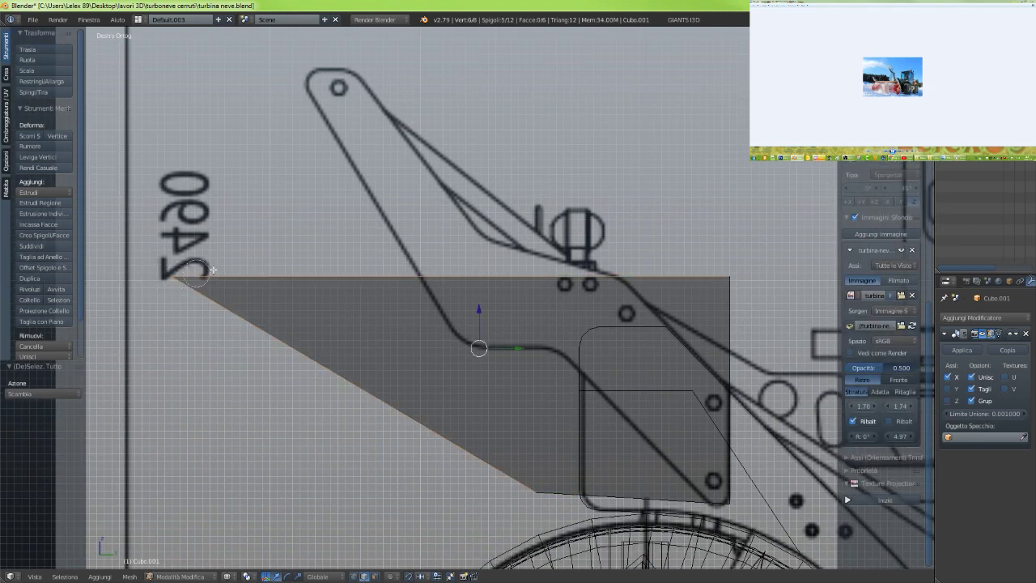
middle_click(258, 289)
middle_click(241, 318)
right_click(220, 350)
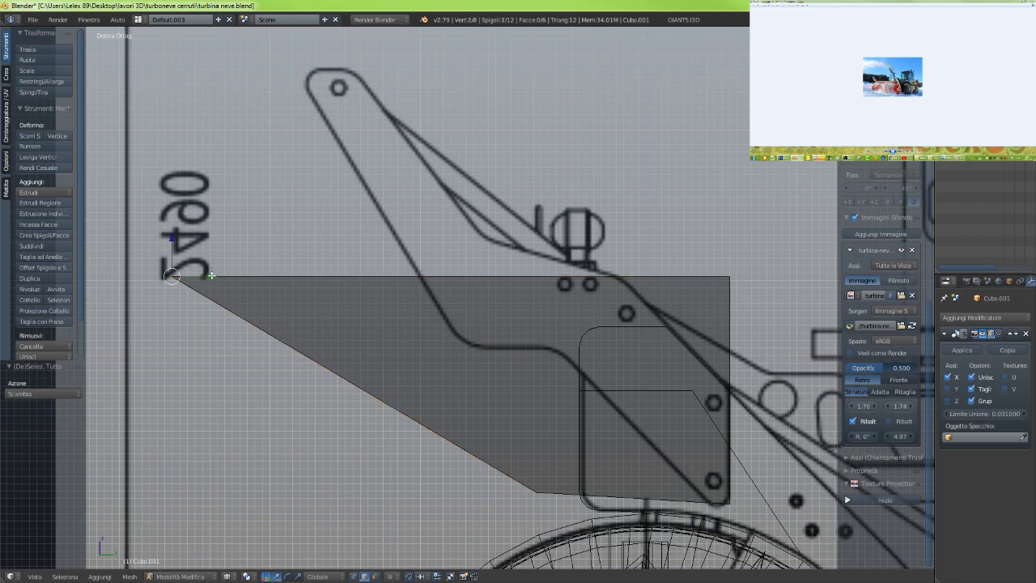
drag(188, 276, 463, 202)
drag(495, 233, 522, 235)
Clear the selection and select only the plate's upper rear corner edge
scroll(560, 340, down, 2)
shift+middle_drag(560, 340, 492, 319)
scroll(582, 291, up, 3)
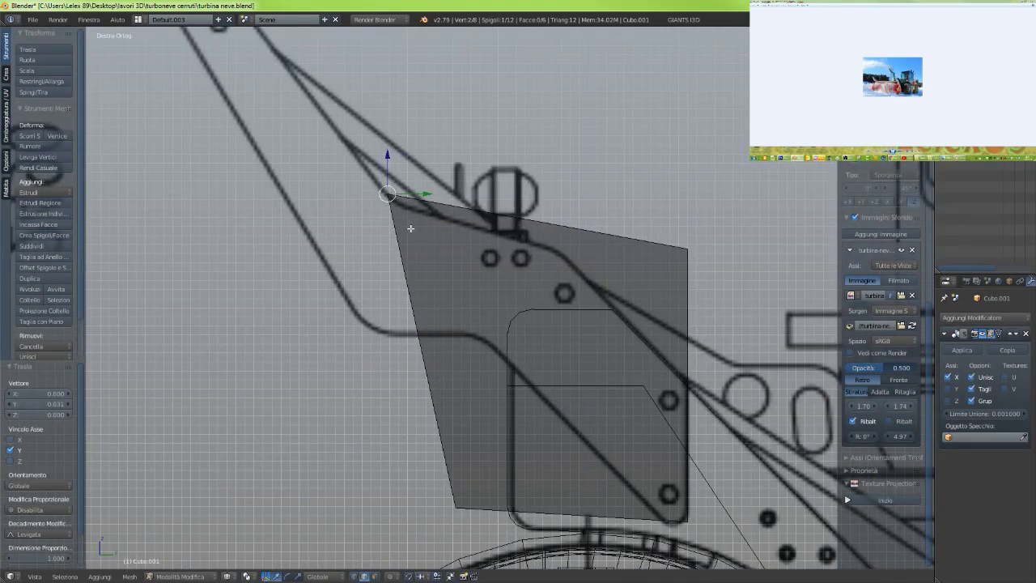
key(a)
key(c)
click(685, 250)
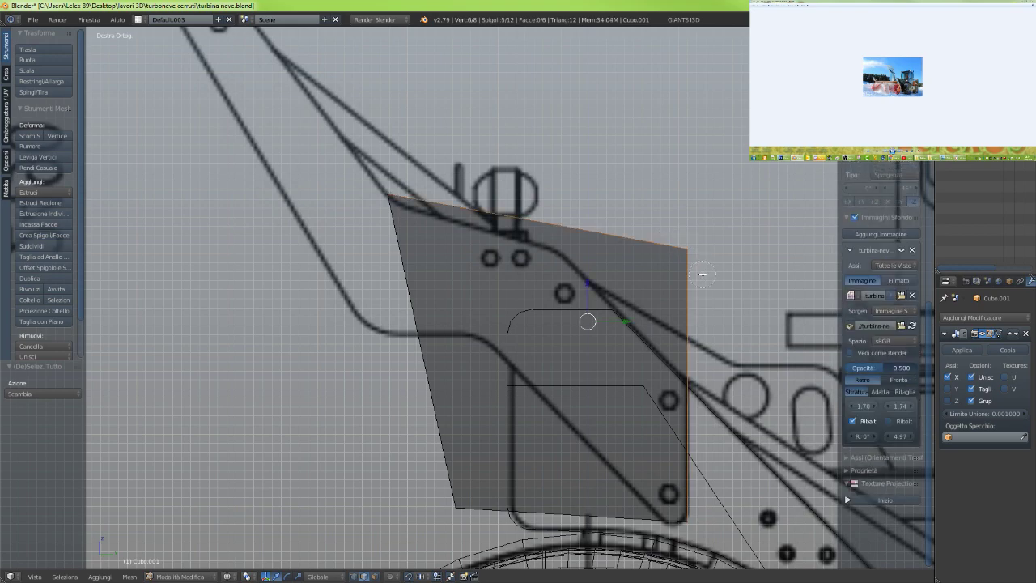
middle_click(687, 278)
middle_click(638, 247)
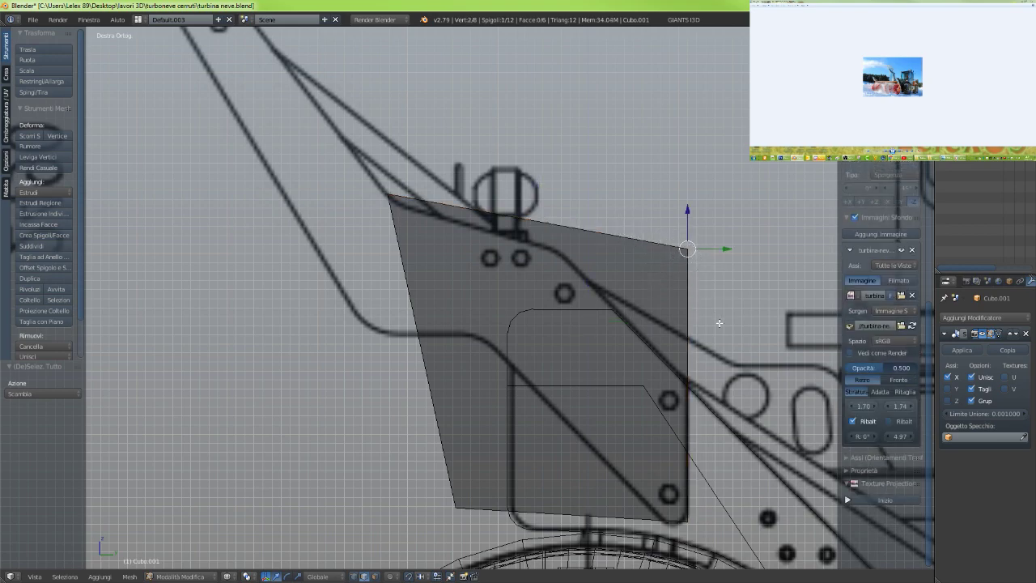
Reduce the plate to a single flat face by selecting the inner-side vertices and deleting their edges
scroll(730, 349, down, 3)
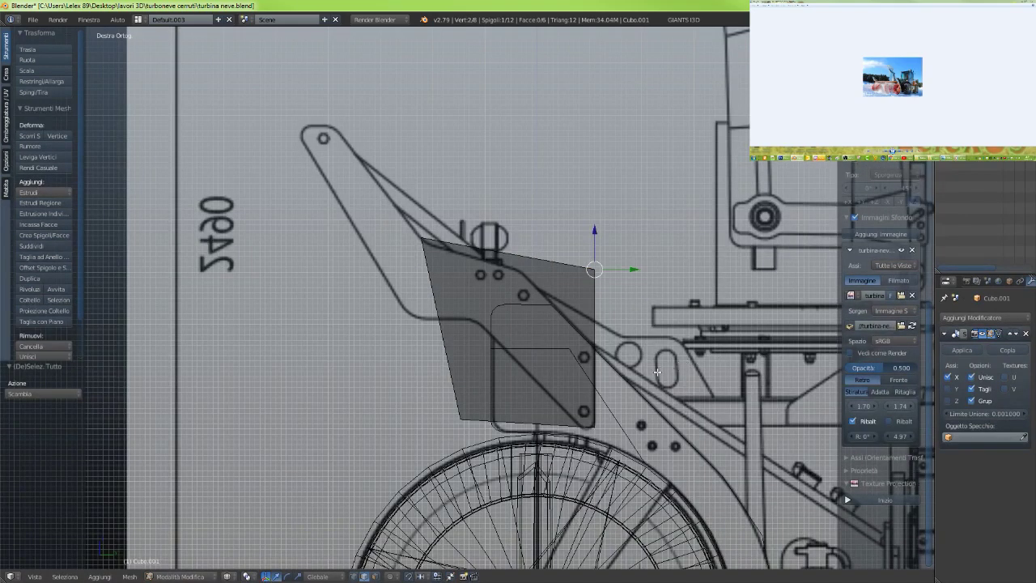
scroll(609, 379, up, 5)
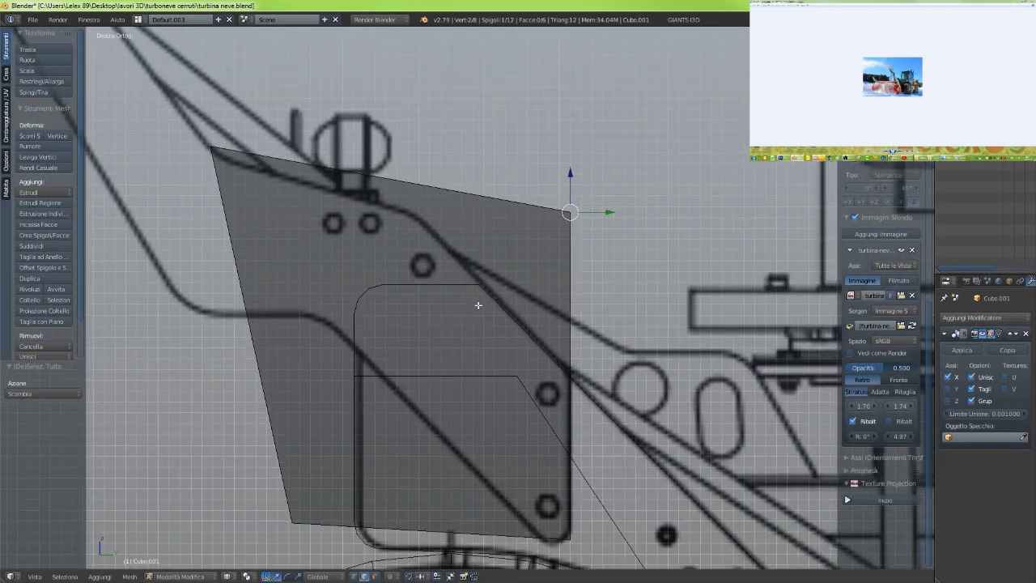
scroll(496, 308, down, 3)
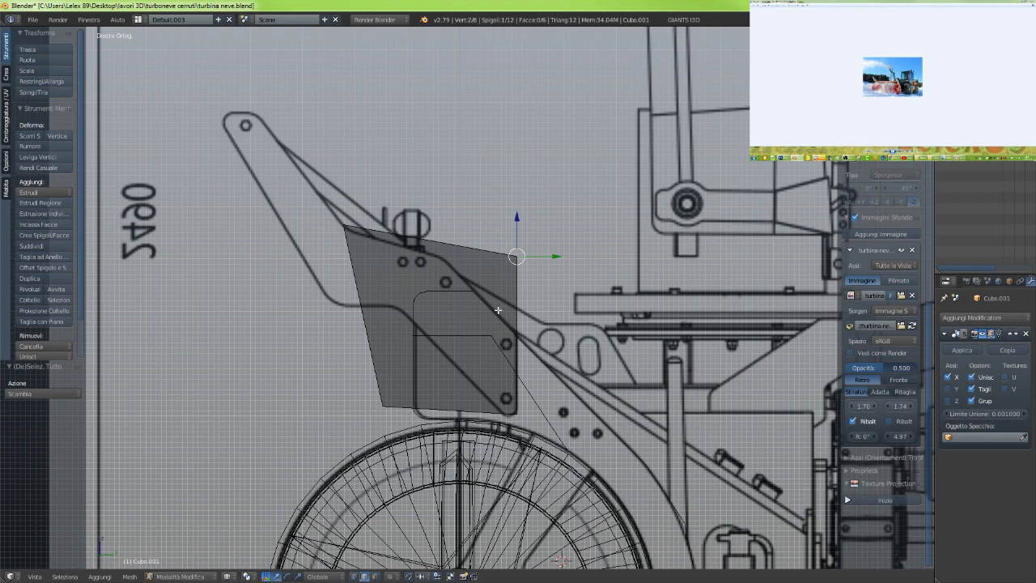
scroll(491, 330, up, 3)
shift+middle_drag(491, 329, 455, 251)
scroll(469, 270, down, 4)
key(c)
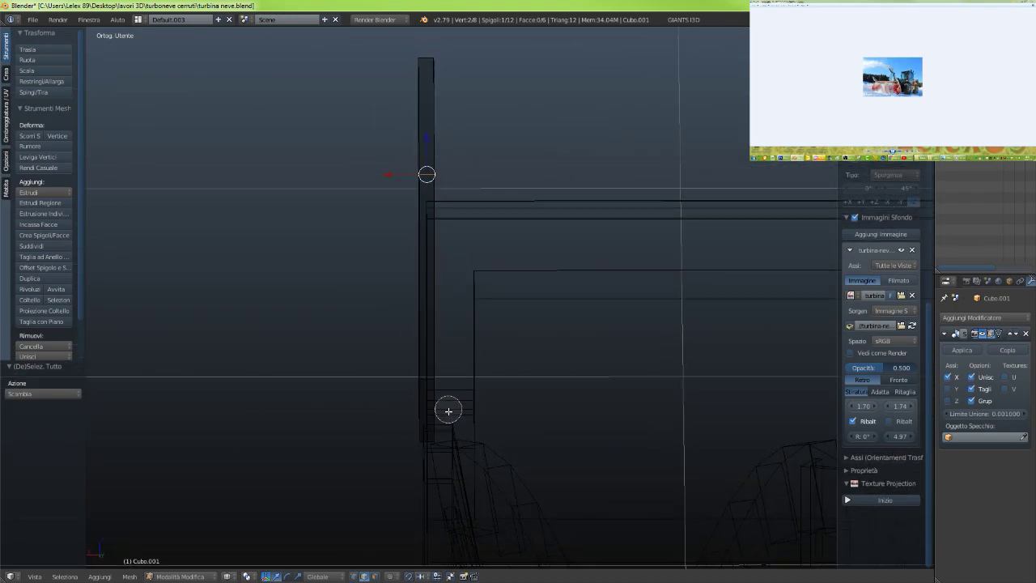
drag(440, 442, 443, 315)
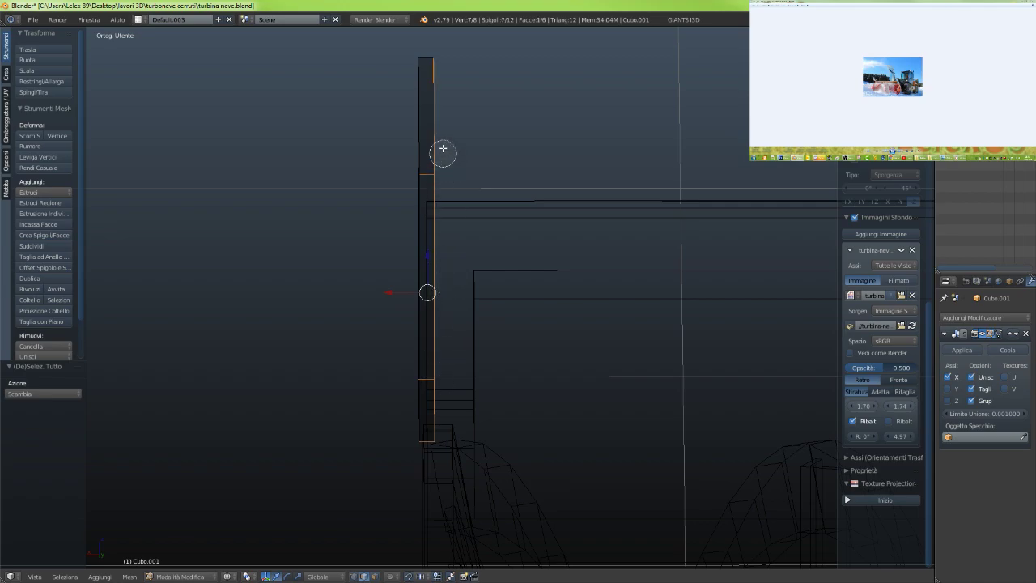
drag(444, 76, 439, 58)
right_click(440, 57)
key(x)
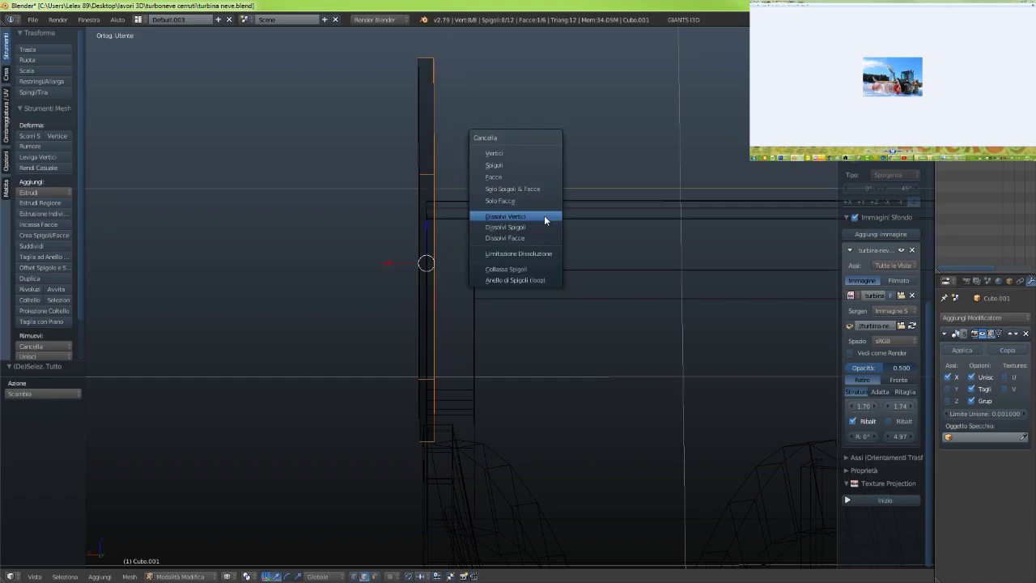
click(528, 165)
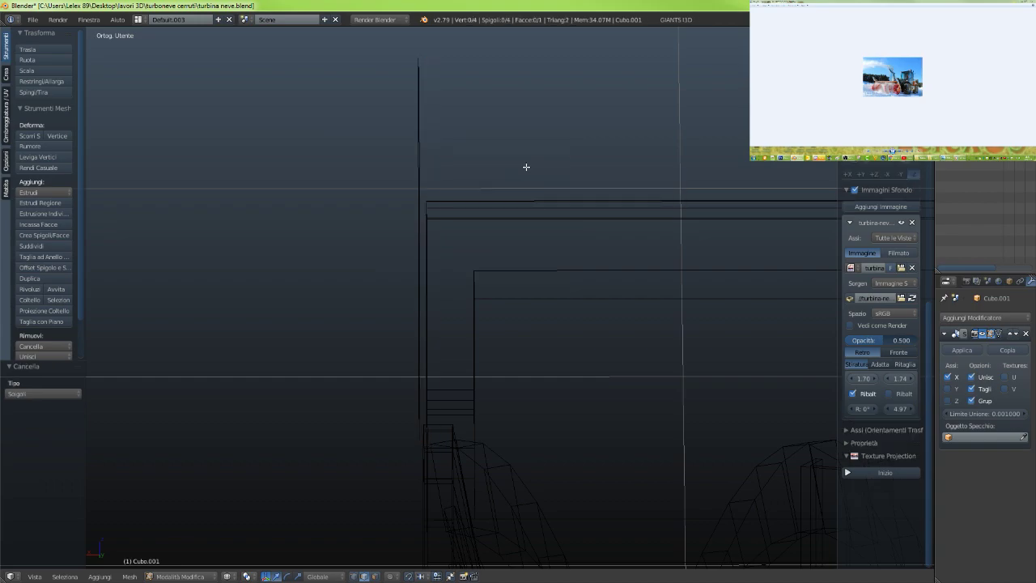
In vertex mode, lower the plate's upper rear corner 0.153 along Z and move its upper front corner onto the bend in the arm's upper contour
middle_drag(472, 280, 560, 270)
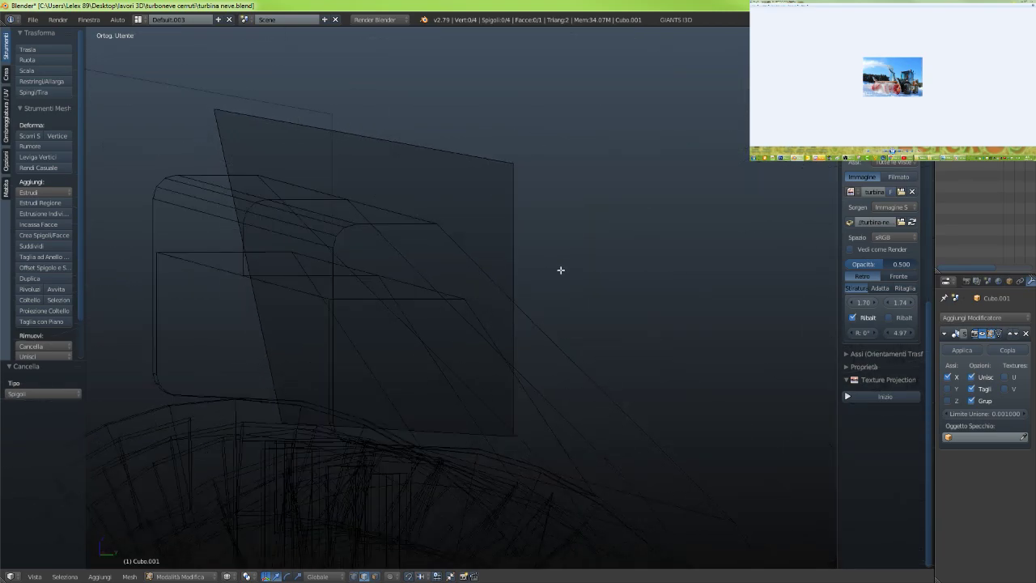
click(353, 575)
key(KP_3)
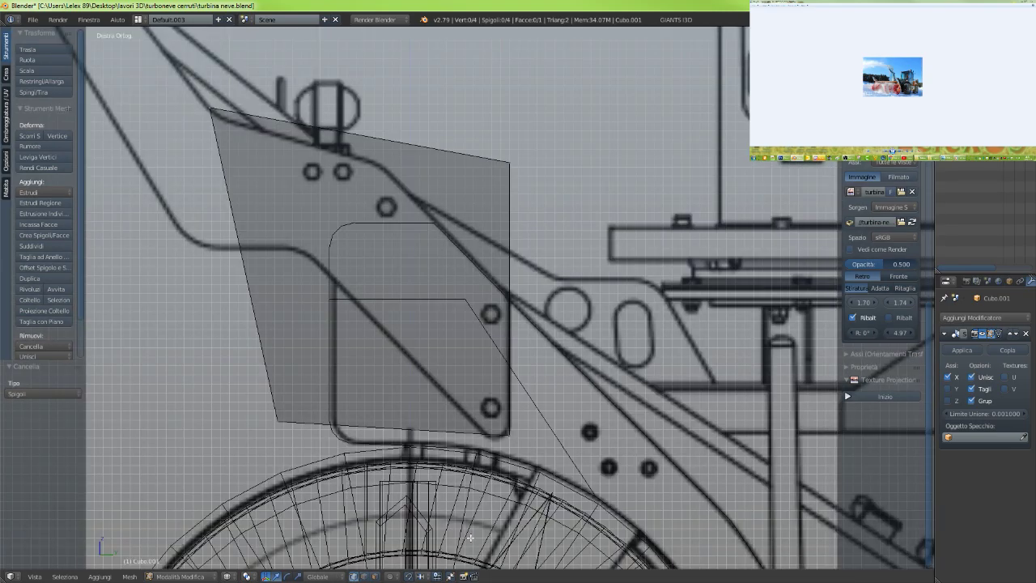
scroll(465, 283, up, 3)
scroll(465, 283, down, 1)
right_click(520, 139)
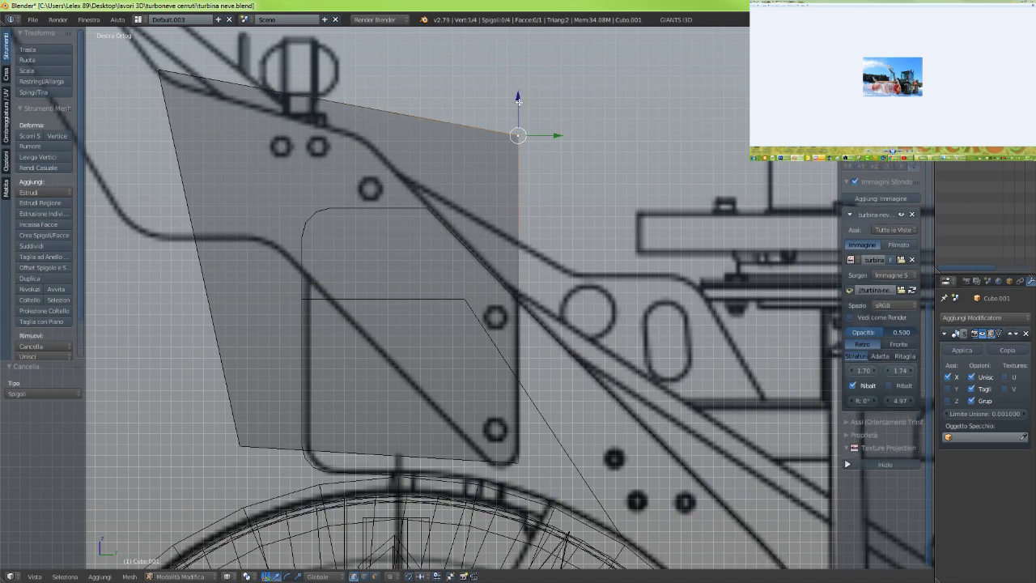
drag(518, 99, 519, 261)
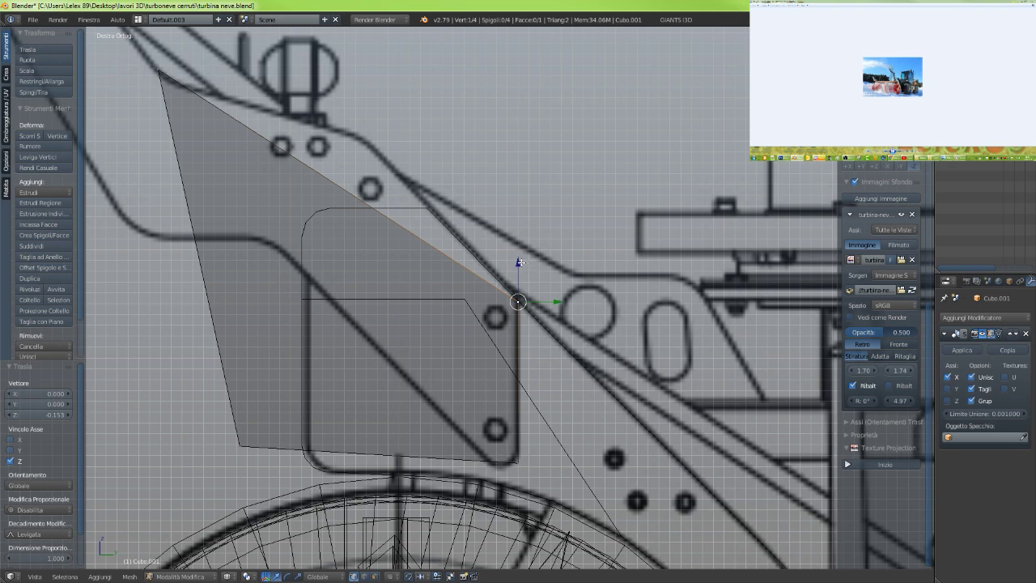
right_click(157, 72)
drag(196, 69, 370, 102)
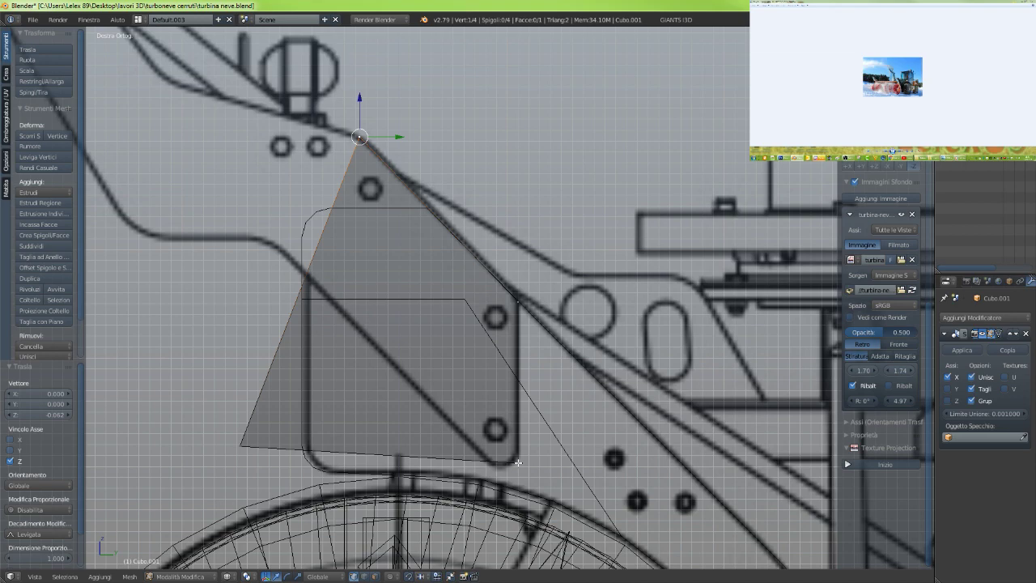
Align the plate's lower rear corner with the bracket's rear edge, finishing with moves of 0.006 along Y and 0.011 up Z
right_click(518, 462)
drag(557, 462, 518, 429)
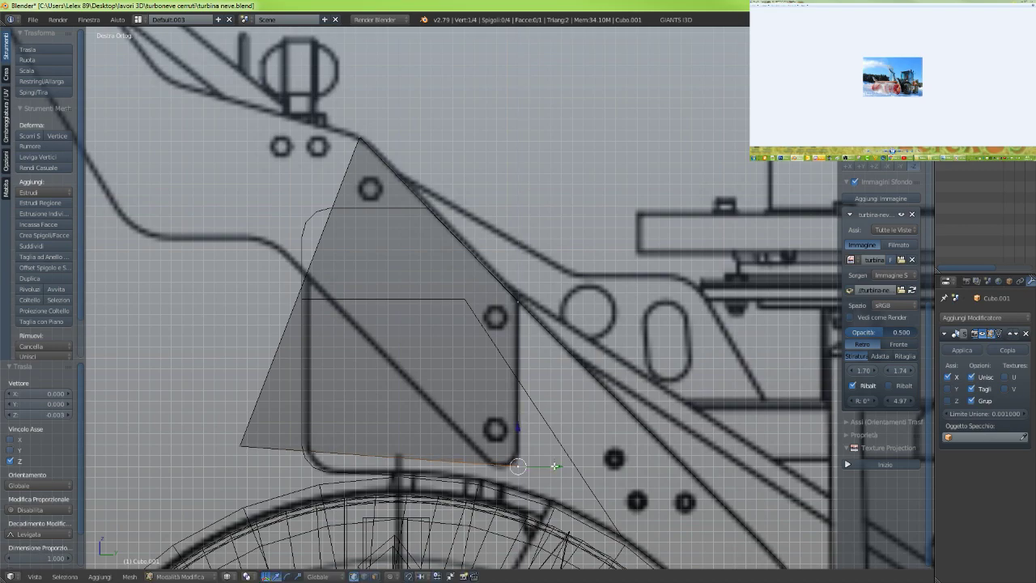
drag(555, 466, 548, 465)
scroll(547, 453, up, 3)
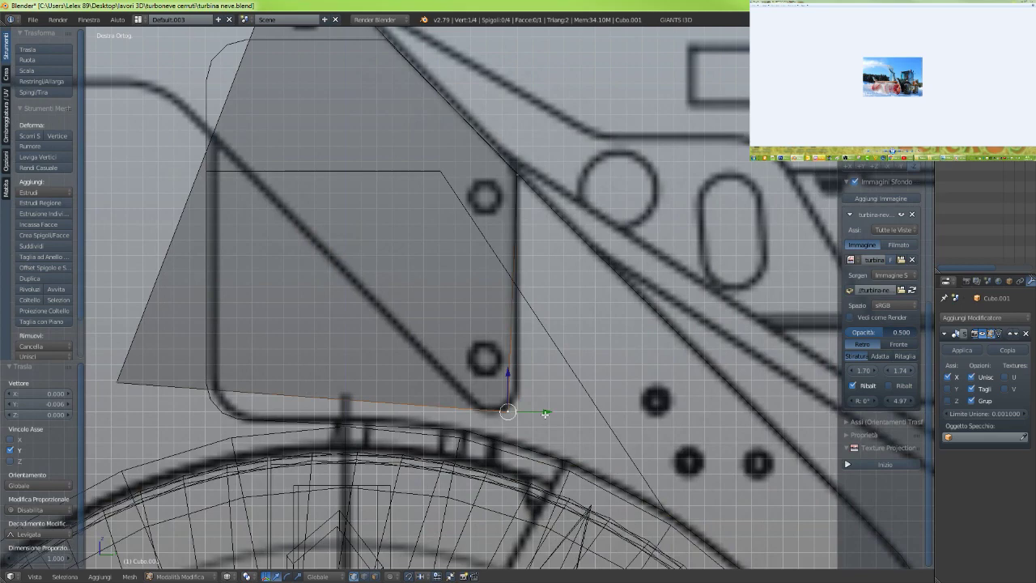
drag(545, 412, 556, 412)
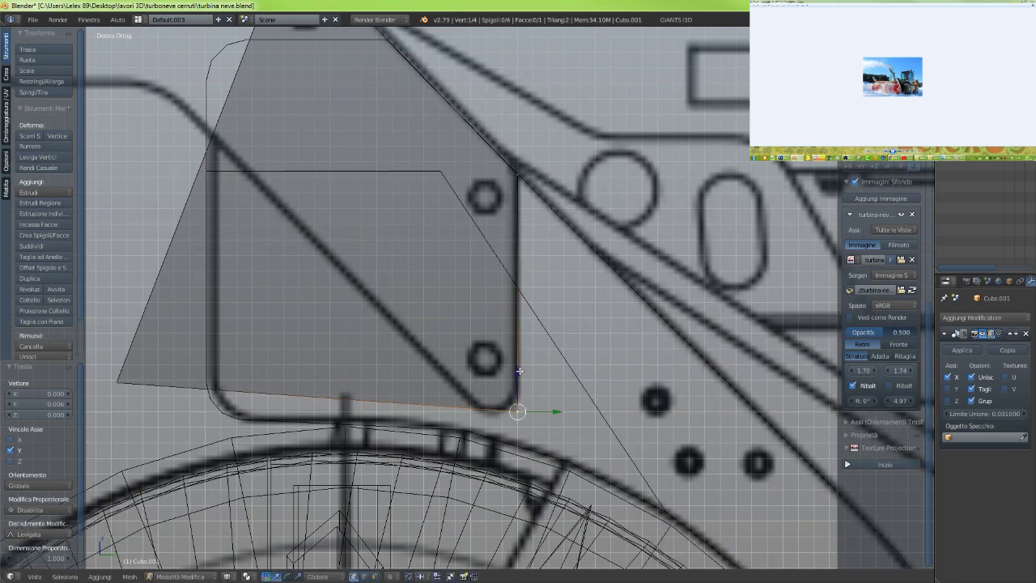
drag(519, 370, 518, 354)
Move the plate's lower front corner 0.220 along Y and down onto the bracket's rounded lower tip, fine-tuning it by 0.003 along Z
right_click(117, 383)
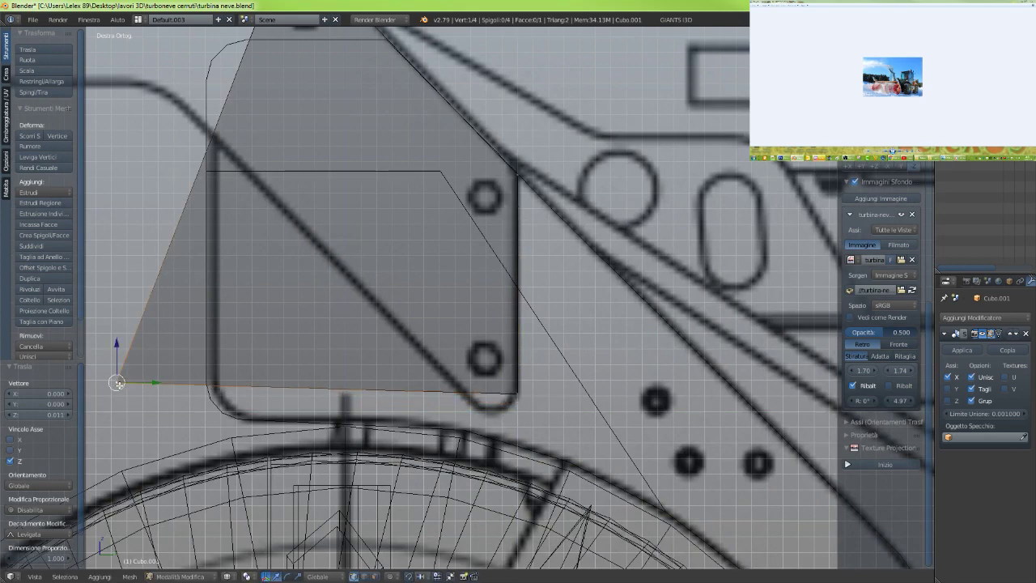
drag(155, 383, 497, 382)
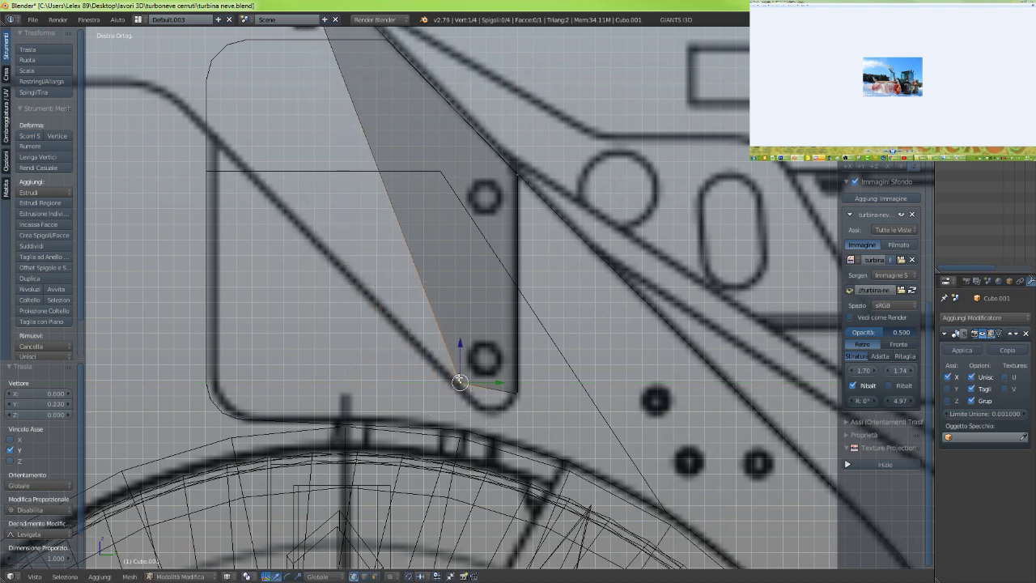
drag(458, 346, 512, 414)
drag(471, 379, 472, 372)
Subdivide the plate's front edge, between its upper front and lower front corners, with one cut
scroll(461, 362, down, 3)
shift+middle_drag(421, 330, 461, 386)
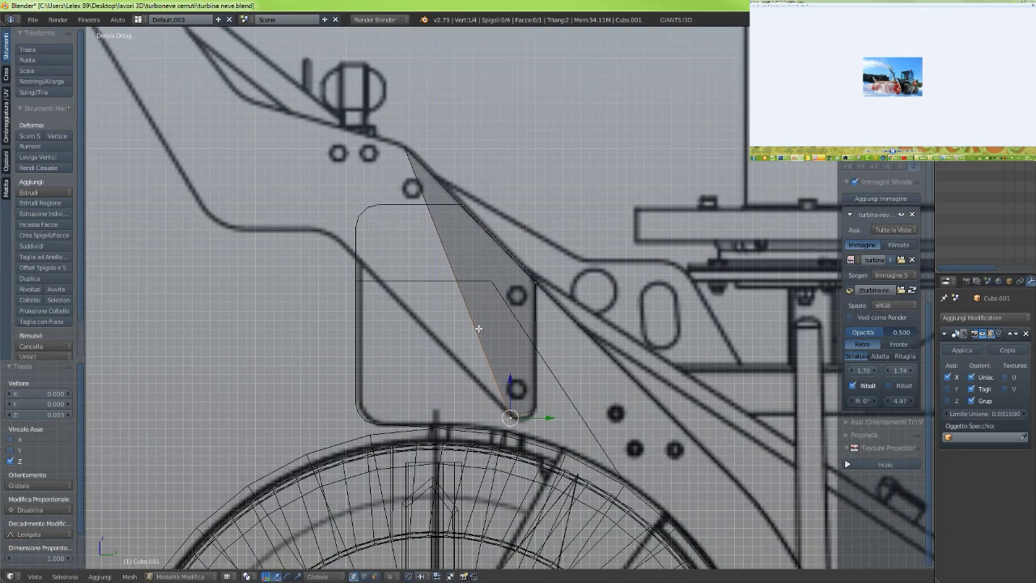
shift+right_click(406, 143)
key(w)
click(411, 274)
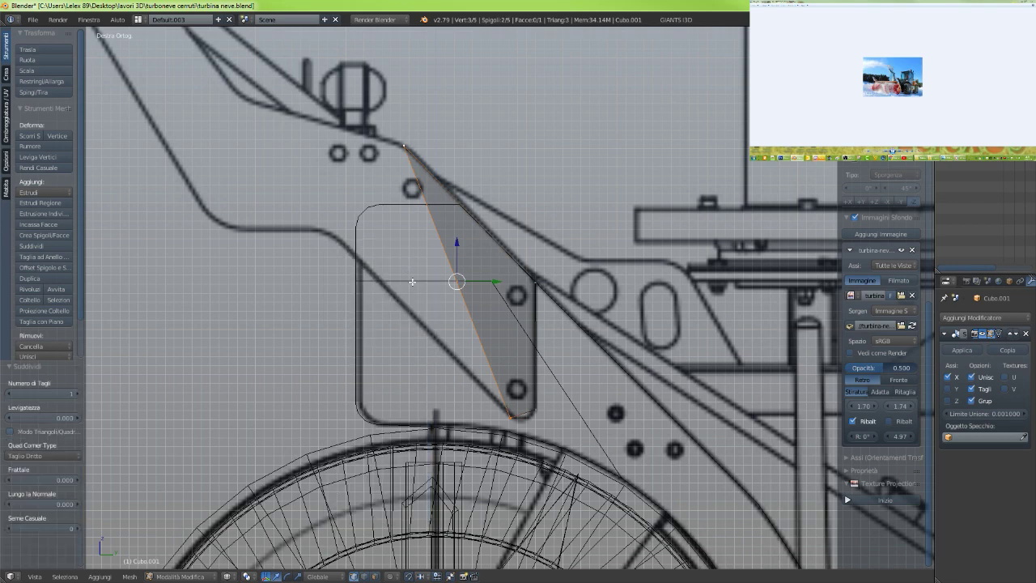
Place the new mid-edge vertex on the bend in the lower contour, moving it -0.159 along Y, 0.056 along Z and 0.011 along Y
key(g)
key(y)
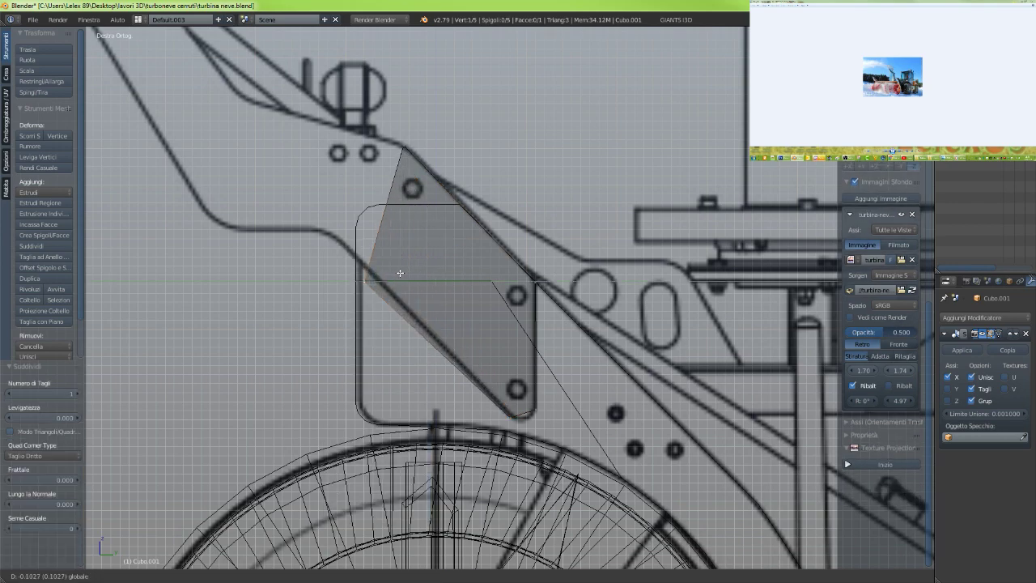
click(348, 265)
key(g)
key(z)
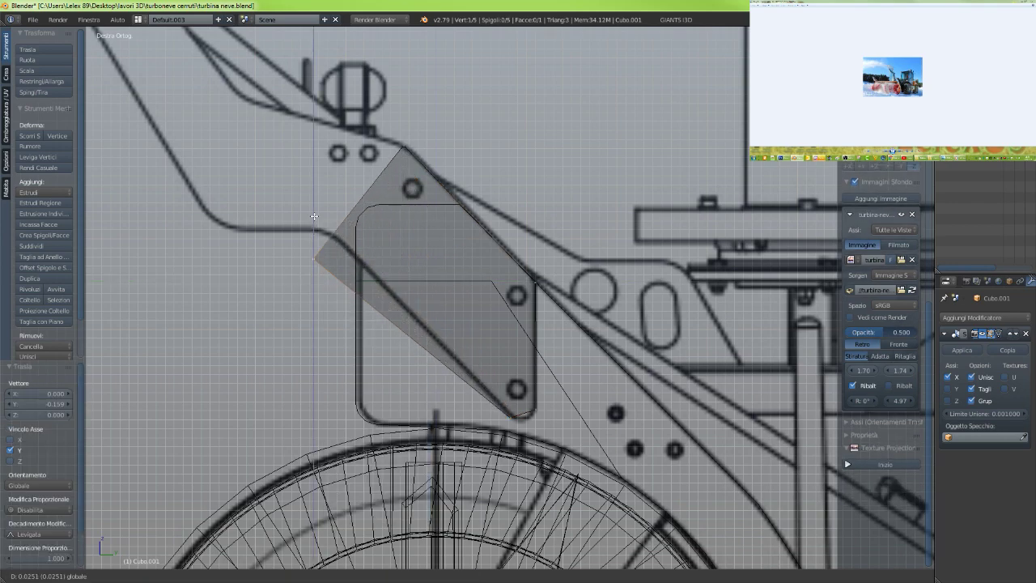
click(317, 197)
key(g)
key(y)
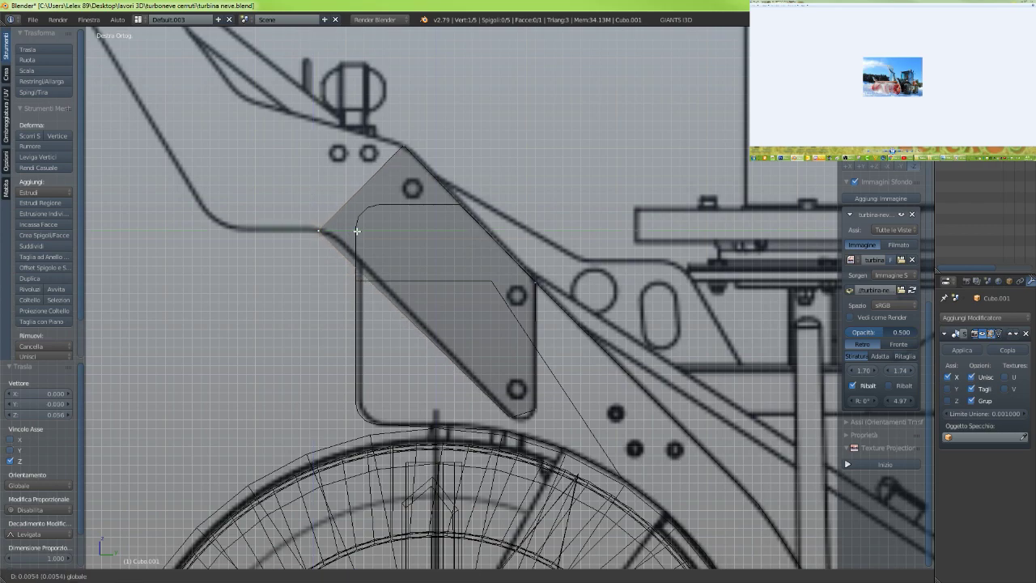
click(350, 232)
Try extruding the plate's top vertex forward along the arm's upper contour, and undo the extrusion and its moves
shift+middle_drag(342, 236, 509, 370)
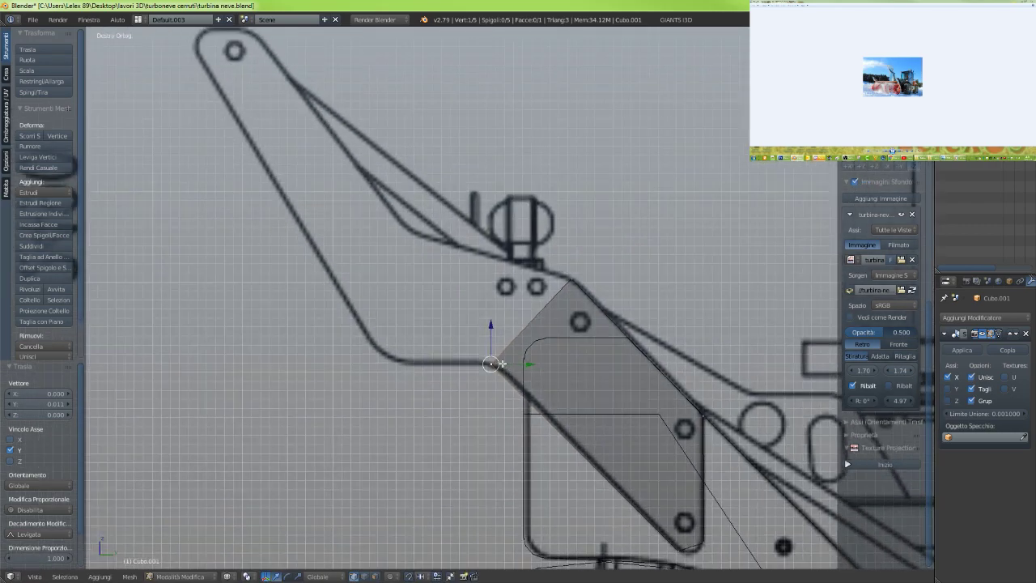
scroll(489, 342, up, 2)
right_click(616, 271)
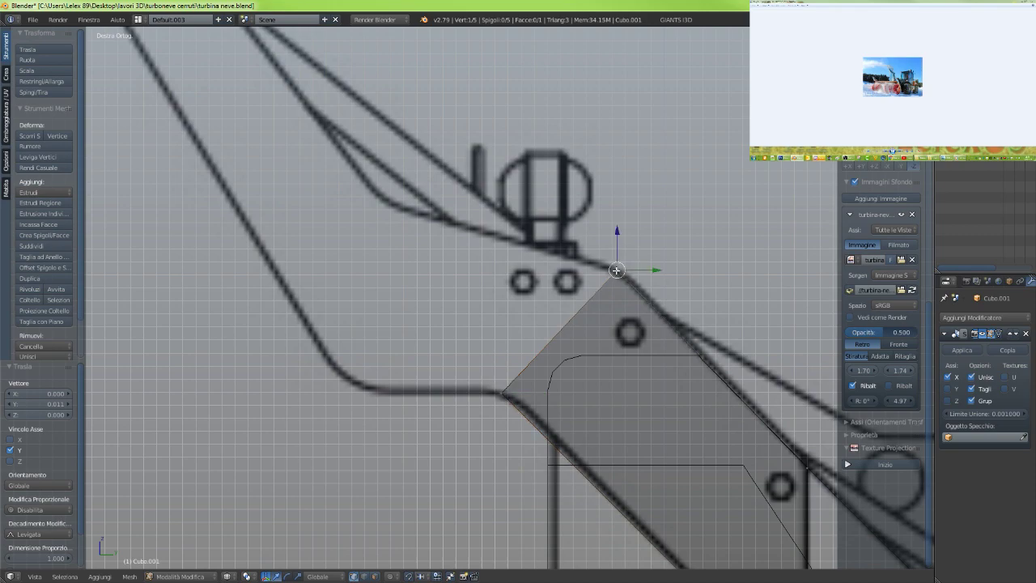
key(e)
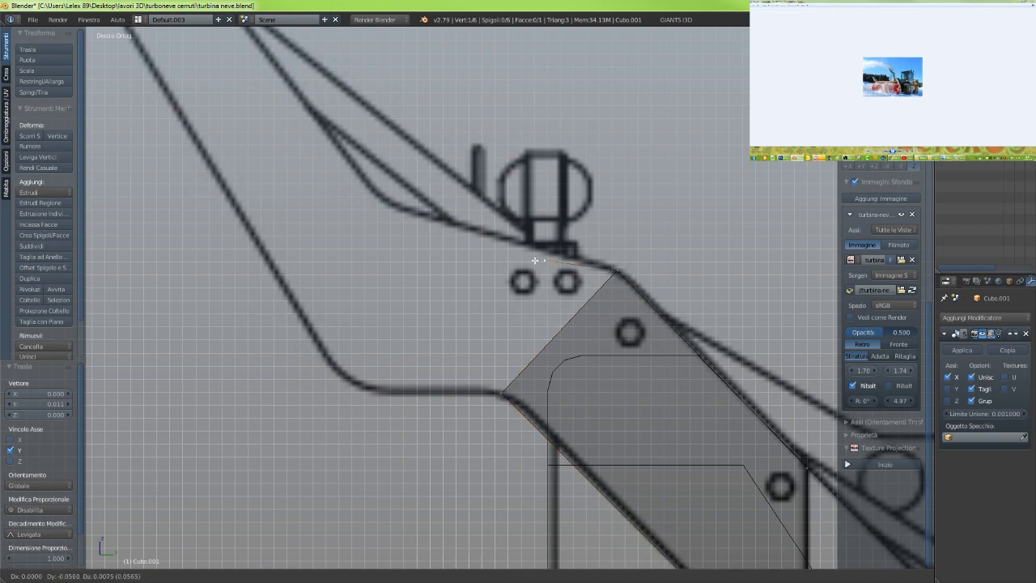
right_click(506, 252)
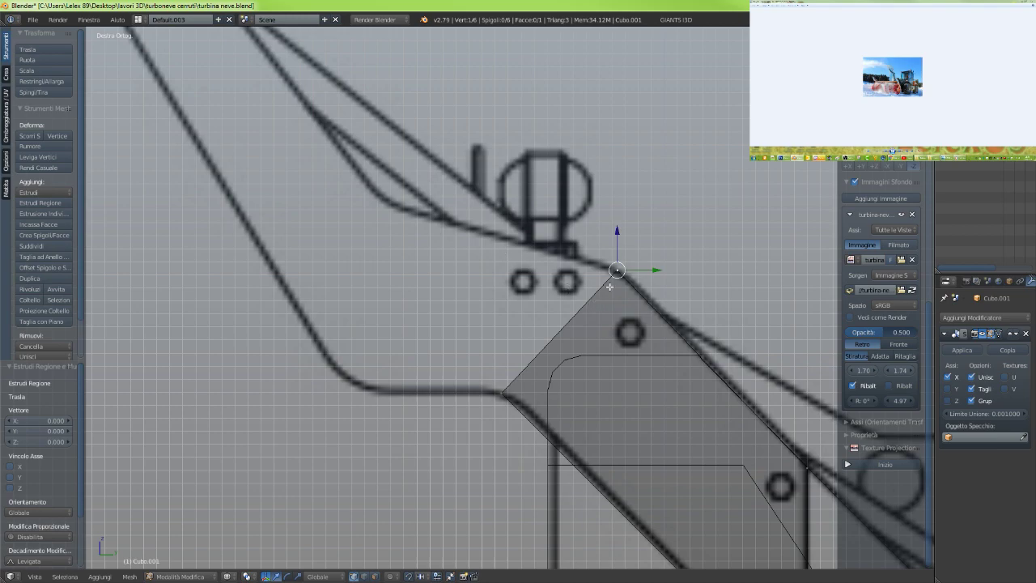
drag(658, 269, 573, 263)
drag(537, 229, 540, 204)
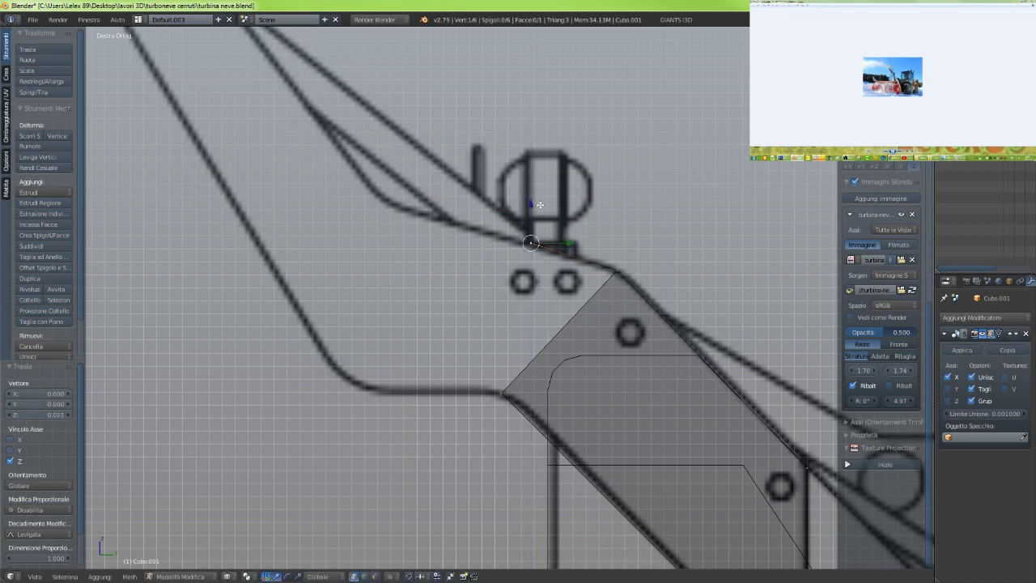
key(ctrl+z)
key(ctrl+z)
key(ctrl+z)
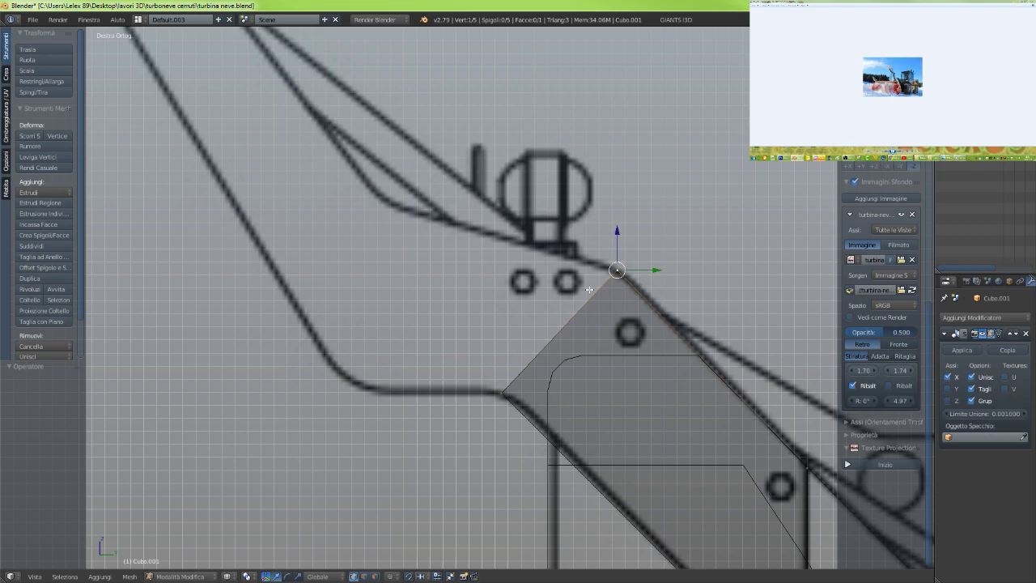
Delete the diagonal edge joining the plate's top vertex to the vertex on the lower contour bend
scroll(521, 333, down, 4)
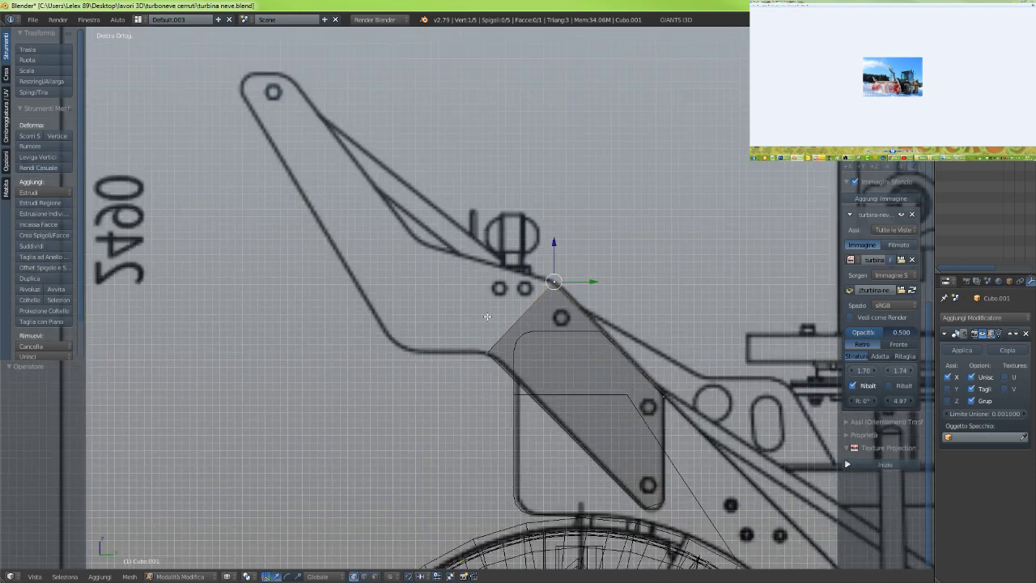
scroll(450, 267, up, 4)
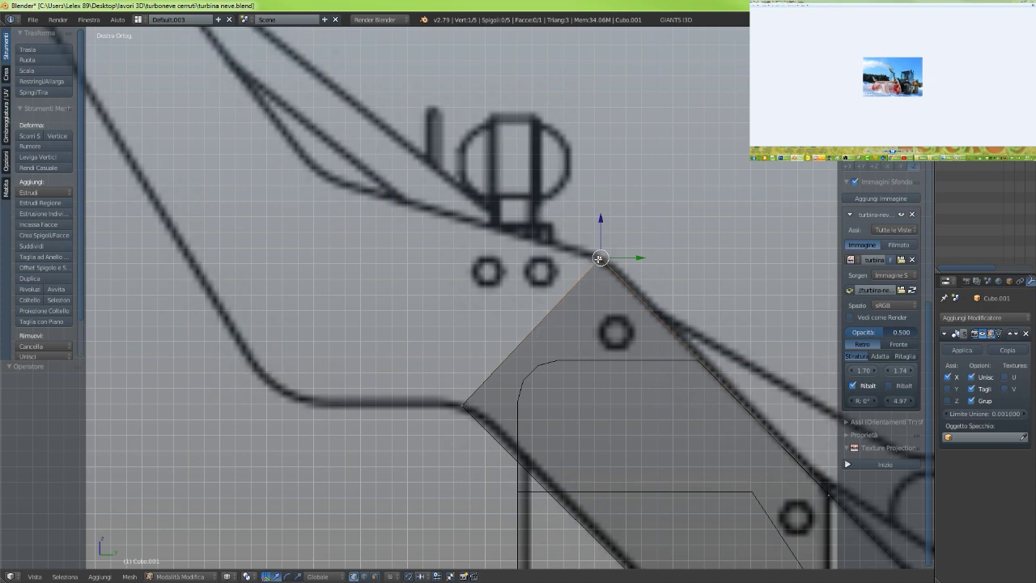
shift+right_click(530, 331)
key(x)
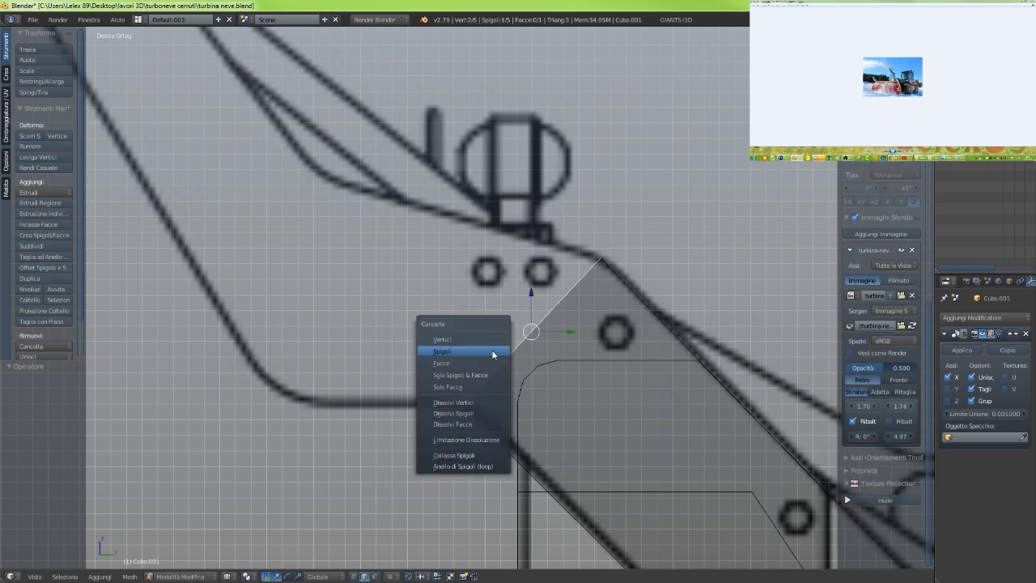
click(492, 352)
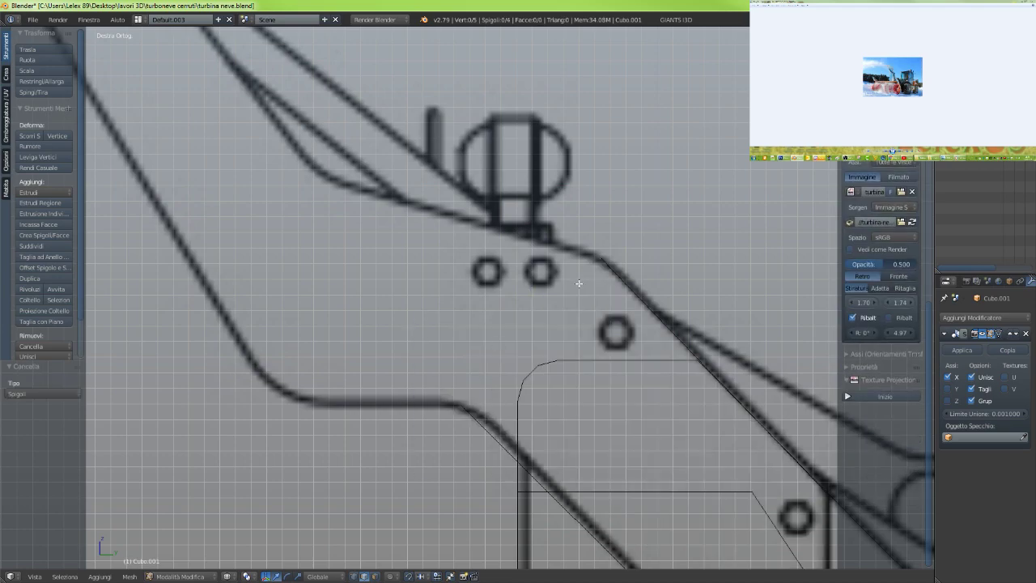
Extrude the top vertex forward along the arm's upper contour to its next bend, by -0.166 along Y and 0.047 along Z
right_click(598, 242)
key(e)
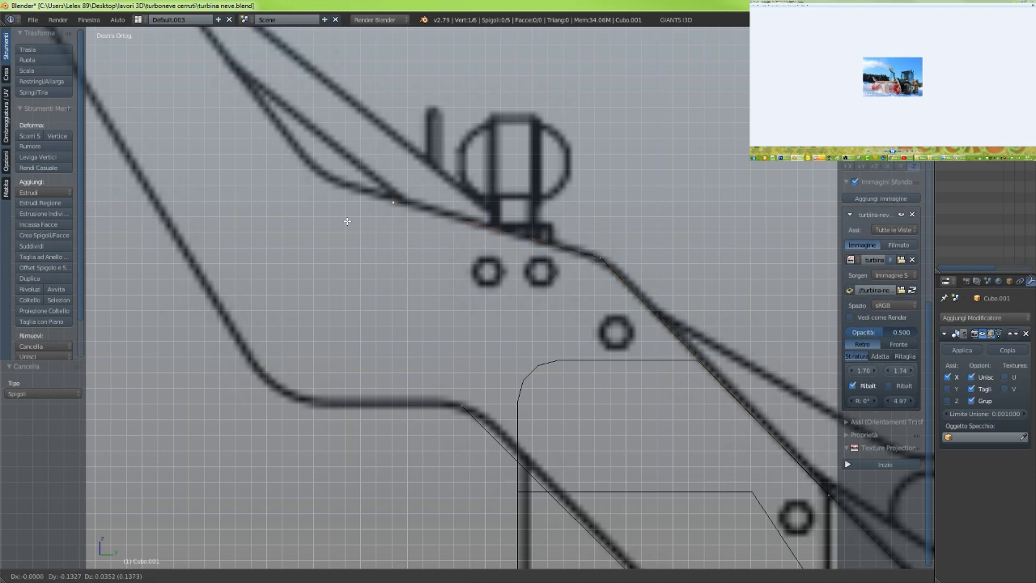
click(302, 205)
scroll(394, 194, down, 4)
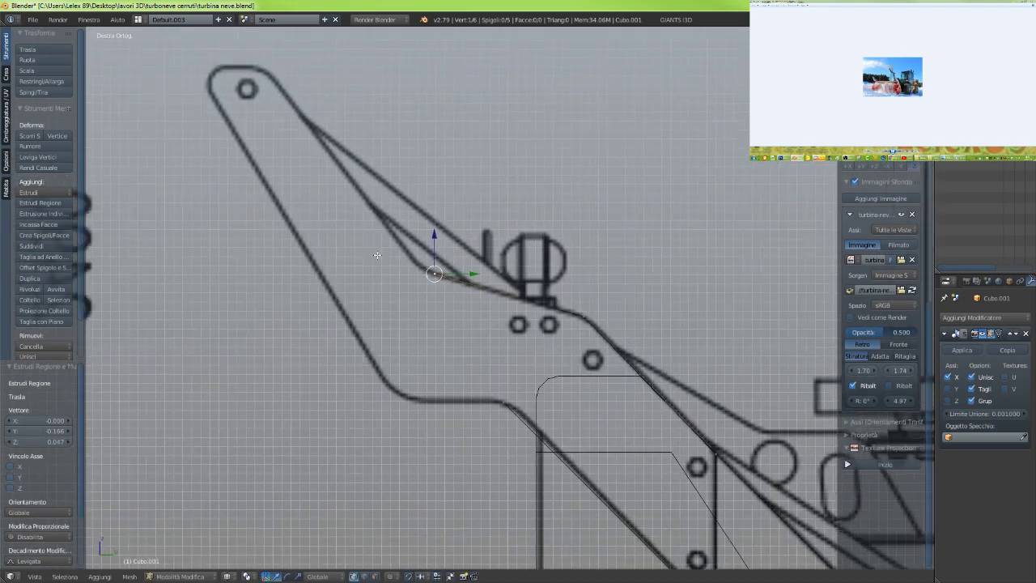
scroll(498, 305, up, 4)
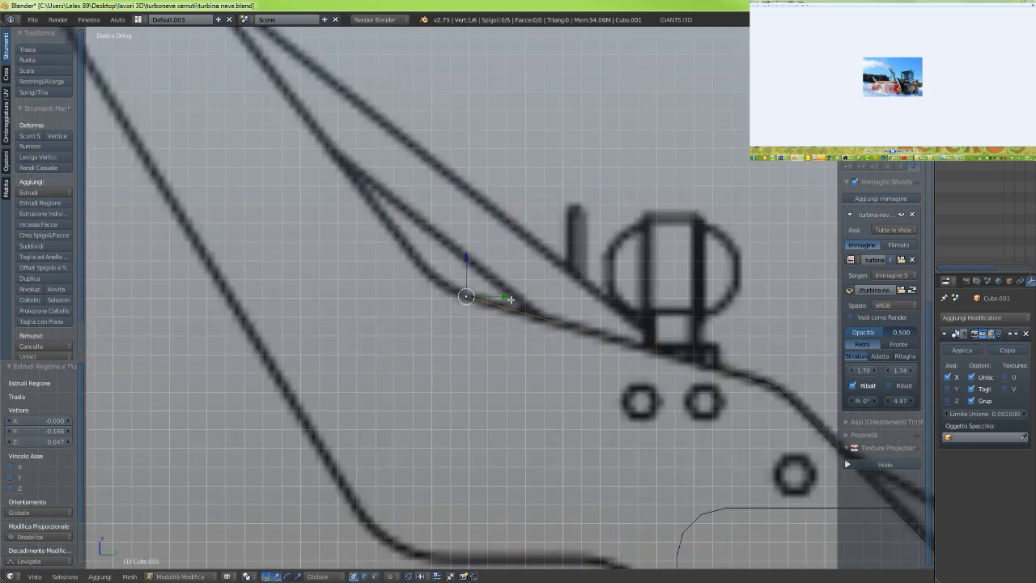
Nudge the end vertex 0.007 along Y and -0.003 along Z, and extrude it around the bend by -0.026 along Y and 0.013 along Z
drag(504, 295, 517, 300)
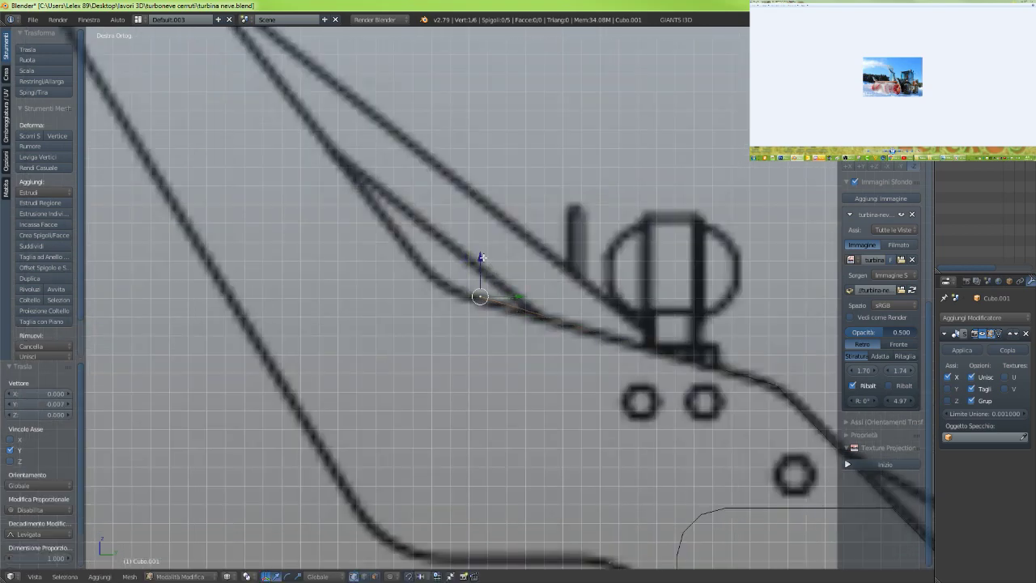
drag(483, 256, 483, 263)
click(478, 285)
key(e)
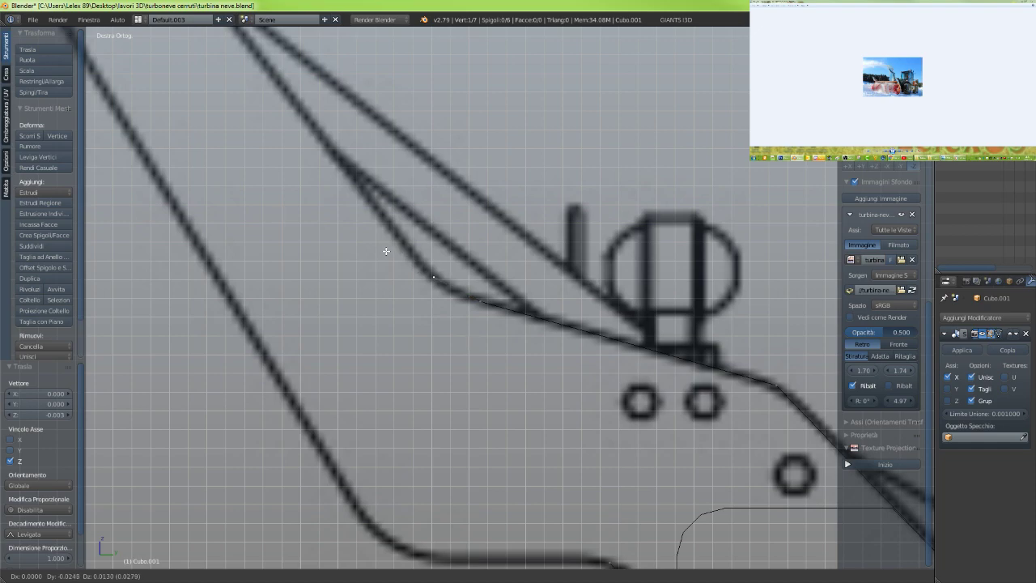
click(385, 251)
Extrude the end vertex up the arm's straight upper edge to its rounded tip, by -0.158 along Y and 0.204 along Z
scroll(430, 298, down, 3)
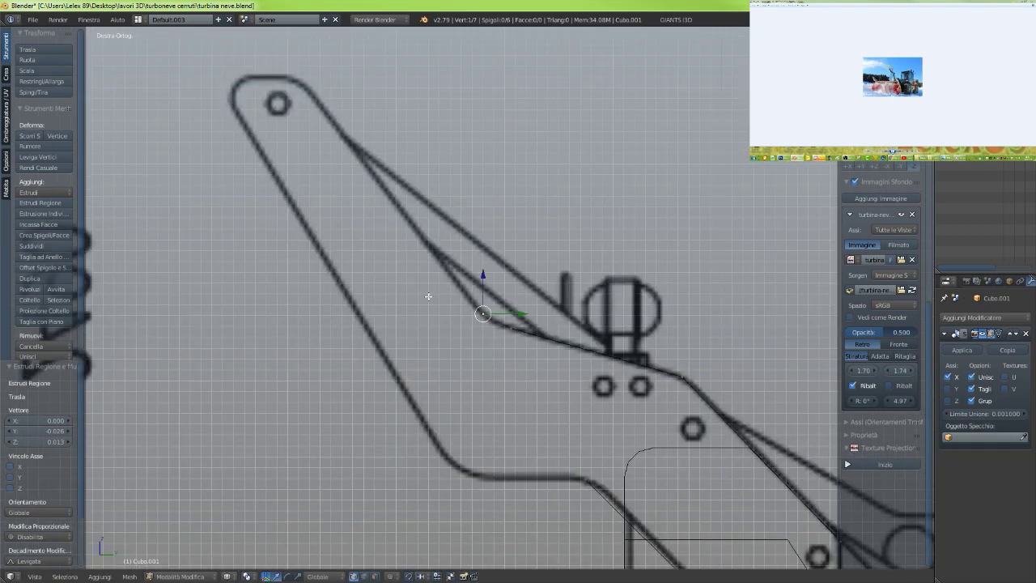
key(e)
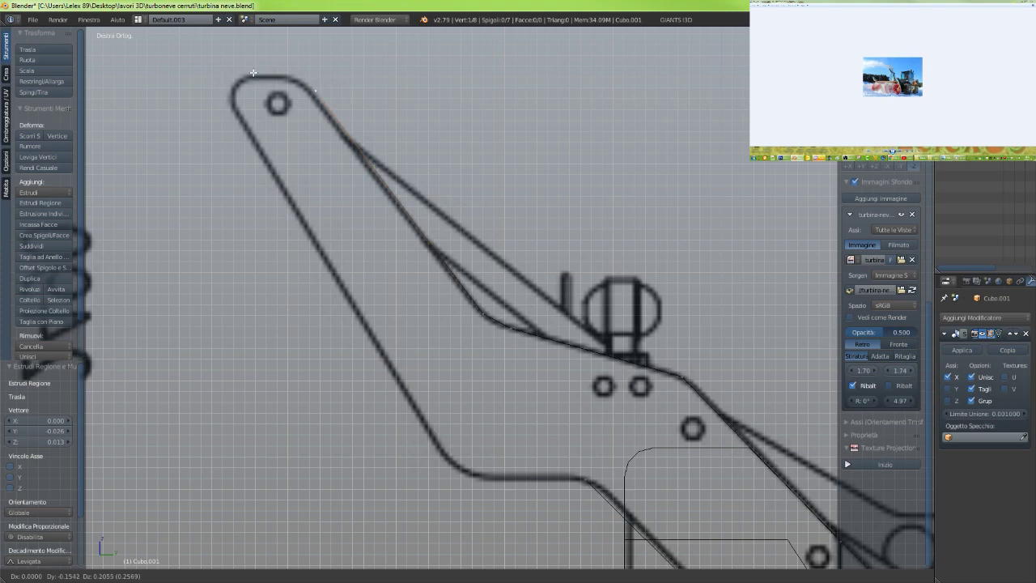
click(249, 74)
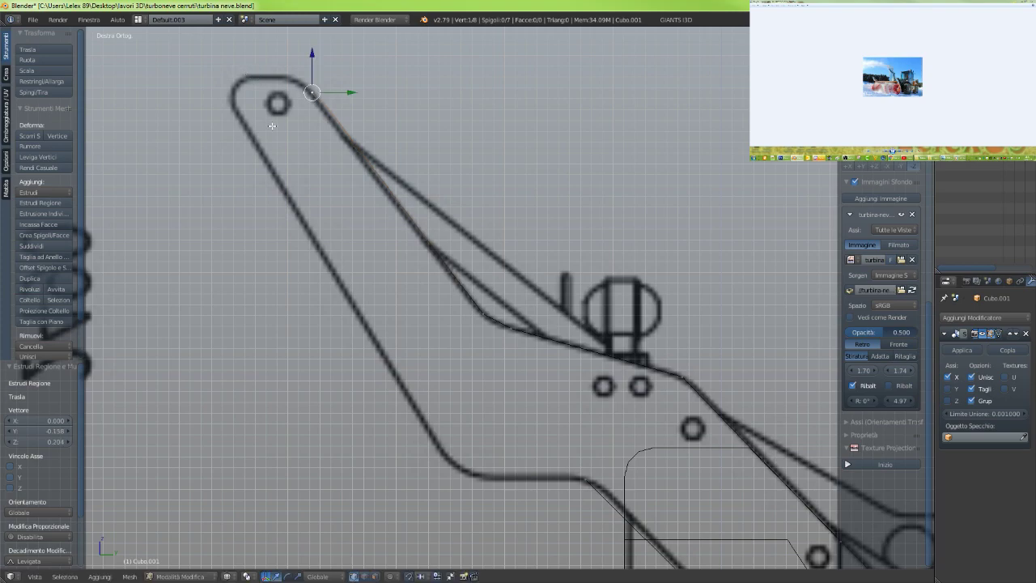
Extrude two edges over the arm's tip to its front corner, the second by -0.039 along Y and 0.001 along Z
scroll(275, 123, up, 6)
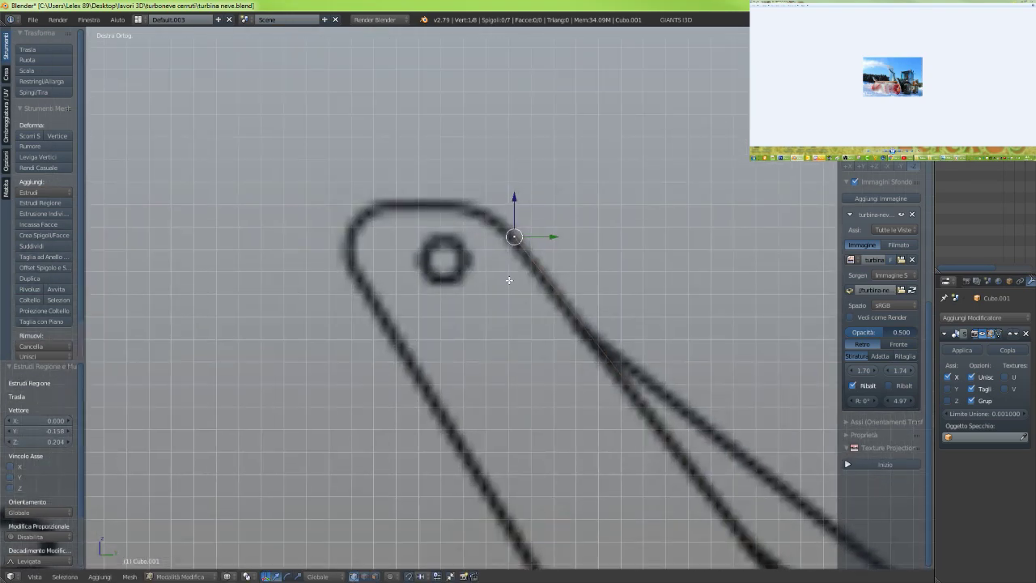
key(e)
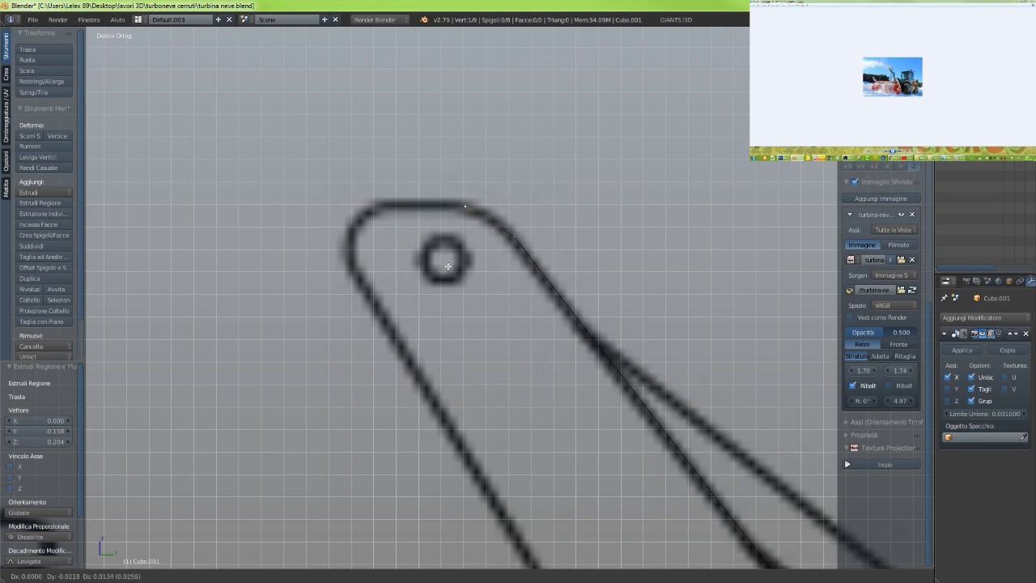
click(447, 267)
key(e)
click(334, 260)
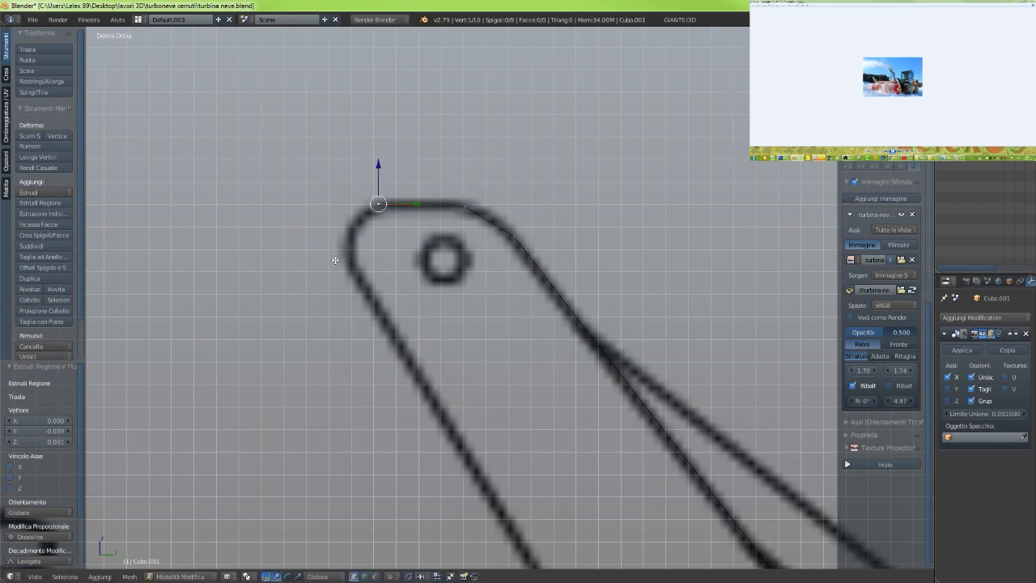
Extrude two edges around the tip's front rounding, the first about -0.012 along Y and -0.010 along Z, the second -0.019 along Z
key(e)
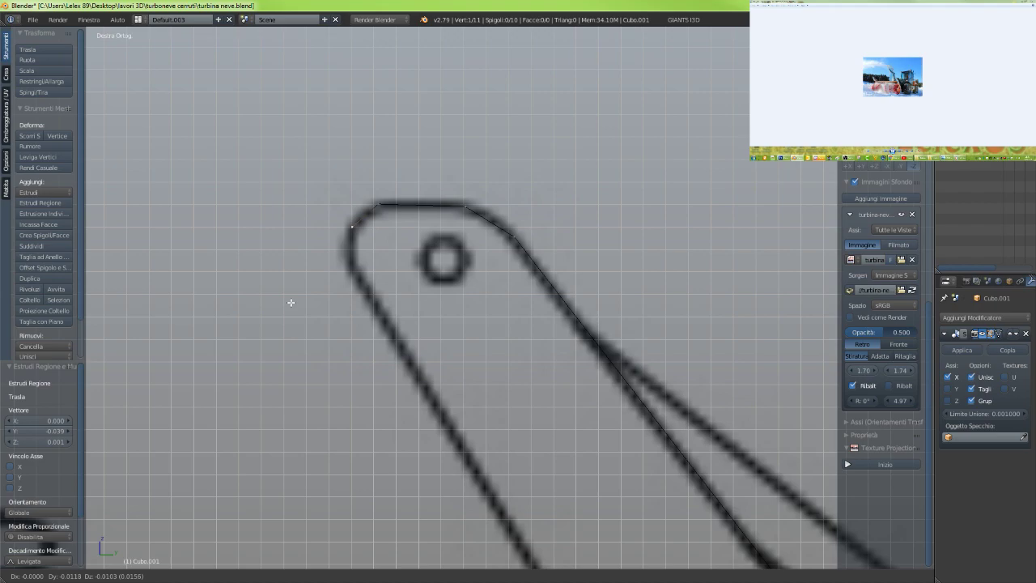
click(290, 301)
key(e)
click(290, 347)
Extrude the end vertex down the arm's straight lower edge to its bend, by about 0.19 along Y and -0.311 along Z
scroll(311, 350, down, 4)
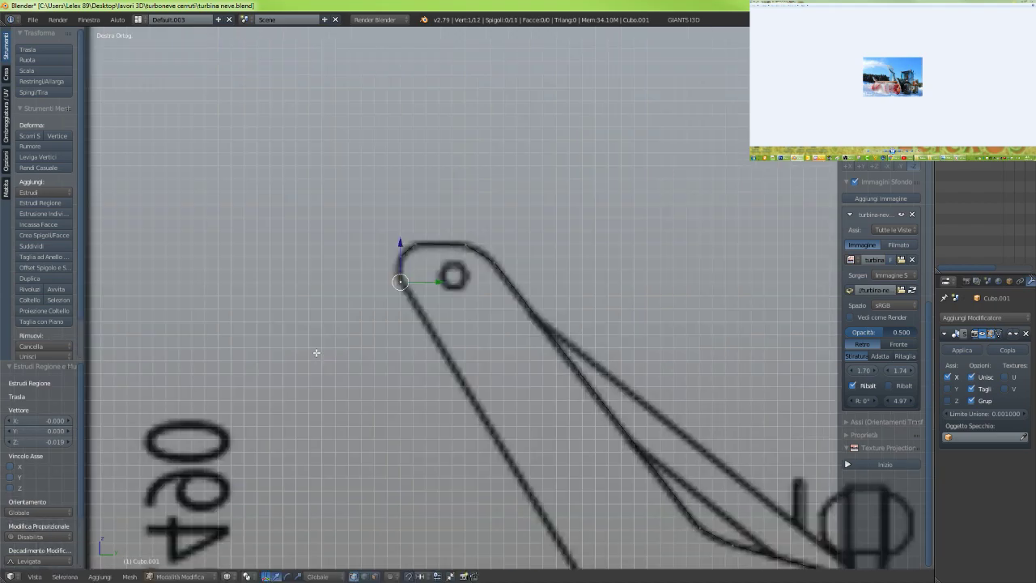
shift+middle_drag(464, 361, 339, 165)
key(e)
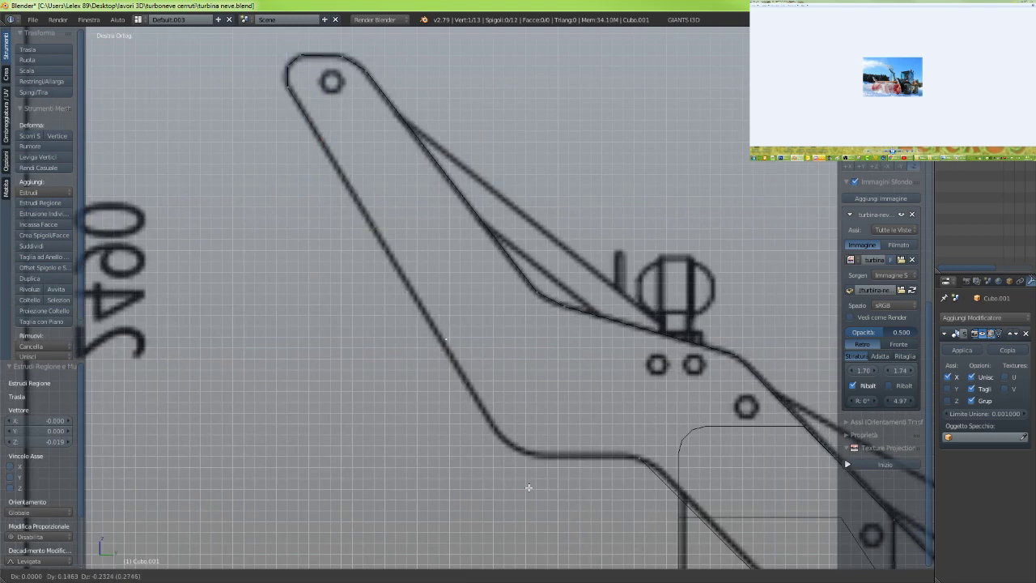
click(572, 28)
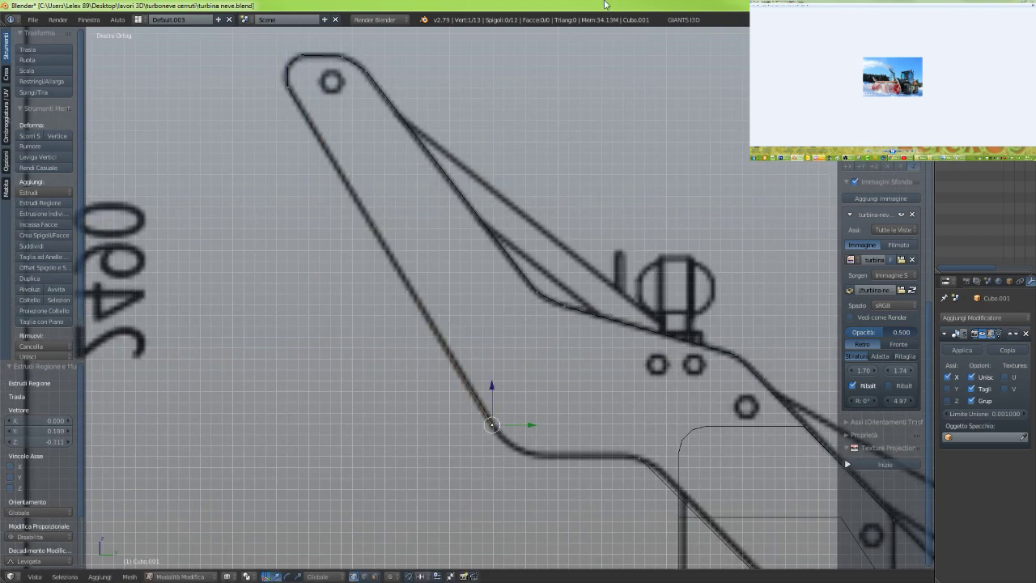
Extrude two edges around the lower bend to the horizontal stretch, the second by 0.022 along Y and about -0.012 along Z
shift+middle_drag(659, 450, 510, 276)
scroll(407, 296, up, 4)
shift+middle_drag(339, 287, 401, 327)
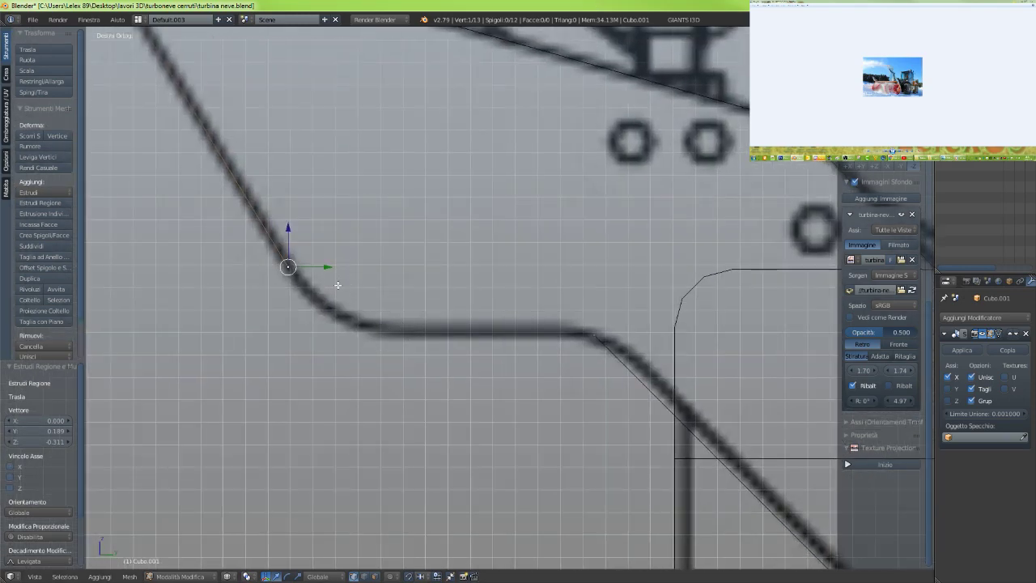
key(e)
click(376, 323)
key(e)
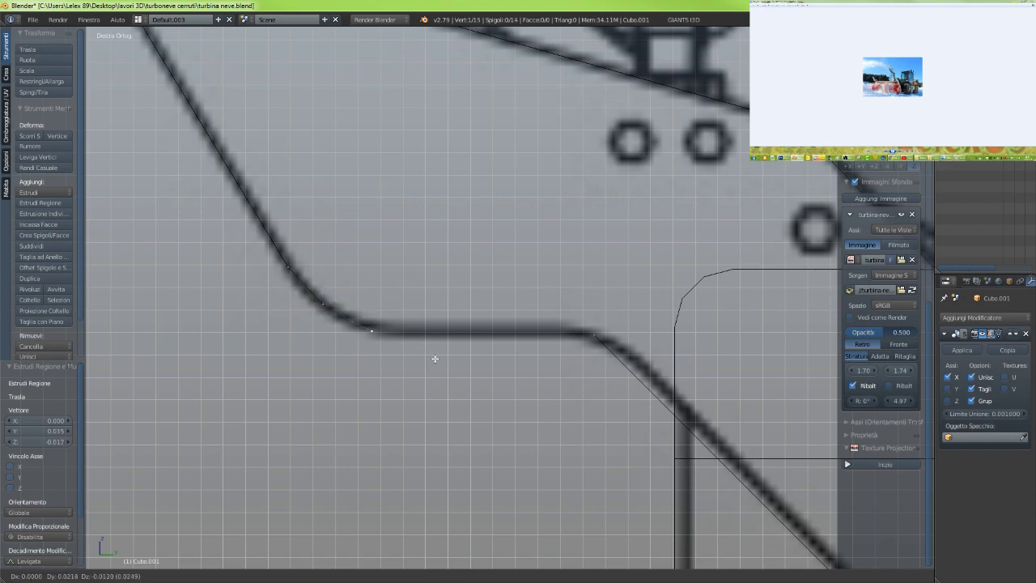
click(435, 359)
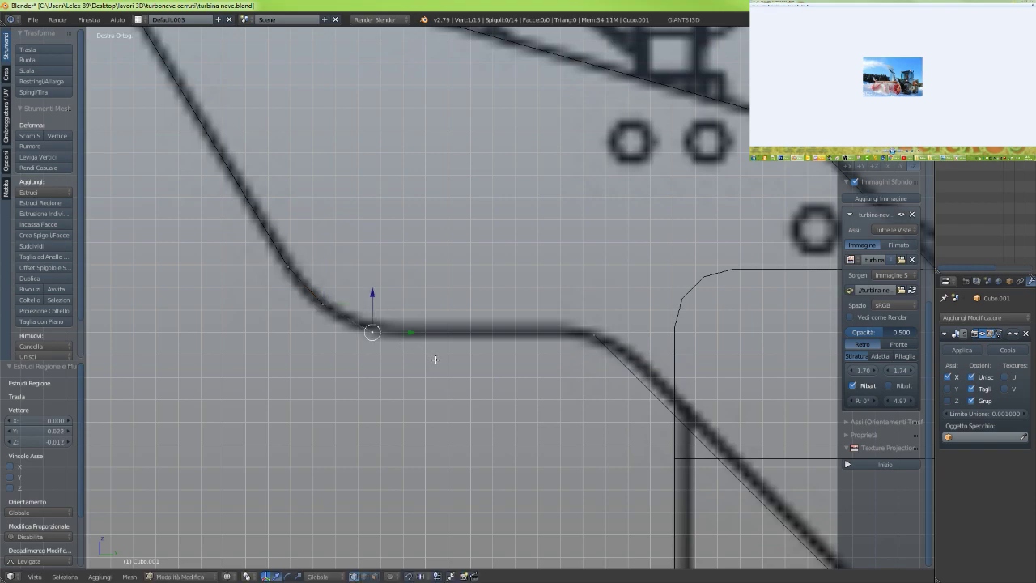
Connect the end vertex to the existing lower contour vertex to close the outline, and fill the whole outline with a face
shift+right_click(595, 336)
key(f)
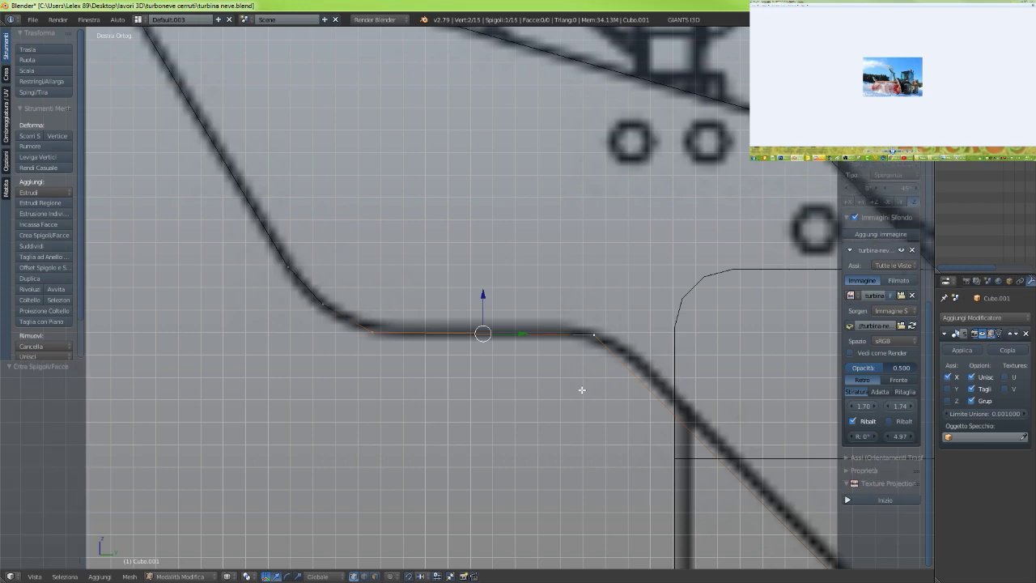
scroll(578, 388, down, 3)
key(a)
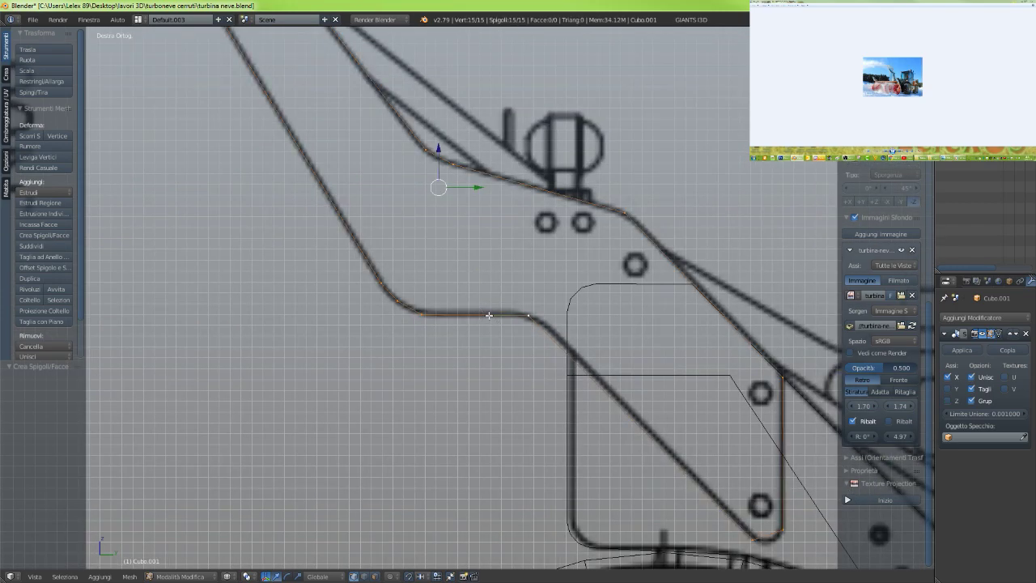
scroll(489, 315, down, 2)
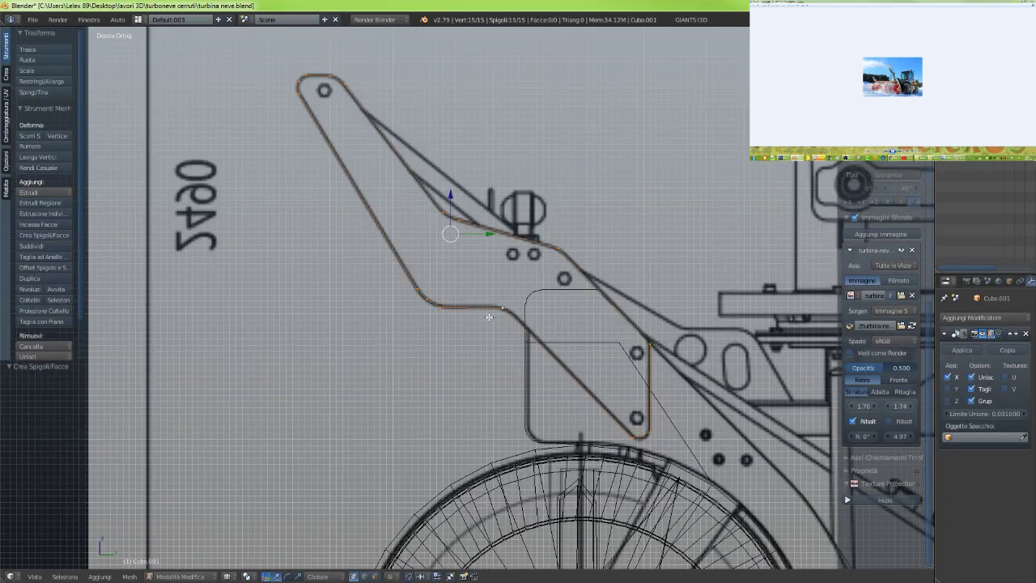
scroll(489, 315, up, 1)
key(f)
Subdivide the short edge at the plate's bottom corner and move its new vertex -0.009 along Z and 0.002 along Y
scroll(519, 326, down, 4)
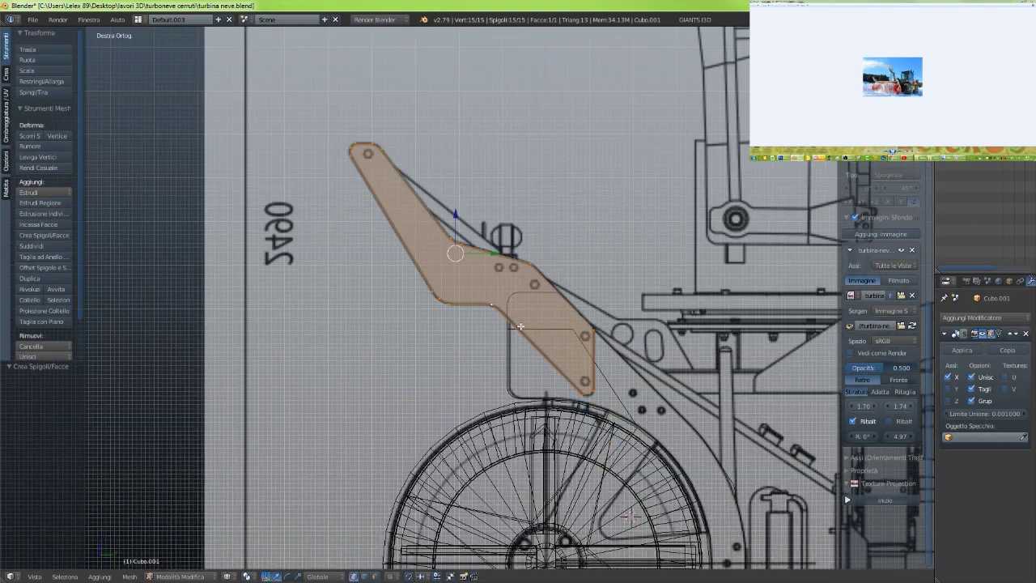
scroll(519, 325, up, 1)
scroll(642, 440, up, 5)
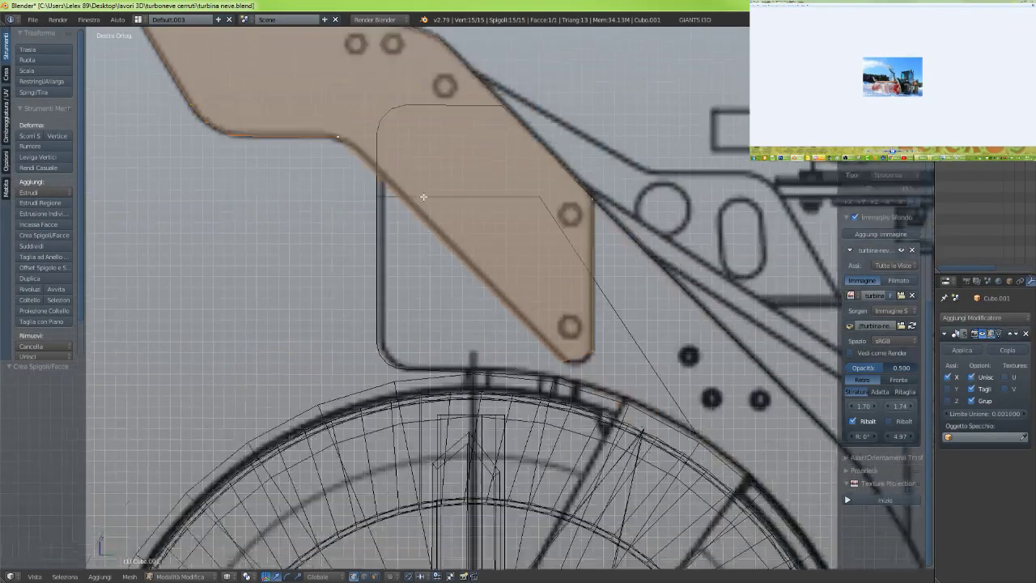
scroll(423, 197, up, 4)
scroll(555, 282, up, 2)
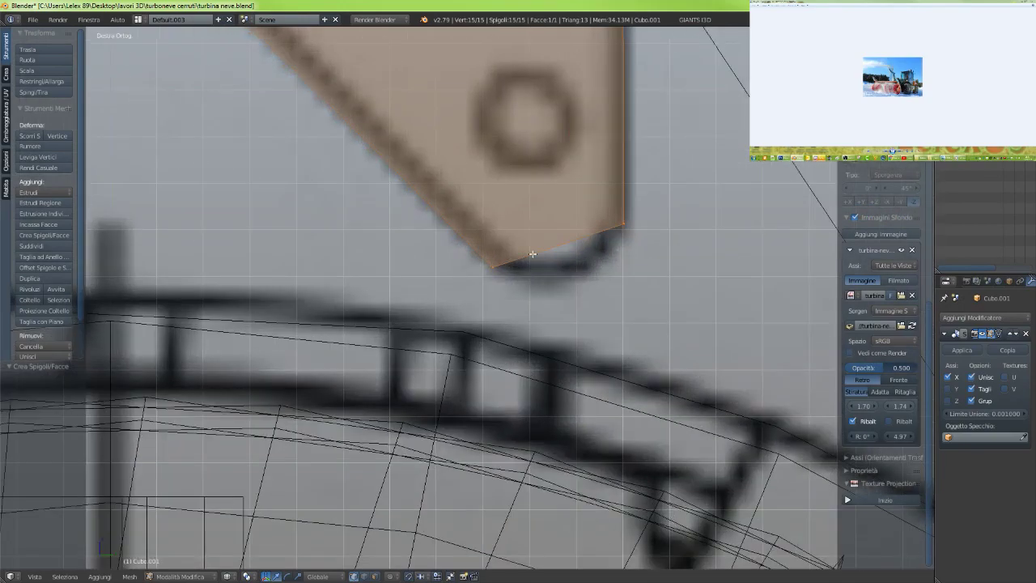
shift+middle_drag(532, 254, 478, 268)
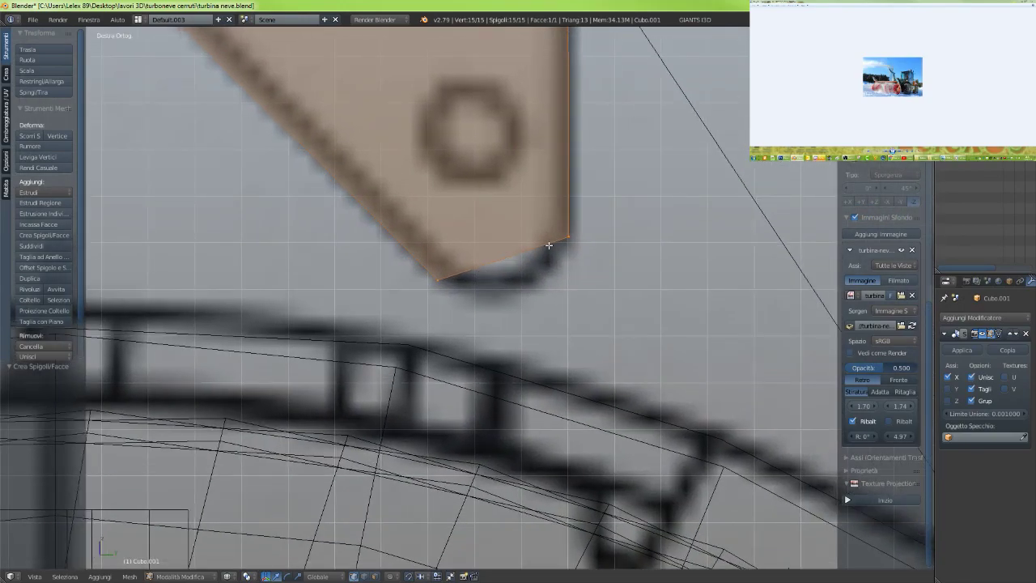
right_click(549, 245)
key(w)
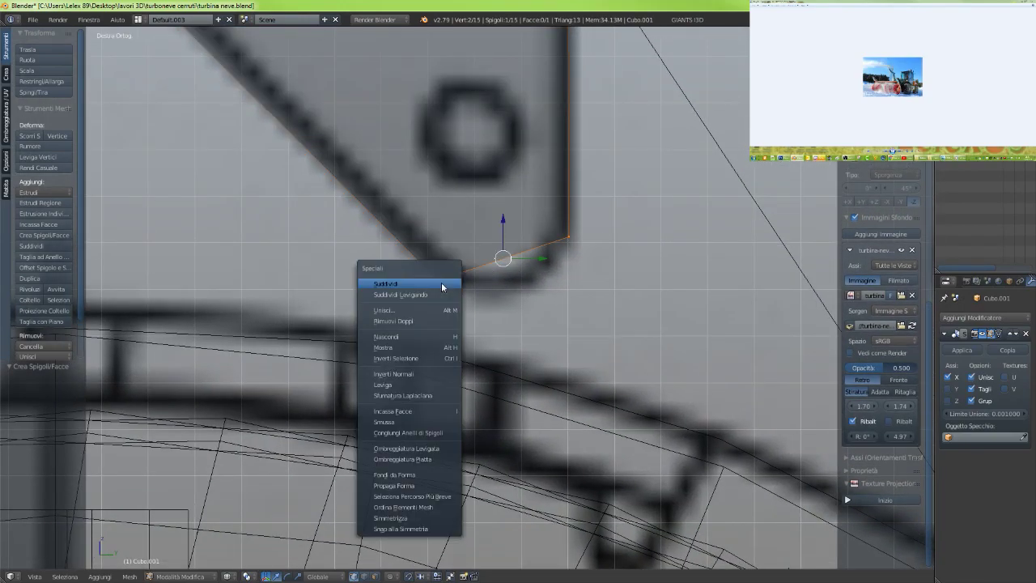
click(441, 282)
drag(503, 226, 553, 285)
drag(516, 246, 530, 268)
drag(554, 310, 564, 310)
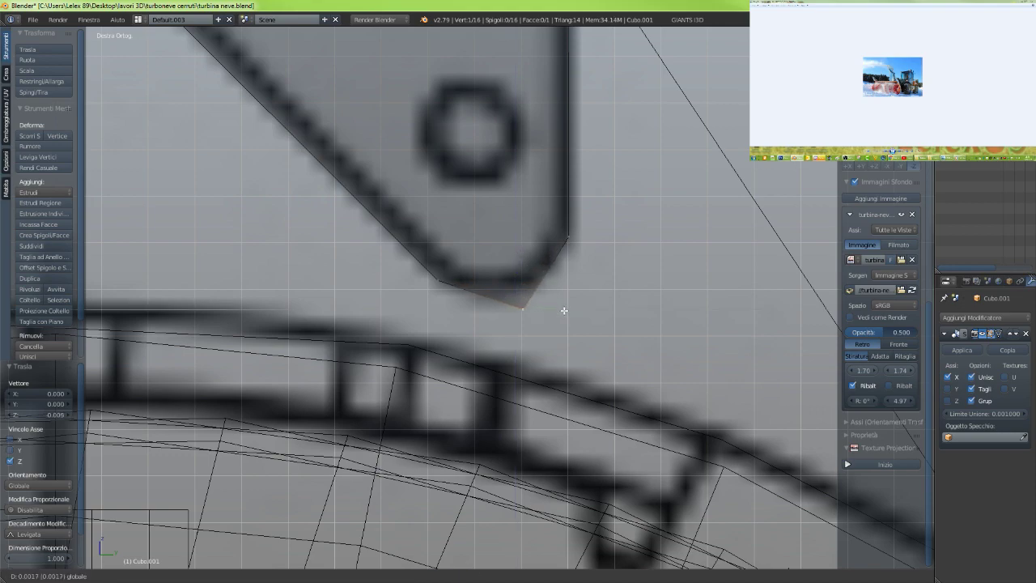
Try to bevel the new vertex at the plate's bottom corner with 2 segments
key(ctrl+b)
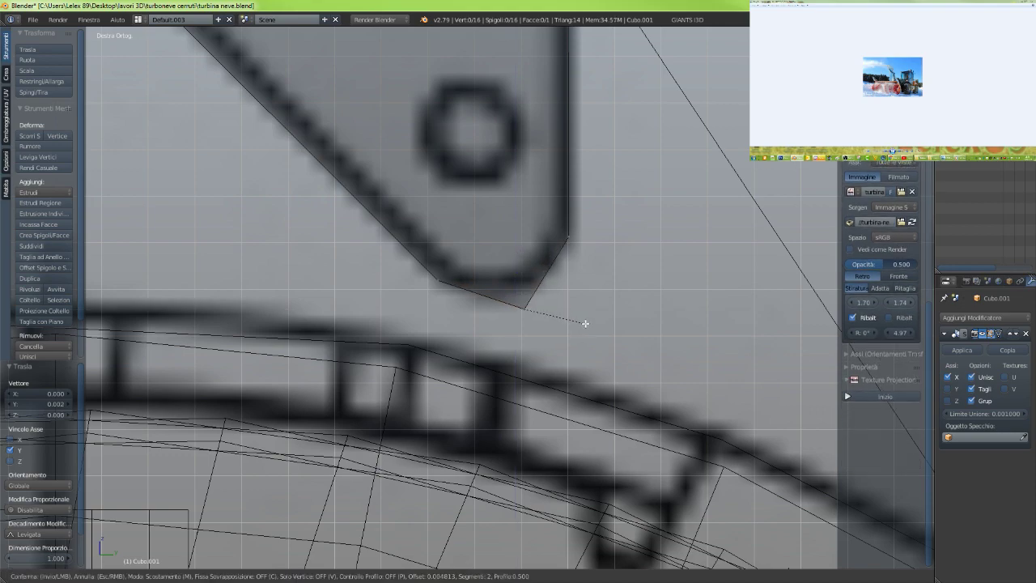
click(602, 324)
scroll(591, 315, down, 8)
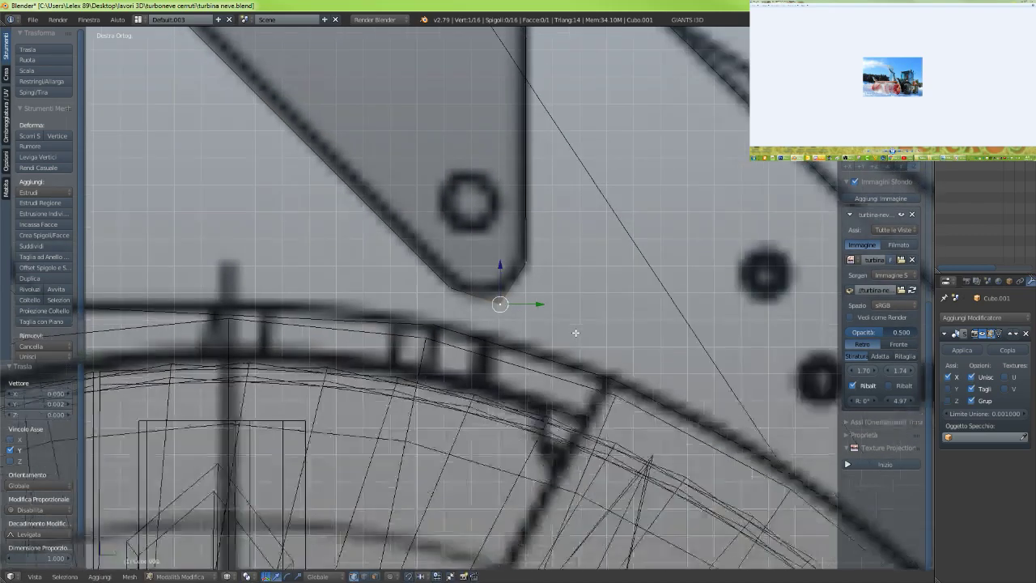
Switch to face selection, select the whole bracket plate in a perspective-angle view, and show the model in solid shading
scroll(547, 289, down, 3)
middle_drag(517, 275, 392, 542)
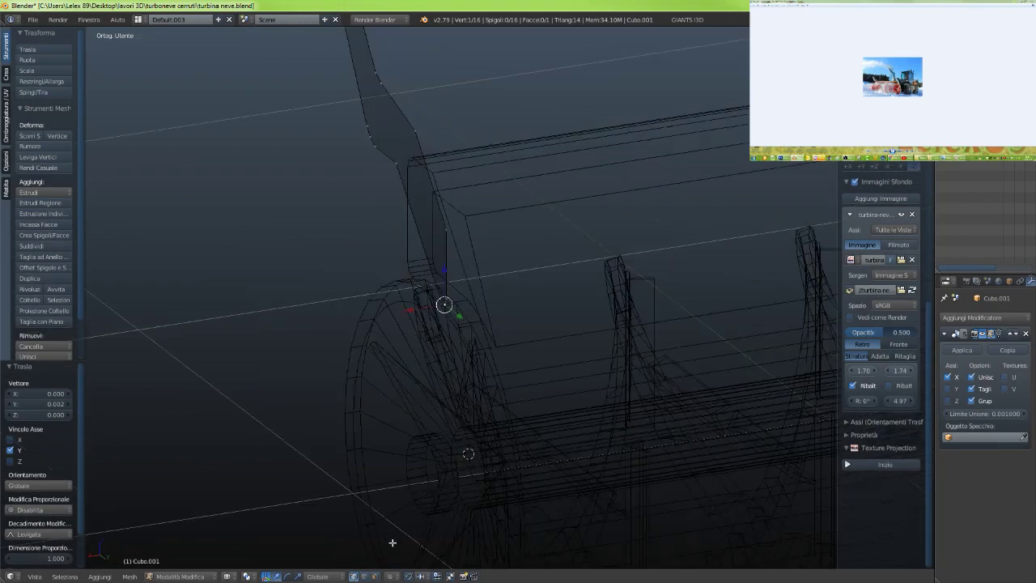
click(376, 576)
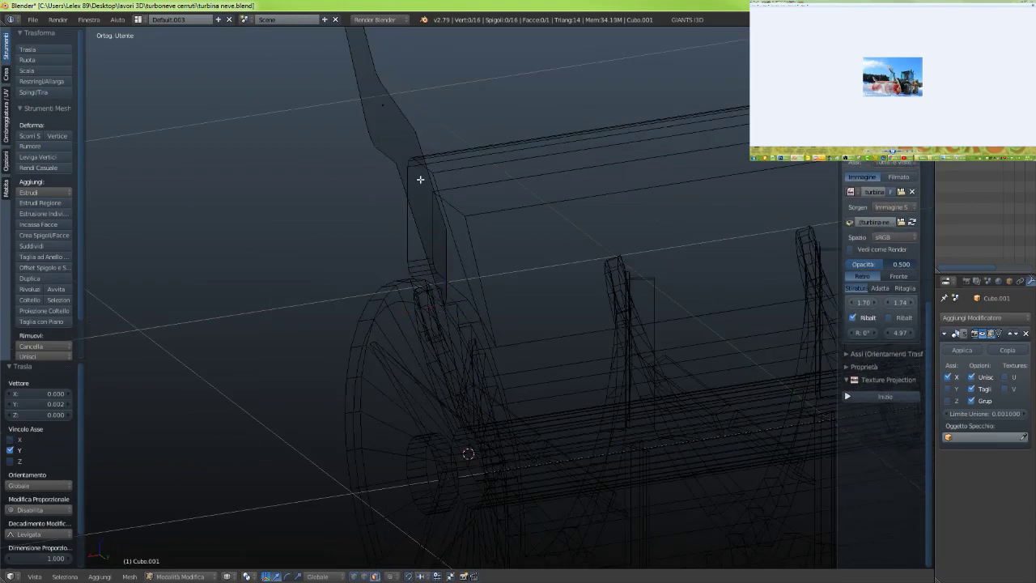
key(a)
key(z)
scroll(435, 227, down, 1)
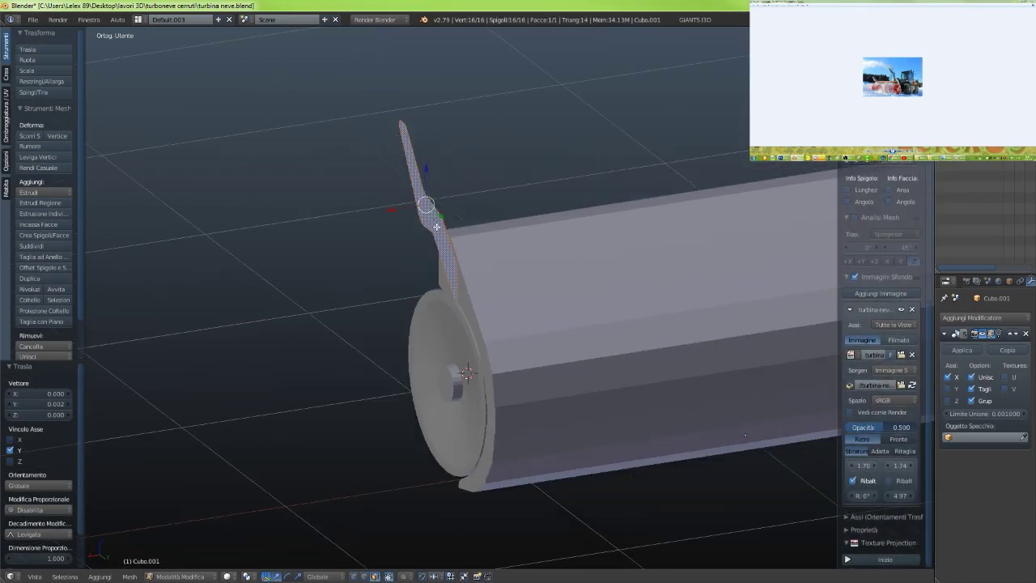
Move the bracket plate 0.003 along X, beside the drum housing's side
middle_drag(436, 226, 402, 235)
scroll(464, 199, up, 5)
shift+middle_drag(465, 199, 480, 363)
key(g)
key(x)
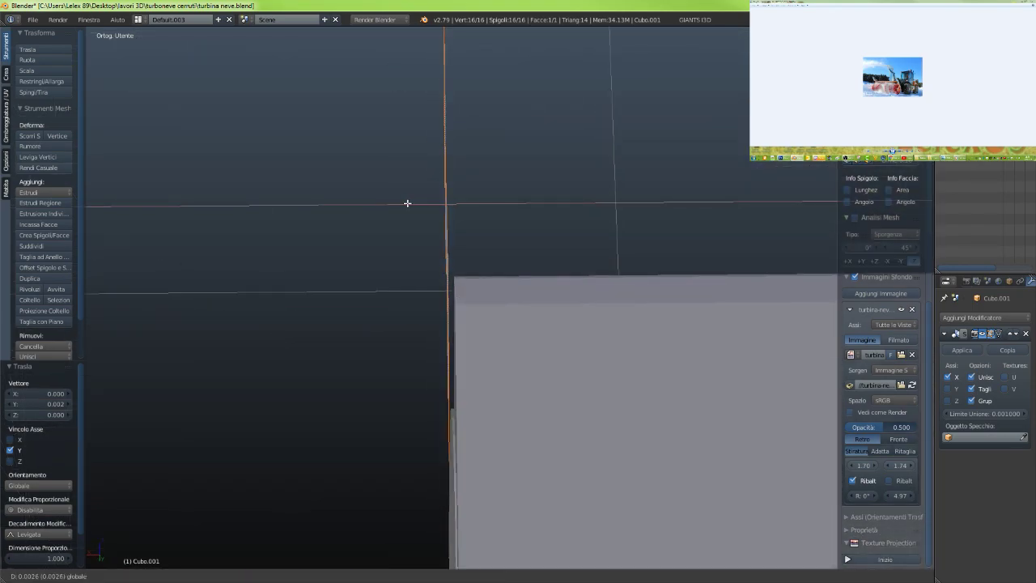
click(407, 203)
Extrude the bracket plate's face 0.012 along its normal to give it thickness
key(e)
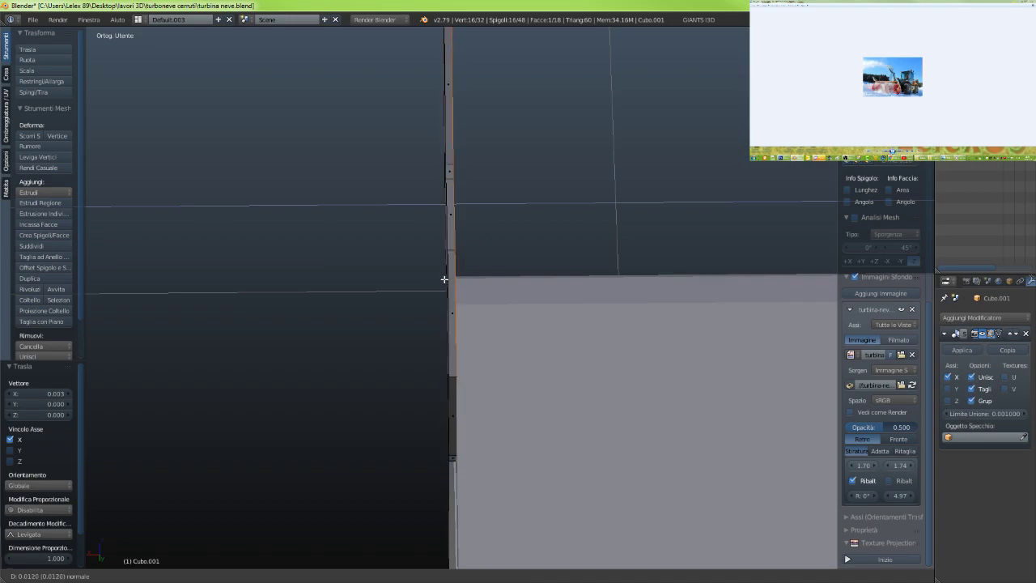
click(445, 279)
scroll(460, 299, down, 6)
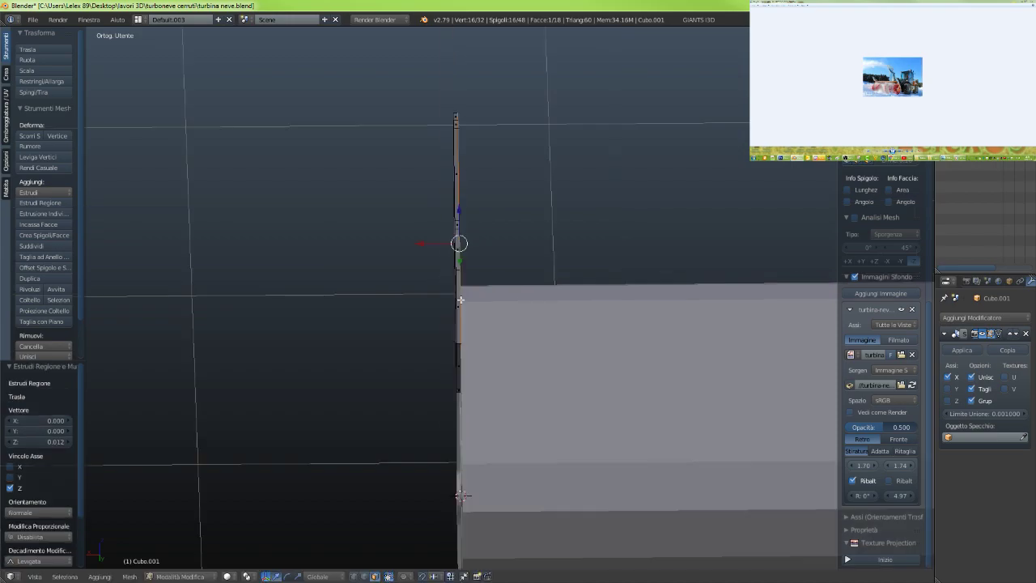
middle_drag(476, 314, 614, 285)
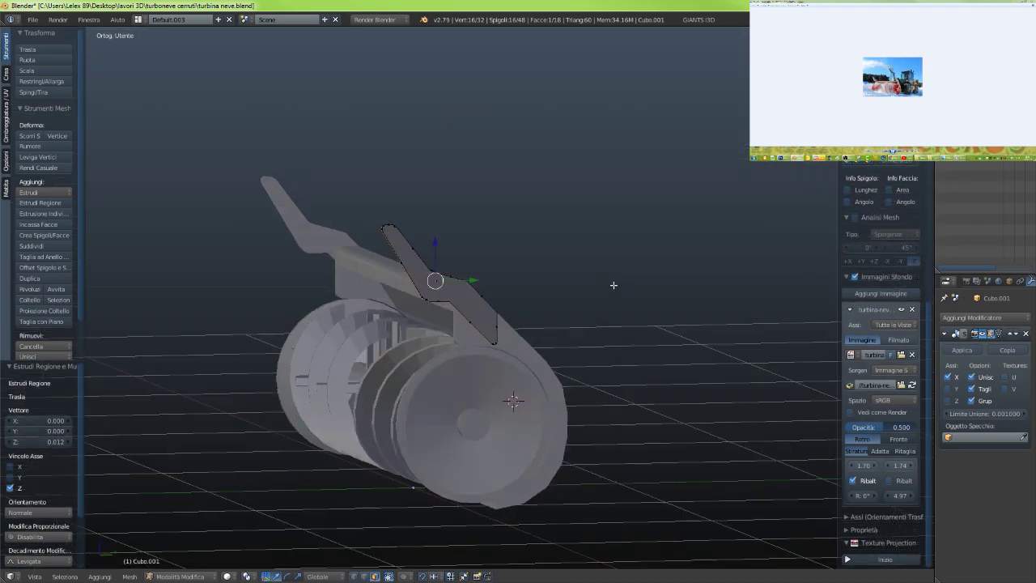
Return to the right side view over the blueprint and show the model in wireframe
key(KP_3)
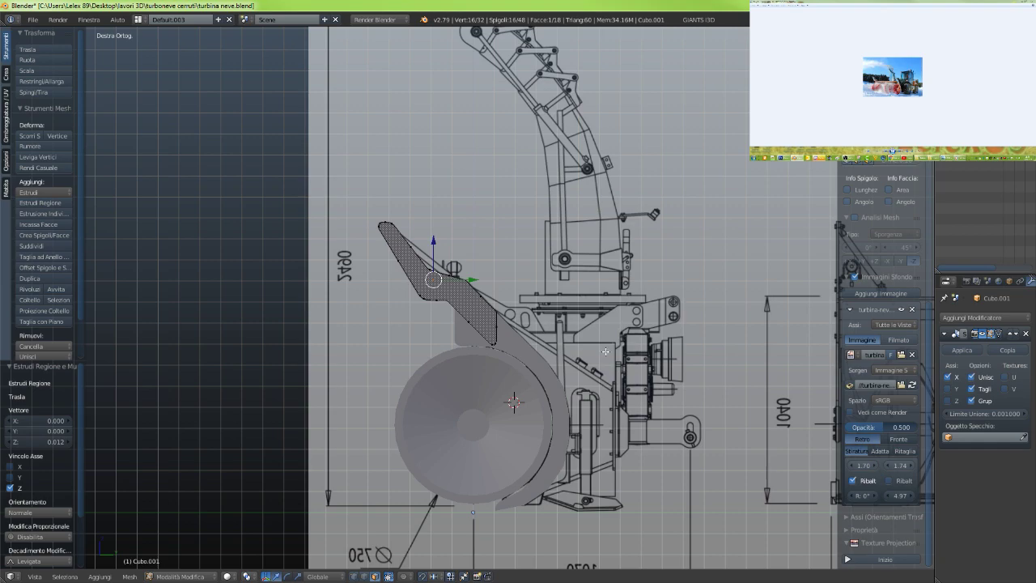
scroll(477, 358, up, 5)
key(z)
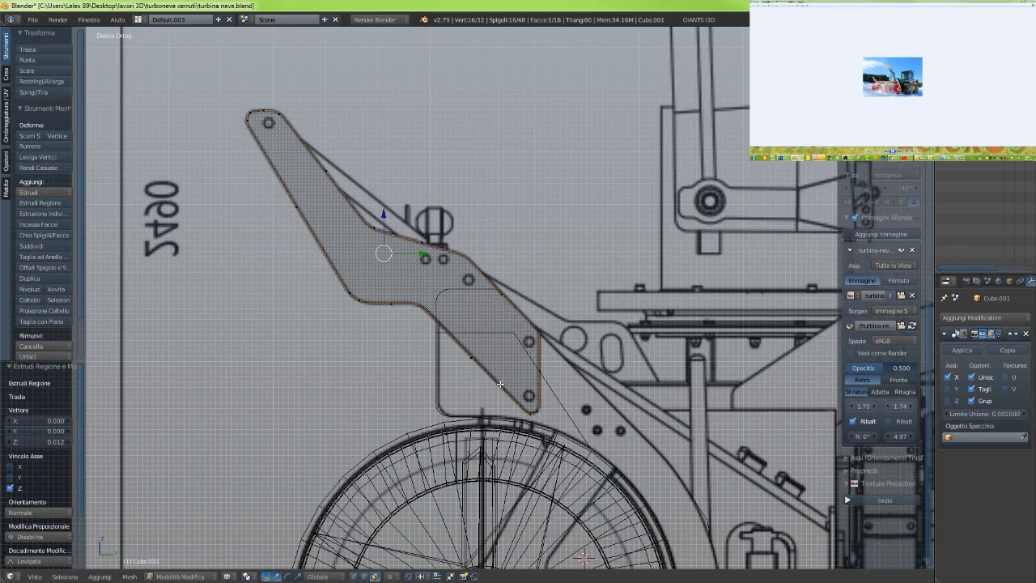
Stop editing the bracket plate and open the drum housing's side plate for mesh editing in the right side view
key(z)
key(z)
scroll(530, 410, down, 2)
key(z)
middle_drag(548, 404, 542, 405)
key(z)
key(KP_3)
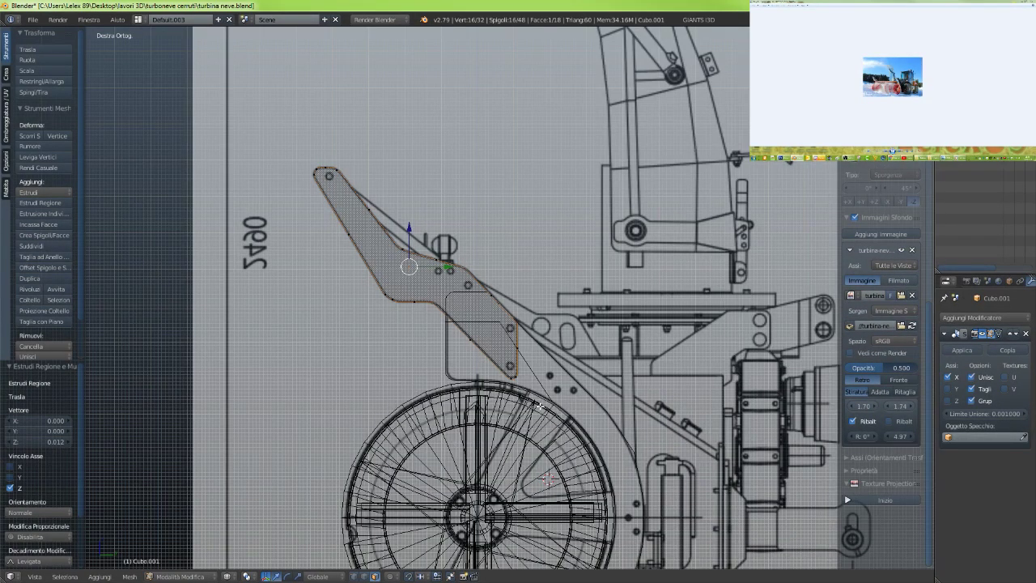
shift+middle_drag(552, 406, 463, 206)
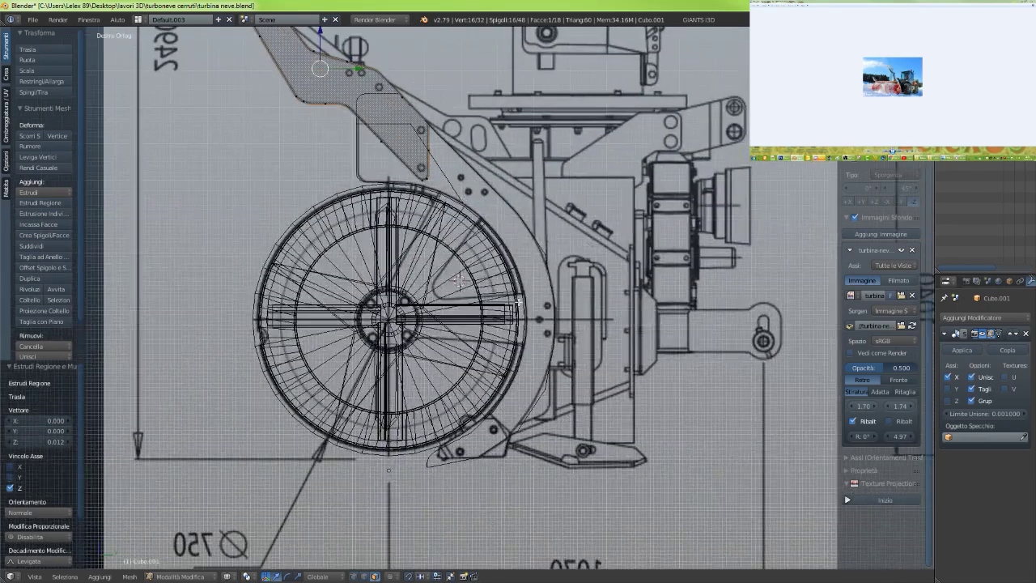
scroll(509, 445, up, 1)
scroll(509, 448, up, 6)
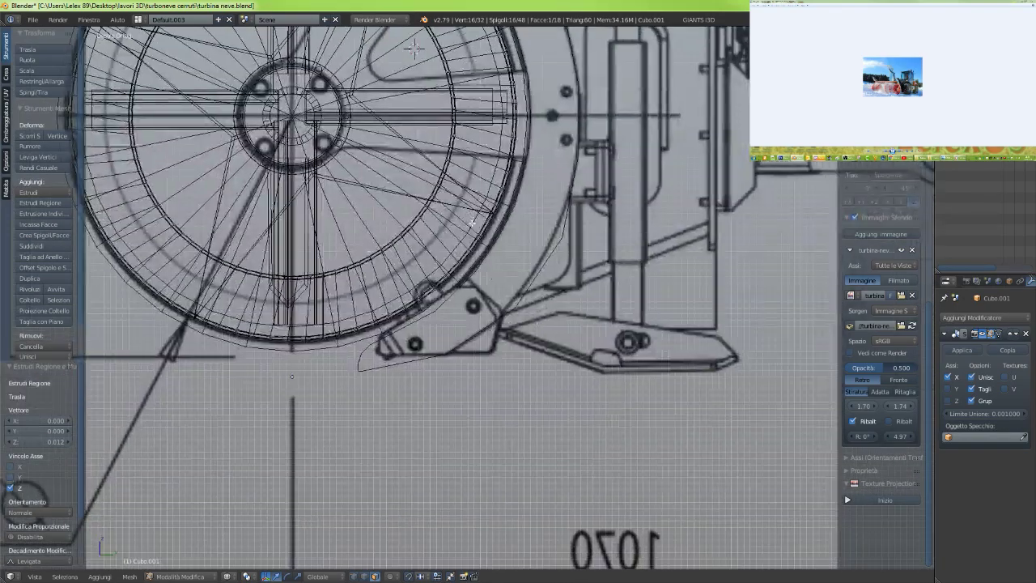
shift+middle_drag(505, 334, 505, 278)
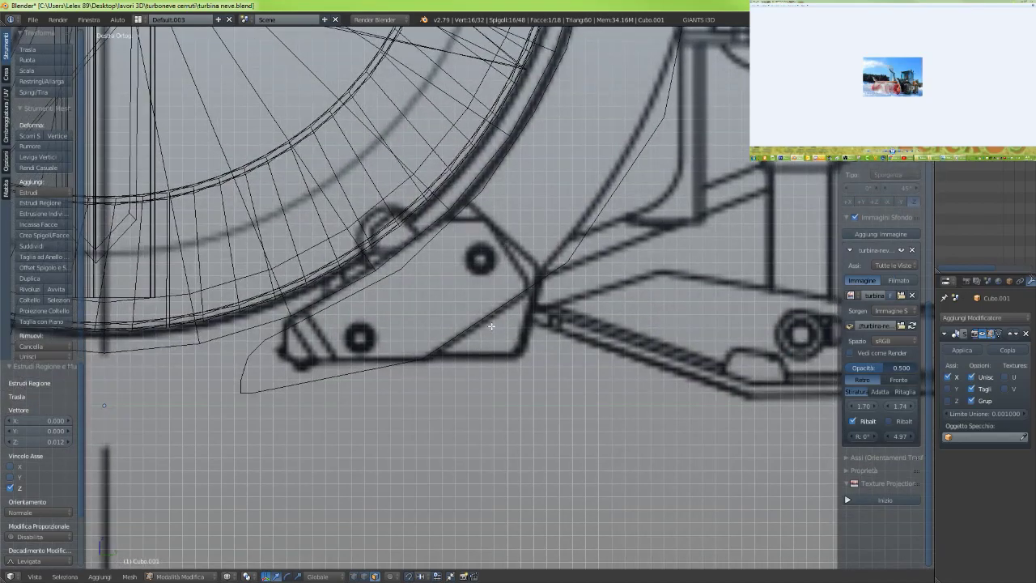
key(Tab)
right_click(448, 340)
key(Tab)
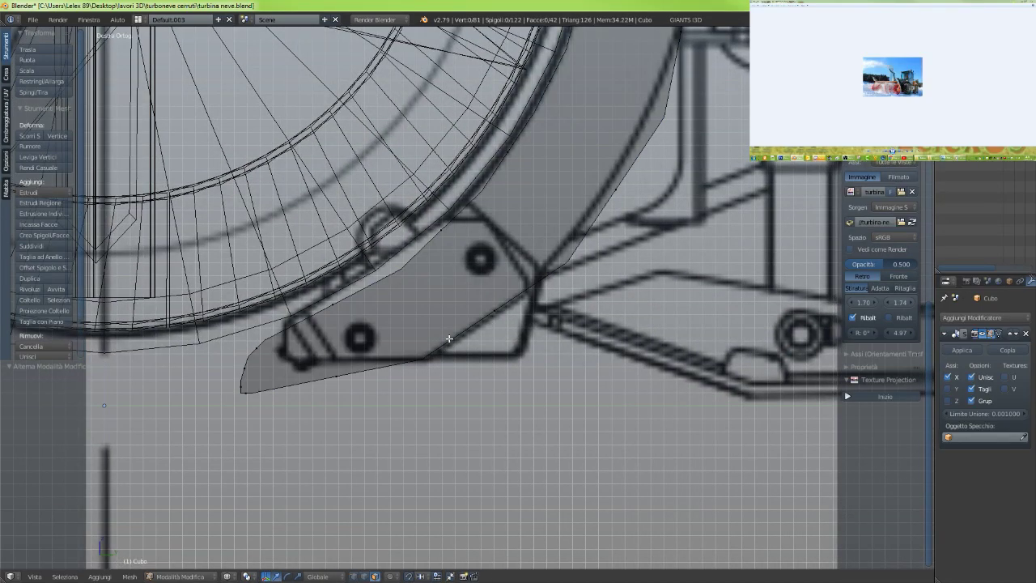
Select the faces at the drum housing's lower front tip and move them 0.023 along Y and about 0.019 up along Z
scroll(454, 374, up, 1)
scroll(455, 376, down, 4)
scroll(302, 359, up, 1)
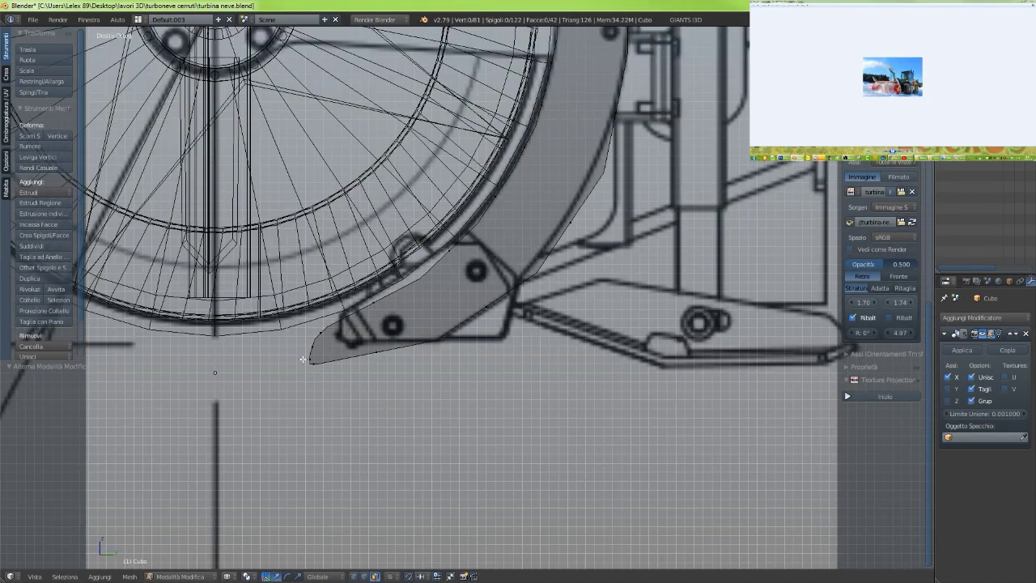
scroll(343, 354, up, 3)
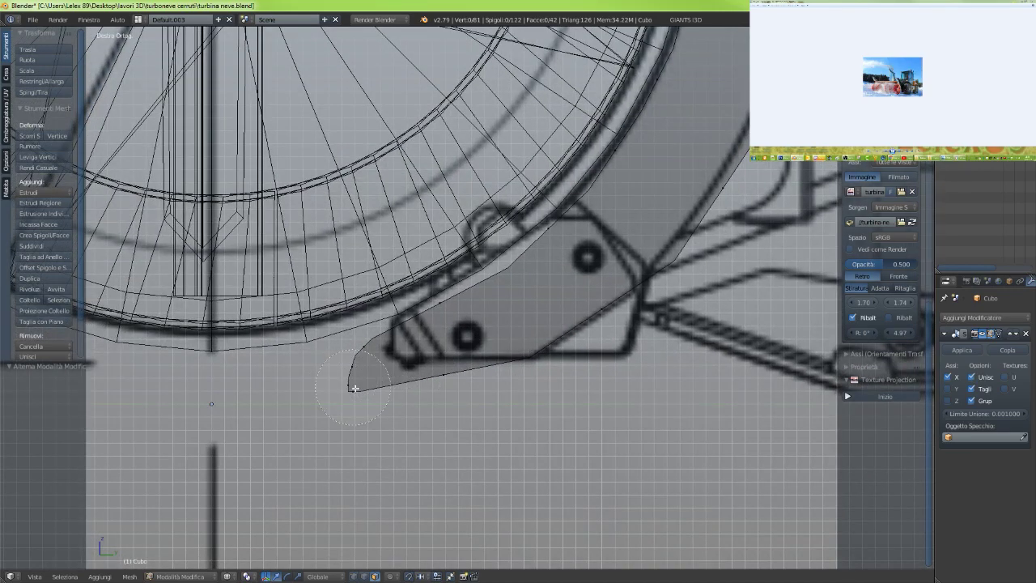
key(c)
drag(353, 388, 368, 349)
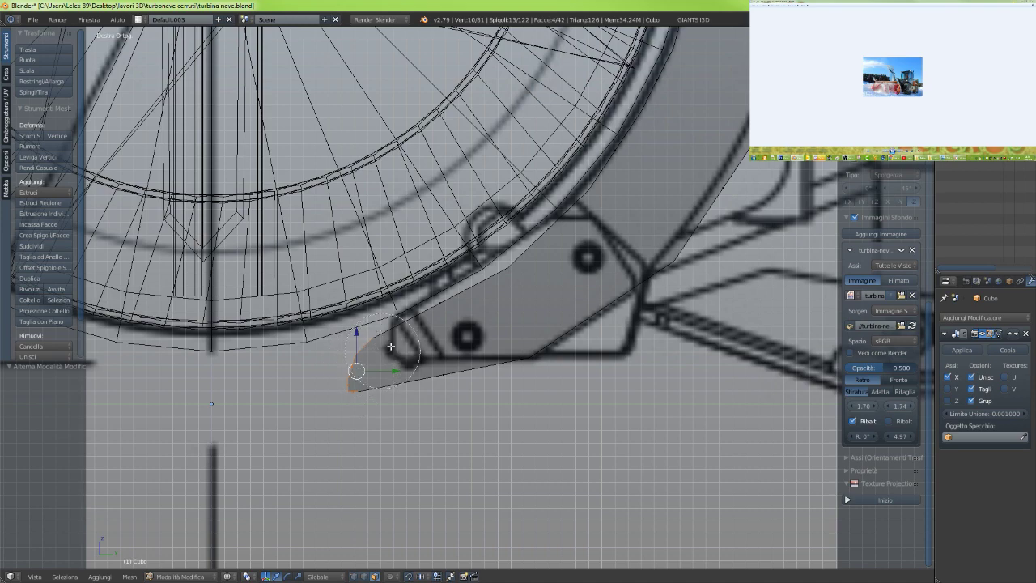
click(429, 313)
middle_click(449, 306)
right_click(403, 418)
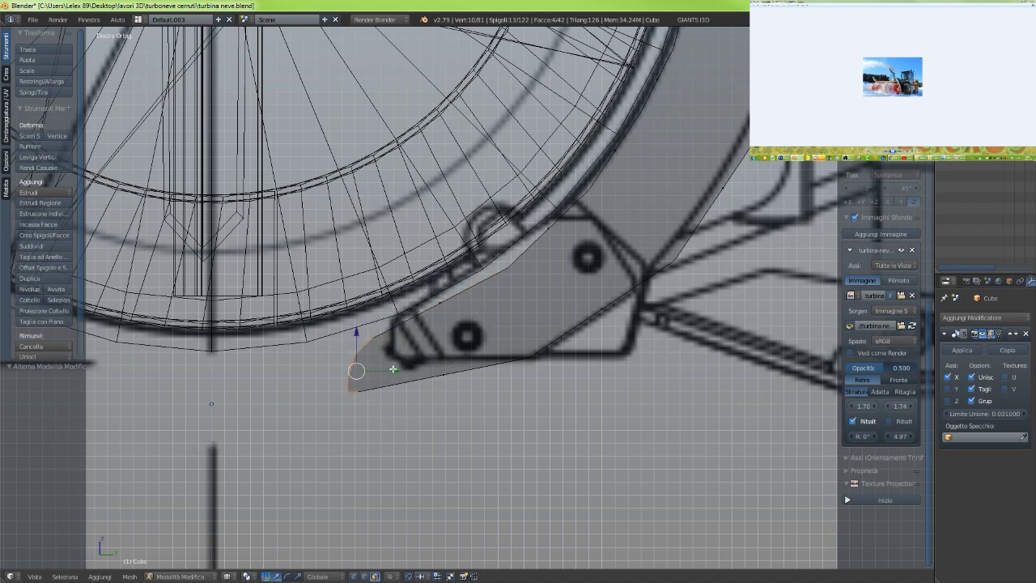
drag(392, 369, 422, 364)
key(g)
key(z)
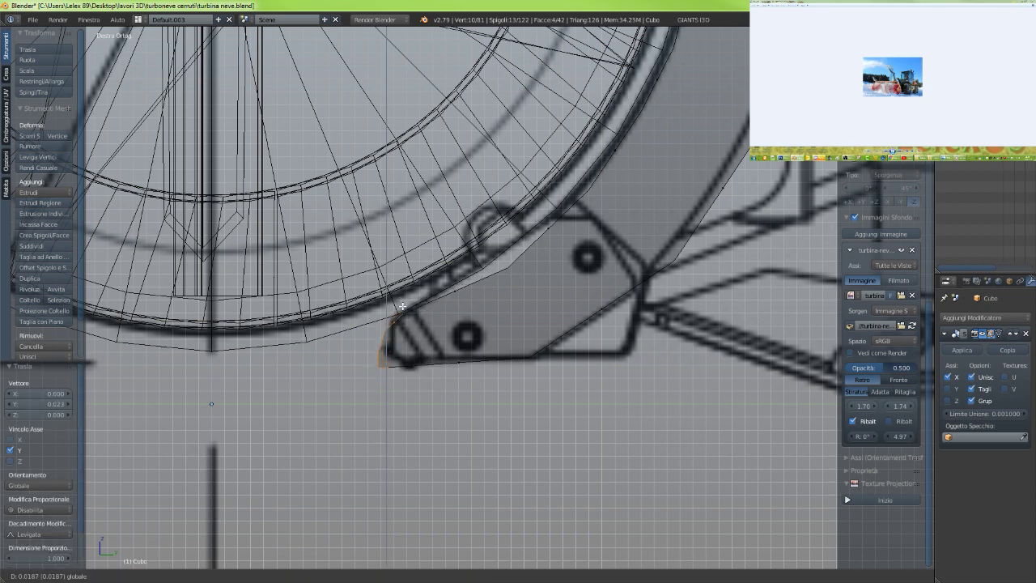
click(402, 305)
Shift the tip faces slightly further along Y and raise them 0.007 along Z to match the blueprint's mounting plate
key(g)
key(y)
click(423, 341)
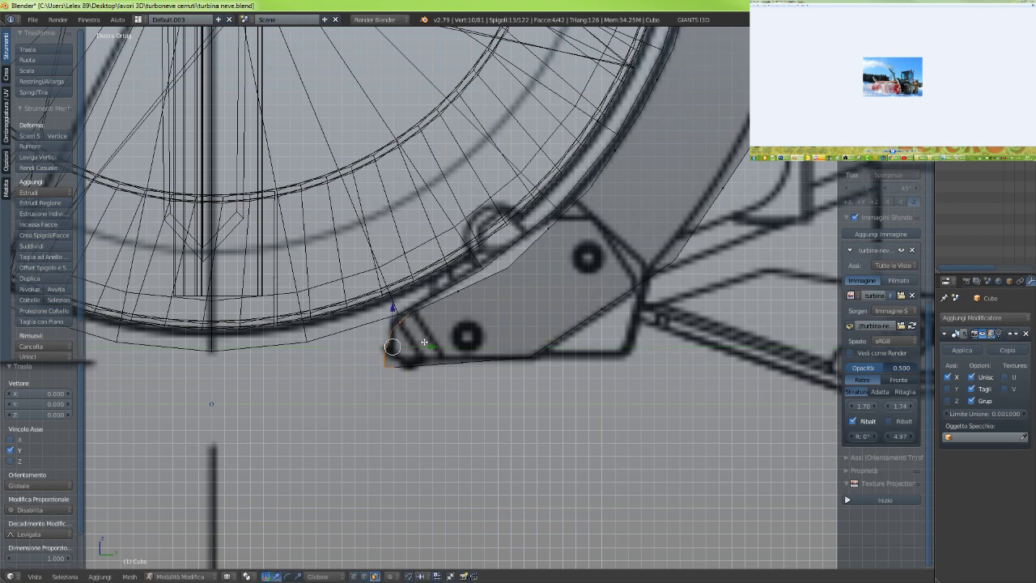
drag(394, 308, 398, 300)
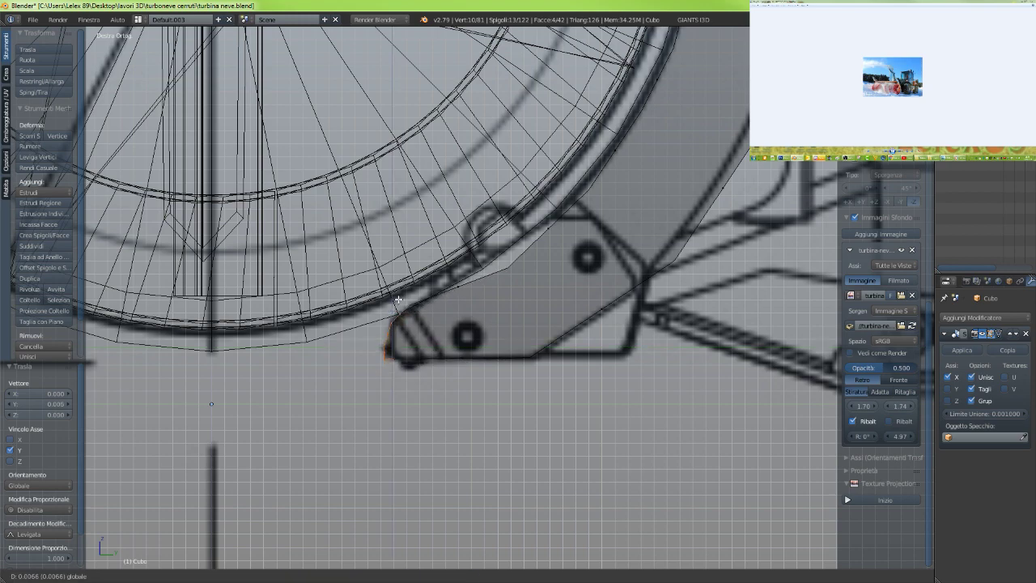
click(399, 299)
Switch to vertex selection, select the two vertices at the tip's upper corner, and lower them 0.005 along Z
scroll(407, 326, up, 3)
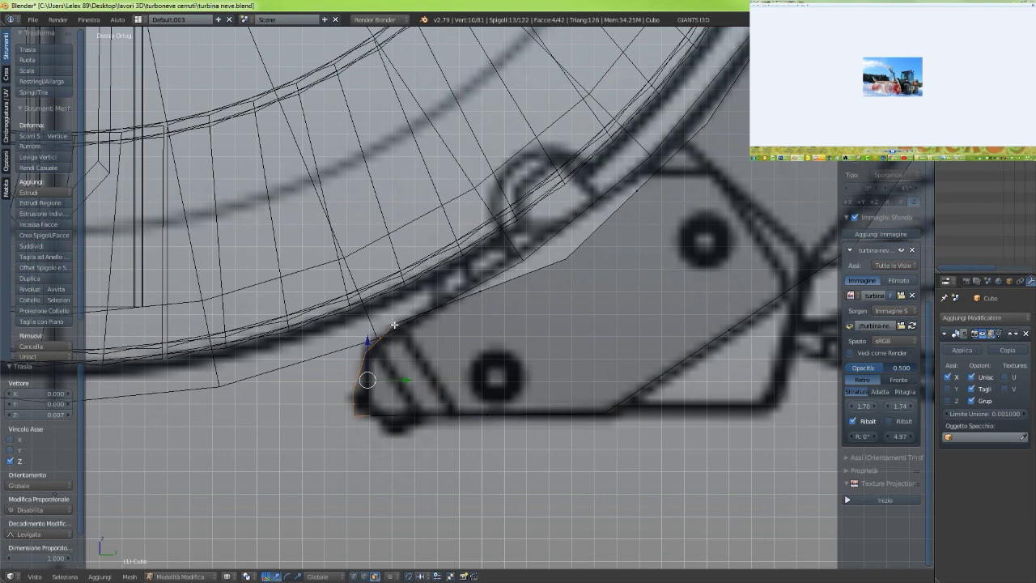
click(354, 576)
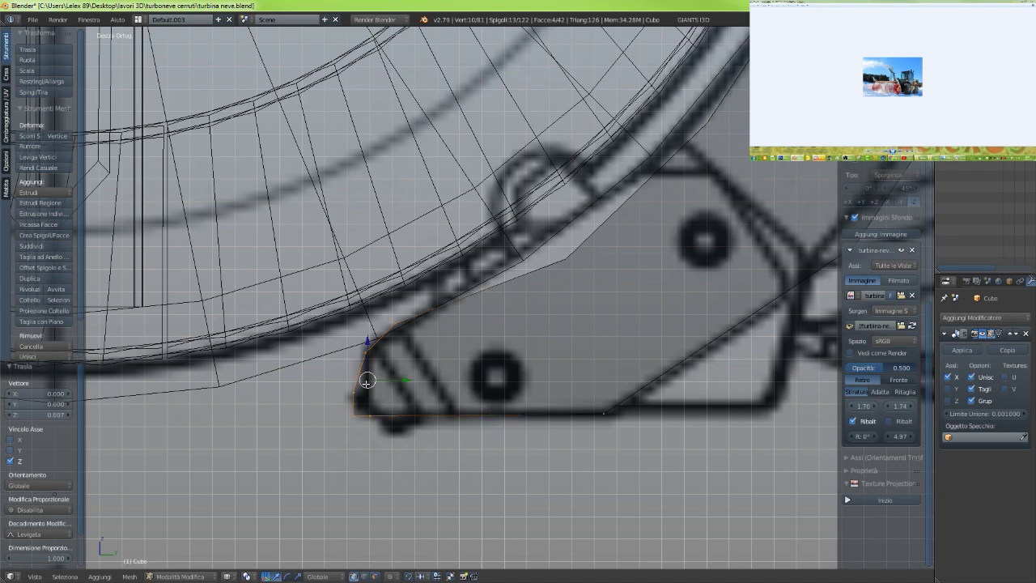
right_click(399, 324)
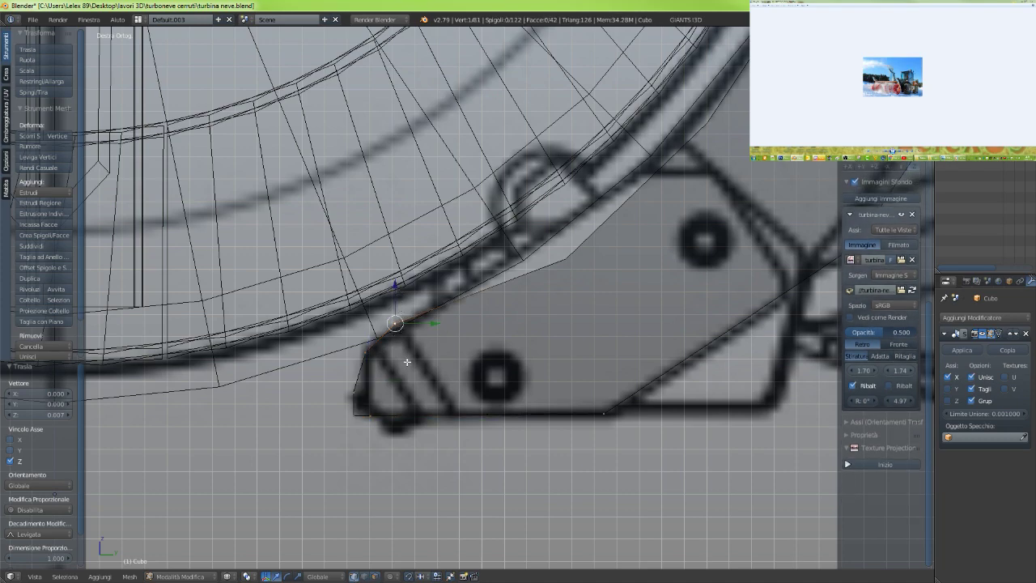
shift+right_click(405, 326)
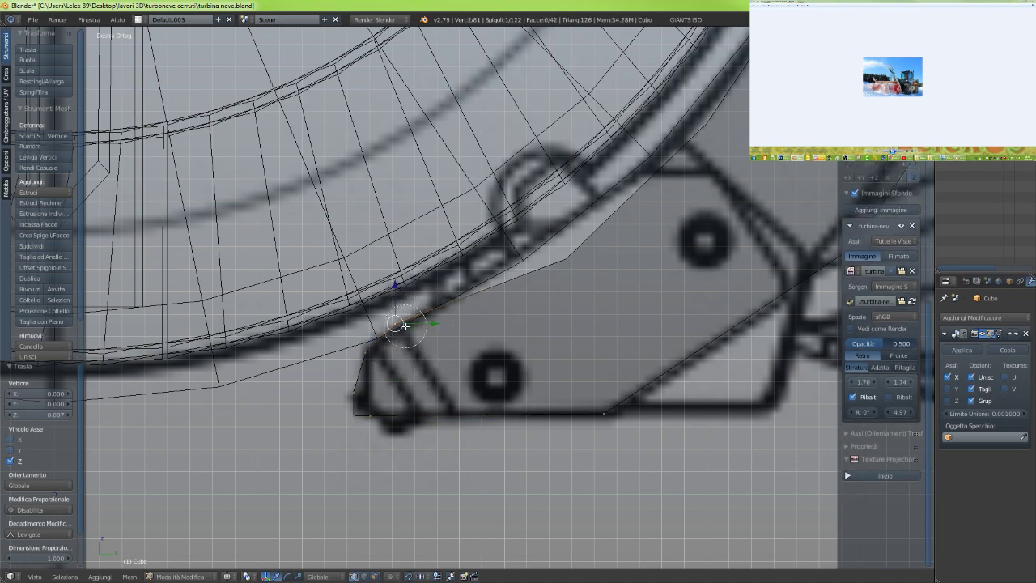
key(g)
key(z)
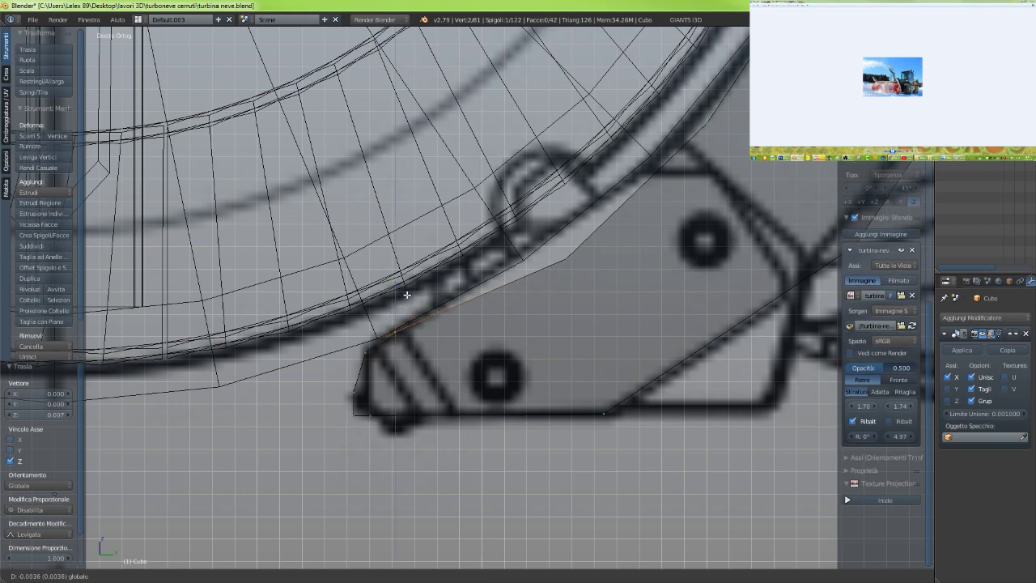
click(407, 296)
Add the neighbouring corner vertices to the selection and compare the housing's lower end with the mounting plate on the blueprint
scroll(408, 297, down, 8)
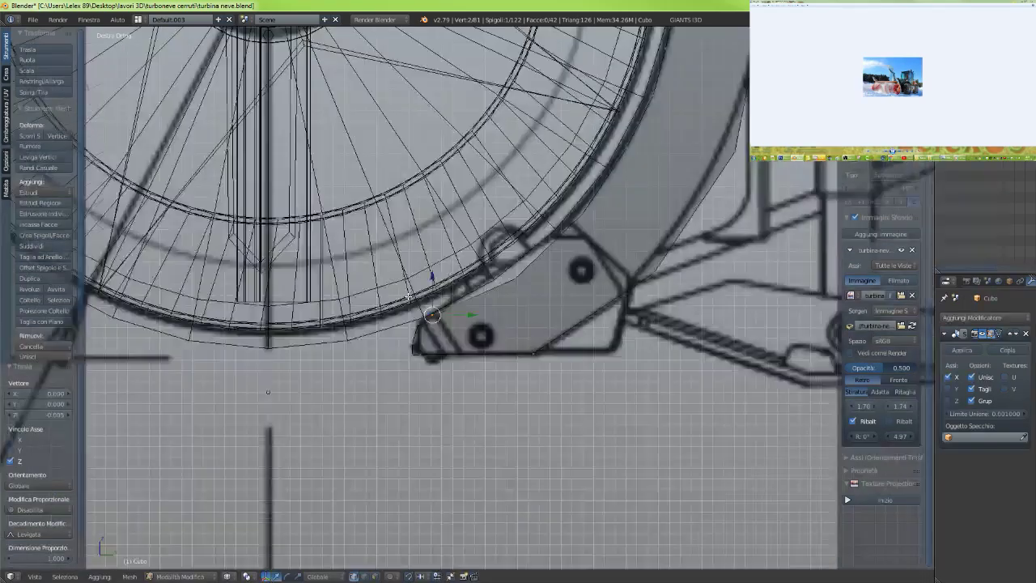
scroll(409, 298, up, 8)
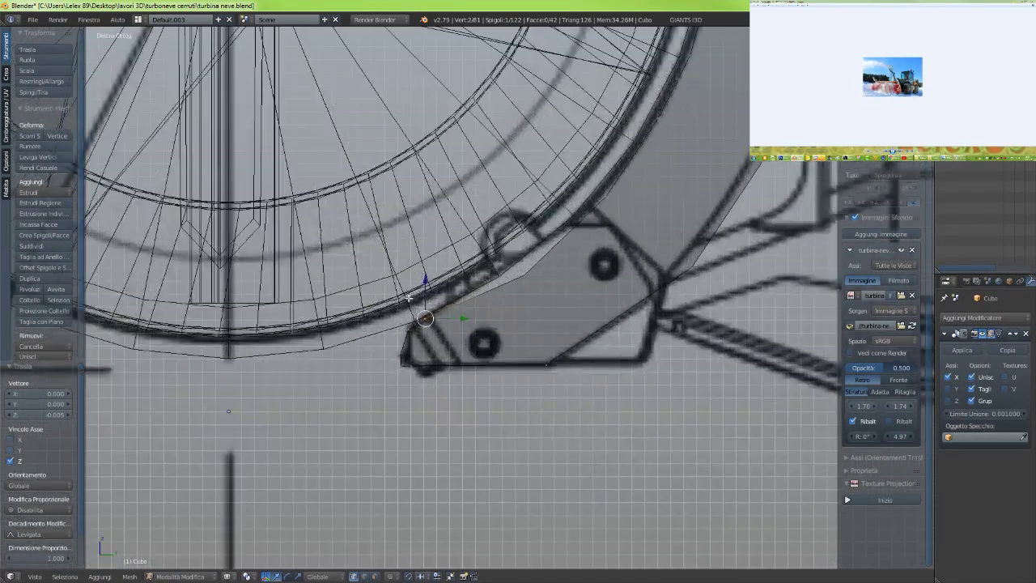
scroll(409, 298, up, 2)
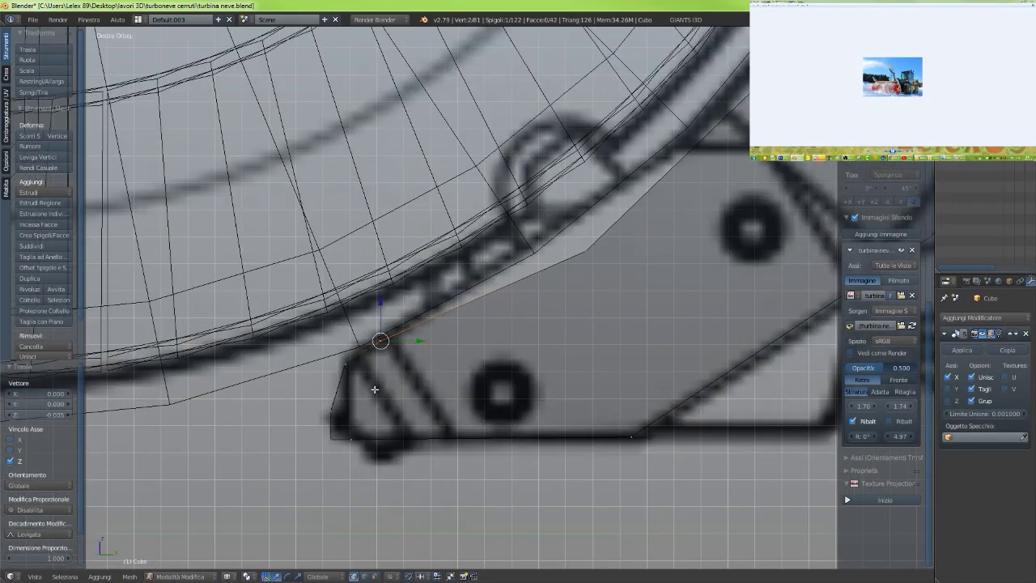
key(c)
click(356, 364)
right_click(356, 364)
scroll(397, 440, down, 3)
scroll(381, 405, up, 2)
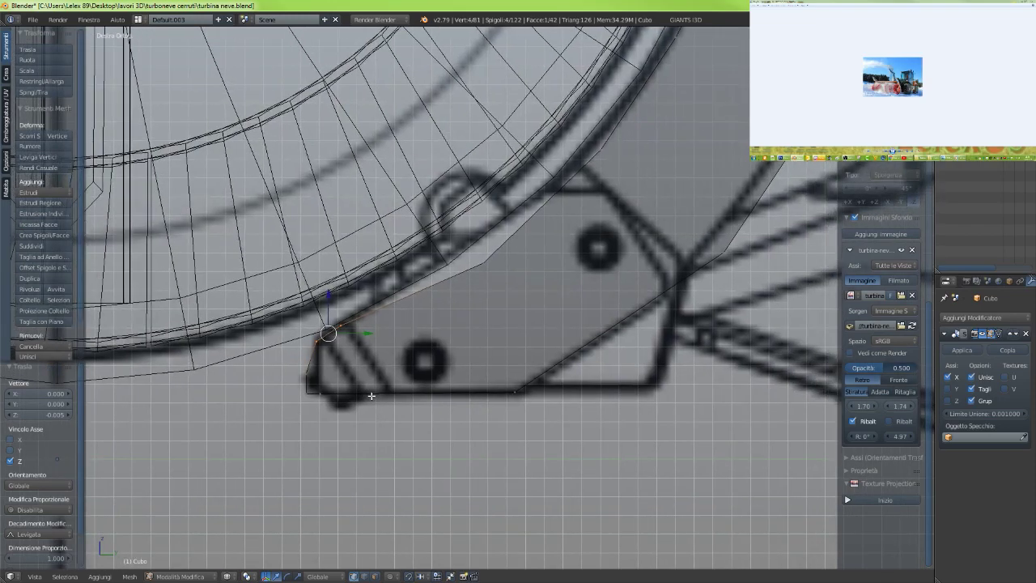
scroll(550, 378, down, 3)
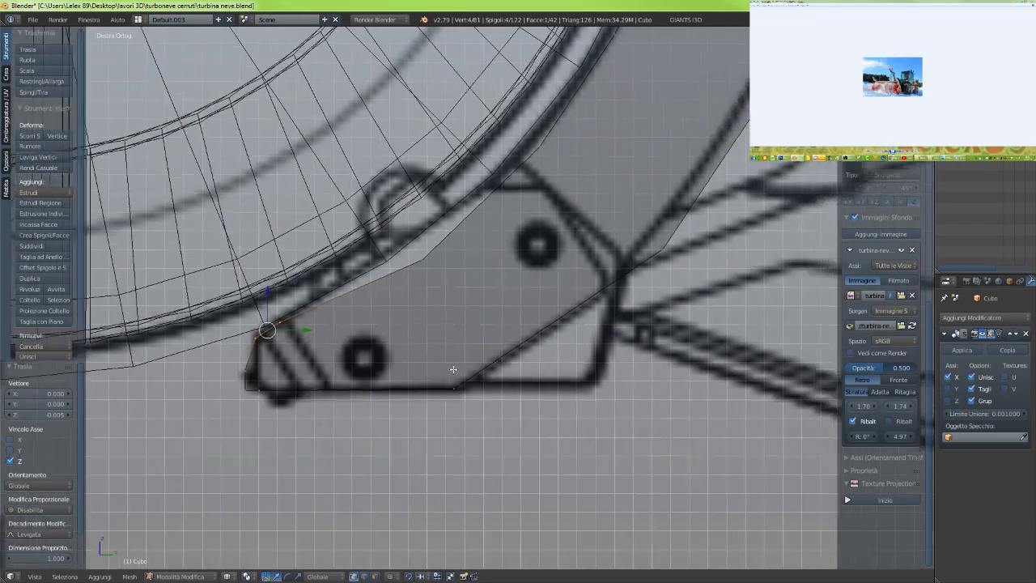
scroll(528, 368, down, 2)
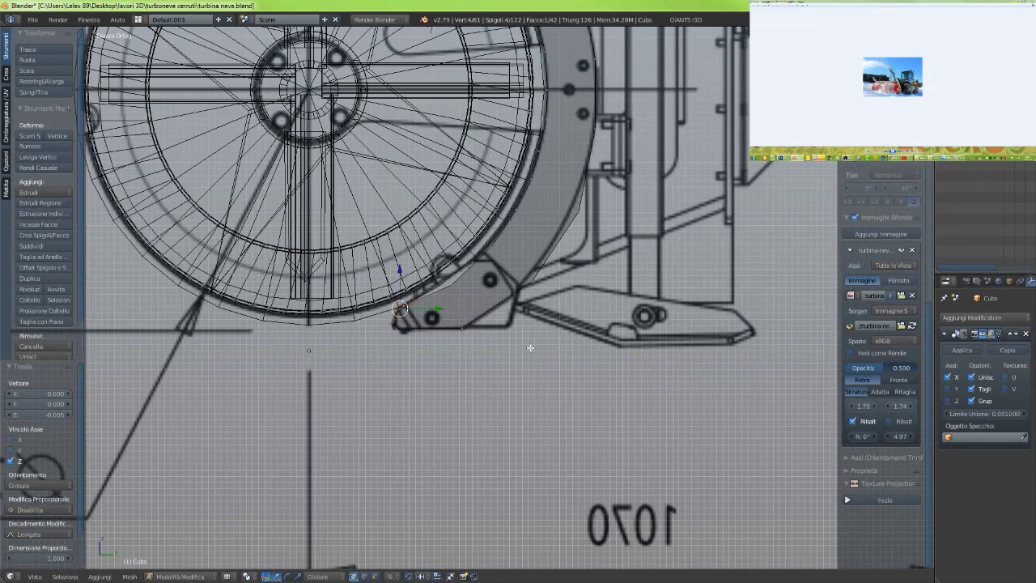
scroll(565, 281, up, 5)
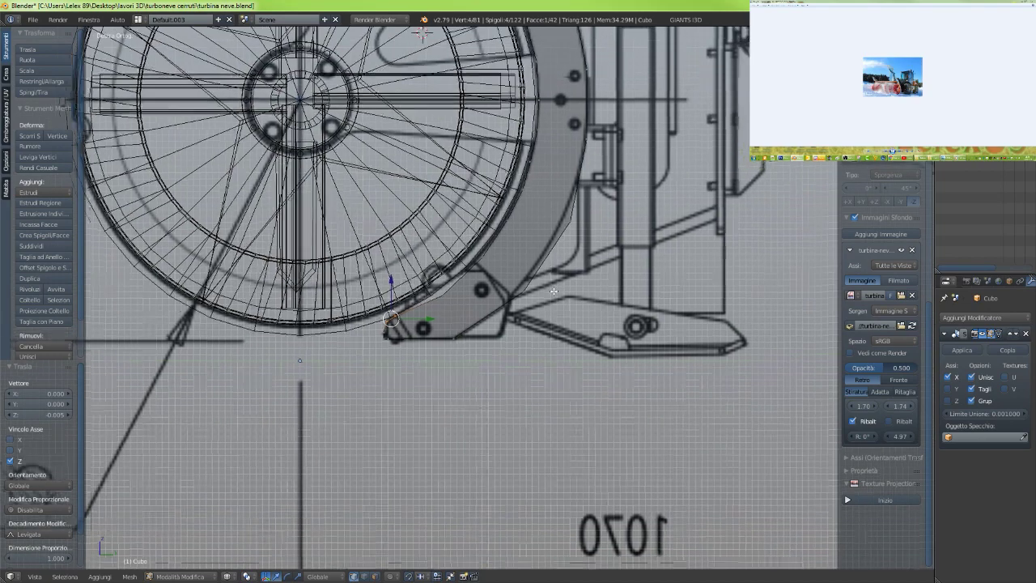
scroll(409, 364, down, 2)
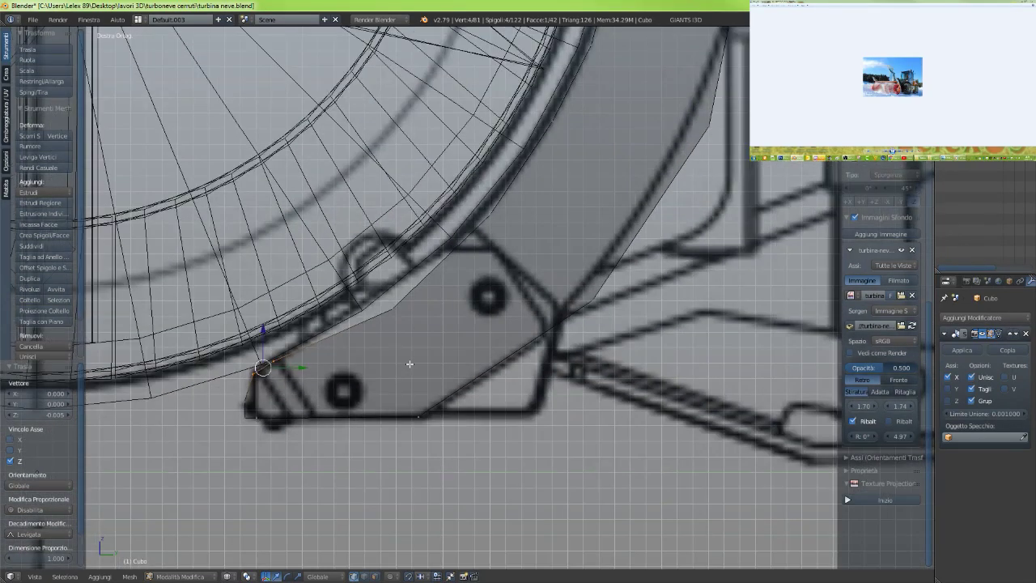
shift+middle_drag(397, 361, 497, 384)
scroll(493, 374, down, 7)
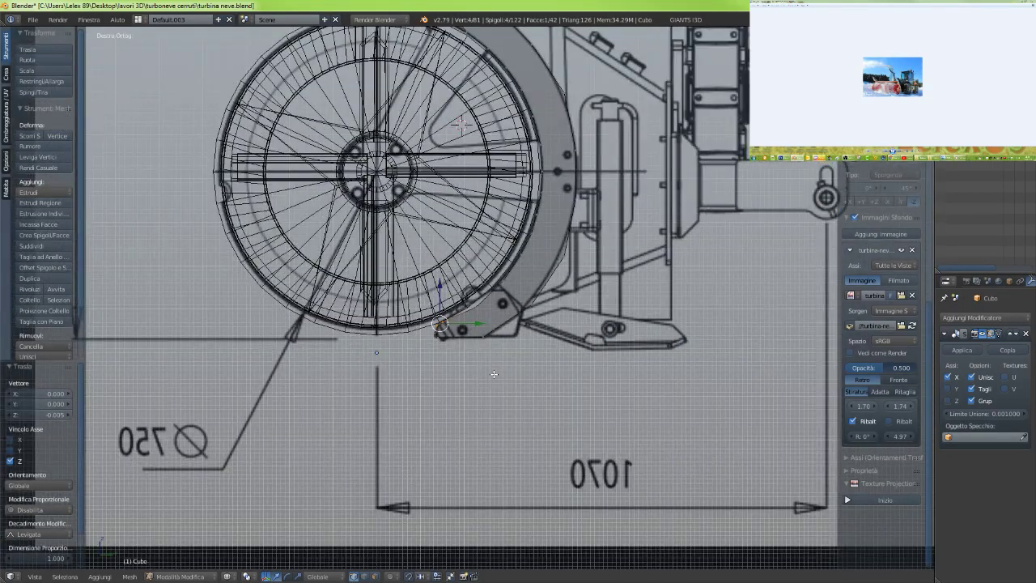
scroll(648, 342, up, 7)
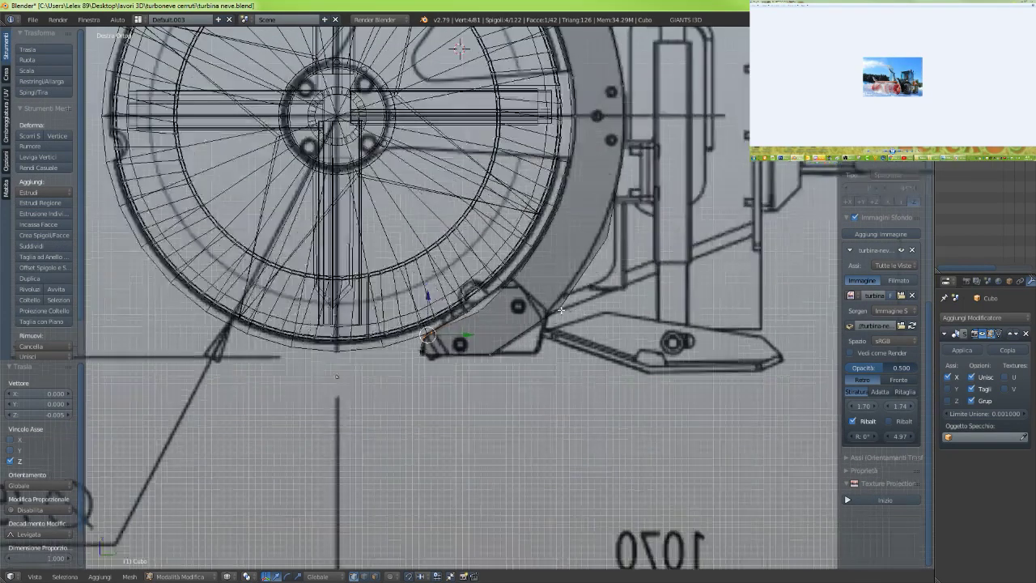
scroll(520, 319, up, 2)
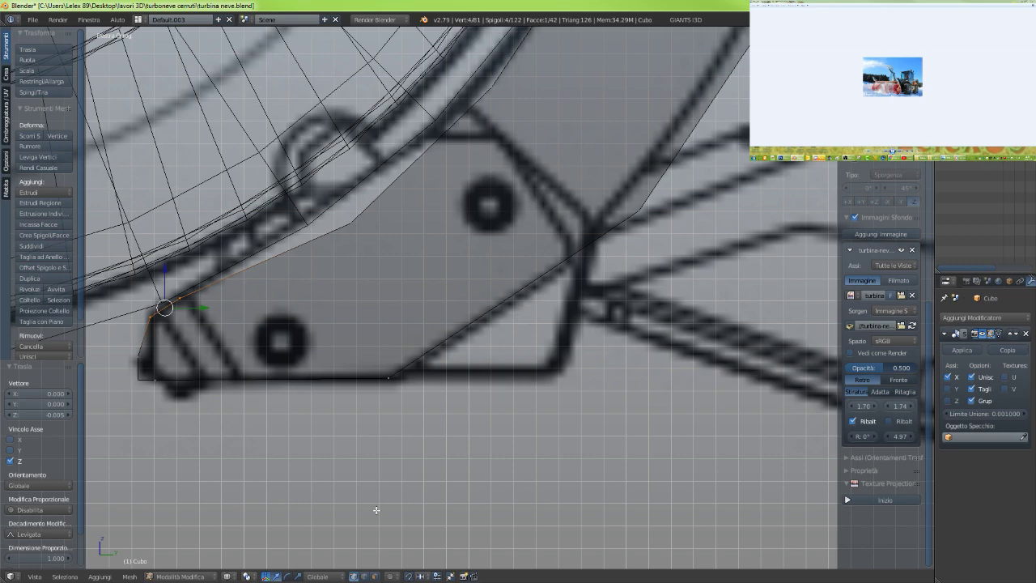
Switch to edge selection, select only the slanted lower rear edges on both sides of the housing, and subdivide them once
click(363, 576)
key(c)
click(528, 295)
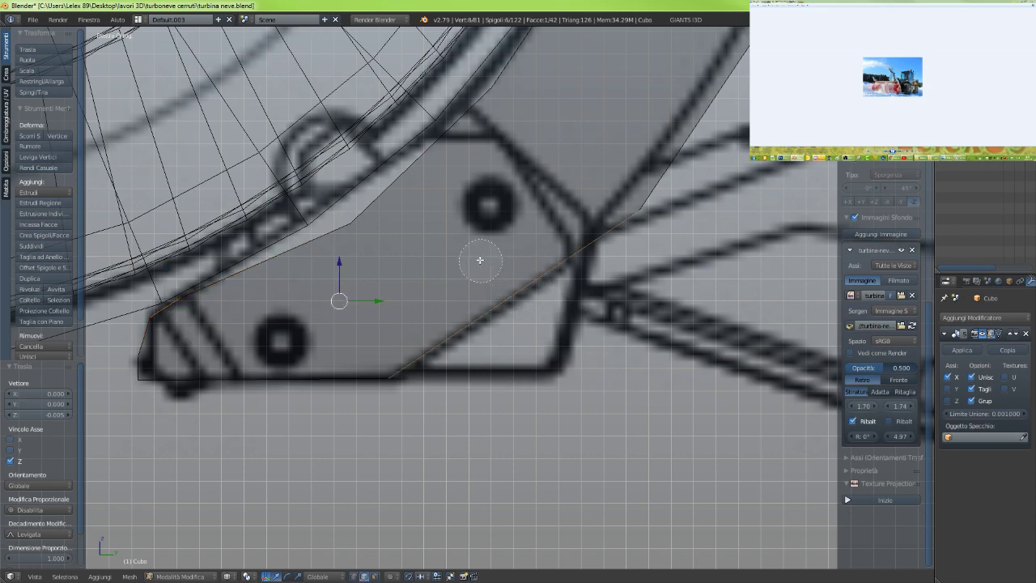
middle_click(174, 308)
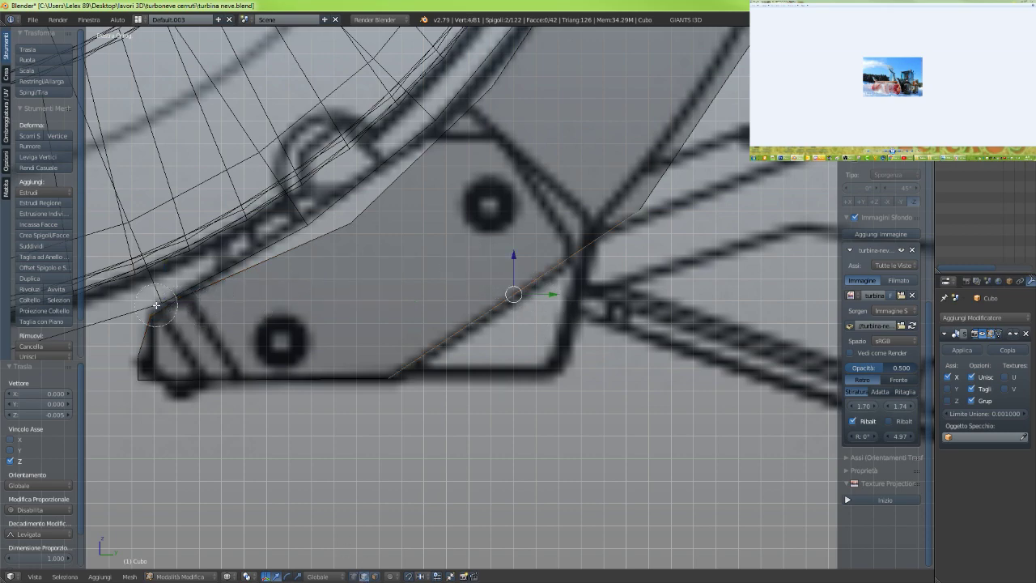
right_click(599, 397)
scroll(587, 399, down, 5)
mouse_move(588, 397)
middle_down()
mouse_move(569, 386)
mouse_move(584, 396)
middle_up()
key(w)
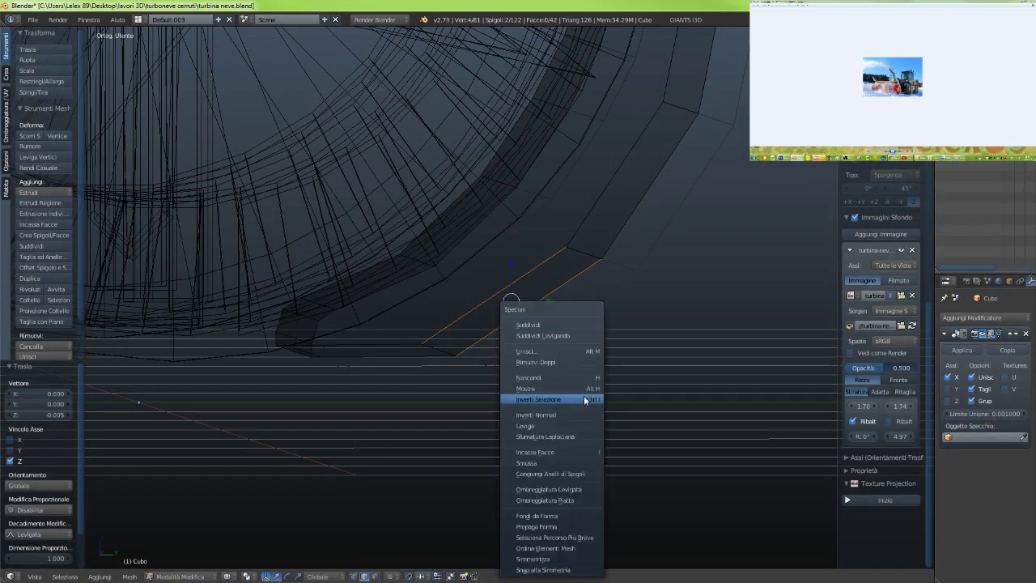
click(569, 320)
Select the new cross edge midway along the slanted rear section and move it 0.007 along Y in the right side view
right_click(511, 302)
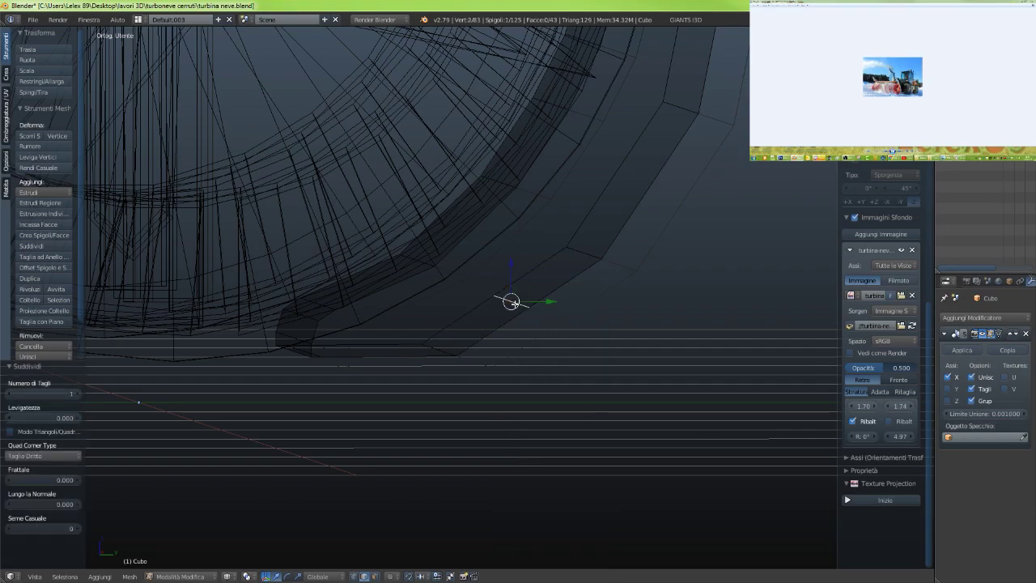
key(KP_3)
scroll(503, 303, up, 5)
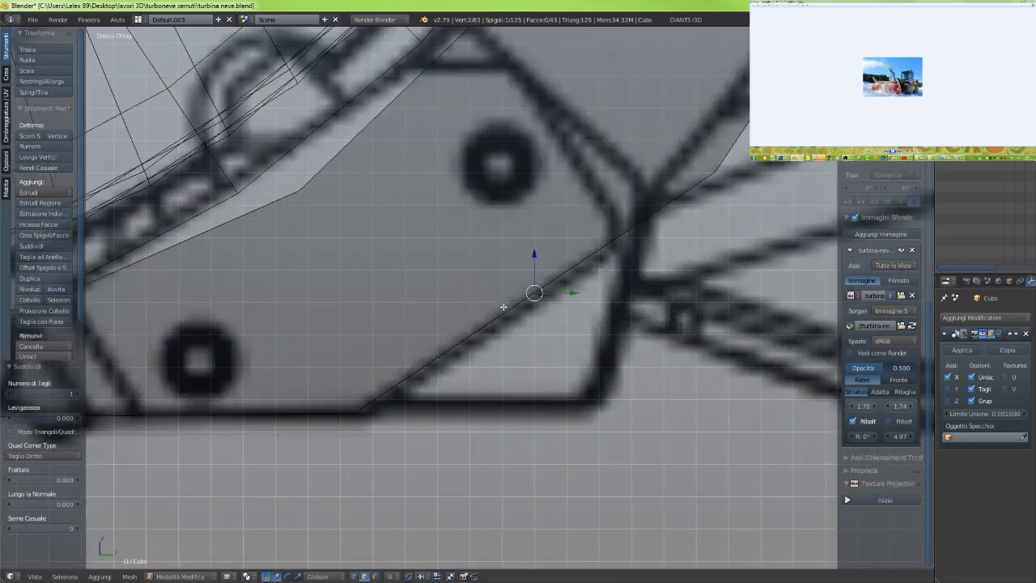
shift+middle_drag(424, 267, 394, 256)
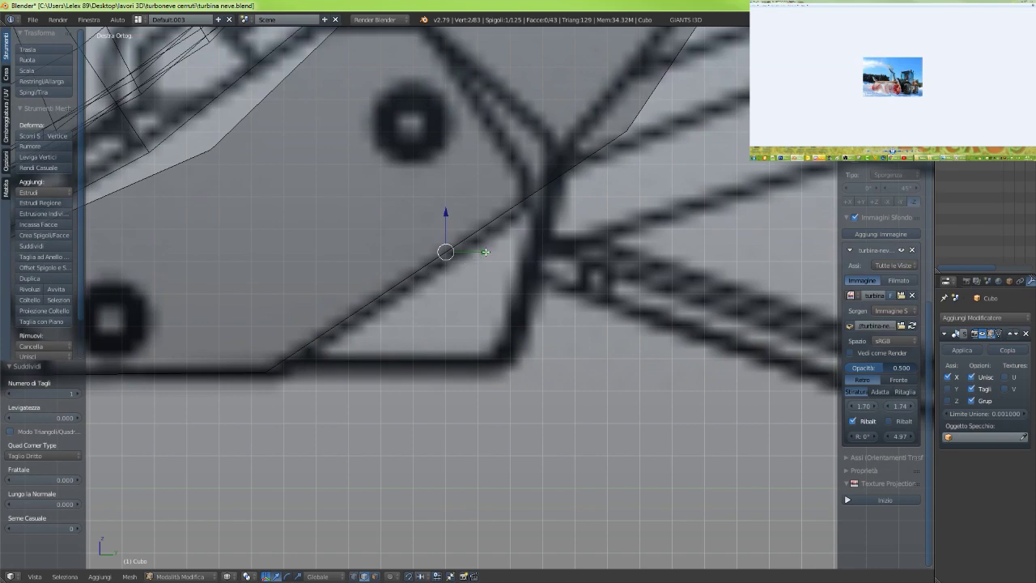
drag(486, 251, 506, 276)
mouse_move(515, 276)
middle_down()
mouse_move(497, 270)
mouse_move(505, 268)
middle_up()
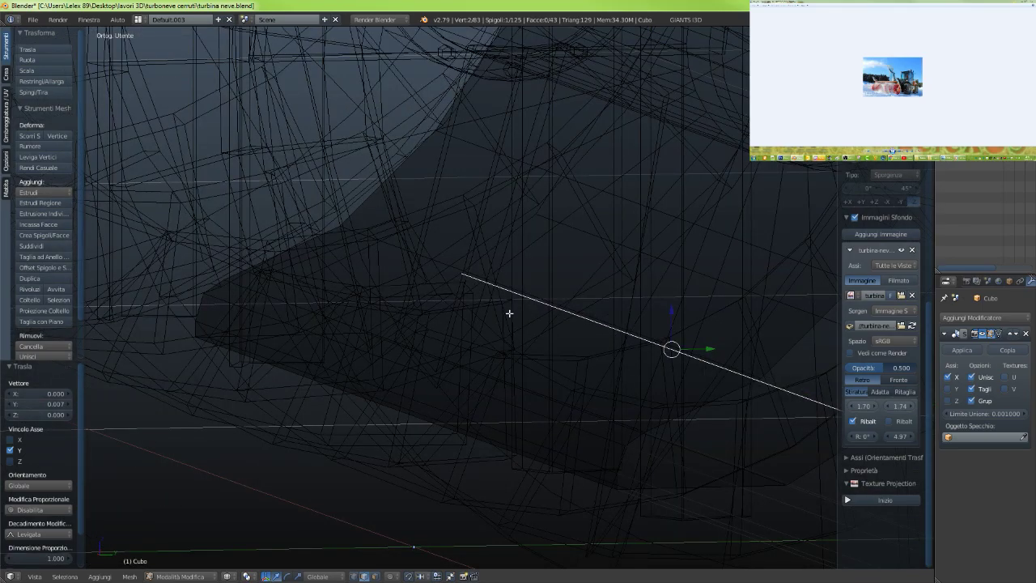
Shift the selected cross edge on the slanted rear section 0.013 along Y and lower it 0.009 along Z
key(z)
scroll(509, 314, down, 3)
middle_drag(509, 313, 518, 315)
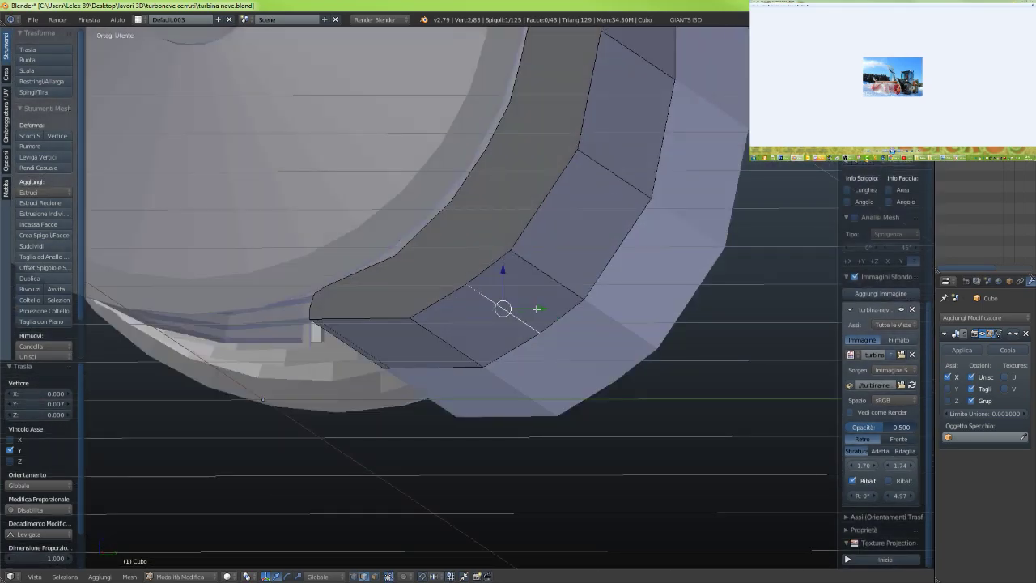
drag(536, 308, 551, 310)
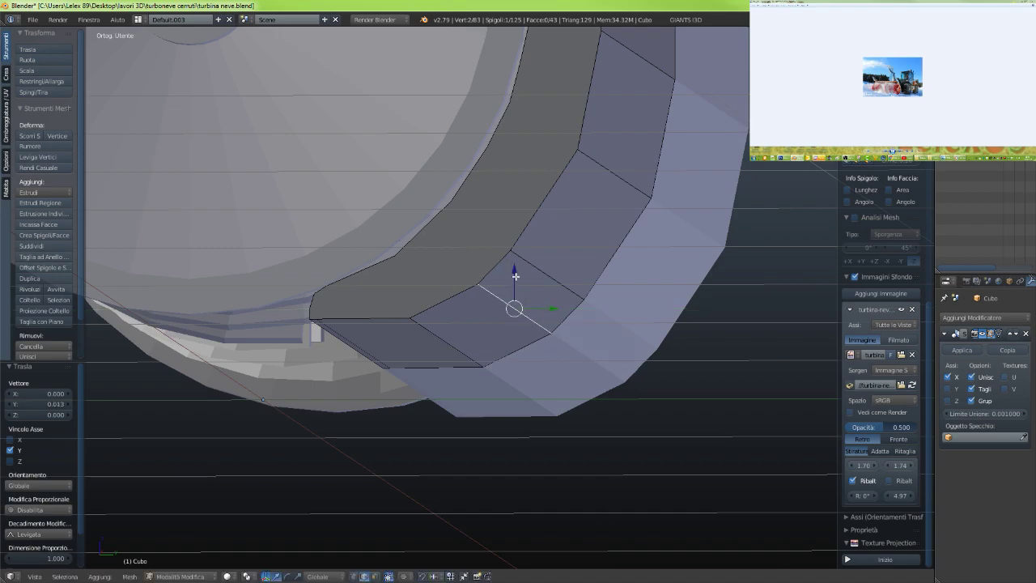
drag(515, 276, 516, 281)
In the right side view, lower the selected cross edge another 0.017 along Z towards the mounting plate's bottom rear corner
key(KP_3)
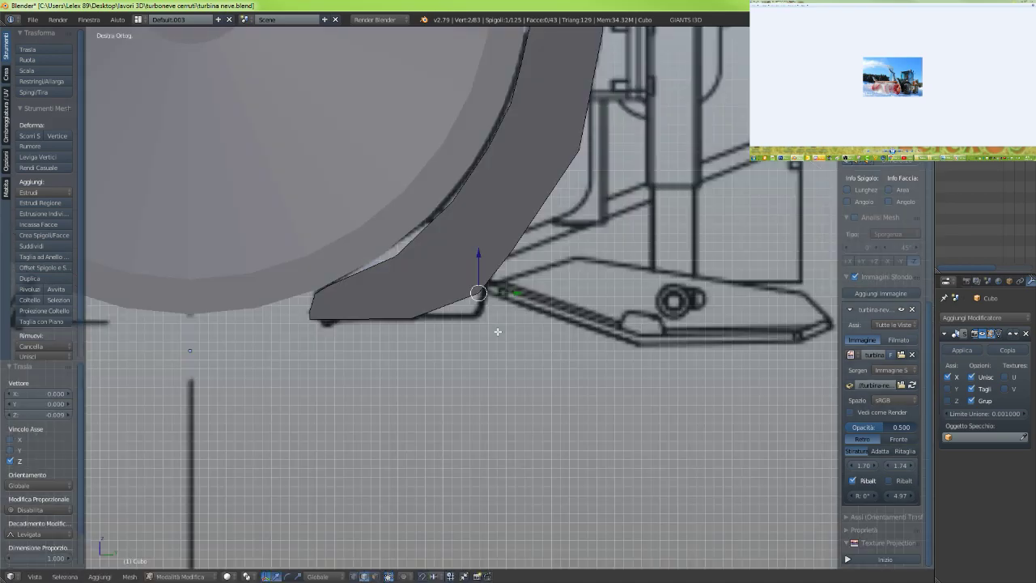
scroll(494, 295, up, 5)
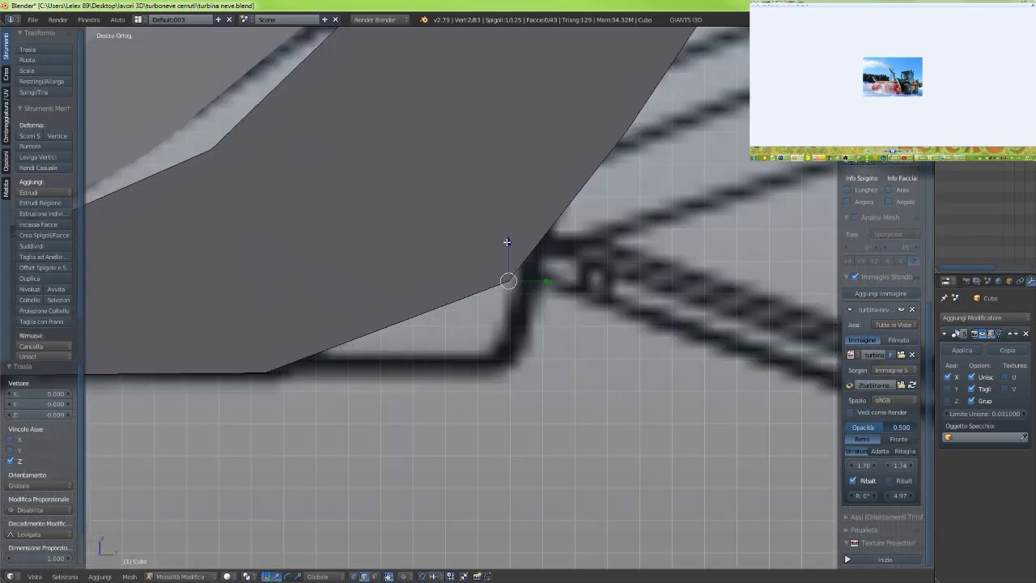
key(g)
drag(510, 254, 507, 298)
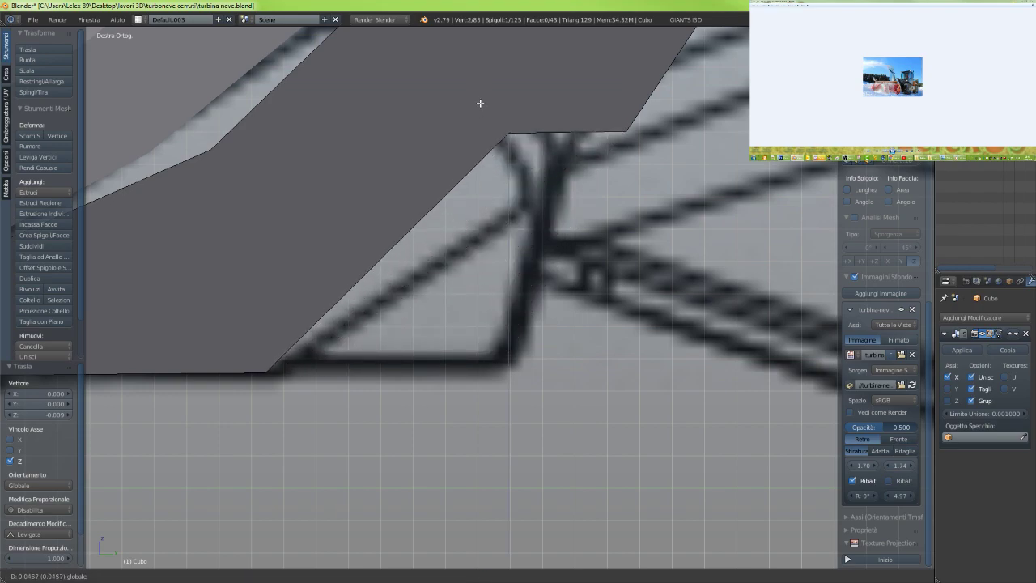
click(503, 332)
key(z)
scroll(493, 324, down, 4)
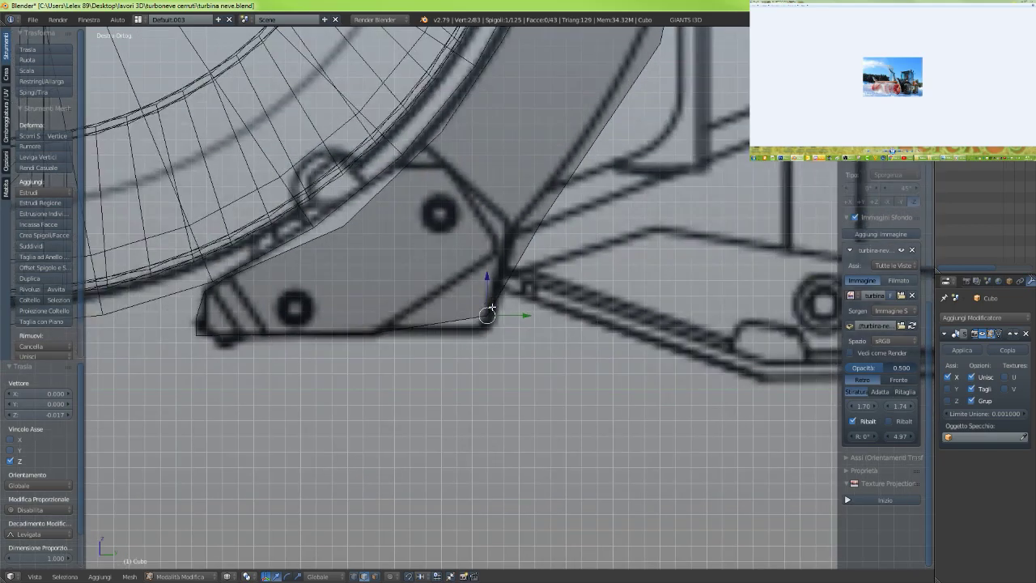
Fine-tune the same cross edge by lowering it 0.009 along Z onto the plate's bottom rear corner in the blueprint
scroll(491, 307, up, 8)
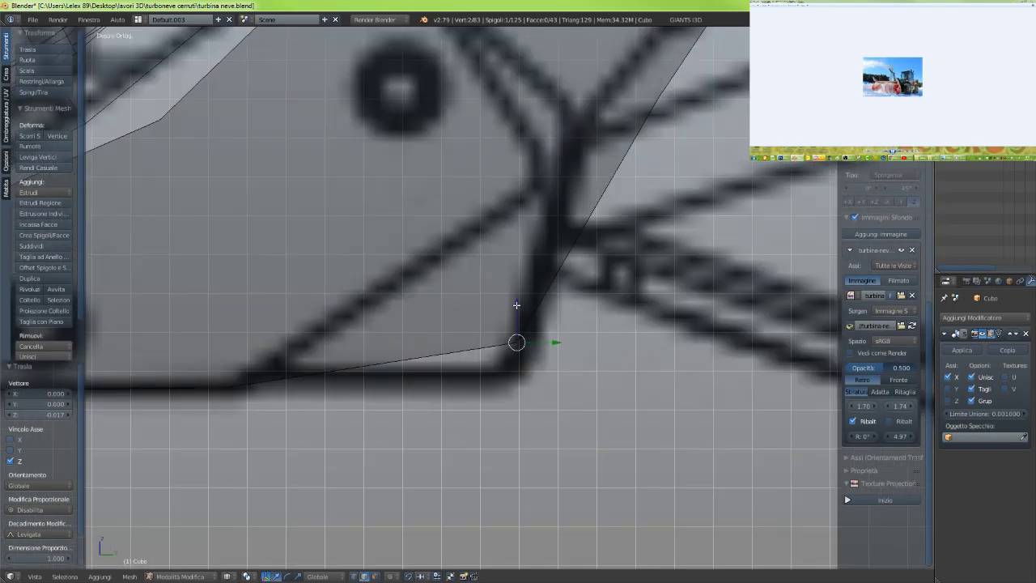
key(g)
key(z)
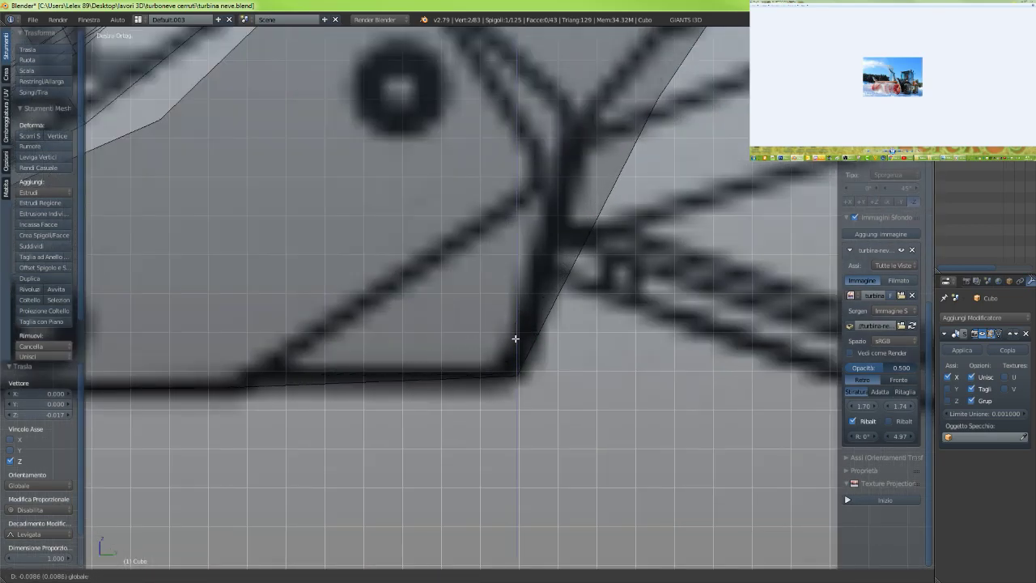
click(515, 338)
scroll(492, 343, down, 5)
scroll(469, 292, down, 2)
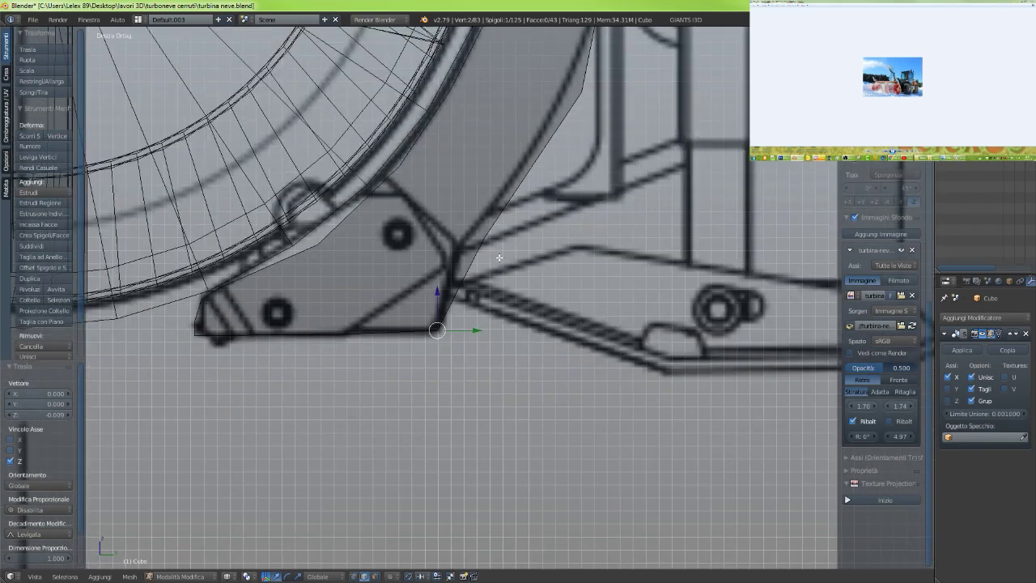
Subdivide the rear edges on both sides just above the plate corner once and select the new cross edge
mouse_move(499, 258)
middle_down()
mouse_move(485, 249)
mouse_move(500, 254)
middle_up()
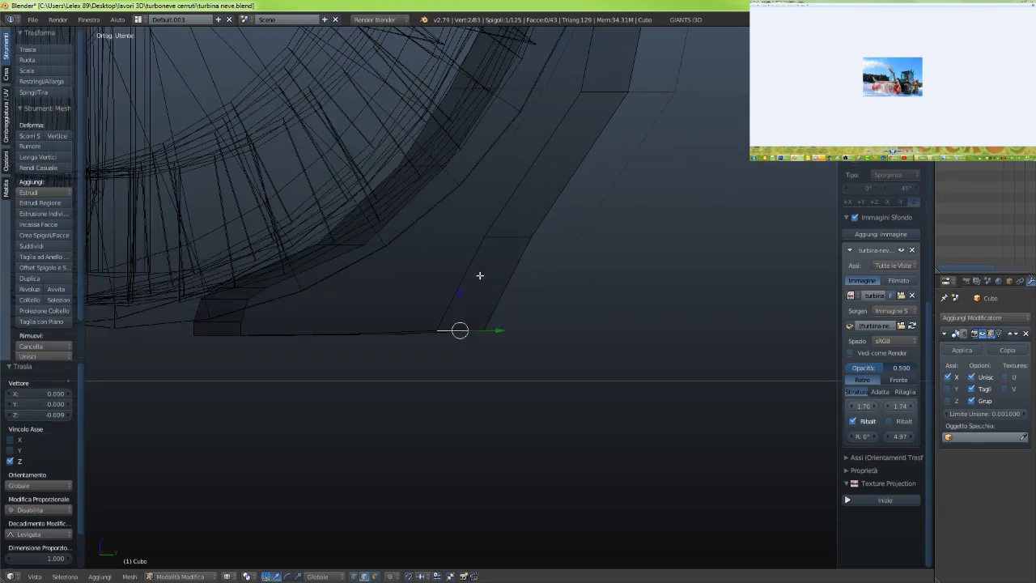
shift+right_click(479, 275)
shift+right_click(507, 288)
key(w)
click(509, 310)
right_click(483, 284)
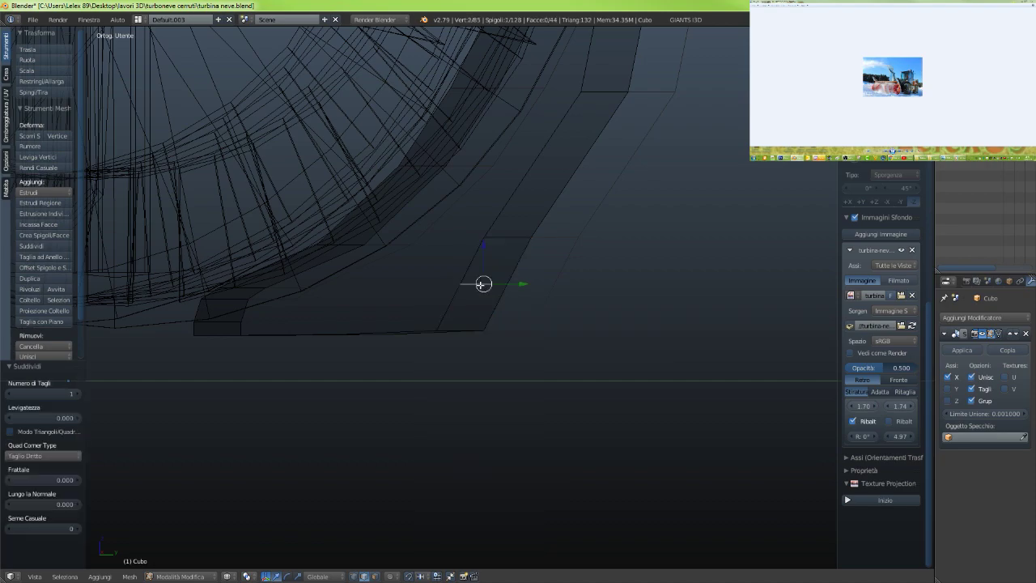
Raise the new cross edge 0.026 along Z to the mounting plate's upper rear corner in the right side view
key(KP_3)
scroll(480, 284, up, 5)
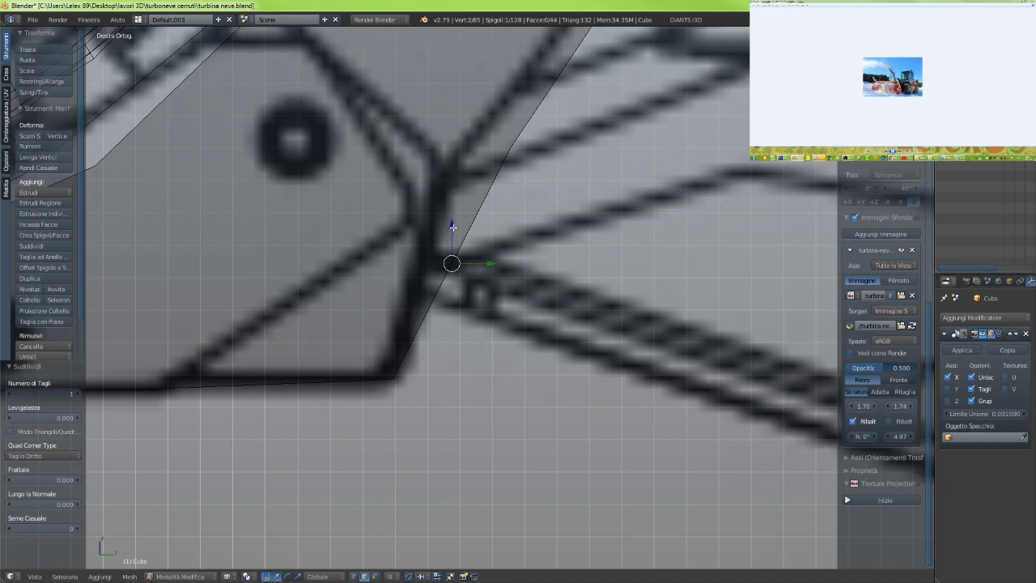
drag(451, 221, 447, 148)
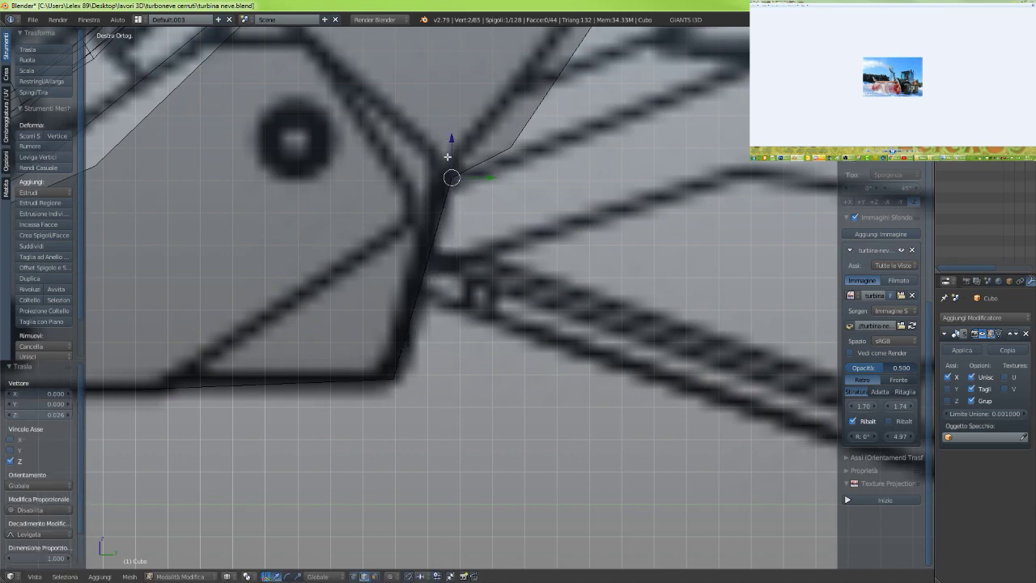
click(491, 178)
scroll(491, 177, down, 8)
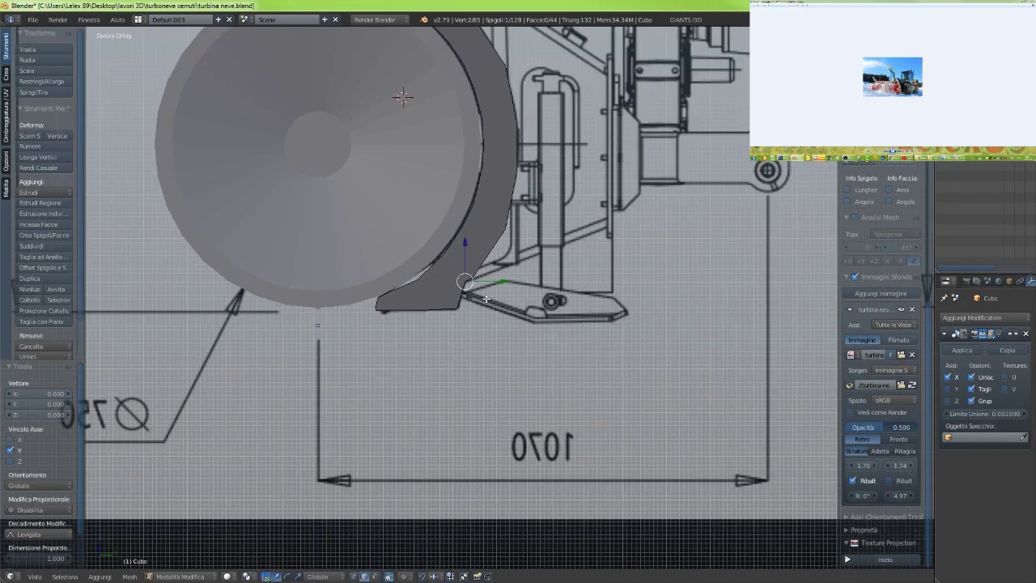
mouse_move(486, 299)
middle_down()
mouse_move(465, 292)
mouse_move(473, 301)
middle_up()
key(z)
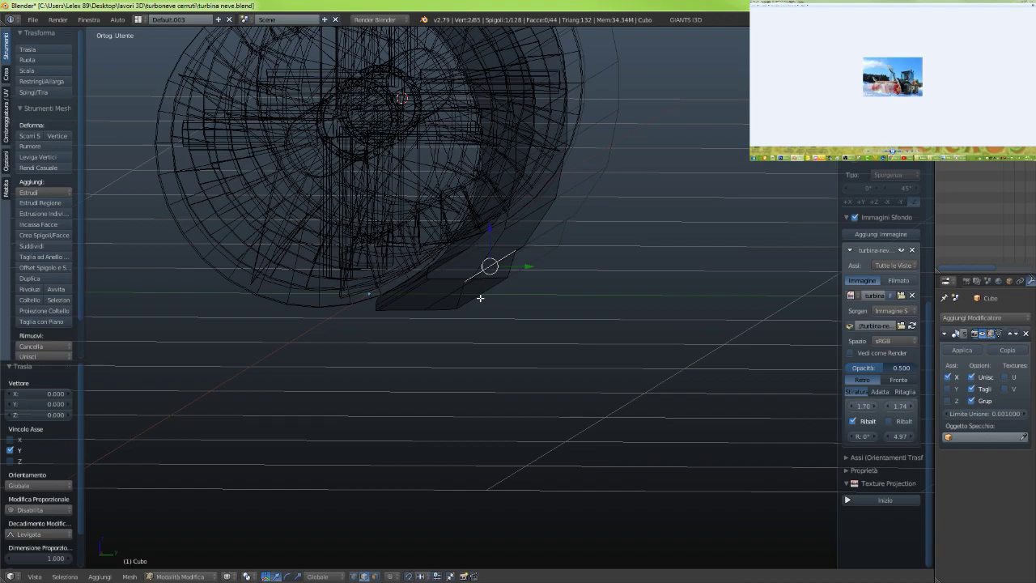
Select the neighbouring cross edge just above the plate's upper rear corner and raise it 0.014 along Z onto the housing outline
key(KP_3)
scroll(453, 320, up, 6)
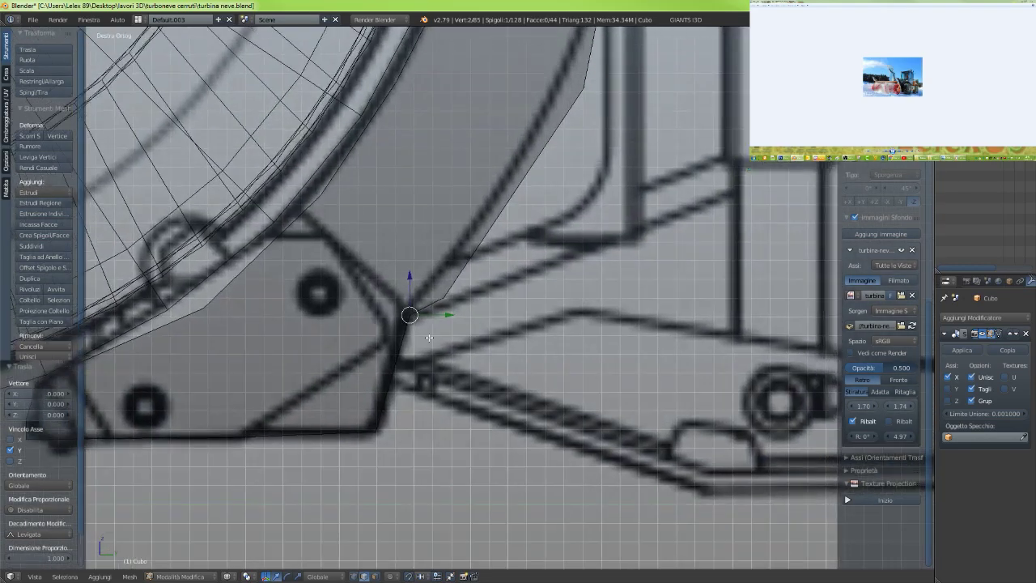
middle_drag(452, 305, 473, 302)
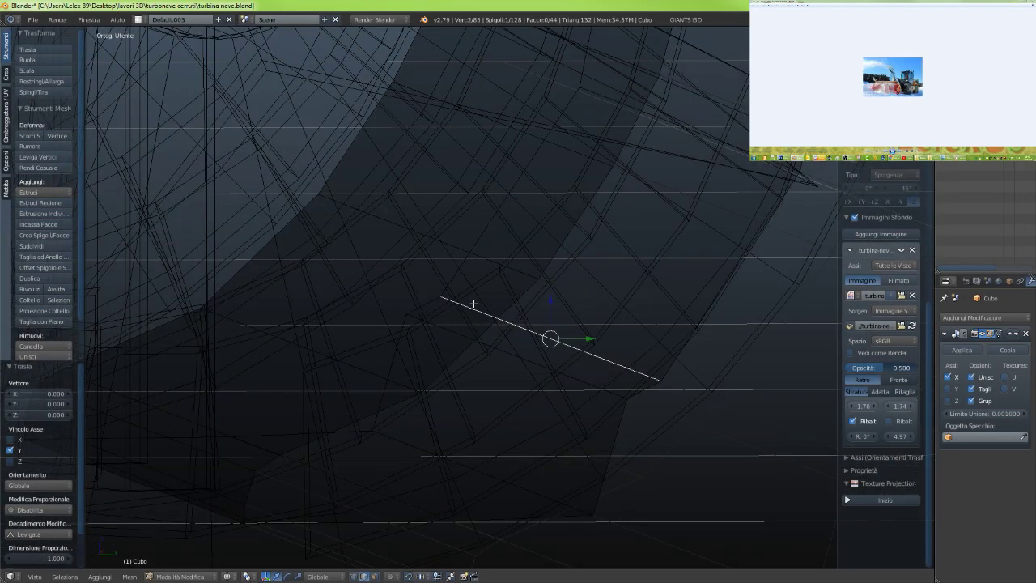
key(KP_3)
key(g)
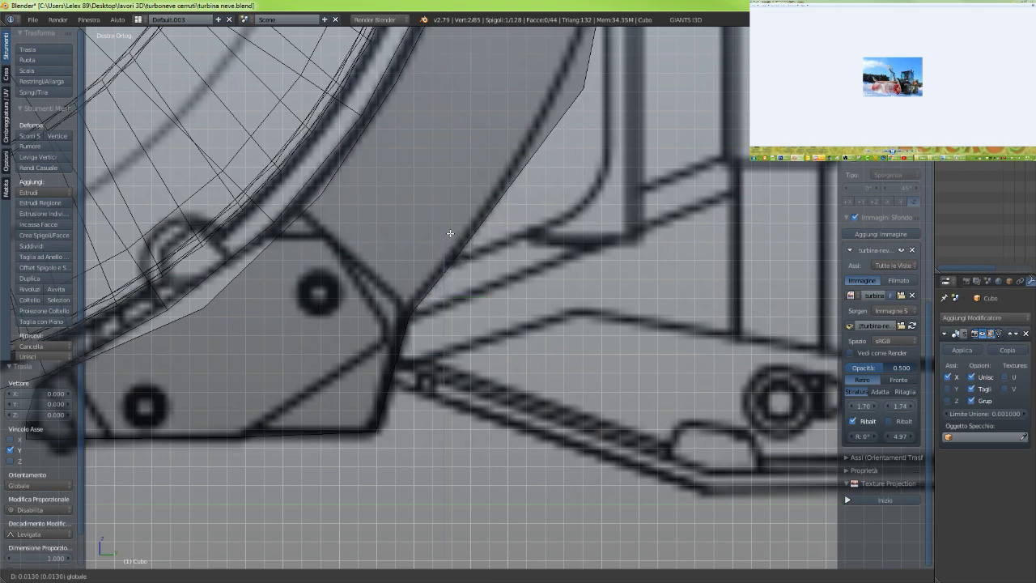
click(449, 233)
scroll(450, 239, down, 4)
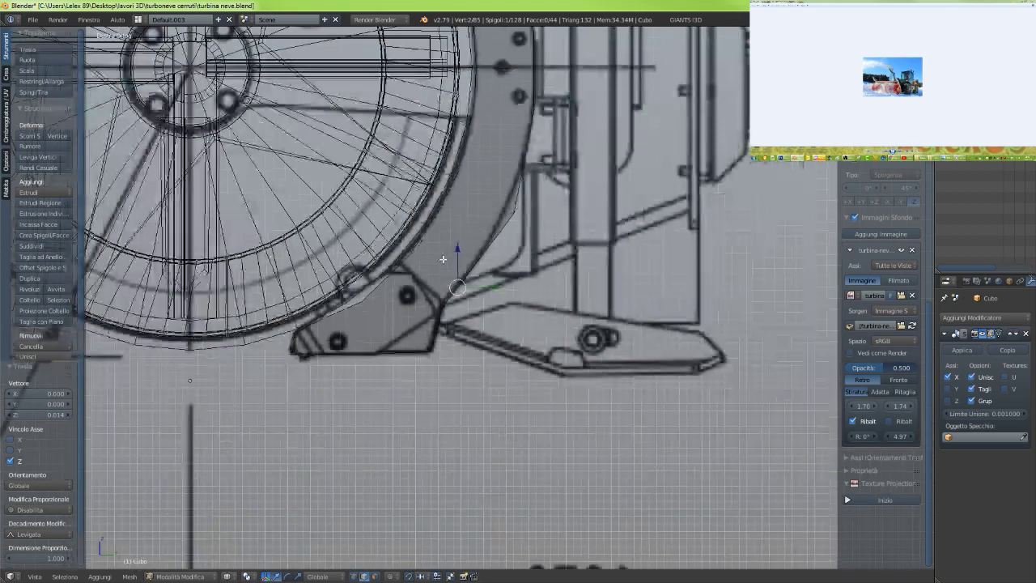
key(z)
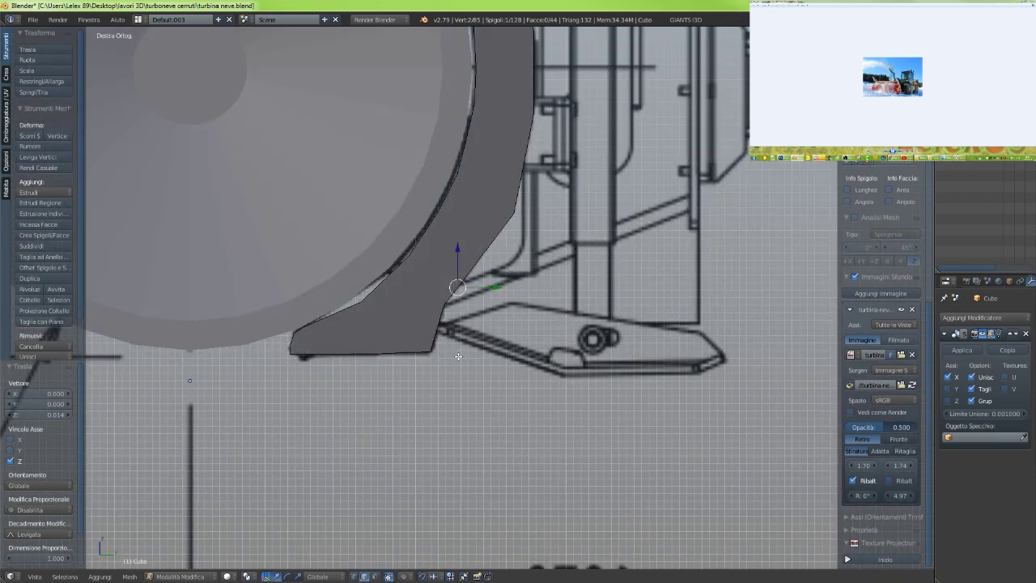
scroll(457, 353, down, 1)
scroll(458, 353, down, 3)
scroll(494, 287, up, 4)
Select the next cross edge up the rear curve and move it -0.011 along Y onto the blueprint outline
key(z)
scroll(468, 273, up, 2)
mouse_move(468, 273)
shift+middle_down()
mouse_move(420, 390)
mouse_move(466, 554)
mouse_move(486, 569)
mouse_move(407, 397)
mouse_move(418, 372)
shift+middle_up()
right_click(424, 360)
key(z)
key(KP_3)
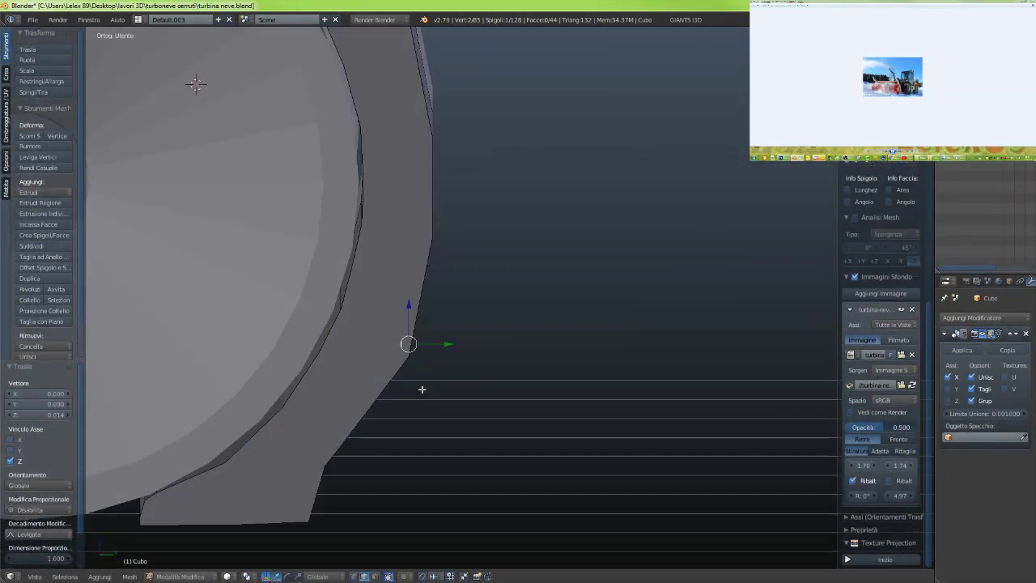
key(z)
scroll(420, 390, up, 5)
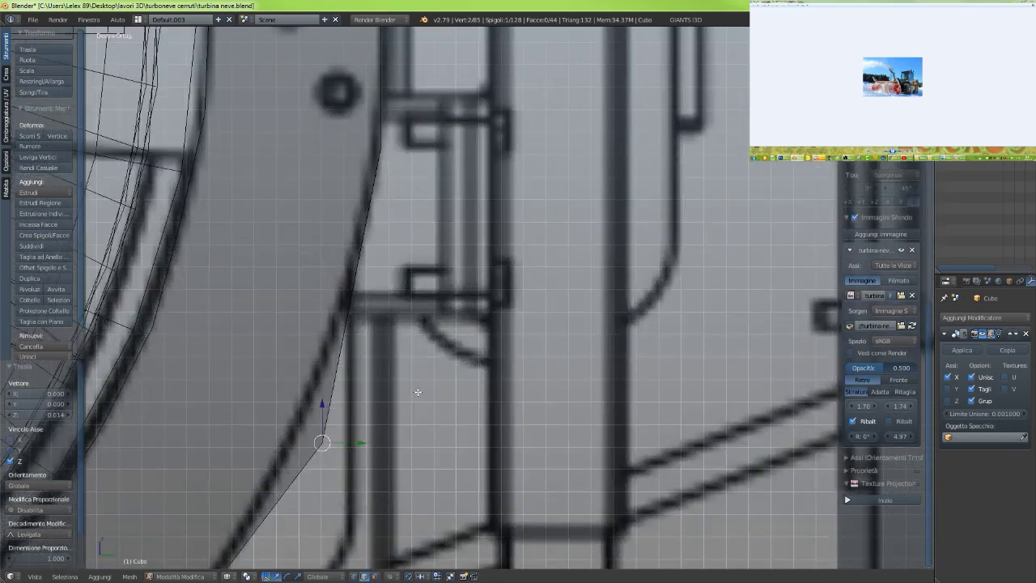
drag(359, 443, 334, 433)
scroll(370, 315, down, 3)
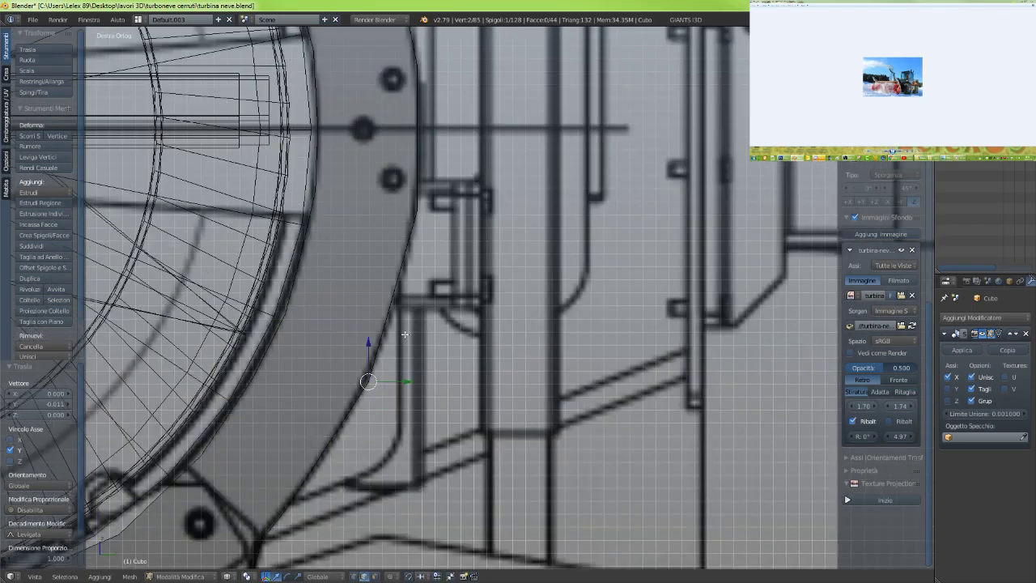
Select the side edge of the rear segment just above the moved cross edge and isolate the housing in local view
middle_drag(365, 342, 388, 310)
scroll(567, 347, down, 2)
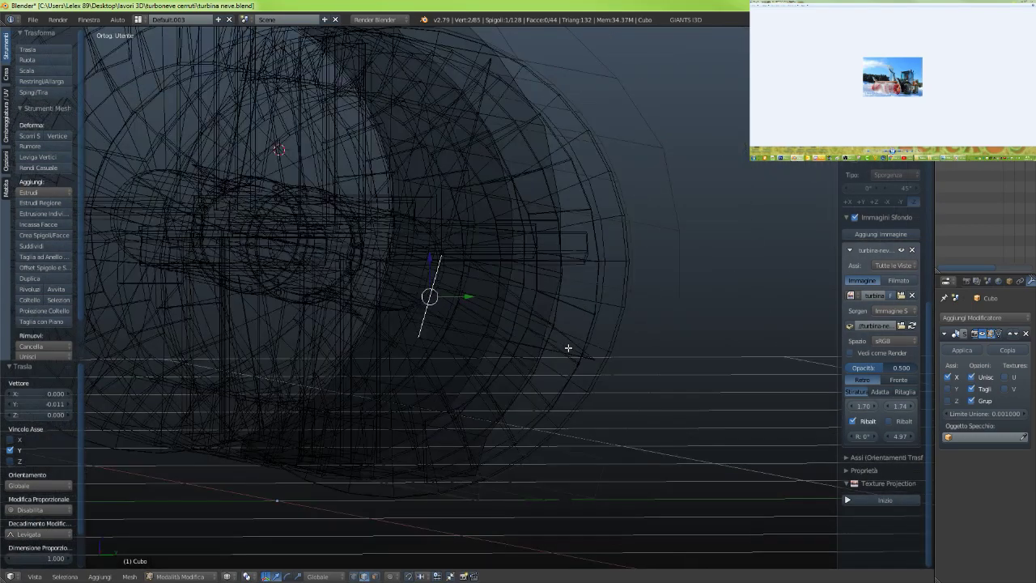
middle_drag(567, 347, 550, 363)
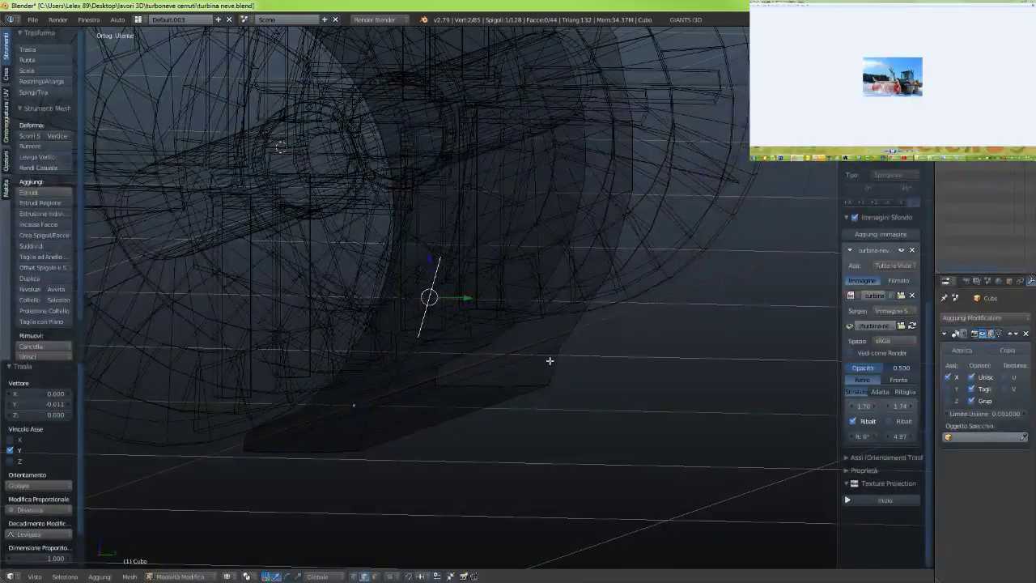
key(KP_Divide)
scroll(550, 360, up, 5)
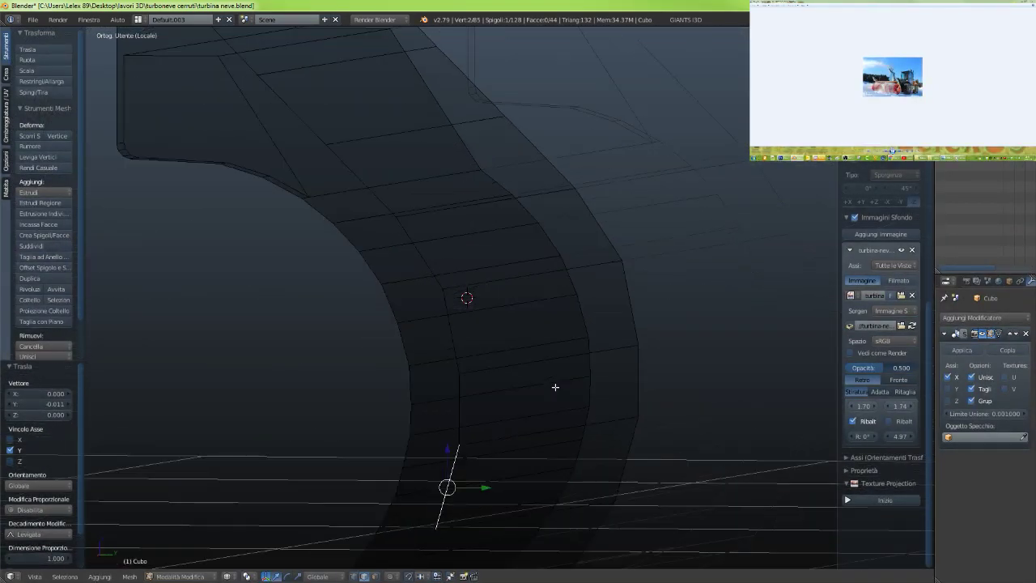
Add the matching edge on the opposite side of the rear segment to the selection and subdivide both edges once
middle_drag(555, 386, 567, 374)
shift+right_click(632, 434)
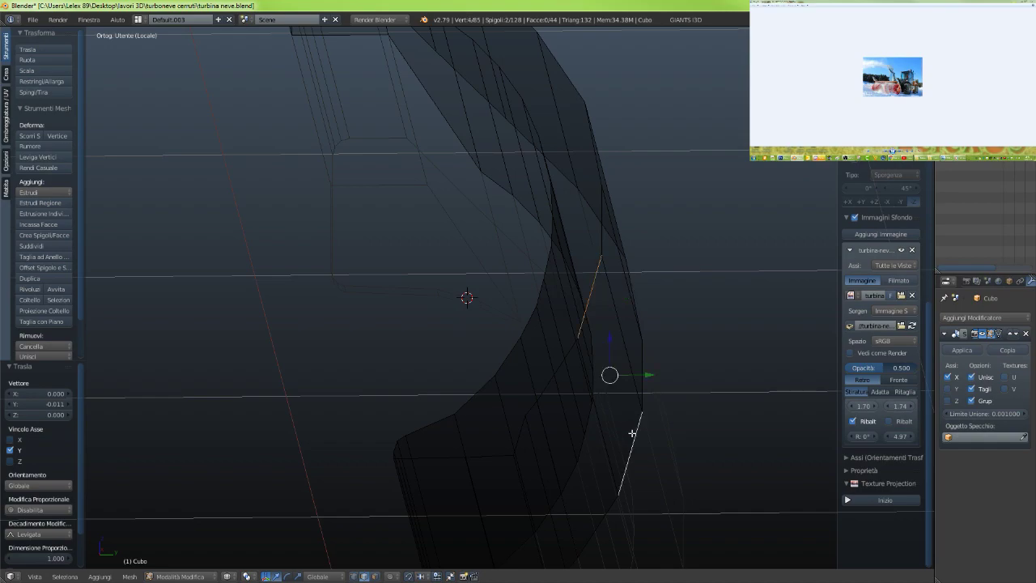
key(KP_3)
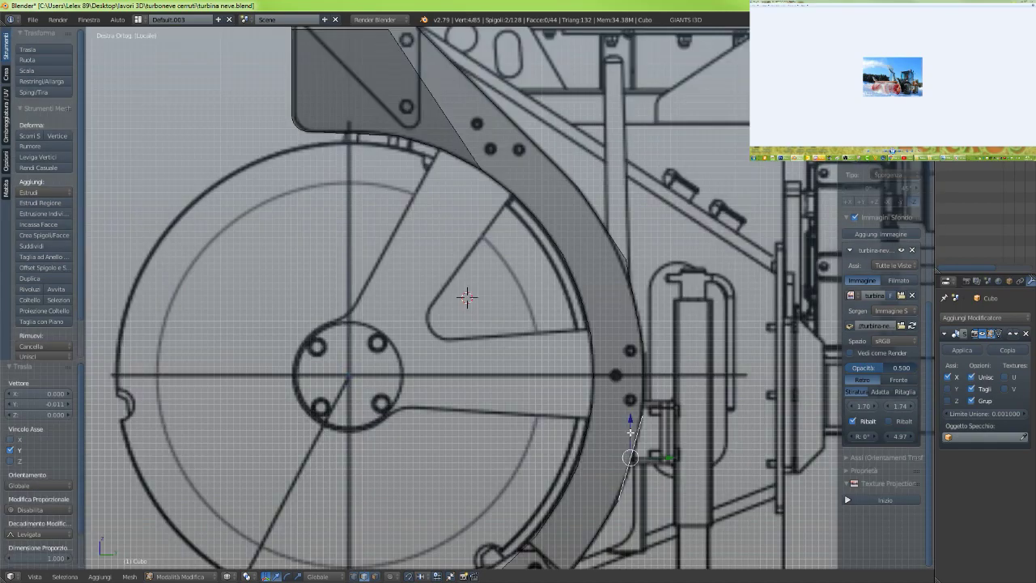
shift+middle_drag(683, 474, 446, 381)
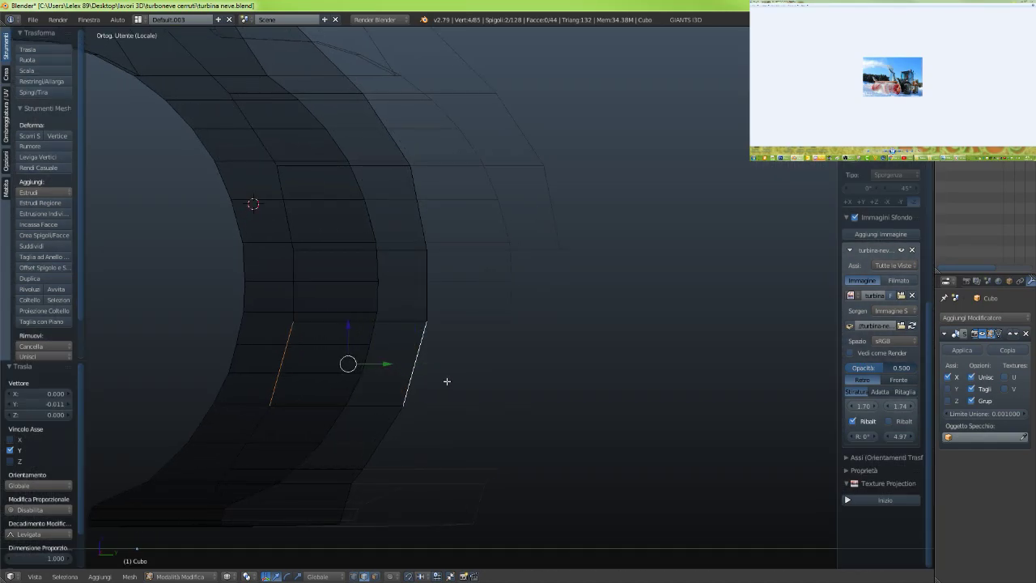
key(w)
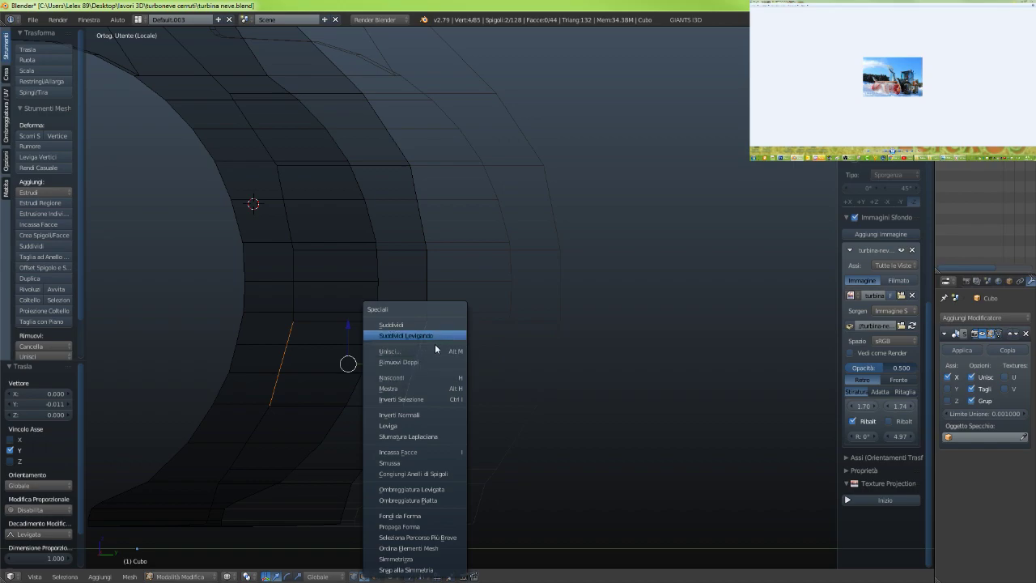
click(392, 325)
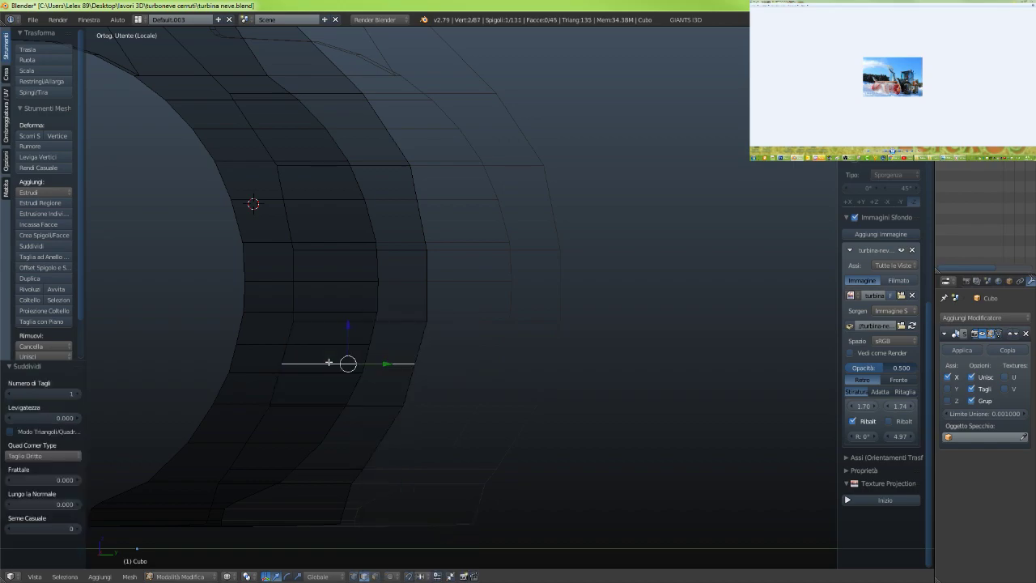
Move the new cross edge of the rear segment 0.004 along Y to follow the housing curve in the right side view
key(KP_3)
scroll(284, 406, up, 4)
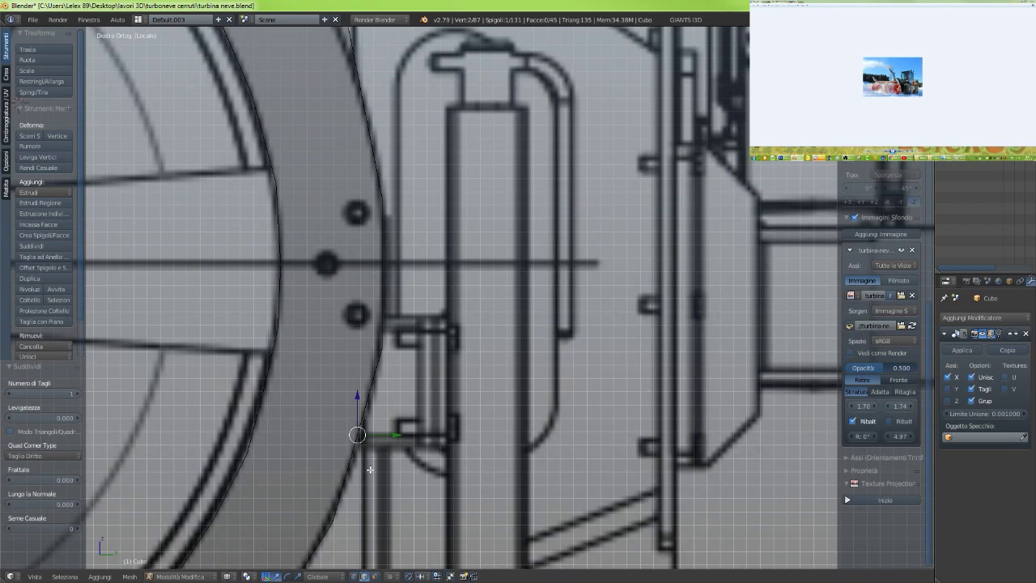
scroll(370, 469, down, 8)
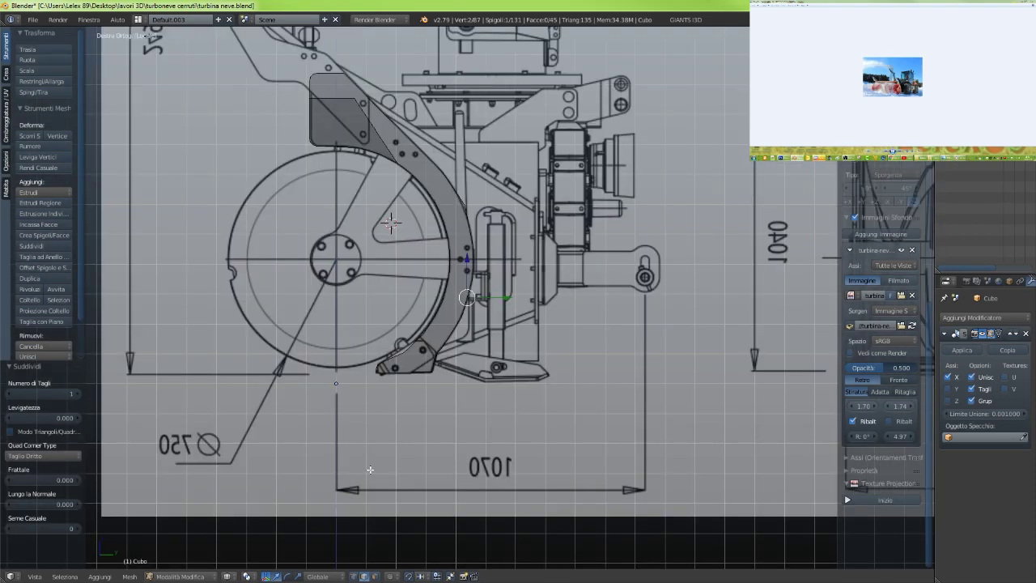
scroll(457, 389, up, 10)
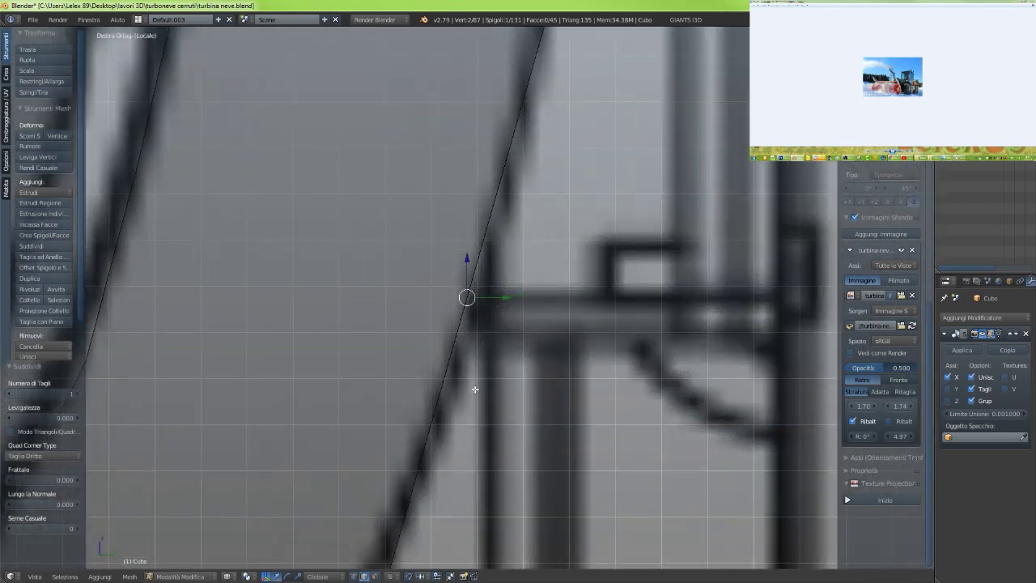
drag(507, 296, 523, 302)
scroll(523, 302, down, 5)
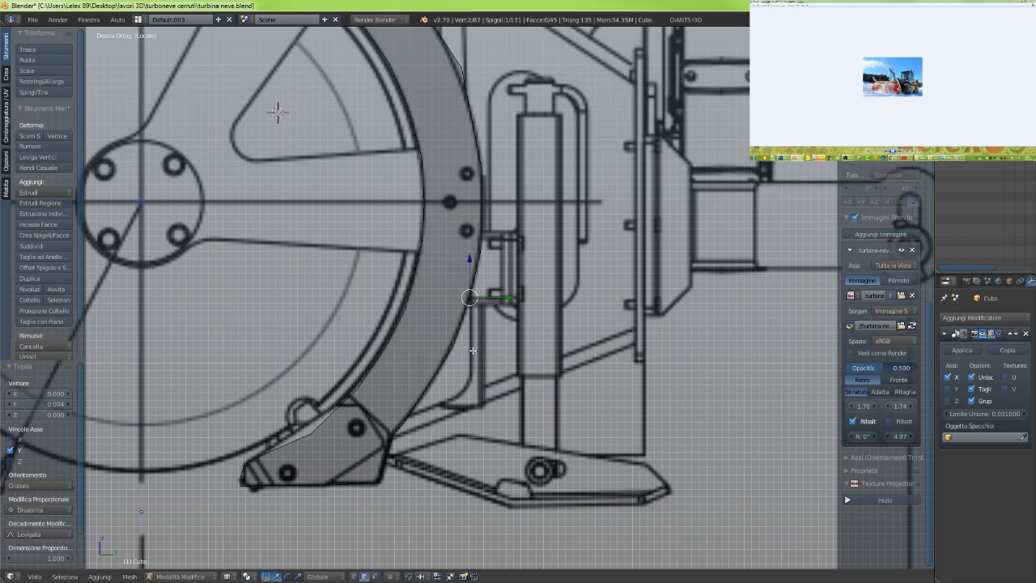
Bring the hidden parts back into view and compare the housing's rear curve with the side-view blueprint in wireframe and solid shading
scroll(472, 350, down, 5)
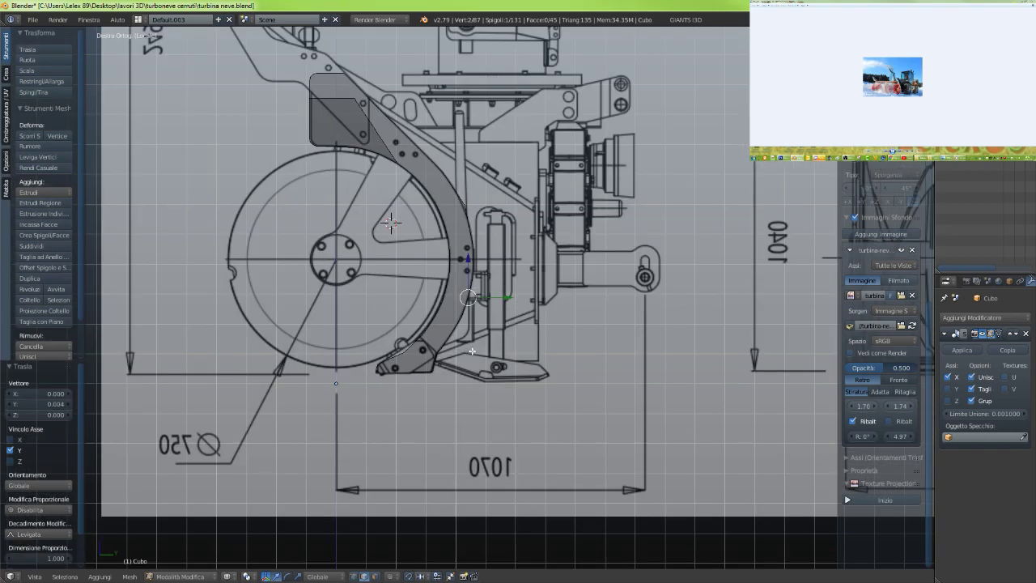
scroll(529, 345, down, 3)
scroll(536, 340, up, 3)
scroll(546, 339, down, 1)
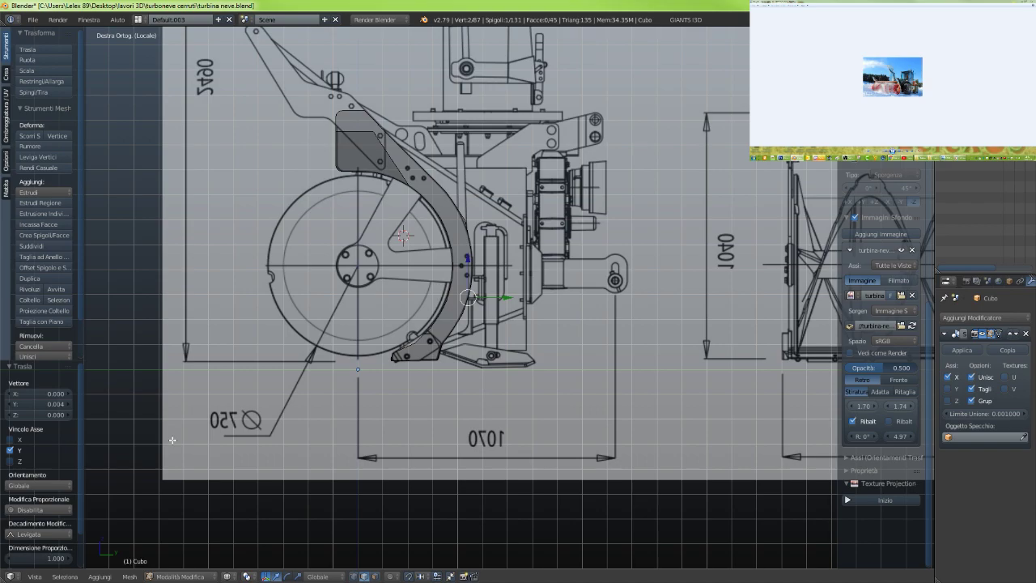
scroll(237, 354, up, 1)
scroll(237, 355, down, 2)
middle_drag(387, 365, 421, 354)
scroll(421, 355, up, 6)
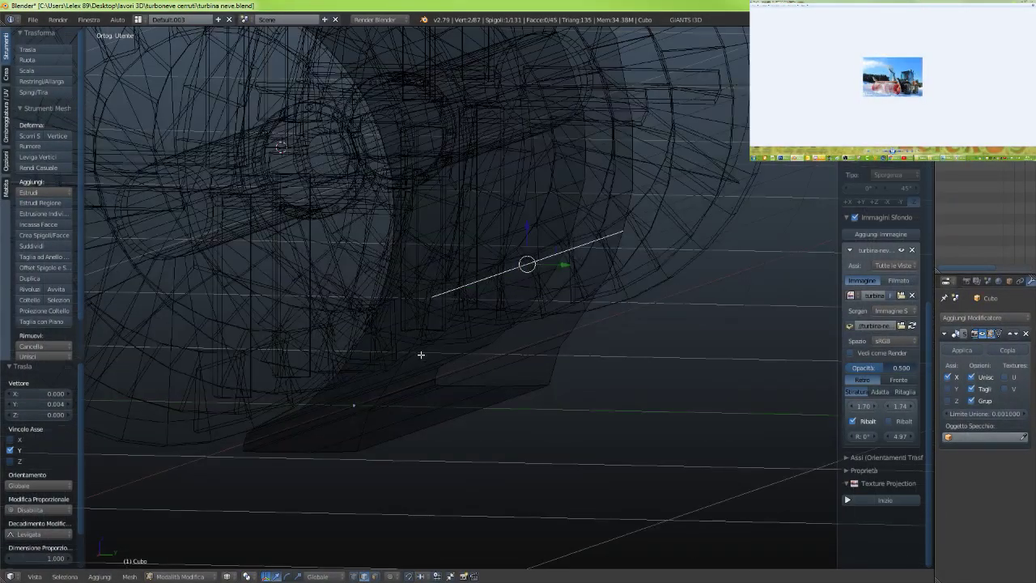
key(KP_3)
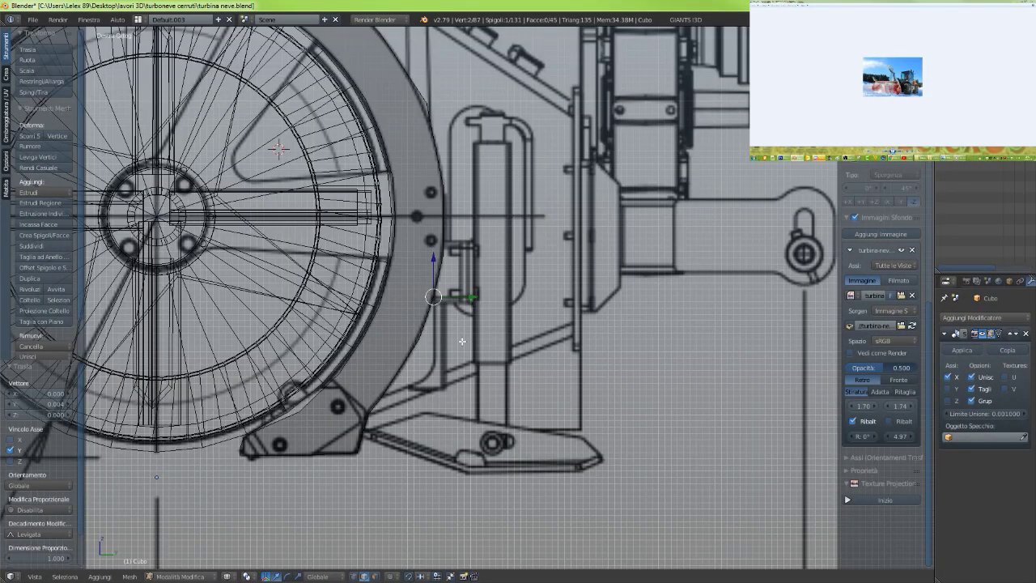
key(z)
scroll(461, 341, down, 3)
key(z)
scroll(462, 341, up, 4)
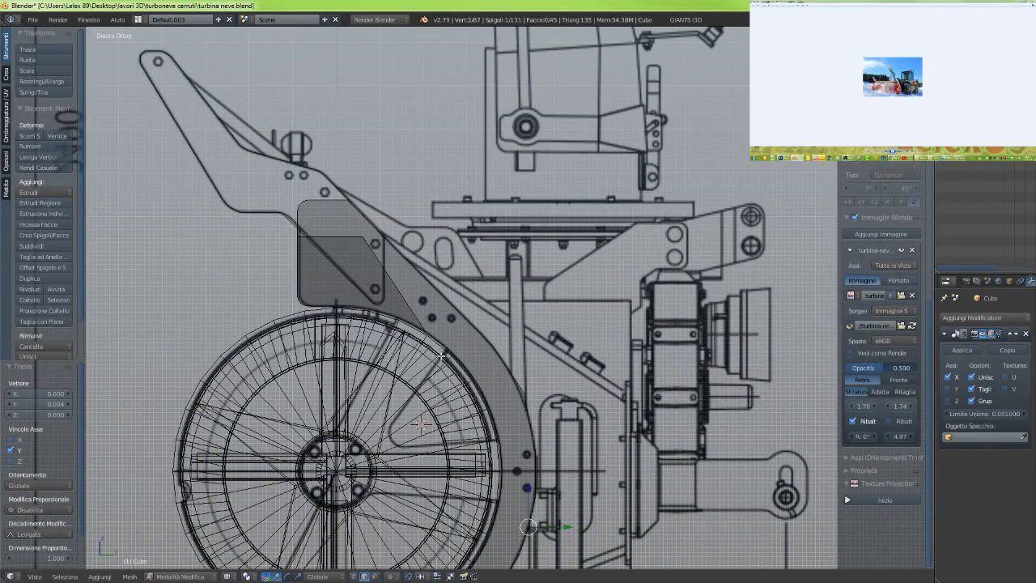
scroll(441, 356, down, 3)
key(z)
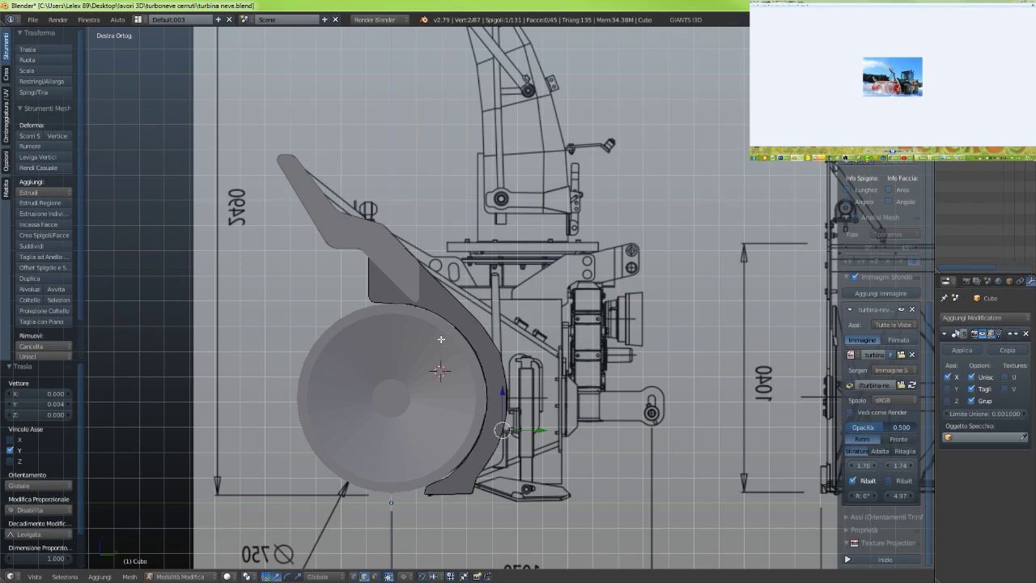
Inspect the housing from an angled view, both isolated and together with the drum and side arms
middle_drag(442, 339, 466, 307)
key(Tab)
key(Tab)
key(KP_Divide)
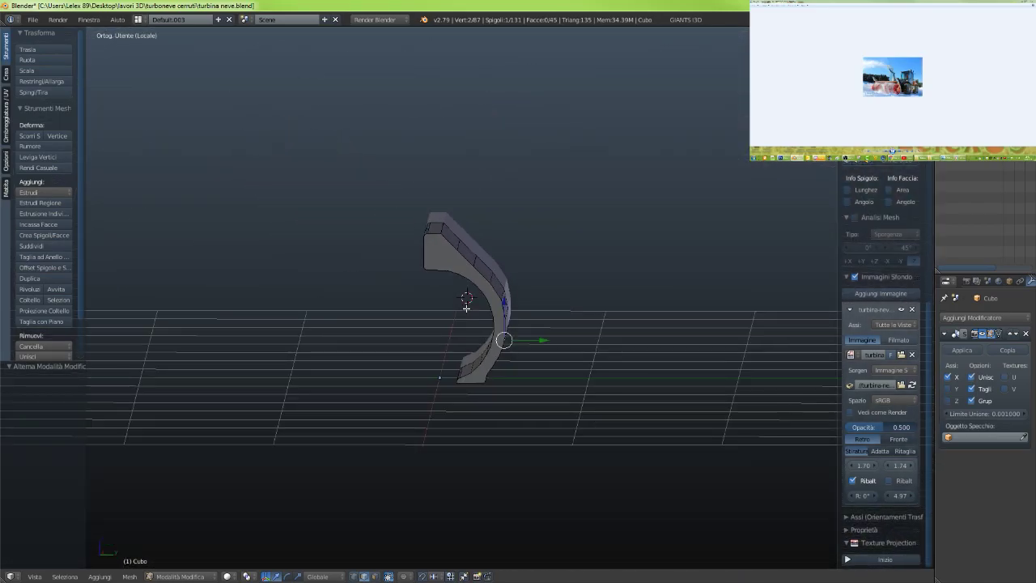
key(KP_Divide)
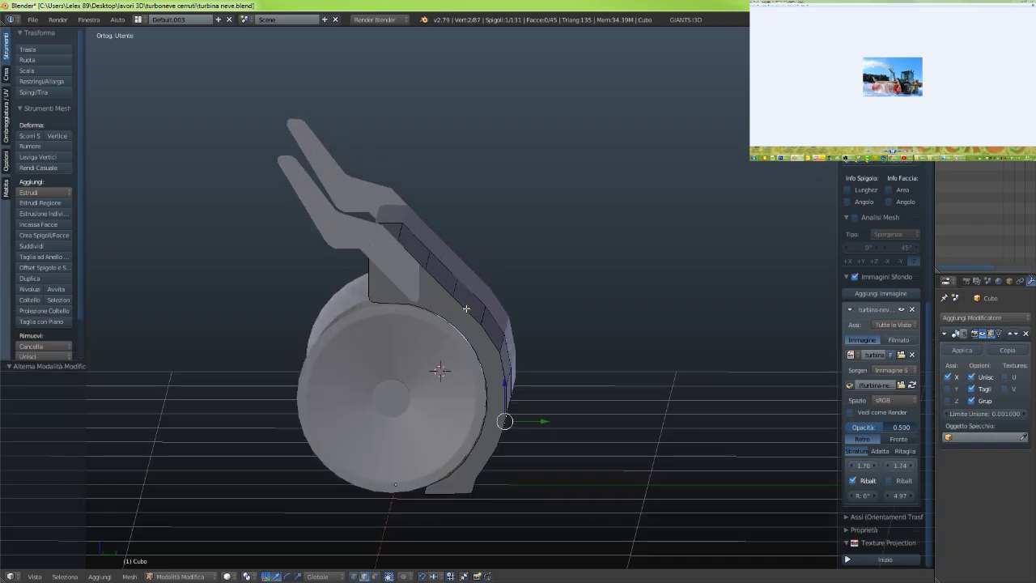
key(KP_3)
key(z)
scroll(457, 350, up, 4)
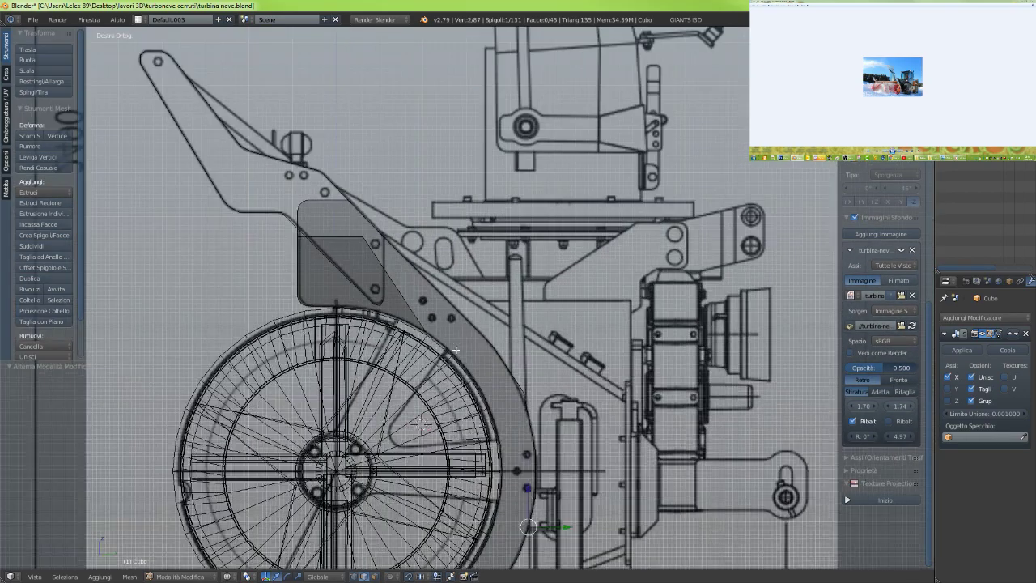
Compare the drum and housing with the blueprint's side and front drawings in the right and front views
scroll(422, 425, down, 2)
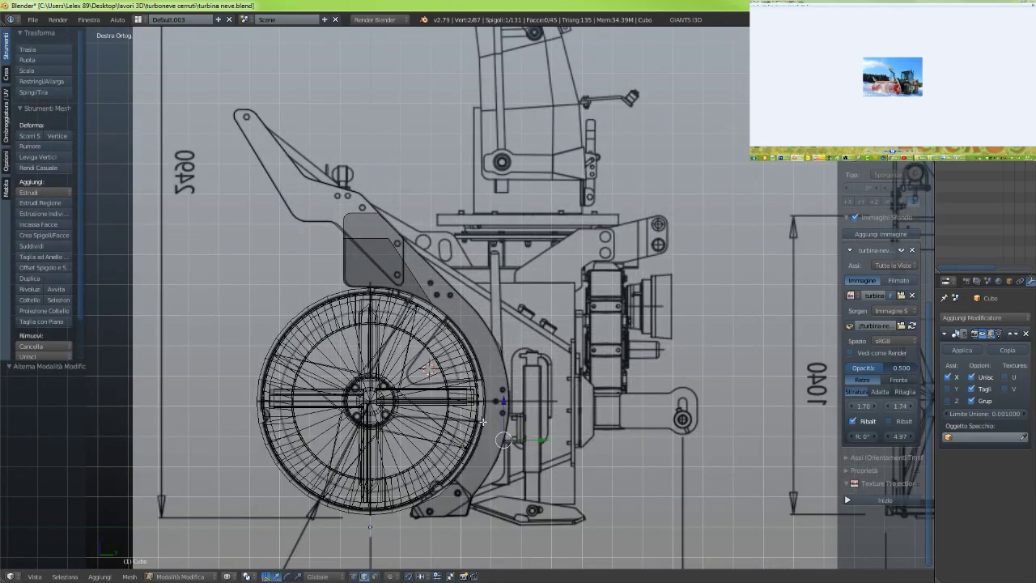
shift+middle_drag(483, 421, 430, 367)
scroll(449, 387, up, 2)
scroll(452, 389, down, 3)
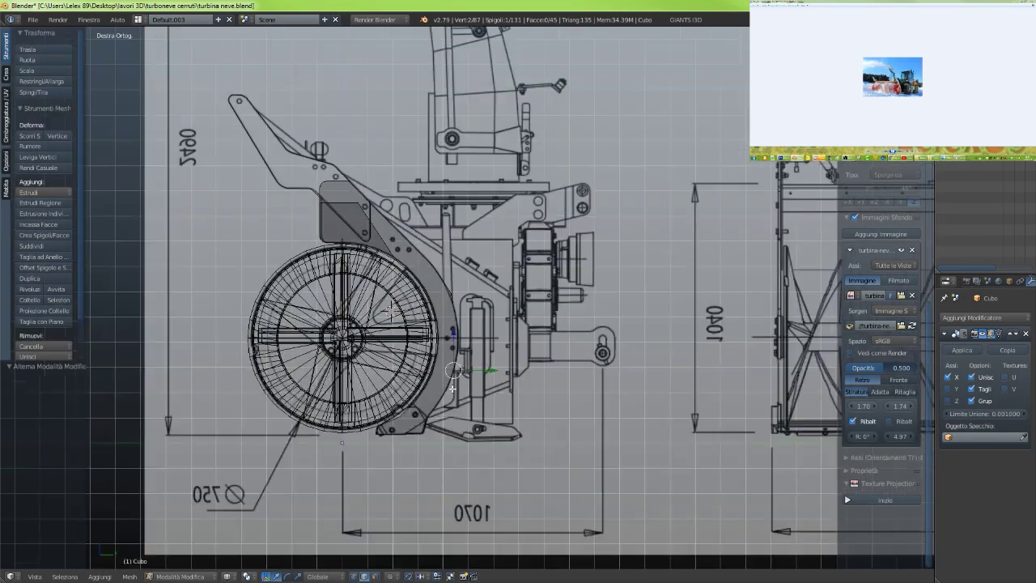
scroll(452, 388, down, 3)
shift+middle_drag(545, 378, 263, 357)
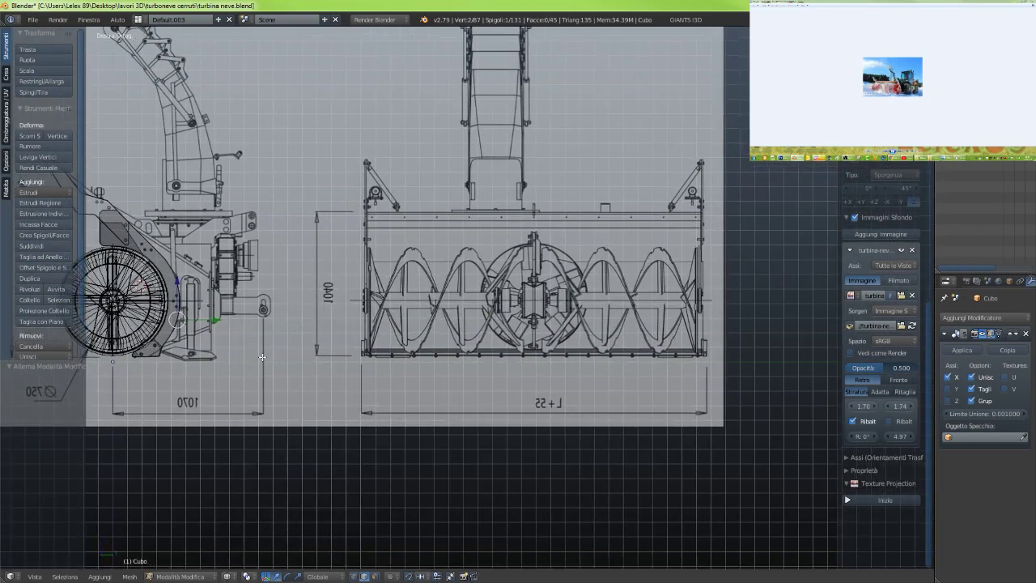
key(KP_1)
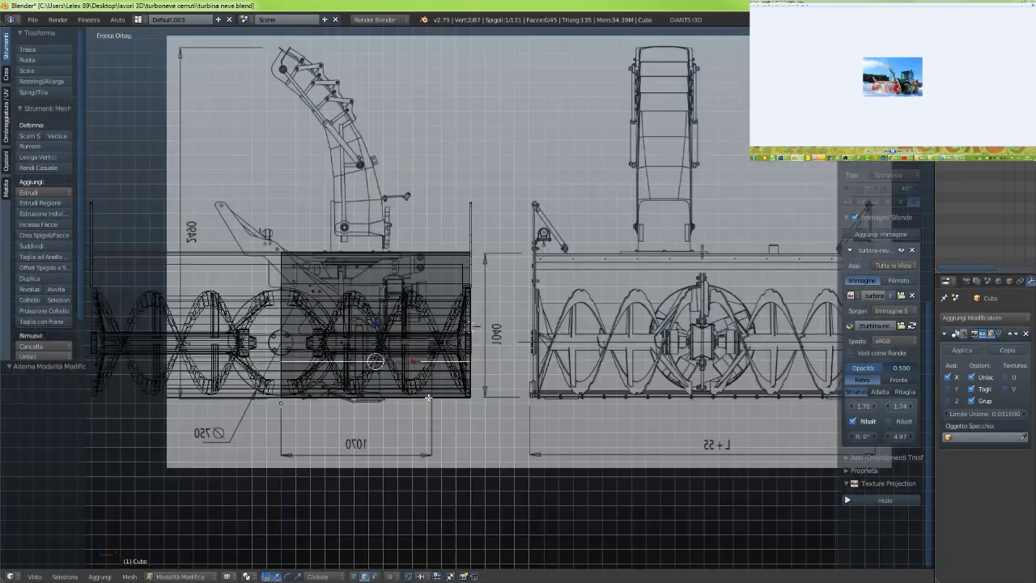
scroll(428, 397, down, 2)
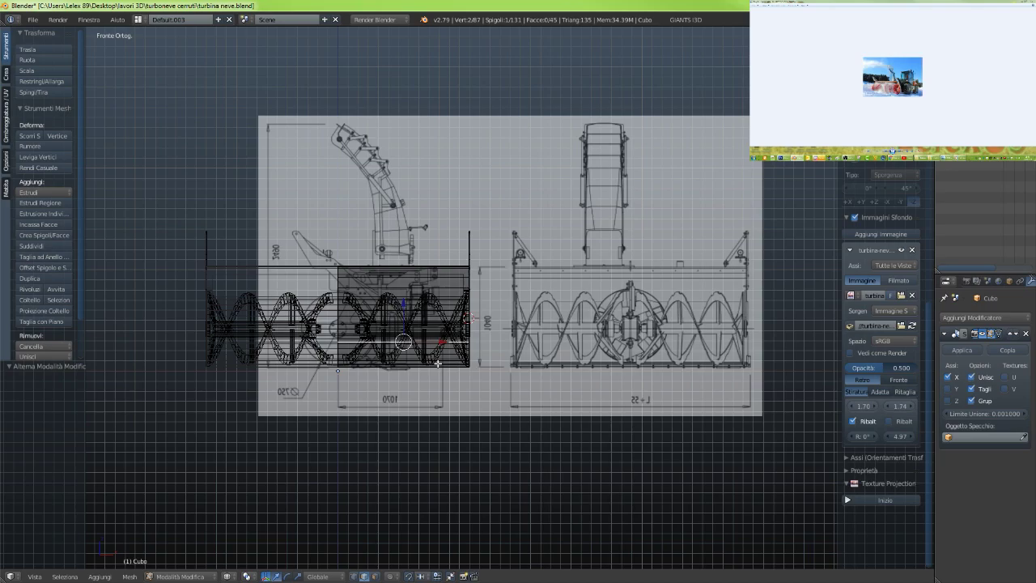
key(KP_3)
scroll(373, 363, up, 5)
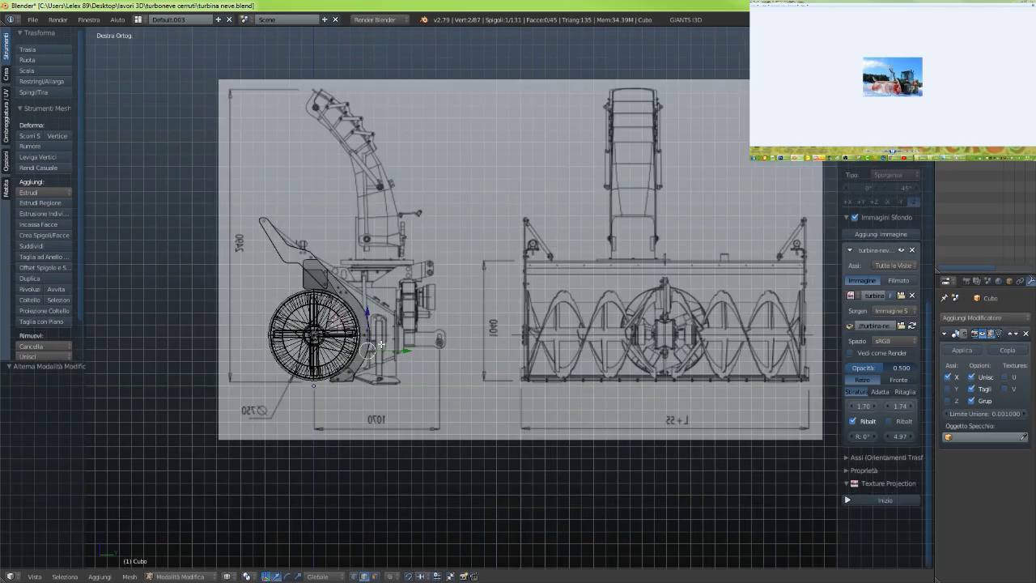
Bevel the housing's rear cross edge just above the drum's centre line with an offset of 0.048 and 2 segments
mouse_move(373, 363)
shift+middle_down()
mouse_move(549, 278)
mouse_move(615, 317)
shift+middle_up()
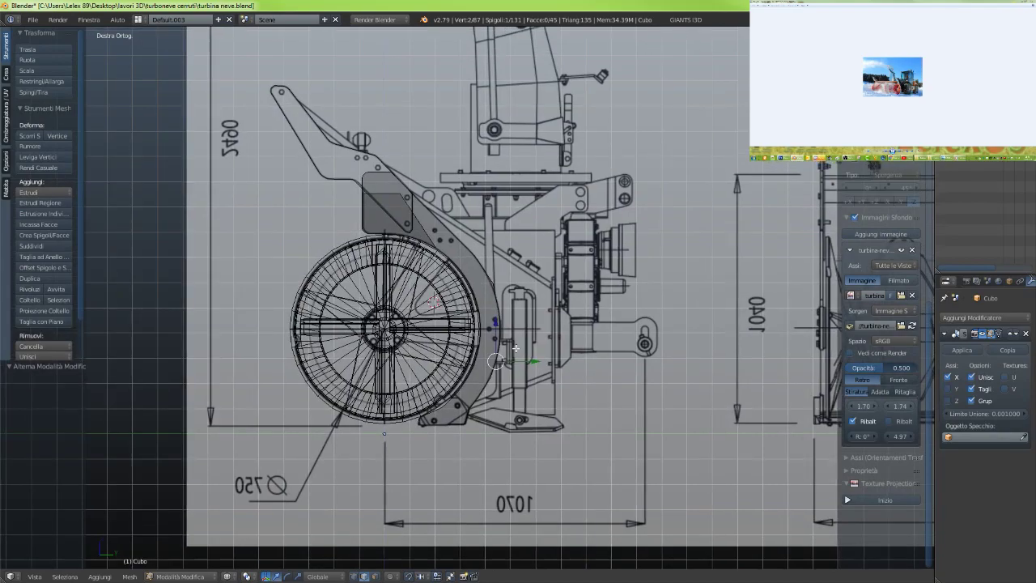
scroll(469, 355, up, 1)
scroll(470, 354, up, 2)
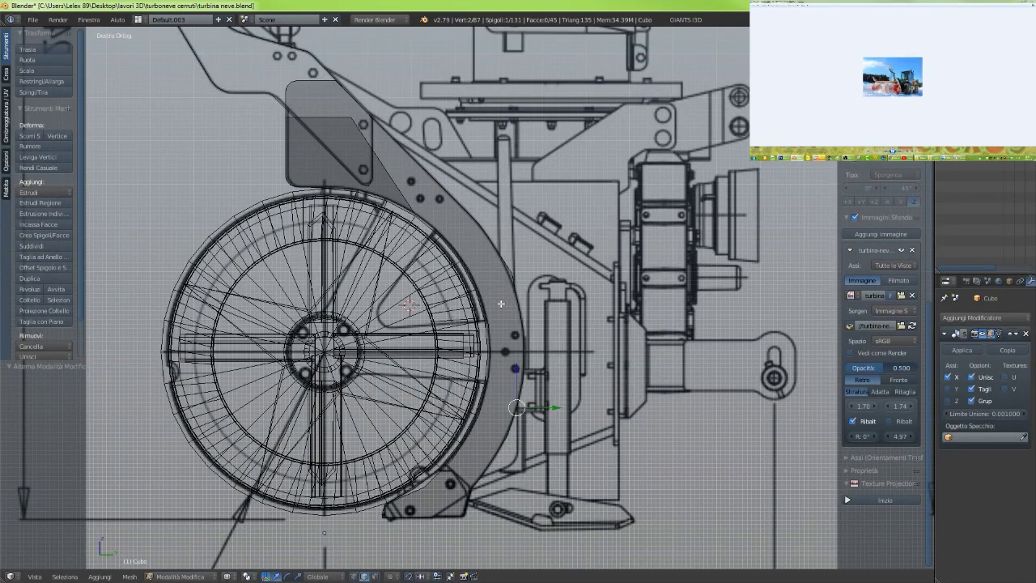
scroll(504, 304, up, 3)
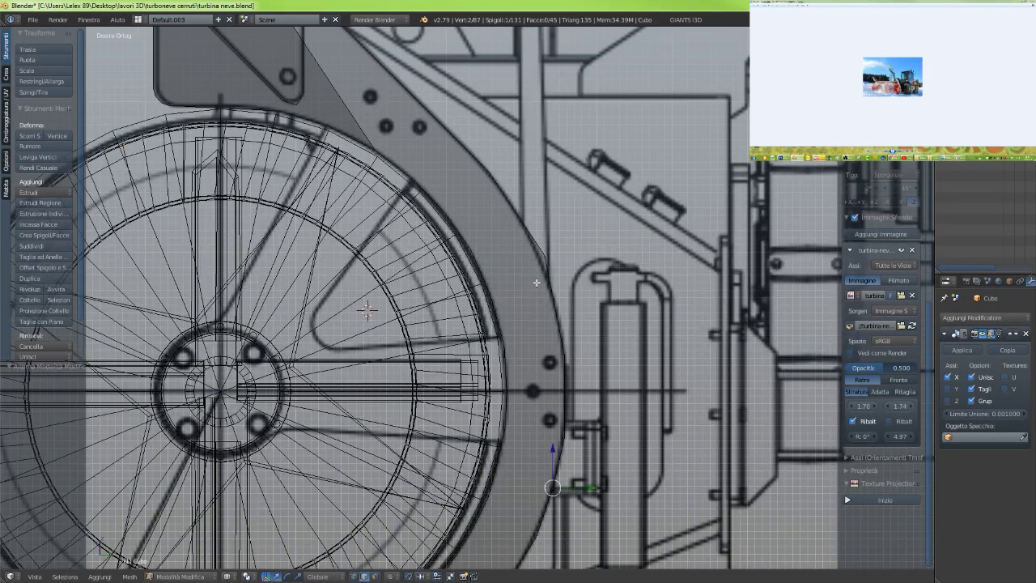
shift+middle_drag(536, 283, 497, 296)
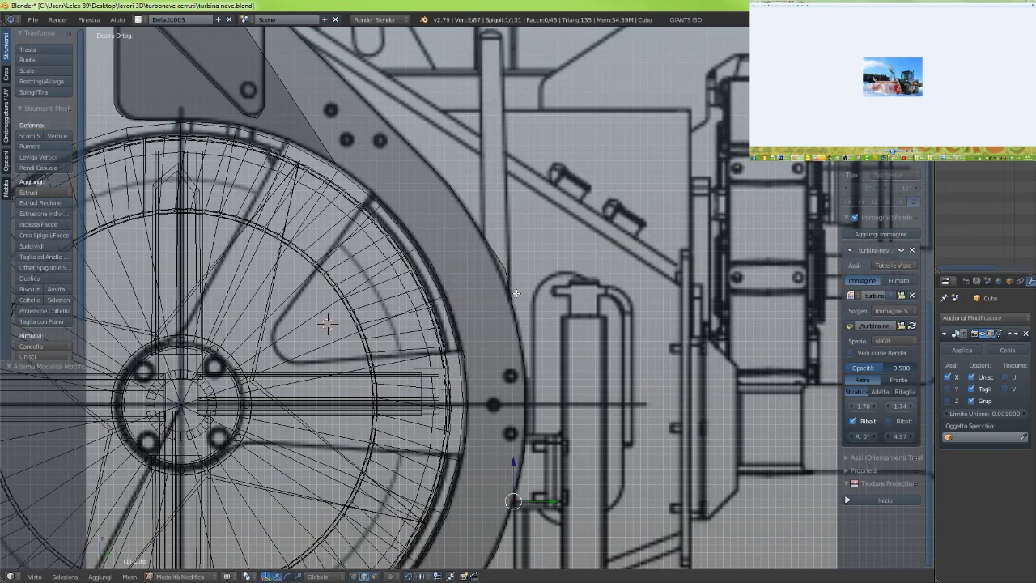
middle_drag(516, 294, 508, 295)
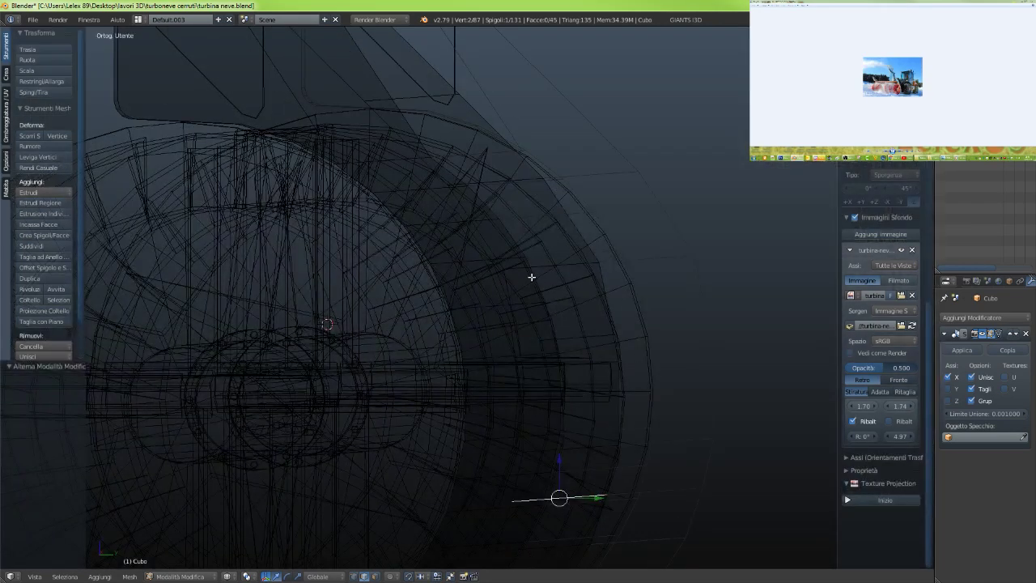
right_click(538, 270)
key(KP_3)
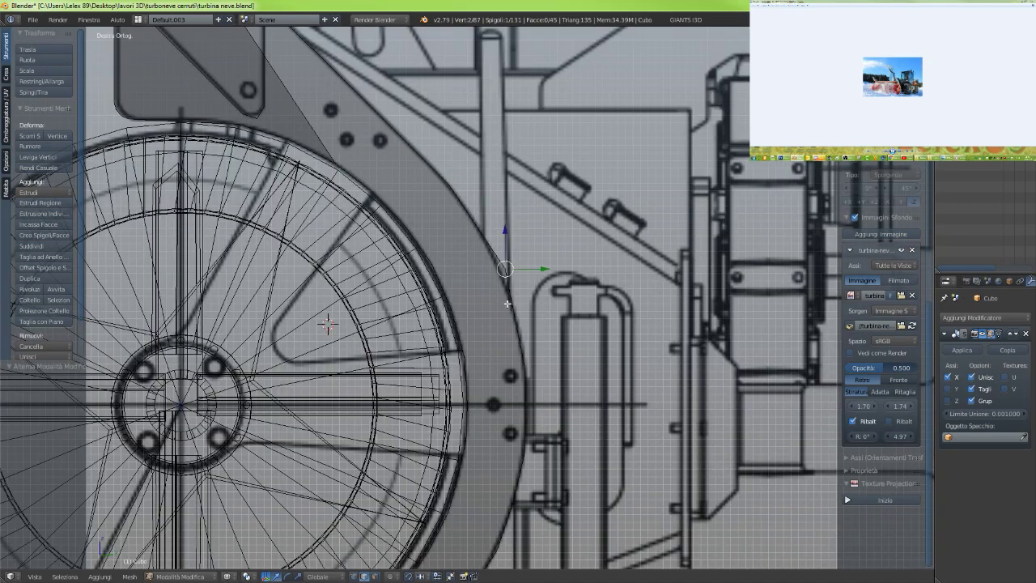
key(ctrl+b)
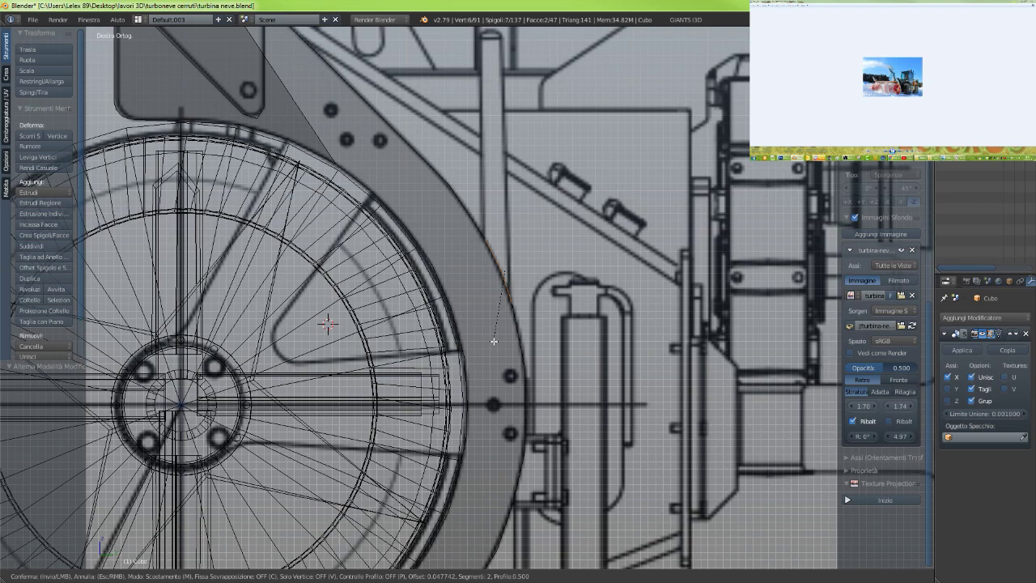
click(493, 342)
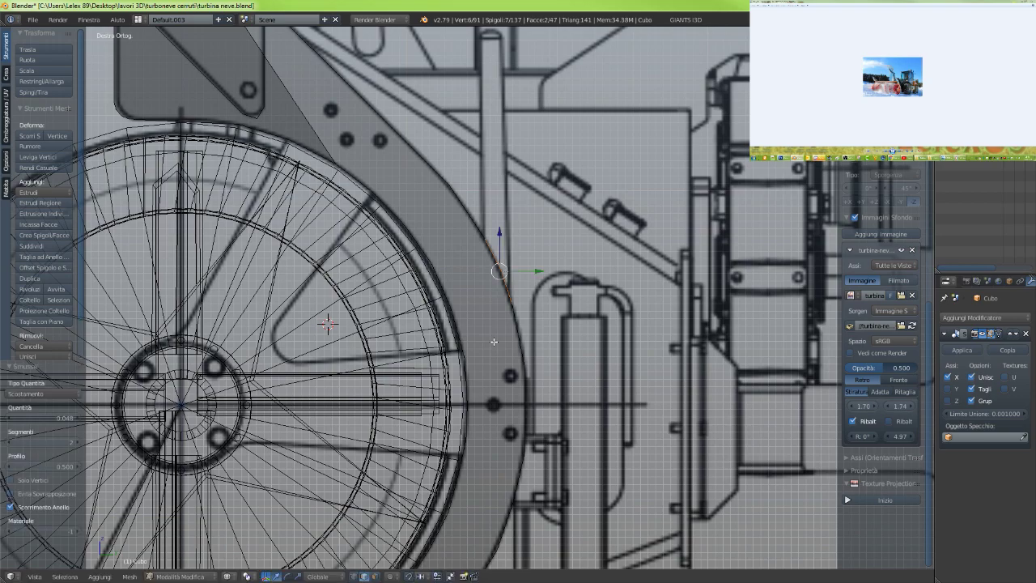
Examine the bevelled faces on the housing's rear curve from an angled view and against the side drawing
mouse_move(496, 338)
middle_down()
mouse_move(483, 331)
mouse_move(477, 343)
mouse_move(493, 344)
middle_up()
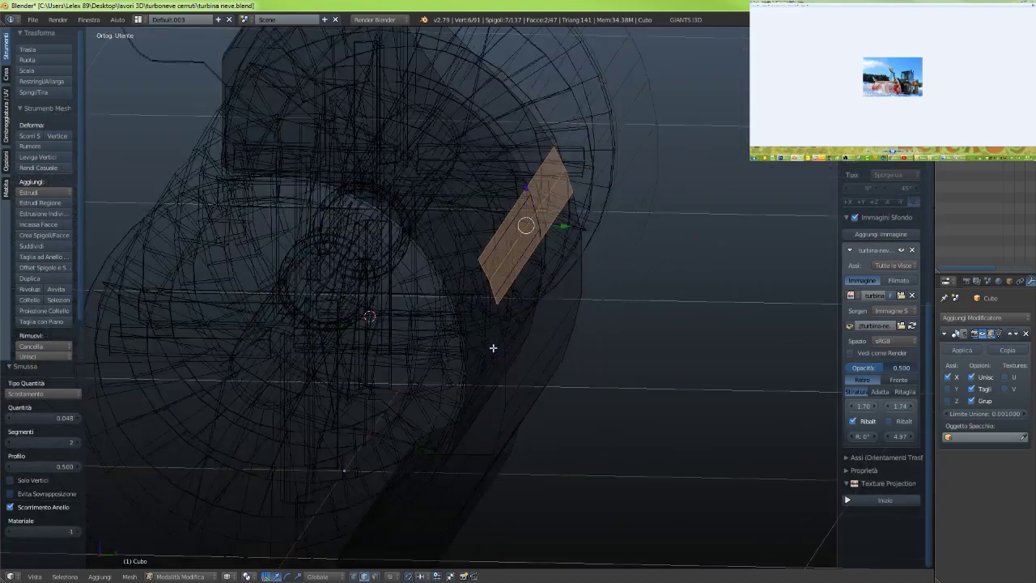
key(z)
key(z)
key(KP_3)
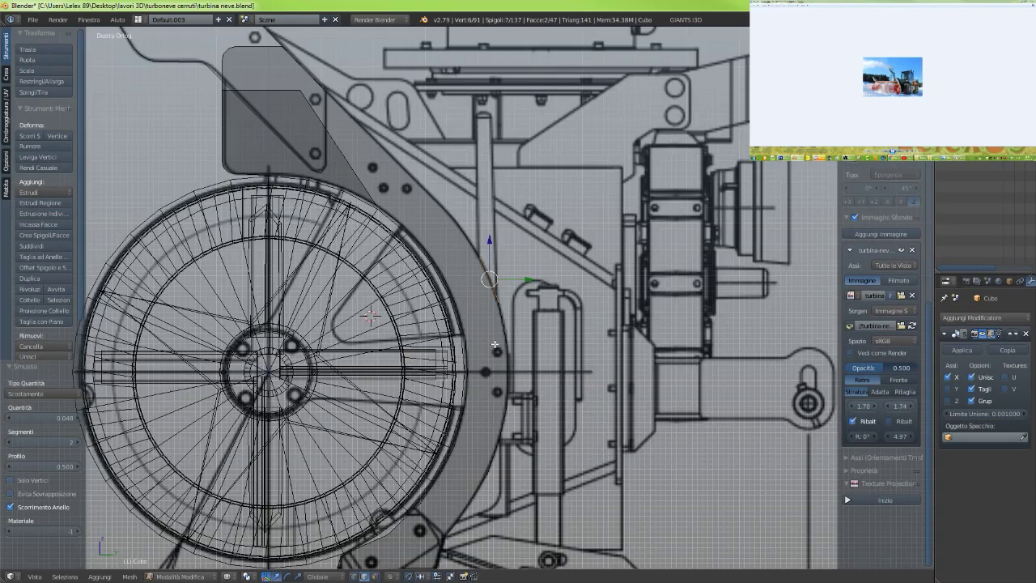
scroll(494, 345, down, 2)
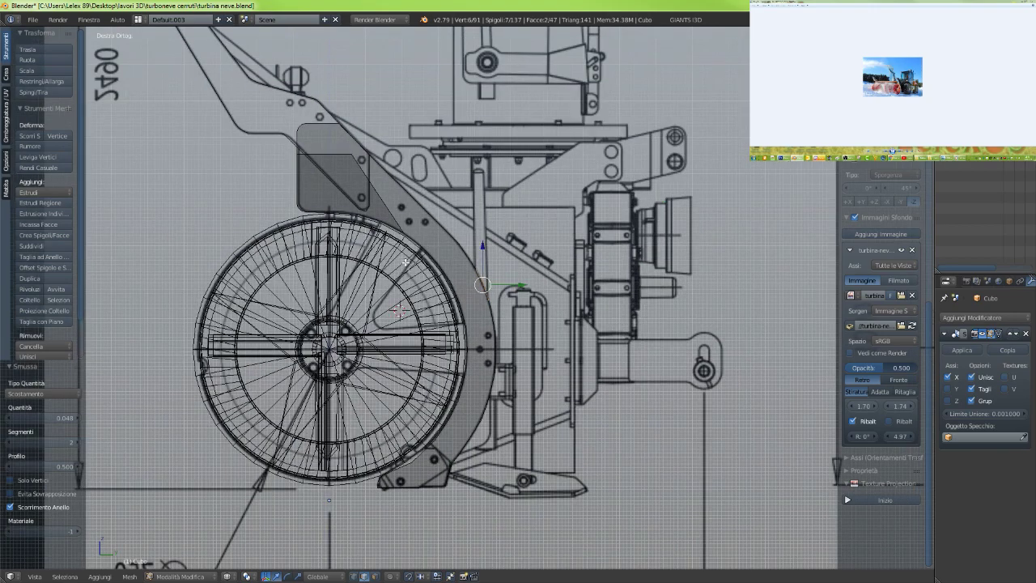
scroll(433, 279, down, 3)
middle_drag(433, 280, 423, 283)
key(z)
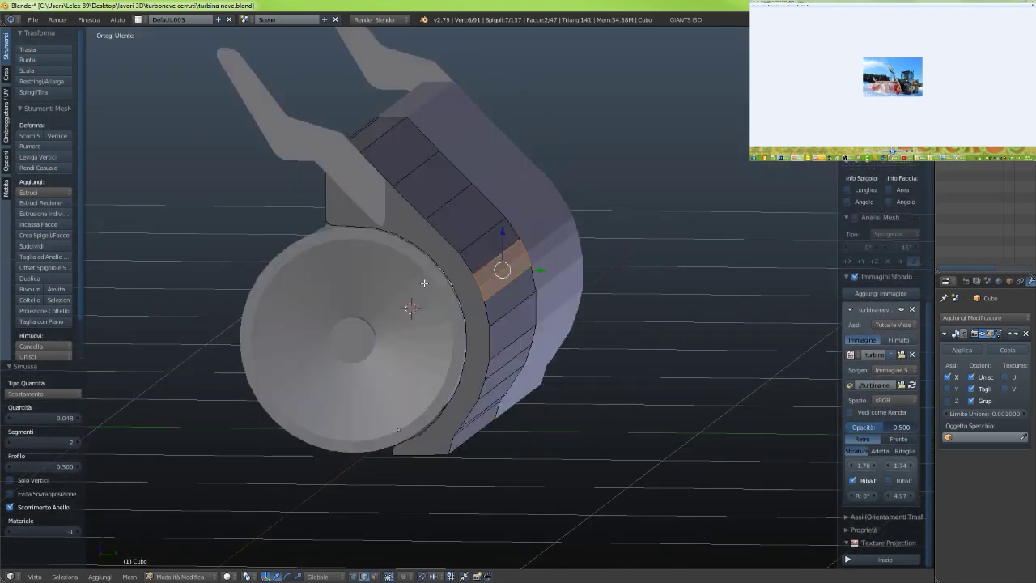
Check the housing's smoothed rear outline against the blueprint in the right side view, alternating solid and wireframe shading
key(KP_3)
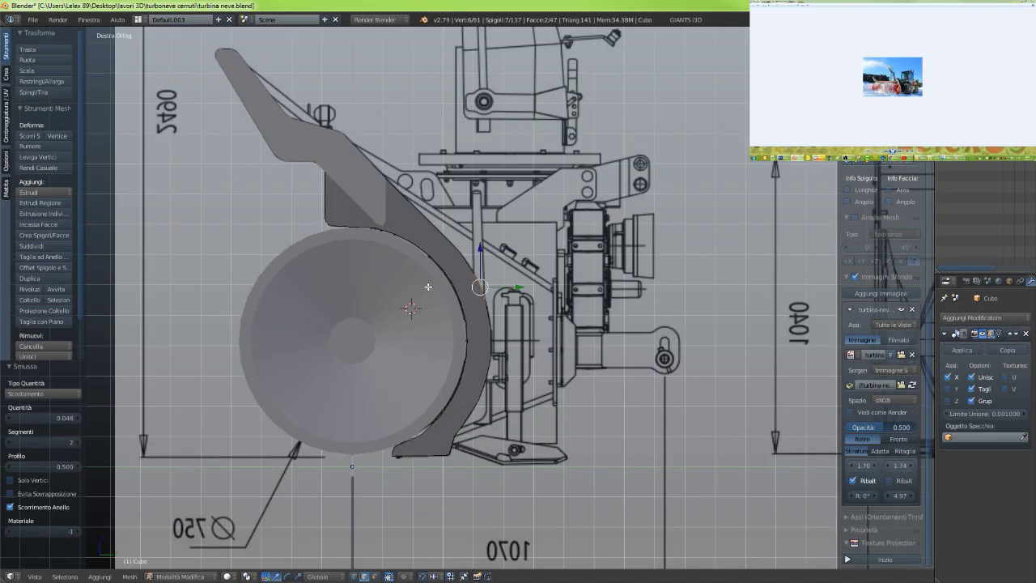
key(z)
scroll(427, 279, up, 3)
scroll(431, 272, down, 1)
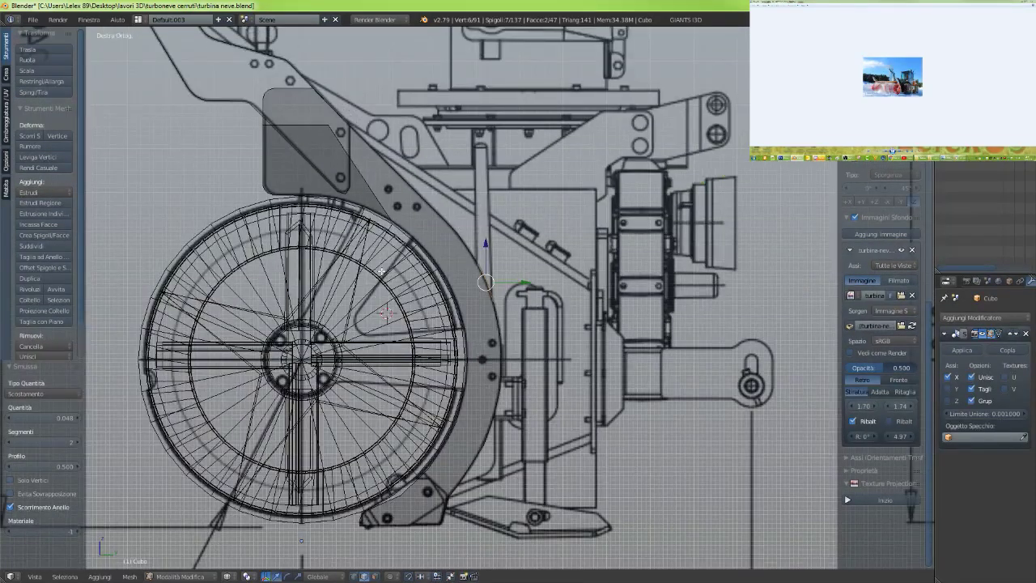
scroll(377, 296, up, 1)
scroll(350, 249, up, 1)
shift+middle_drag(349, 249, 487, 238)
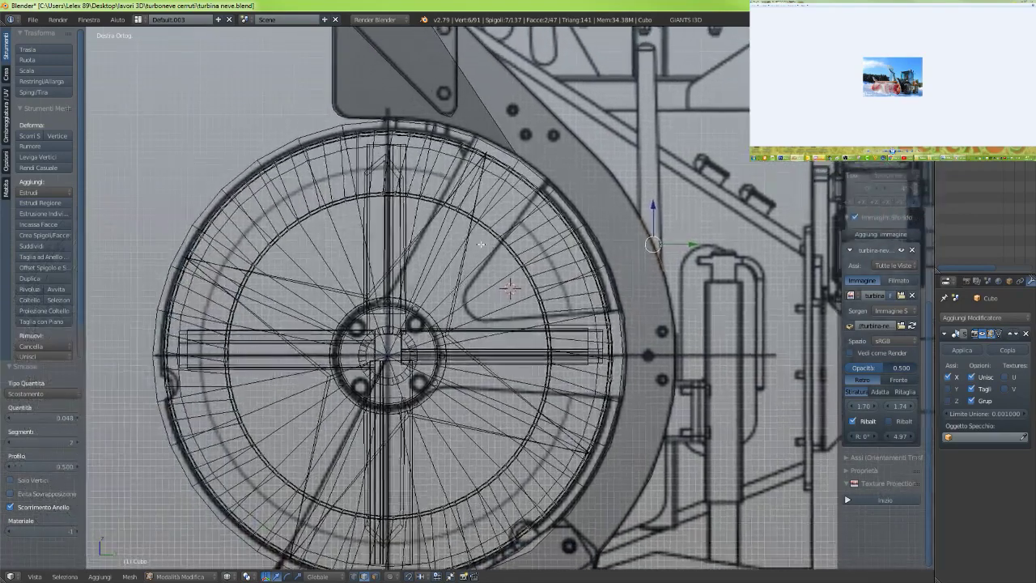
key(z)
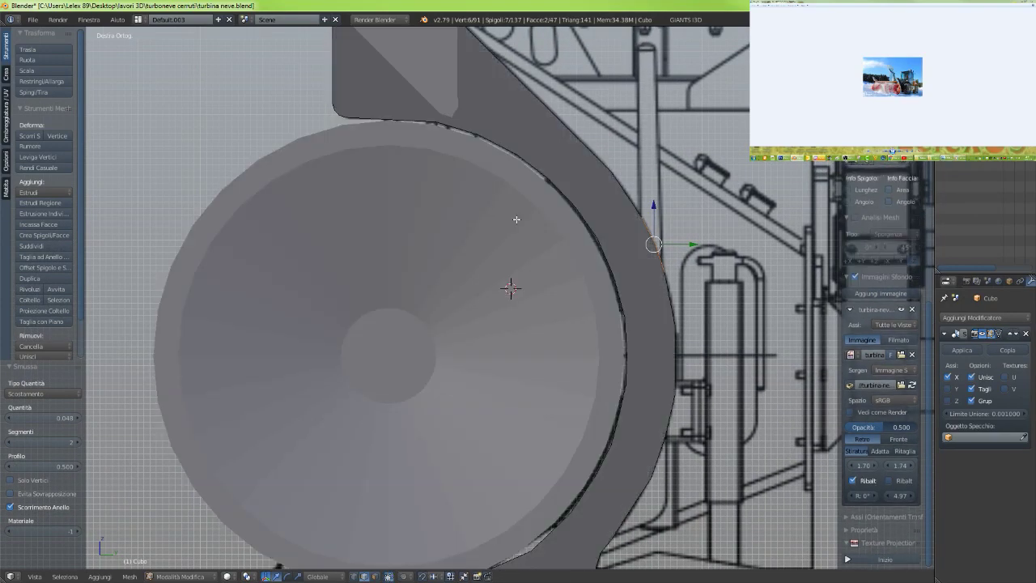
key(z)
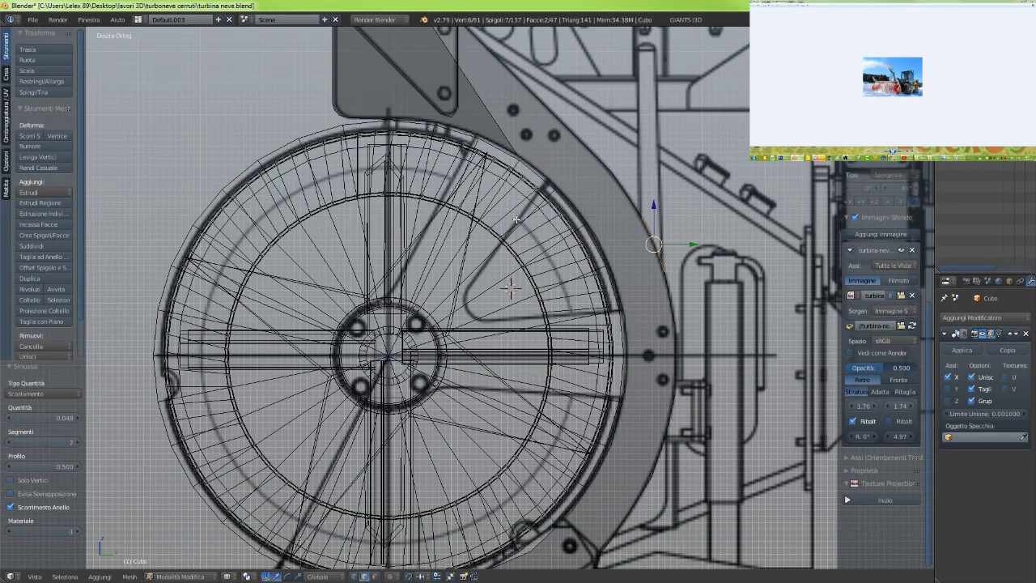
key(z)
key(z)
key(z)
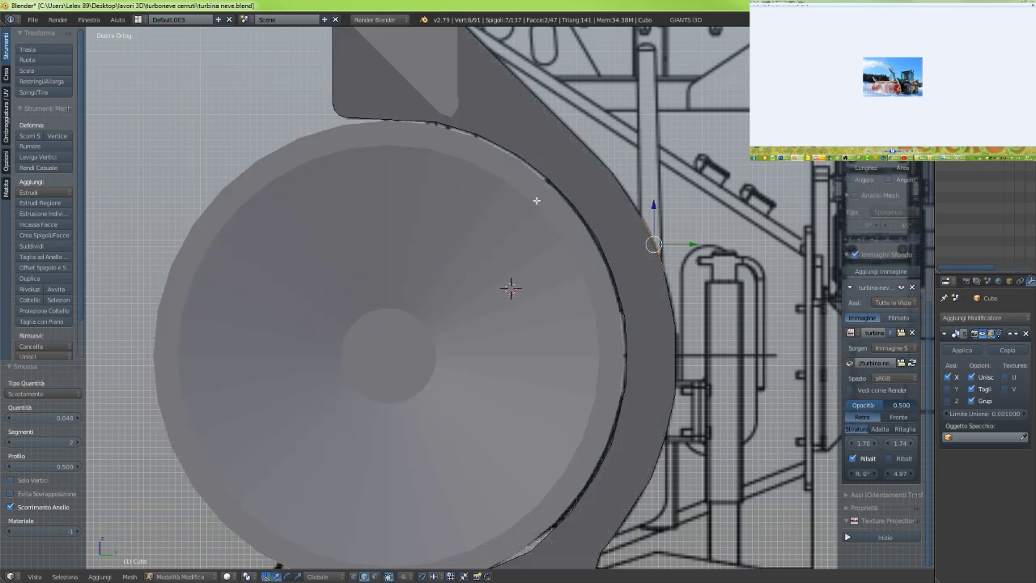
key(z)
key(z)
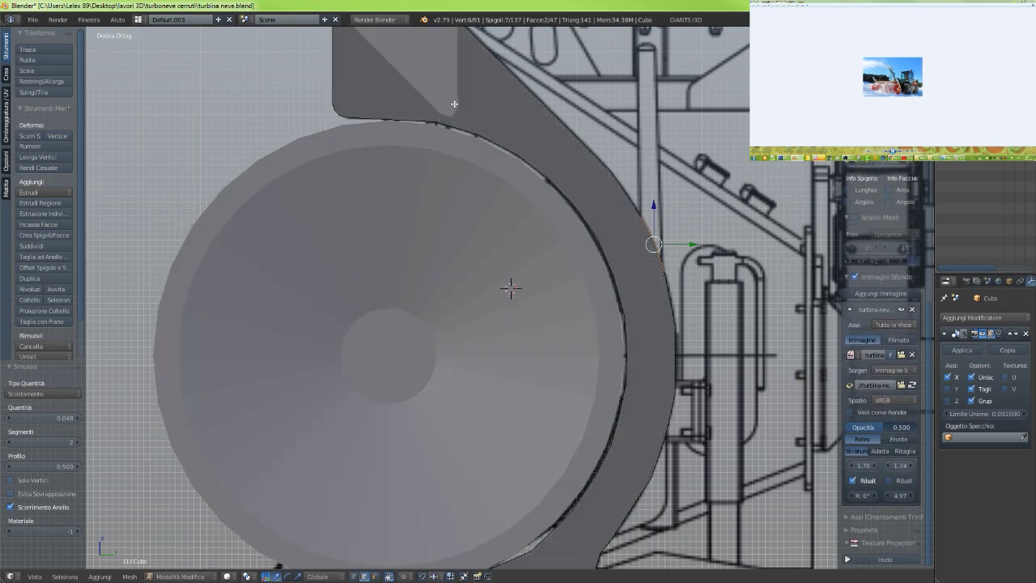
Finish editing the housing mesh and return to Object Mode in an angled view of the side plate
right_click(454, 104)
scroll(457, 128, down, 2)
middle_drag(457, 128, 450, 166)
key(Tab)
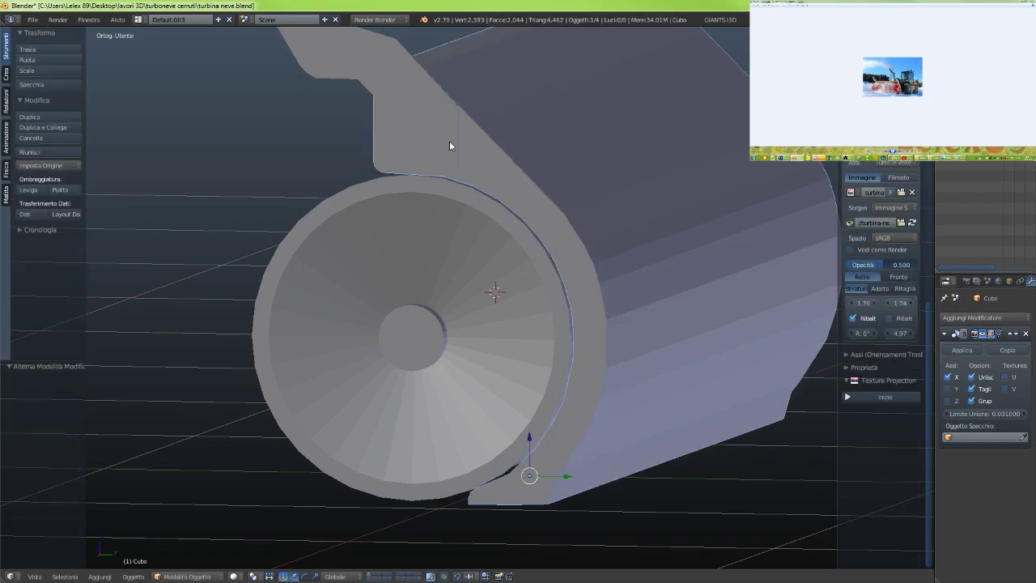
Duplicate the lower corner vertex of the small plate above the drum 0.090 along Y and separate it into its own object
right_click(449, 141)
key(Tab)
scroll(453, 158, up, 3)
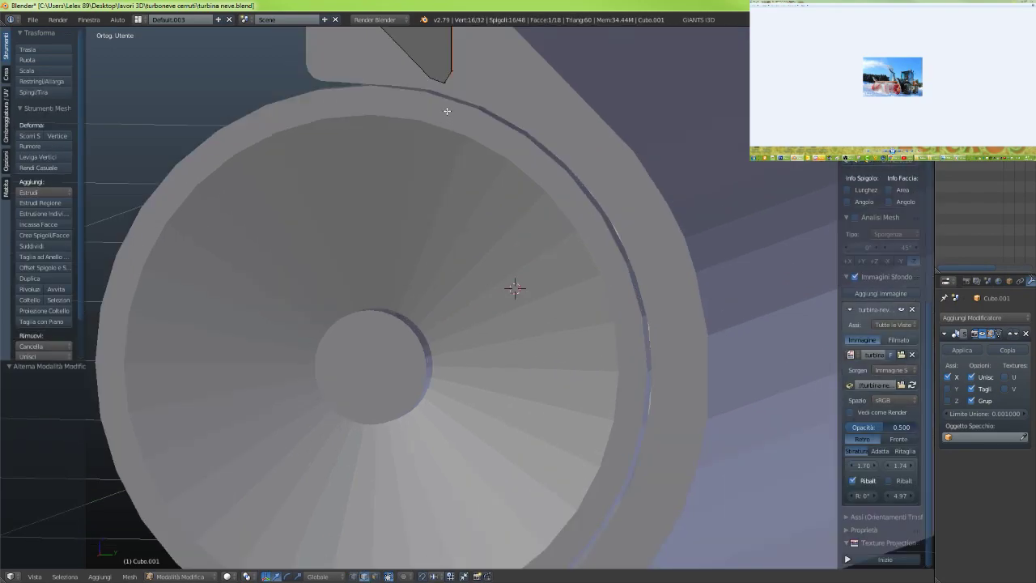
shift+middle_drag(446, 109, 441, 162)
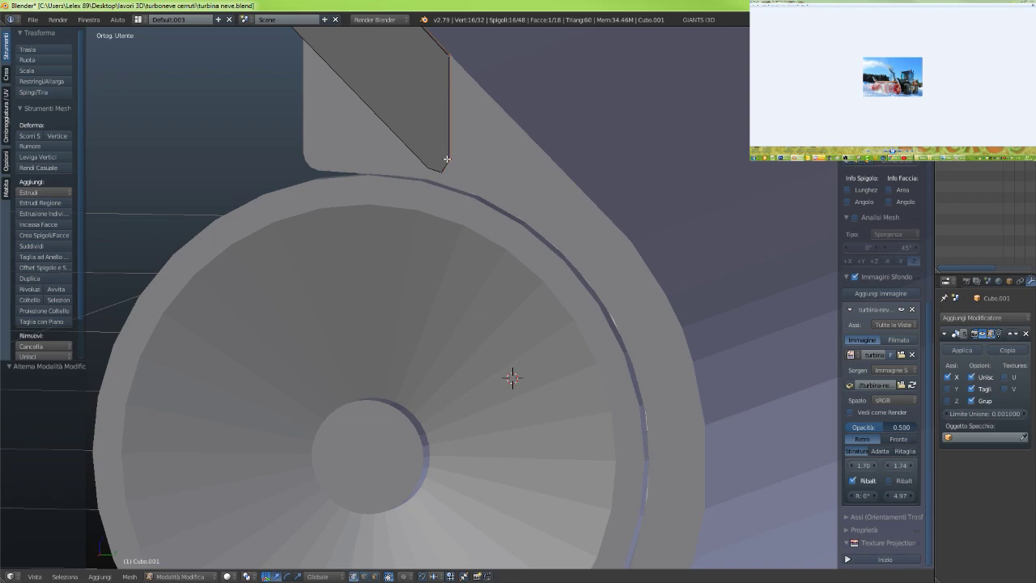
right_click(447, 162)
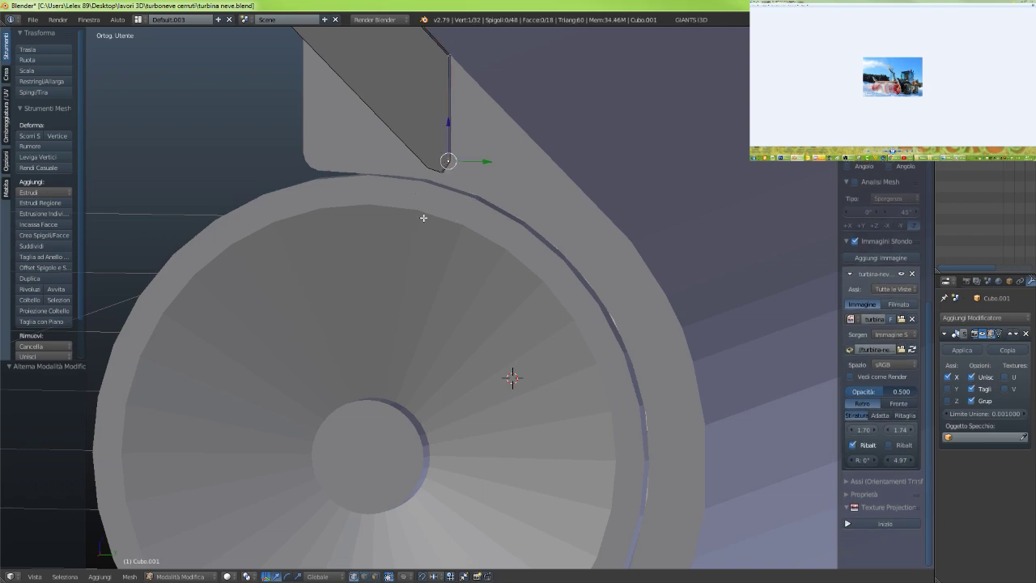
key(e)
key(y)
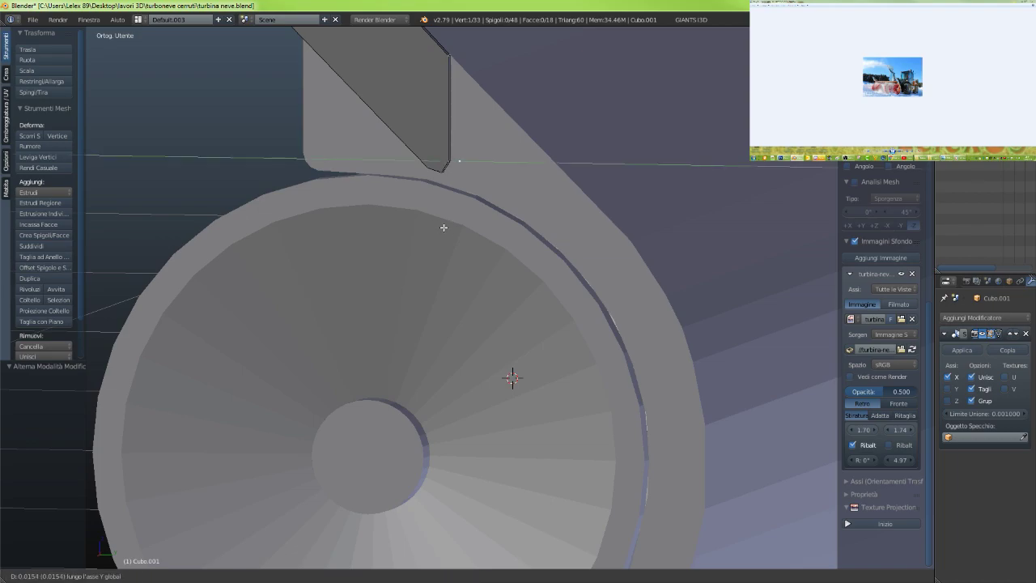
click(497, 241)
key(x)
click(497, 241)
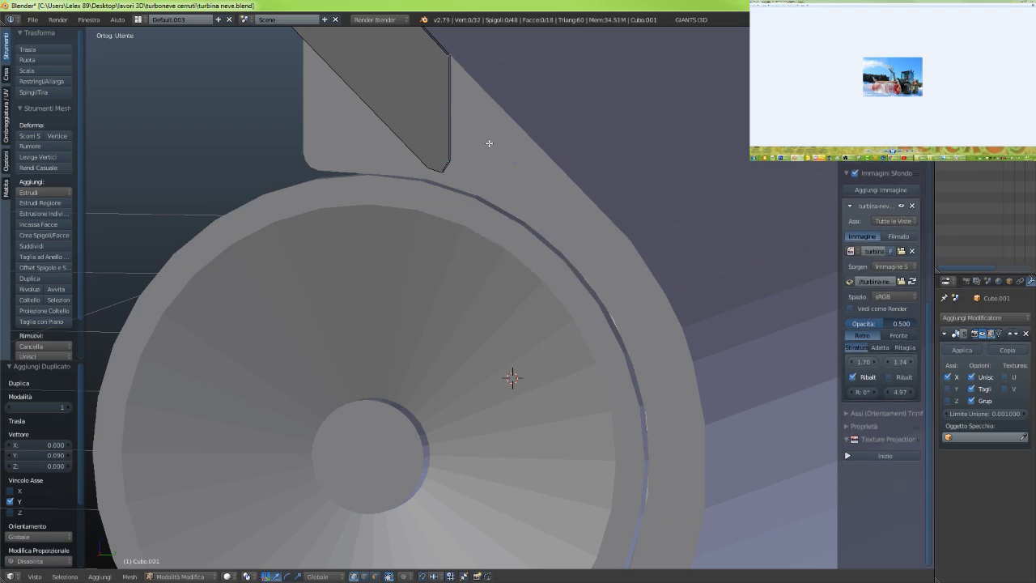
key(Tab)
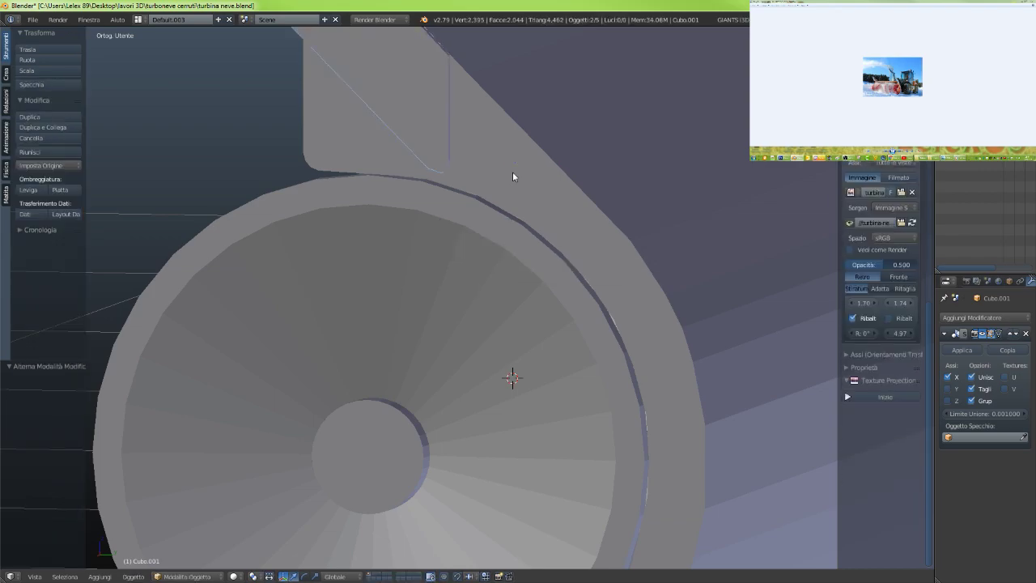
Open the separated vertex object for editing in the right side view with wireframe shading
right_click(515, 162)
key(Tab)
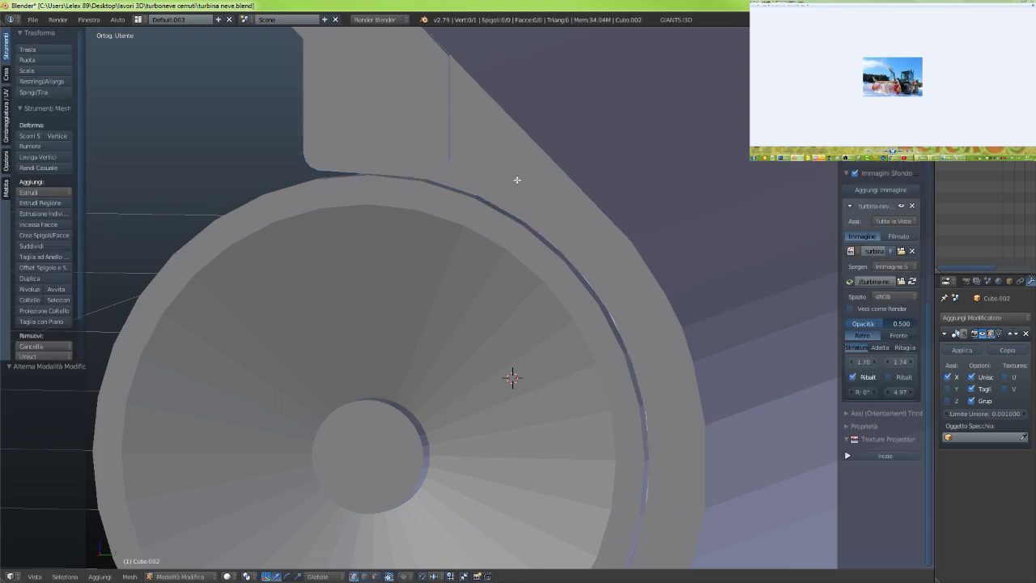
scroll(517, 195, up, 2)
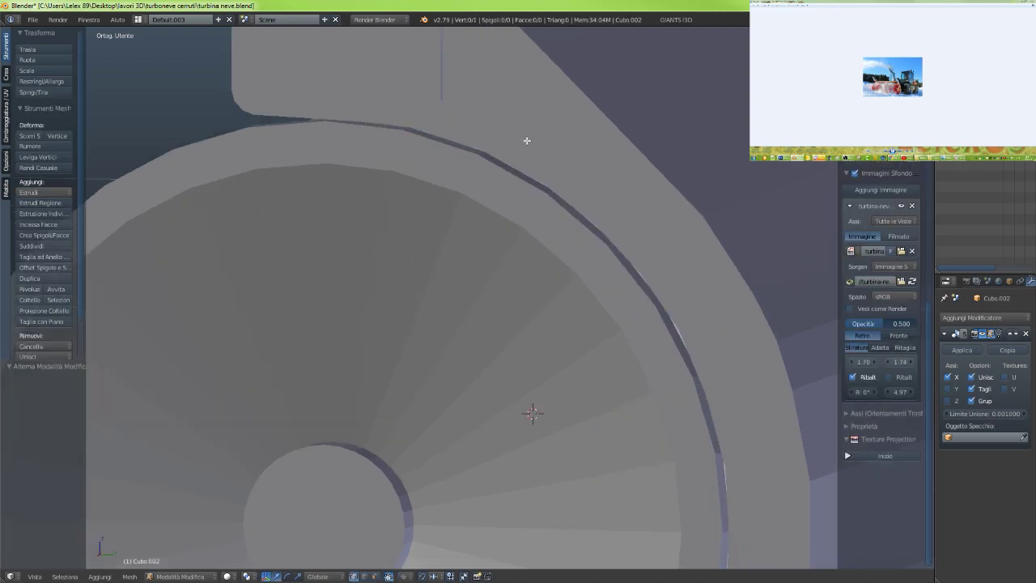
key(KP_3)
scroll(527, 140, down, 3)
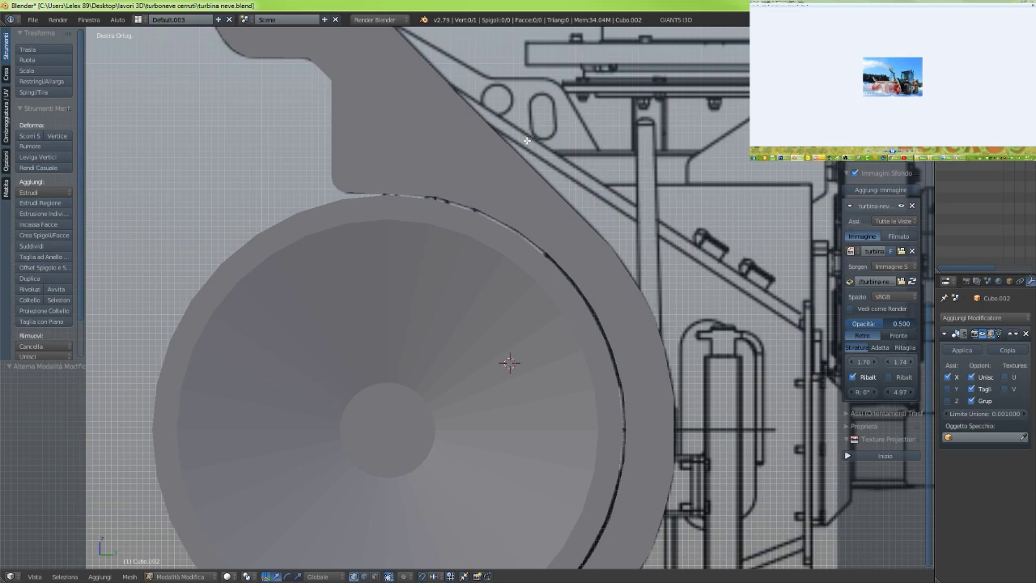
key(z)
scroll(529, 212, up, 2)
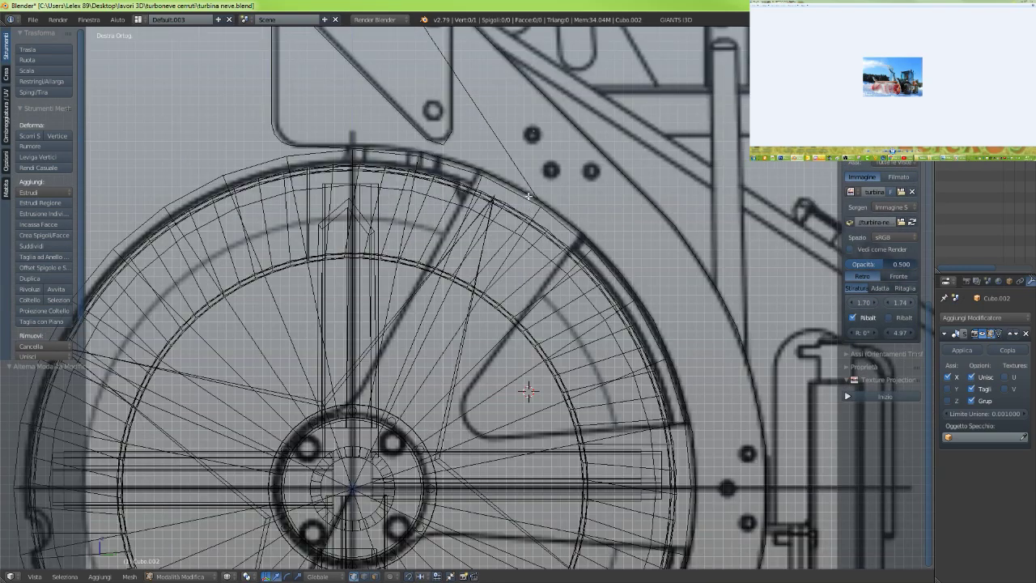
Move the single vertex onto the point where the drawn slanted spoke edge meets the drum's outer rim
right_click(531, 135)
scroll(545, 172, up, 1)
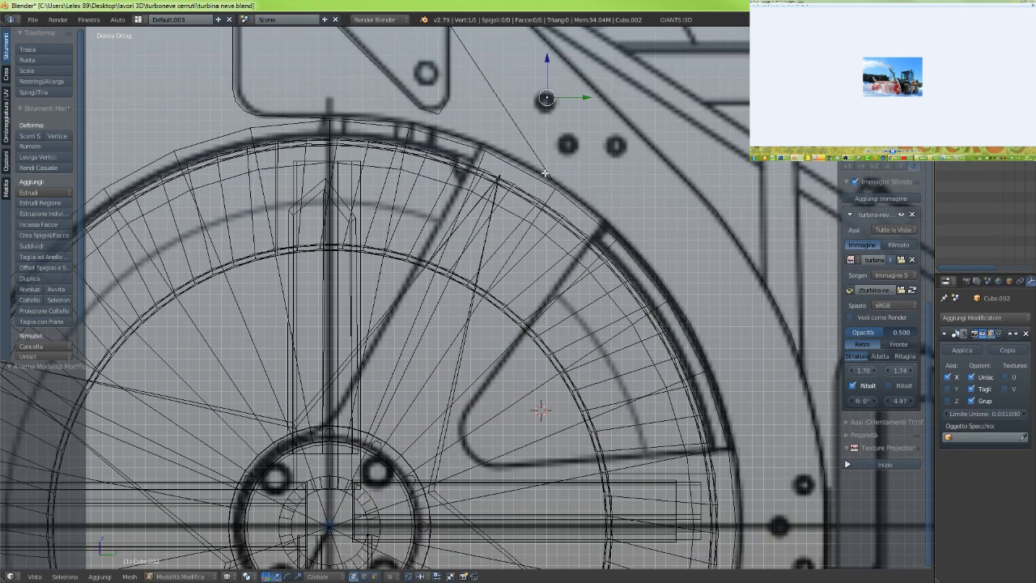
scroll(545, 172, down, 2)
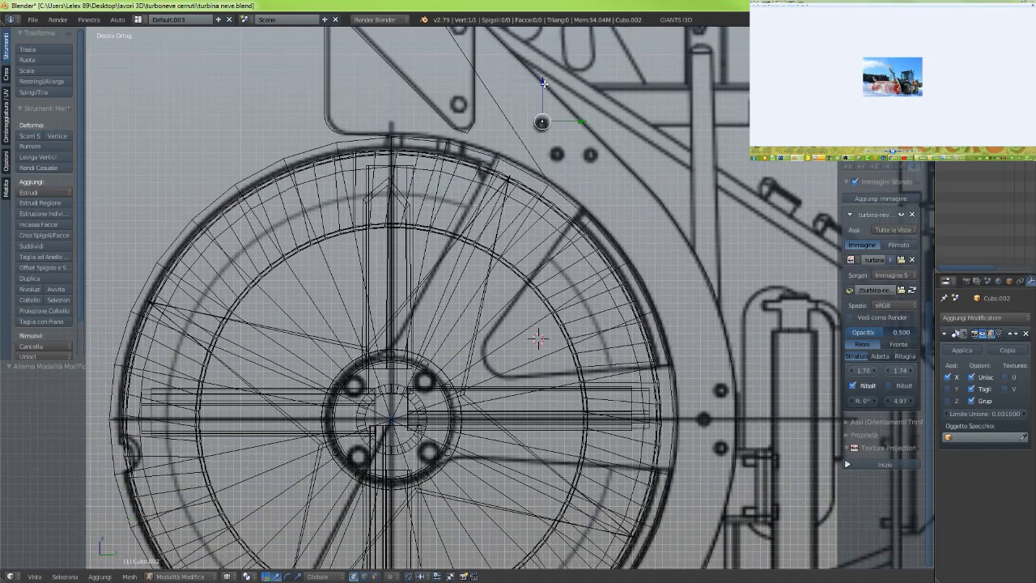
drag(543, 84, 535, 139)
drag(581, 176, 531, 175)
drag(492, 139, 536, 151)
scroll(500, 129, up, 5)
scroll(542, 161, down, 4)
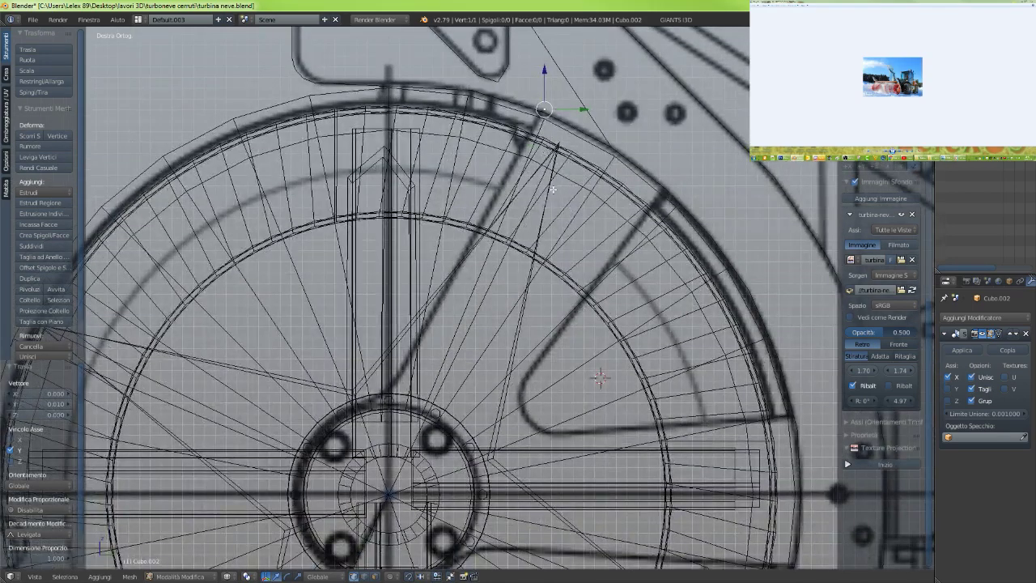
Extrude the vertex along the slanted spoke edge by about -0.134 Y, -0.246 Z, and again onto the hub circle by about -0.022 Y, -0.018 Z
key(e)
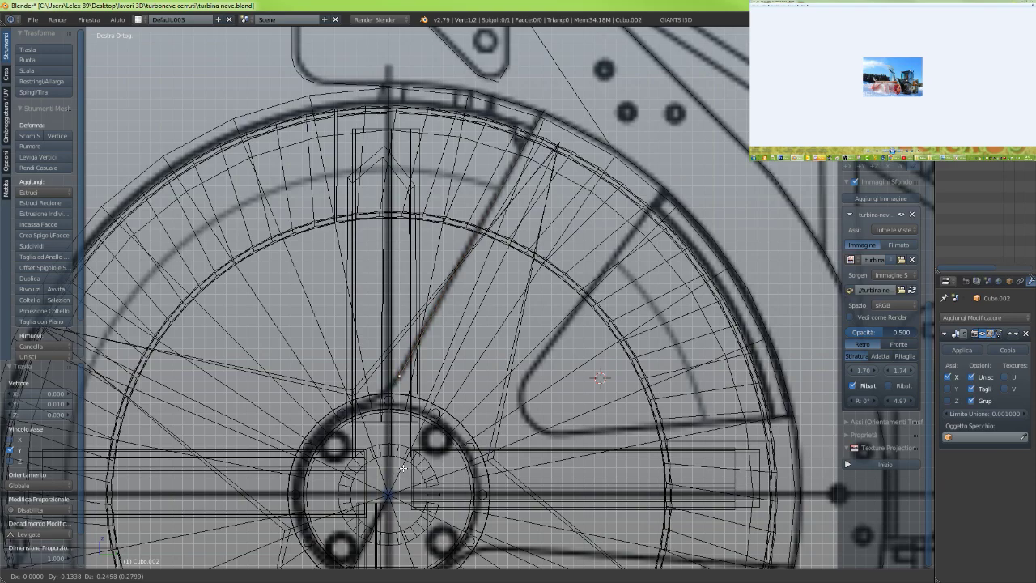
click(402, 468)
scroll(538, 323, up, 4)
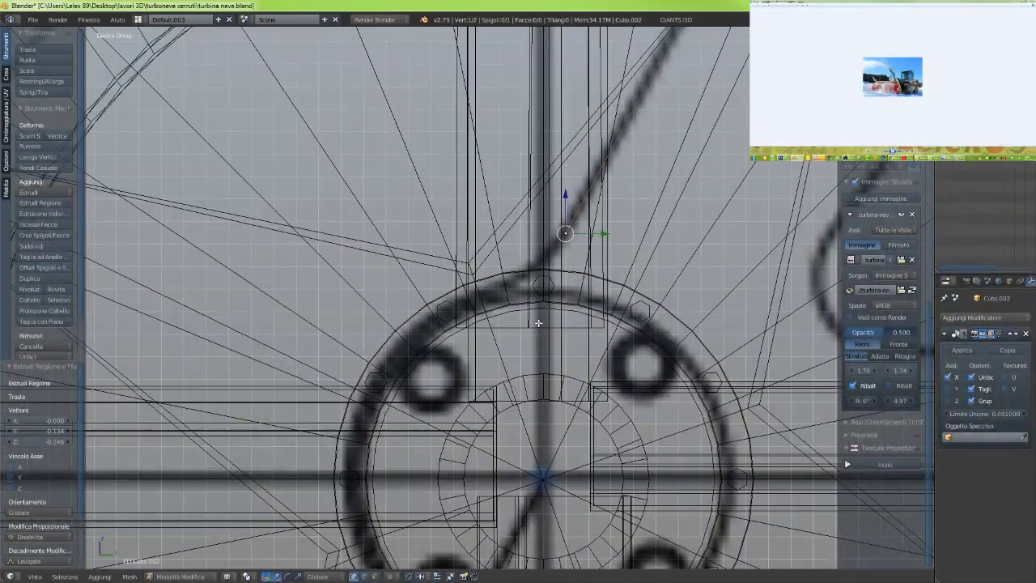
shift+middle_drag(538, 323, 526, 307)
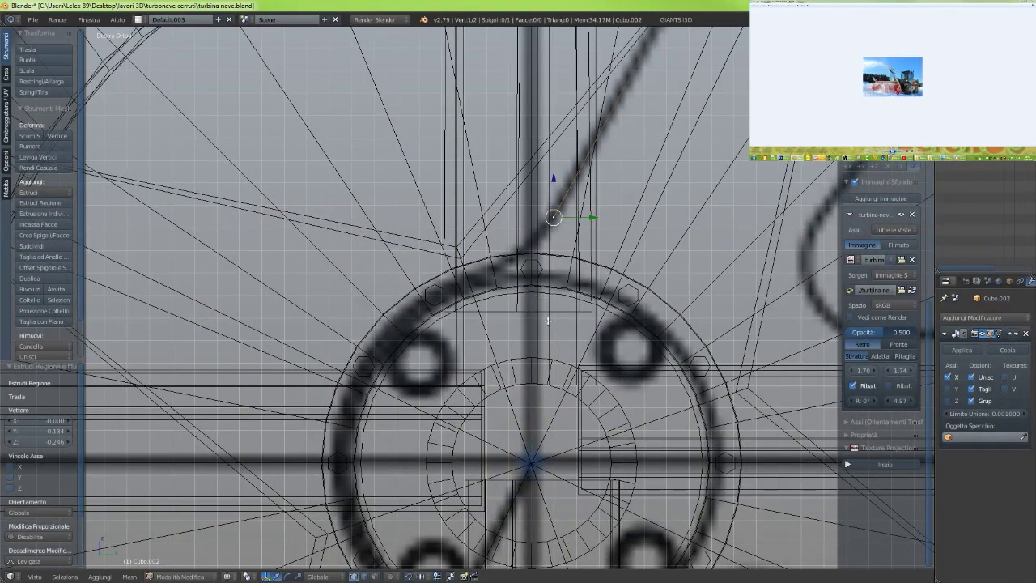
key(e)
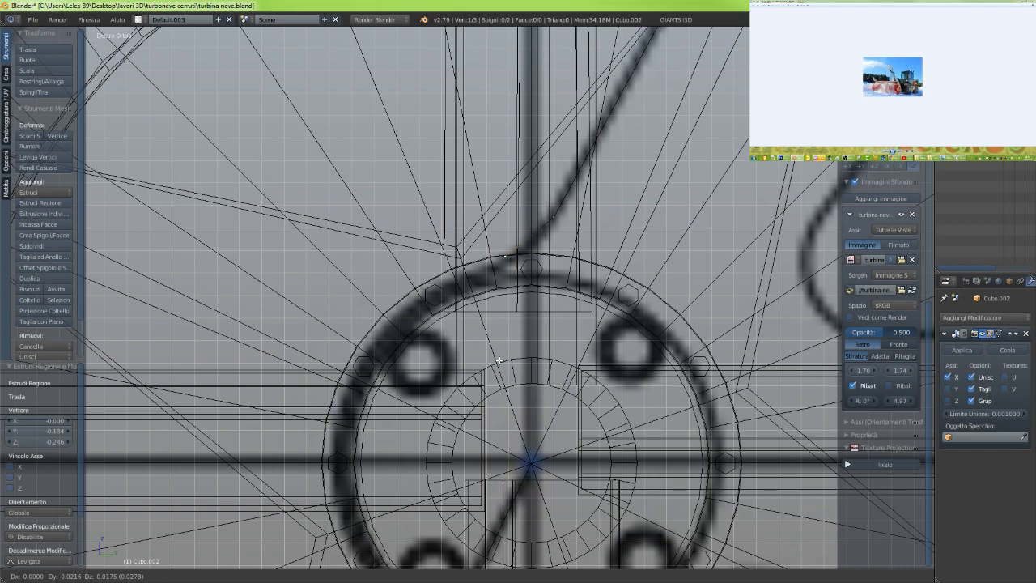
click(499, 360)
Extrude a chain of five more vertices around the upper-left arc of the hub's outer circle
scroll(499, 360, down, 5)
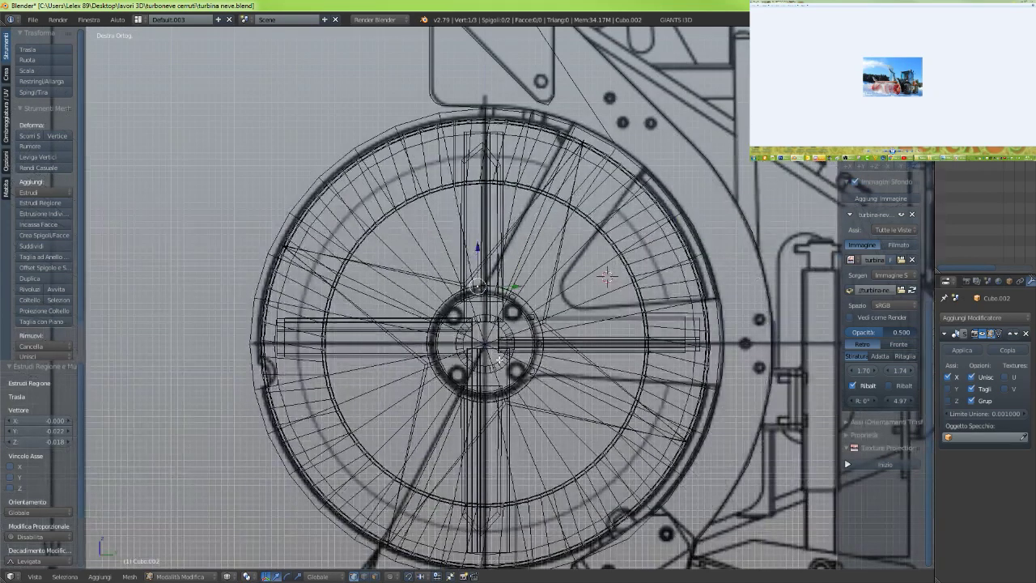
scroll(499, 360, down, 3)
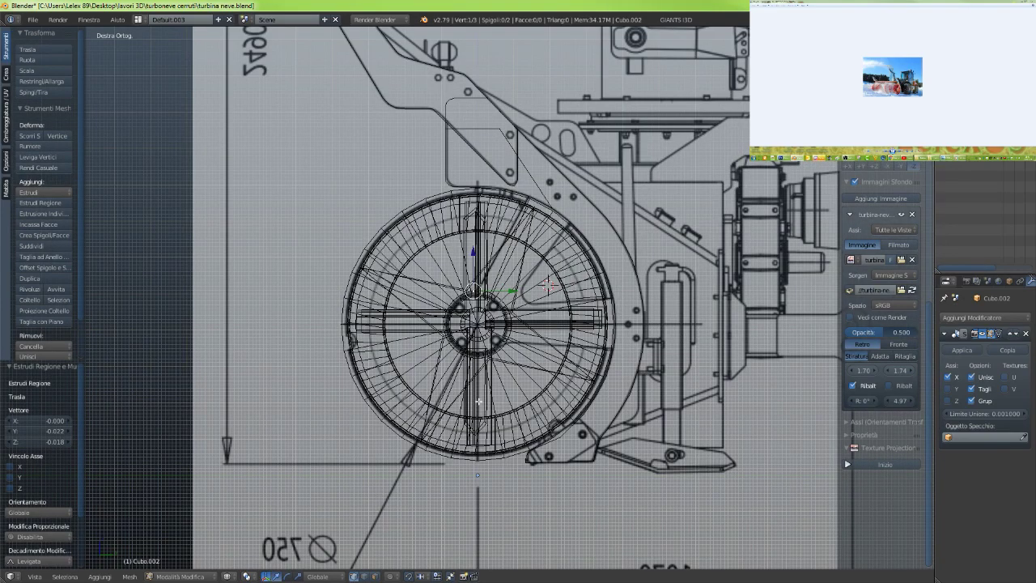
scroll(479, 401, up, 10)
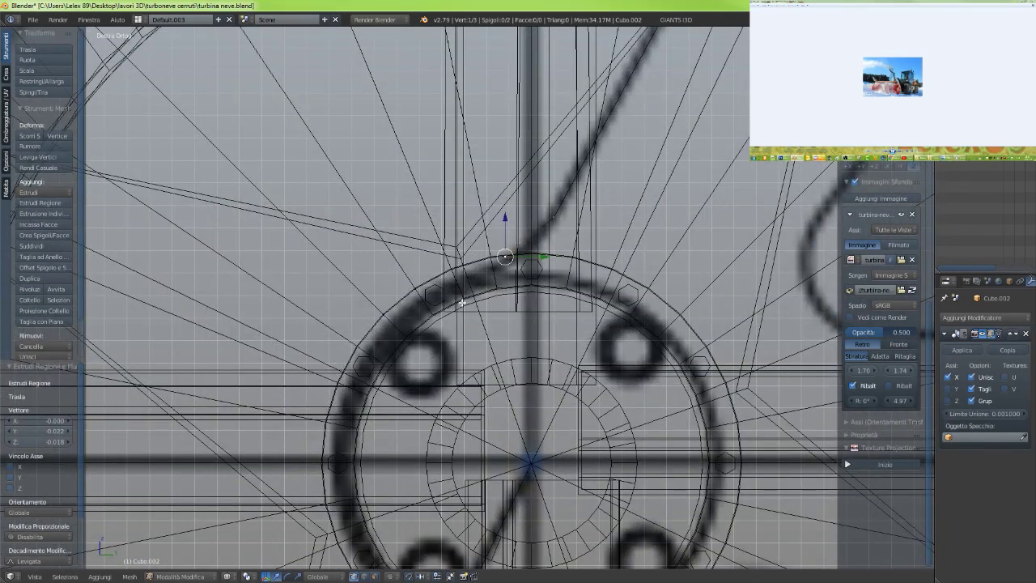
scroll(468, 294, down, 3)
scroll(495, 251, up, 3)
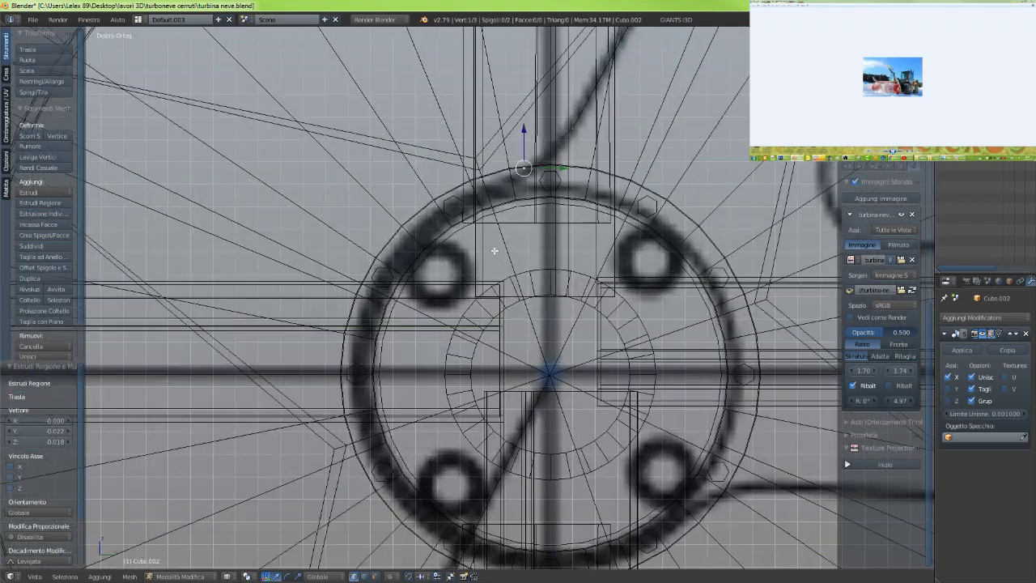
key(e)
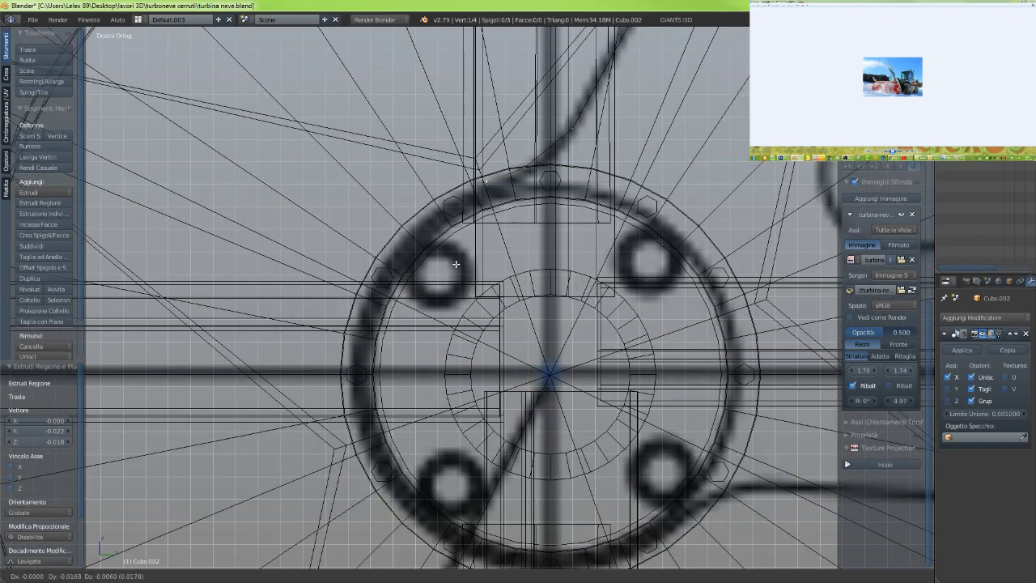
click(454, 265)
key(e)
click(413, 284)
key(e)
click(371, 314)
key(e)
click(344, 348)
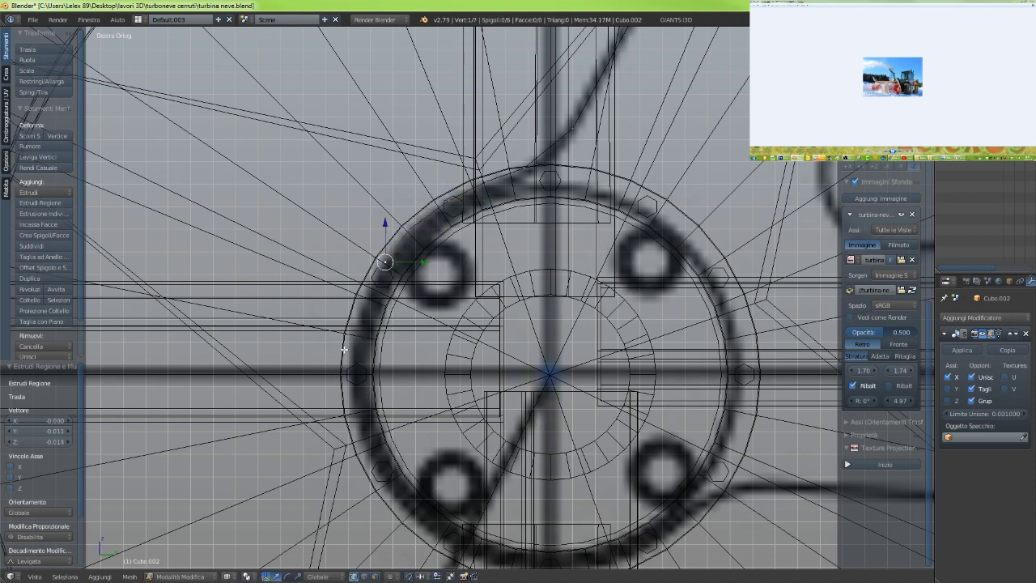
key(e)
click(320, 385)
Continue extruding the vertex chain along the hub circle past its horizontal centre line into the lower-left arc
shift+middle_drag(362, 356, 391, 307)
scroll(372, 301, up, 3)
key(e)
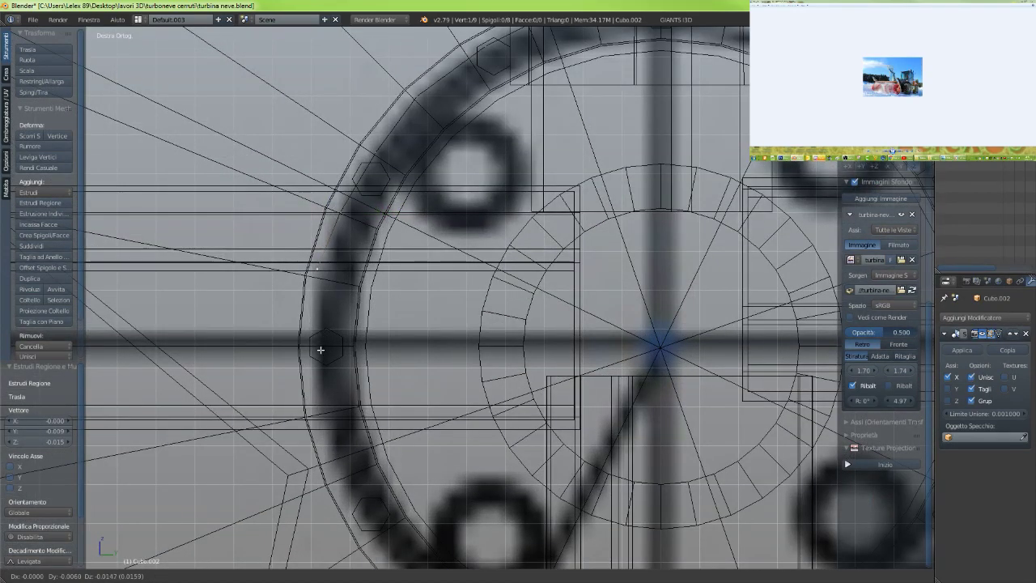
click(317, 356)
key(e)
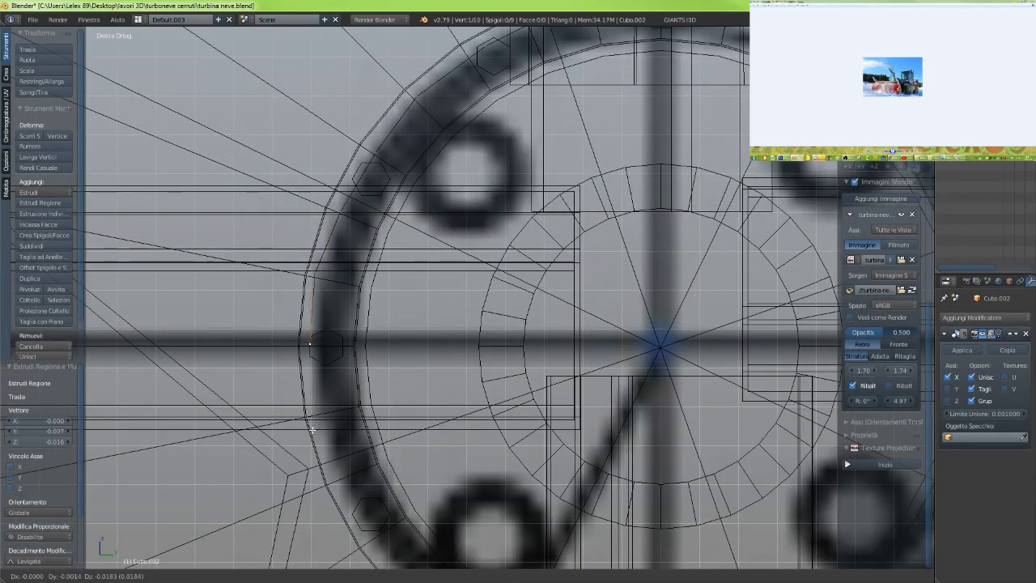
click(312, 419)
scroll(324, 413, down, 2)
shift+middle_drag(336, 409, 354, 320)
key(e)
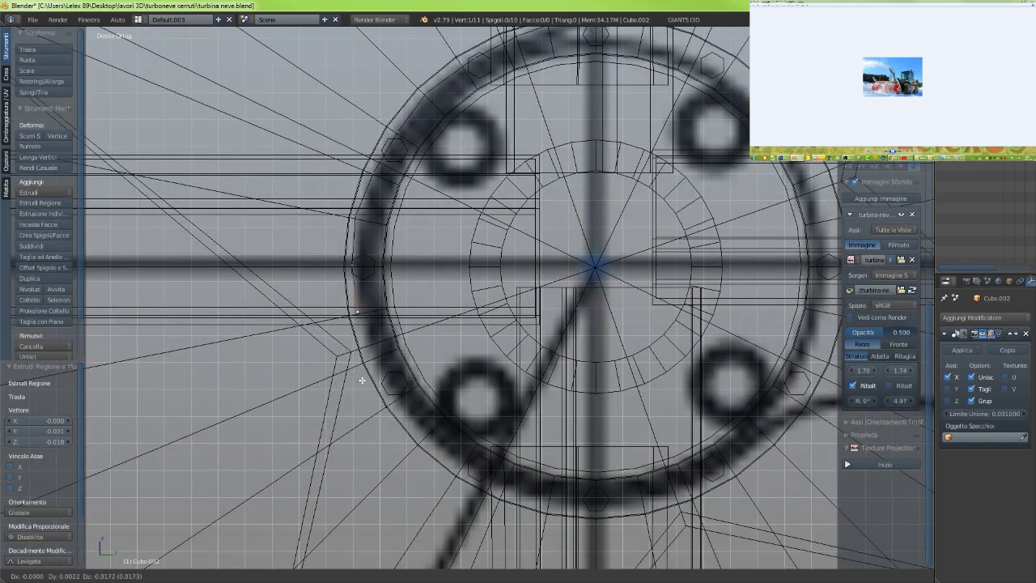
Extrude a chain of vertices along the lower-left arc of the hub ring, following the background blueprint almost to the ring's bottom
click(366, 422)
key(e)
click(373, 437)
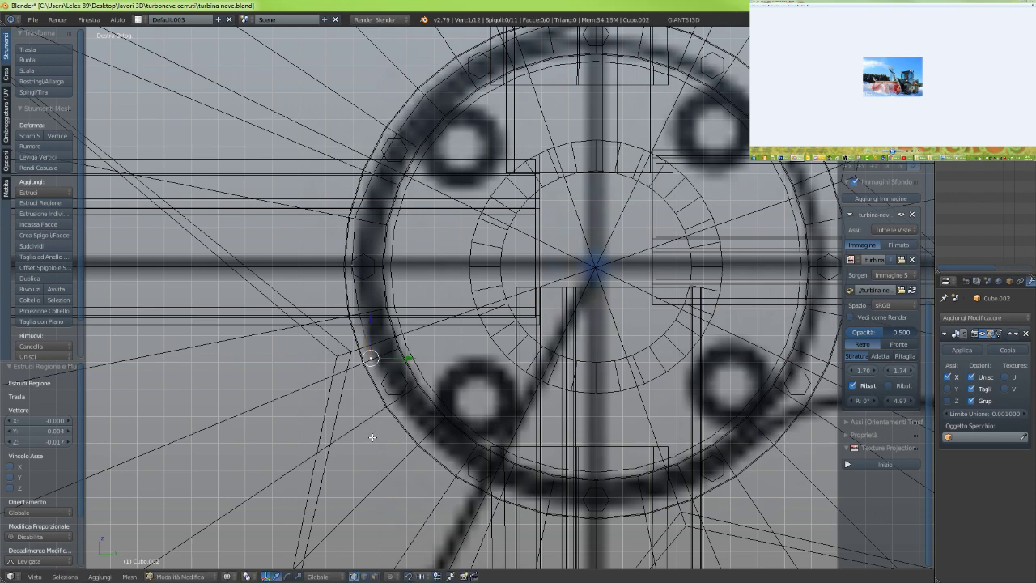
key(e)
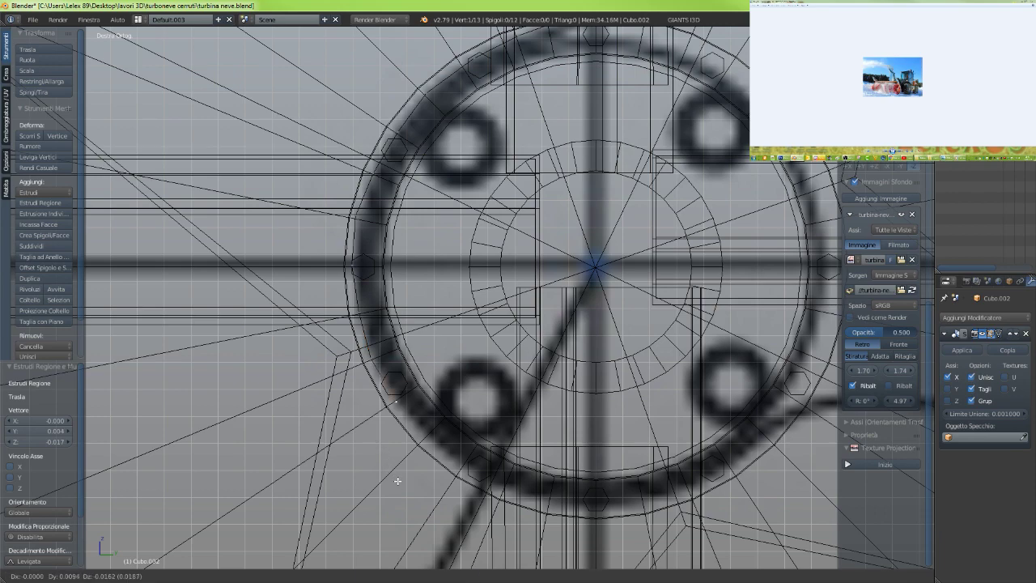
click(399, 483)
key(e)
click(428, 515)
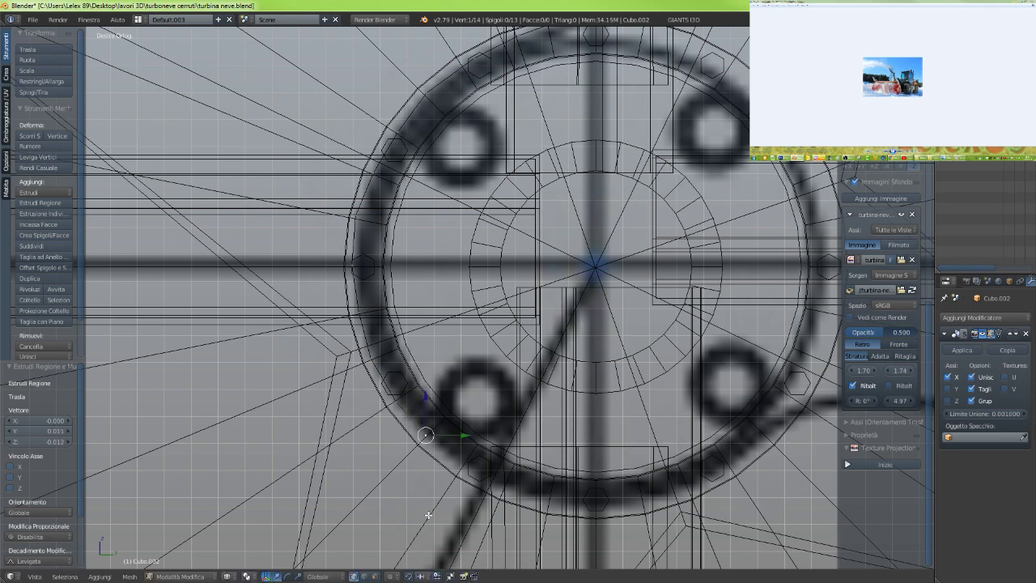
key(e)
click(468, 549)
key(e)
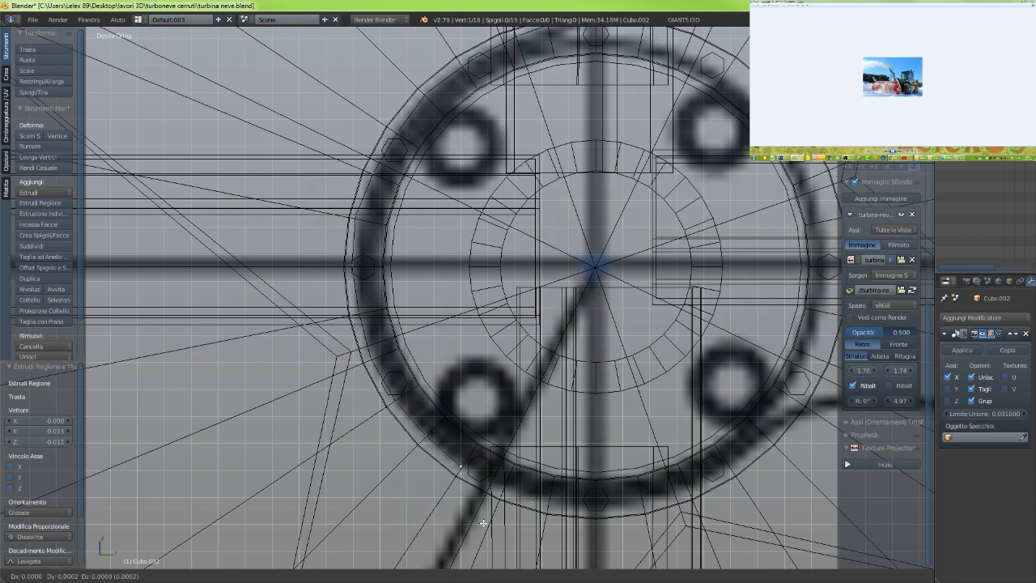
click(523, 547)
key(e)
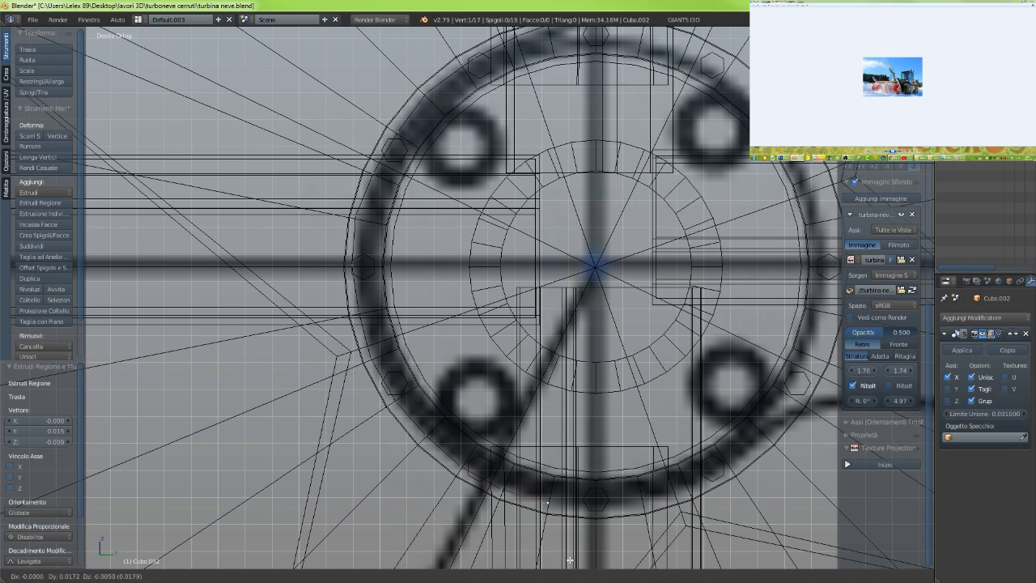
click(570, 560)
Continue extruding vertices around the hub ring's bottom and lower-right arc to the start of the horizontal spoke's lower edge
key(e)
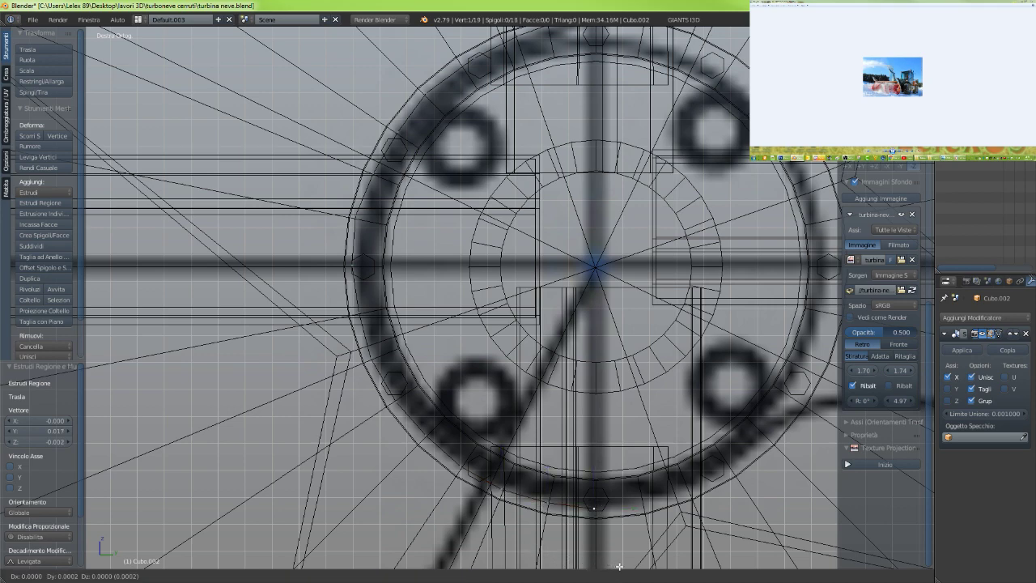
click(666, 562)
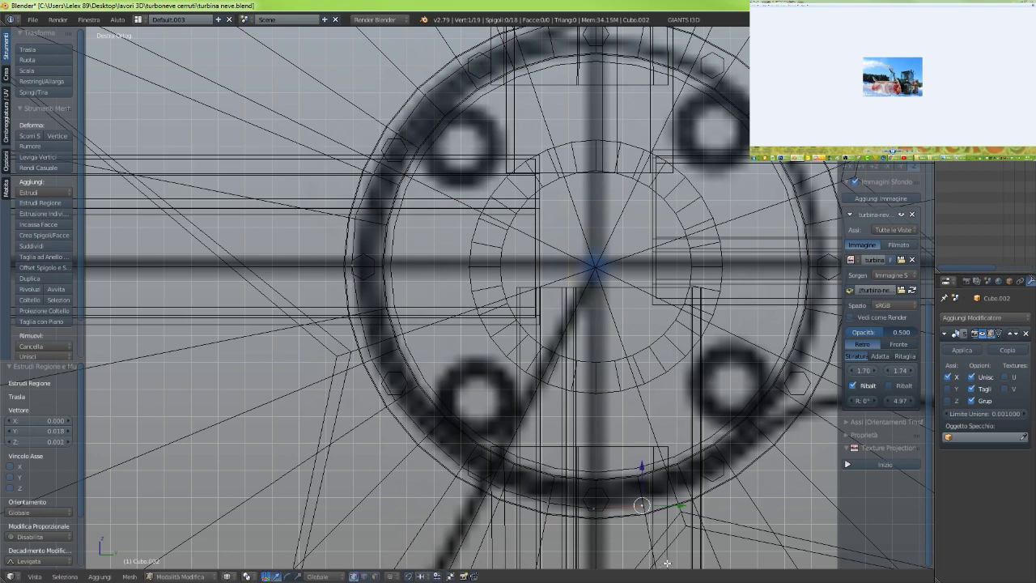
key(e)
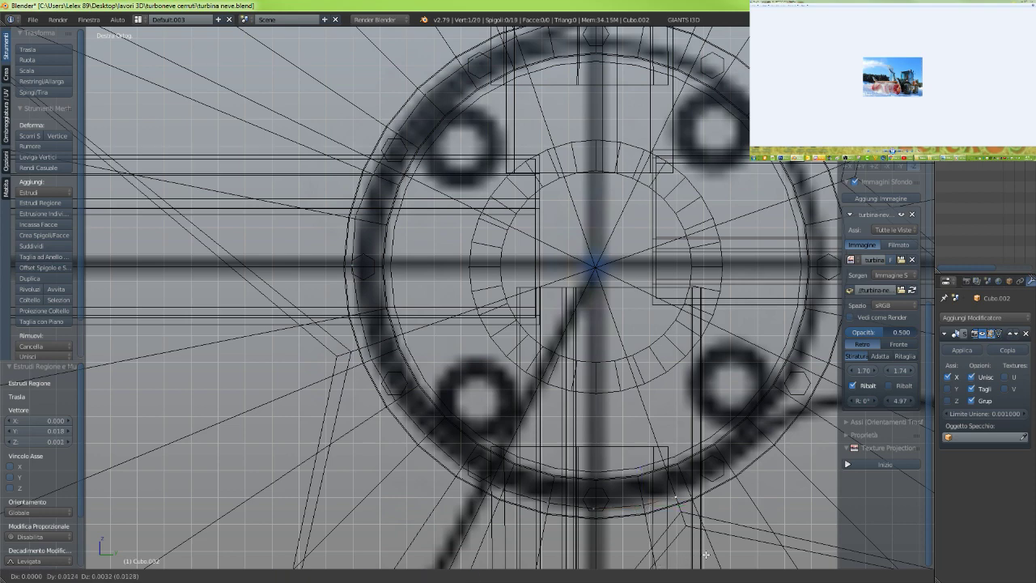
click(712, 551)
key(e)
click(752, 526)
key(e)
click(785, 505)
shift+middle_drag(786, 506, 500, 468)
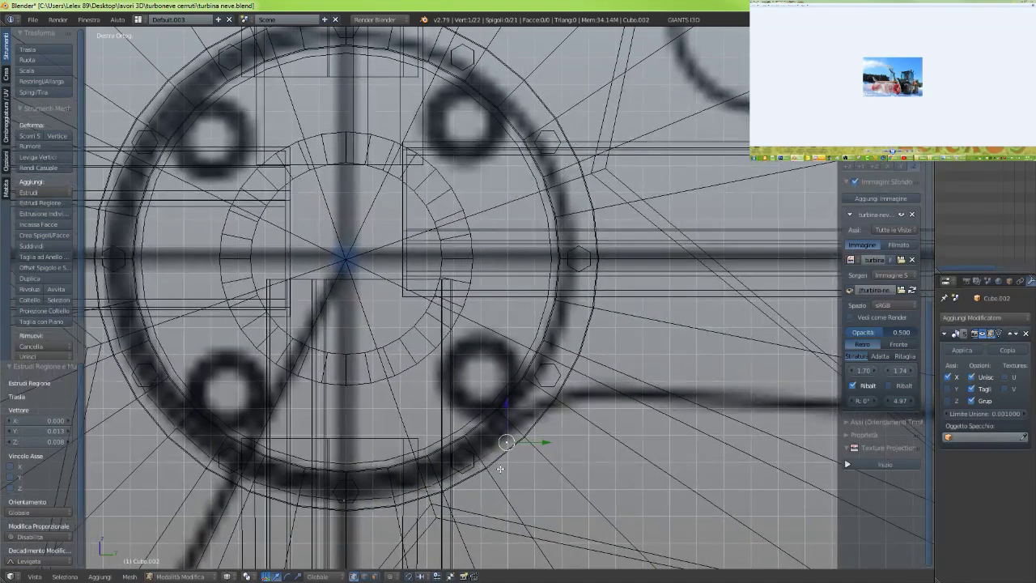
key(e)
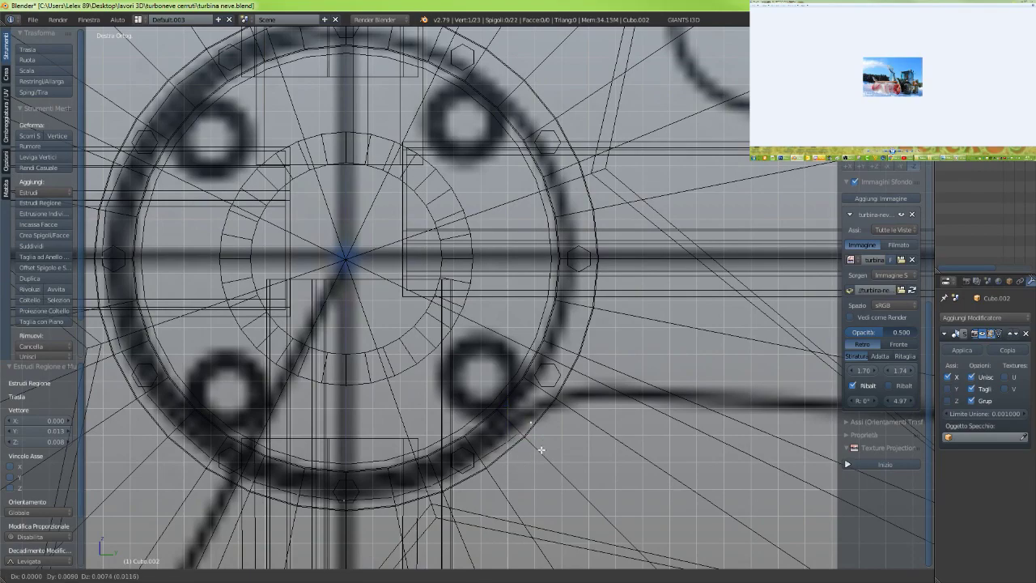
click(563, 439)
key(e)
click(576, 432)
scroll(567, 430, down, 4)
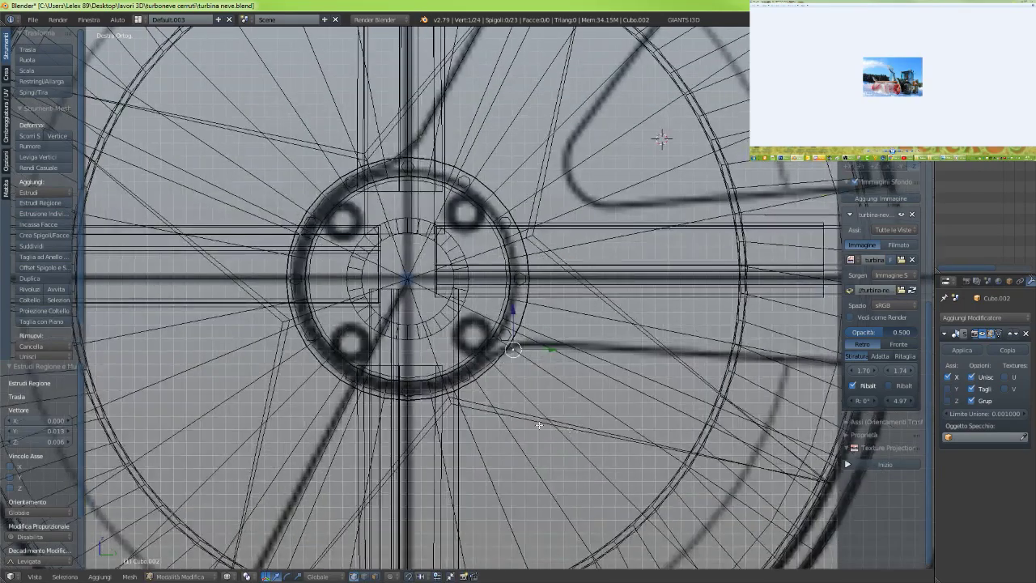
shift+middle_drag(548, 424, 461, 435)
key(e)
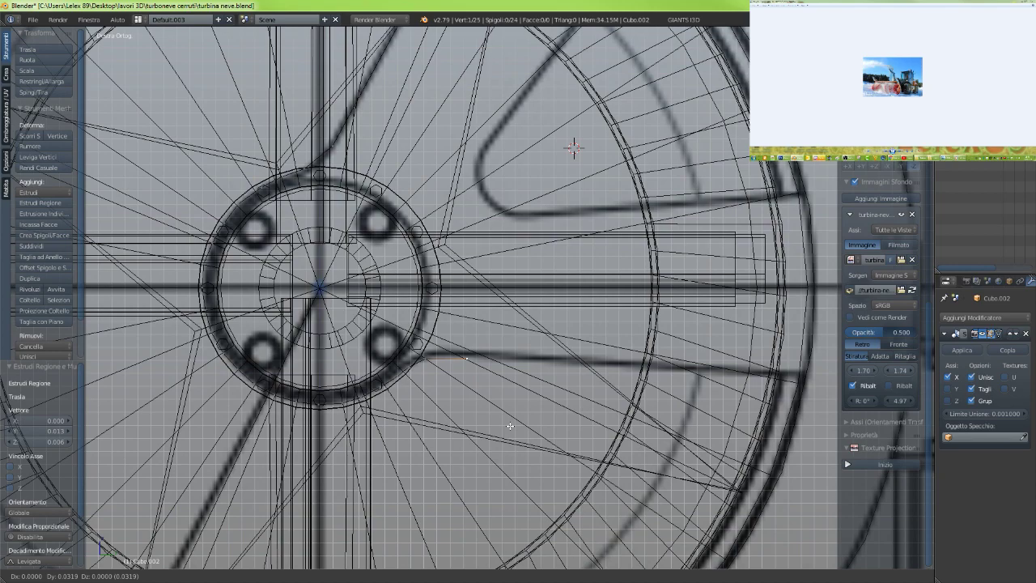
click(511, 426)
key(e)
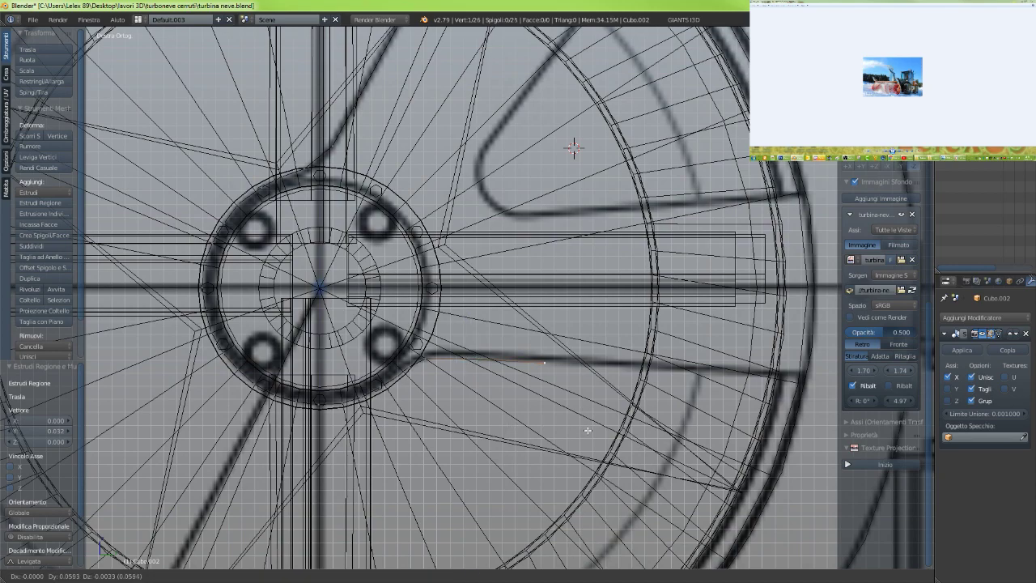
click(595, 430)
key(e)
key(z)
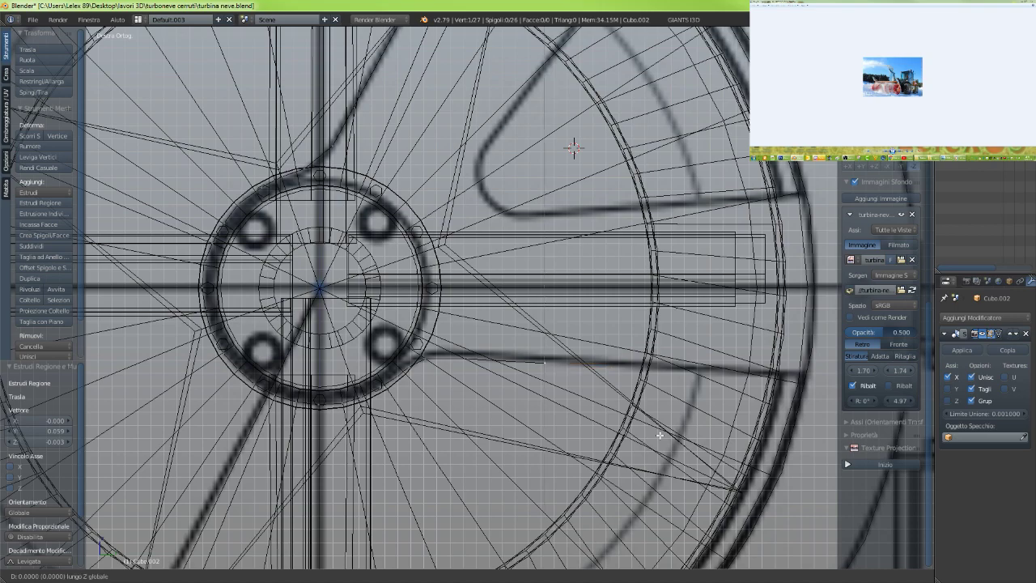
key(z)
key(z)
key(Escape)
key(ctrl+z)
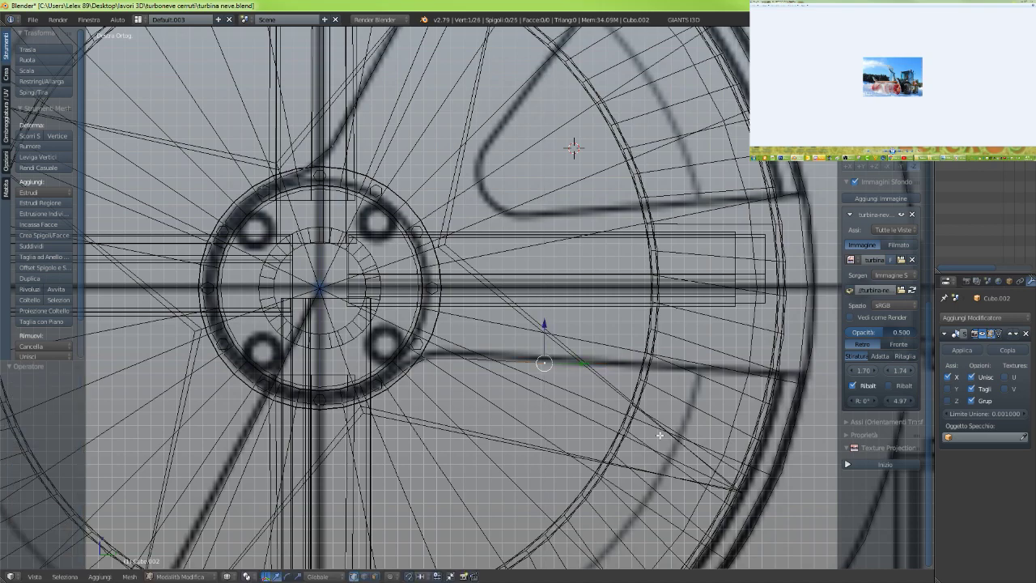
key(ctrl+z)
Extrude the outline along the spoke's lower edge to the outer rim, and continue in two segments up the rim to the spoke's upper edge
key(g)
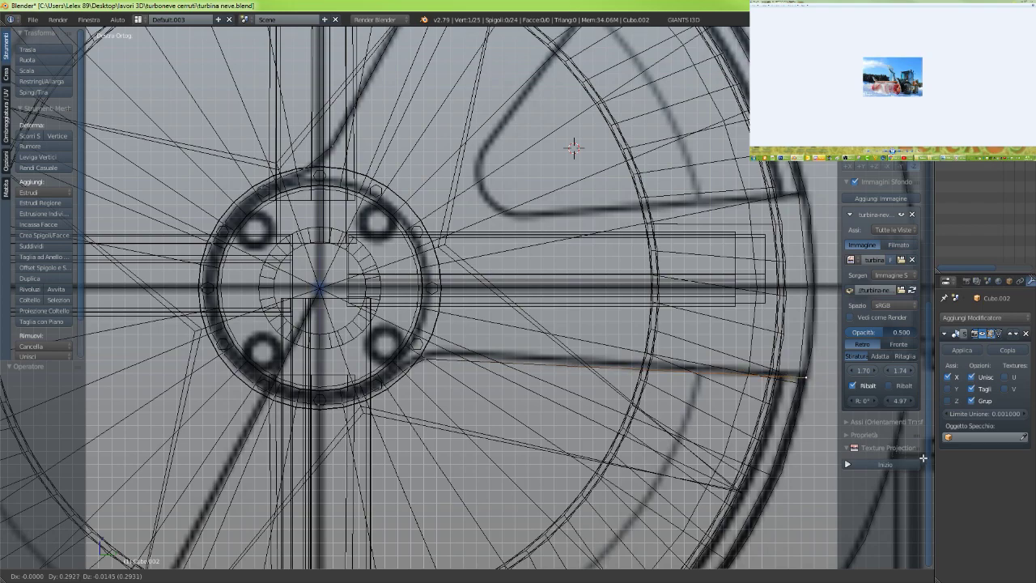
click(923, 458)
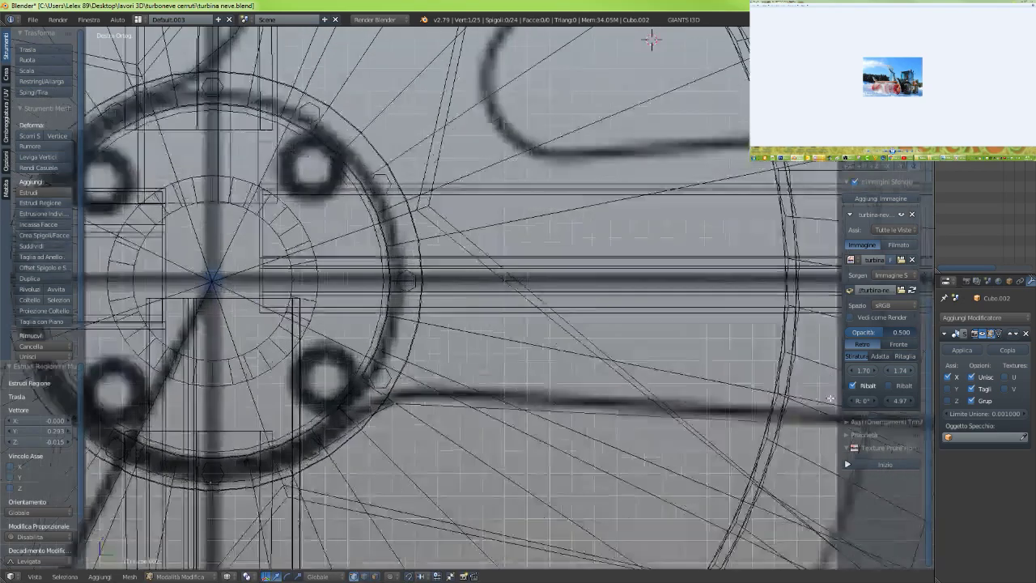
scroll(769, 386, up, 3)
scroll(769, 386, up, 3)
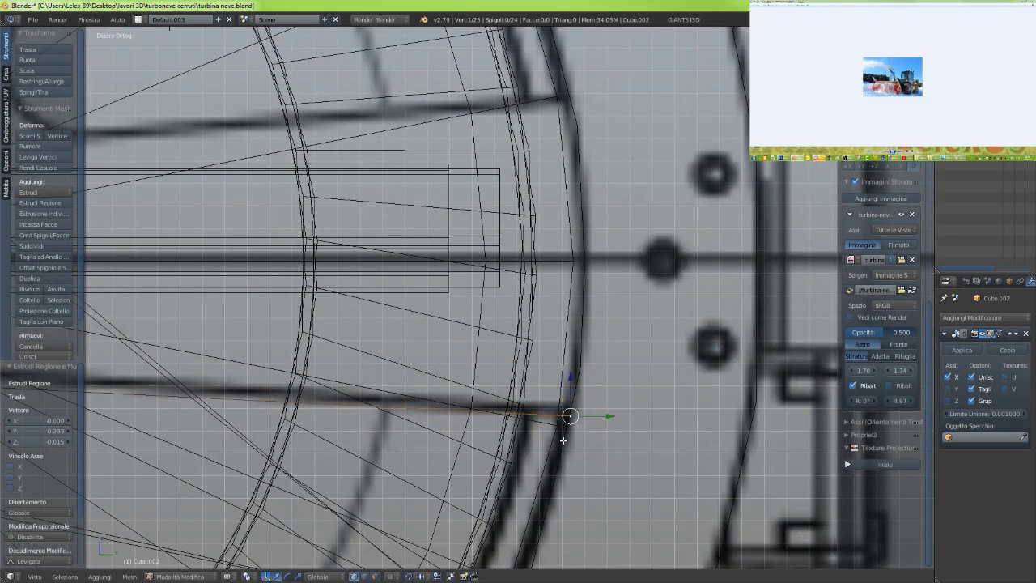
key(e)
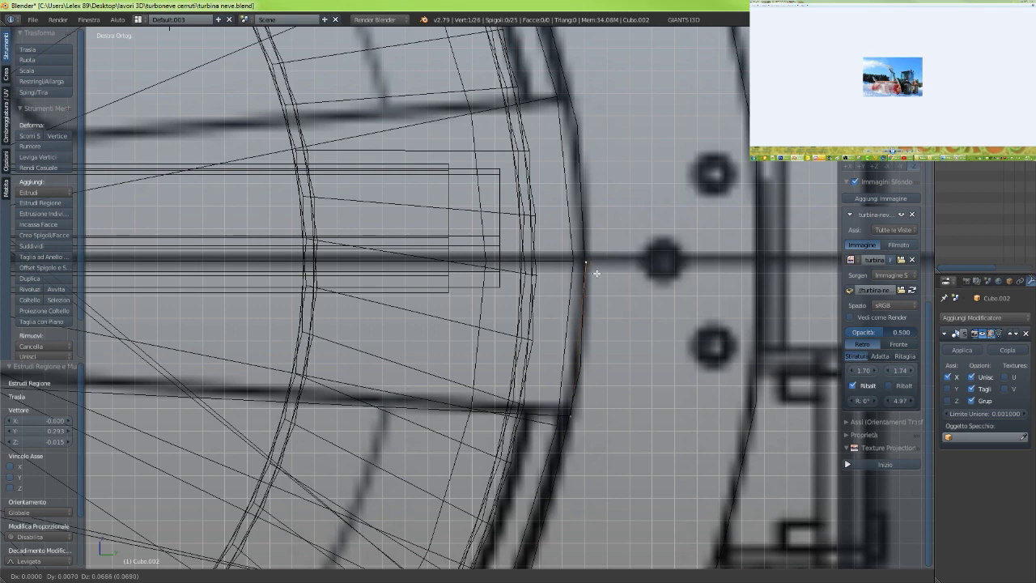
click(597, 278)
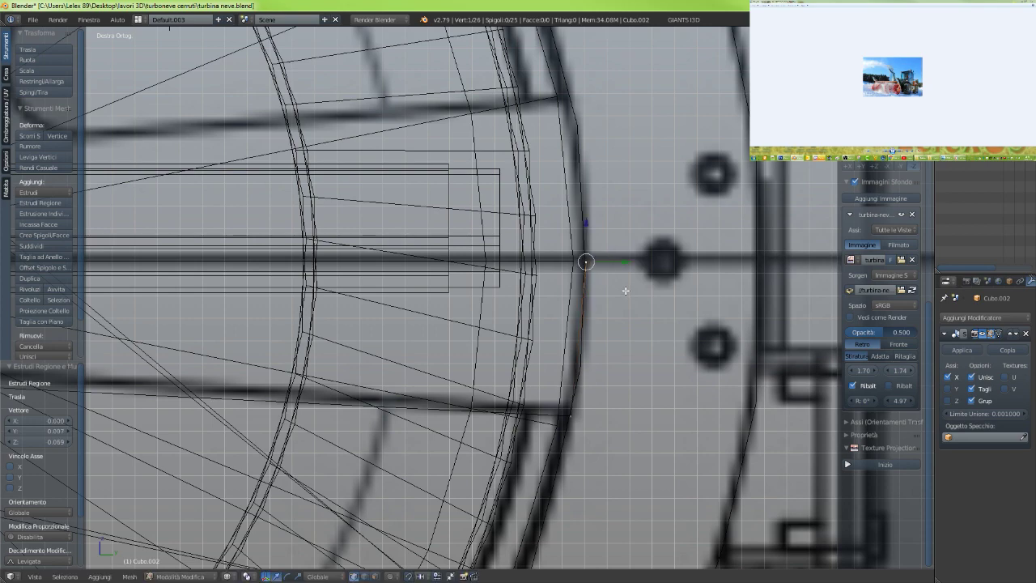
key(e)
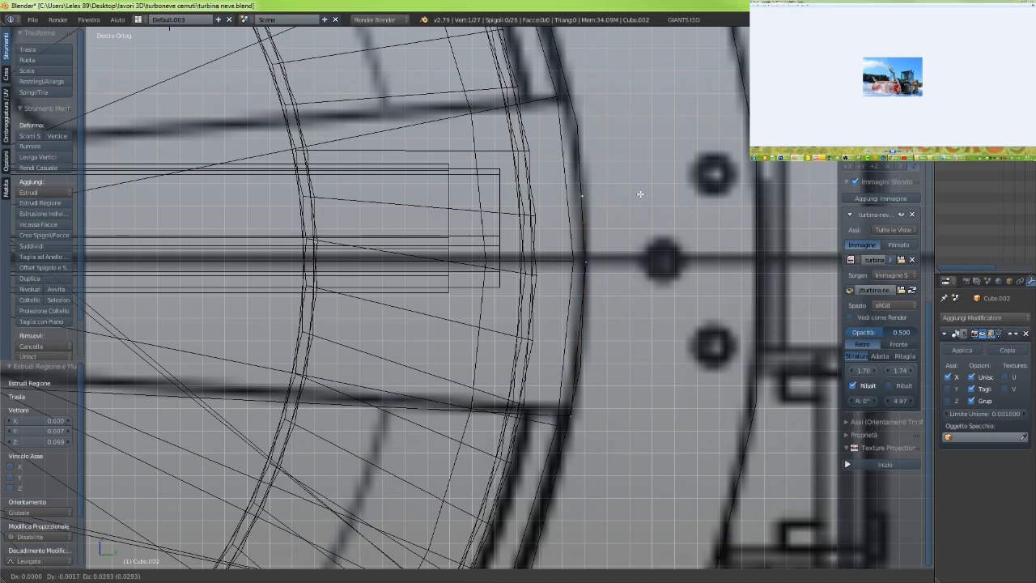
click(629, 104)
Extrude the outline back inward along the spoke's upper edge and trace the rounded inner corner of the triangular opening
scroll(324, 162, down, 5)
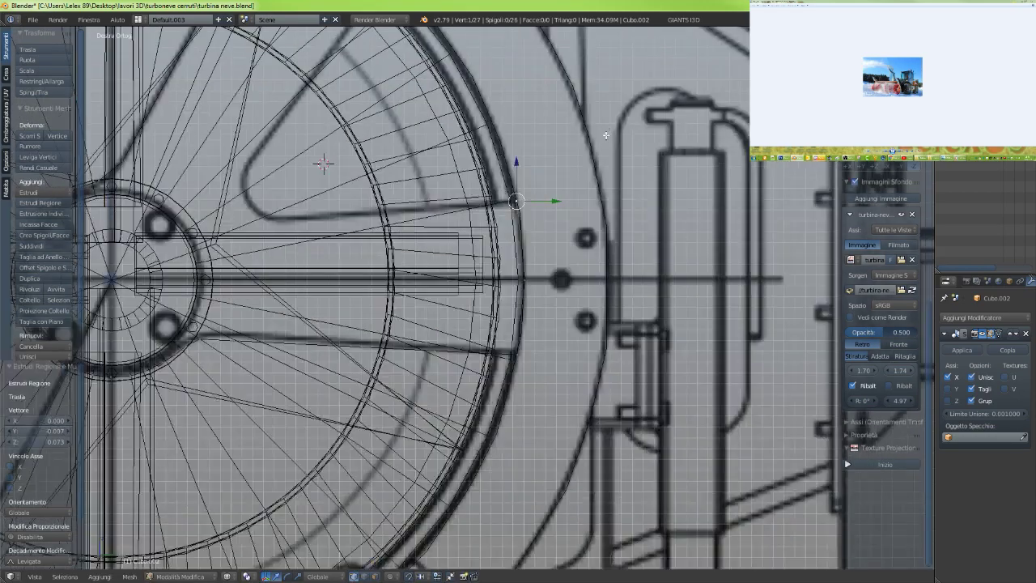
scroll(544, 276, up, 3)
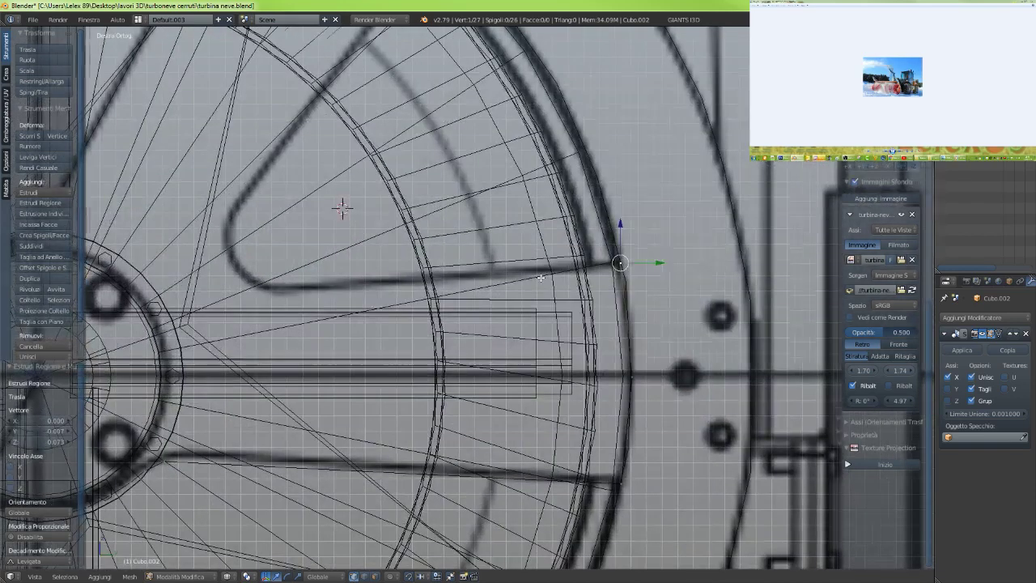
key(e)
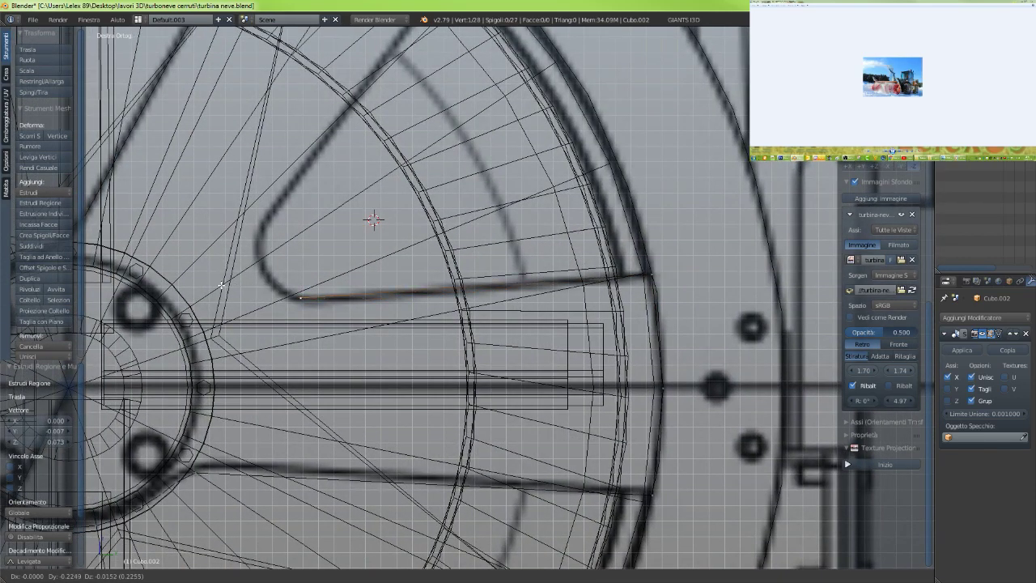
click(200, 279)
key(e)
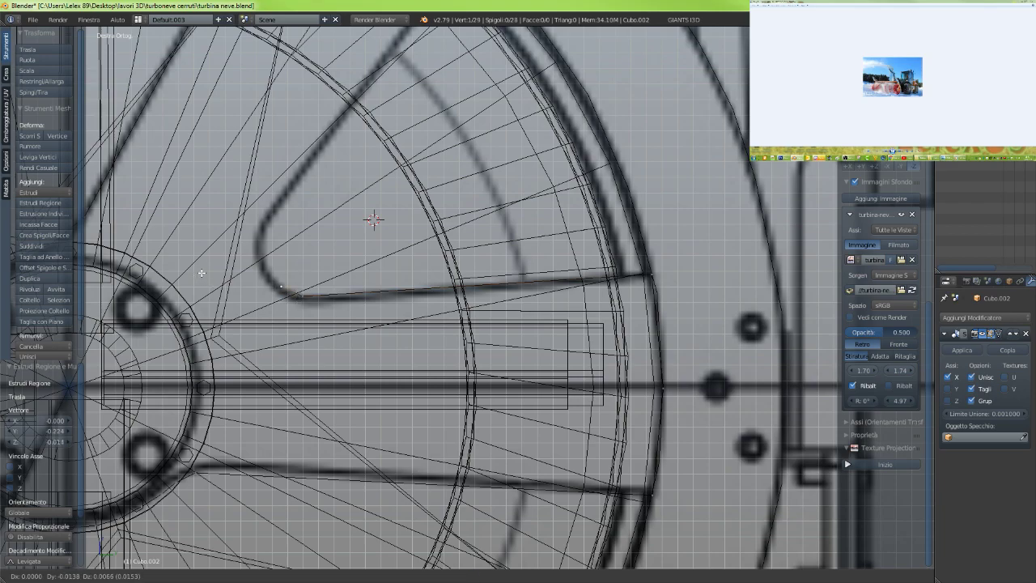
click(200, 272)
key(e)
click(185, 236)
key(e)
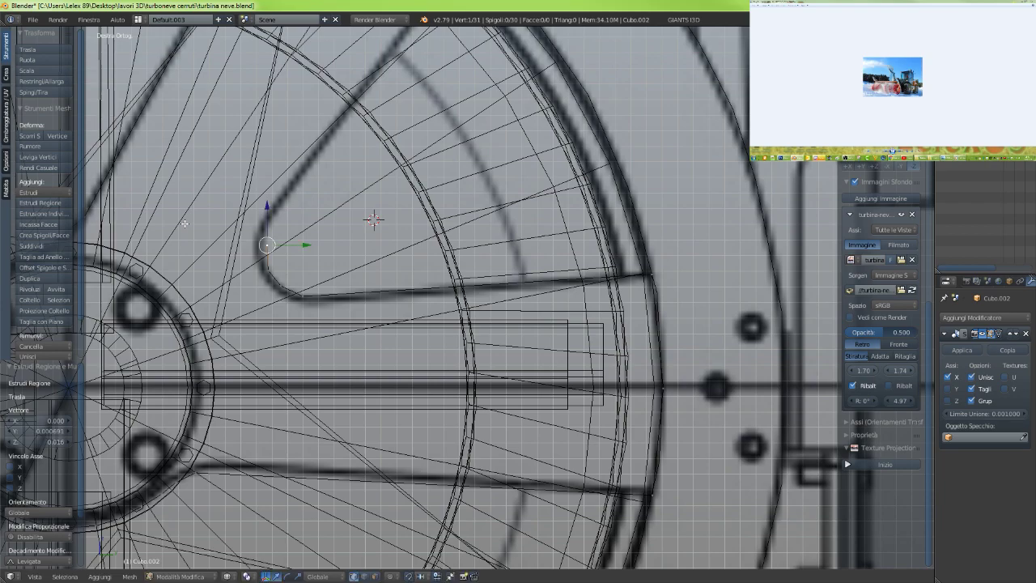
click(190, 193)
Extrude the outline up the opening's slanted edge and along the outer rim, closing it with an edge to the upper spoke's end vertex
shift+middle_drag(290, 197, 293, 364)
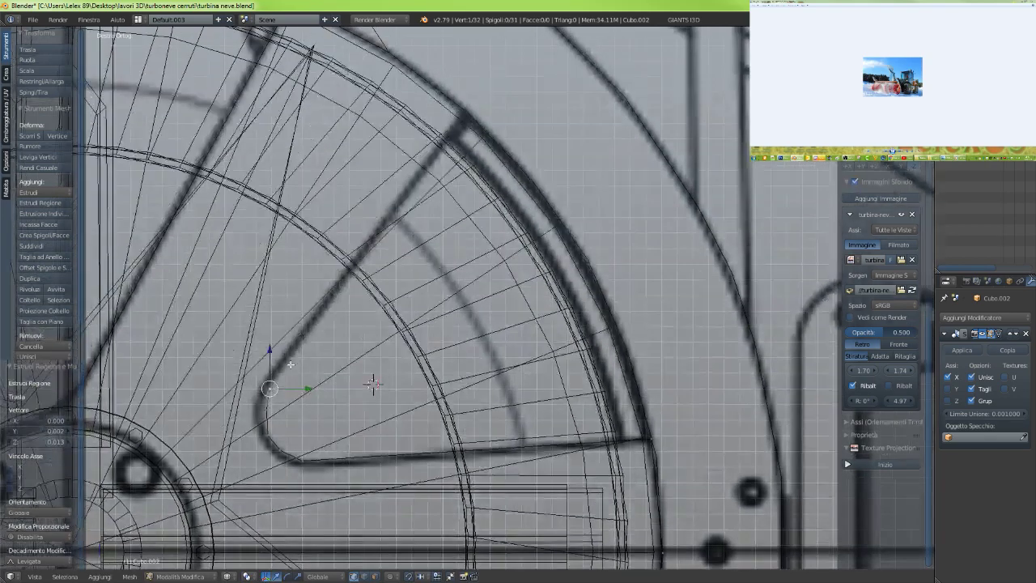
key(e)
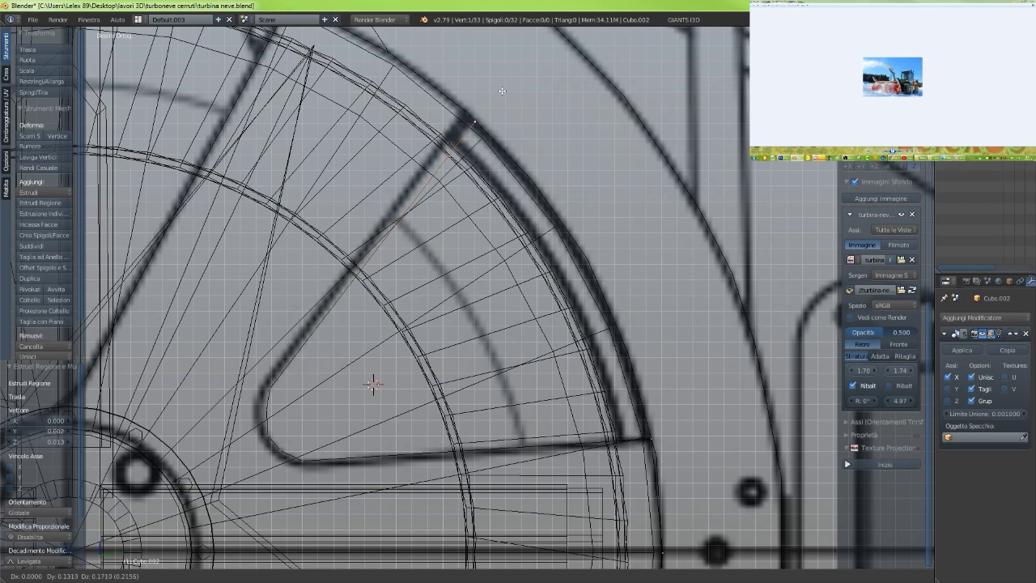
click(502, 89)
shift+middle_drag(428, 162, 483, 348)
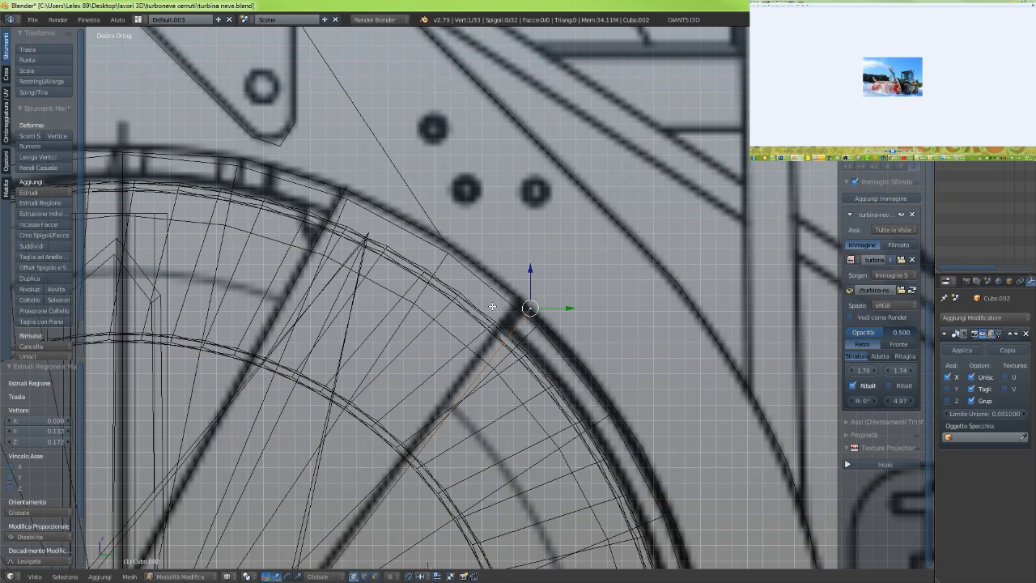
key(e)
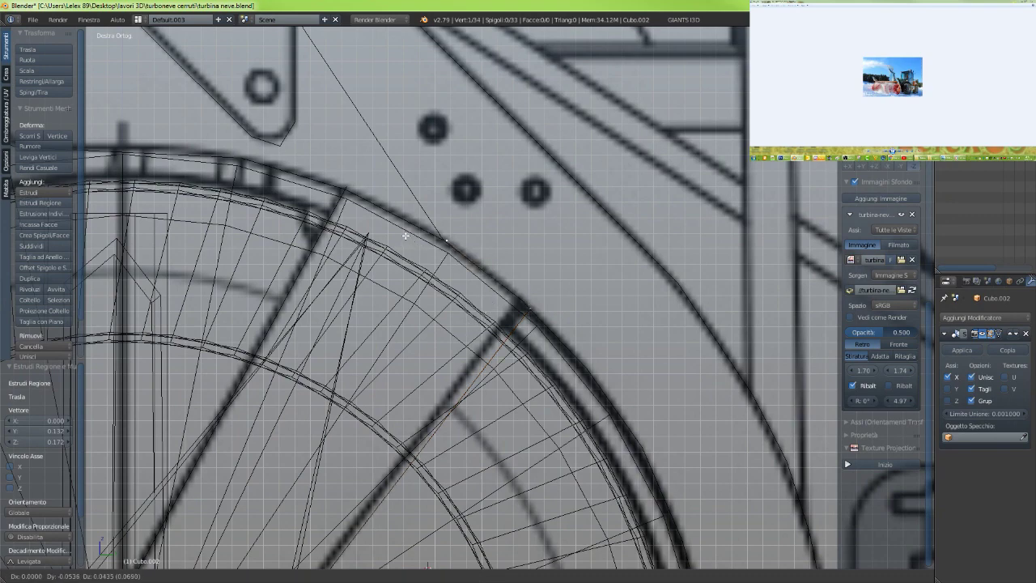
click(404, 234)
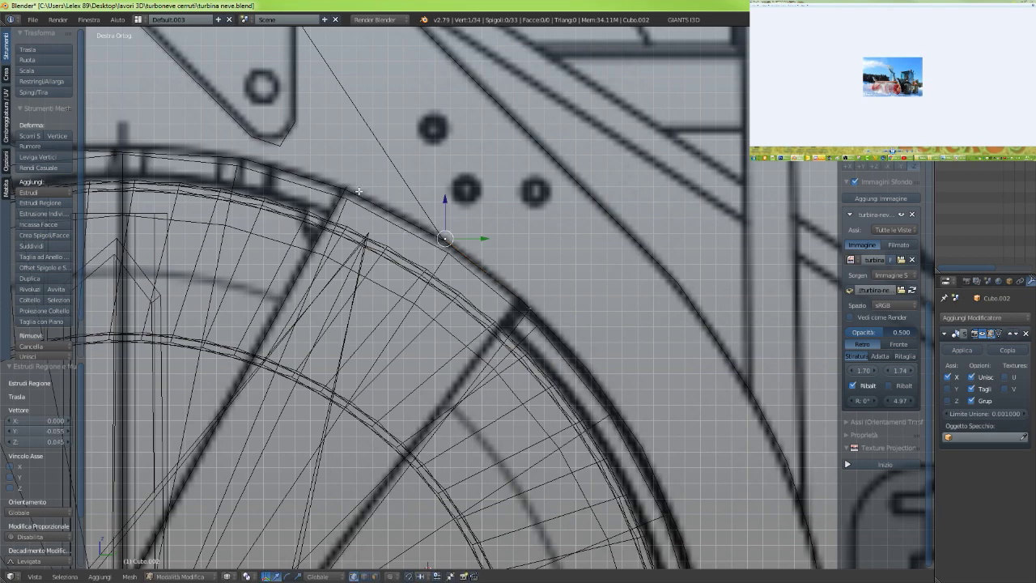
shift+right_click(357, 190)
key(f)
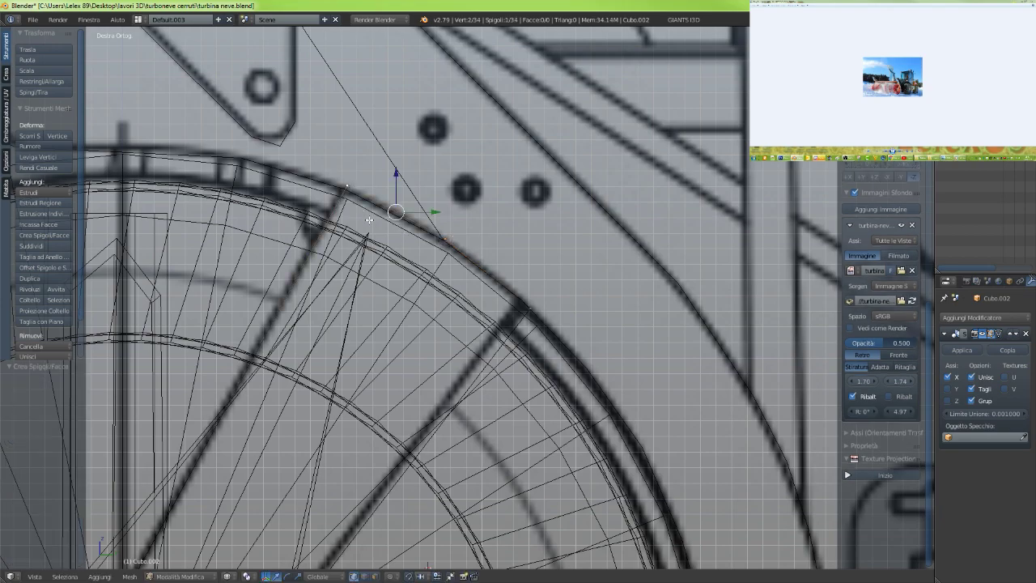
Isolate the traced outline in local view against the blueprint
scroll(369, 219, down, 6)
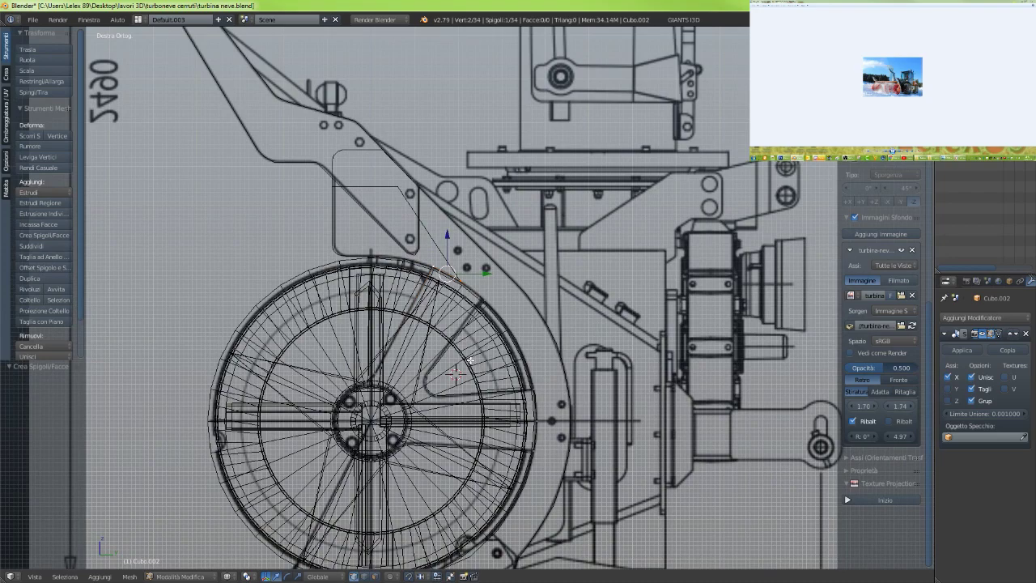
key(KP_Divide)
scroll(488, 380, up, 8)
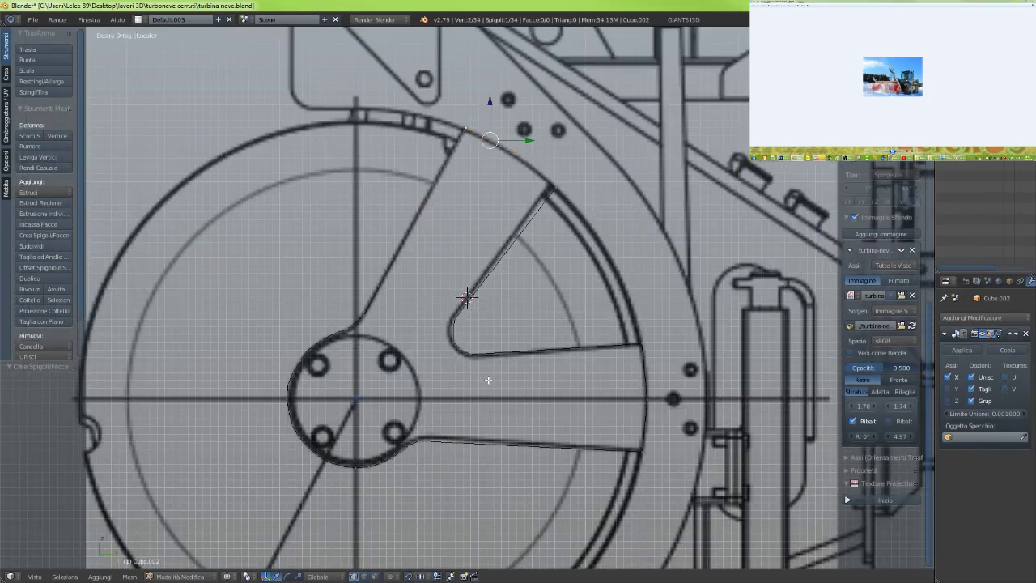
scroll(488, 379, down, 1)
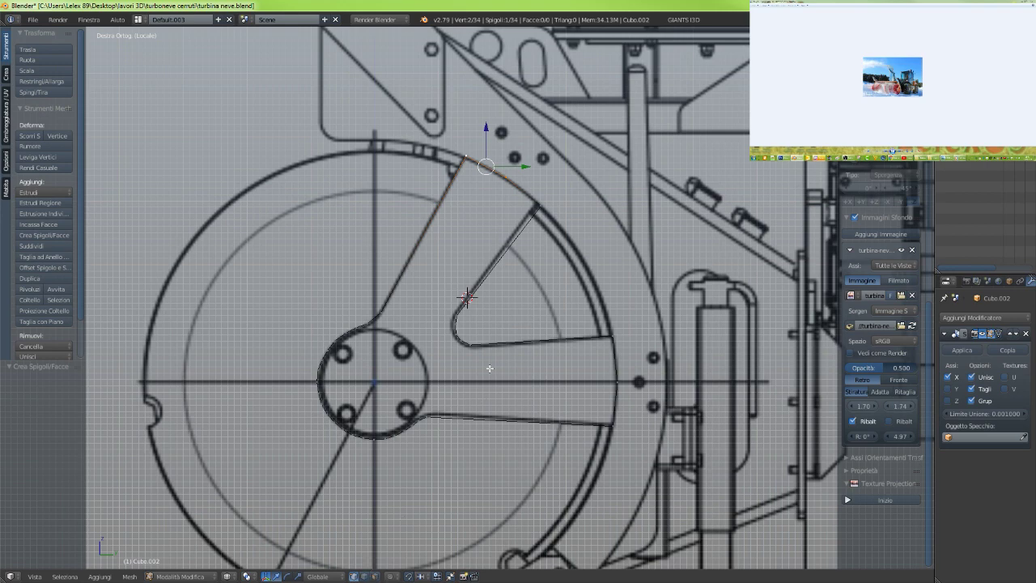
Select the whole traced hub-and-spoke outline and fill it with a single face
key(l)
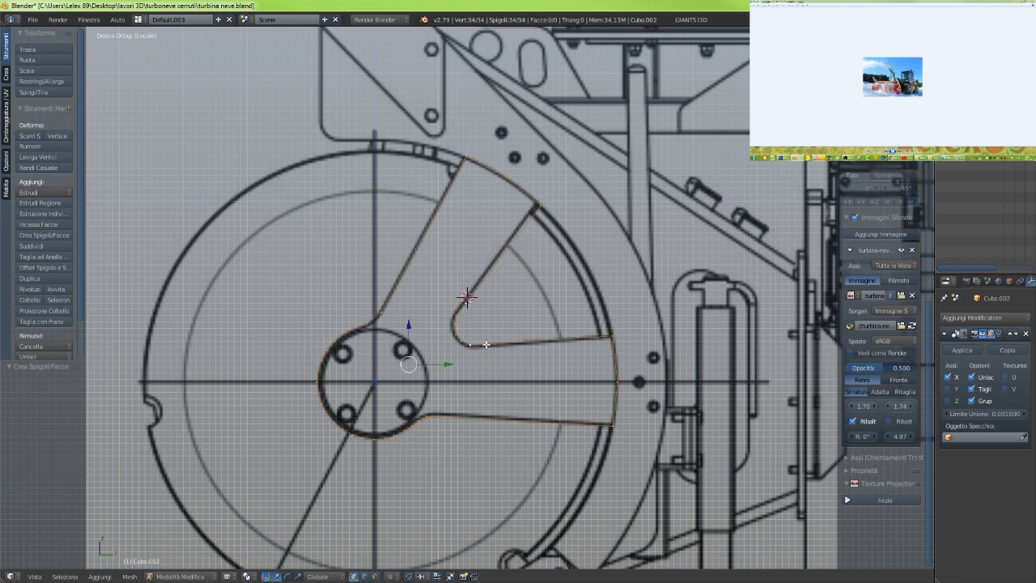
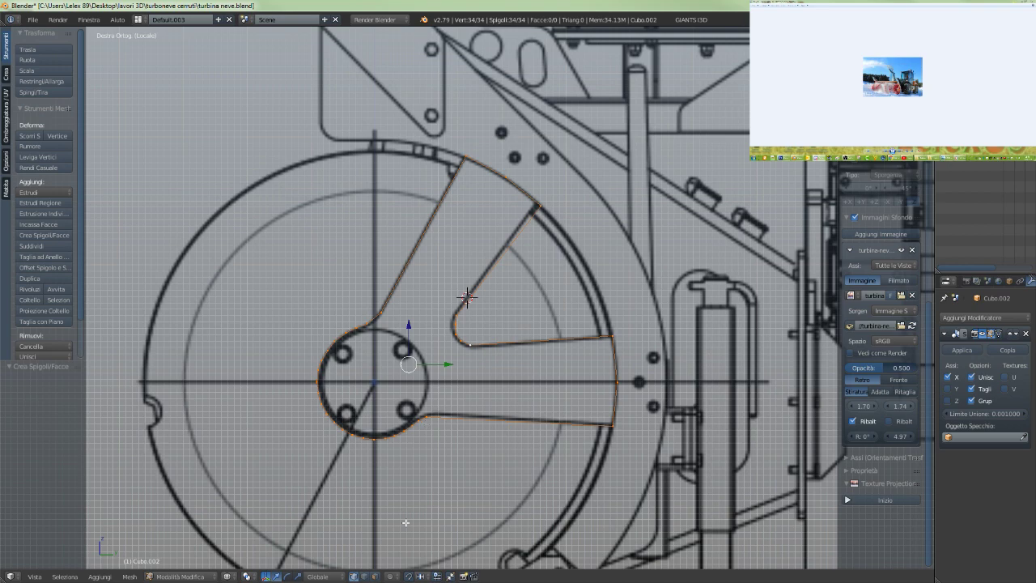
click(374, 577)
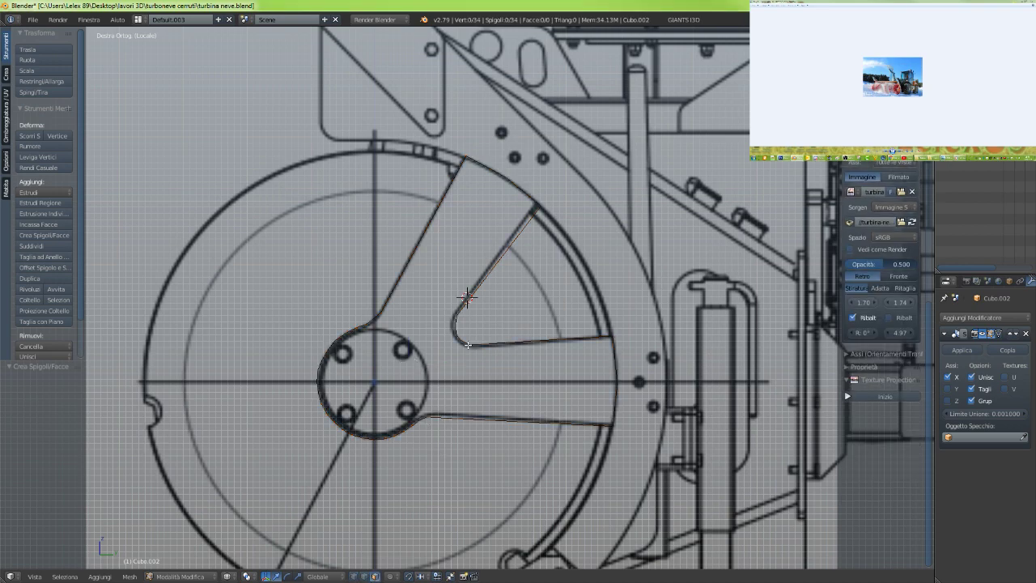
click(354, 576)
key(a)
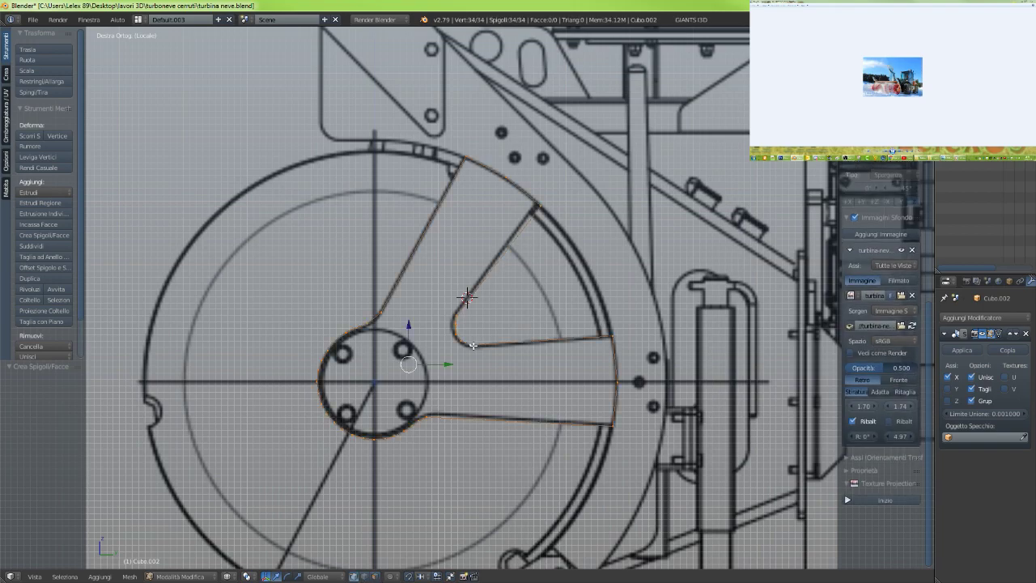
key(f)
scroll(466, 382, down, 2)
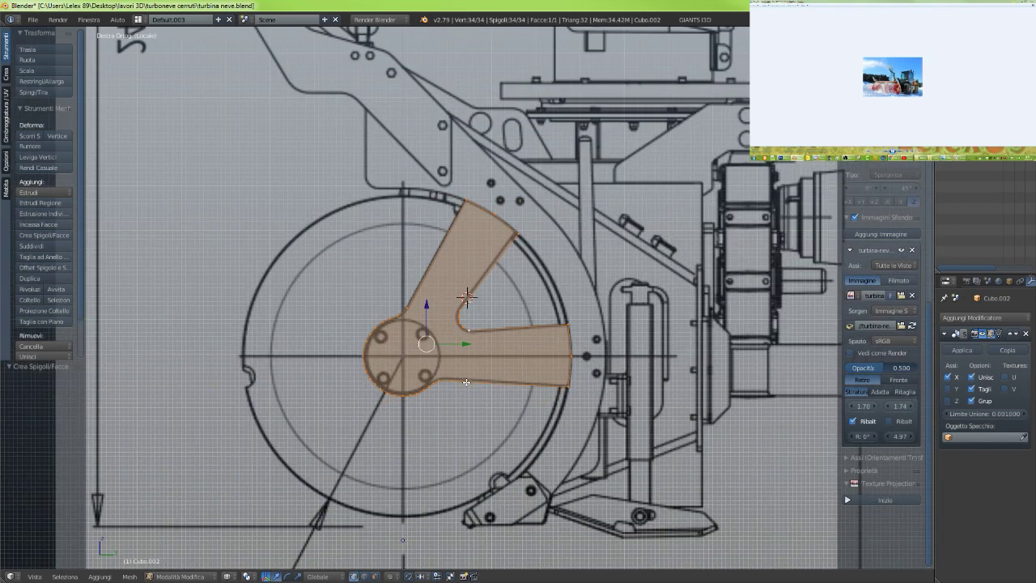
middle_drag(466, 382, 509, 391)
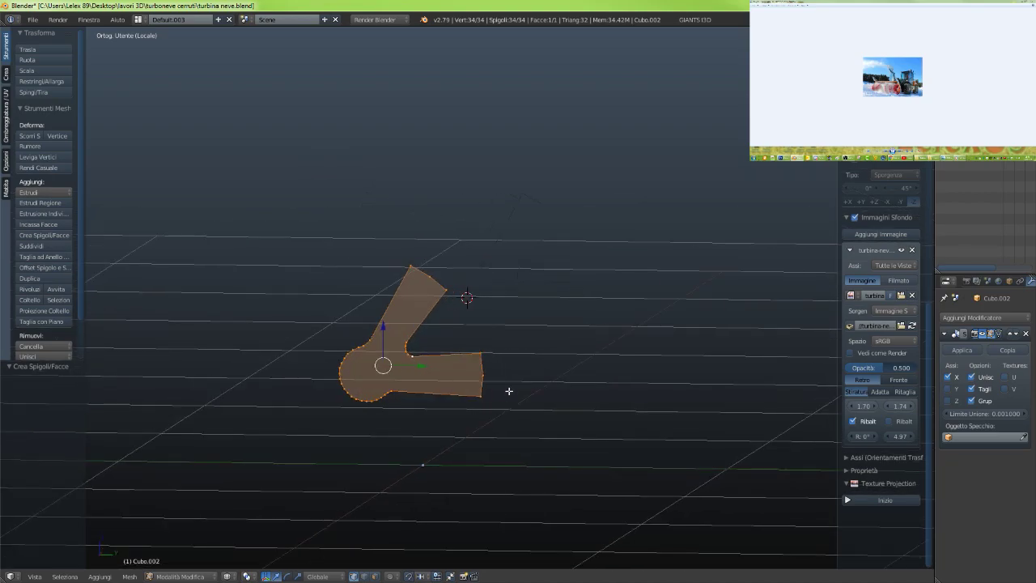
Leave local view and move the filled face 0.005 along X, away from the turbine disc, in front view
key(KP_3)
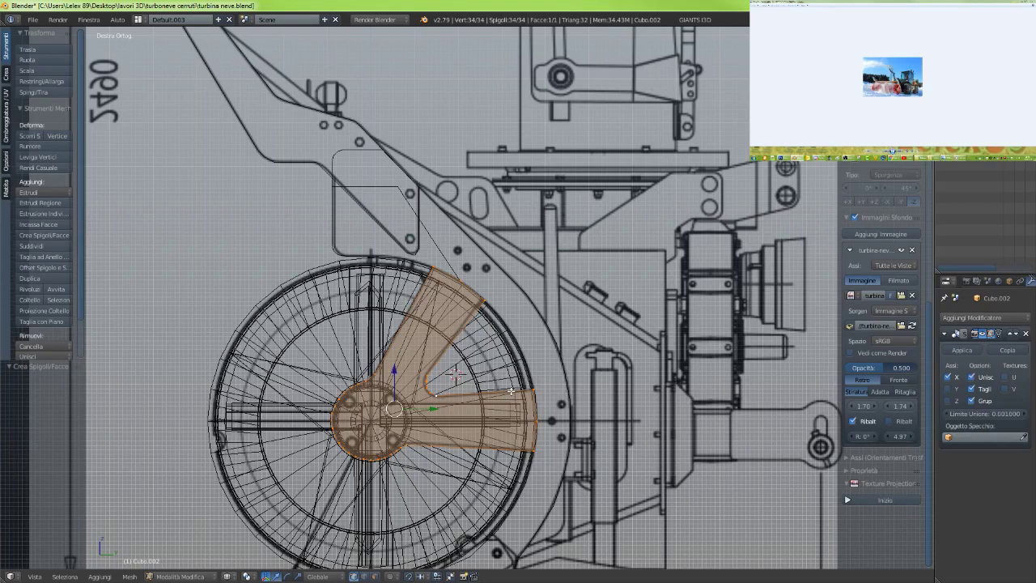
scroll(511, 392, down, 2)
middle_drag(511, 392, 543, 426)
scroll(539, 423, up, 4)
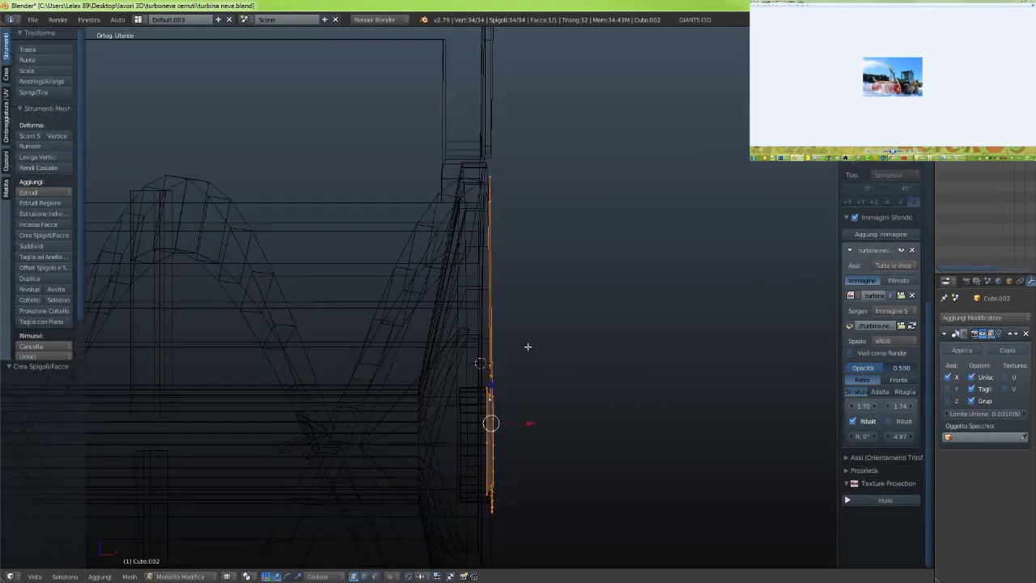
scroll(527, 346, up, 3)
key(KP_1)
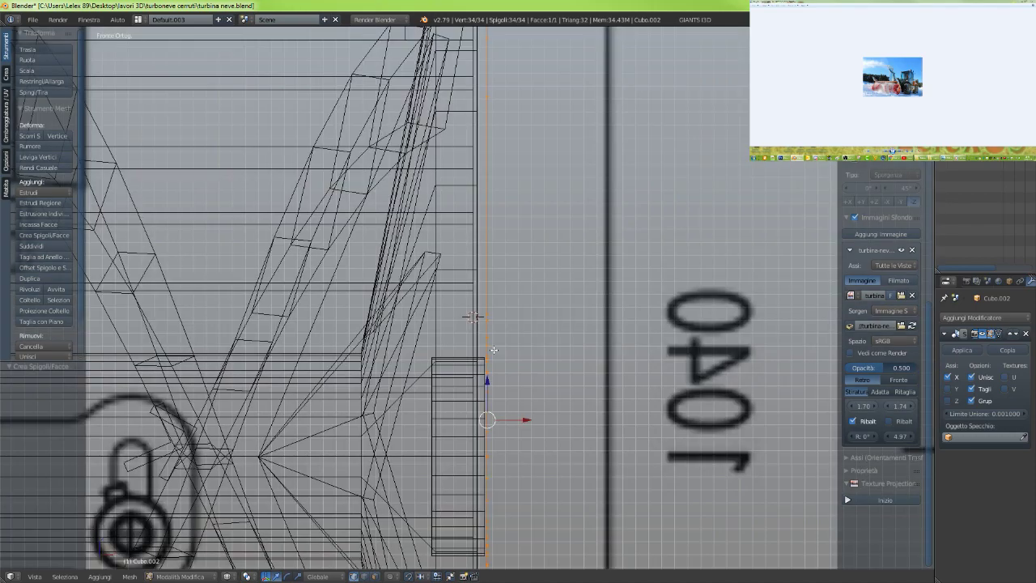
scroll(493, 349, down, 2)
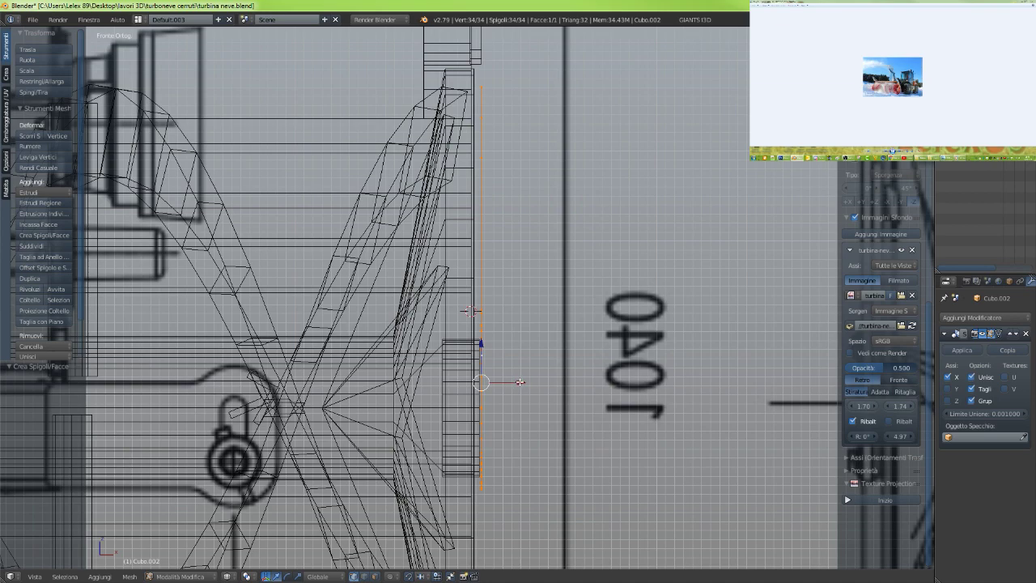
drag(520, 381, 526, 382)
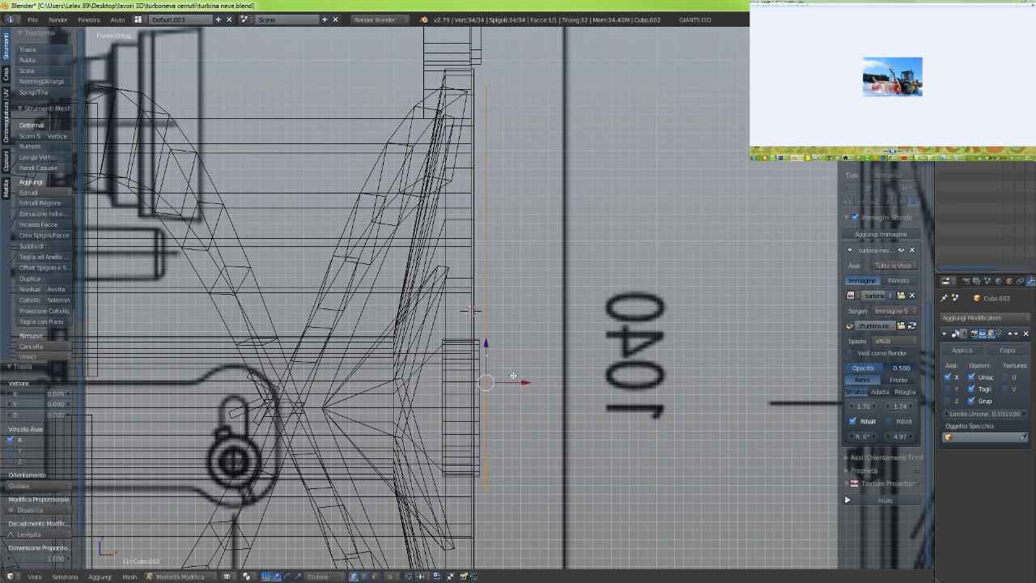
Try extruding the face 0.012 inward toward the turbine disc, and undo the extrusion
key(e)
mouse_move(493, 381)
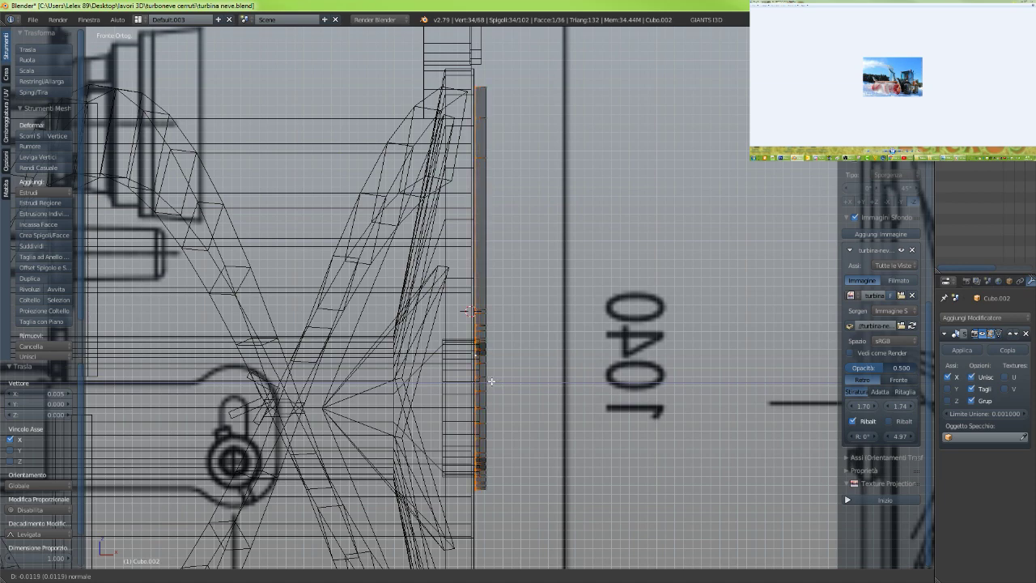
click(491, 381)
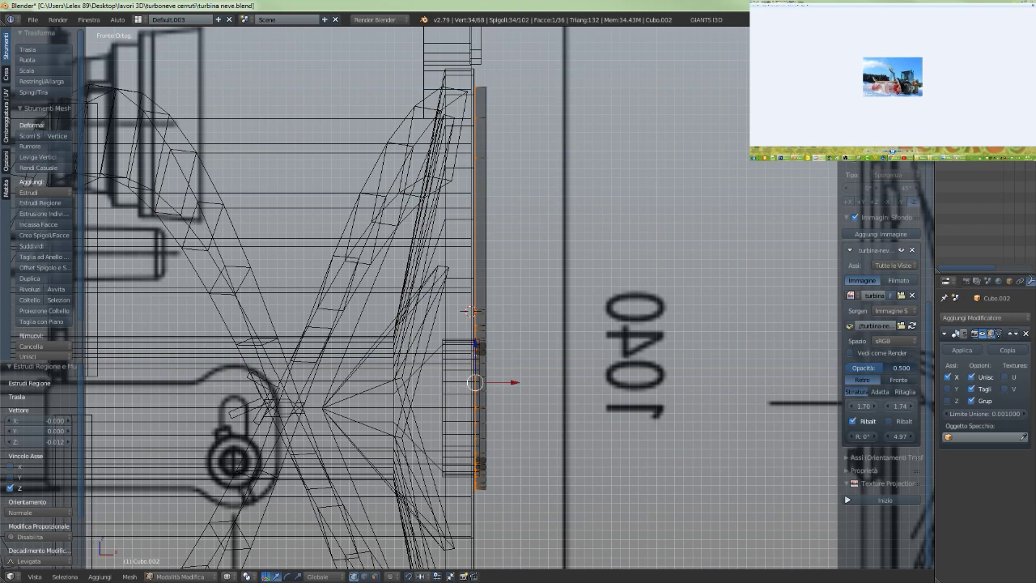
mouse_move(645, 370)
middle_down()
mouse_move(601, 347)
mouse_move(574, 347)
mouse_move(537, 380)
mouse_move(604, 375)
middle_up()
key(z)
key(ctrl+z)
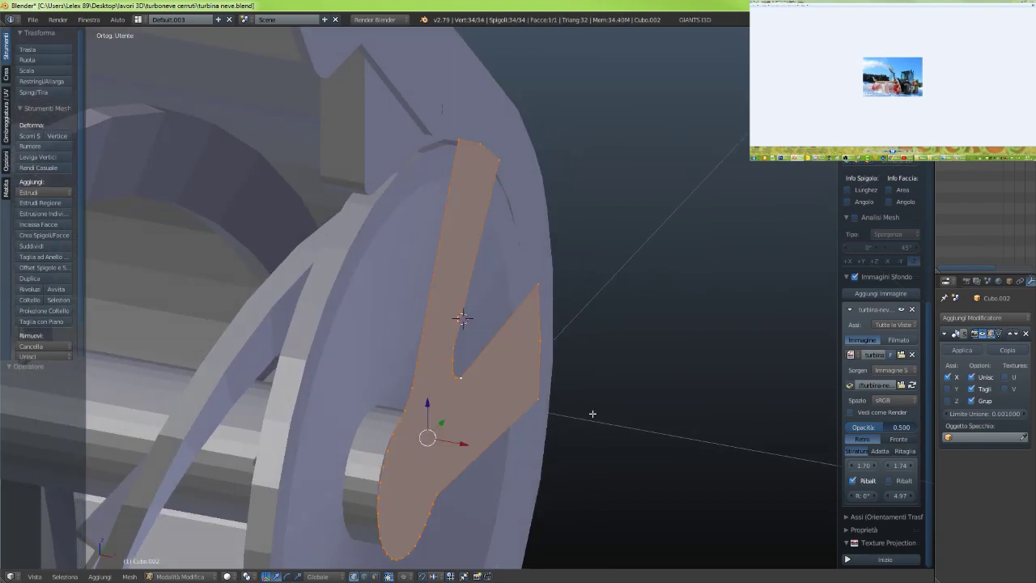
Extrude the face 0.008 outward to thicken the plate, and shift its outer side a further 0.001 along X
key(e)
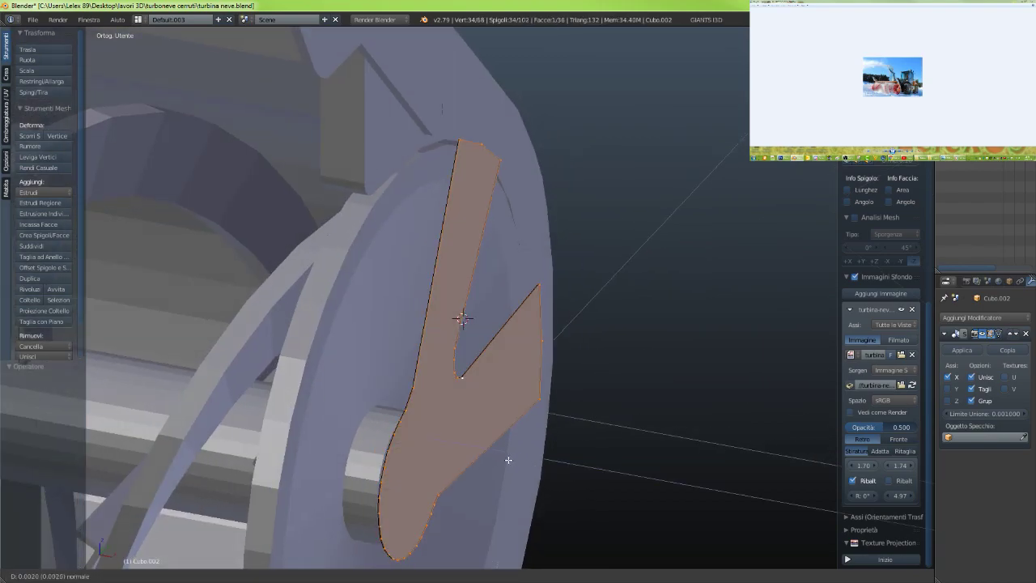
click(512, 464)
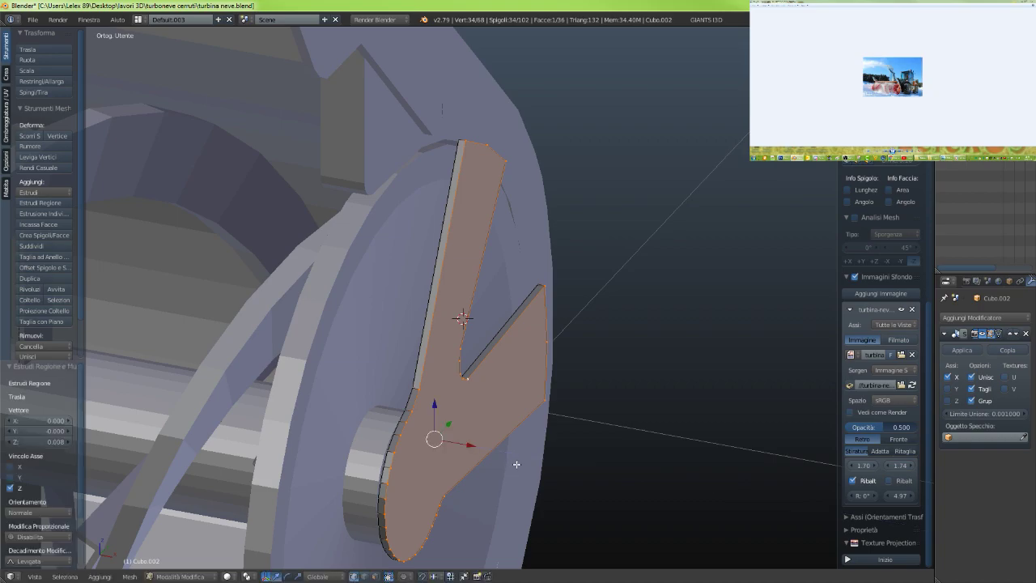
key(KP_1)
scroll(533, 432, down, 3)
scroll(517, 384, up, 4)
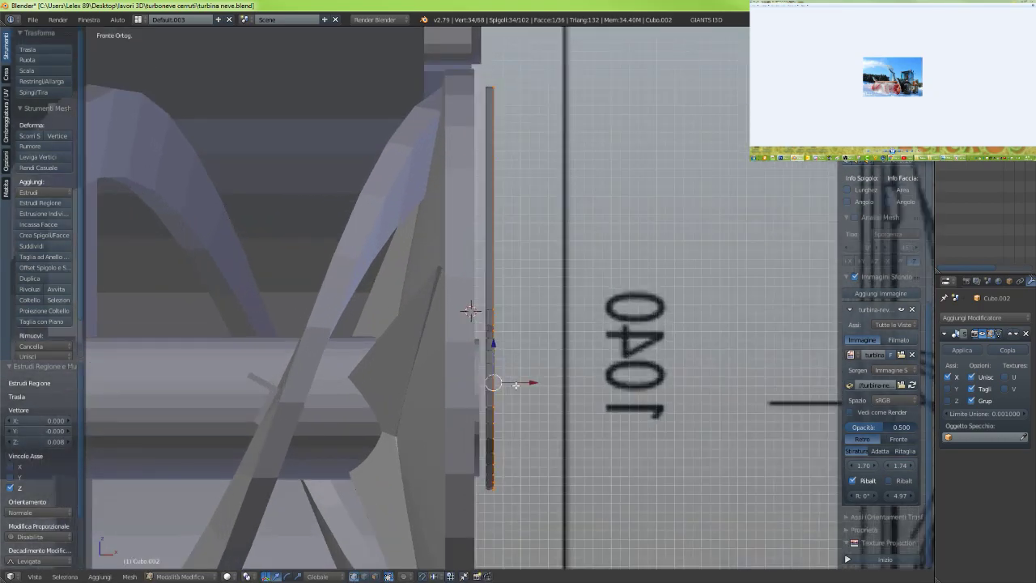
Select the entire thickened plate and move it -0.015 along X against the turbine disc
key(a)
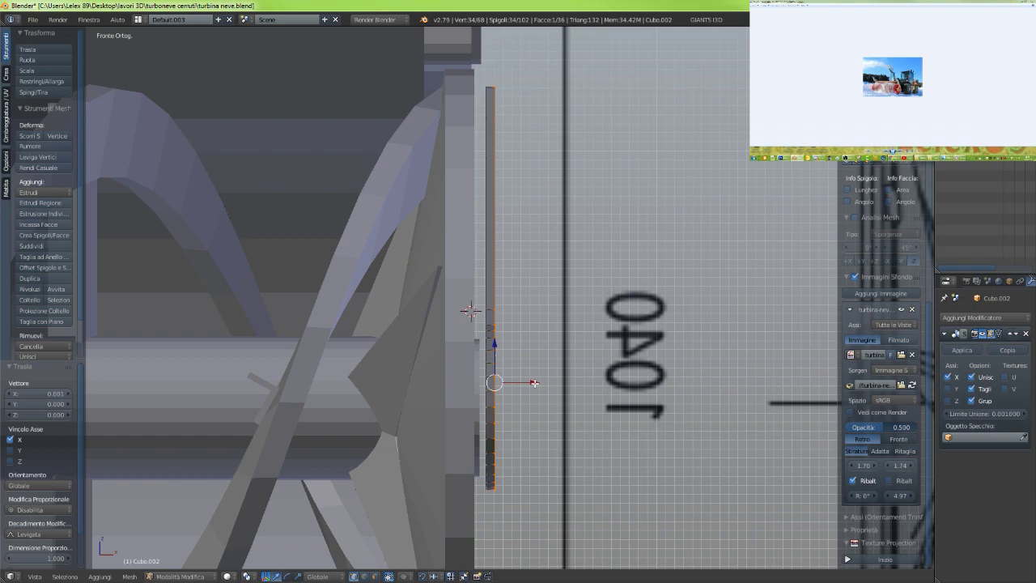
key(a)
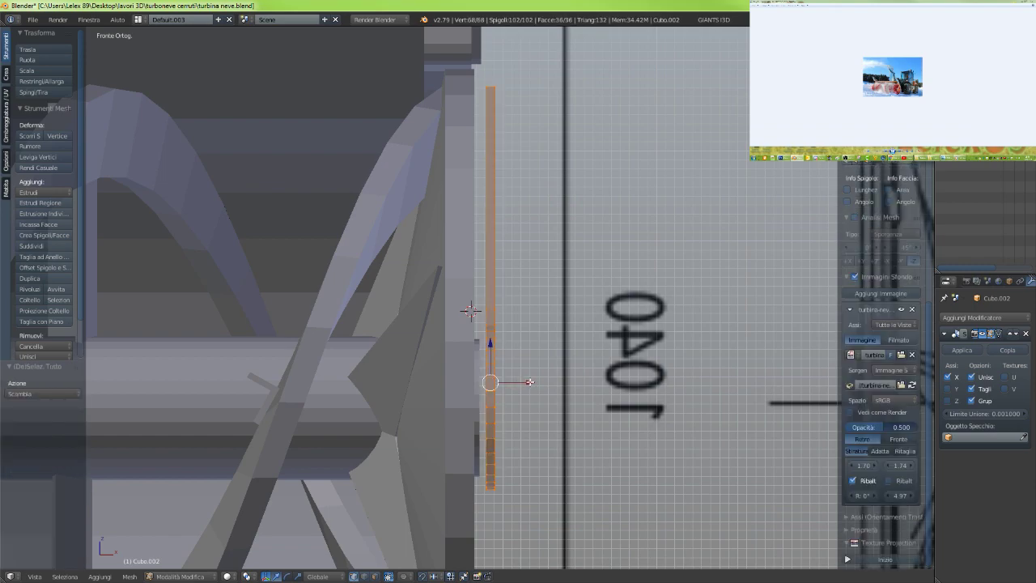
drag(527, 381, 514, 377)
middle_drag(514, 377, 434, 403)
scroll(355, 386, down, 5)
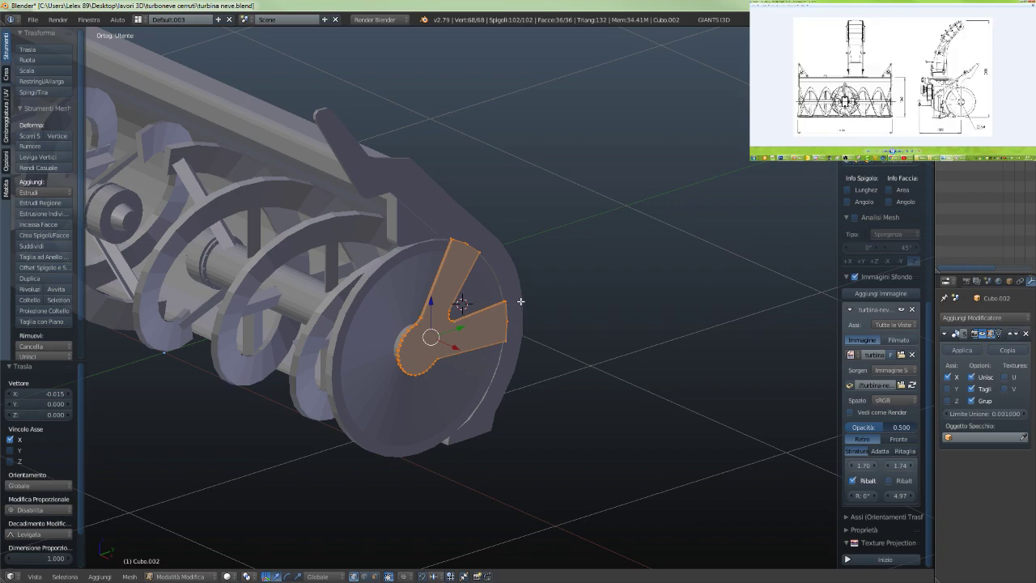
scroll(459, 356, up, 1)
scroll(460, 356, up, 1)
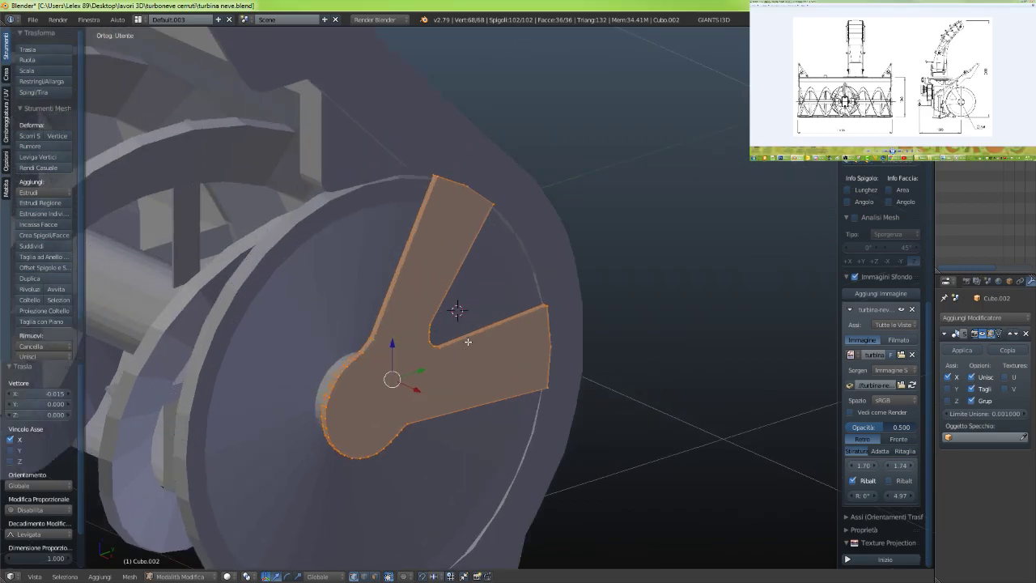
scroll(384, 335, up, 2)
middle_drag(385, 336, 303, 356)
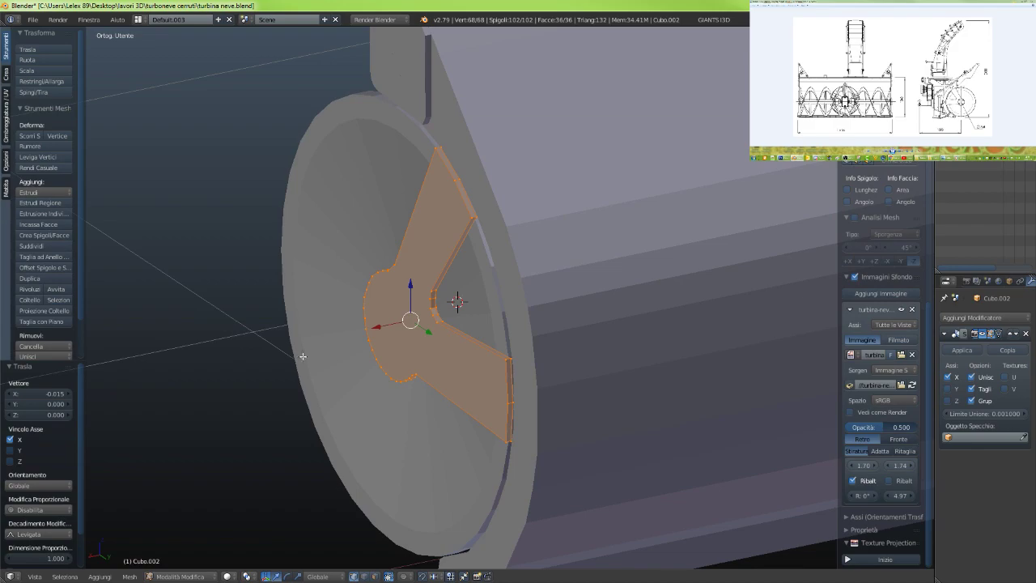
middle_drag(504, 318, 551, 285)
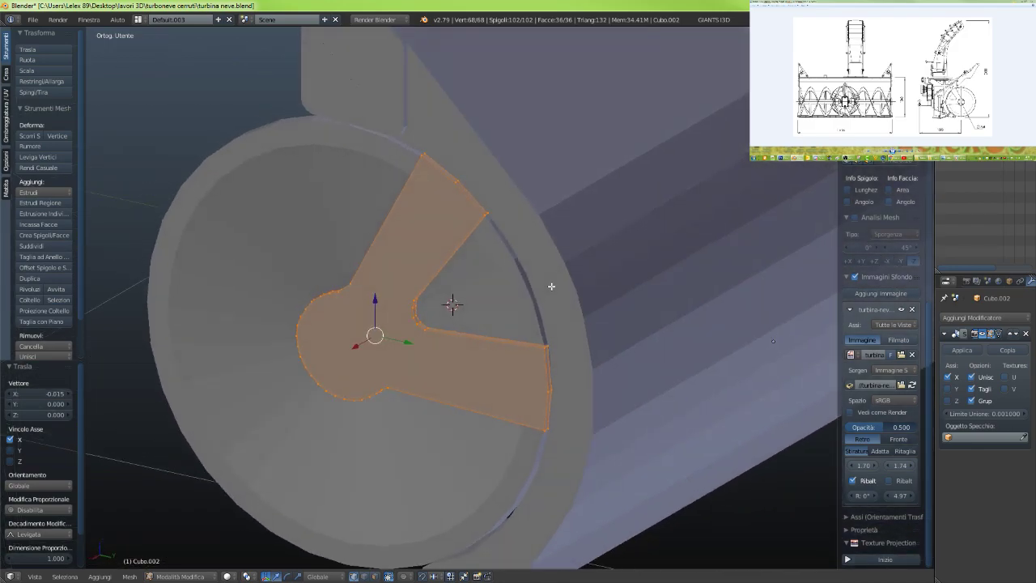
Lengthen the upper spoke by moving its two end faces 0.077 along Z and outward along Y, over the blueprint's three bolt holes
key(a)
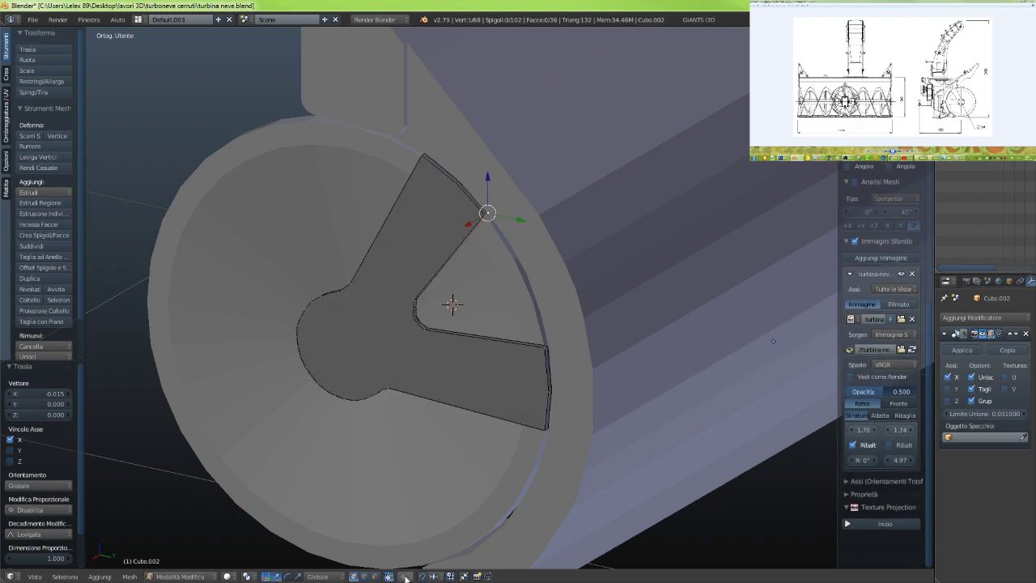
right_click(457, 181)
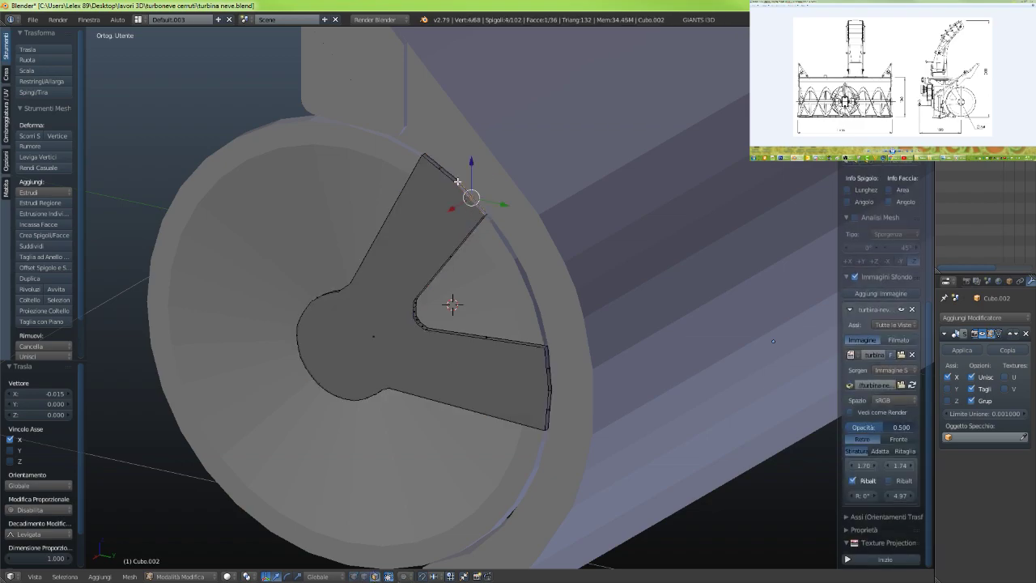
shift+right_click(444, 168)
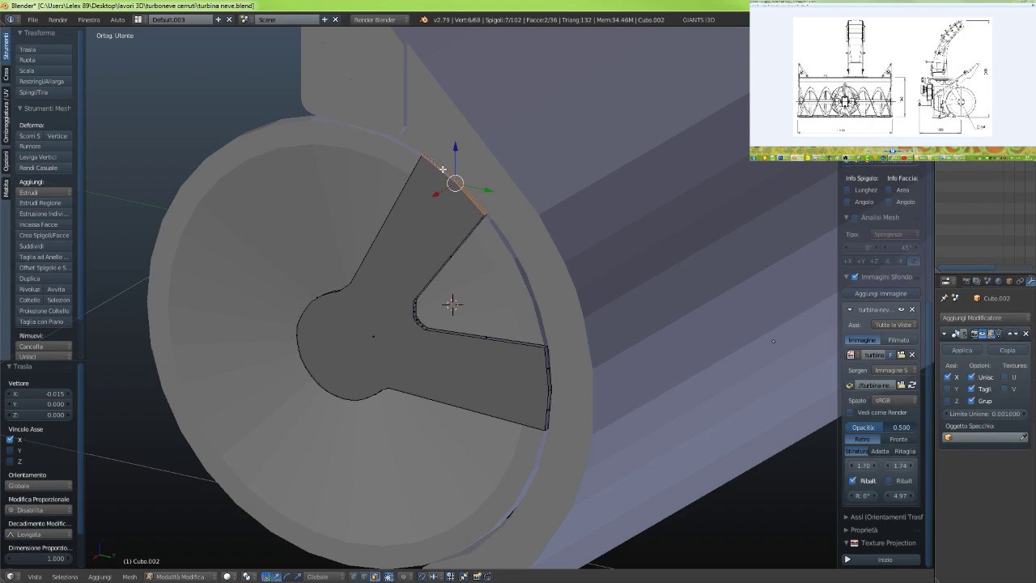
mouse_move(445, 170)
middle_down()
mouse_move(484, 165)
mouse_move(458, 173)
middle_up()
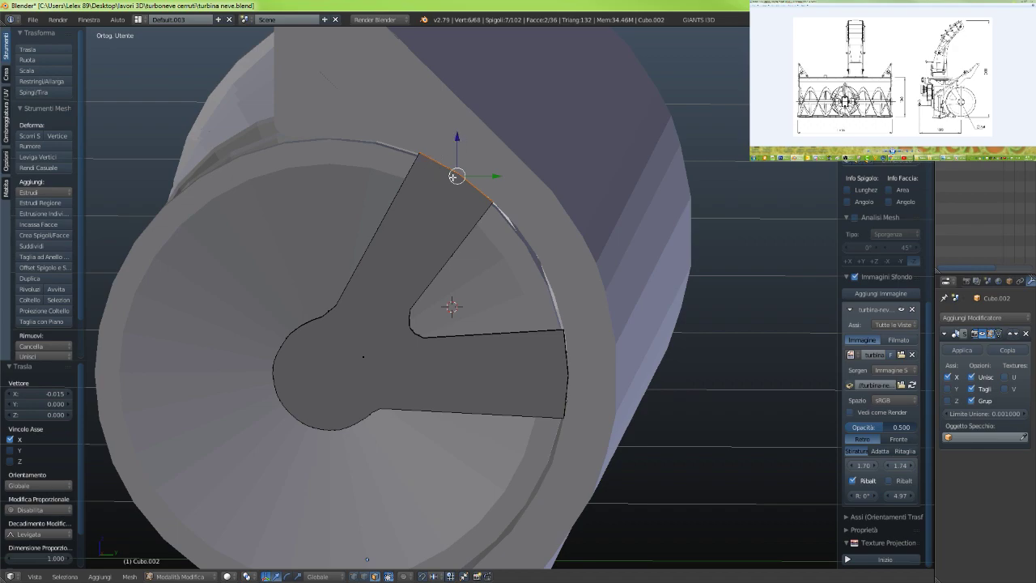
key(KP_3)
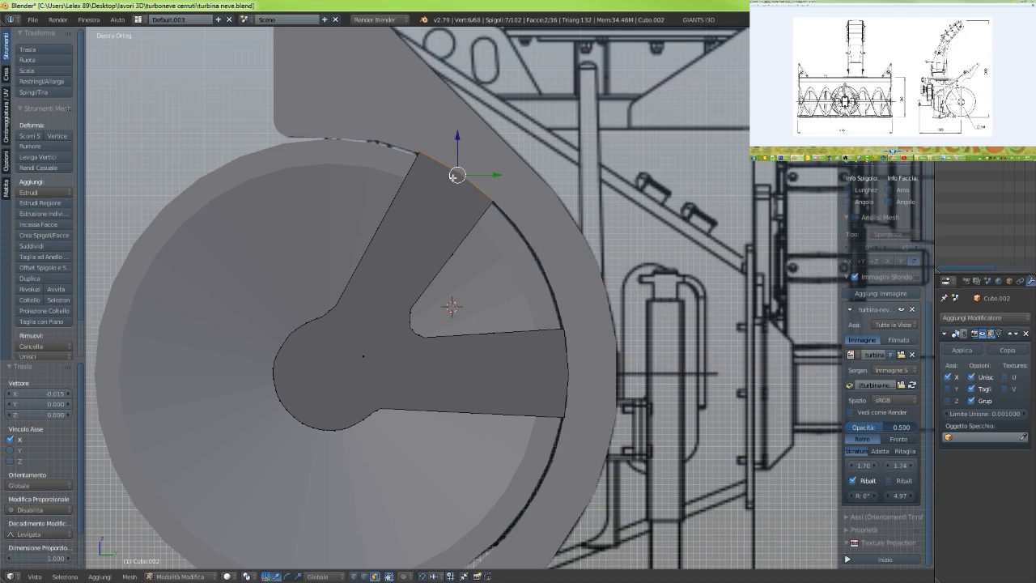
key(z)
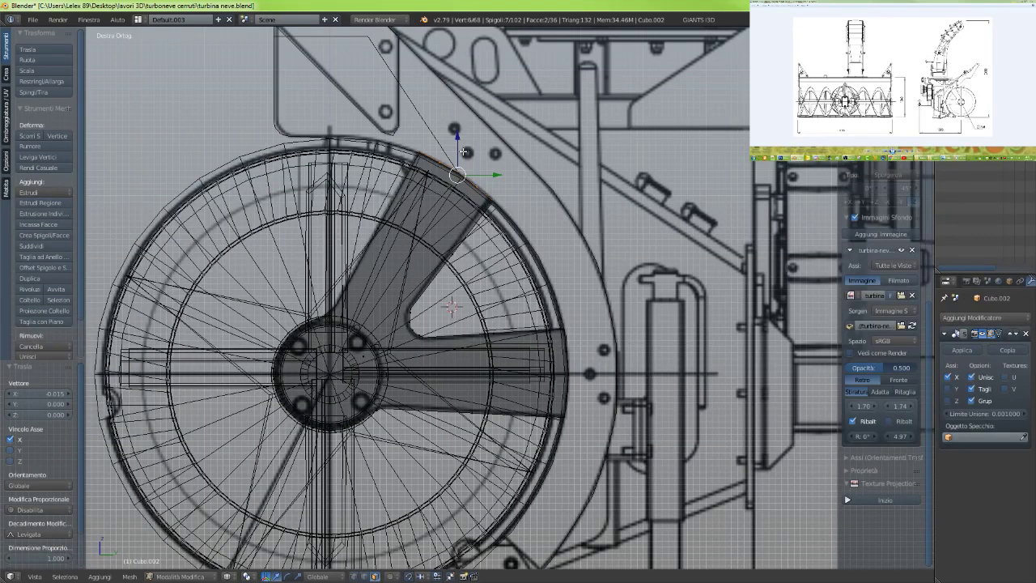
drag(455, 131, 467, 86)
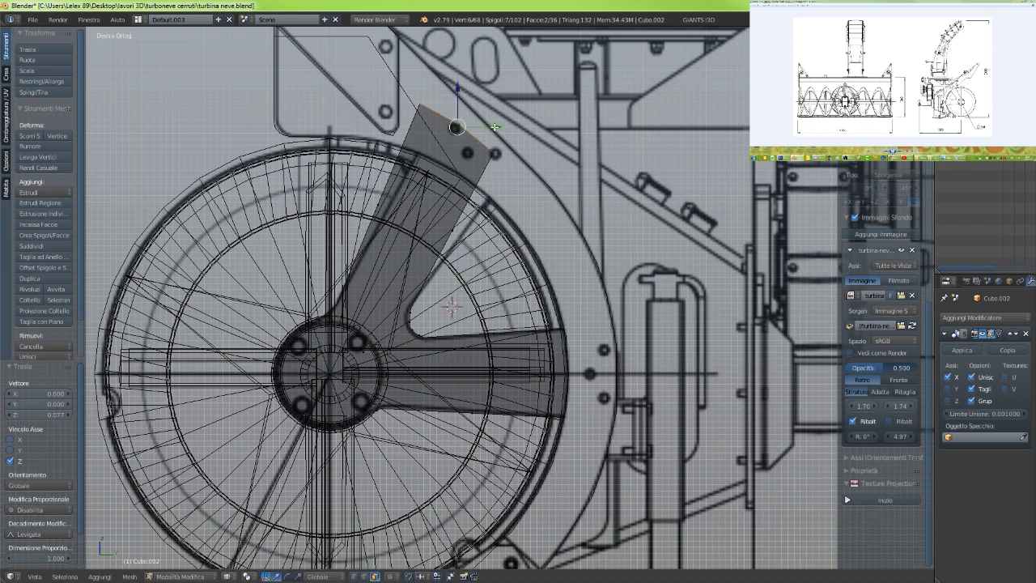
drag(496, 127, 523, 129)
drag(484, 87, 484, 85)
drag(521, 128, 519, 128)
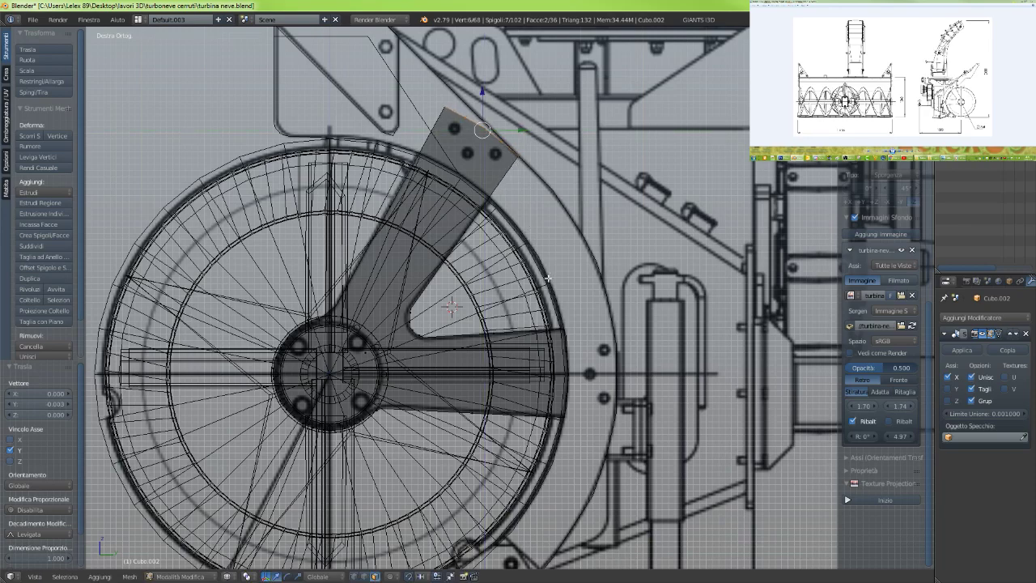
Lengthen the horizontal spoke by moving its two end faces 0.078 along Y, over the blueprint's three bolt holes
shift+middle_drag(540, 266, 411, 165)
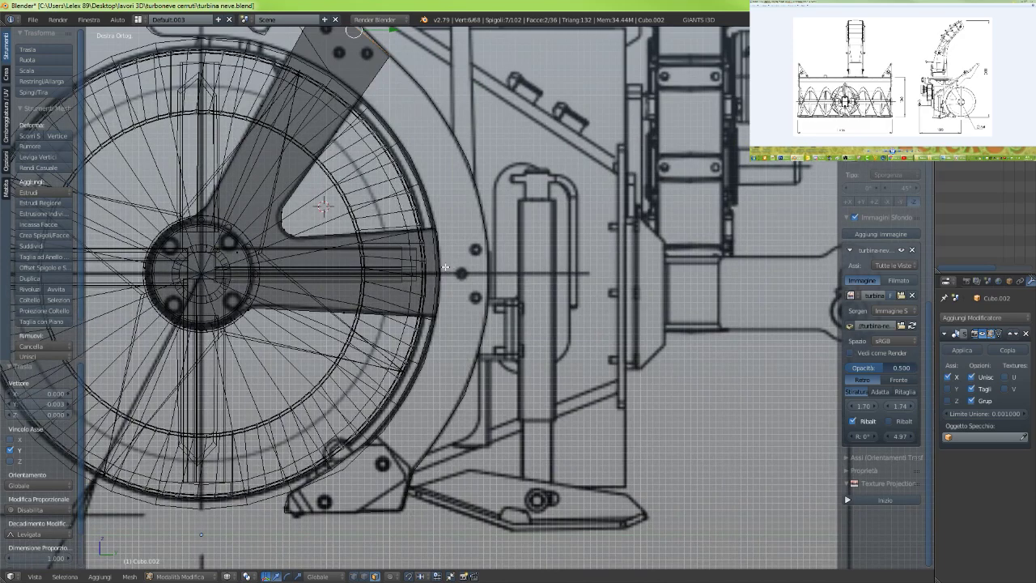
scroll(419, 194, down, 2)
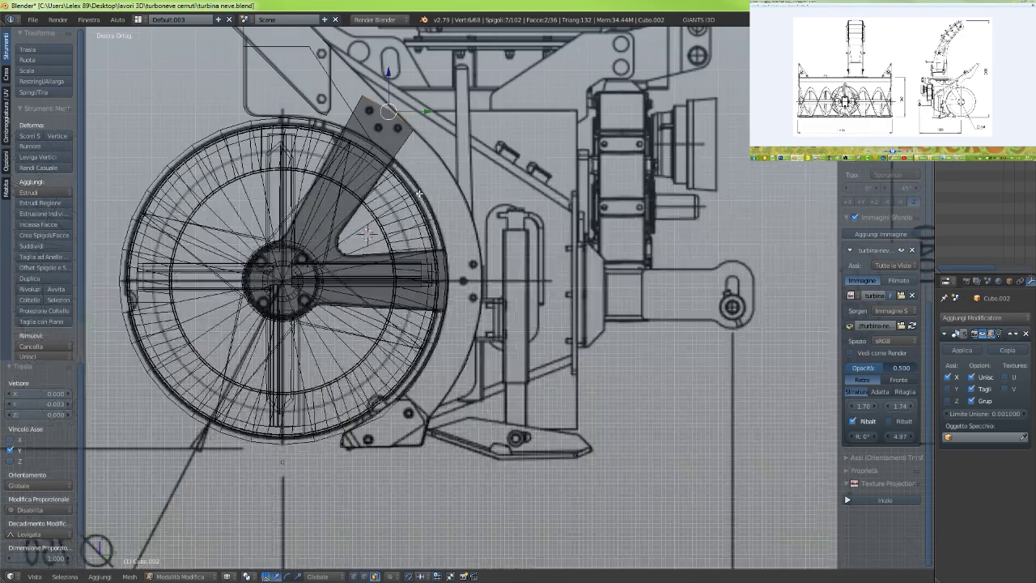
key(a)
key(c)
click(457, 296)
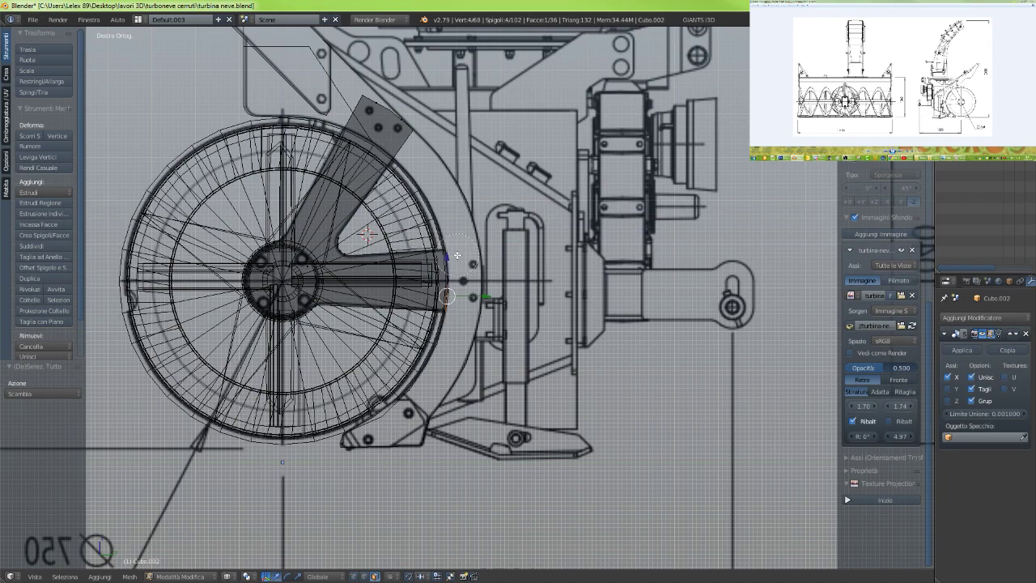
click(455, 256)
right_click(462, 293)
scroll(469, 279, up, 4)
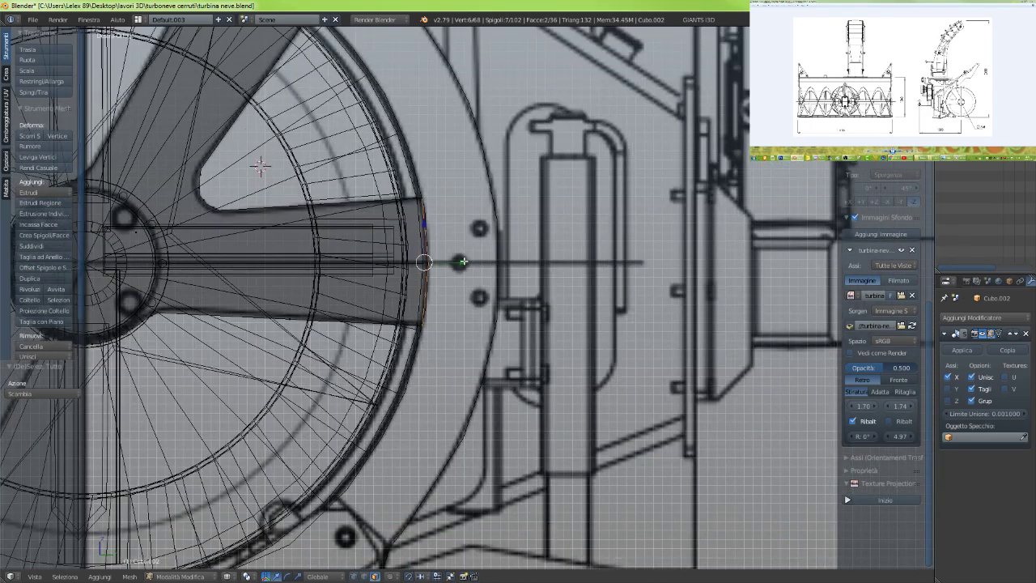
key(e)
key(x)
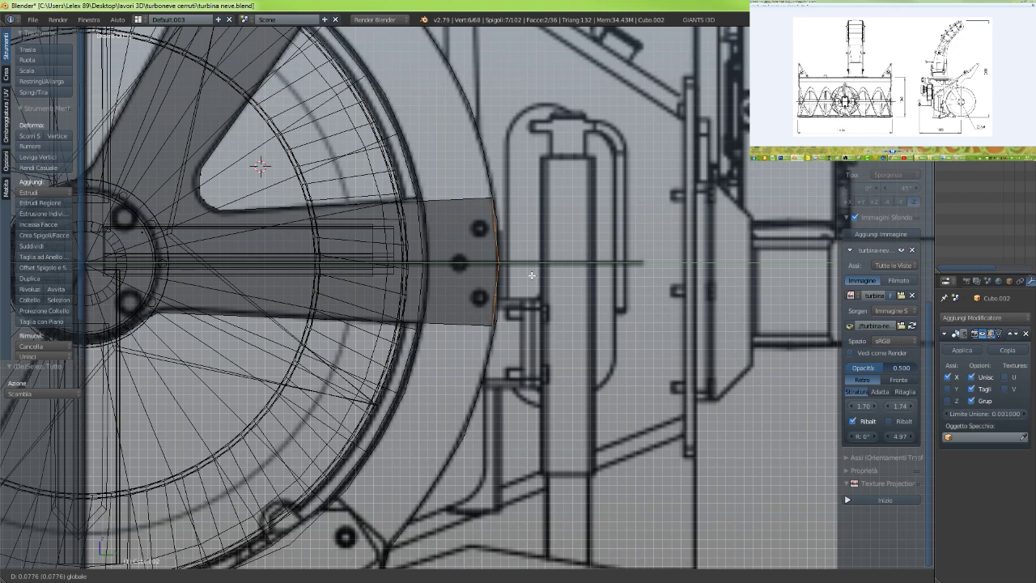
click(532, 275)
key(z)
scroll(429, 300, down, 4)
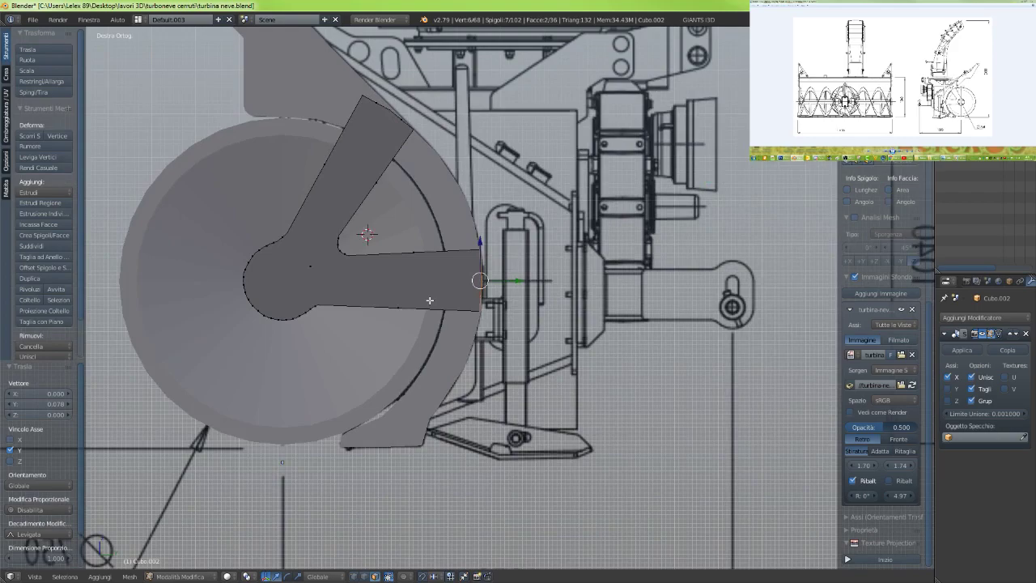
Examine the lengthened spoke plate from both sides and check how it sits against the turbine's hub
middle_drag(429, 300, 363, 308)
key(Tab)
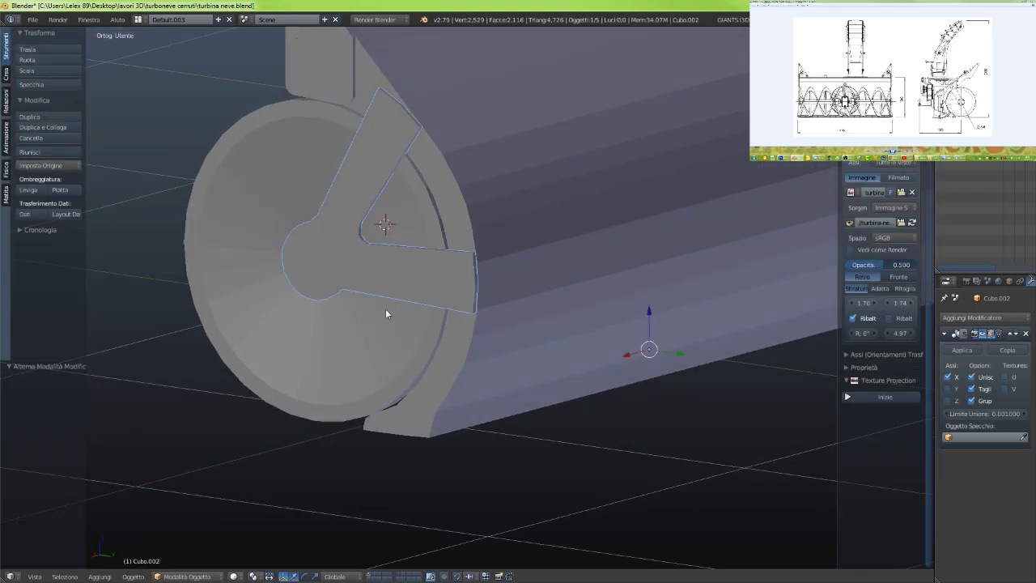
key(Tab)
scroll(431, 307, down, 4)
scroll(425, 306, up, 6)
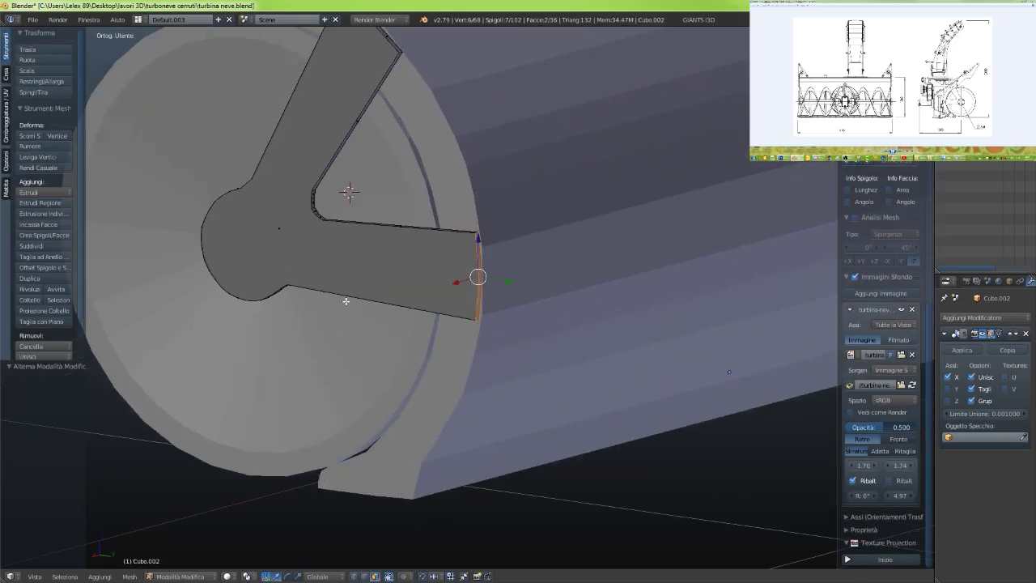
middle_drag(345, 300, 477, 299)
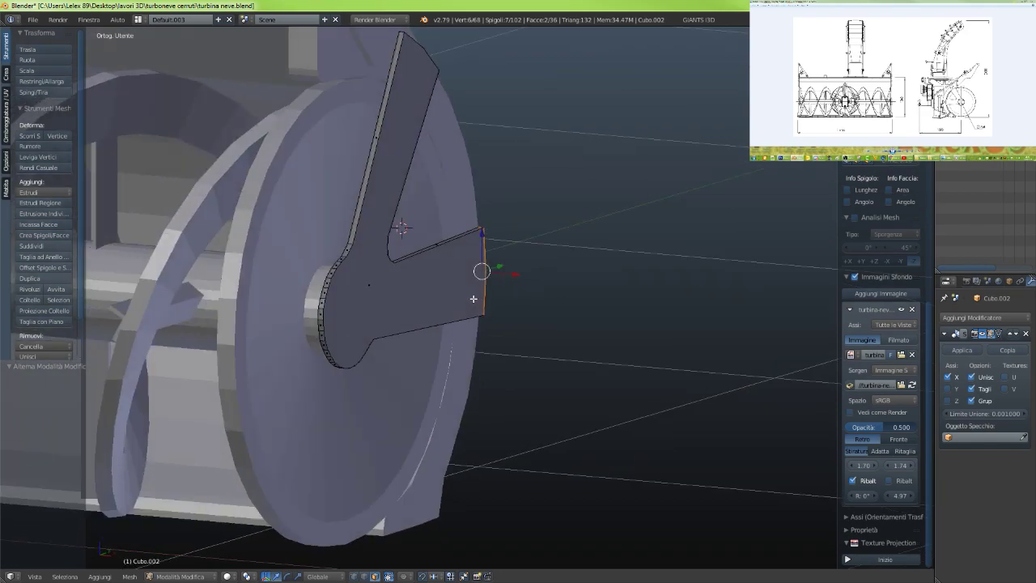
scroll(350, 333, up, 3)
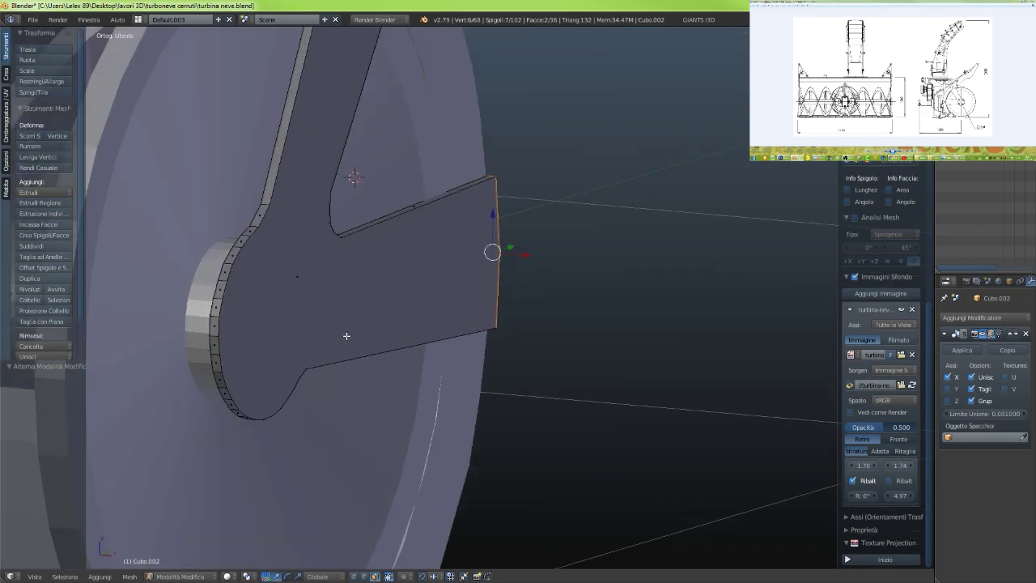
scroll(347, 335, down, 2)
middle_drag(342, 331, 340, 329)
Select the hub's end face on the turbine mesh and move it -0.024 along X
key(Tab)
right_click(315, 340)
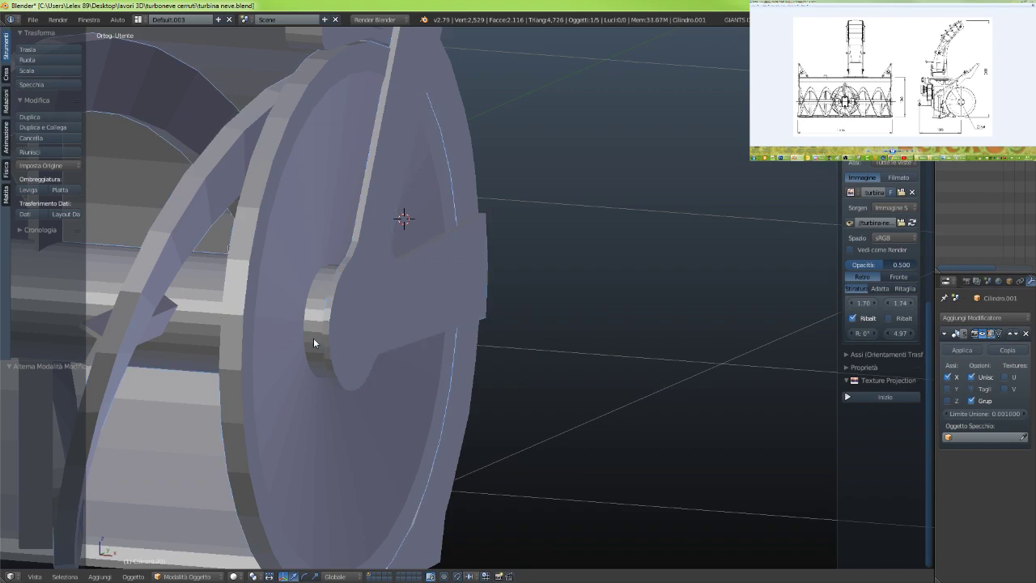
right_click(297, 354)
right_click(293, 356)
key(Tab)
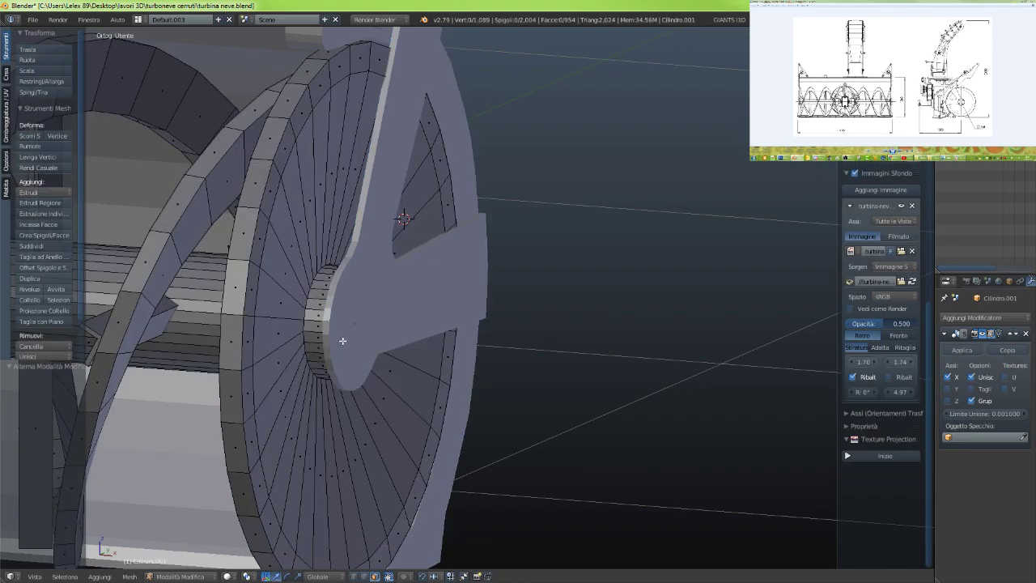
right_click(342, 335)
key(e)
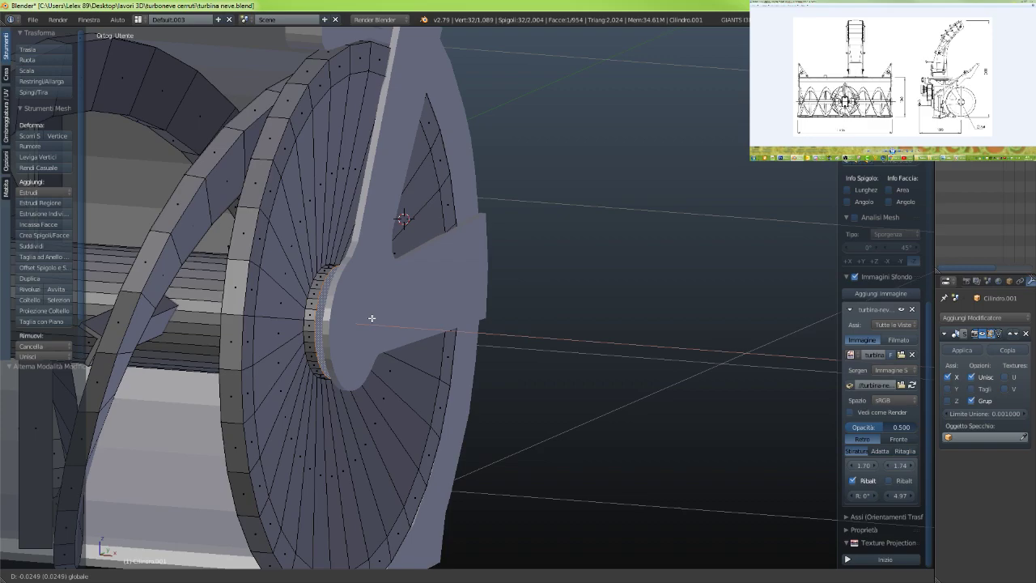
click(380, 322)
In the front wireframe view, move the hub's end face 0.018 along X to meet the inner side of the spoke plate
middle_drag(380, 323, 401, 323)
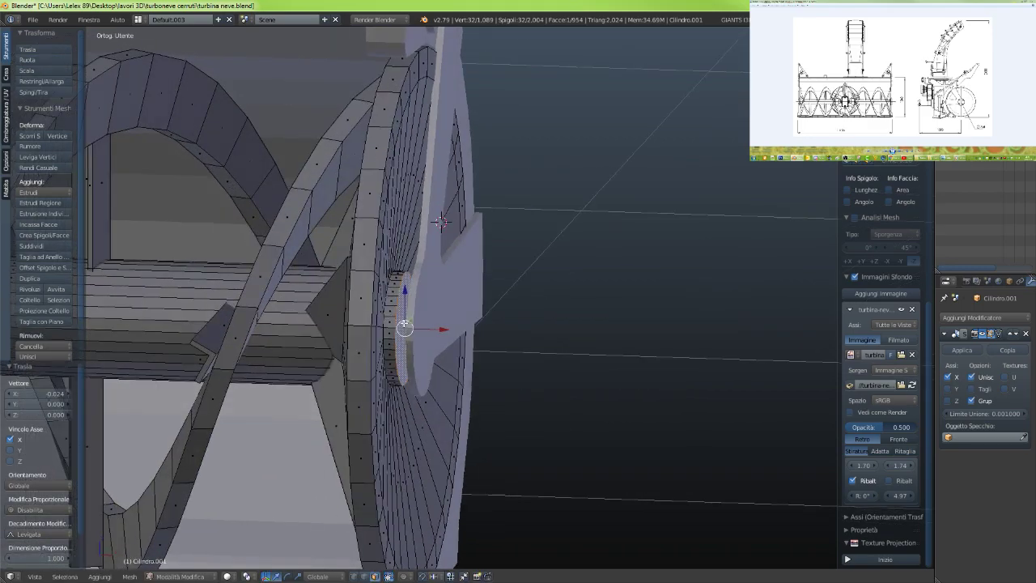
key(KP_1)
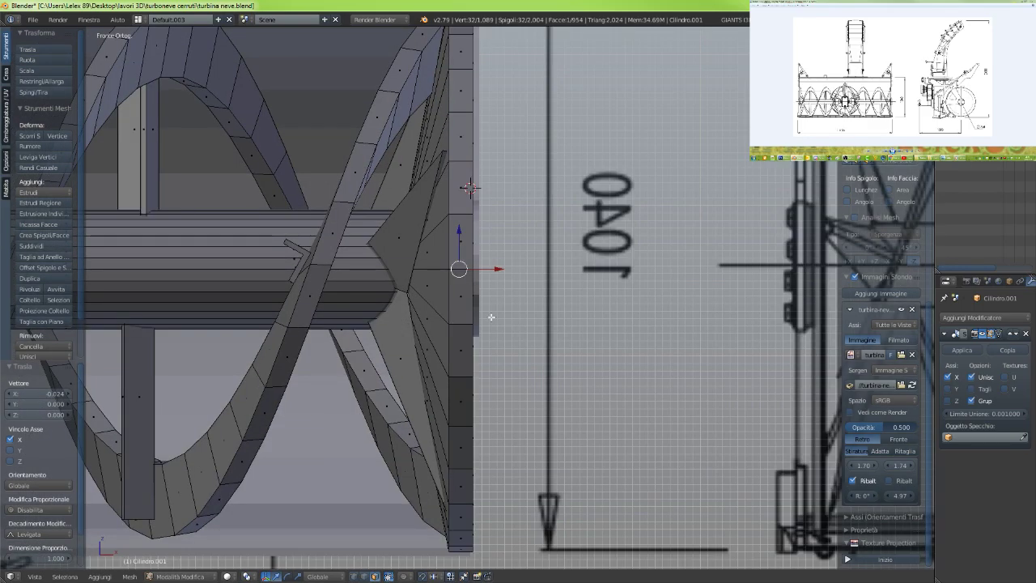
key(z)
scroll(495, 302, up, 6)
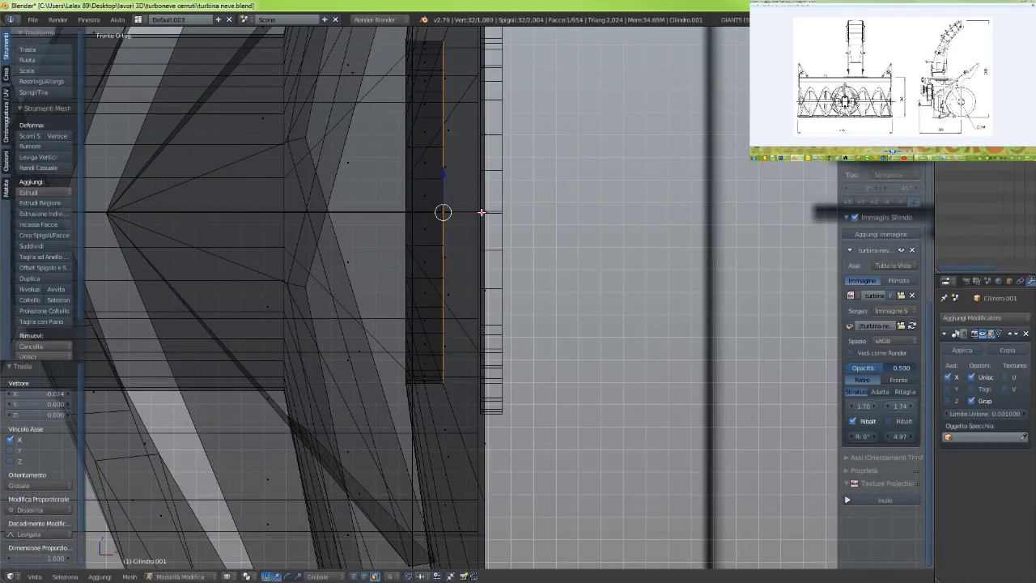
key(g)
key(x)
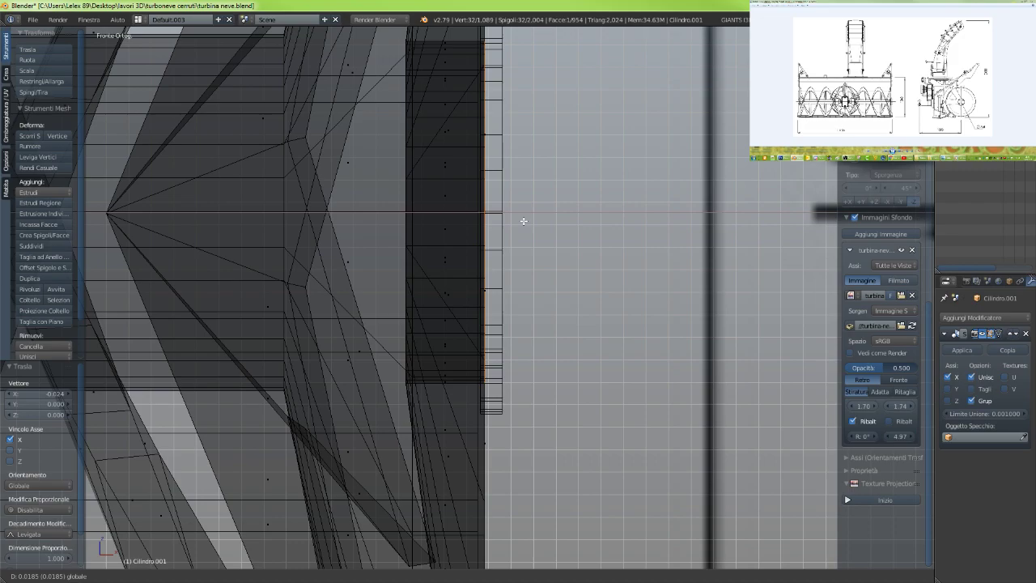
click(522, 220)
Delete the hub's end face hidden behind the spoke plate
mouse_move(523, 220)
middle_down()
mouse_move(536, 255)
mouse_move(511, 259)
middle_up()
key(z)
scroll(534, 255, down, 3)
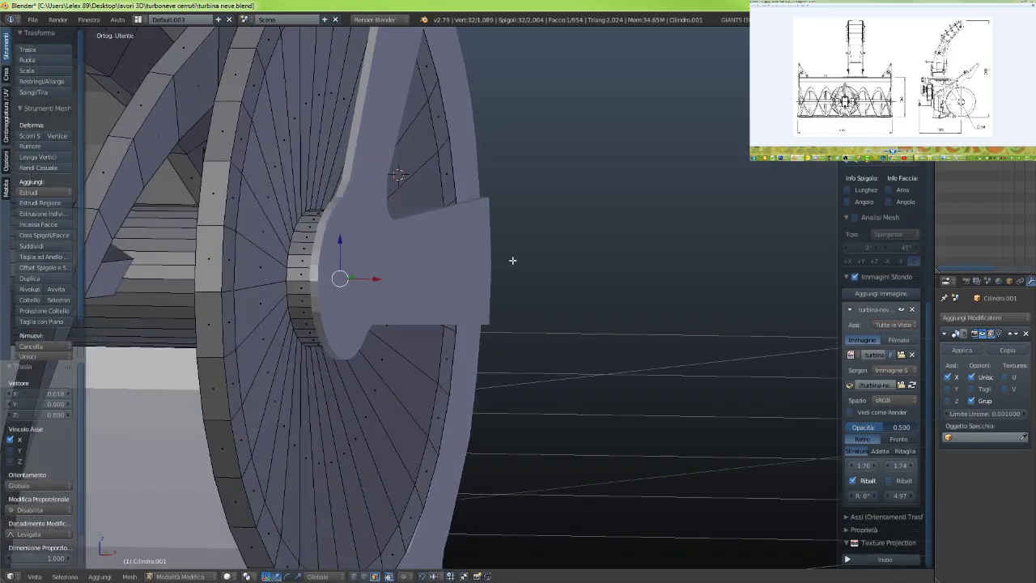
key(x)
click(495, 274)
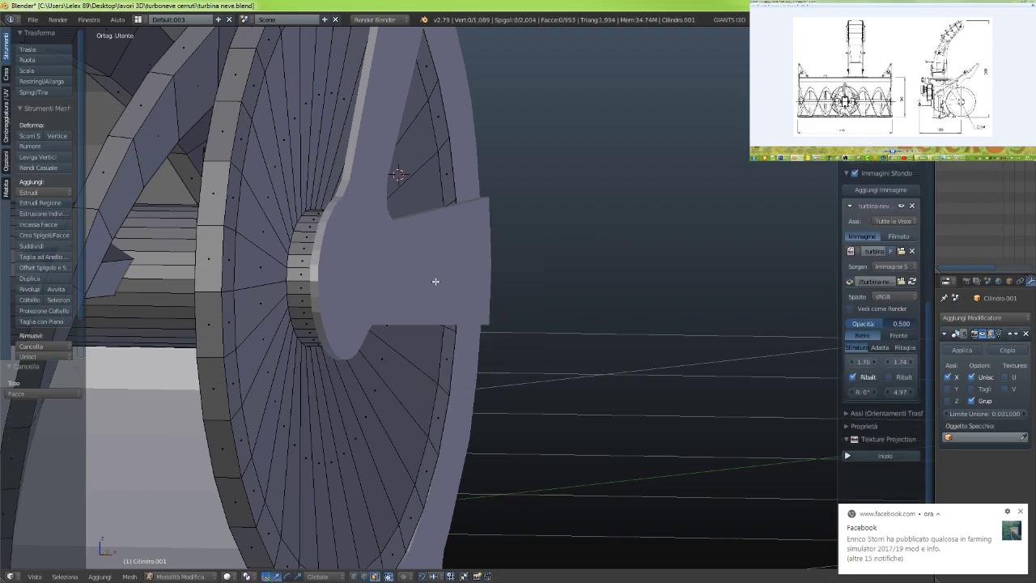
Reopen the spoke plate mesh for editing and examine how plate, turbine and housing fit together from several angles
middle_drag(434, 280, 299, 283)
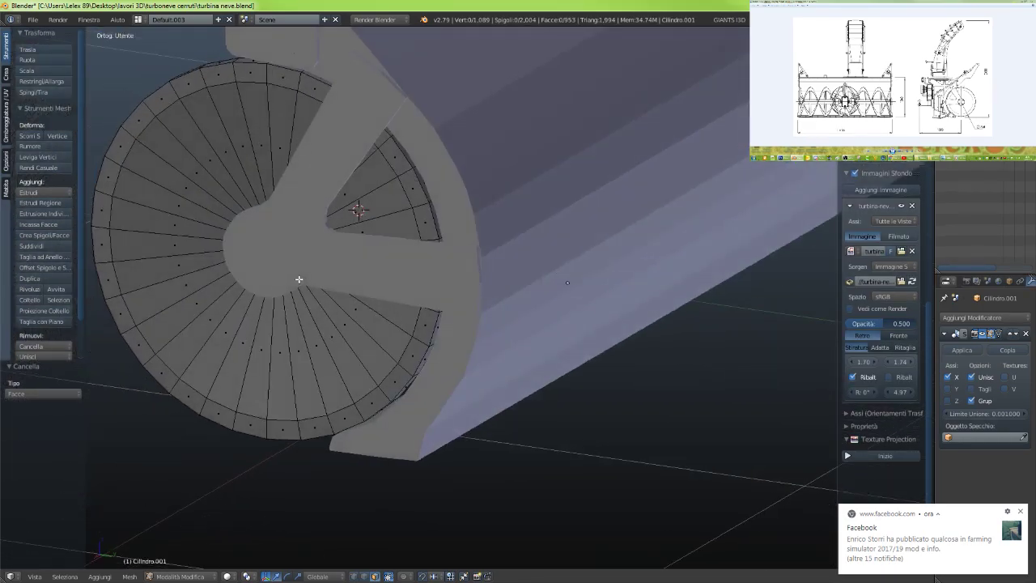
key(Tab)
right_click(364, 273)
key(Tab)
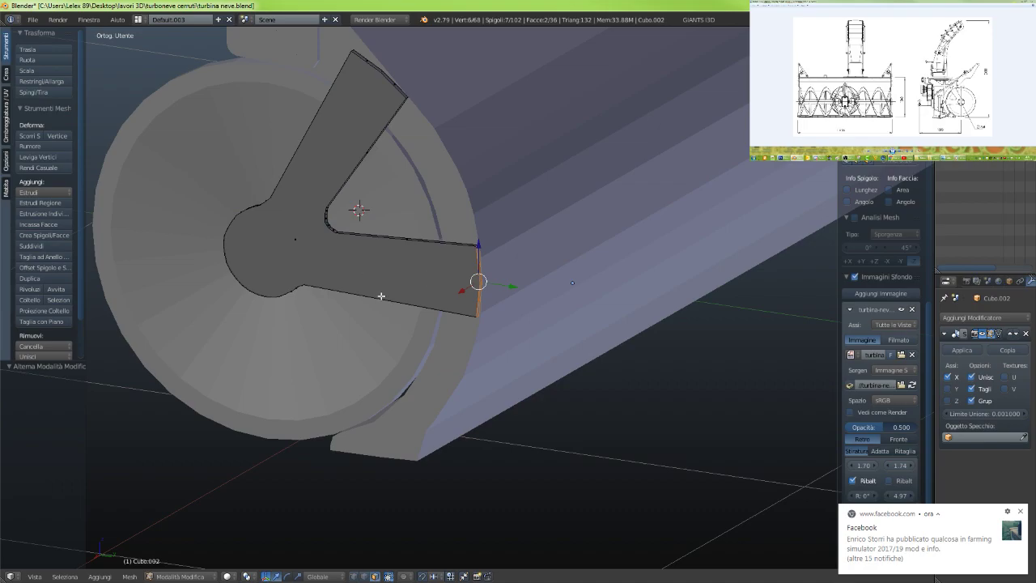
scroll(380, 265, down, 8)
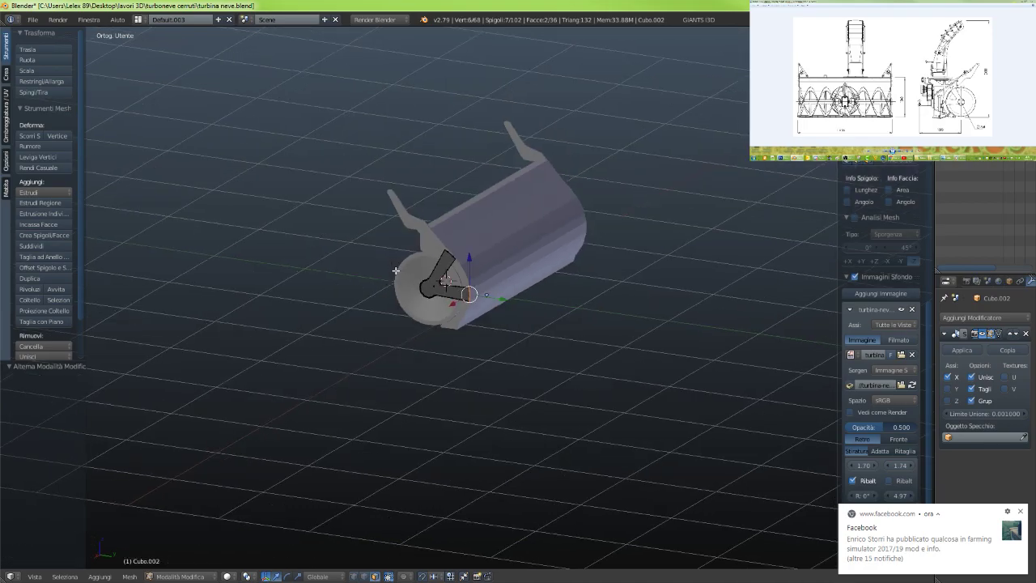
middle_drag(382, 266, 462, 283)
scroll(431, 321, up, 3)
scroll(431, 321, up, 4)
scroll(429, 286, down, 2)
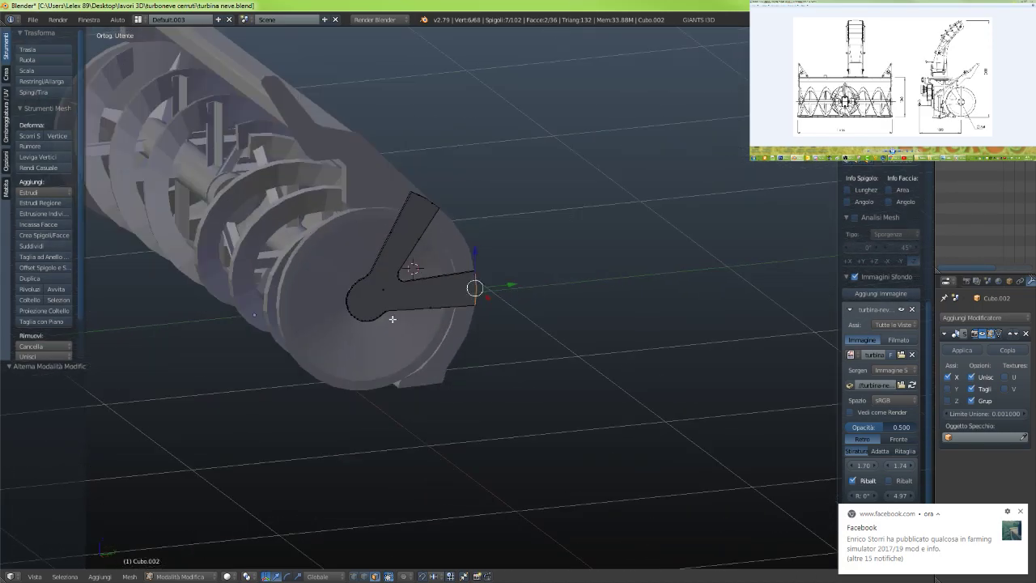
Give the turbine object a new material with a red diffuse colour
key(Tab)
right_click(315, 287)
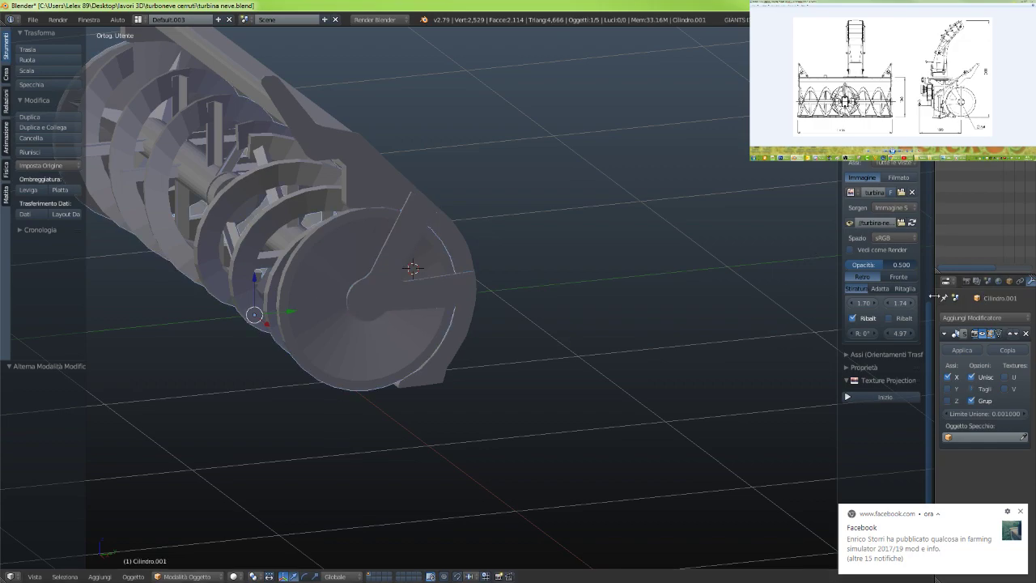
drag(935, 299, 779, 299)
click(897, 281)
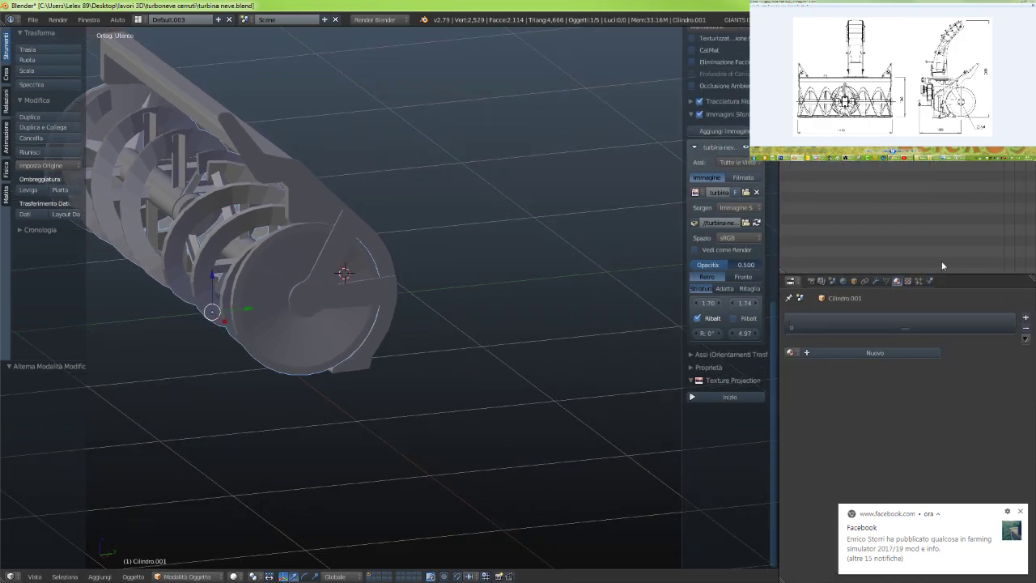
click(803, 353)
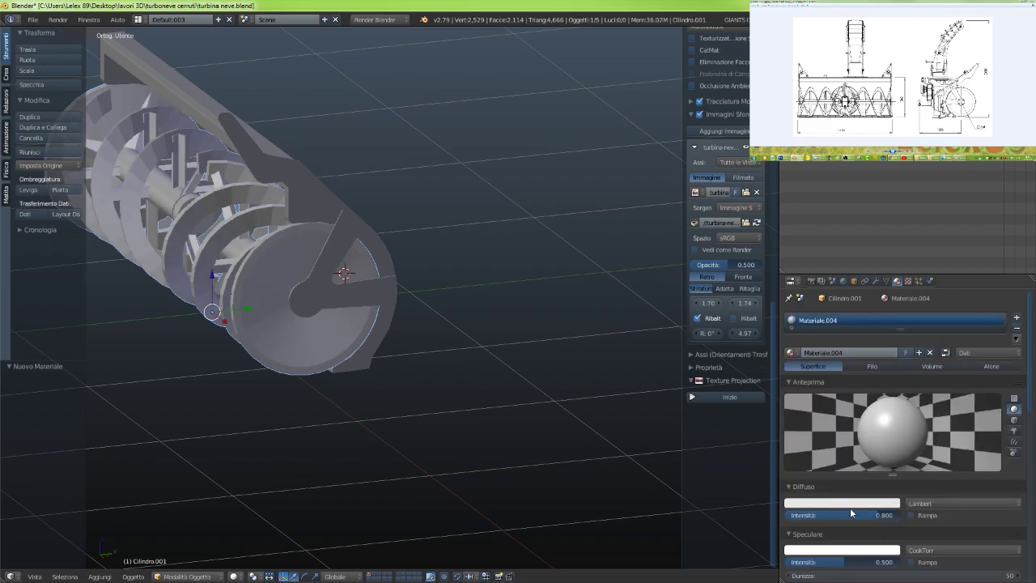
click(870, 503)
drag(827, 424, 825, 437)
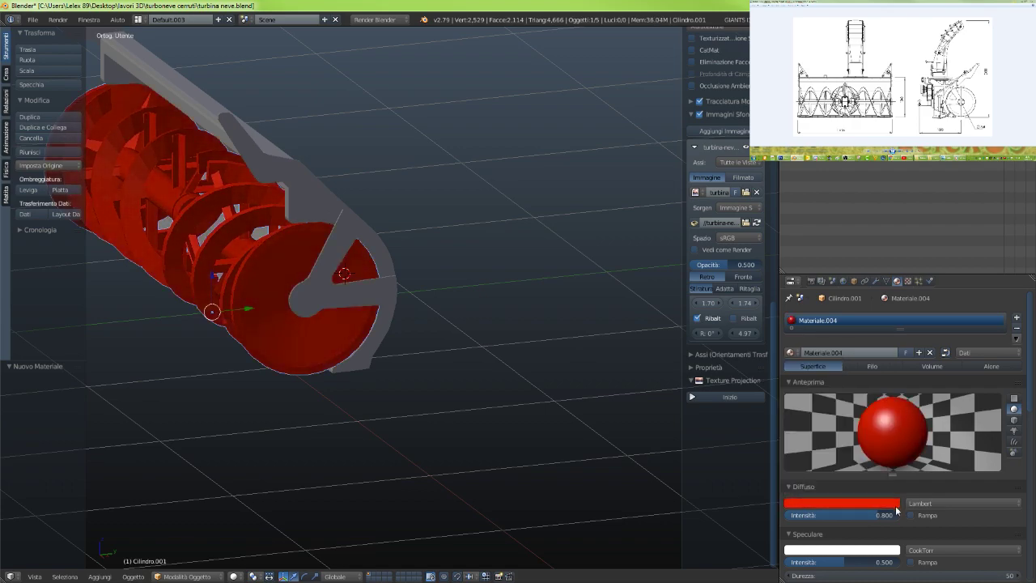
Set the red material's diffuse and specular intensities to 1.000 and its hardness to 7
mouse_move(881, 516)
mouse_down()
mouse_move(848, 515)
mouse_move(902, 515)
mouse_up()
scroll(920, 506, down, 2)
scroll(912, 503, down, 3)
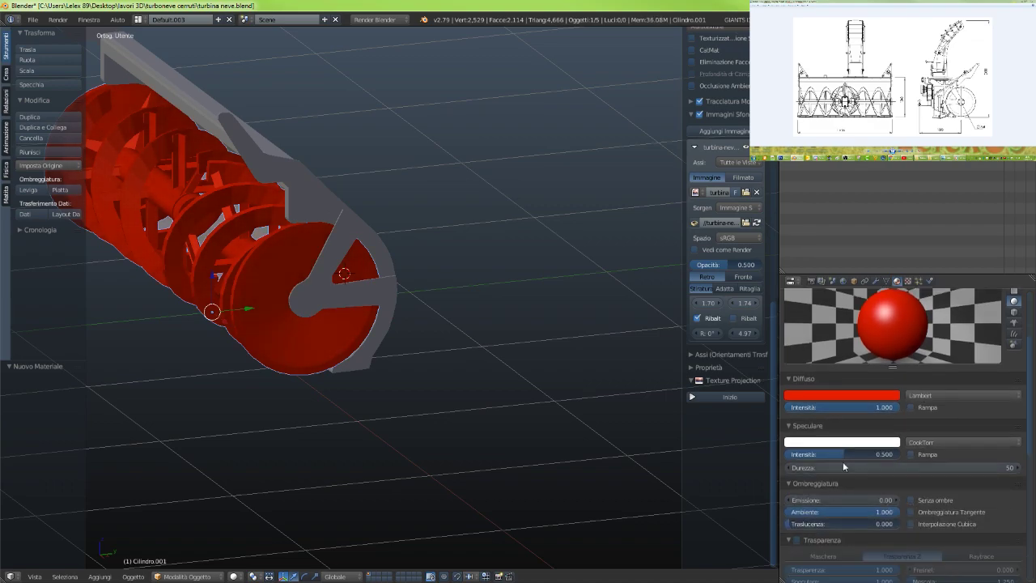
drag(845, 457, 943, 468)
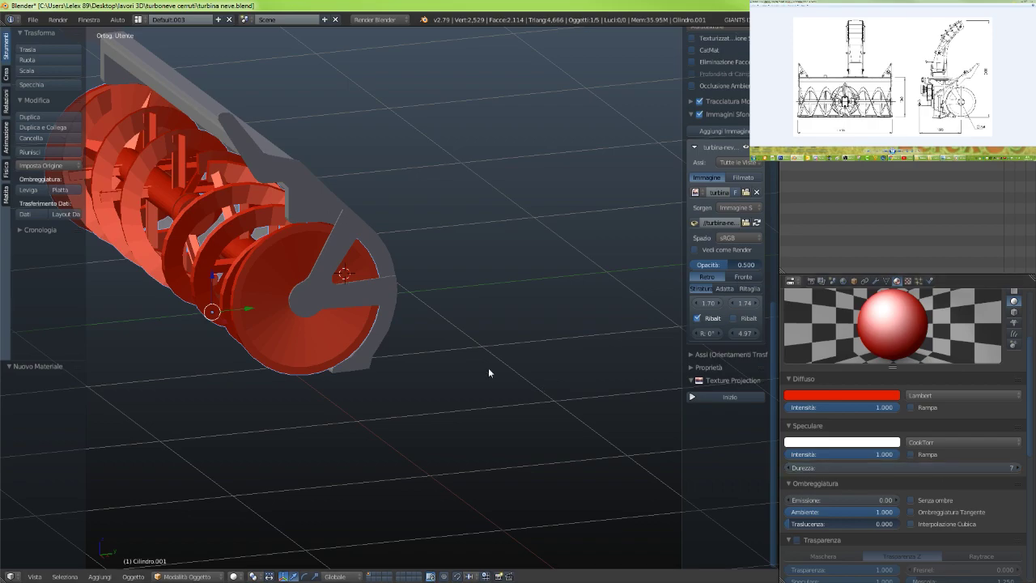
scroll(412, 355, down, 3)
mouse_move(413, 355)
middle_down()
mouse_move(467, 344)
mouse_move(473, 364)
mouse_move(414, 364)
middle_up()
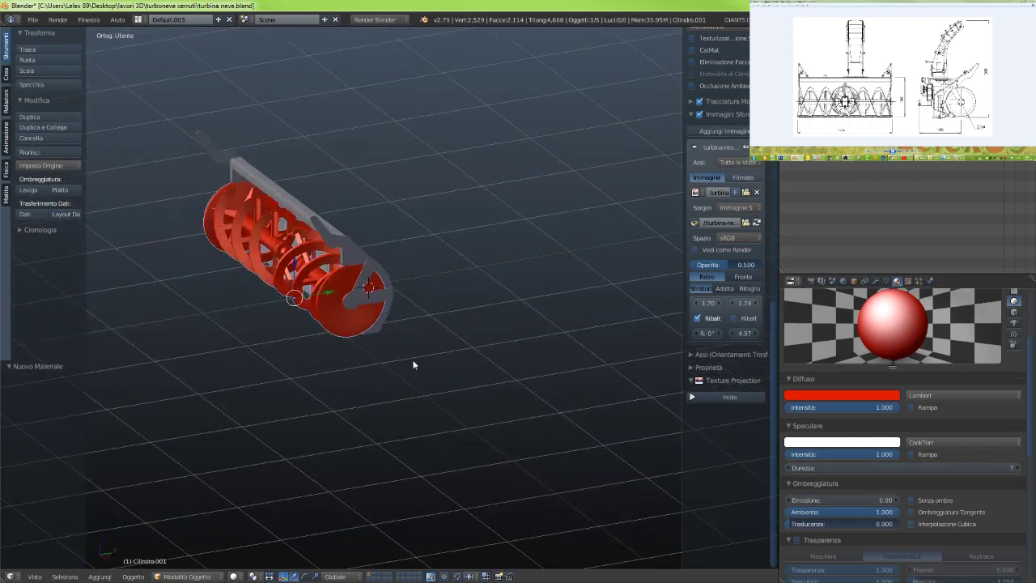
scroll(358, 318, up, 3)
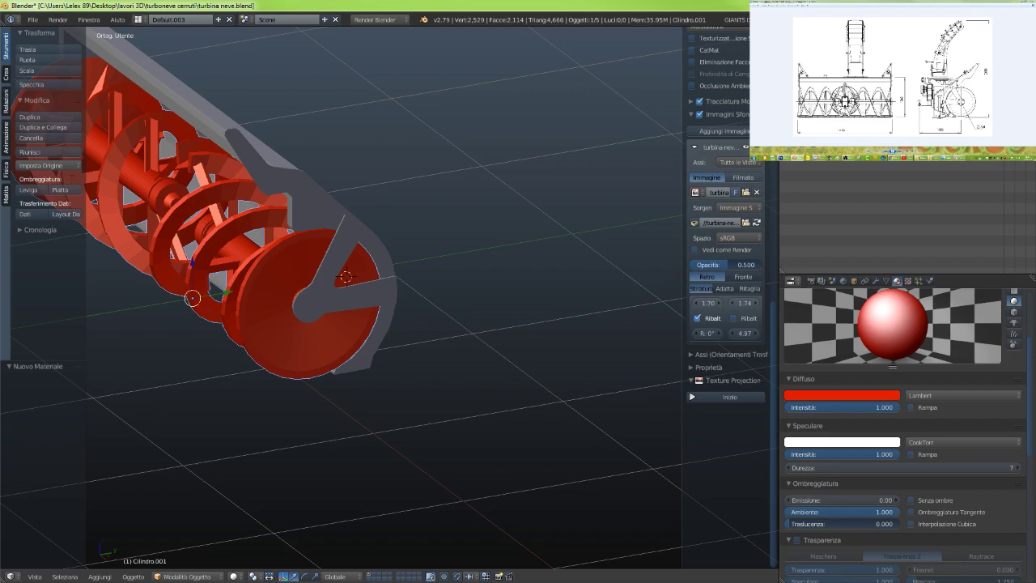
Bring up the snow blower colour photo as reference and give the housing a new material with an orange diffuse colour
key(Right)
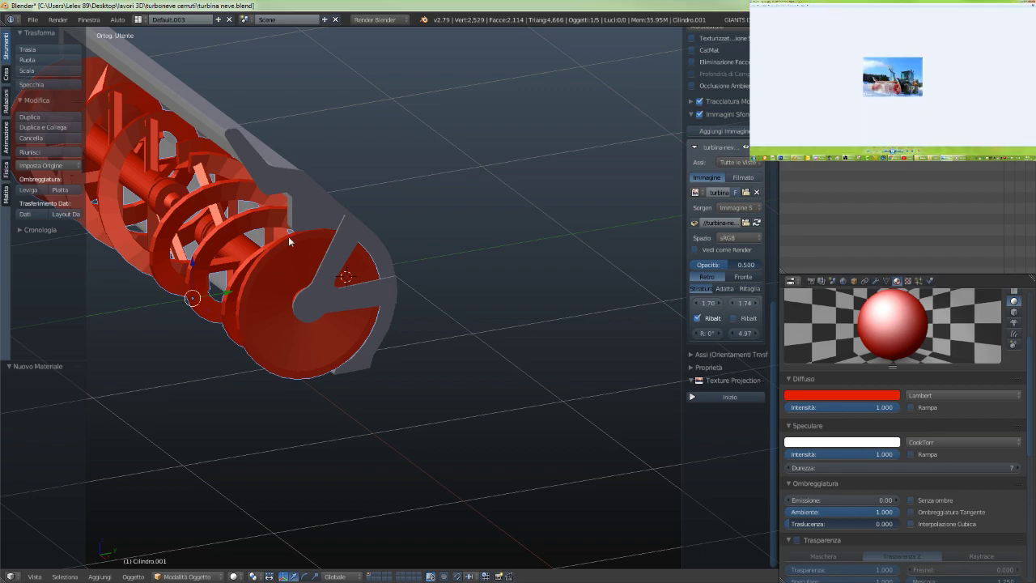
middle_drag(358, 270, 304, 264)
right_click(331, 186)
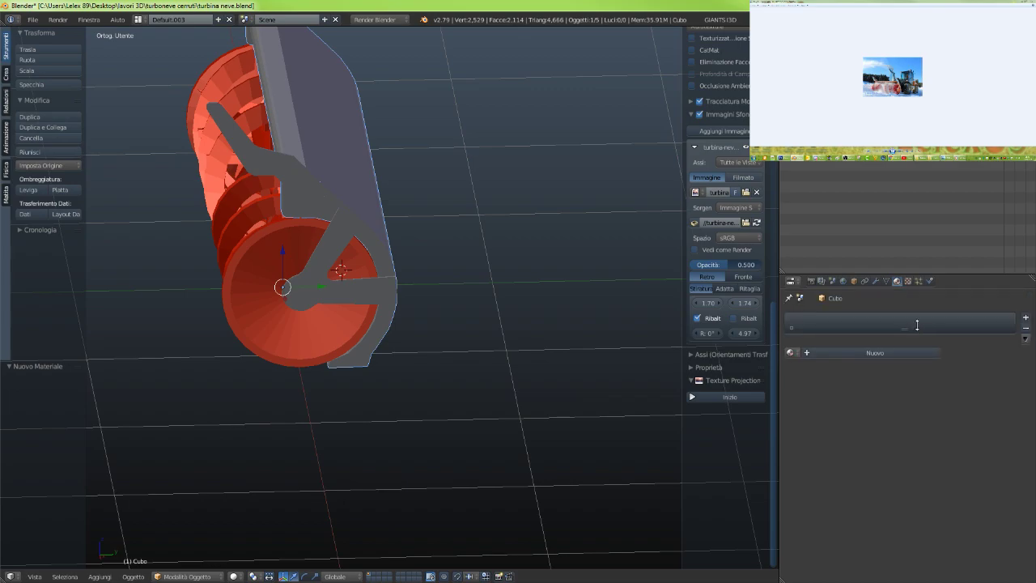
click(849, 353)
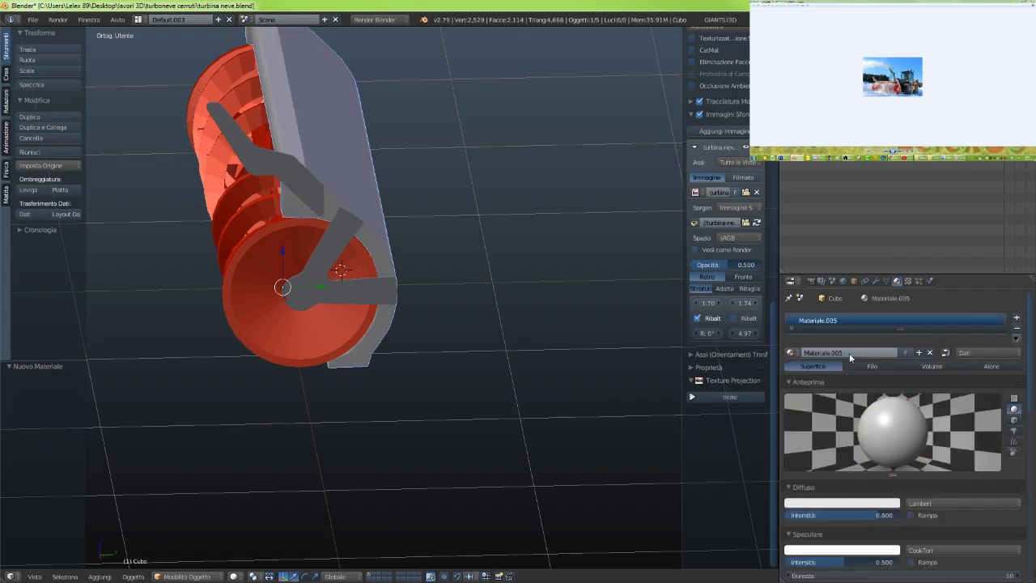
click(882, 503)
drag(834, 413, 809, 432)
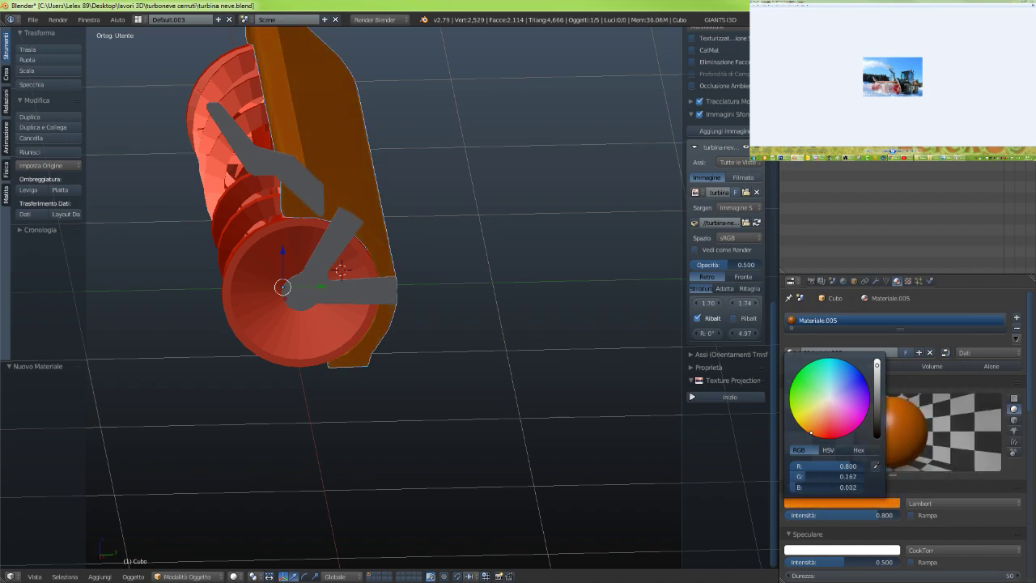
mouse_move(882, 373)
mouse_down()
mouse_move(877, 363)
mouse_move(877, 379)
mouse_up()
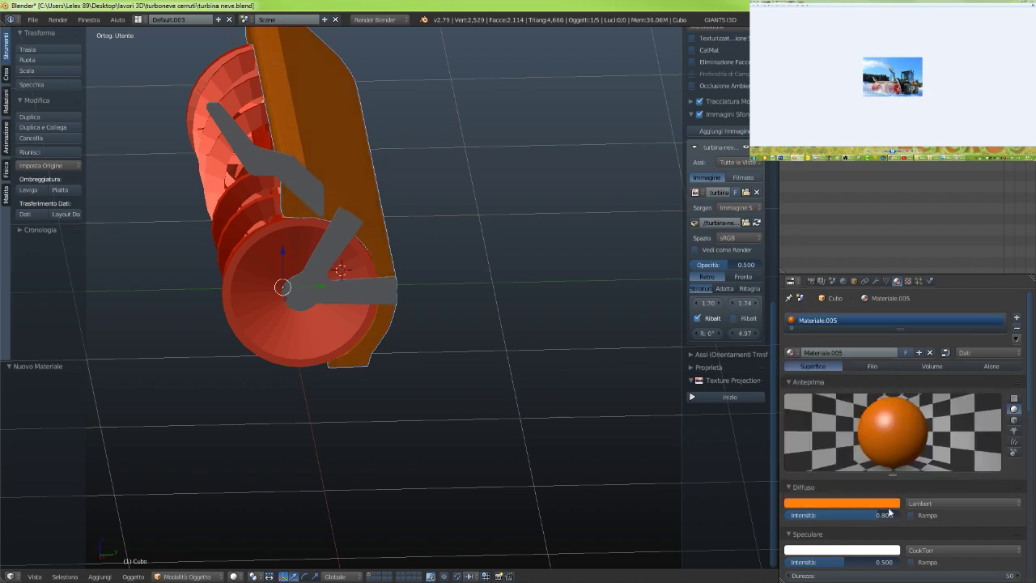
Set the orange material's diffuse and specular intensities to 1.000 and its hardness to 6
drag(875, 515, 900, 515)
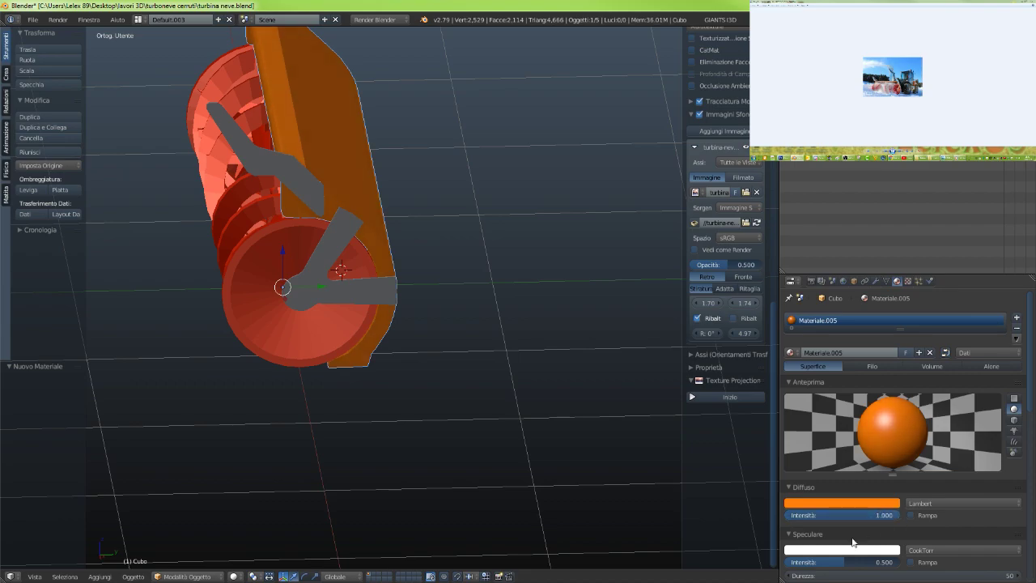
drag(843, 562, 900, 562)
scroll(925, 497, down, 3)
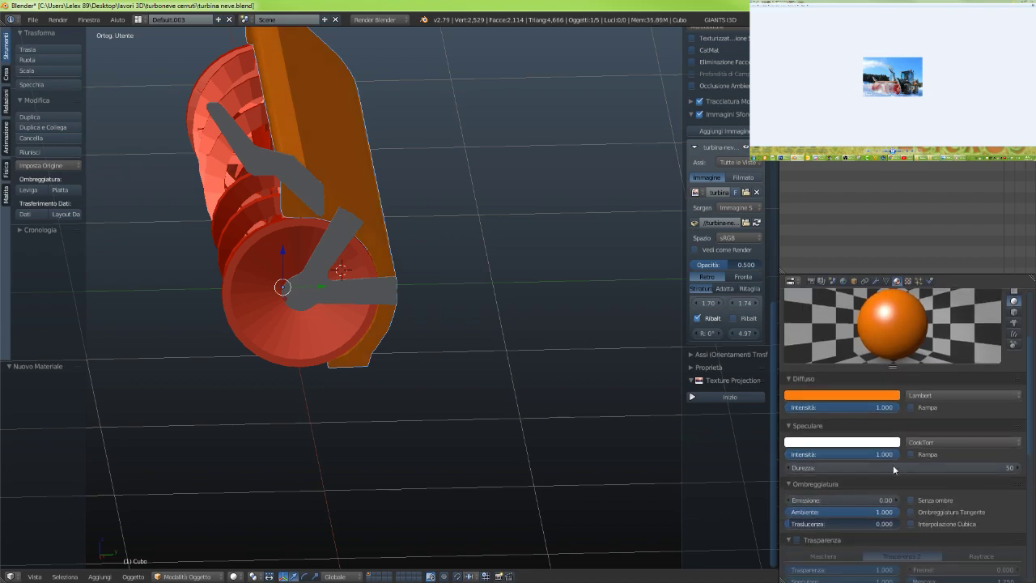
drag(942, 468, 911, 468)
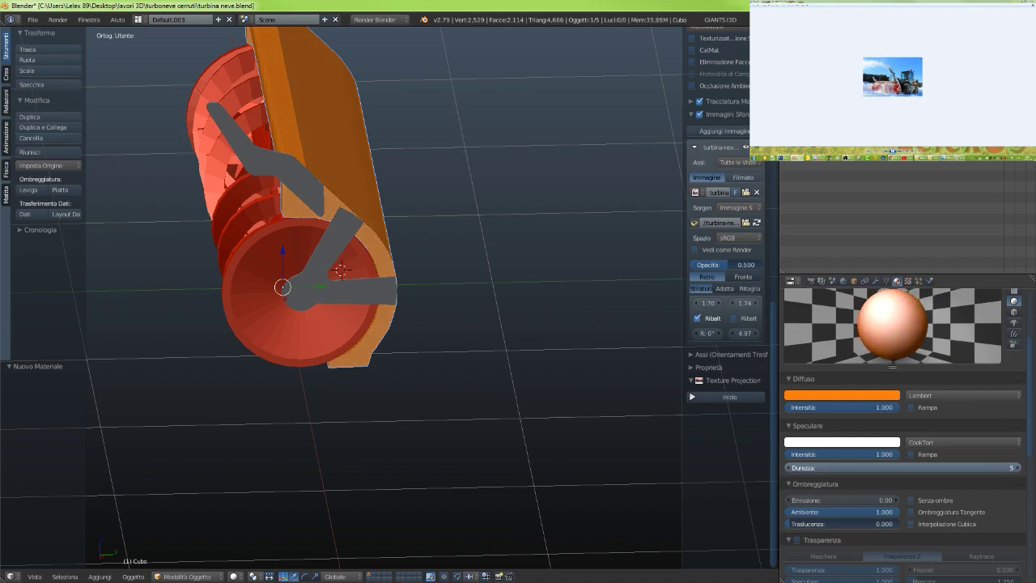
drag(911, 468, 913, 468)
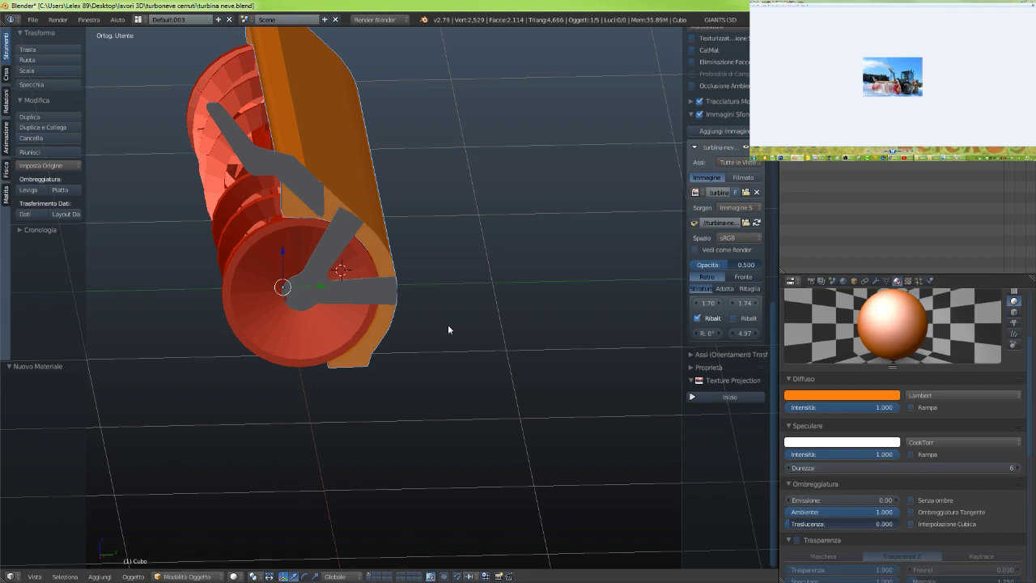
Assign the existing orange Materiale.005 to the angled side bracket
right_click(307, 186)
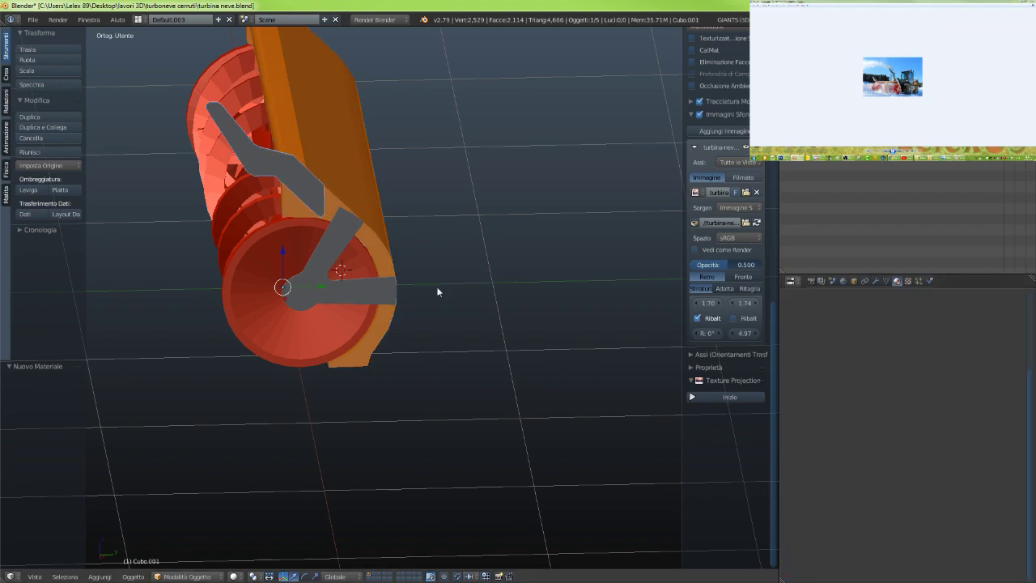
click(789, 353)
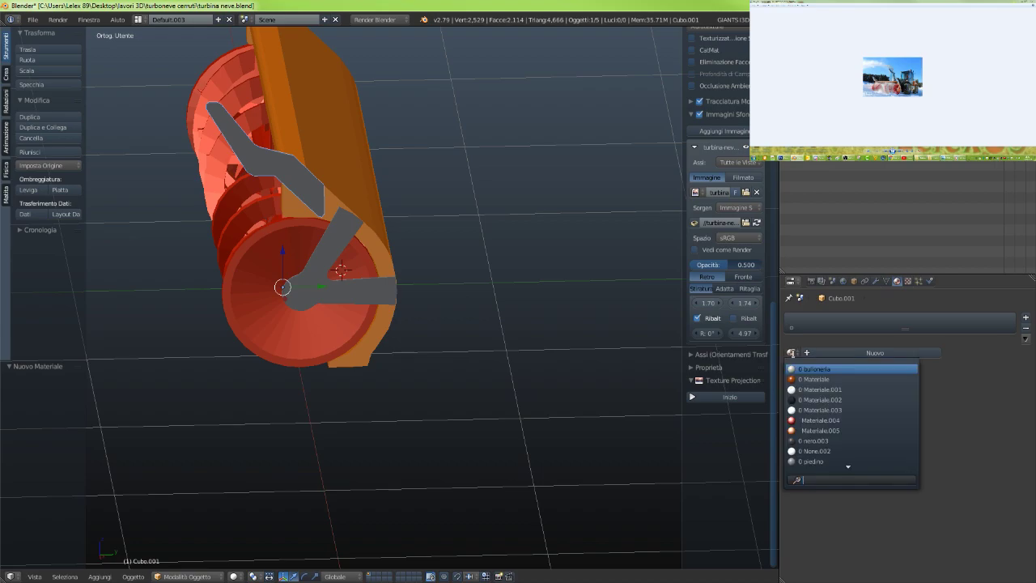
click(819, 431)
Assign the existing orange Materiale.005 to the spoke plate over the turbine's end disc
right_click(334, 238)
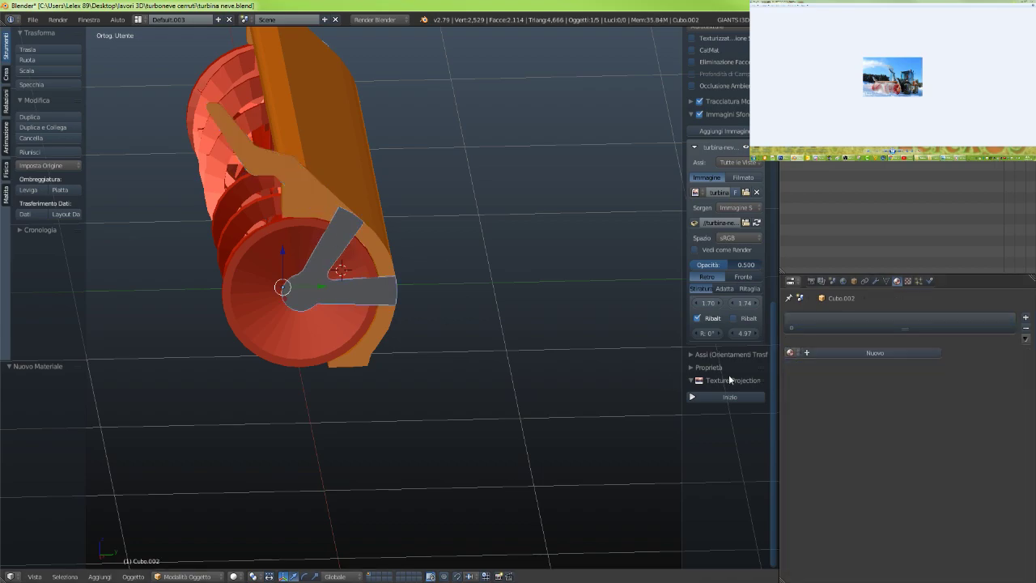
click(789, 353)
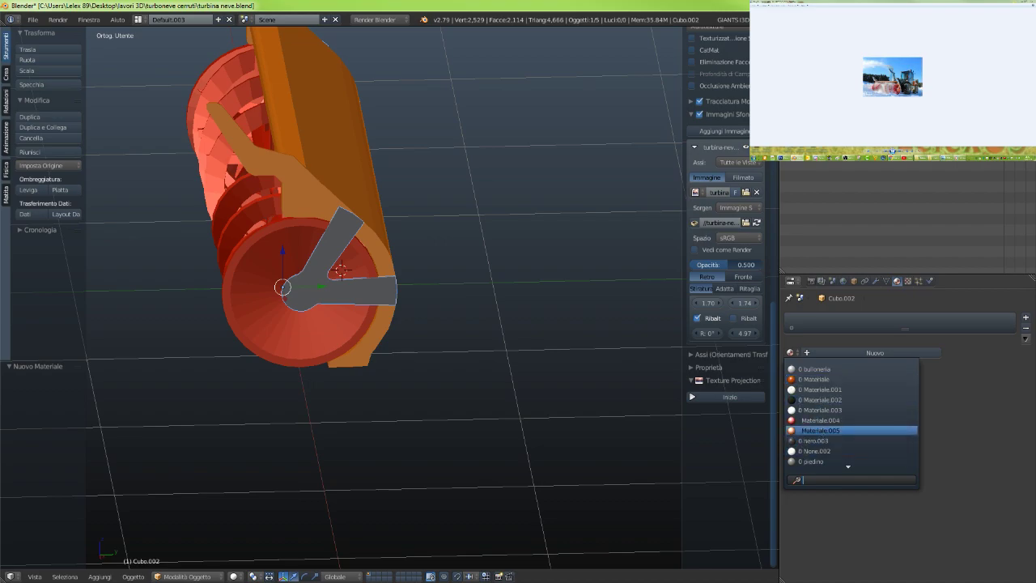
click(819, 431)
Switch the angled side bracket's material to the existing grey piedino
scroll(335, 308, down, 3)
middle_drag(335, 308, 341, 239)
right_click(342, 240)
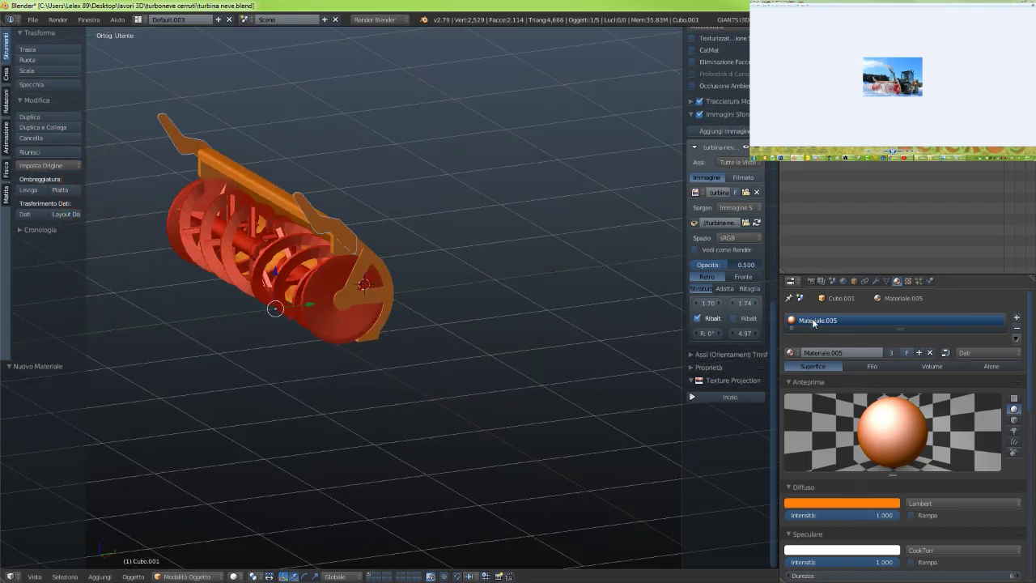
click(791, 352)
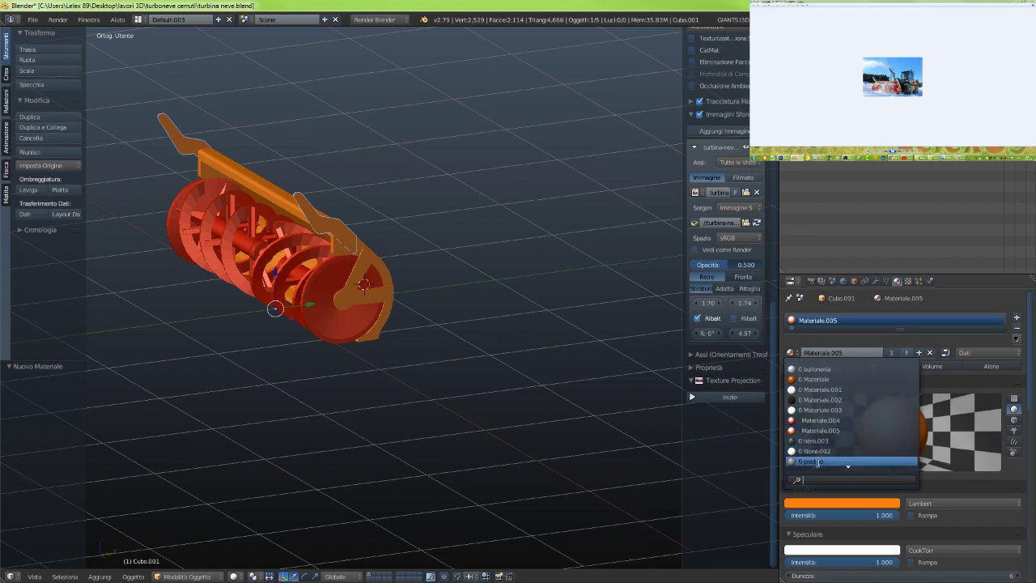
click(789, 456)
Set the piedino material's hardness to 4 for the angled side bracket
middle_drag(441, 298, 337, 313)
scroll(353, 290, up, 3)
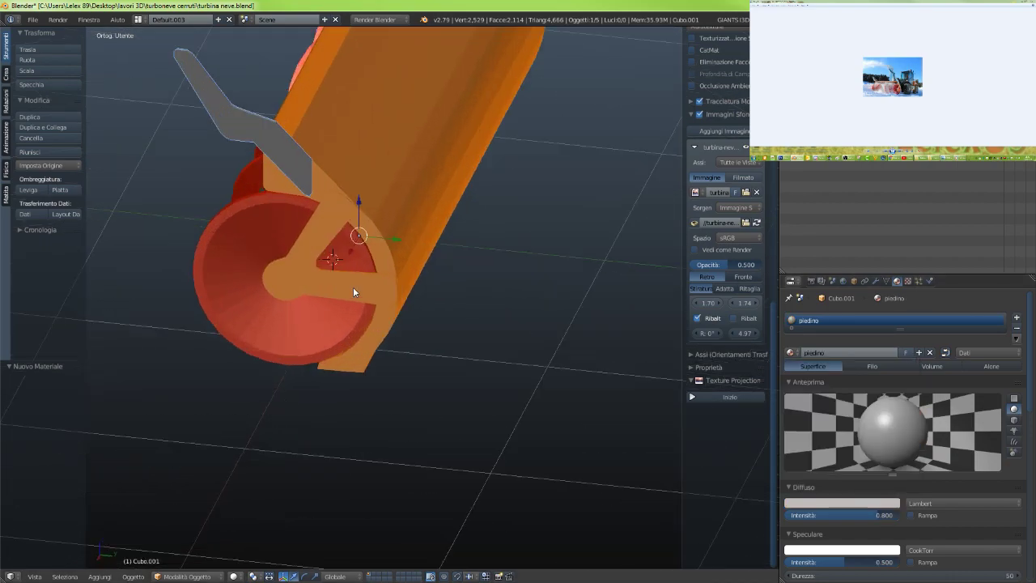
scroll(899, 508, down, 3)
click(978, 488)
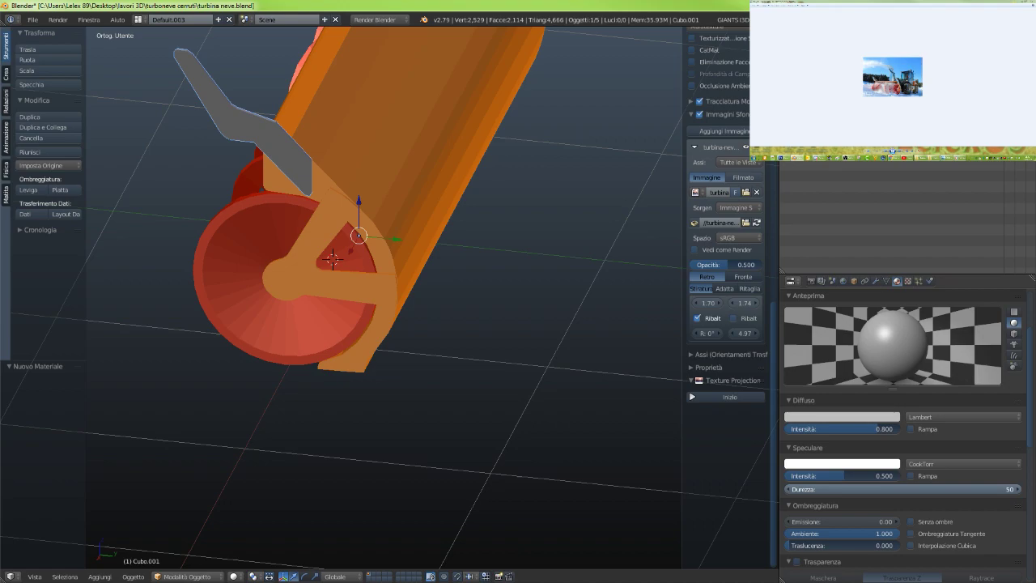
drag(978, 488, 928, 488)
Examine the spoke plate's outer face and its assigned material in mesh editing, and return to object mode
scroll(516, 295, down, 3)
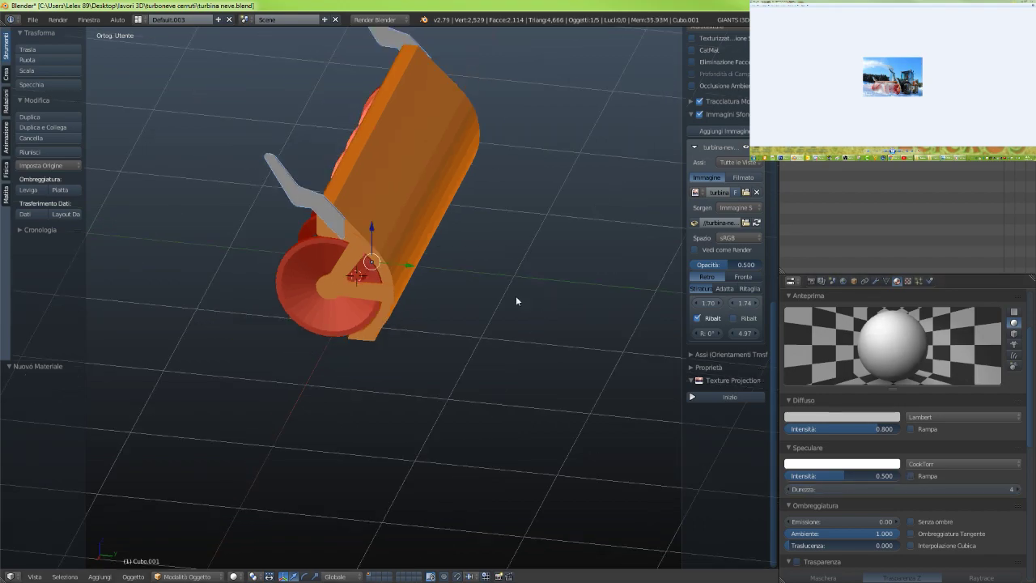
middle_drag(515, 296, 538, 284)
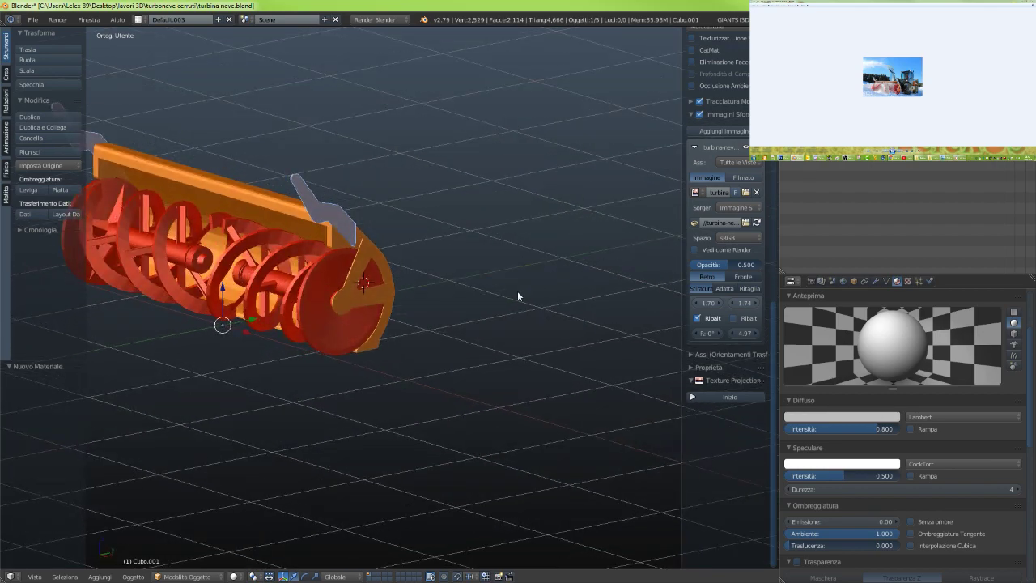
scroll(304, 366, up, 5)
scroll(259, 328, up, 3)
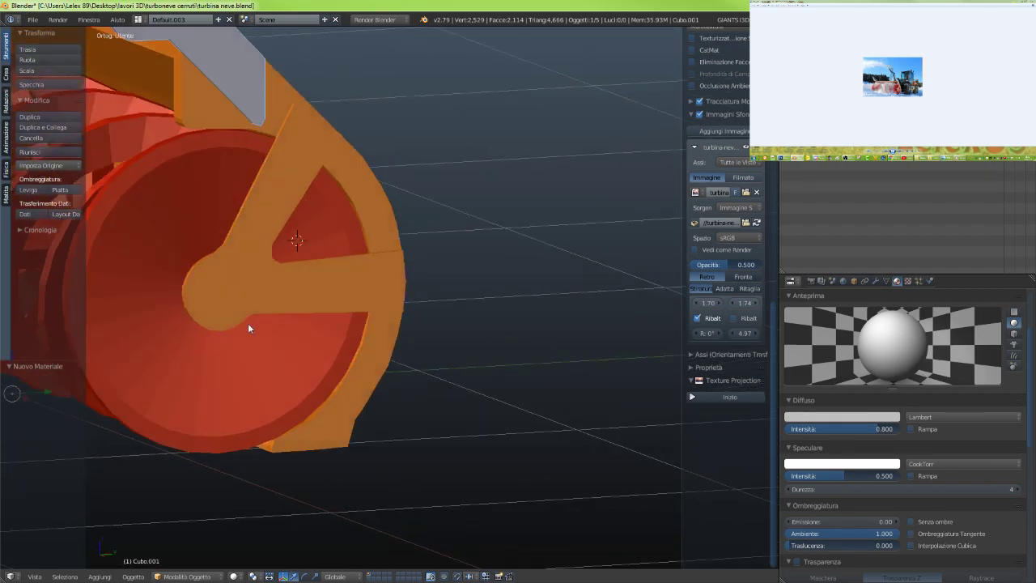
right_click(220, 287)
key(Tab)
right_click(243, 291)
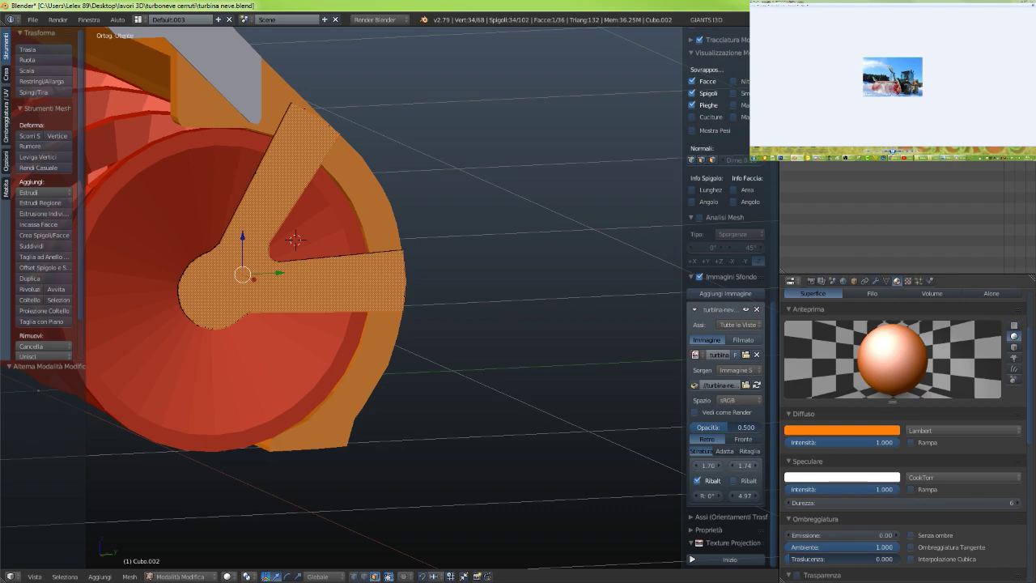
scroll(903, 437, up, 4)
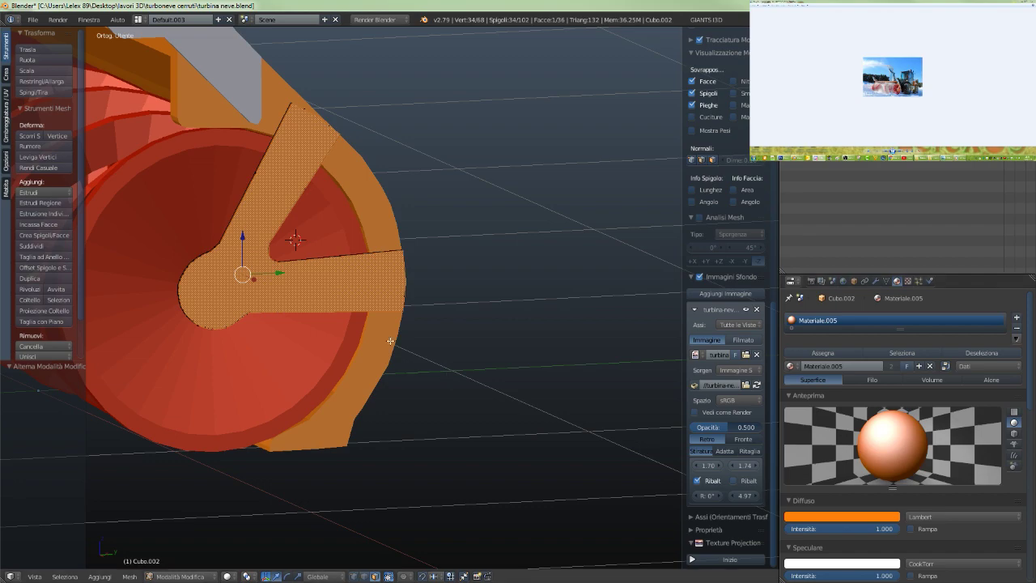
scroll(428, 272, down, 4)
middle_drag(437, 273, 437, 274)
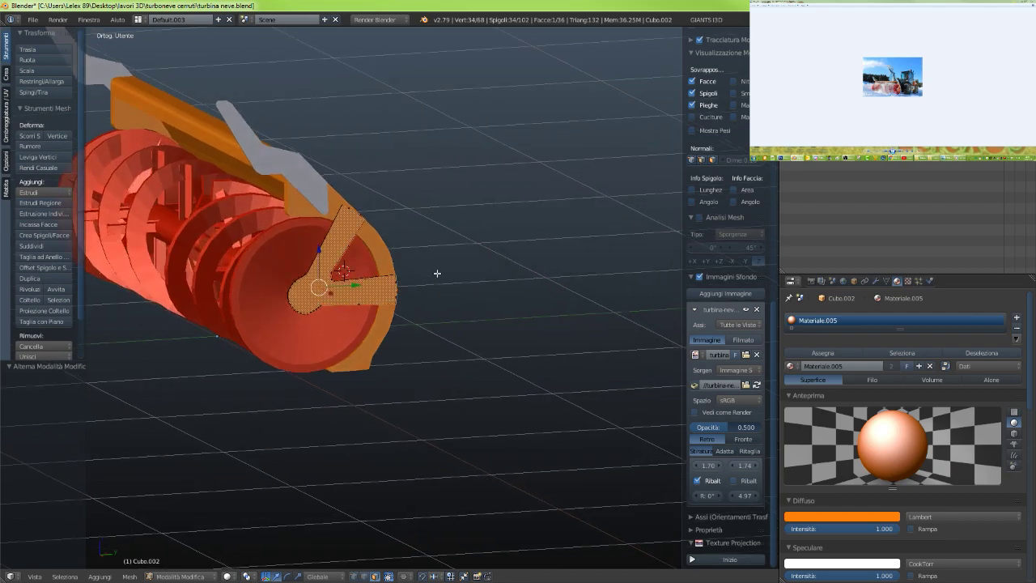
key(Tab)
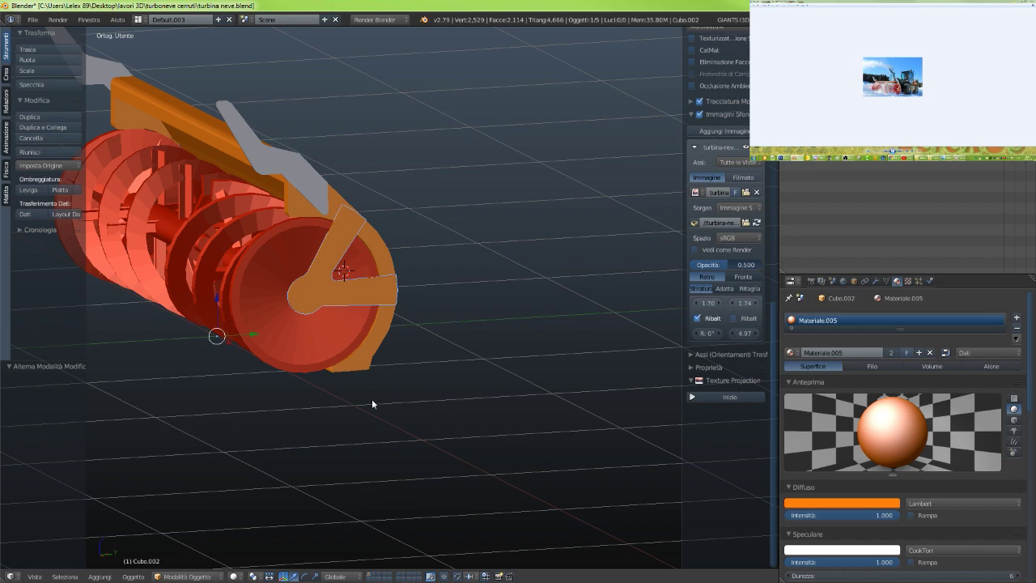
Examine the turbine spirals and the facing shaft ends inside the housing from several angles
middle_drag(335, 326, 452, 438)
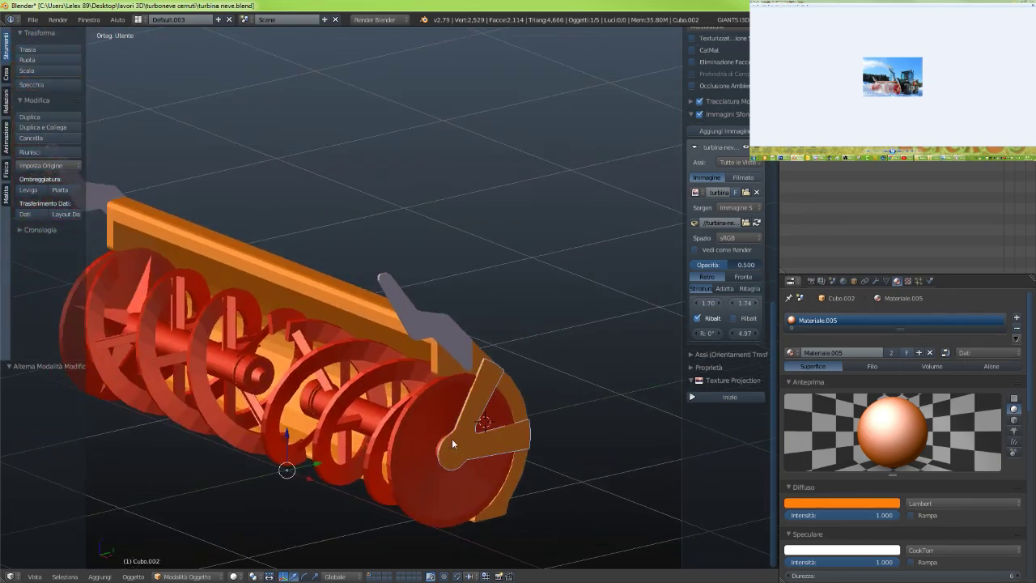
scroll(449, 399, up, 2)
middle_drag(449, 395, 486, 458)
scroll(306, 455, up, 5)
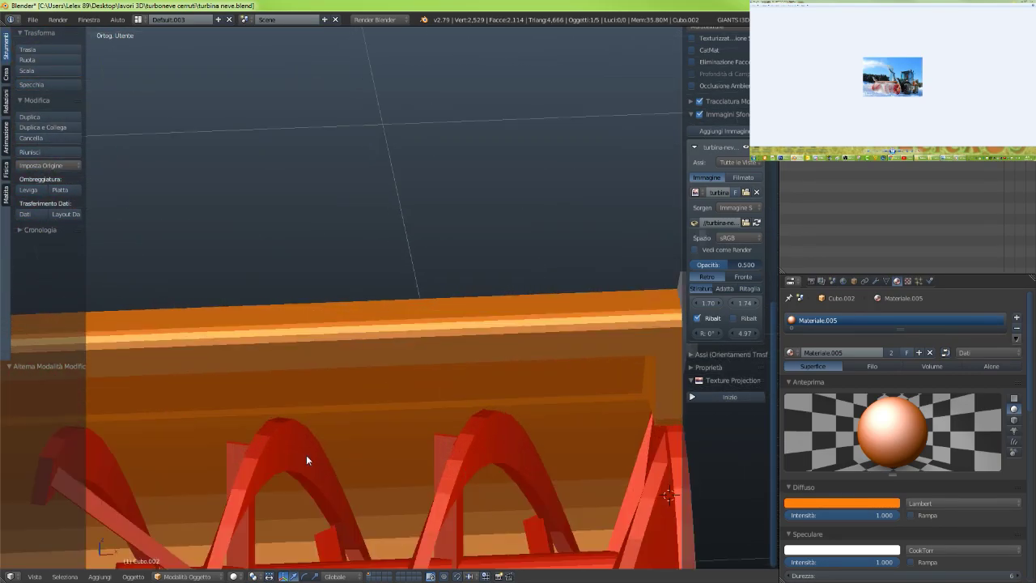
shift+middle_drag(306, 455, 327, 307)
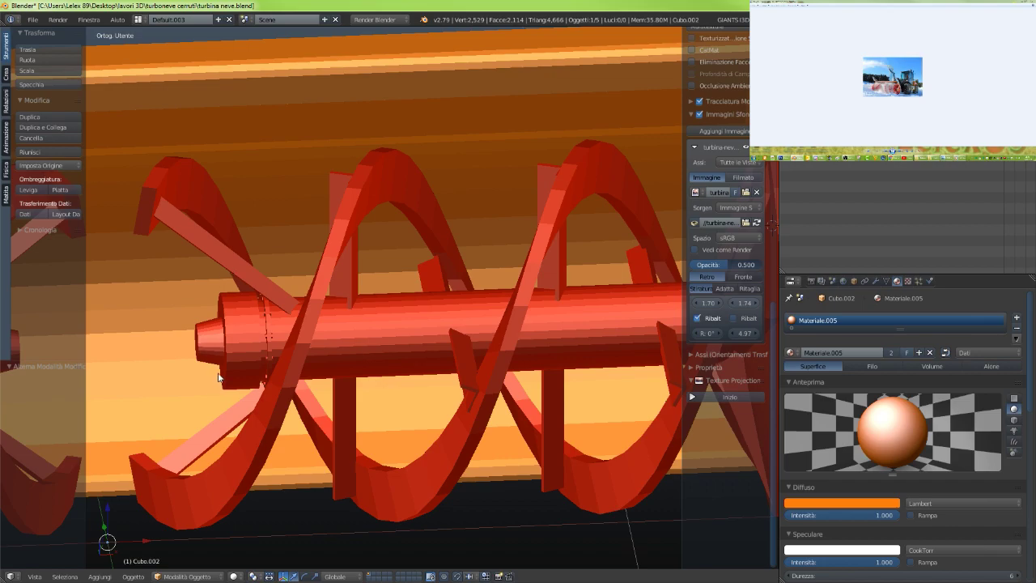
scroll(342, 326, down, 3)
middle_drag(374, 318, 304, 285)
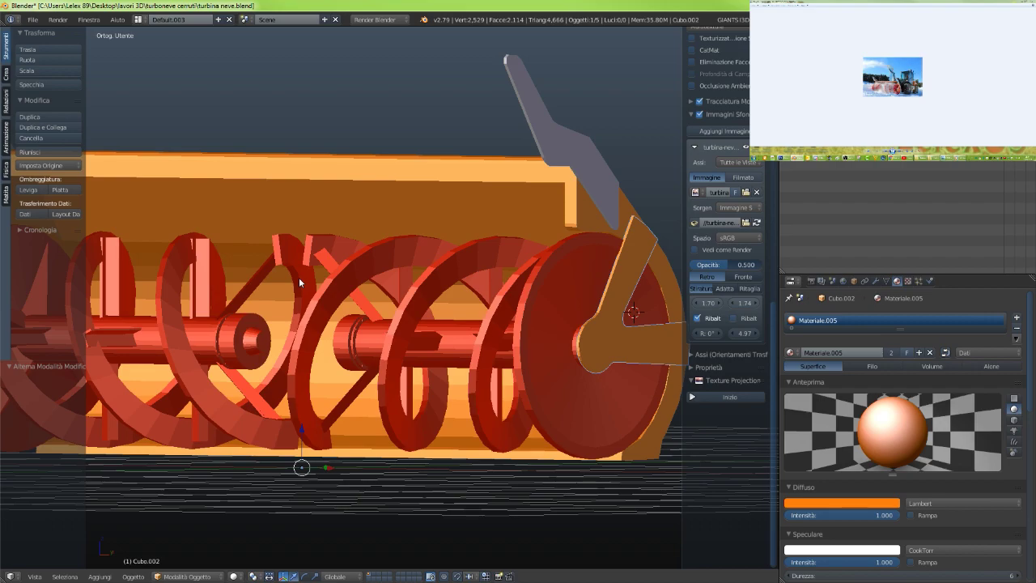
Examine the housing's inner upper faces in mesh editing, selecting the long ledge face, and return to object mode
right_click(434, 200)
key(Tab)
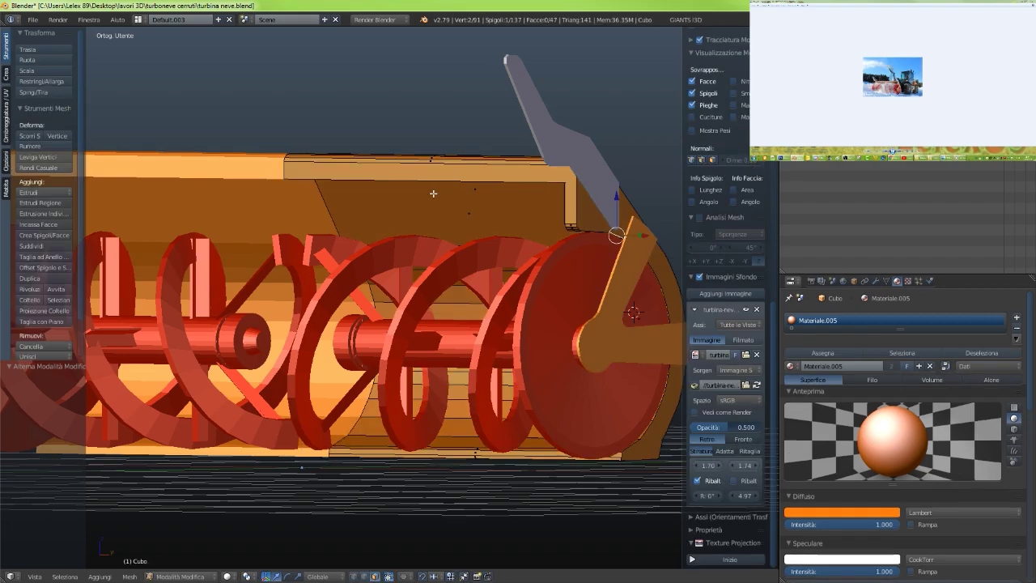
middle_drag(434, 201, 475, 363)
scroll(414, 229, up, 3)
scroll(414, 230, down, 3)
scroll(468, 182, up, 4)
right_click(474, 208)
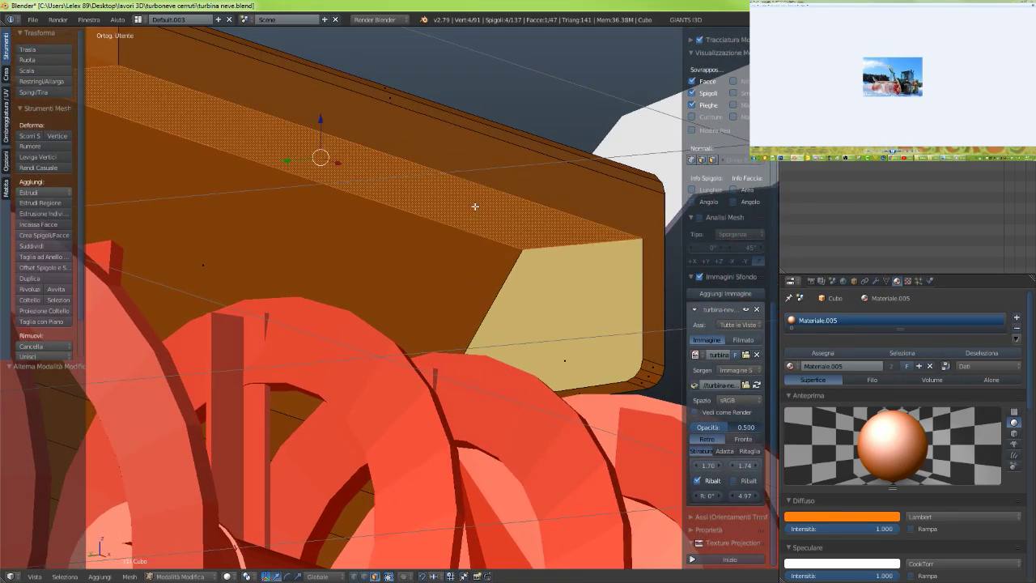
middle_drag(333, 178, 394, 202)
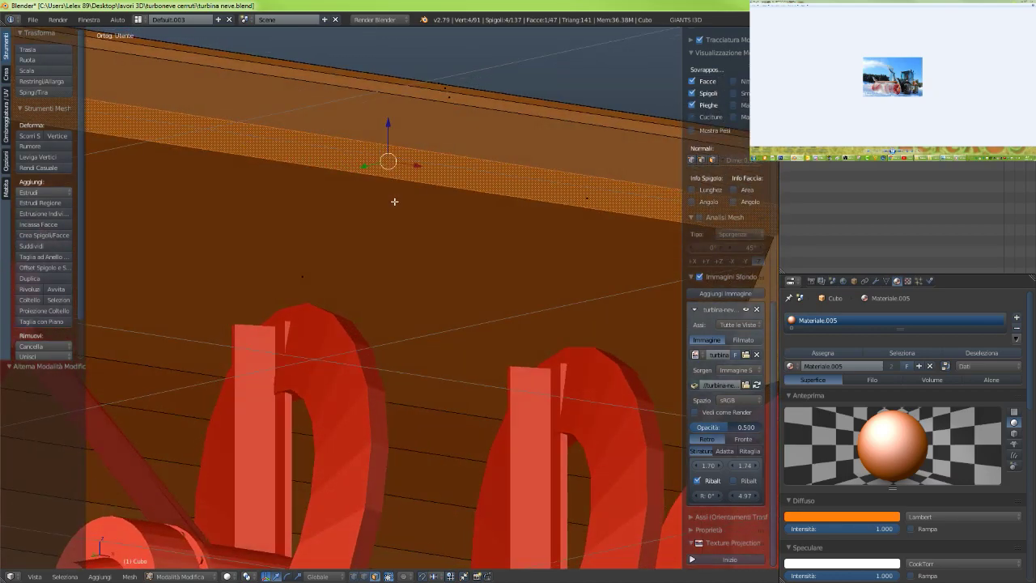
scroll(394, 202, down, 5)
middle_drag(425, 280, 335, 394)
key(Tab)
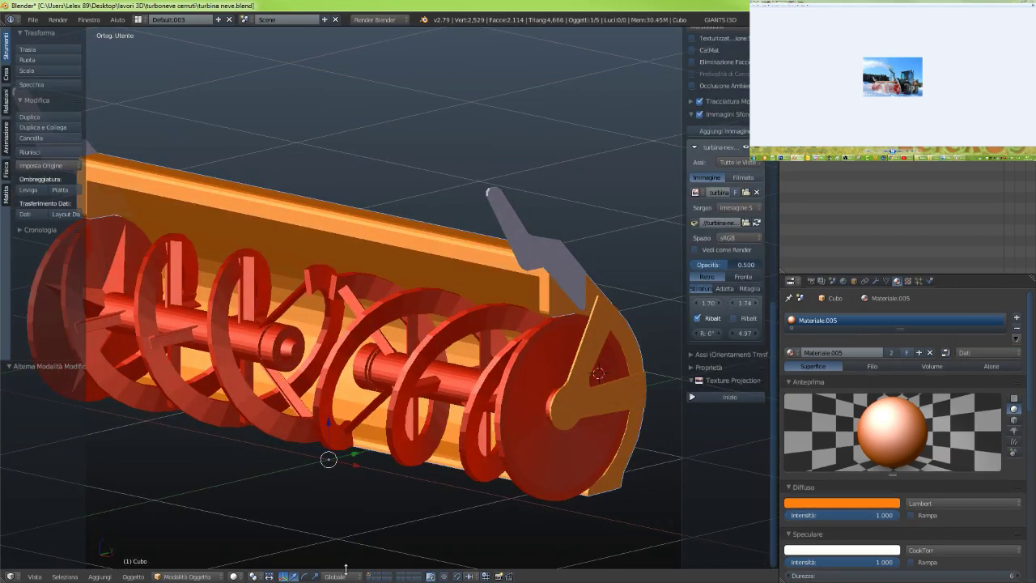
Switch to an empty layer and snap the 3D cursor to the scene's centre
click(375, 573)
scroll(383, 397, down, 5)
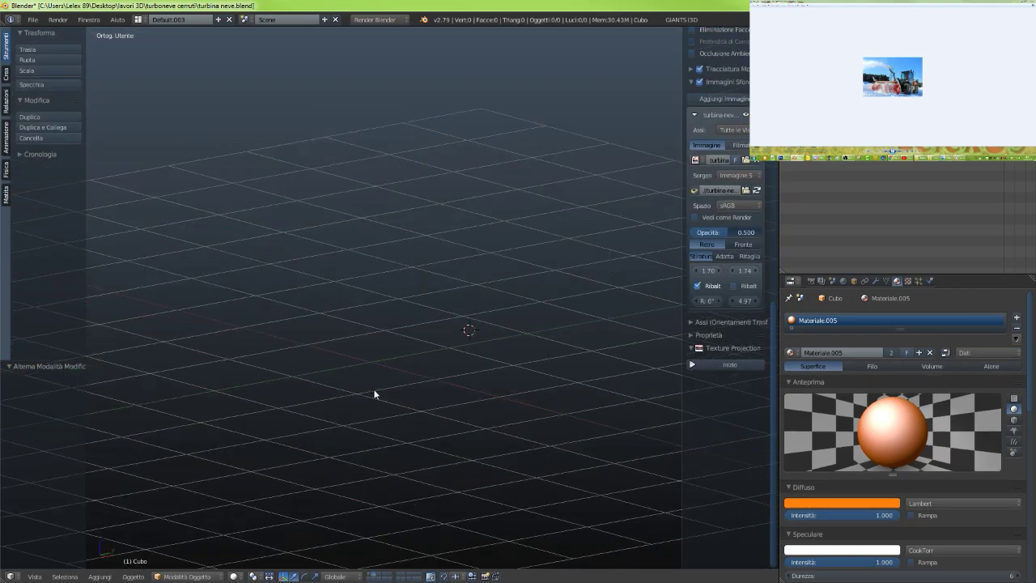
middle_drag(352, 374, 368, 392)
scroll(378, 401, up, 4)
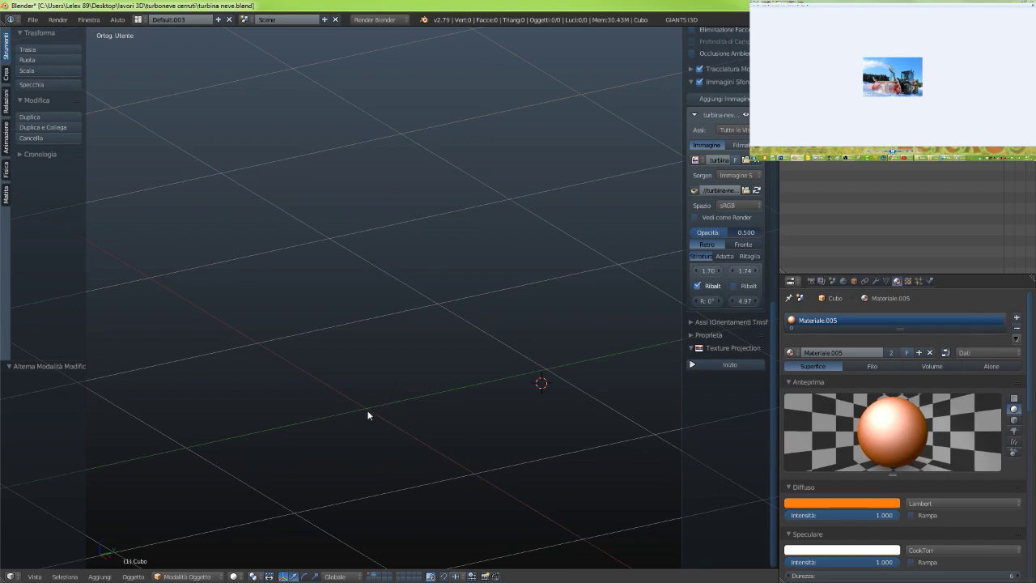
key(shift+s)
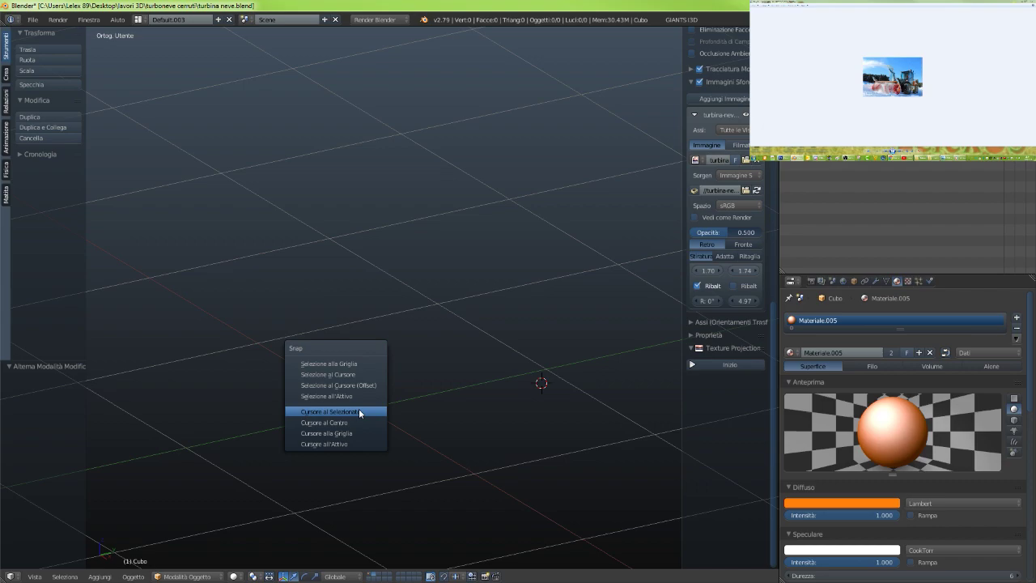
click(357, 422)
scroll(386, 418, up, 3)
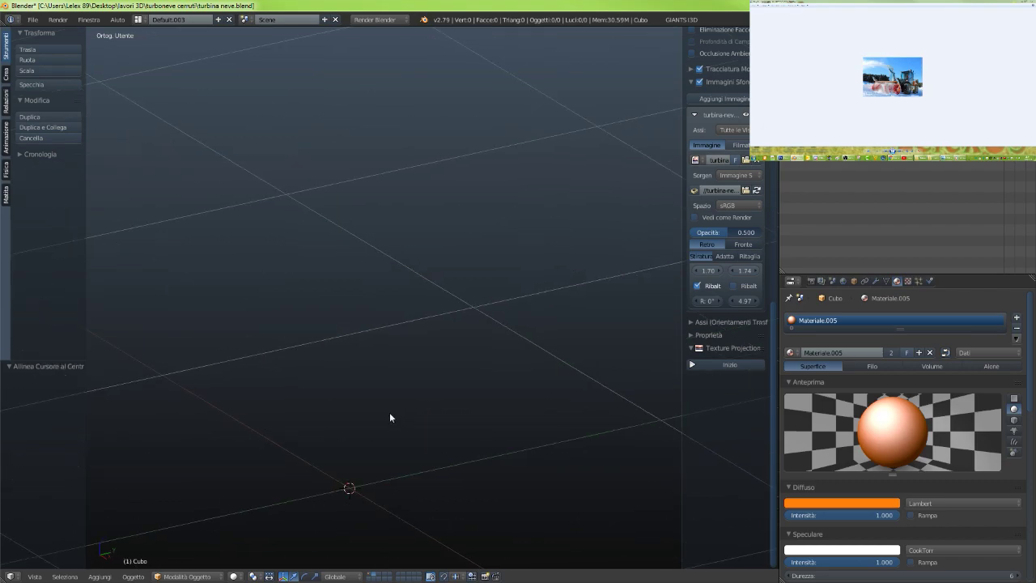
shift+middle_drag(389, 418, 409, 231)
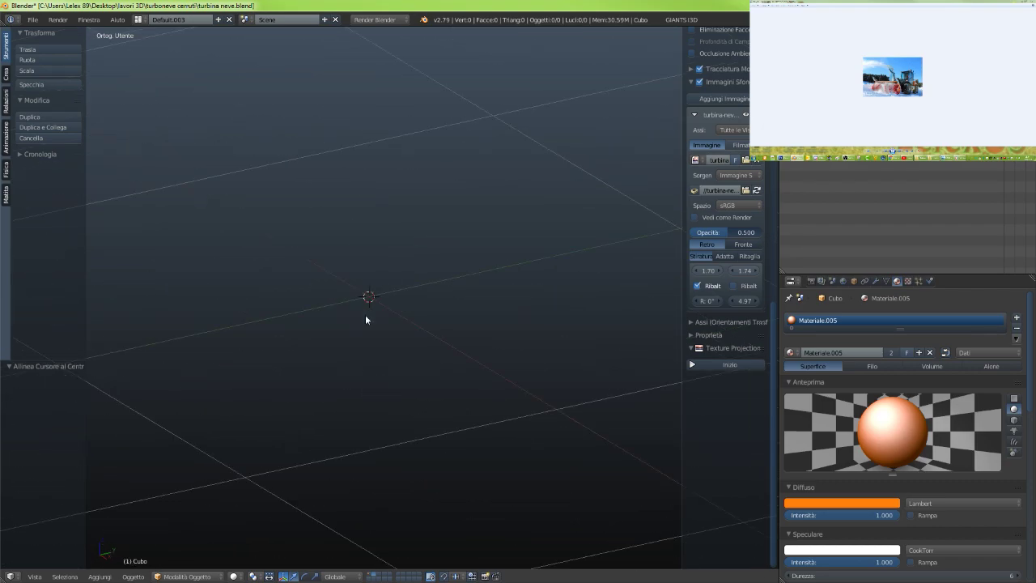
Add a cylinder mesh at the 3D cursor and set its vertices to 20
key(shift+a)
mouse_move(369, 318)
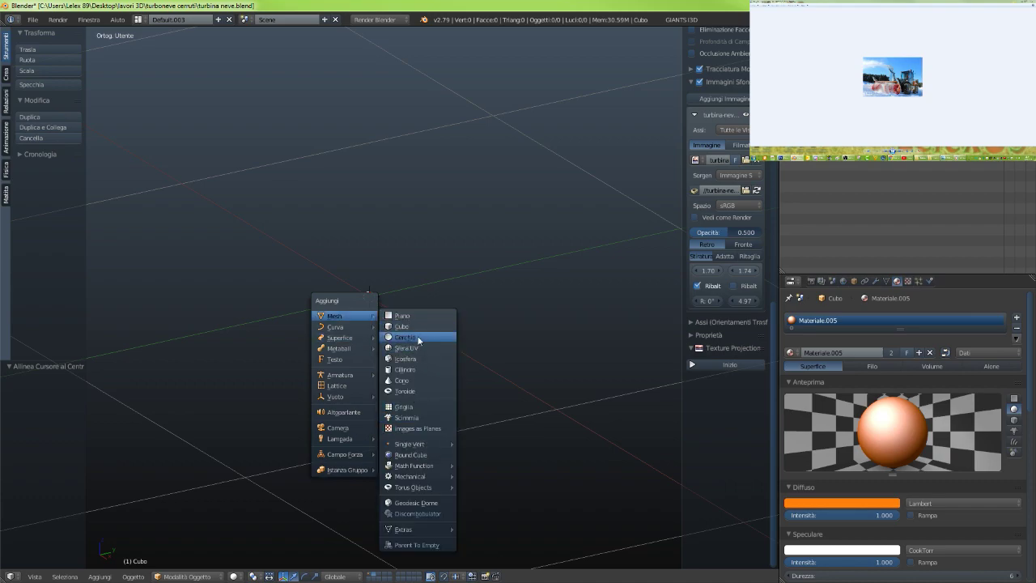
click(411, 369)
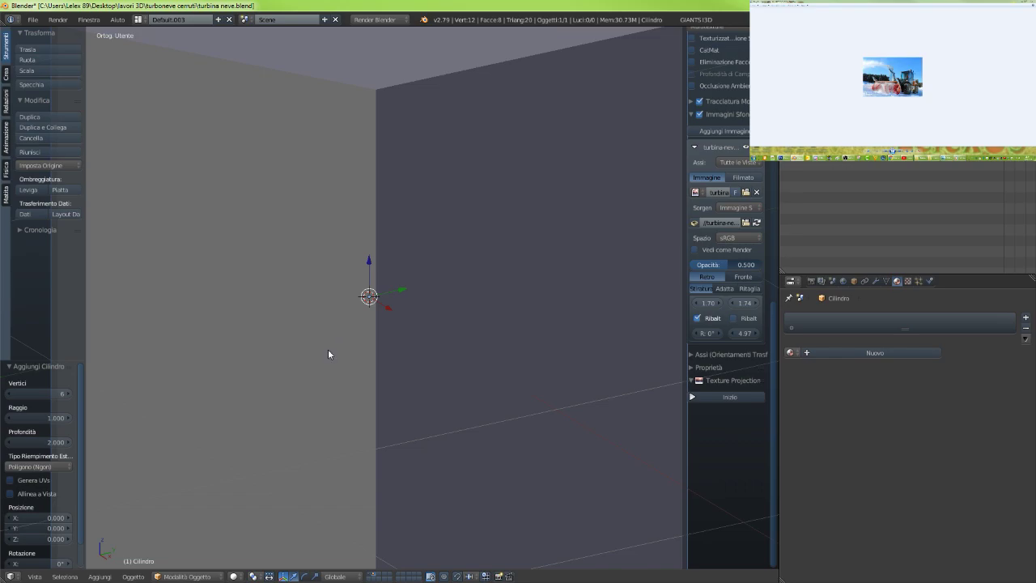
scroll(328, 354, down, 5)
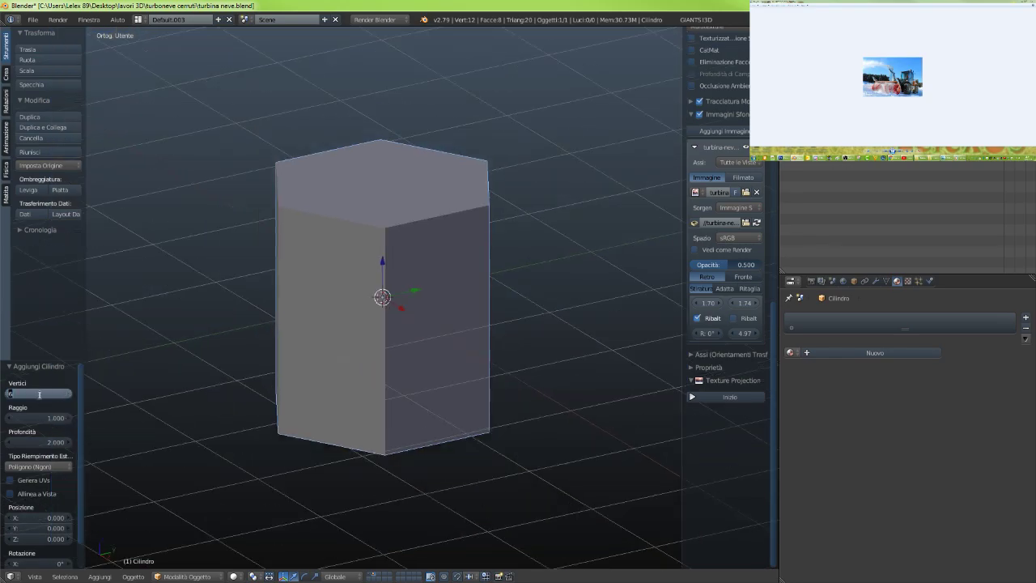
text(20)
key(Return)
scroll(41, 394, down, 2)
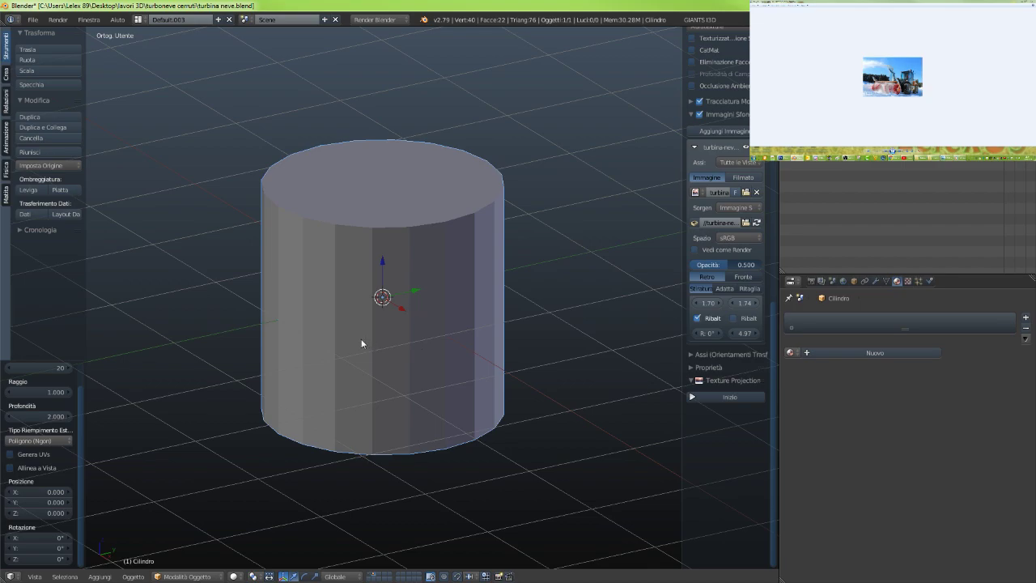
Enter mesh editing and stretch the whole cylinder along Z by a factor of about 2.166
key(Tab)
scroll(390, 326, down, 2)
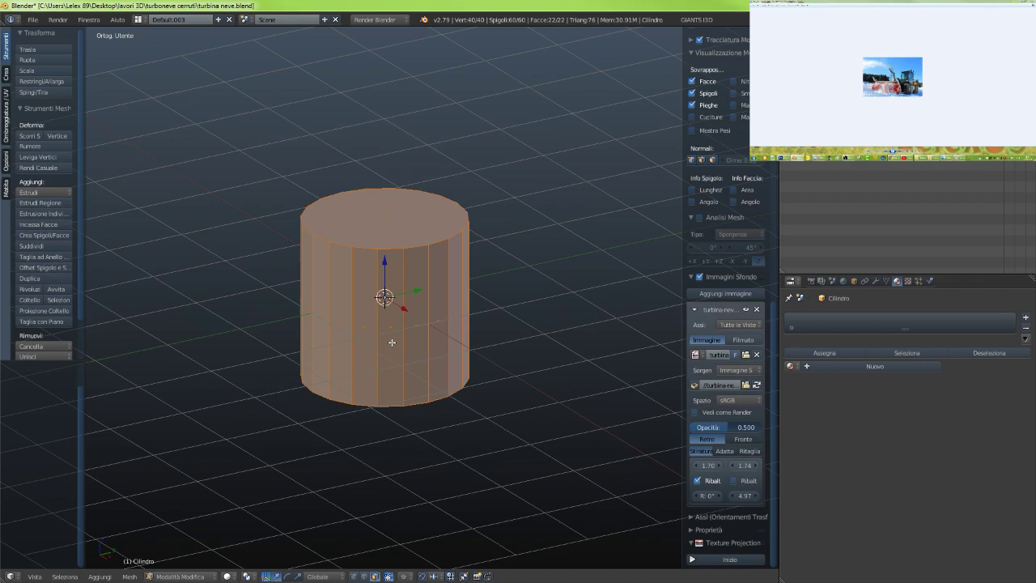
key(s)
key(z)
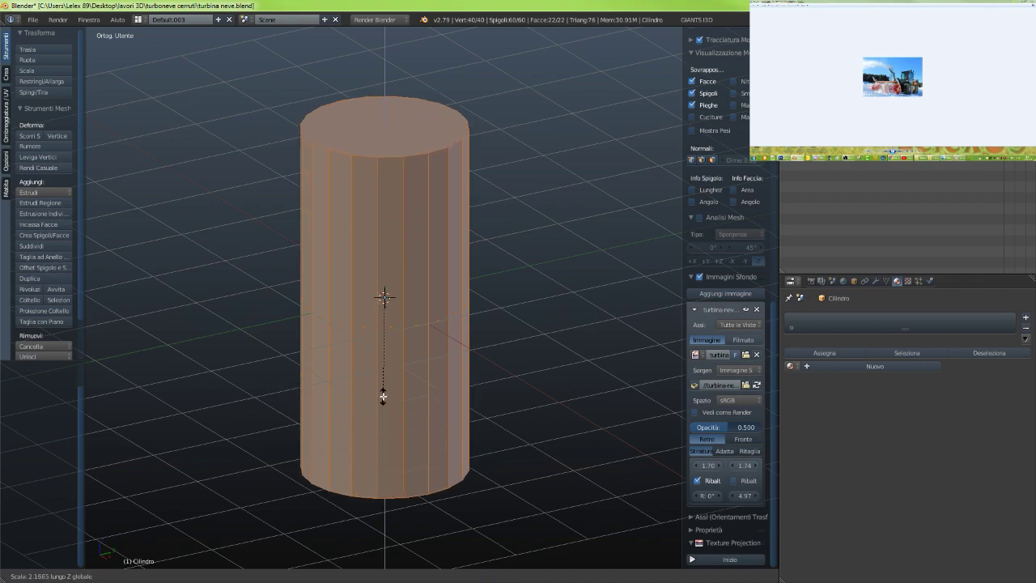
click(383, 396)
scroll(388, 348, down, 2)
scroll(391, 350, up, 2)
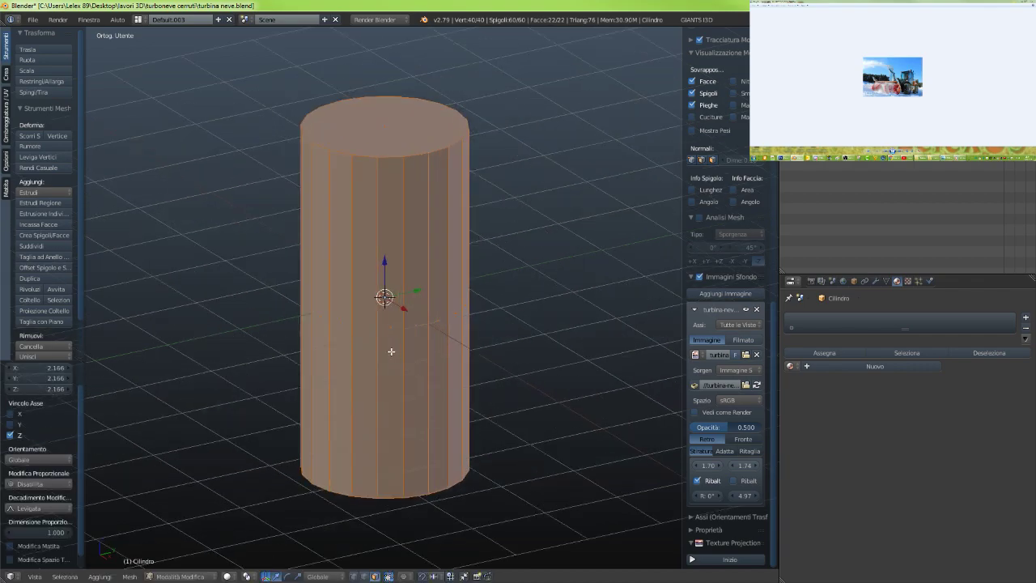
shift+middle_drag(391, 351, 434, 343)
scroll(437, 335, down, 2)
scroll(434, 343, up, 2)
scroll(436, 341, down, 2)
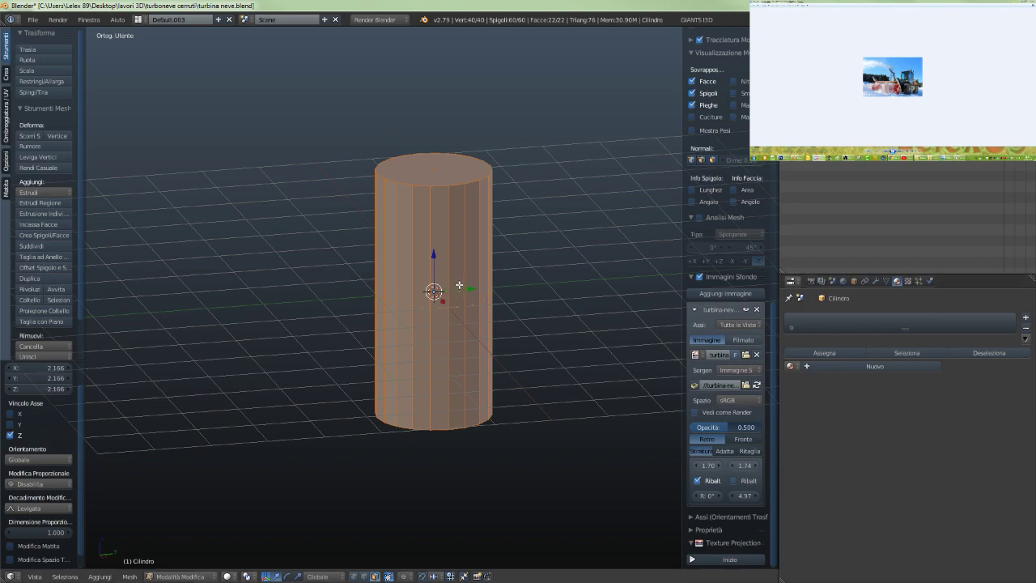
scroll(489, 302, up, 3)
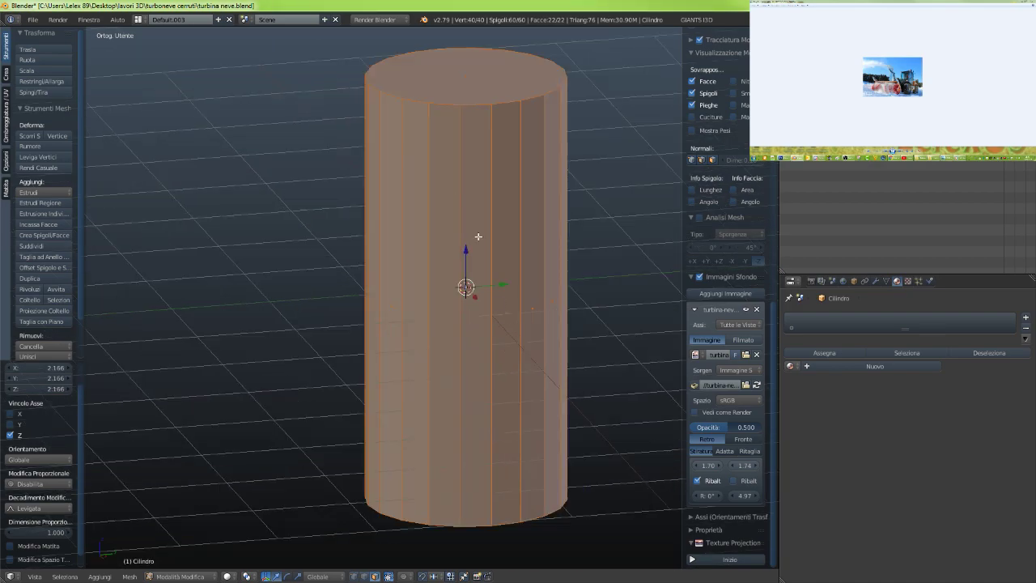
scroll(495, 258, down, 3)
scroll(474, 265, up, 4)
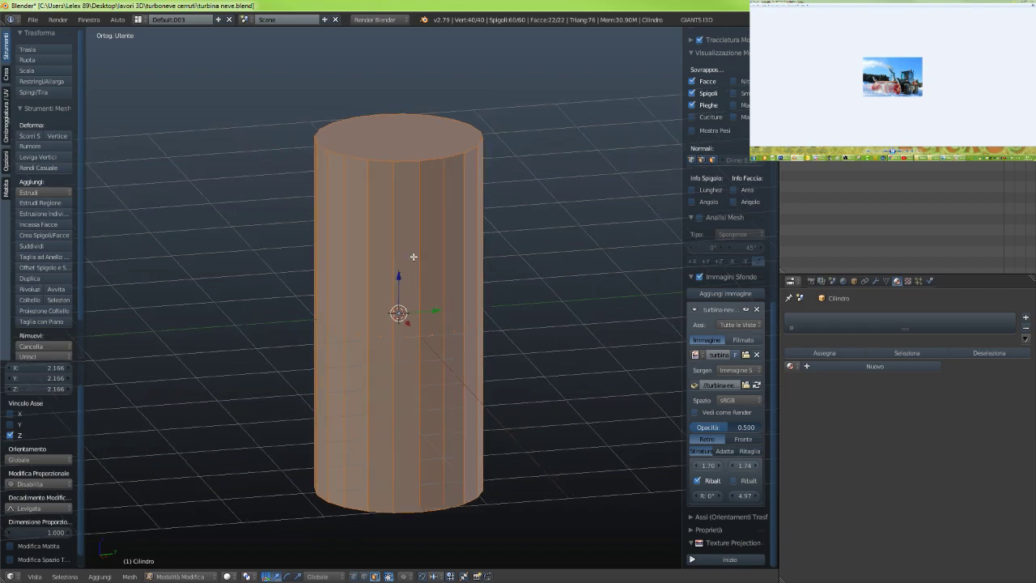
scroll(414, 257, down, 1)
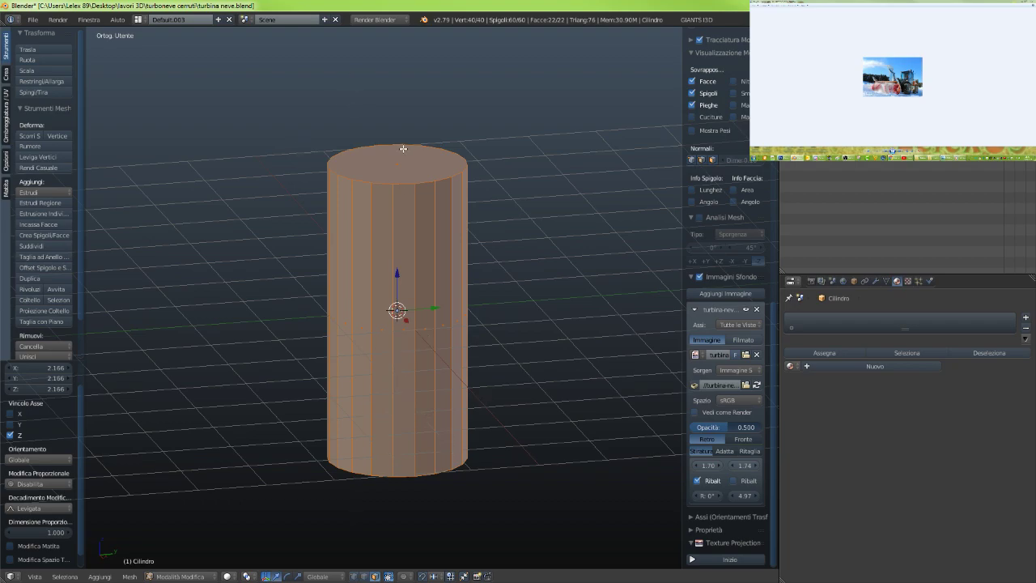
scroll(397, 331, down, 2)
scroll(398, 331, up, 2)
mouse_move(398, 333)
middle_down()
mouse_move(470, 353)
mouse_move(407, 349)
middle_up()
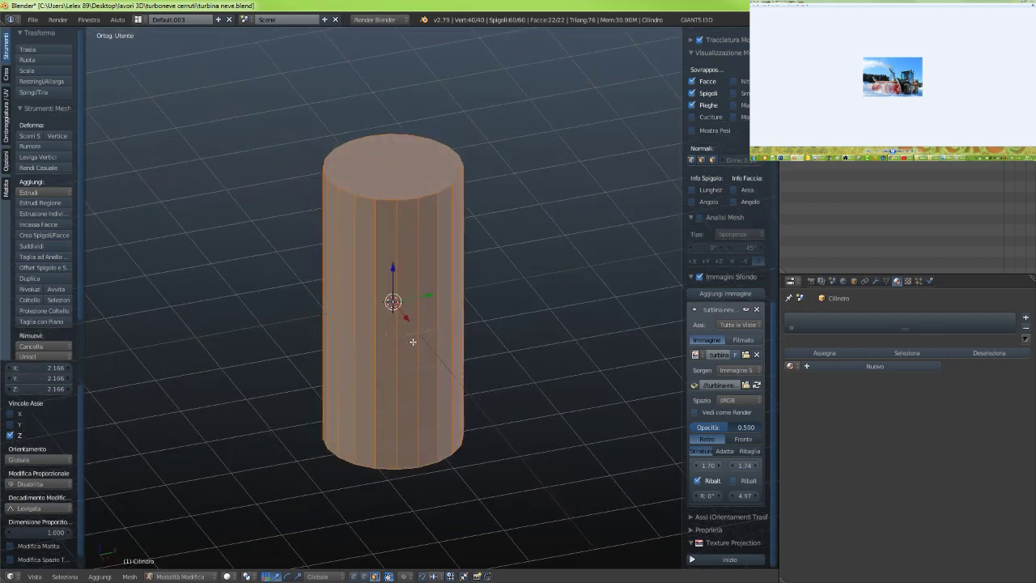
scroll(416, 324, down, 2)
scroll(416, 323, up, 3)
scroll(418, 324, down, 2)
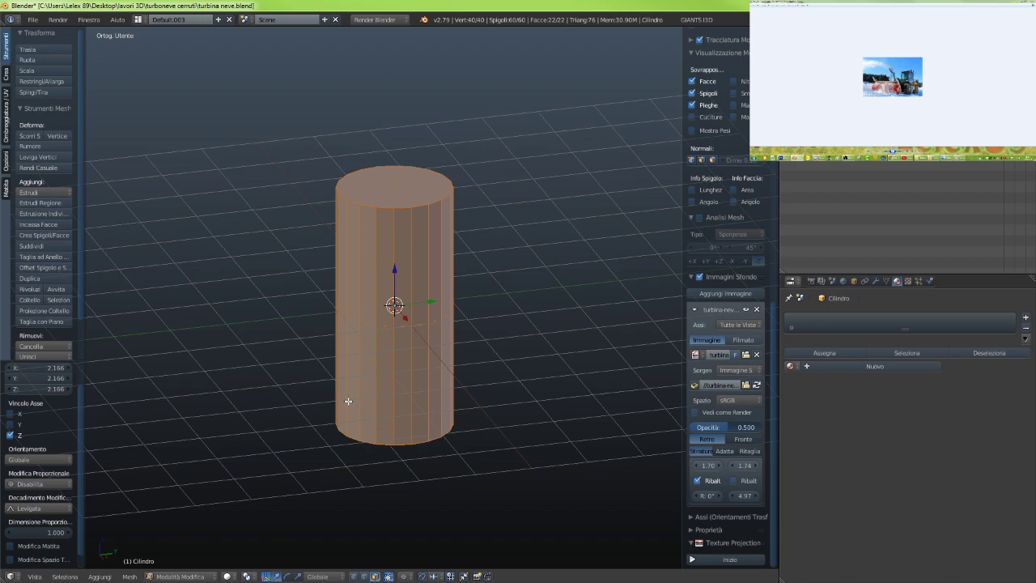
Add a second 20-vertex cylinder inside the first and shrink it uniformly by about 0.942 and again by about 0.775, using wireframe display
key(shift+a)
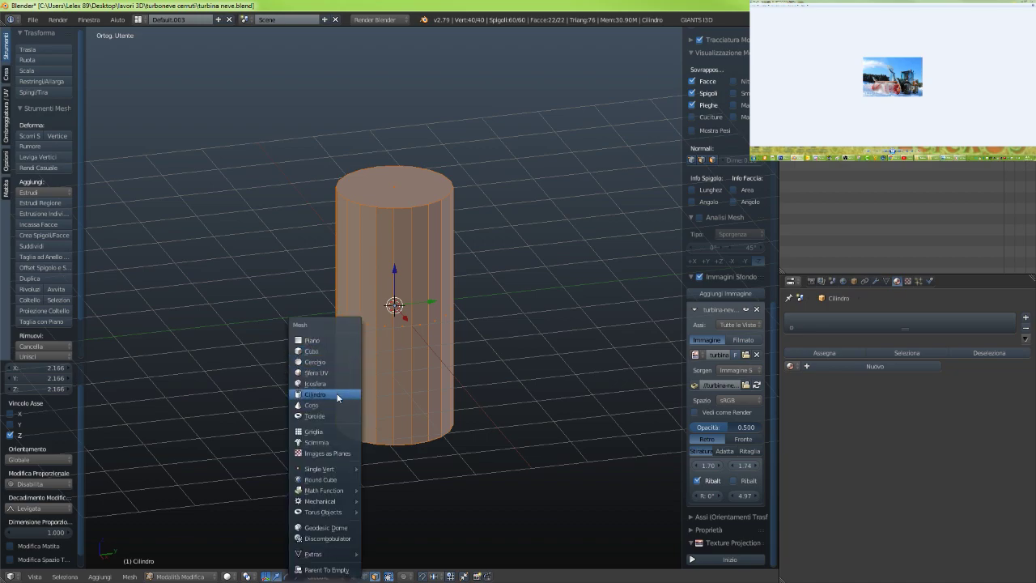
click(339, 394)
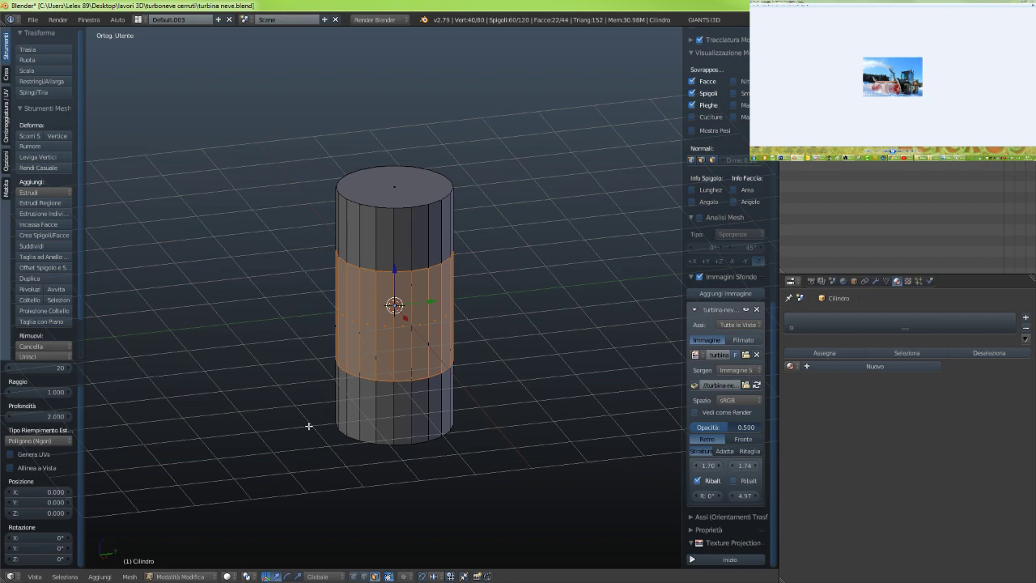
key(s)
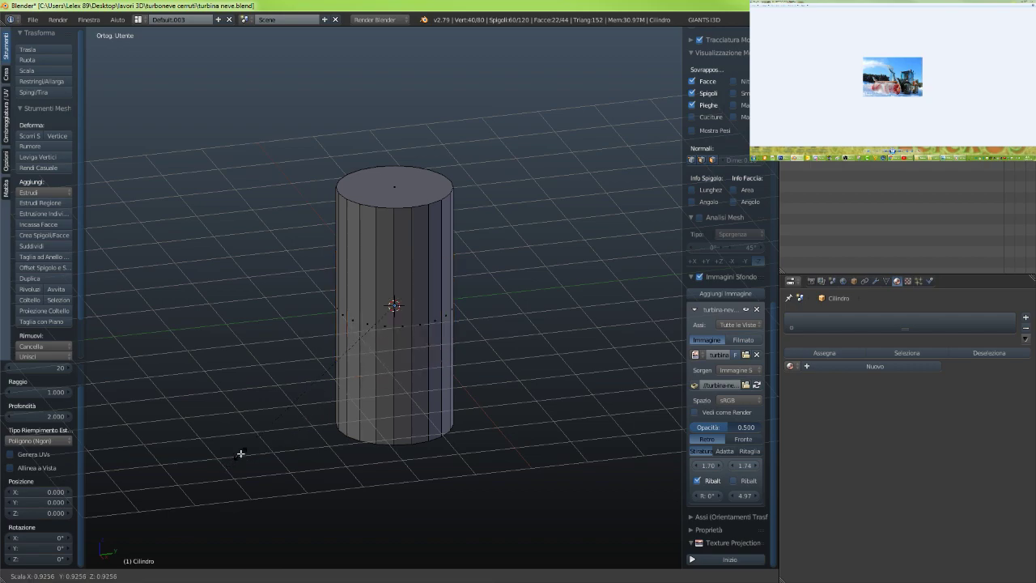
click(238, 457)
key(z)
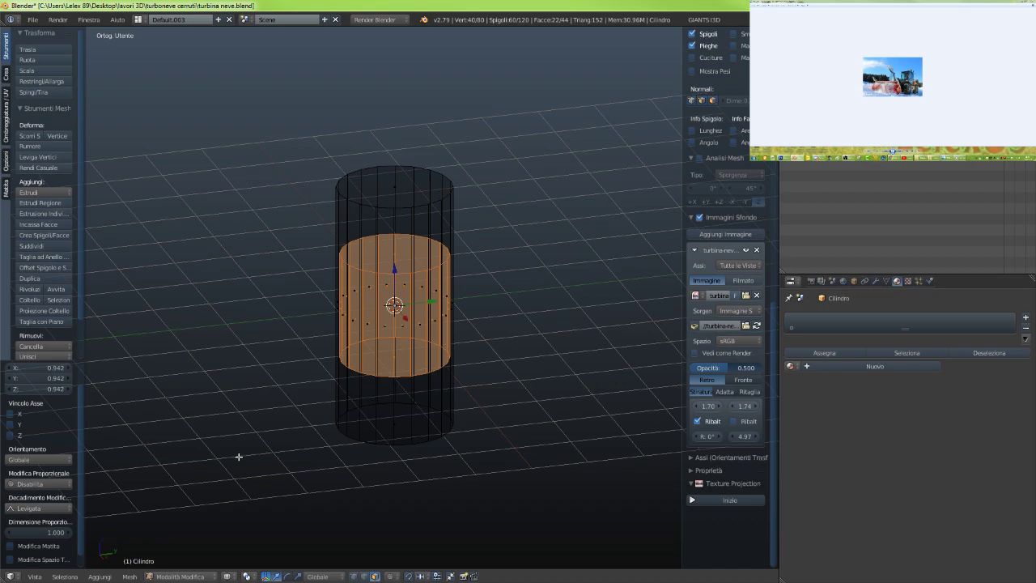
key(s)
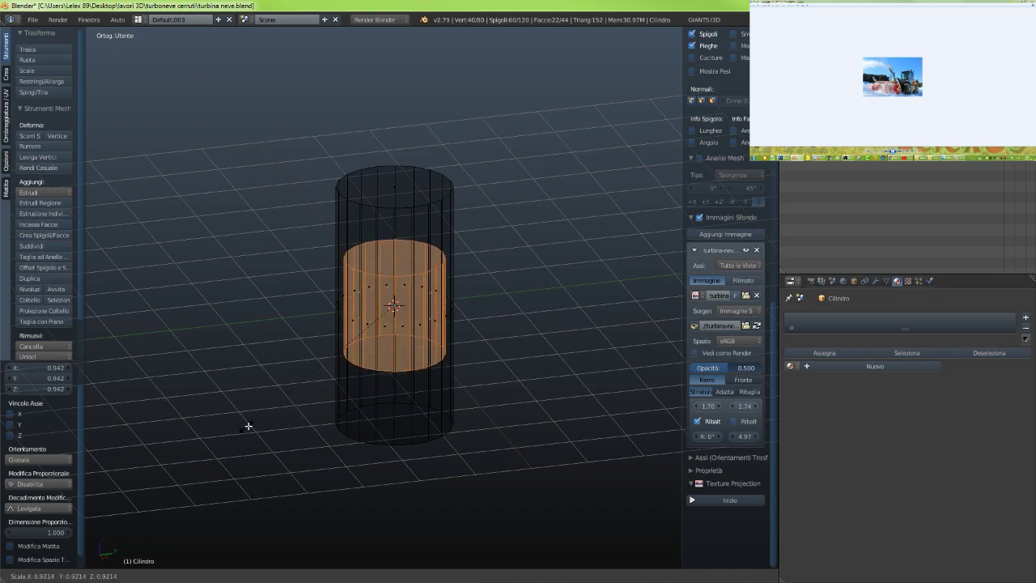
click(272, 413)
Stretch the inner cylinder along Z by about 5.323 so it extends past both ends of the outer cylinder
scroll(389, 351, down, 4)
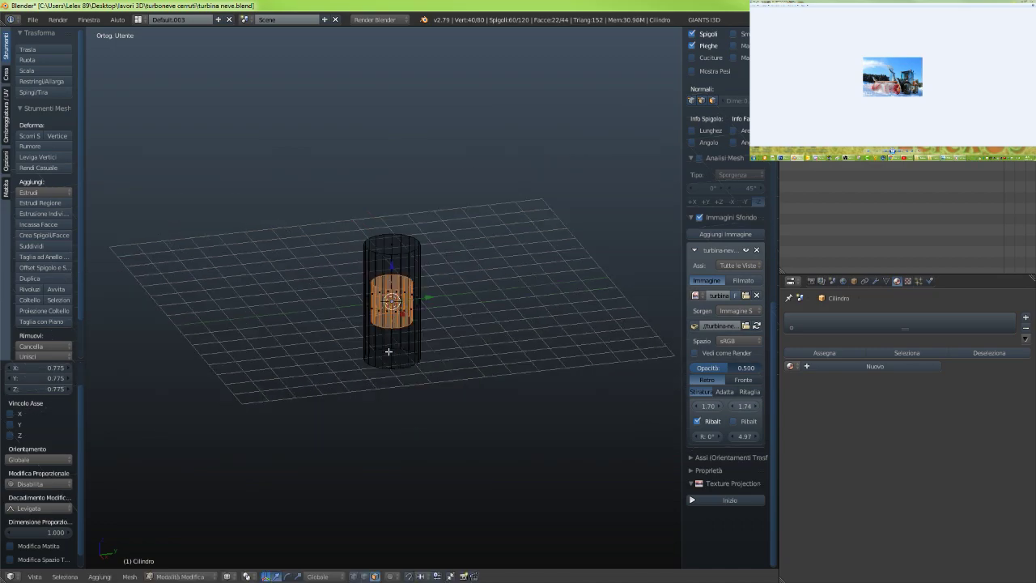
key(s)
key(z)
click(332, 562)
scroll(425, 405, up, 3)
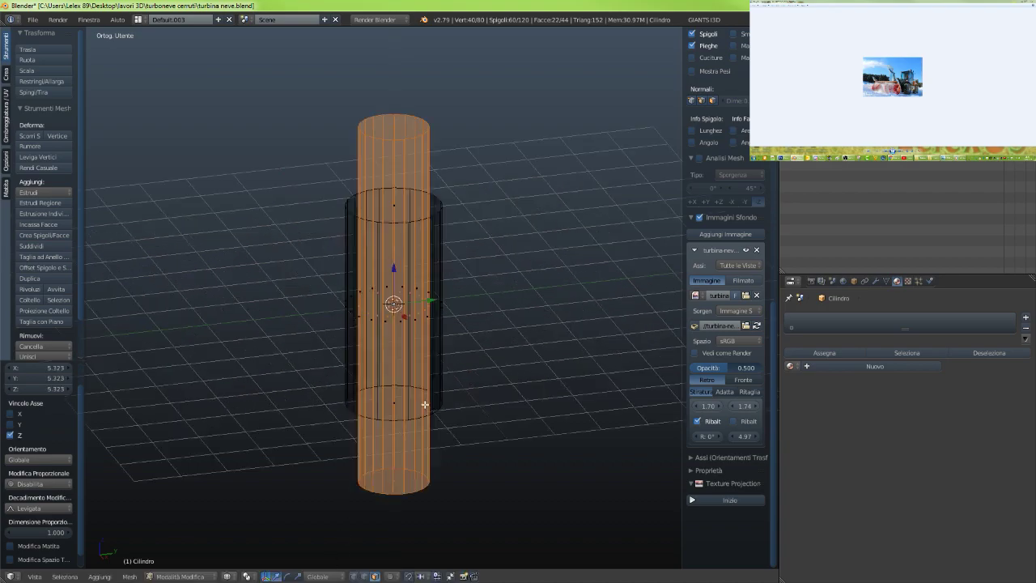
Return to solid display and cut the inner cylinder out of the outer one with Intersect (Boolean), using Difference, to hollow the tube
key(z)
scroll(424, 397, down, 2)
mouse_move(425, 399)
middle_down()
mouse_move(407, 383)
mouse_move(403, 433)
mouse_move(399, 409)
mouse_move(417, 401)
mouse_move(436, 422)
middle_up()
scroll(436, 423, up, 3)
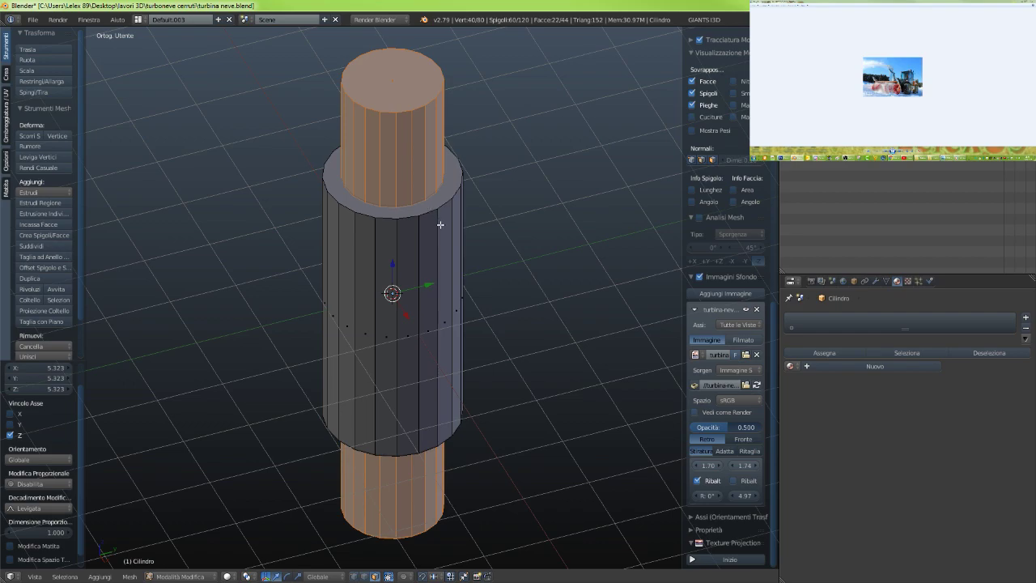
key(ctrl+f)
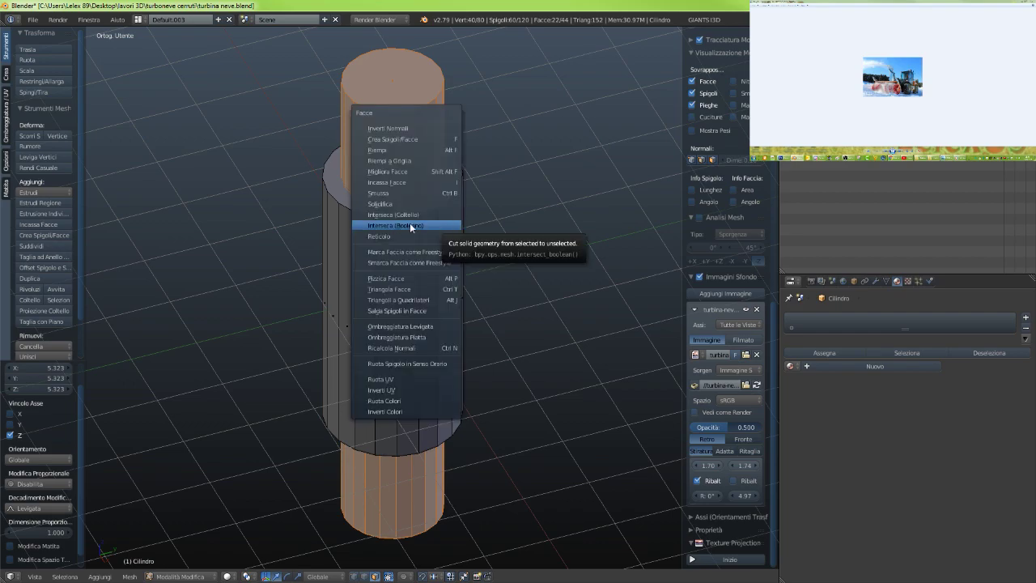
click(411, 226)
middle_drag(413, 235, 407, 298)
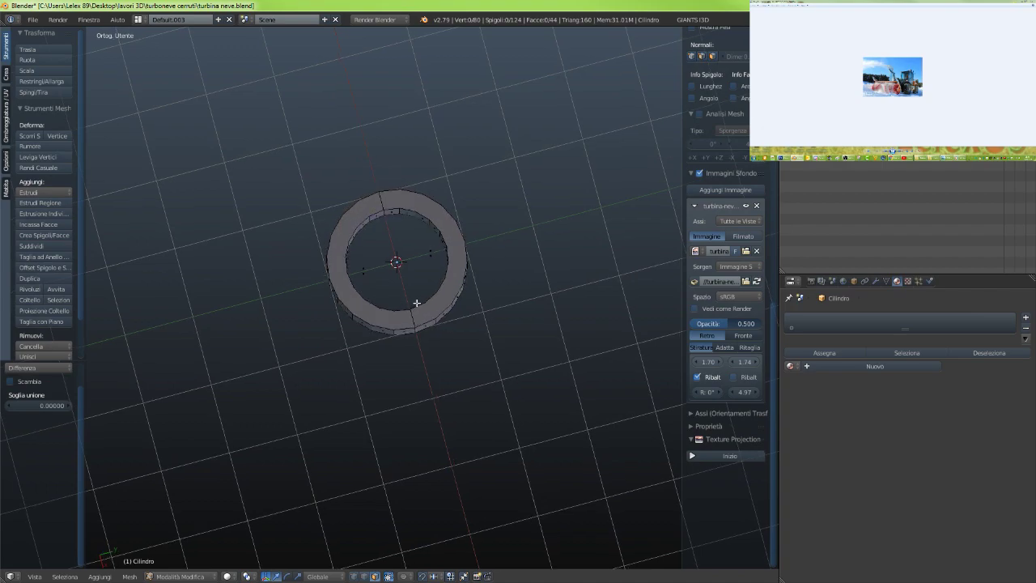
middle_drag(418, 305, 417, 195)
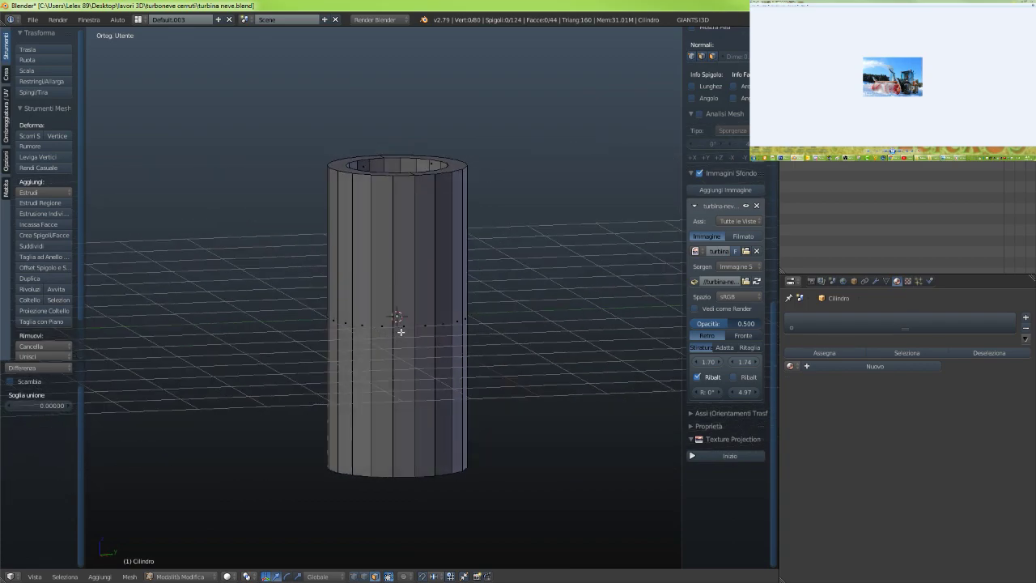
Add another 20-vertex cylinder at the tube's centre and rotate it 90° about the Y axis
scroll(405, 323, up, 2)
scroll(408, 328, down, 3)
middle_drag(409, 324, 403, 296)
key(shift+a)
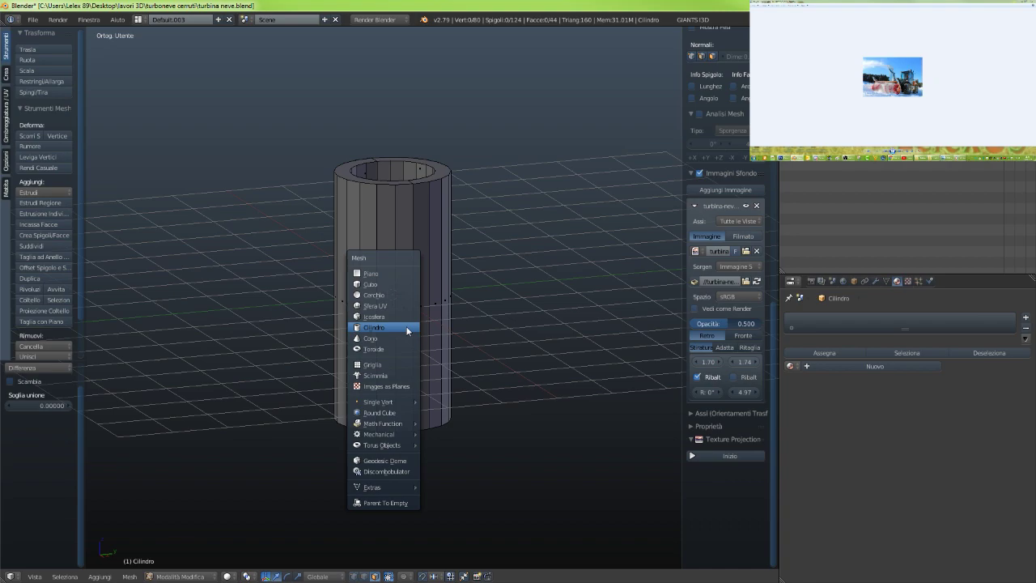
click(392, 327)
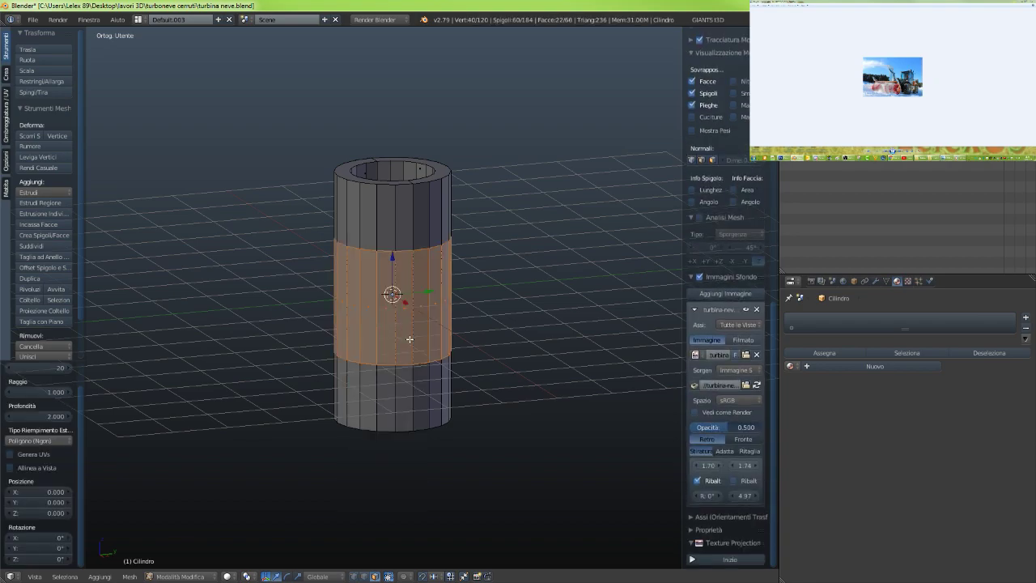
text(r)
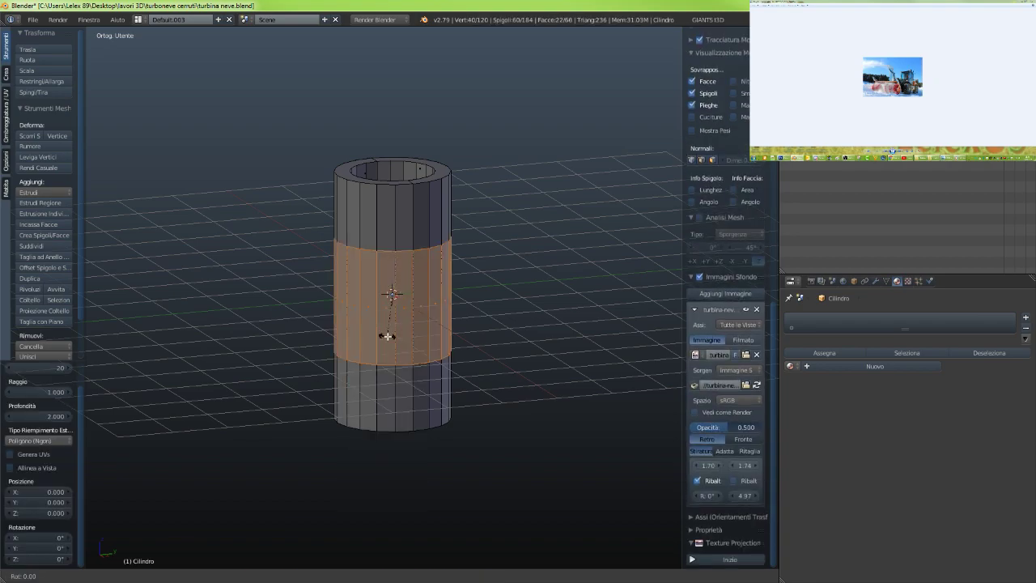
text(y90)
key(Return)
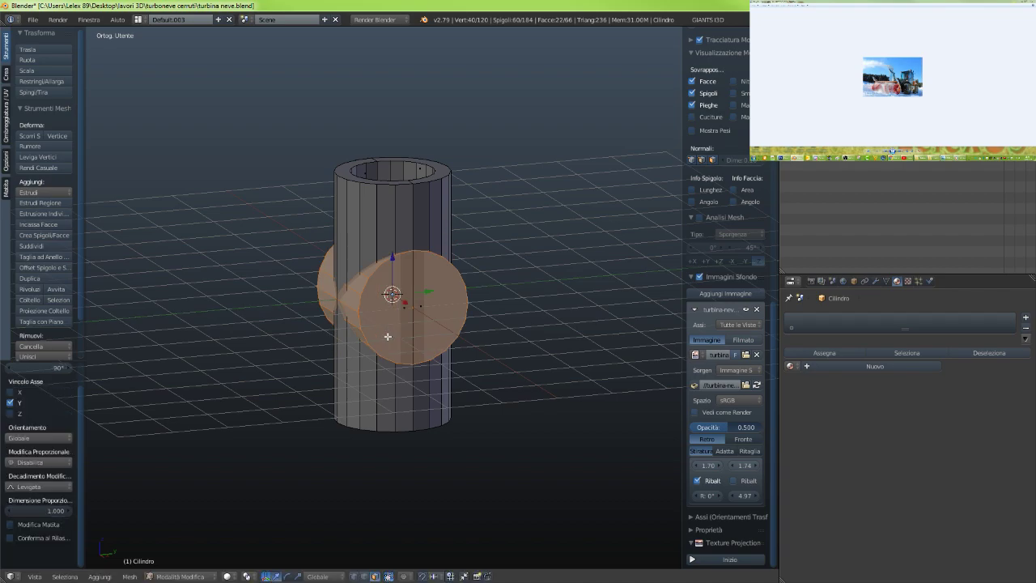
Scale the crosswise cylinder uniformly by about 0.68 and stretch it along X by about 2.699 so it passes through the tube
key(s)
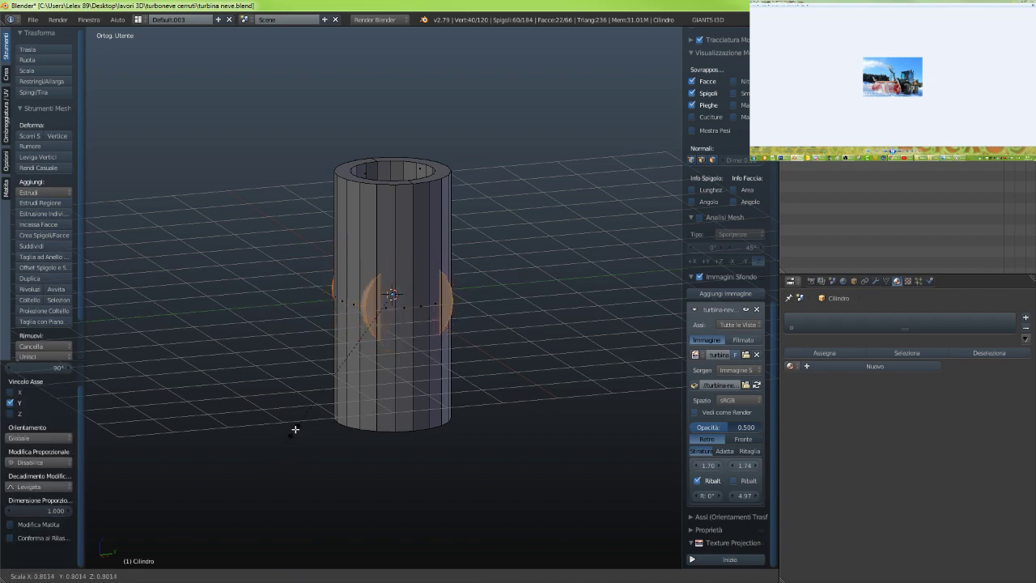
click(307, 411)
key(s)
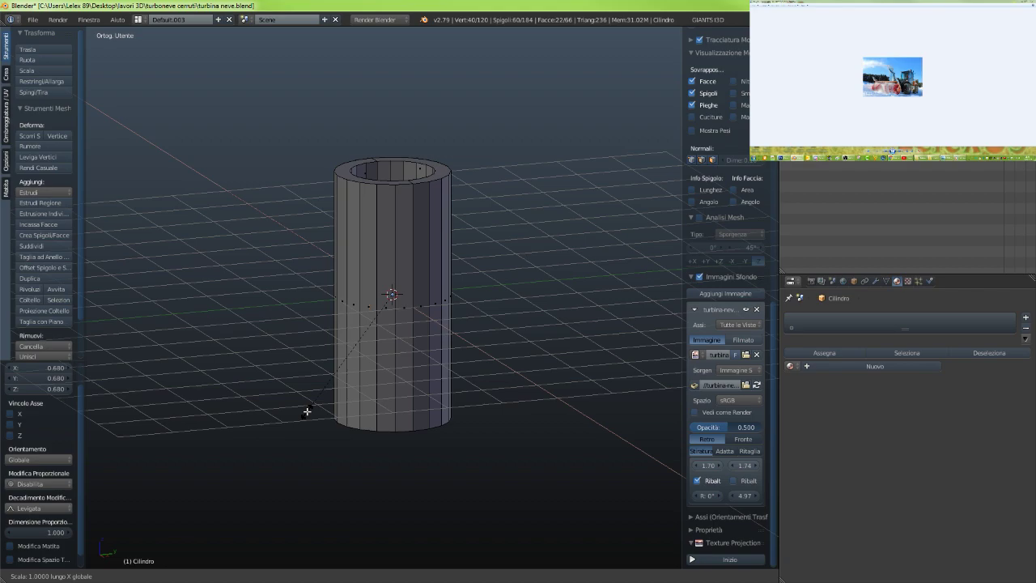
key(x)
click(386, 147)
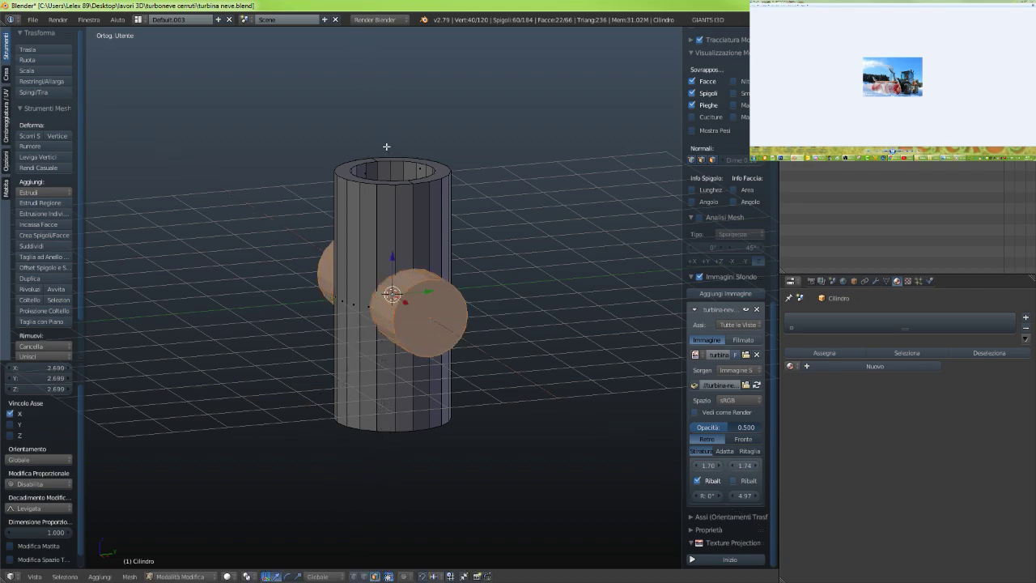
Cut the crosswise cylinder out of the tube with Intersect (Boolean) set to Difference, and inspect the through-hole from several angles
middle_drag(191, 131, 162, 132)
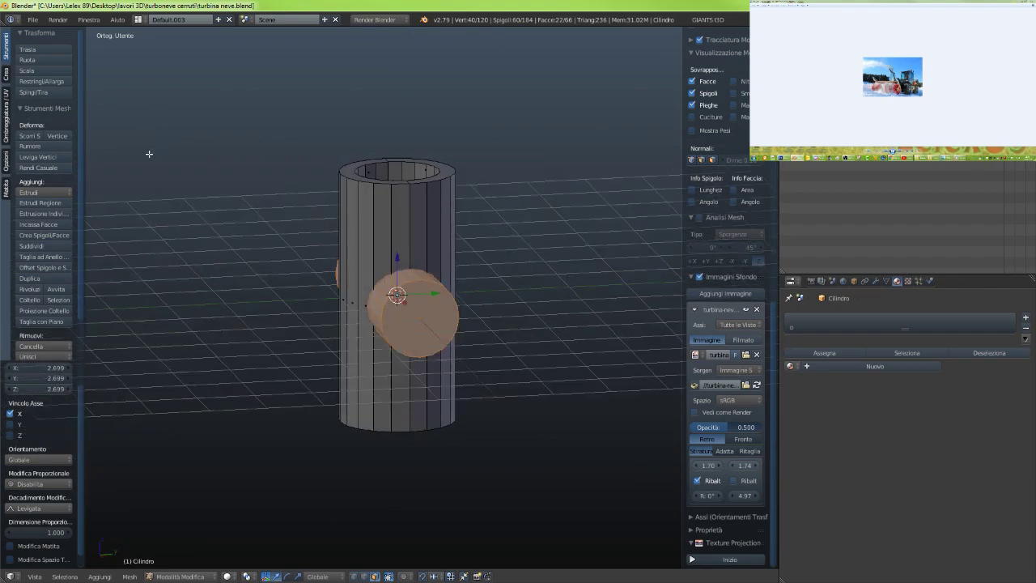
key(w)
click(150, 156)
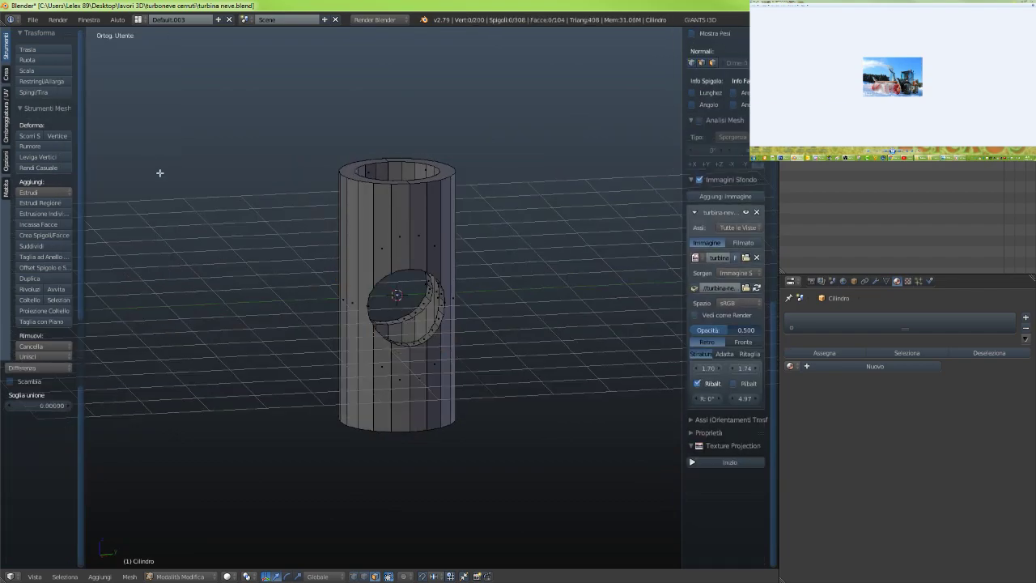
middle_drag(424, 280, 409, 257)
scroll(429, 312, up, 7)
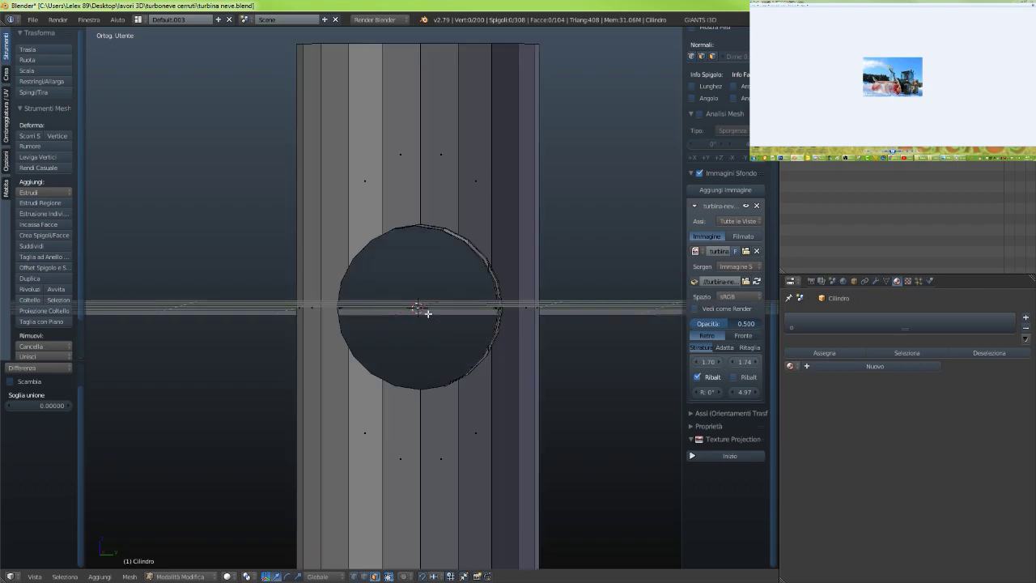
middle_drag(435, 315, 582, 311)
scroll(469, 319, down, 4)
middle_drag(508, 334, 426, 282)
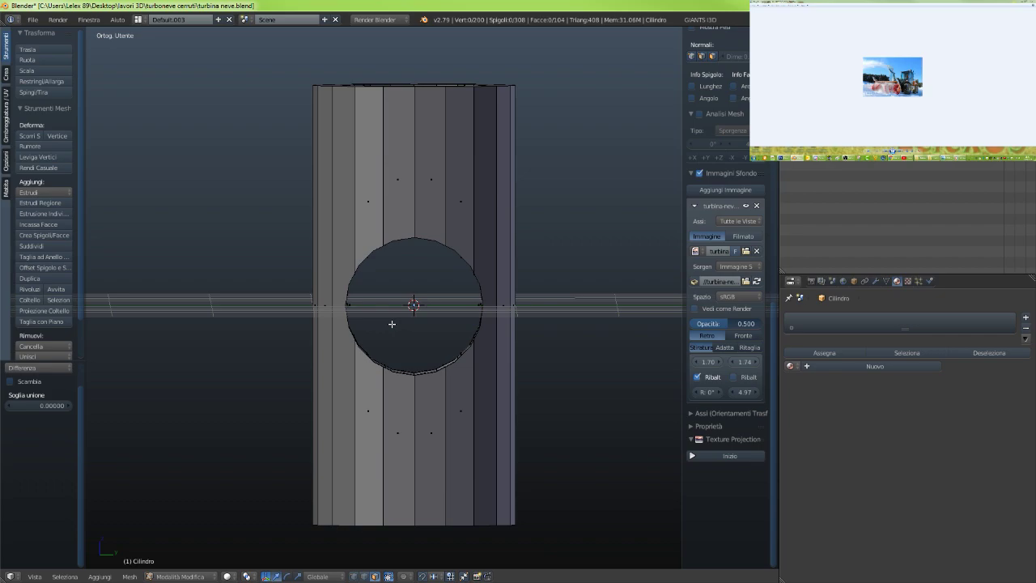
middle_drag(400, 299, 415, 316)
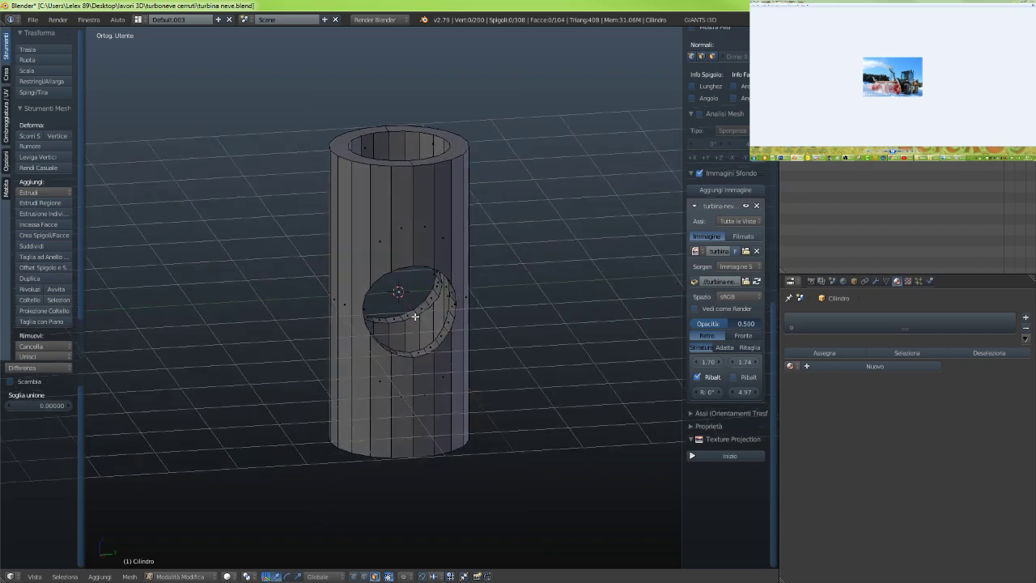
Leave Edit Mode and delete the whole perforated tube object
key(a)
key(a)
key(a)
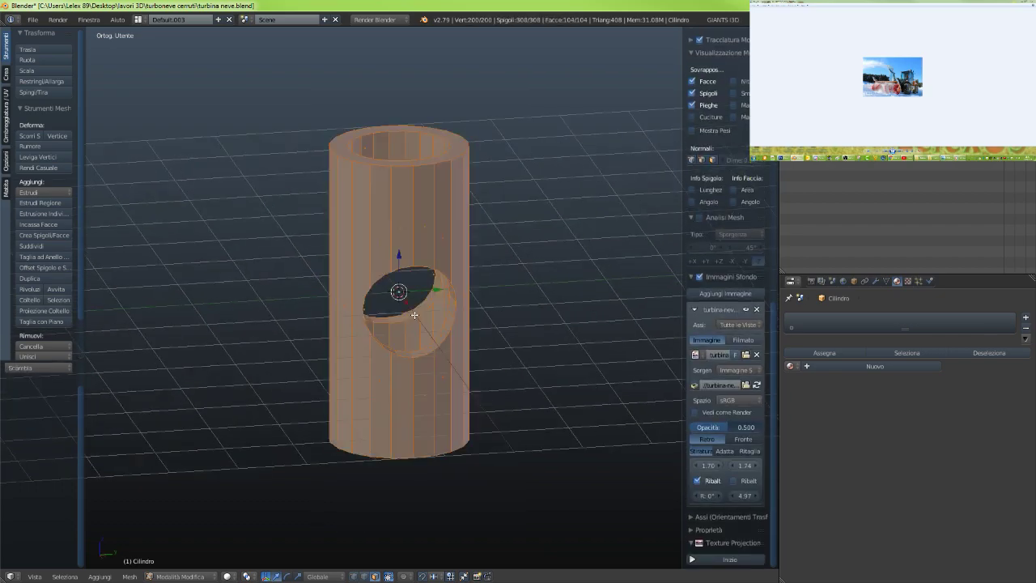
key(Tab)
key(x)
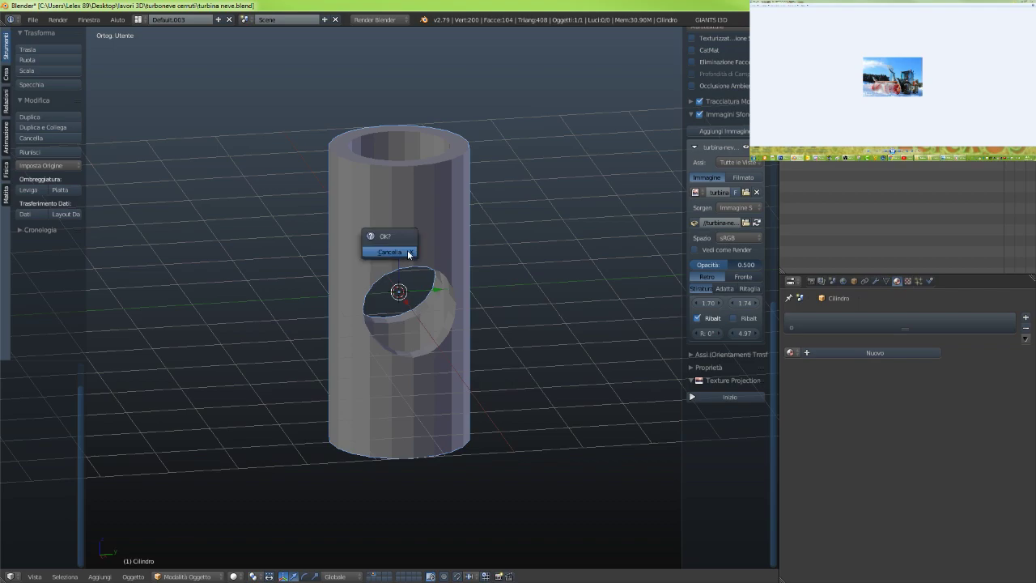
click(408, 253)
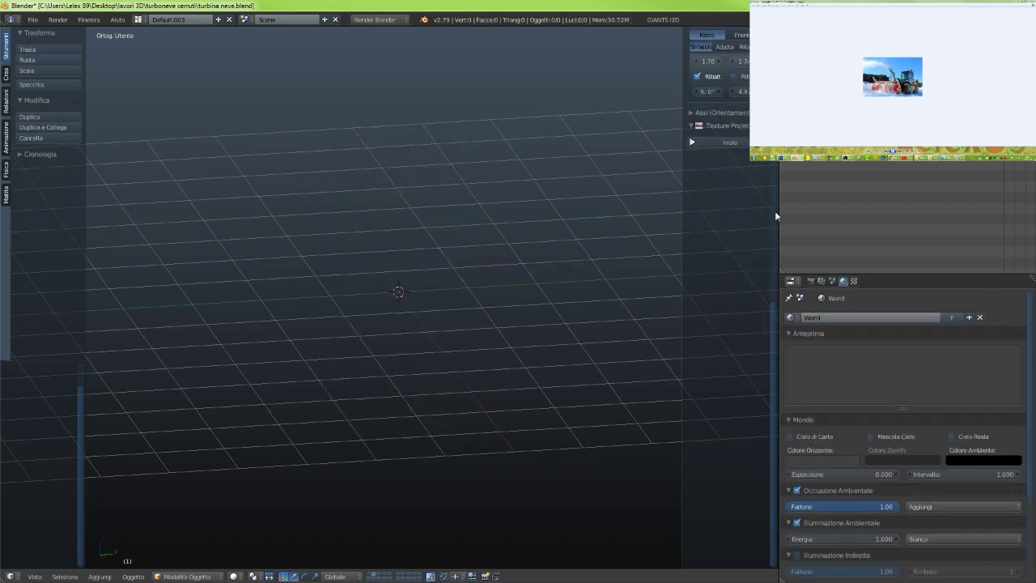
Switch back to the snow blower's layer and snap the 3D cursor to the selected face beneath the orange housing's upper rim
click(369, 573)
scroll(406, 258, up, 8)
middle_drag(405, 257, 450, 341)
right_click(419, 267)
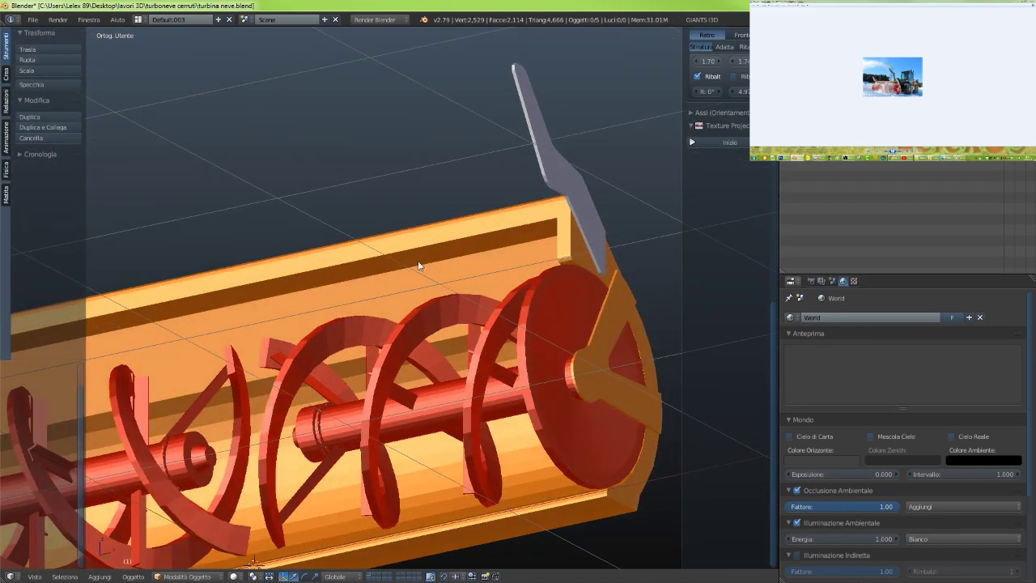
key(Tab)
scroll(408, 268, up, 2)
scroll(407, 268, up, 2)
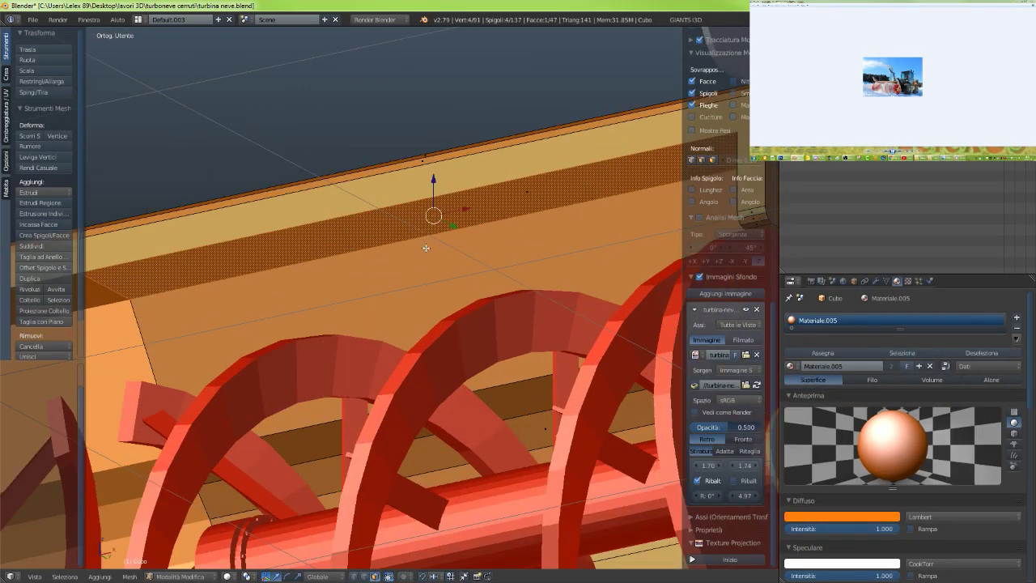
key(shift+s)
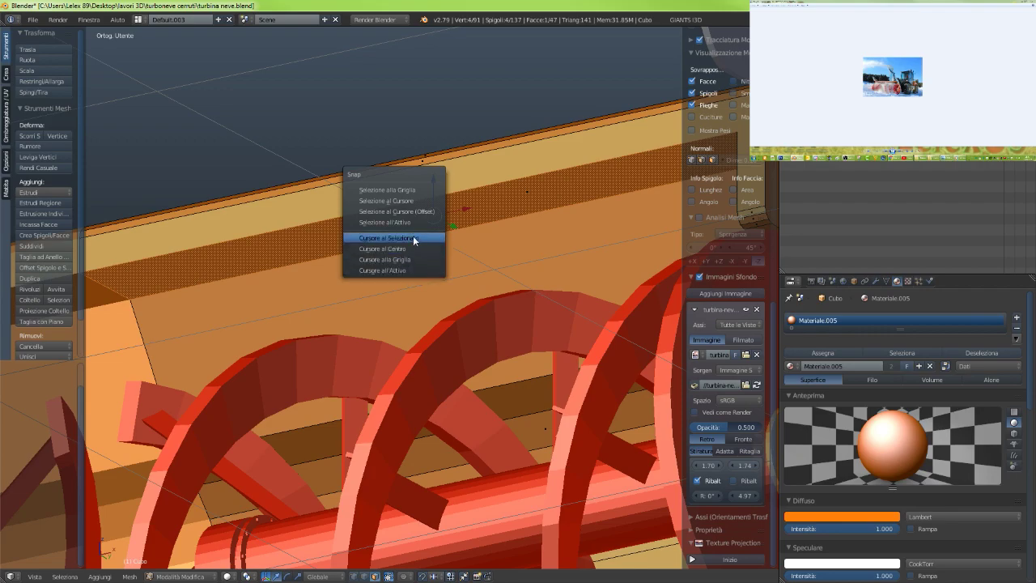
click(413, 238)
Snap the 3D cursor again to the selected face under the housing's upper rim and add a cube there in Edit Mode
key(Tab)
scroll(417, 243, down, 3)
scroll(426, 281, up, 4)
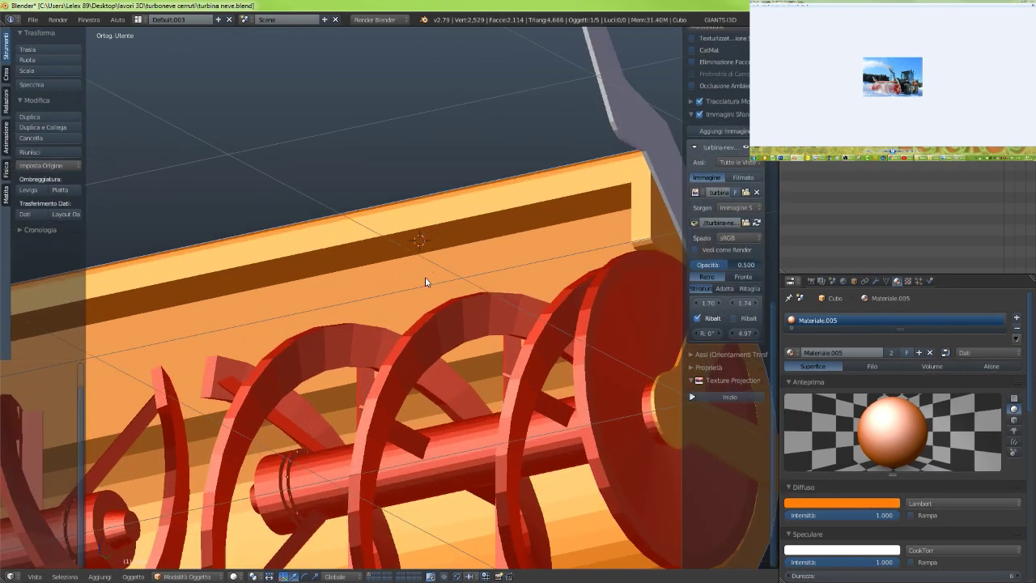
scroll(430, 284, down, 2)
key(Tab)
scroll(464, 245, up, 4)
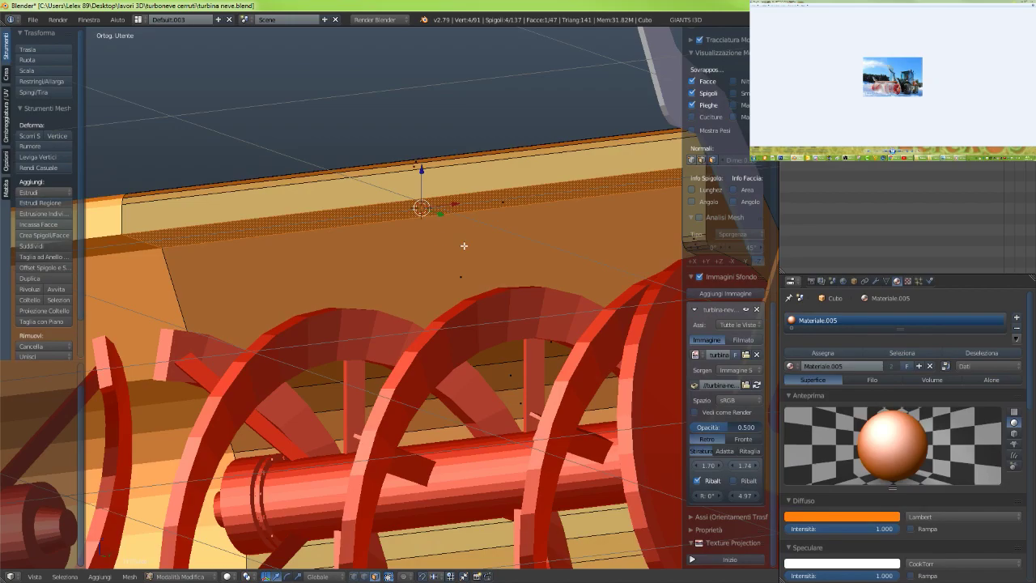
middle_drag(464, 246, 546, 278)
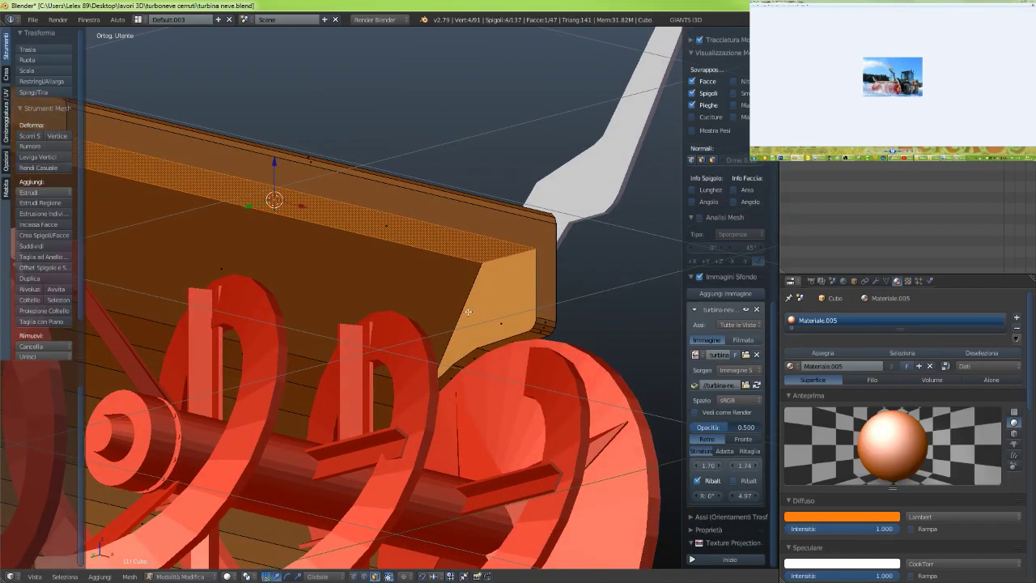
key(shift+s)
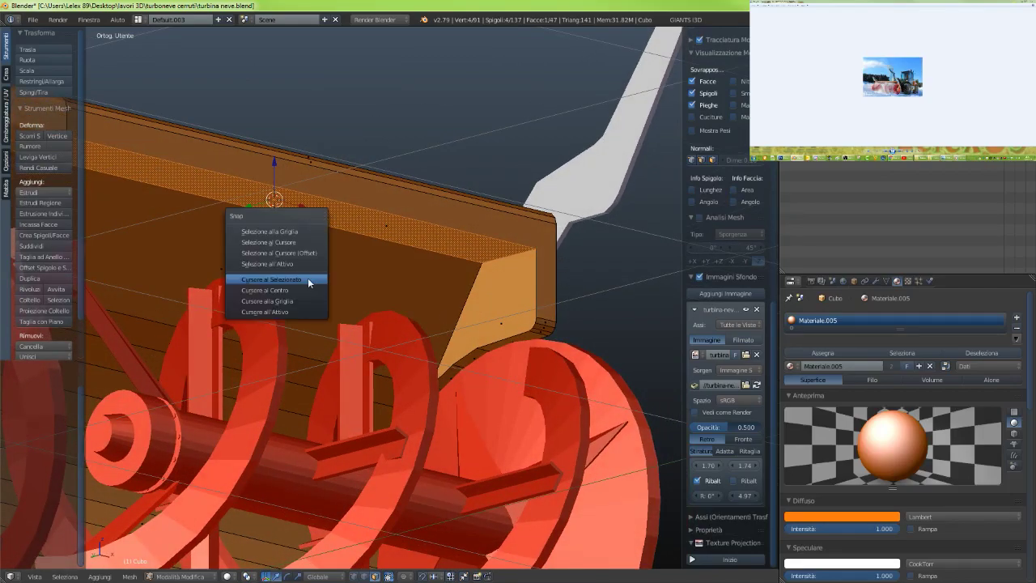
click(284, 282)
key(shift+a)
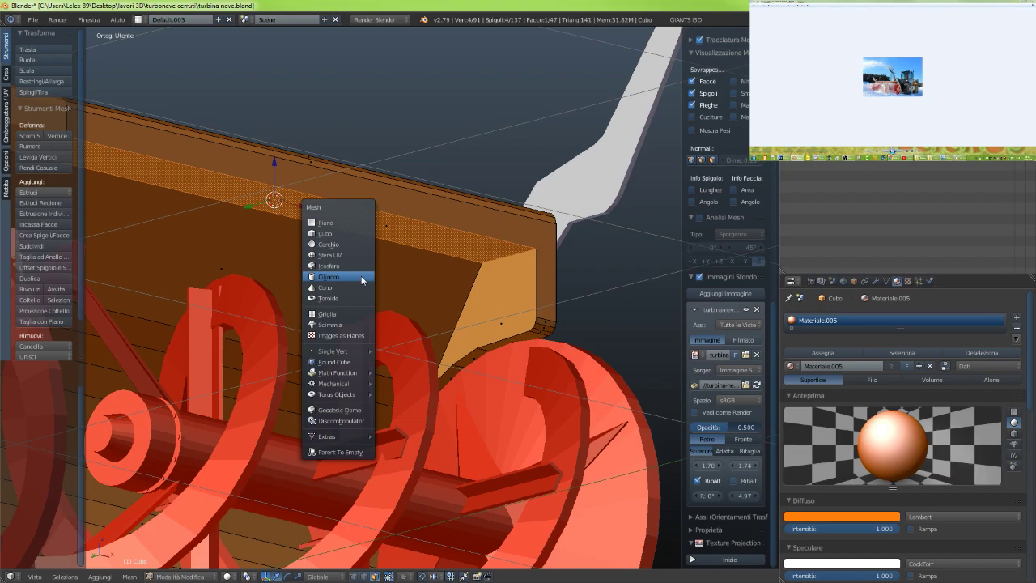
click(368, 247)
scroll(376, 256, down, 2)
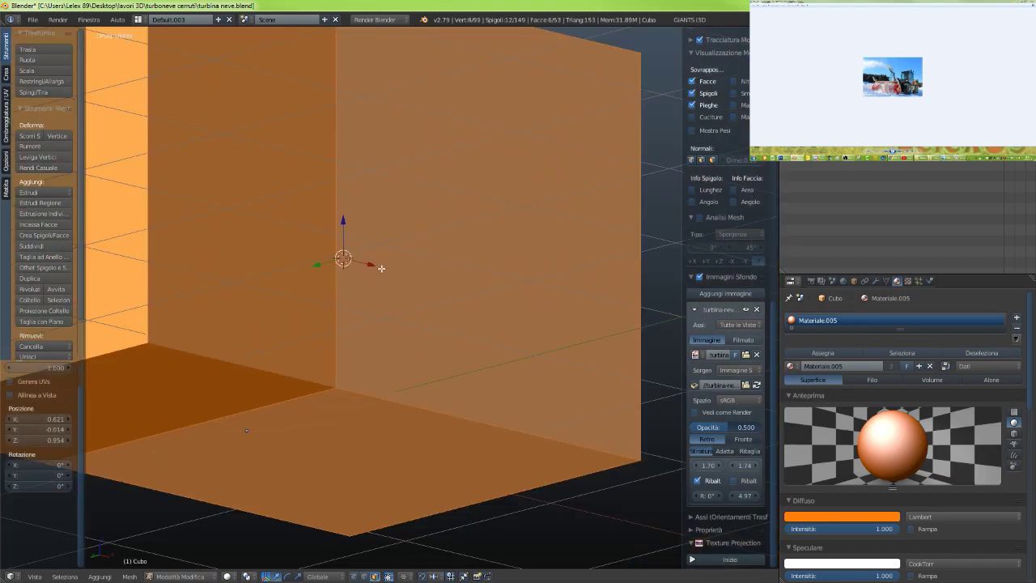
Shrink the cube uniformly by about 0.107, scale it down further to a thin bar, and shift it about -0.056 along Y
key(s)
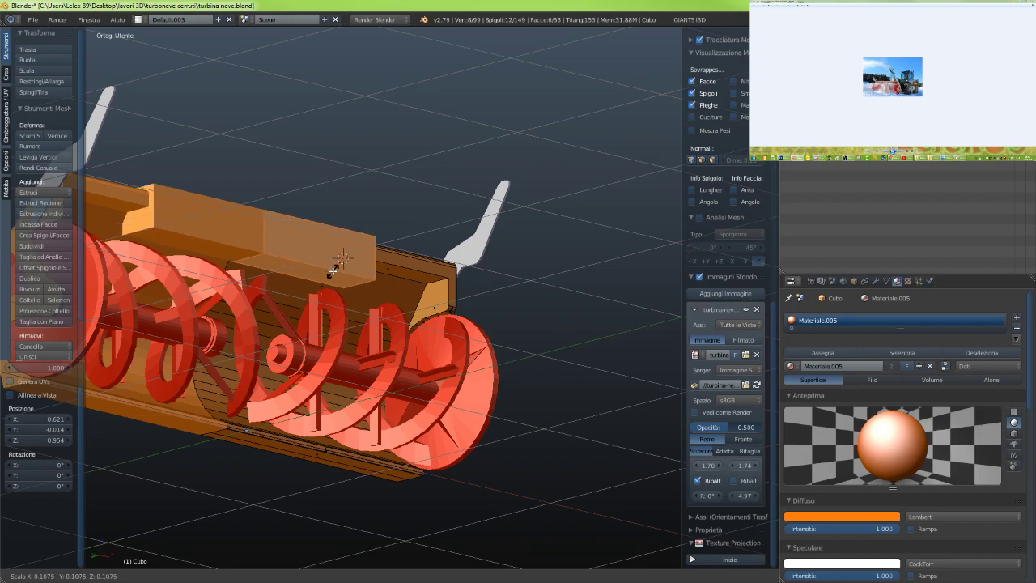
click(332, 272)
scroll(348, 298, up, 4)
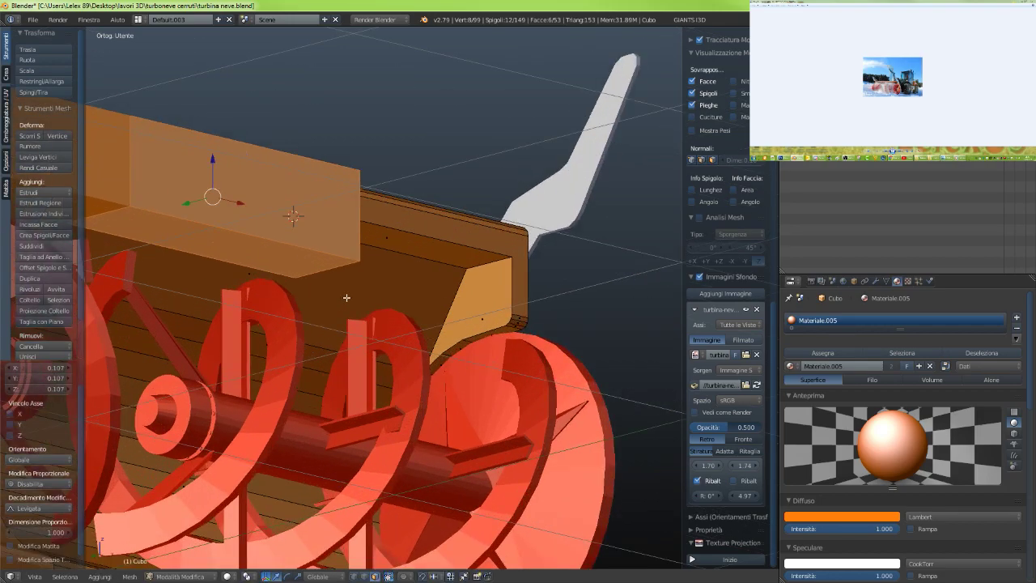
key(s)
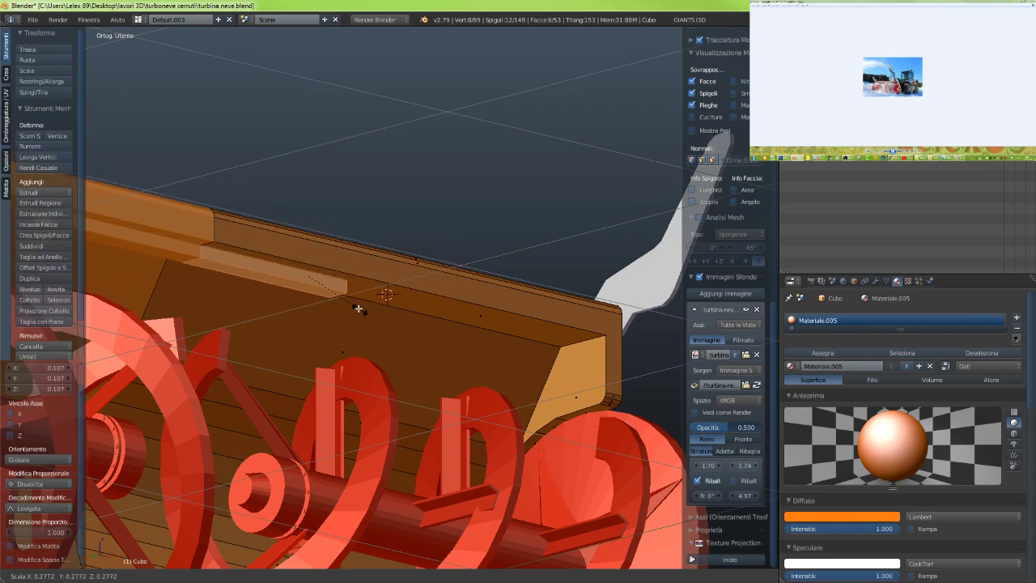
click(318, 295)
middle_drag(318, 295, 175, 253)
drag(137, 230, 187, 237)
middle_drag(187, 236, 286, 322)
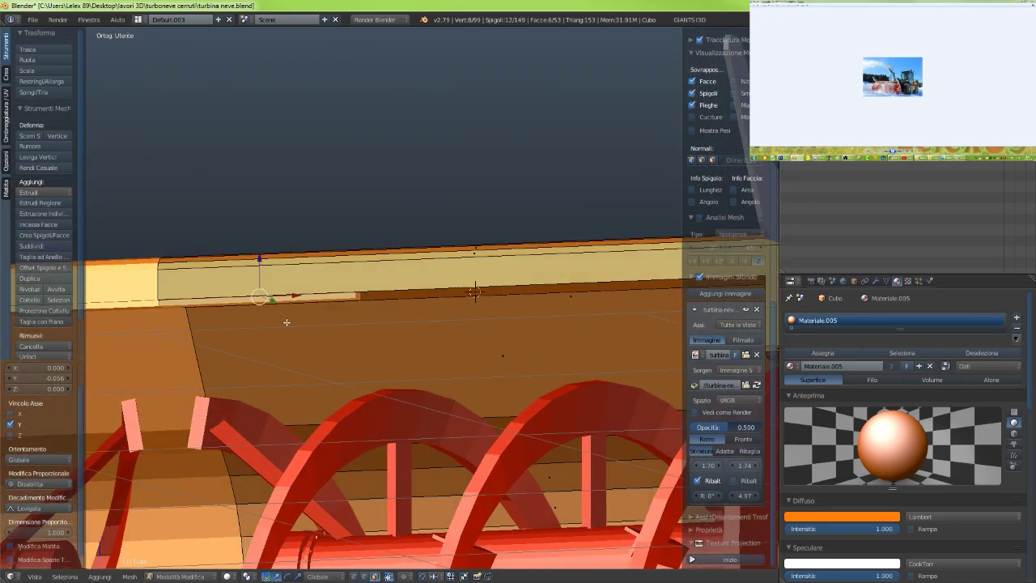
Lengthen the thin bar by moving its outer end face about 0.846 along X towards the housing's side wall
right_click(357, 299)
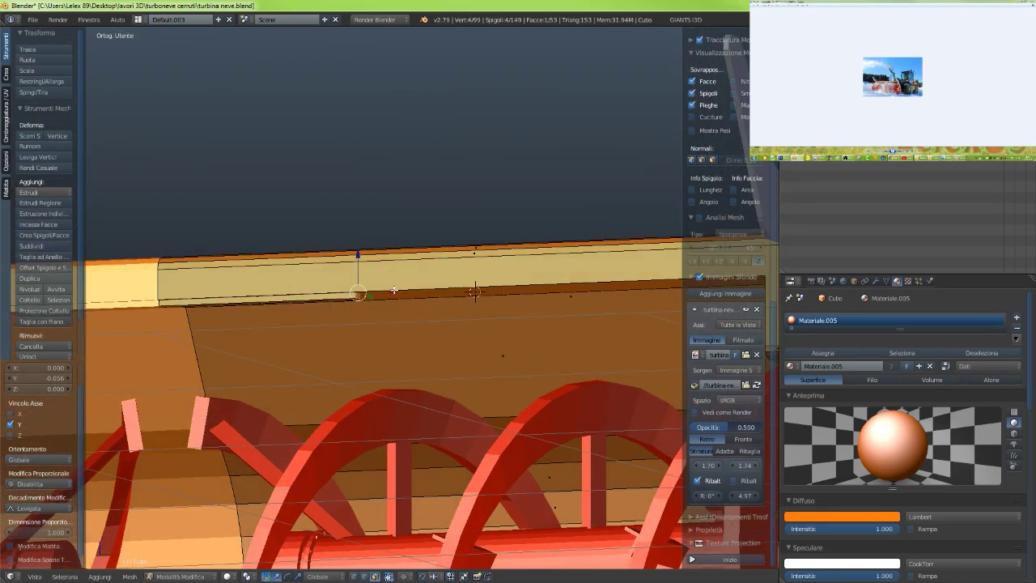
key(g)
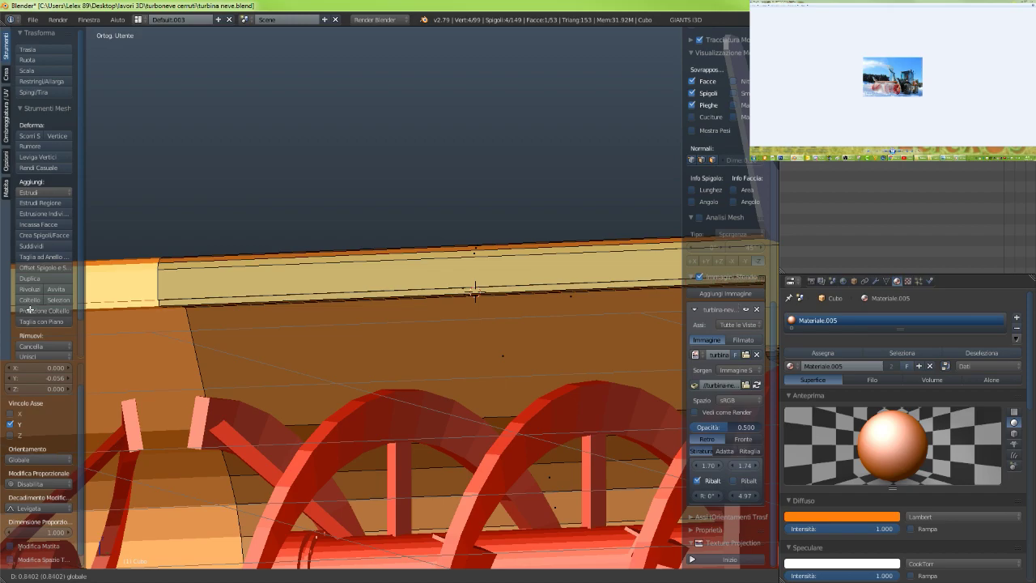
click(33, 310)
scroll(325, 344, down, 2)
scroll(368, 339, up, 2)
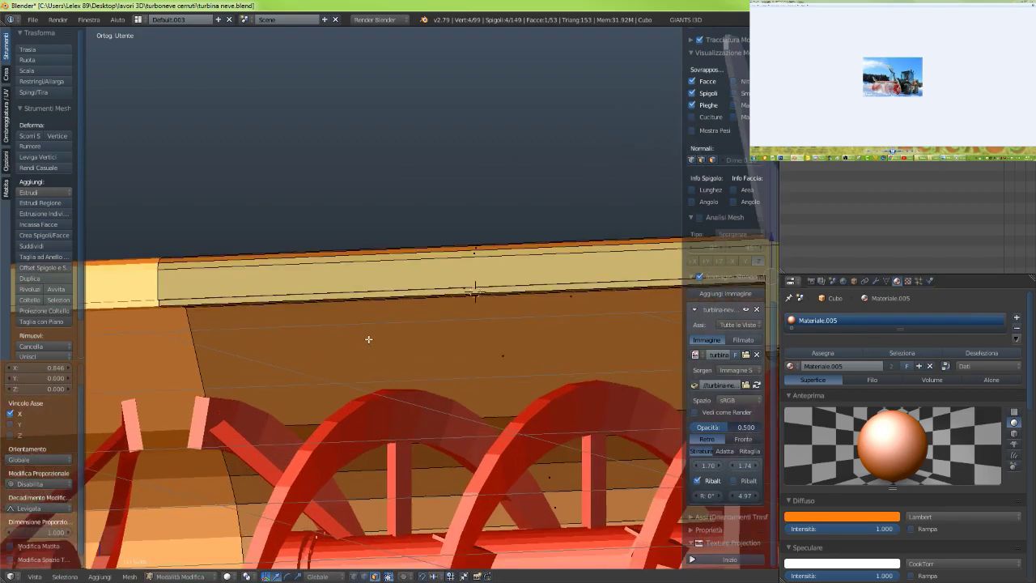
Lower the bar's bottom face by about 0.16 along Z to turn it into a tall plate, and check it in front view
middle_drag(368, 339, 397, 298)
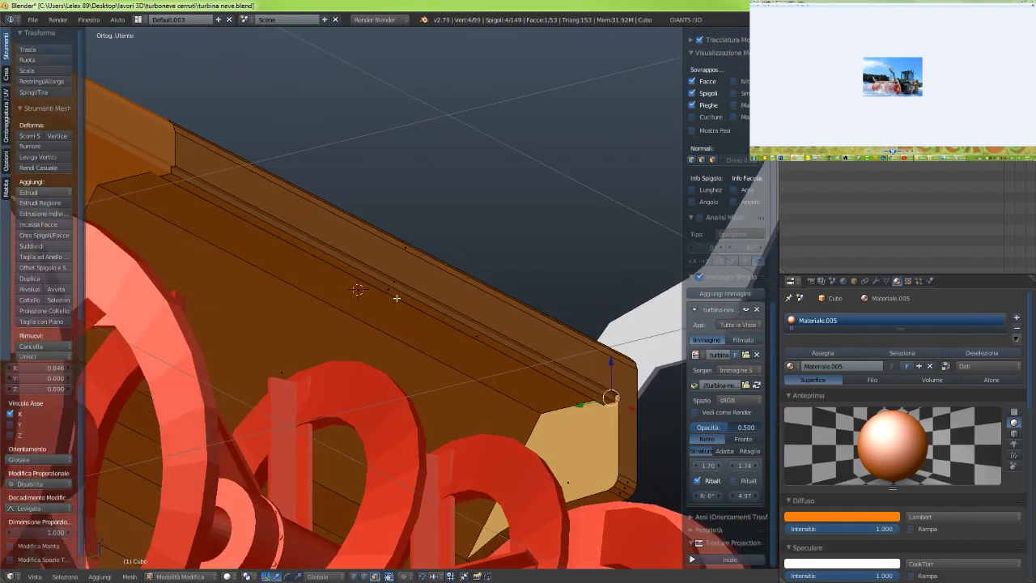
right_click(396, 296)
drag(390, 259, 391, 336)
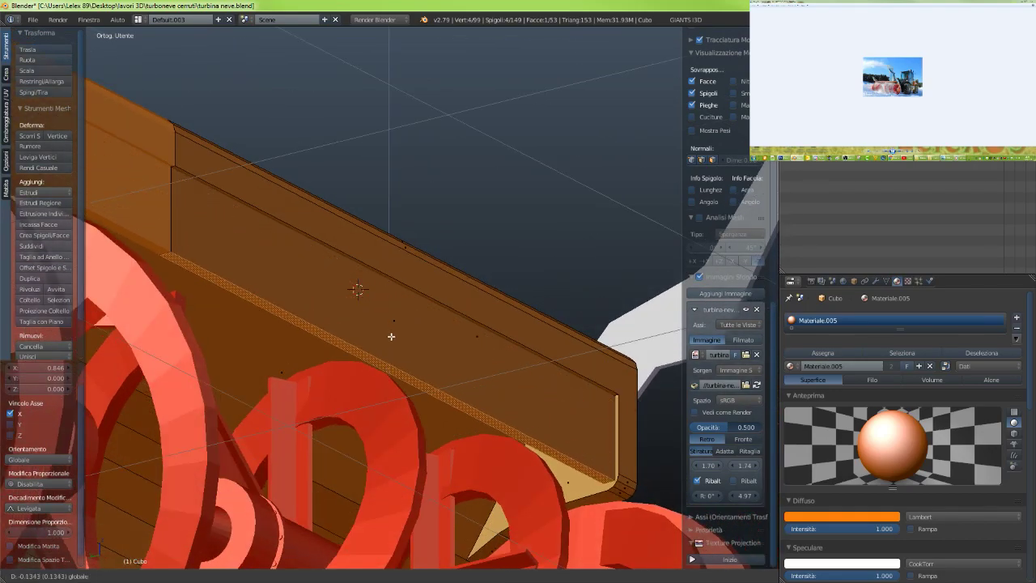
key(z)
click(396, 367)
key(KP_1)
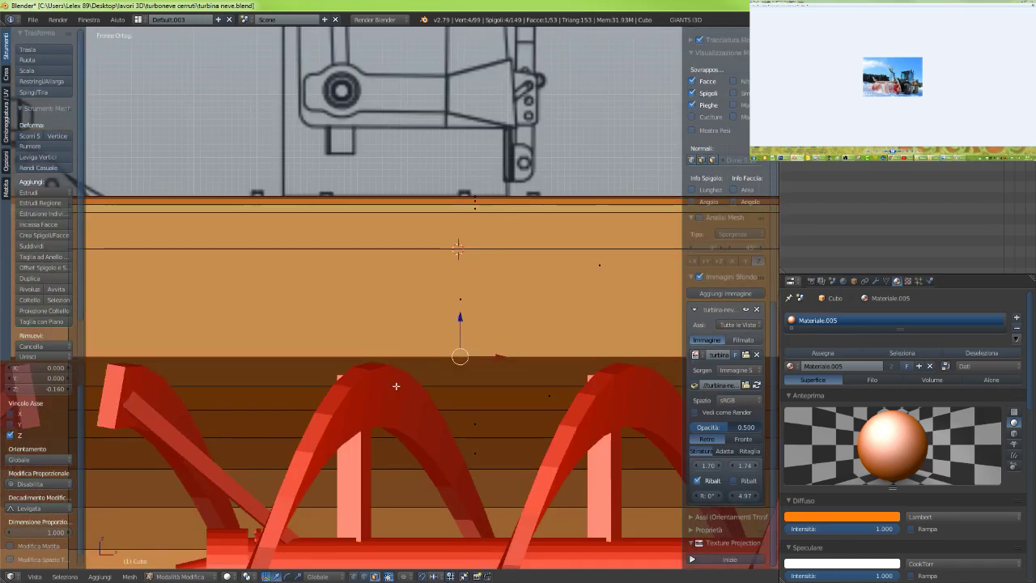
Using wireframe display, delete the plate's inner end face and its long top face
middle_drag(345, 396, 395, 374)
alt+right_click(401, 369)
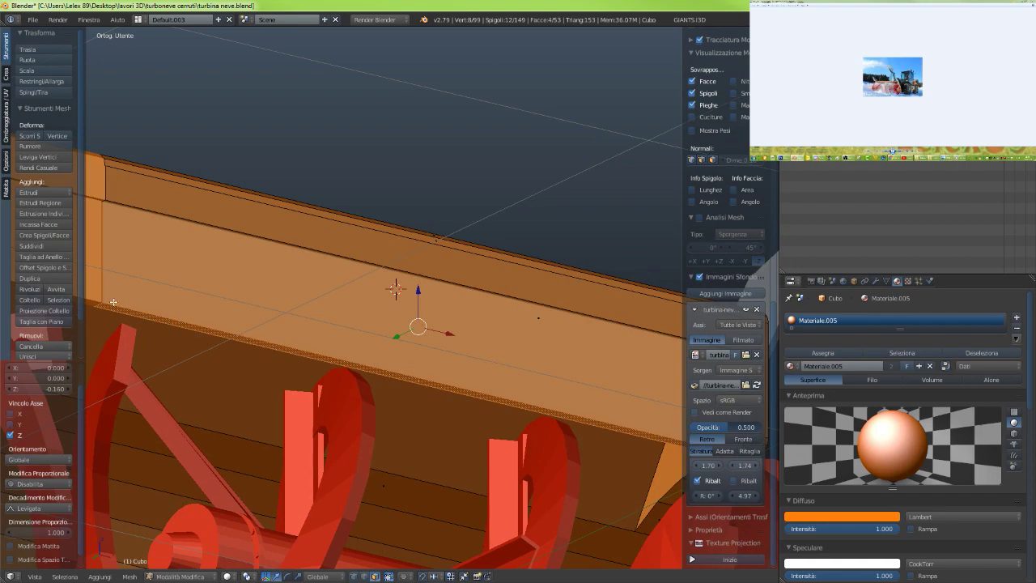
key(z)
right_click(98, 266)
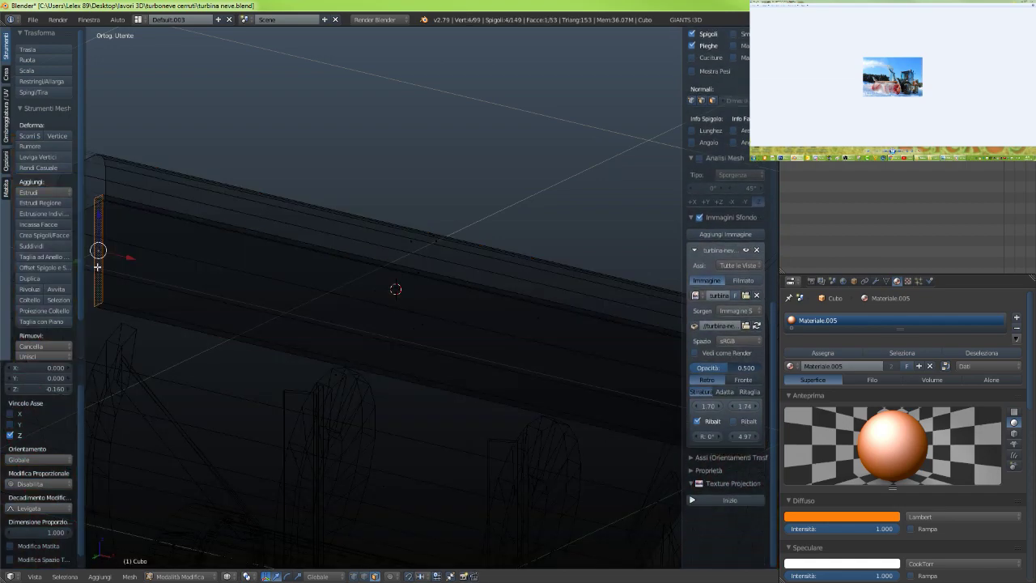
shift+right_click(418, 273)
scroll(433, 303, down, 3)
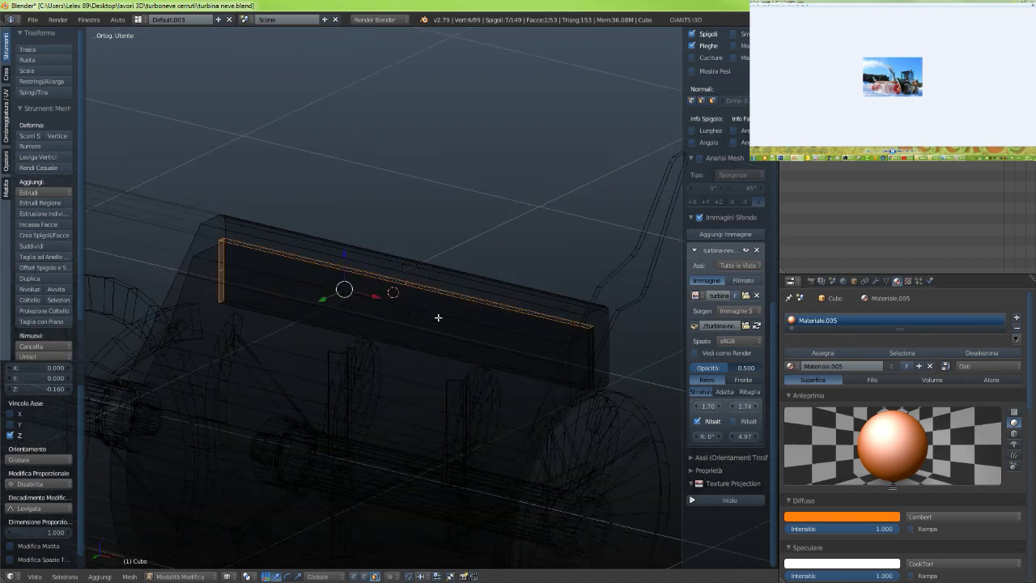
scroll(466, 336, up, 1)
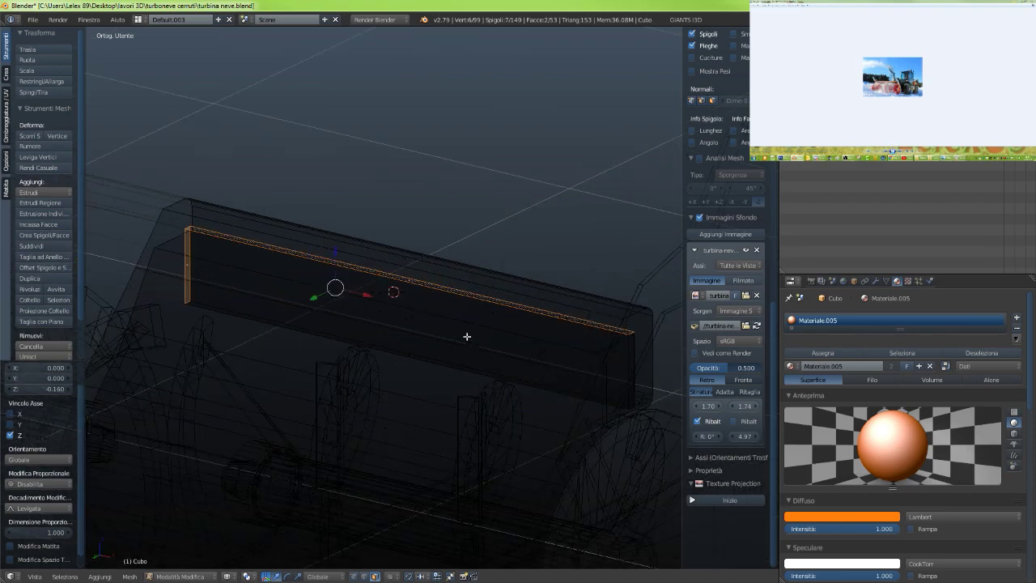
key(x)
click(466, 335)
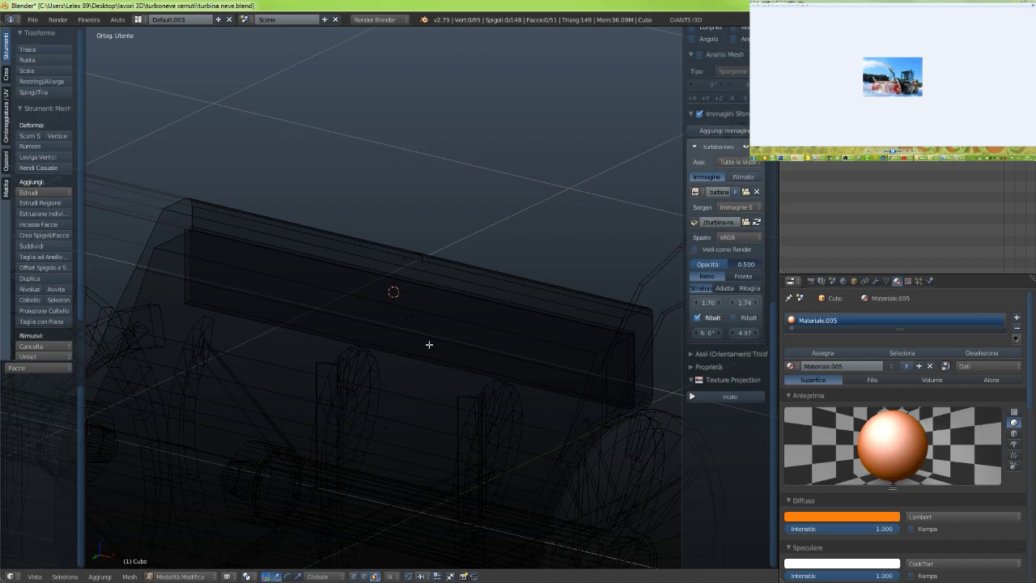
Assign the existing material nero.003 to the whole plate beneath the housing's rim through a second material slot, and finish editing the mesh
alt+right_click(394, 346)
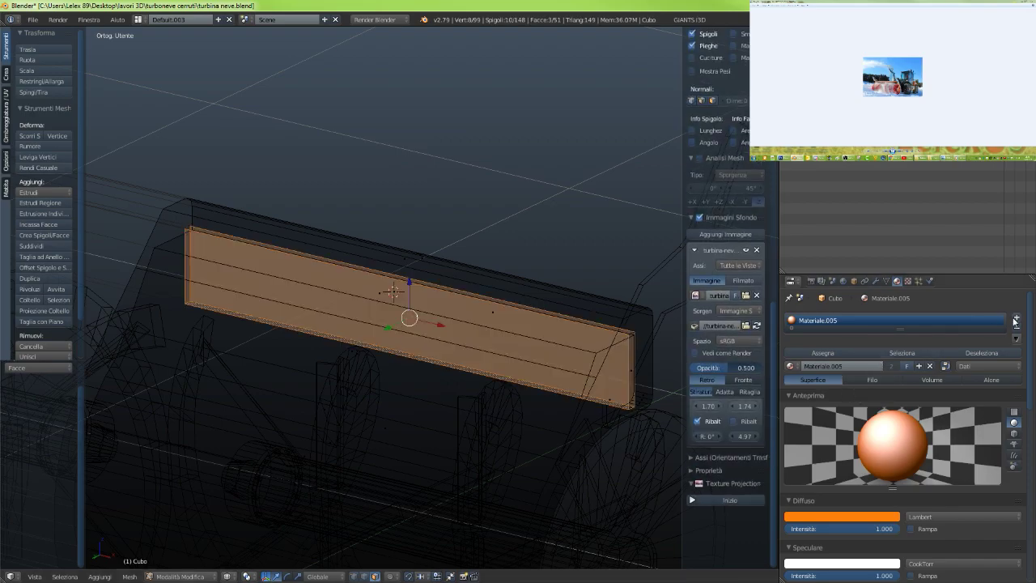
click(1016, 319)
click(792, 392)
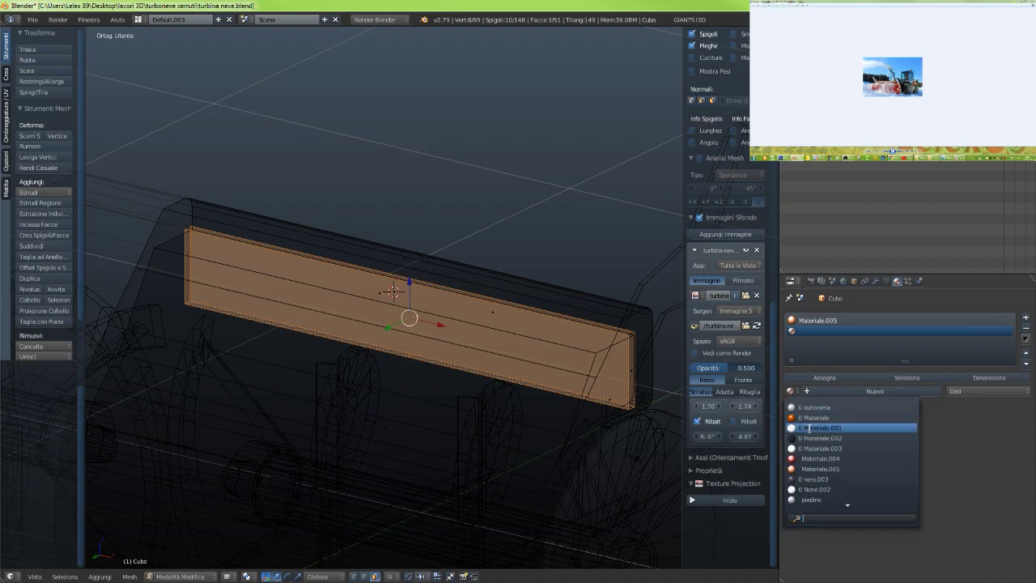
click(819, 478)
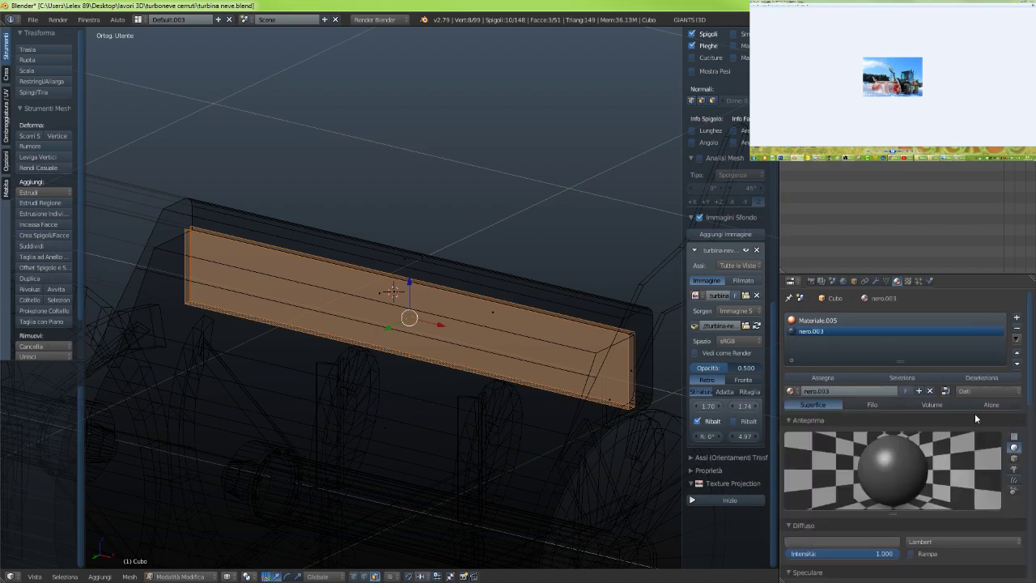
key(z)
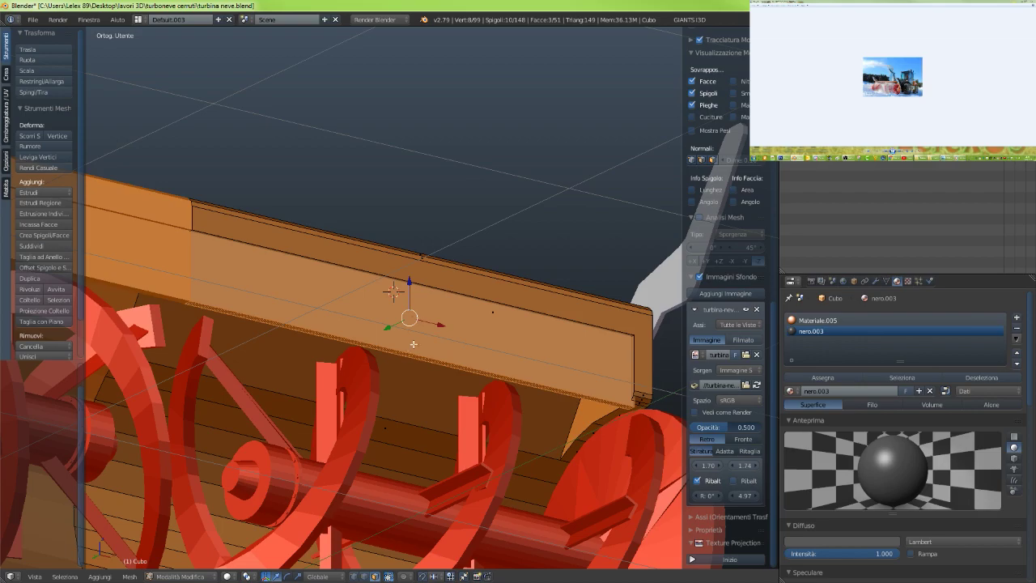
click(823, 376)
middle_drag(453, 364, 542, 361)
key(Tab)
scroll(479, 353, down, 3)
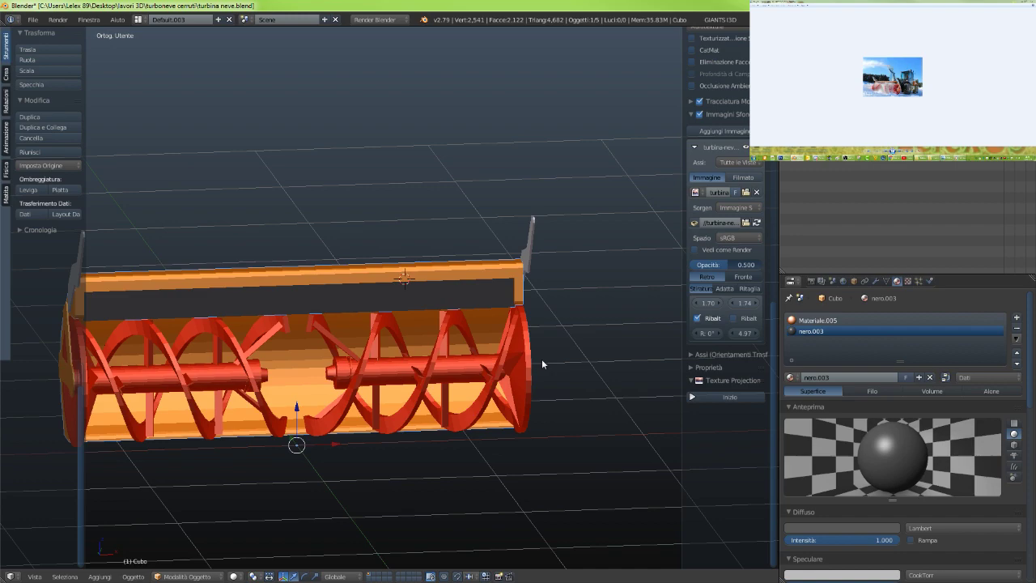
Select the orange side bracket with the rounded hub on the auger's outer end and open its mesh for editing
middle_drag(461, 364, 389, 353)
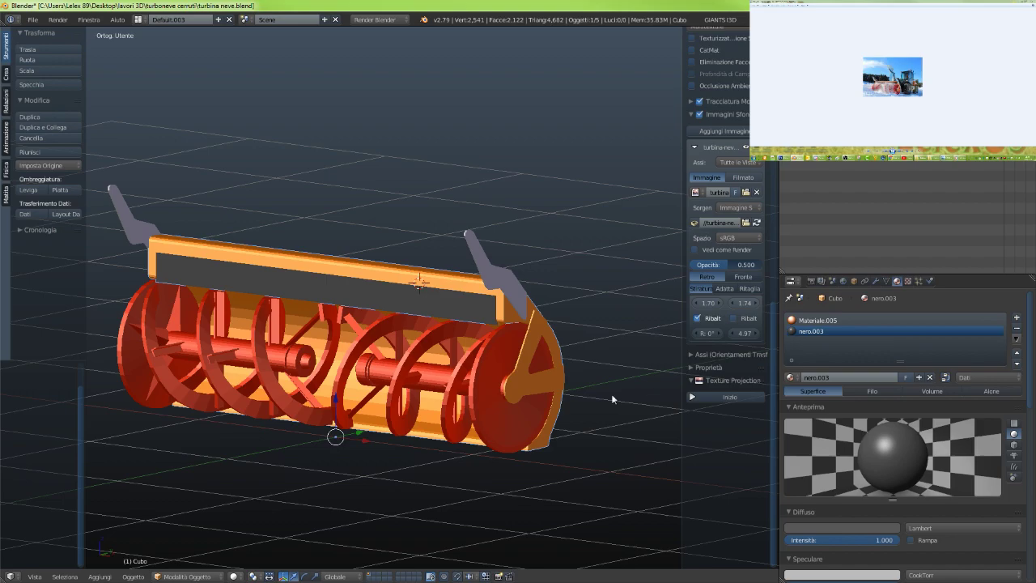
scroll(611, 394, up, 4)
scroll(477, 406, down, 2)
middle_drag(478, 407, 436, 407)
scroll(461, 421, up, 3)
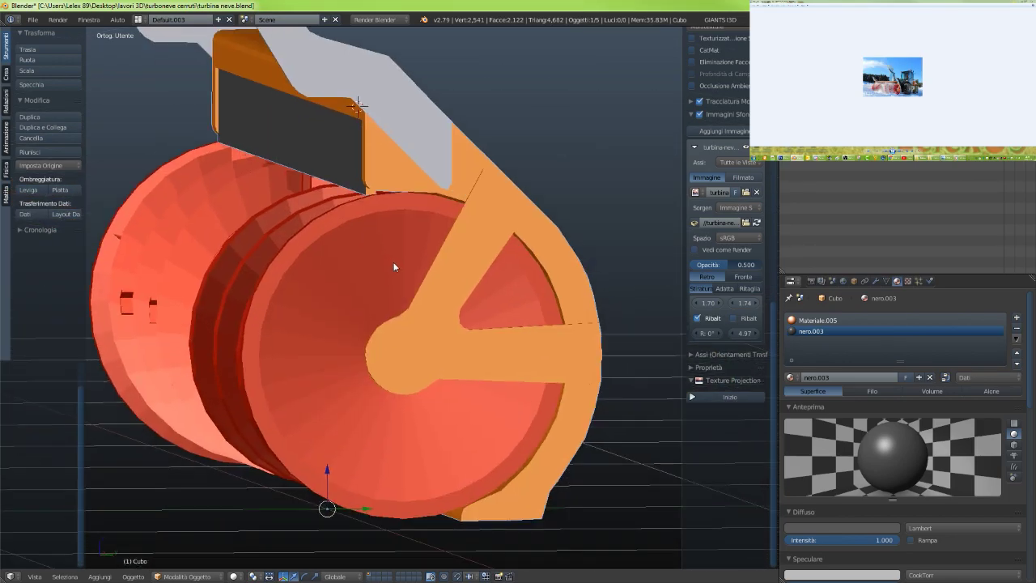
scroll(430, 383, up, 4)
scroll(410, 398, down, 4)
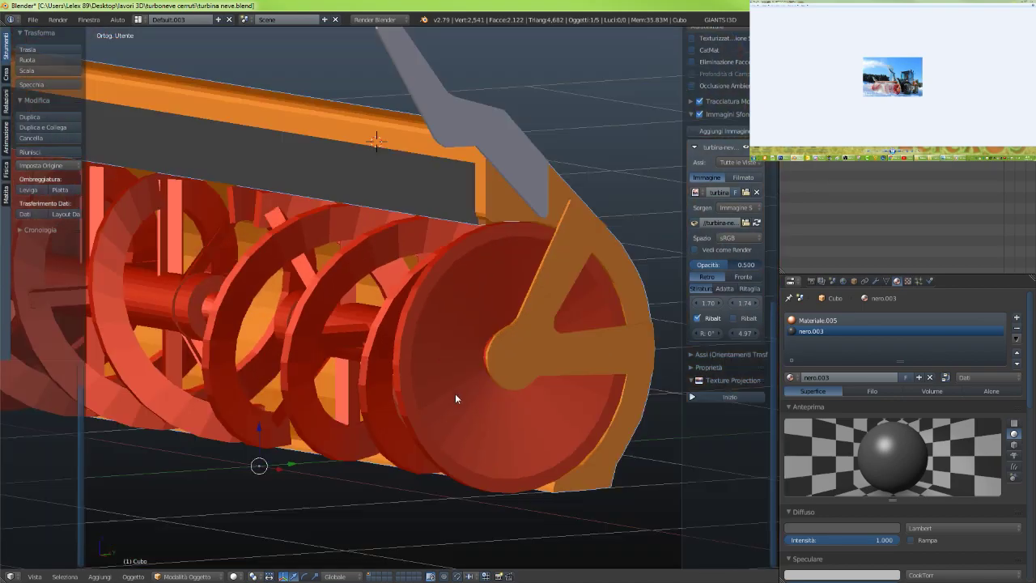
middle_drag(455, 394, 354, 434)
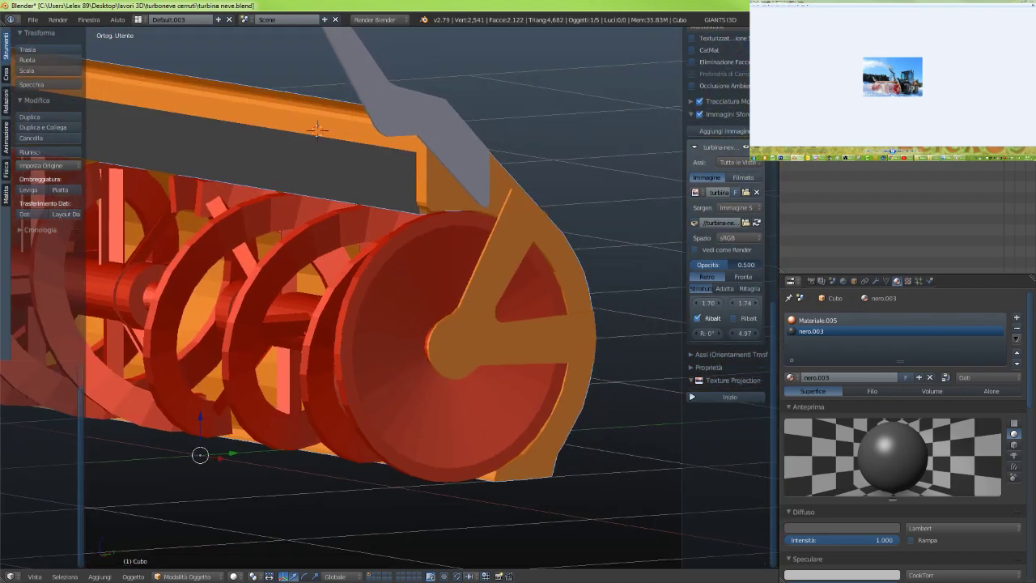
scroll(482, 373, up, 6)
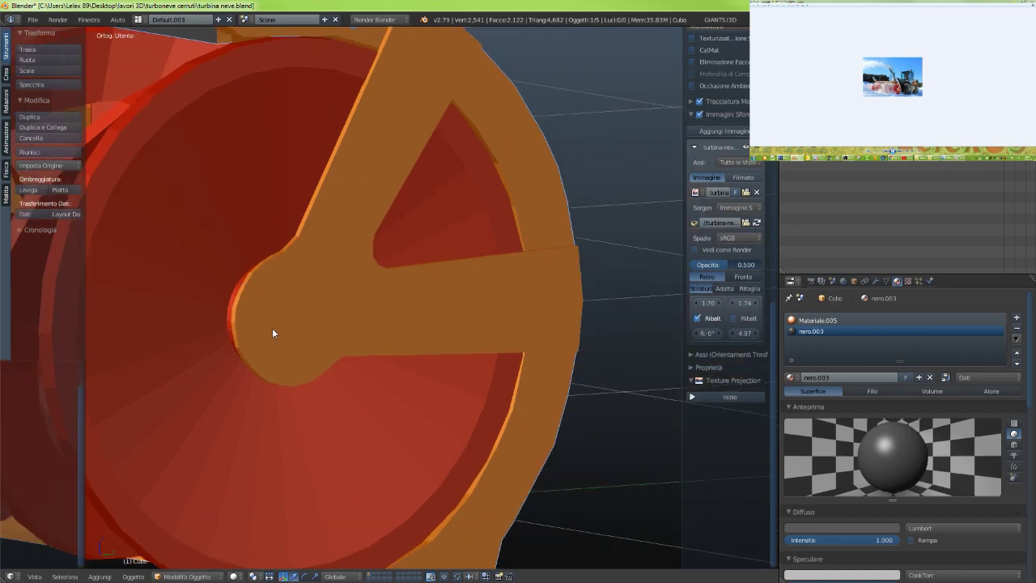
right_click(266, 330)
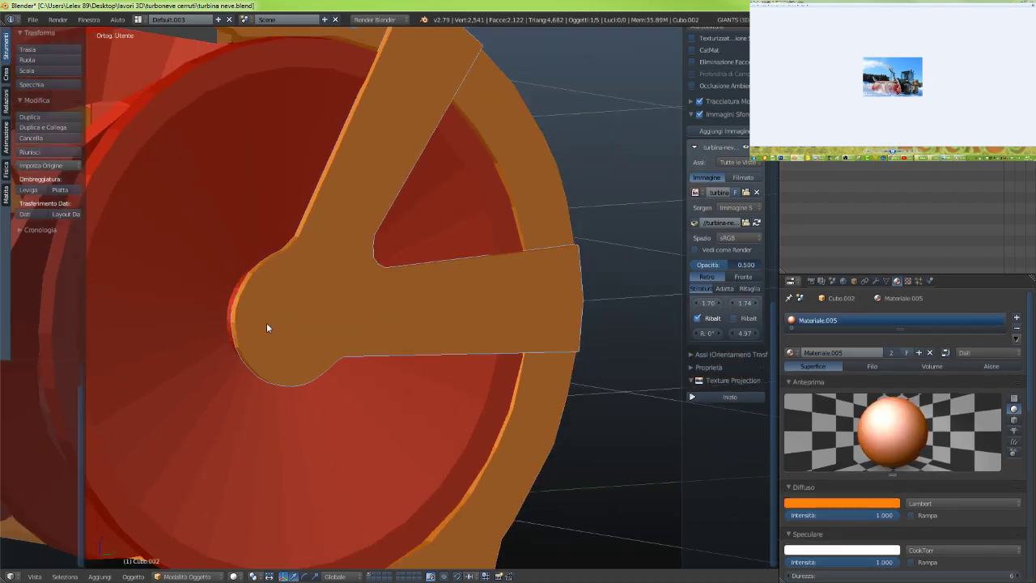
key(Tab)
scroll(300, 335, up, 2)
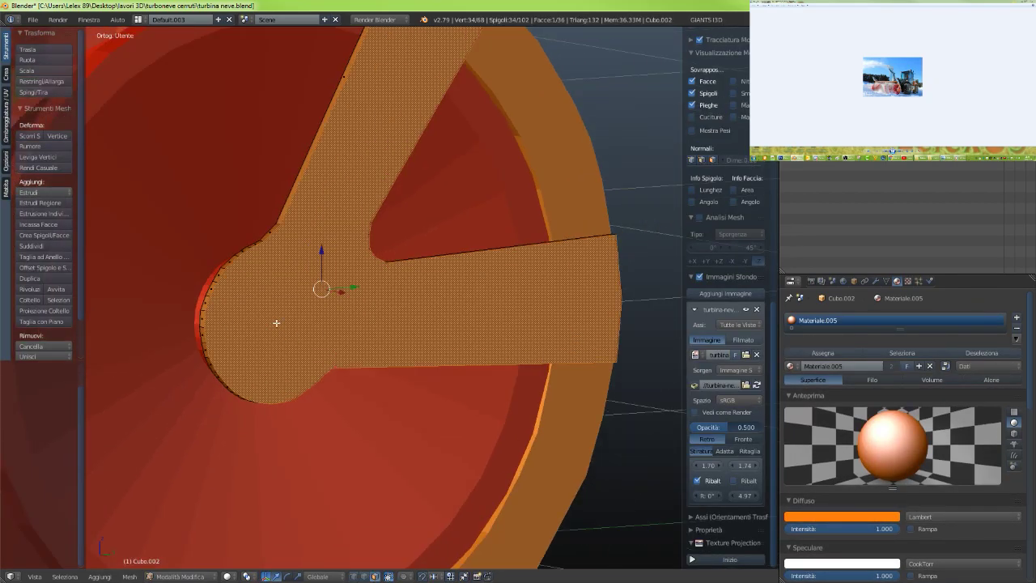
key(shift+s)
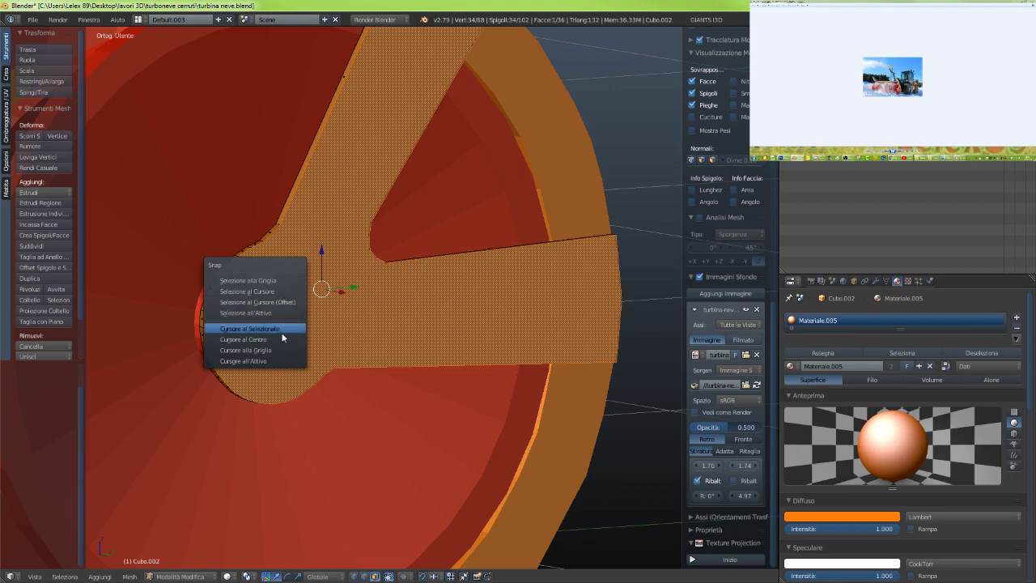
click(263, 360)
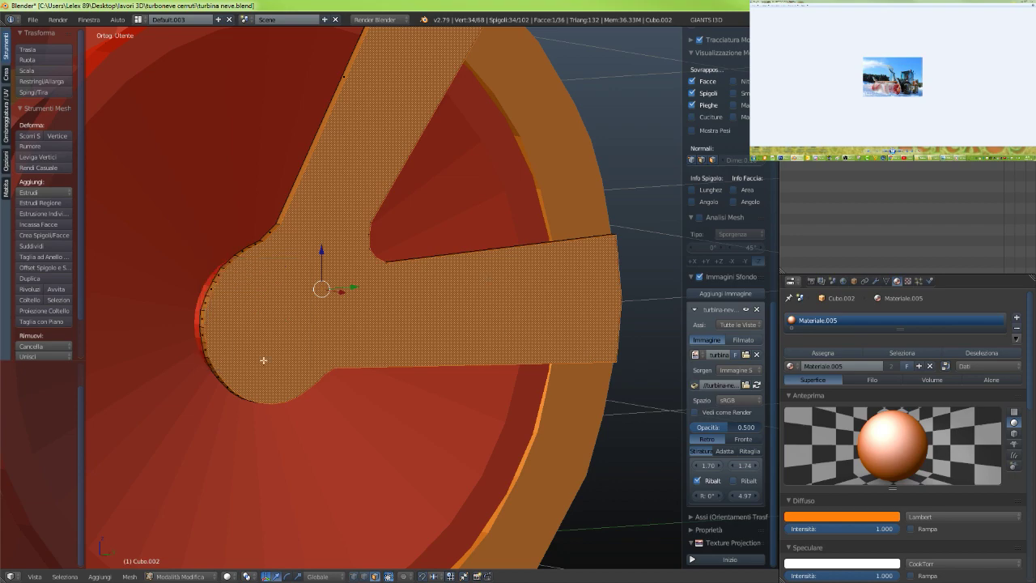
key(shift+a)
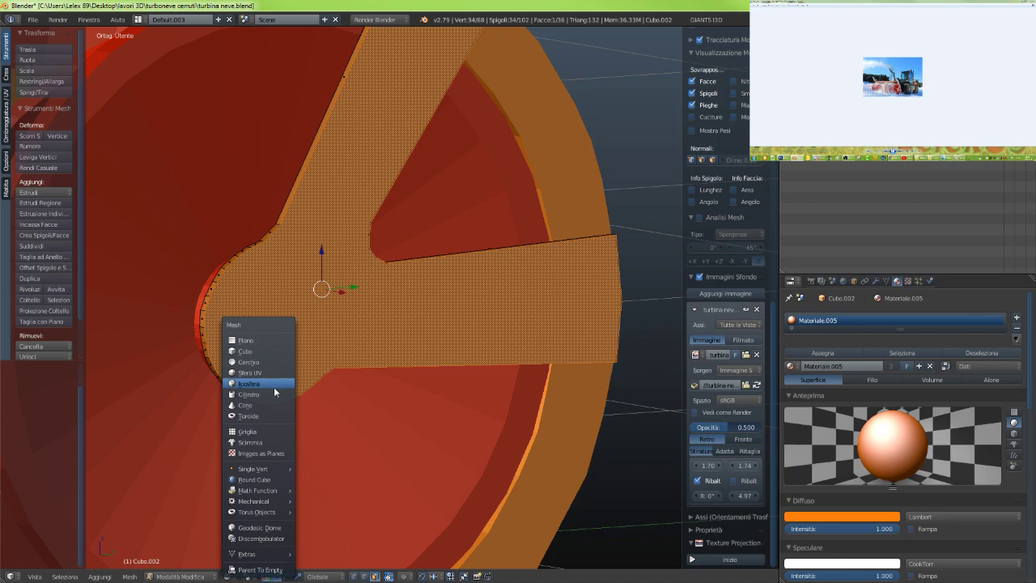
click(271, 393)
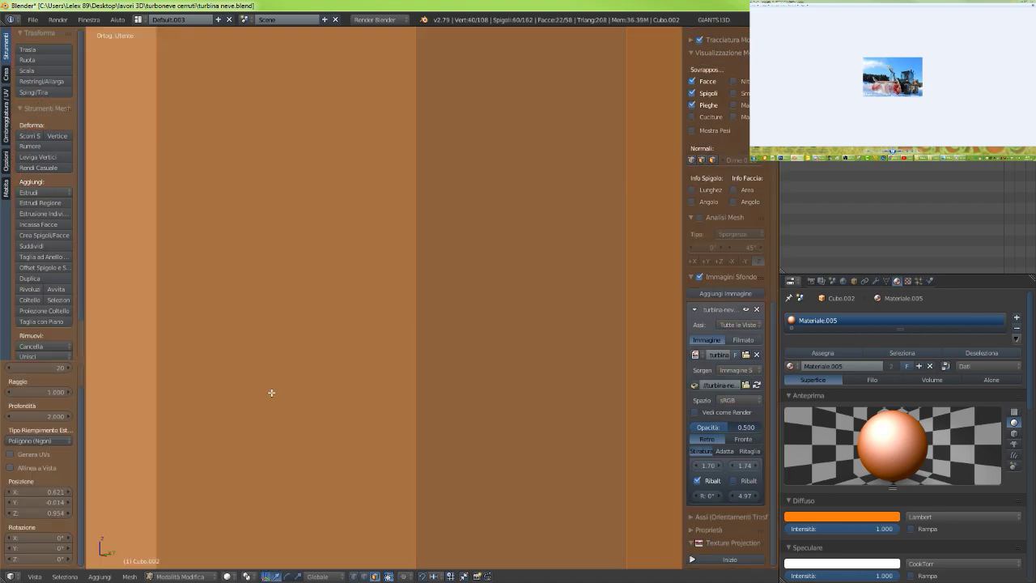
scroll(318, 371, down, 6)
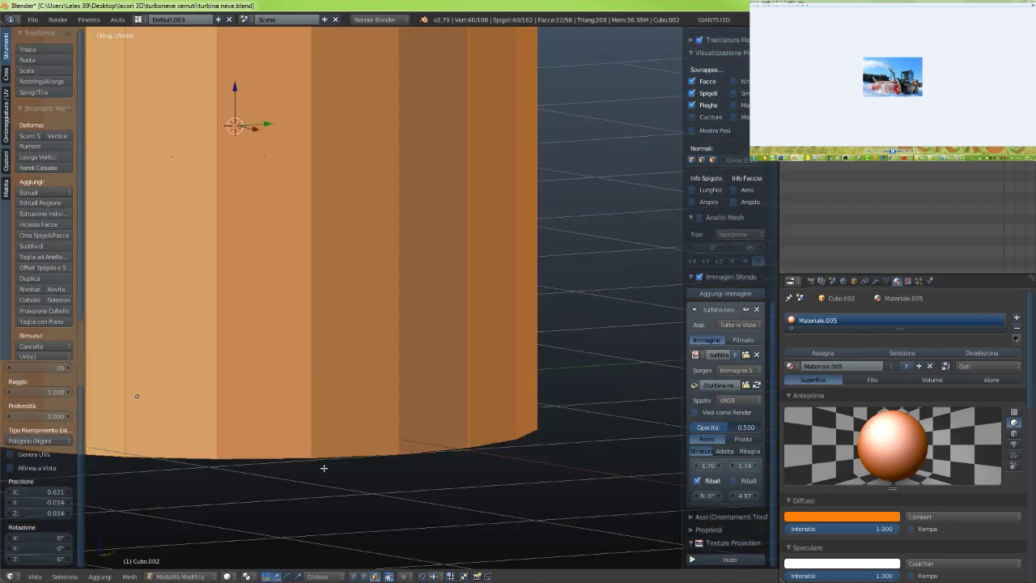
key(s)
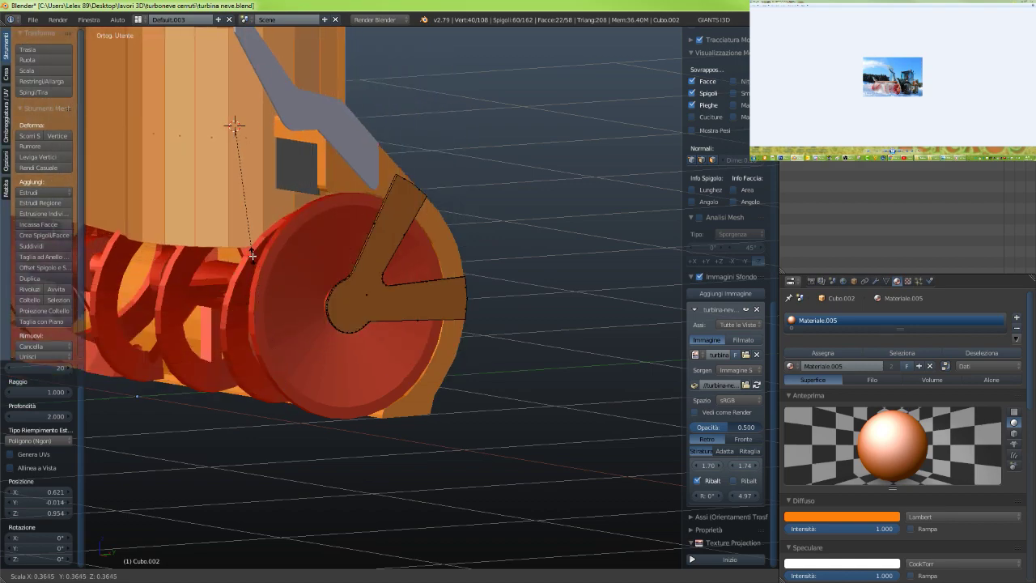
key(Escape)
key(ctrl+z)
scroll(312, 318, up, 5)
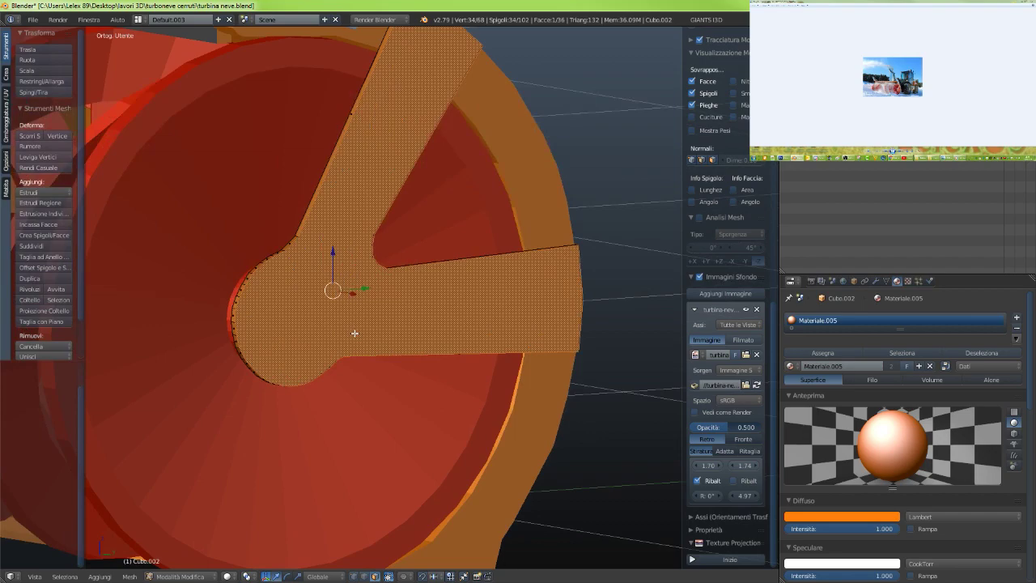
Snap the 3D cursor to the selected bracket faces, add a cylinder there, and scale it uniformly by about 0.233 and again by about 0.256
key(shift+s)
click(354, 334)
scroll(316, 351, up, 2)
scroll(316, 352, down, 1)
key(shift+a)
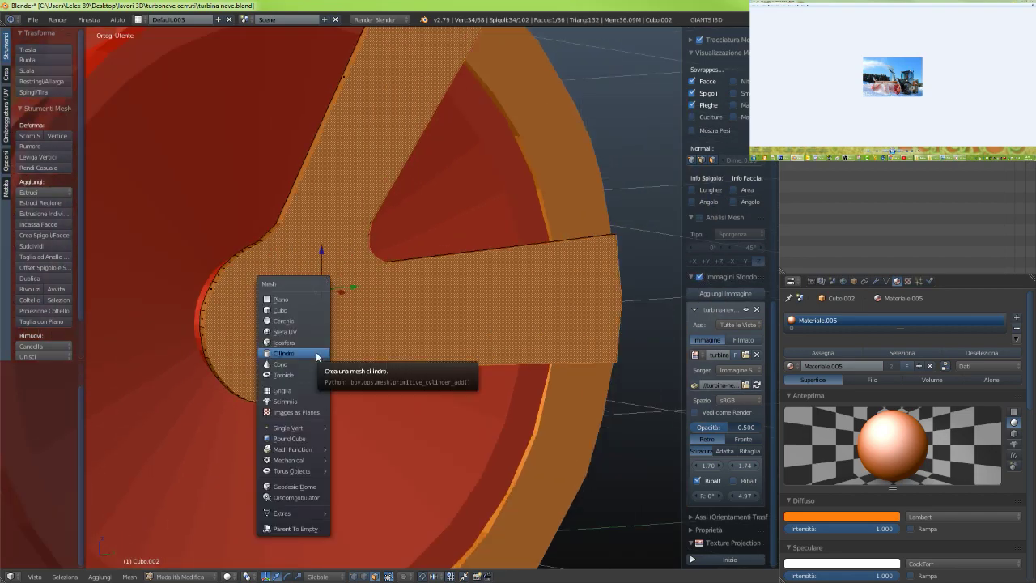
click(315, 352)
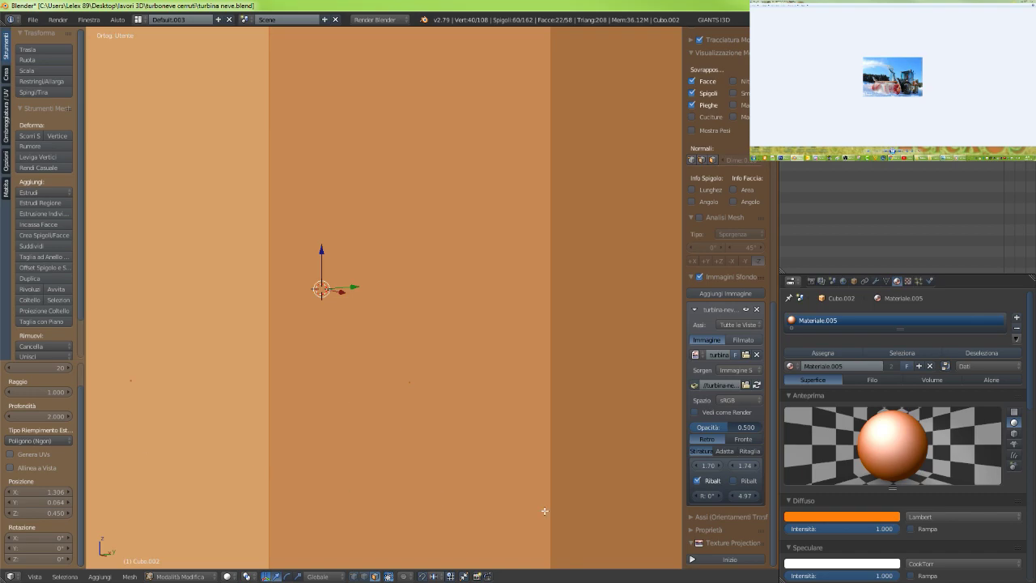
key(s)
click(359, 351)
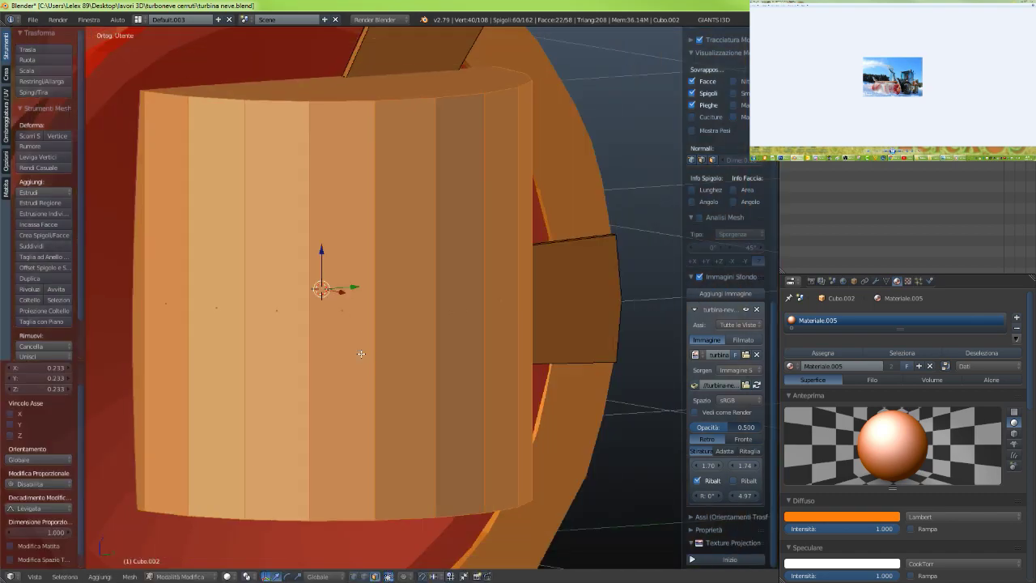
key(s)
click(332, 350)
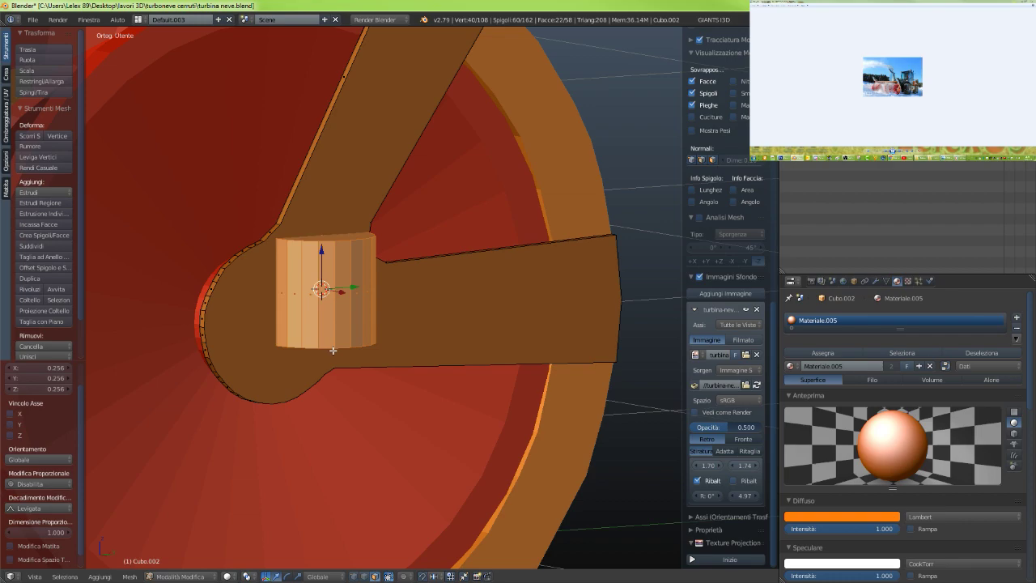
Rotate the cylinder 90° about the global Y axis
key(r)
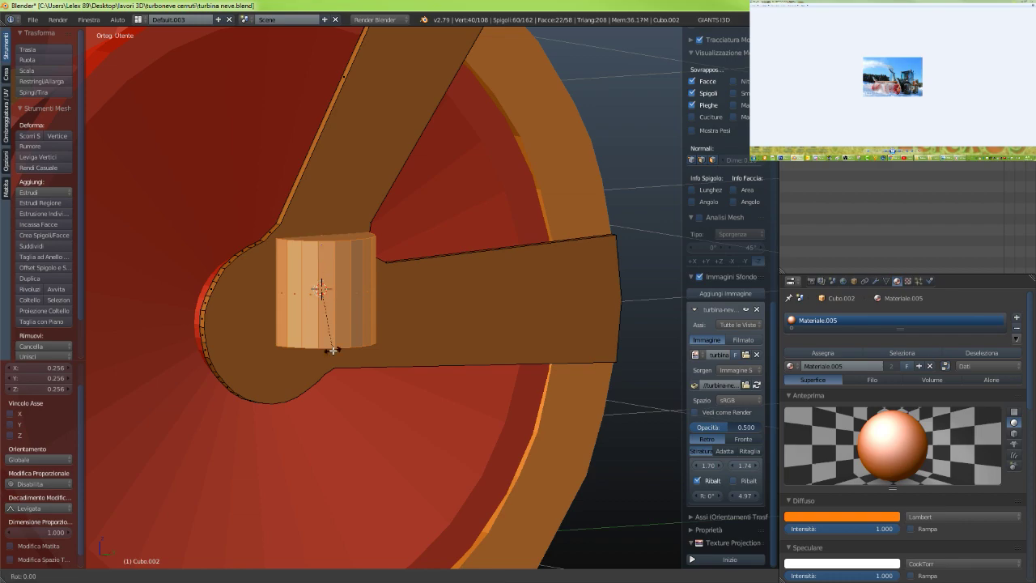
key(y)
key(9)
key(0)
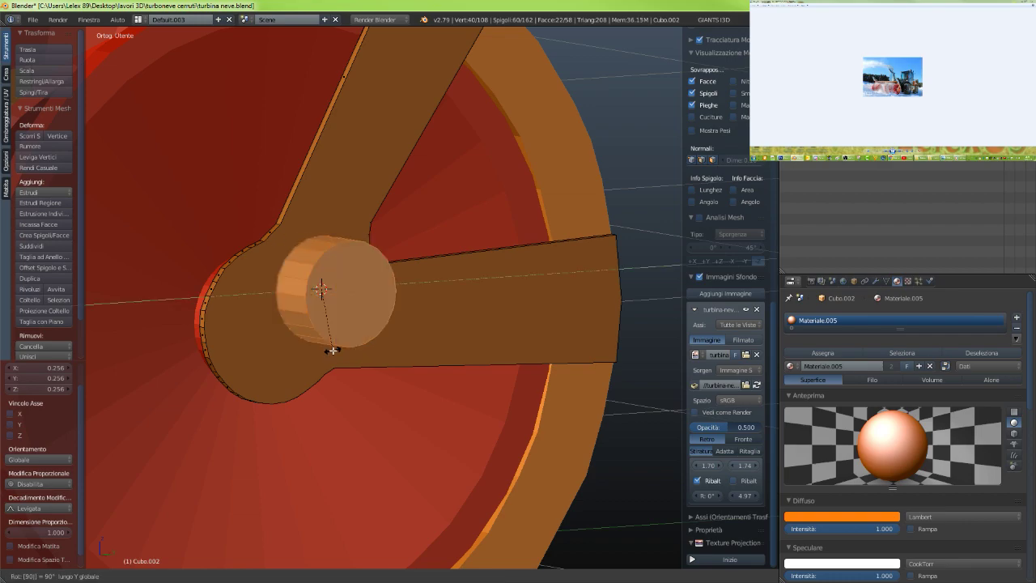
key(Return)
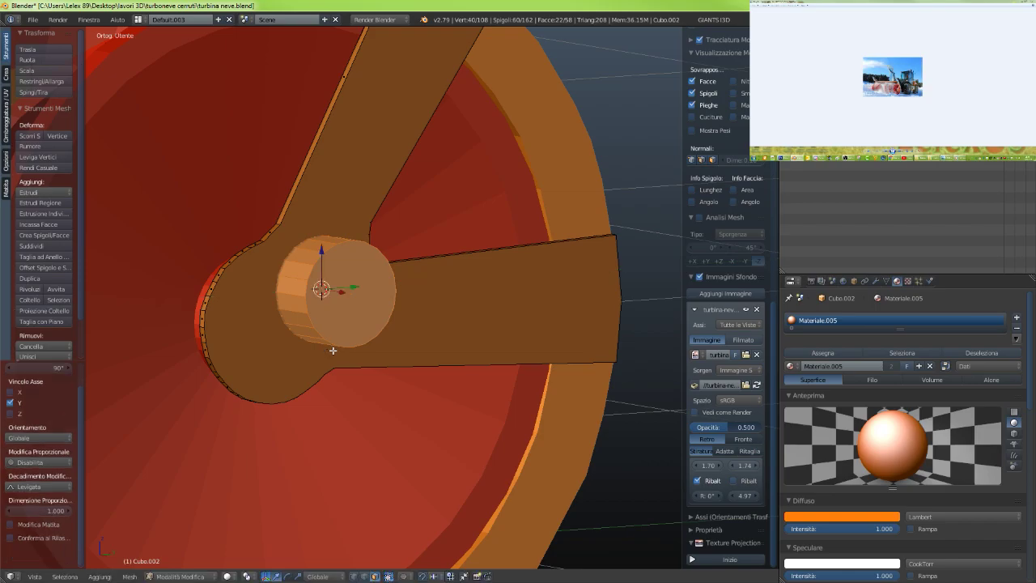
In right wireframe view, move the cylinder about -0.066 along Y and -0.034 along Z onto the hub's centre in the reference drawing
key(KP_3)
scroll(333, 351, down, 6)
shift+middle_drag(313, 344, 425, 349)
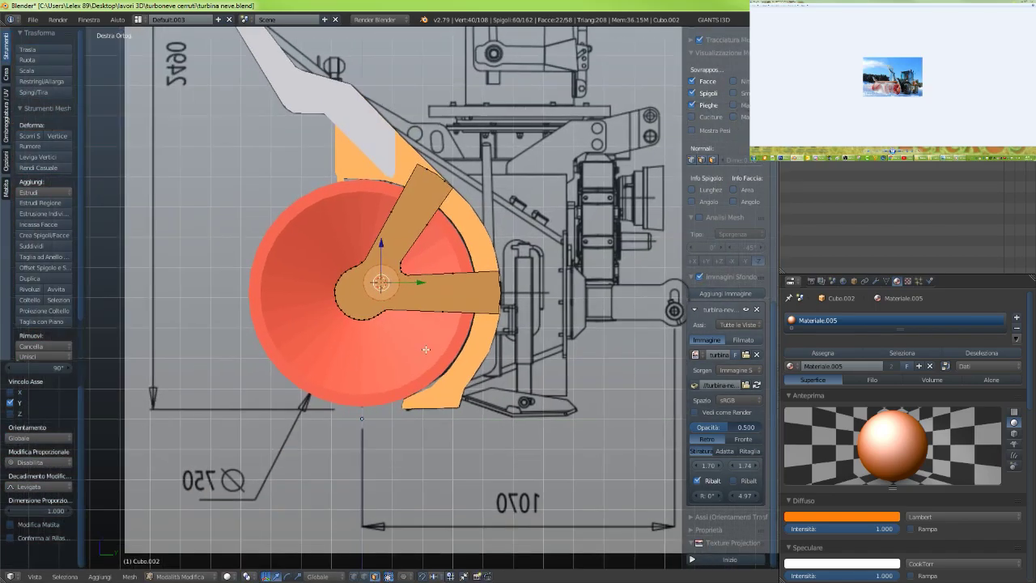
scroll(394, 400, up, 4)
key(z)
scroll(349, 372, up, 4)
shift+middle_drag(348, 373, 429, 367)
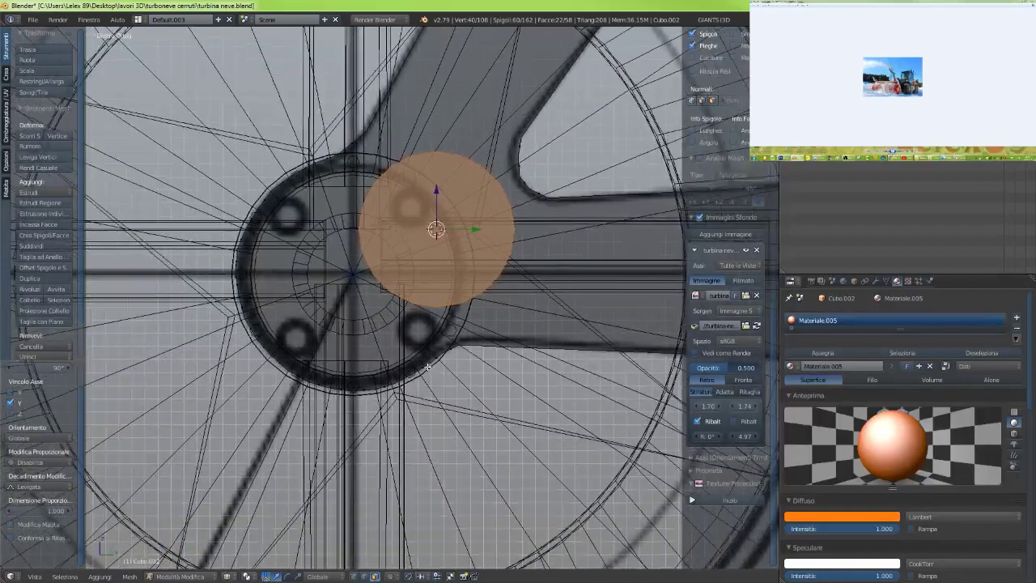
drag(483, 227, 383, 227)
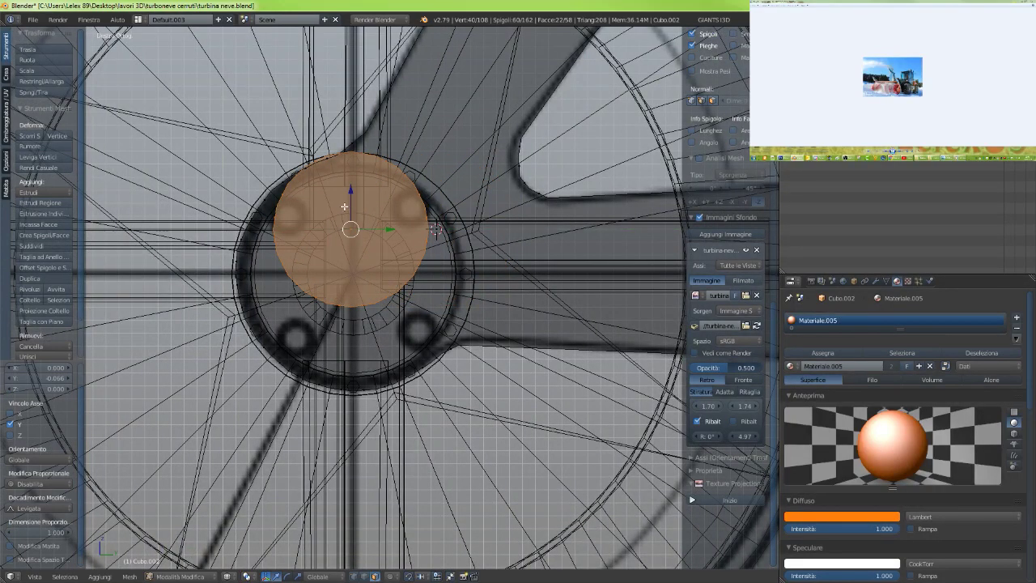
key(g)
key(z)
click(348, 276)
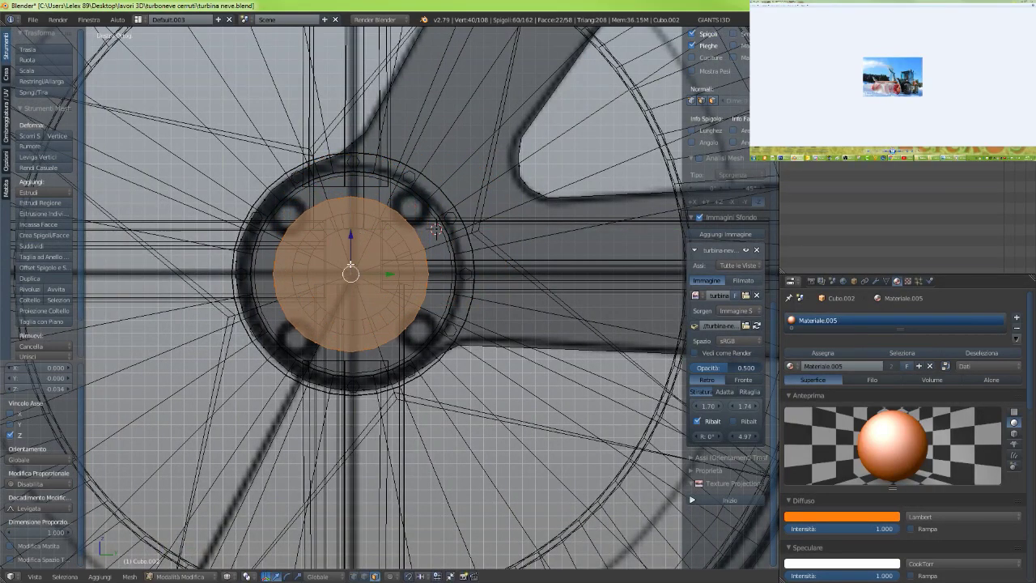
Fine-tune the cylinder's centring on the hub by about 0.002 along Y and -0.0004 along Z
scroll(349, 281, up, 5)
drag(313, 227, 318, 231)
key(g)
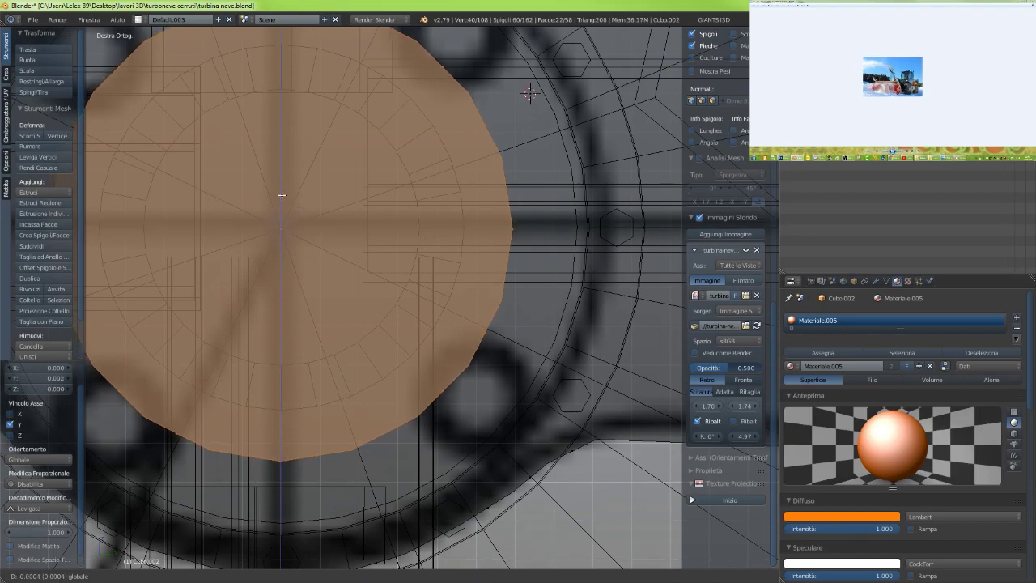
drag(280, 195, 280, 195)
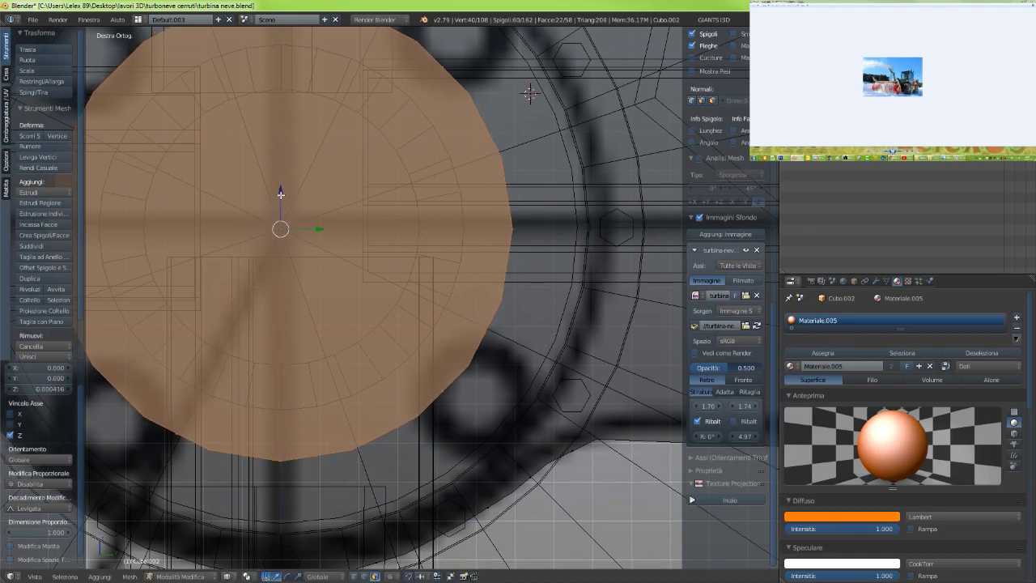
Flatten the cylinder into a disc by scaling it about 0.197 along the global X axis, and nudge it about -0.0001 along X
scroll(280, 195, down, 5)
key(z)
middle_drag(321, 312, 327, 313)
scroll(365, 317, down, 3)
shift+middle_drag(417, 319, 178, 299)
scroll(178, 300, up, 6)
scroll(175, 305, down, 5)
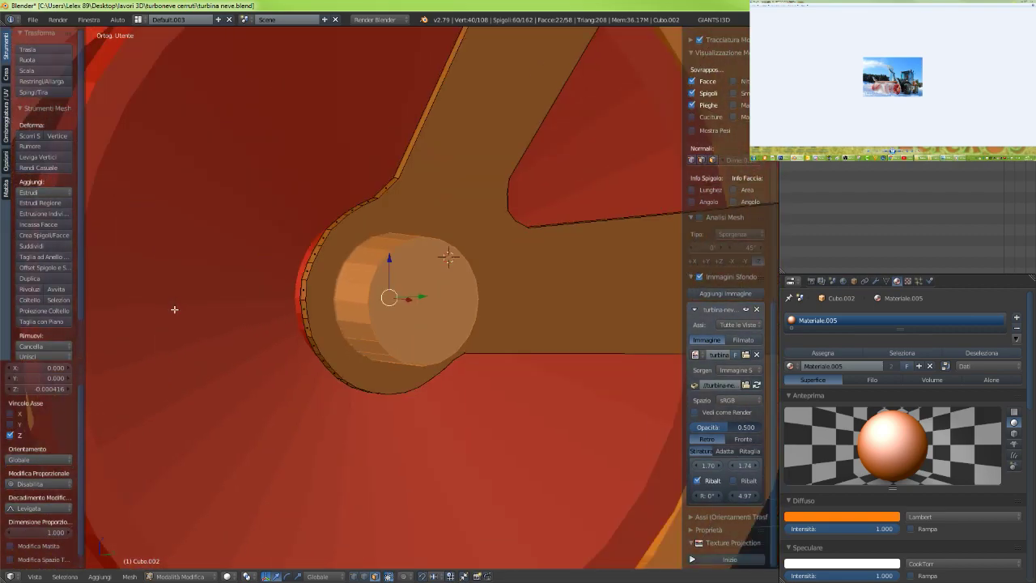
middle_drag(313, 344, 358, 351)
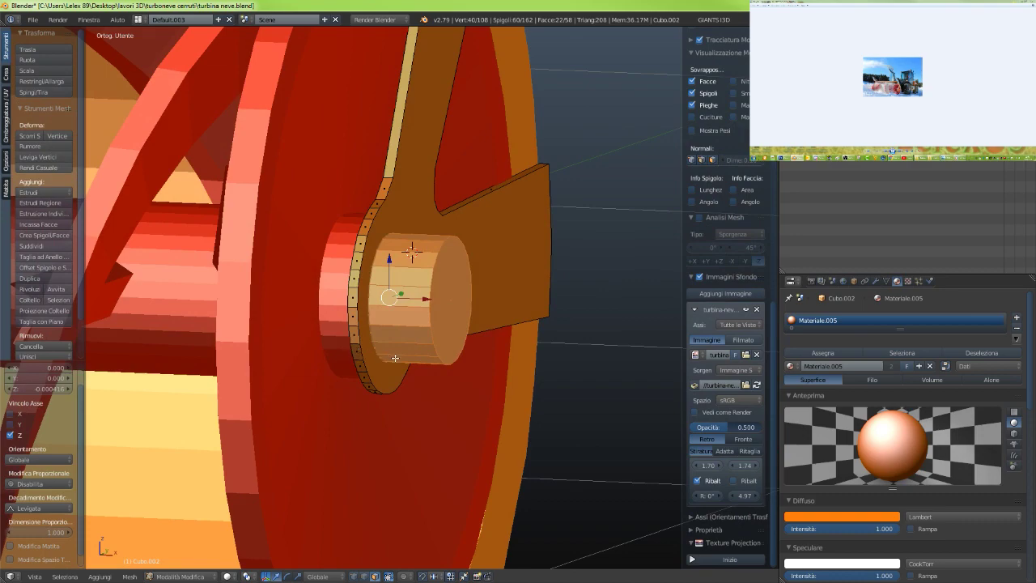
key(s)
key(x)
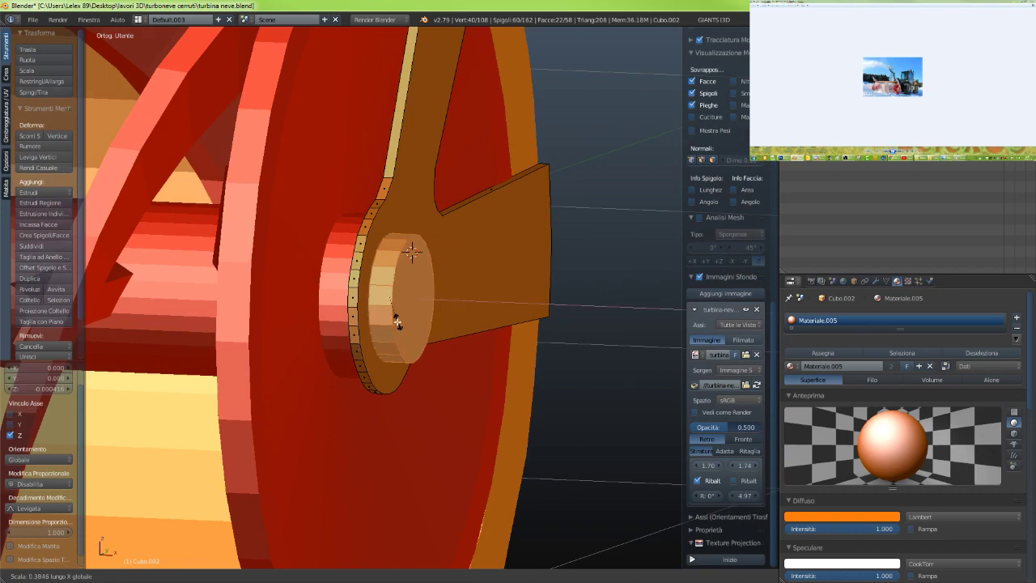
click(388, 311)
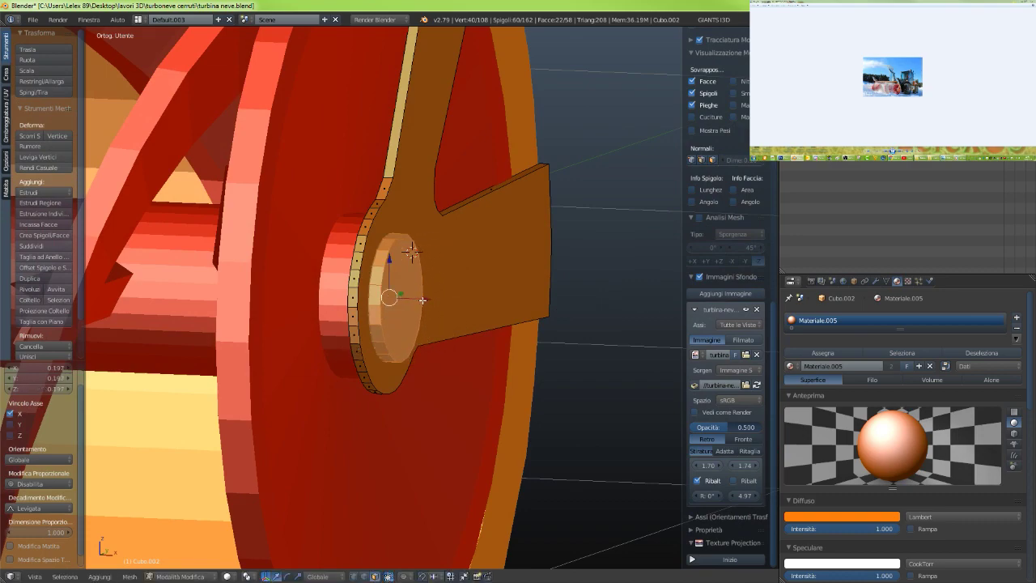
key(g)
key(x)
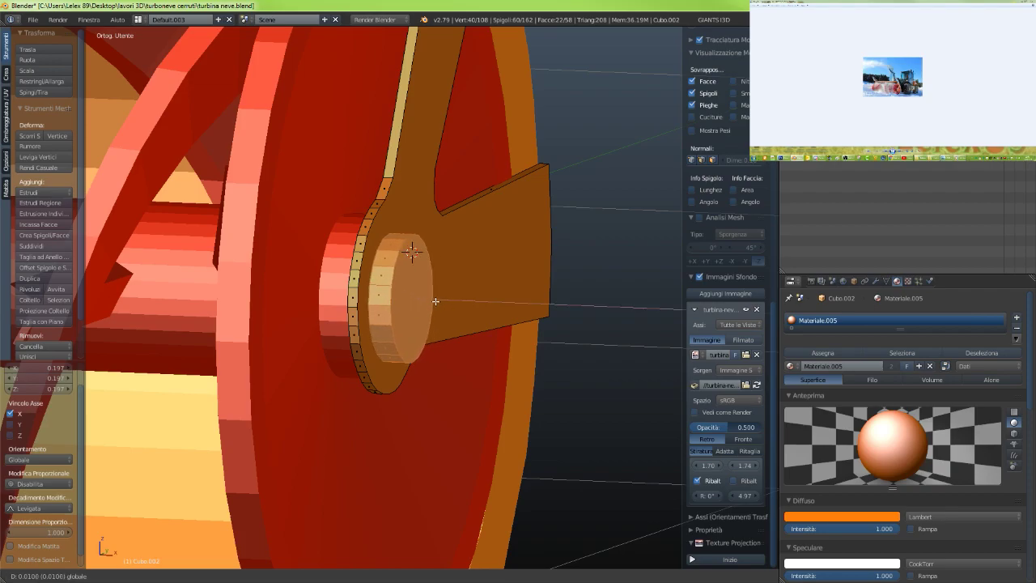
click(423, 300)
Enlarge the hub disc uniformly by a factor of about 1.356 so it nearly fills the bracket's rounded end
scroll(410, 334, up, 5)
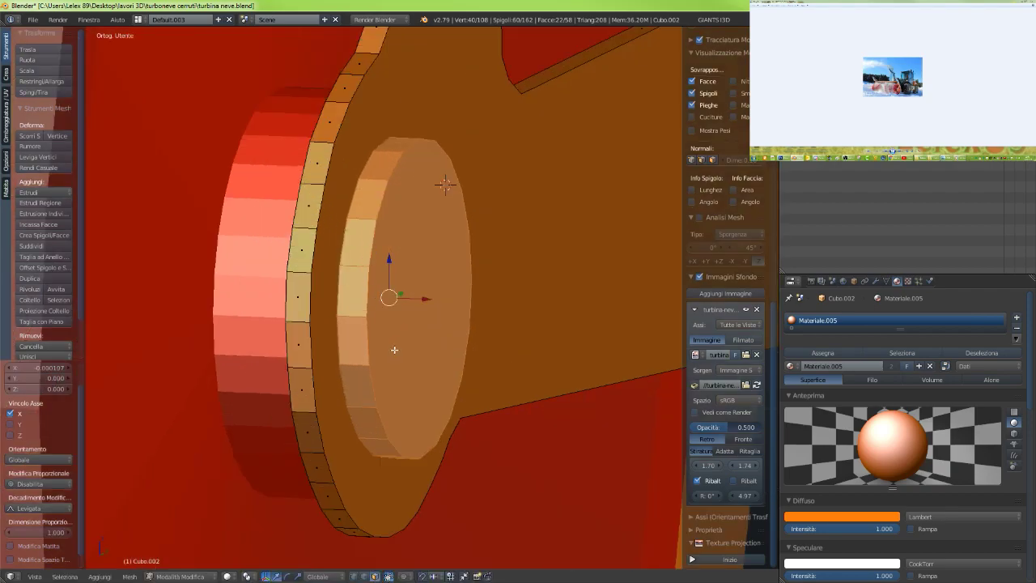
mouse_move(399, 358)
middle_down()
mouse_move(432, 365)
mouse_move(384, 361)
middle_up()
key(s)
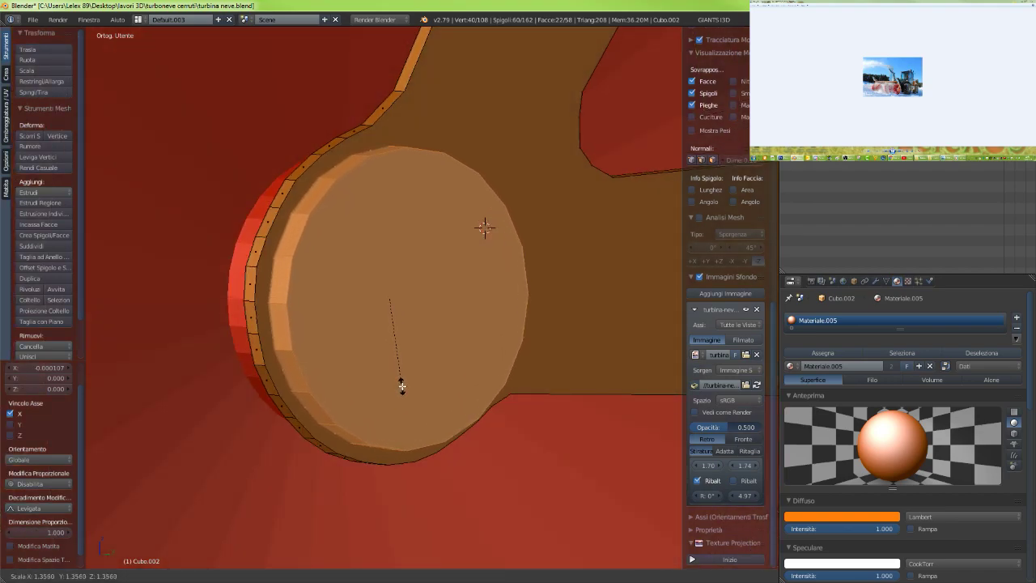
click(402, 386)
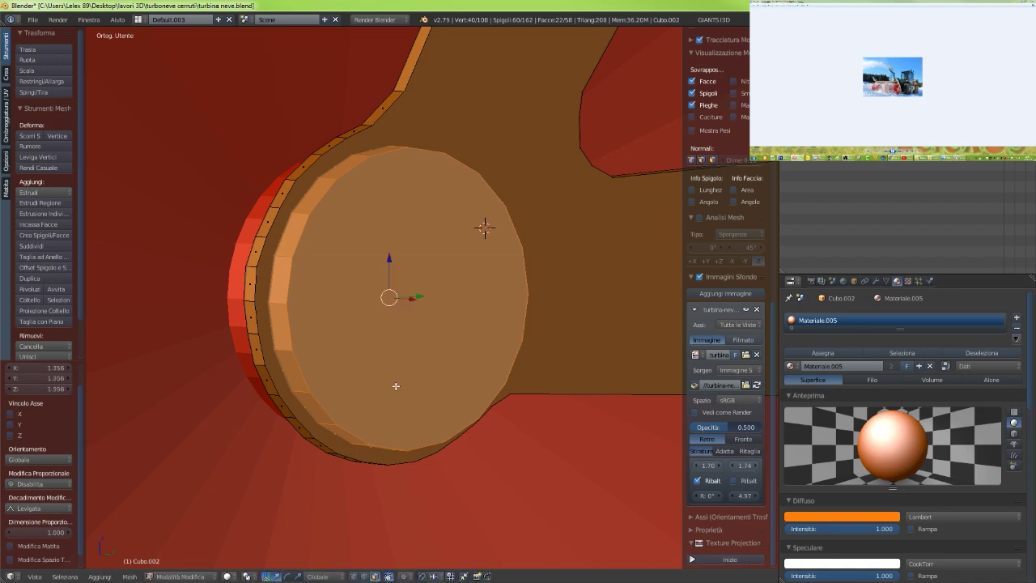
In front wireframe view, thin the disc along X and move it about -0.005 along X over the bracket plate
key(KP_1)
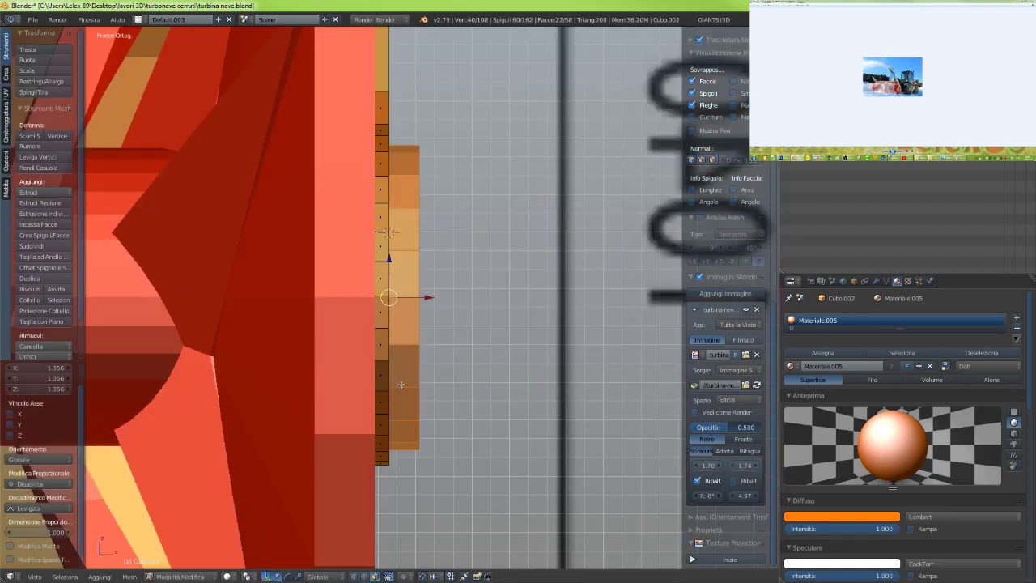
key(z)
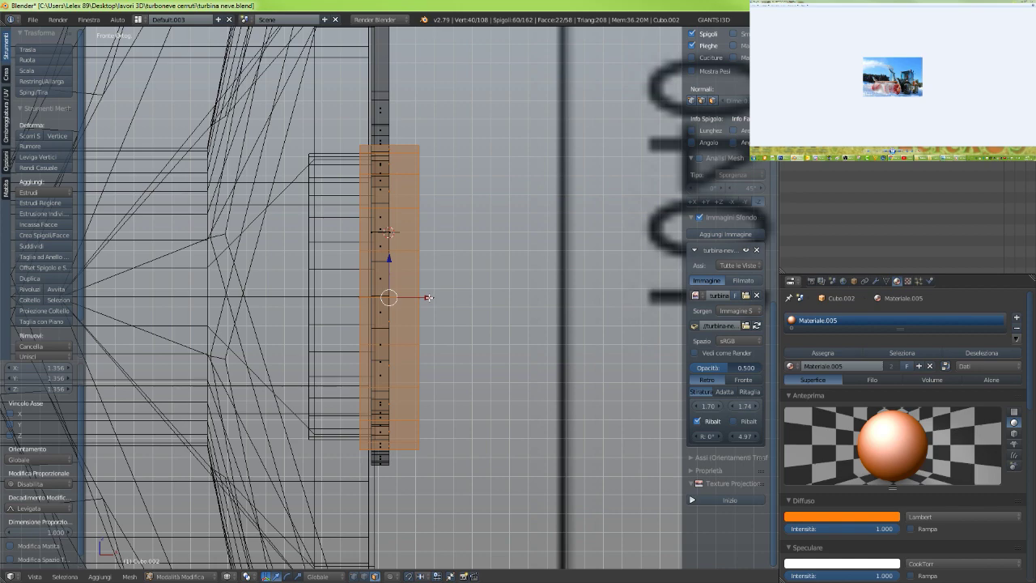
drag(428, 297, 430, 297)
key(s)
key(x)
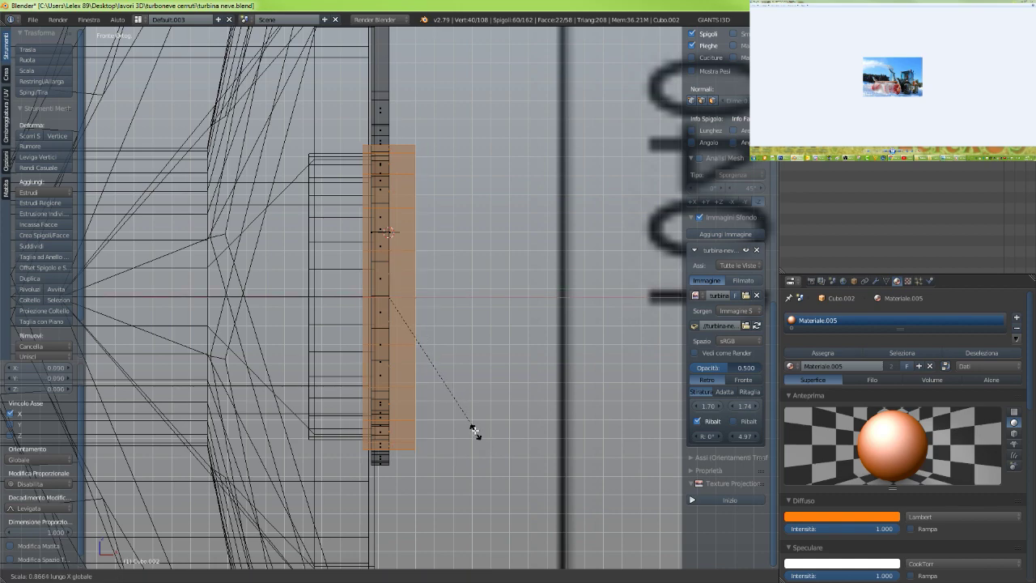
click(425, 357)
drag(428, 298, 419, 296)
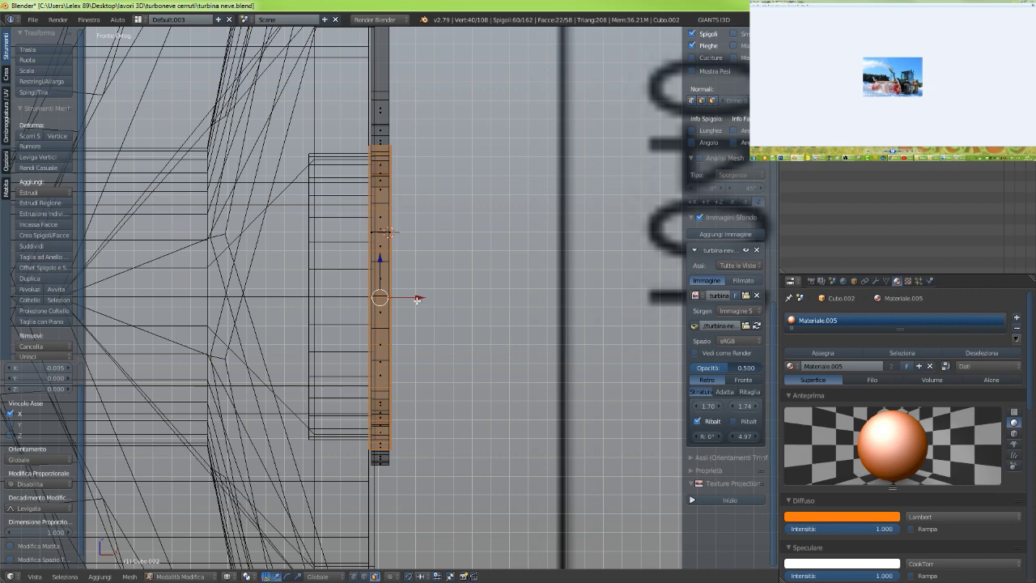
Scale the disc about 0.799 along X to the bracket's thickness, and move it about 0.009 along X onto the bracket's outer face
scroll(418, 296, up, 8)
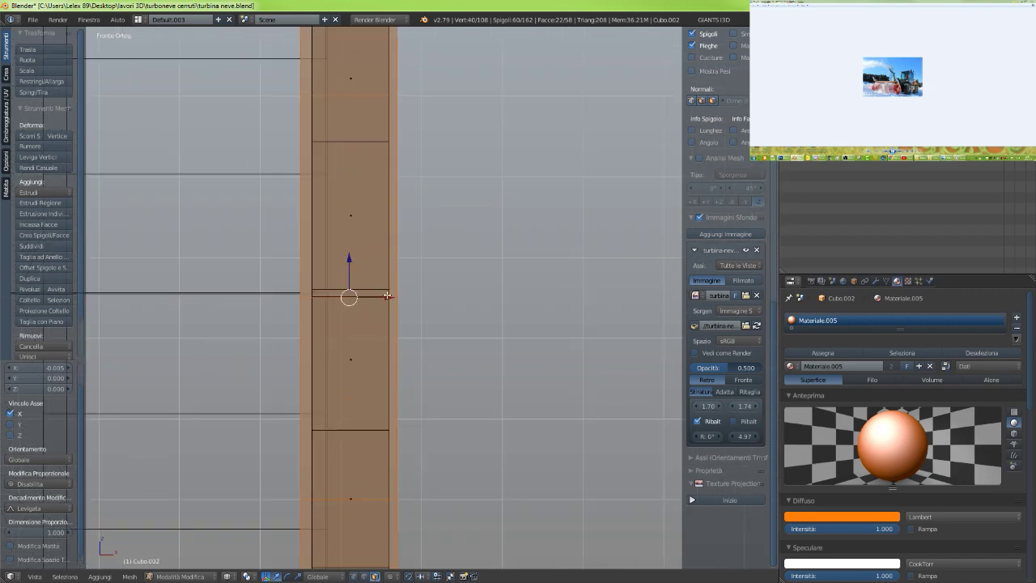
drag(386, 297, 388, 298)
key(s)
key(x)
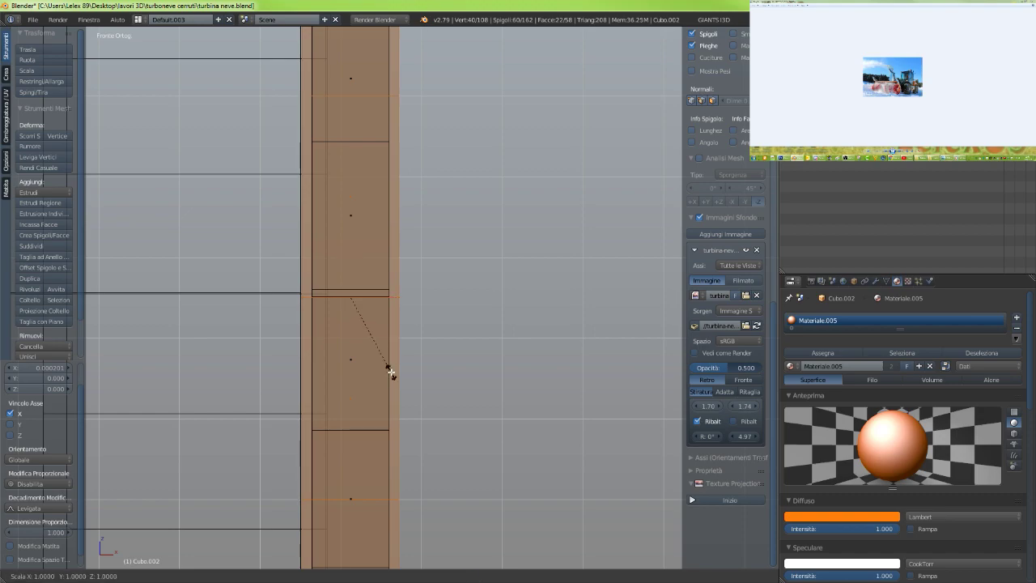
click(381, 355)
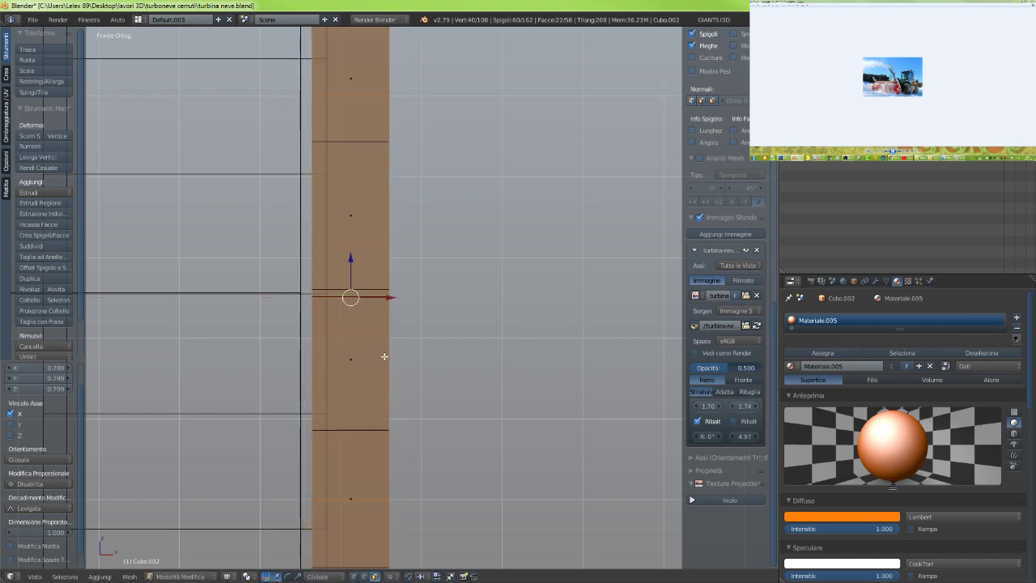
scroll(384, 356, down, 4)
drag(409, 297, 444, 300)
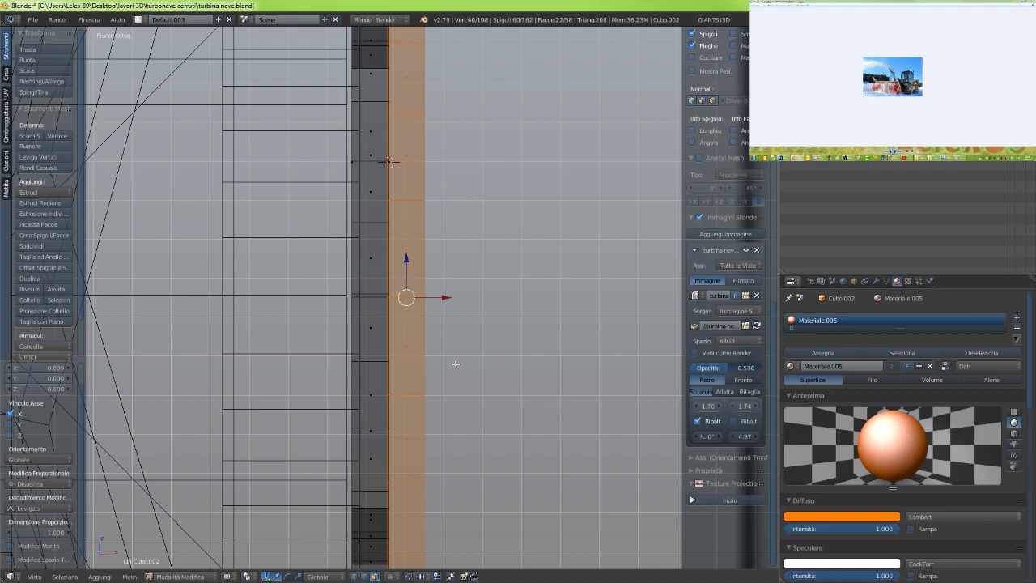
Delete the disc's hidden inner cap face that lies against the bracket, and return to solid shading
middle_drag(433, 370, 374, 309)
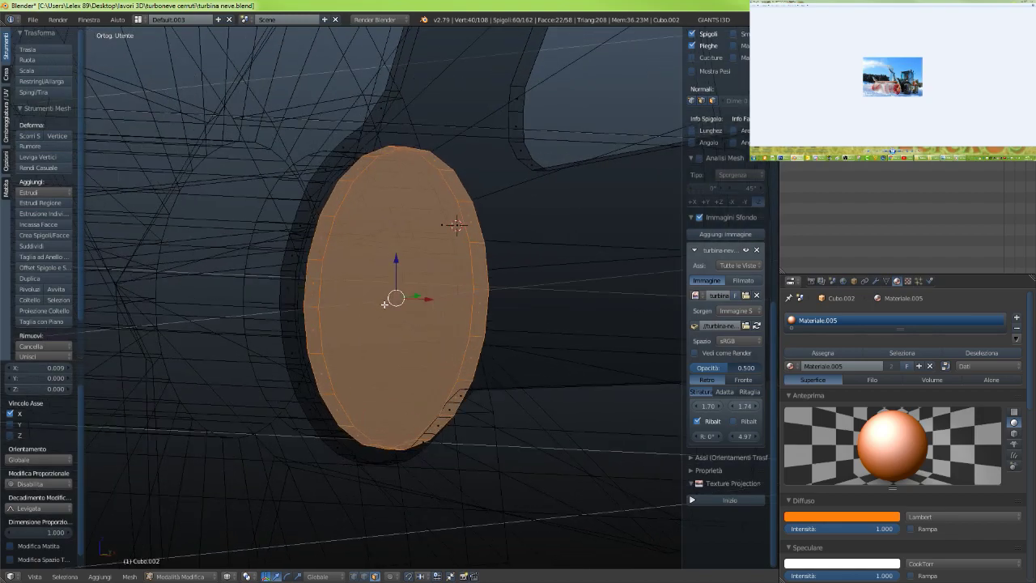
right_click(385, 305)
key(x)
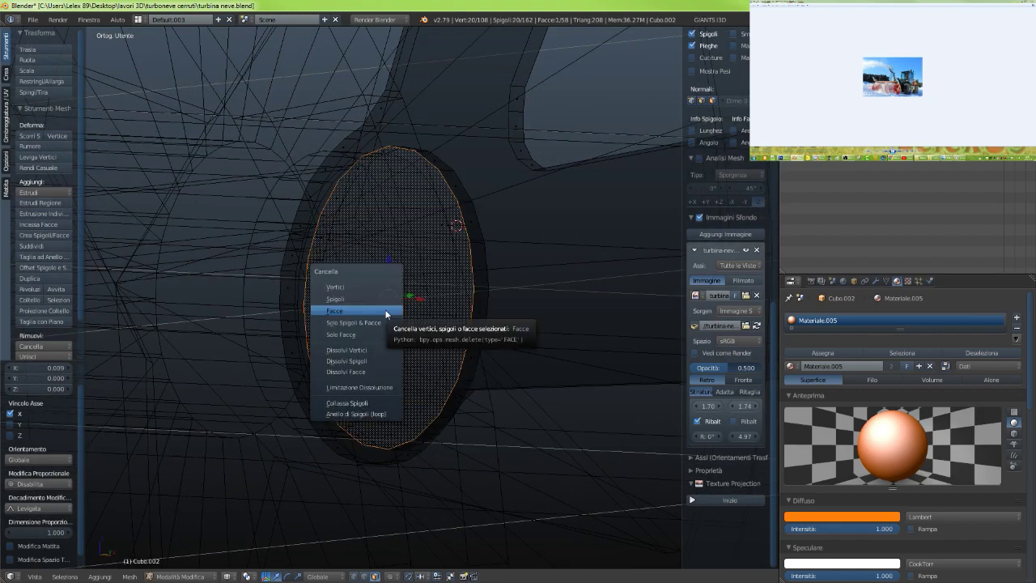
click(388, 304)
key(z)
scroll(385, 309, down, 5)
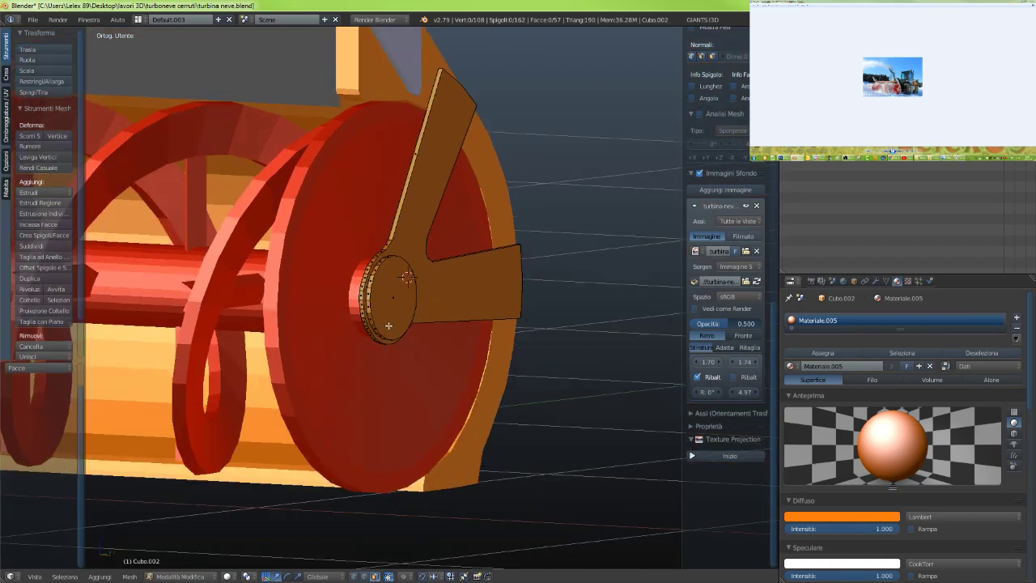
Select the disc's outer cap face and snap the 3D cursor to its centre
mouse_move(389, 326)
middle_down()
mouse_move(377, 340)
mouse_move(366, 325)
mouse_move(386, 307)
middle_up()
scroll(381, 313, up, 5)
right_click(388, 300)
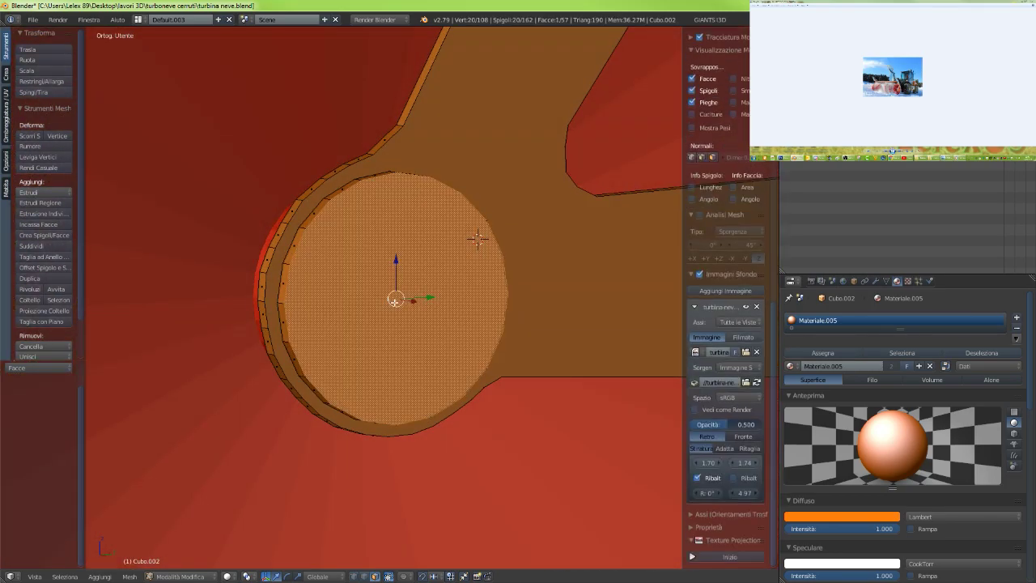
scroll(411, 324, up, 2)
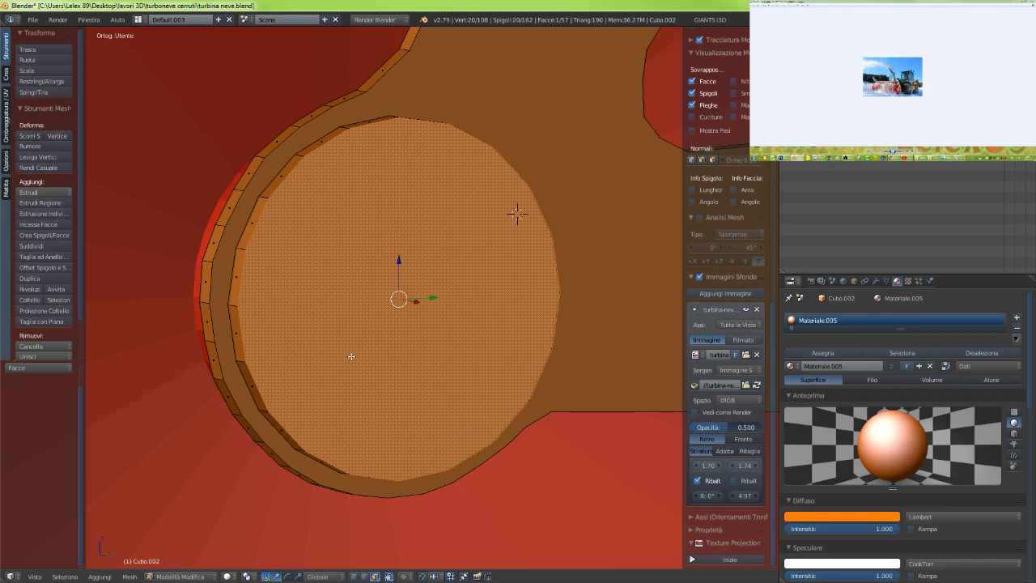
key(shift+s)
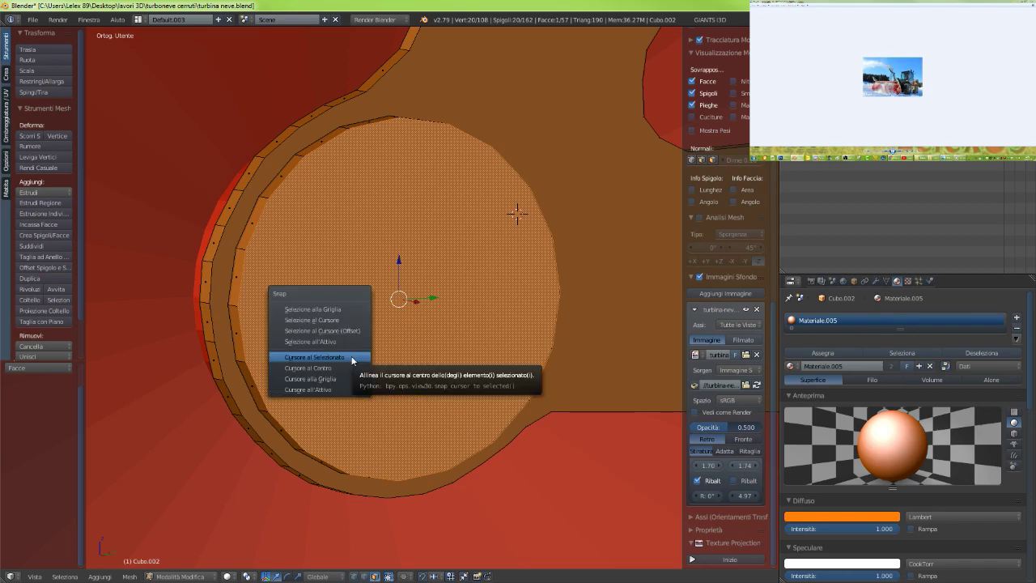
click(353, 361)
Examine the hub disc and bracket from several angles, checking how they sit against the auger's end plate
scroll(359, 351, down, 5)
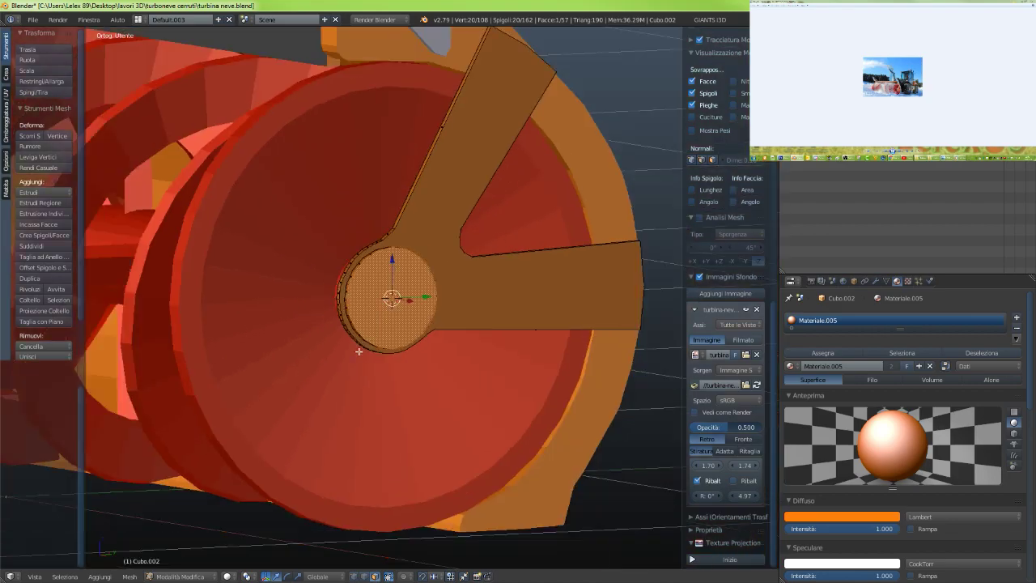
middle_drag(358, 351, 389, 331)
scroll(389, 331, up, 6)
scroll(393, 337, up, 4)
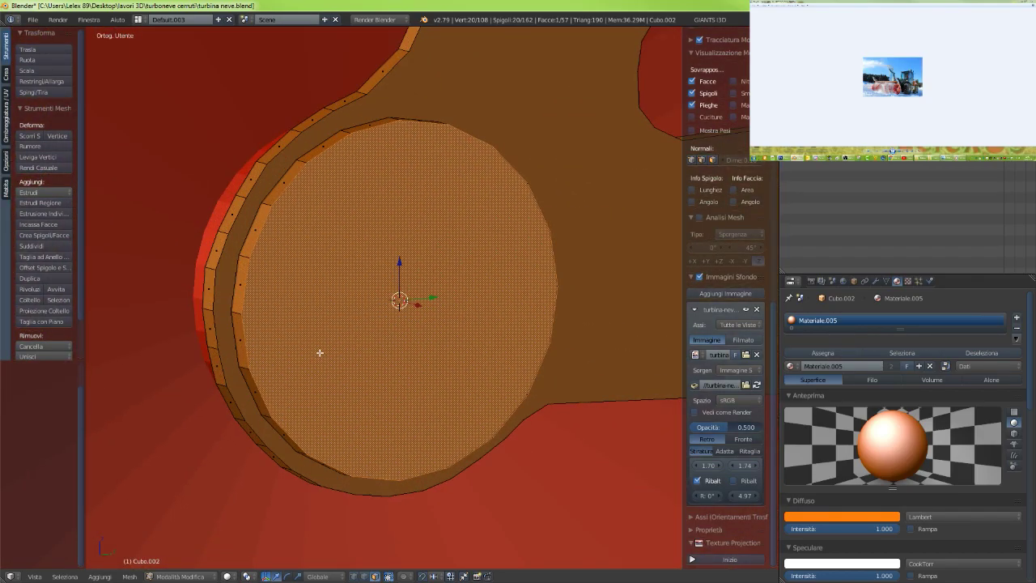
scroll(320, 353, down, 5)
middle_drag(319, 351, 394, 332)
scroll(395, 332, up, 6)
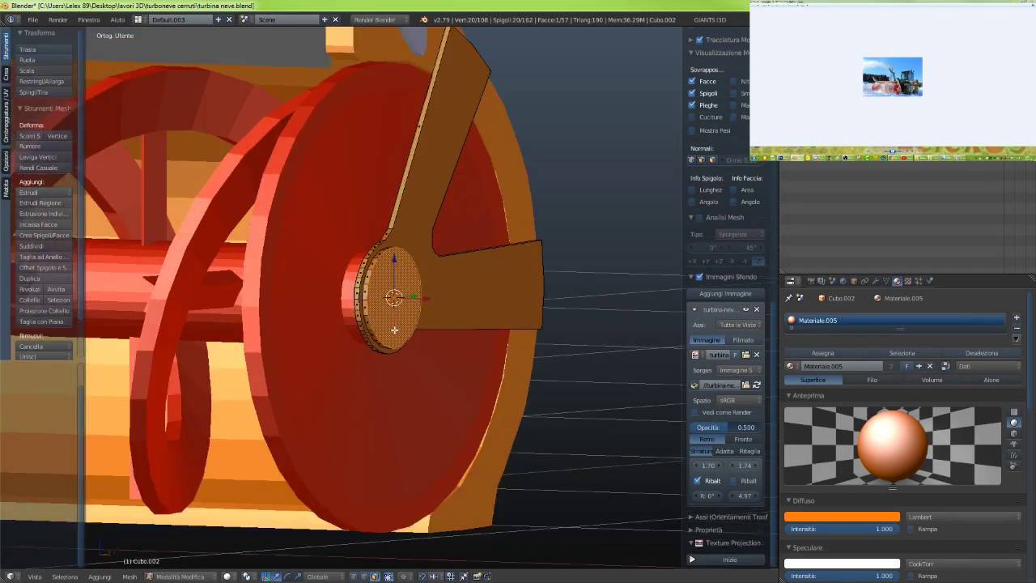
scroll(394, 329, up, 8)
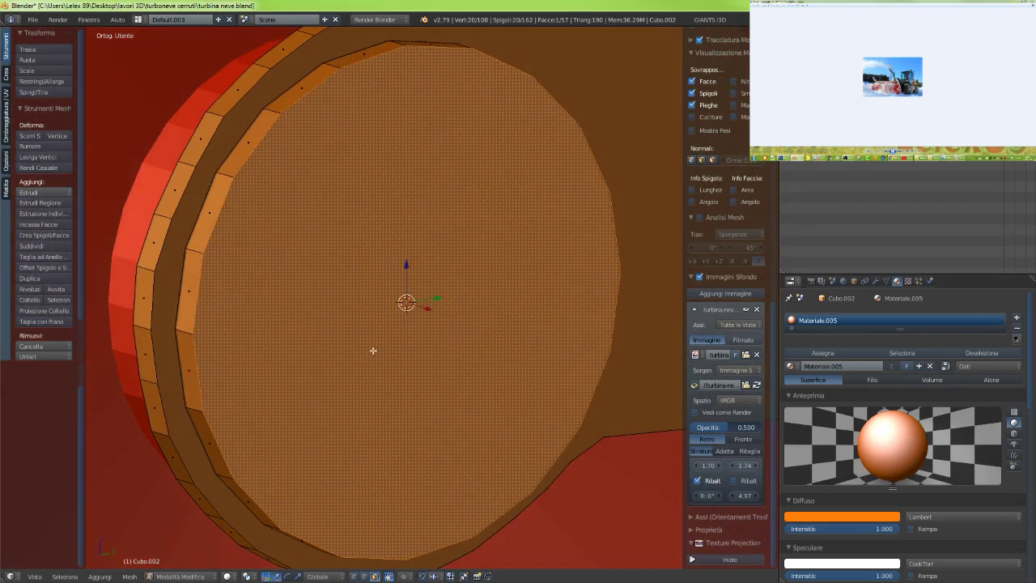
scroll(373, 350, down, 8)
middle_drag(371, 352, 441, 336)
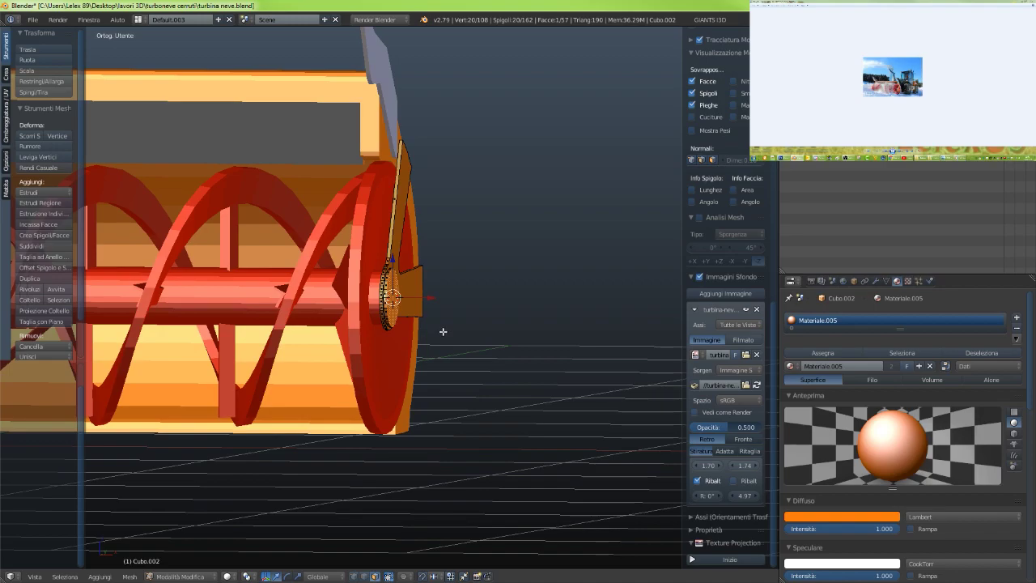
scroll(442, 331, up, 4)
middle_drag(419, 329, 200, 344)
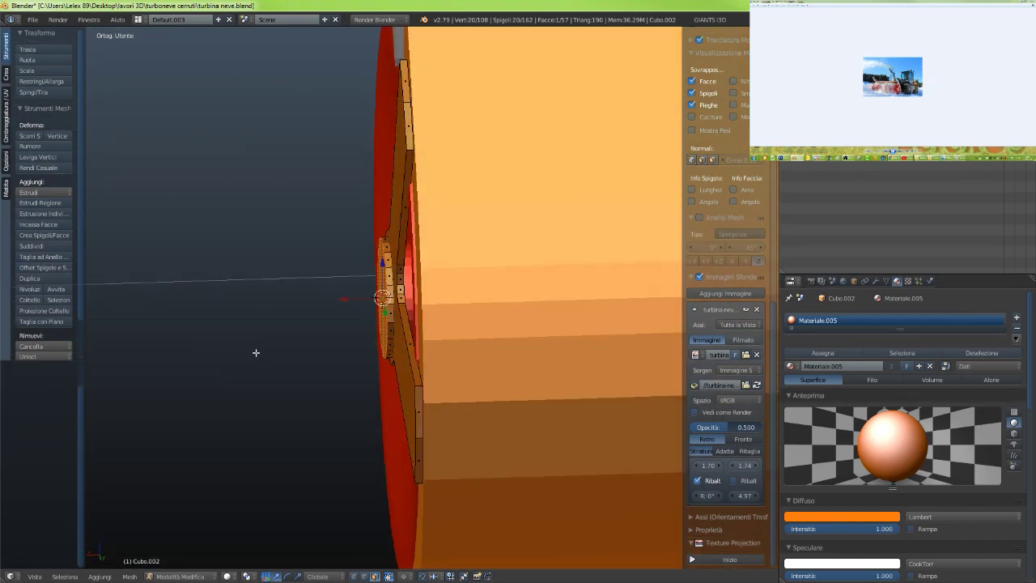
Select the entire bracket and disc mesh and, in back wireframe view, move it about -0.001 along X toward the auger's end plate
key(a)
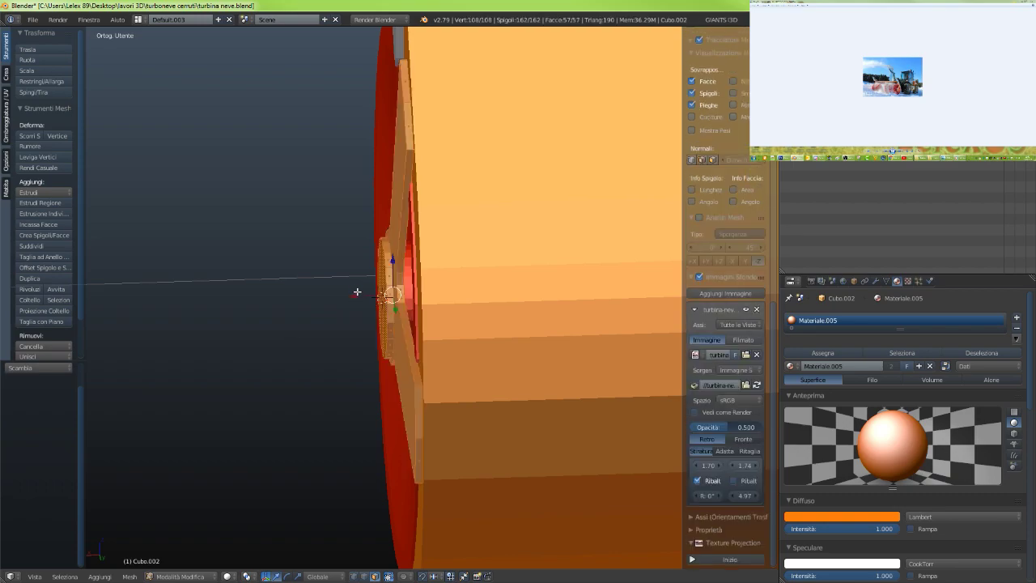
key(ctrl+KP_3)
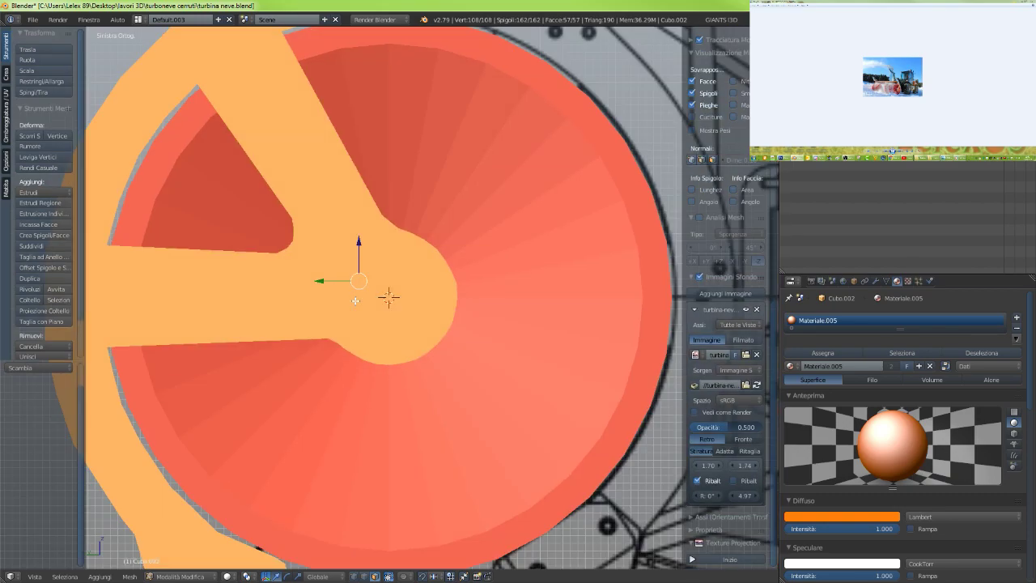
key(ctrl+KP_1)
scroll(365, 296, up, 7)
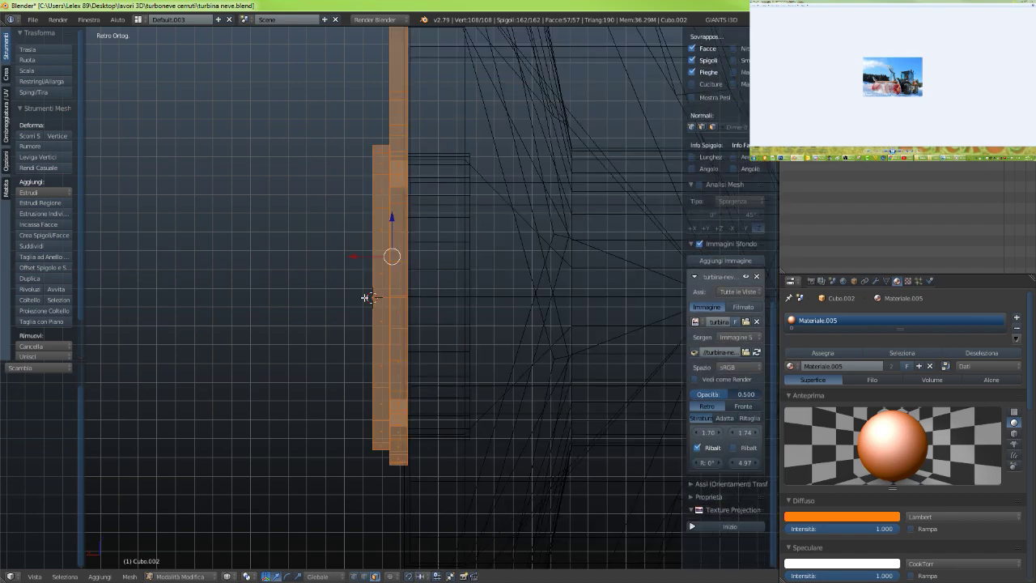
drag(354, 236, 358, 238)
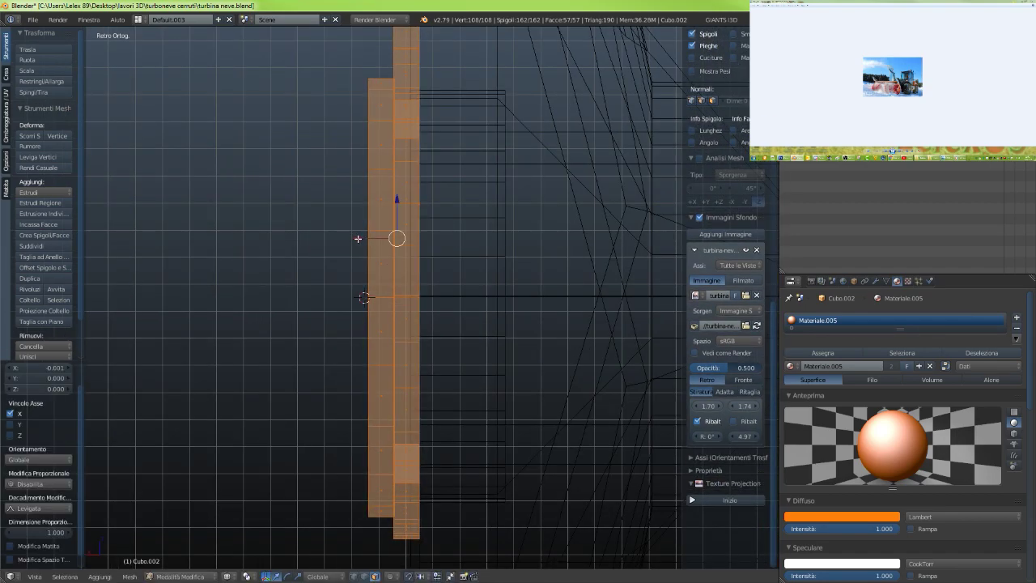
scroll(360, 239, down, 4)
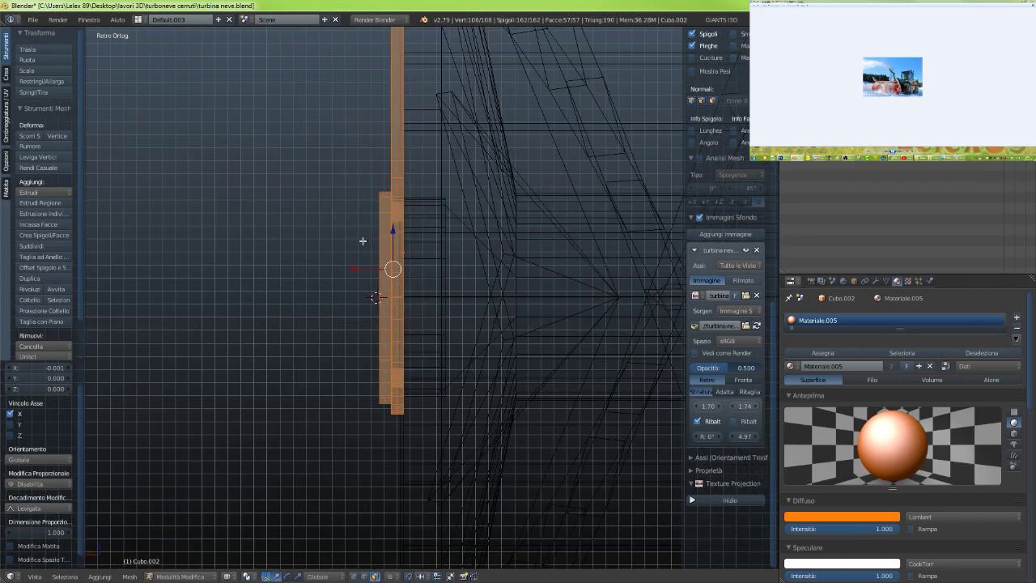
key(z)
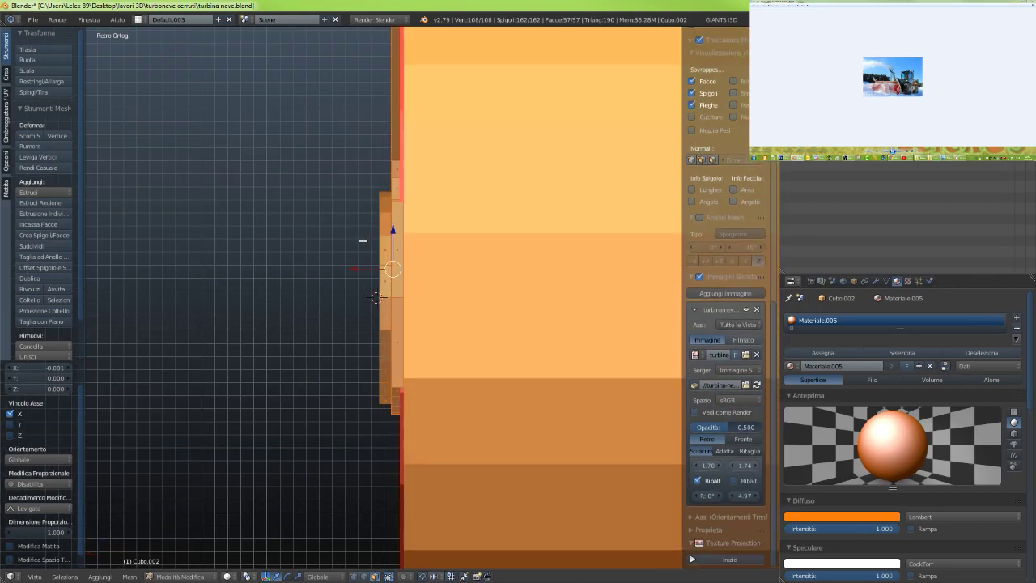
Add a cylinder with 6 vertices to the bracket mesh at the 3D cursor on the hub disc's centre
mouse_move(362, 241)
middle_down()
mouse_move(457, 252)
mouse_move(513, 238)
mouse_move(539, 210)
mouse_move(557, 208)
mouse_move(558, 247)
mouse_move(604, 259)
mouse_move(402, 313)
mouse_move(472, 301)
mouse_move(390, 305)
middle_up()
scroll(402, 314, up, 4)
scroll(399, 305, up, 3)
scroll(391, 305, up, 2)
key(shift+s)
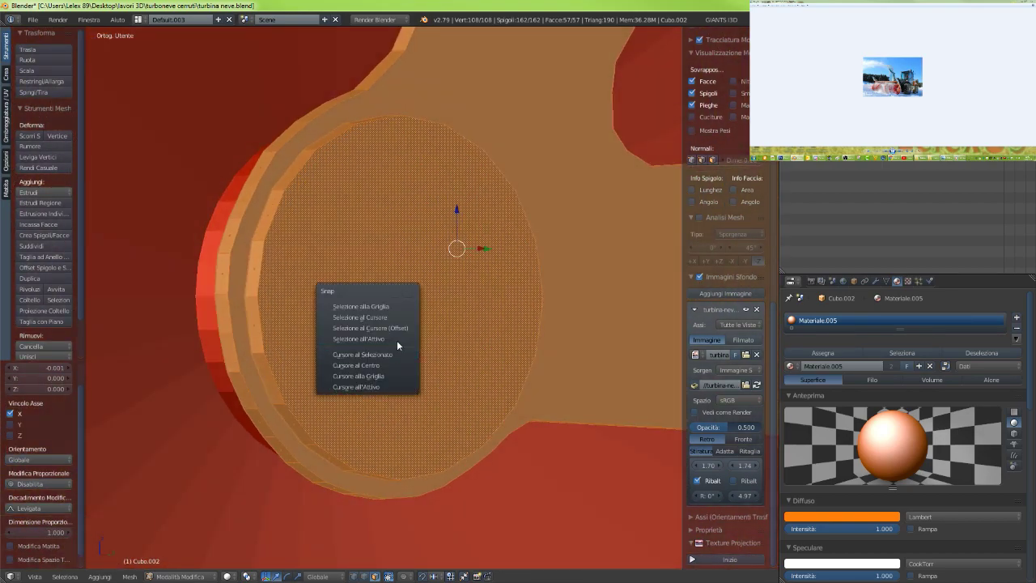
key(shift+a)
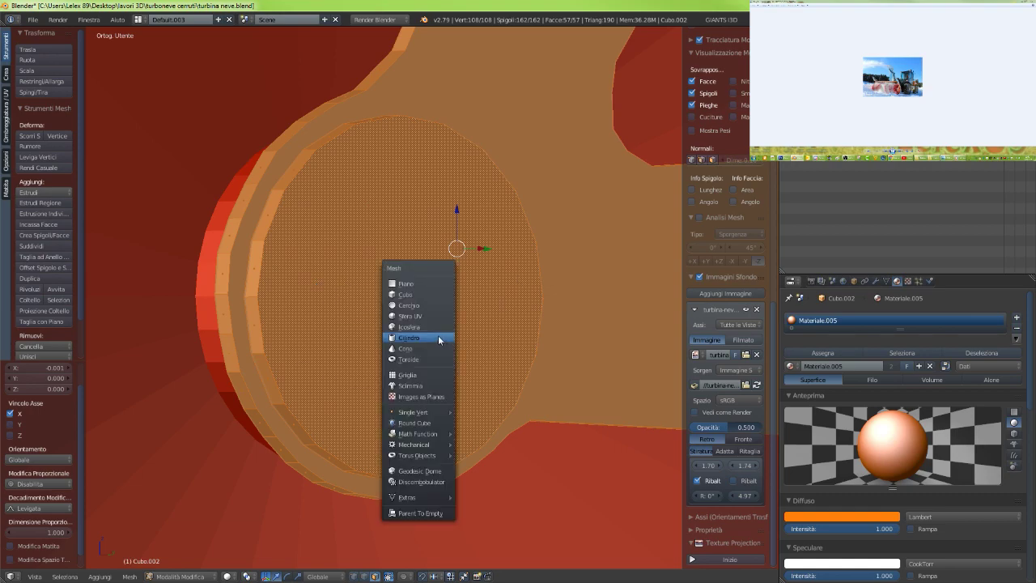
click(433, 334)
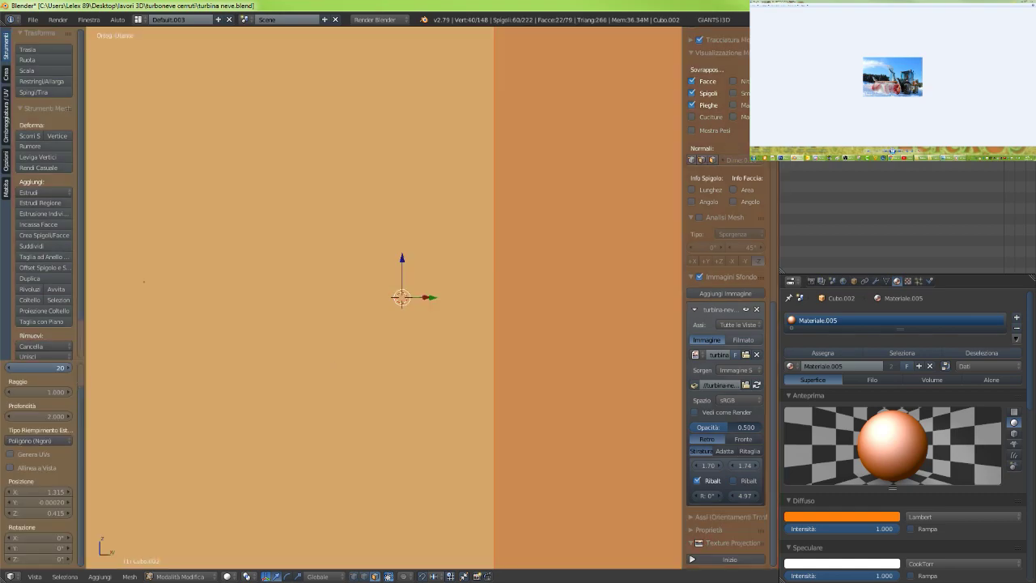
click(42, 367)
text(6)
key(Return)
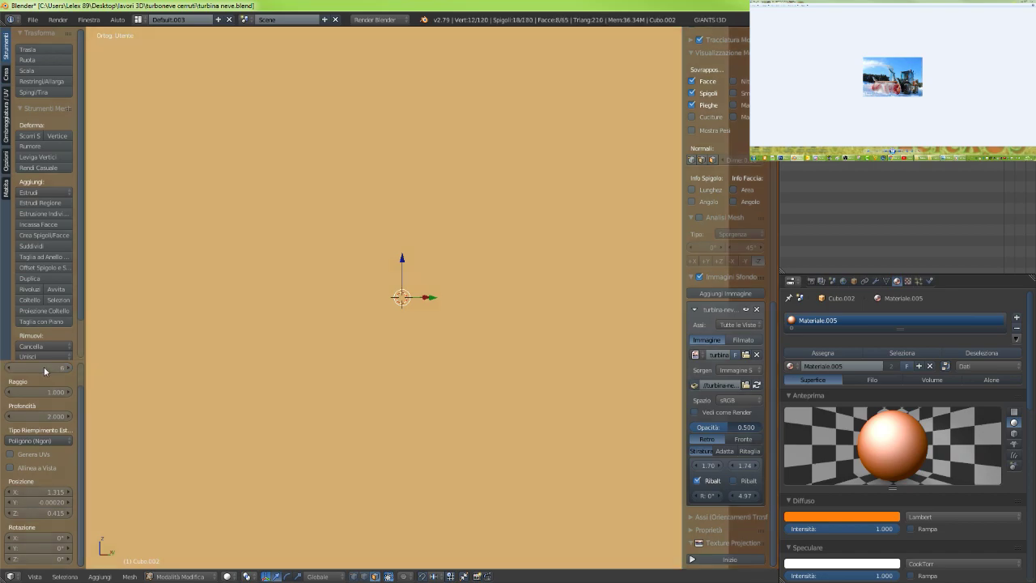
Scale the six-sided cylinder down uniformly by 0.070 and then by 0.430 so it fits within the hub disc
scroll(304, 395, down, 3)
scroll(303, 396, up, 3)
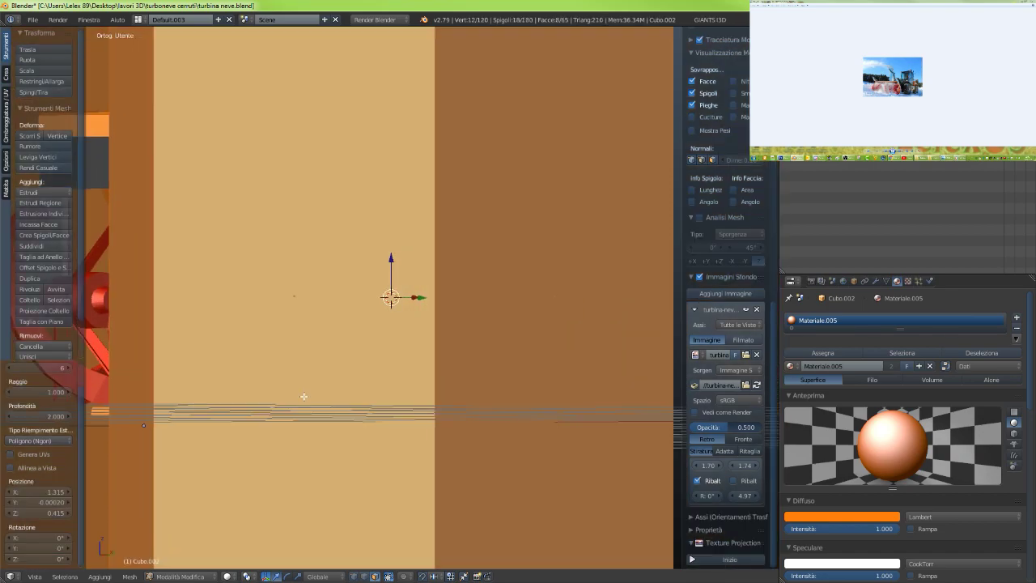
key(s)
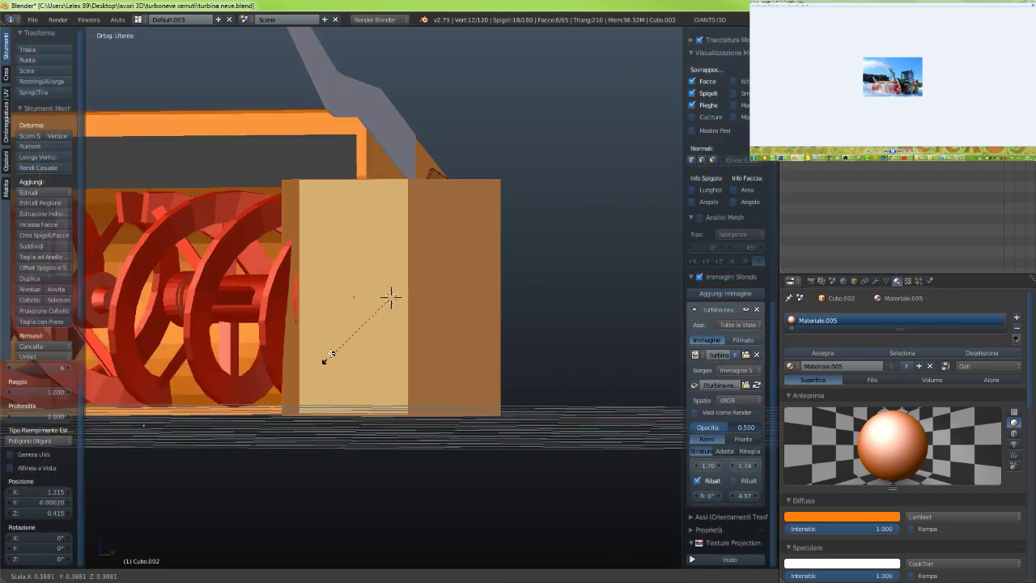
click(380, 308)
scroll(382, 312, up, 12)
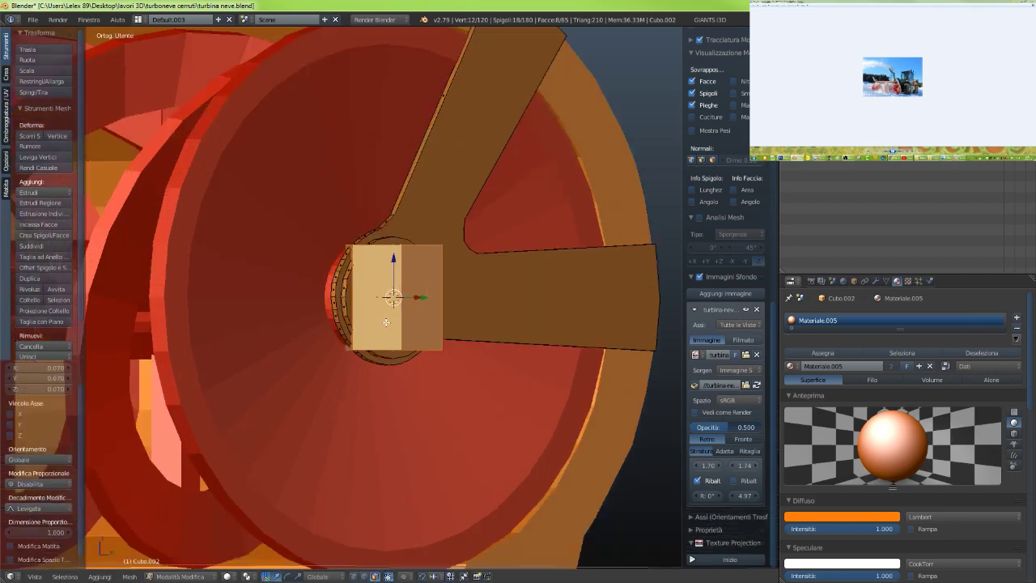
key(s)
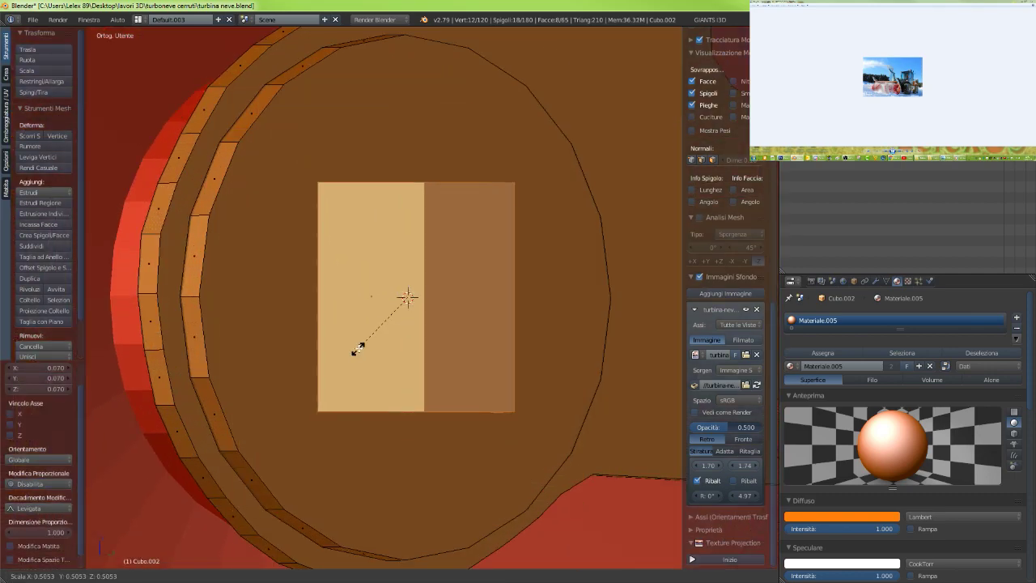
click(365, 341)
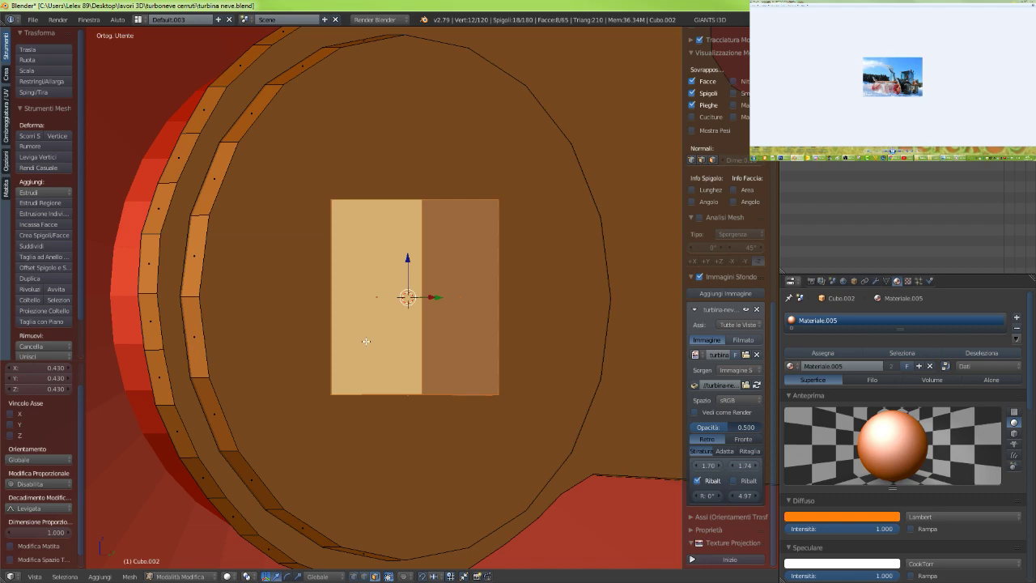
Rotate the six-sided cylinder 90° about the Y axis so its hexagonal cap faces outward from the disc
text(ry90)
key(Return)
scroll(373, 361, down, 3)
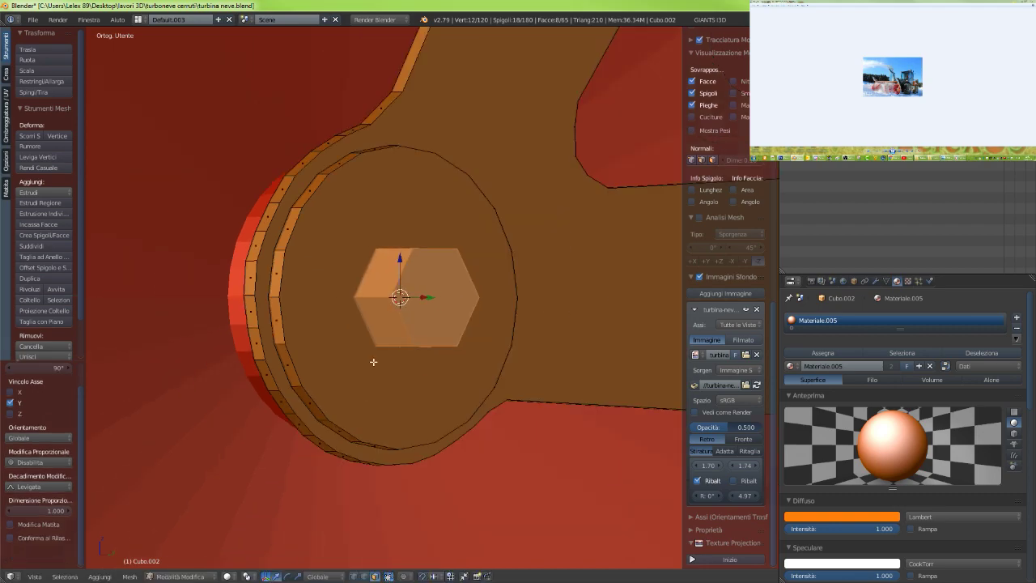
middle_drag(373, 362, 389, 374)
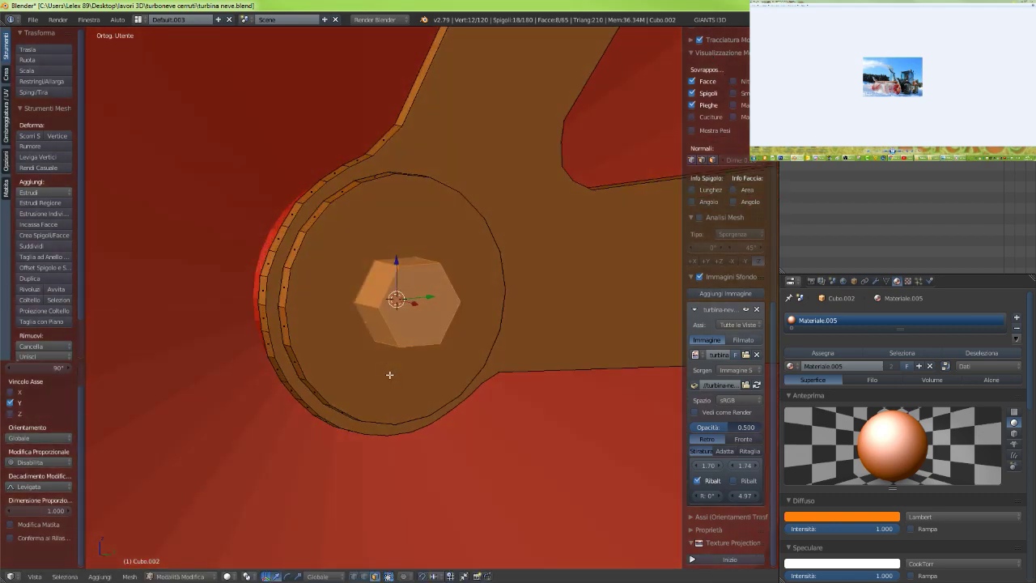
Flatten the hexagonal prism to about 0.189 along X and shift it about 0.003 along X on the disc
key(s)
key(x)
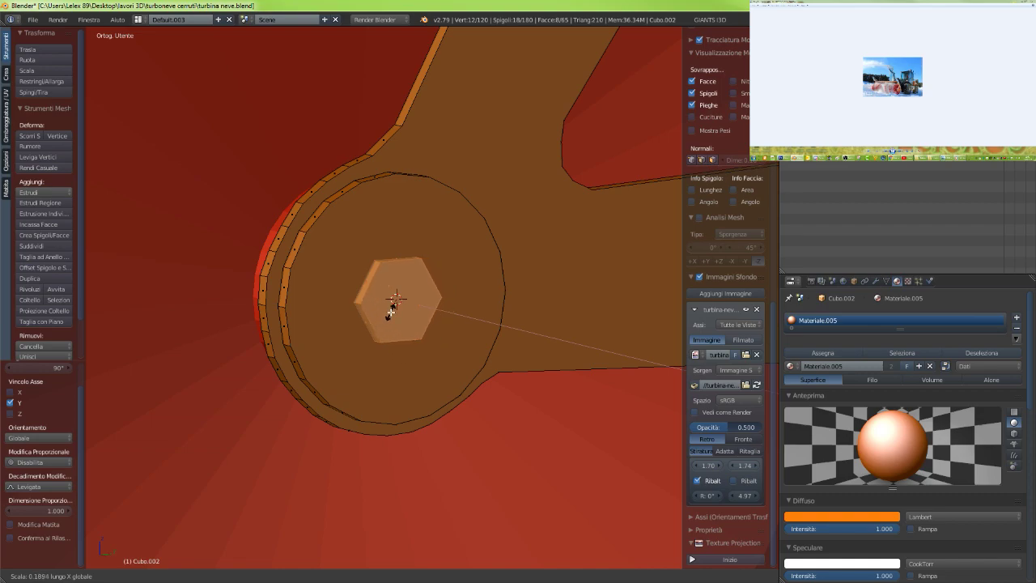
click(390, 312)
key(g)
key(x)
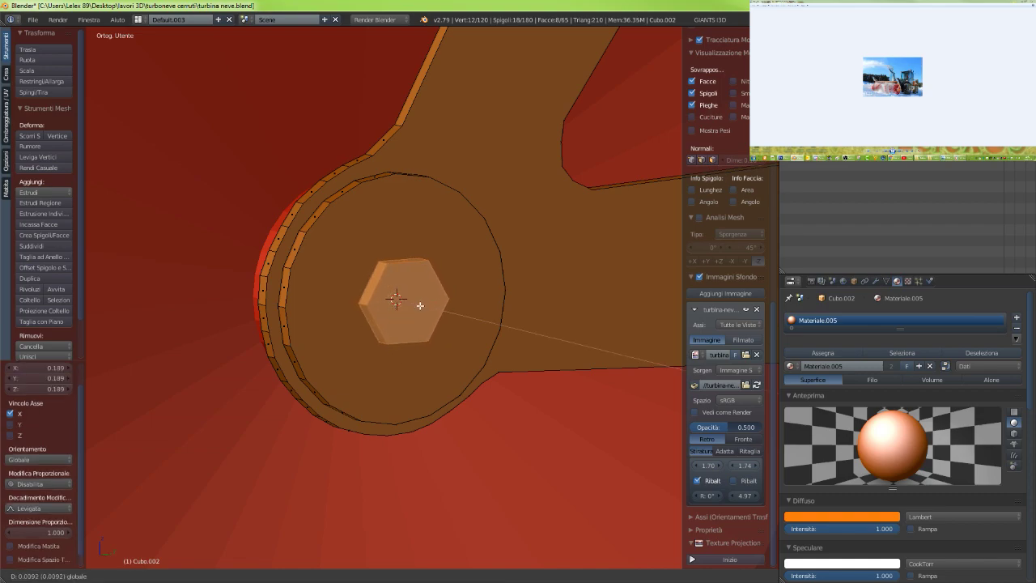
click(415, 303)
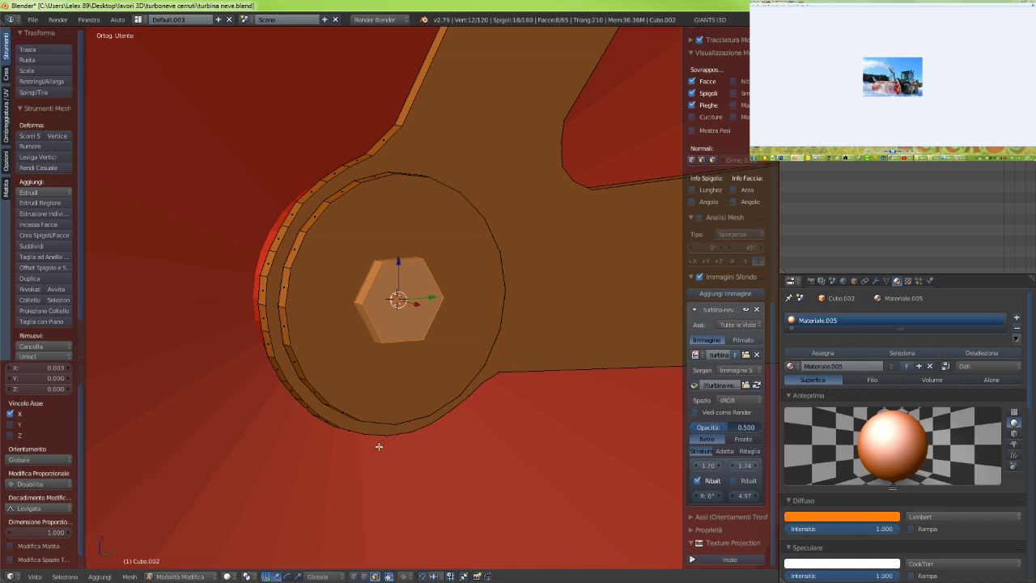
Shrink the hexagonal bolt head slightly and raise it about 0.060 along Z toward the disc's upper edge
key(s)
click(394, 370)
mouse_move(393, 369)
middle_down()
mouse_move(393, 355)
mouse_move(373, 350)
middle_up()
drag(392, 260, 391, 162)
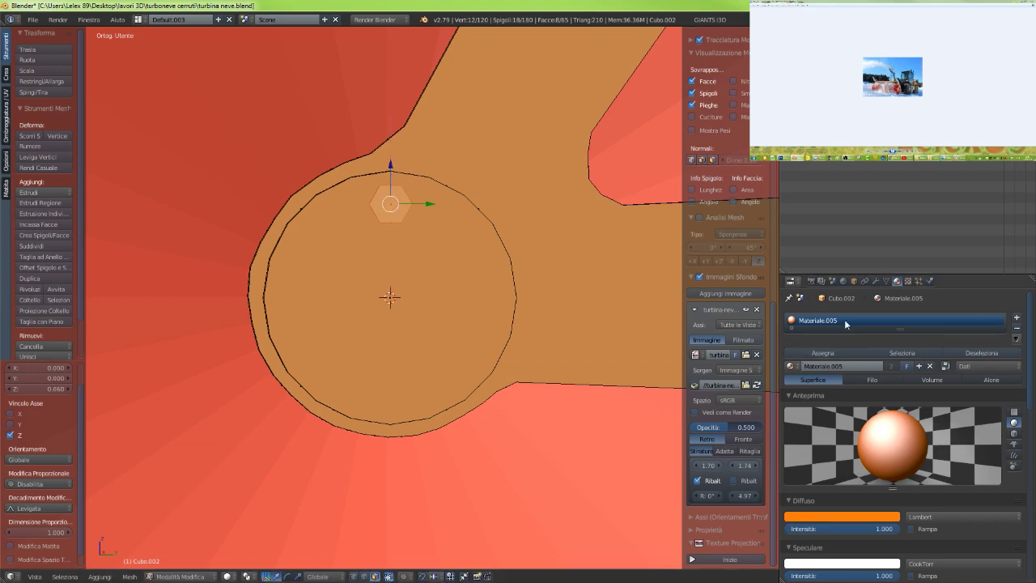
Add a second material slot with the existing piedino material and assign it to the bolt head
click(1016, 318)
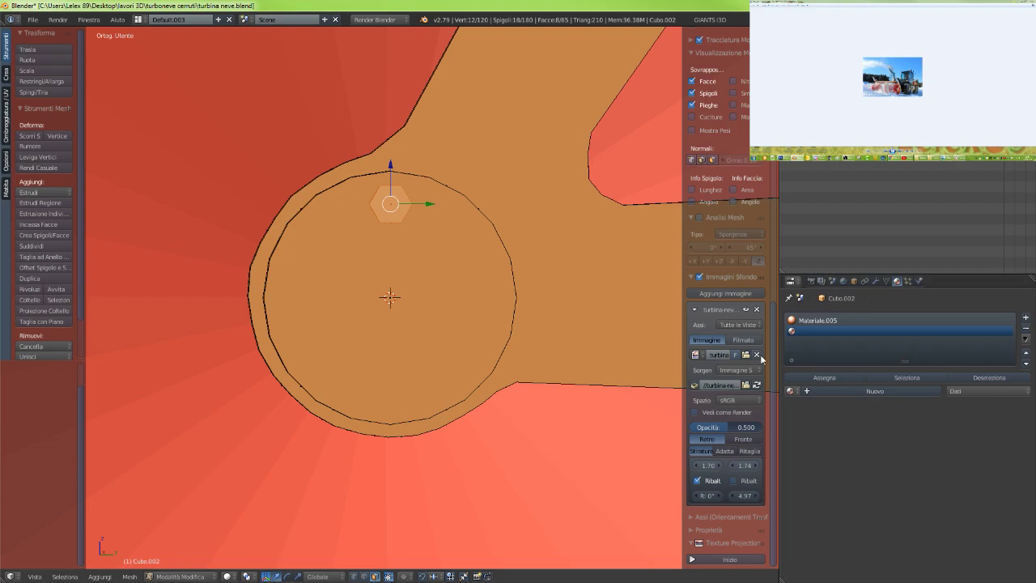
click(790, 391)
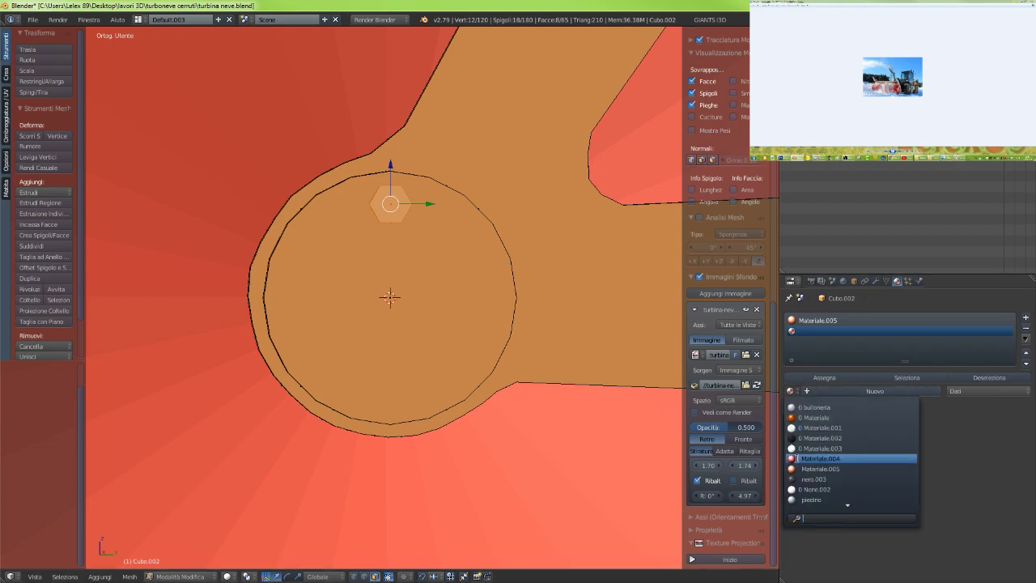
click(813, 500)
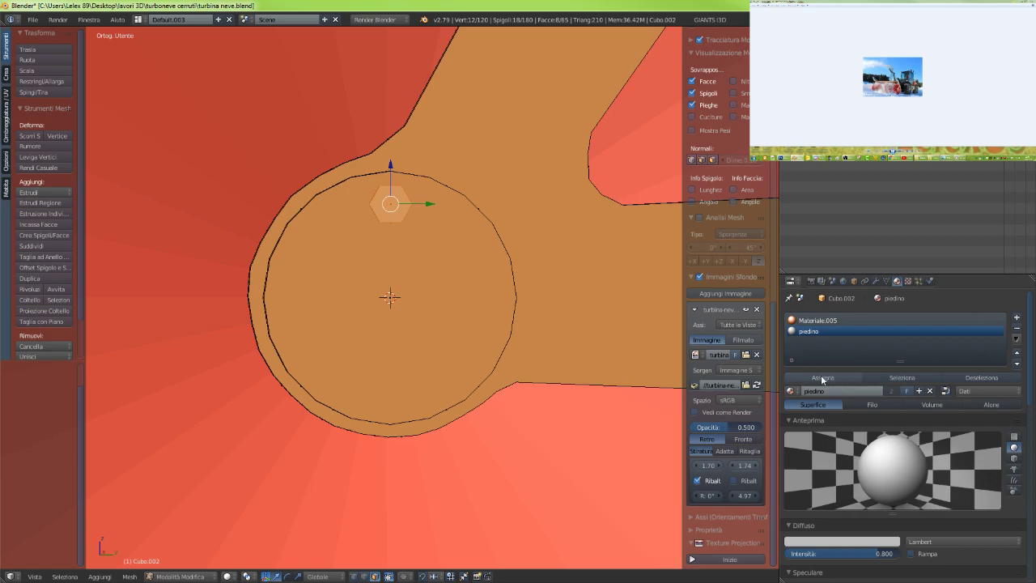
Delete the bolt head's hidden inner cap face, reselect the remaining bolt mesh and return to solid shading
scroll(356, 271, down, 3)
middle_drag(389, 275, 434, 296)
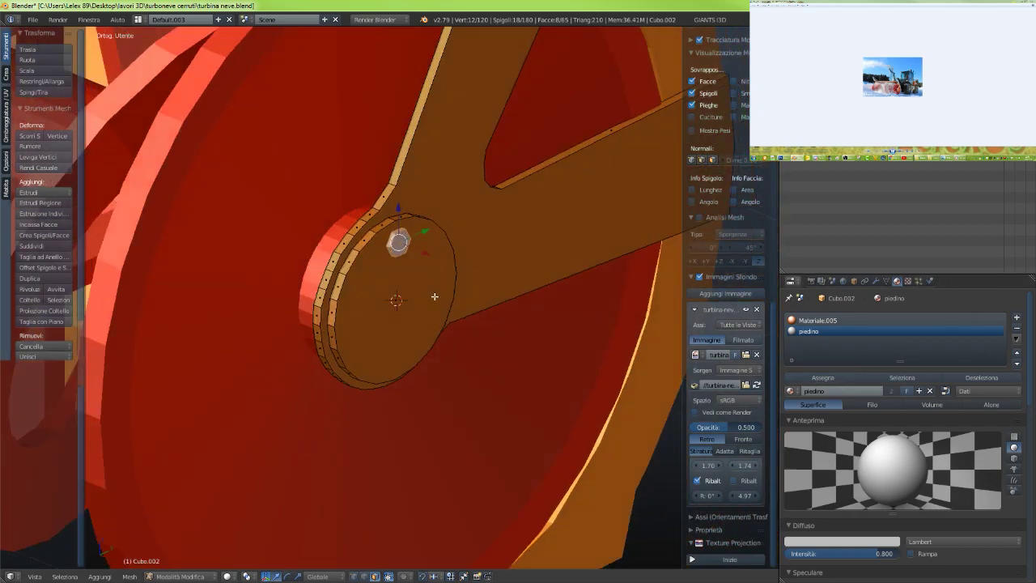
scroll(393, 256, up, 7)
key(z)
right_click(410, 106)
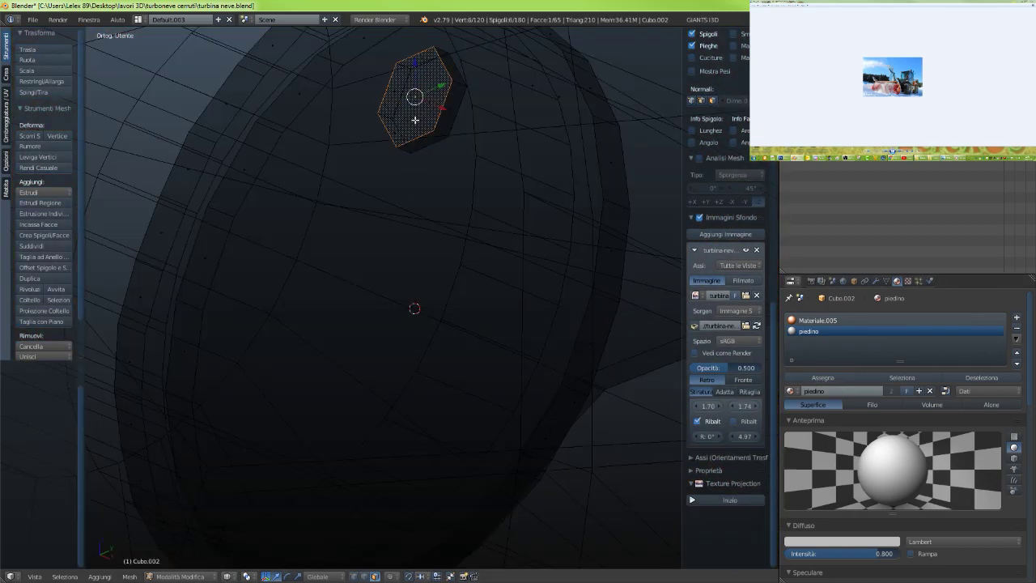
key(x)
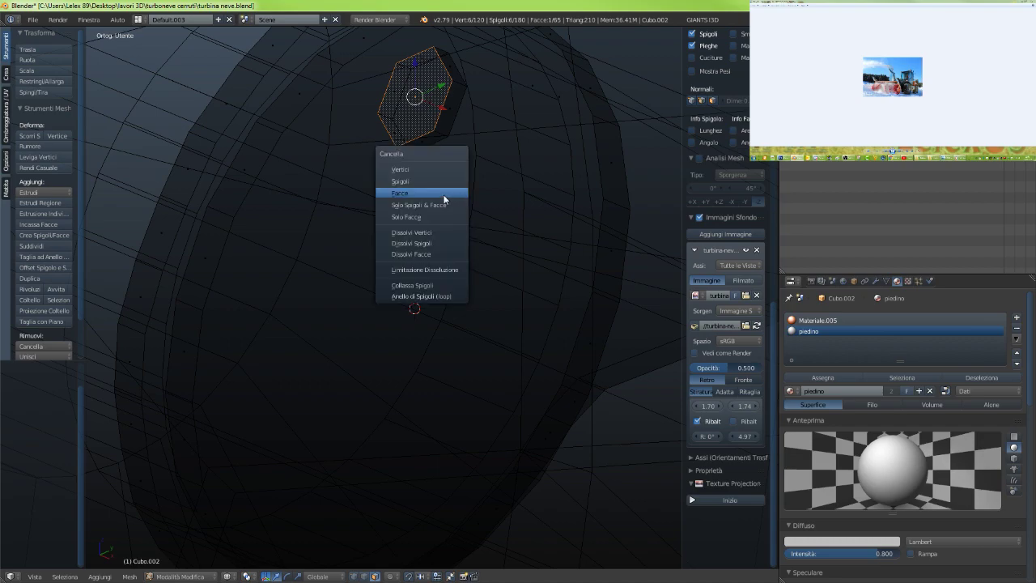
click(447, 196)
alt+right_click(396, 119)
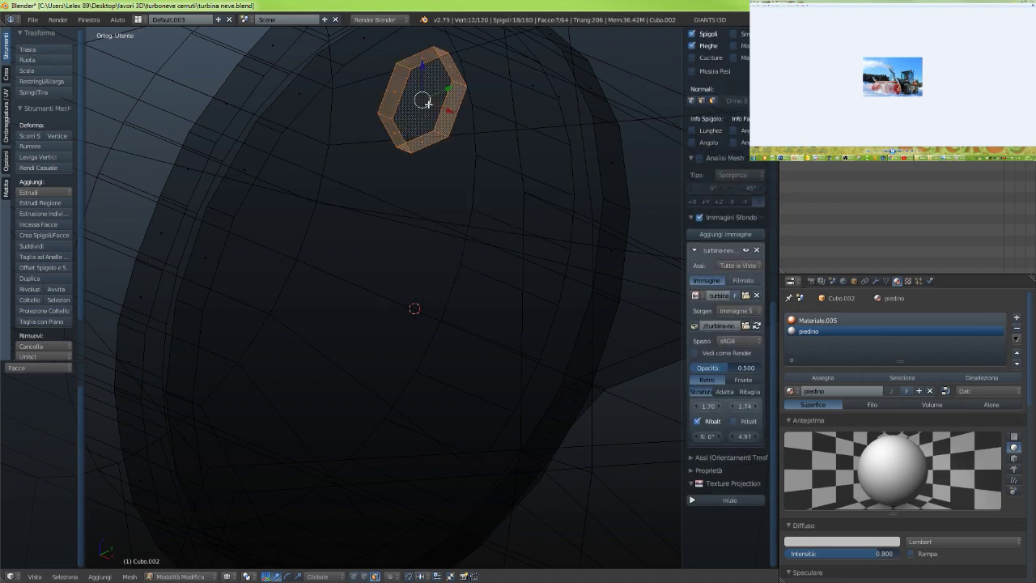
key(f)
Move the bolt head about -0.002 along X so it sits against the hub disc
scroll(427, 150, down, 2)
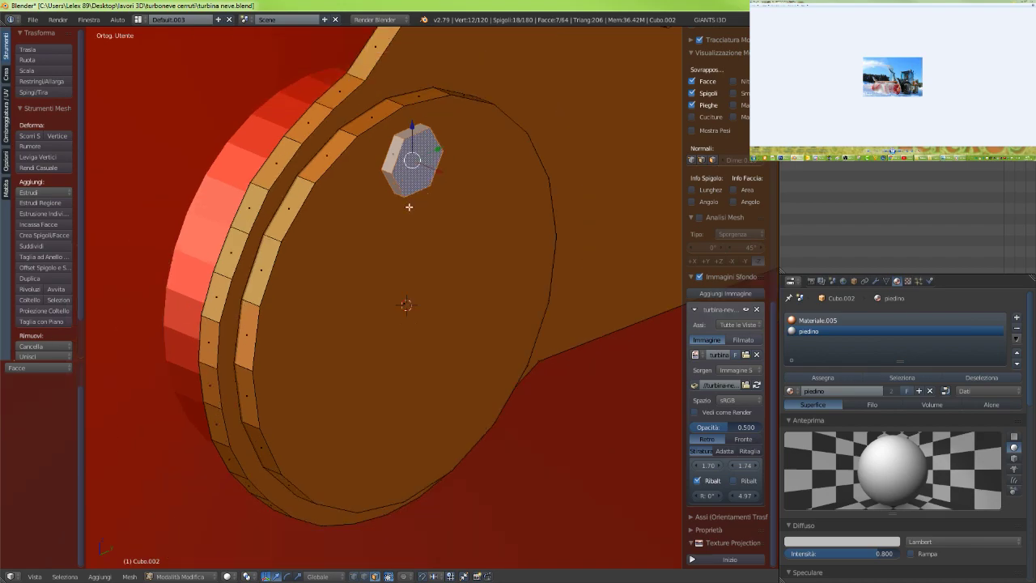
middle_drag(408, 207, 419, 172)
key(e)
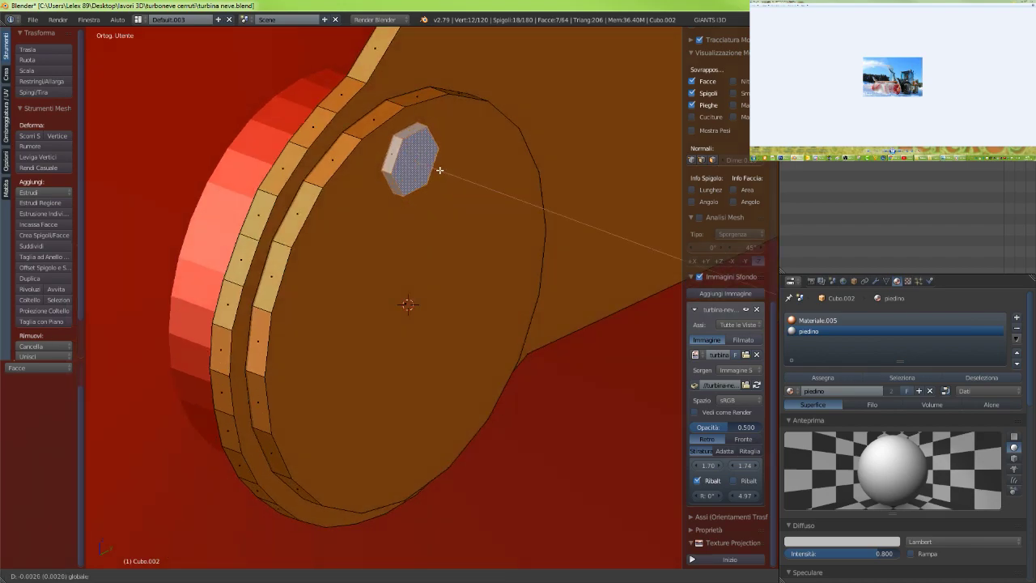
click(439, 170)
scroll(430, 201, down, 3)
mouse_move(435, 221)
middle_down()
mouse_move(393, 226)
mouse_move(422, 229)
middle_up()
scroll(441, 238, up, 4)
scroll(422, 229, down, 3)
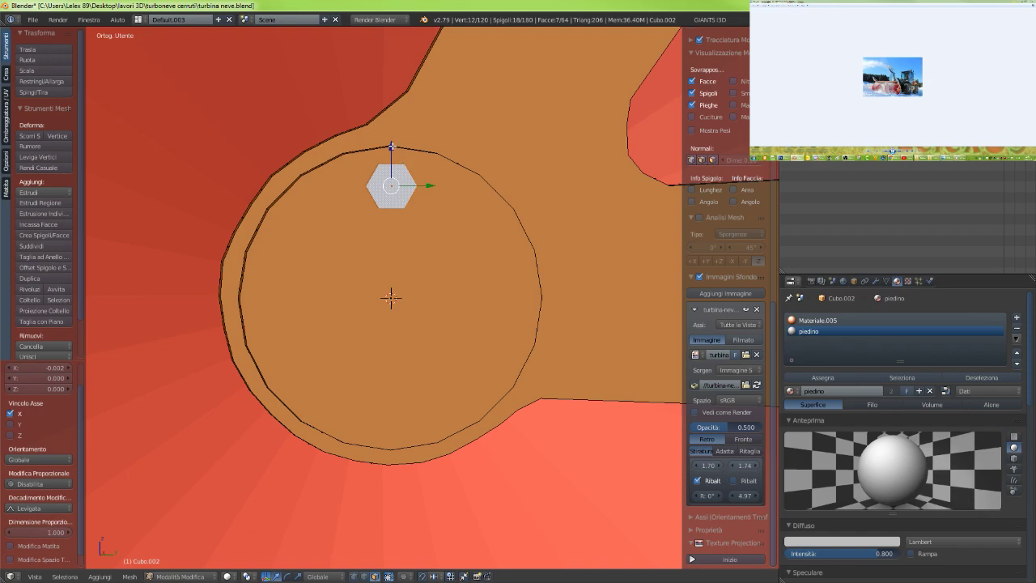
Nudge the bolt head about -0.0006 along Z and switch to right wireframe view over the reference image
key(g)
key(z)
click(397, 248)
key(KP_3)
key(z)
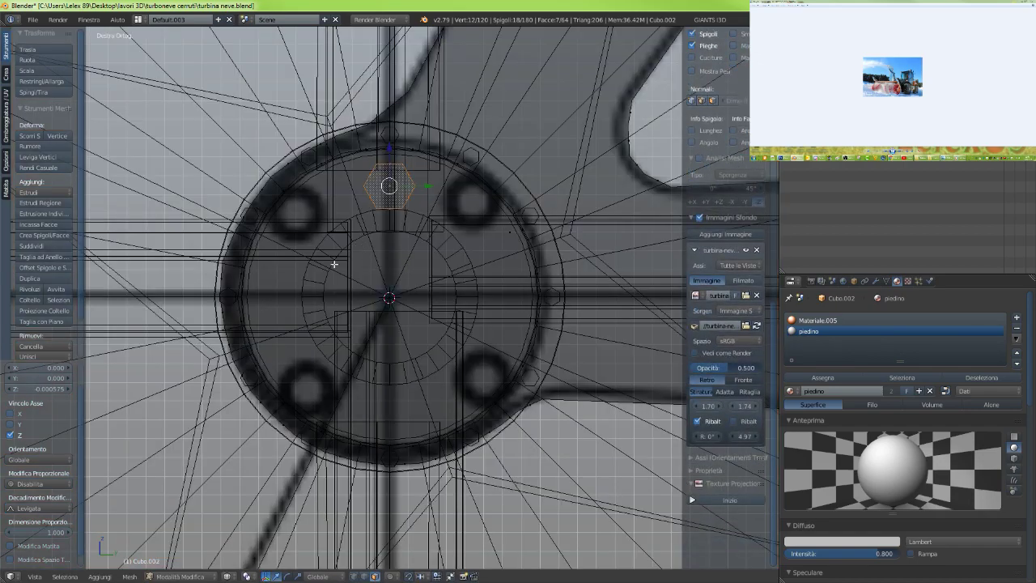
shift+middle_drag(349, 227, 430, 215)
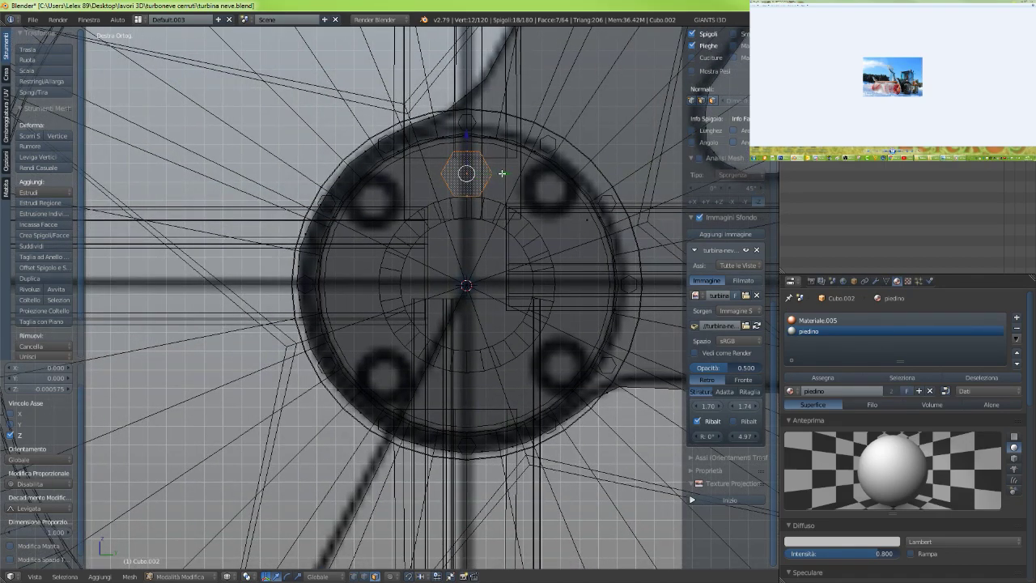
Move the bolt head about -0.051 along Y, lower it along Z and fine-tune Y to match the reference's upper-left bolt
key(g)
key(y)
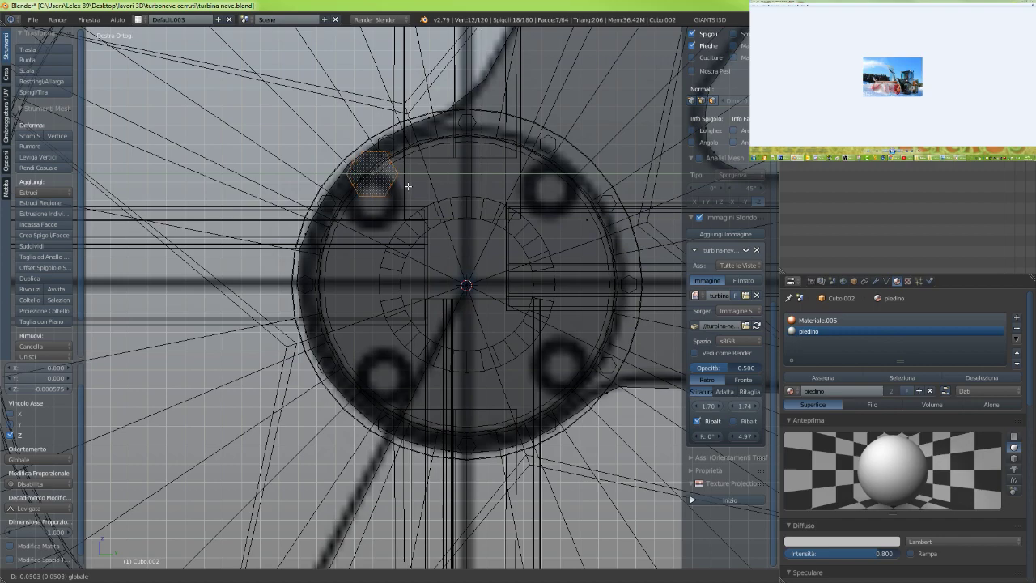
click(404, 183)
key(g)
key(z)
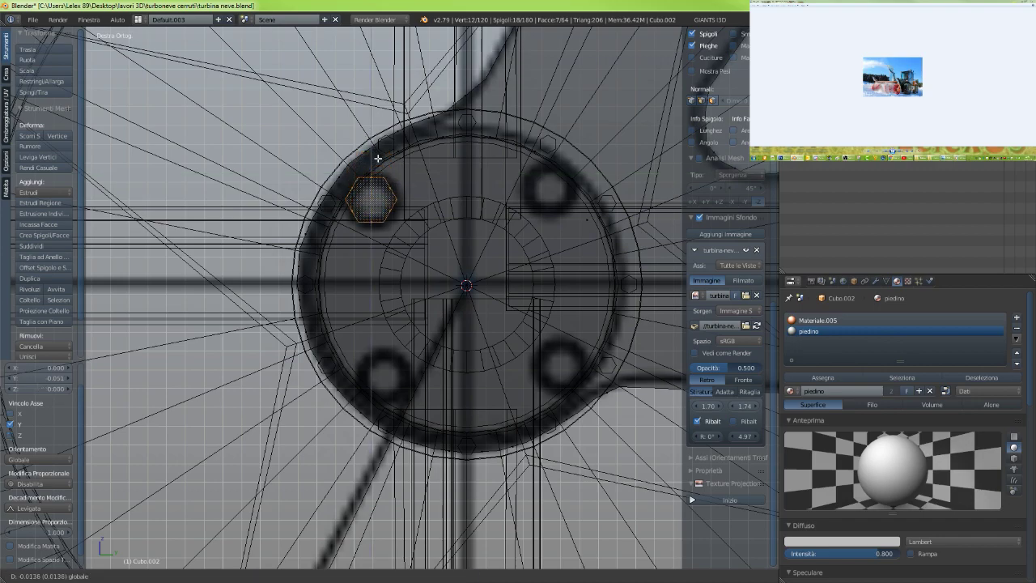
click(380, 162)
key(g)
key(y)
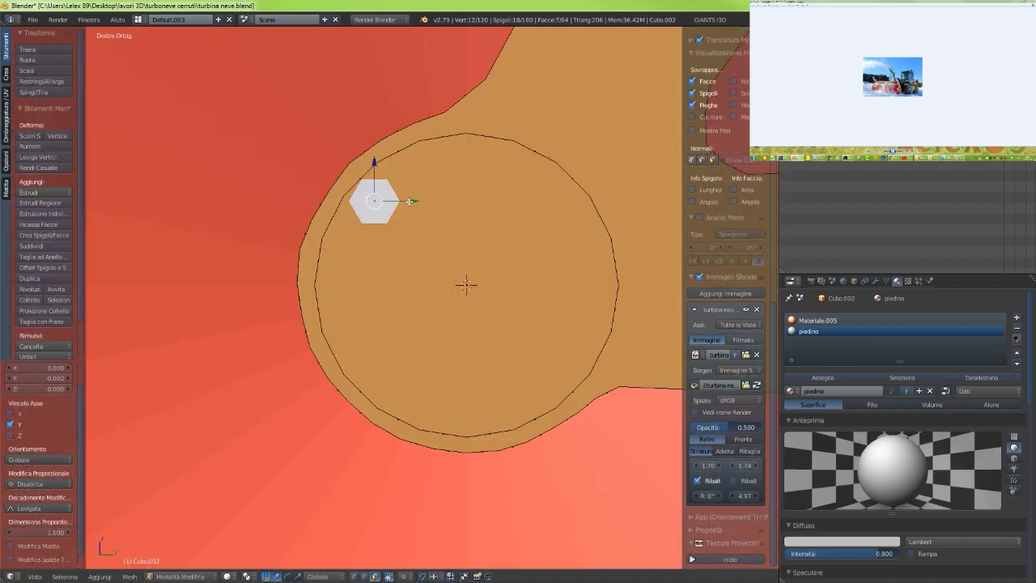
click(409, 201)
key(g)
key(y)
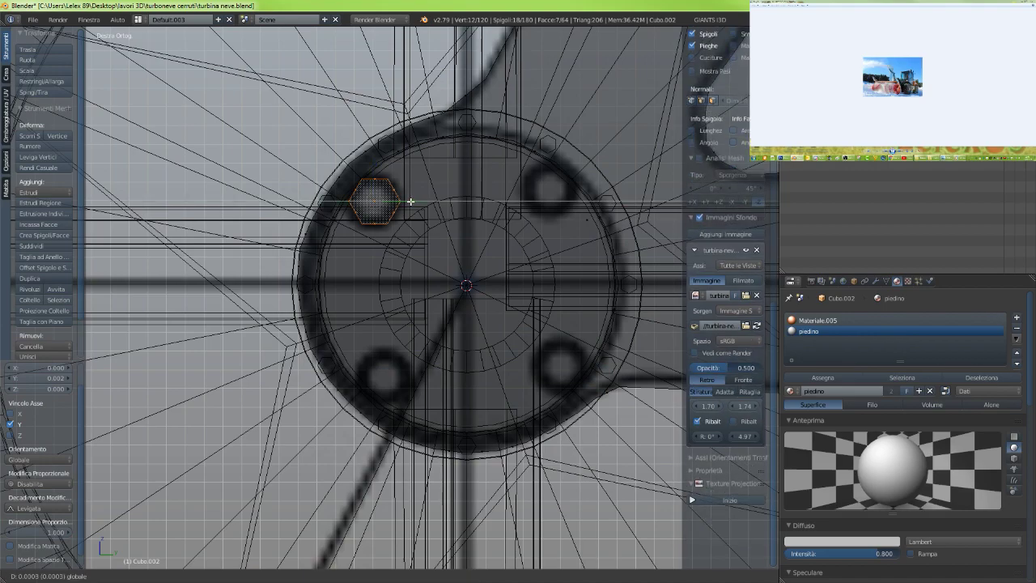
click(409, 204)
key(z)
key(z)
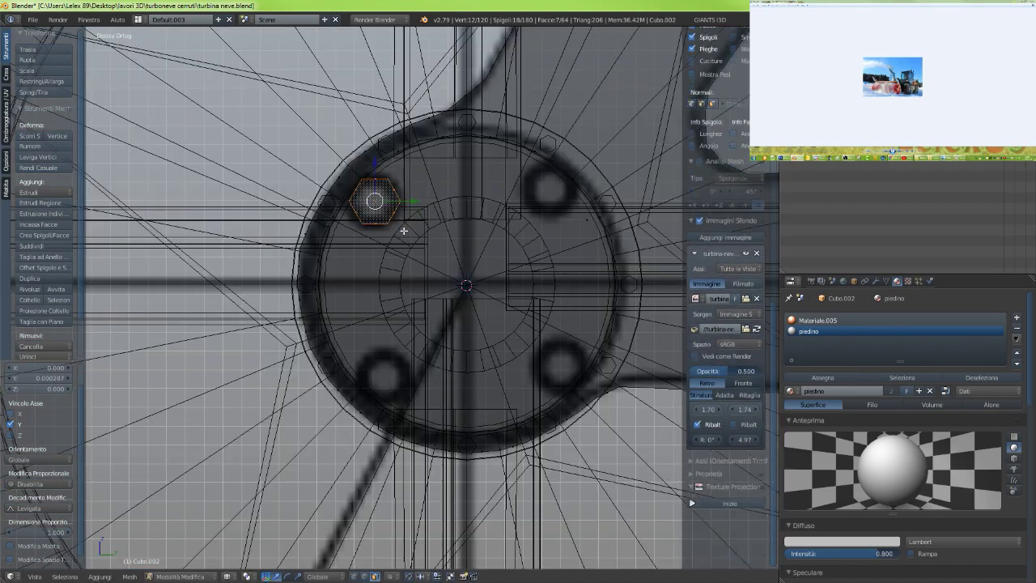
Duplicate the bolt head and move the copy about 0.102 along Y and -0.087 along Z, fine-tuning Y to match the reference's lower-right bolt
key(shift+d)
key(g)
key(y)
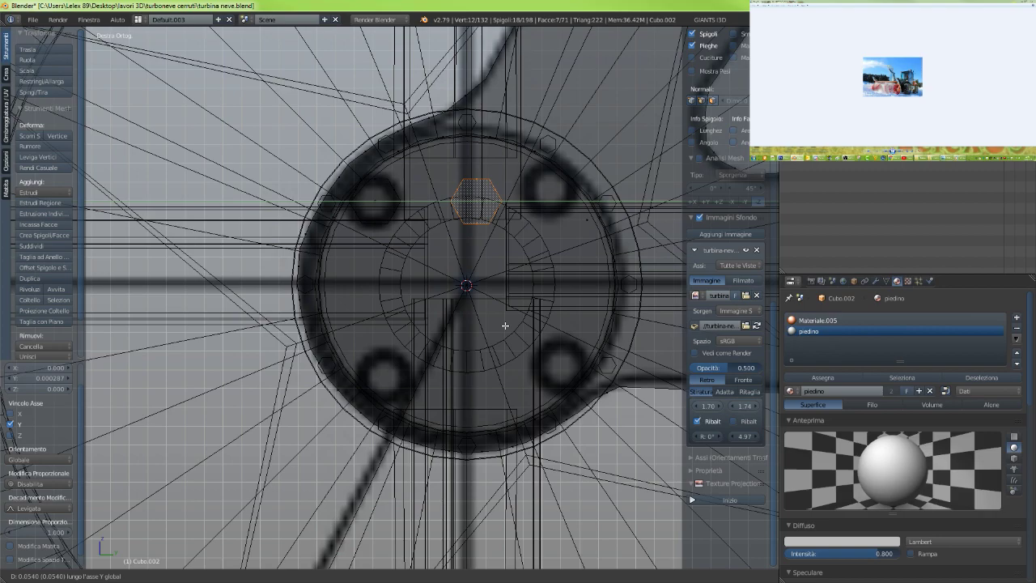
click(595, 336)
key(g)
key(y)
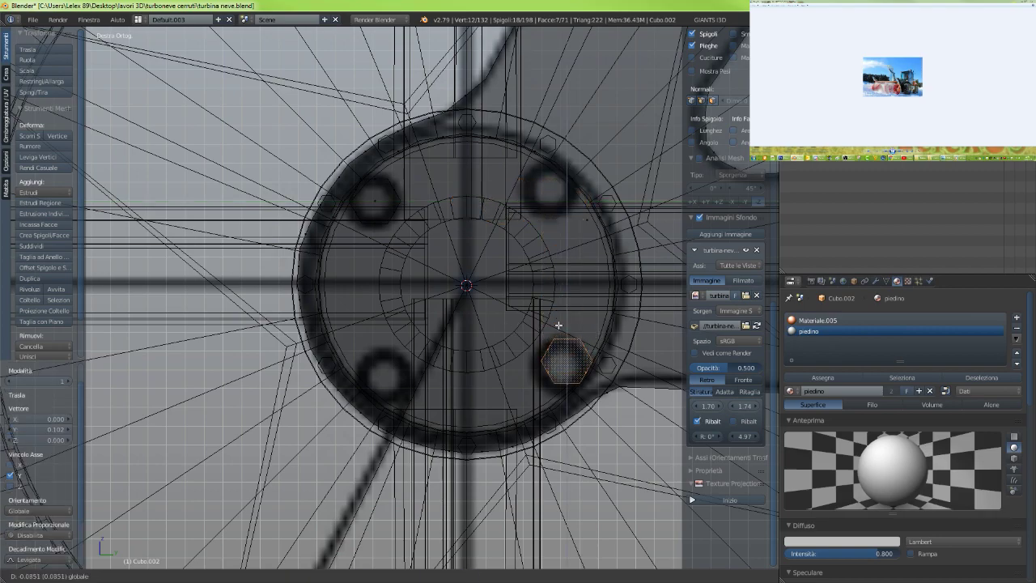
click(558, 325)
key(g)
key(y)
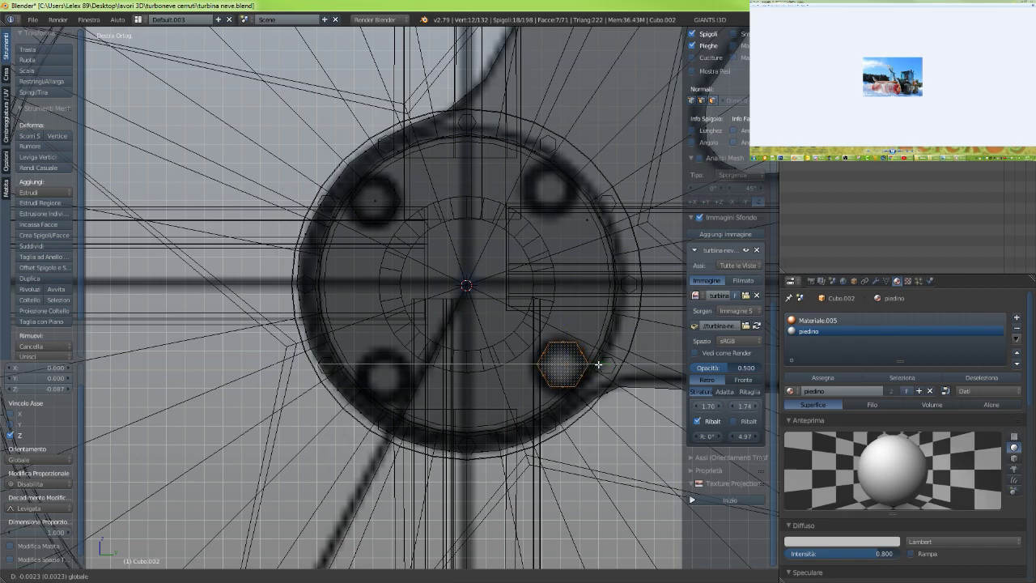
click(597, 365)
key(a)
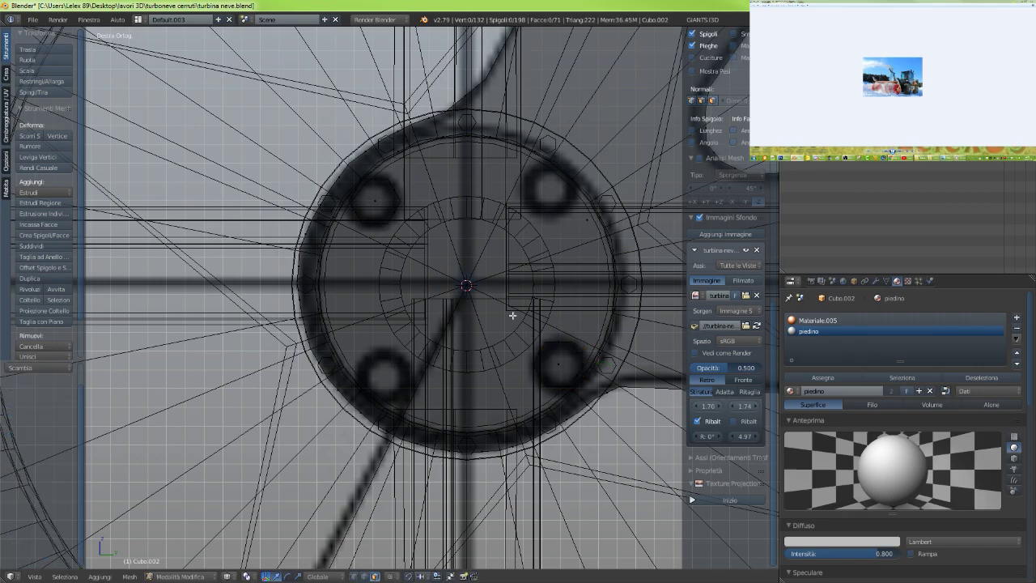
Select the complete upper-left and lower-right bolt heads, duplicate them and rotate the copies 90° about X around the hub centre
key(a)
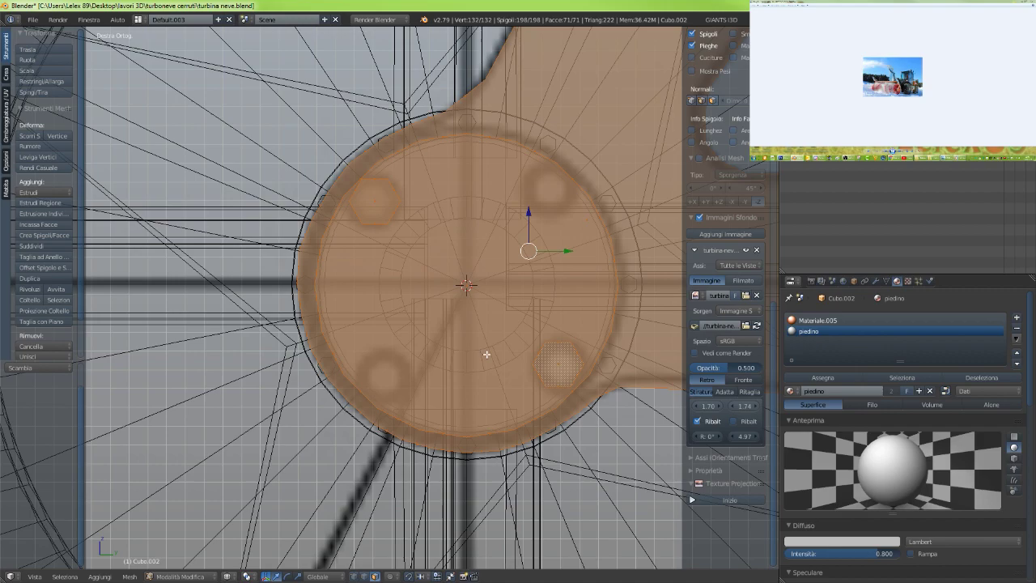
key(a)
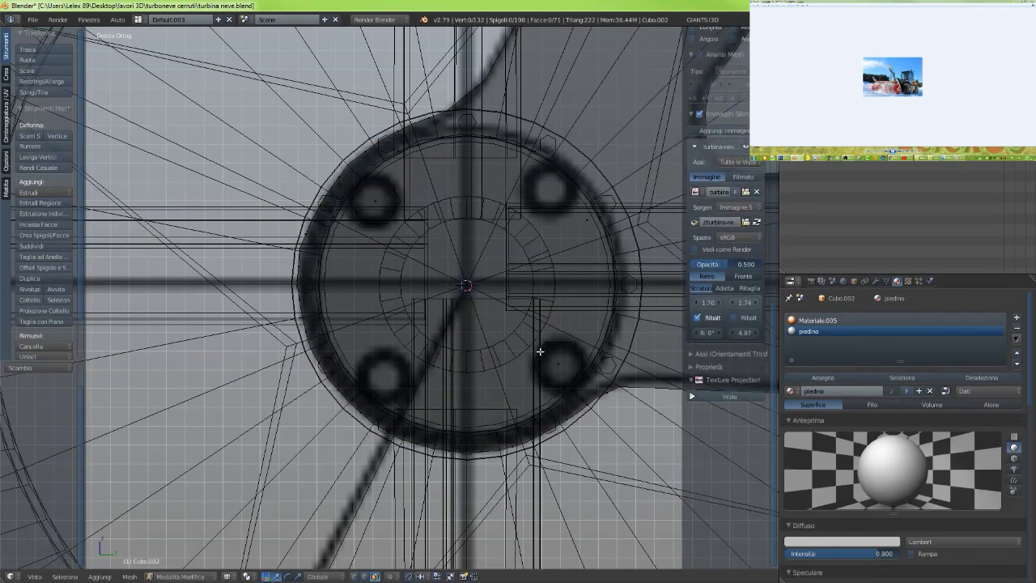
right_click(537, 375)
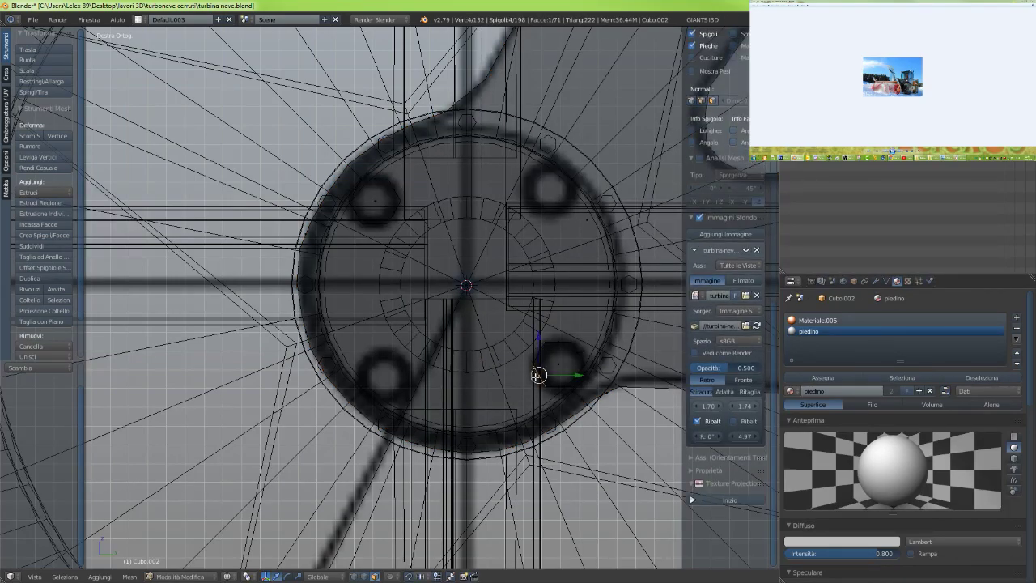
middle_drag(538, 376, 528, 347)
key(a)
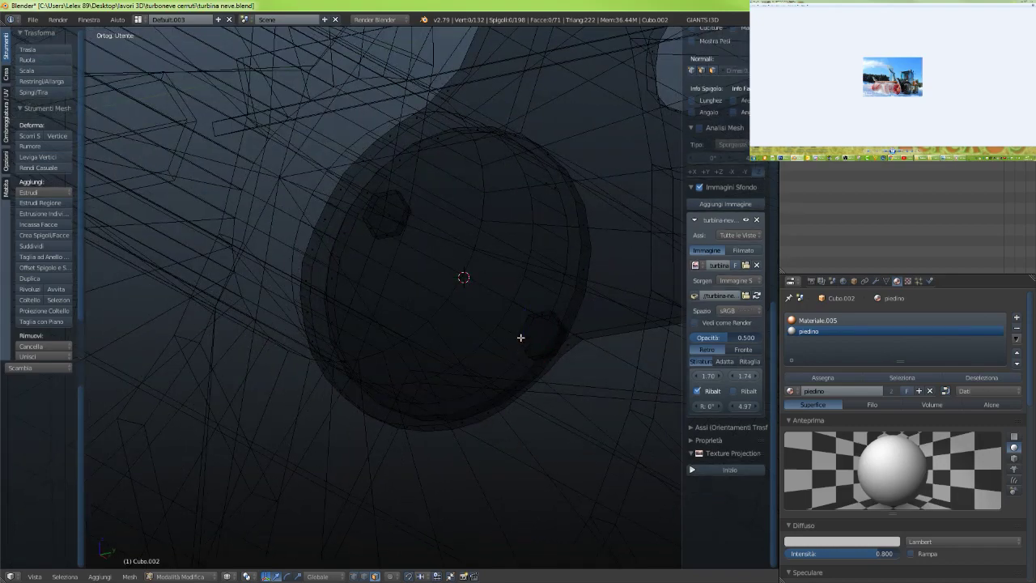
key(l)
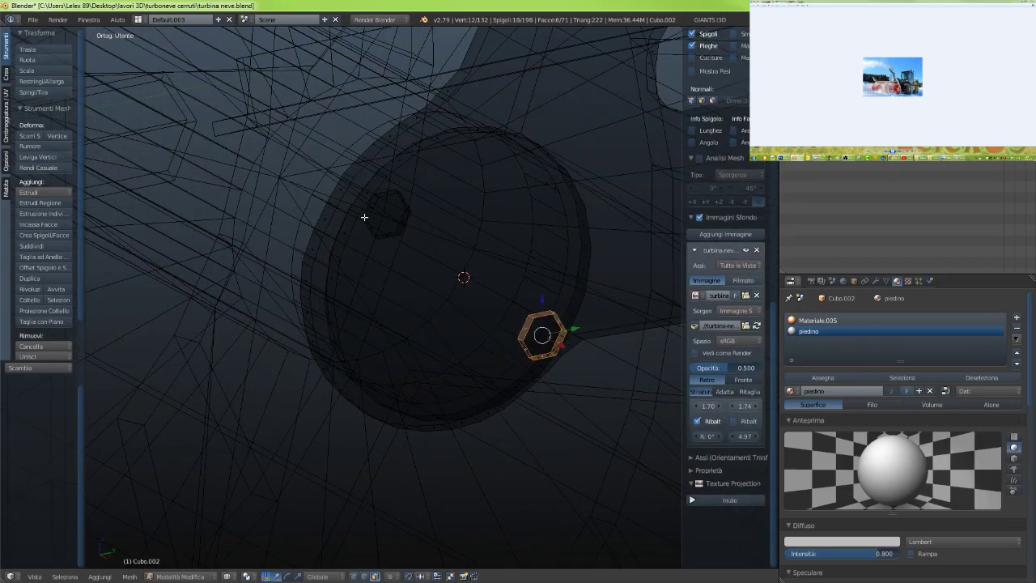
key(l)
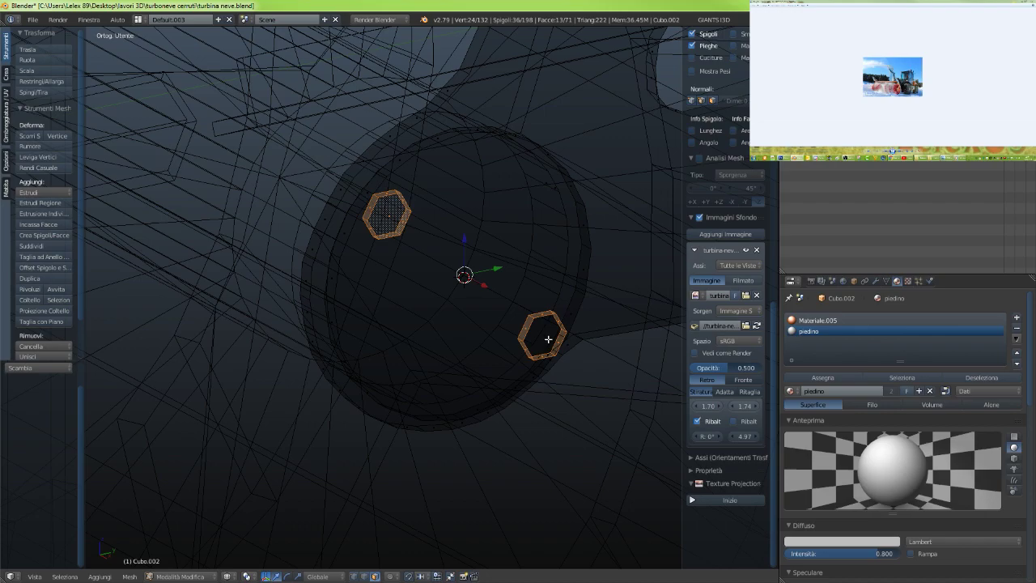
shift+right_click(548, 339)
key(KP_3)
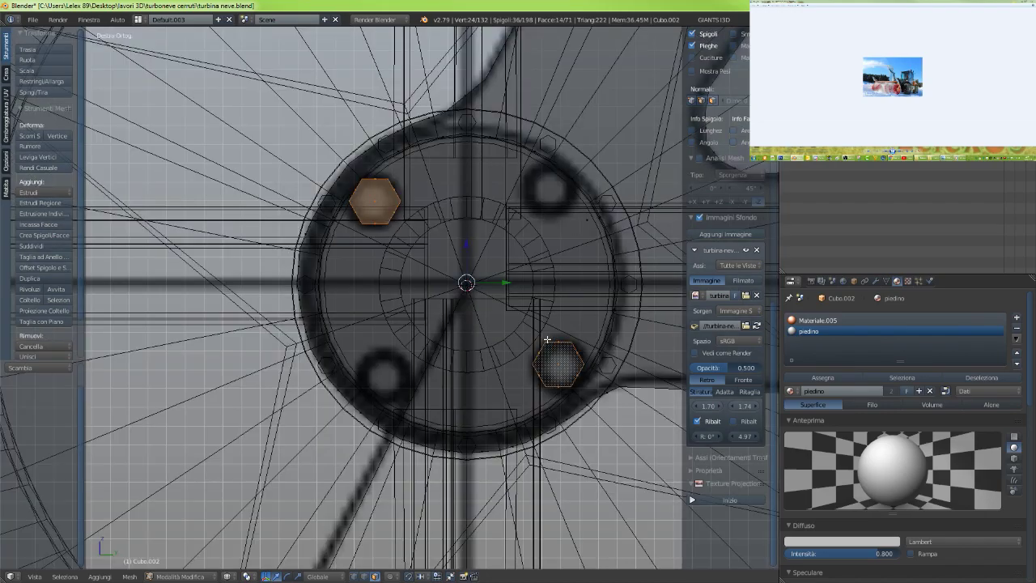
scroll(547, 340, up, 1)
key(shift+d)
key(r)
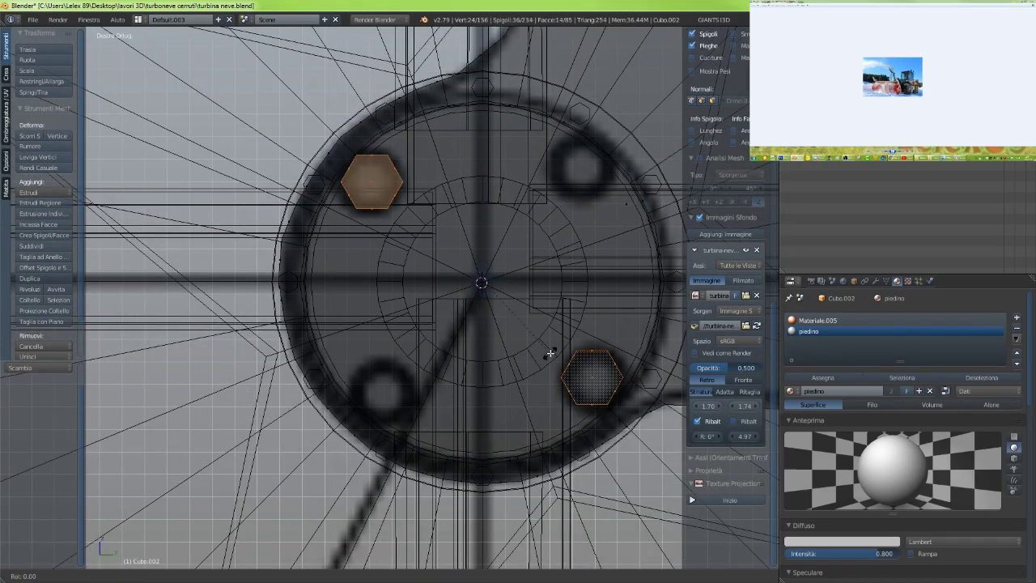
key(x)
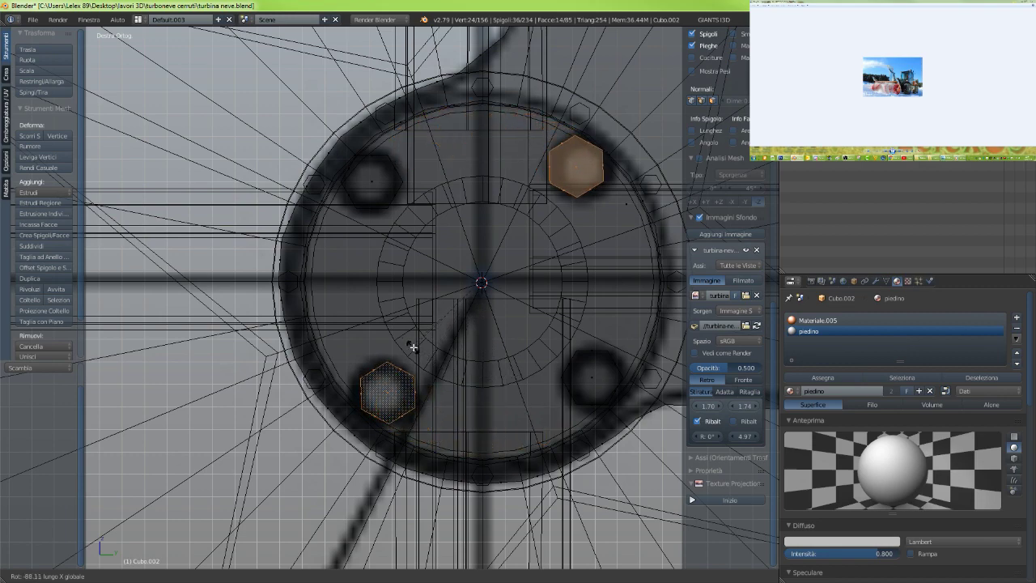
text(90)
key(Return)
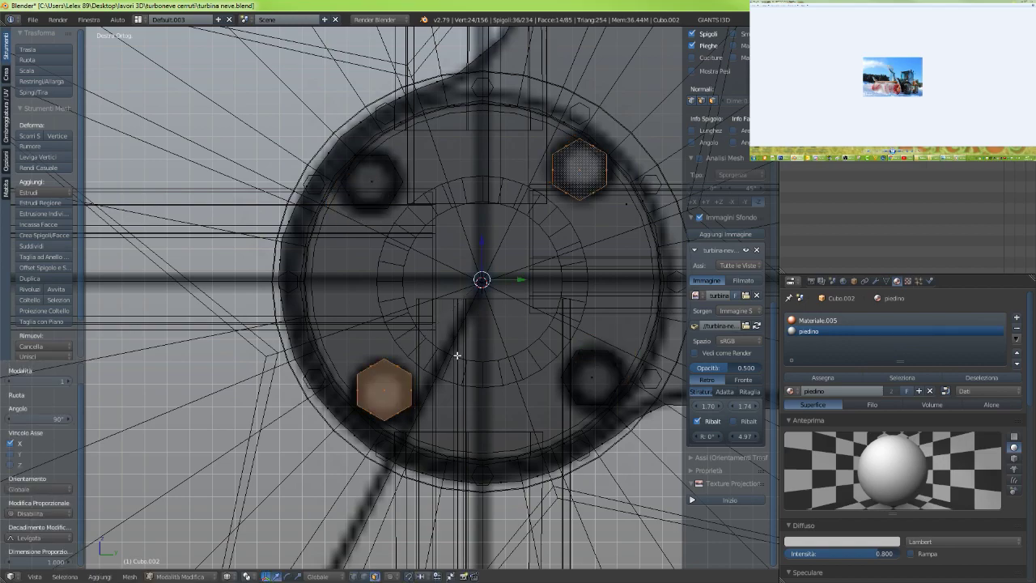
Return to solid shading, leave Edit Mode and examine the four bolt heads on the bracket's hub disc
scroll(456, 354, down, 3)
key(z)
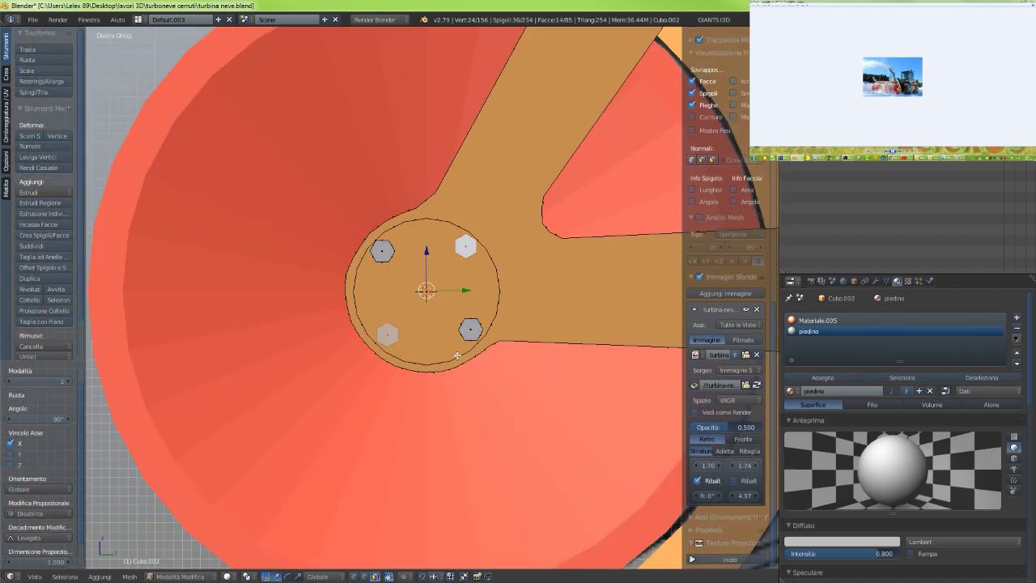
mouse_move(456, 355)
middle_down()
mouse_move(437, 350)
mouse_move(496, 375)
middle_up()
key(Tab)
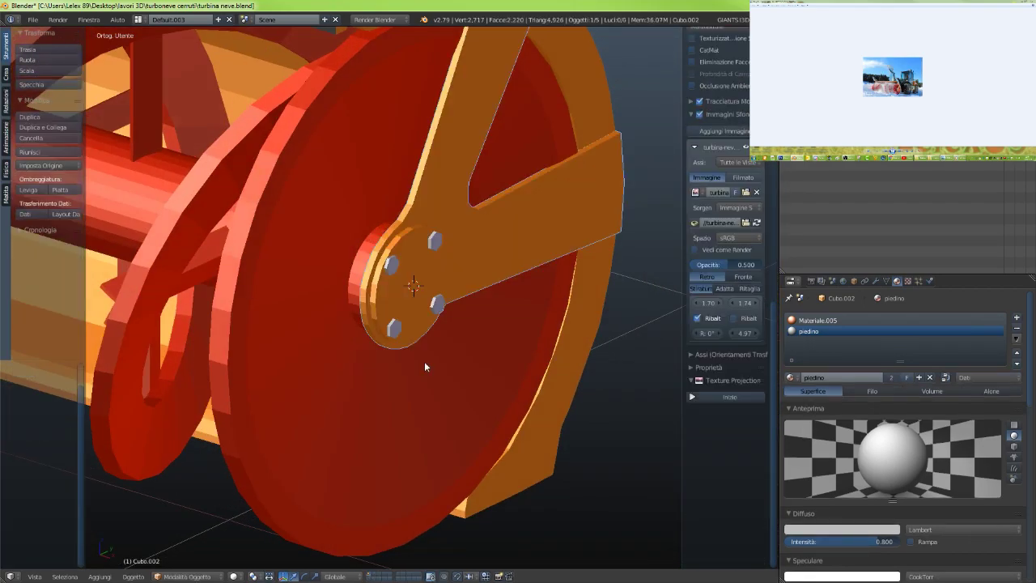
scroll(424, 361, down, 3)
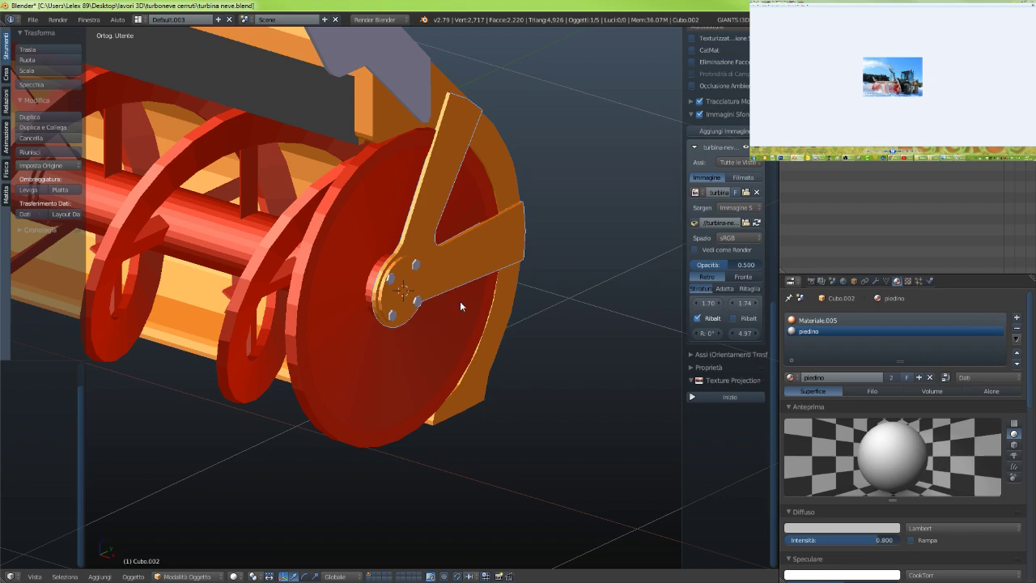
mouse_move(460, 301)
middle_down()
mouse_move(454, 280)
mouse_move(377, 272)
mouse_move(418, 271)
middle_up()
key(Tab)
key(Tab)
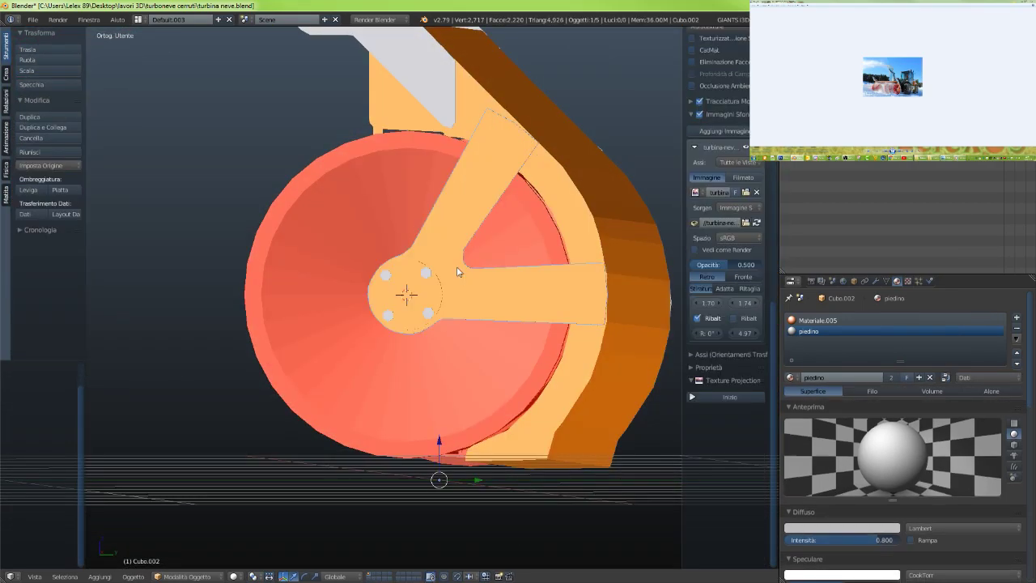
Compare the hub bolts and side bracket with the reference image in right wireframe view
key(KP_3)
key(z)
scroll(458, 272, up, 7)
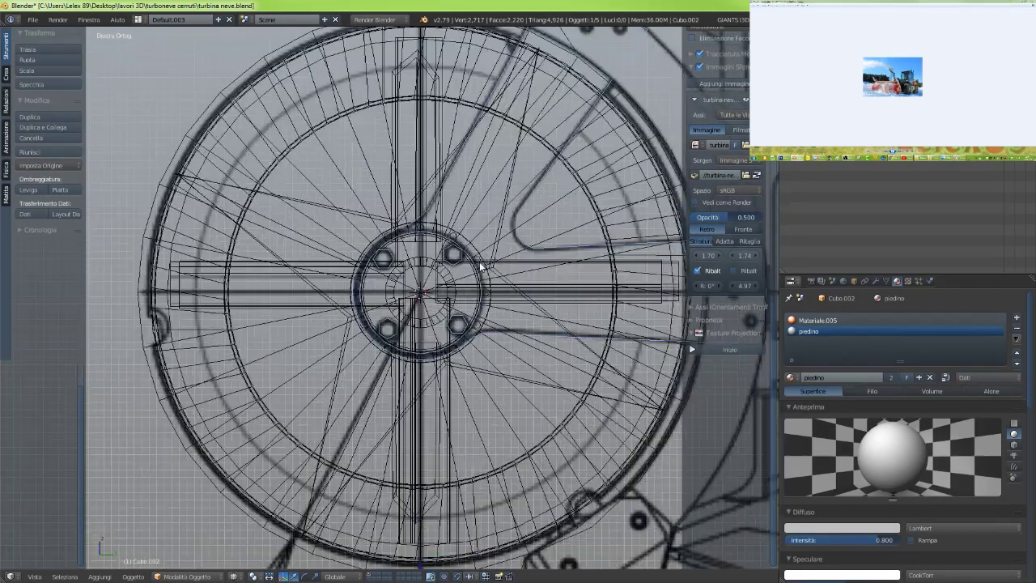
scroll(380, 274, down, 7)
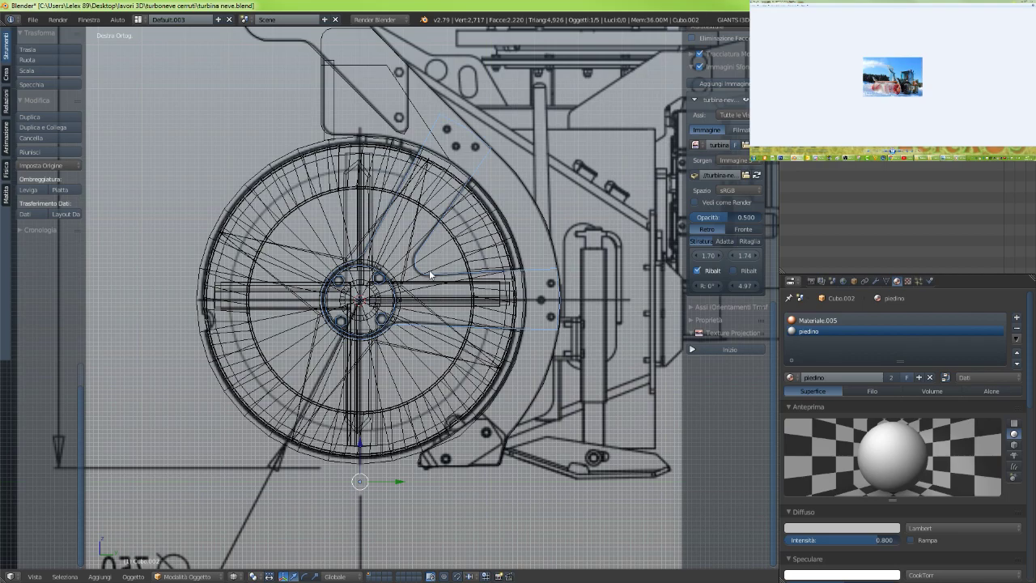
scroll(371, 315, up, 5)
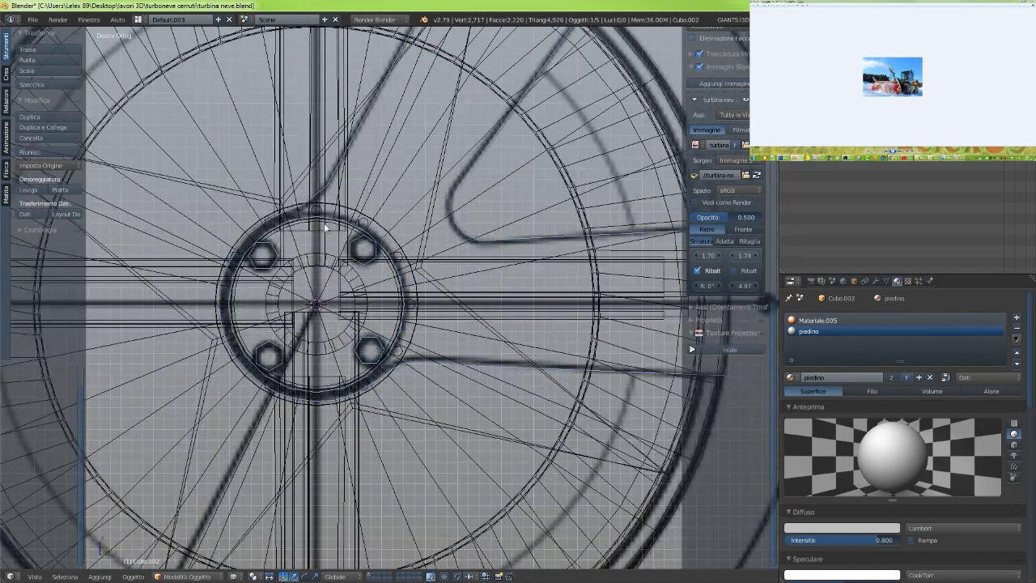
scroll(360, 268, down, 5)
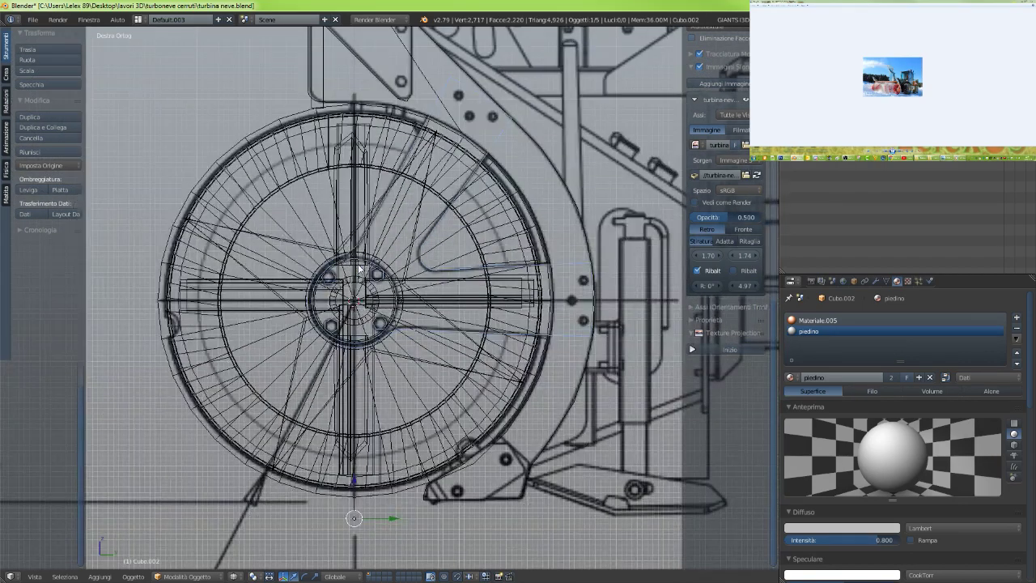
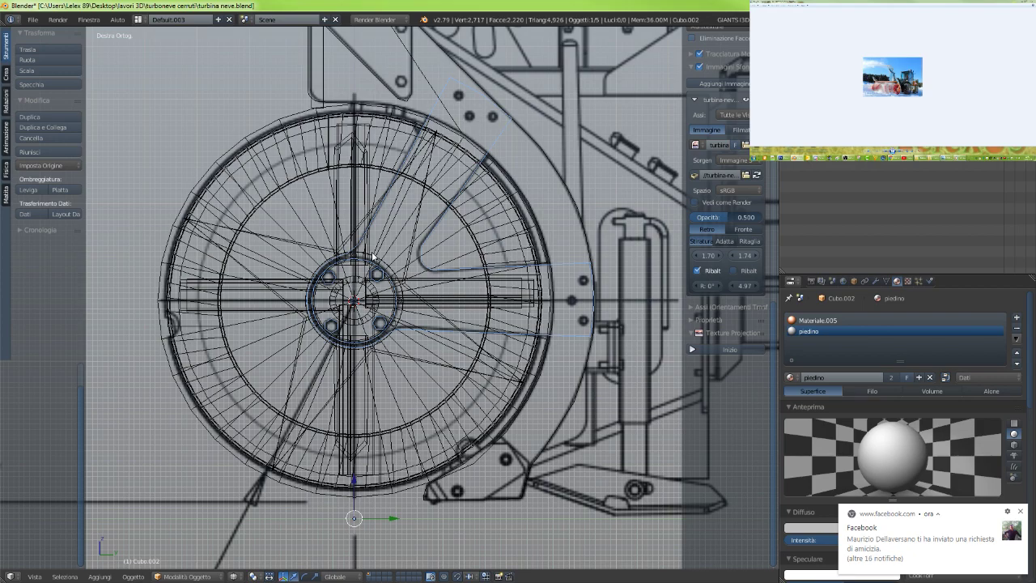
Place the 3D cursor on the lower-left of the three reference bolts on the bracket's upper arm, check it in front view and enter Edit Mode
scroll(482, 112, down, 4)
scroll(483, 112, up, 9)
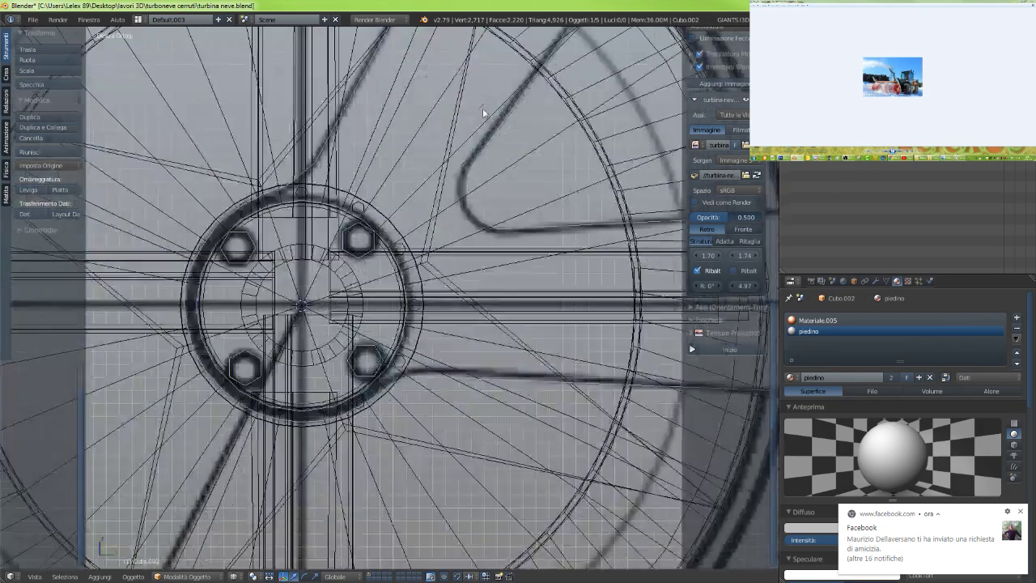
scroll(482, 108, up, 5)
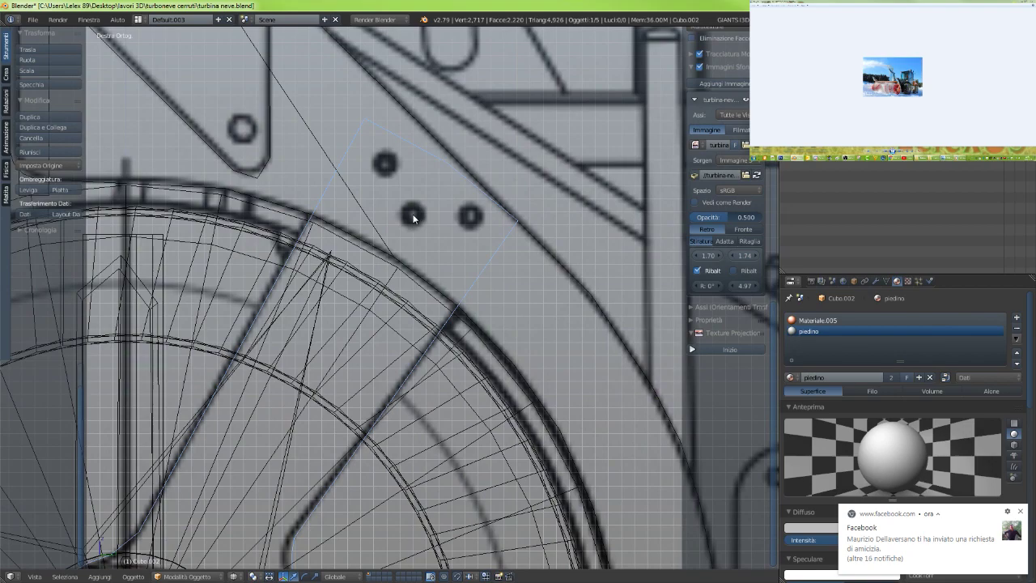
key(KP_1)
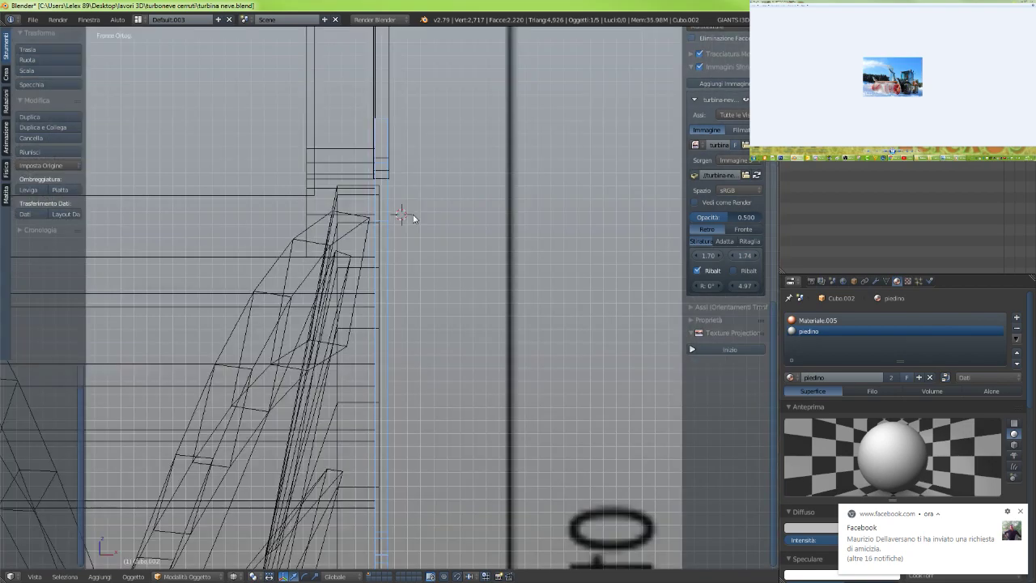
key(KP_3)
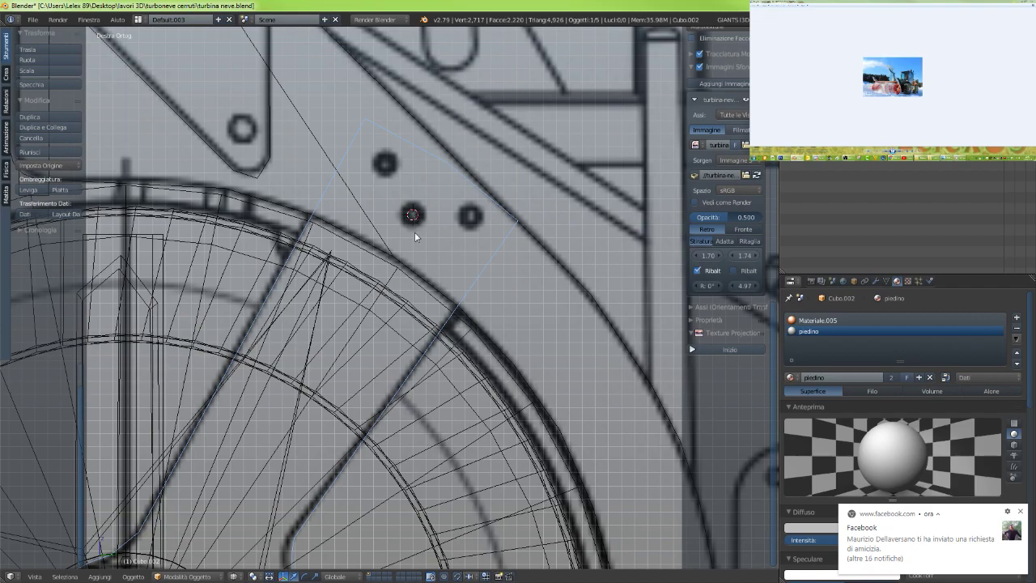
key(Tab)
scroll(414, 233, up, 2)
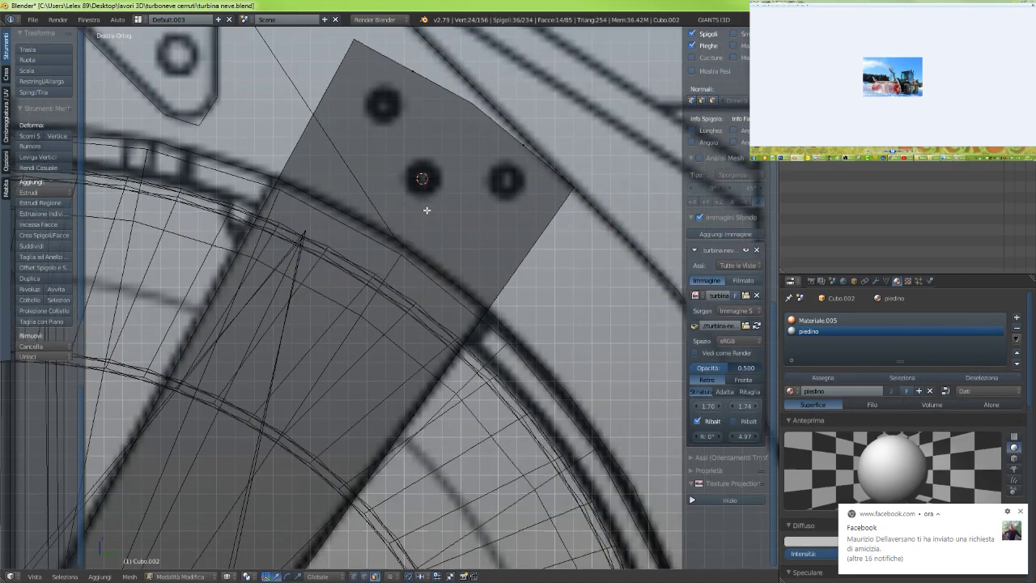
shift+middle_drag(426, 208, 398, 277)
scroll(389, 267, up, 3)
key(shift+s)
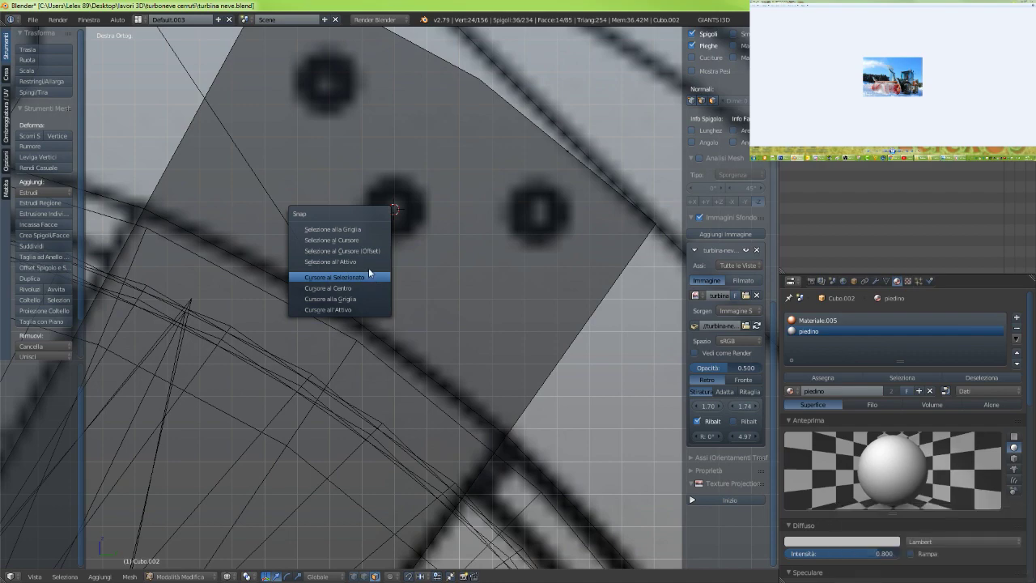
Try adding a six-sided cylinder at the 3D cursor, scaling it by 0.237 and 0.418 and rotating it 90° about Y
key(shift+a)
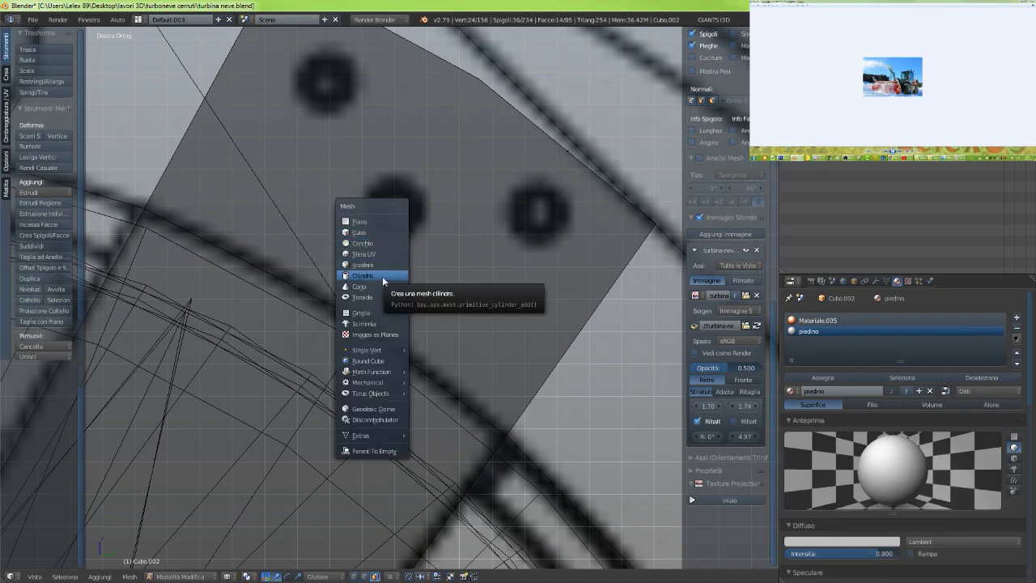
click(382, 276)
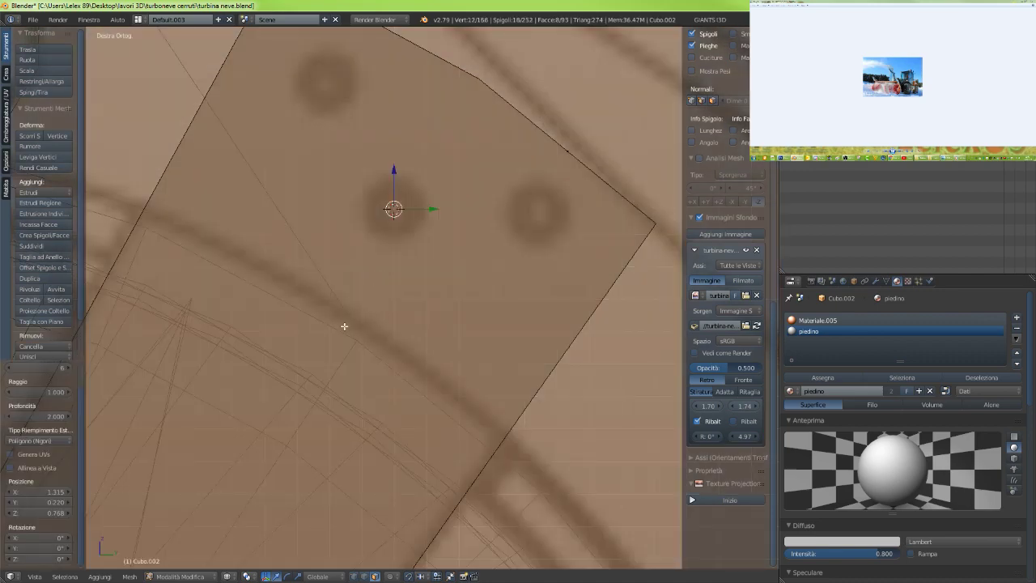
key(s)
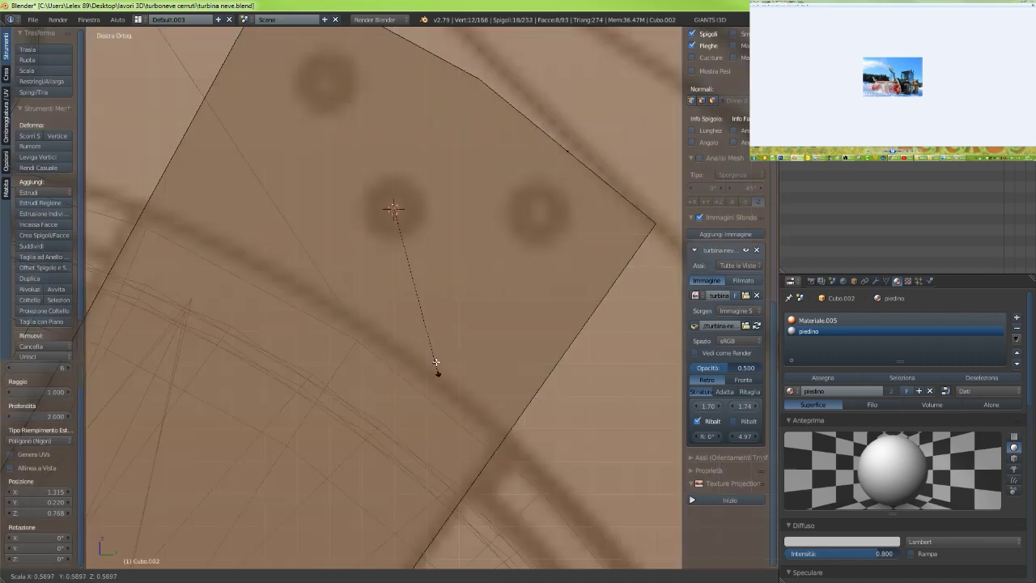
click(410, 272)
key(s)
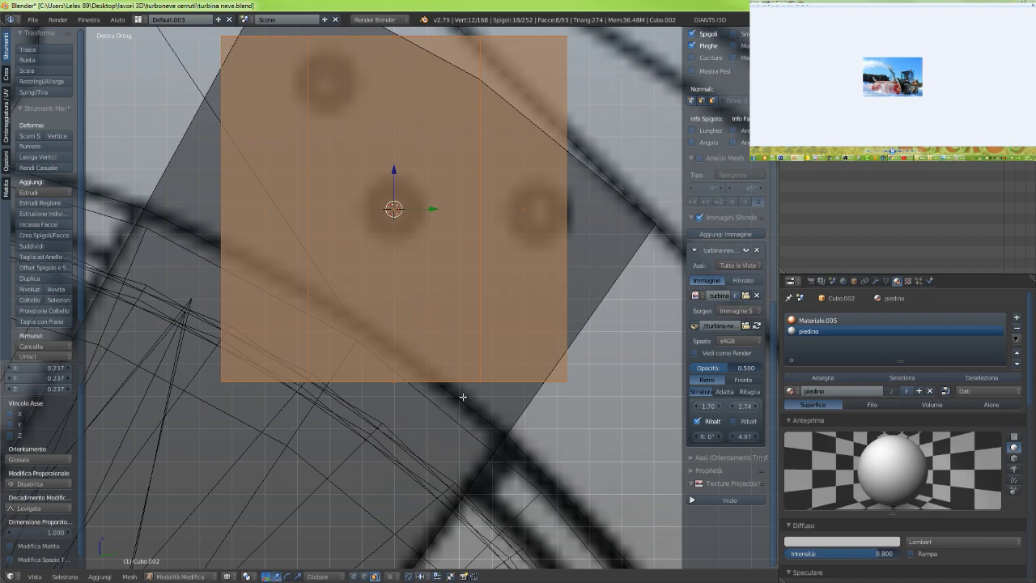
click(411, 296)
key(r)
key(y)
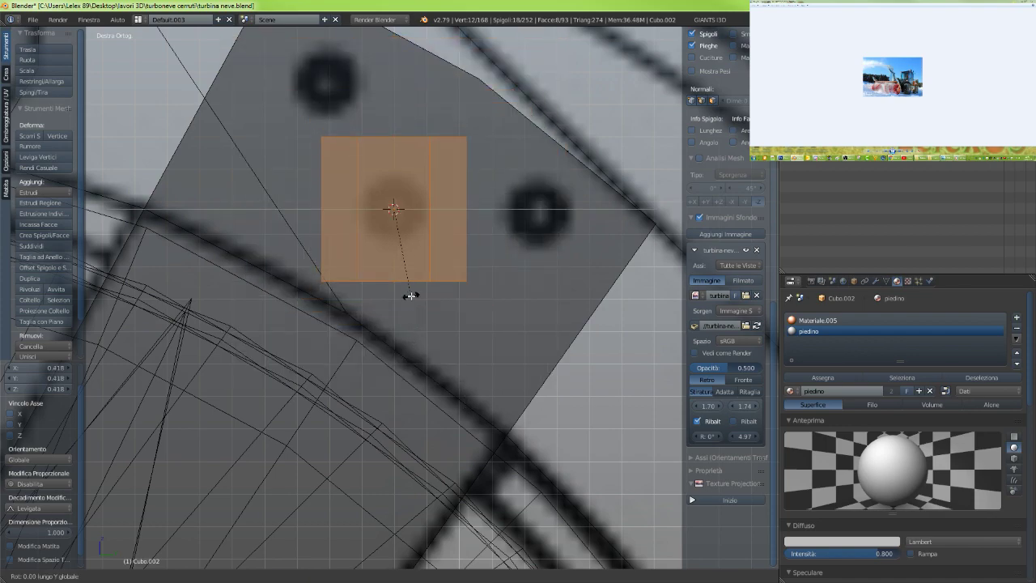
key(3)
key(0)
key(Return)
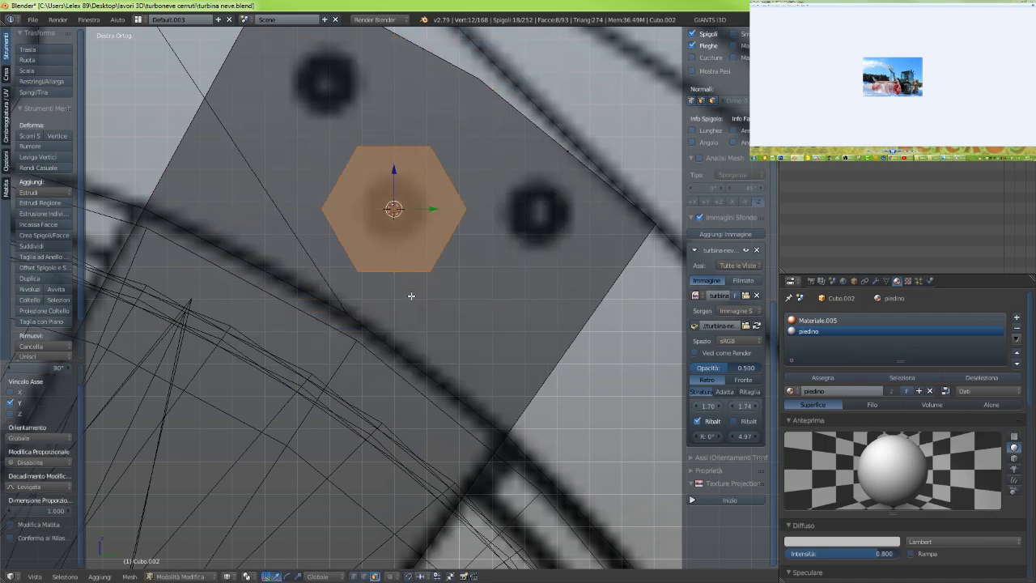
Undo the cylinder's rotation, both scalings and its creation
key(ctrl+z)
key(ctrl+z)
key(ctrl+z)
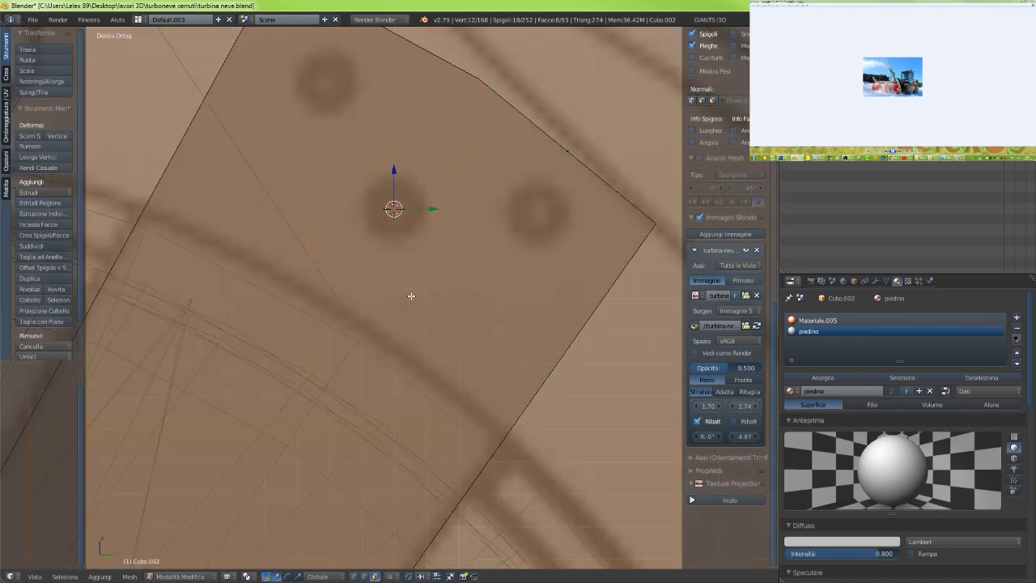
key(ctrl+z)
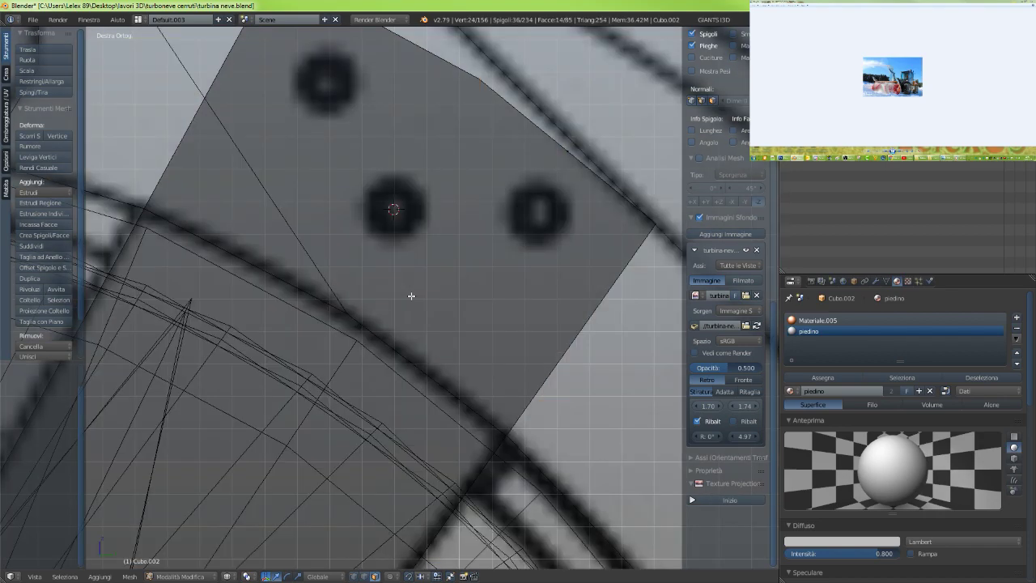
Begin adding a new mesh primitive at the 3D cursor on the bracket's upper arm
key(shift+a)
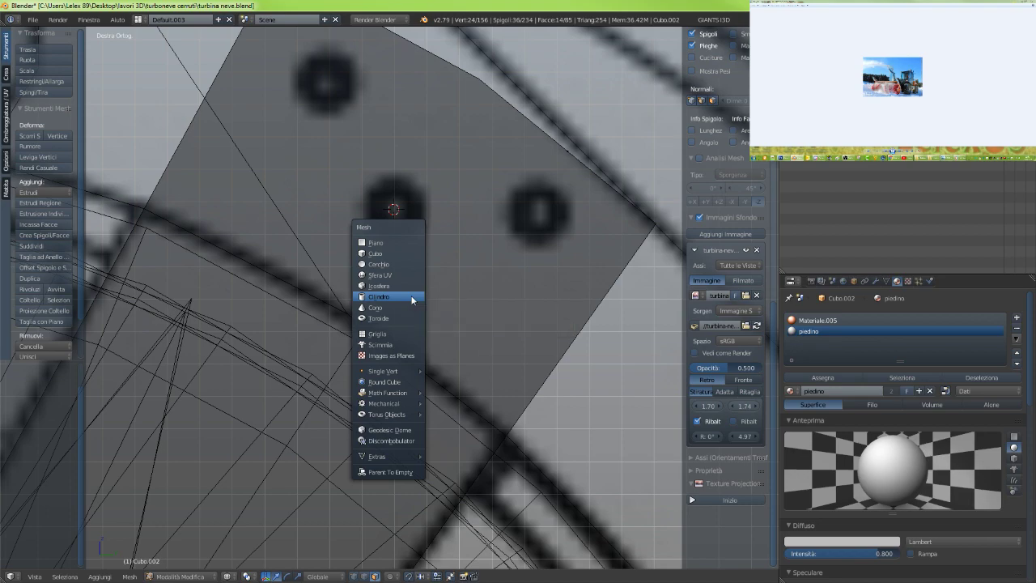
Add a 20-sided cylinder at the 3D cursor on the central bolt of the reference image
click(411, 297)
click(51, 367)
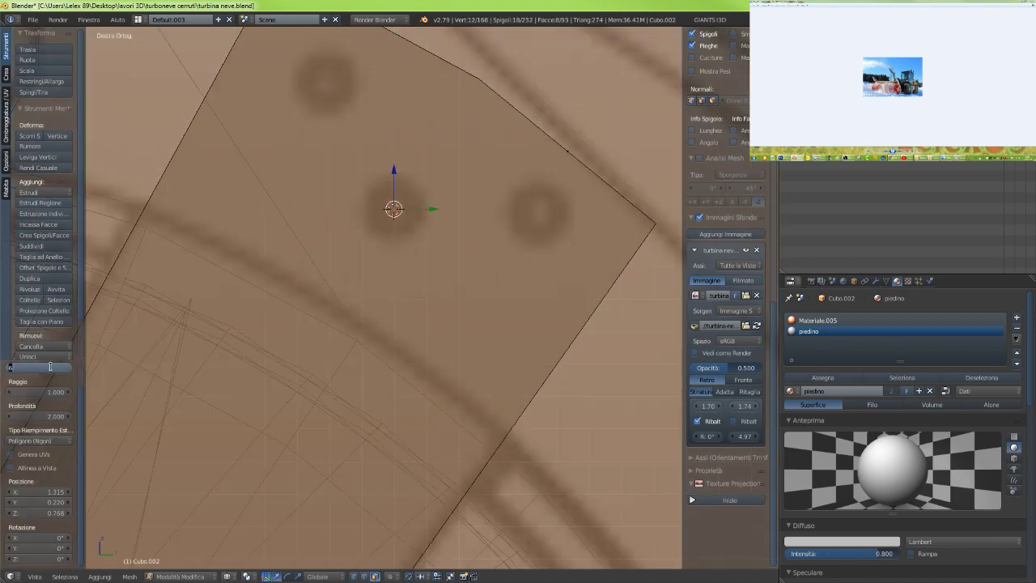
text(20)
key(Return)
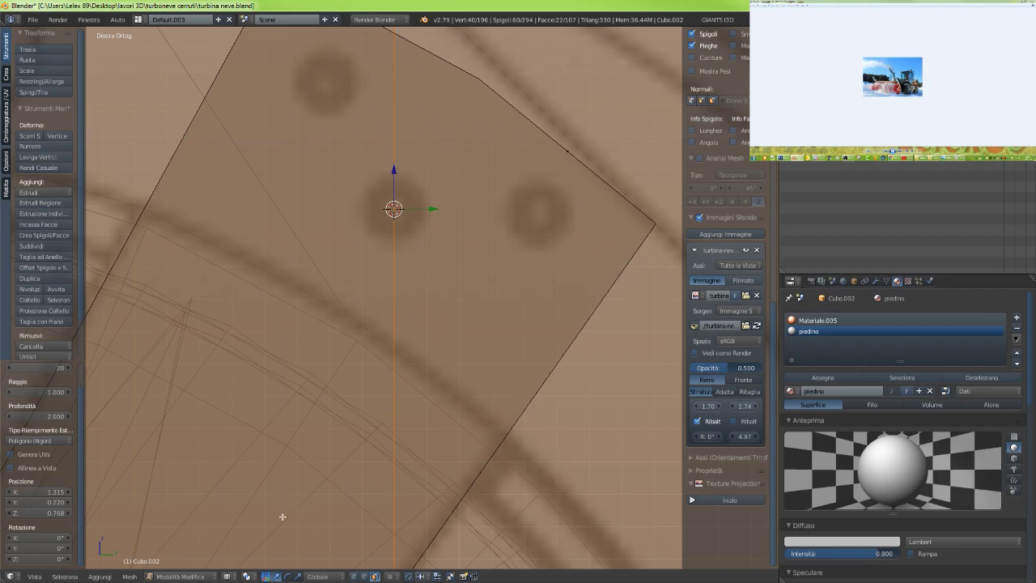
Rotate the cylinder 90° about Y and scale it down to match the bolt circle in the reference image
key(s)
click(352, 289)
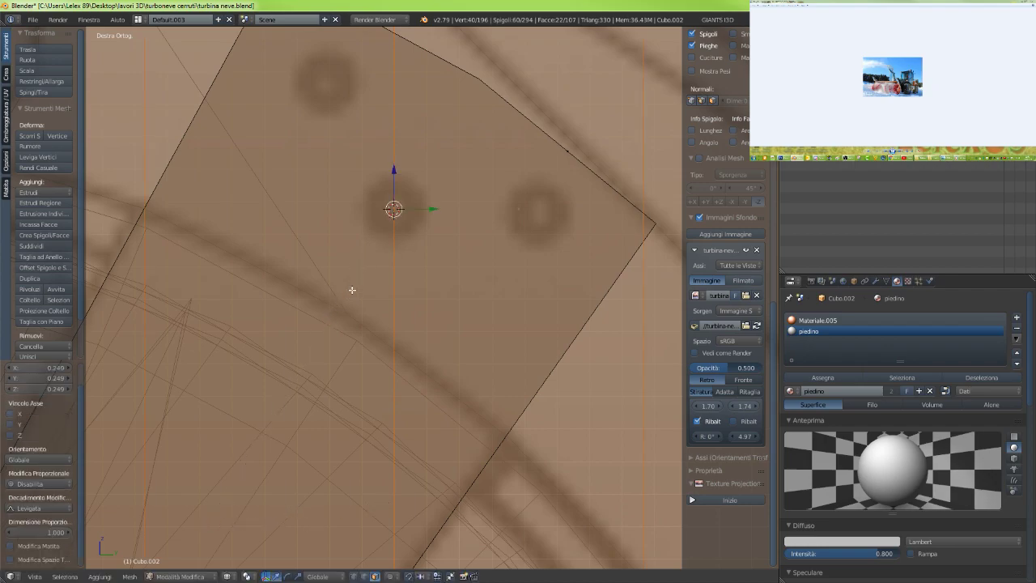
key(s)
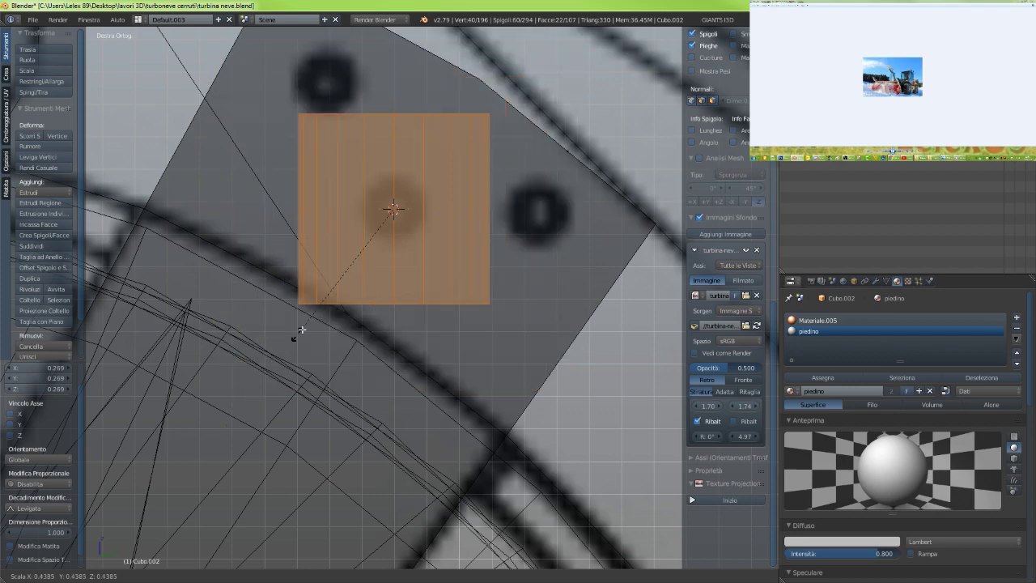
click(335, 279)
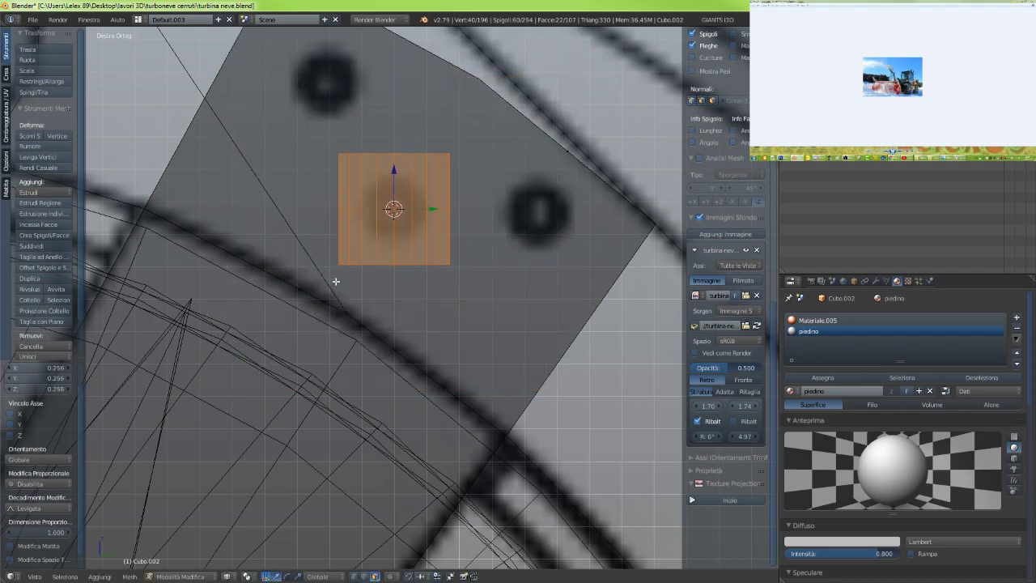
text(ry90)
key(Return)
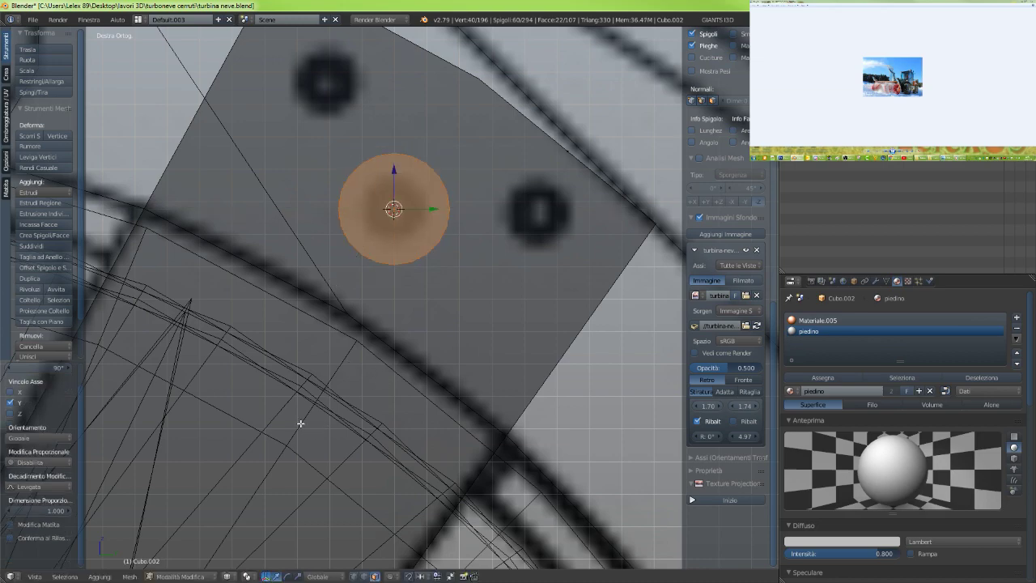
key(s)
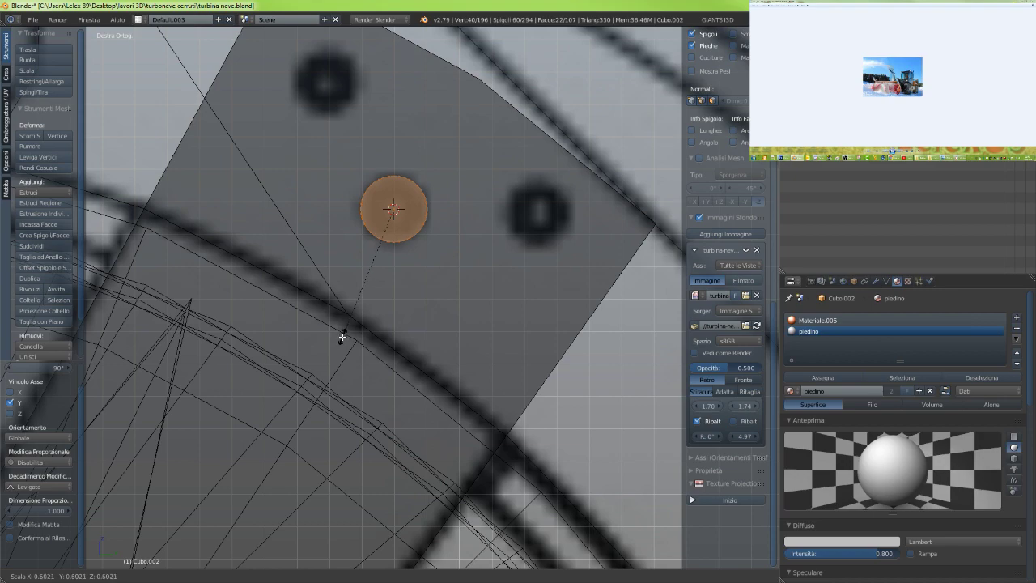
click(340, 343)
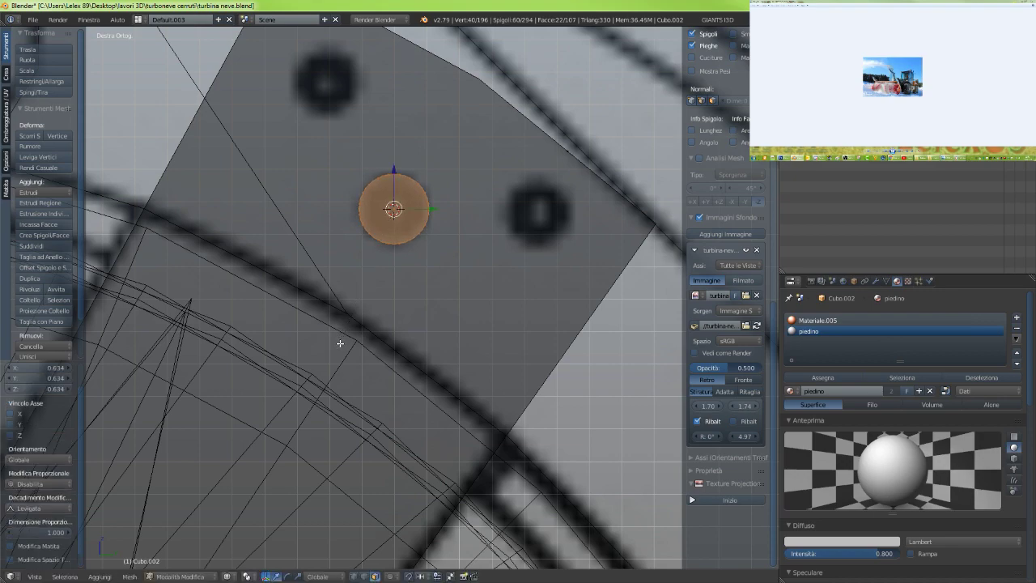
Flatten the cylinder along X to about 0.43 of its thickness
middle_drag(340, 344, 449, 375)
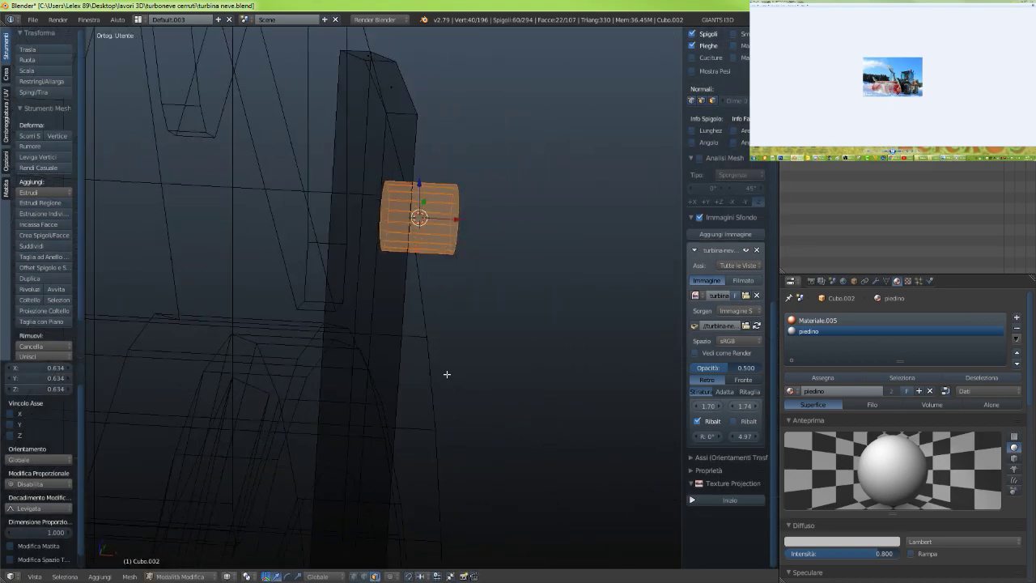
scroll(444, 370, up, 4)
key(s)
key(x)
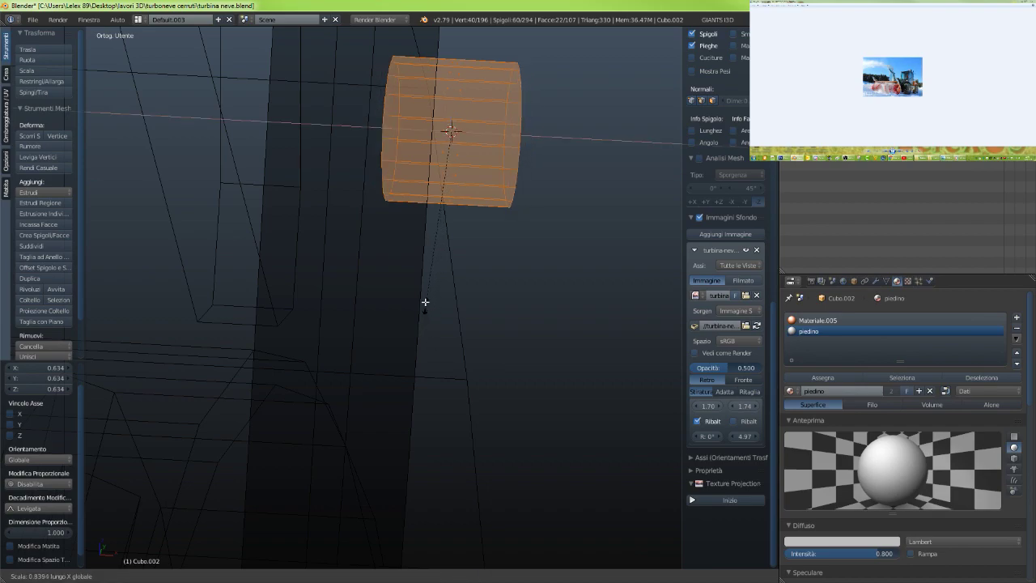
click(435, 220)
Delete the cylinder's end-cap face on the plate side
middle_drag(457, 252, 428, 176)
right_click(420, 129)
click(420, 128)
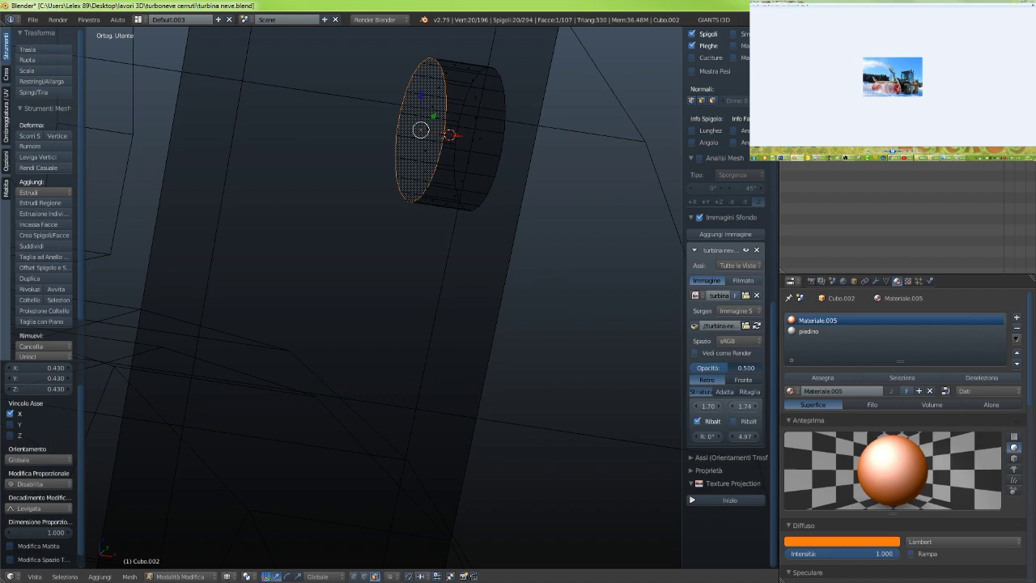
key(x)
click(397, 212)
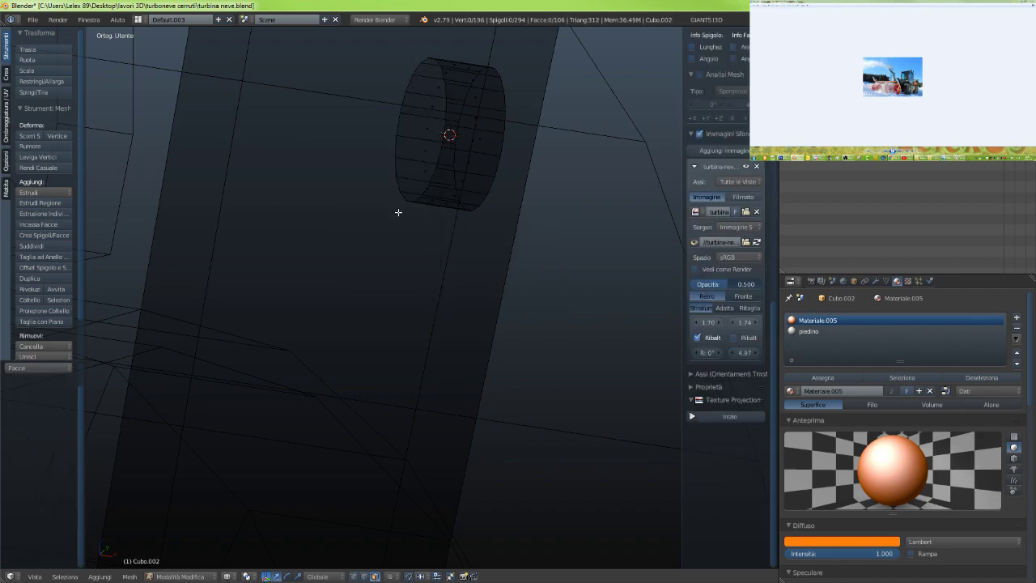
Snap the 3D cursor to the centre of the cylinder's outer end face
key(f)
middle_drag(478, 139, 429, 199)
scroll(431, 212, up, 4)
scroll(430, 212, down, 2)
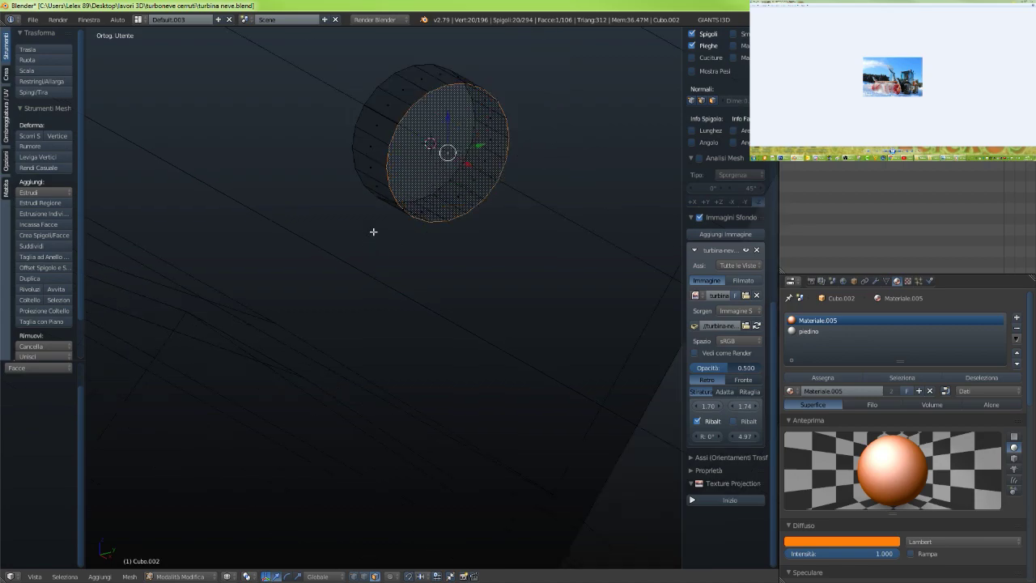
key(shift+s)
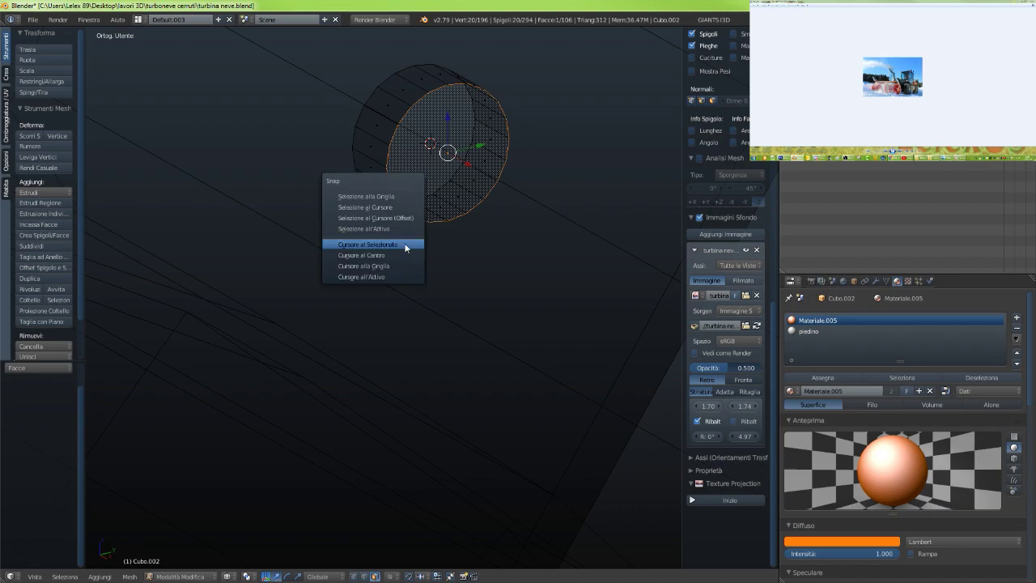
click(405, 244)
Add a second cylinder with 6 sides at the 3D cursor
key(shift+a)
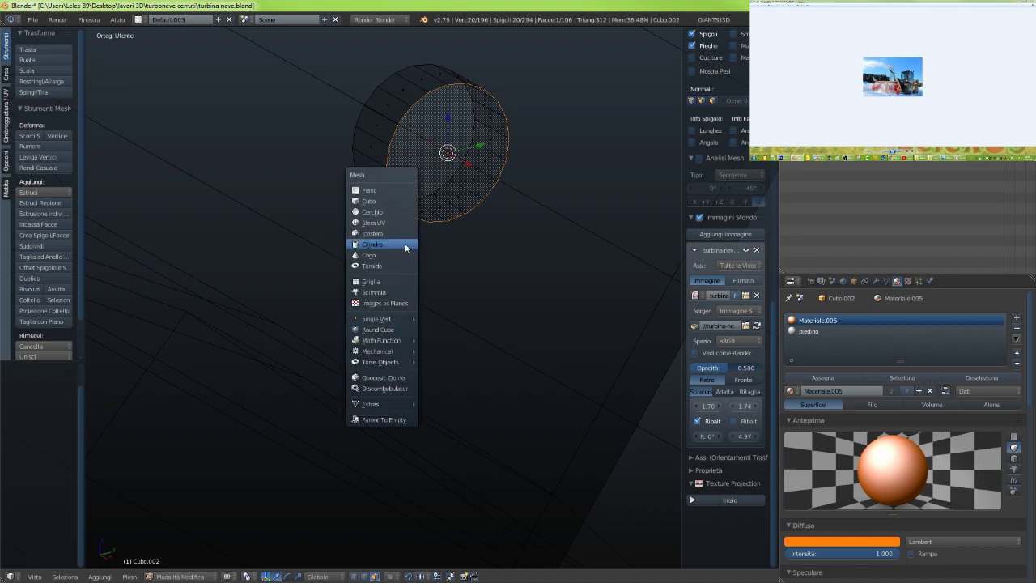
click(382, 243)
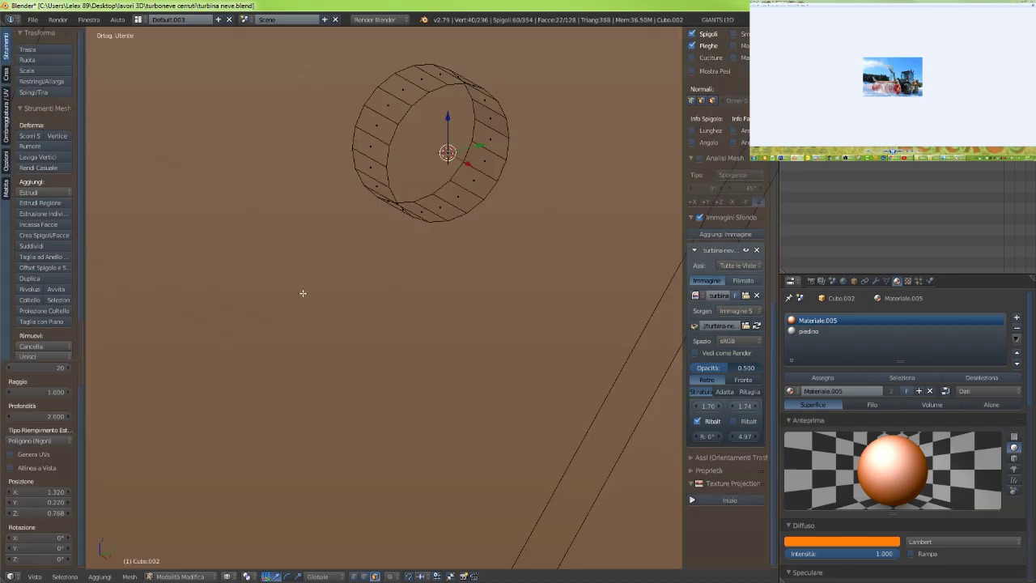
click(53, 366)
text(8)
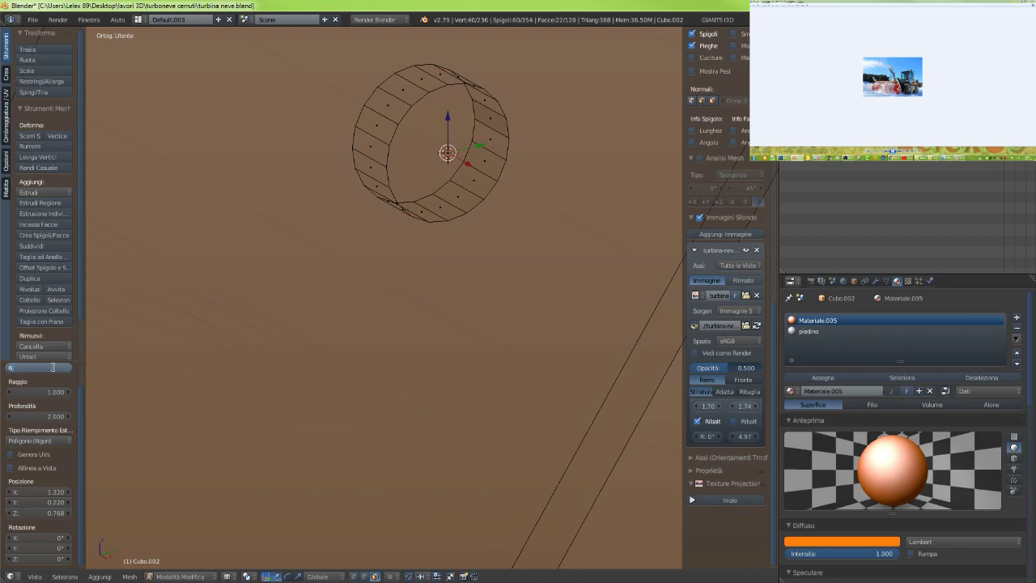
key(Return)
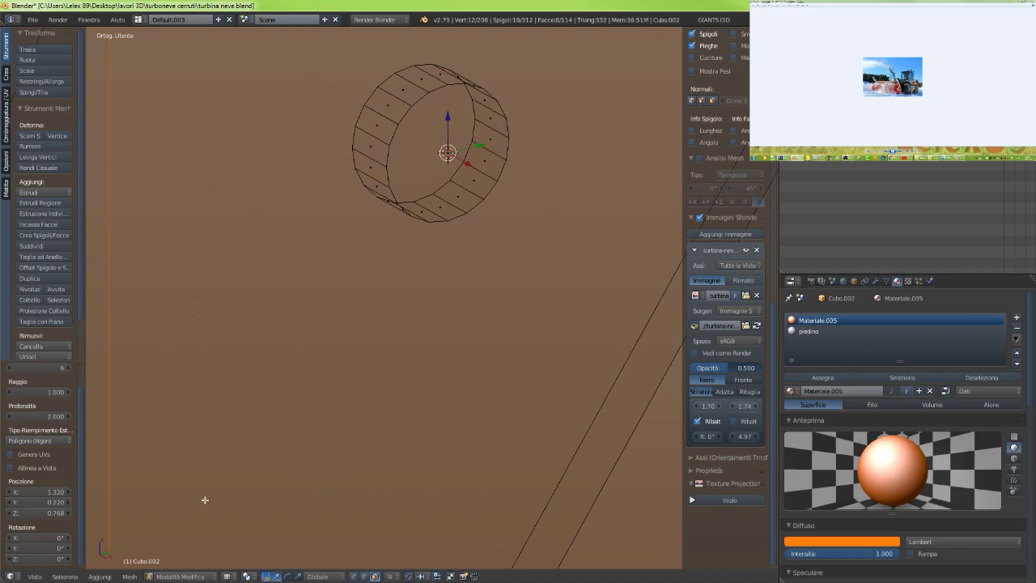
Scale the six-sided cylinder down in several passes until it is only slightly wider than the bolt head
key(s)
click(351, 327)
key(s)
click(383, 262)
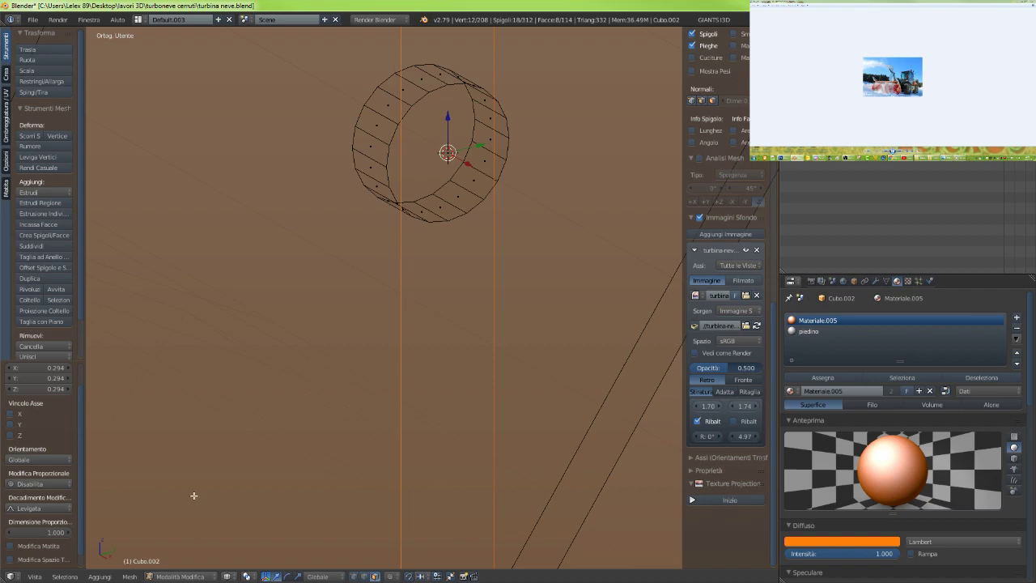
key(s)
click(390, 283)
key(s)
click(370, 297)
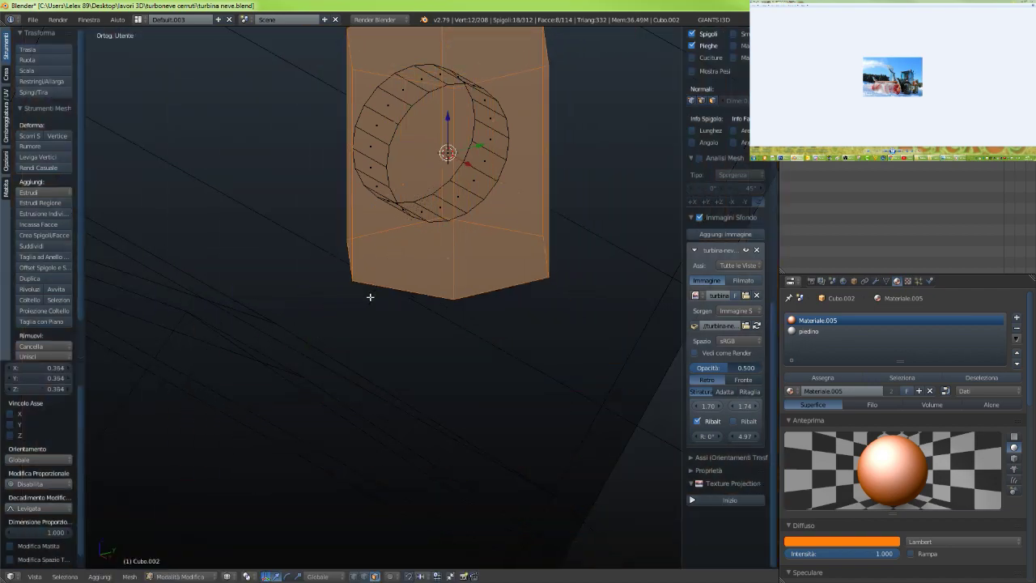
Rotate the hexagonal prism 90° about Y and scale it to about 0.302 so it fits inside the bolt head's face
key(r)
key(y)
key(9)
key(0)
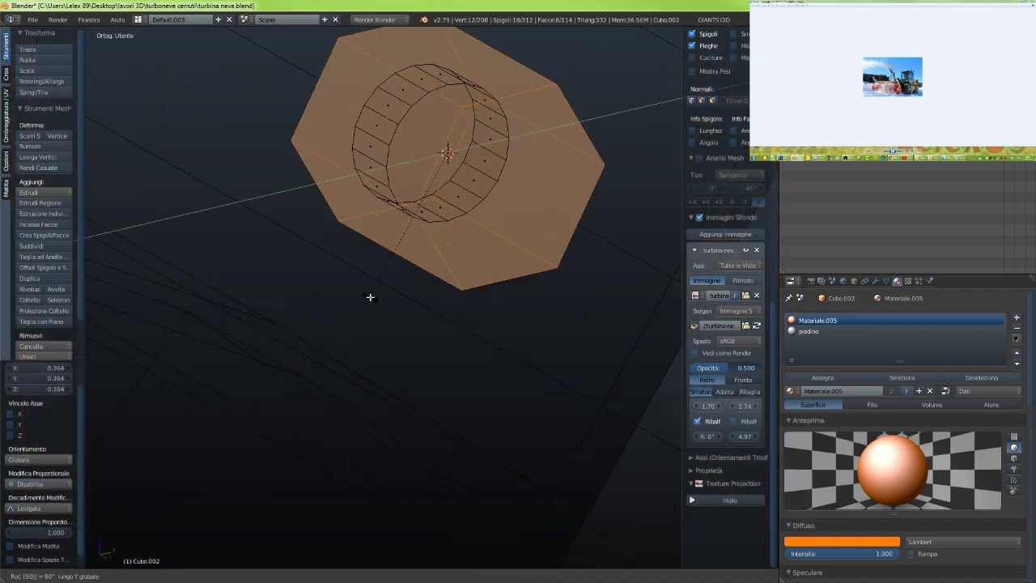
key(Return)
key(s)
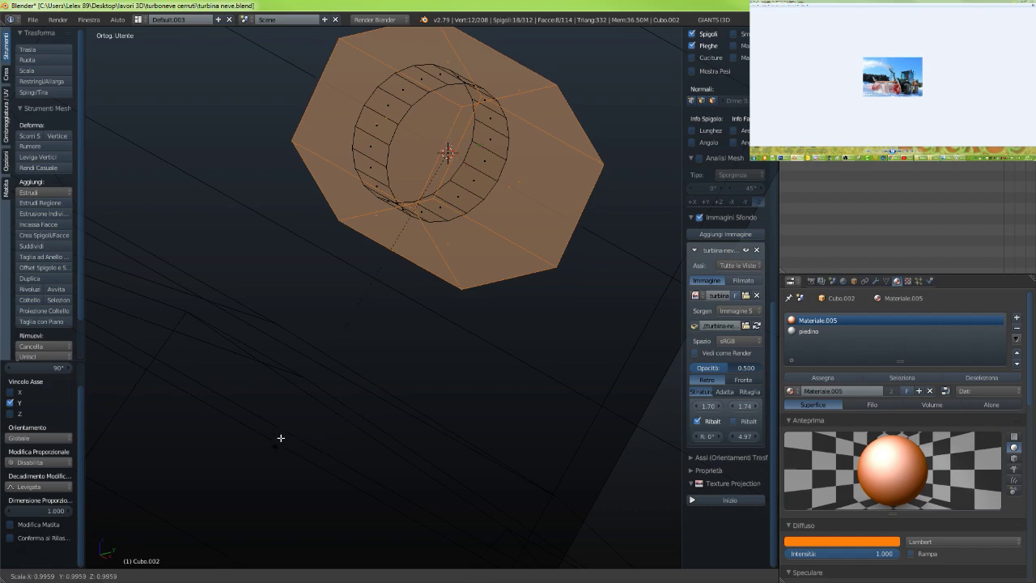
click(416, 248)
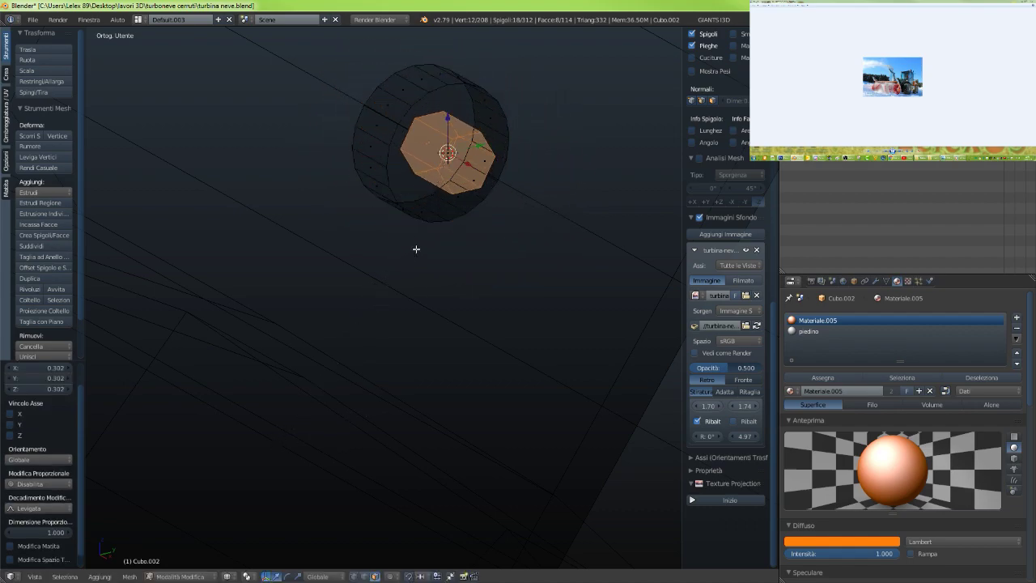
Cut the hexagonal prism out of the bolt head with a boolean Difference to form a hex socket
key(z)
mouse_move(416, 248)
middle_down()
mouse_move(390, 238)
mouse_move(424, 319)
mouse_move(470, 296)
mouse_move(467, 308)
middle_up()
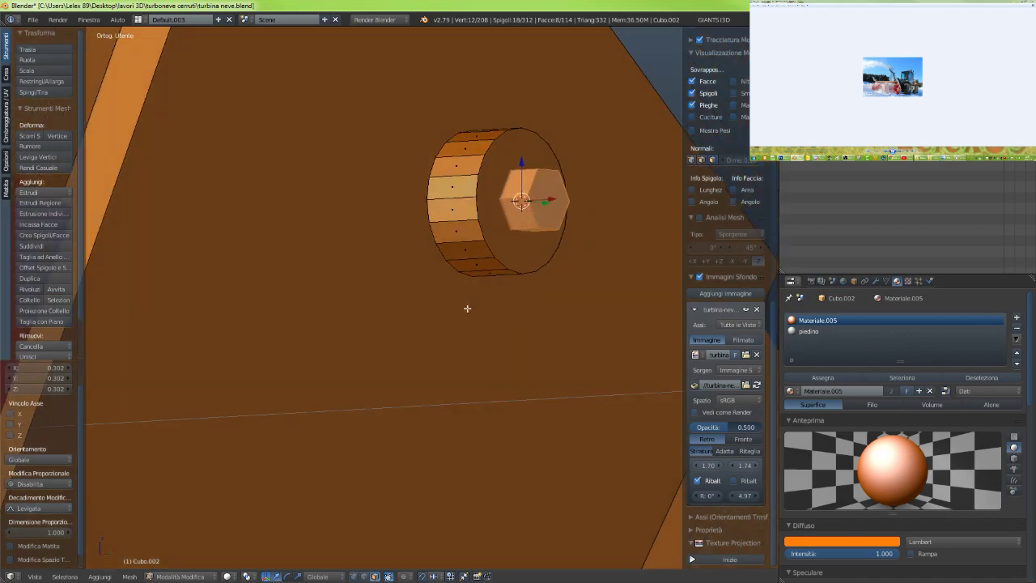
shift+middle_drag(515, 284, 317, 391)
scroll(284, 393, up, 2)
key(z)
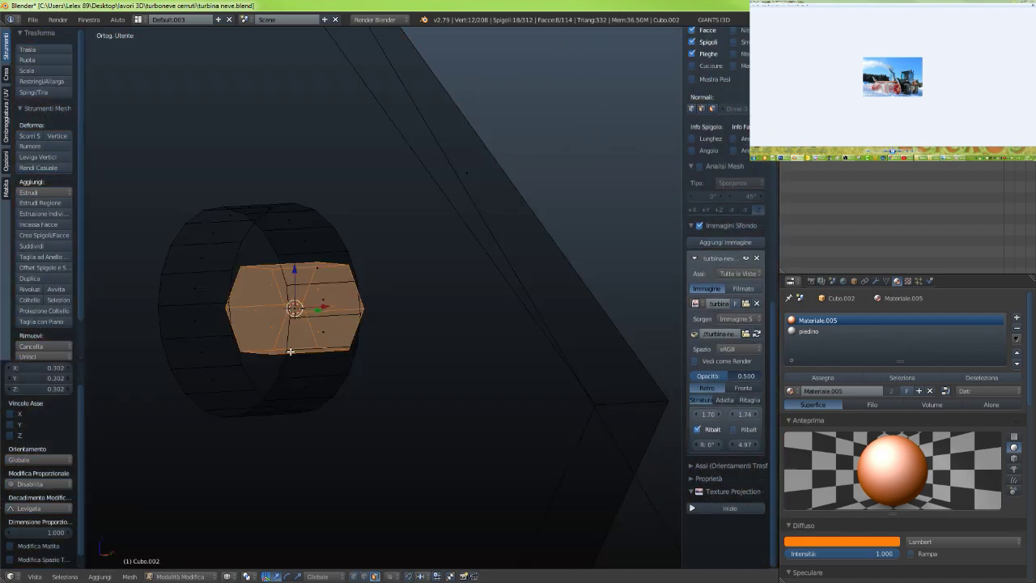
key(z)
middle_drag(290, 354, 208, 385)
key(z)
key(w)
click(244, 383)
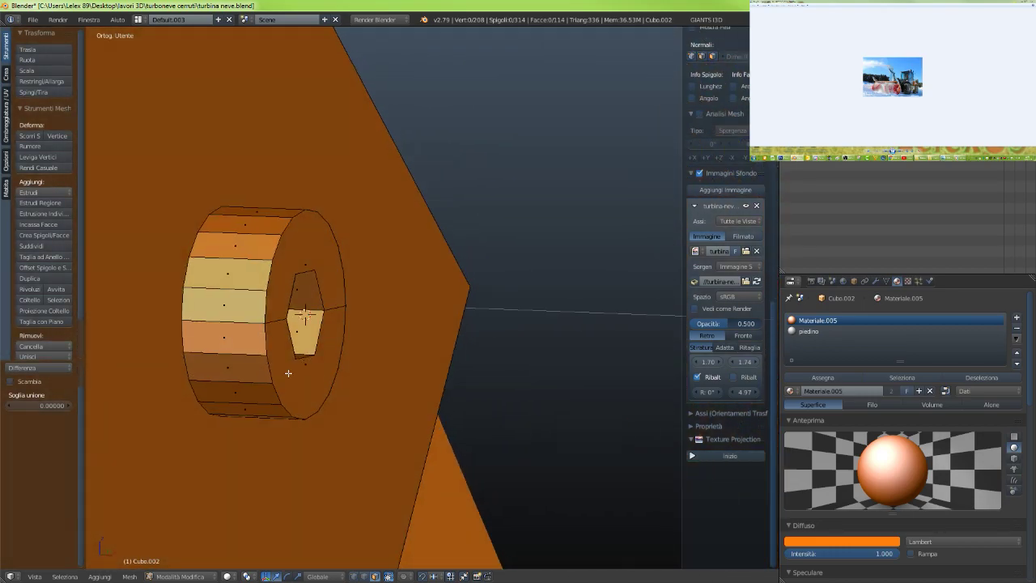
Scale the bolt head's rear edge loop to about 0.377 and move it about 0.002 along X toward the outer face
click(363, 576)
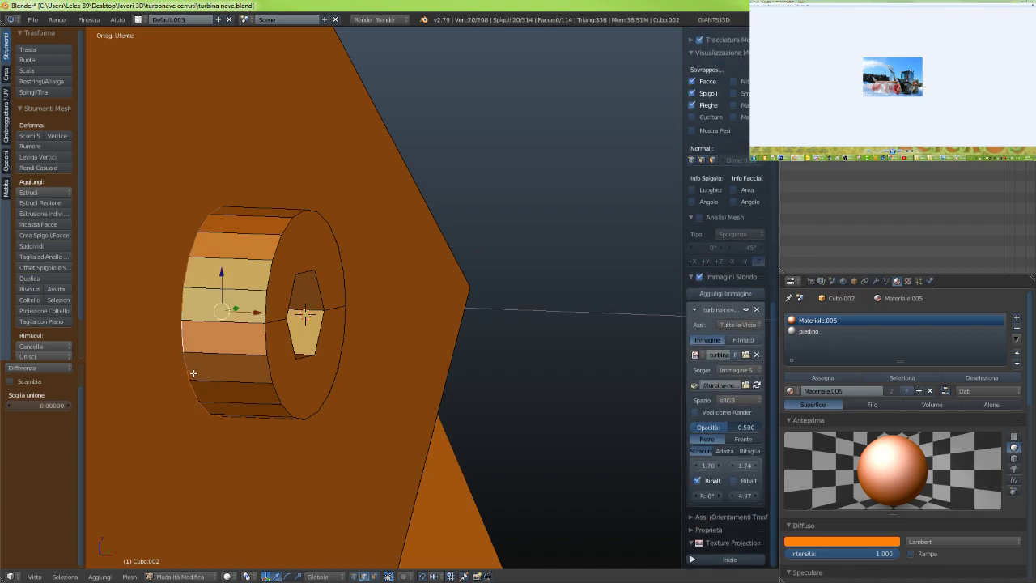
key(s)
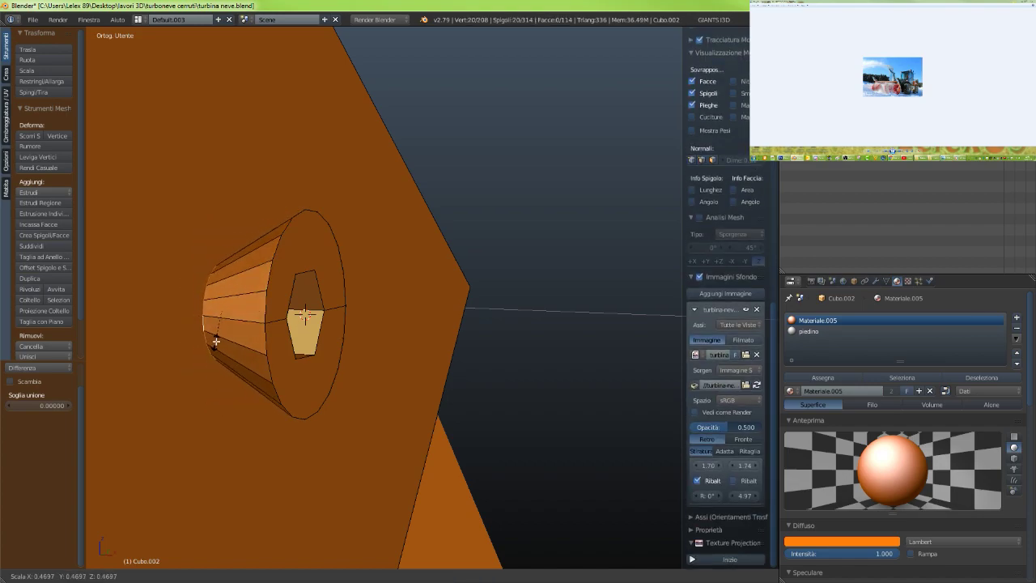
click(217, 336)
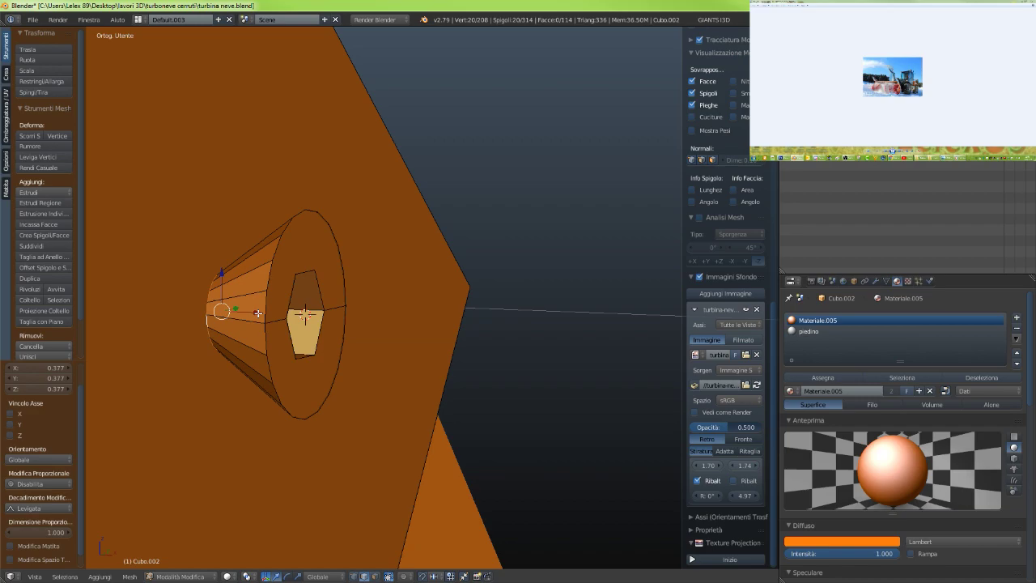
key(g)
key(x)
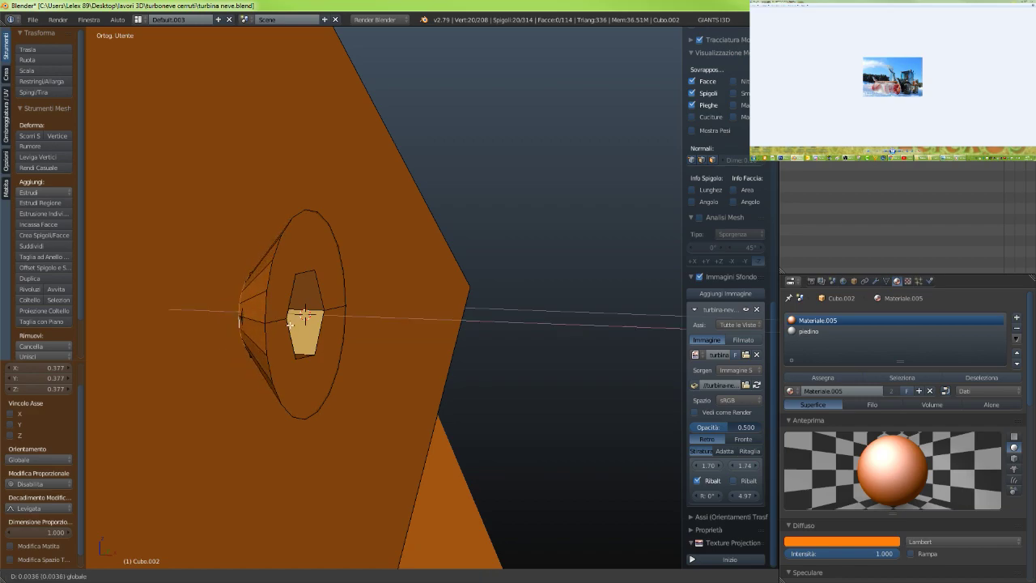
click(280, 321)
Move the bottom face of the hex socket about 0.002 along X to make the recess shallower
middle_drag(283, 322, 247, 317)
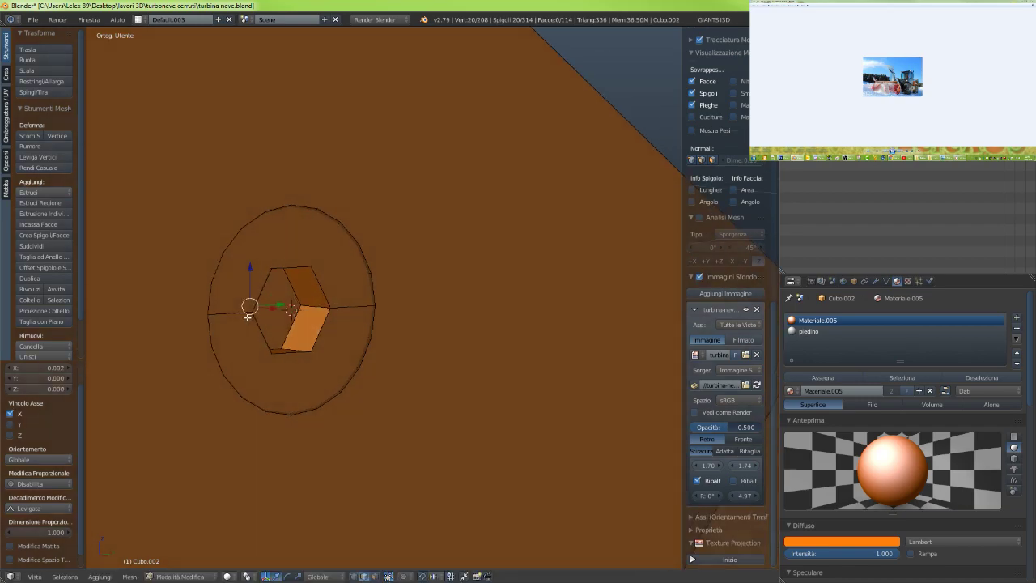
click(374, 575)
right_click(279, 305)
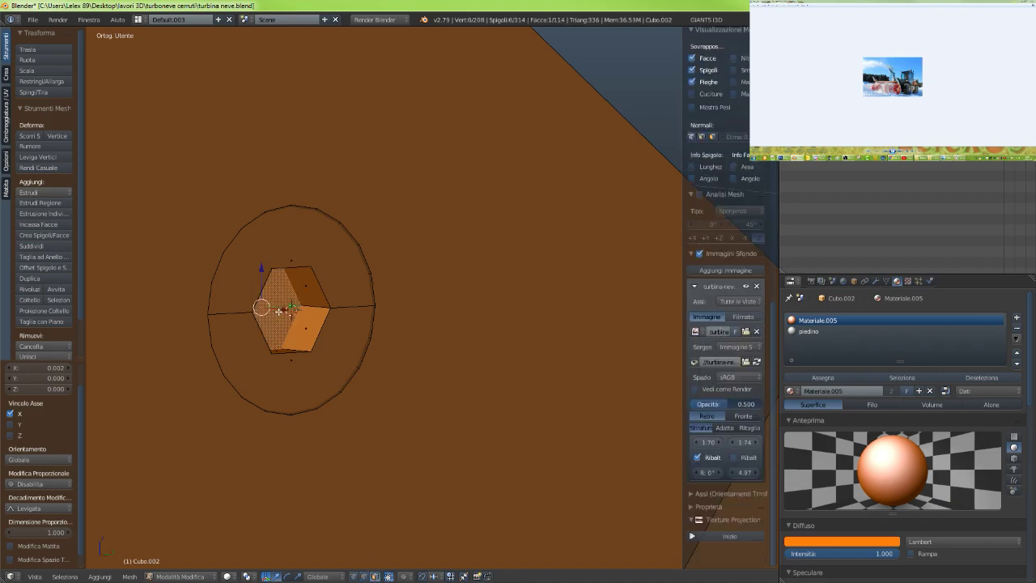
key(g)
key(x)
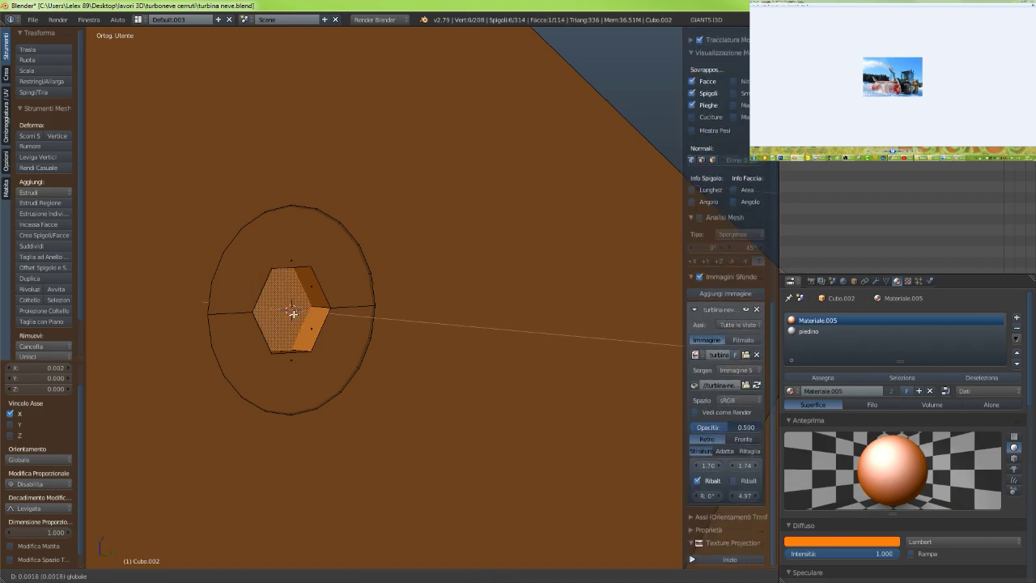
click(294, 315)
Move the bolt head's rear edge loop about 0.003 along X toward the outer face to make the head thinner
middle_drag(293, 315, 356, 338)
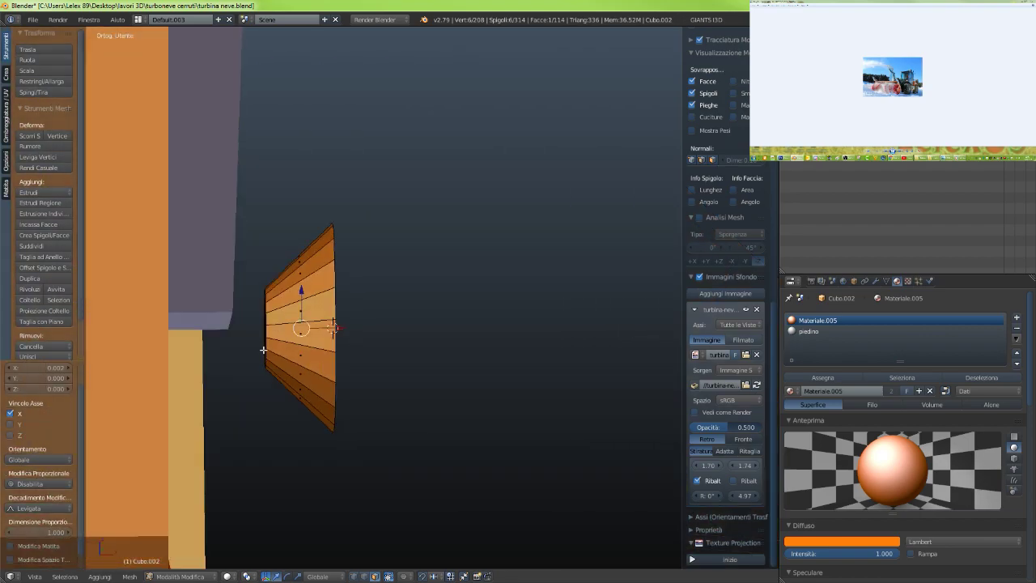
click(364, 577)
alt+right_click(267, 329)
key(g)
key(x)
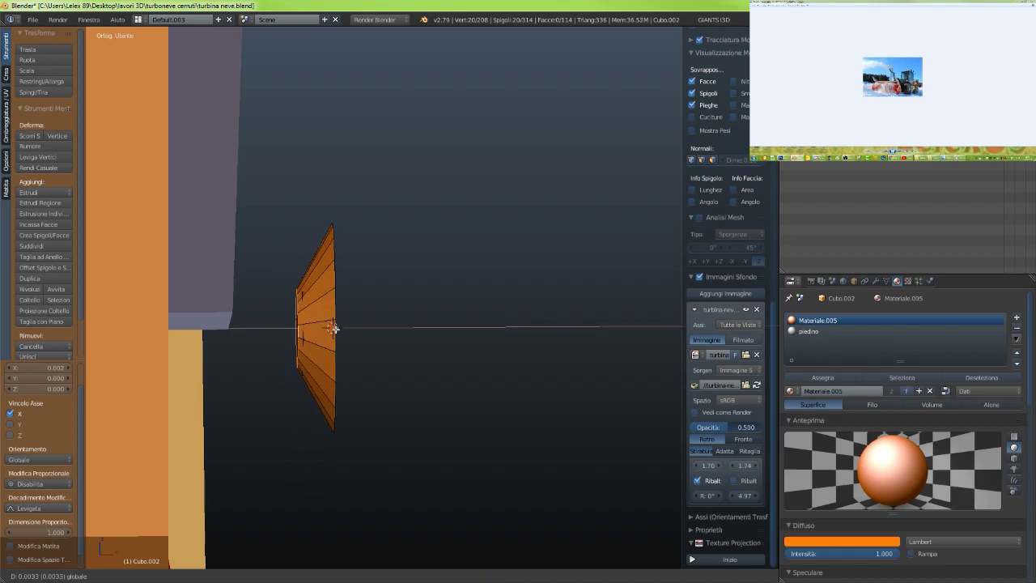
click(330, 328)
scroll(331, 328, down, 3)
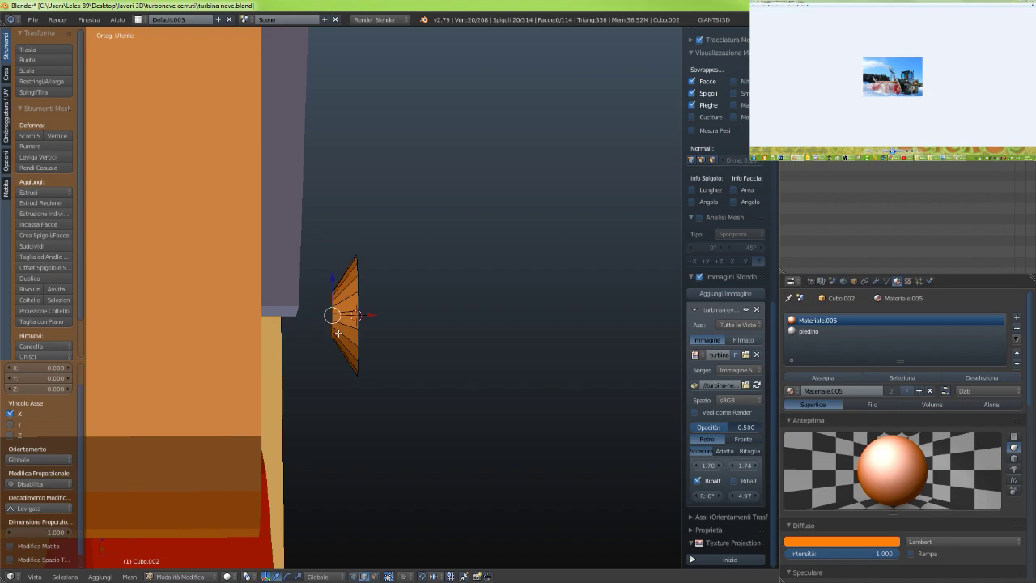
Select all of the bolt head's geometry, including hidden faces, and assign the piedino material to it
mouse_move(335, 328)
middle_down()
mouse_move(315, 328)
mouse_move(330, 333)
middle_up()
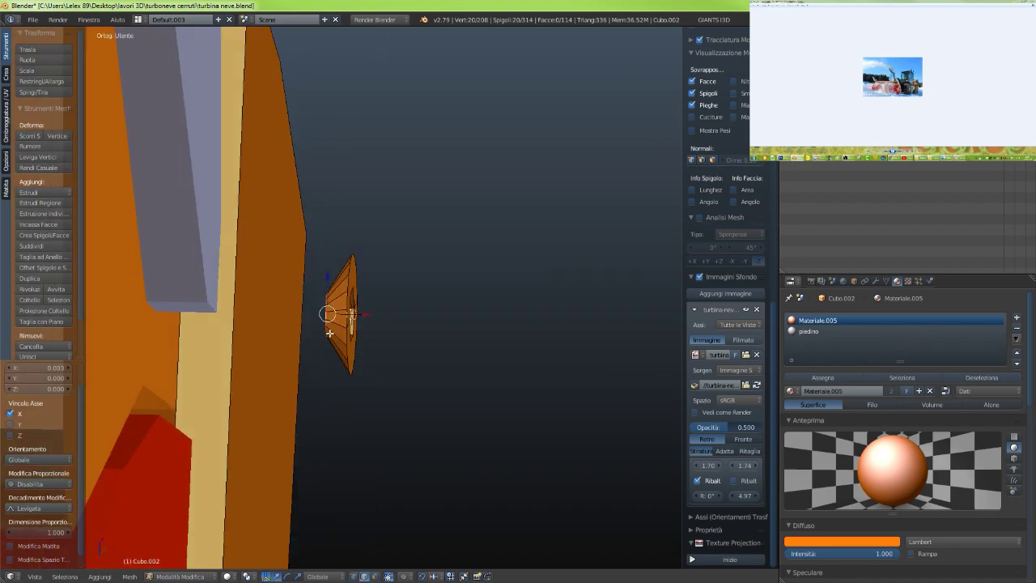
key(z)
key(c)
mouse_move(370, 308)
mouse_down()
mouse_move(356, 291)
mouse_move(353, 346)
mouse_up()
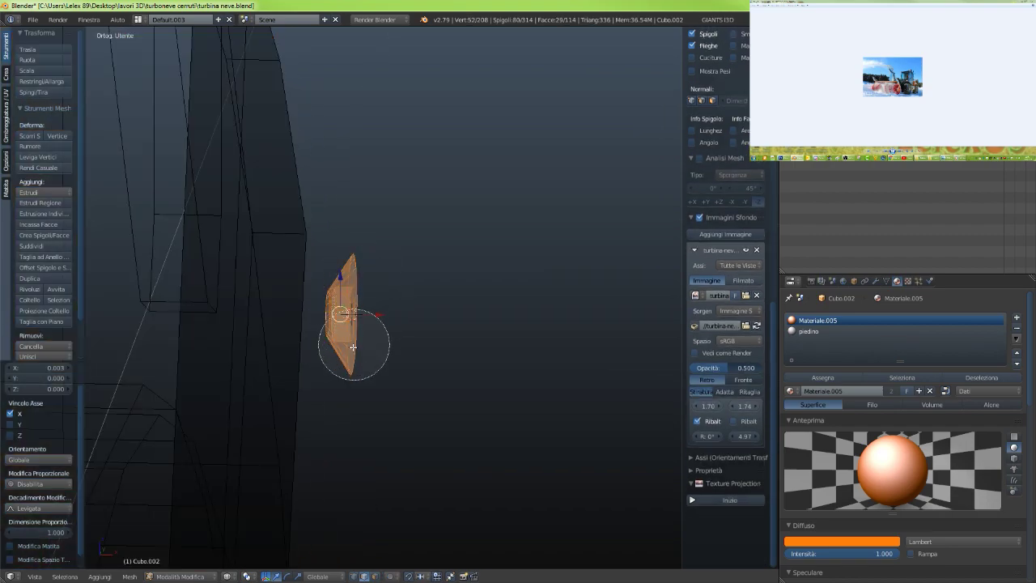
right_click(375, 263)
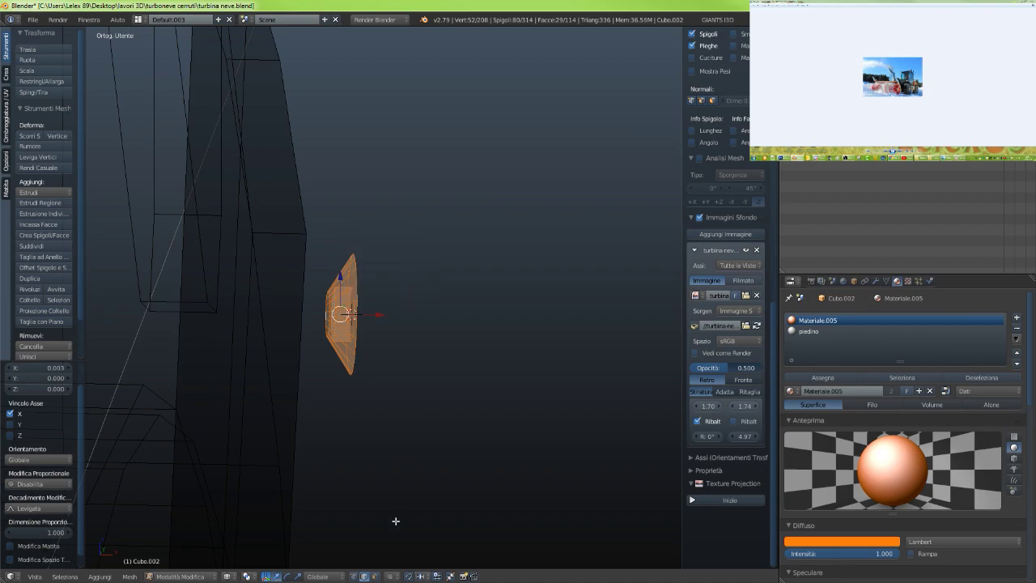
click(376, 576)
scroll(375, 408, down, 4)
key(z)
middle_drag(379, 403, 316, 399)
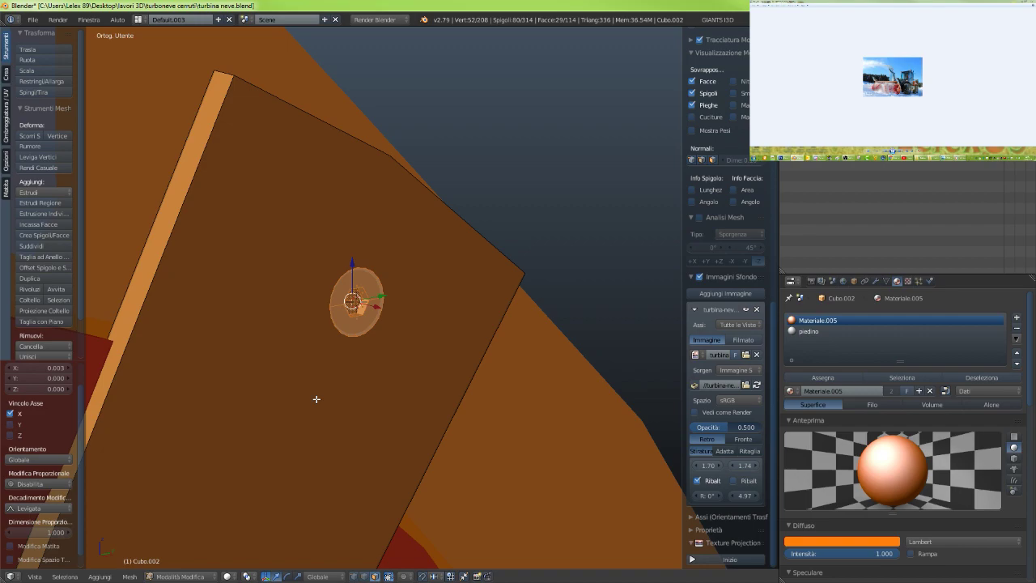
scroll(317, 399, down, 3)
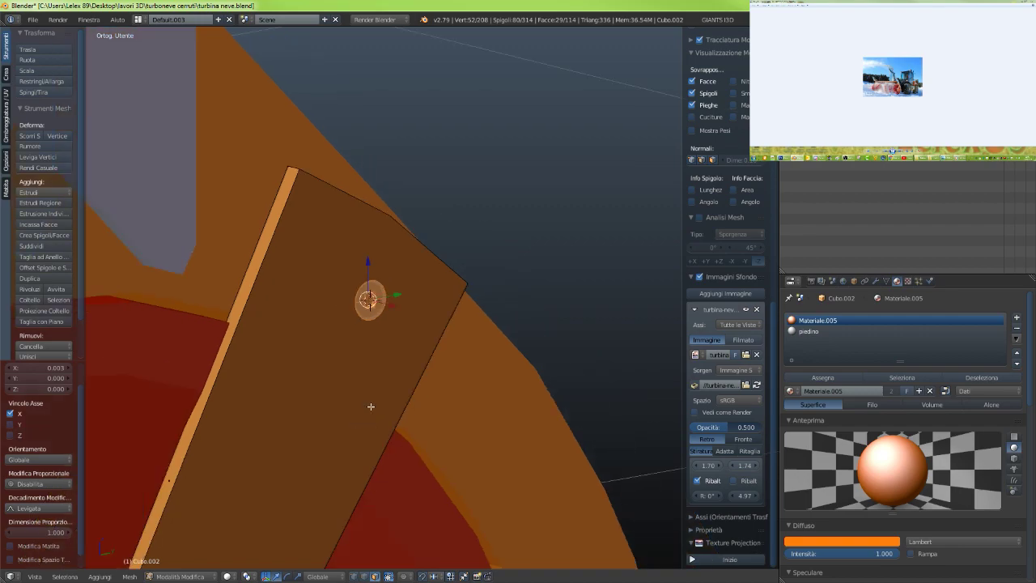
mouse_move(370, 407)
middle_down()
mouse_move(328, 375)
mouse_move(232, 412)
mouse_move(256, 444)
mouse_move(328, 425)
mouse_move(379, 378)
mouse_move(394, 383)
mouse_move(305, 361)
mouse_move(280, 366)
mouse_move(407, 380)
middle_up()
scroll(356, 364, up, 6)
key(z)
key(z)
key(z)
key(z)
key(Tab)
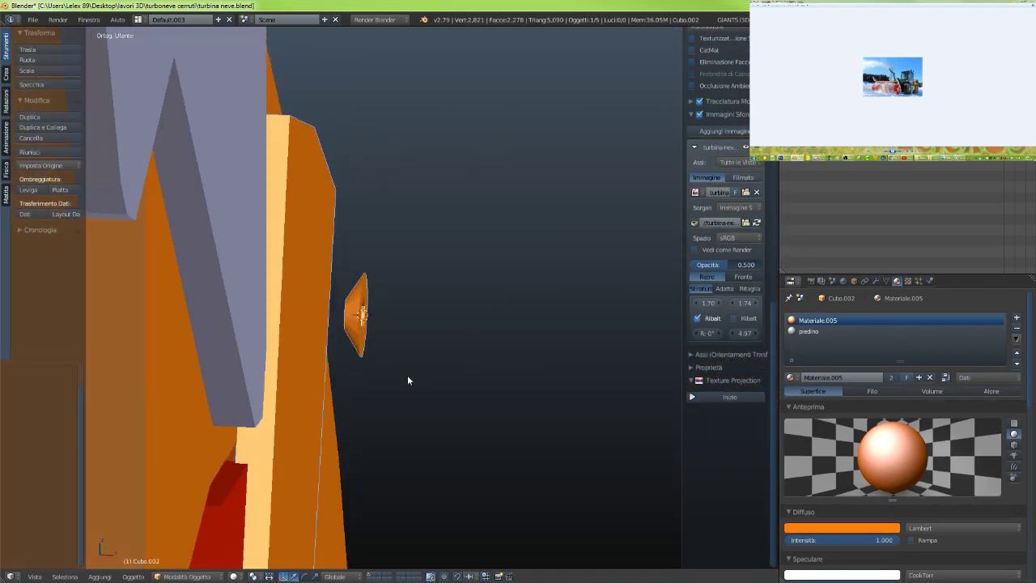
key(Tab)
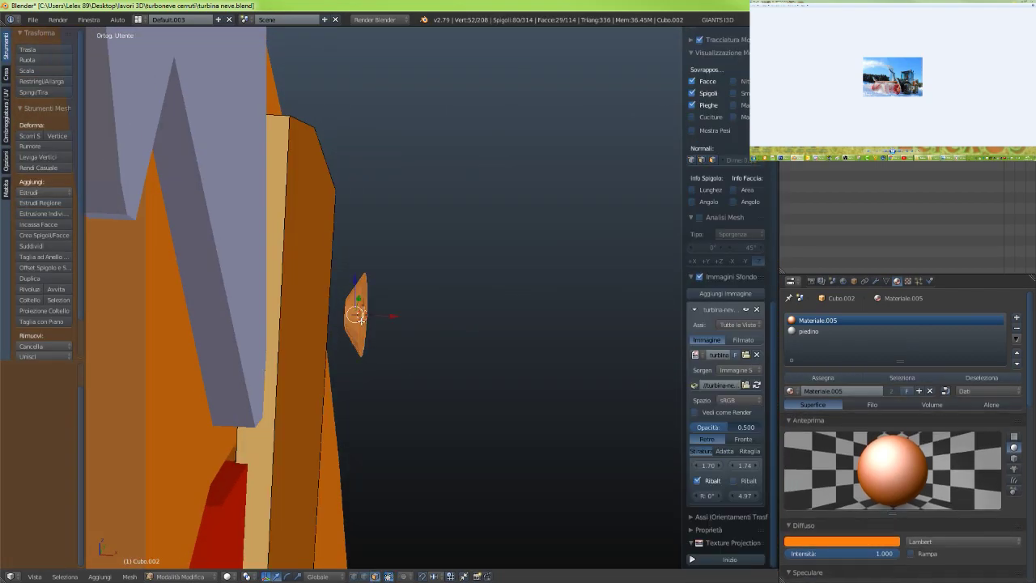
click(803, 332)
click(824, 378)
Move the bolt head about -0.015 along X so it sits in the surface of the side plate
middle_drag(545, 370, 357, 352)
key(KP_3)
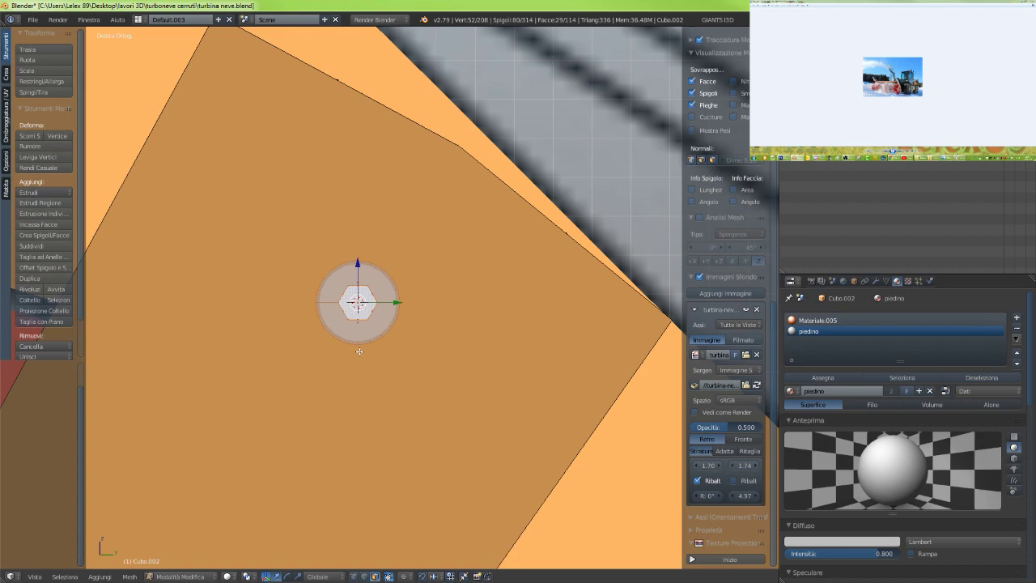
key(z)
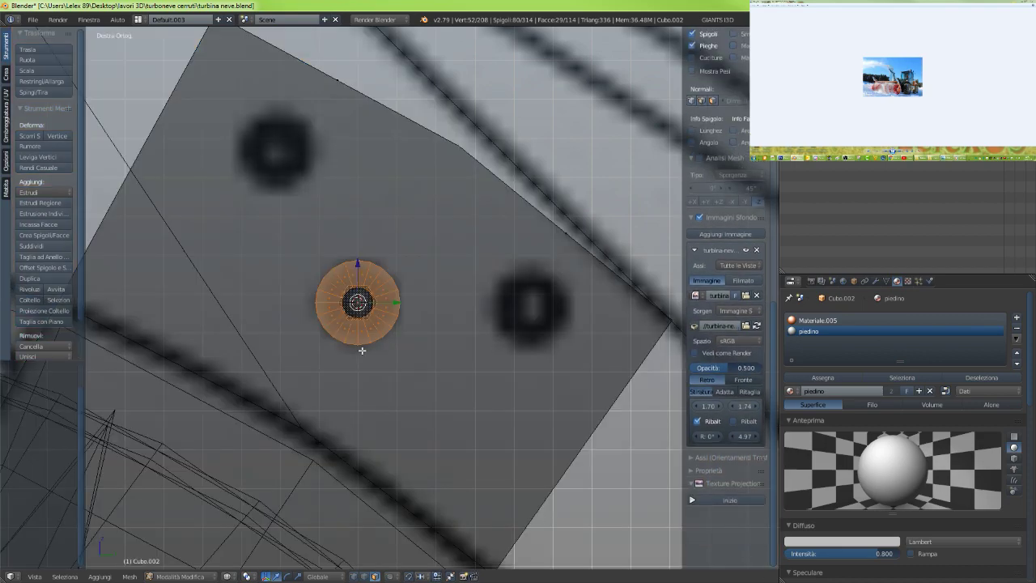
key(z)
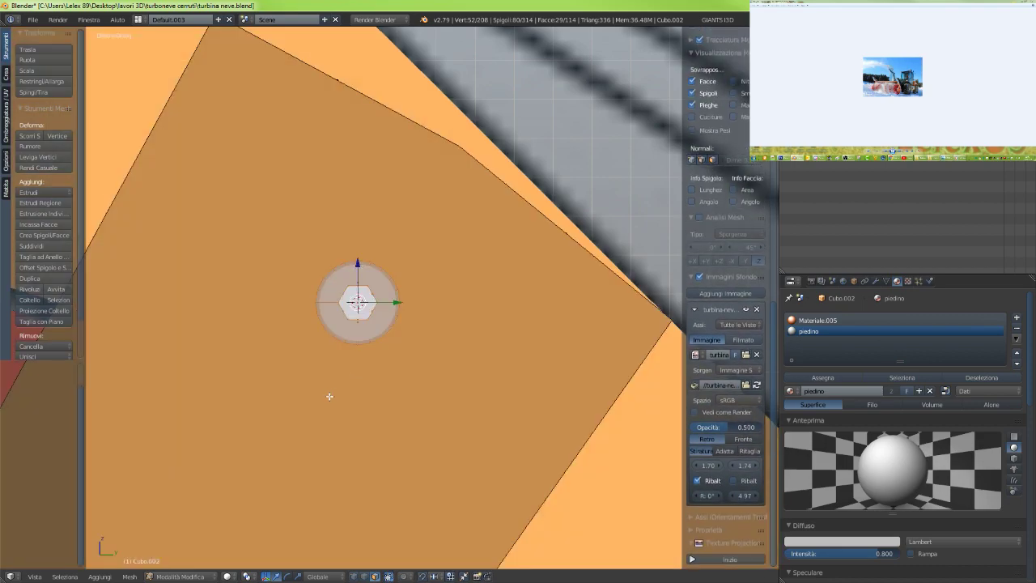
key(KP_1)
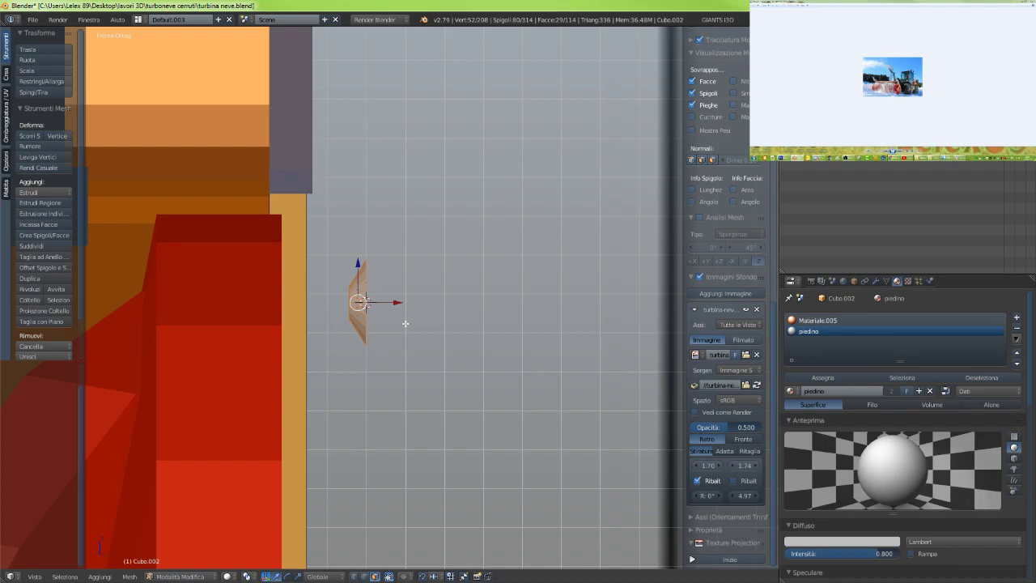
key(g)
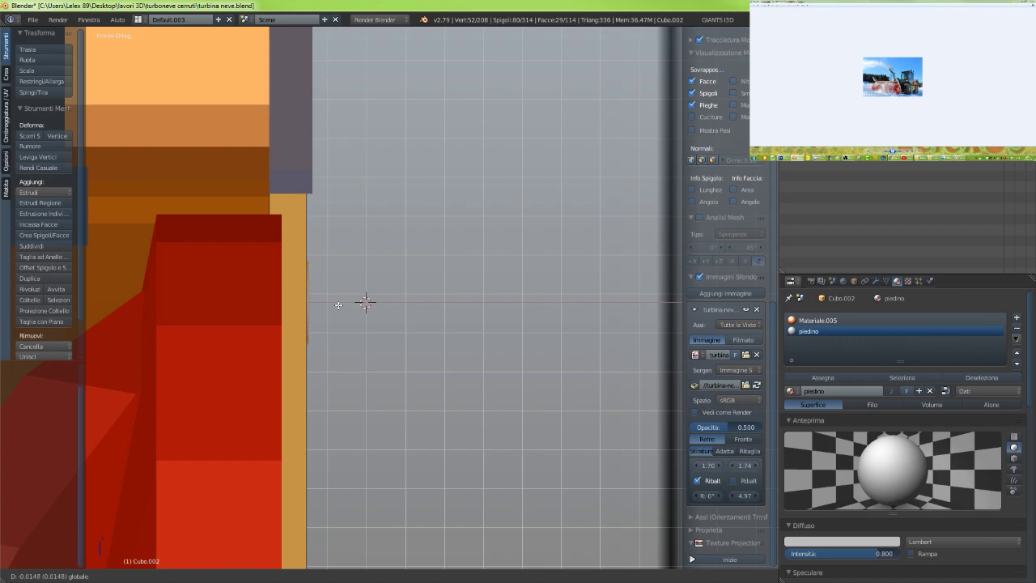
click(339, 304)
Duplicate the bolt head twice, aligning the copies with the other two bolts on the slanted arm's end in the reference image
key(KP_3)
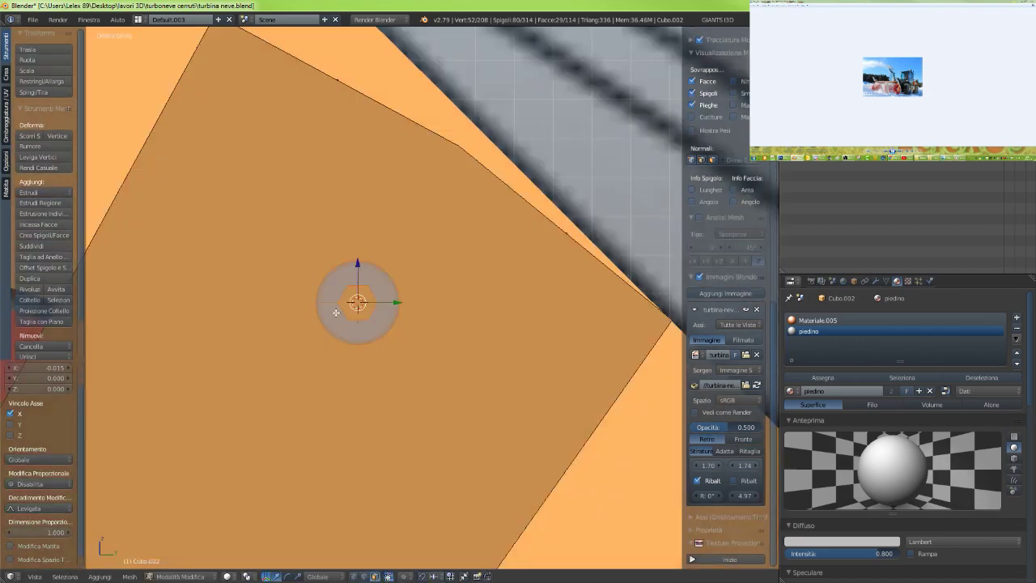
key(ctrl+i)
key(e)
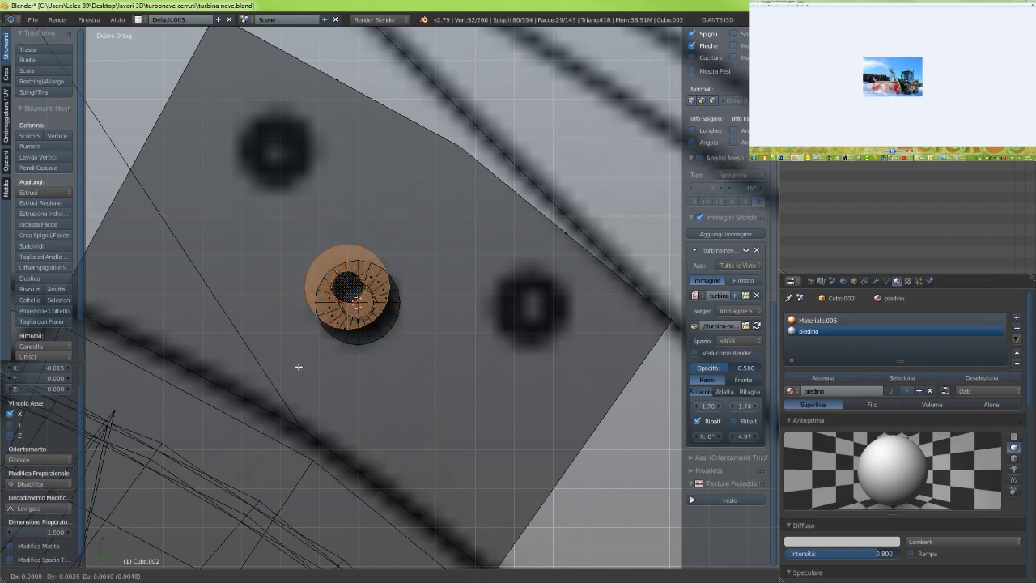
click(246, 235)
drag(398, 148, 313, 183)
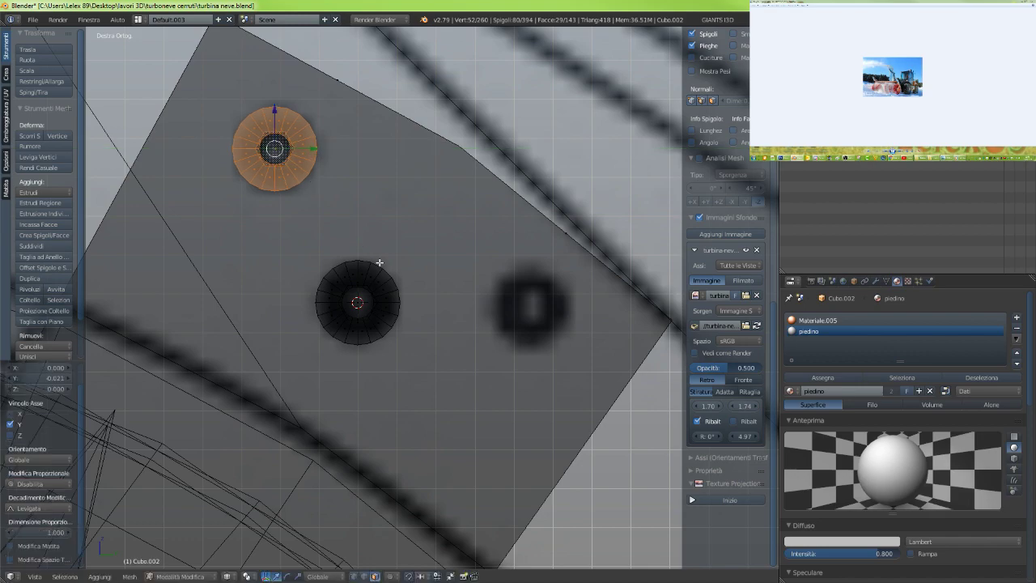
key(shift+d)
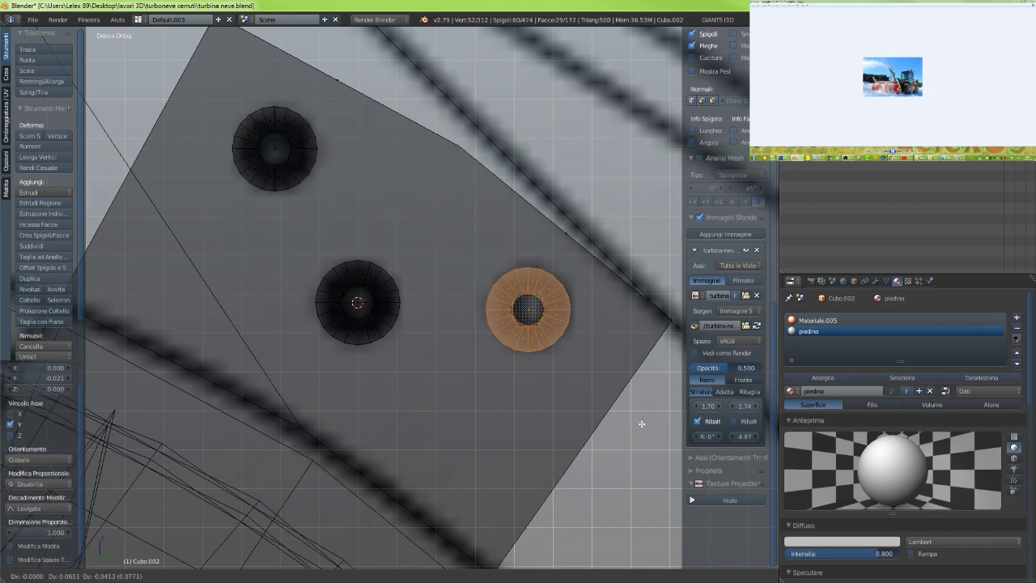
click(644, 422)
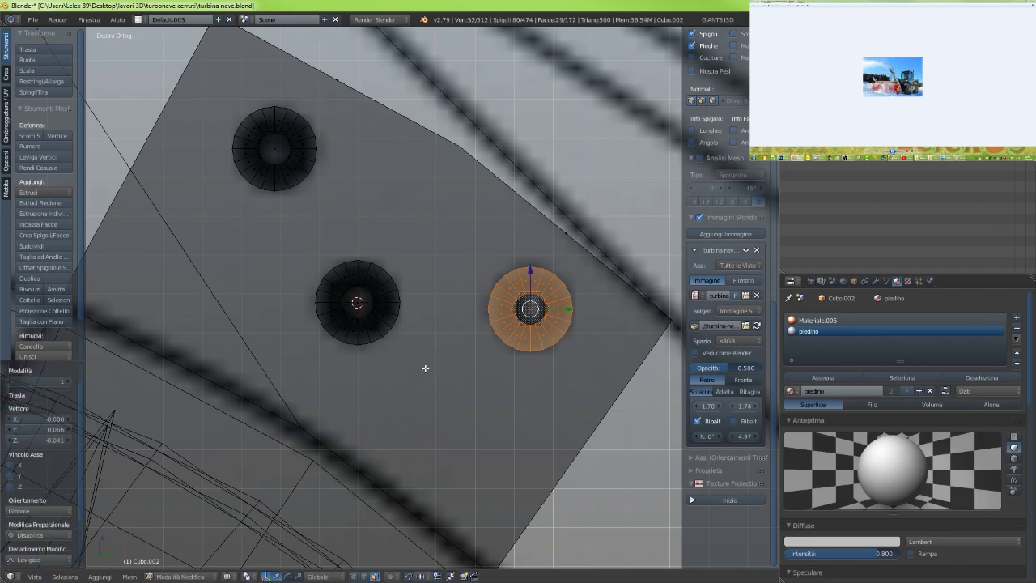
Duplicate all three bolt heads and move the copies 0.210 along Y and -0.355 along Z to the horizontal arm's end
key(c)
drag(377, 317, 266, 142)
right_click(267, 143)
scroll(328, 234, down, 8)
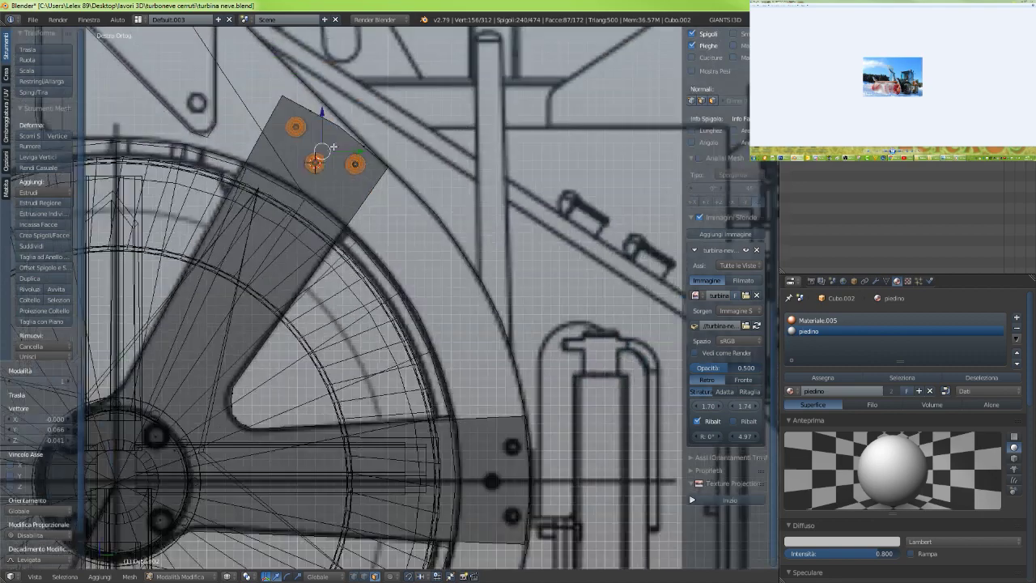
key(shift+d)
key(y)
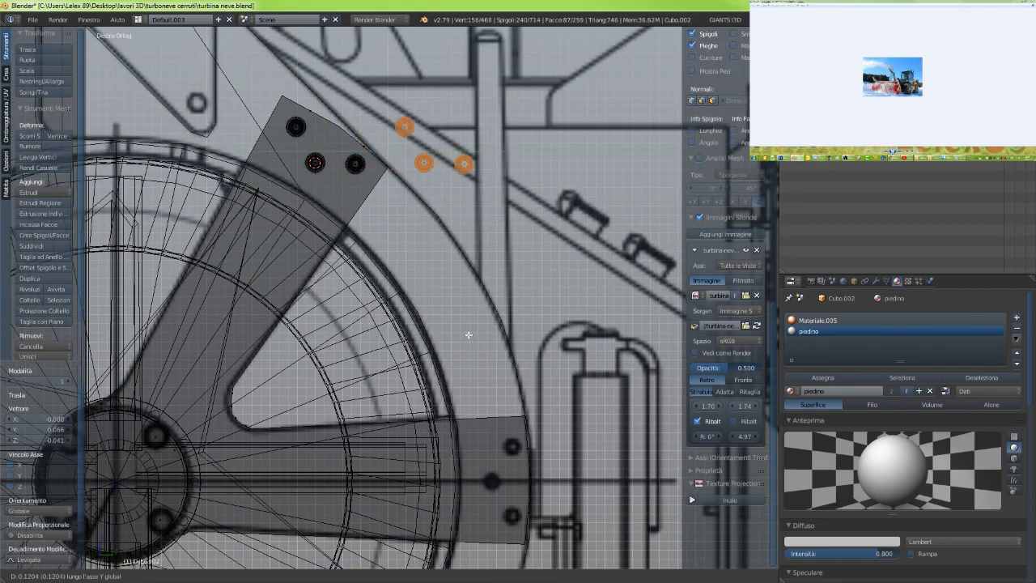
click(542, 334)
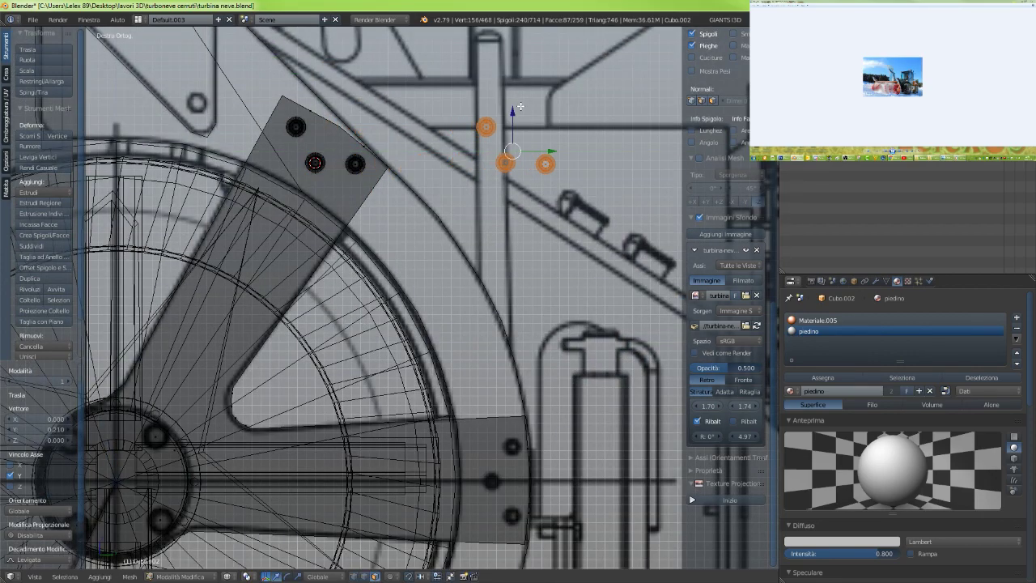
key(g)
key(z)
click(495, 467)
Rotate the three copied bolt heads about 61° and shift them along Z and Y onto the horizontal arm's reference bolts
scroll(494, 470, up, 5)
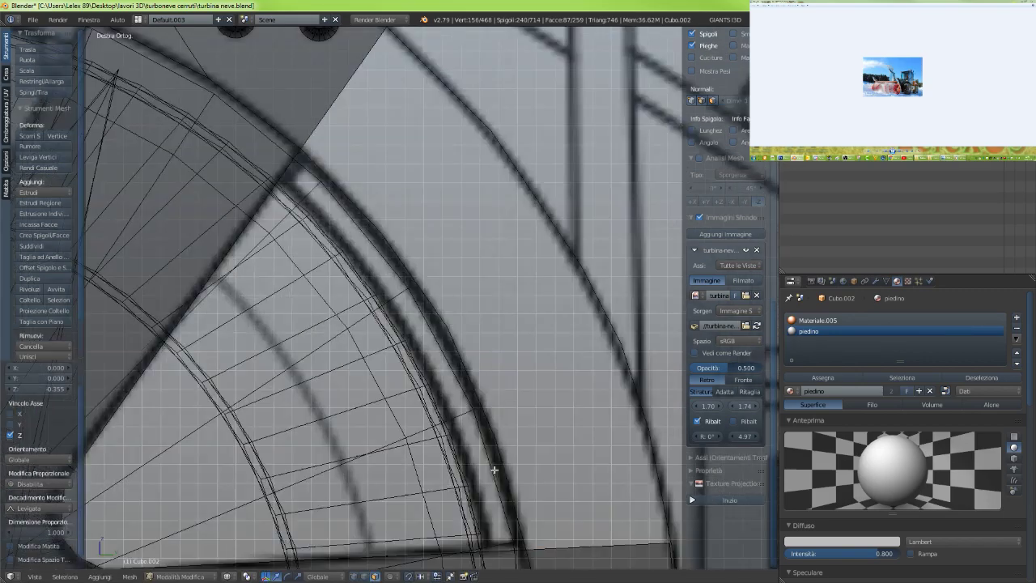
shift+middle_drag(494, 469, 259, 0)
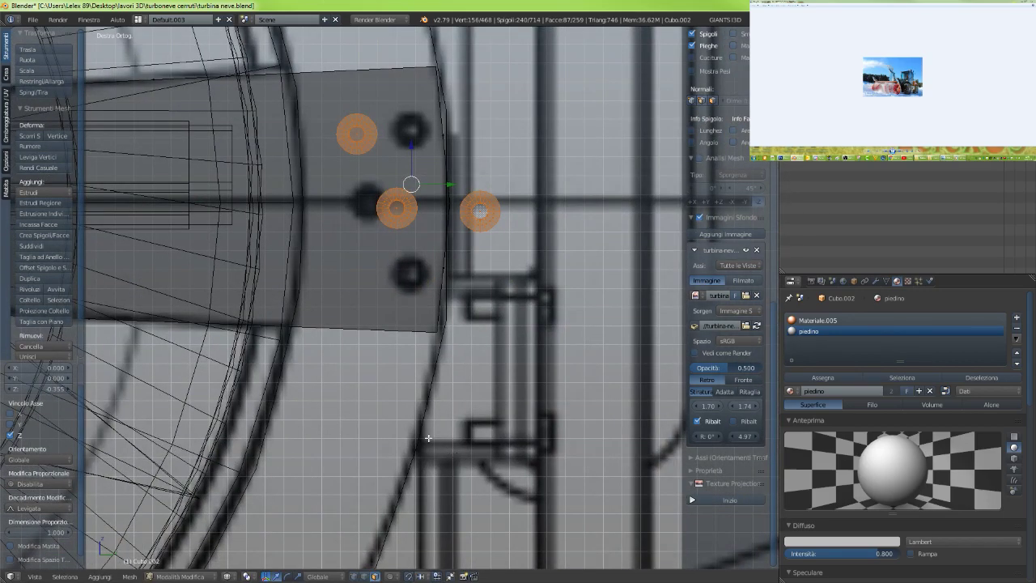
scroll(421, 469, up, 3)
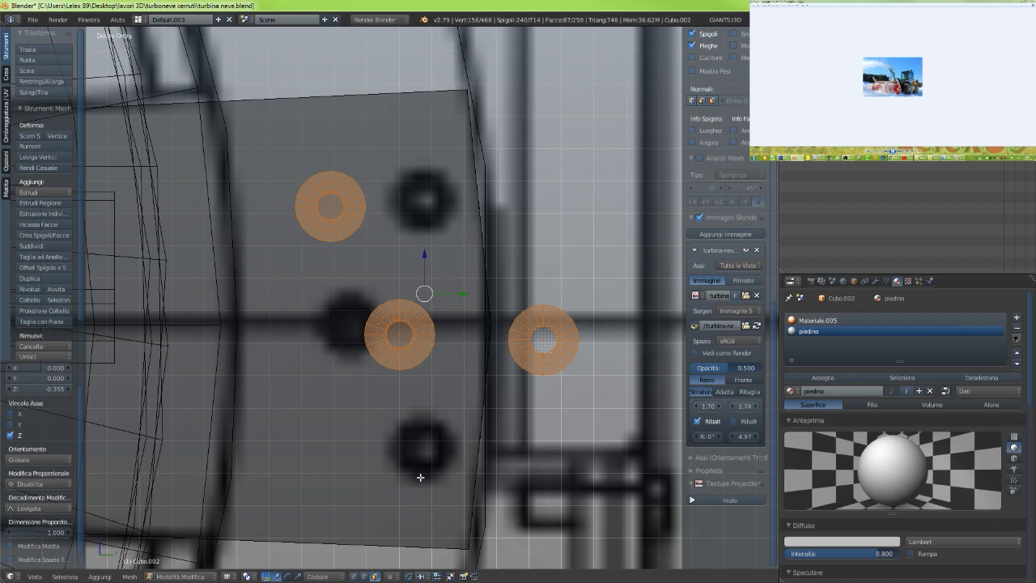
key(r)
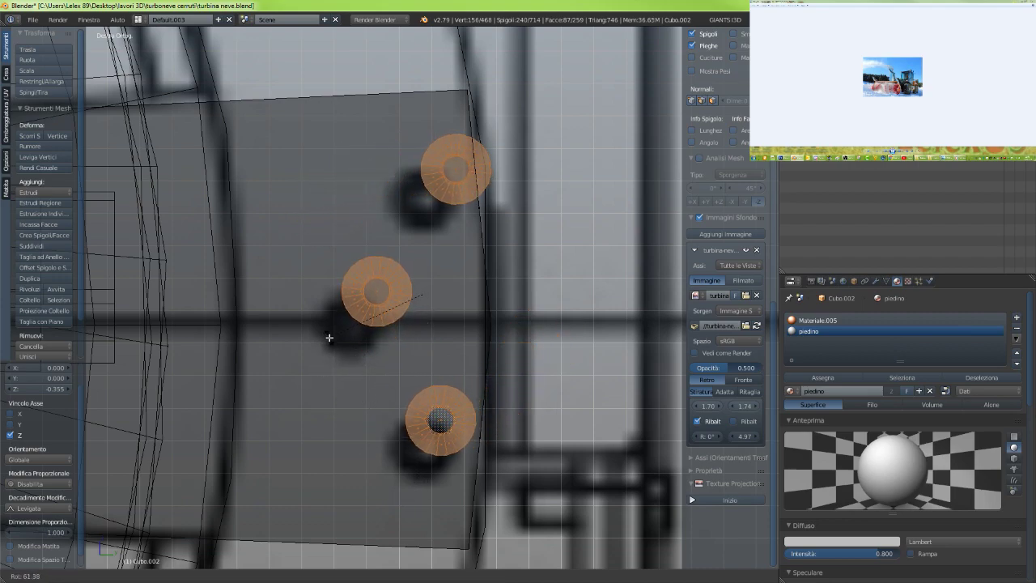
click(331, 337)
drag(425, 255, 416, 291)
drag(463, 326, 442, 325)
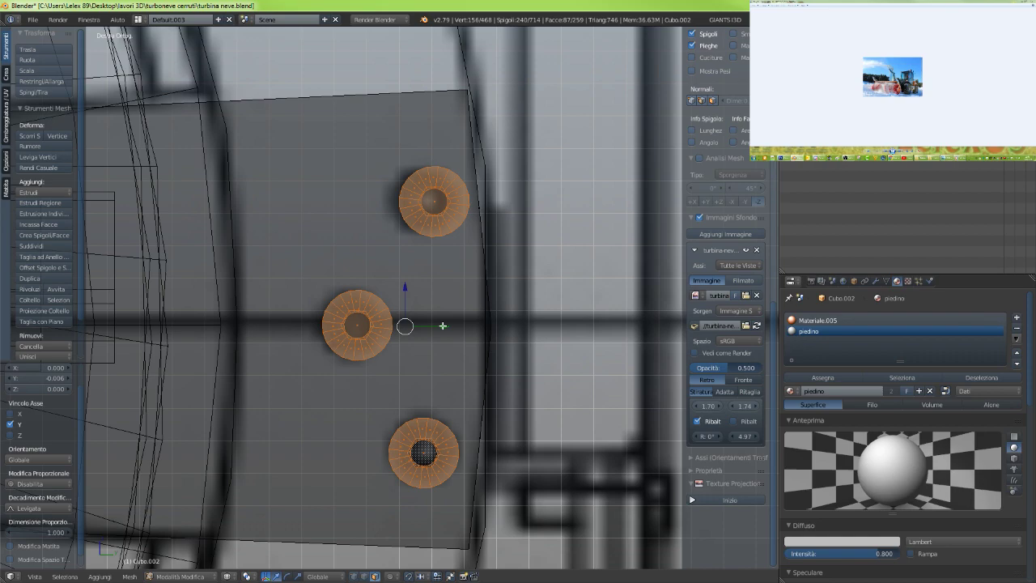
Fine-tune the copied bolt heads' alignment with a slight counter-rotation and a shift of about -0.001 along Y
key(r)
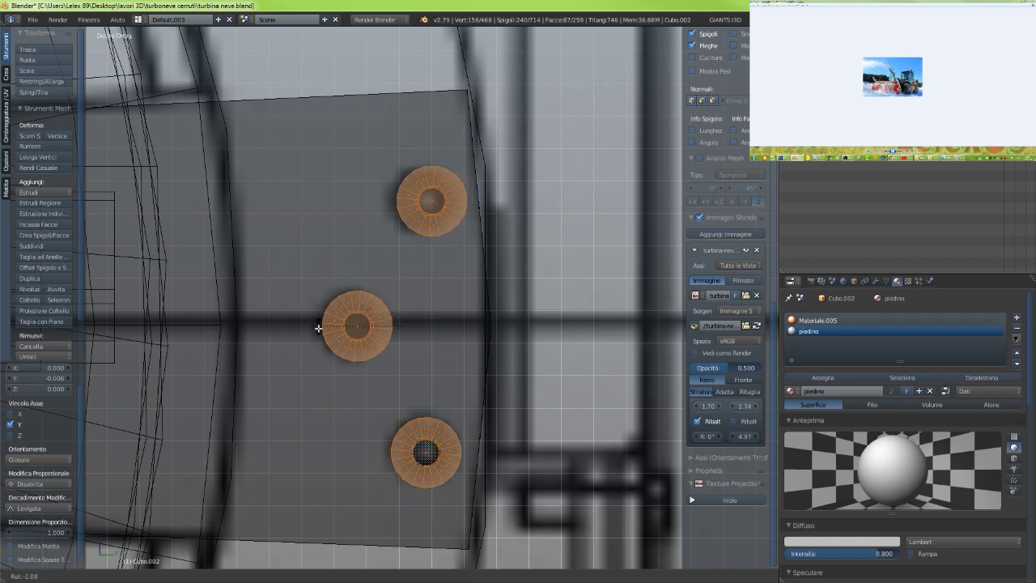
click(375, 395)
key(g)
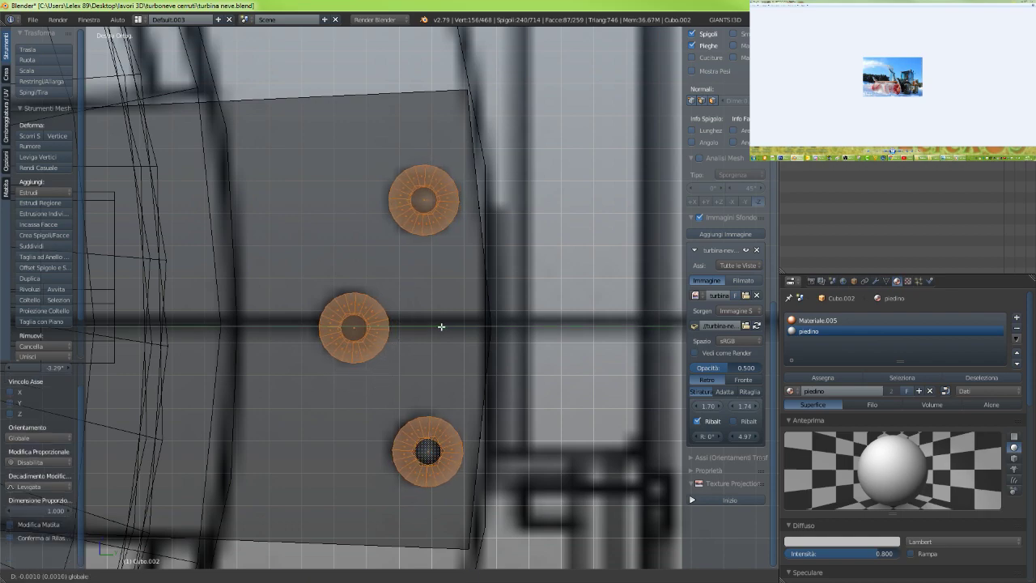
click(441, 326)
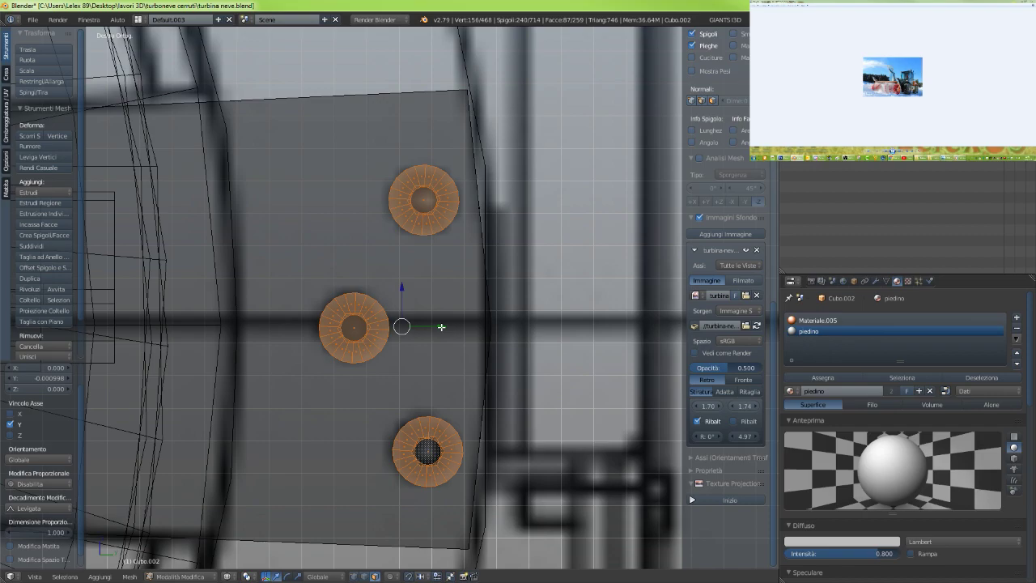
Return to Object Mode and inspect the bolt heads at the end of the plate's horizontal arm up close
key(Tab)
scroll(387, 377, down, 8)
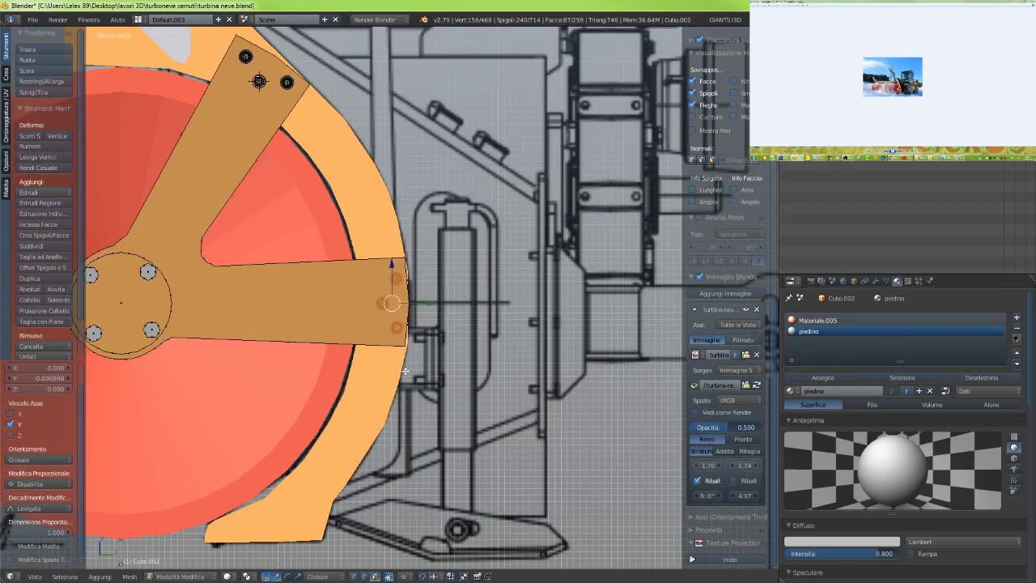
scroll(388, 377, down, 3)
mouse_move(388, 377)
middle_down()
mouse_move(410, 383)
mouse_move(400, 373)
middle_up()
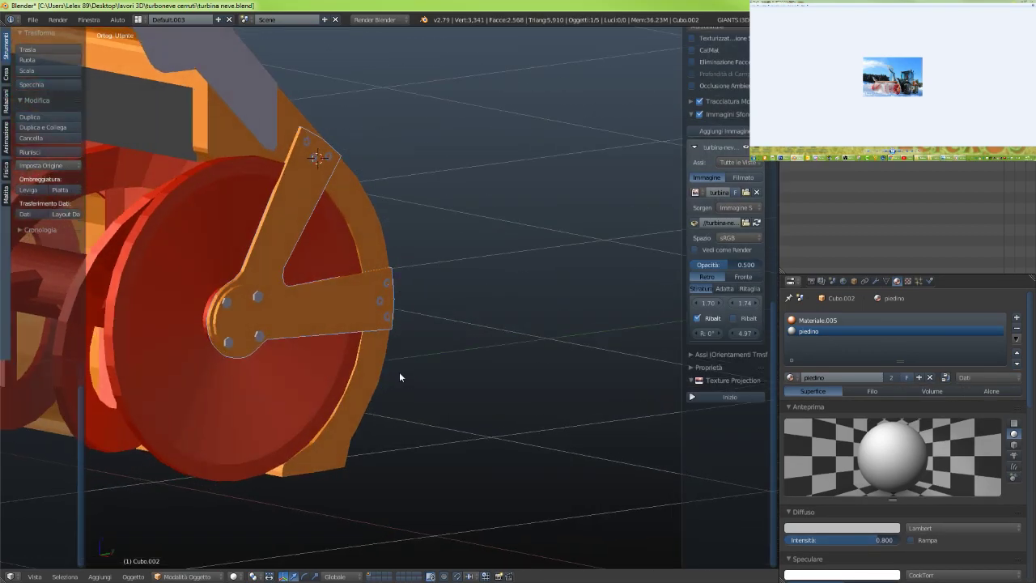
scroll(362, 354, up, 6)
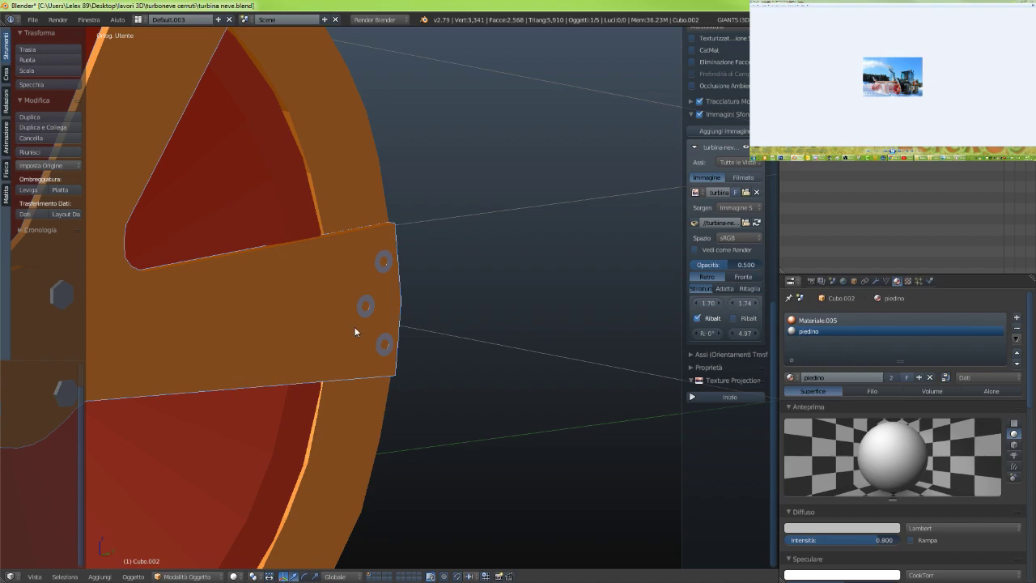
key(KP_5)
scroll(357, 332, up, 6)
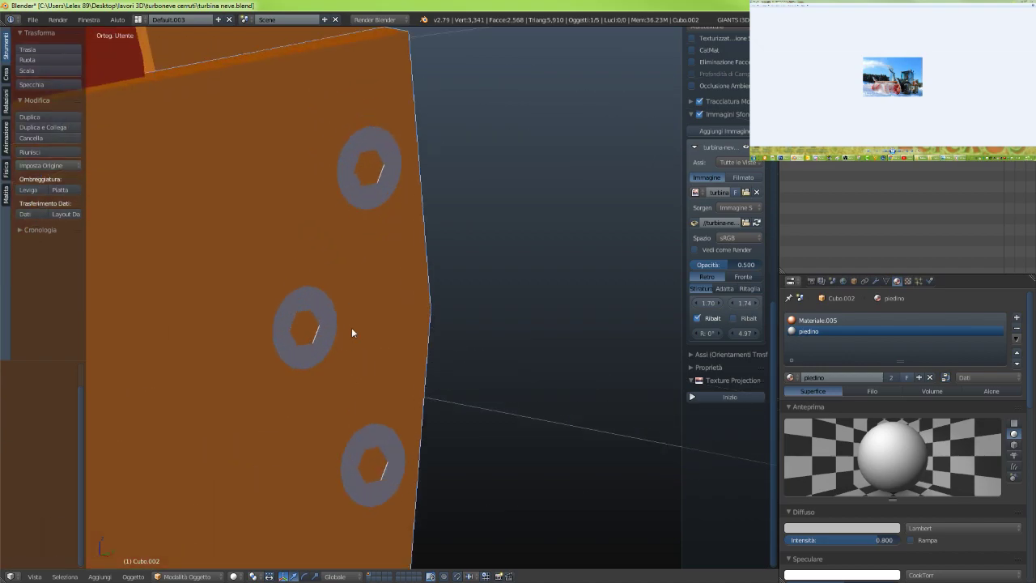
scroll(351, 332, down, 6)
scroll(350, 332, up, 8)
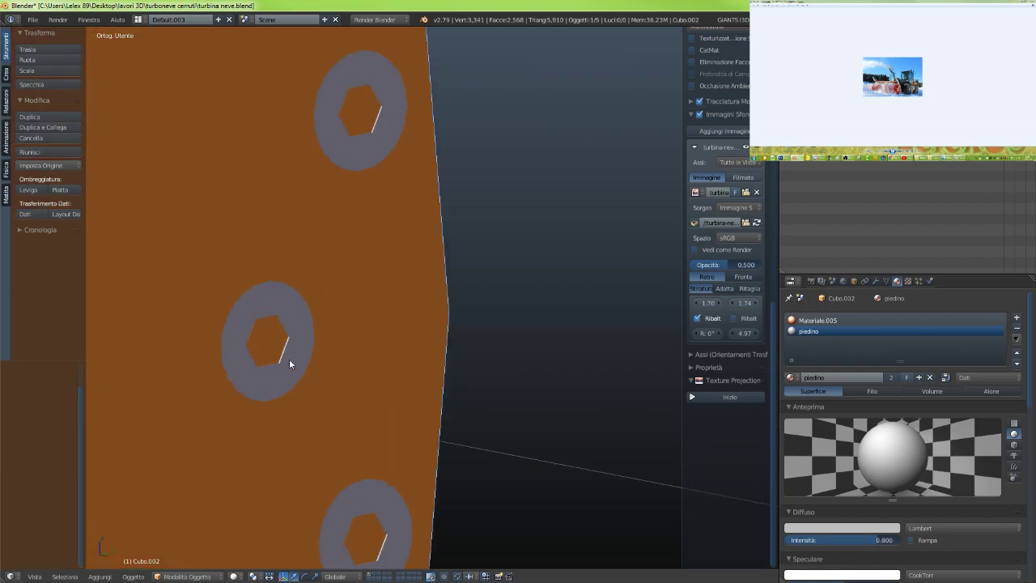
scroll(289, 362, down, 6)
scroll(289, 361, down, 4)
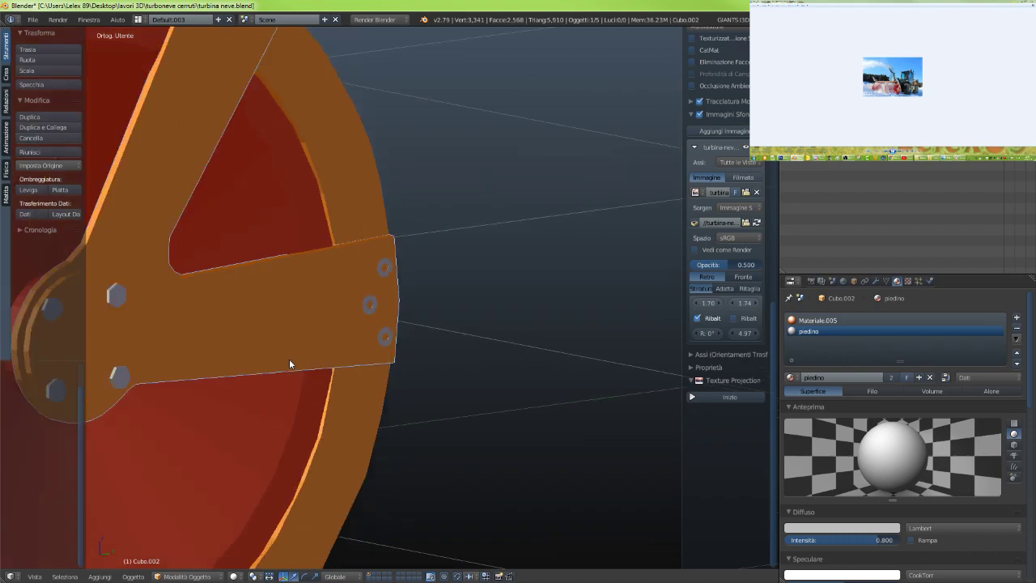
scroll(288, 361, down, 2)
scroll(289, 361, up, 4)
In Edit Mode, add the three bolt heads on the diagonal arm to the selected ones on the horizontal arm, using wireframe view for selecting
key(Tab)
scroll(355, 330, up, 5)
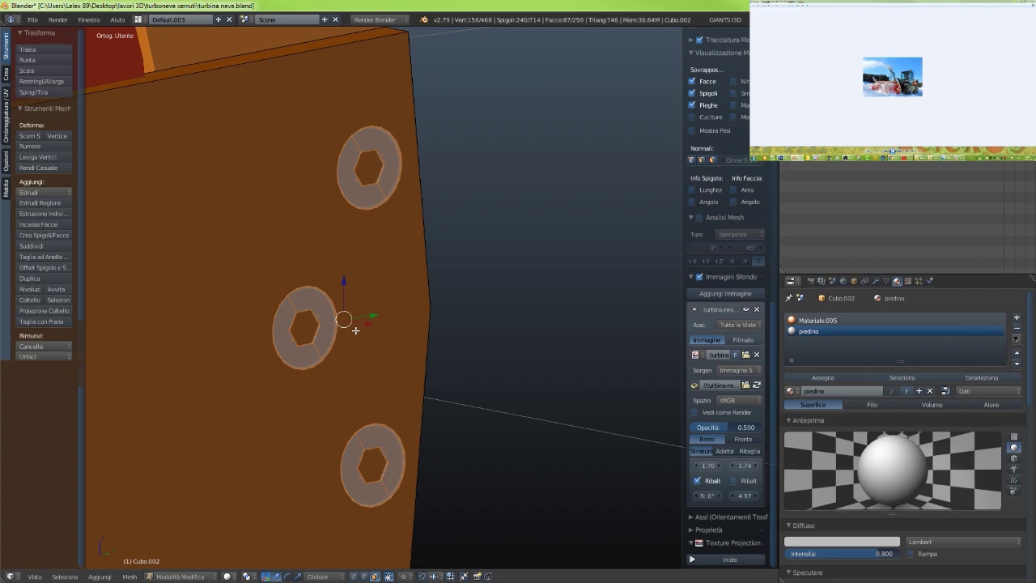
scroll(355, 330, down, 5)
scroll(322, 281, down, 1)
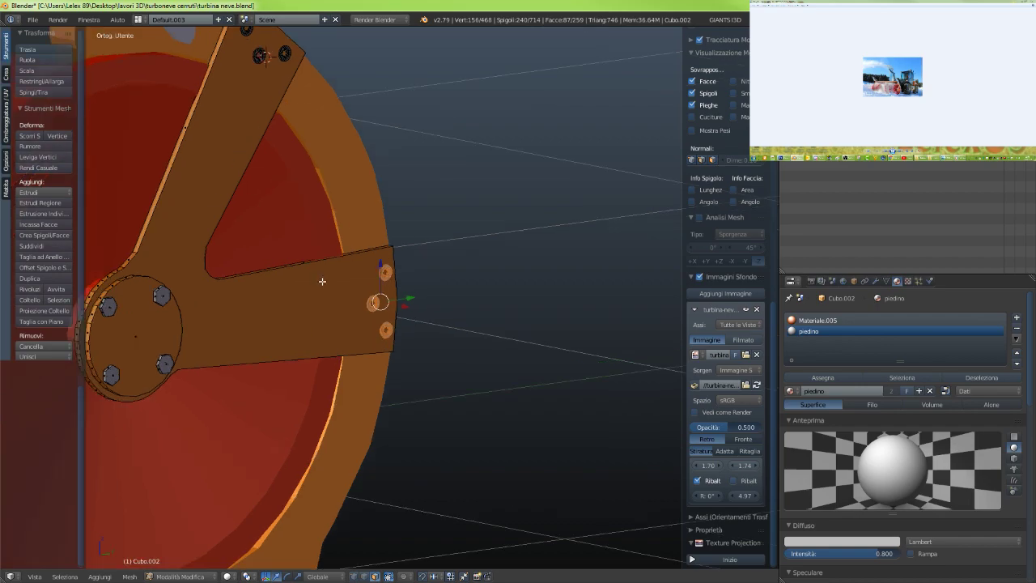
shift+middle_drag(322, 281, 273, 363)
key(KP_1)
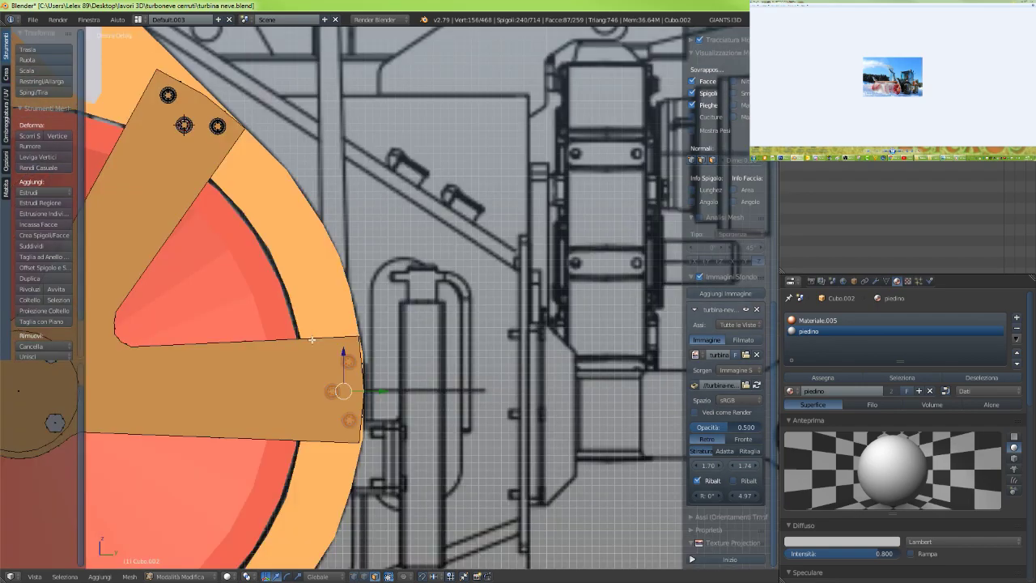
key(z)
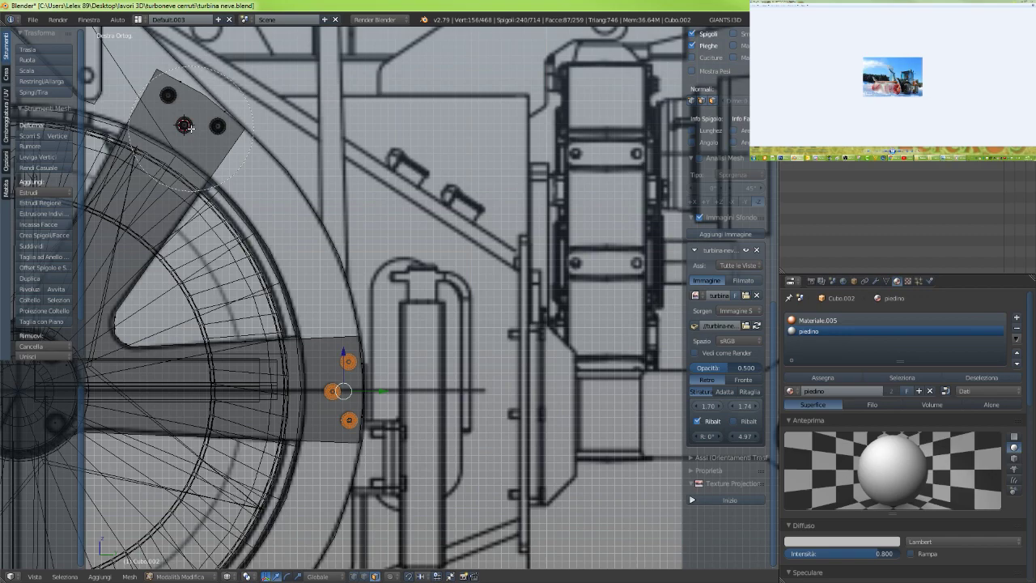
key(l)
mouse_move(186, 124)
mouse_down()
mouse_move(167, 104)
mouse_move(211, 130)
mouse_up()
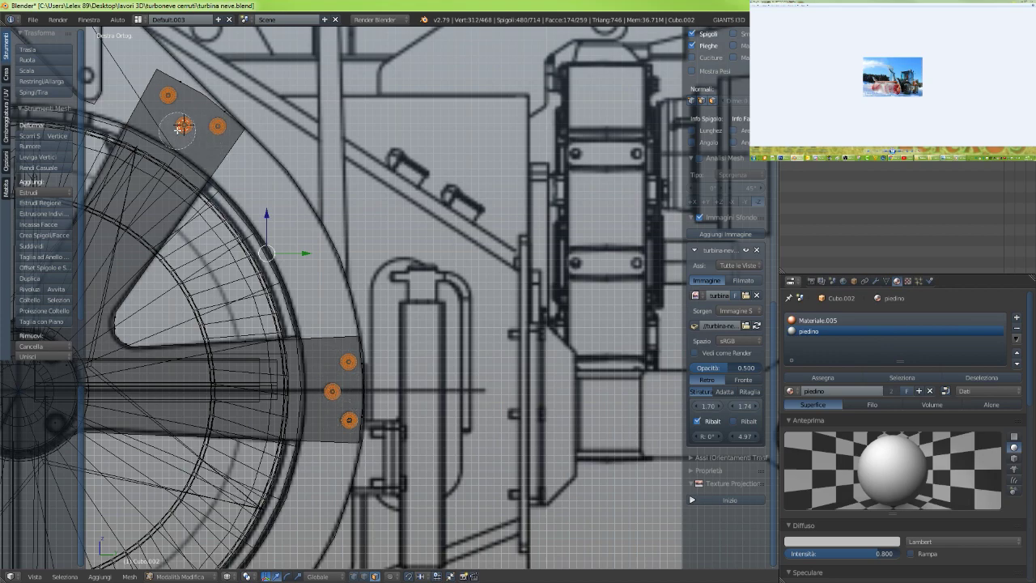
key(Escape)
scroll(261, 301, down, 3)
key(z)
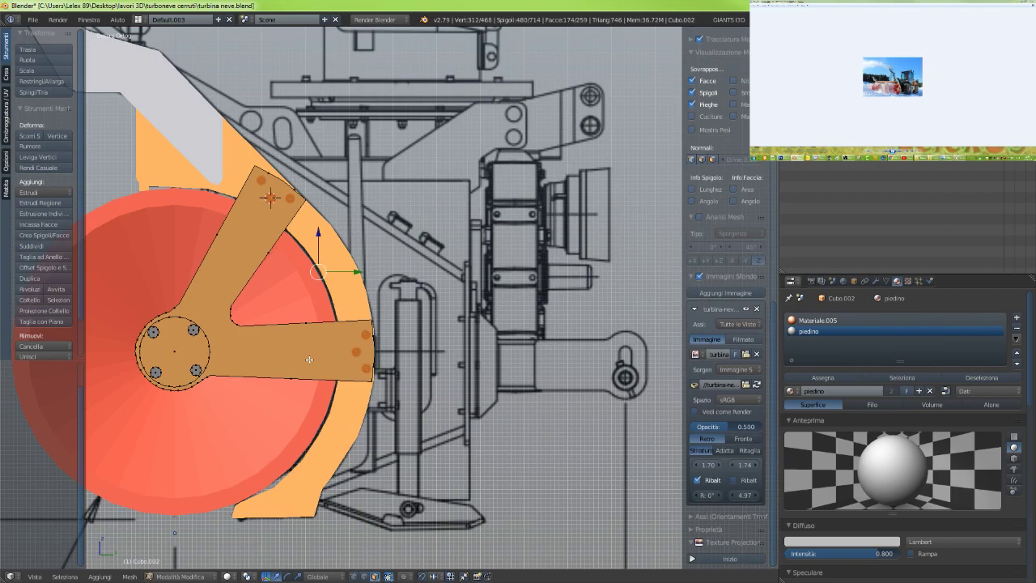
Examine the six selected bolt heads at the ends of both plate arms in solid shading
middle_drag(309, 358, 367, 377)
scroll(366, 386, up, 5)
scroll(362, 391, up, 3)
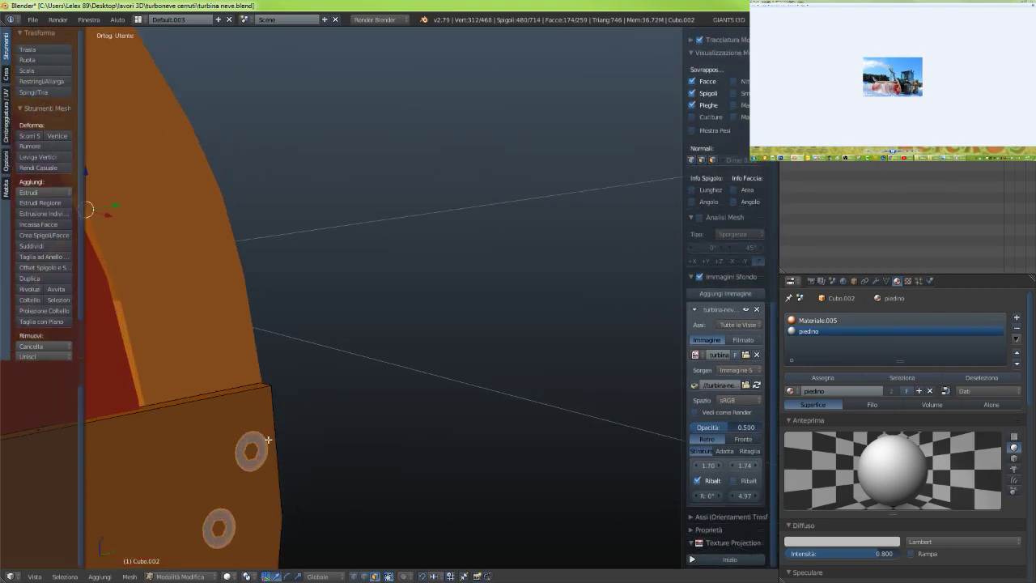
shift+middle_drag(269, 439, 232, 209)
middle_drag(218, 332, 174, 328)
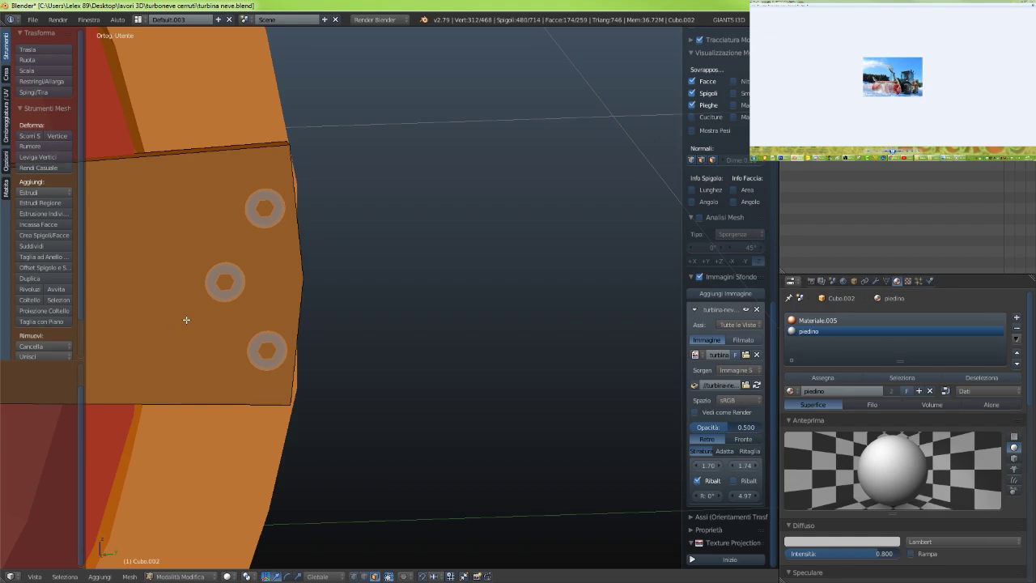
scroll(193, 317, down, 3)
shift+middle_drag(249, 283, 331, 389)
shift+middle_drag(272, 322, 316, 414)
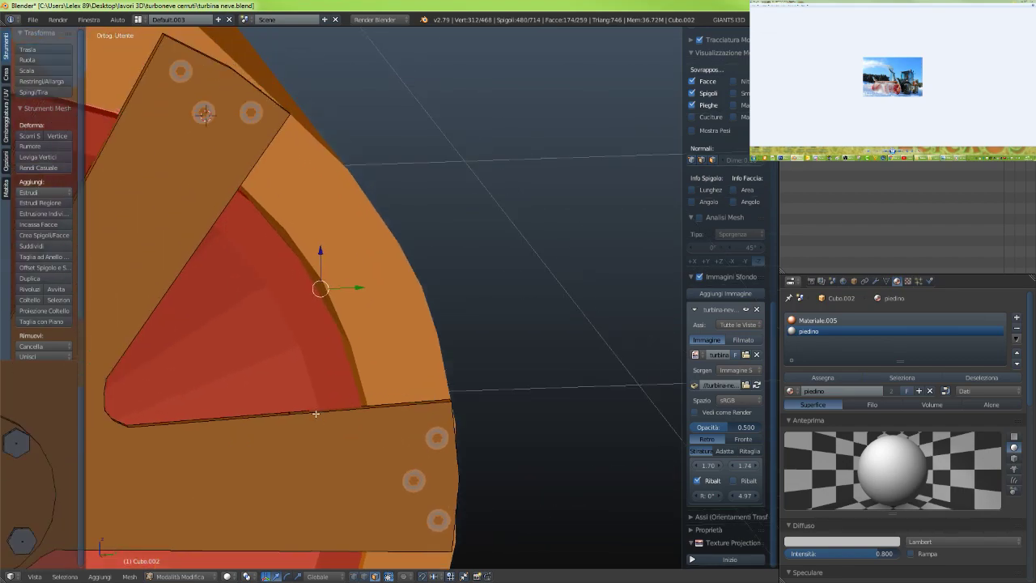
shift+scroll(321, 413, up, 2)
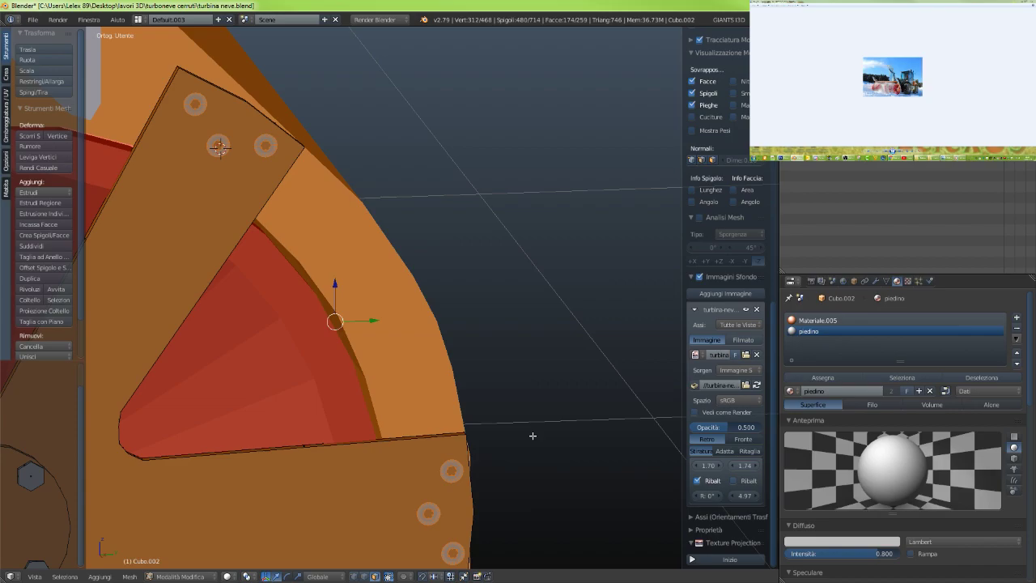
Cut the selected bolt heads into the side plate with Intersect (Knife)
scroll(411, 388, down, 6)
scroll(437, 372, up, 3)
middle_drag(411, 364, 446, 380)
scroll(443, 396, up, 5)
shift+middle_drag(207, 127, 425, 353)
scroll(406, 311, up, 3)
scroll(406, 310, up, 1)
key(ctrl+f)
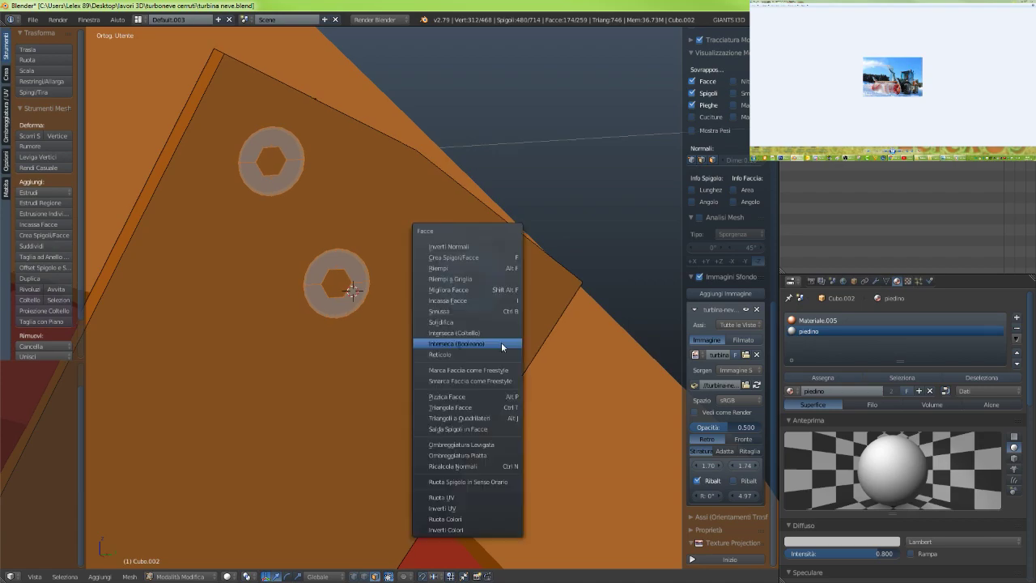
click(484, 334)
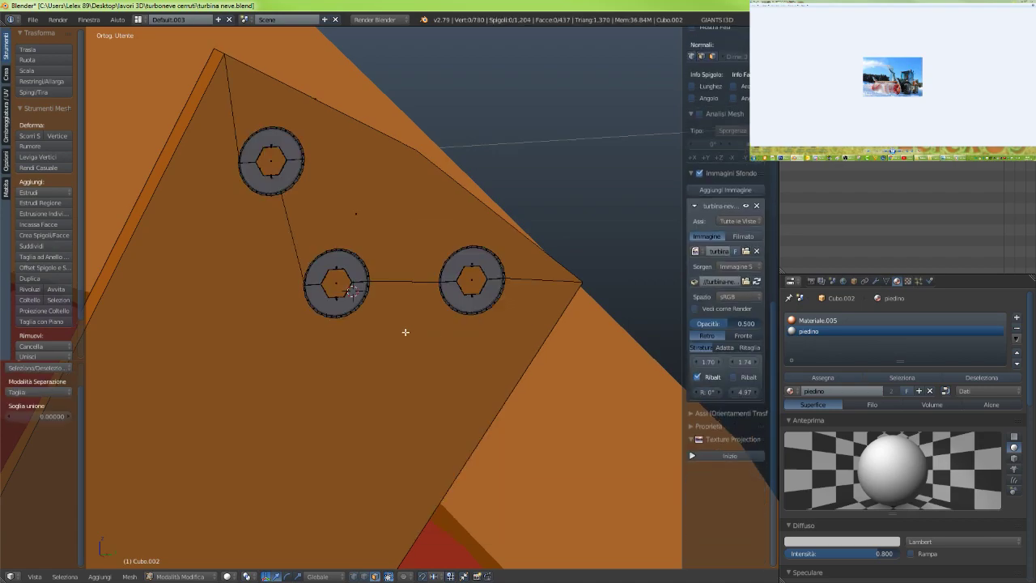
Delete the orange hexagonal plate faces covering the sockets of the three bolt heads on the diagonal arm
right_click(339, 289)
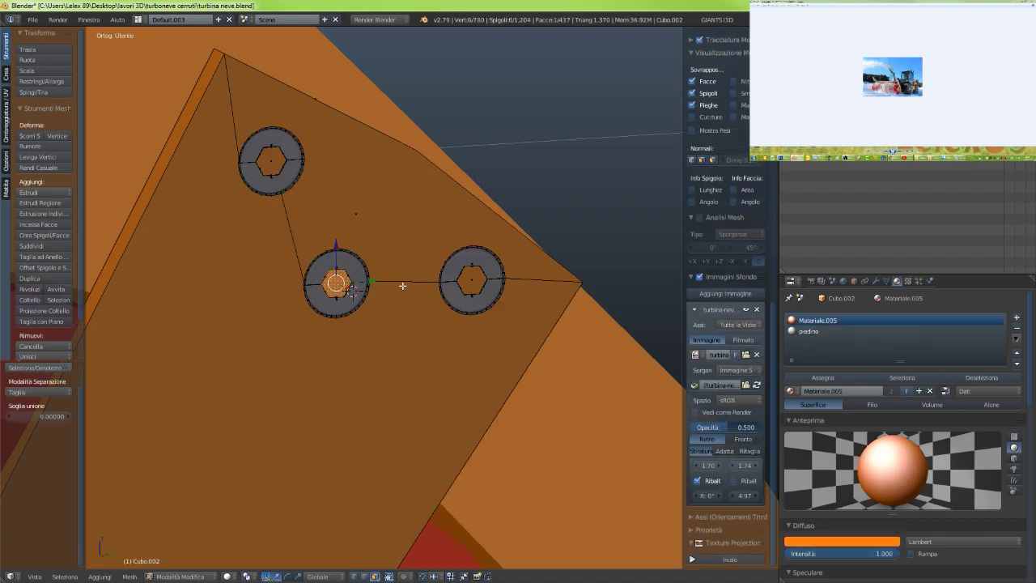
shift+right_click(480, 281)
shift+right_click(275, 159)
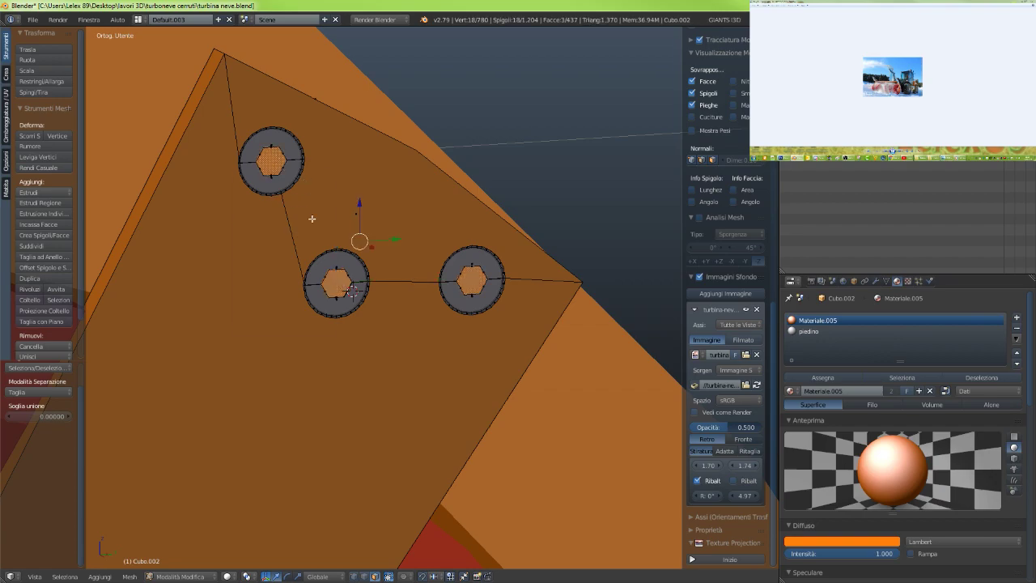
key(x)
click(311, 217)
scroll(366, 335, down, 2)
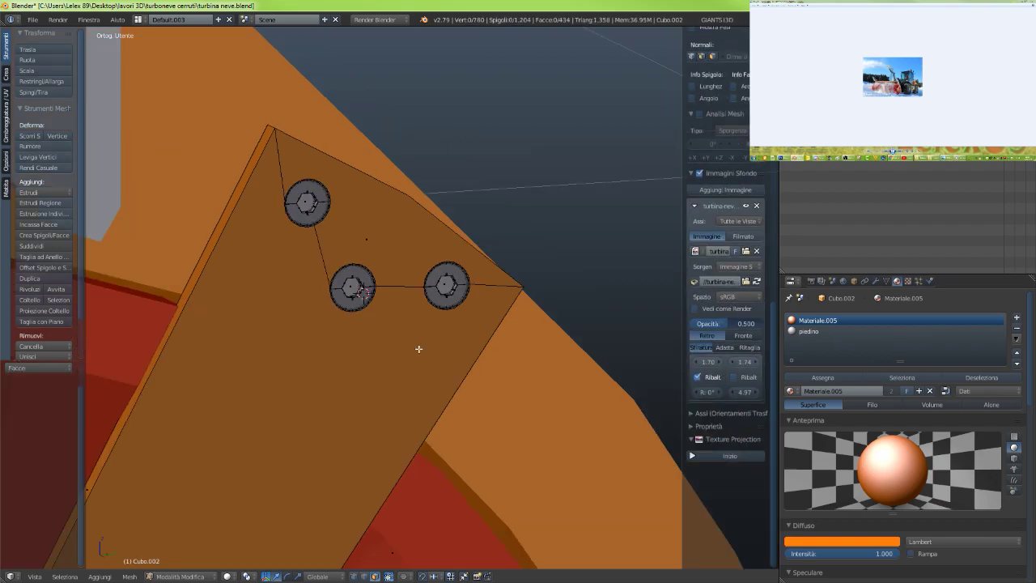
Delete the orange hexagonal plate faces covering the sockets of the three bolt heads on the horizontal arm
shift+middle_drag(419, 348, 299, 170)
scroll(391, 331, down, 6)
shift+middle_drag(430, 340, 302, 140)
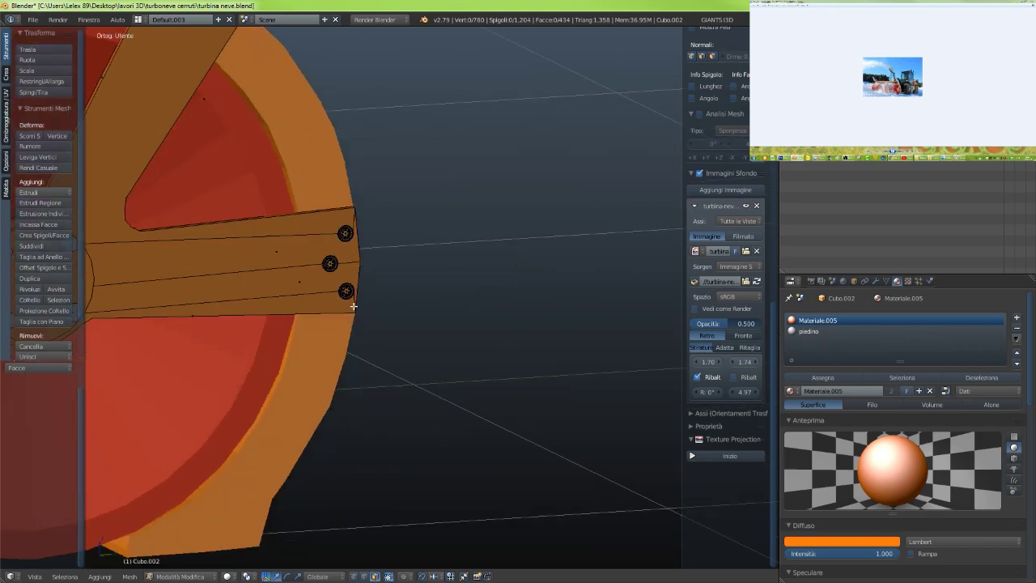
scroll(354, 306, down, 3)
scroll(280, 288, up, 6)
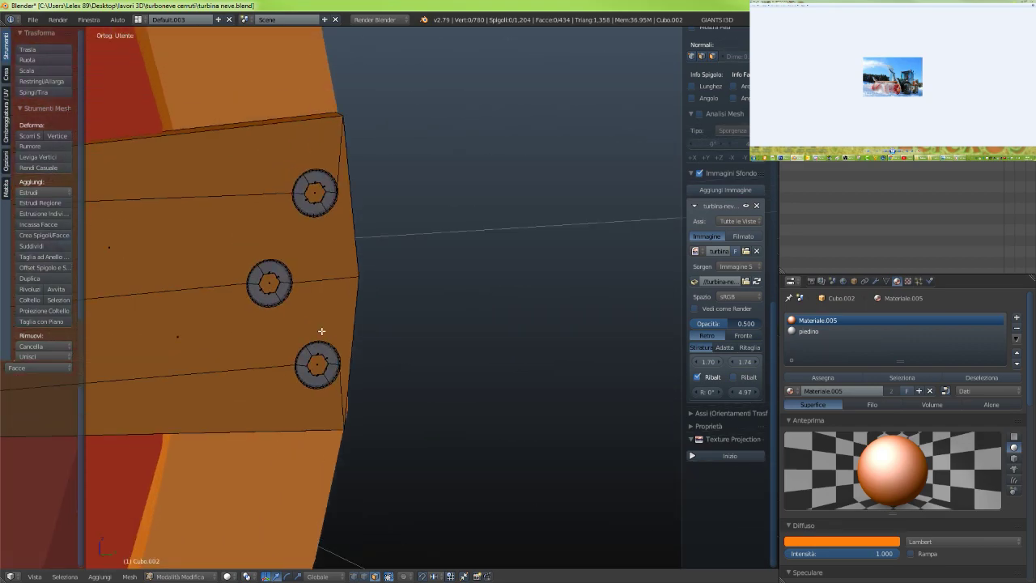
right_click(325, 370)
shift+right_click(273, 283)
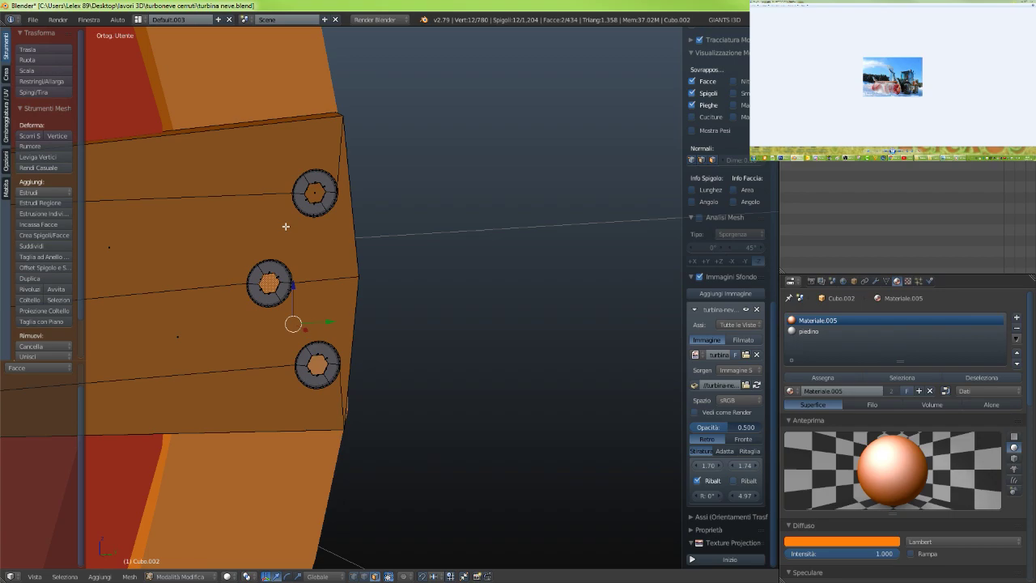
shift+right_click(316, 190)
key(x)
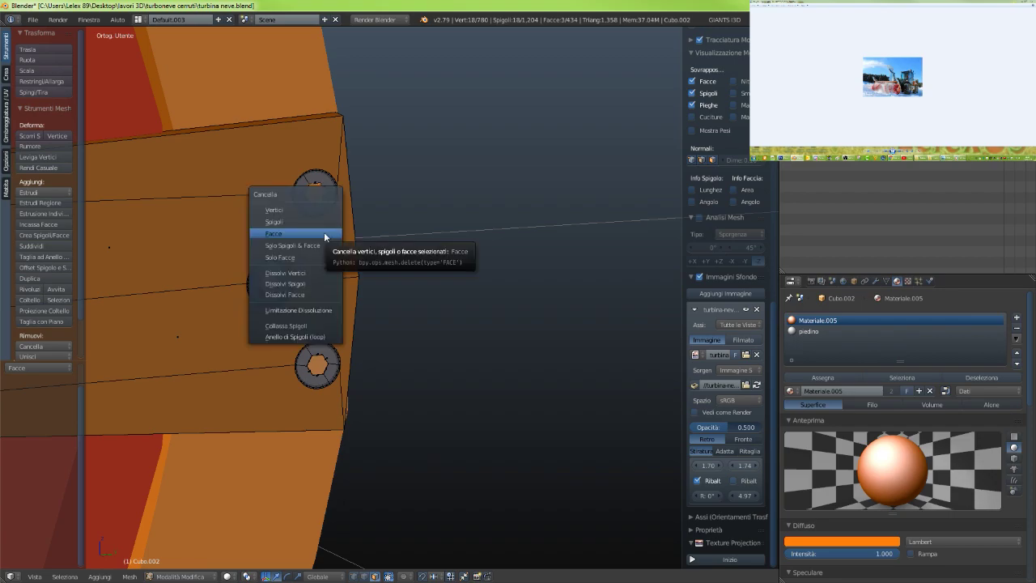
click(324, 232)
scroll(316, 257, down, 4)
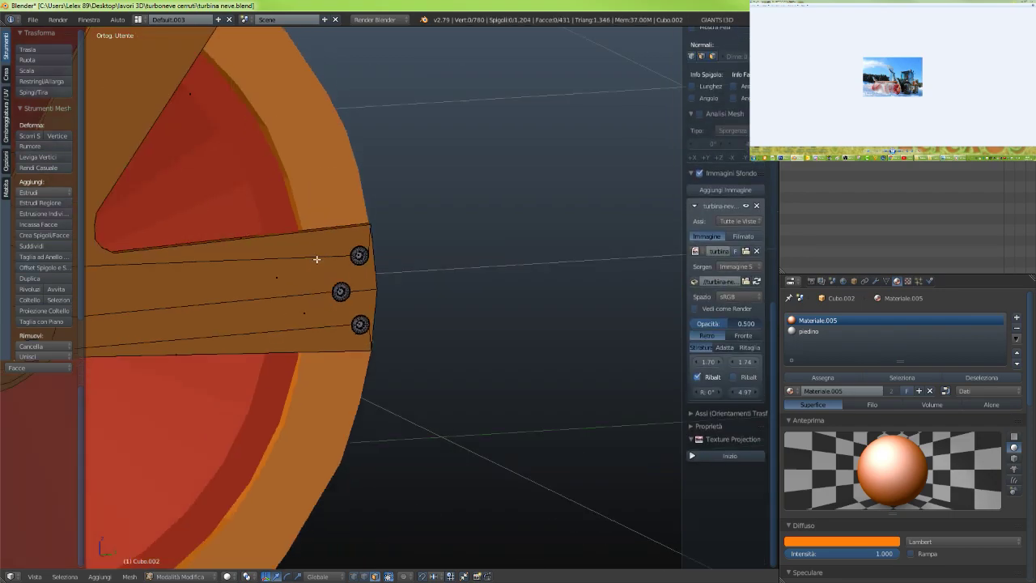
Examine the horizontal arm's opened bolt sockets up close and their hidden rear geometry edge-on in wireframe view
scroll(335, 294, up, 10)
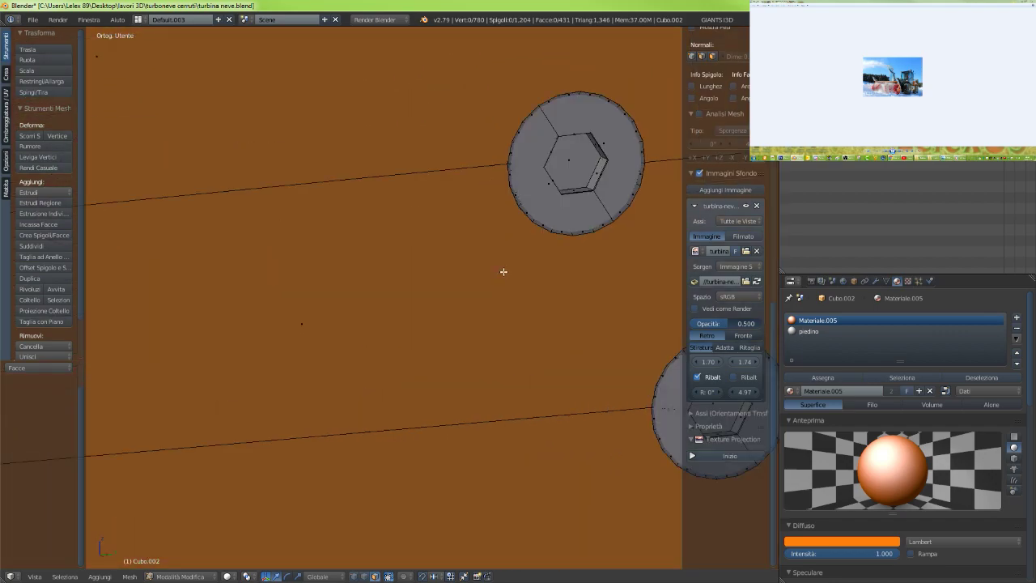
scroll(503, 271, down, 3)
middle_drag(489, 291, 497, 296)
scroll(496, 298, down, 4)
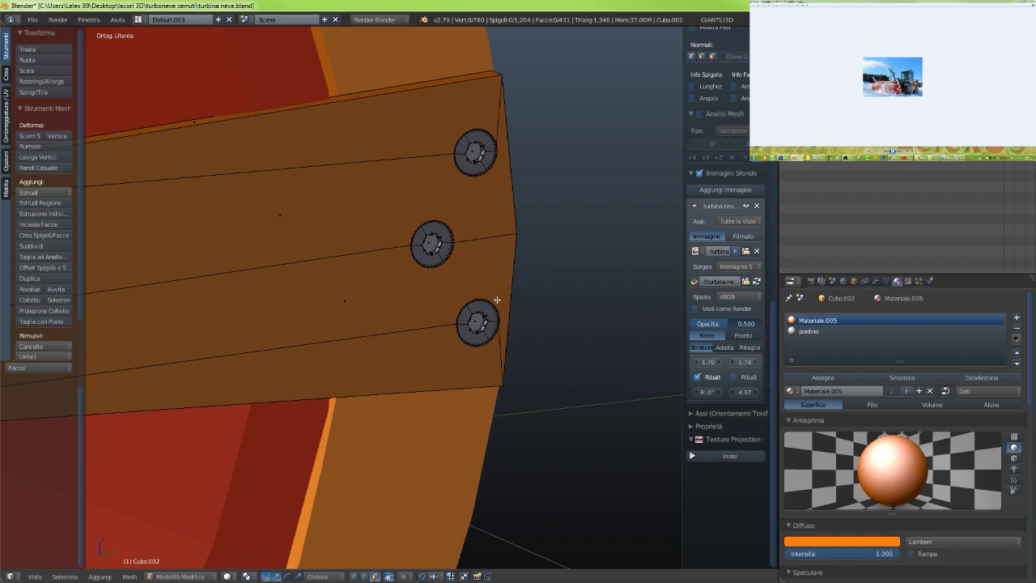
middle_drag(435, 307, 507, 315)
key(z)
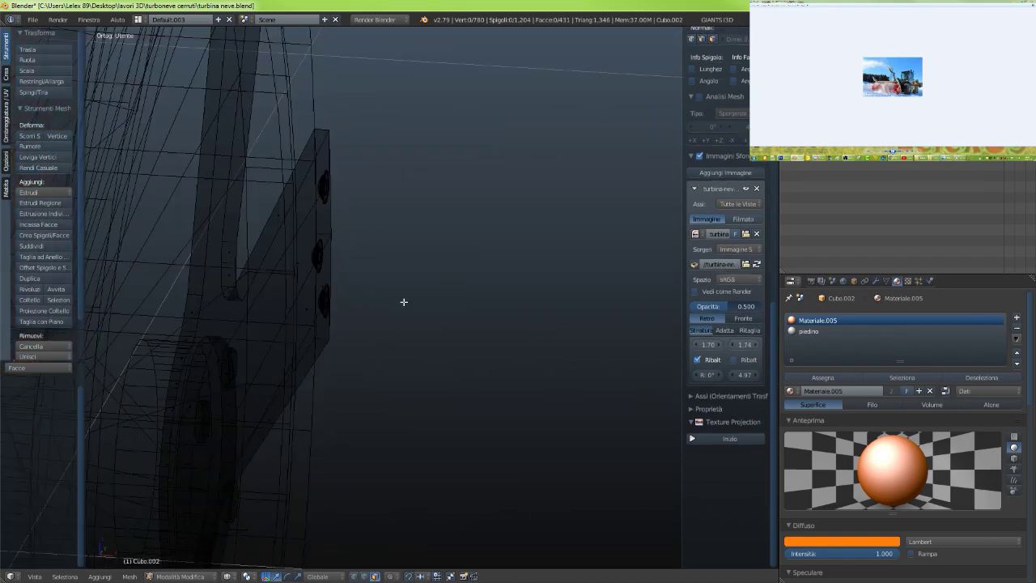
scroll(332, 256, up, 5)
shift+middle_drag(267, 230, 371, 424)
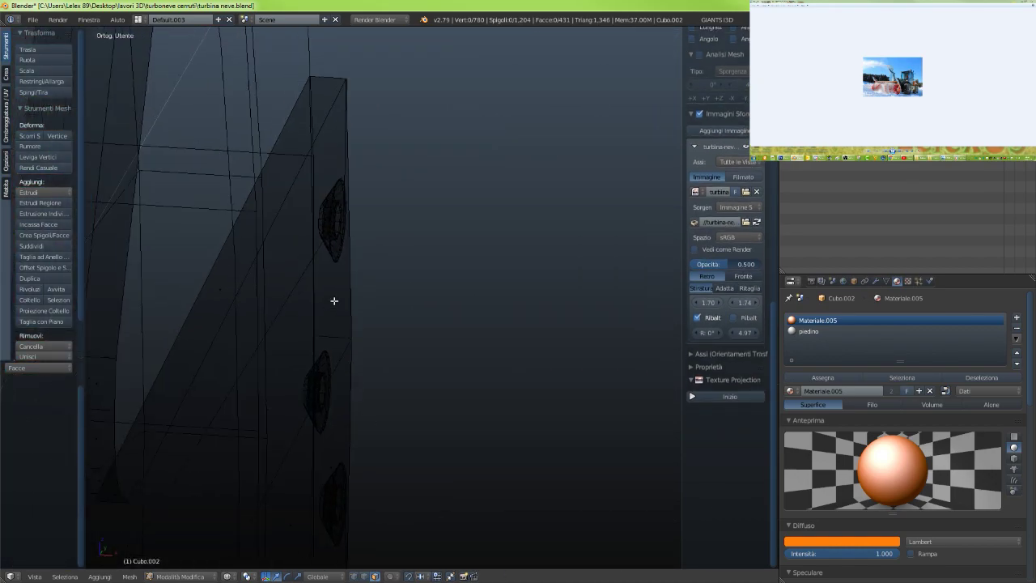
scroll(330, 279, up, 6)
shift+middle_drag(263, 233, 369, 394)
key(KP_4)
key(KP_4)
key(KP_4)
key(KP_4)
key(KP_4)
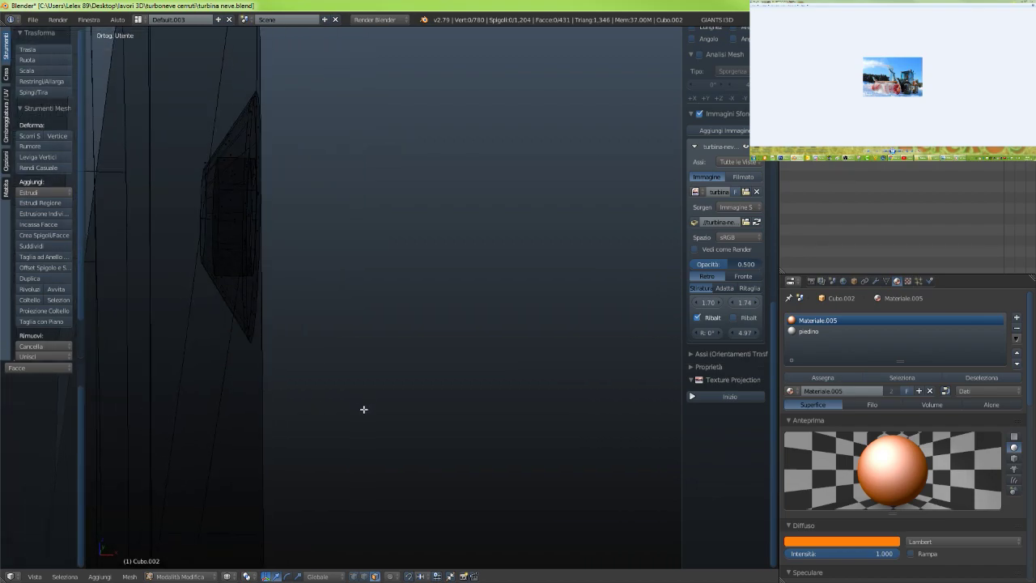
key(KP_4)
key(KP_4)
key(KP_4)
key(KP_4)
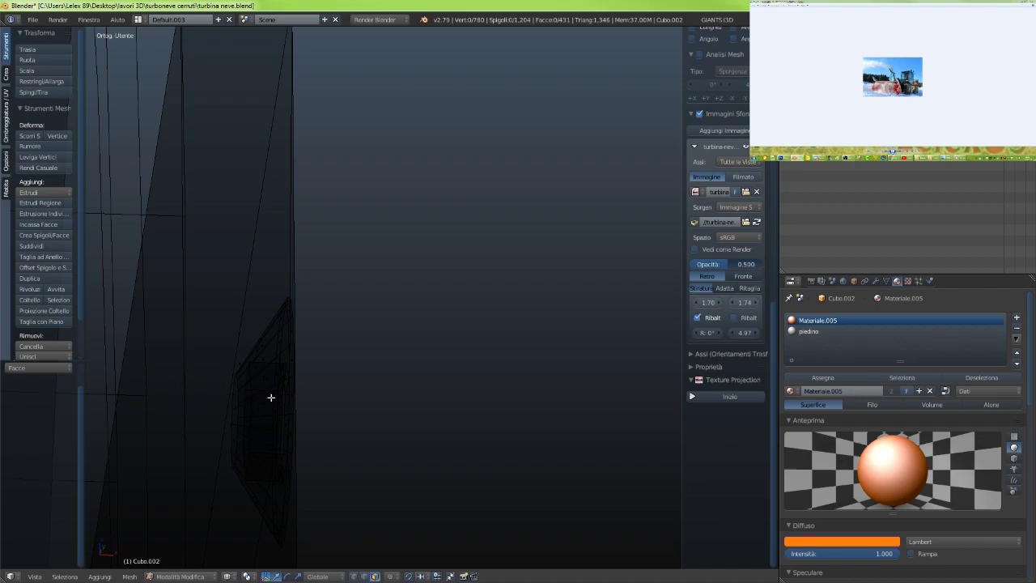
key(KP_4)
key(KP_4)
key(KP_4)
key(KP_4)
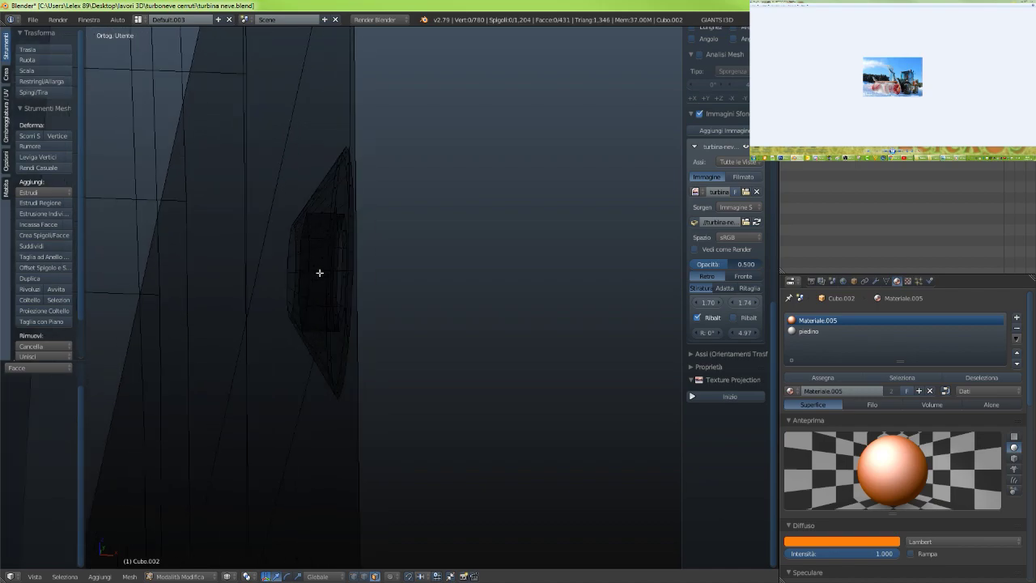
key(c)
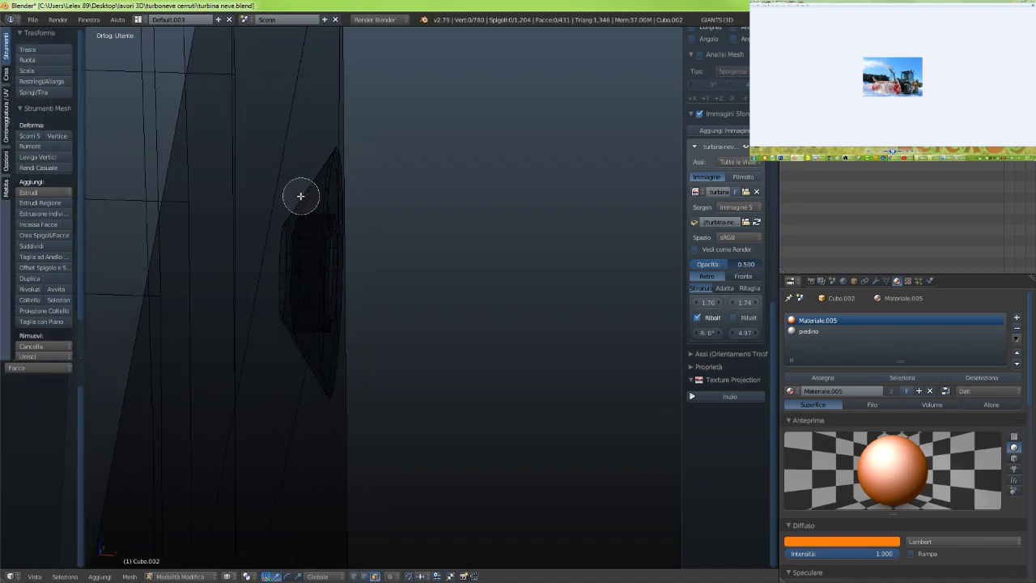
mouse_move(300, 197)
mouse_down()
mouse_move(296, 327)
mouse_move(282, 372)
mouse_up()
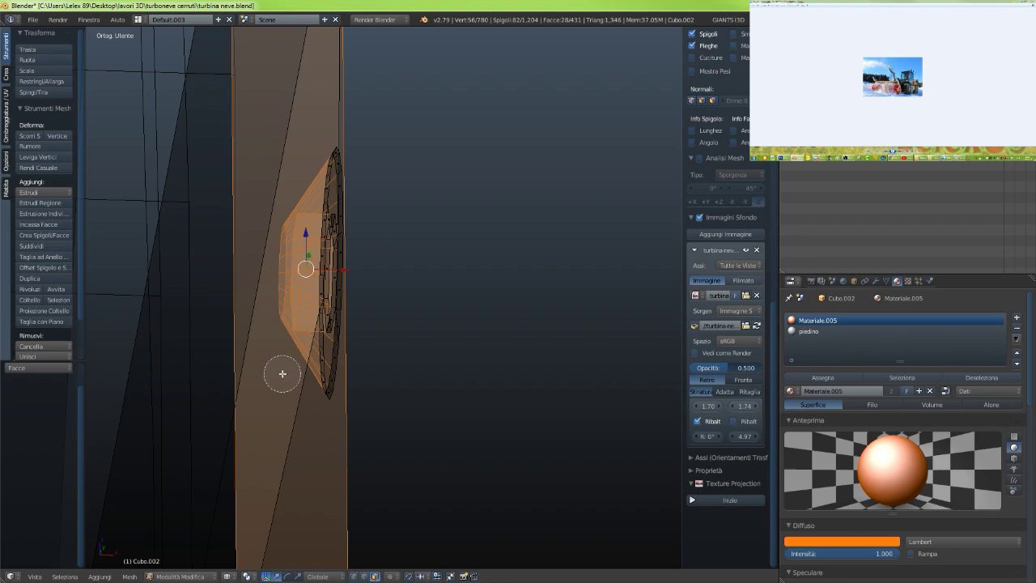
right_click(282, 373)
Delete the conical rear faces of one bolt head hidden inside the plate, and return to solid shading
middle_drag(326, 344, 299, 346)
scroll(299, 346, down, 6)
mouse_move(462, 334)
middle_down()
mouse_move(299, 322)
mouse_move(245, 297)
mouse_move(412, 382)
mouse_move(451, 371)
mouse_move(443, 389)
middle_up()
key(z)
shift+middle_drag(532, 411, 360, 343)
scroll(427, 361, up, 4)
middle_drag(420, 409, 356, 297)
alt+shift+right_click(433, 355)
shift+right_click(462, 352)
shift+right_click(328, 361)
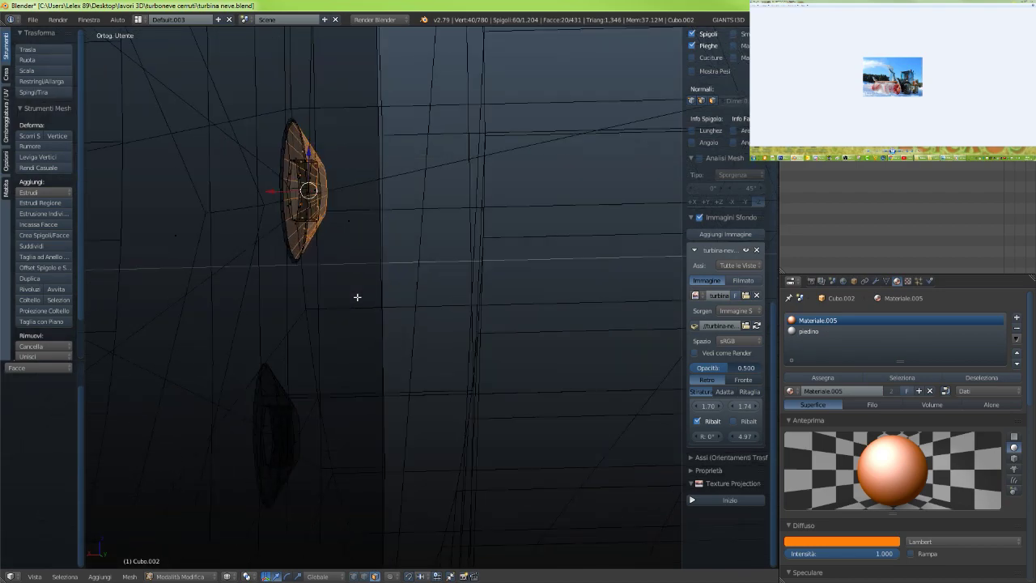
key(x)
click(356, 296)
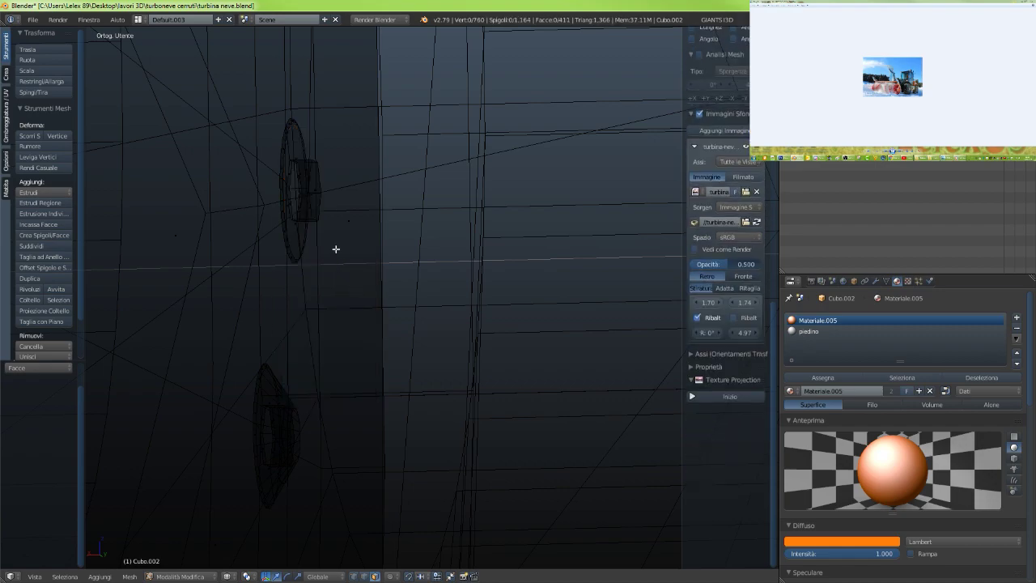
middle_drag(336, 249, 322, 249)
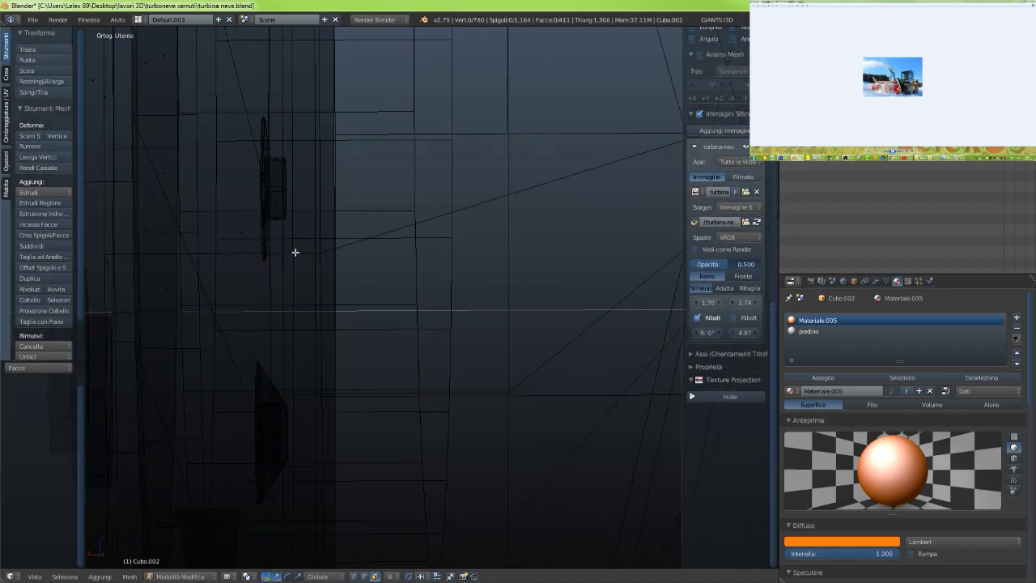
key(x)
key(z)
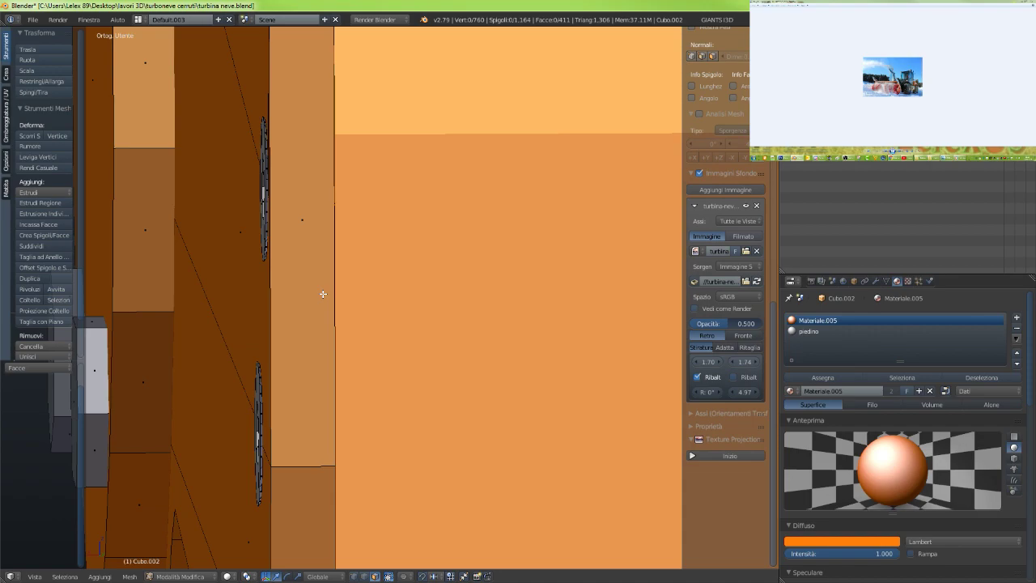
Delete the conical rear faces of the two remaining bolt heads hidden inside the horizontal arm
scroll(423, 302, down, 5)
middle_drag(435, 313, 369, 298)
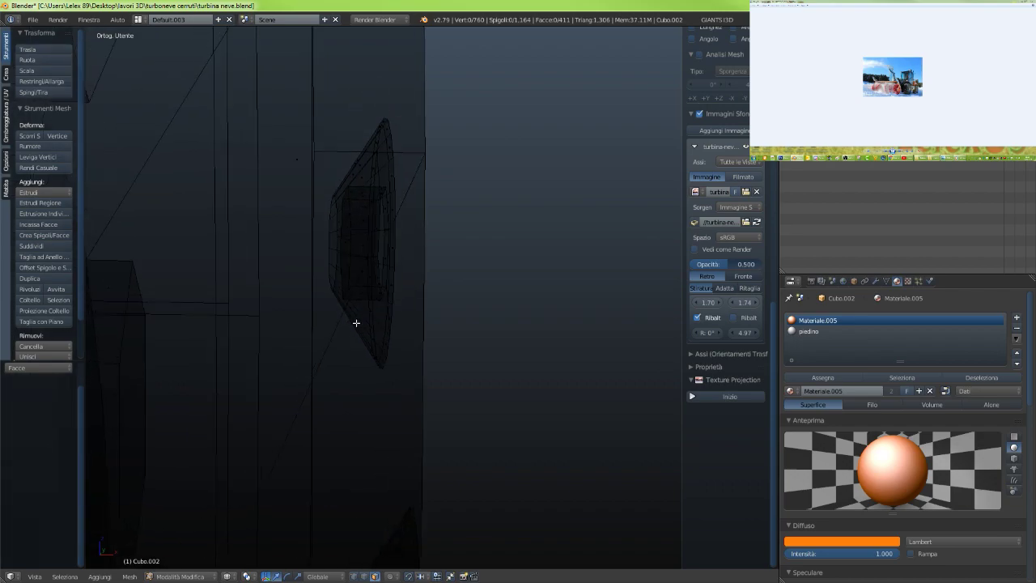
key(l)
key(x)
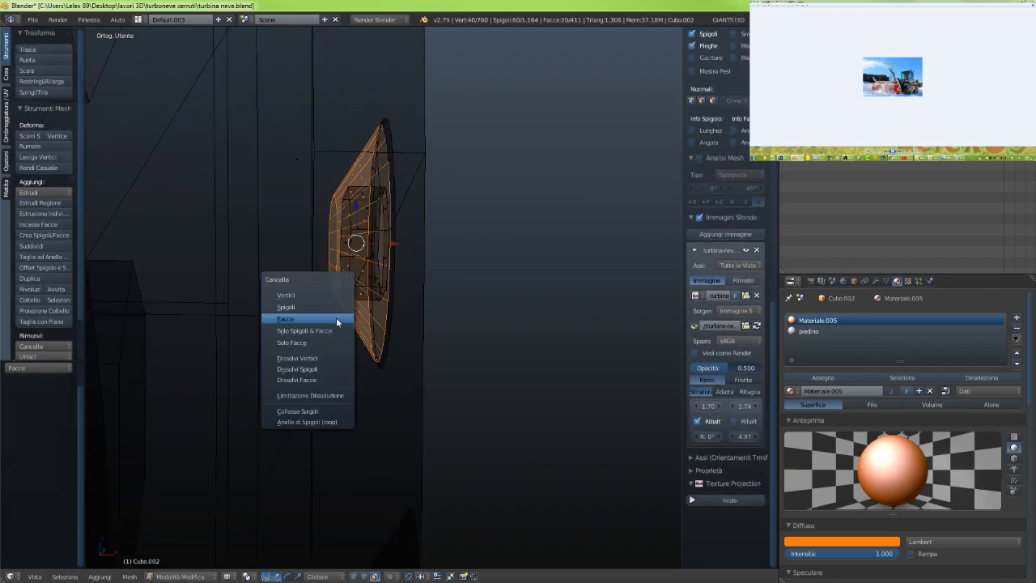
click(336, 317)
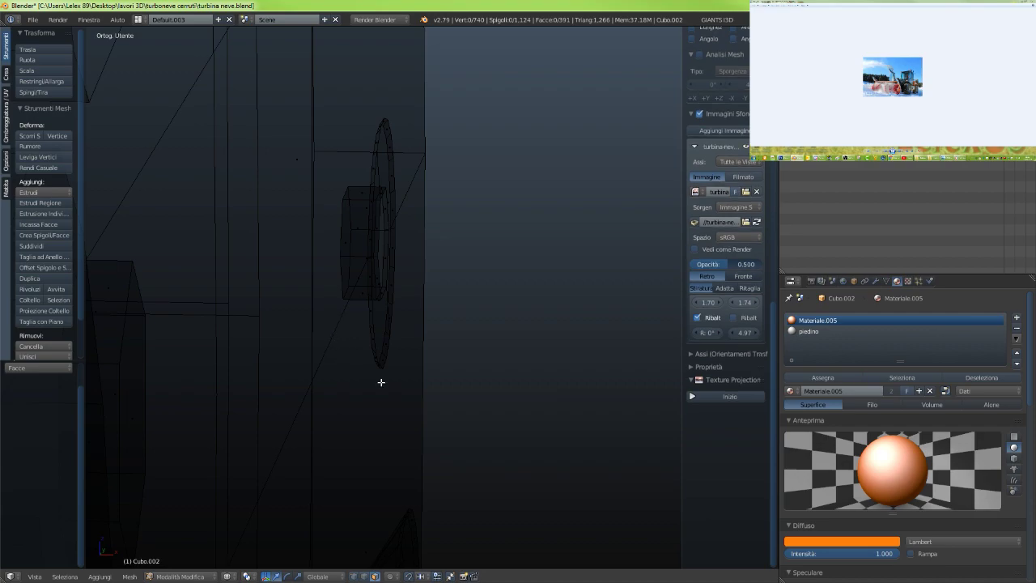
middle_drag(381, 419, 377, 46)
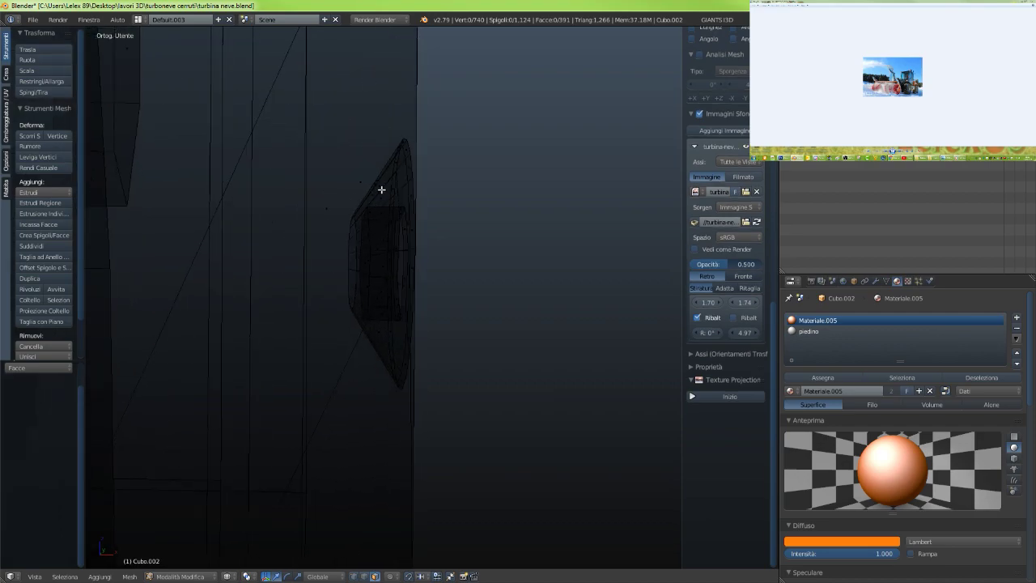
key(l)
key(x)
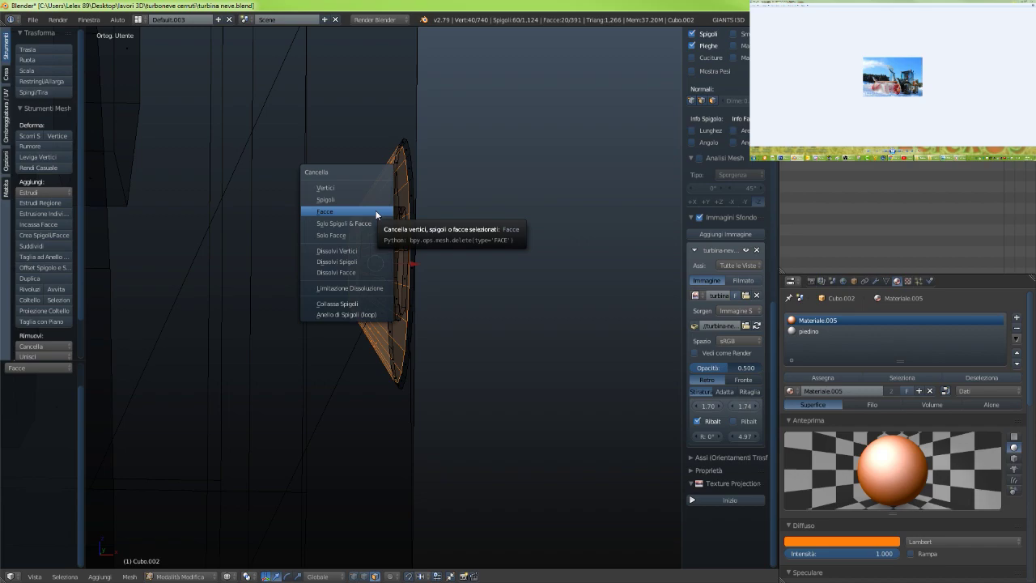
click(377, 208)
Delete the hidden conical rear faces of the two neighbouring lower bolt heads on the diagonal arm
scroll(374, 304, down, 4)
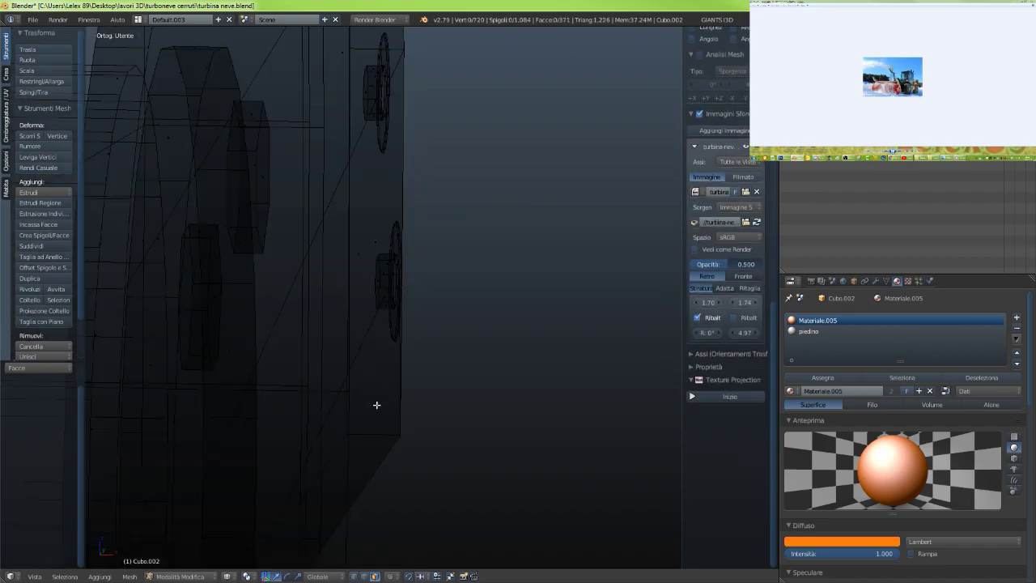
middle_drag(376, 405, 388, 367)
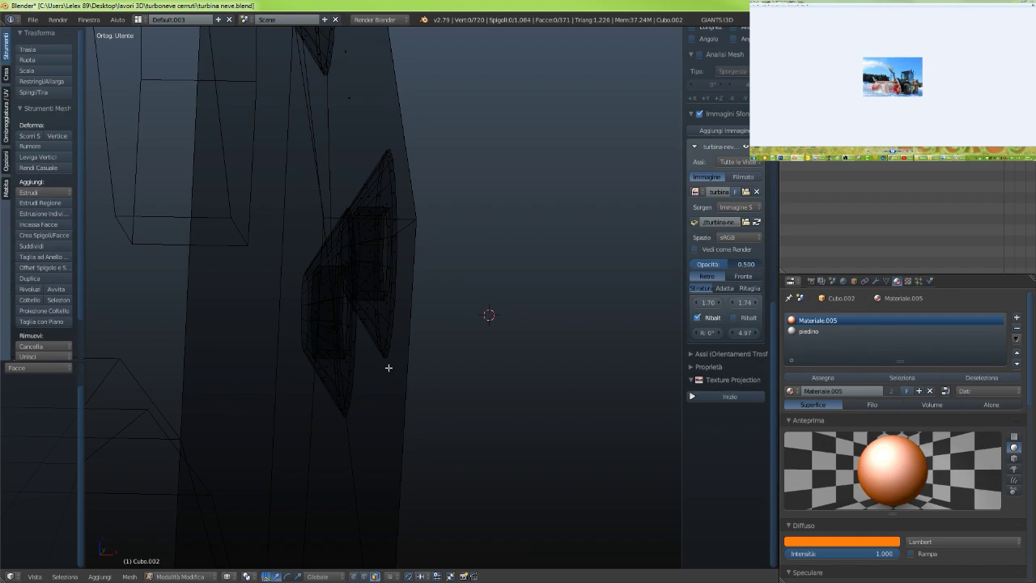
key(l)
key(x)
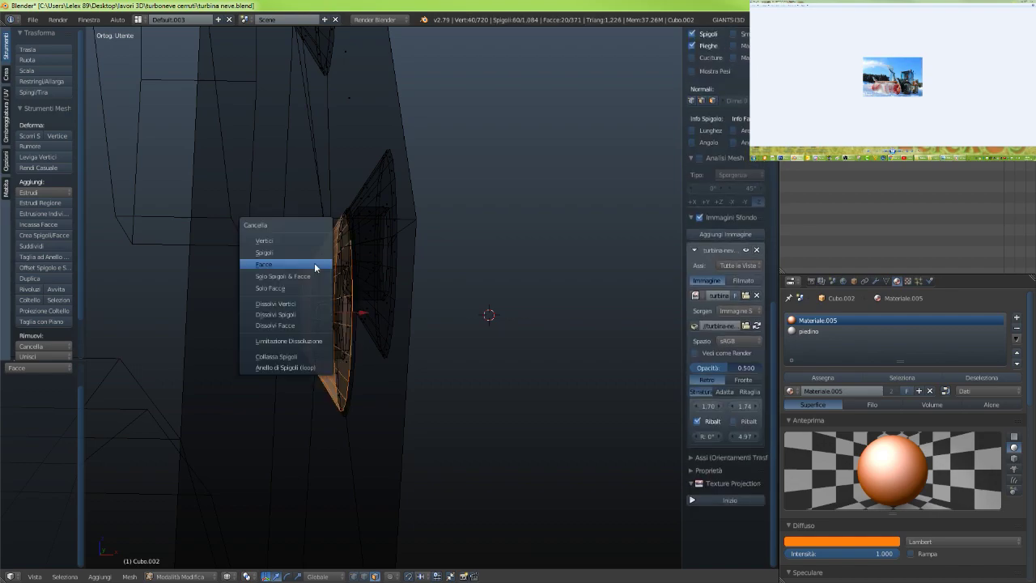
click(317, 267)
key(l)
key(x)
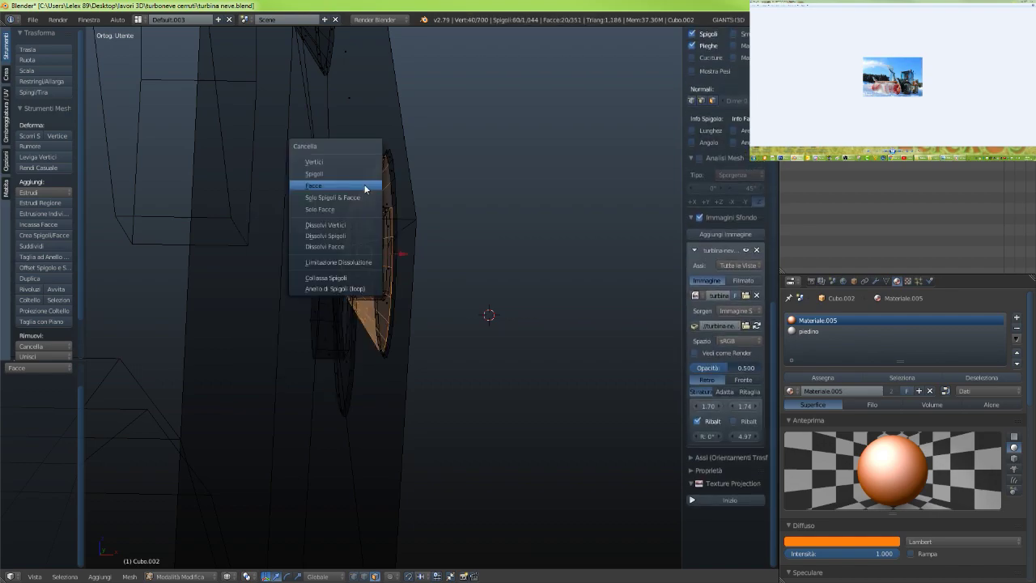
click(364, 187)
Delete the conical rear faces of the diagonal arm's upper bolt head and return to solid shading
middle_drag(354, 169, 337, 130)
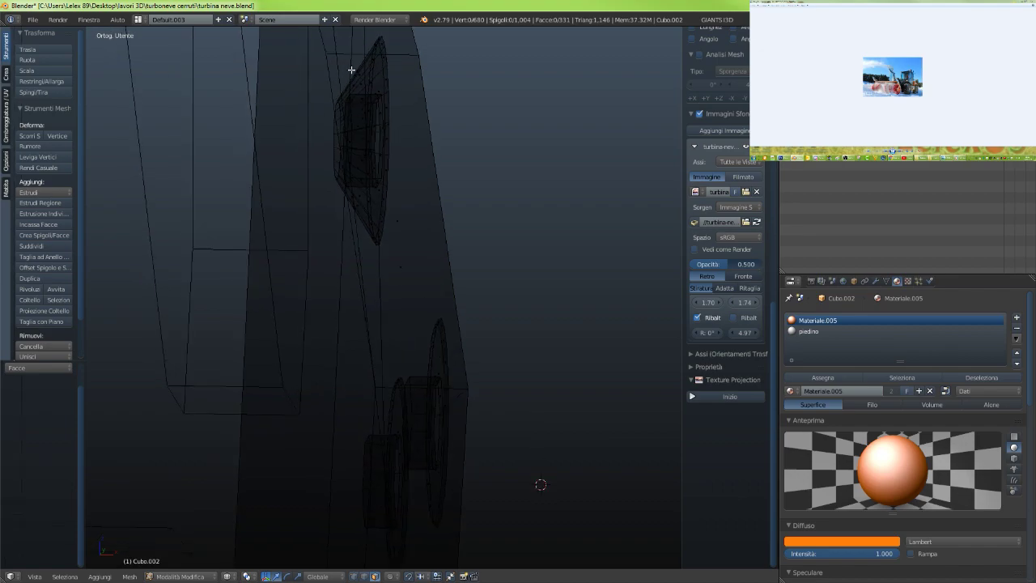
key(l)
key(x)
click(323, 92)
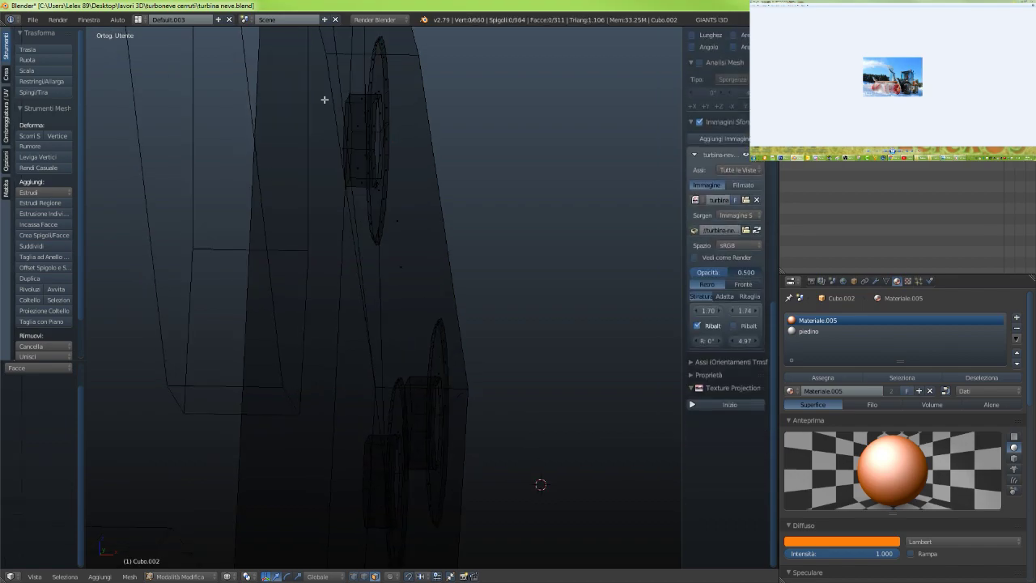
key(z)
Select all outer circular rim edges of the upper bolt head on the diagonal arm
scroll(400, 258, up, 2)
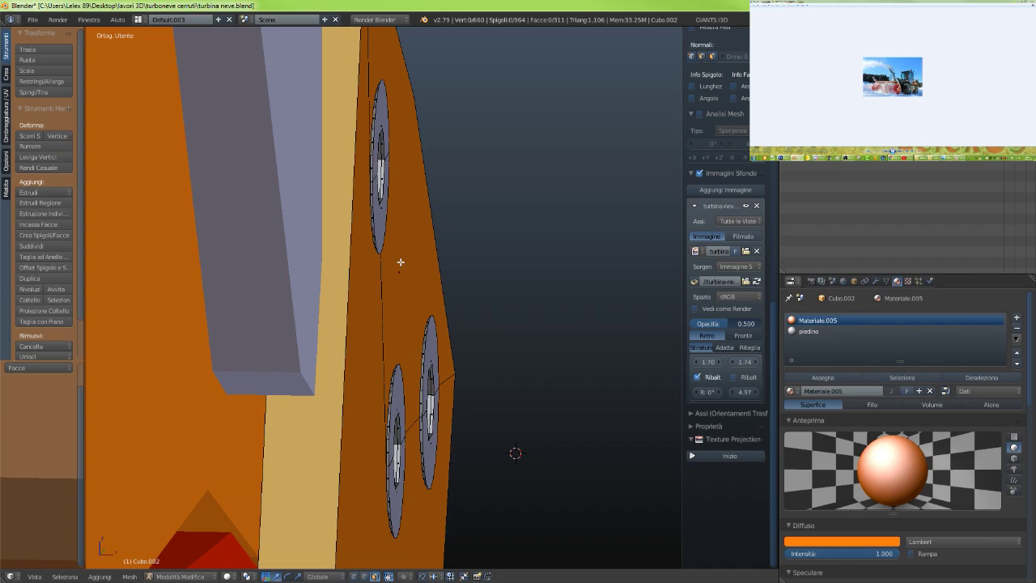
scroll(394, 245, down, 1)
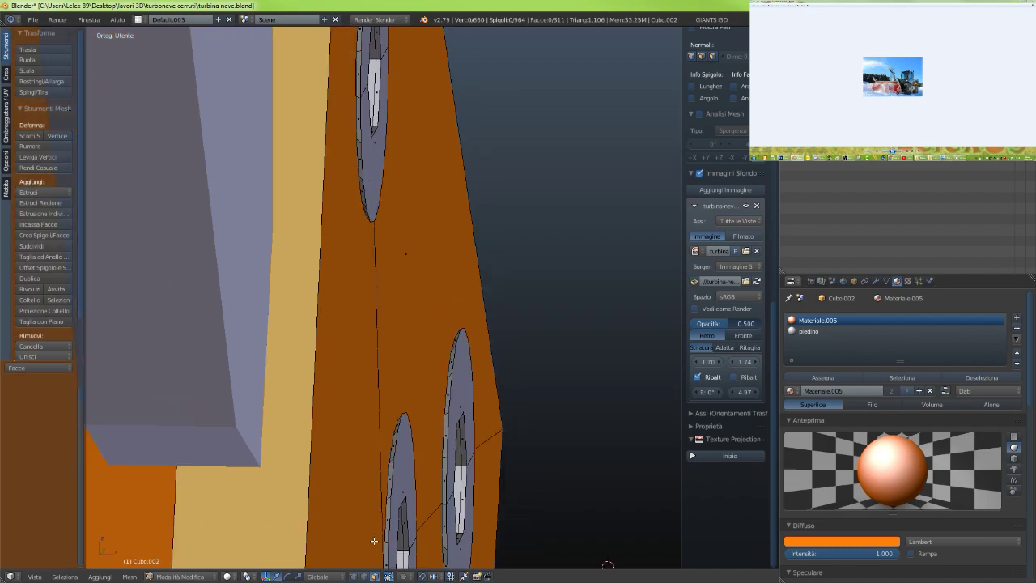
alt+right_click(365, 154)
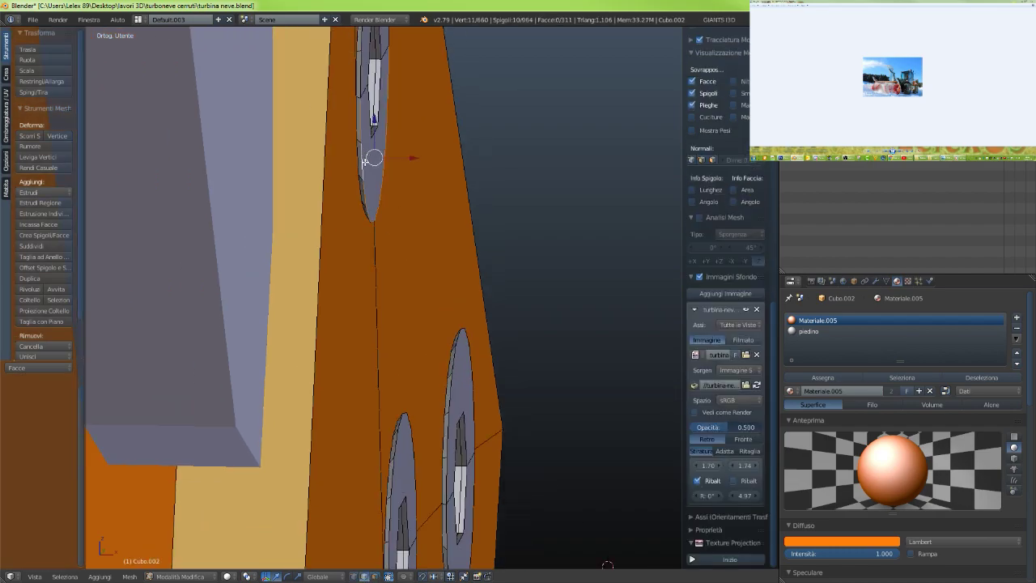
scroll(367, 165, down, 3)
middle_drag(387, 164, 368, 165)
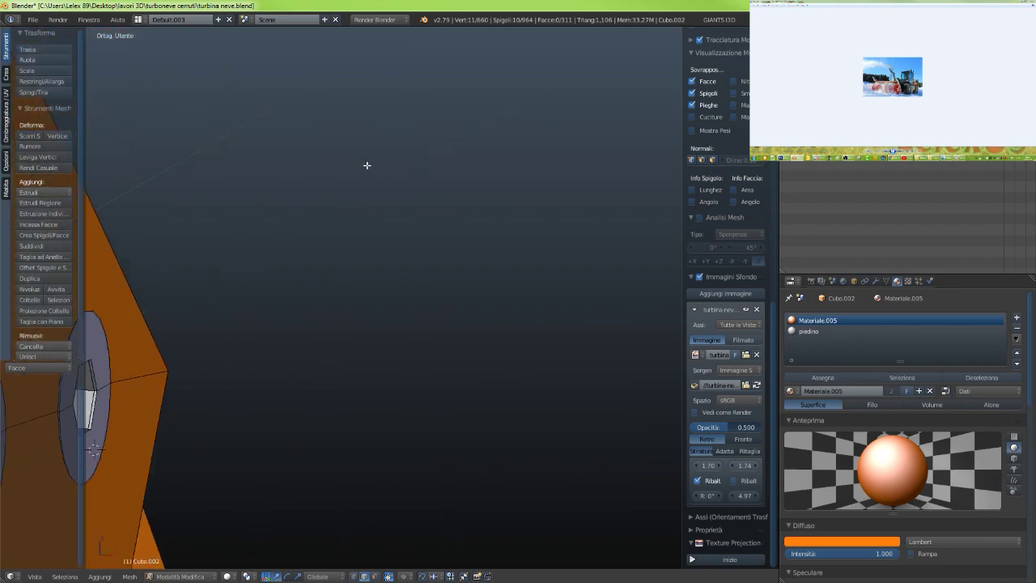
scroll(367, 165, up, 3)
key(KP_Decimal)
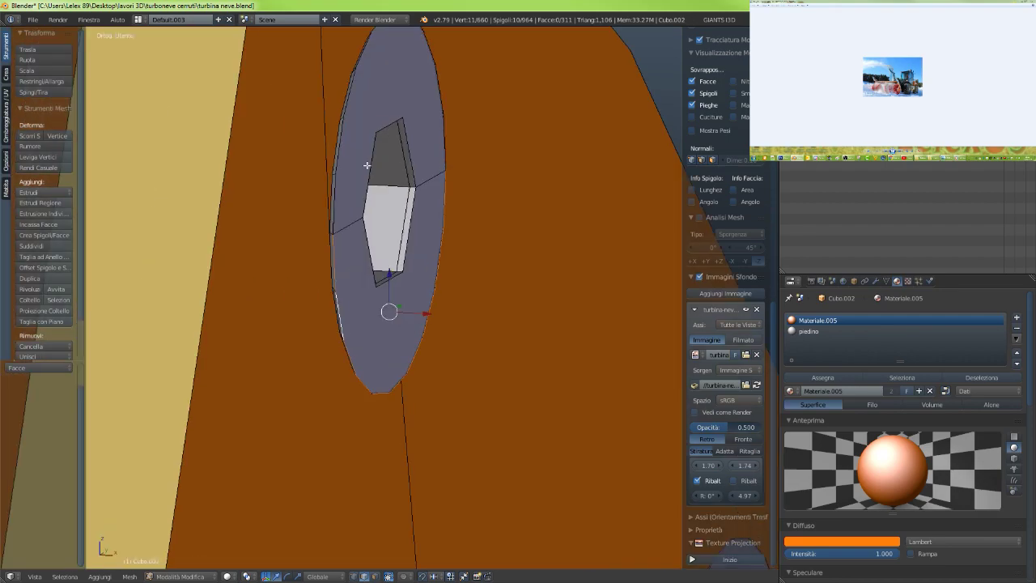
scroll(352, 219, down, 3)
mouse_move(461, 442)
shift+middle_down()
mouse_move(452, 412)
mouse_move(458, 434)
shift+middle_up()
alt+shift+right_click(358, 230)
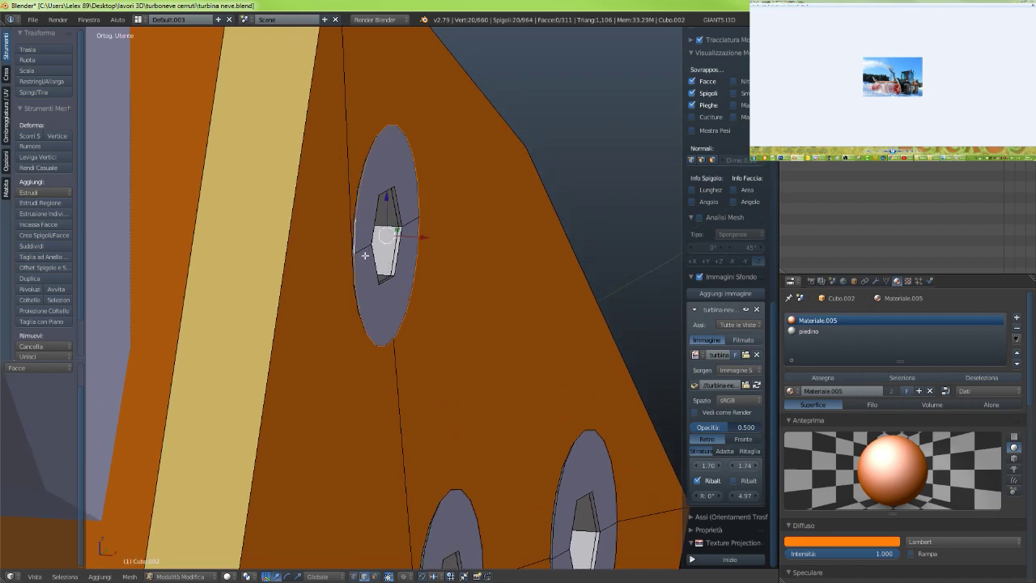
Add the outer rim edges of the diagonal arm's two lower bolt heads to the selection
key(l)
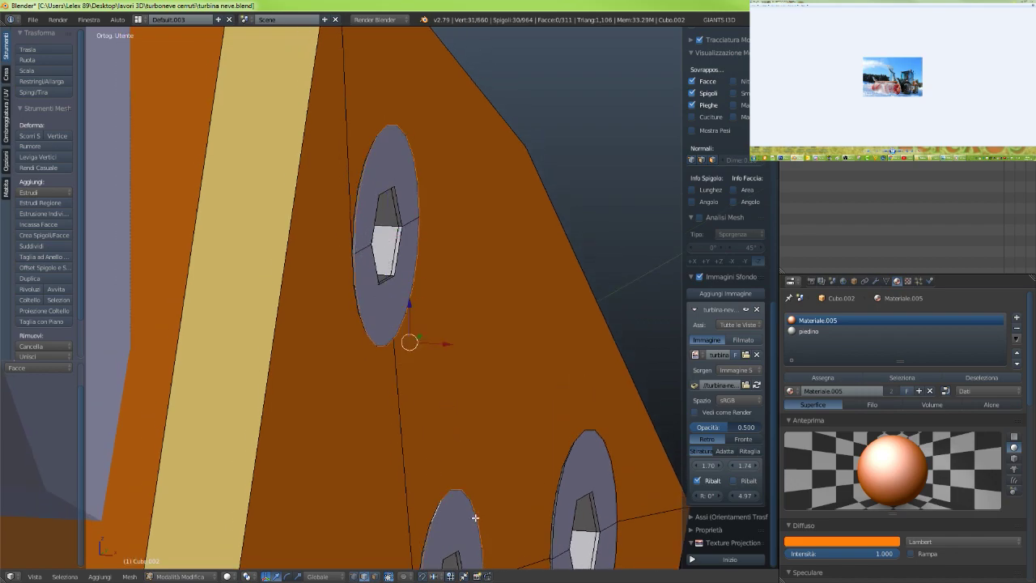
middle_drag(475, 516, 359, 331)
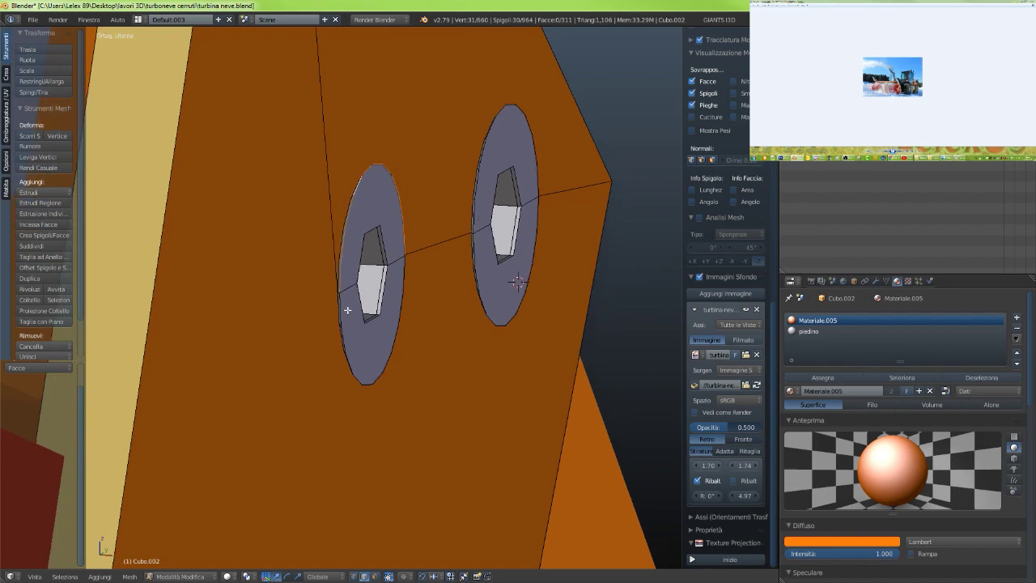
key(l)
key(l)
key(l)
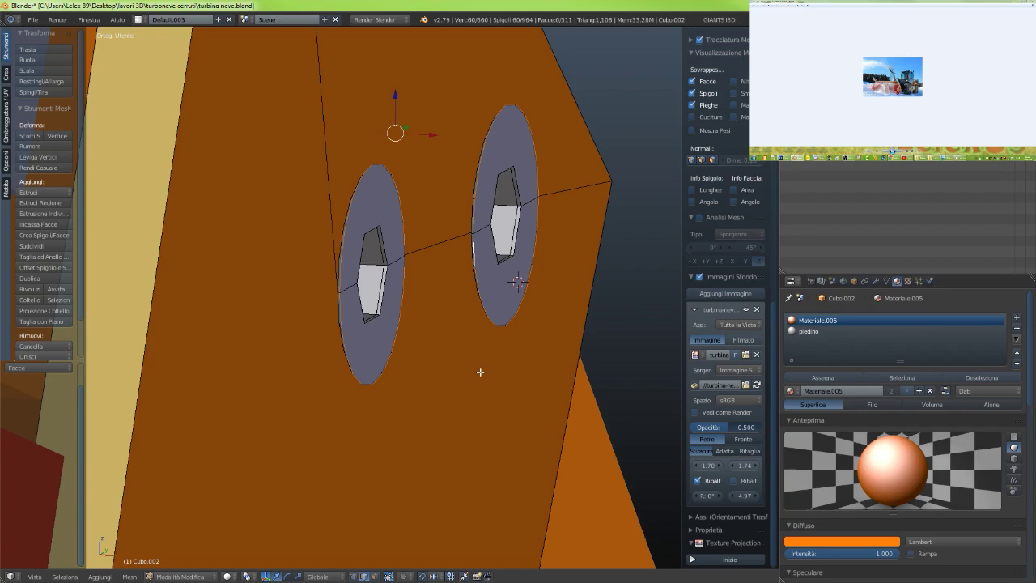
Add the outer rim edges of the horizontal arm's three bolt heads to the selection
scroll(480, 372, down, 11)
shift+middle_drag(455, 402, 370, 122)
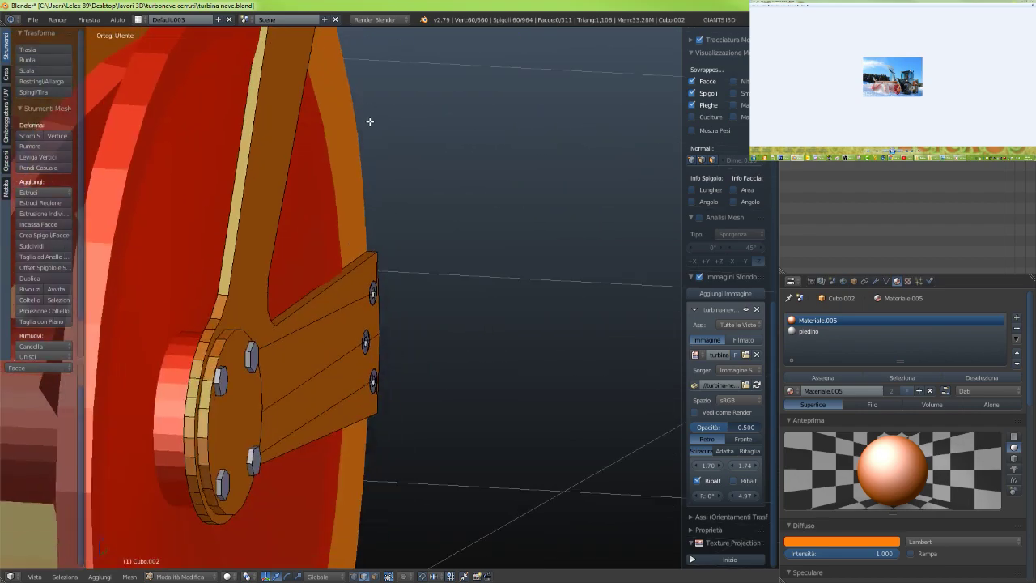
scroll(381, 381, up, 12)
shift+middle_drag(298, 379, 427, 328)
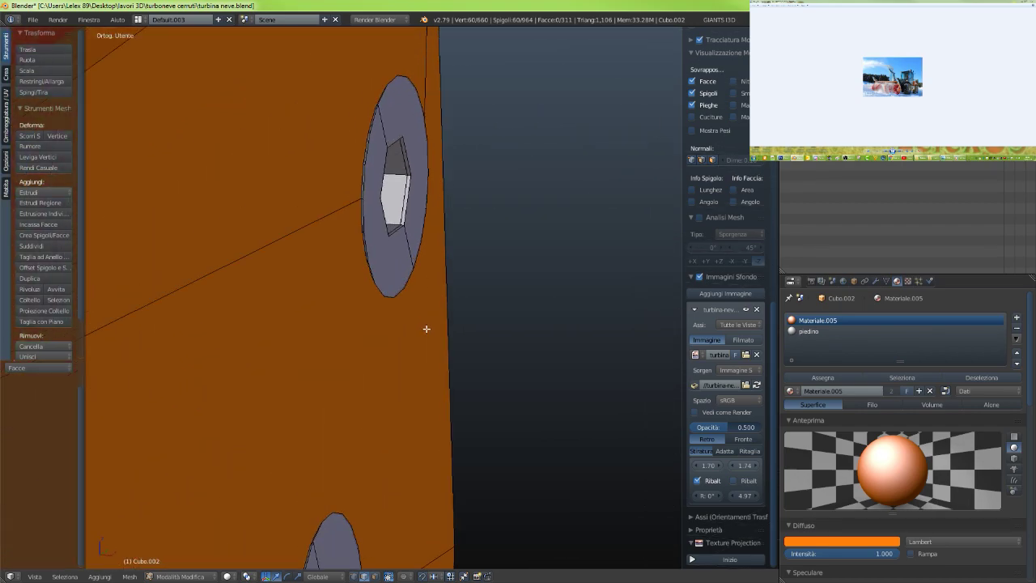
key(l)
key(l)
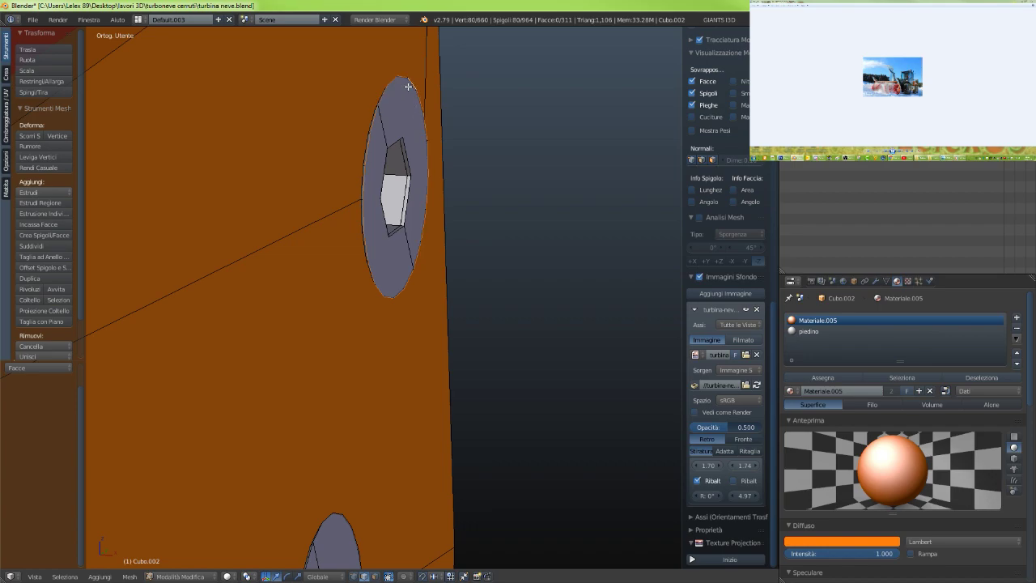
middle_drag(331, 537, 328, 142)
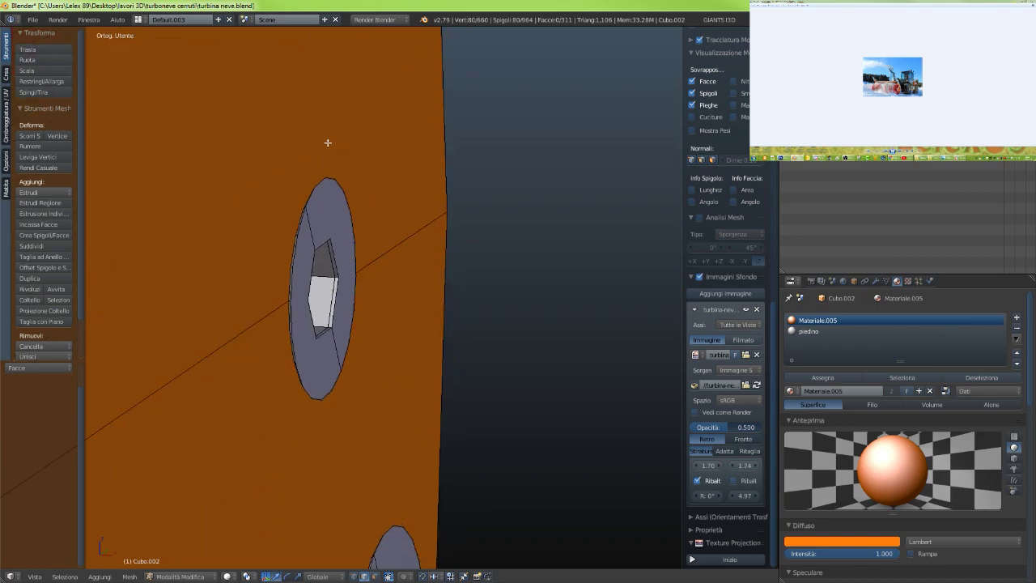
key(l)
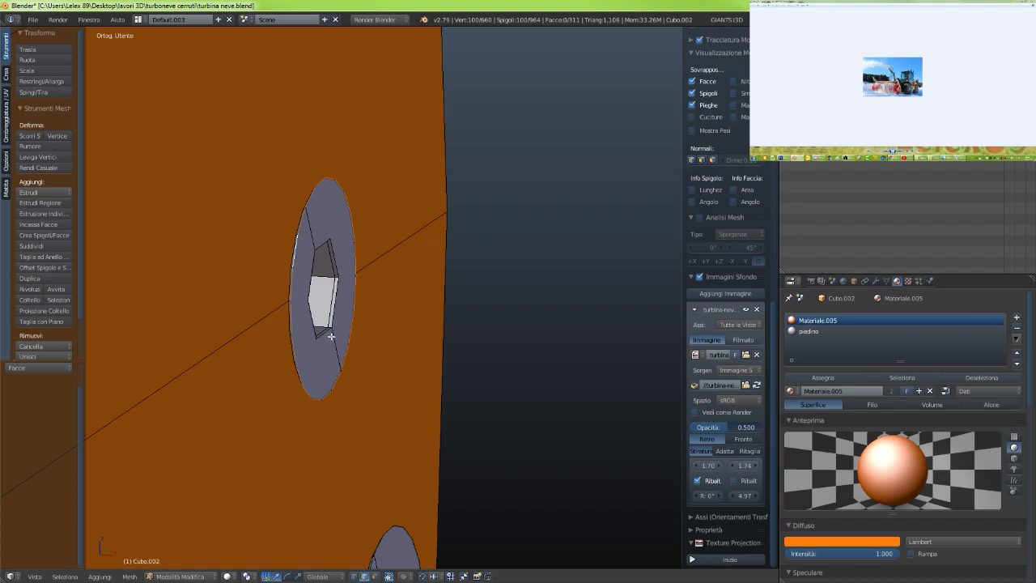
middle_drag(331, 336, 386, 244)
key(l)
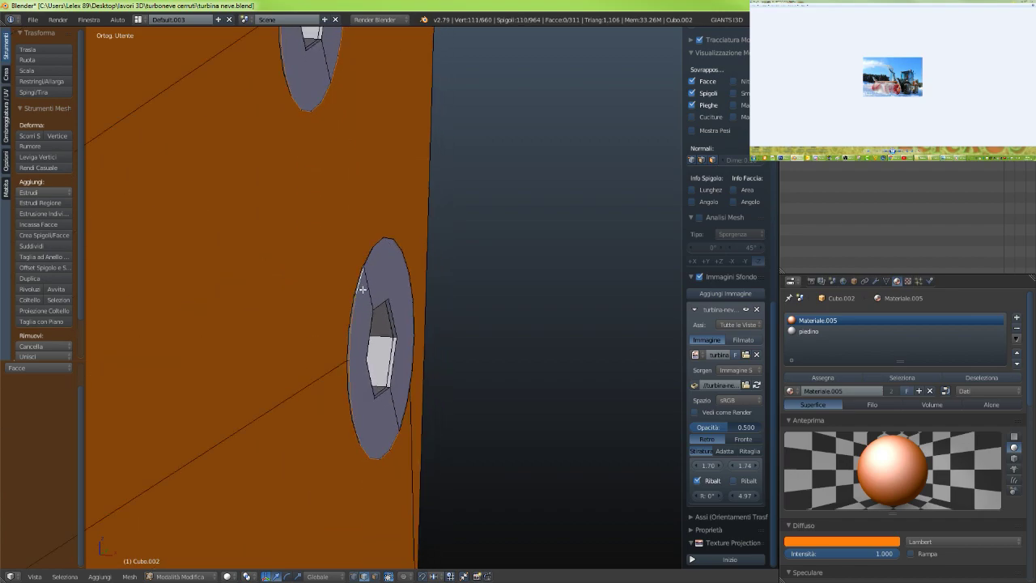
Bevel the selected rims of all six bolt heads with one segment and an offset of about 0.00034
scroll(352, 312, up, 6)
middle_drag(349, 321, 334, 300)
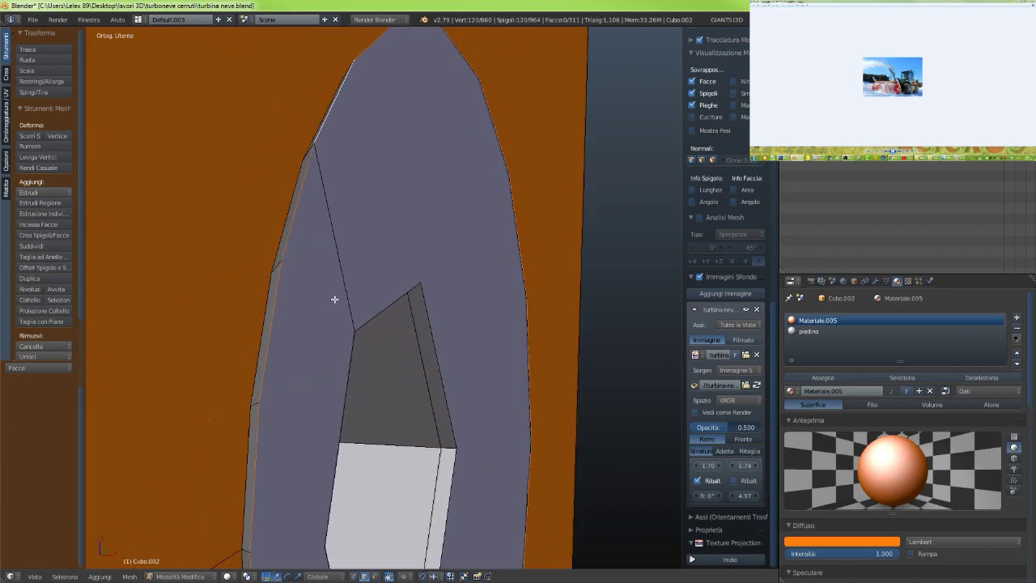
key(ctrl+b)
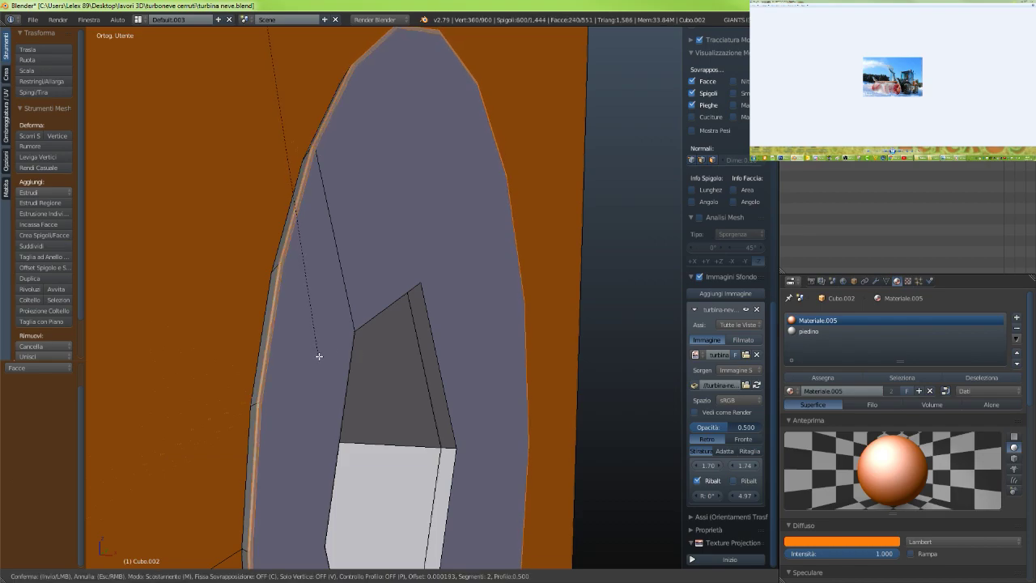
scroll(323, 364, down, 1)
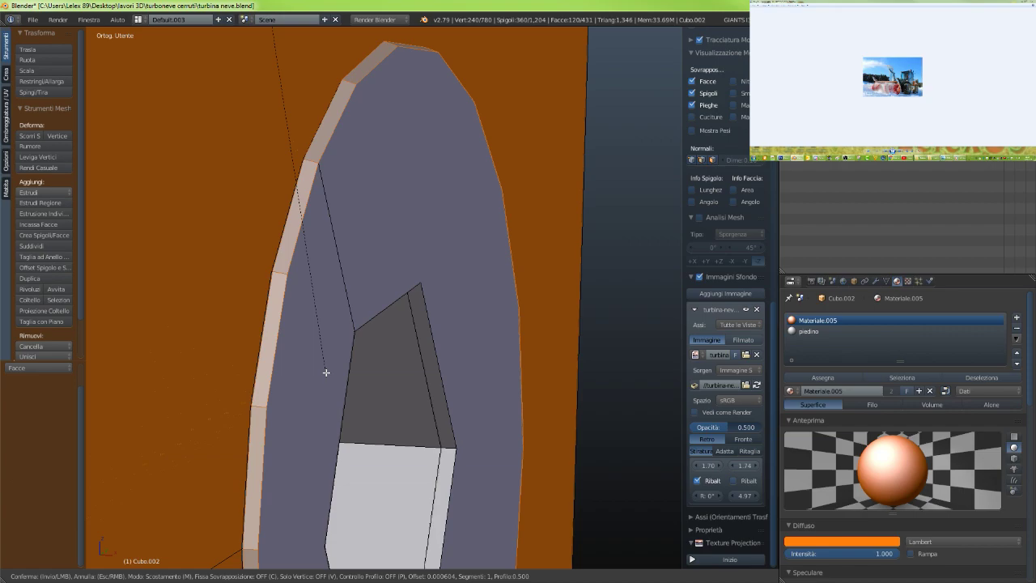
scroll(324, 369, down, 1)
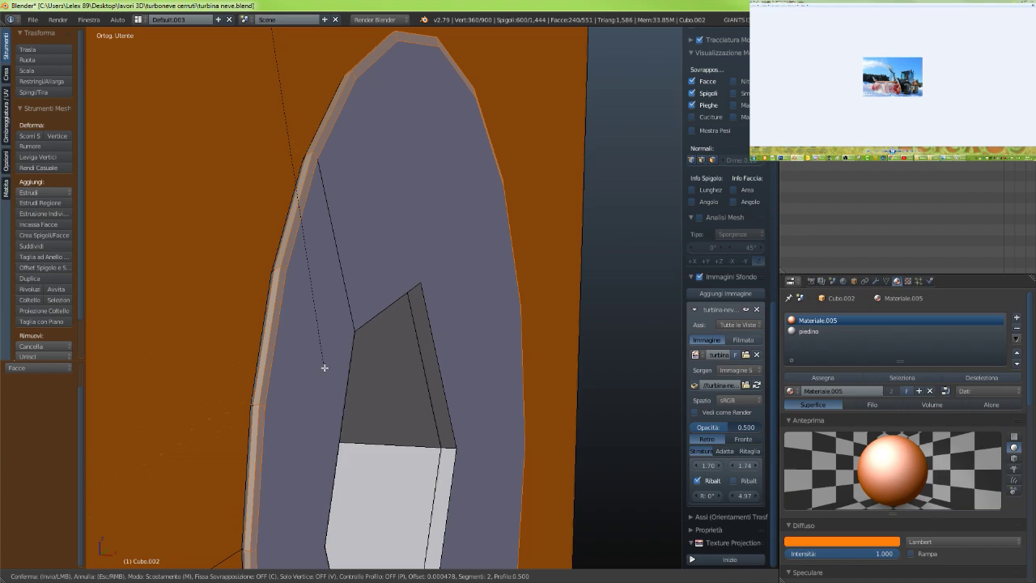
scroll(324, 369, up, 1)
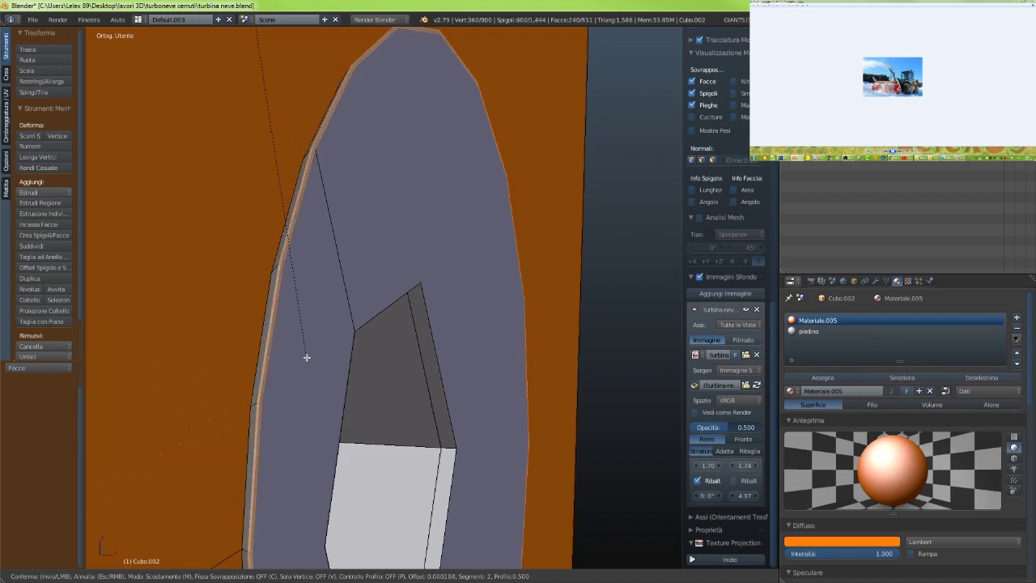
scroll(304, 342, down, 1)
scroll(303, 365, down, 1)
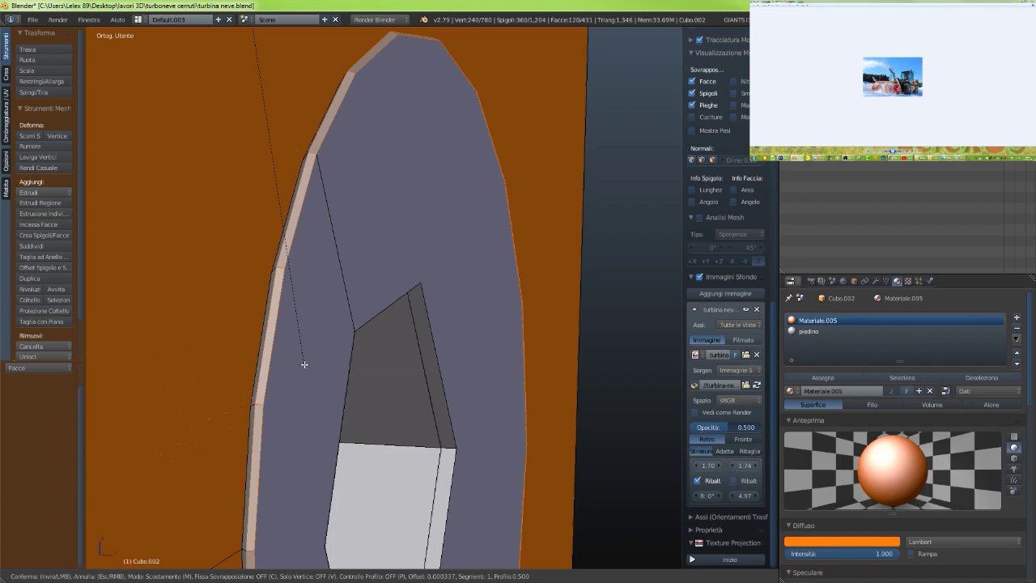
click(305, 365)
Check the beveled bolt heads on the horizontal arm in wireframe and solid shading, and leave Edit Mode
scroll(304, 361, down, 4)
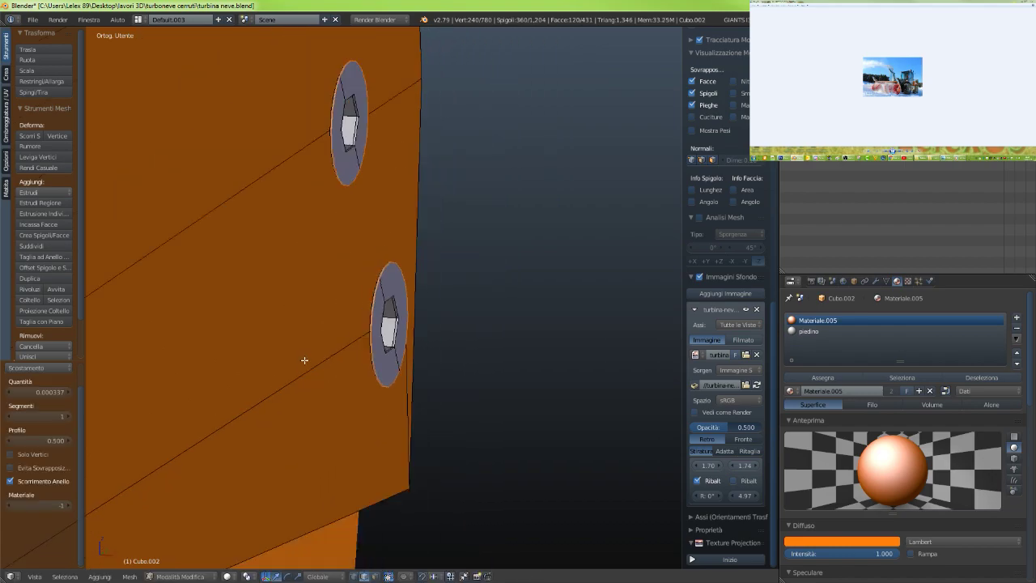
scroll(325, 335, down, 3)
shift+middle_drag(330, 317, 323, 426)
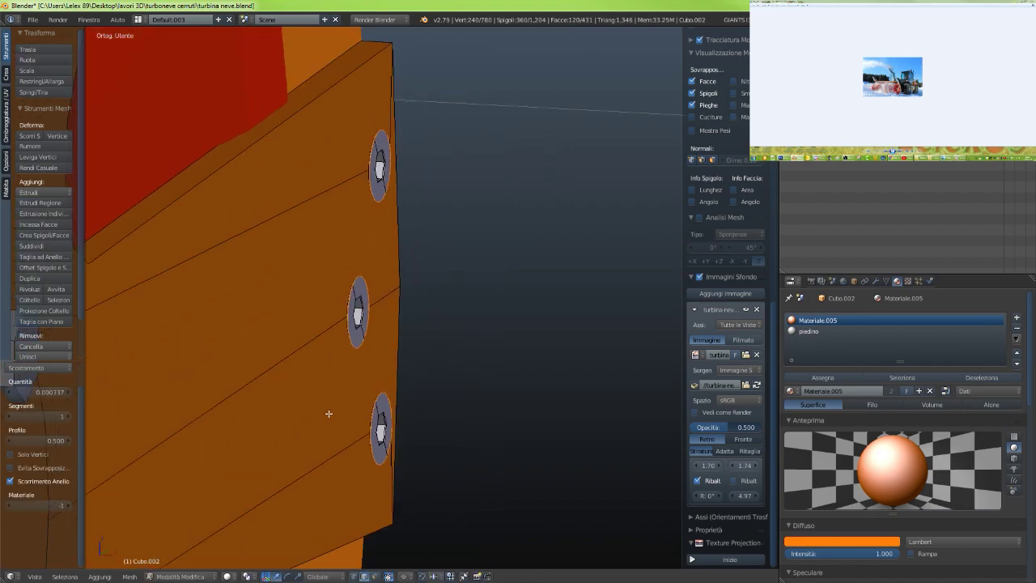
key(z)
key(z)
key(Tab)
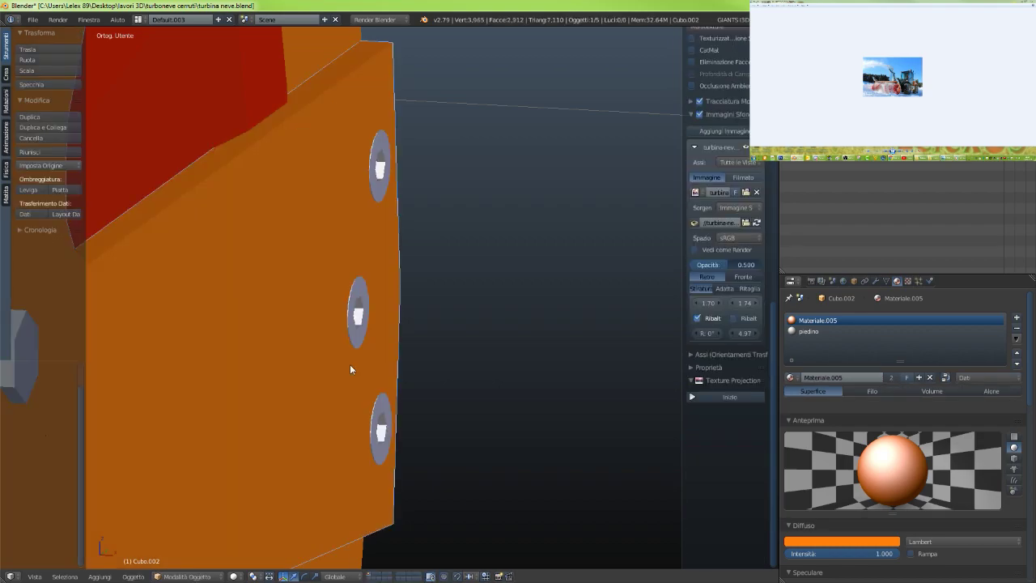
Examine the diagonal arm's bolt heads in Edit Mode, comparing solid and wireframe shading with the right-side blueprint
middle_drag(353, 357, 450, 502)
scroll(448, 380, down, 4)
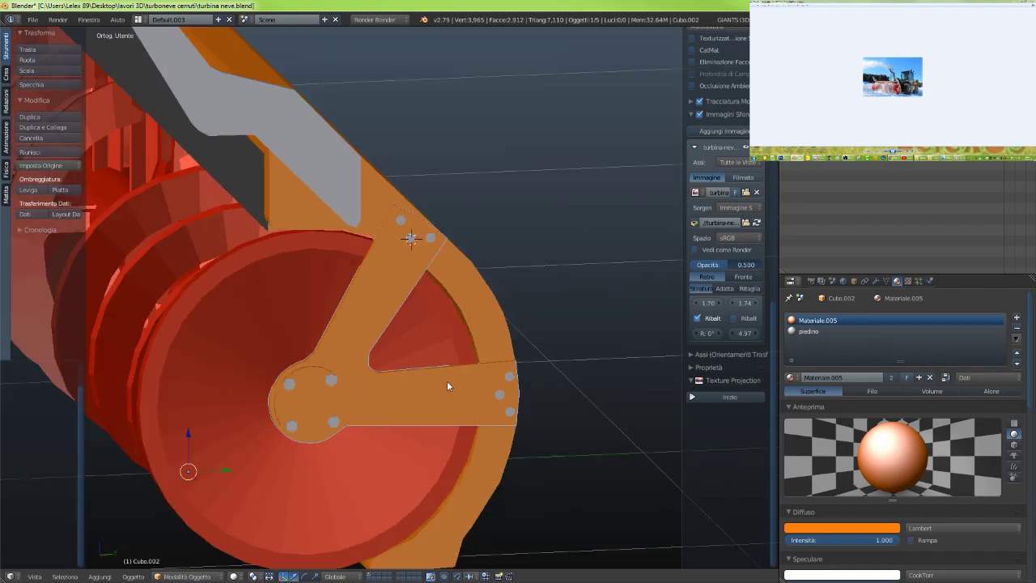
key(KP_3)
key(z)
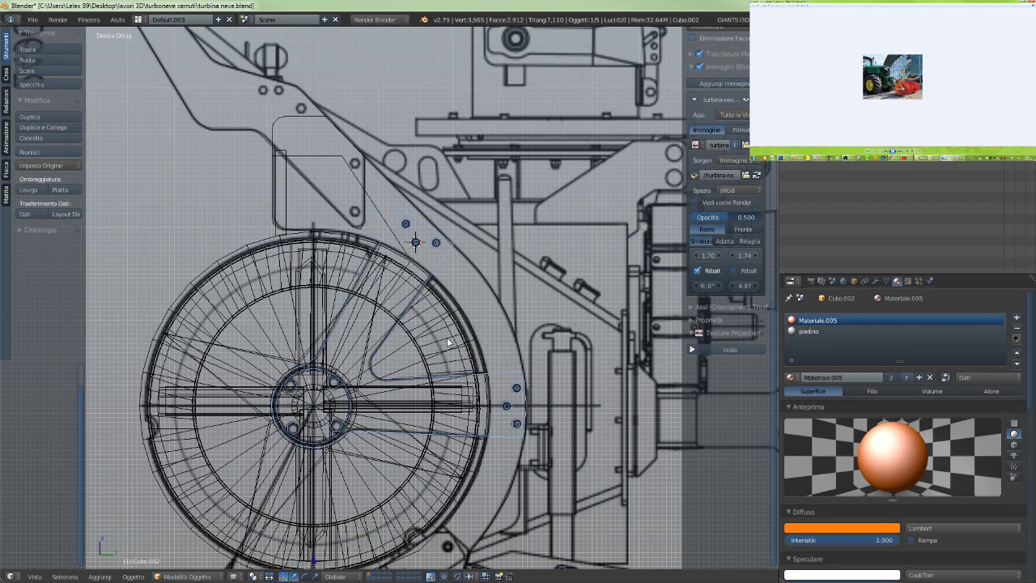
middle_drag(402, 231, 316, 272)
key(Tab)
scroll(408, 291, up, 2)
scroll(408, 291, up, 5)
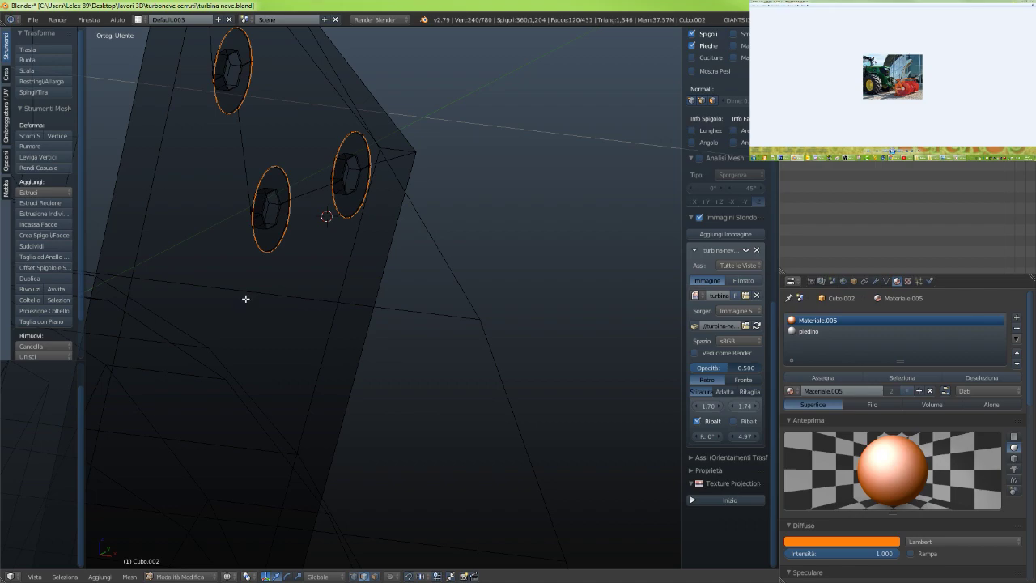
scroll(247, 297, down, 3)
middle_drag(250, 296, 397, 257)
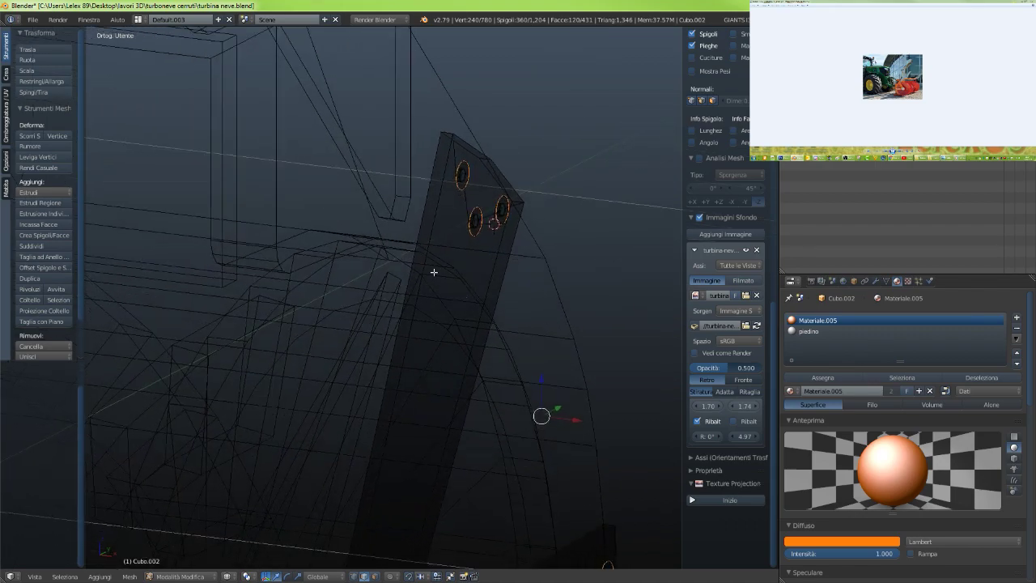
scroll(423, 224, up, 2)
scroll(423, 225, down, 2)
key(z)
scroll(458, 247, down, 2)
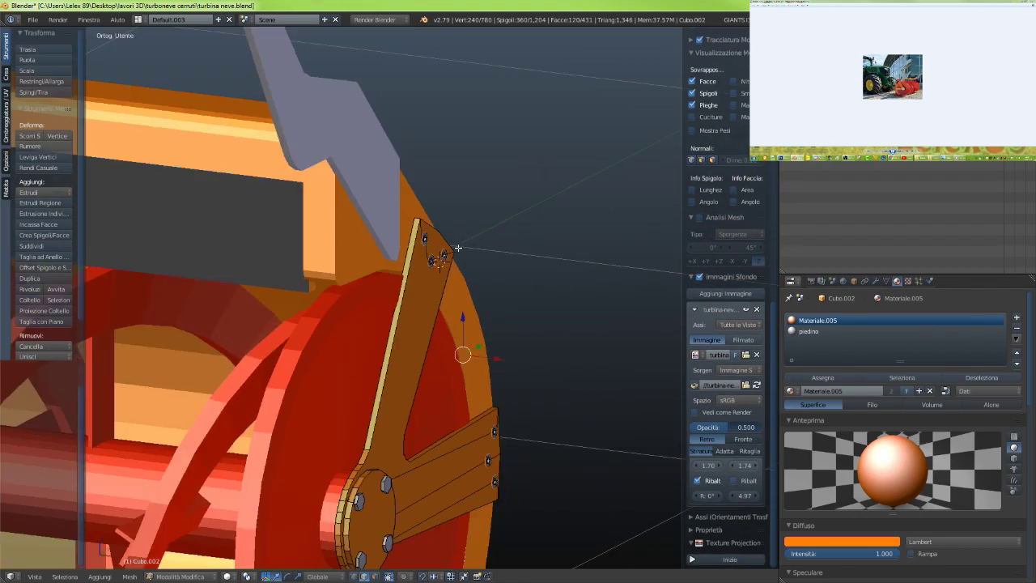
middle_drag(458, 247, 397, 248)
key(KP_3)
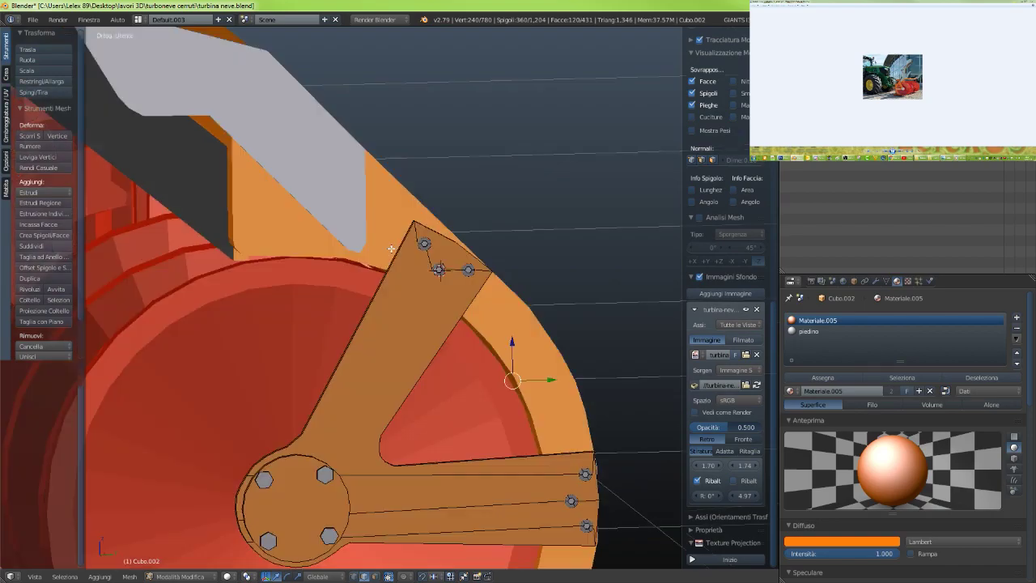
key(z)
scroll(381, 296, up, 6)
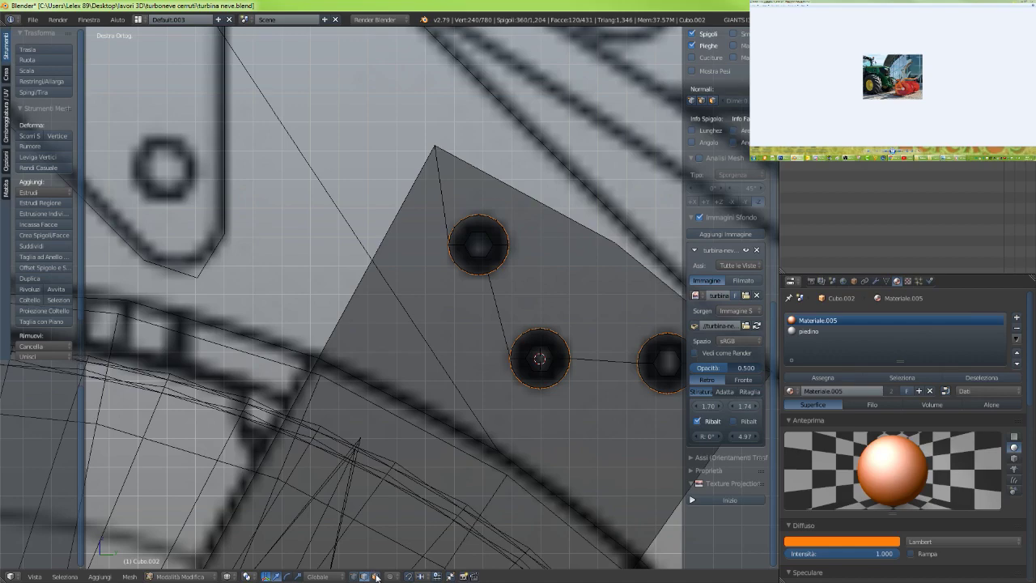
Clear the selection and select all faces of the diagonal arm's upper bolt head in face select mode
click(375, 577)
key(x)
key(a)
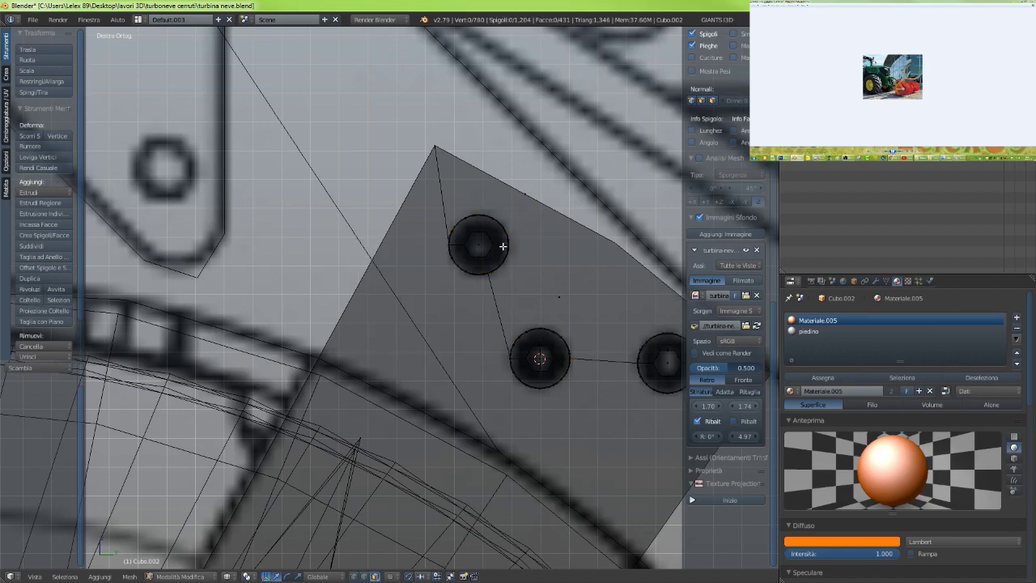
key(c)
mouse_move(527, 240)
mouse_down()
mouse_move(474, 254)
mouse_move(477, 243)
mouse_up()
right_click(424, 259)
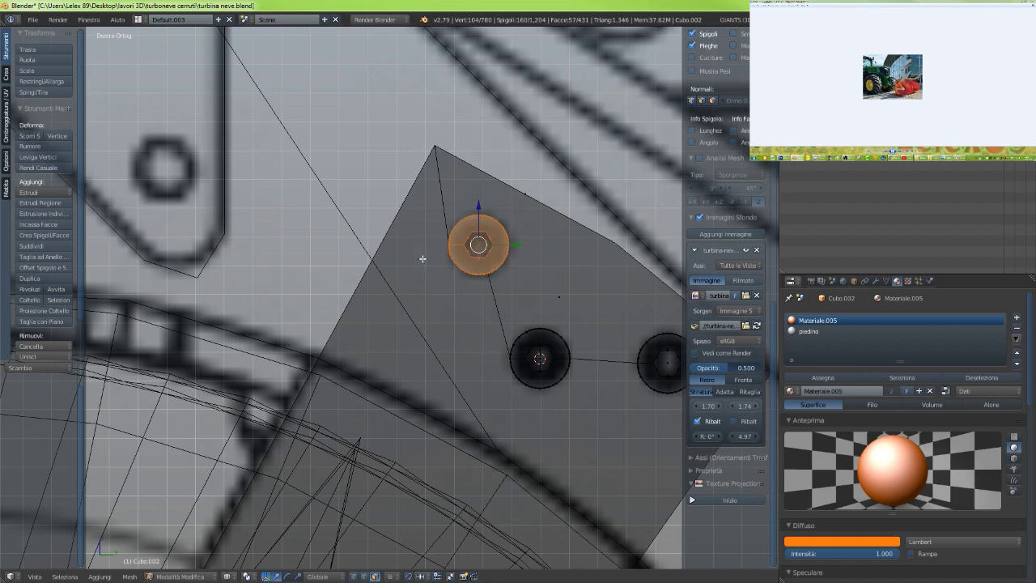
scroll(416, 261, down, 2)
shift+middle_drag(389, 267, 455, 272)
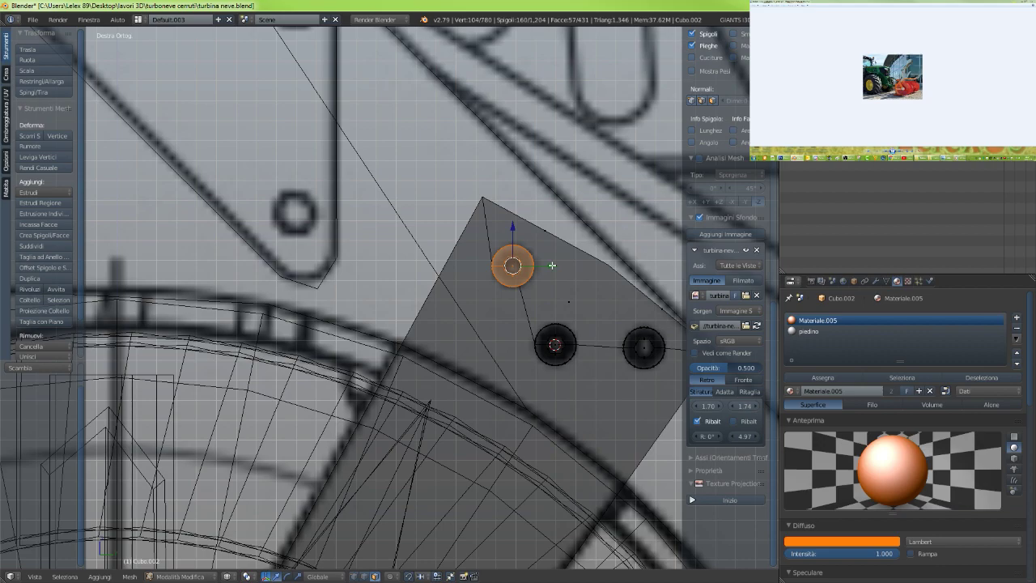
key(g)
key(y)
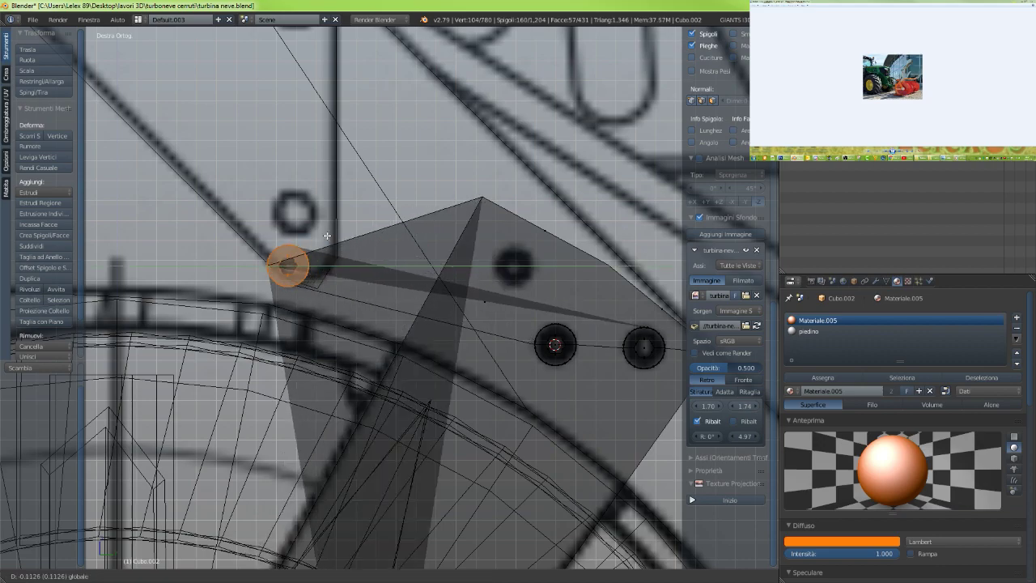
key(Escape)
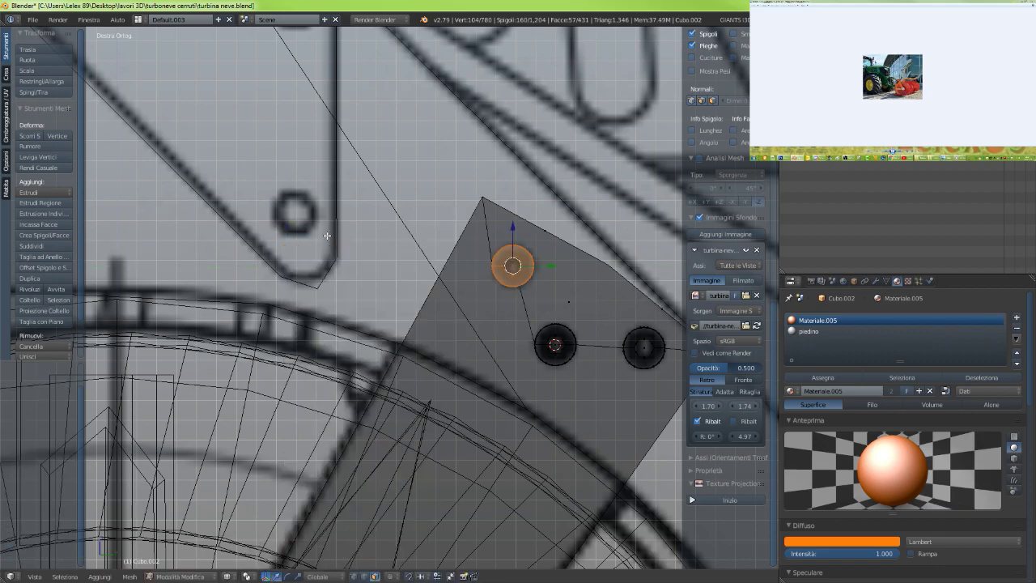
scroll(521, 275, up, 2)
middle_drag(526, 277, 395, 226)
scroll(549, 307, down, 4)
scroll(485, 351, up, 6)
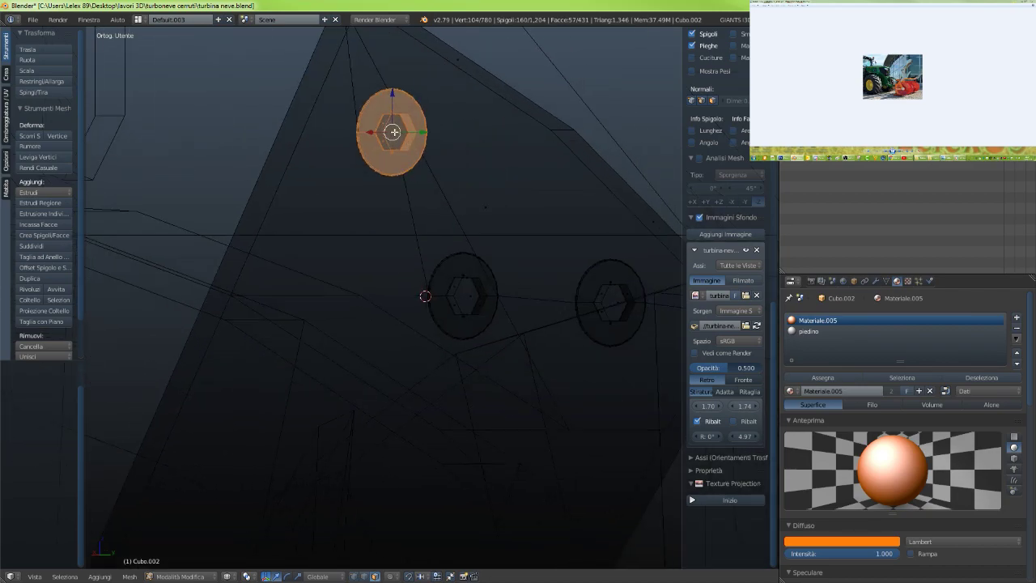
key(z)
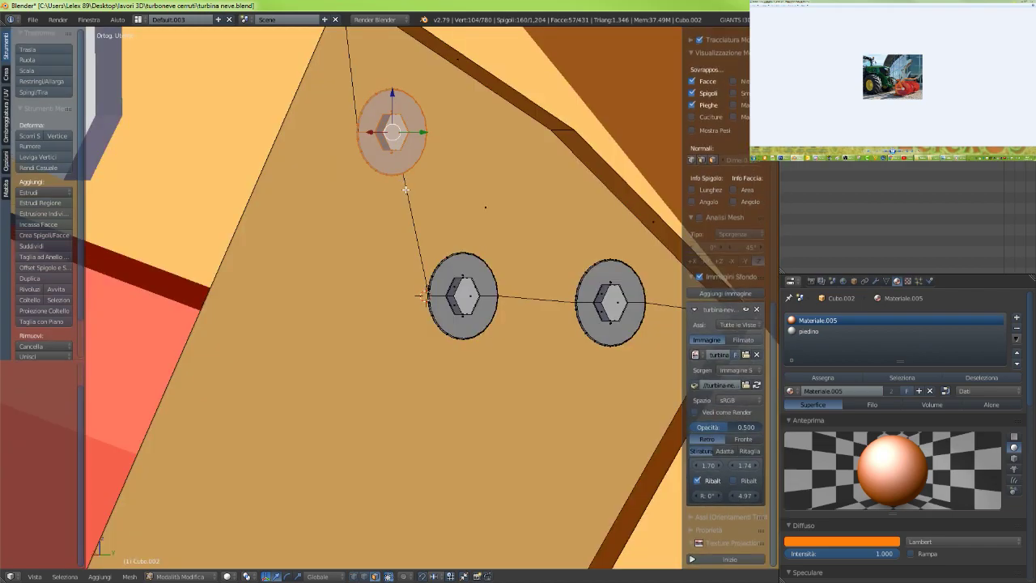
scroll(405, 189, down, 2)
scroll(405, 190, up, 3)
scroll(405, 189, down, 2)
middle_drag(477, 179, 395, 191)
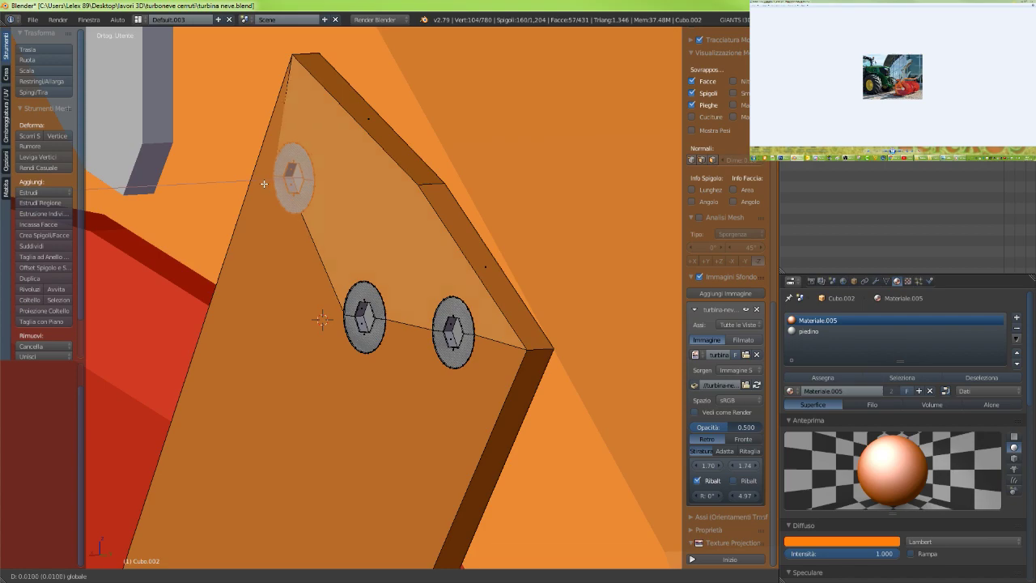
key(e)
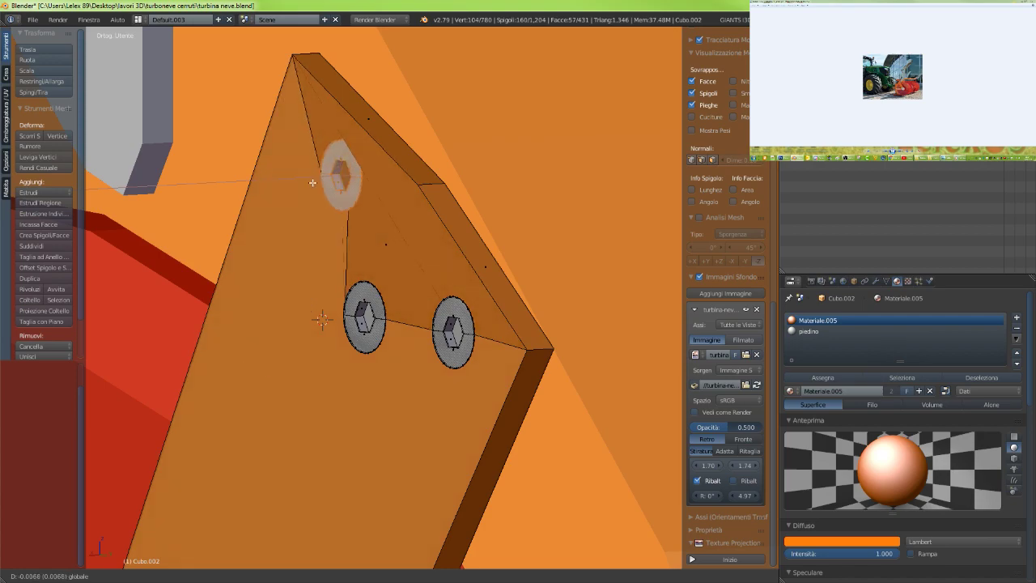
click(282, 192)
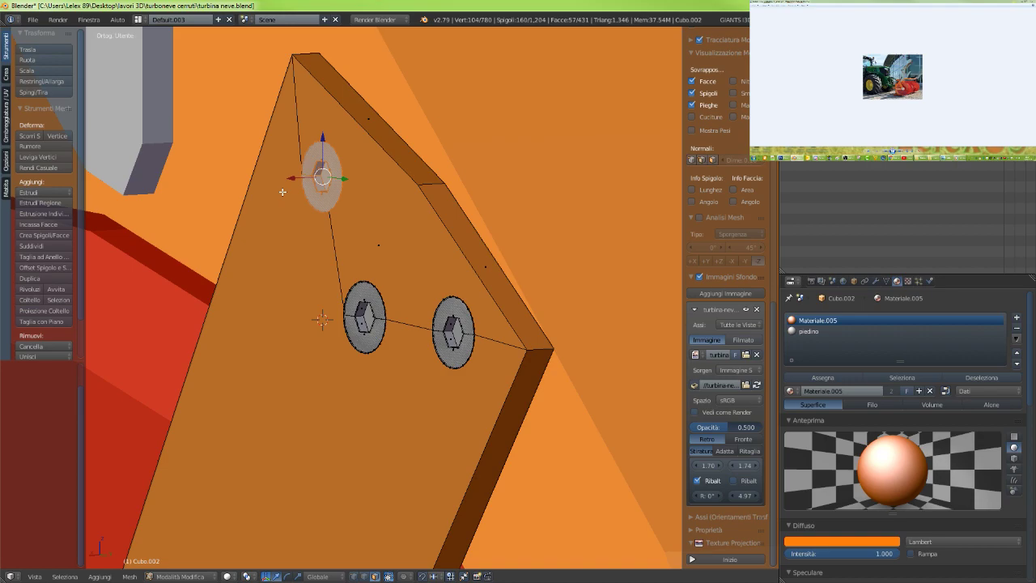
Try to duplicate the selected bolt head with an offset of about 0.035 along the X axis
key(shift+d)
key(x)
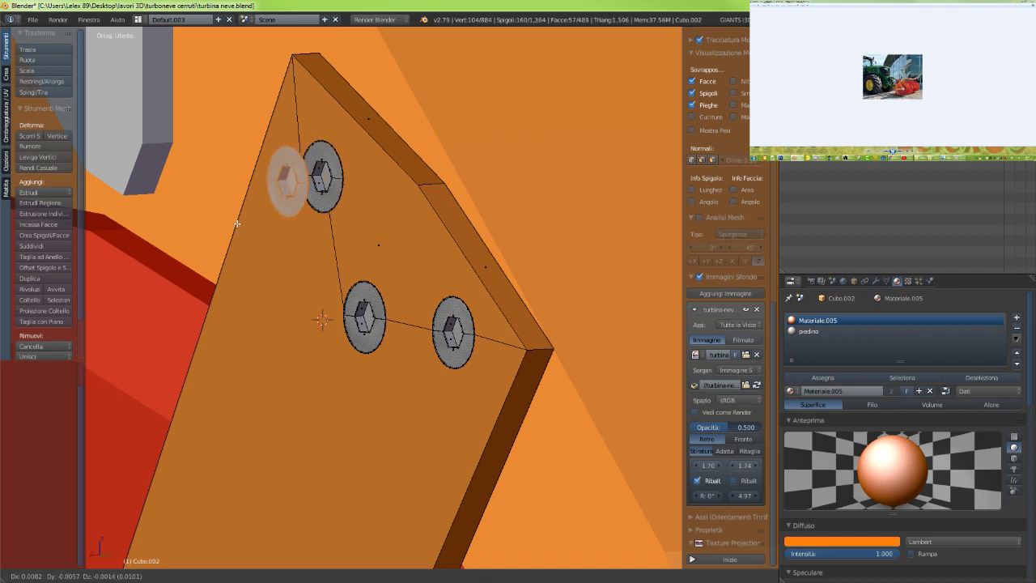
click(178, 226)
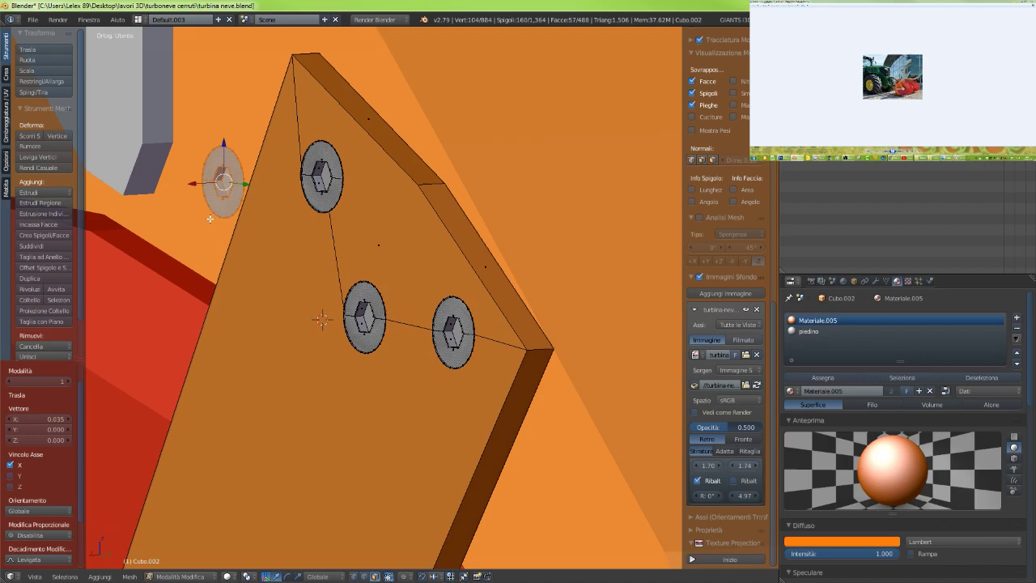
middle_drag(210, 217, 259, 222)
middle_drag(320, 241, 356, 292)
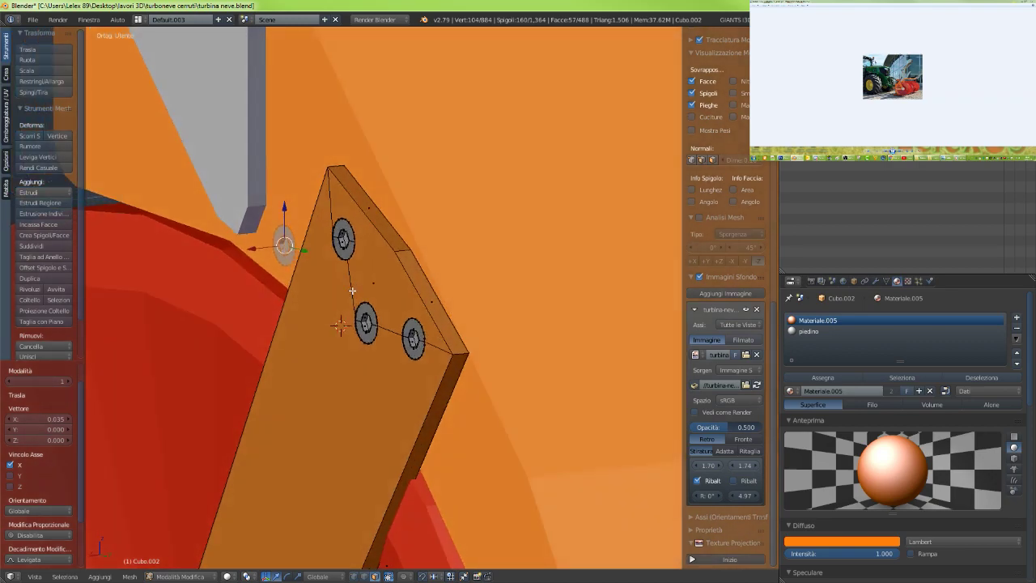
key(ctrl+z)
mouse_move(342, 200)
mouse_down()
mouse_move(343, 146)
mouse_move(337, 193)
mouse_up()
key(ctrl+z)
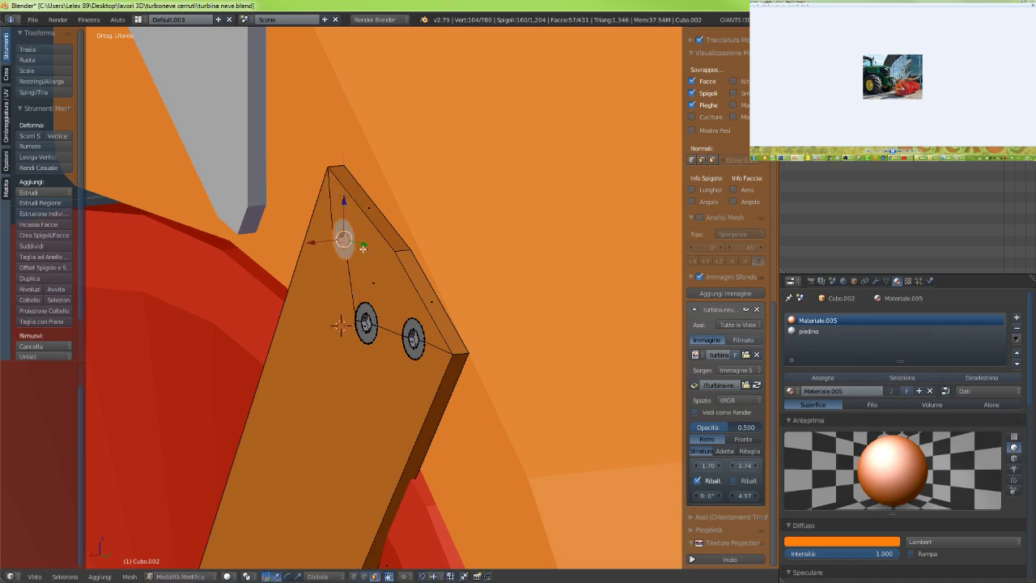
Duplicate the bolt head about 0.039 up the Z axis and shift the copy along Y towards the grey plate
key(shift+d)
key(z)
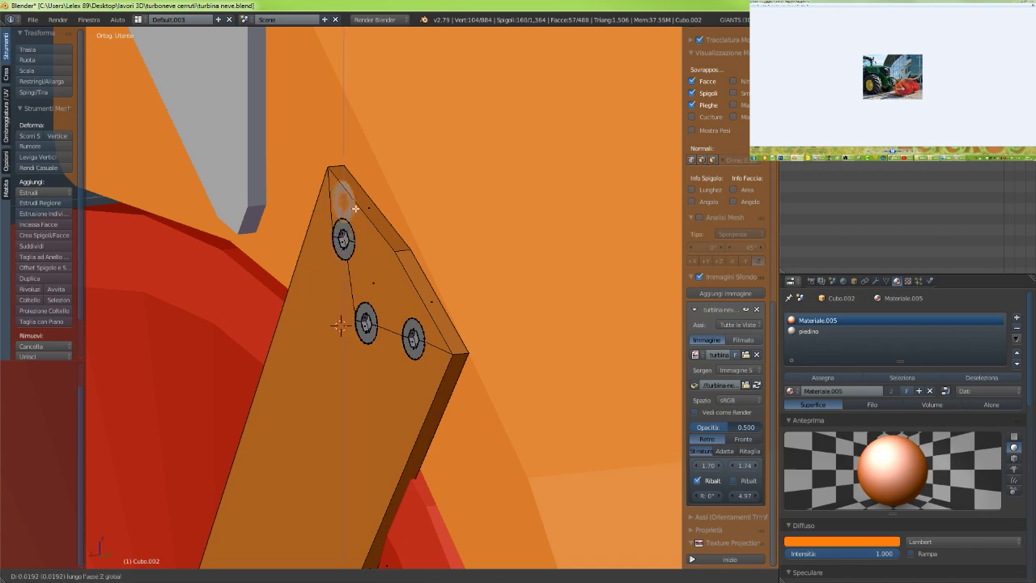
click(355, 171)
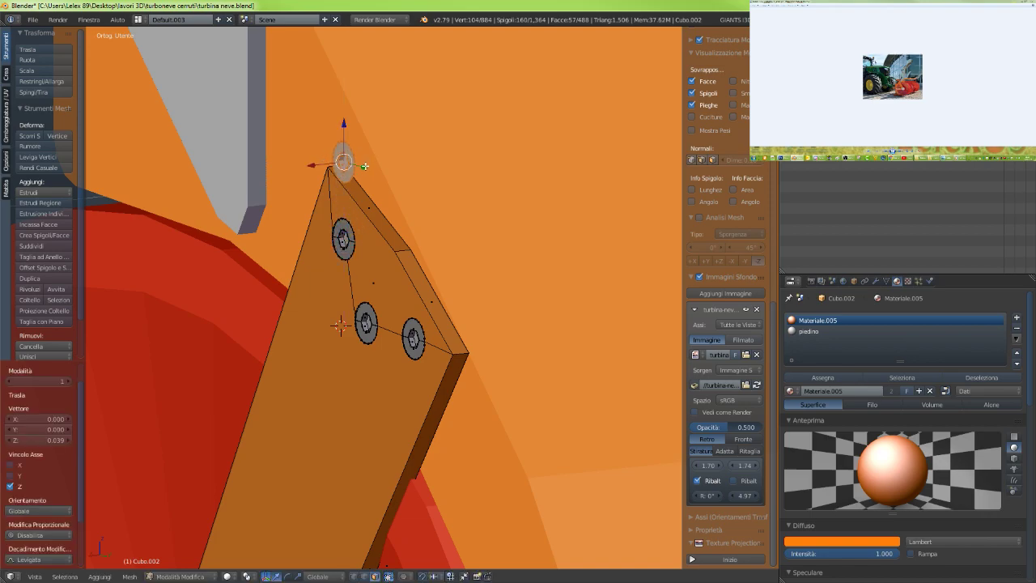
drag(364, 166, 297, 157)
scroll(298, 170, down, 3)
middle_drag(297, 200, 375, 202)
Separate the duplicated bolt head from the side plate into its own object and return to Object Mode
key(Tab)
right_click(326, 216)
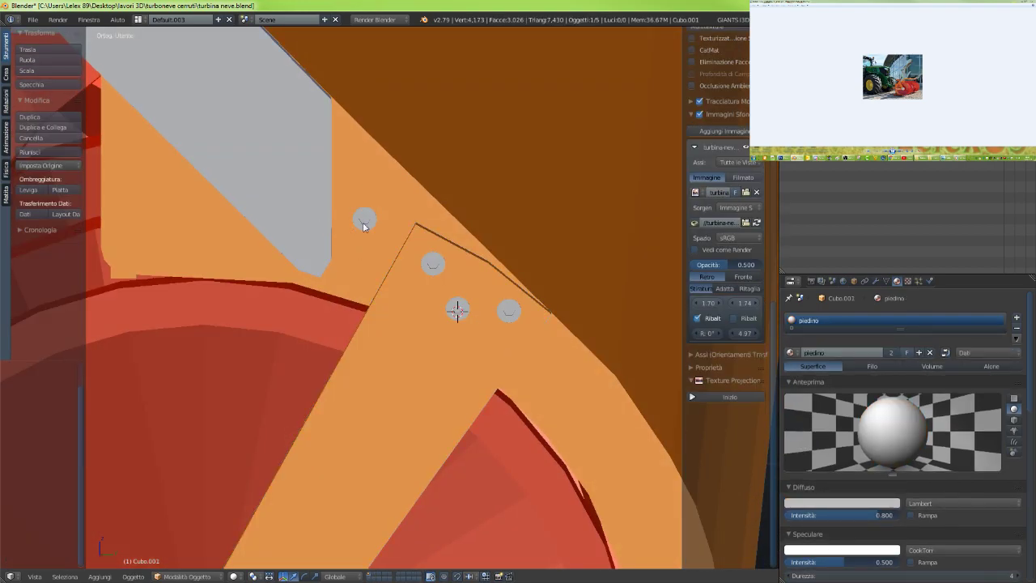
right_click(363, 226)
key(Tab)
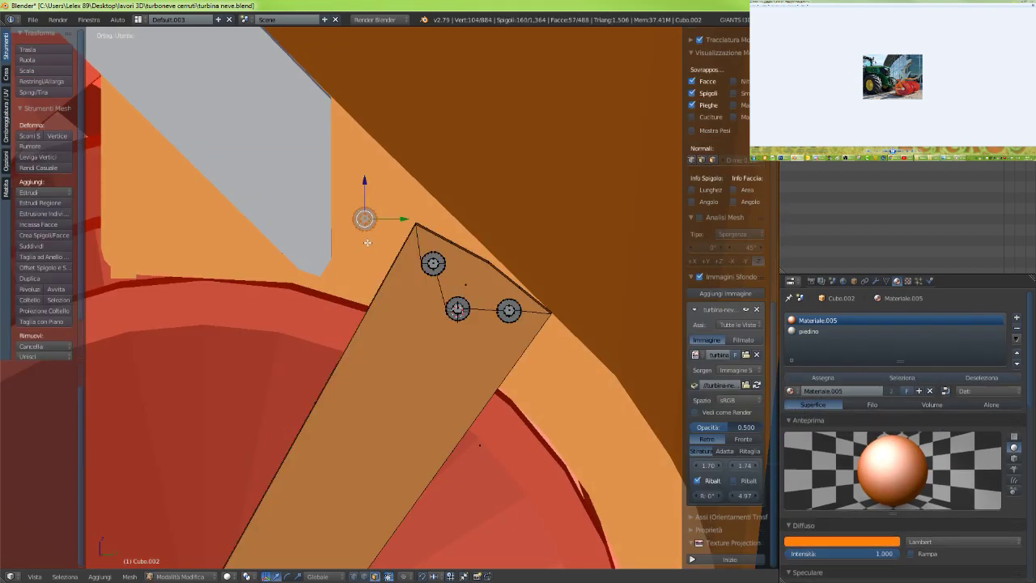
key(p)
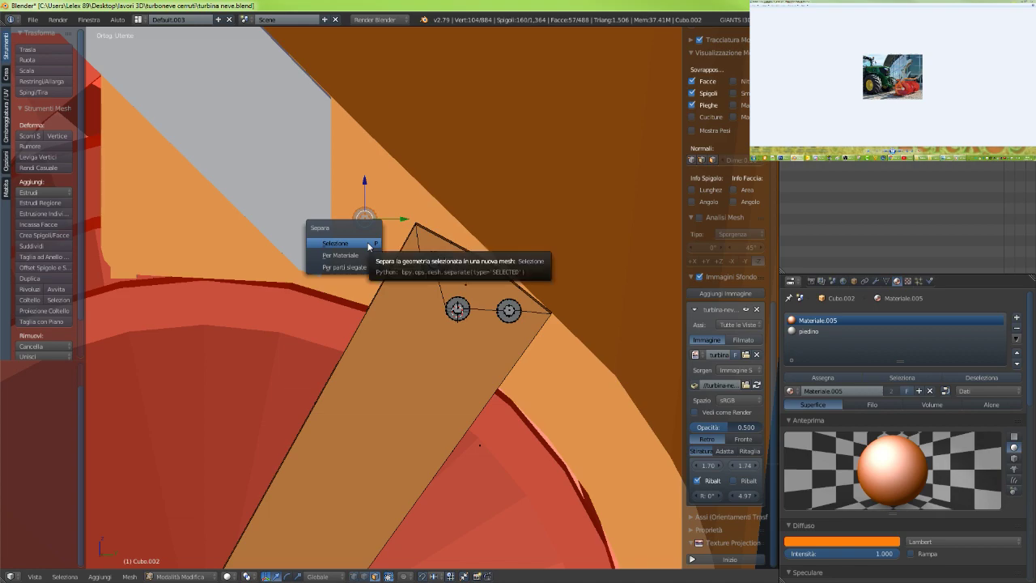
click(365, 243)
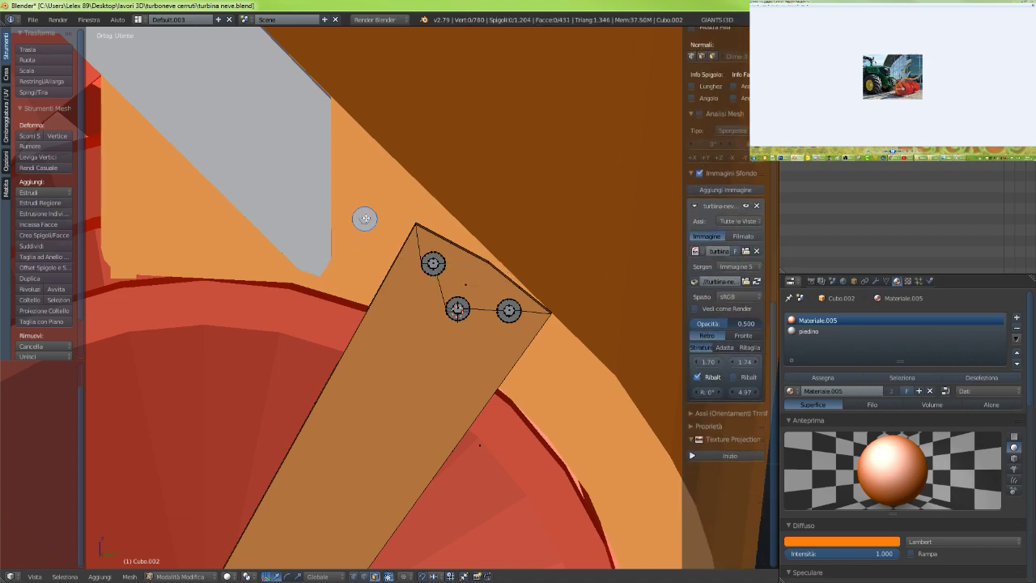
key(Tab)
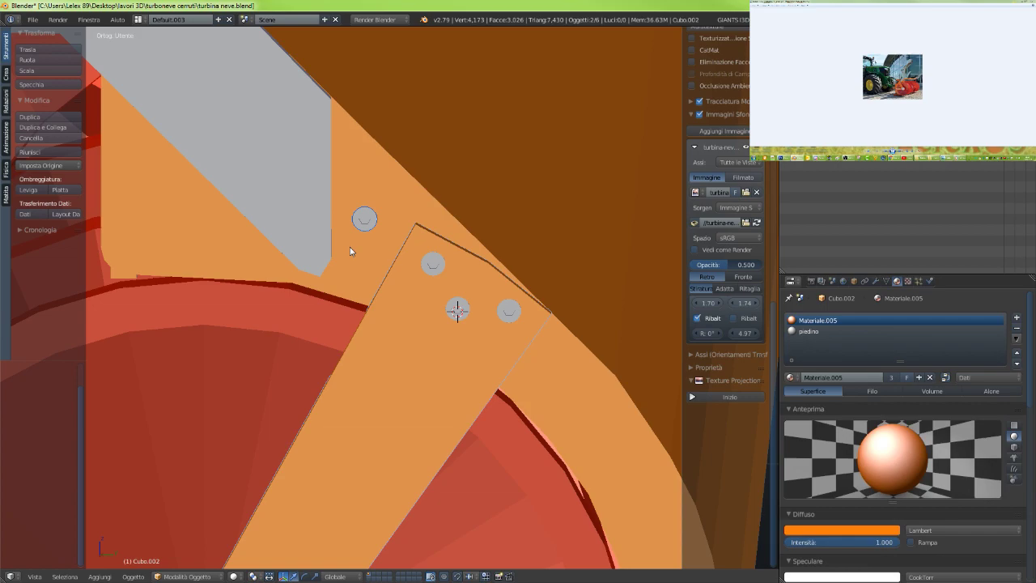
Join the grey plate with the separated bolt head into one object
right_click(324, 234)
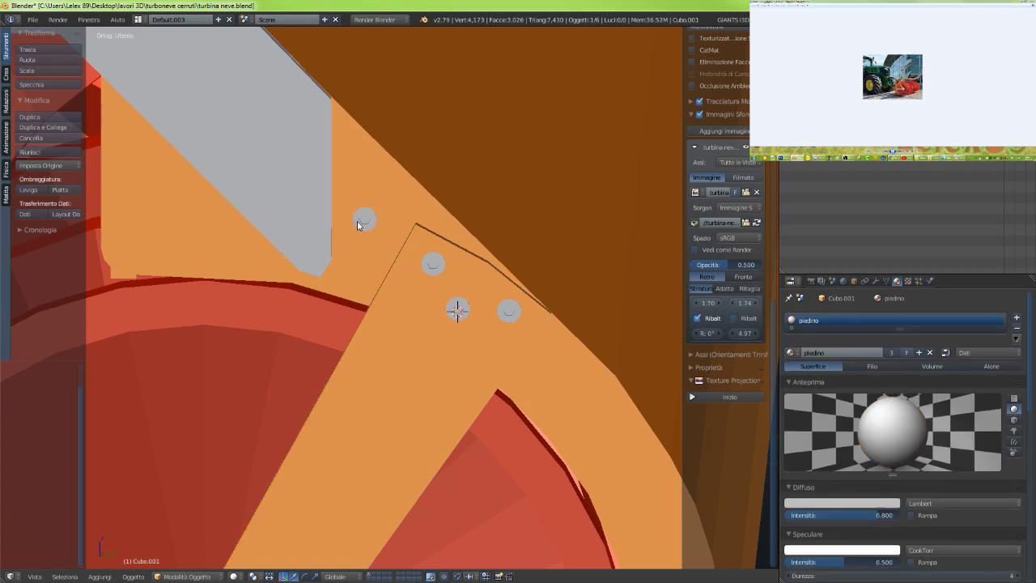
shift+right_click(358, 223)
right_click(361, 225)
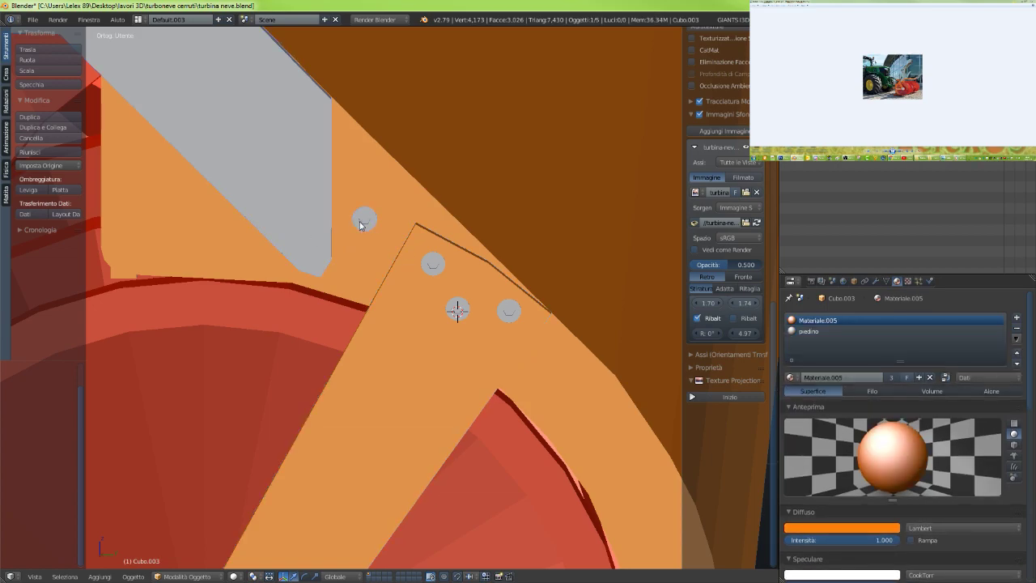
Switch Edit Mode to the grey plate that was joined with the separated bolt head
key(Tab)
right_click(360, 225)
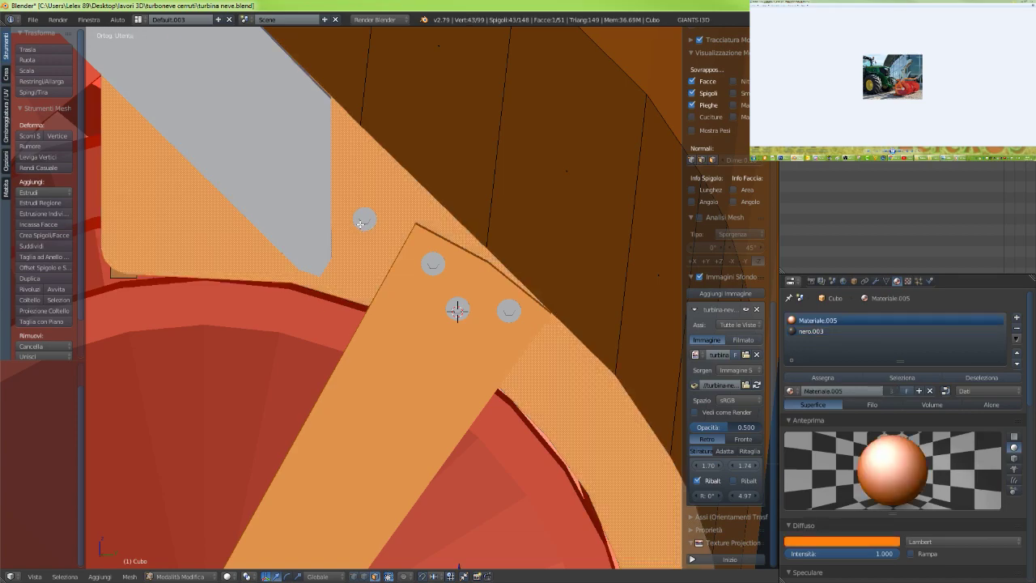
key(Tab)
right_click(360, 225)
key(Tab)
scroll(360, 224, up, 5)
middle_drag(361, 224, 407, 266)
key(KP_3)
scroll(407, 265, down, 5)
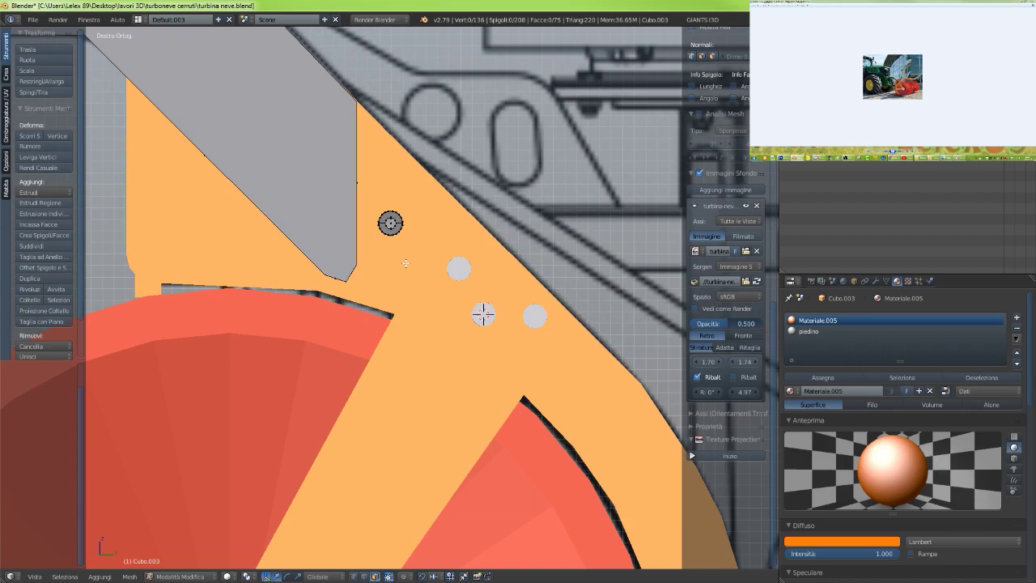
Select the whole bolt head and move it along Y and about -0.013 along Z onto the grey plate's lower bolt circle
scroll(406, 263, up, 2)
key(z)
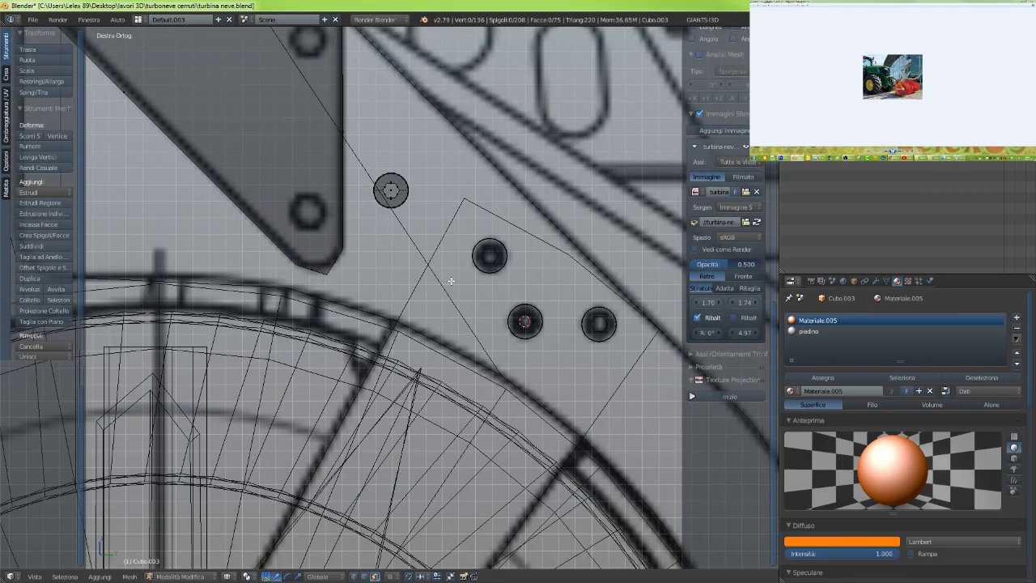
key(z)
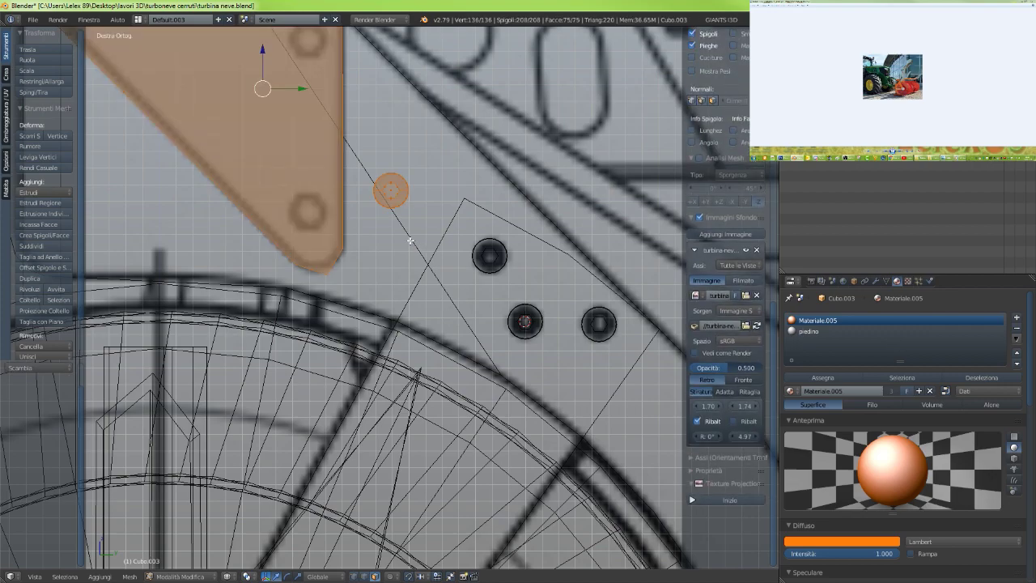
key(z)
key(l)
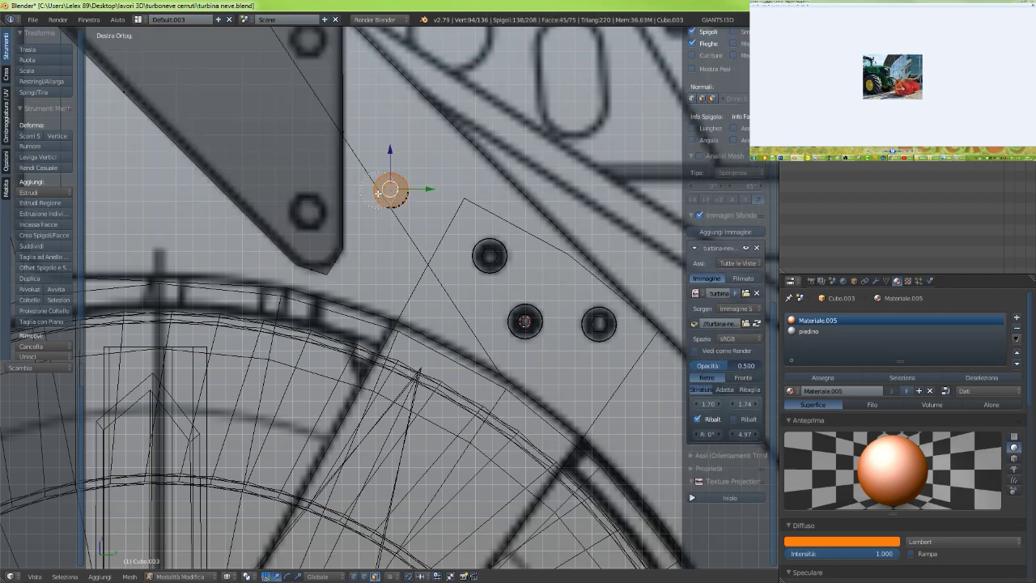
drag(422, 189, 340, 189)
drag(305, 151, 309, 171)
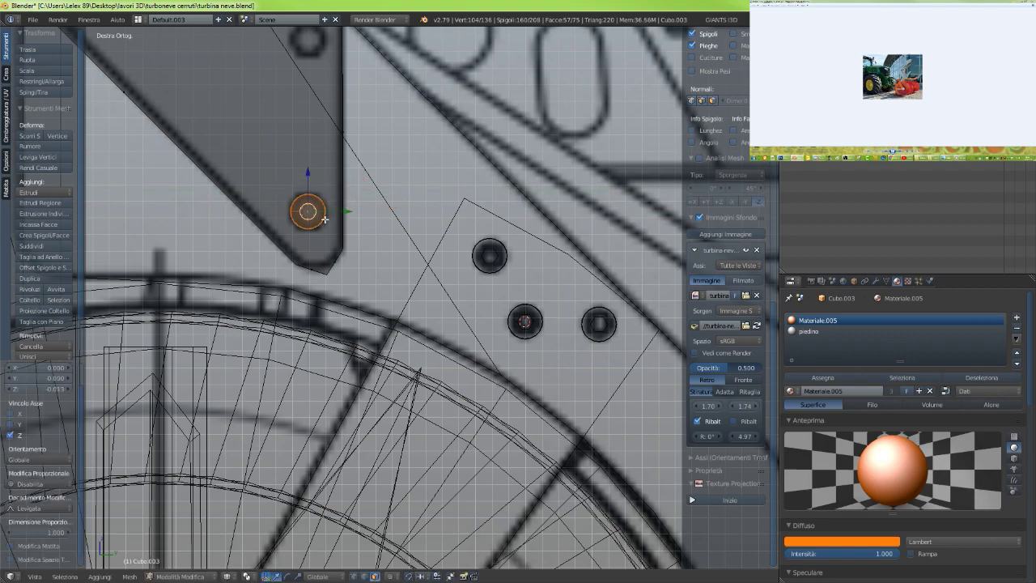
Move the bolt head about 0.002 along X so it stands out from the grey plate's outer face
scroll(323, 202, down, 2)
mouse_move(340, 213)
middle_down()
mouse_move(268, 229)
mouse_move(237, 261)
mouse_move(283, 256)
middle_up()
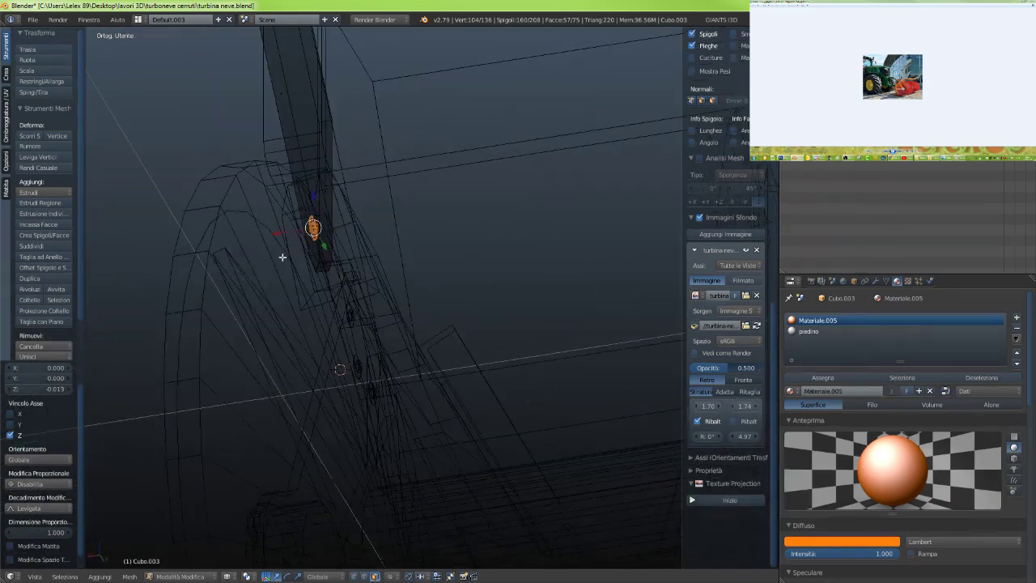
scroll(283, 254, up, 4)
key(z)
shift+middle_drag(252, 180, 324, 307)
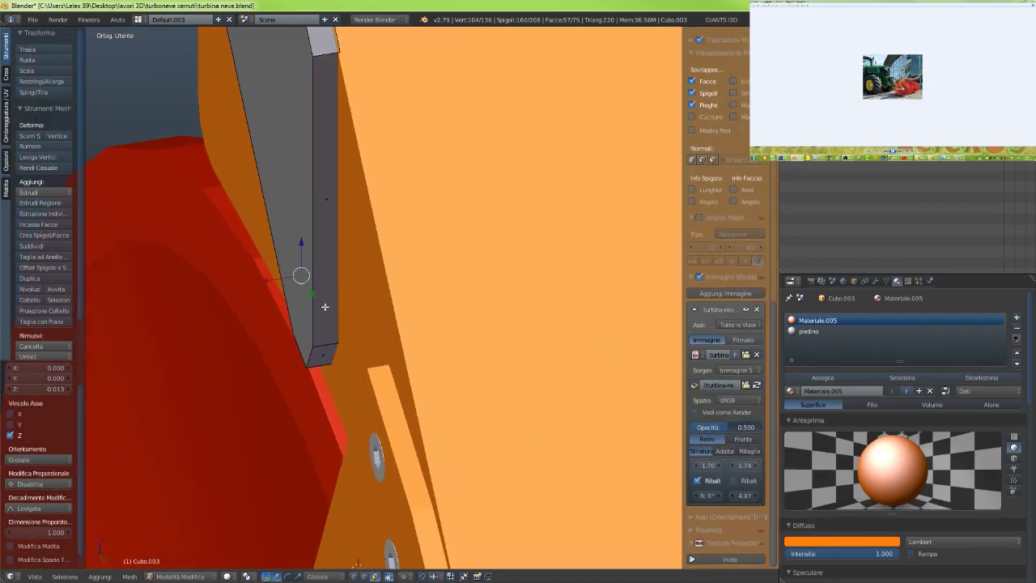
scroll(320, 293, up, 3)
shift+middle_drag(219, 275, 433, 304)
scroll(287, 262, up, 5)
scroll(324, 280, down, 1)
drag(293, 254, 294, 254)
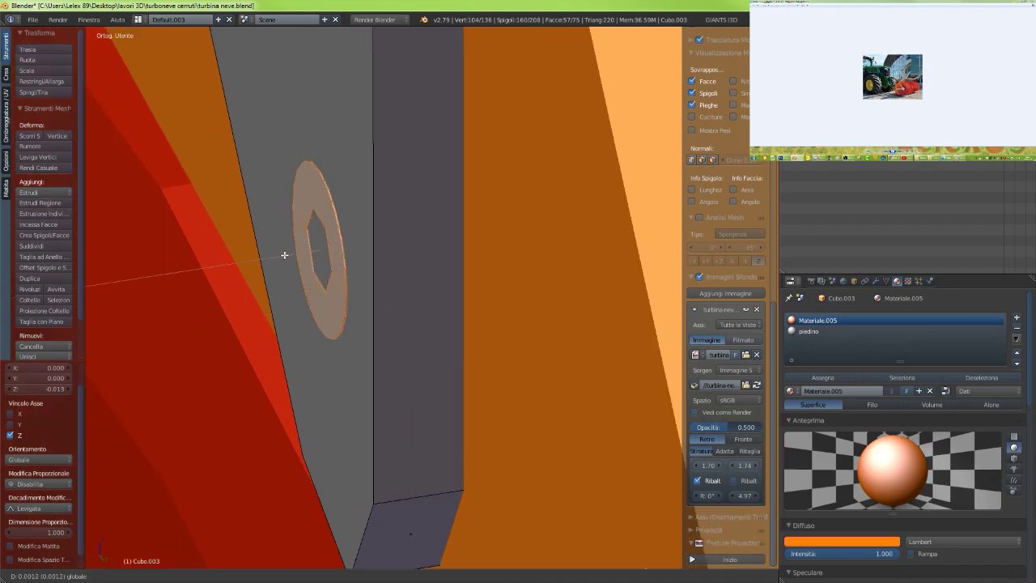
click(277, 254)
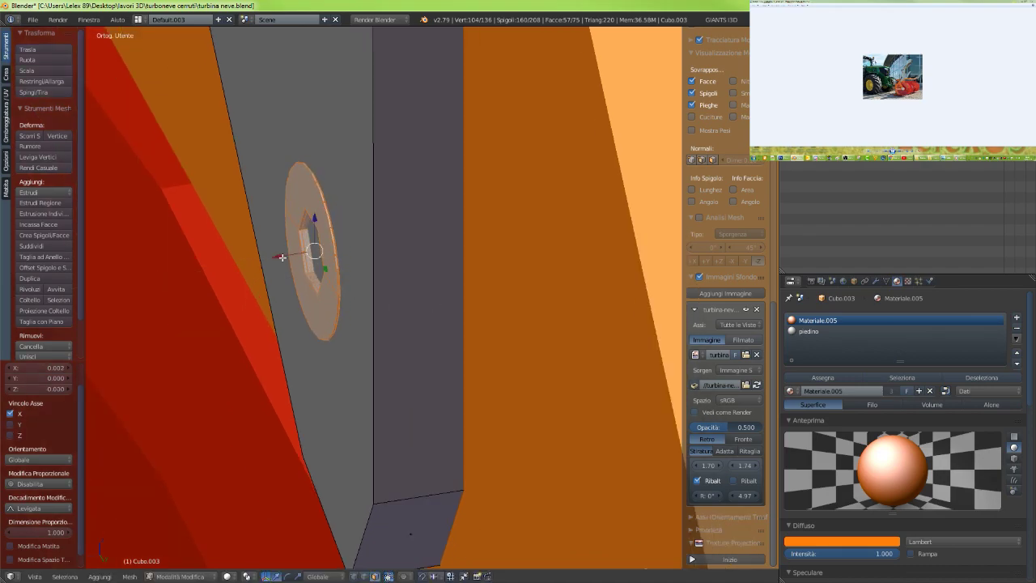
Shift the bolt head about -0.0008 along X to seat its disc against the grey plate's outer face
key(KP_3)
key(KP_1)
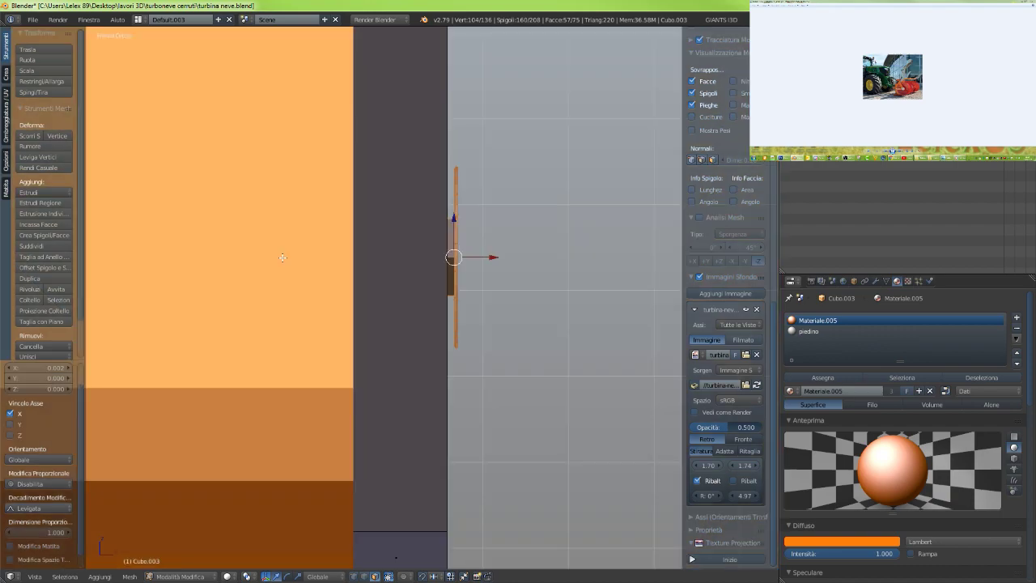
scroll(385, 263, up, 3)
mouse_move(409, 266)
shift+middle_down()
mouse_move(242, 297)
mouse_move(328, 352)
shift+middle_up()
key(z)
scroll(283, 299, up, 3)
key(g)
key(x)
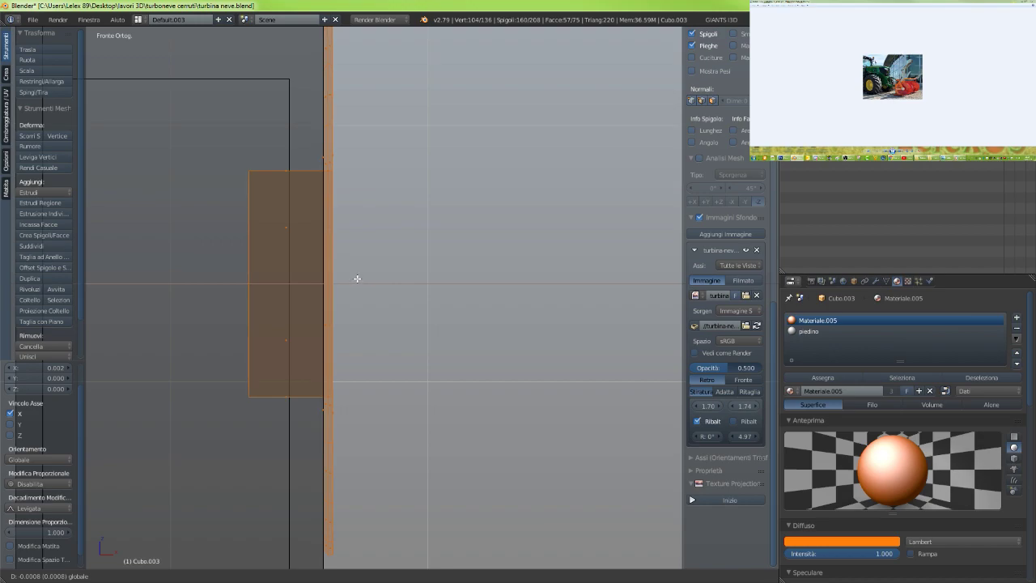
click(357, 279)
scroll(357, 279, down, 5)
key(z)
middle_drag(404, 287, 242, 303)
scroll(286, 298, down, 9)
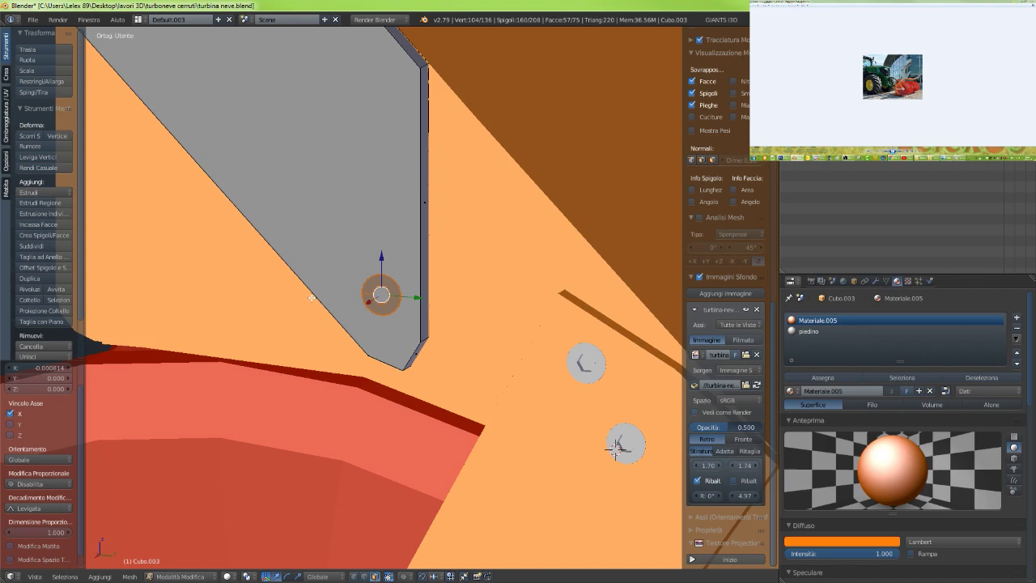
Bevel the pointed corner edge at the grey plate's lower tip with 2 segments and an offset of about 0.010
scroll(342, 310, down, 2)
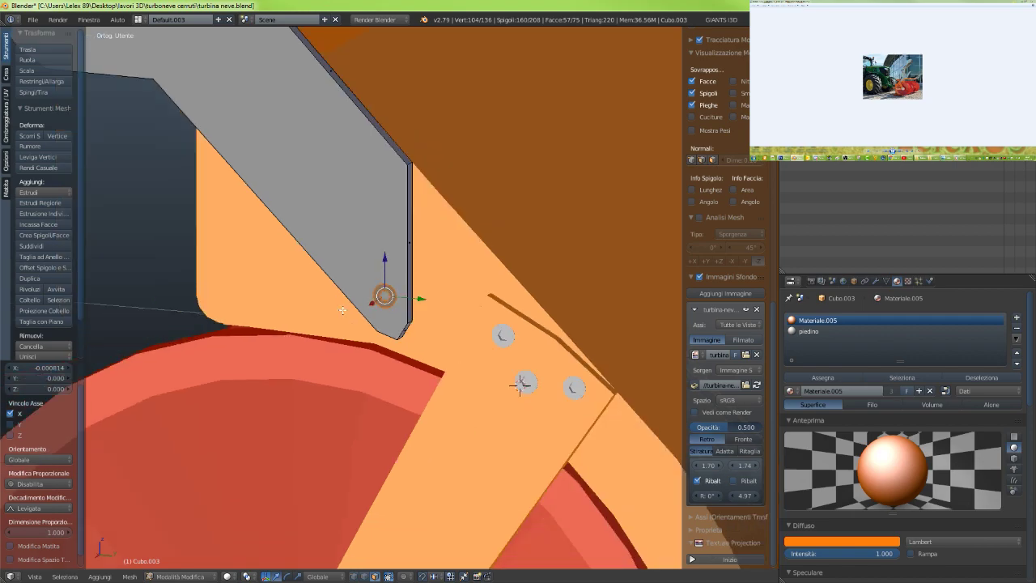
scroll(380, 315, up, 5)
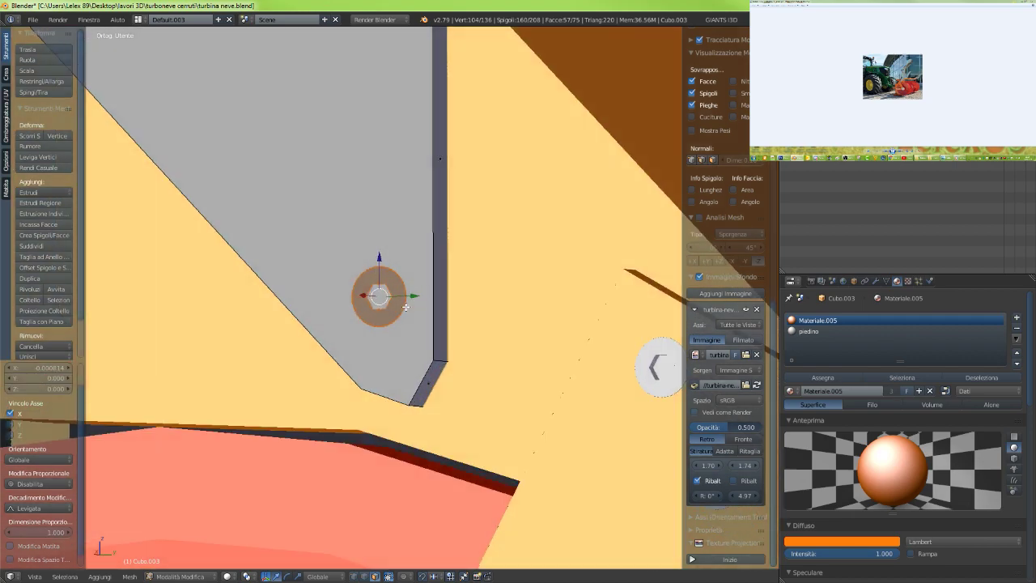
click(365, 576)
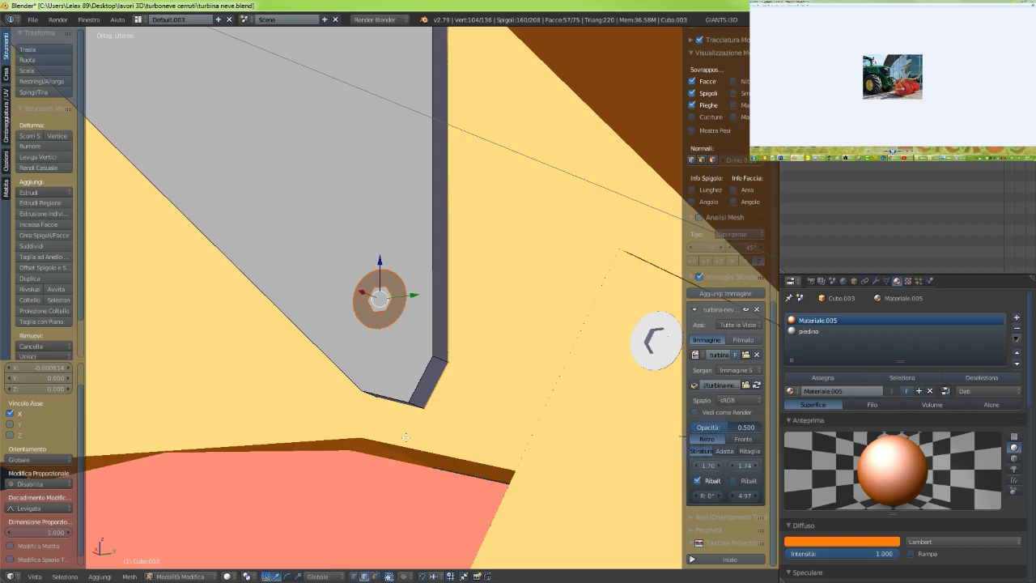
right_click(416, 403)
key(KP_3)
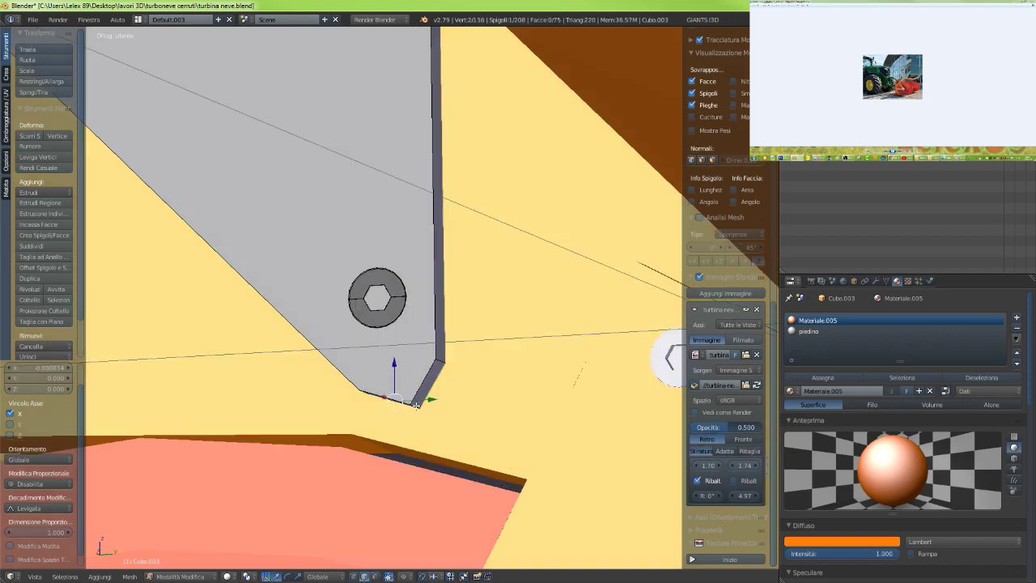
middle_drag(416, 406, 403, 401)
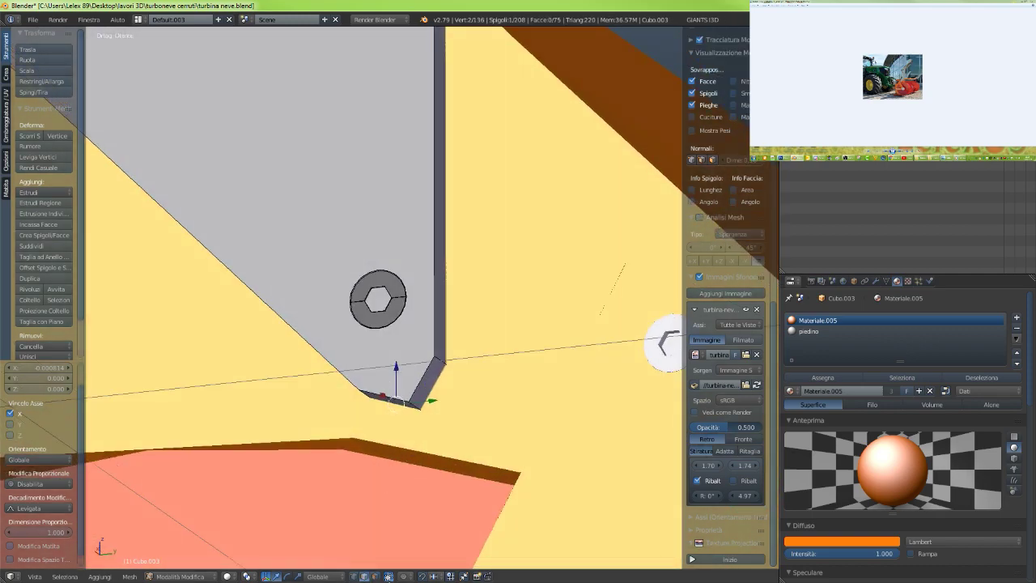
click(415, 404)
key(KP_3)
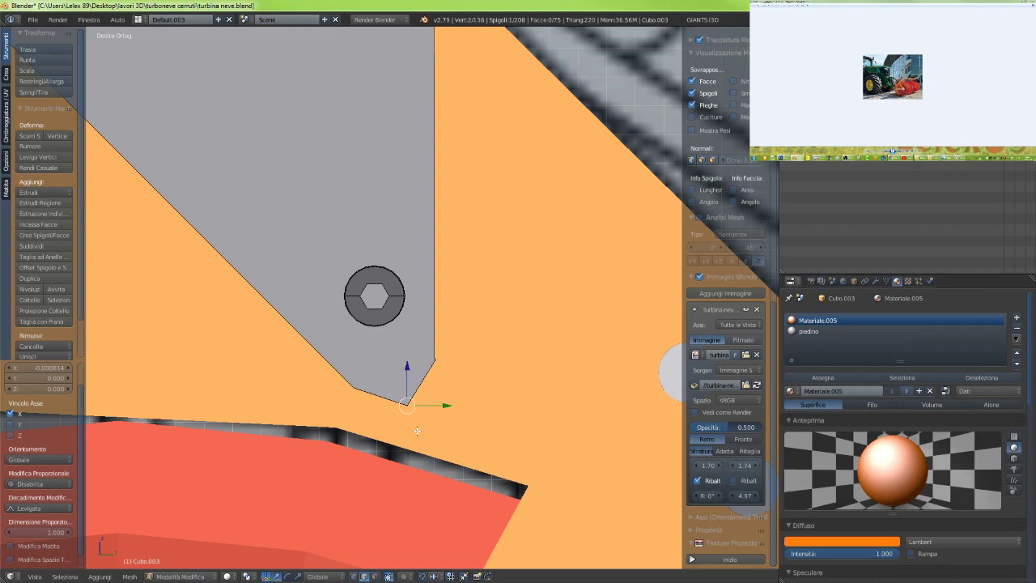
key(z)
scroll(416, 430, up, 2)
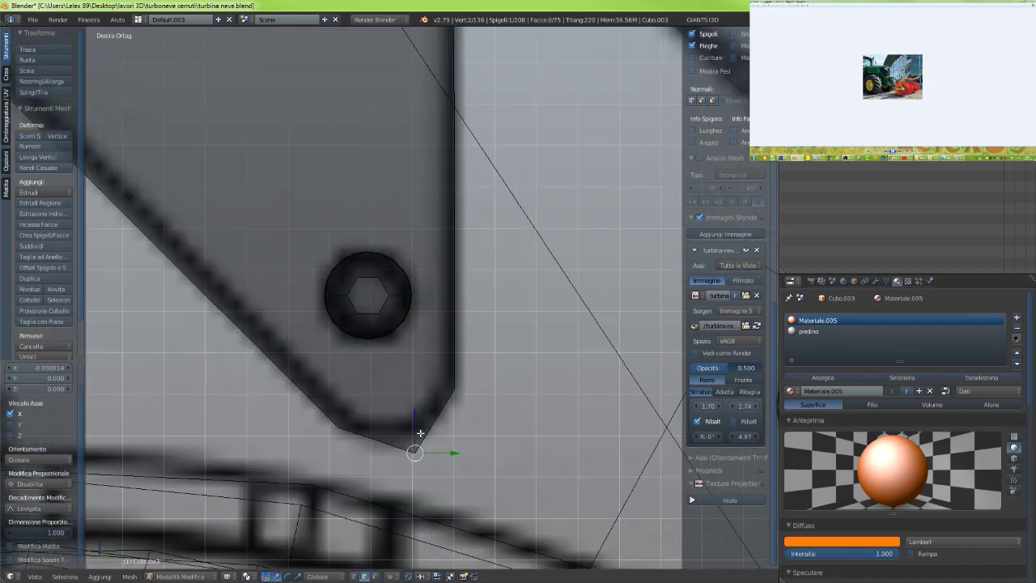
key(ctrl+b)
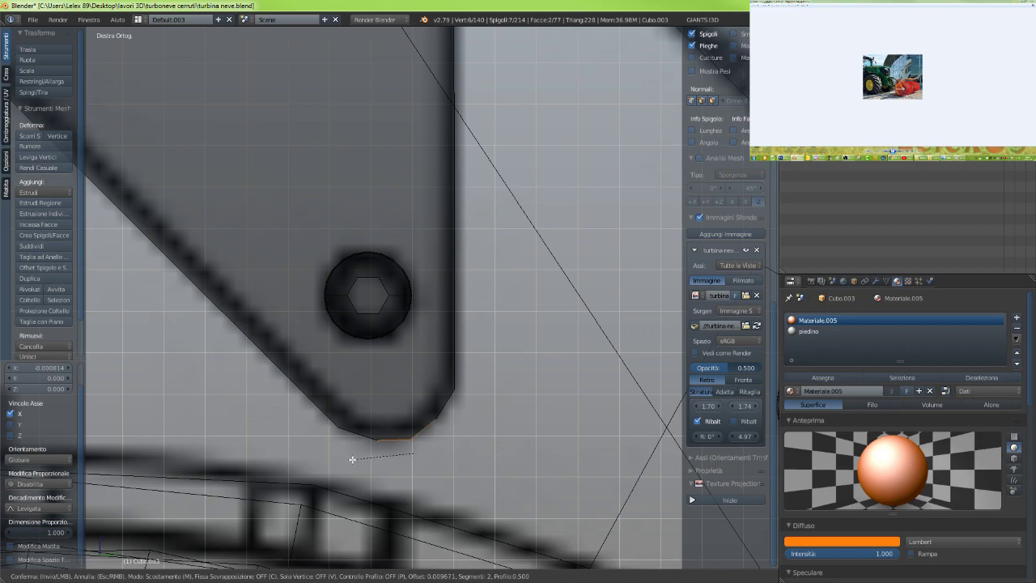
click(352, 459)
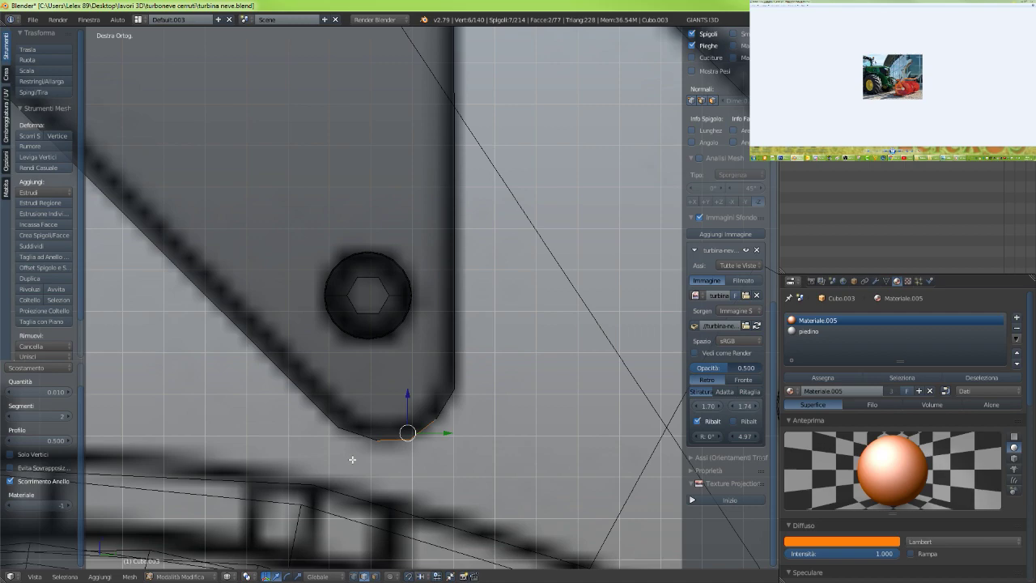
Examine the rounded lower tip of the grey plate and the bolt head in shaded view
key(z)
scroll(348, 368, down, 3)
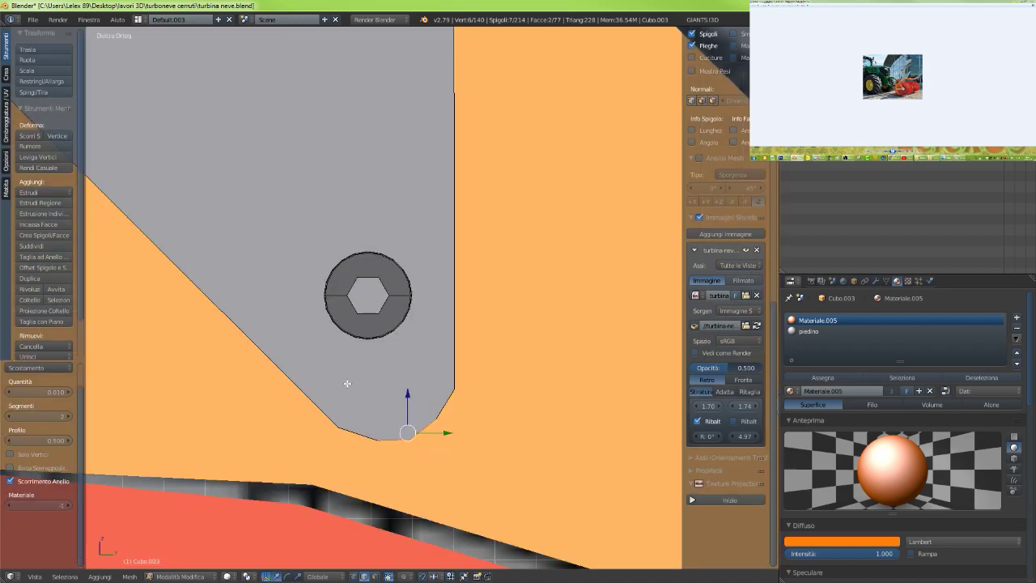
middle_drag(367, 353, 368, 335)
key(Tab)
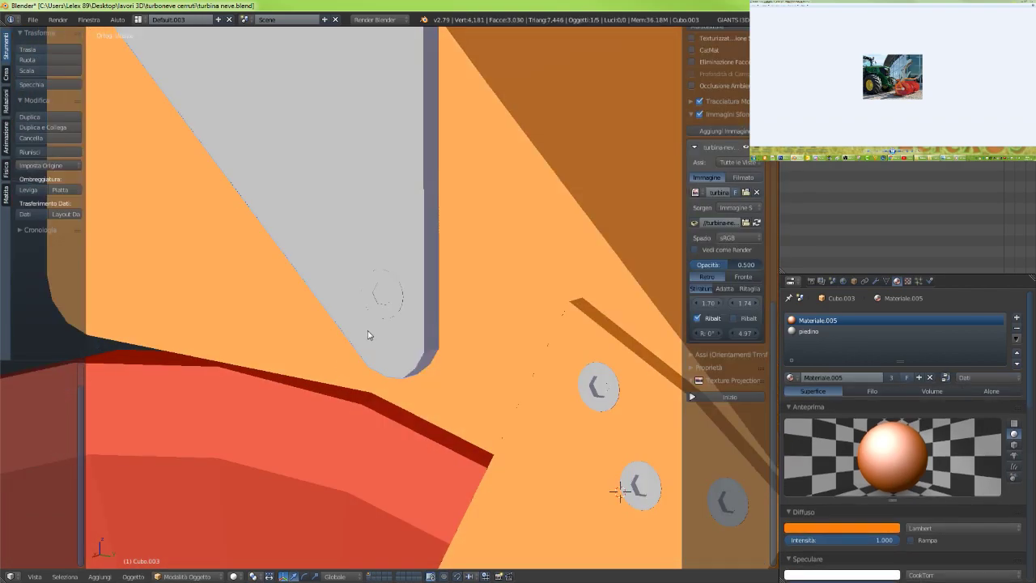
key(Tab)
scroll(371, 328, up, 3)
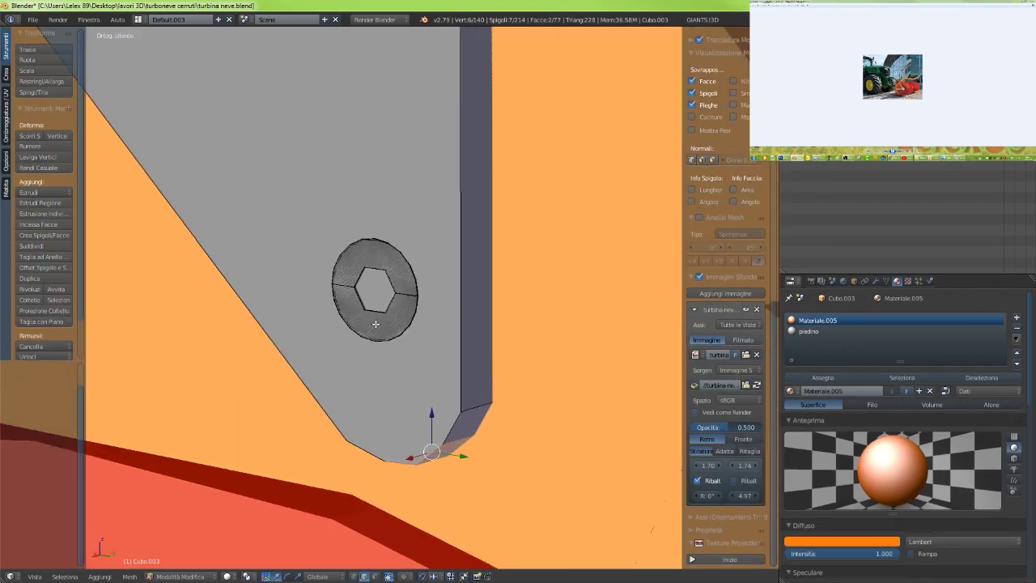
scroll(375, 324, down, 4)
mouse_move(415, 343)
middle_down()
mouse_move(550, 349)
mouse_move(431, 355)
middle_up()
scroll(414, 346, up, 4)
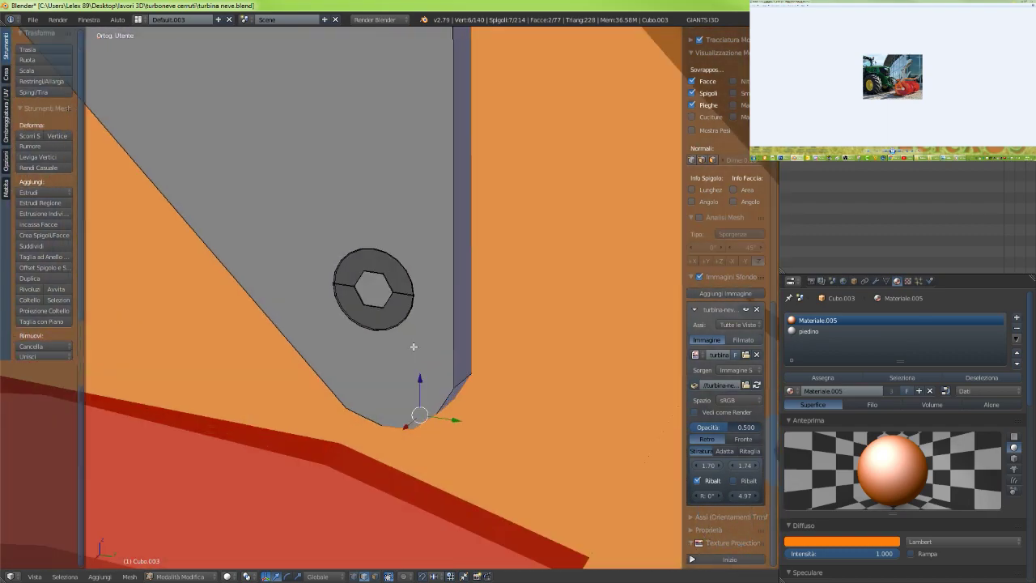
Clear the selection at the tip, select all of the grey plate's bolt head and delete its faces
key(KP_3)
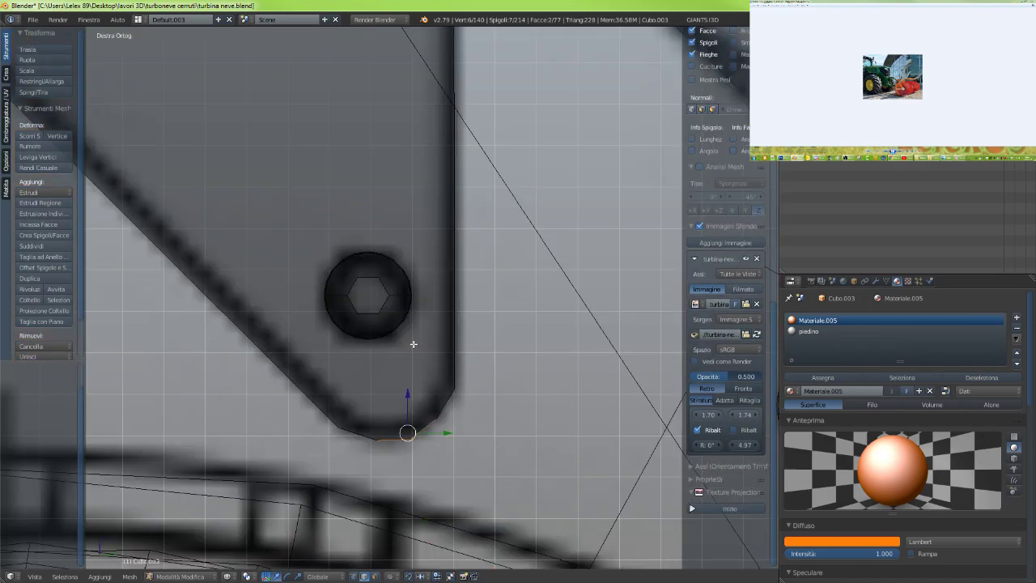
key(c)
middle_drag(409, 425, 402, 459)
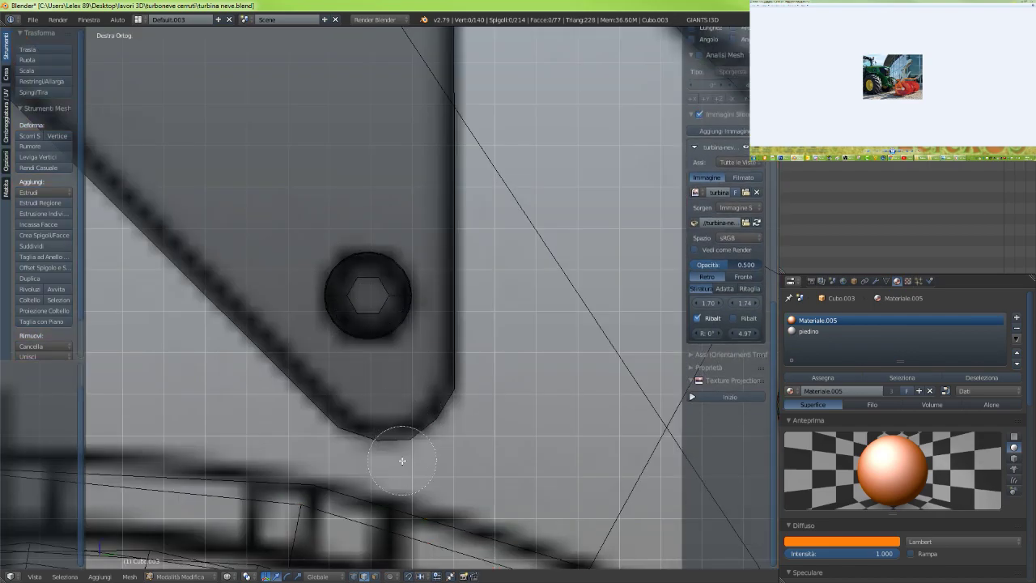
mouse_move(355, 325)
mouse_down()
mouse_move(353, 308)
mouse_move(381, 285)
mouse_move(383, 330)
mouse_up()
right_click(355, 241)
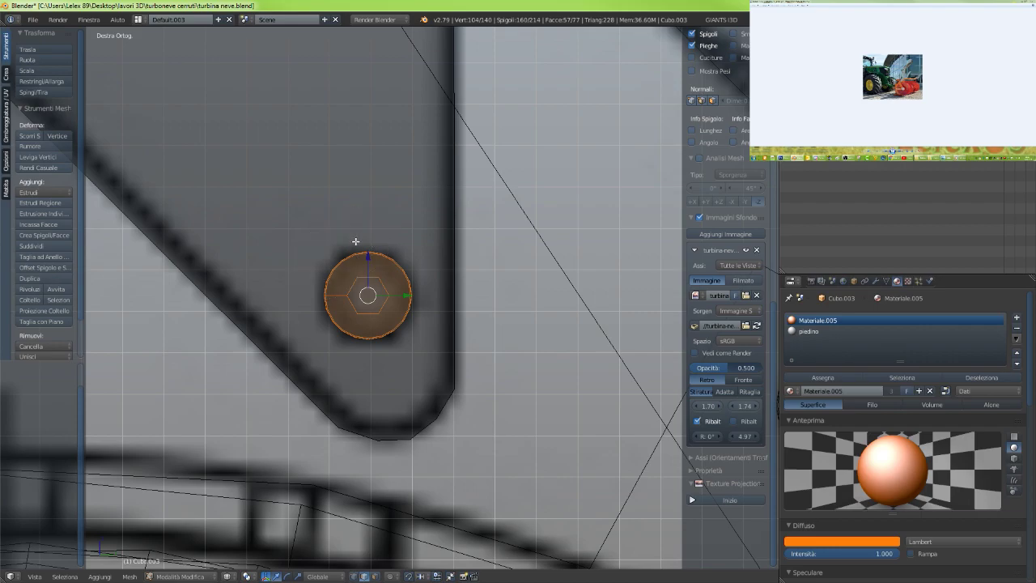
key(x)
click(355, 241)
Place the 3D cursor at the centre of the grey plate's lower bolt circle and add a cylinder mesh there
scroll(363, 248, down, 3)
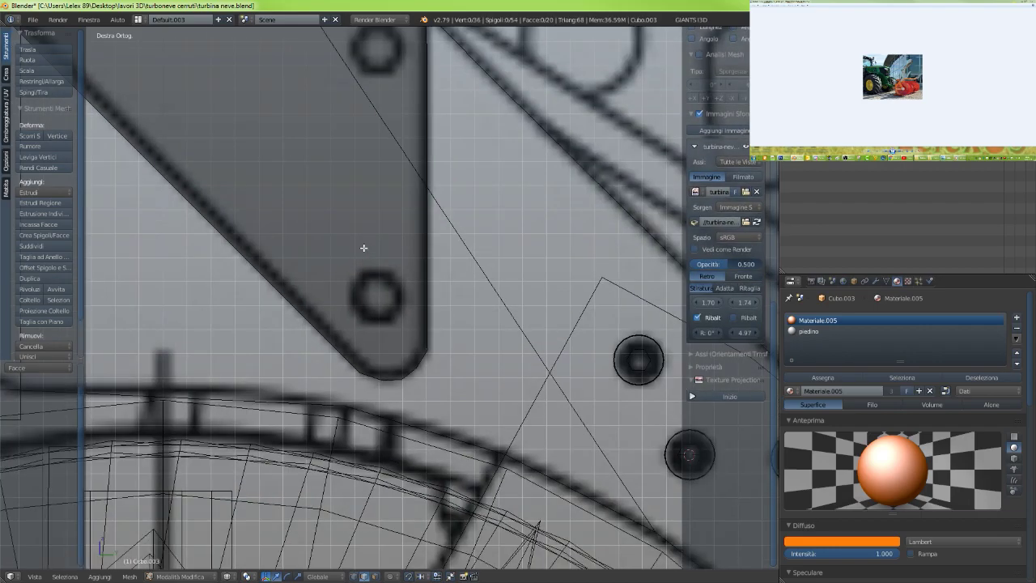
scroll(364, 248, down, 3)
key(z)
scroll(313, 226, up, 2)
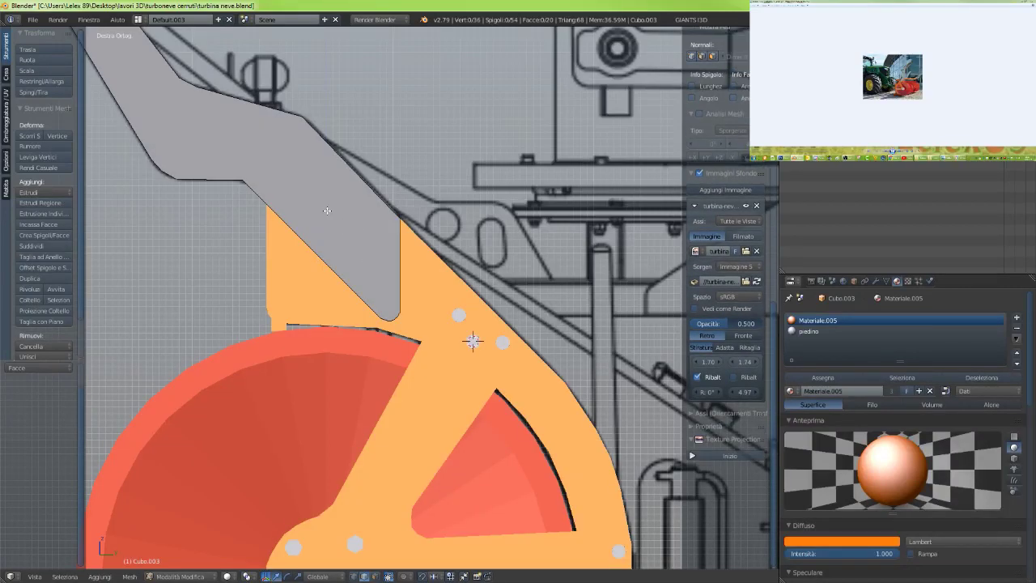
scroll(388, 316, up, 2)
key(z)
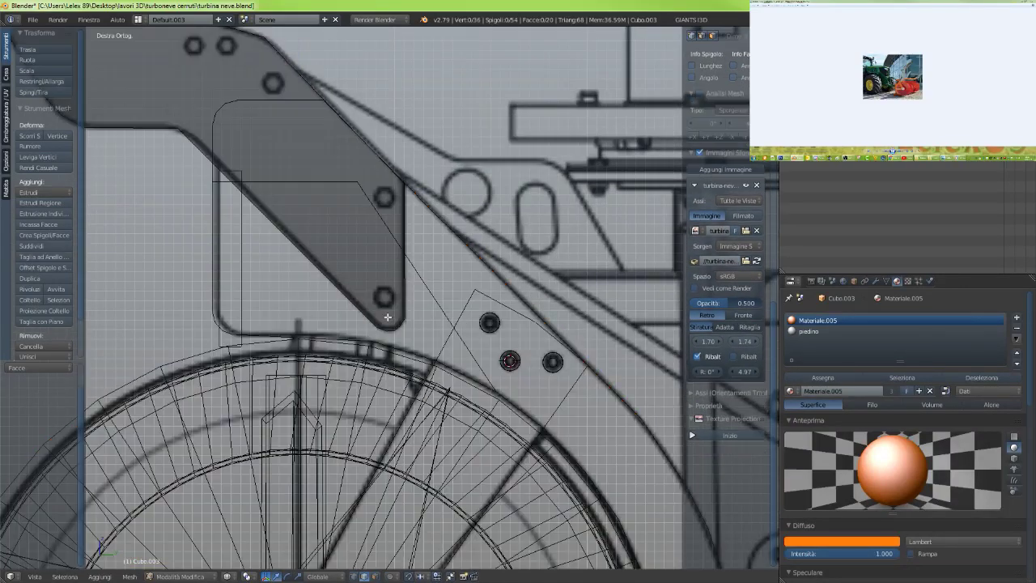
scroll(385, 314, up, 6)
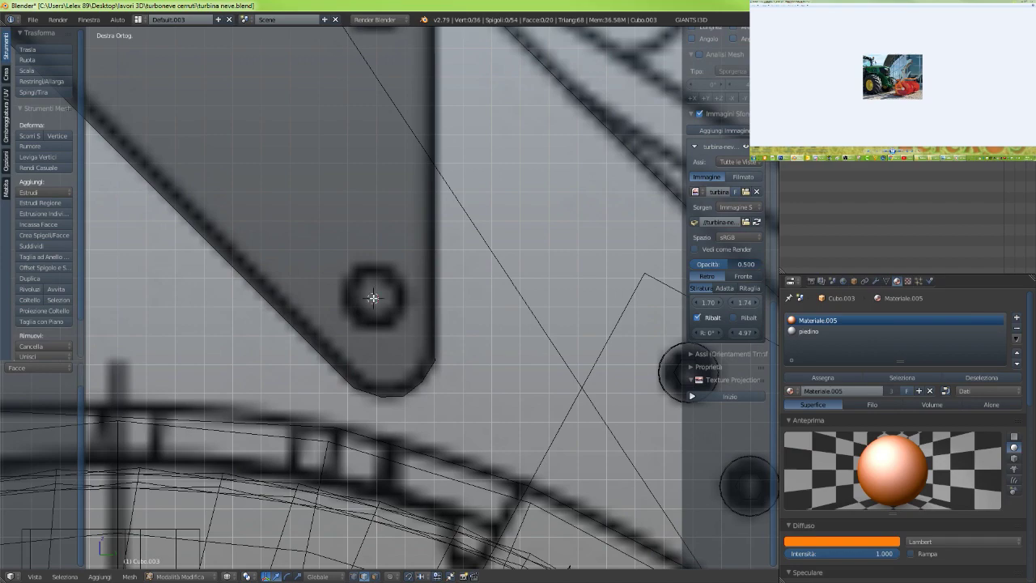
key(shift+a)
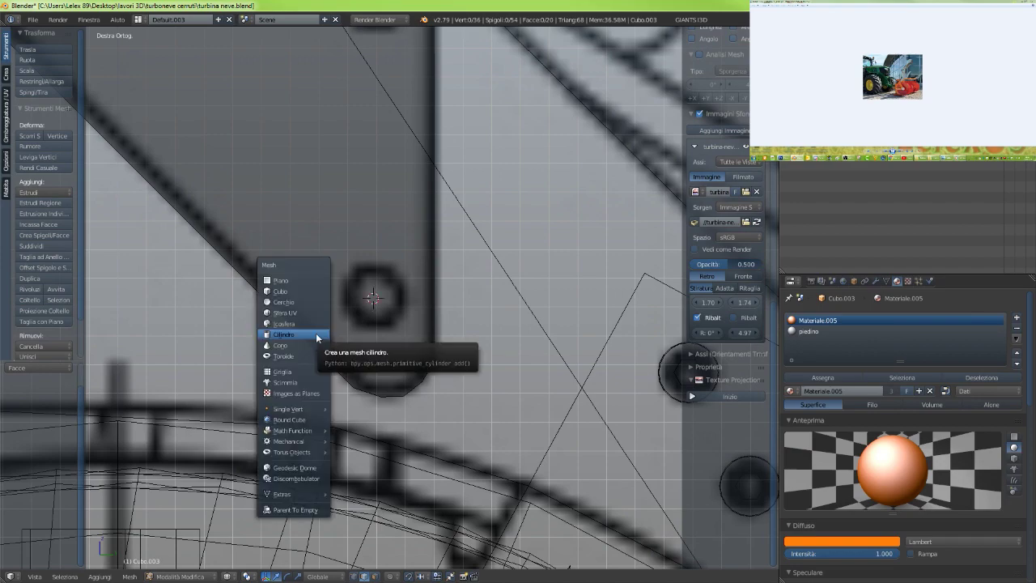
click(317, 335)
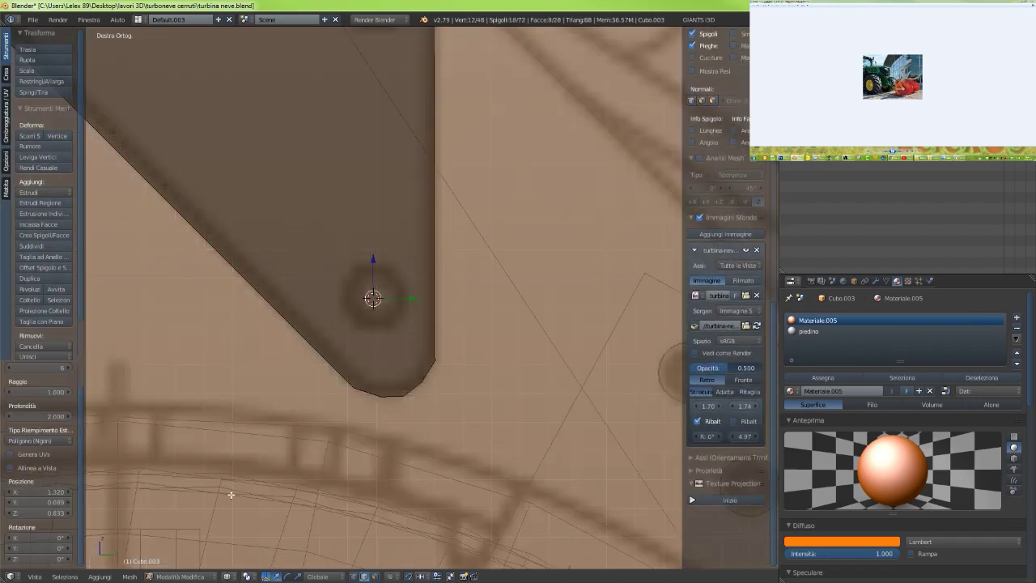
Scale the cylinder down by factors of 0.29 and about 0.217 to the bolt circle's size and rotate it 90° about Y
text(s0.29)
key(Return)
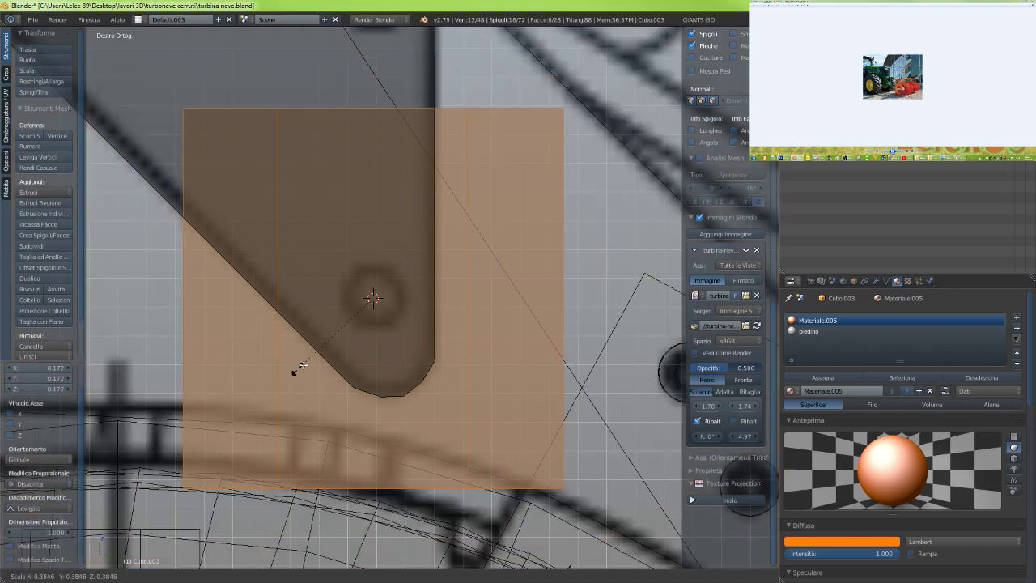
key(s)
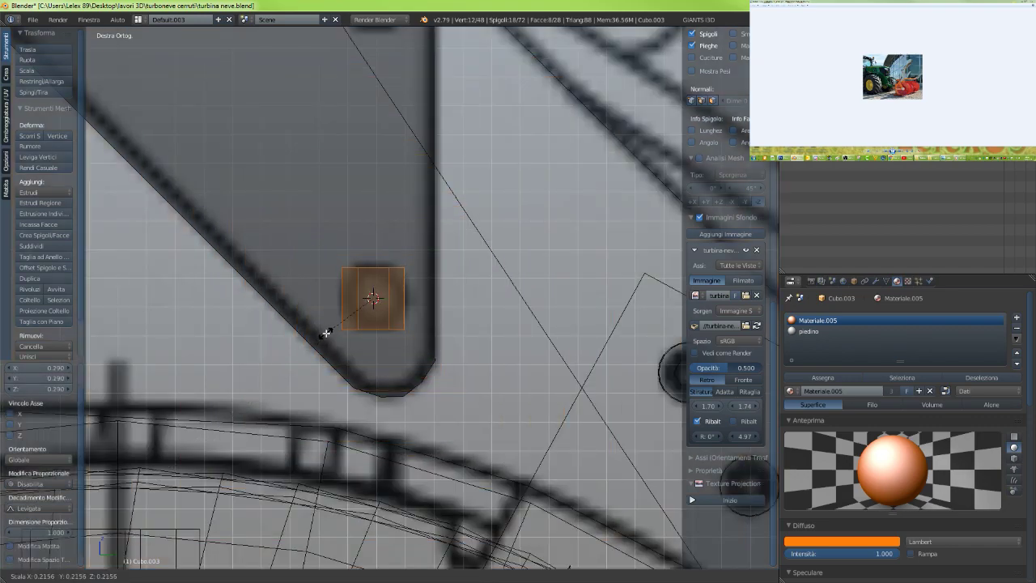
click(325, 334)
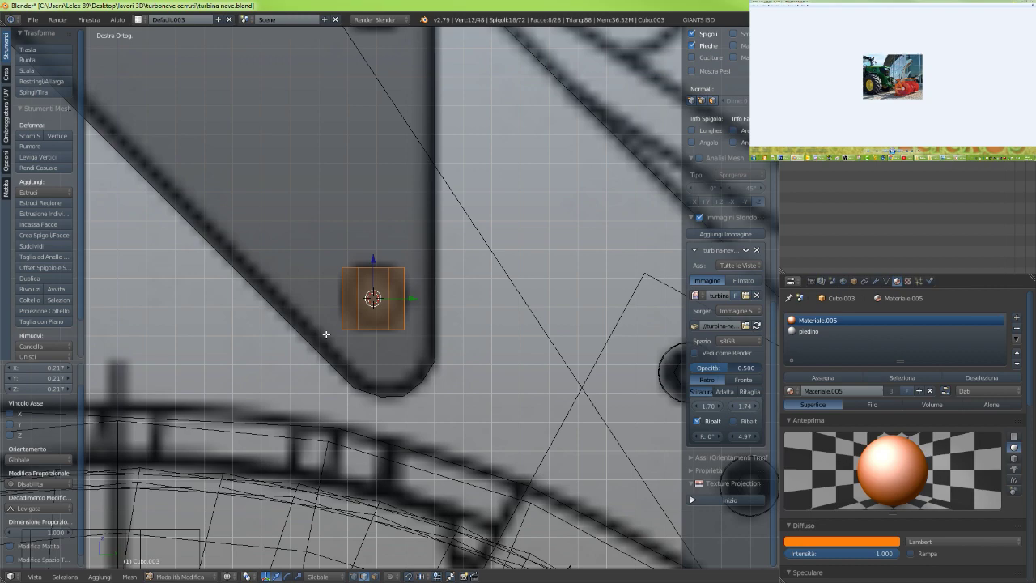
text(ry90)
key(Return)
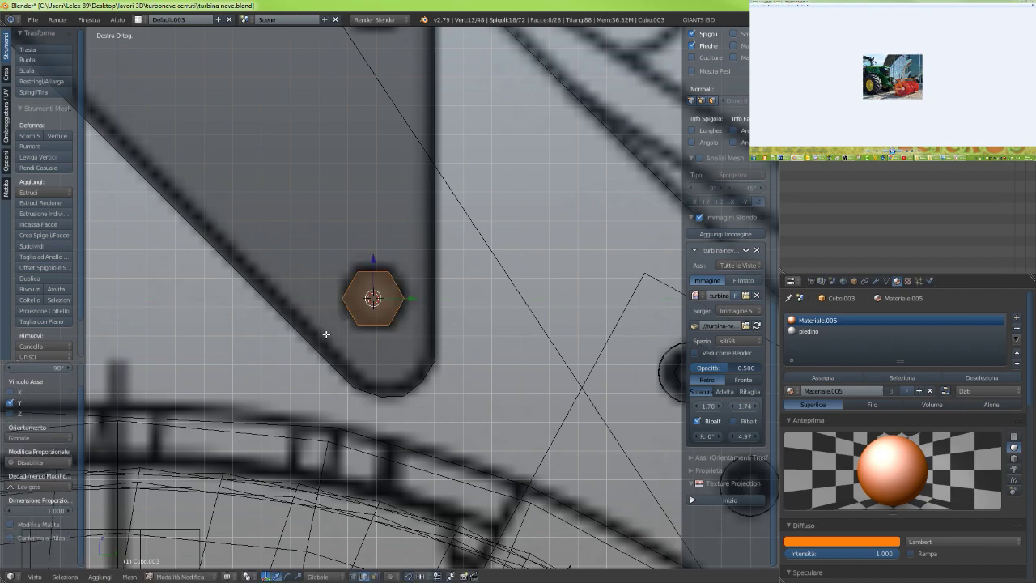
Enlarge the hexagon slightly and nudge it about 0.0004 along Y and Z to centre it on the bolt circle
scroll(370, 316, up, 2)
key(s)
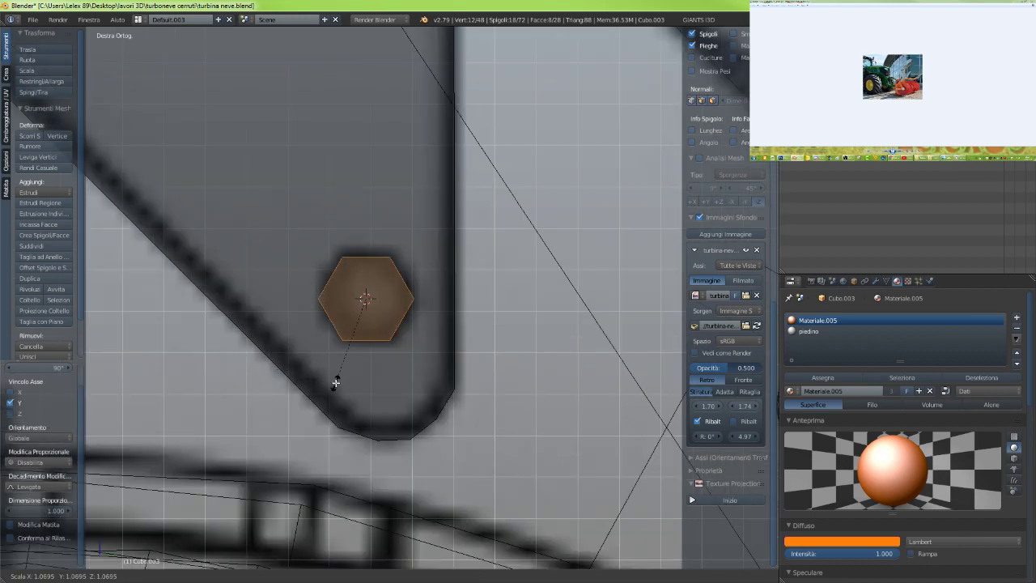
click(337, 378)
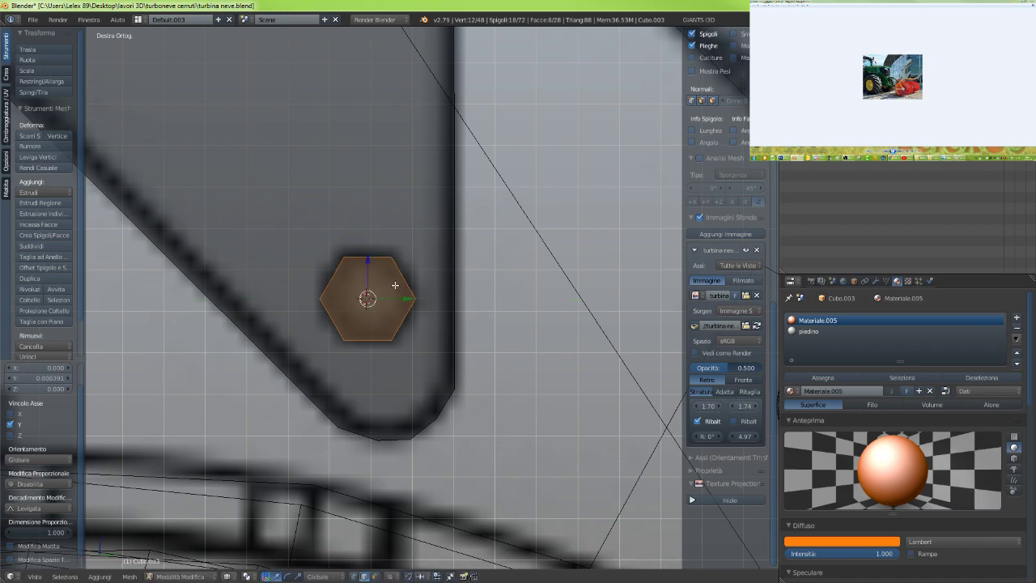
key(g)
key(z)
click(359, 282)
Flatten the hexagonal cylinder along X to a scale of about 0.324 so it forms a thin bolt head
middle_drag(364, 330, 472, 350)
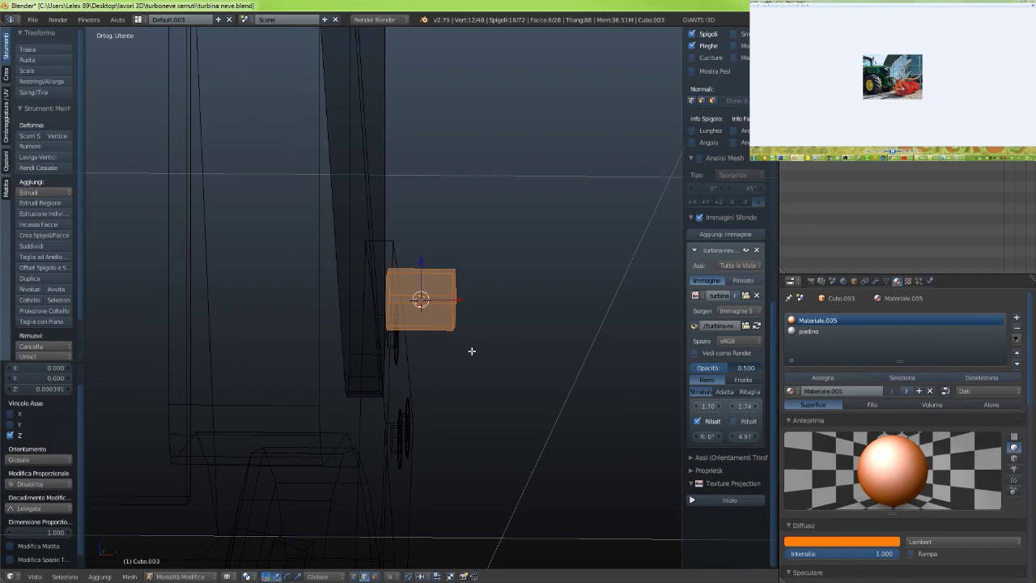
key(s)
key(x)
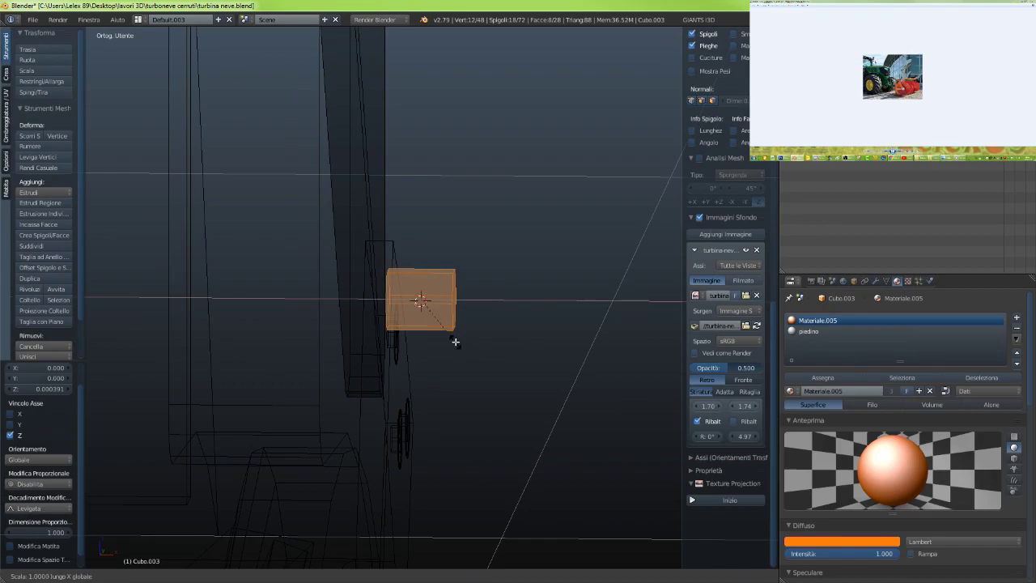
click(424, 314)
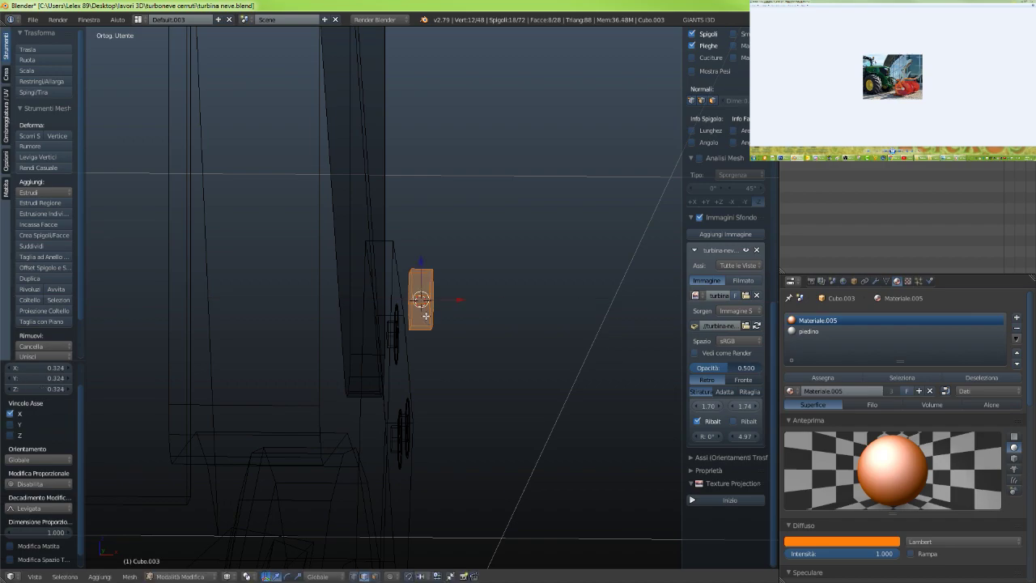
Delete the bolt head's hidden back face on the side towards the grey plate
middle_drag(426, 318, 395, 359)
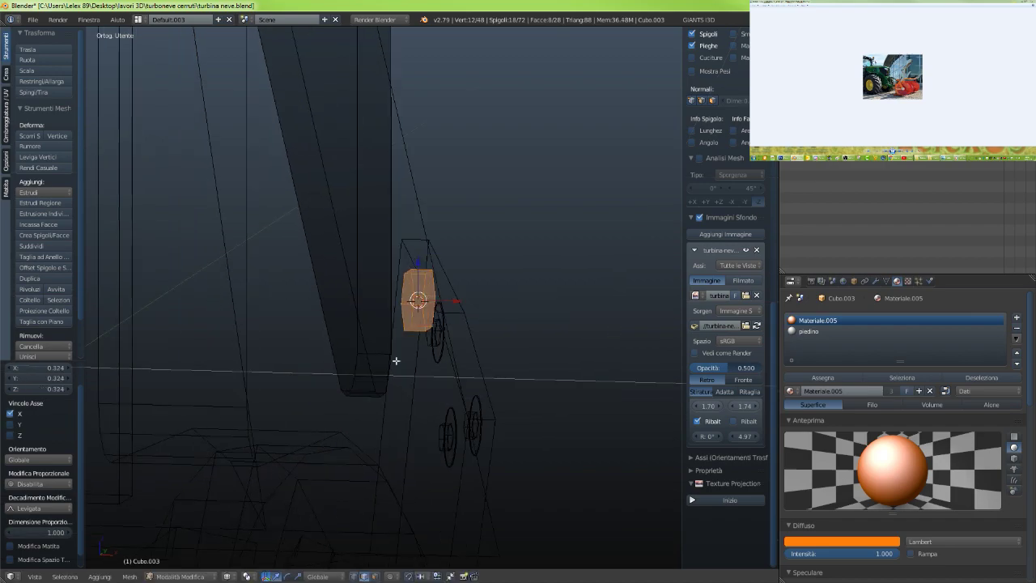
right_click(407, 306)
key(x)
click(401, 335)
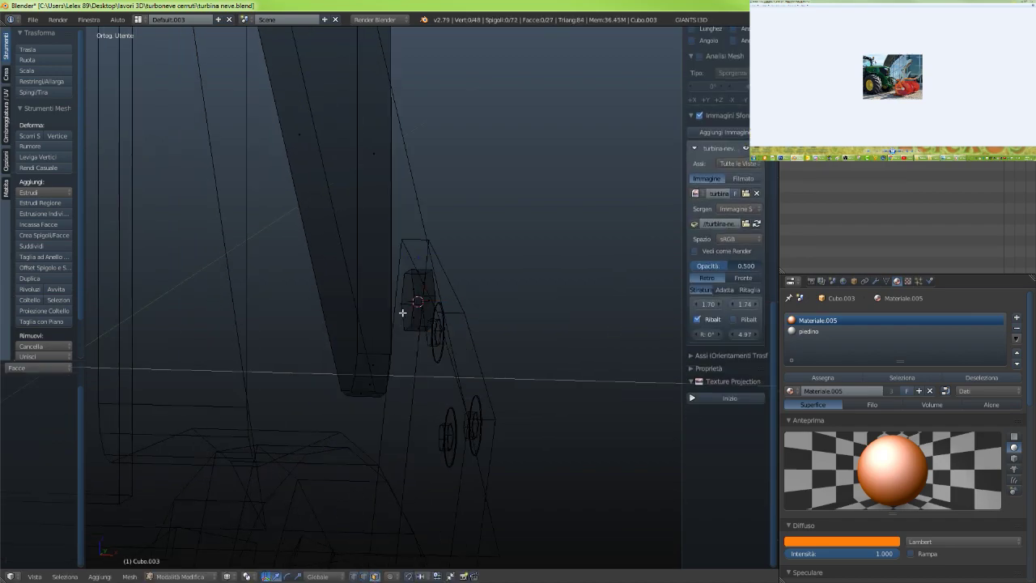
Select the whole bolt head and assign the piedino material to it in shaded view
key(l)
click(418, 300)
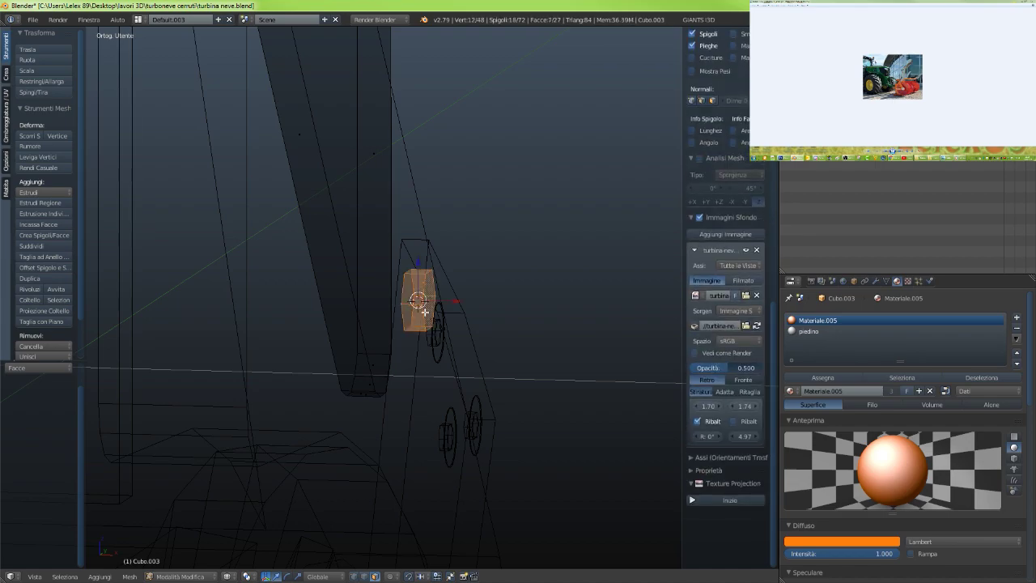
key(z)
middle_drag(425, 313, 398, 316)
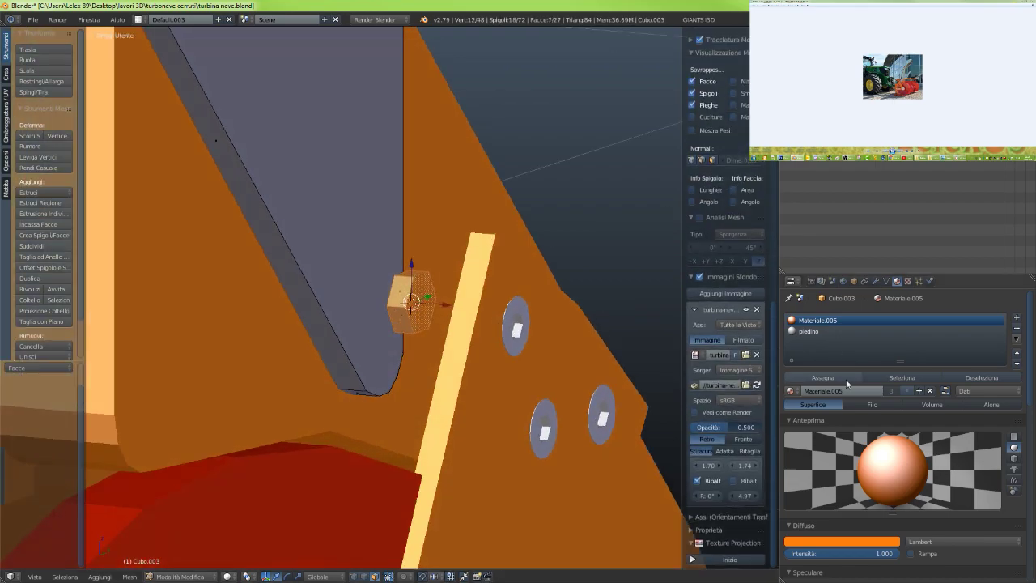
click(809, 331)
click(813, 380)
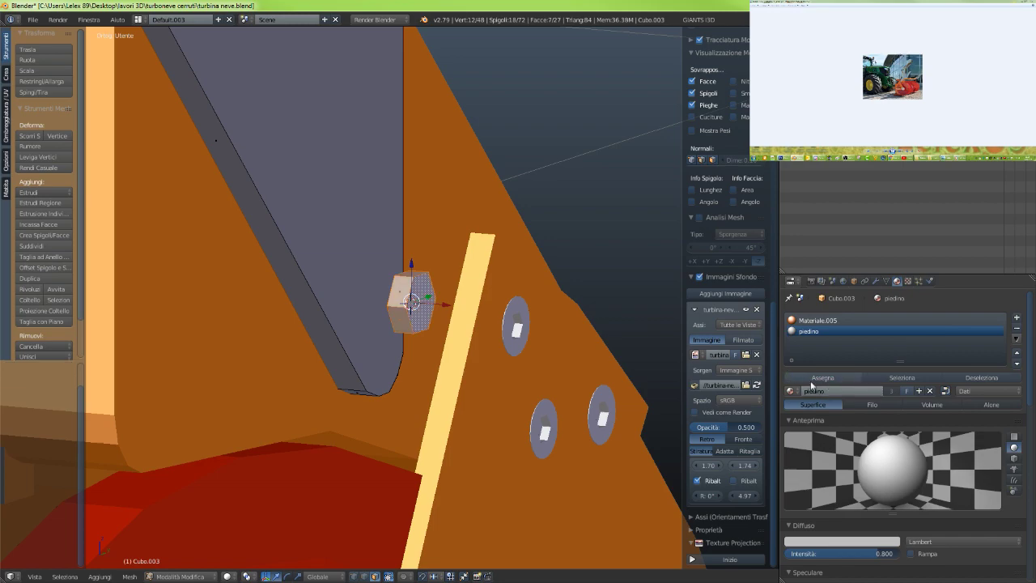
Move the bolt head about -0.011 along X so it sits against the grey plate
key(g)
key(x)
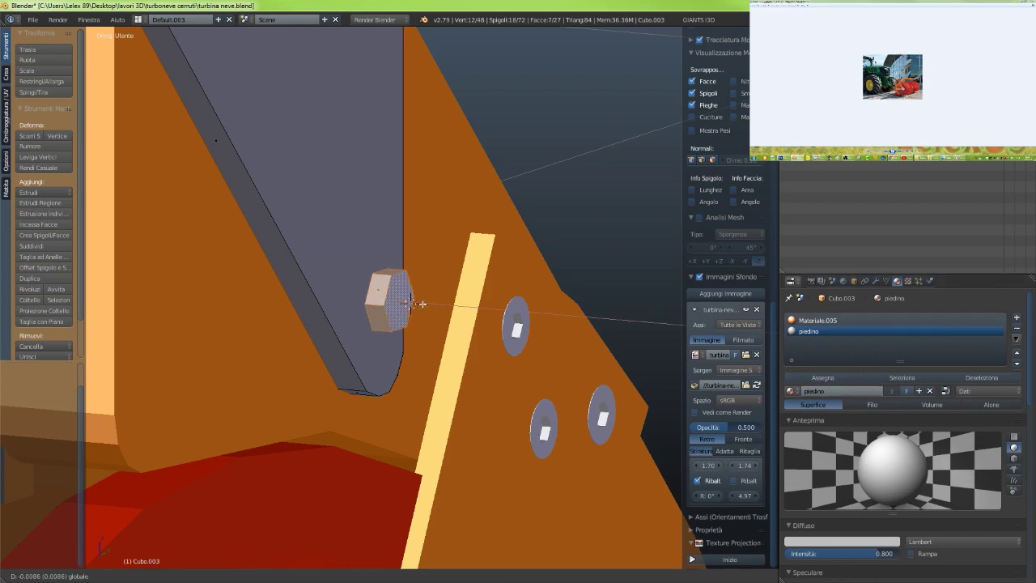
click(415, 302)
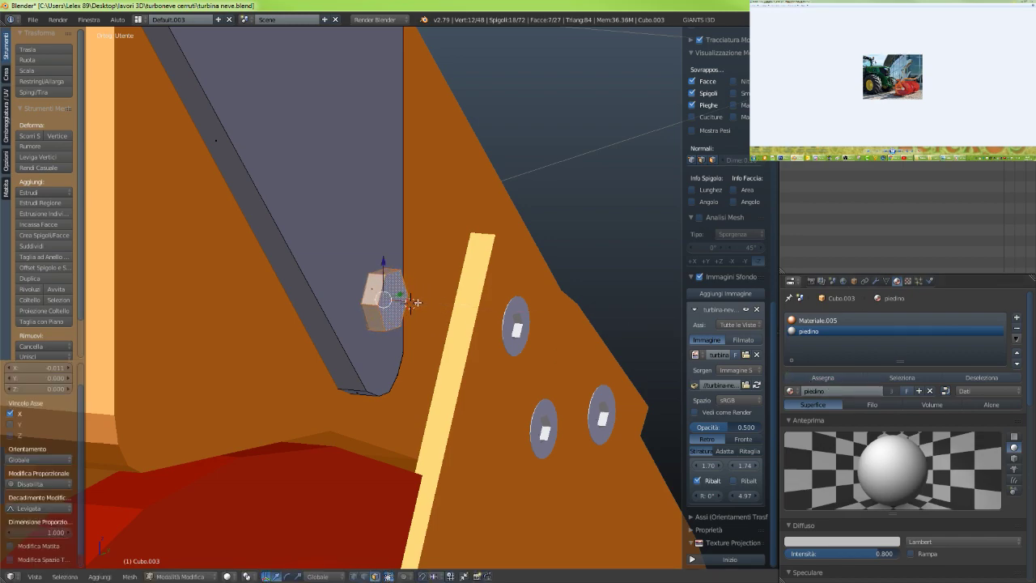
Copy the bolt head about 0.103 up along Z onto the next bolt circle of the grey plate in right wireframe view
scroll(417, 303, down, 4)
middle_drag(431, 309, 414, 397)
key(KP_3)
key(z)
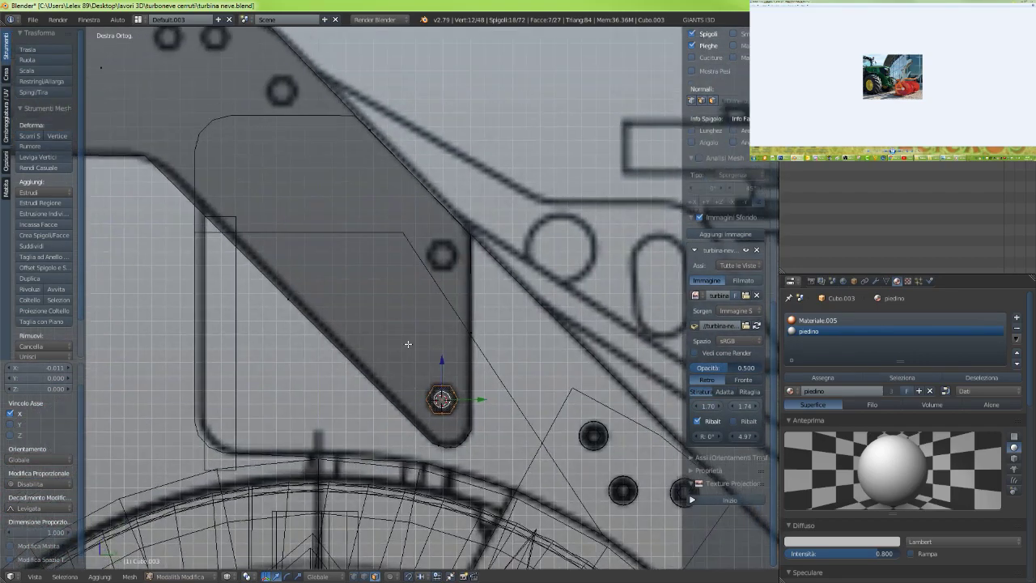
key(e)
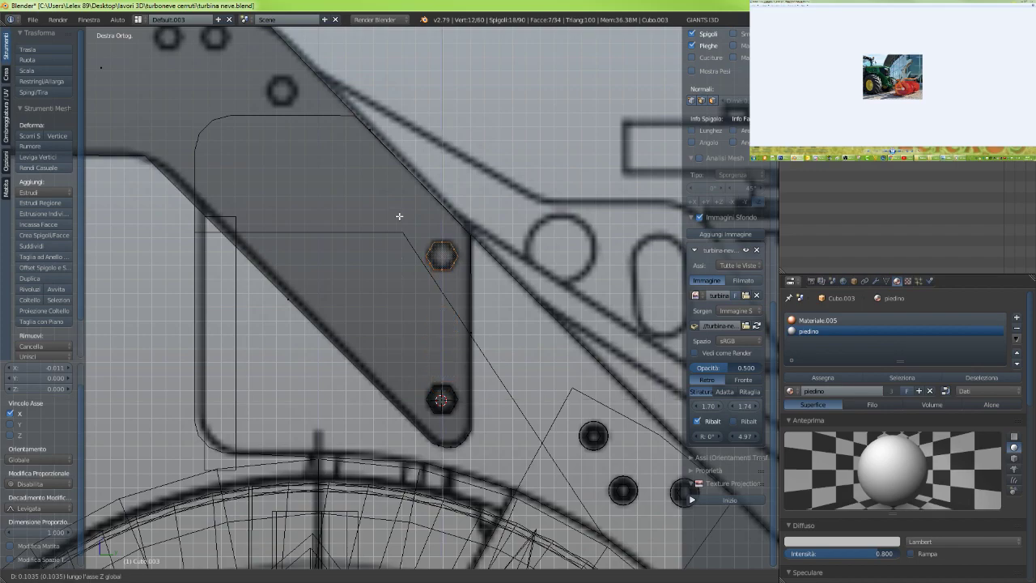
click(399, 216)
Duplicate the bolt head onto the third bolt circle below the plate's upper bend and return to Object Mode
scroll(427, 323, down, 3)
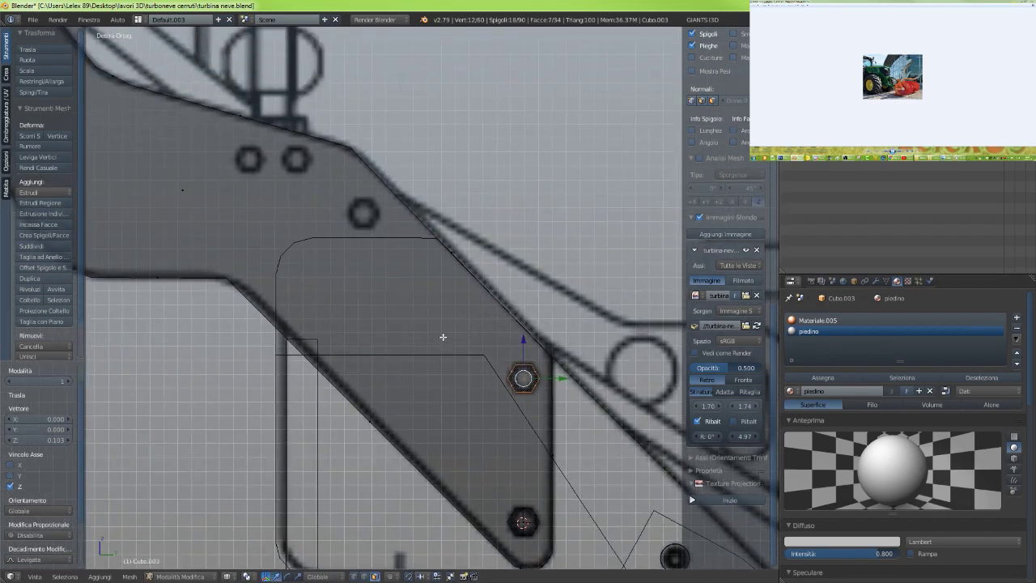
middle_drag(404, 332, 451, 338)
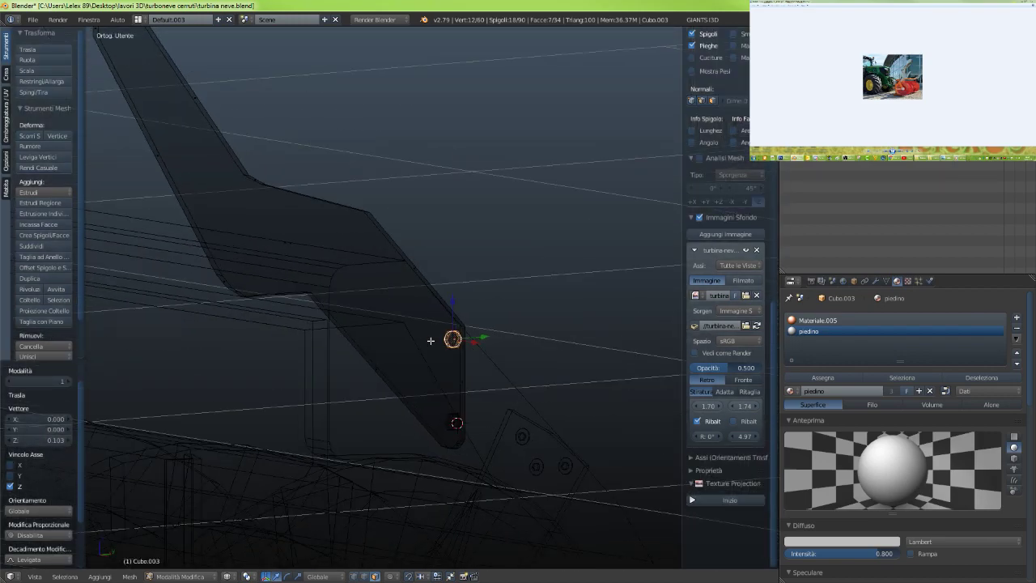
key(KP_3)
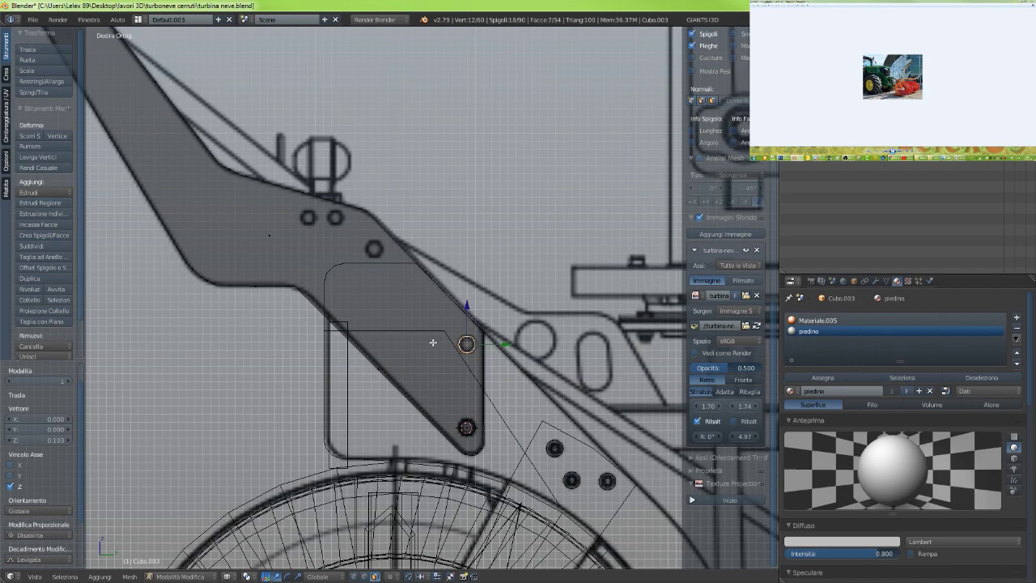
scroll(357, 313, down, 4)
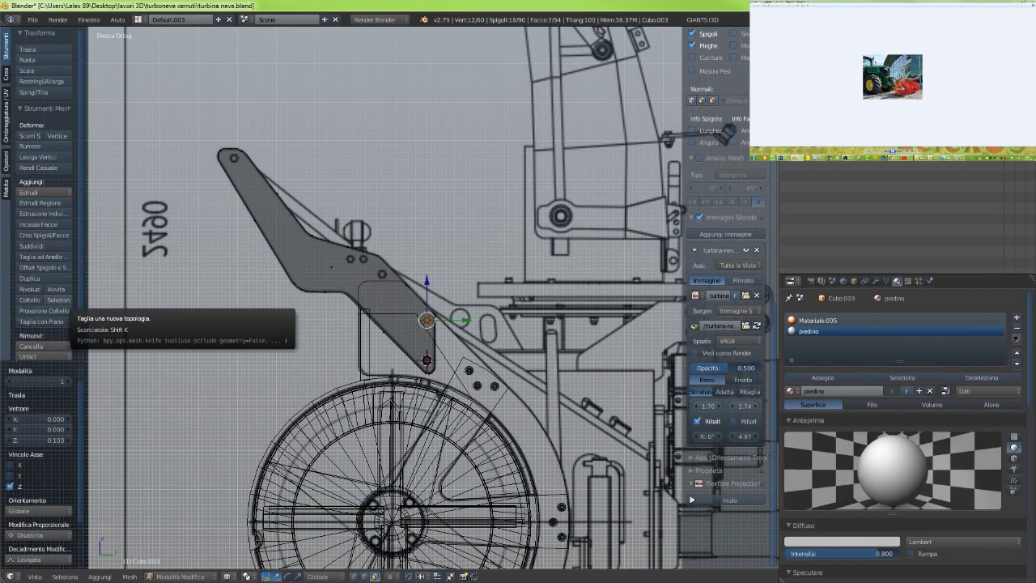
scroll(398, 338, up, 4)
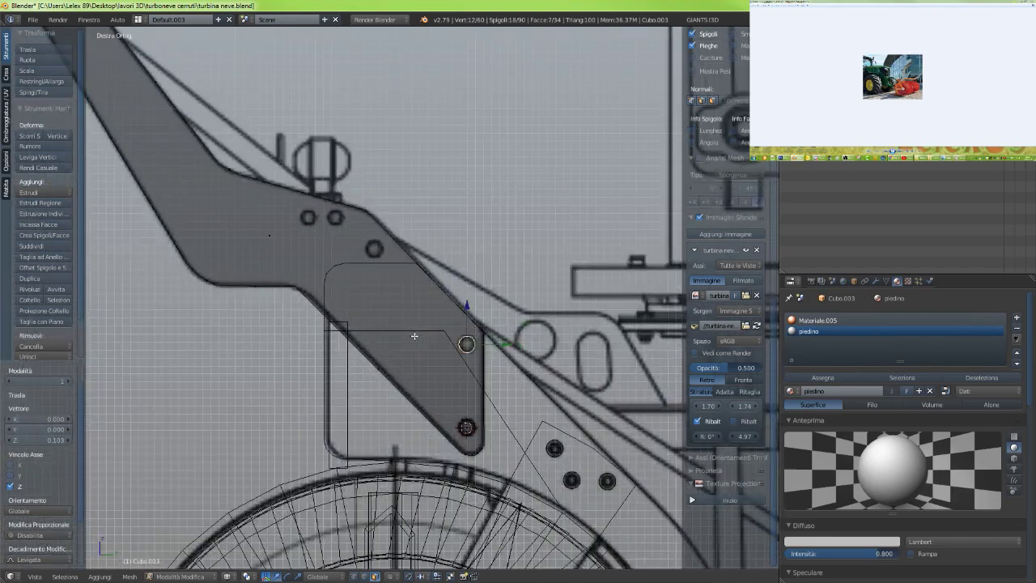
key(shift+d)
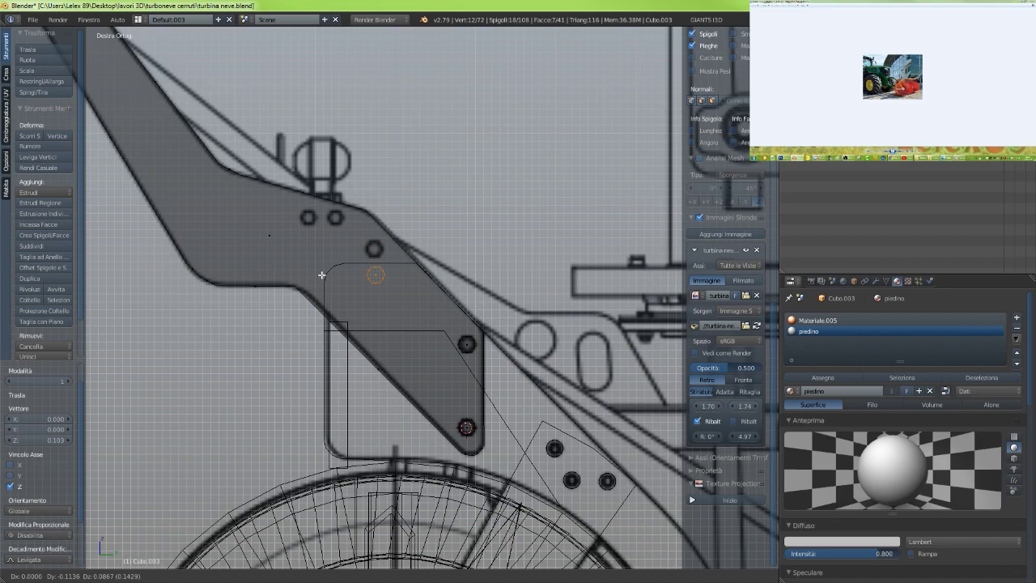
click(321, 275)
middle_drag(322, 275, 531, 385)
key(Tab)
Examine the placed bolt heads in shaded view and the chute and side parts on the reference drawing
scroll(477, 390, up, 4)
scroll(474, 389, down, 3)
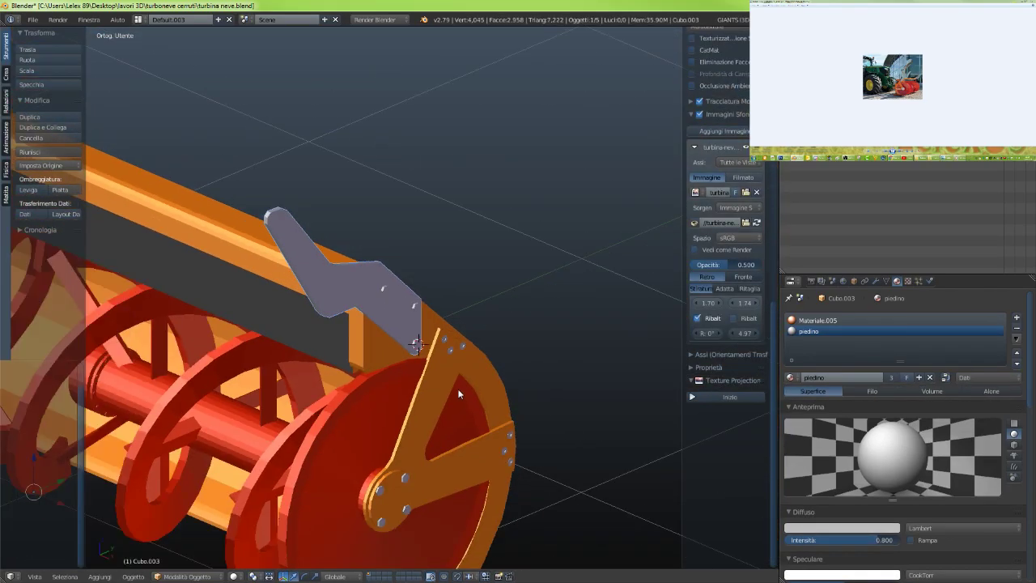
mouse_move(458, 394)
middle_down()
mouse_move(448, 375)
mouse_move(440, 387)
middle_up()
key(KP_3)
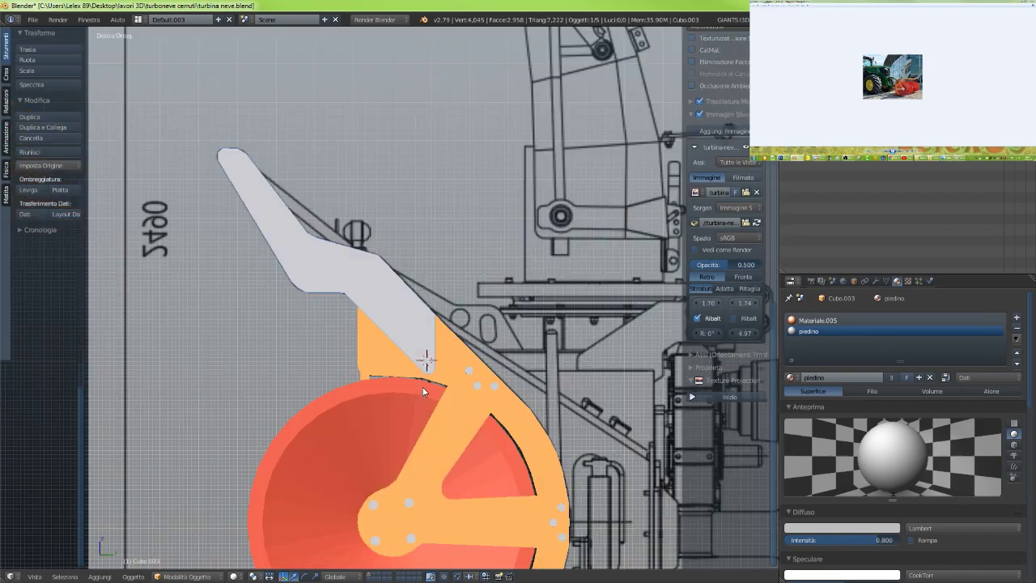
scroll(422, 391, down, 3)
scroll(405, 387, up, 2)
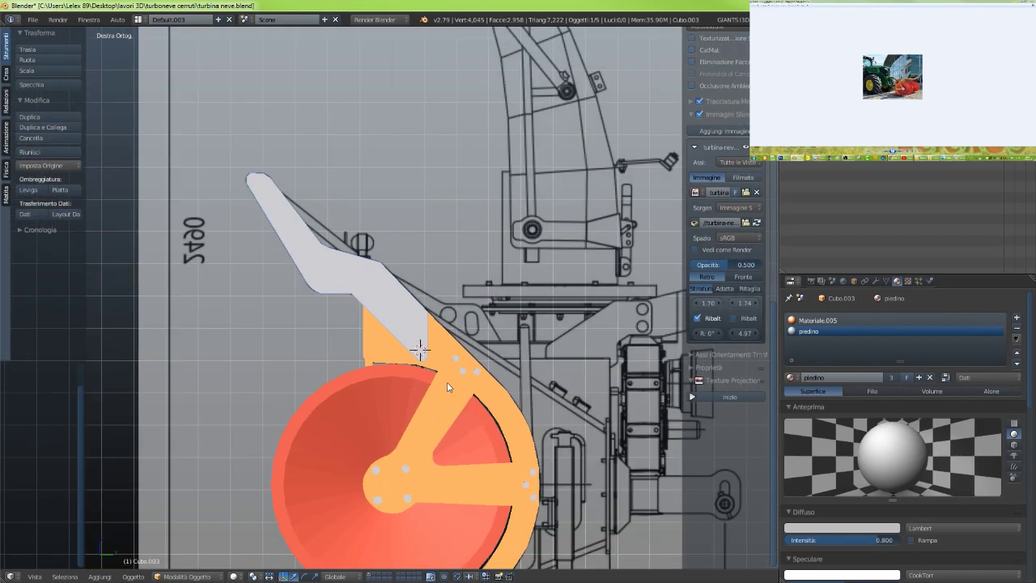
scroll(351, 334, down, 4)
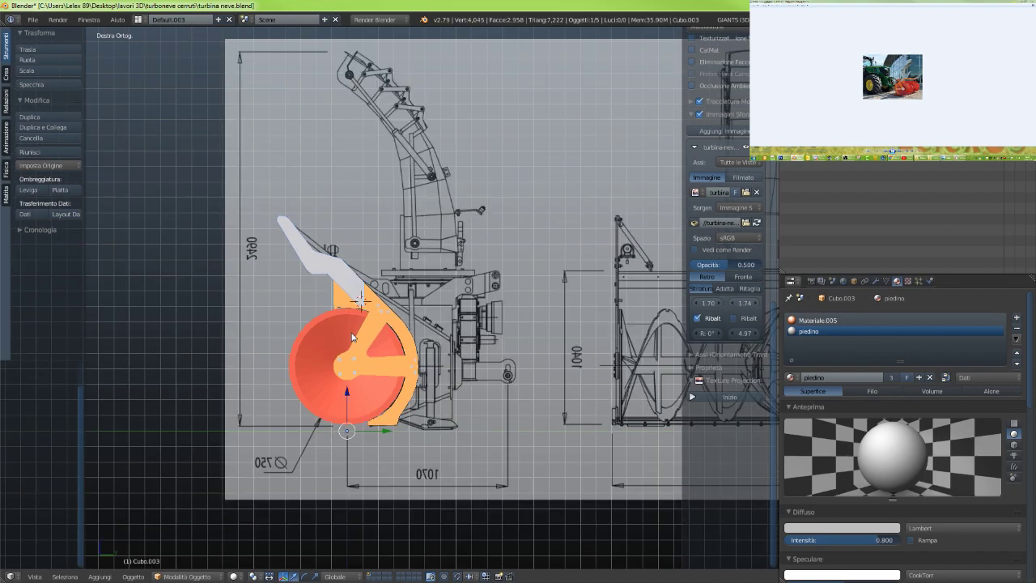
shift+middle_drag(413, 252, 412, 429)
scroll(410, 386, up, 7)
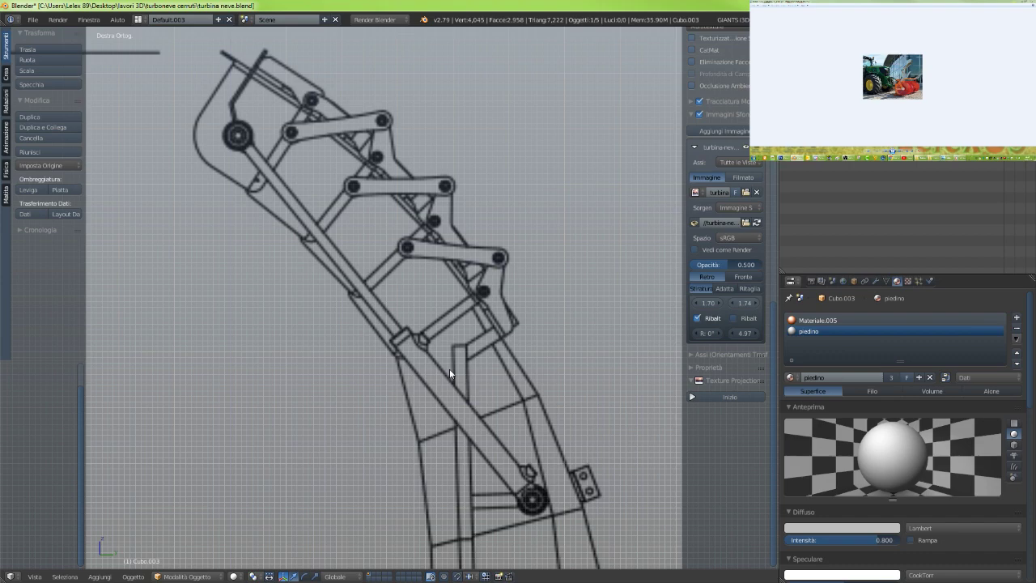
scroll(449, 368, down, 6)
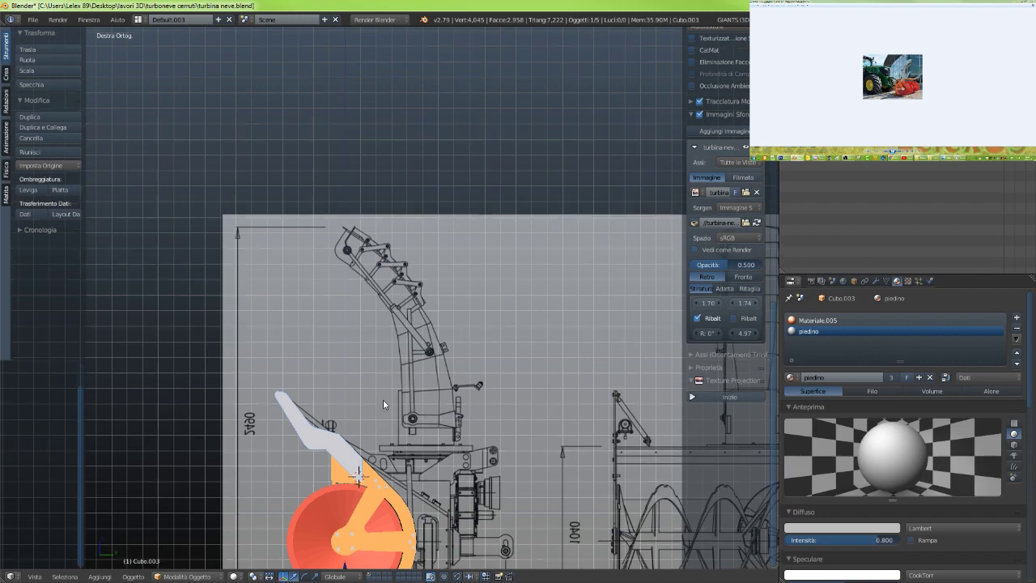
shift+middle_drag(383, 402, 401, 260)
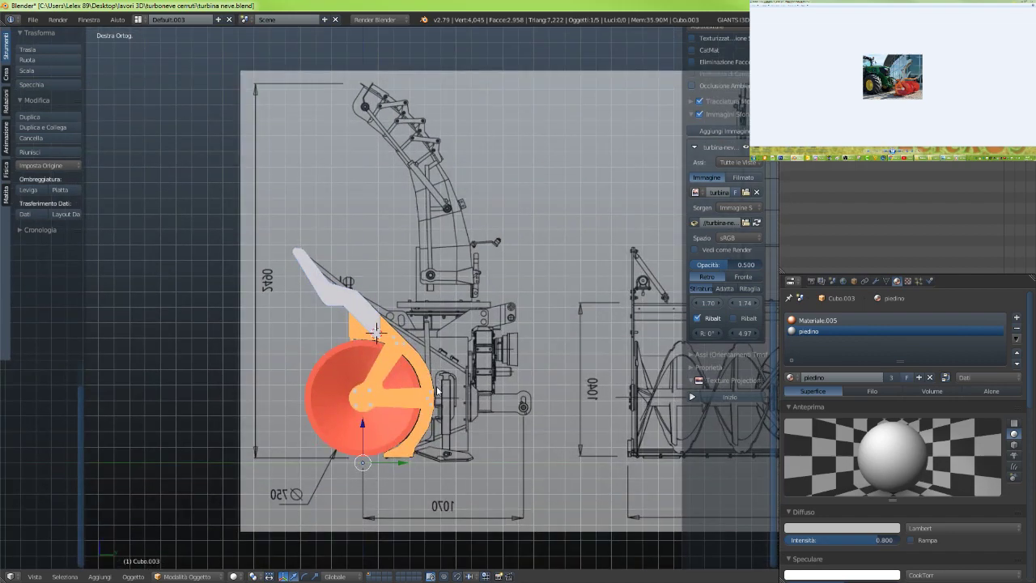
scroll(437, 380, up, 3)
shift+middle_drag(437, 391, 417, 267)
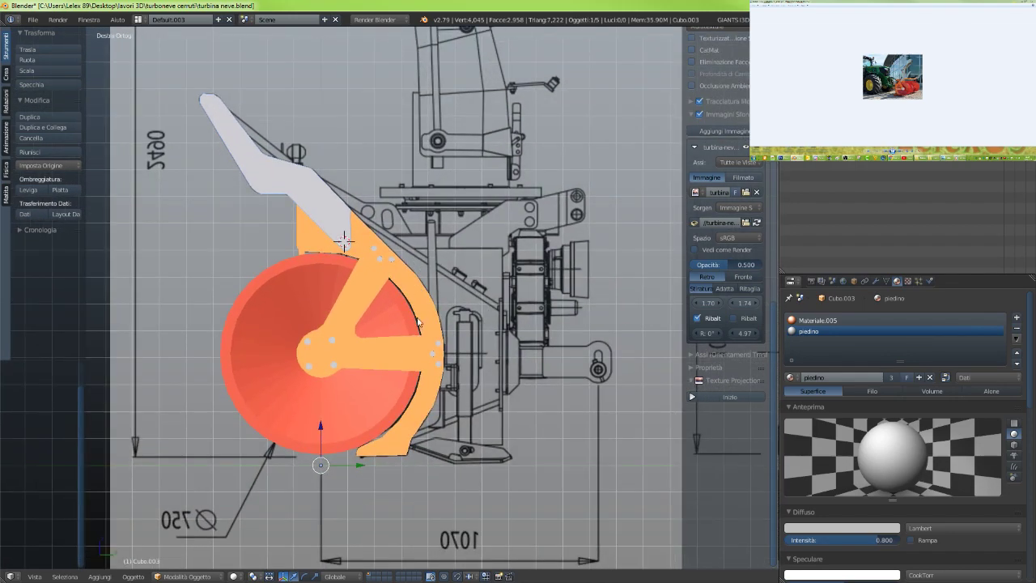
Reveal all hidden objects of the scene in the right side view
mouse_move(420, 340)
middle_down()
mouse_move(390, 356)
mouse_move(418, 348)
middle_up()
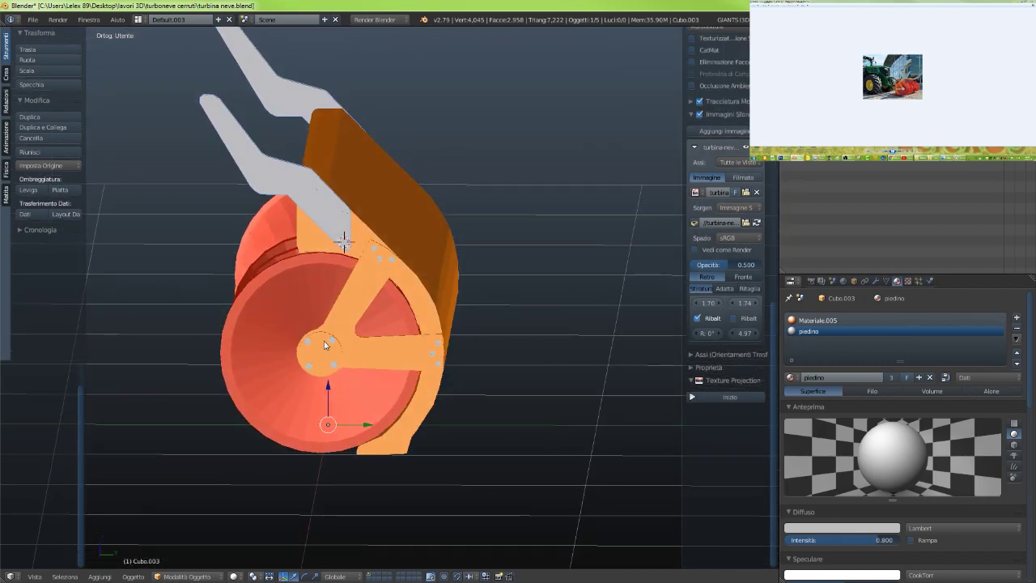
key(KP_3)
scroll(323, 341, down, 5)
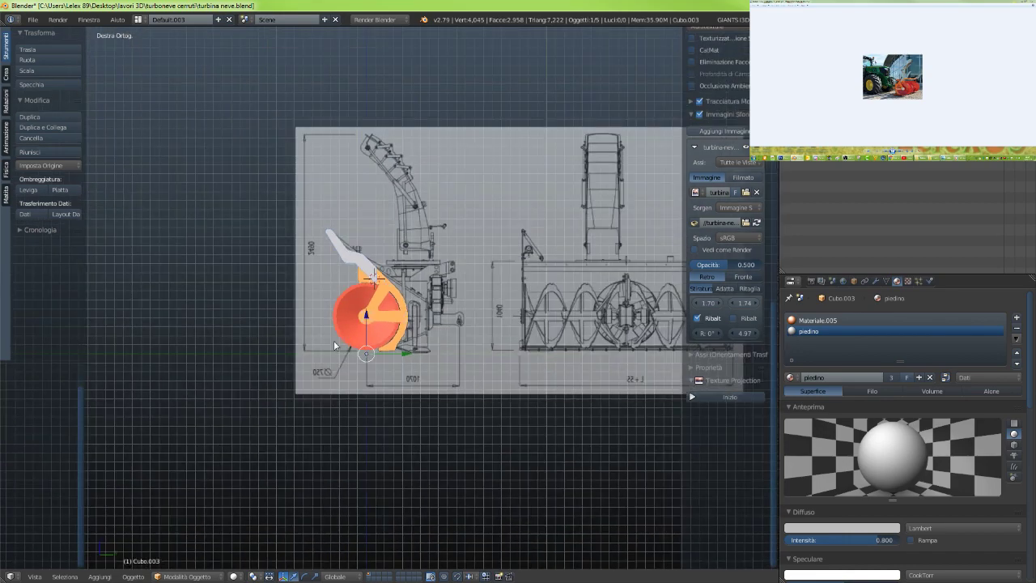
key(alt+h)
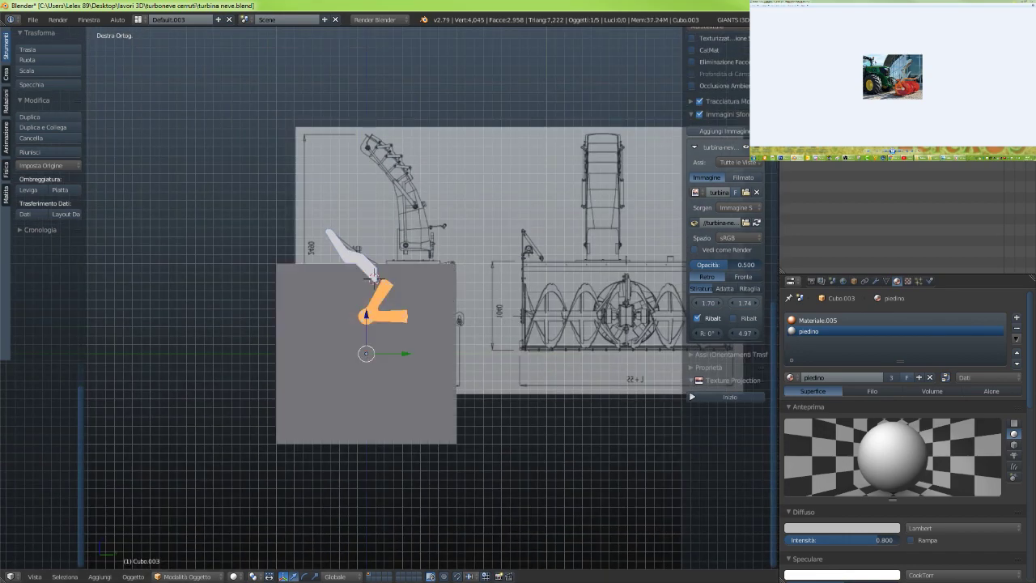
Raise the whole mesh of the cube object metro about 1.031 along Z in Edit Mode, in right side view
right_click(374, 373)
key(Tab)
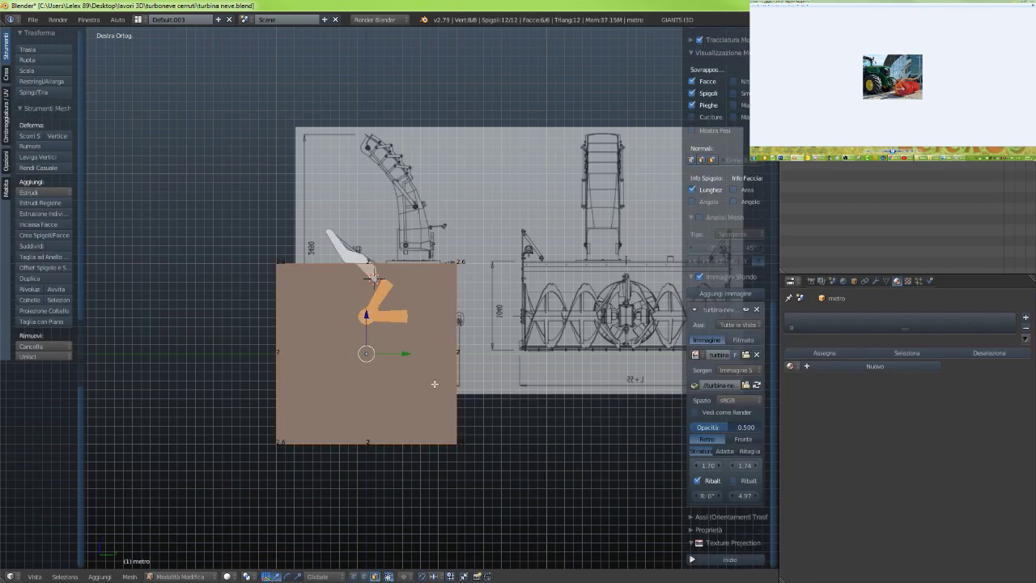
key(Tab)
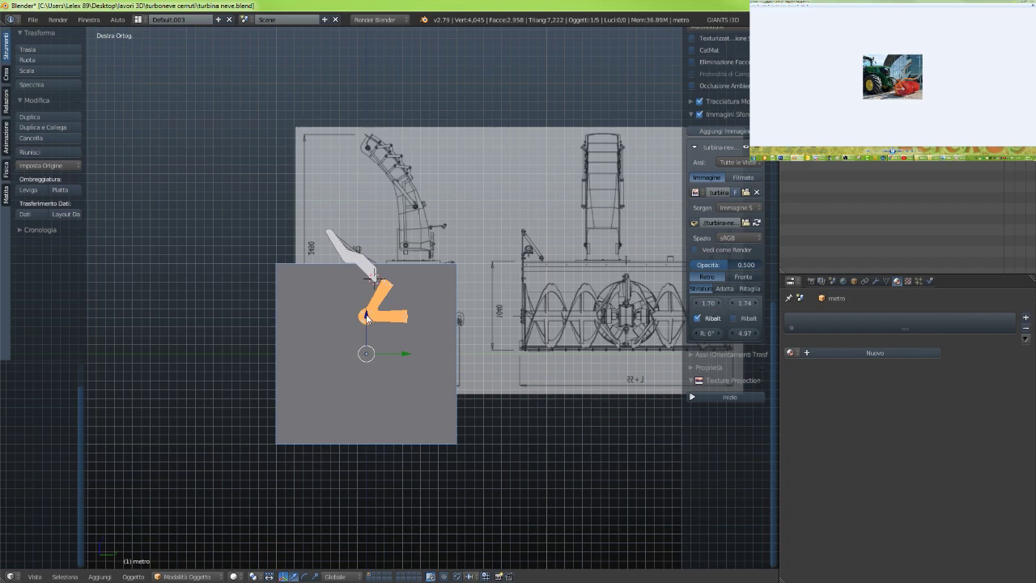
key(Tab)
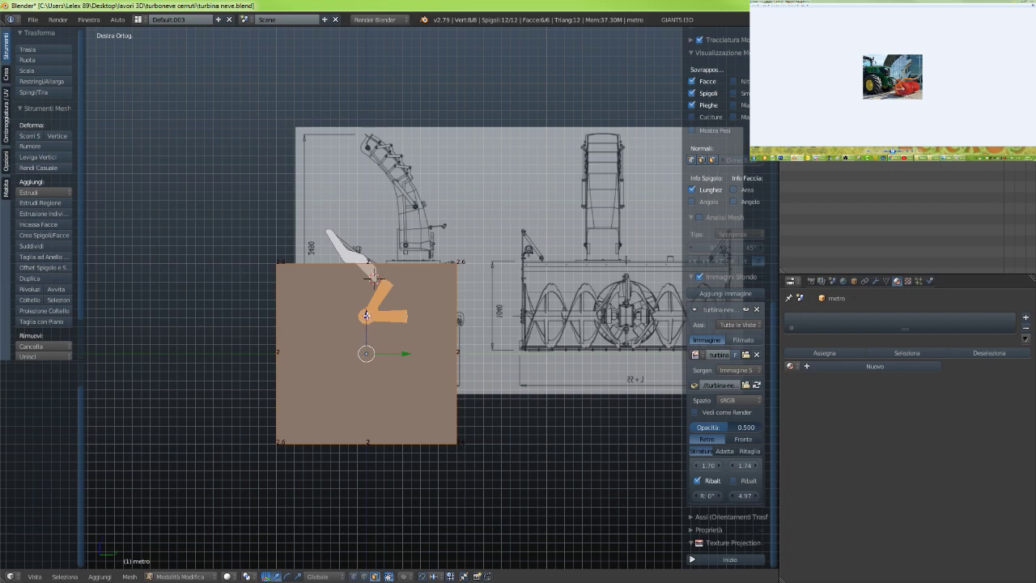
drag(366, 315, 391, 222)
scroll(390, 222, up, 4)
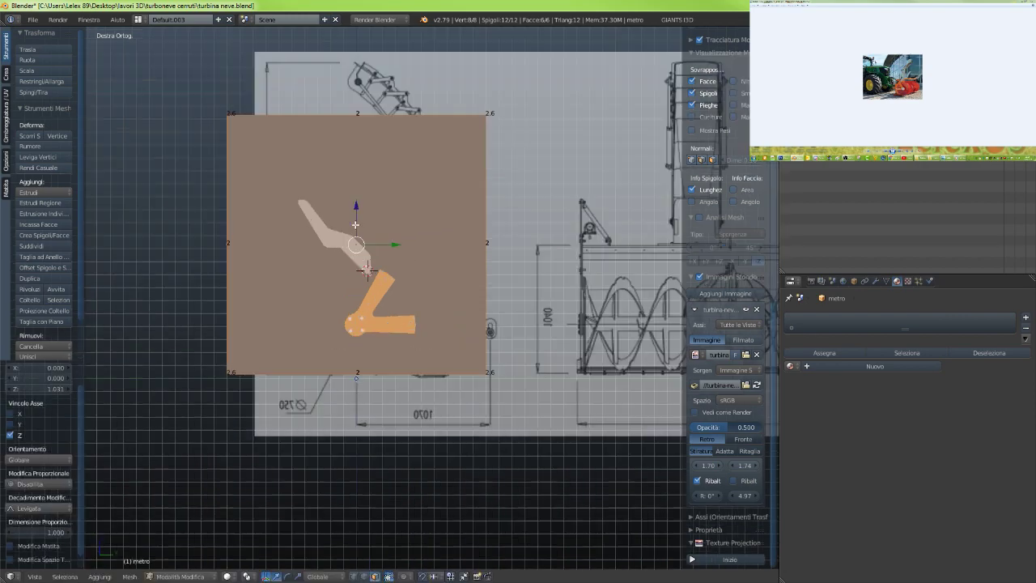
Lower the top face of the metro cube about 0.995 along Z to the housing's top line on the drawing, in right wireframe view
key(KP_1)
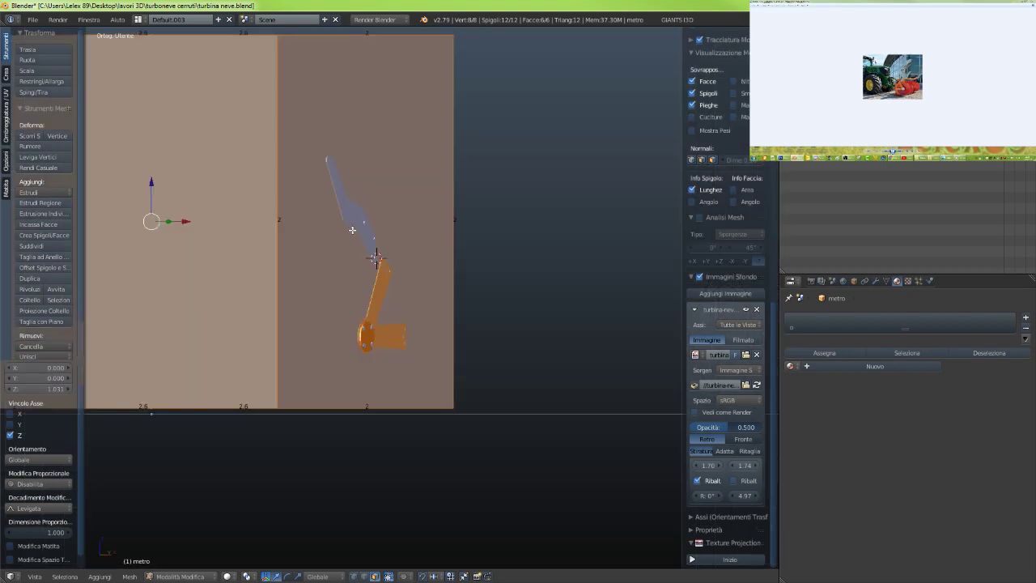
scroll(352, 235, down, 3)
scroll(302, 307, up, 2)
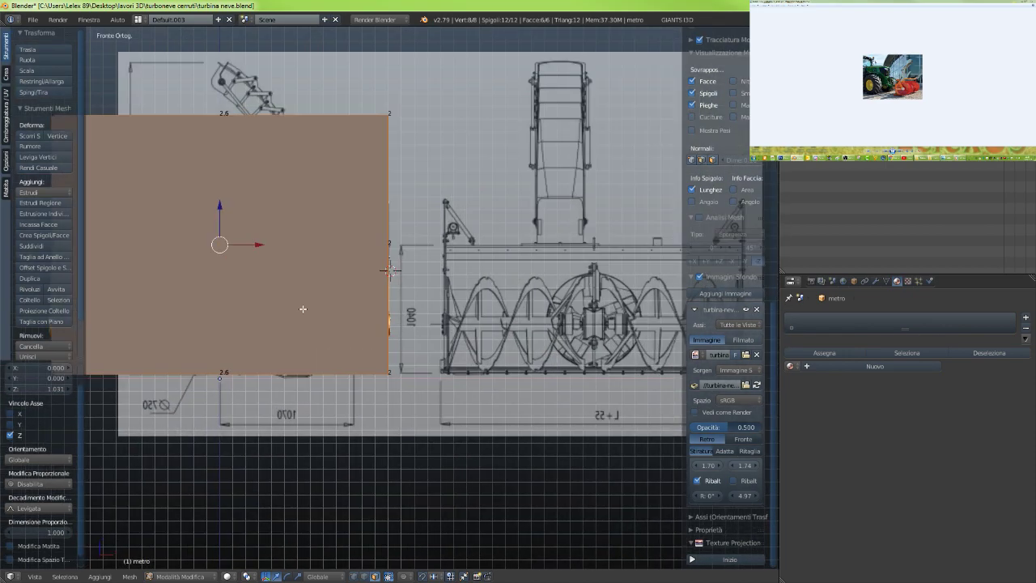
shift+middle_drag(303, 308, 405, 289)
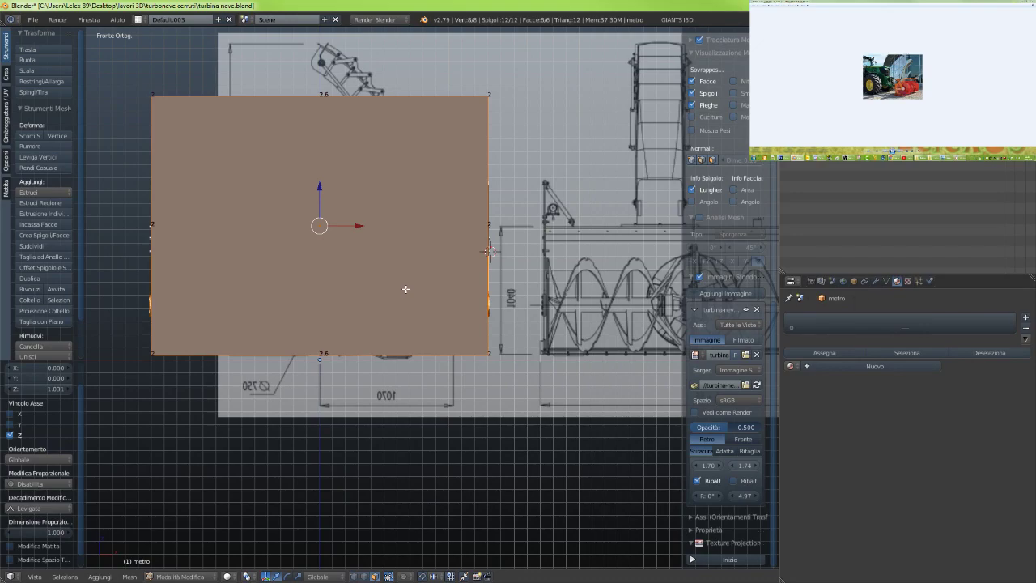
key(KP_3)
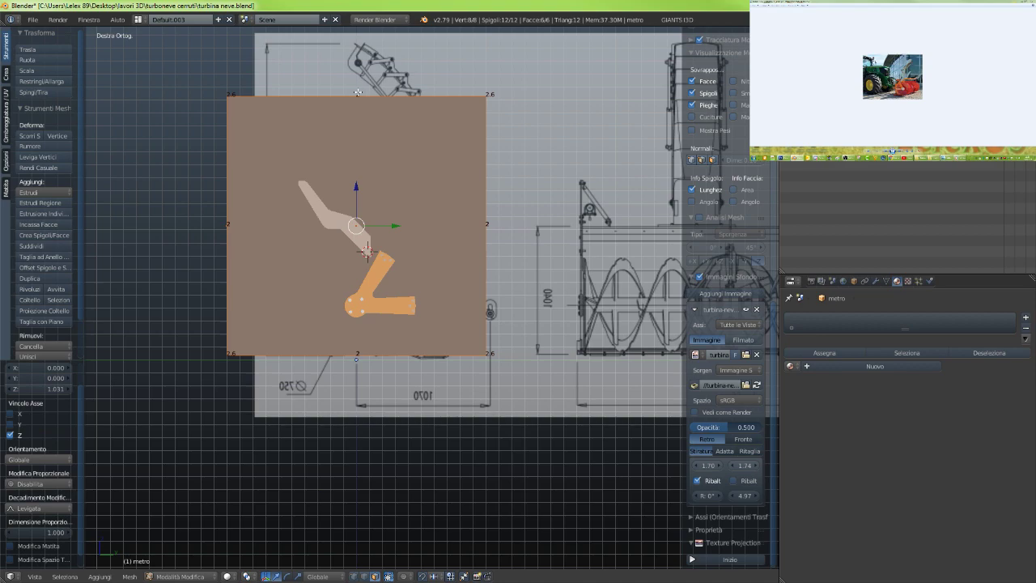
key(z)
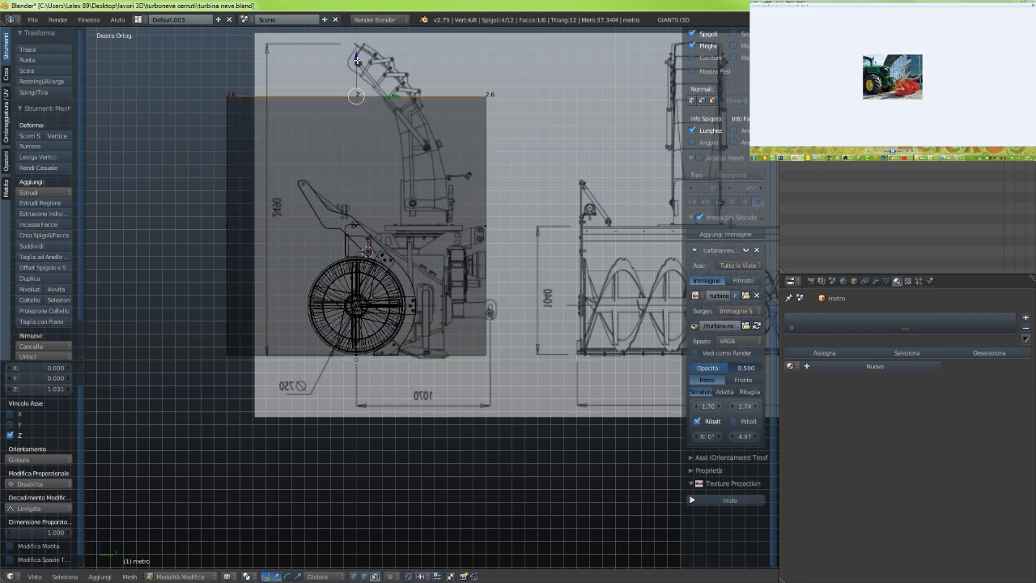
drag(358, 58, 359, 546)
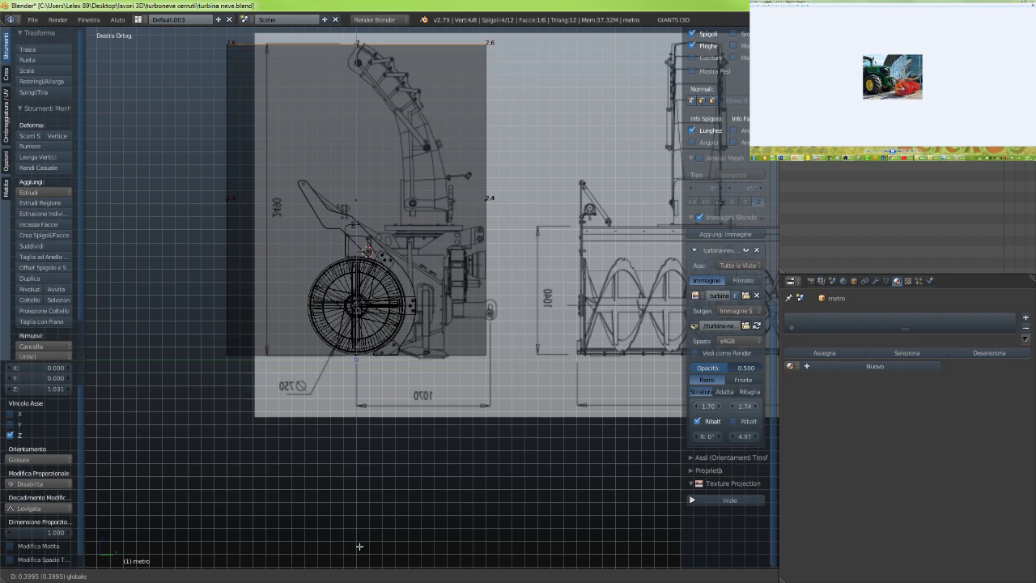
drag(359, 546, 354, 187)
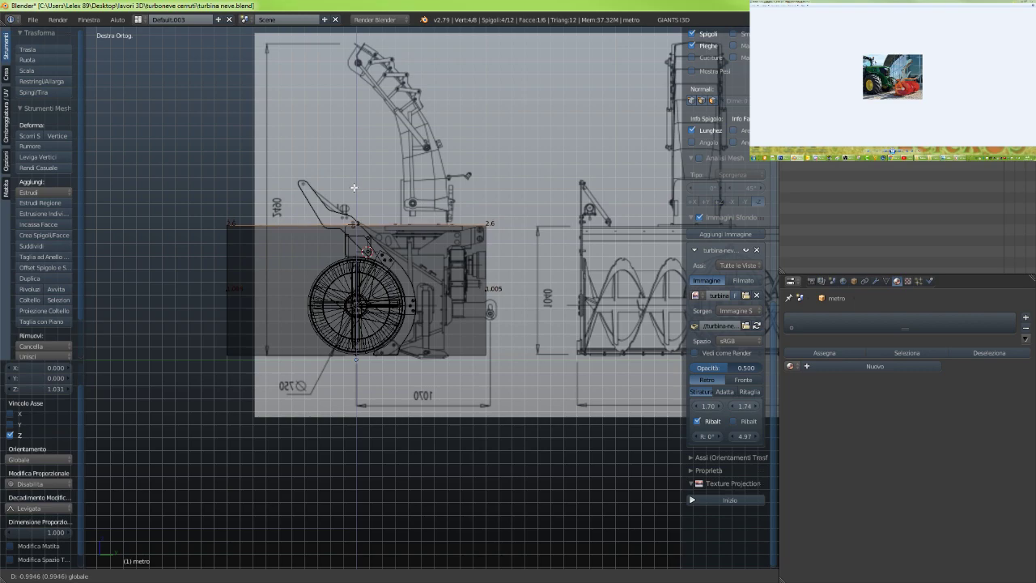
click(353, 188)
Check the metro cube's bottom face and height against the side and front drawings, return to Object Mode and deselect everything
scroll(303, 331, up, 5)
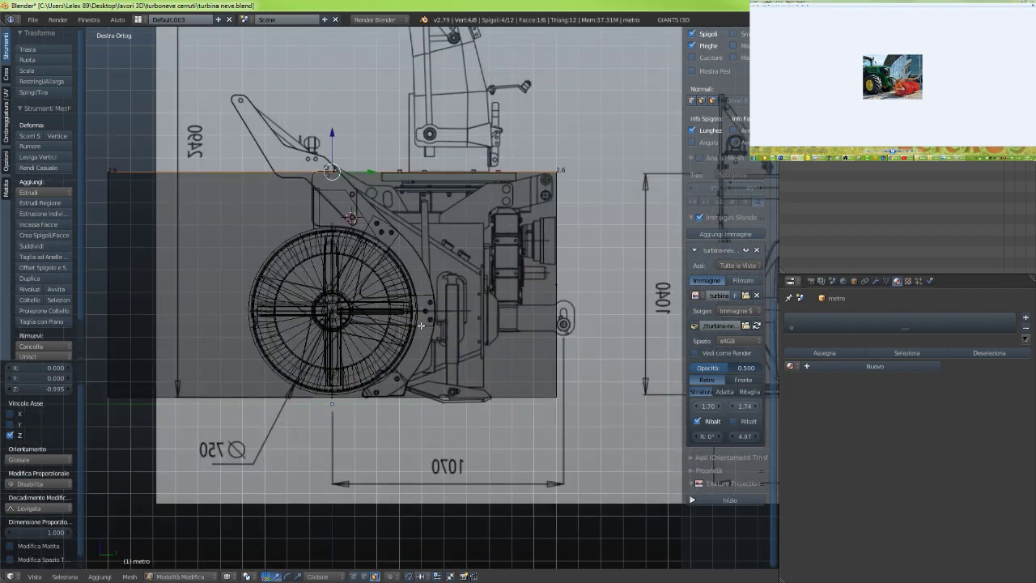
right_click(299, 292)
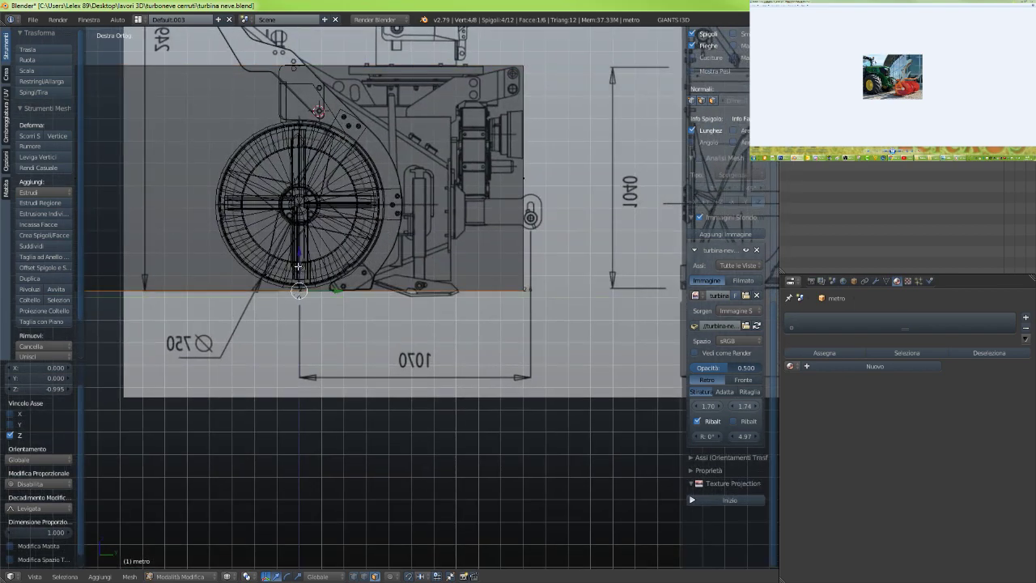
key(g)
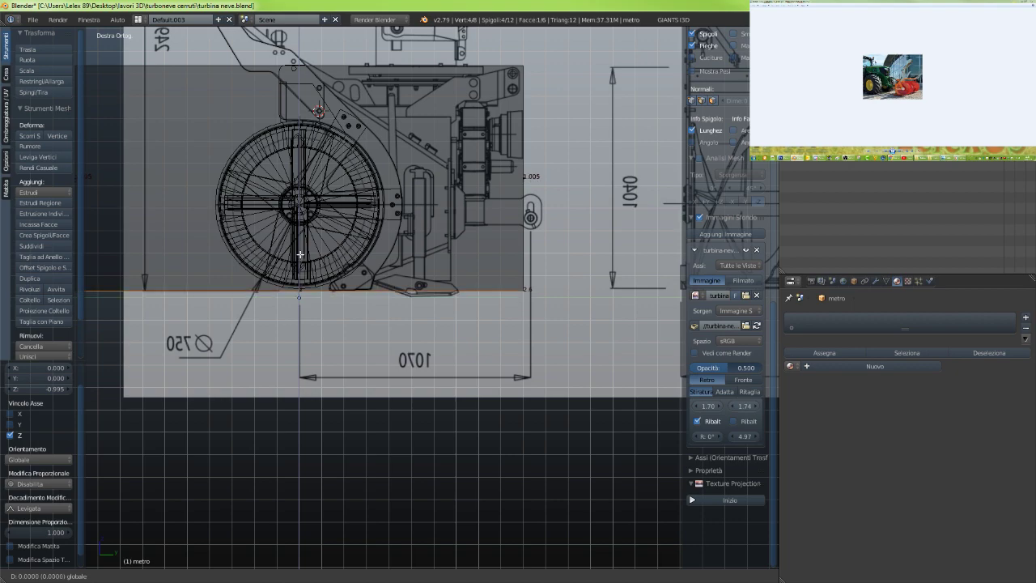
click(300, 254)
scroll(344, 311, down, 3)
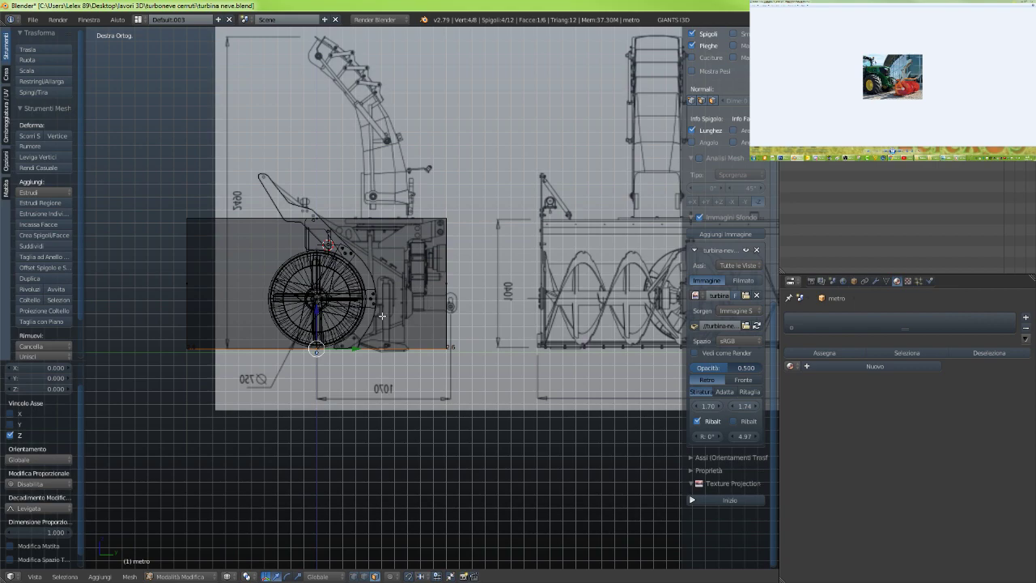
scroll(360, 301, down, 3)
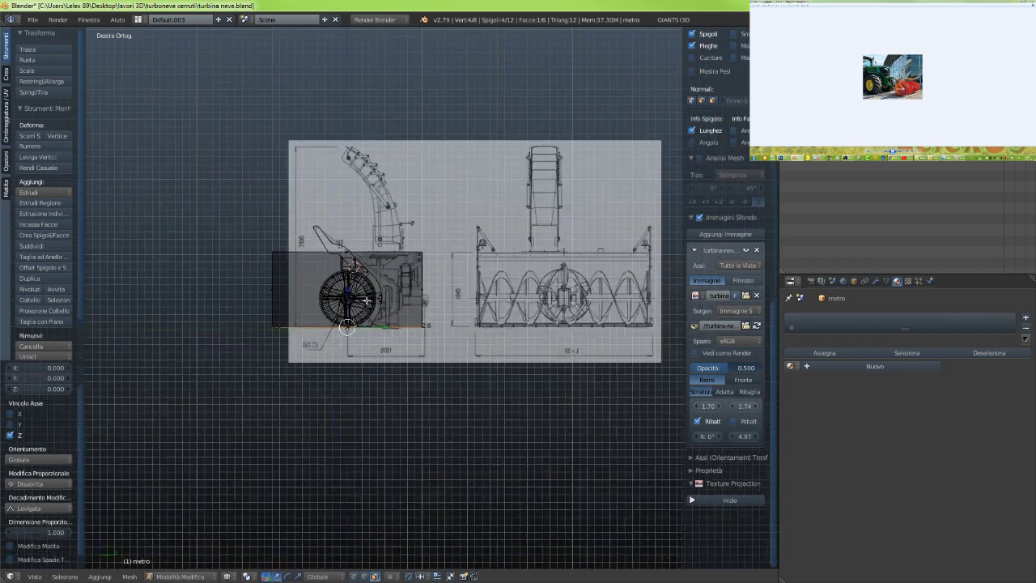
mouse_move(411, 301)
shift+middle_down()
mouse_move(333, 297)
mouse_move(371, 286)
mouse_move(294, 285)
shift+middle_up()
scroll(385, 295, up, 3)
scroll(387, 294, down, 2)
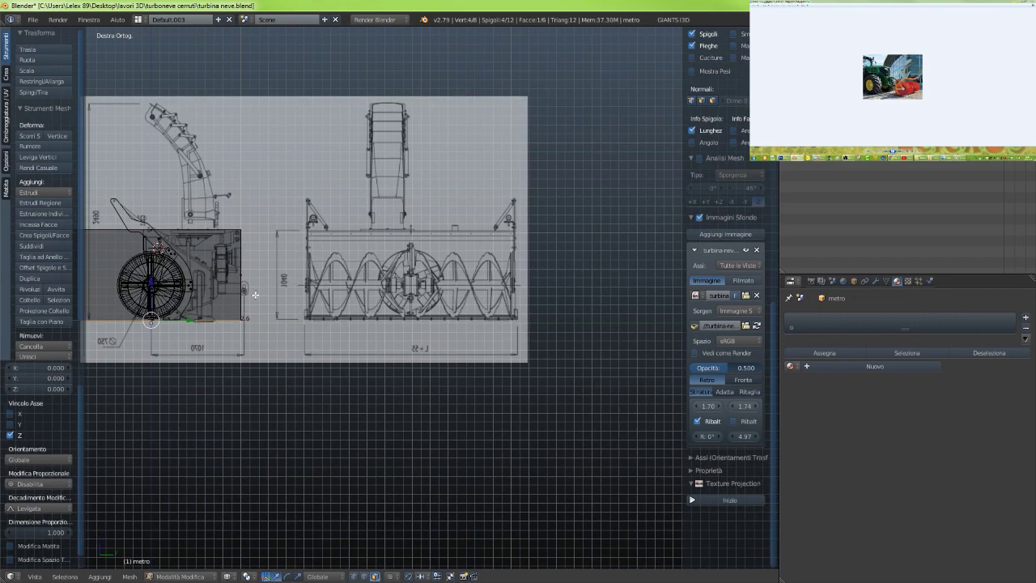
scroll(229, 317, up, 2)
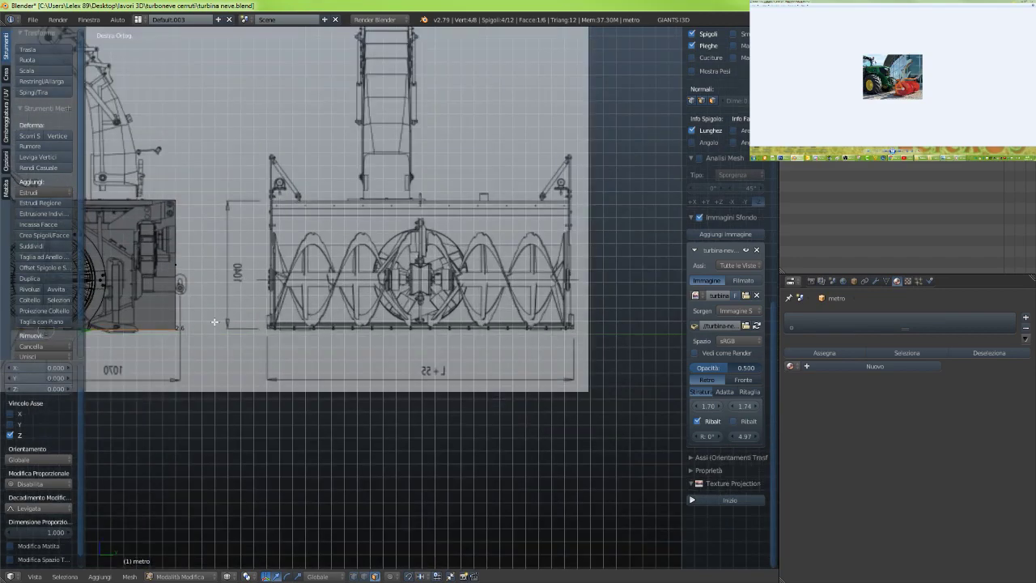
shift+middle_drag(216, 321, 454, 311)
scroll(323, 320, up, 2)
scroll(322, 320, down, 2)
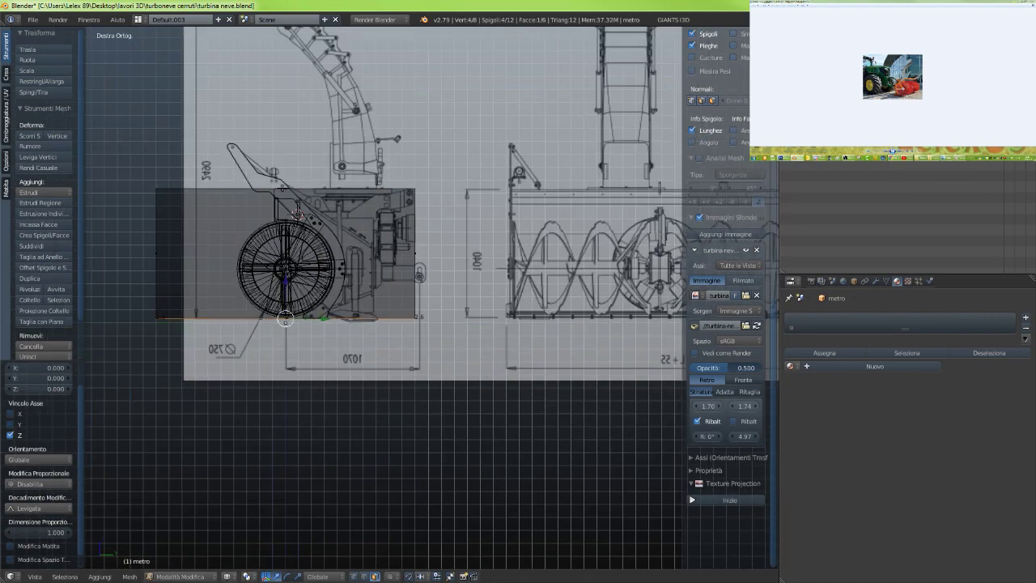
key(Tab)
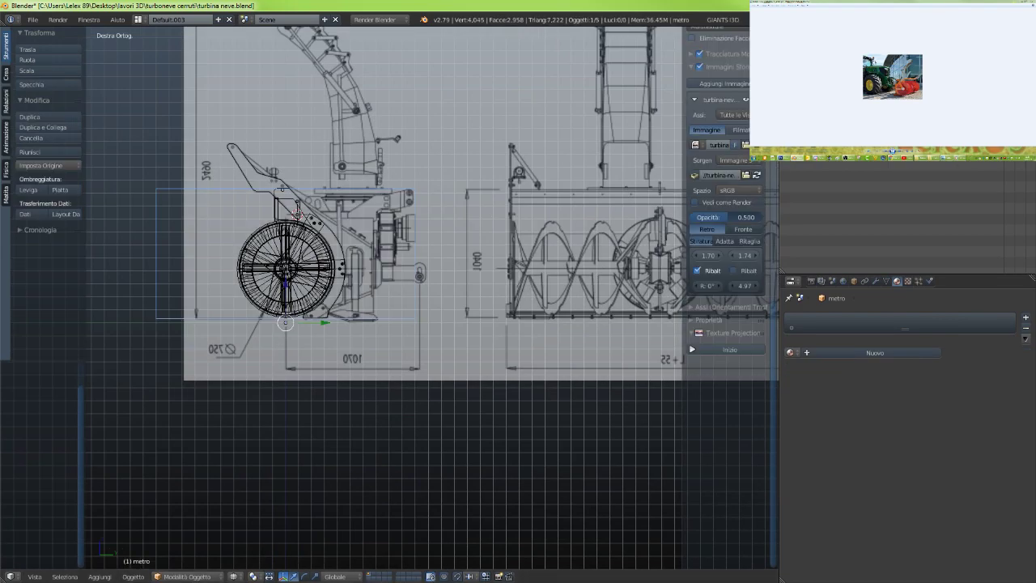
key(a)
Select the side bracket with the bolt heads and examine the modelled assembly in shaded view from the side and at an angle
scroll(223, 284, up, 3)
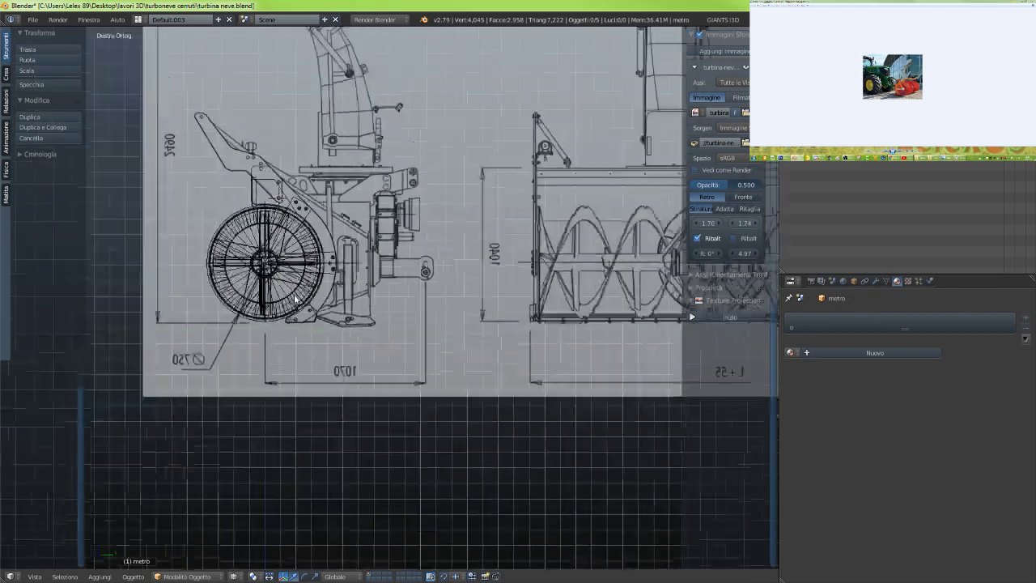
shift+middle_drag(293, 298, 424, 392)
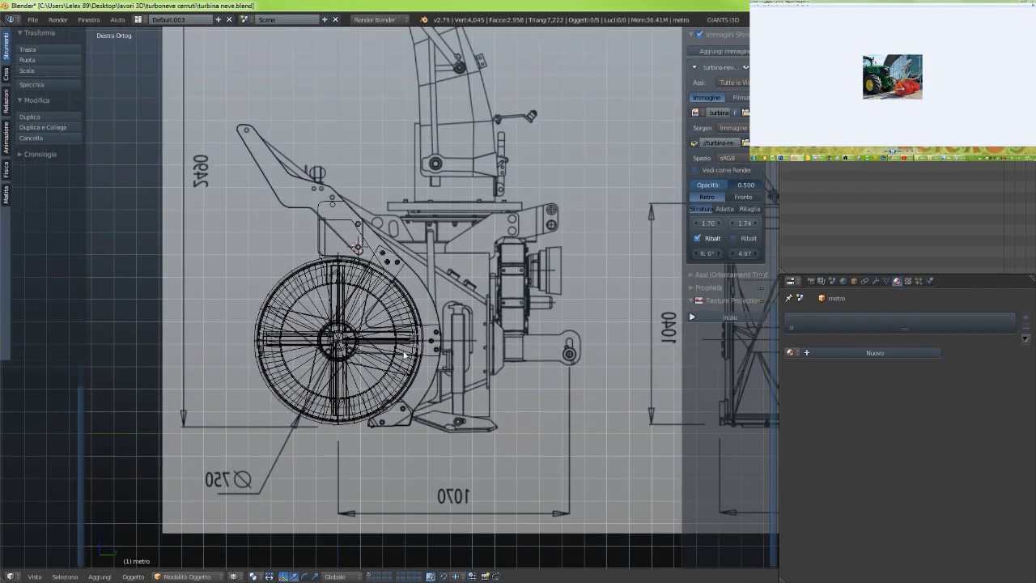
right_click(377, 254)
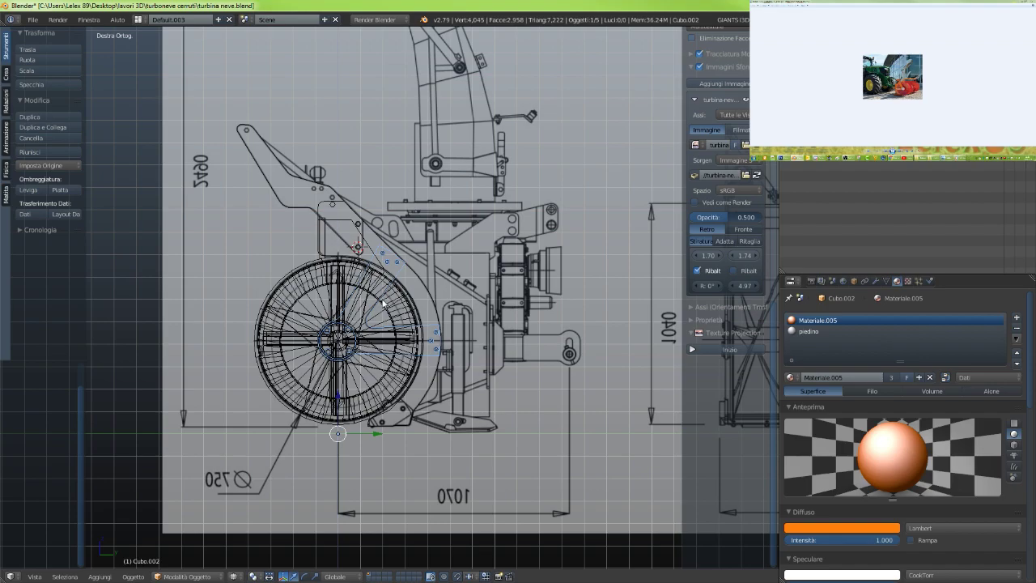
key(z)
scroll(380, 299, up, 1)
scroll(379, 299, down, 1)
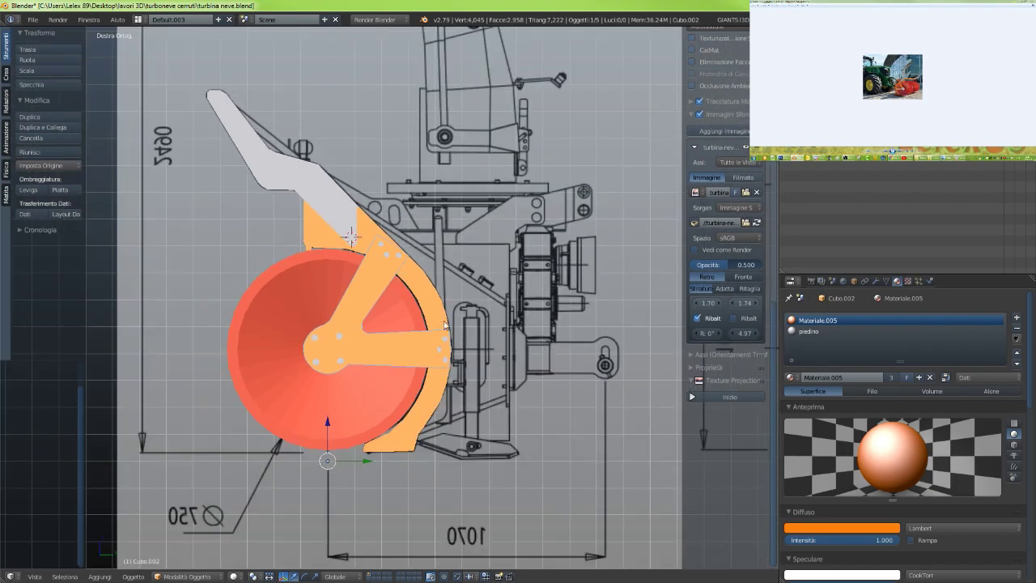
middle_drag(380, 300, 429, 323)
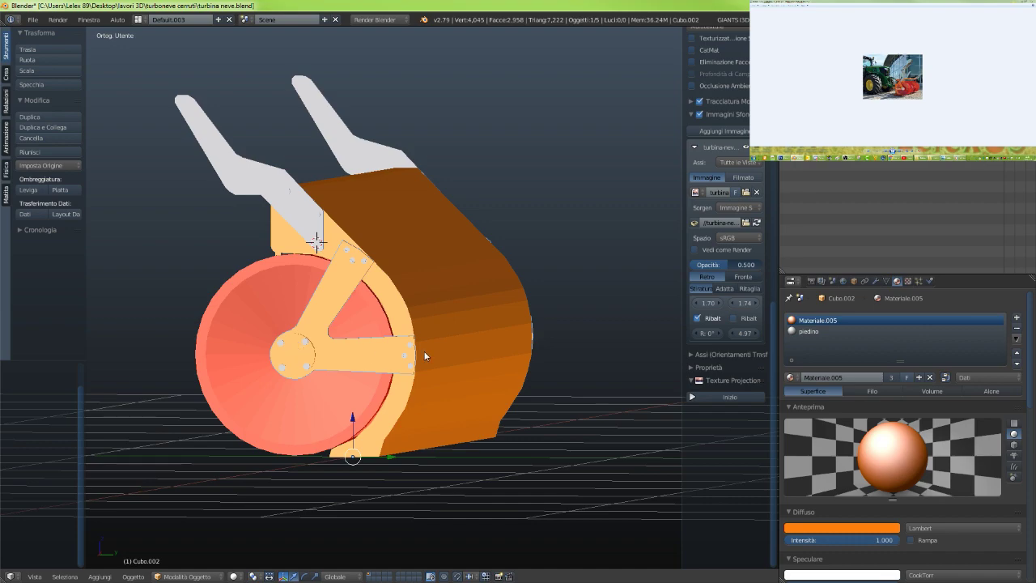
key(KP_3)
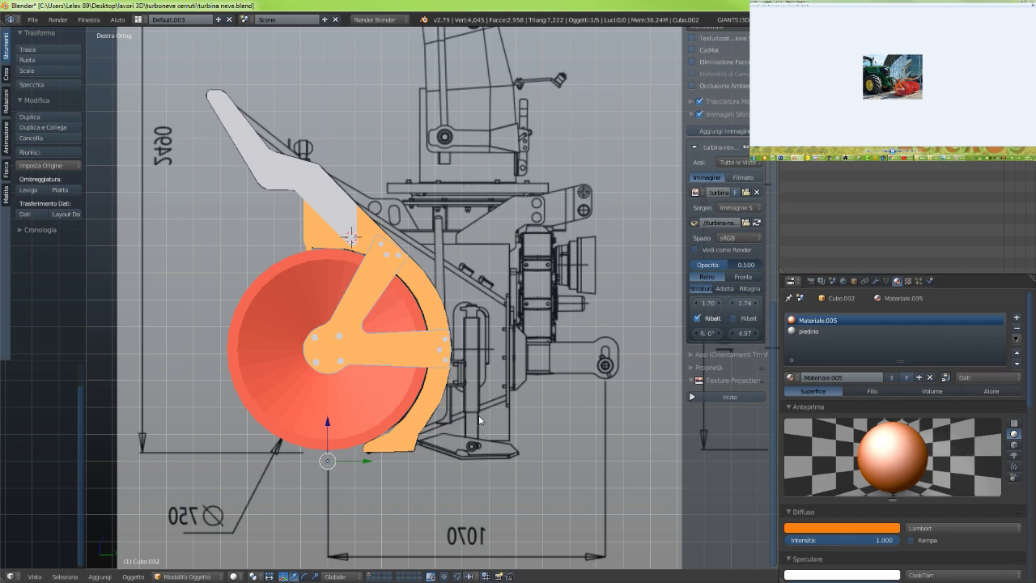
middle_drag(478, 415, 394, 402)
key(Tab)
key(Tab)
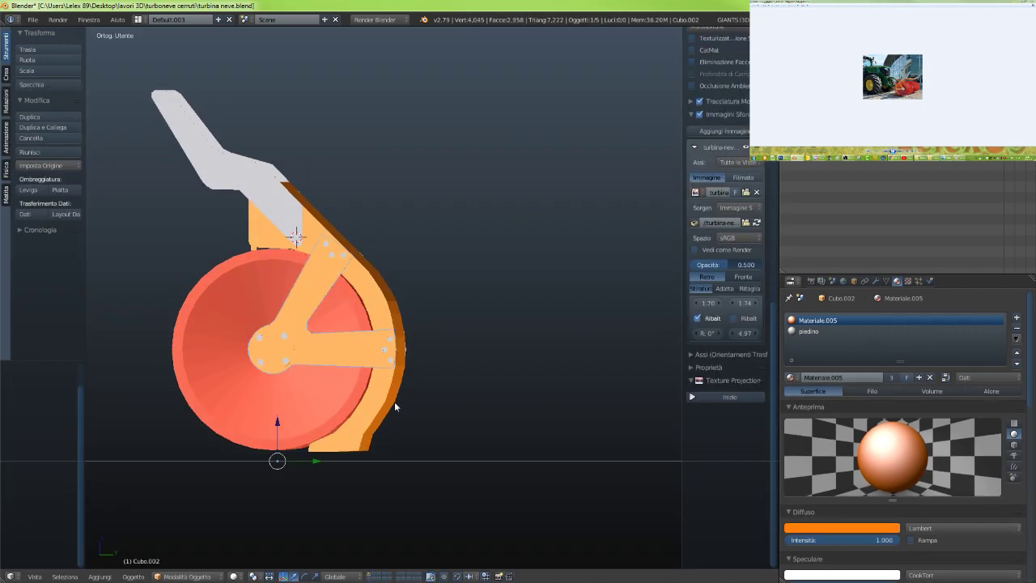
Compare the wireframe model with the reference drawing in front and right views, focusing on the unmodelled parts behind the housing
key(KP_1)
key(z)
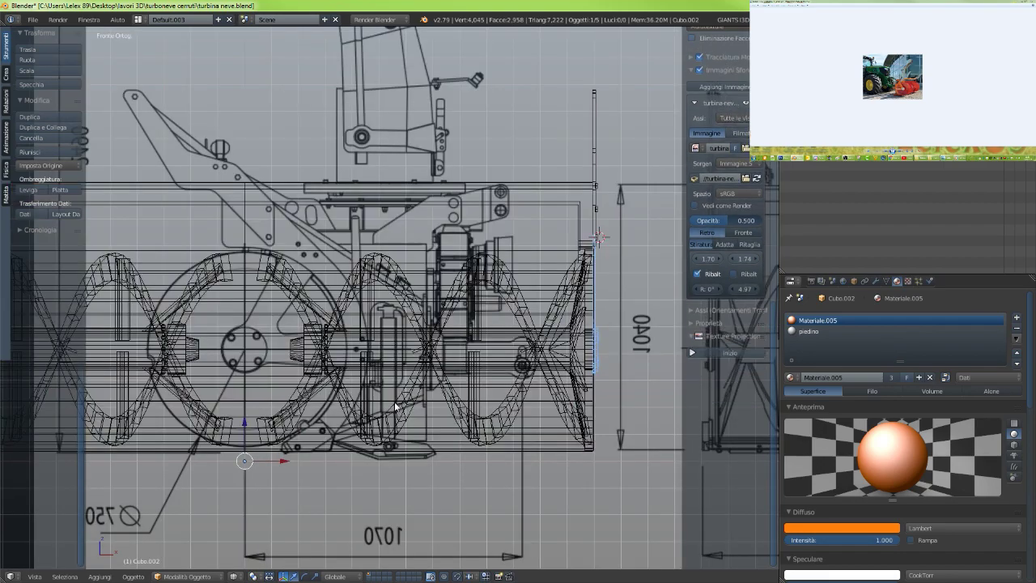
scroll(395, 406, down, 4)
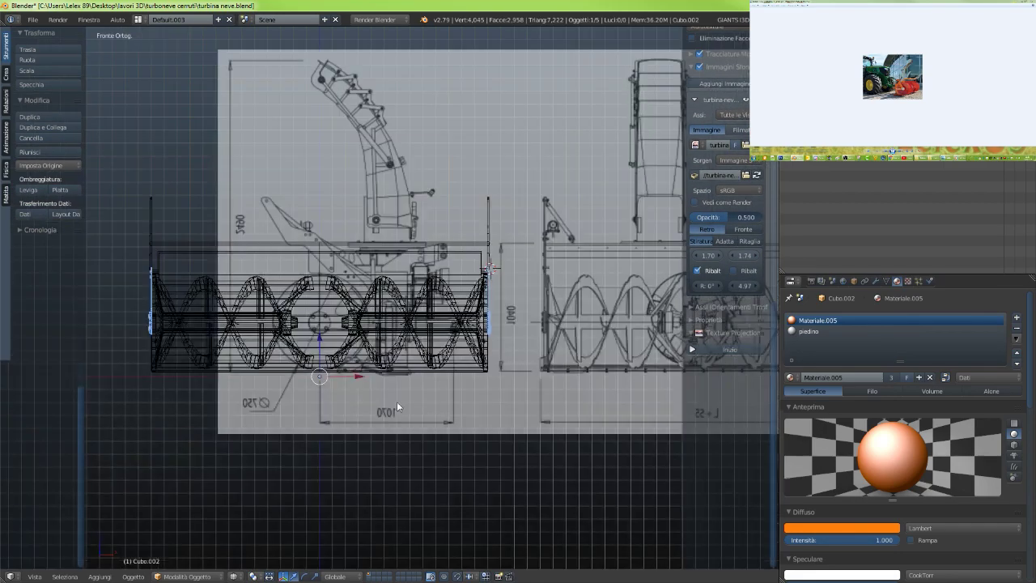
scroll(373, 441, down, 2)
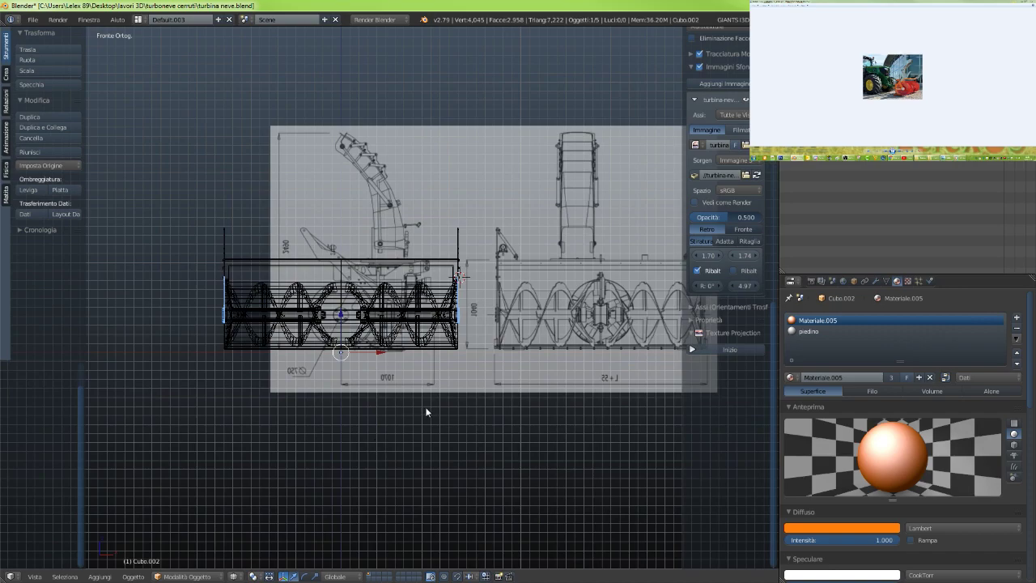
mouse_move(425, 409)
shift+middle_down()
mouse_move(299, 410)
mouse_move(394, 406)
shift+middle_up()
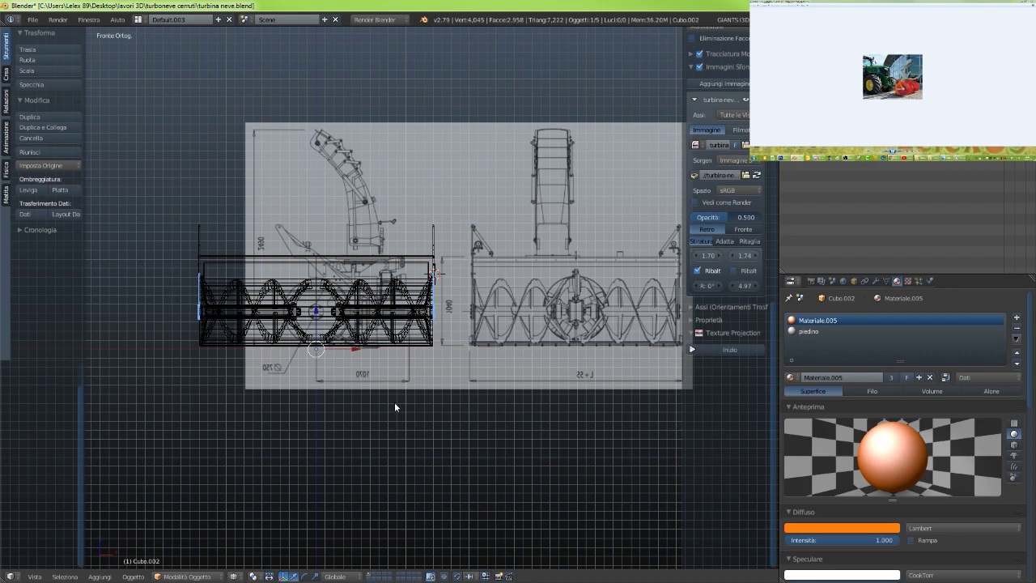
key(KP_3)
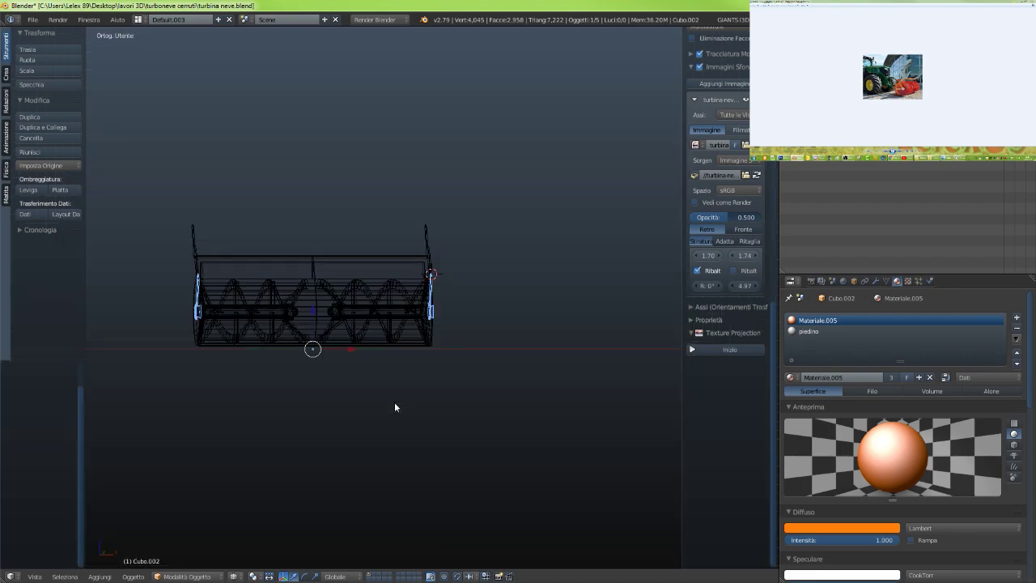
scroll(394, 401, up, 5)
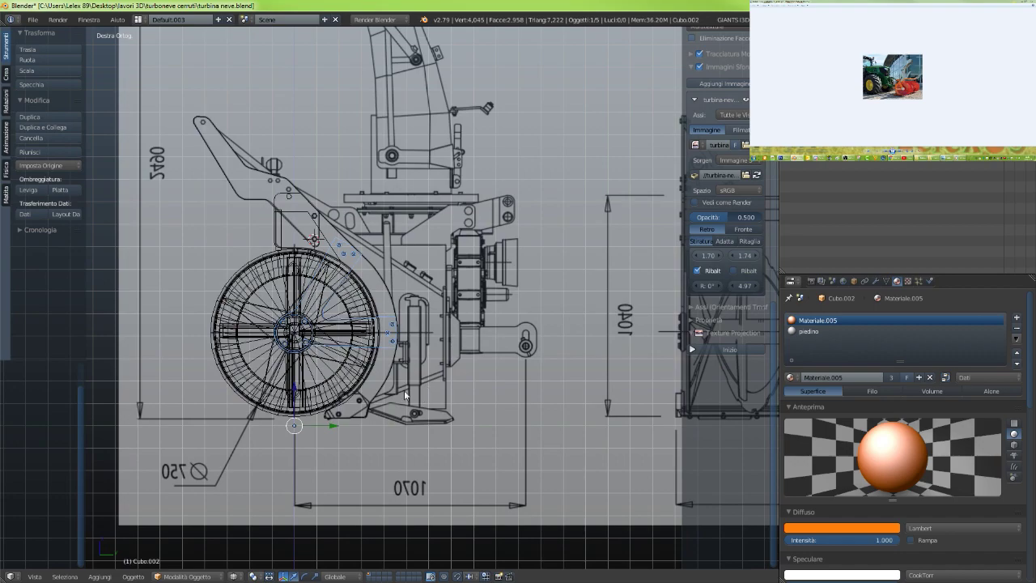
scroll(403, 390, down, 4)
scroll(404, 390, up, 3)
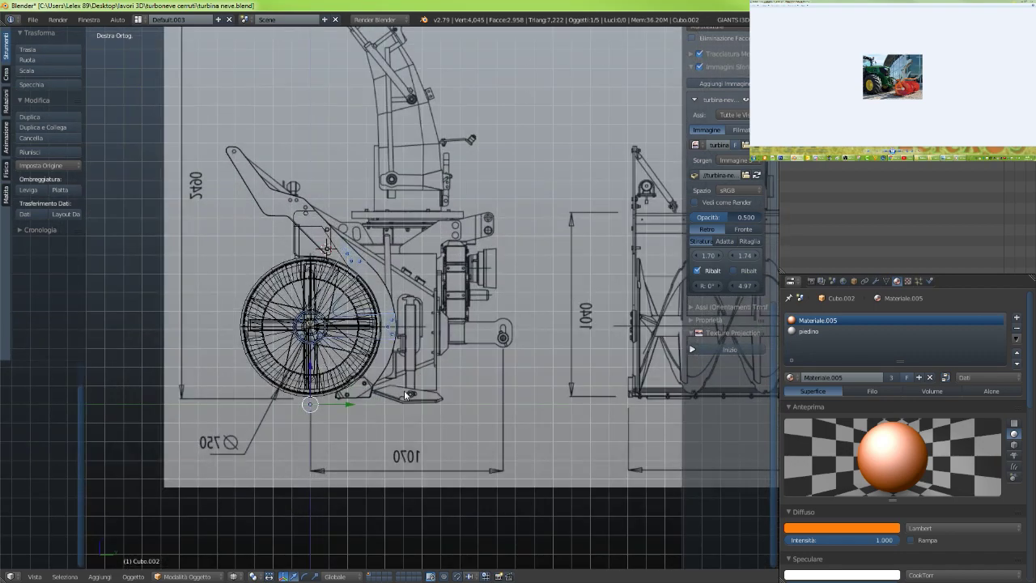
scroll(404, 390, up, 2)
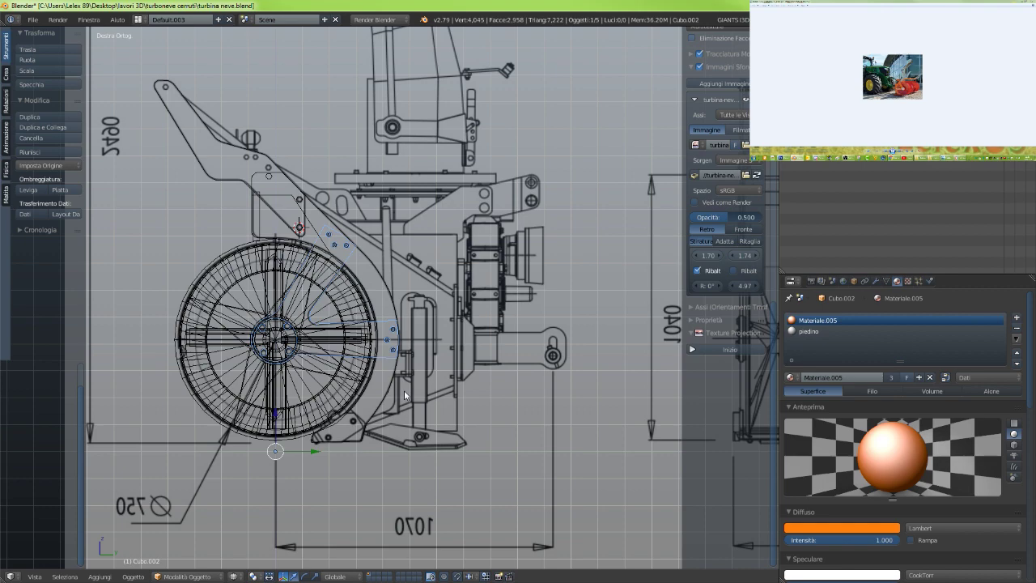
Examine the snow blower assembly in shaded view from the front, the side and behind the housing
key(z)
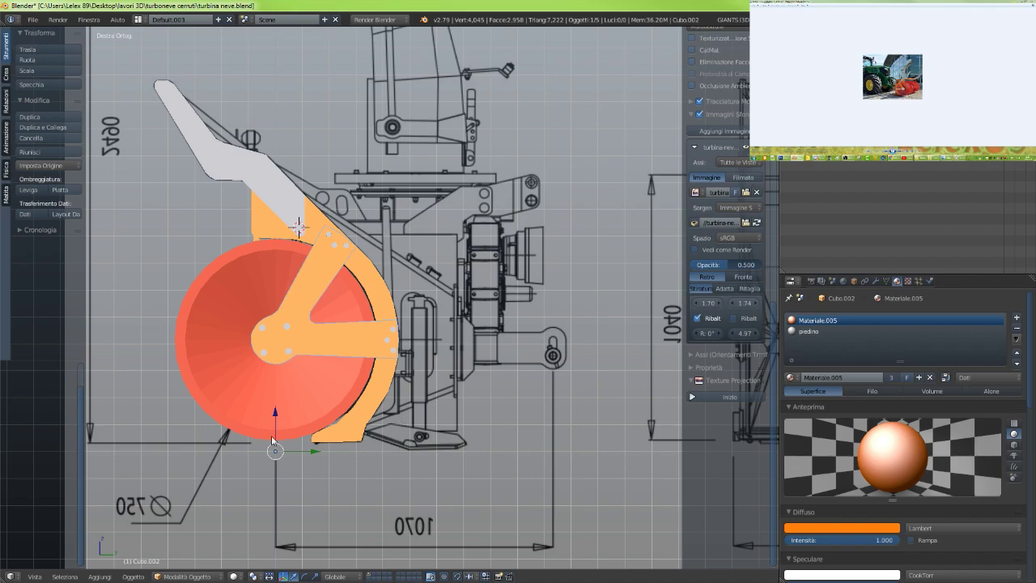
key(KP_1)
scroll(334, 413, down, 4)
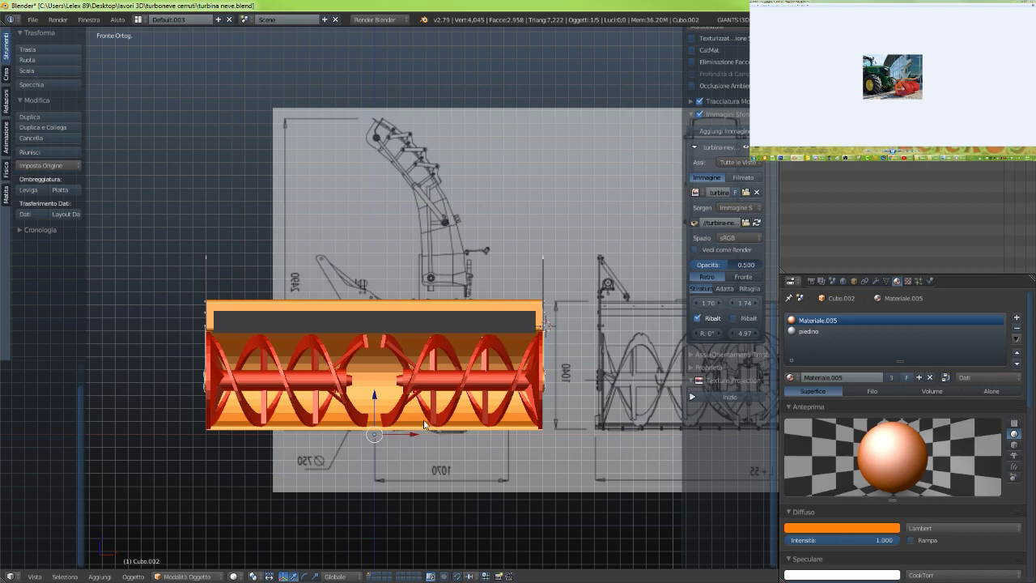
mouse_move(424, 423)
middle_down()
mouse_move(391, 431)
mouse_move(537, 434)
mouse_move(386, 444)
mouse_move(327, 424)
middle_up()
scroll(391, 415, up, 4)
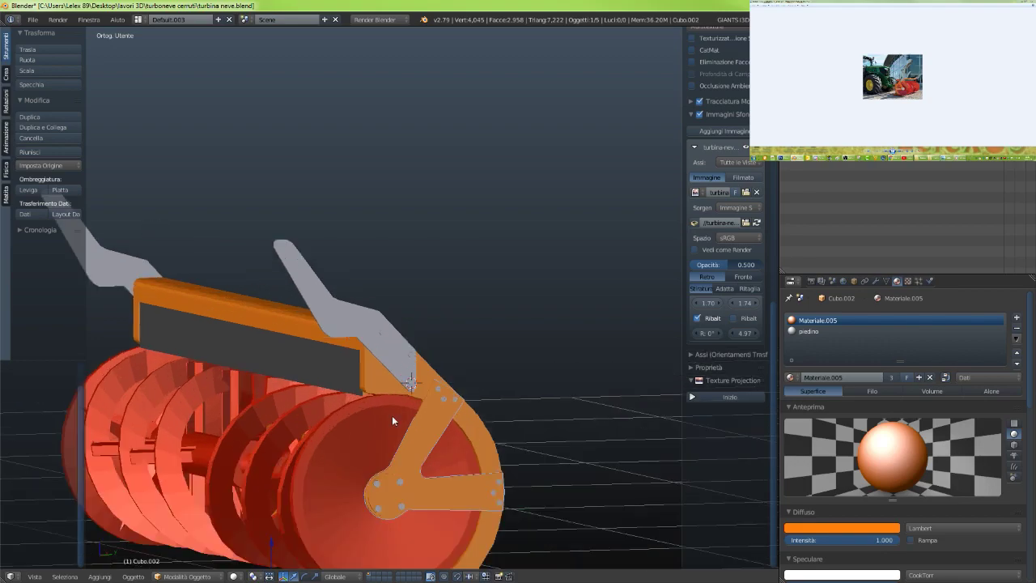
middle_drag(392, 420, 492, 325)
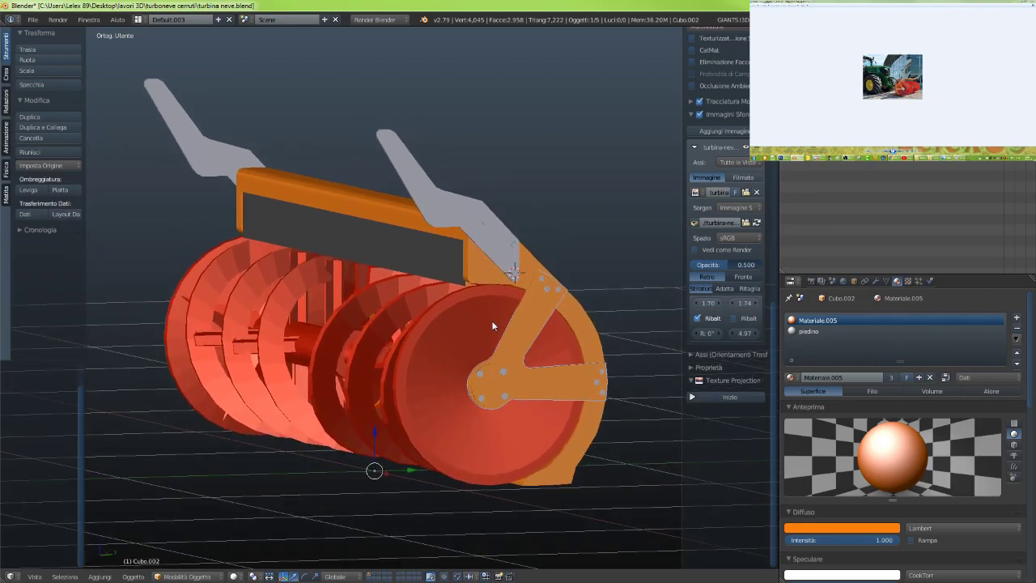
middle_drag(492, 325, 403, 345)
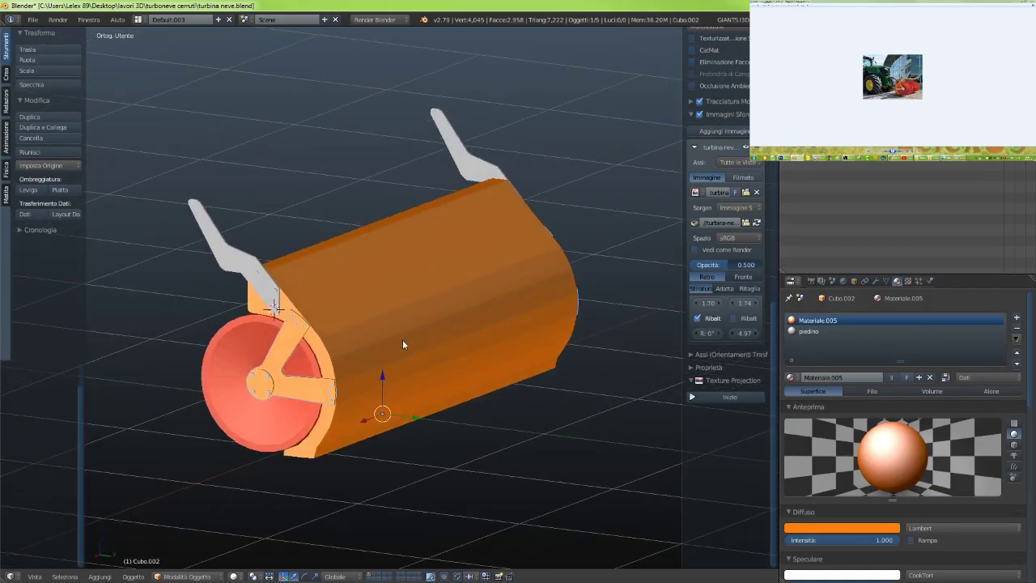
Select the orange housing and enter Edit Mode on its mesh, with its rear side in view
right_click(402, 345)
key(Tab)
scroll(451, 372, up, 3)
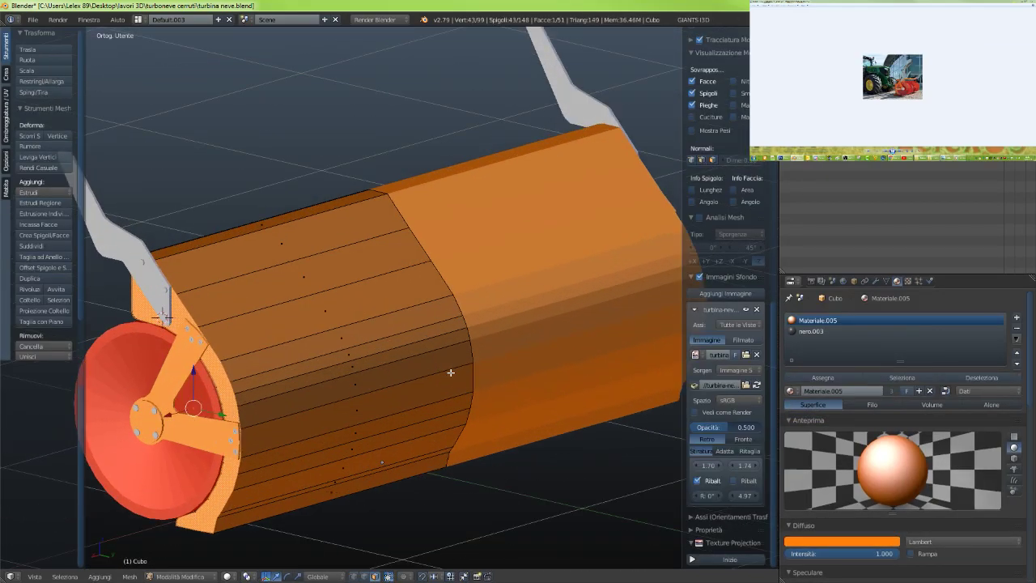
middle_drag(450, 372, 416, 364)
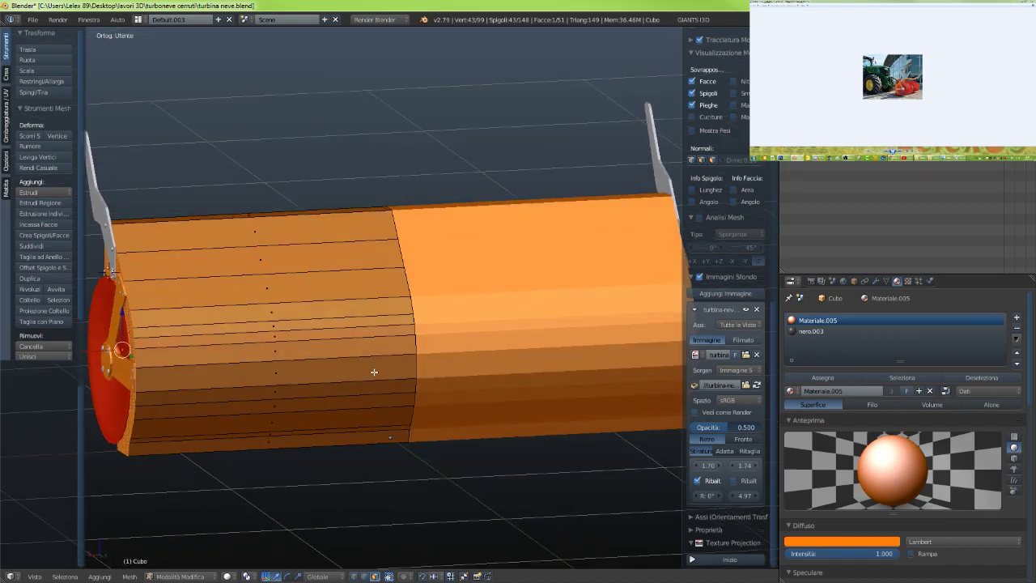
Try a single centred loop cut across the back of the housing's editable half
key(ctrl+r)
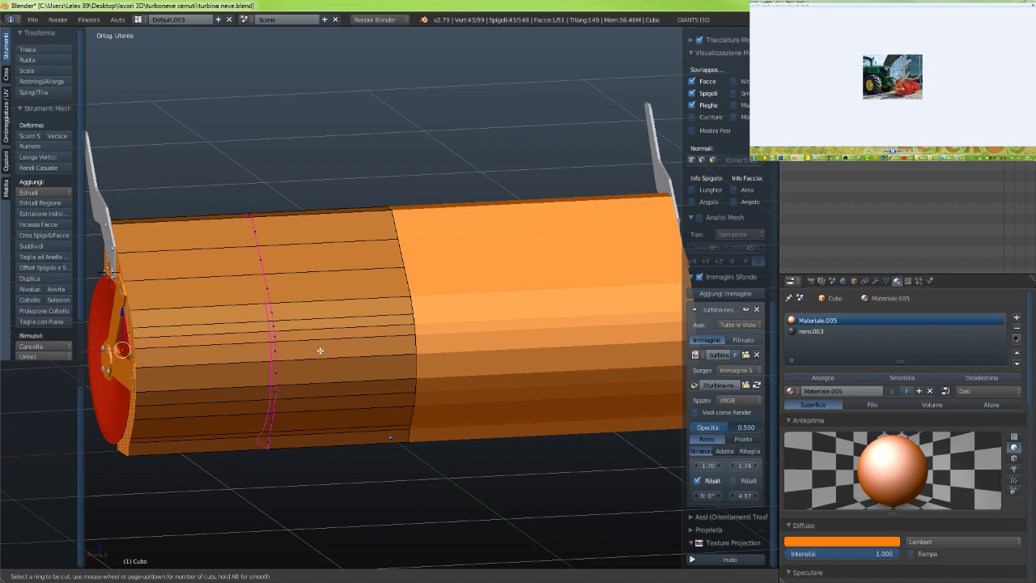
click(320, 350)
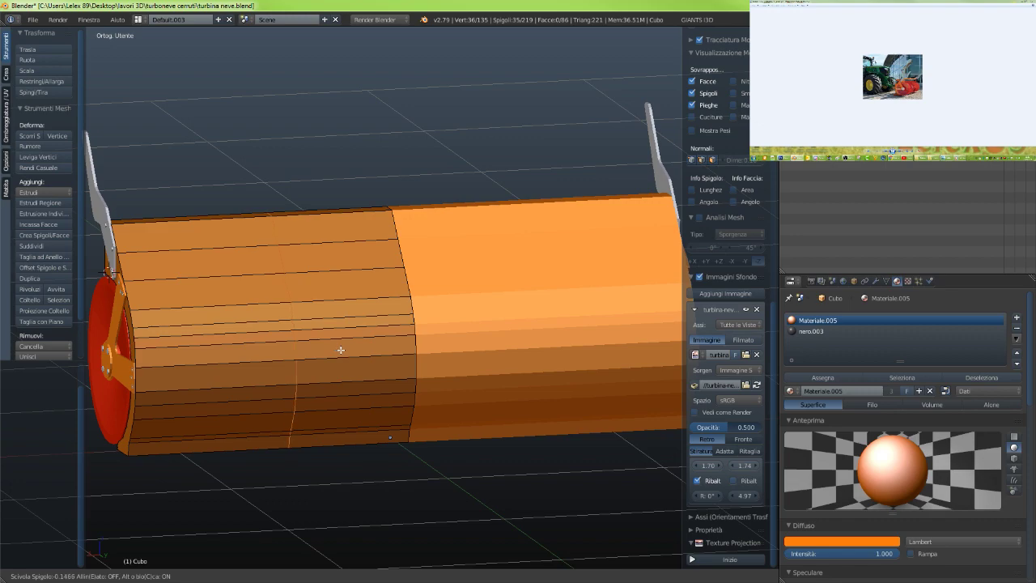
right_click(344, 350)
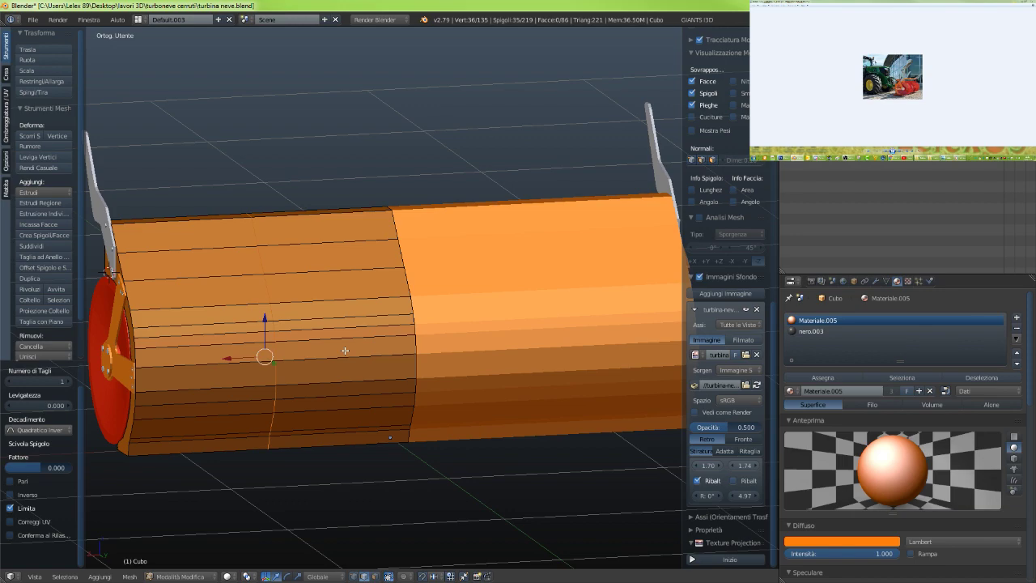
key(ctrl+z)
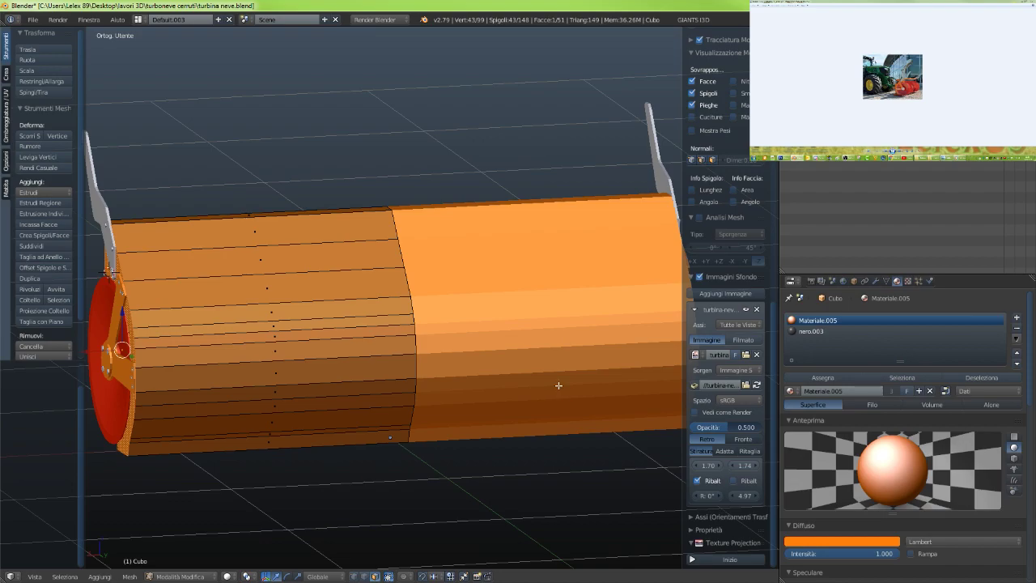
Examine the housing's open side and the augers, and compare the model with the reference drawing in front wireframe view
middle_drag(370, 377, 589, 371)
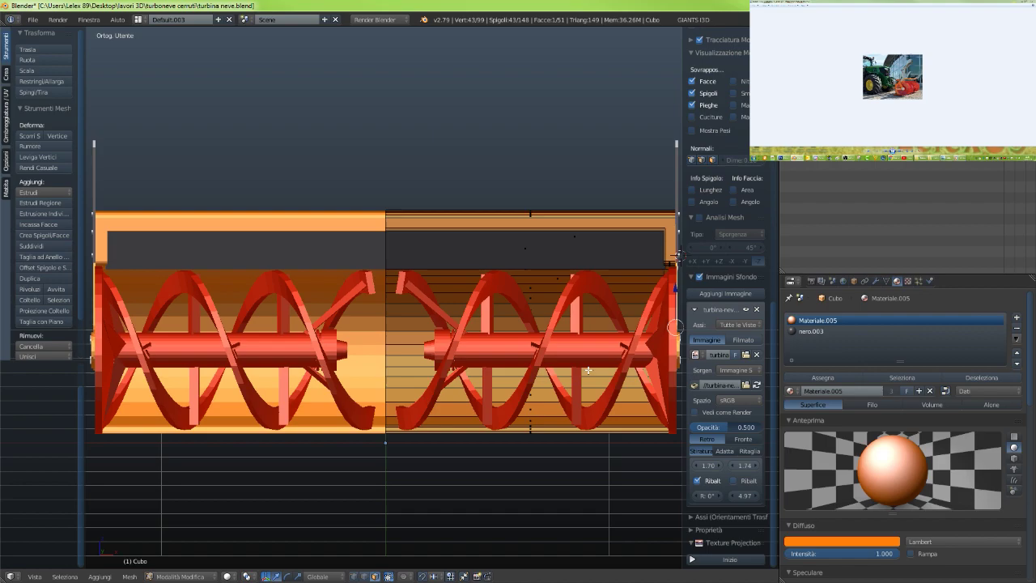
middle_drag(547, 344, 509, 347)
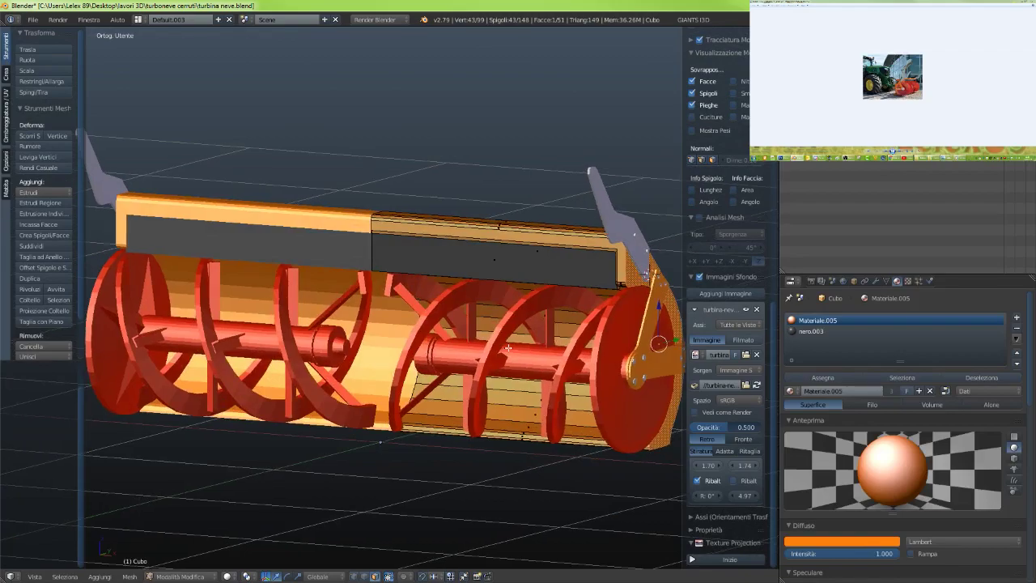
key(KP_3)
key(KP_1)
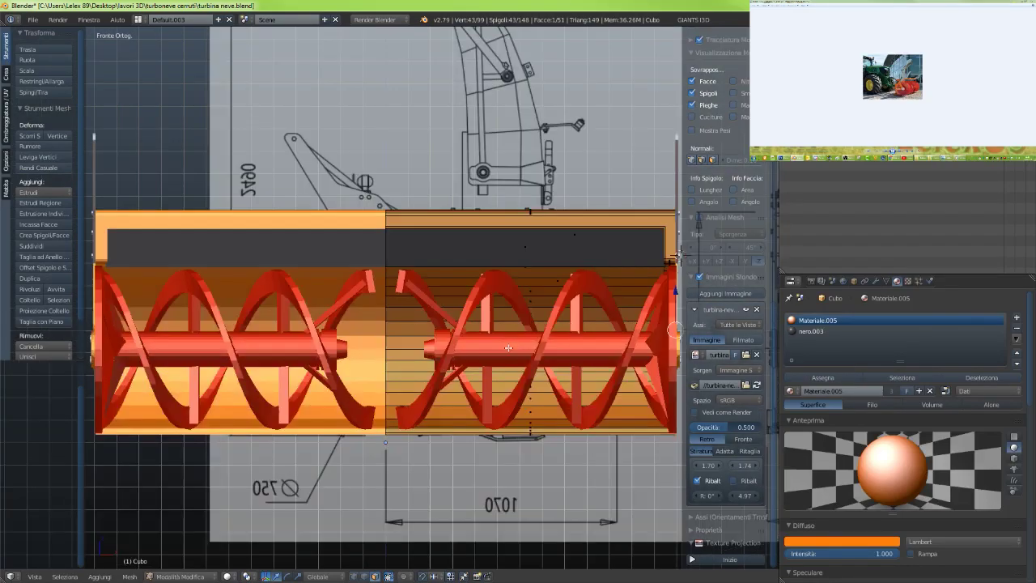
scroll(531, 346, down, 4)
key(z)
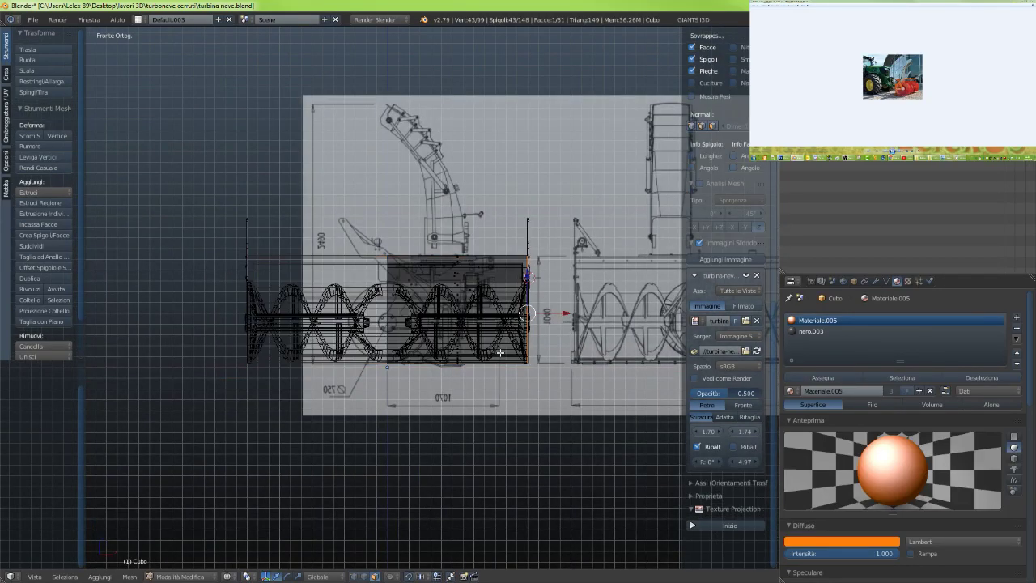
scroll(508, 352, up, 1)
scroll(509, 352, down, 2)
scroll(508, 351, up, 4)
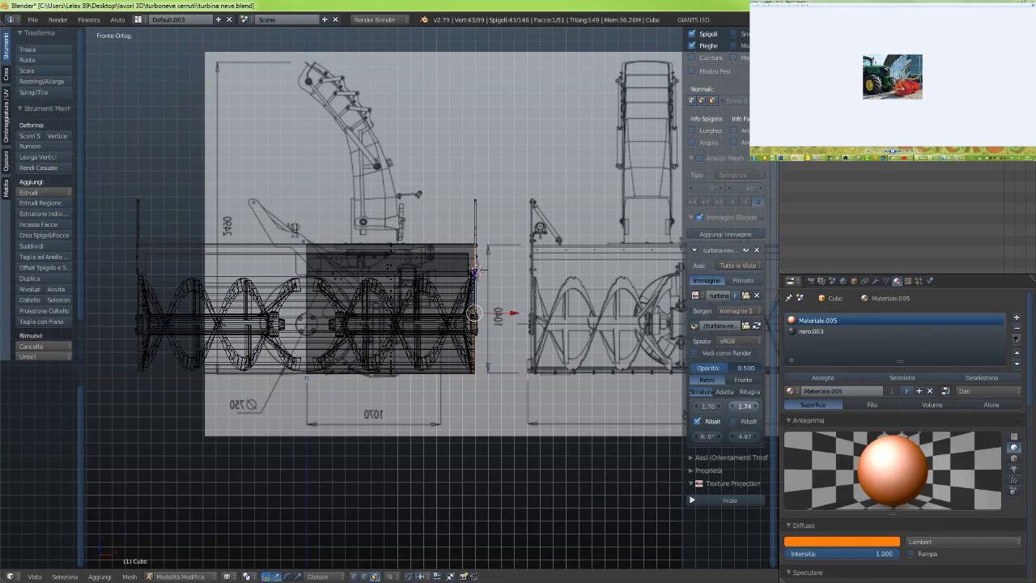
Shift the background image to a horizontal offset of -1.20, laying the drawing's front view over the model
drag(739, 408, 708, 409)
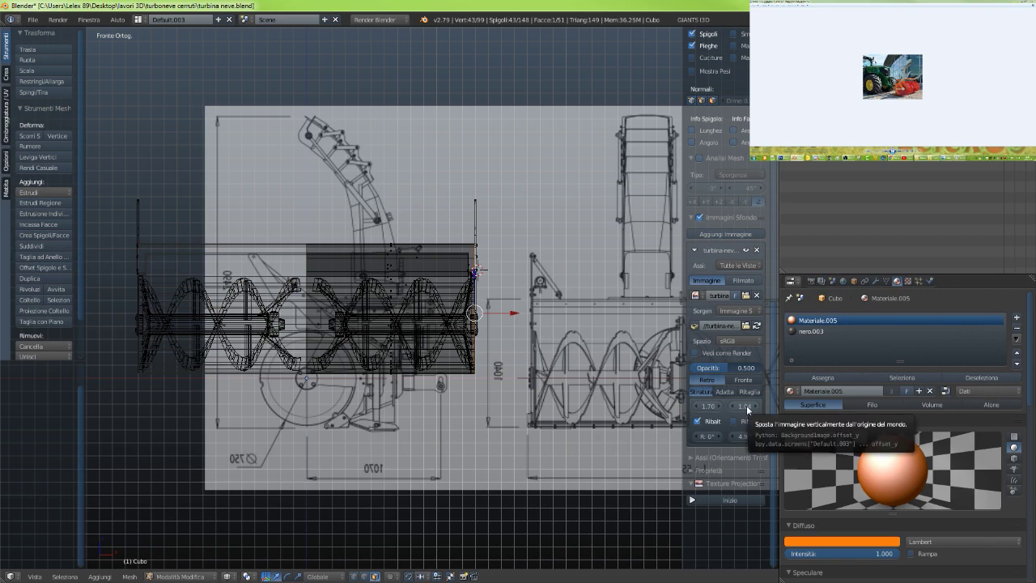
mouse_move(742, 405)
mouse_down()
mouse_move(777, 405)
mouse_move(736, 406)
mouse_up()
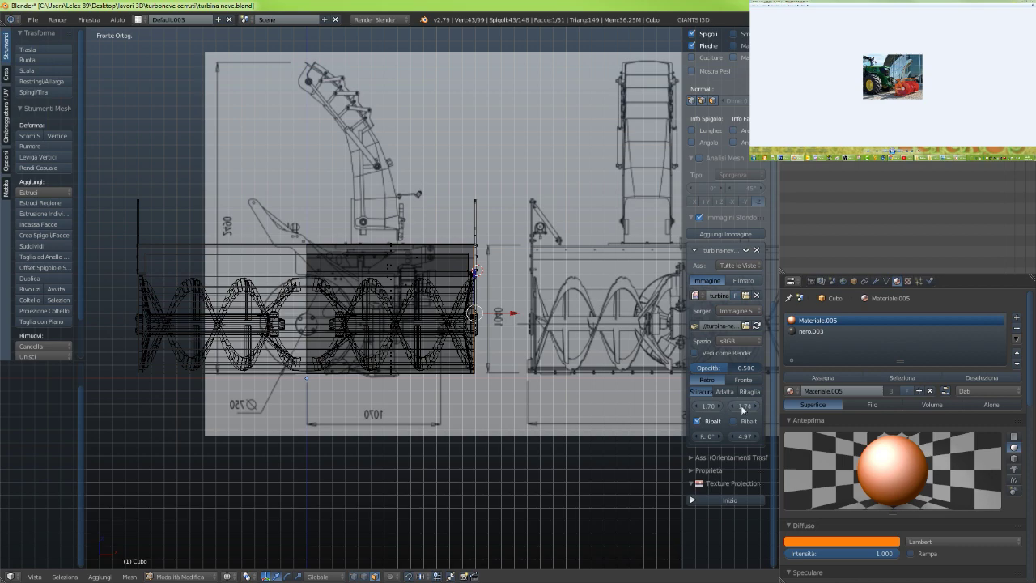
drag(709, 406, 613, 406)
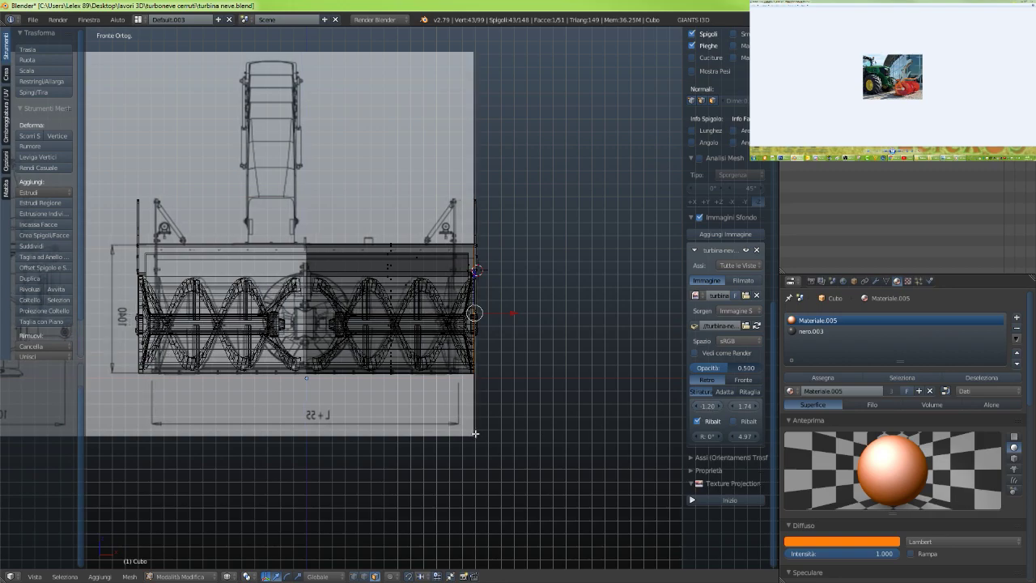
scroll(463, 417, up, 4)
scroll(464, 417, down, 3)
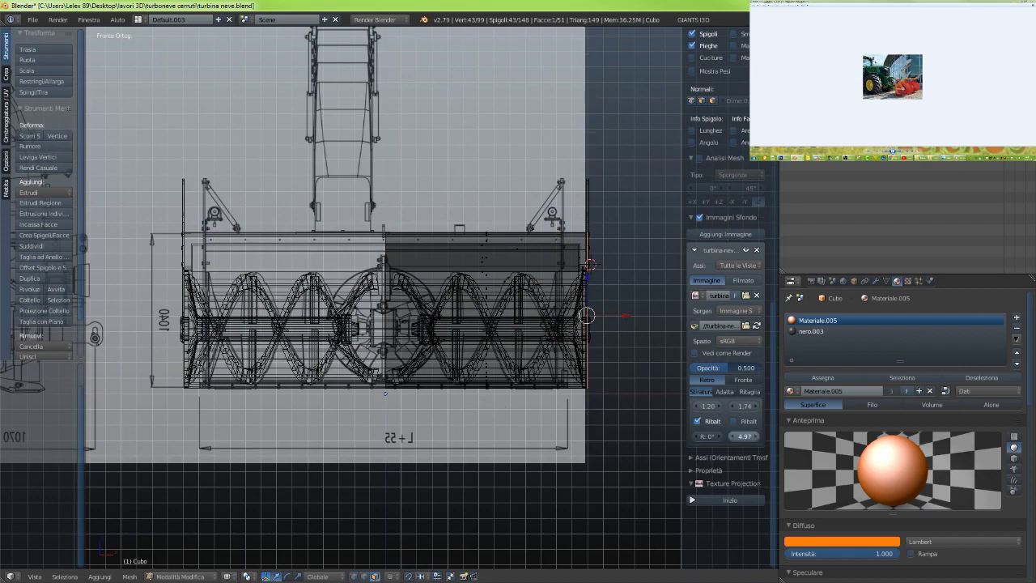
Fit the drawing to the housing's width by setting the background image size to 5.61, horizontal offset to -1.34 and vertical offset to 1.84
mouse_move(744, 436)
mouse_down()
mouse_move(754, 436)
mouse_move(696, 436)
mouse_move(778, 436)
mouse_move(747, 436)
mouse_up()
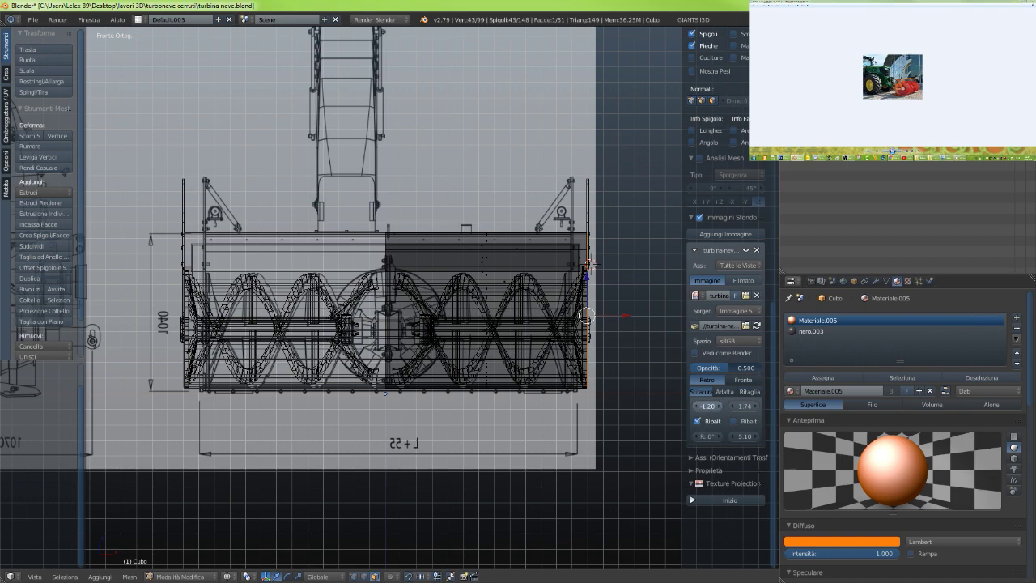
mouse_move(708, 405)
mouse_down()
mouse_move(766, 406)
mouse_move(745, 405)
mouse_up()
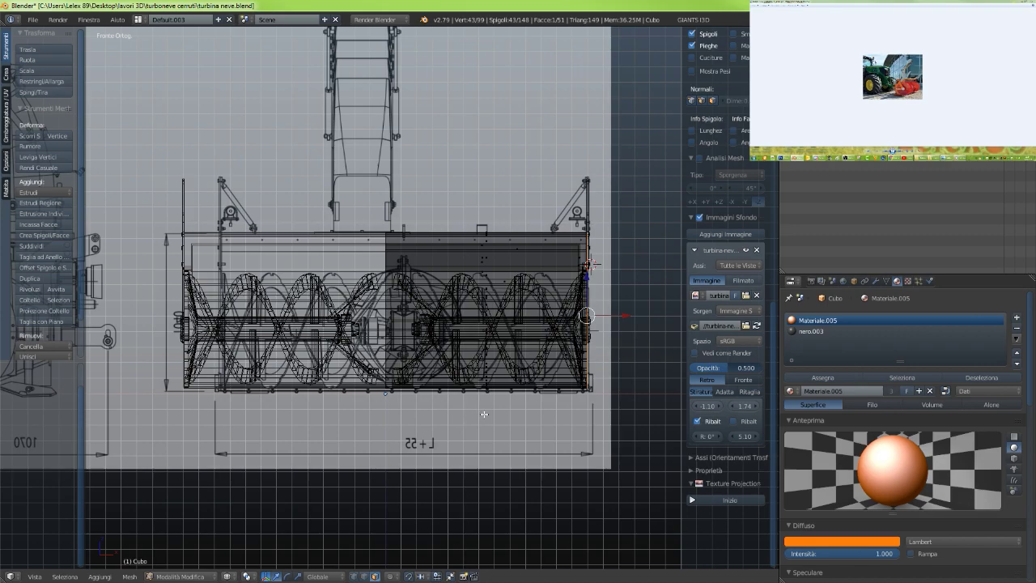
scroll(484, 413, up, 2)
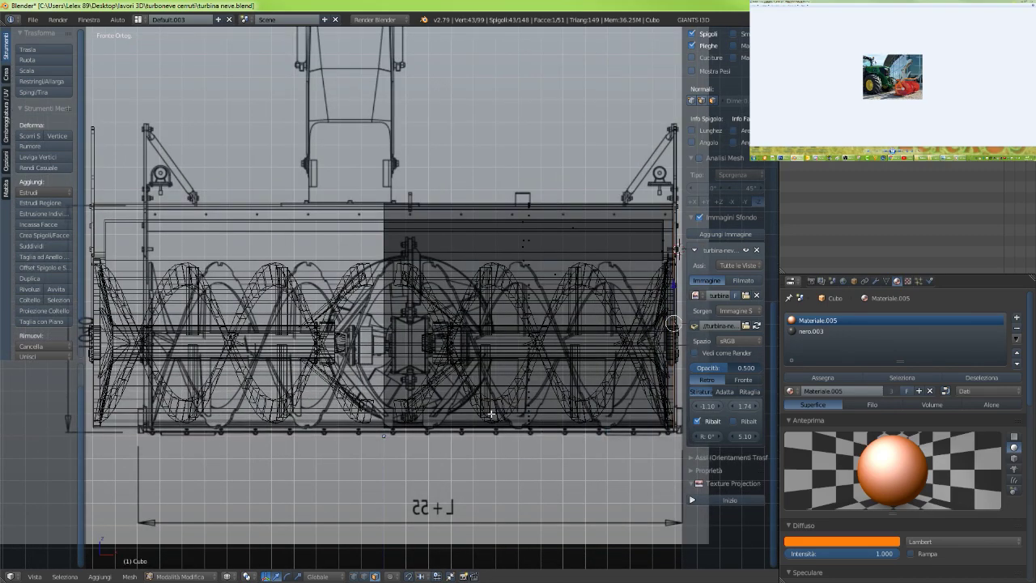
scroll(490, 414, down, 1)
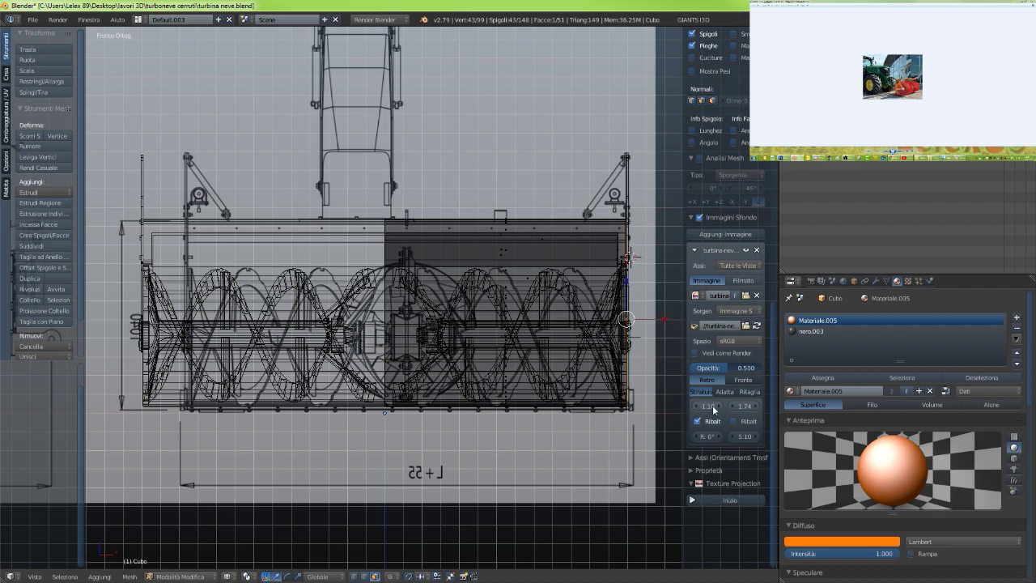
drag(712, 405, 670, 406)
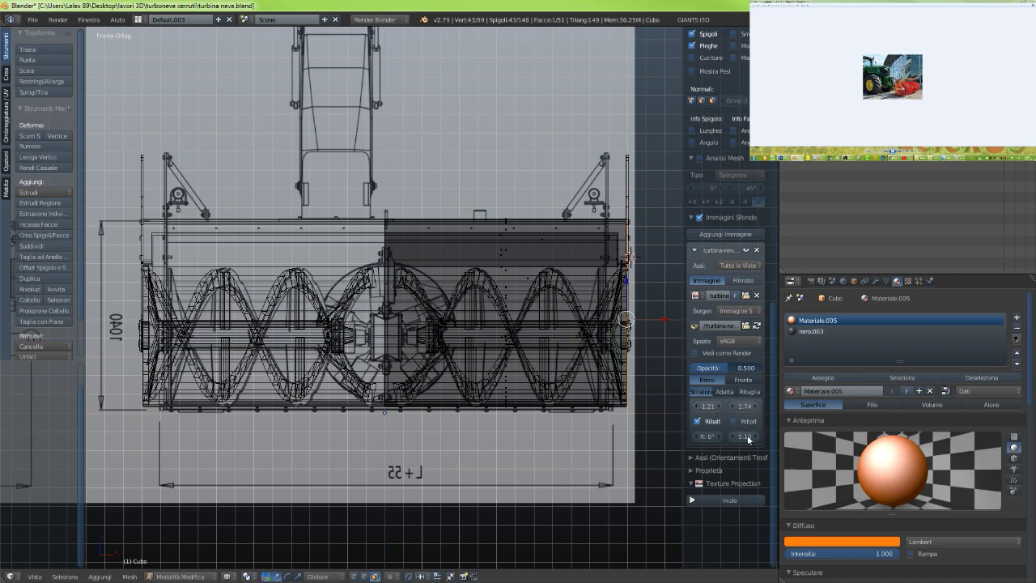
drag(743, 435, 764, 435)
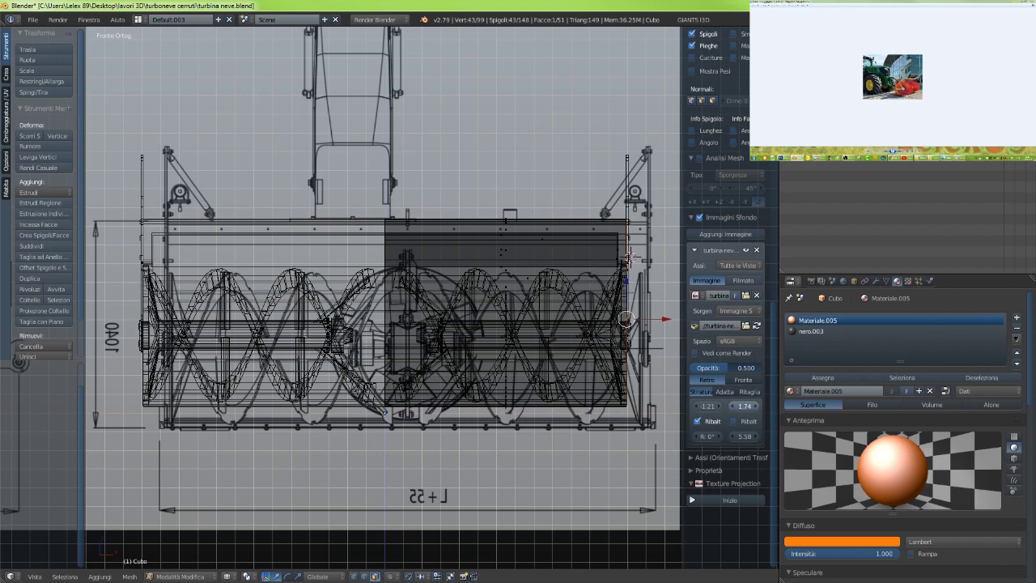
drag(743, 405, 713, 406)
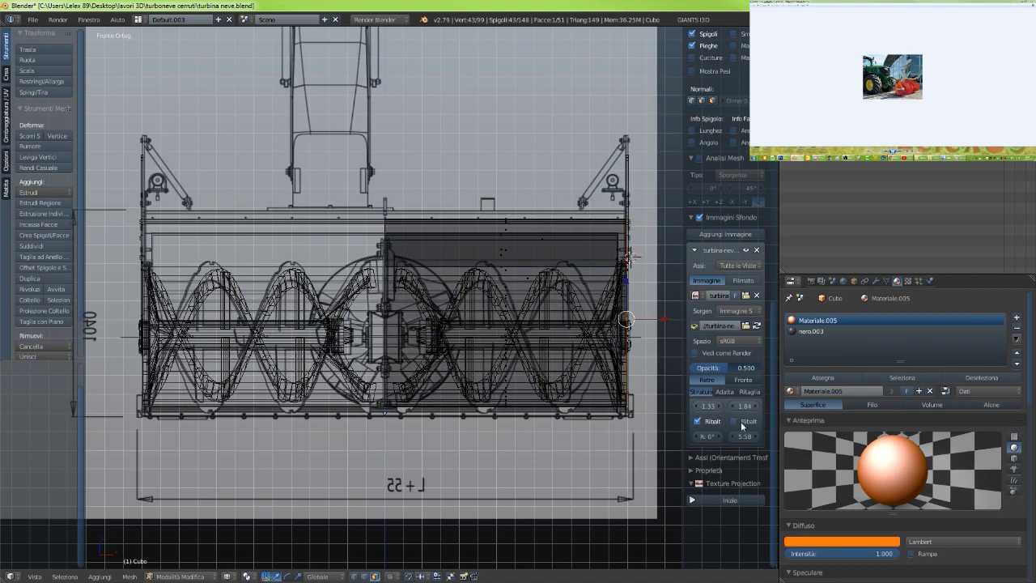
drag(745, 435, 747, 435)
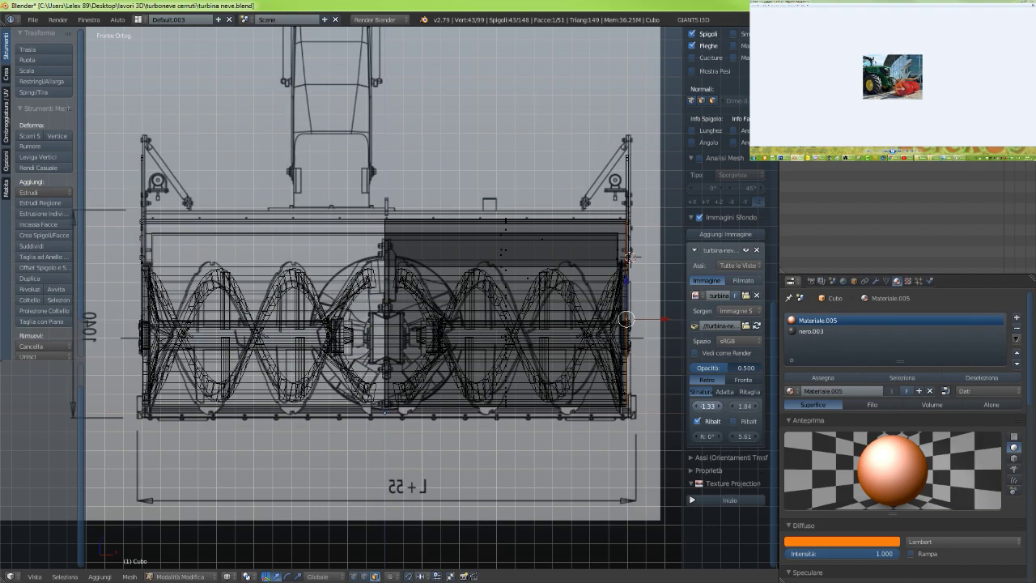
drag(707, 405, 707, 406)
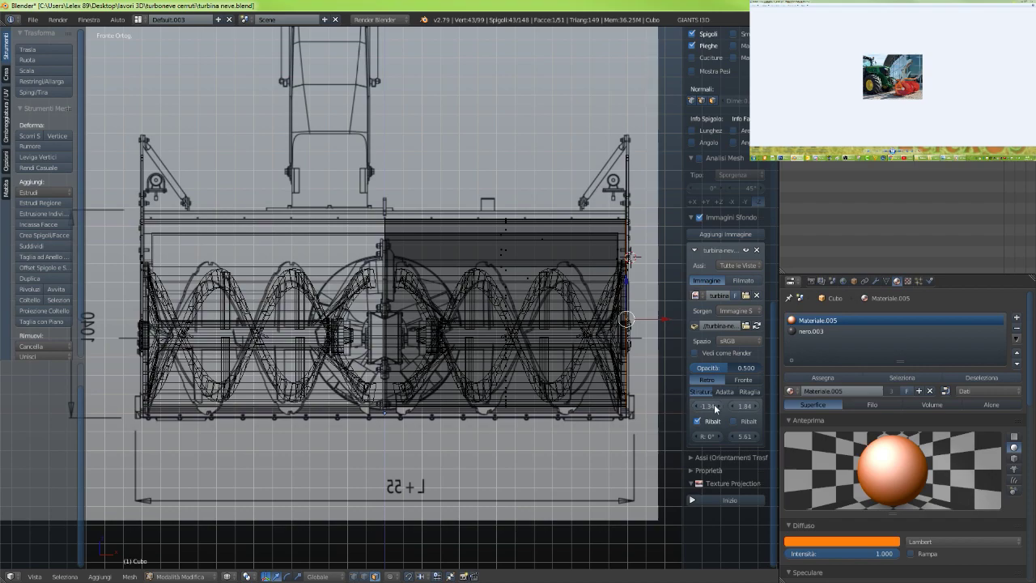
Compare the drawing with the model in shaded and wireframe display, and set the background image's vertical offset to 1.93
scroll(378, 358, down, 2)
scroll(396, 378, up, 4)
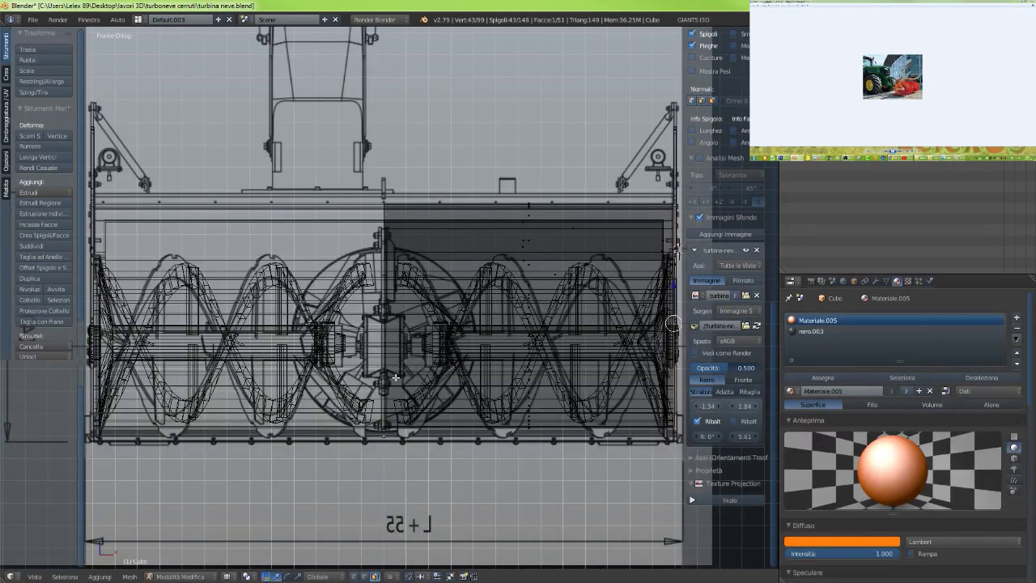
key(z)
scroll(396, 378, down, 1)
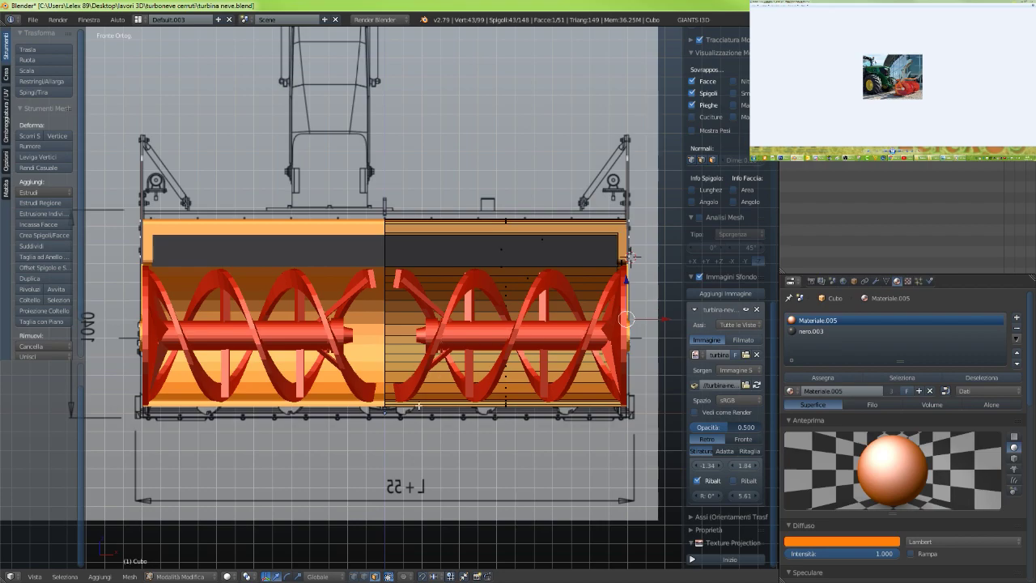
scroll(404, 423, up, 1)
key(z)
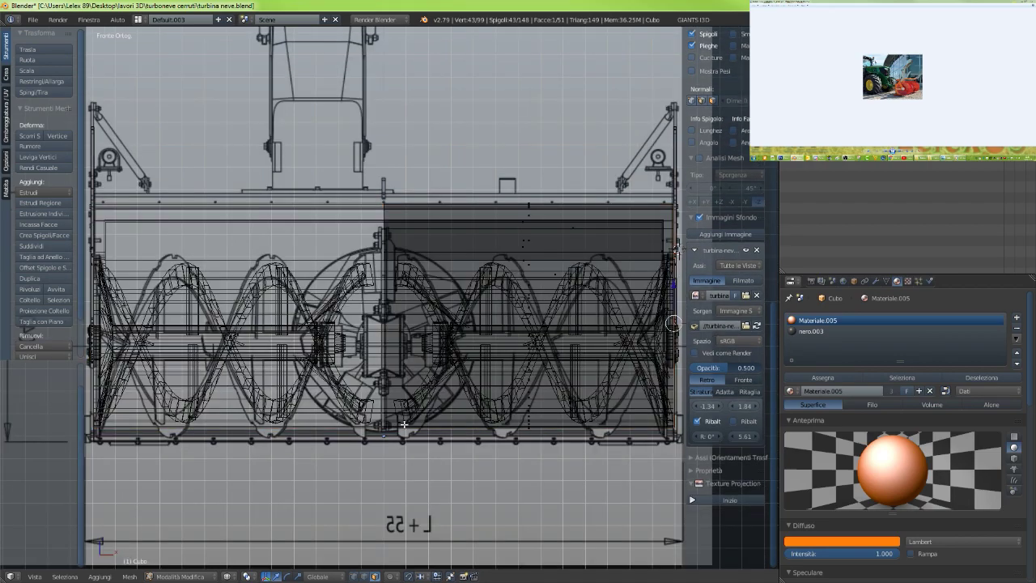
scroll(412, 405, down, 1)
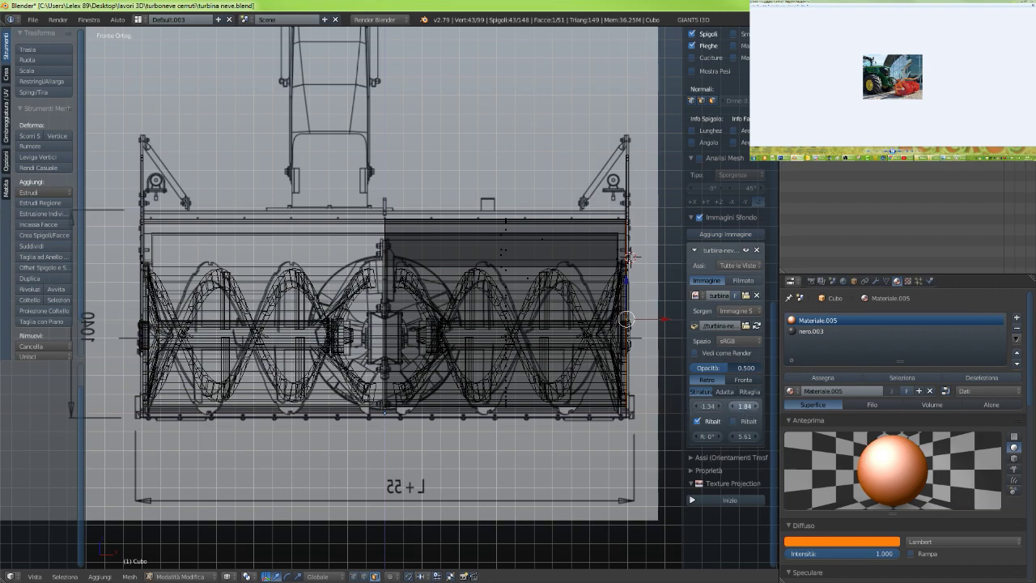
drag(744, 405, 759, 405)
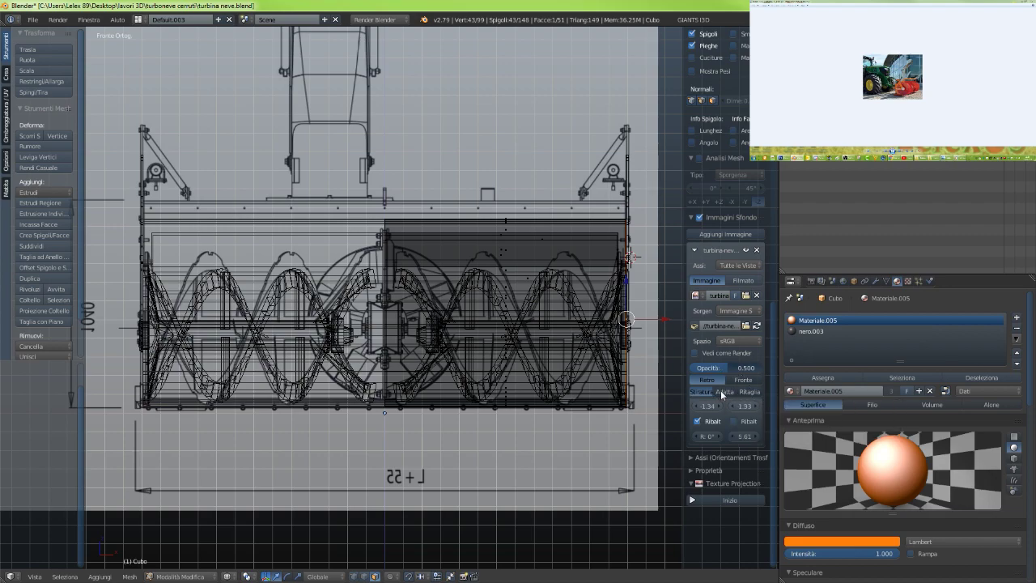
Try the Adatta and Ritaglia frame methods on the background image, return to stretch, and expand the transform orientation settings
click(724, 391)
click(749, 394)
click(726, 392)
click(695, 392)
click(689, 457)
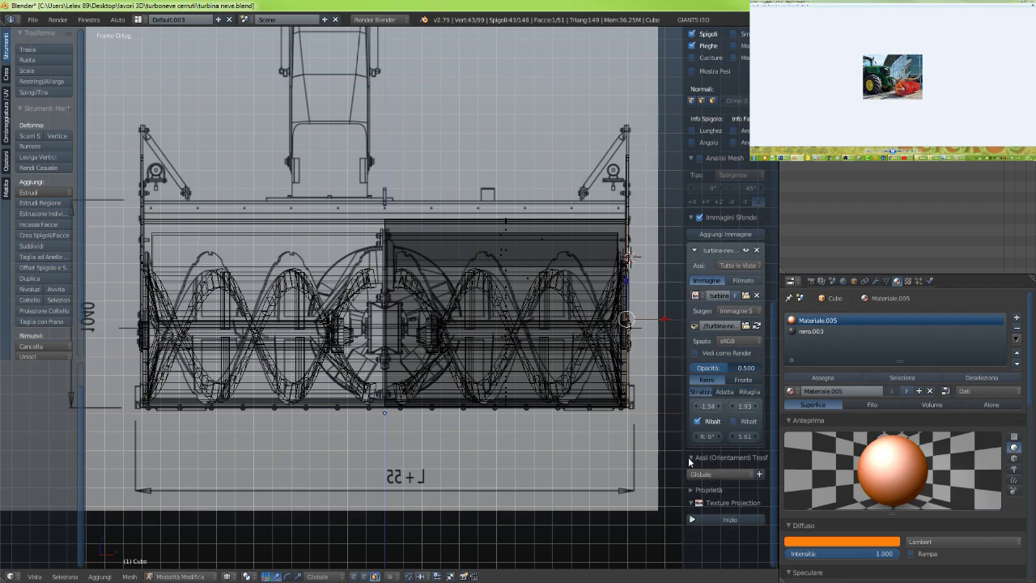
Collapse the transform orientation settings and try flipping the background image vertically, restoring its upright orientation
click(688, 457)
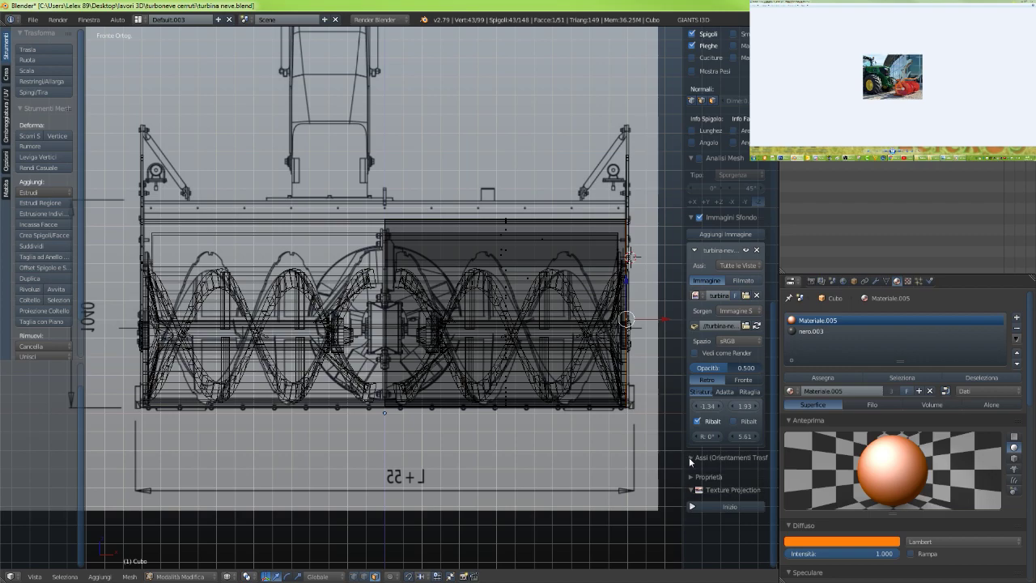
click(734, 421)
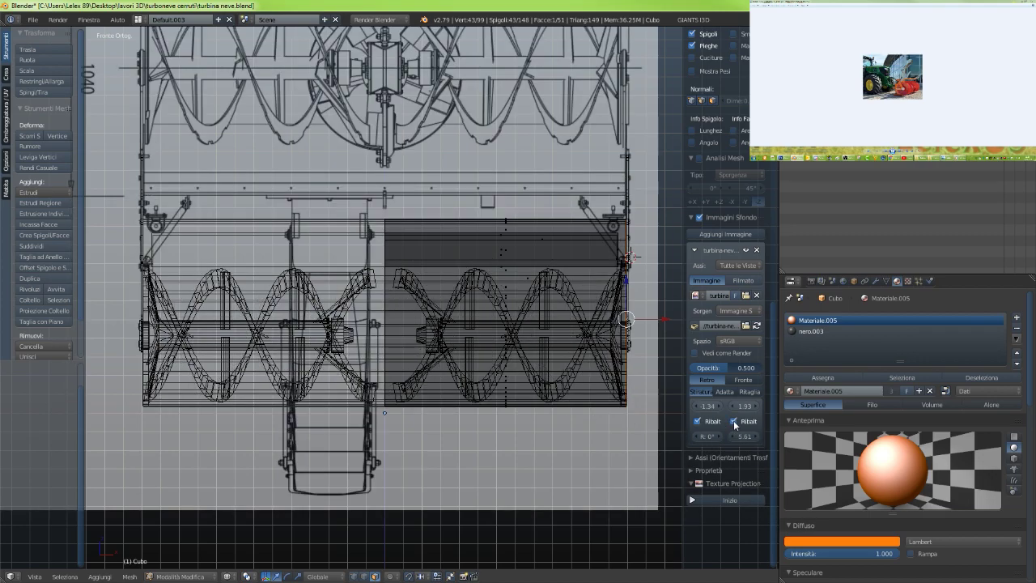
click(734, 421)
Compare the background drawing with the wireframe model in the front and right side views
scroll(472, 386, down, 4)
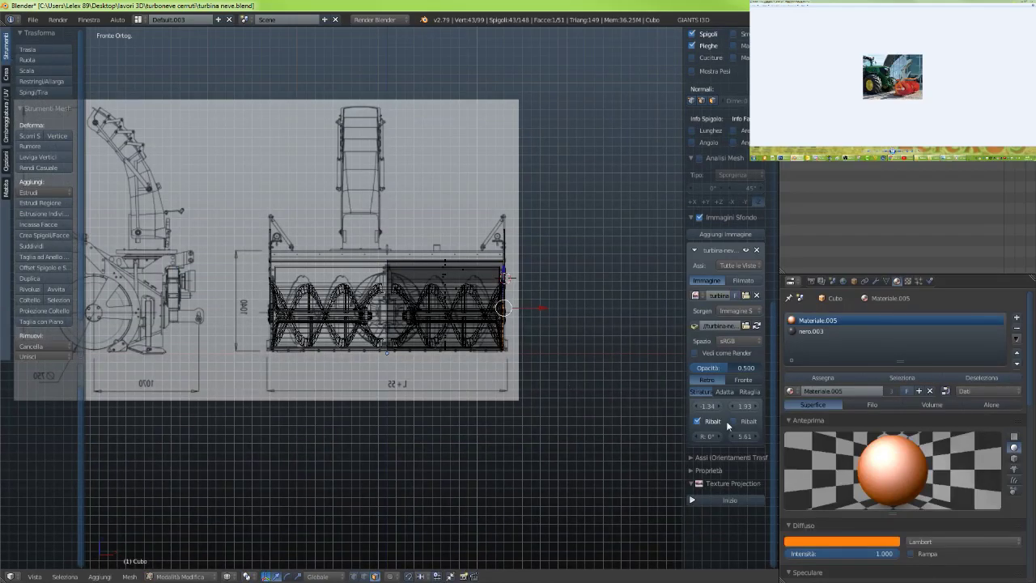
scroll(374, 343, up, 4)
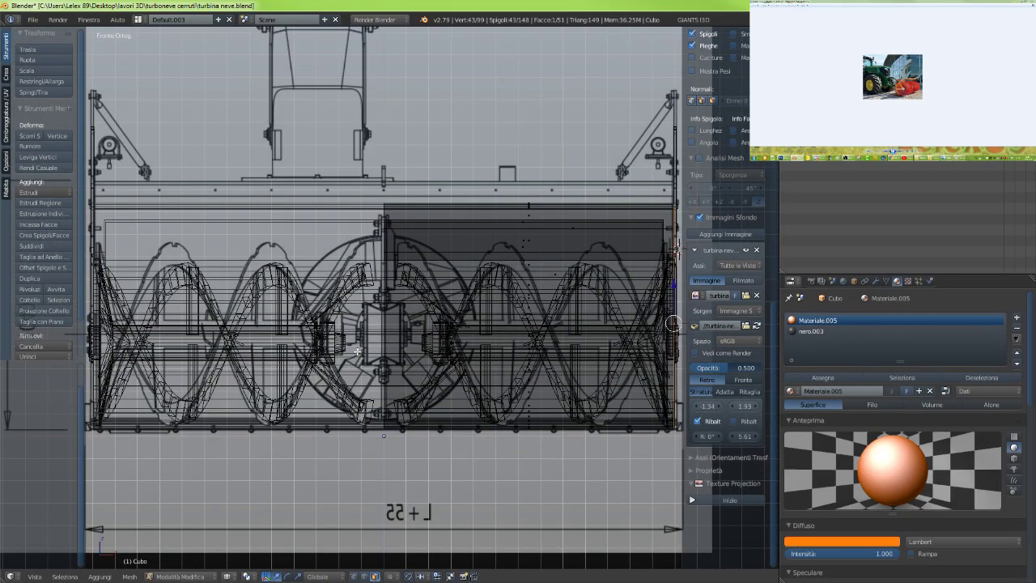
scroll(437, 353, down, 3)
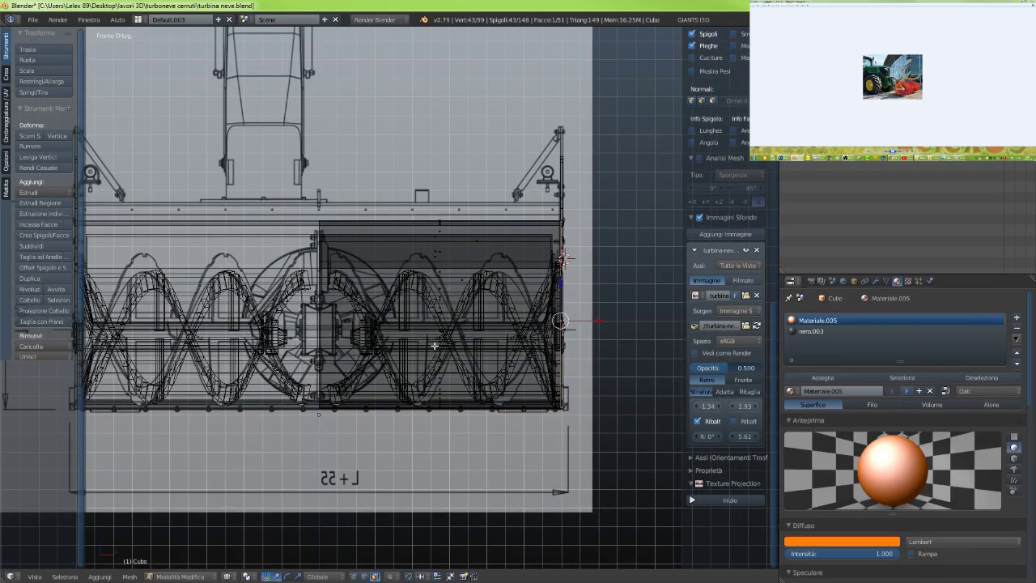
middle_drag(434, 345, 396, 356)
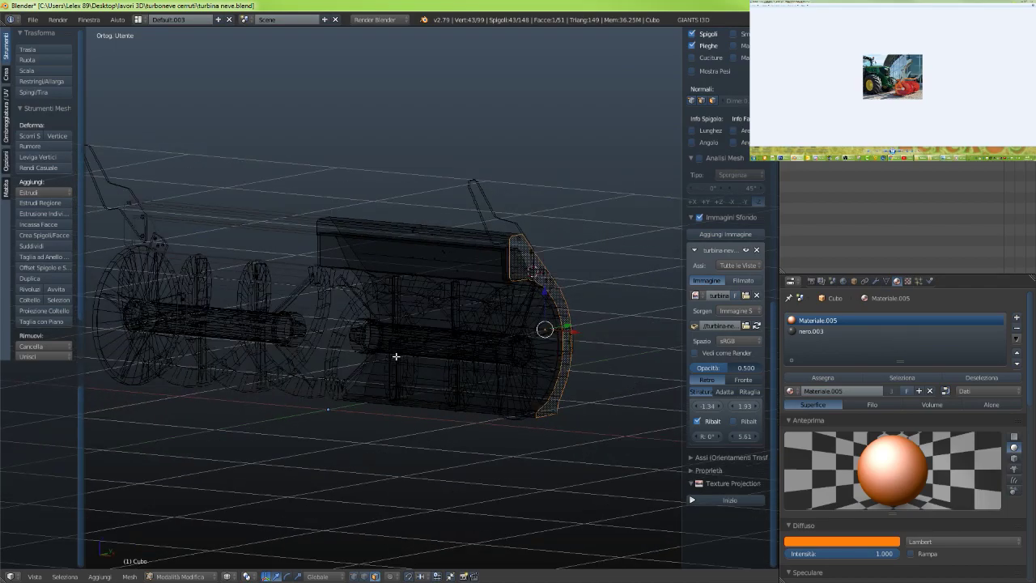
key(KP_3)
scroll(386, 366, down, 4)
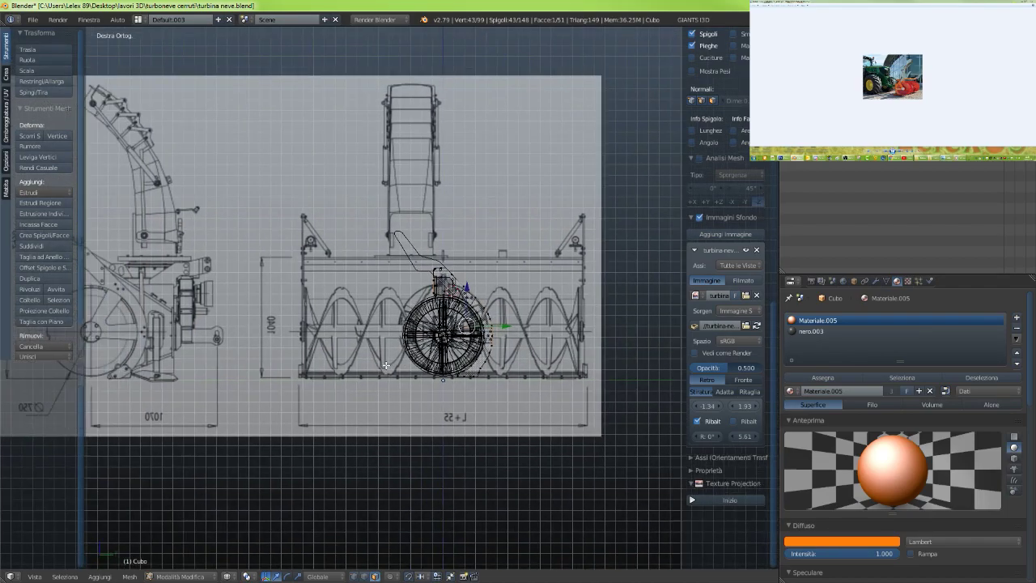
scroll(387, 366, up, 2)
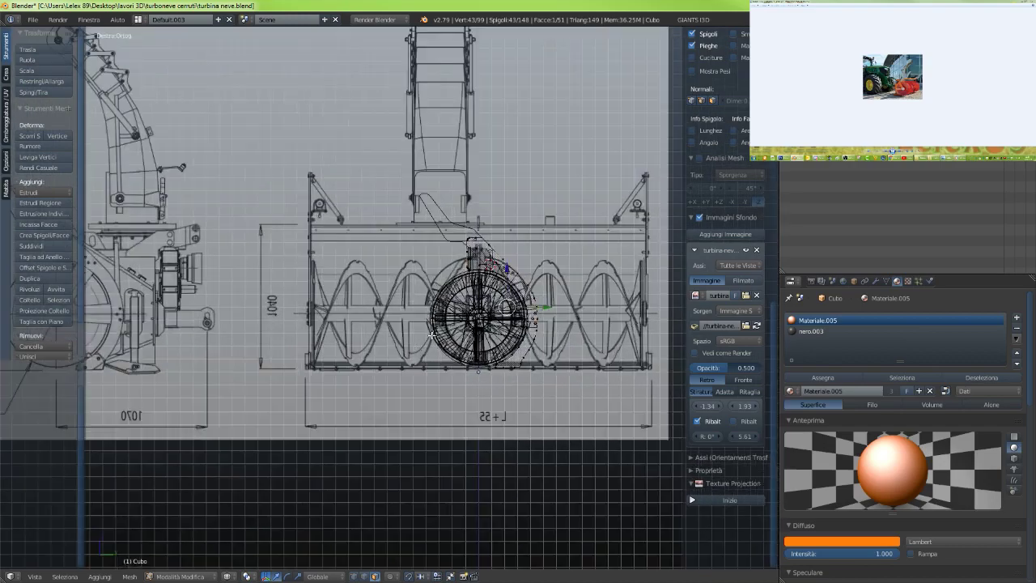
scroll(432, 331, up, 4)
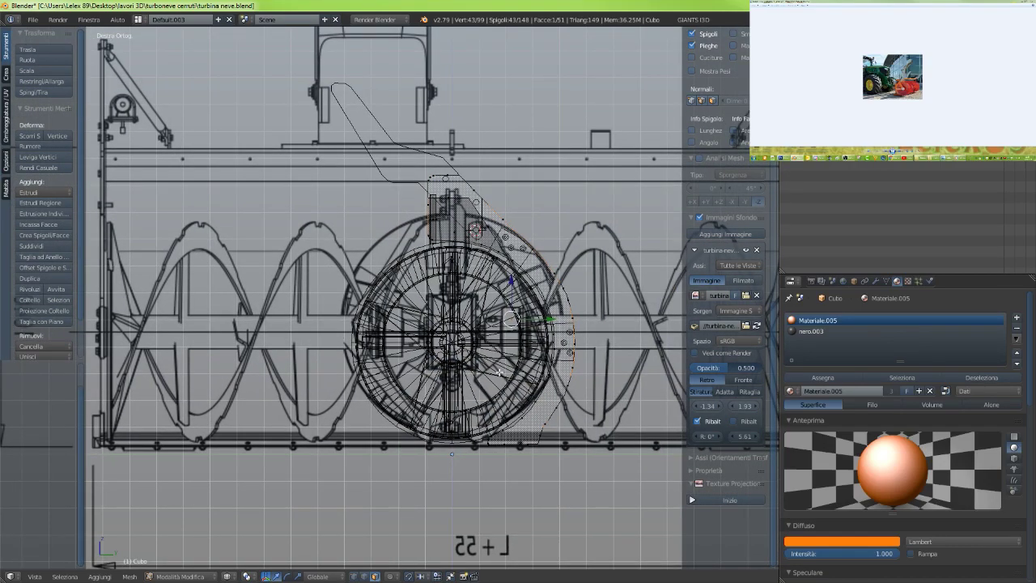
key(KP_1)
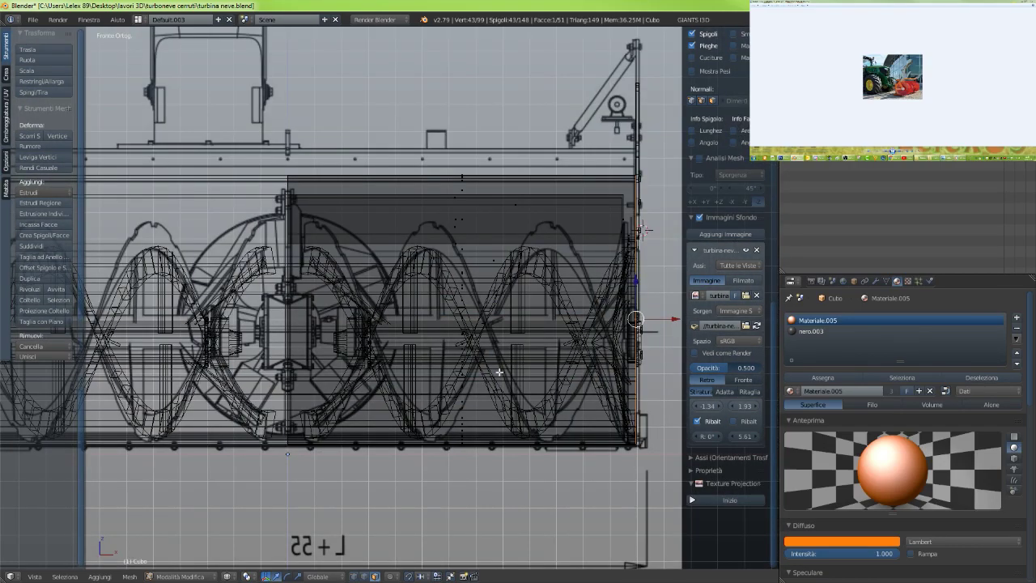
scroll(499, 371, down, 3)
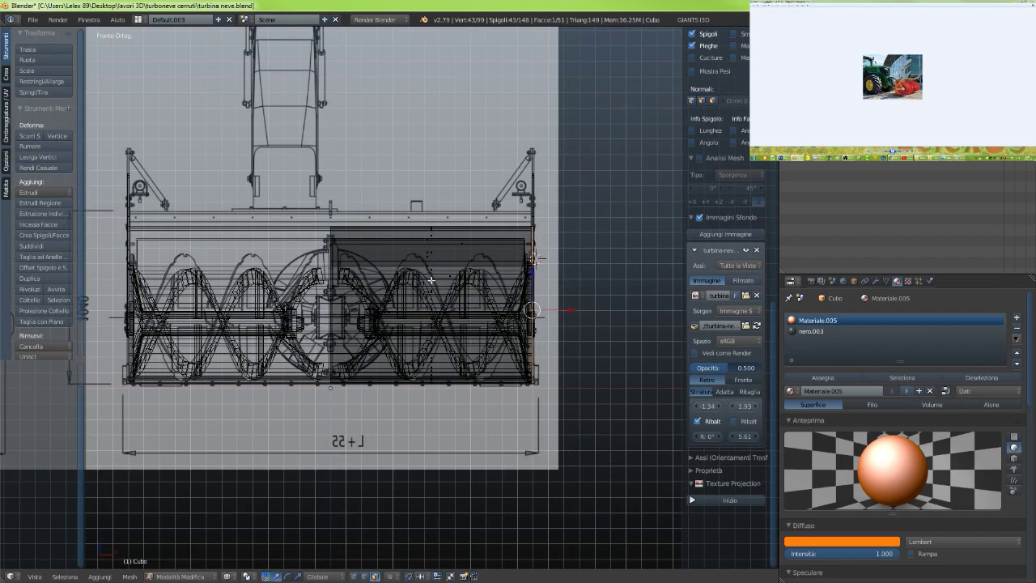
scroll(432, 280, up, 2)
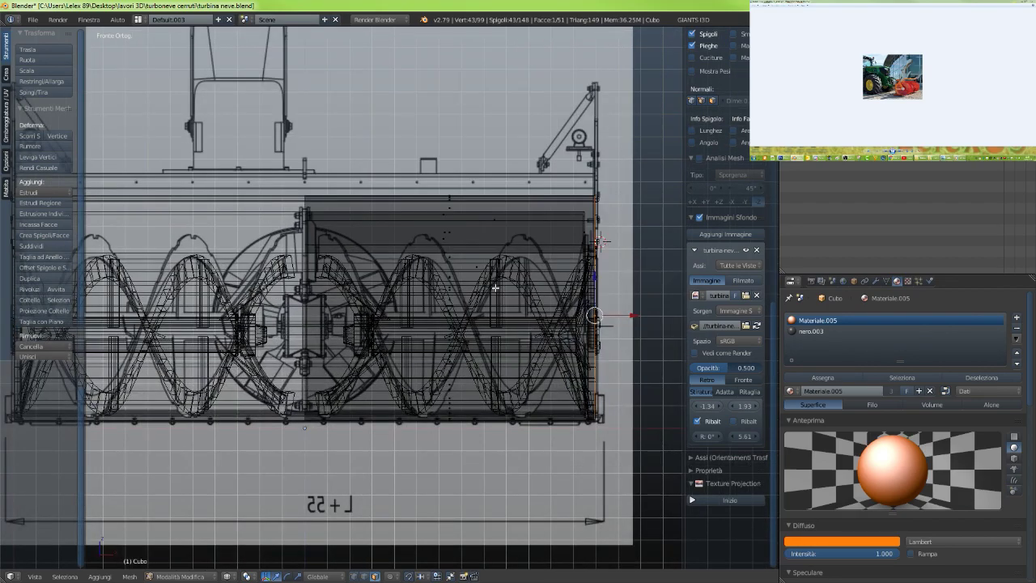
scroll(496, 286, down, 5)
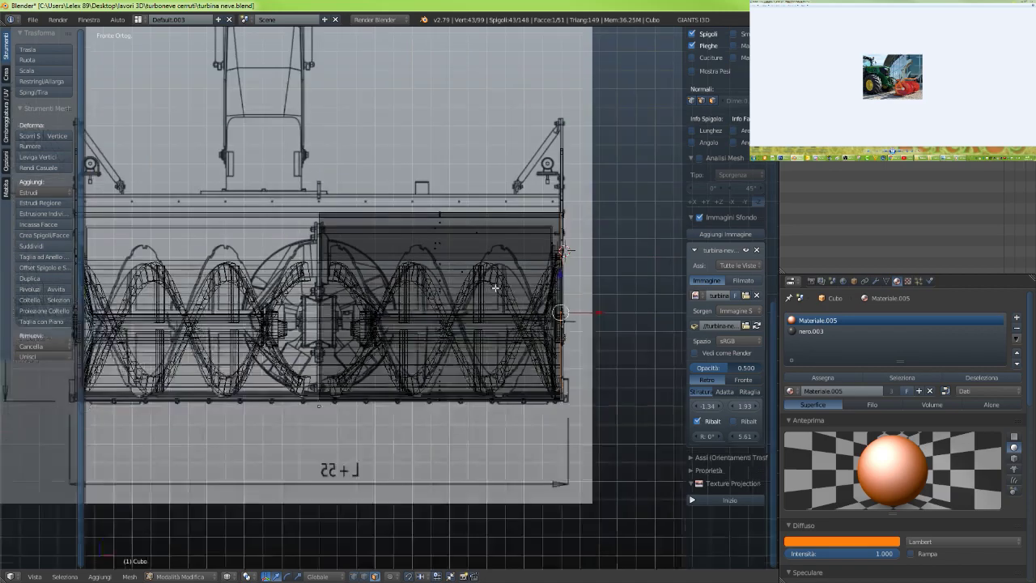
middle_drag(463, 296, 430, 322)
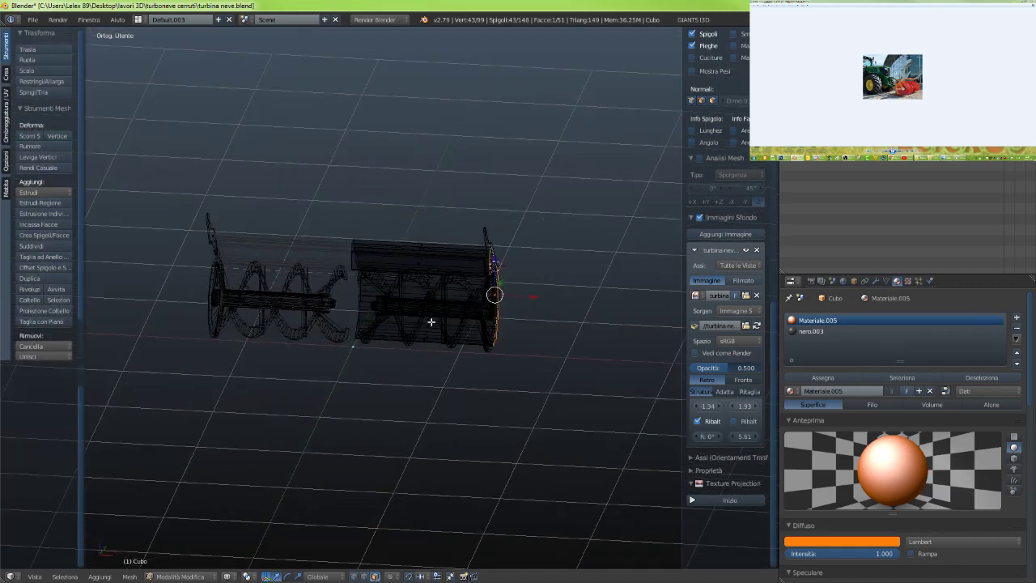
scroll(463, 324, up, 5)
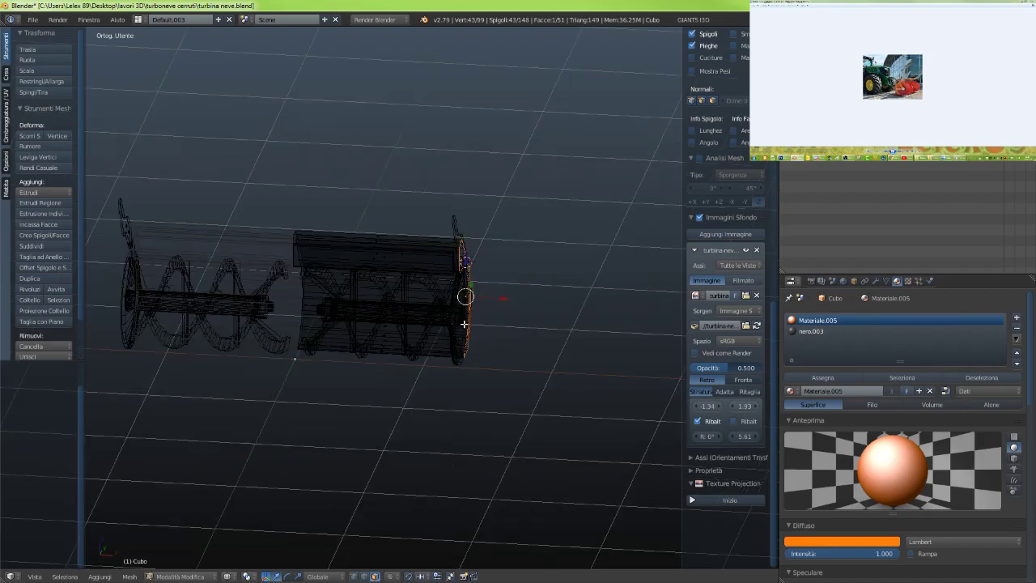
Remove the background image's horizontal flip in the right side view and check the drawing's placement in the front view
key(KP_3)
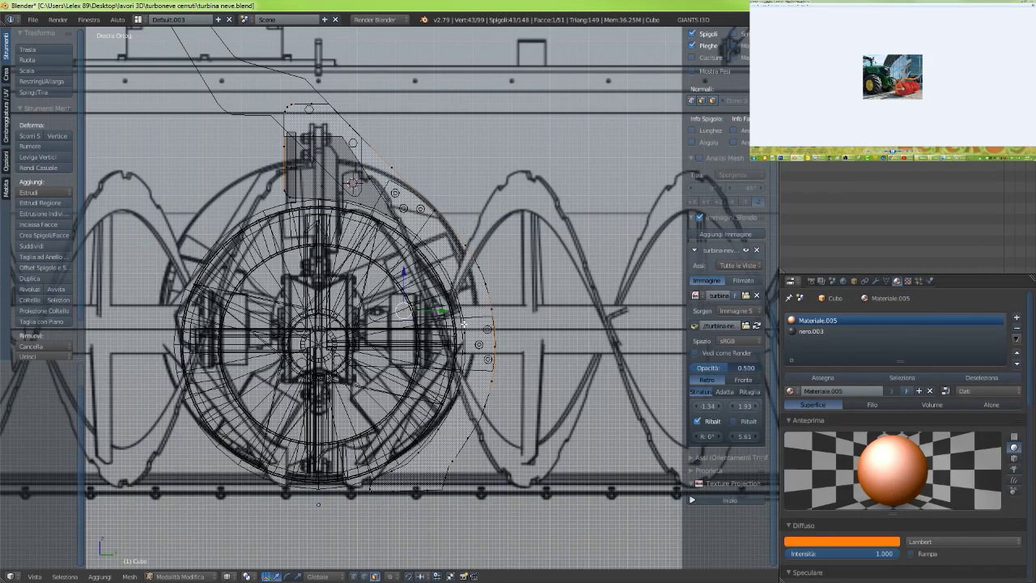
scroll(464, 324, down, 7)
shift+middle_drag(327, 362, 517, 391)
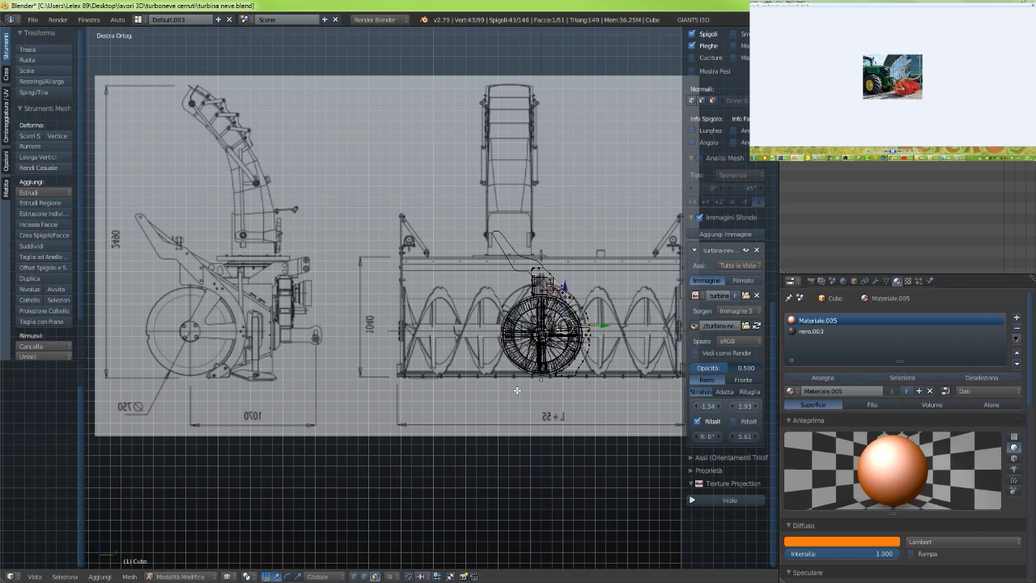
click(698, 421)
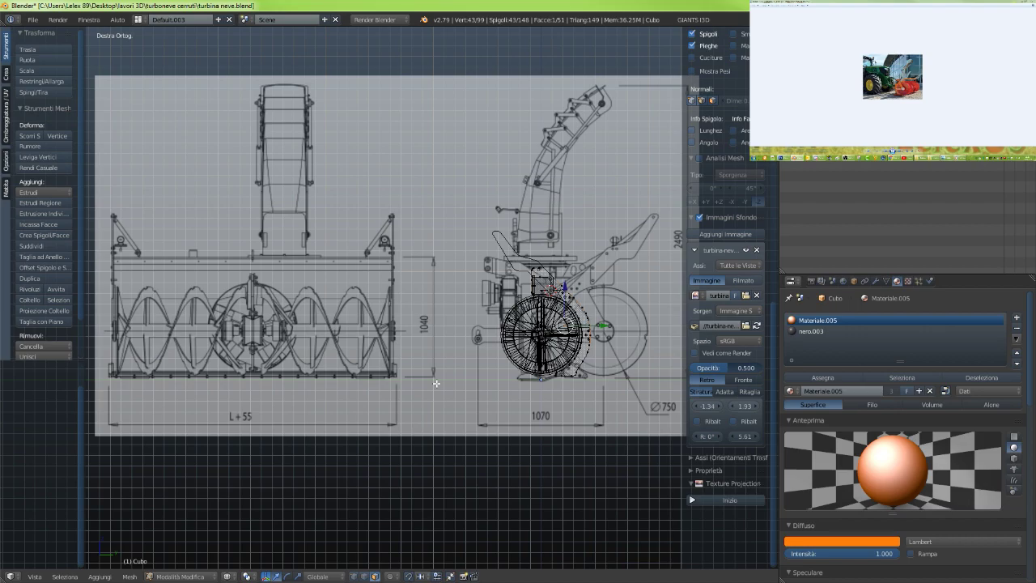
key(KP_1)
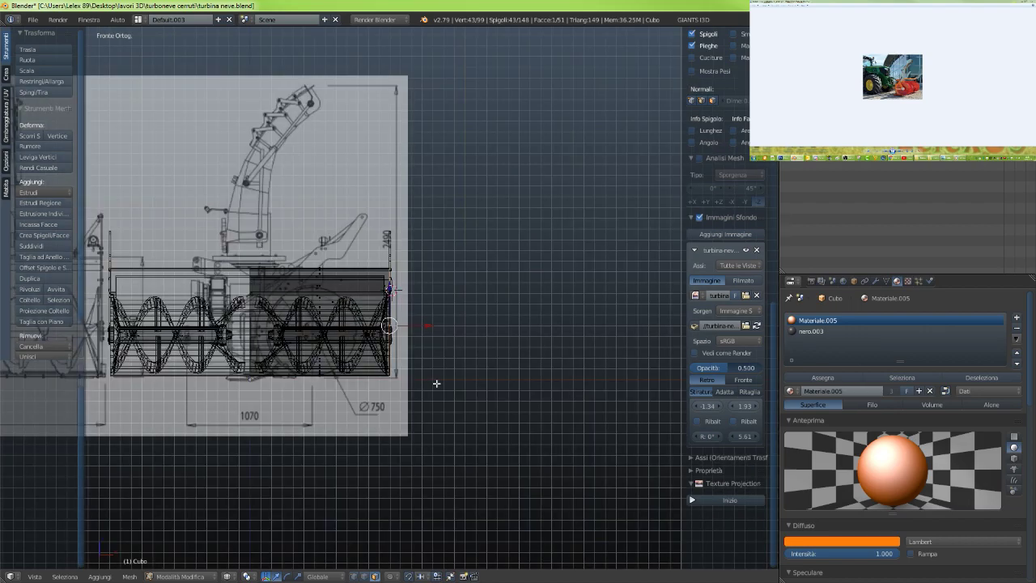
scroll(437, 383, down, 2)
shift+middle_drag(436, 383, 542, 383)
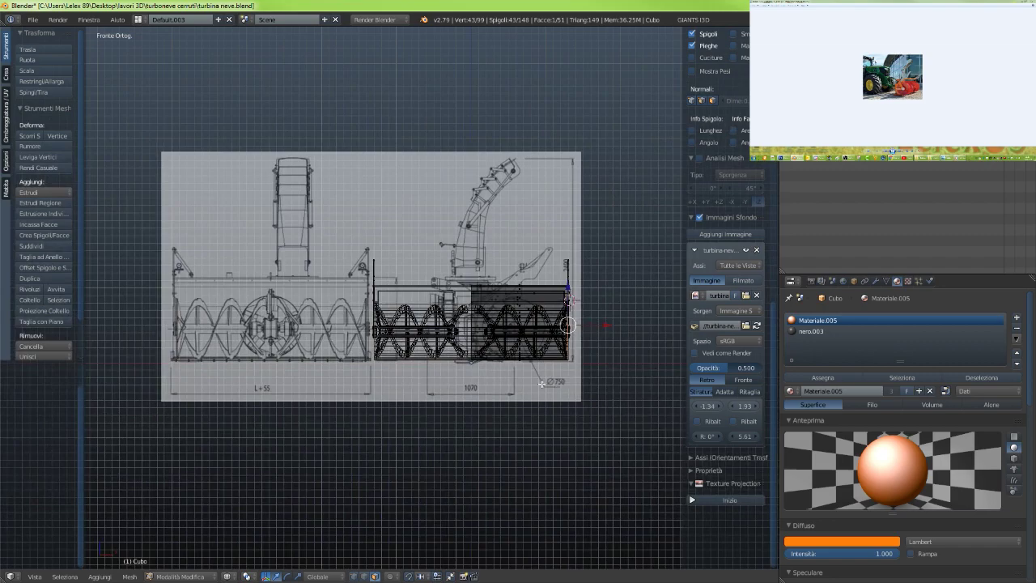
scroll(542, 383, up, 2)
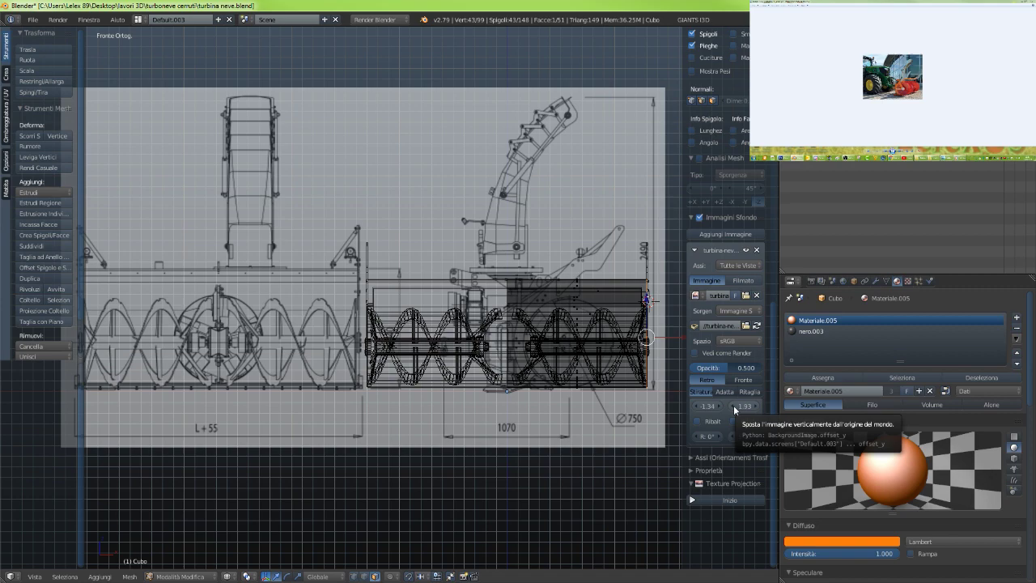
Switch the model to solid display and examine the housing's side plate, bracket and auger end up close
key(alt+z)
scroll(734, 410, up, 2)
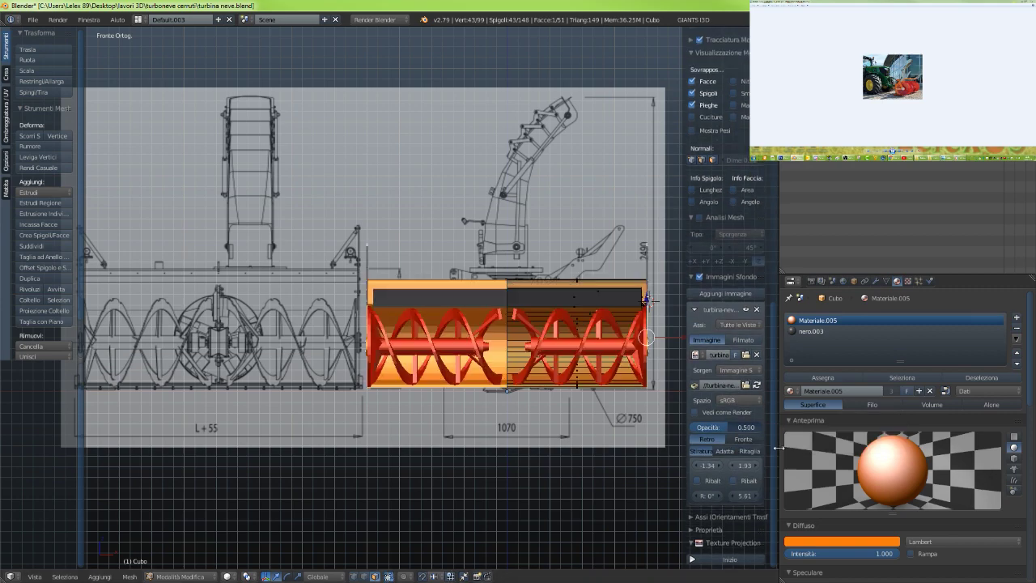
middle_drag(542, 395, 410, 380)
scroll(409, 379, up, 5)
middle_drag(499, 374, 440, 341)
scroll(441, 341, up, 6)
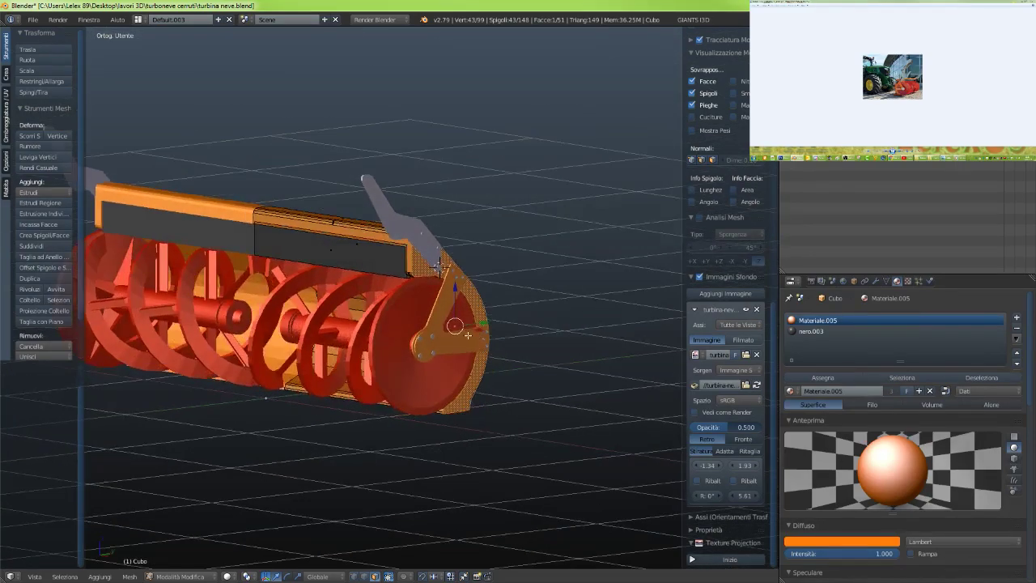
scroll(440, 341, up, 2)
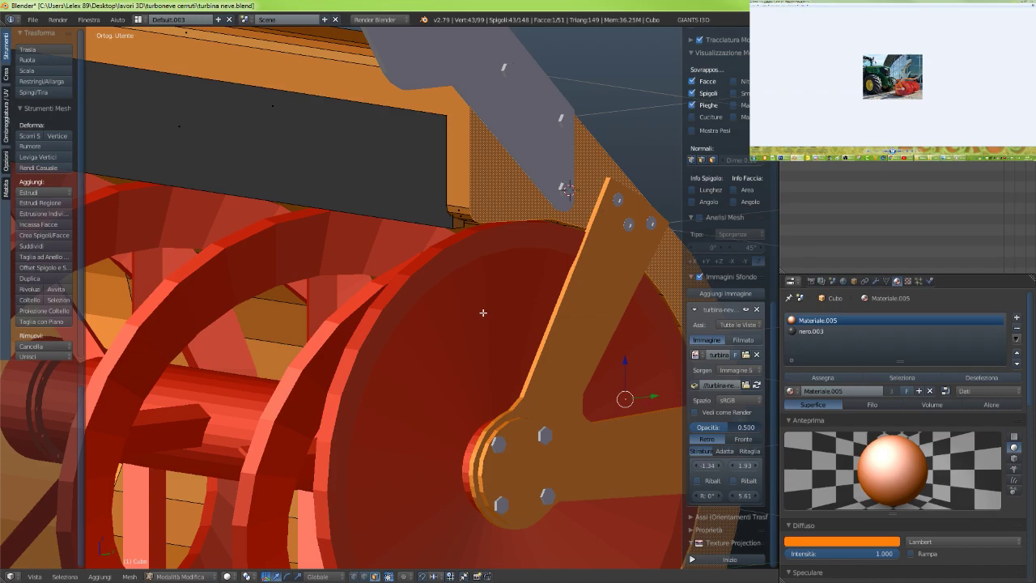
scroll(424, 279, down, 5)
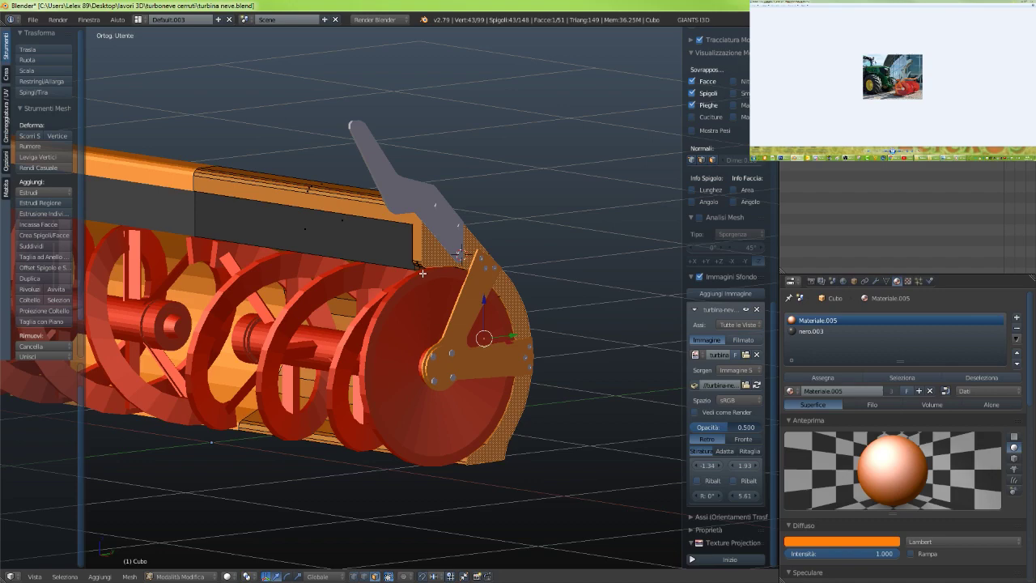